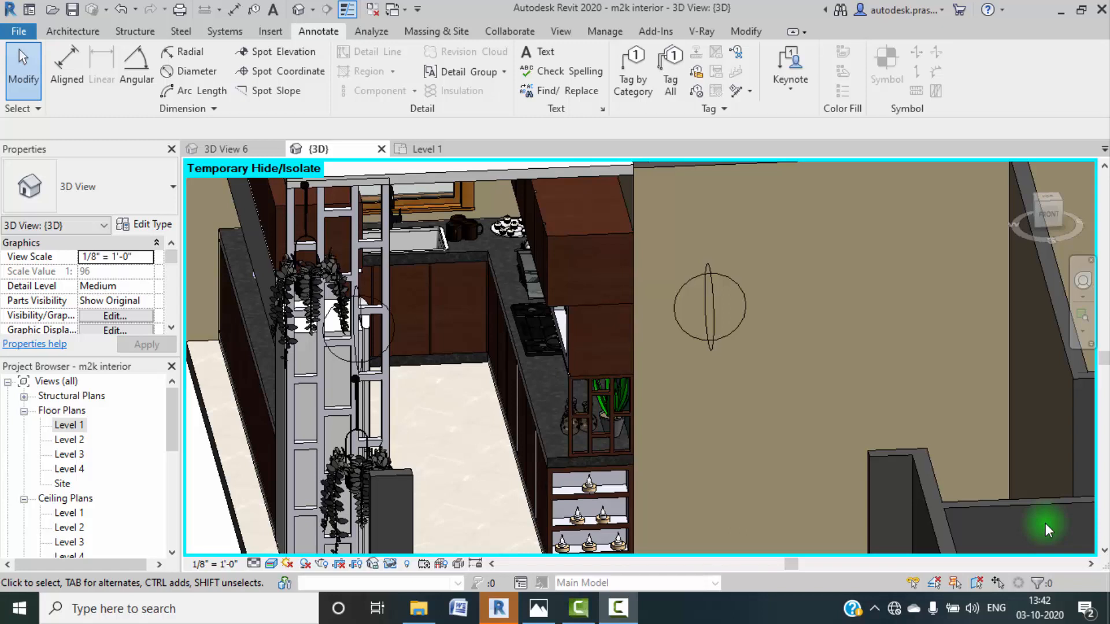
Step: Switch to Photos to look at the rendered kitchen image, and minimize it
click(538, 608)
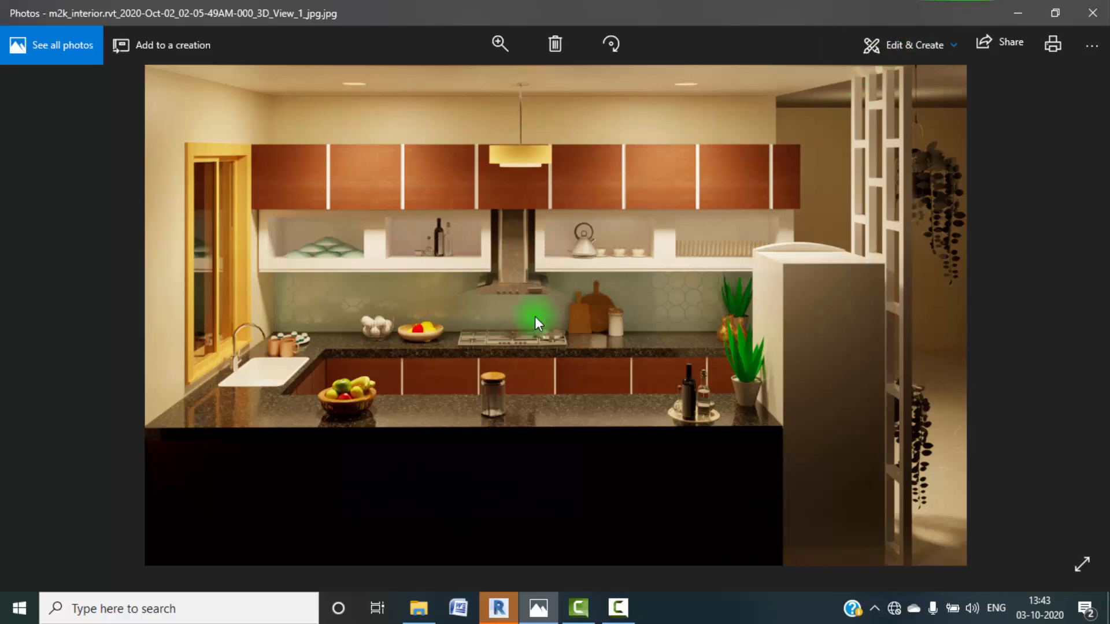
click(1019, 12)
Step: Open the Level 1 floor plan, dismiss the save reminder, and examine the kitchen's overall width and length dimensions
double_click(69, 425)
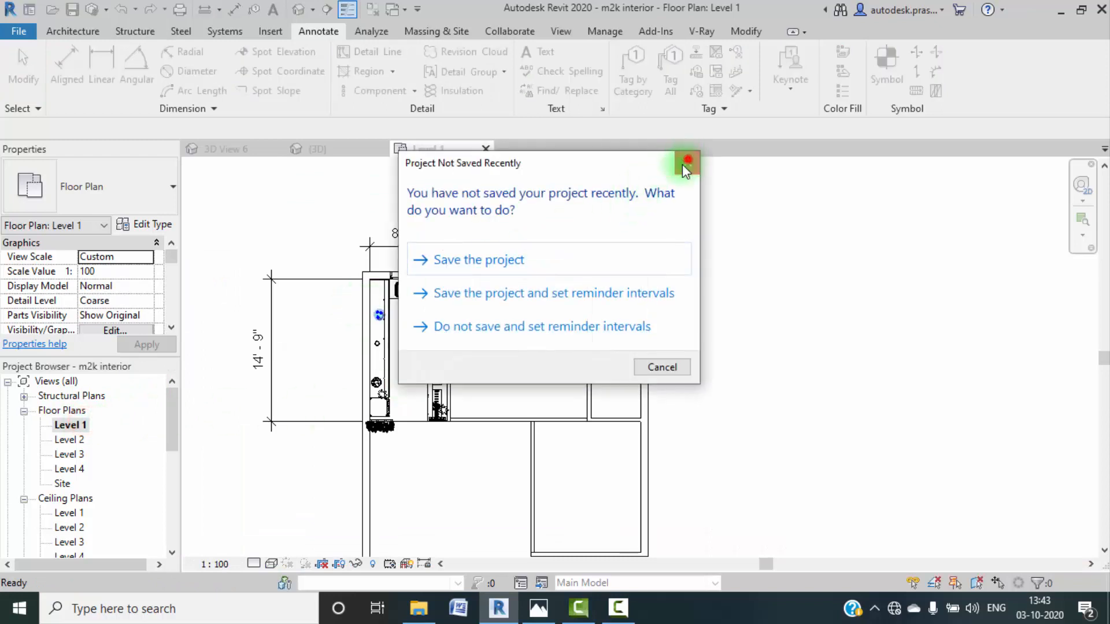
click(687, 163)
scroll(330, 310, up, 4)
middle_drag(434, 344, 449, 355)
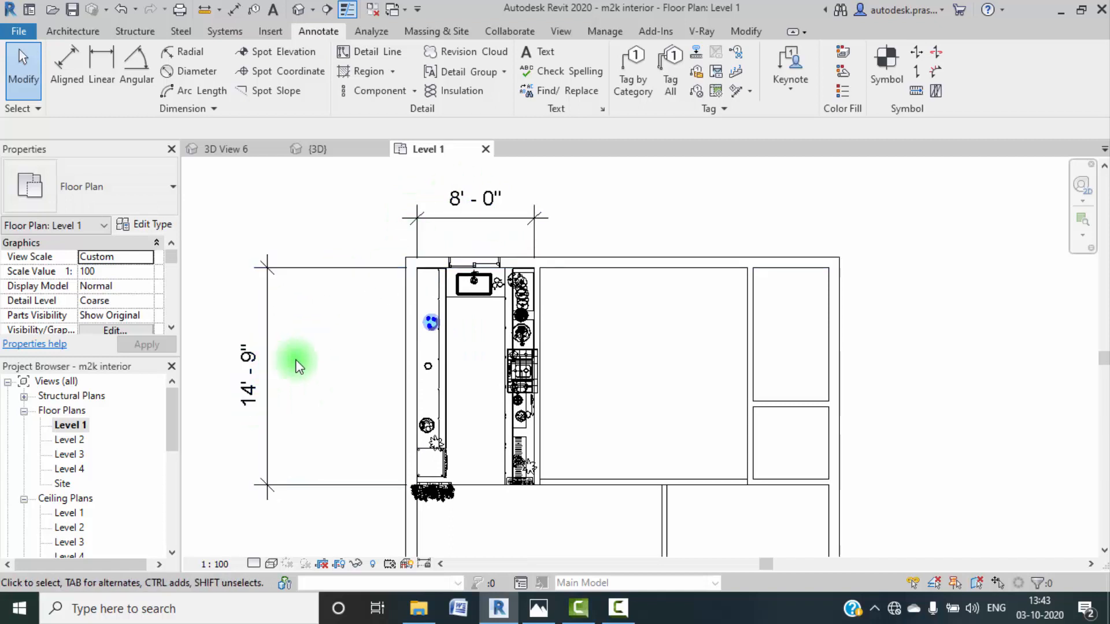
middle_drag(496, 387, 502, 375)
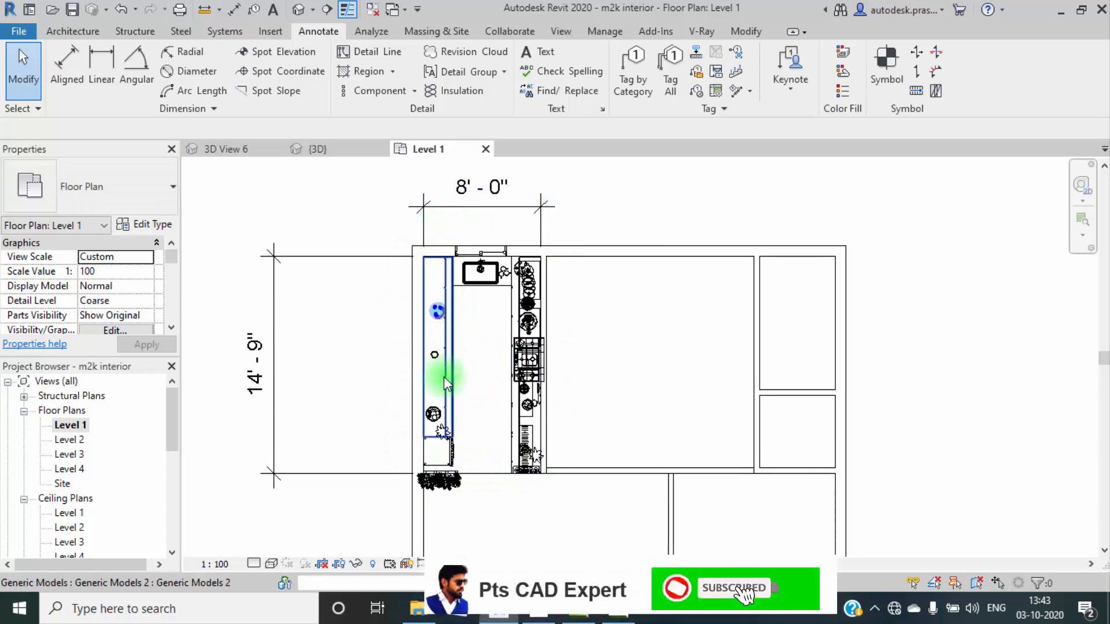
Step: Examine the kitchen plan up close, covering both counters, the sink, the stove and the accessories placed on them
scroll(451, 376, up, 5)
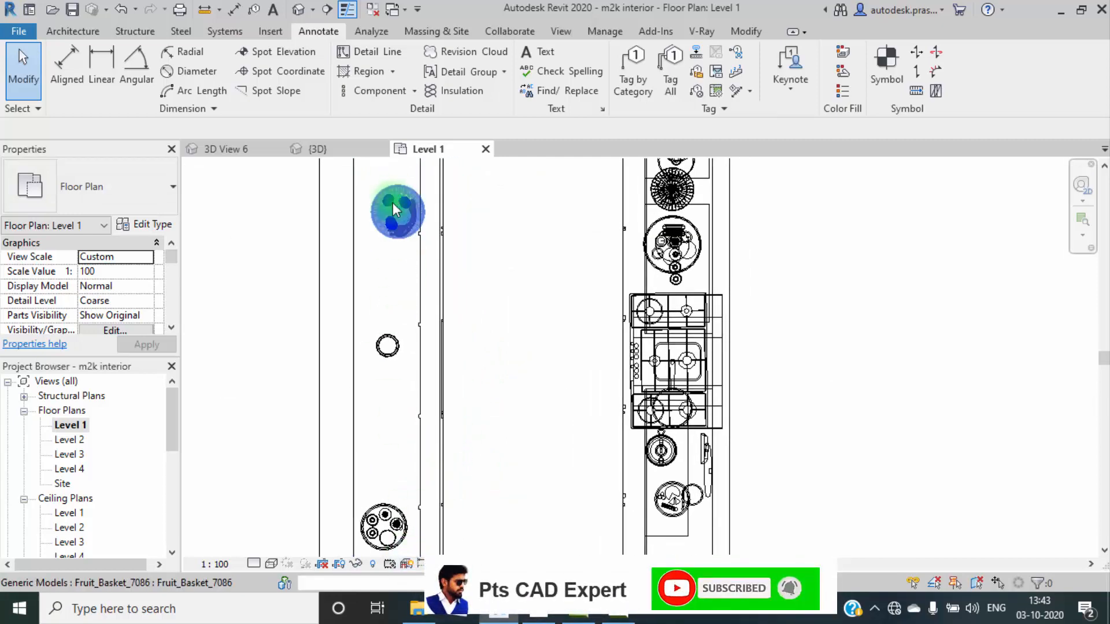
middle_drag(393, 202, 385, 460)
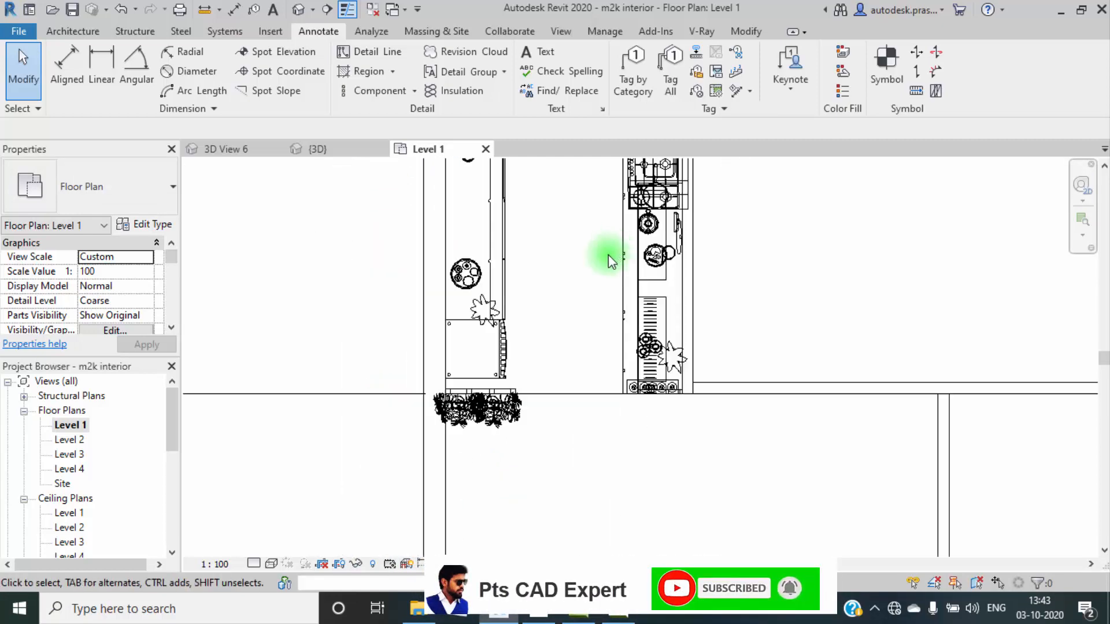
middle_drag(612, 260, 528, 391)
middle_drag(523, 318, 522, 389)
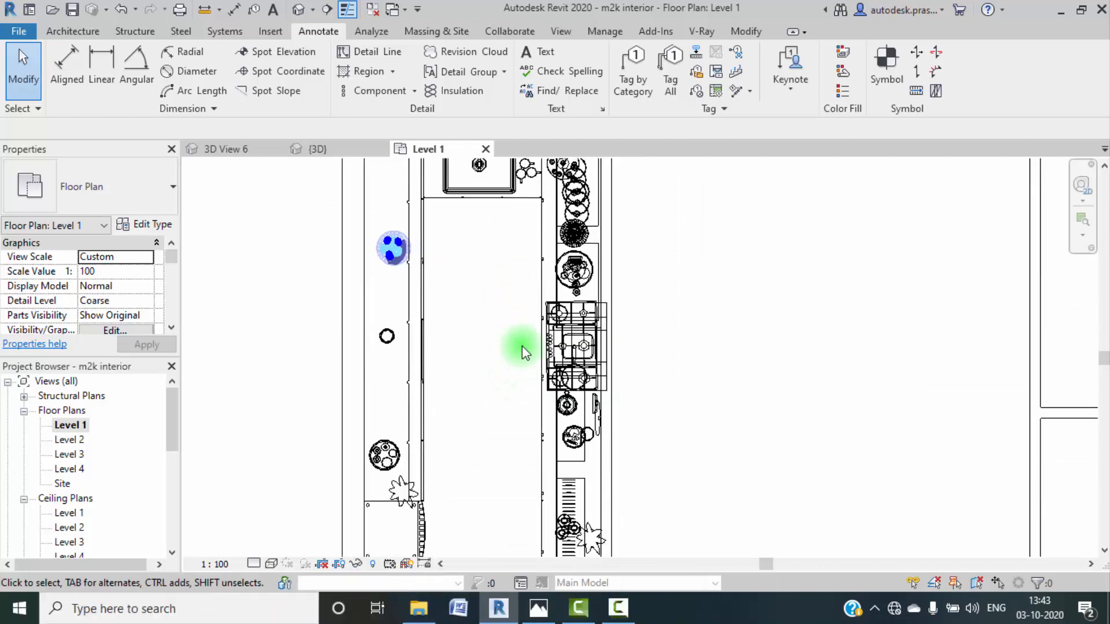
middle_drag(517, 347, 485, 377)
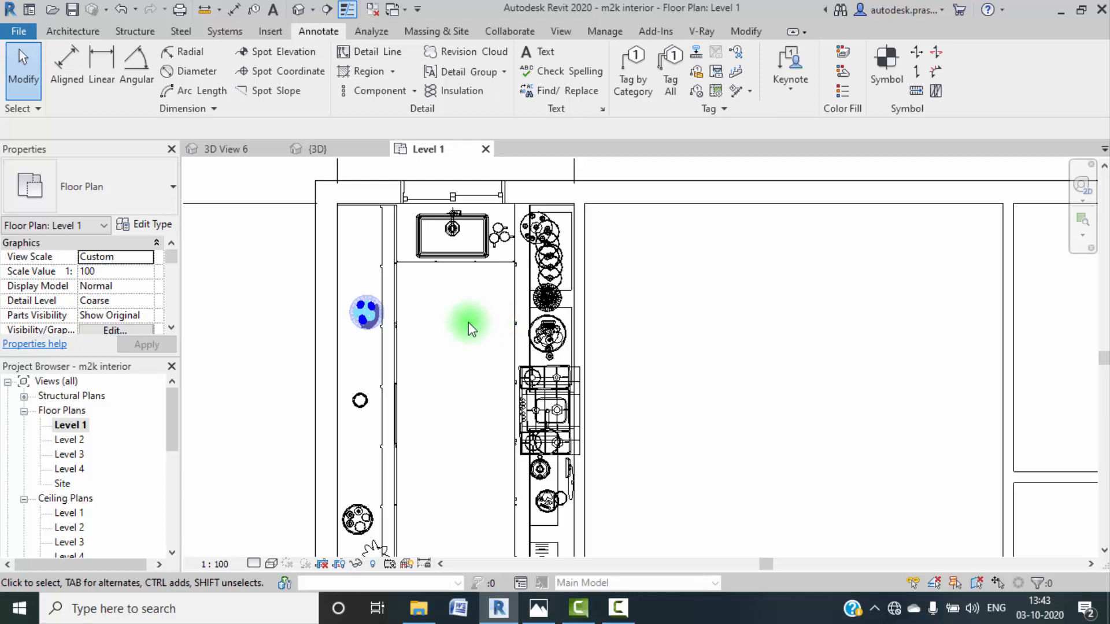
scroll(469, 321, down, 2)
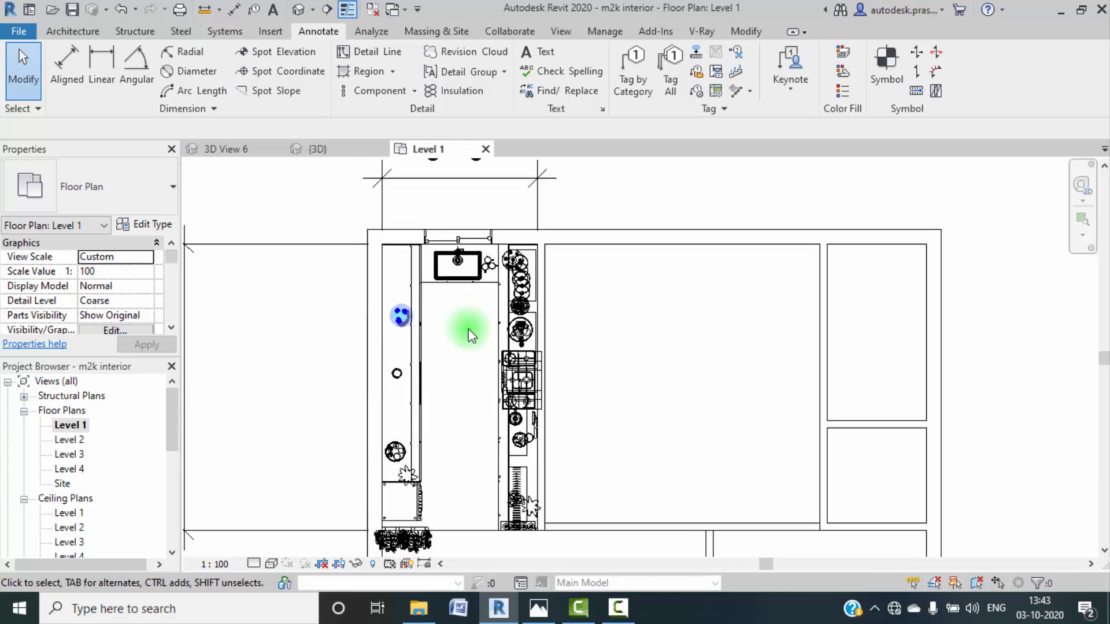
middle_drag(470, 401, 466, 315)
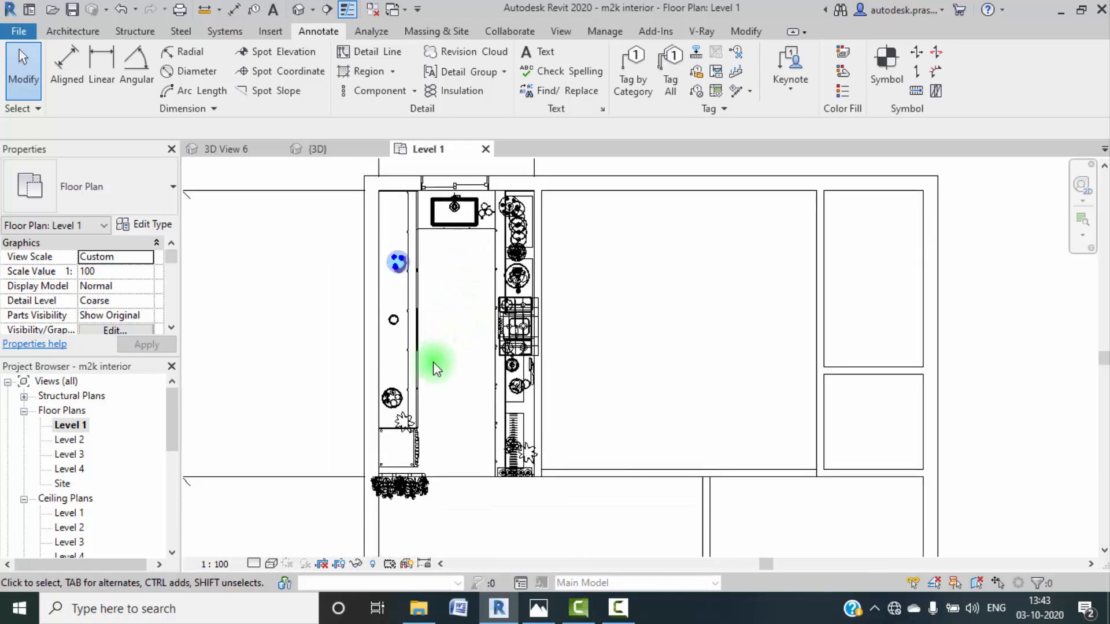
Step: In the {3D} view, temporarily hide the 9" front wall and the narrow 4.5" wall standing in front of the kitchen
click(319, 149)
scroll(443, 344, down, 2)
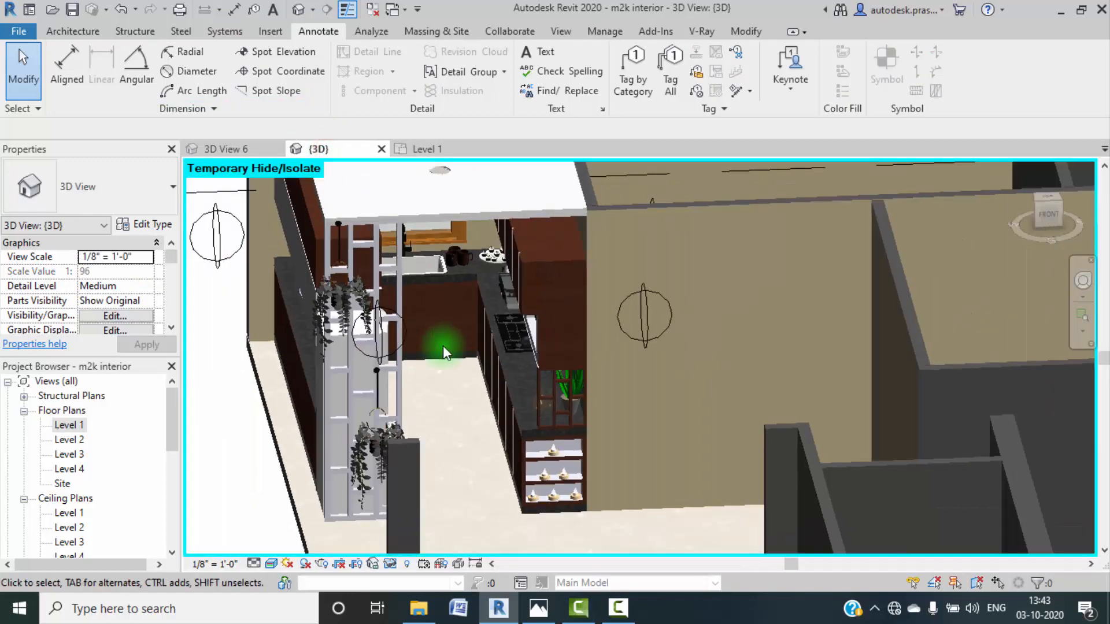
shift+middle_drag(436, 383, 555, 454)
click(559, 454)
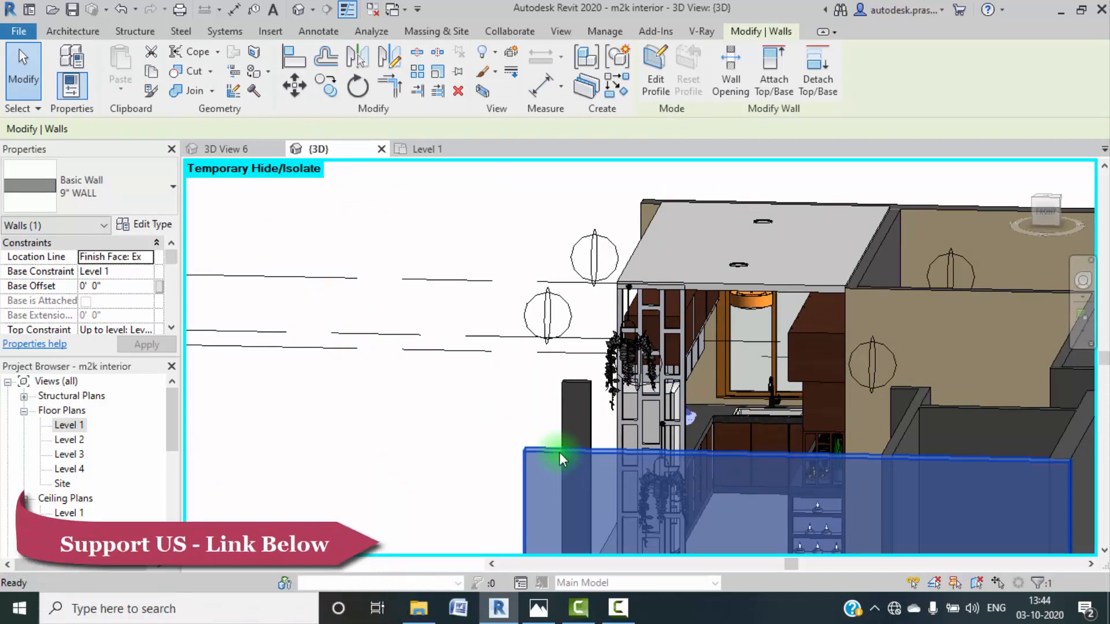
key(h)
click(577, 384)
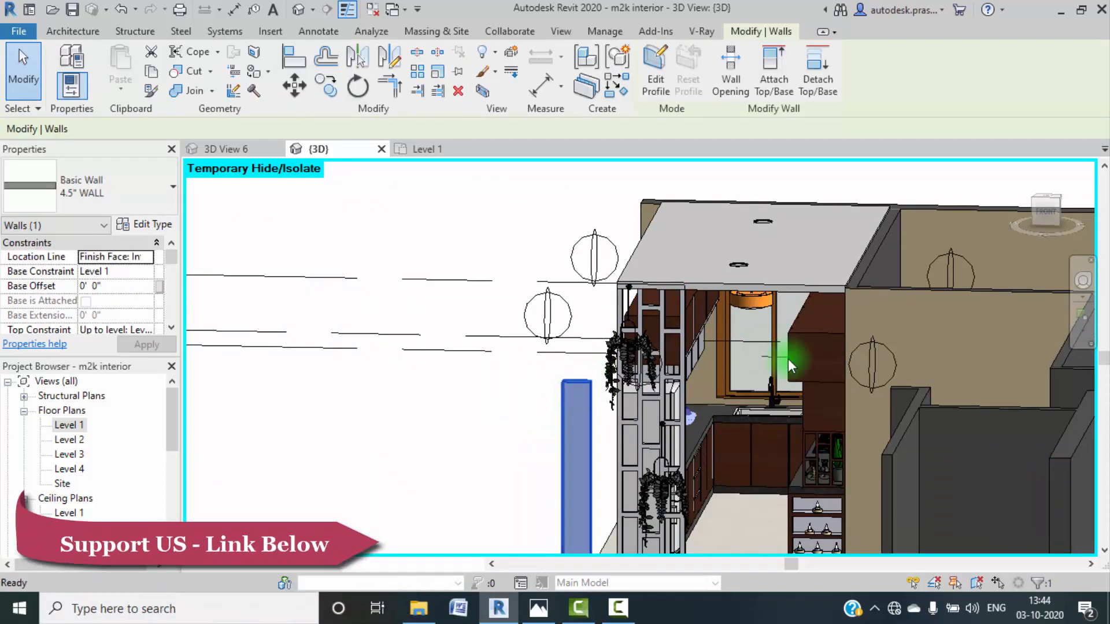
key(h)
key(h)
Step: Temporarily hide the three adjoining partition walls in front of the room beside the kitchen
click(899, 430)
key(h)
key(h)
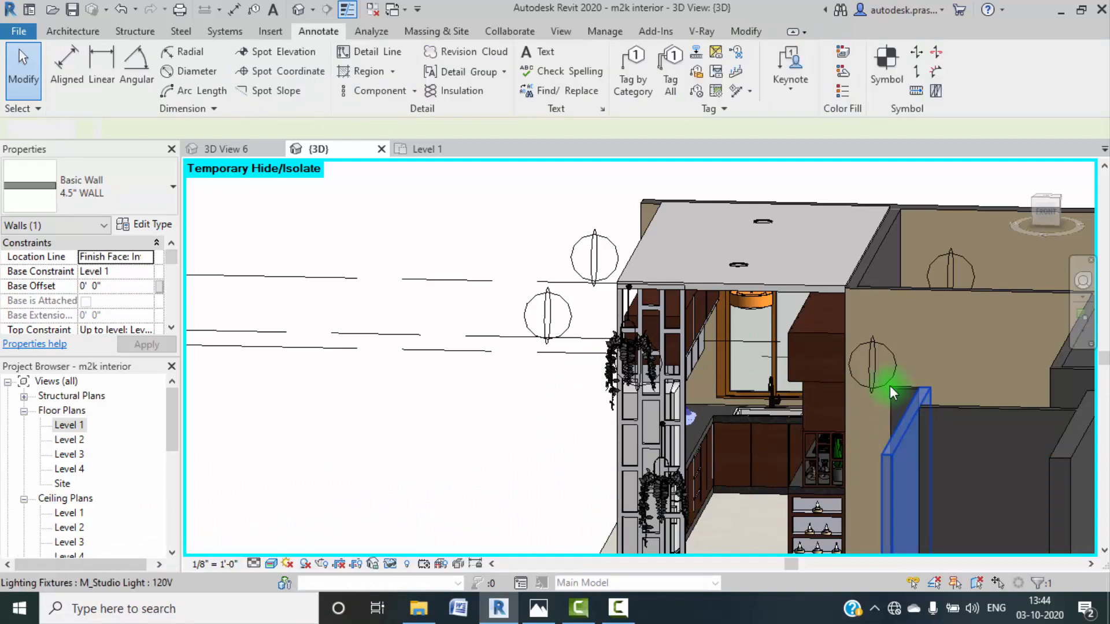
click(902, 389)
key(h)
key(h)
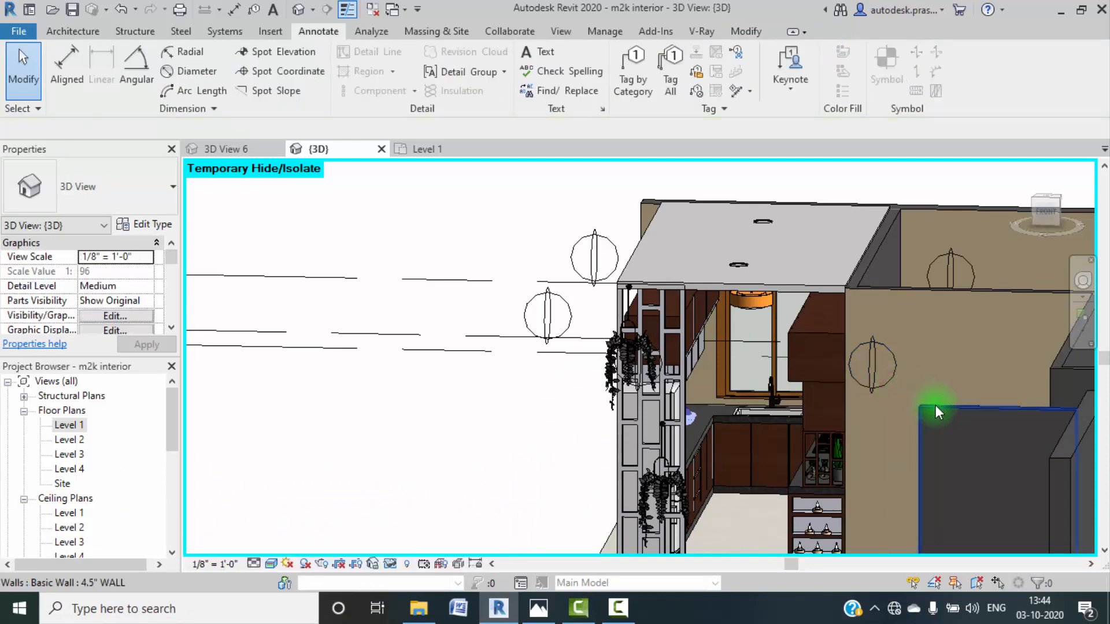
click(935, 405)
key(h)
key(h)
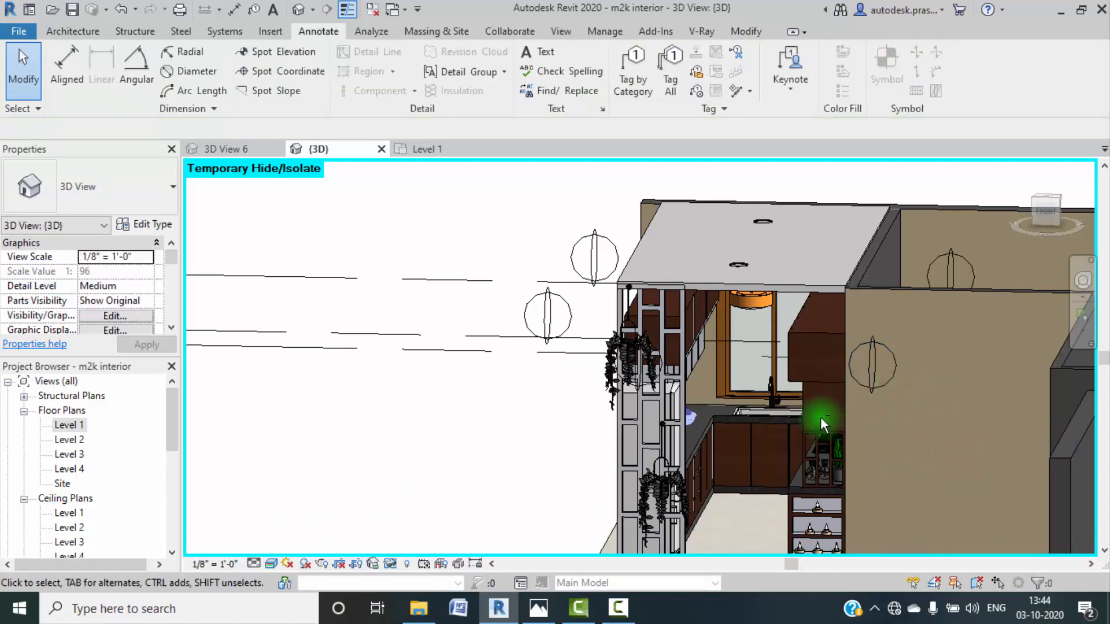
Step: Examine the kitchen's entrance partition, hanging plants, countertop and base cabinets with drawers in 3D
shift+middle_drag(820, 418, 835, 388)
scroll(647, 255, up, 3)
scroll(646, 255, down, 3)
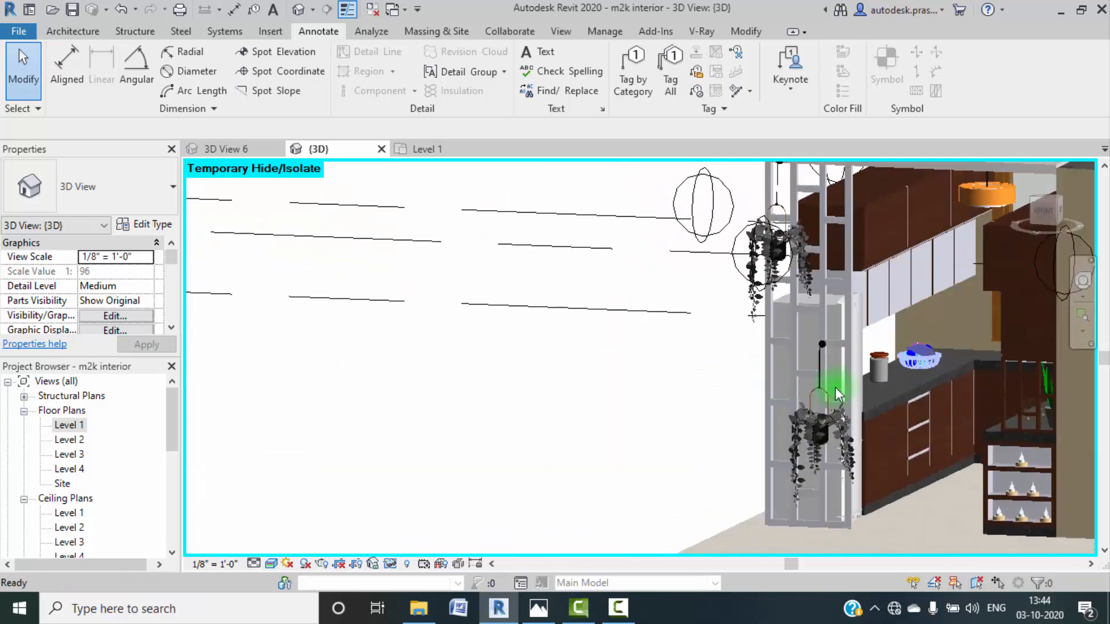
shift+middle_drag(615, 450, 810, 416)
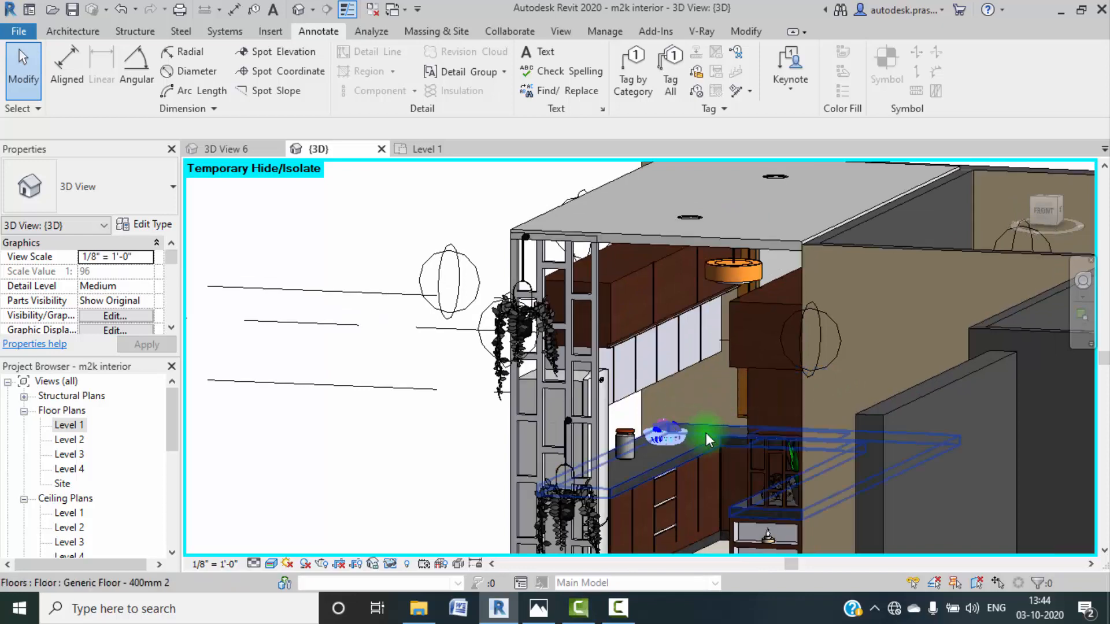
scroll(663, 498, up, 4)
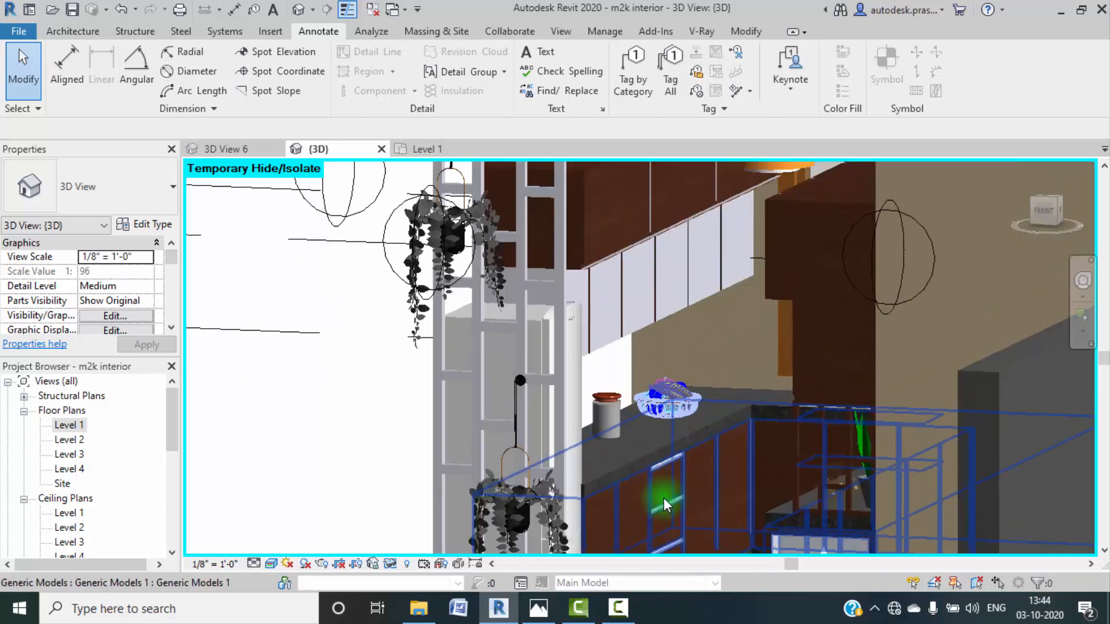
middle_drag(727, 485, 776, 281)
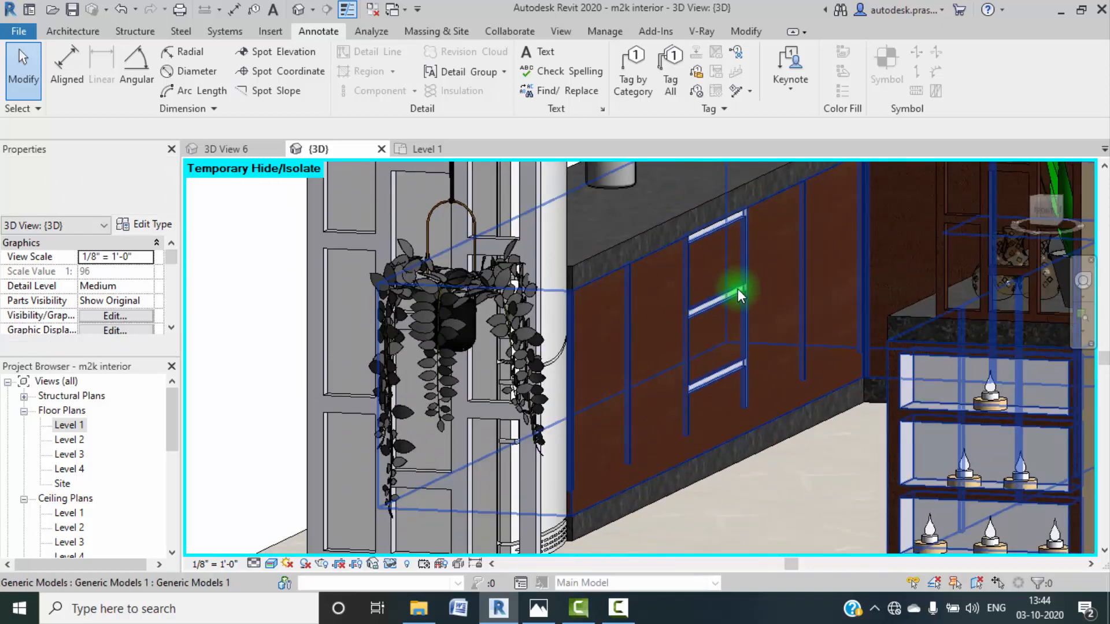
scroll(720, 296, down, 2)
middle_drag(788, 329, 670, 457)
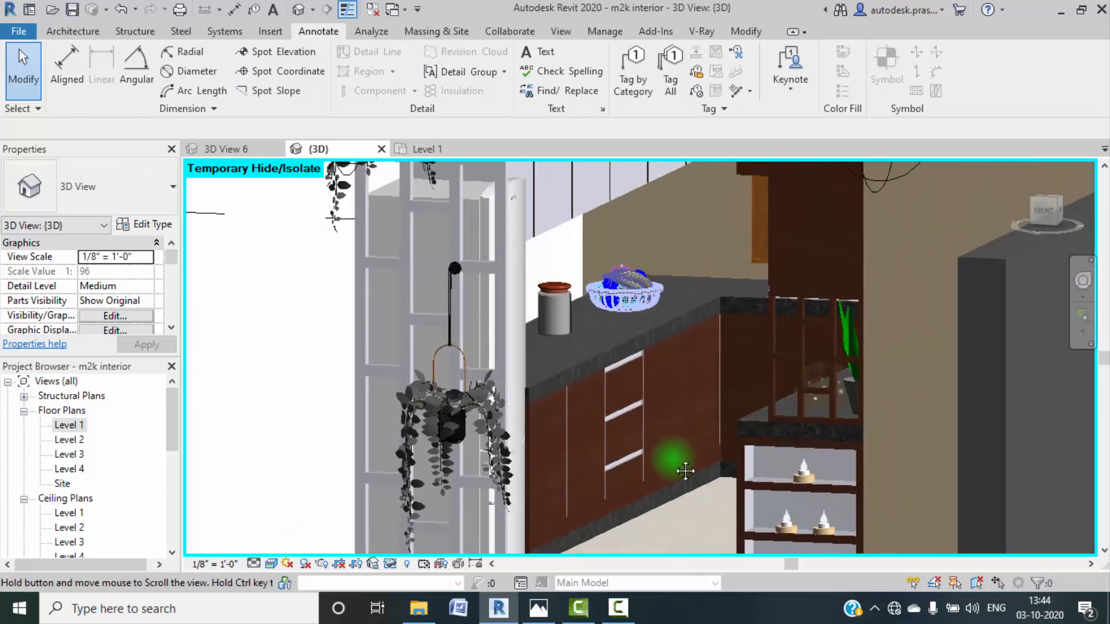
scroll(672, 458, down, 3)
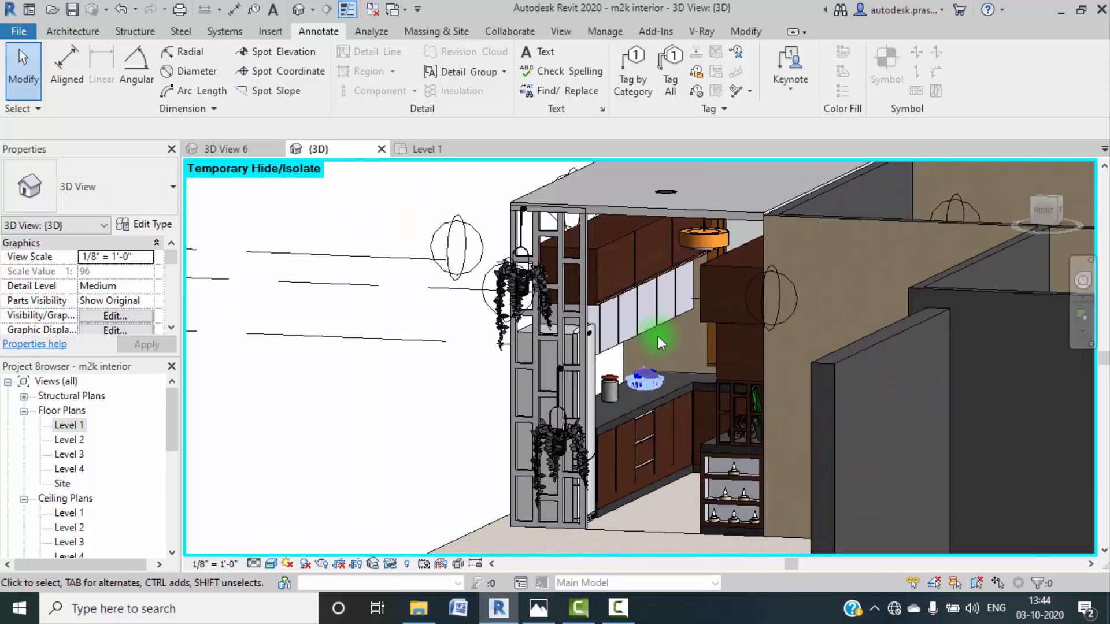
Step: Examine the overhead cabinets above the counter with the fruit basket
middle_drag(659, 337, 604, 397)
middle_drag(569, 363, 564, 401)
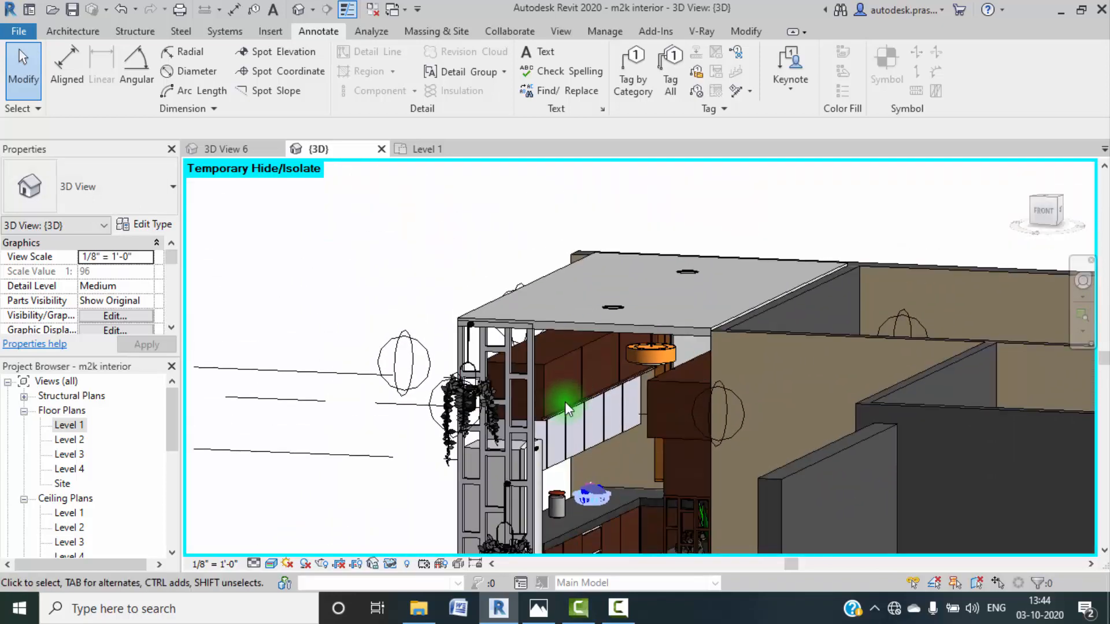
scroll(570, 388, up, 6)
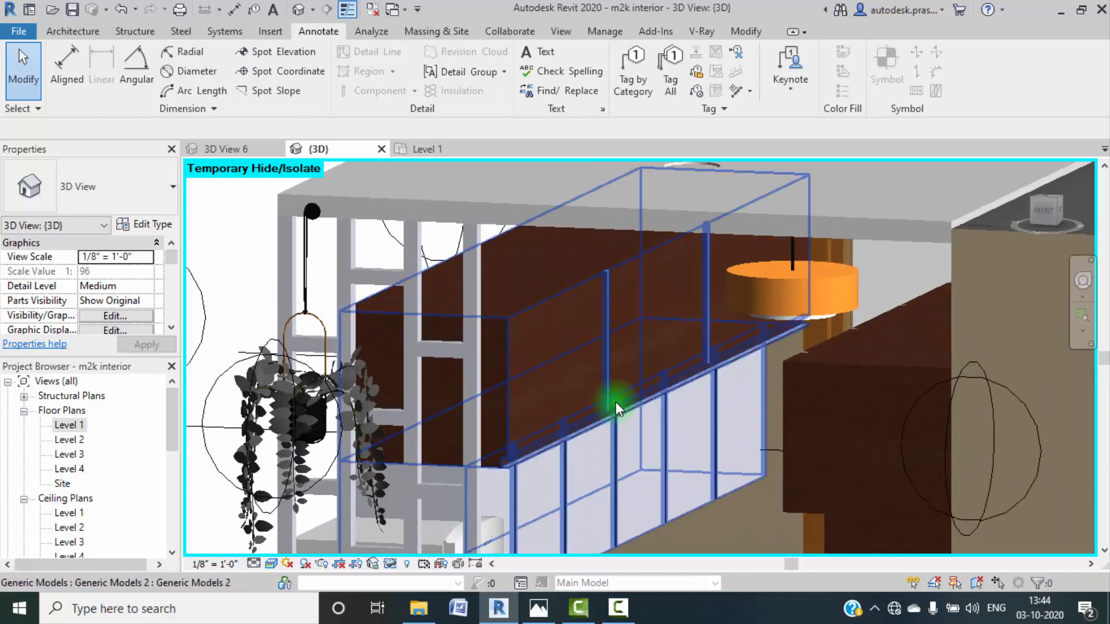
scroll(646, 418, down, 5)
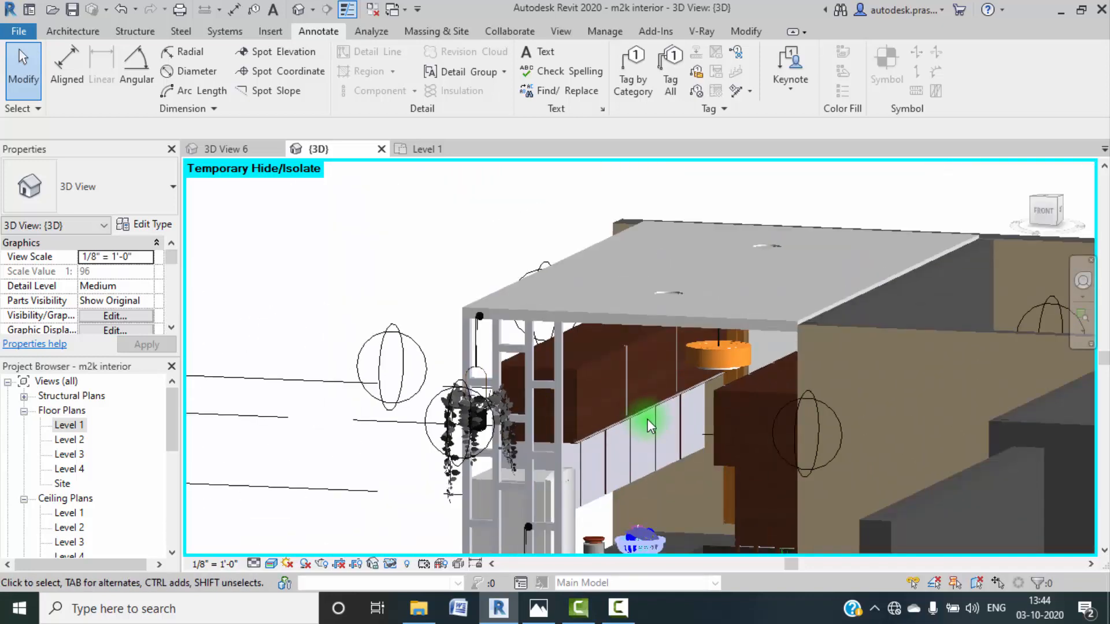
Step: Examine the kitchen from its open side and the layout of the whole house model around it
shift+middle_drag(671, 449, 794, 453)
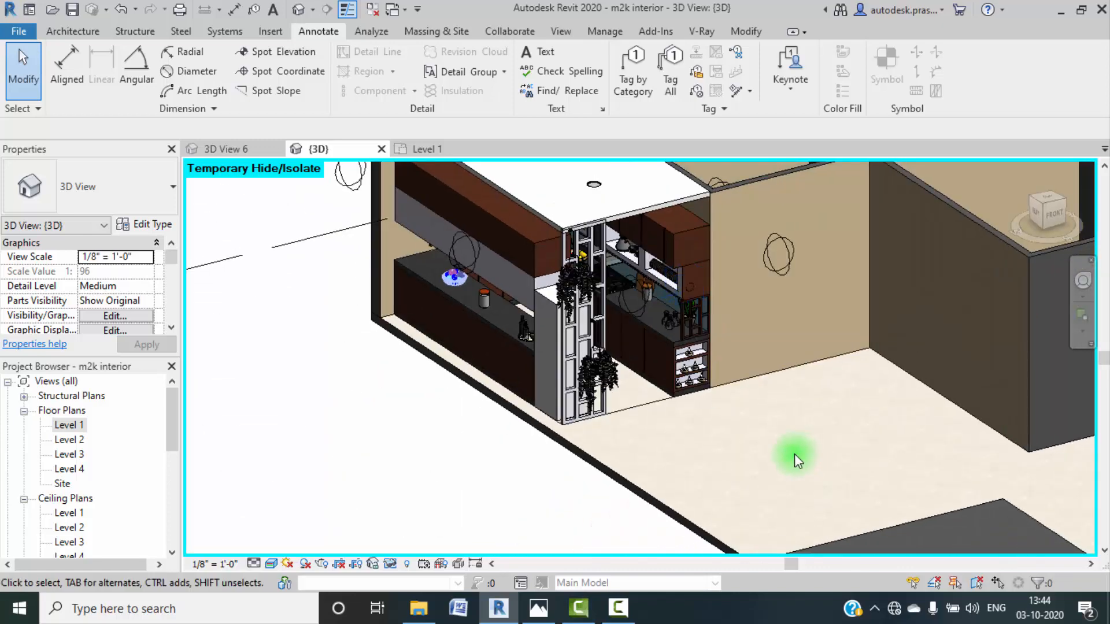
scroll(794, 453, down, 5)
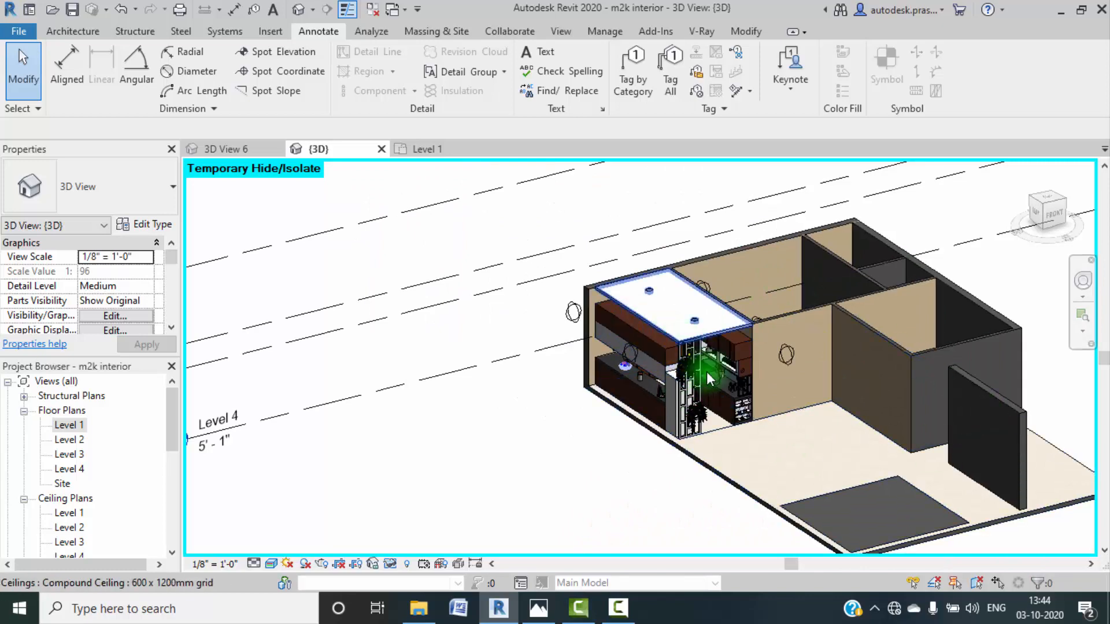
scroll(711, 355, up, 1)
scroll(711, 356, up, 3)
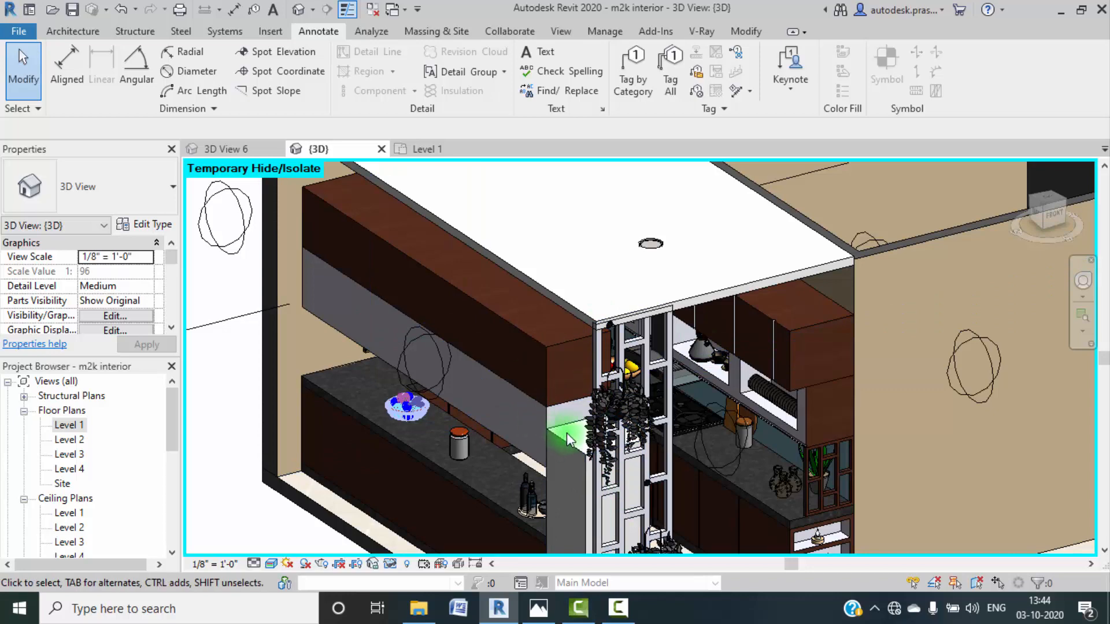
scroll(578, 434, down, 5)
shift+middle_drag(584, 450, 552, 385)
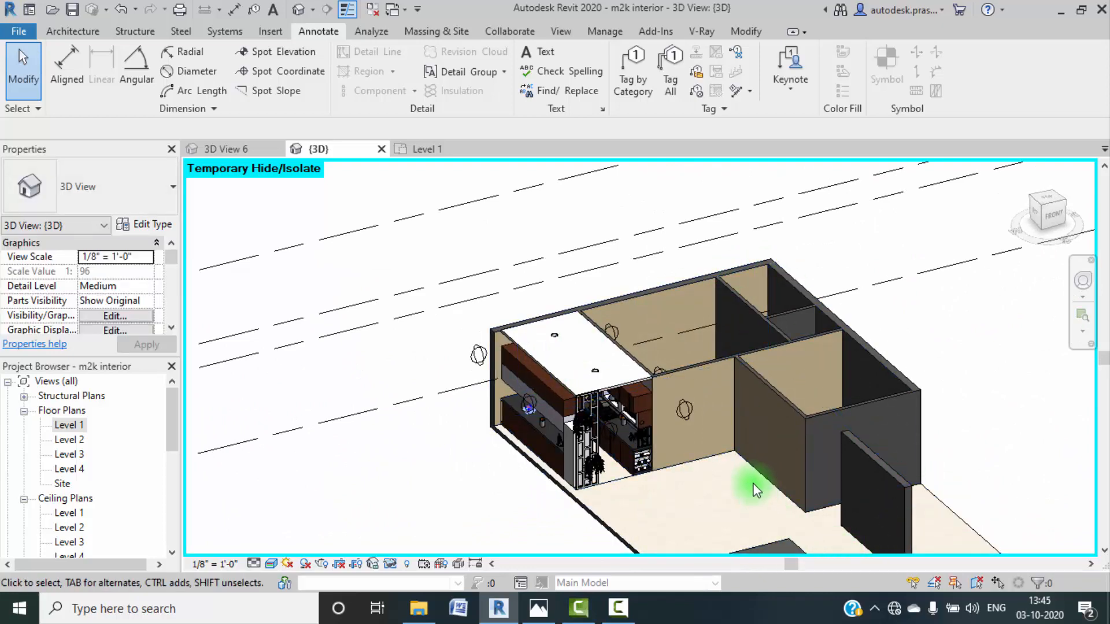
mouse_move(755, 488)
shift+middle_down()
mouse_move(685, 468)
mouse_move(650, 435)
mouse_move(714, 491)
mouse_move(754, 493)
shift+middle_up()
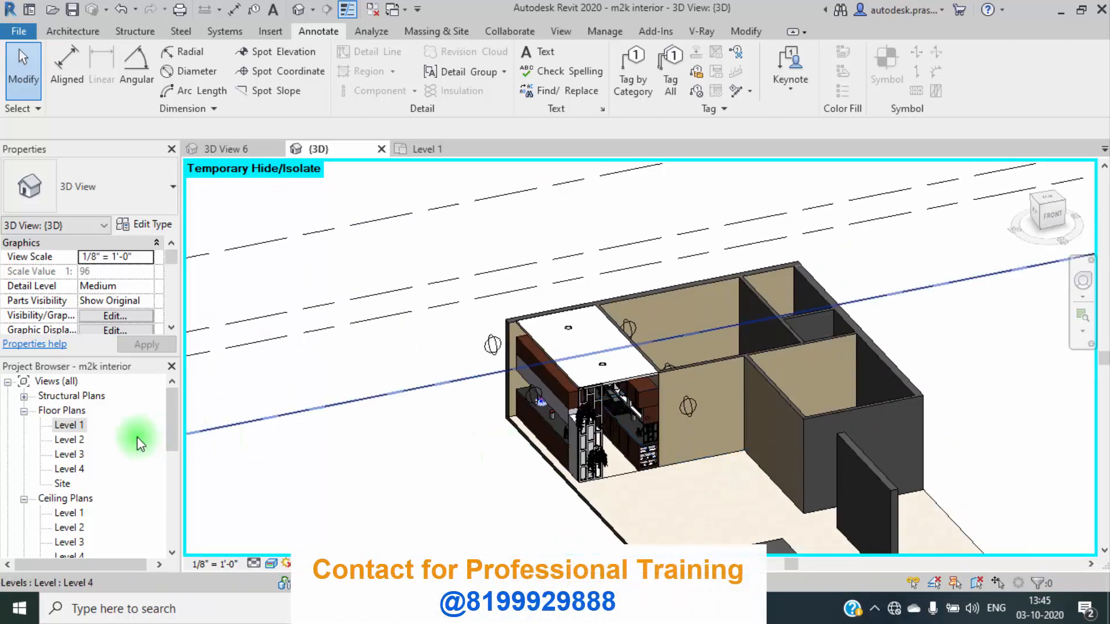
Step: Close the Level 1 and {3D} views
click(485, 149)
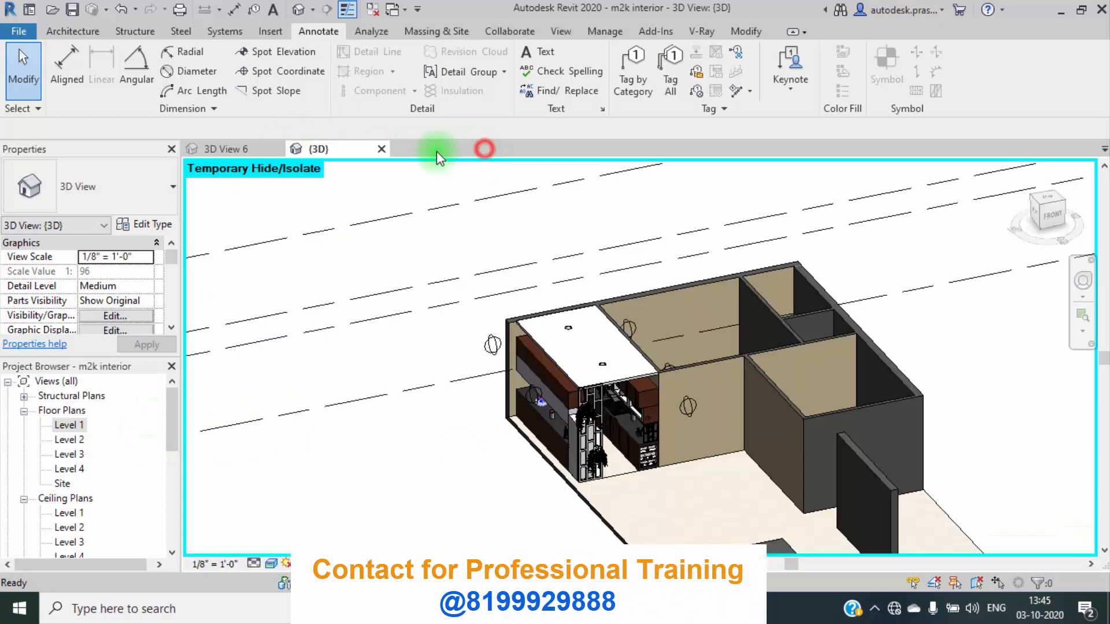
click(381, 150)
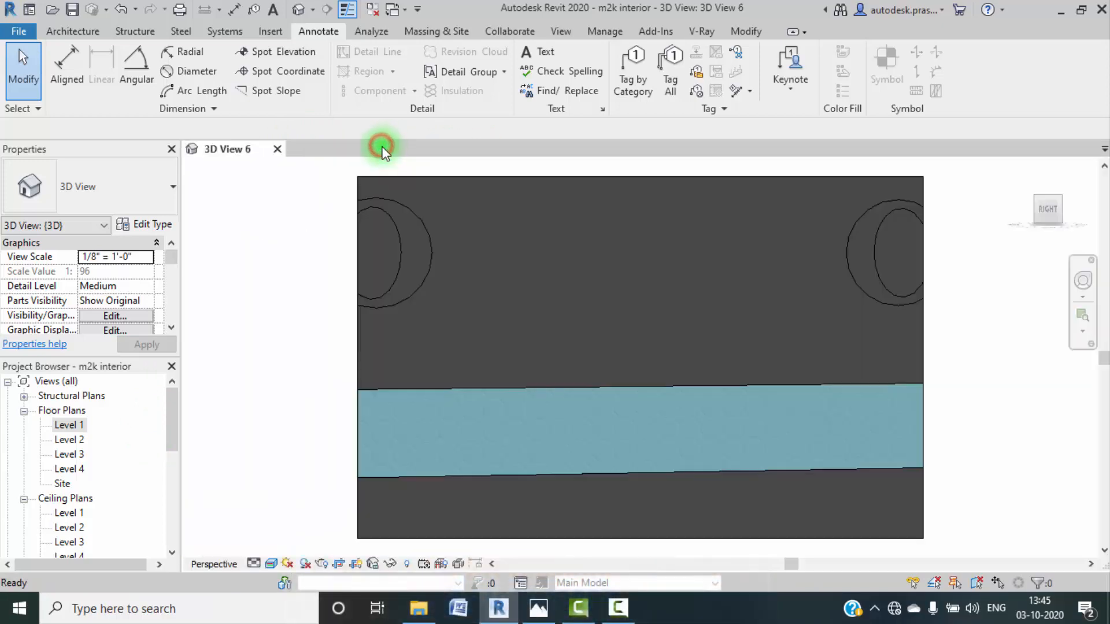
Step: Create a new project from the Architectural Template
click(26, 36)
click(61, 104)
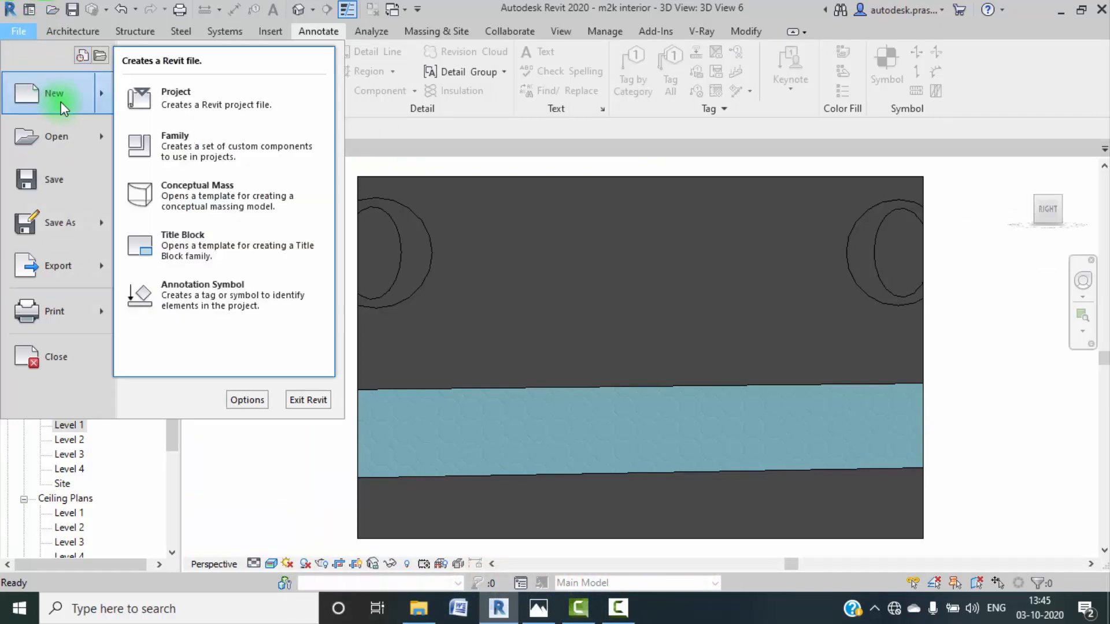
click(184, 91)
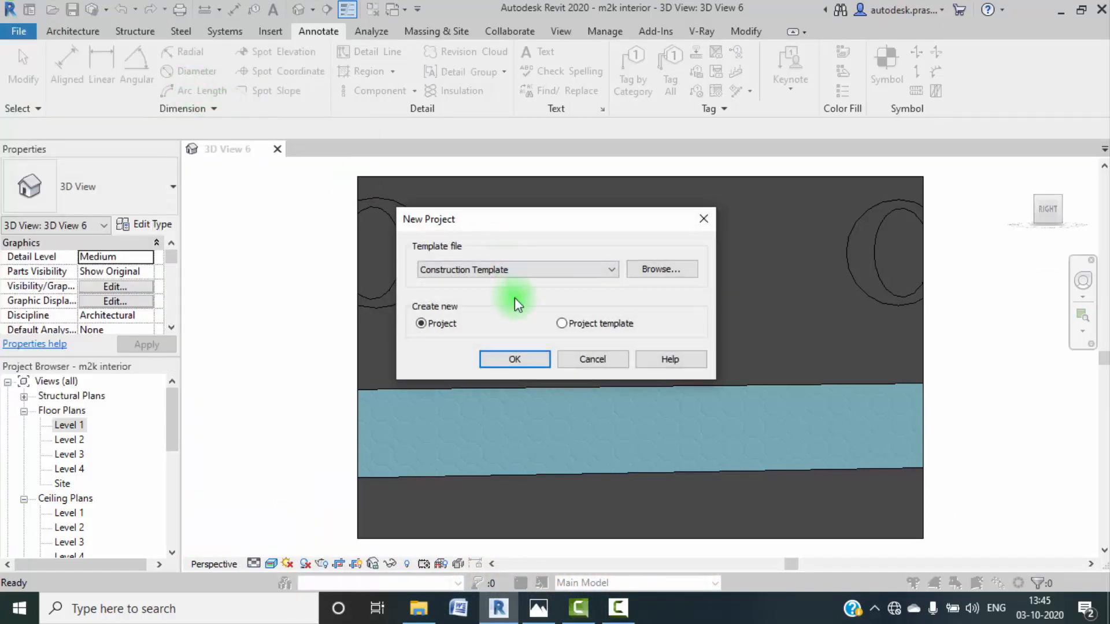
click(598, 283)
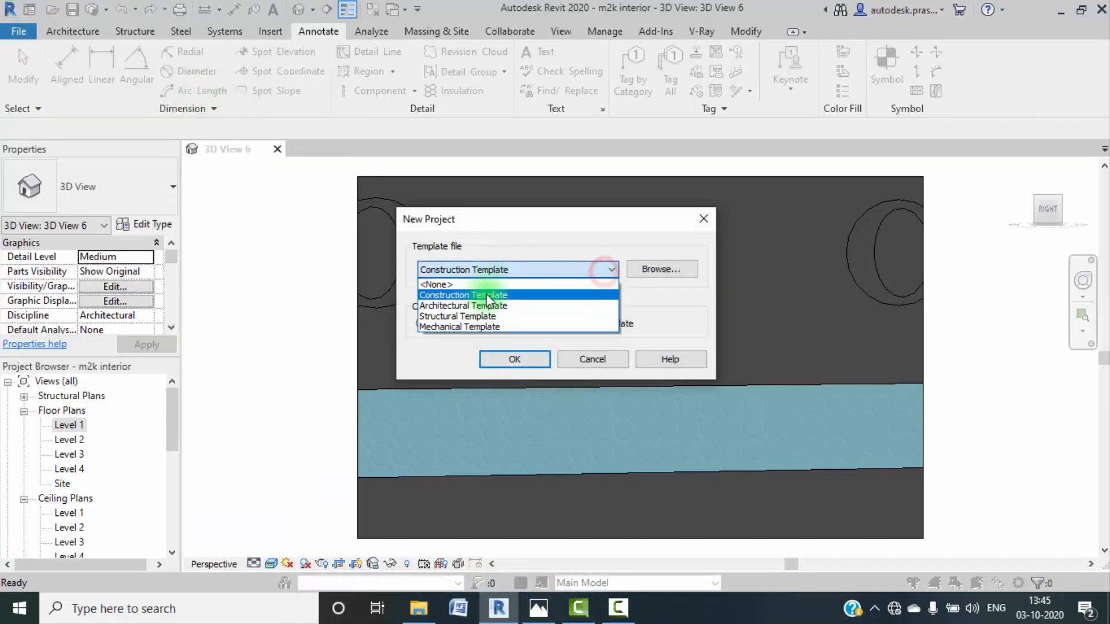
click(485, 302)
click(513, 359)
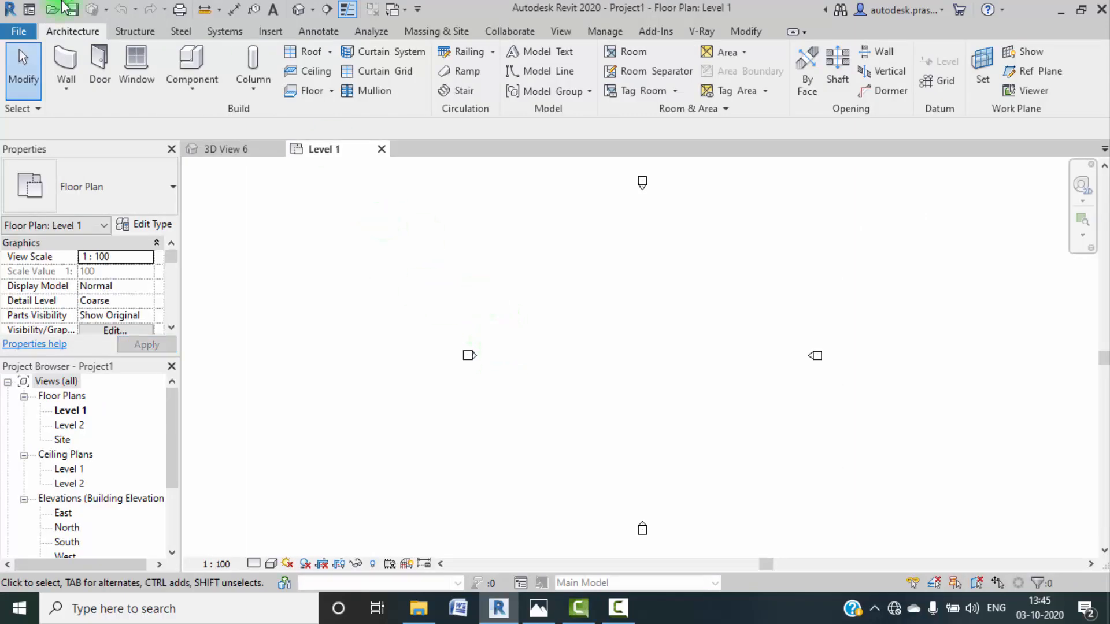
Step: Set the project's length units to feet and fractional inches
click(313, 73)
key(u)
key(n)
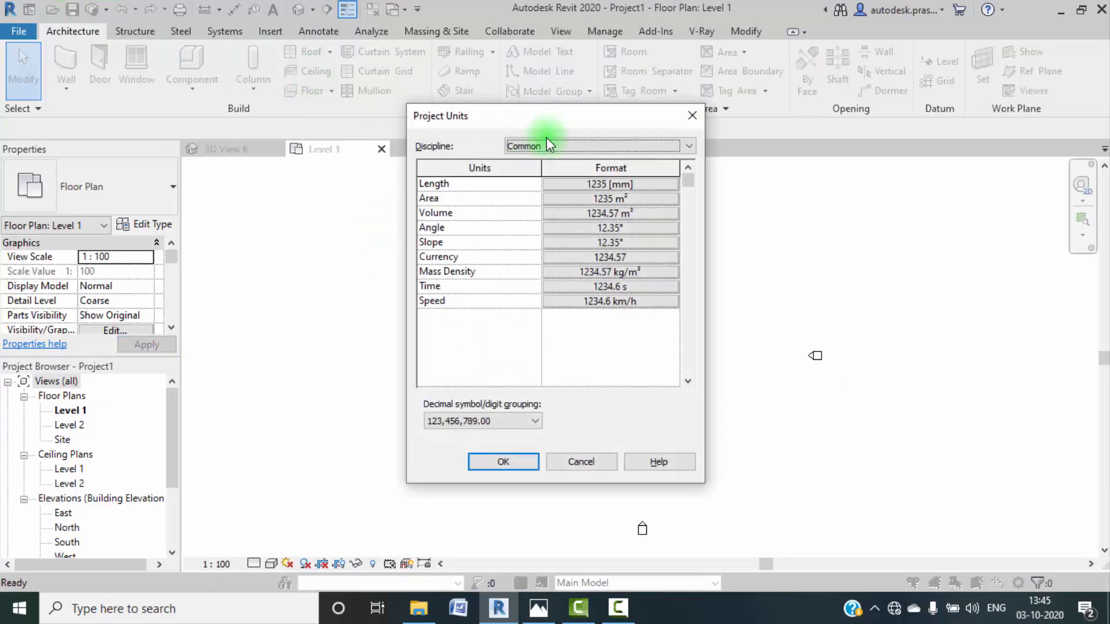
click(630, 185)
click(603, 212)
click(570, 241)
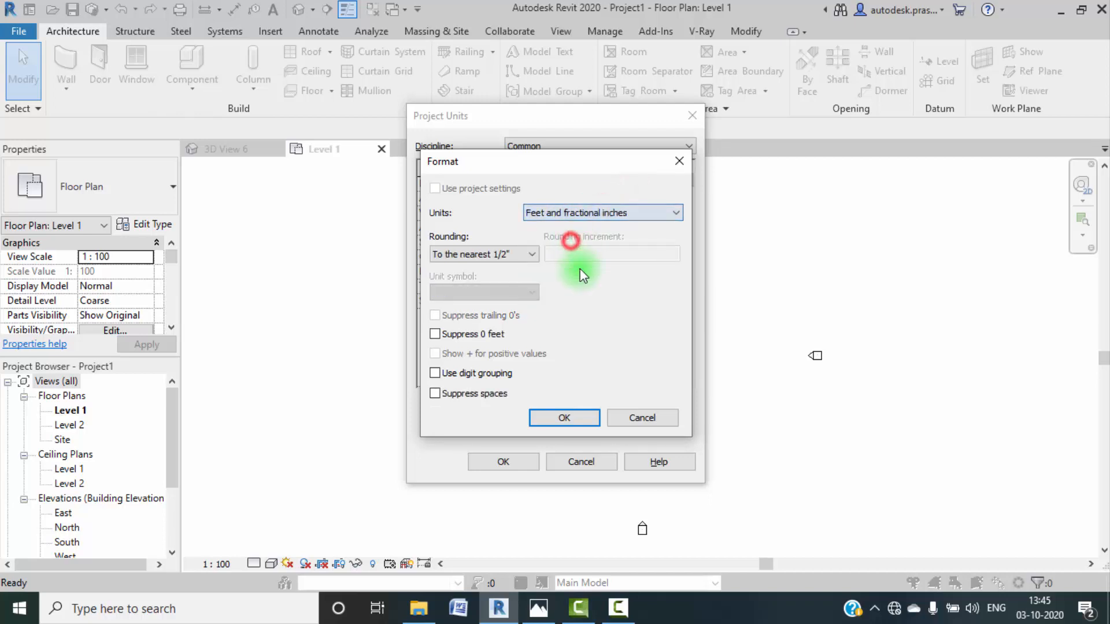
click(564, 417)
click(503, 462)
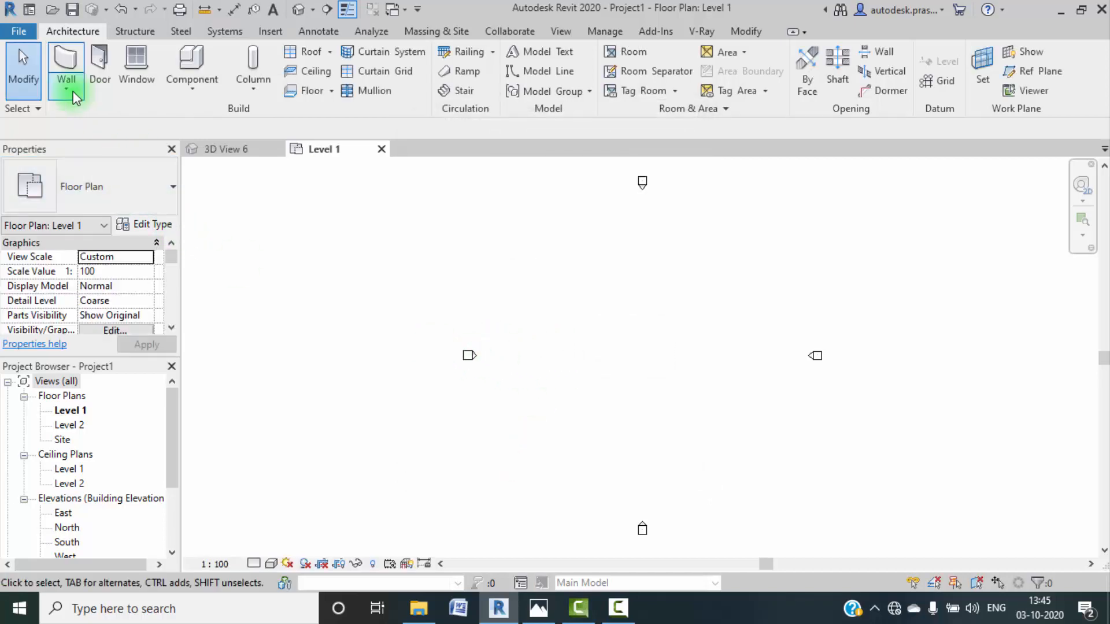
Step: Start an architectural wall and duplicate the Generic - 200mm type under the name wall9"
click(73, 91)
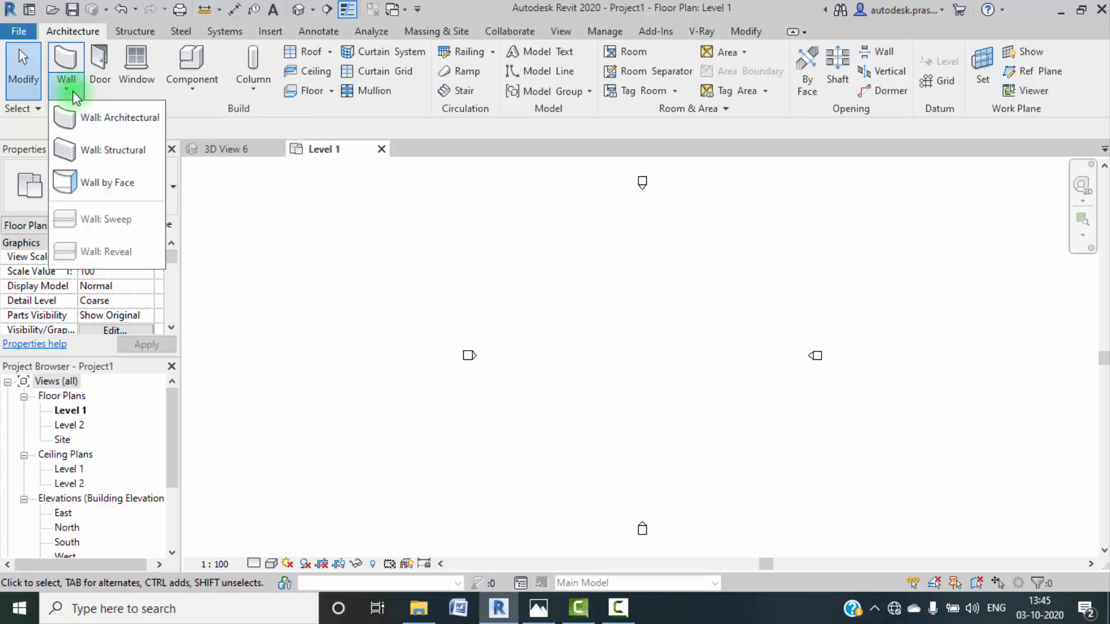
click(107, 117)
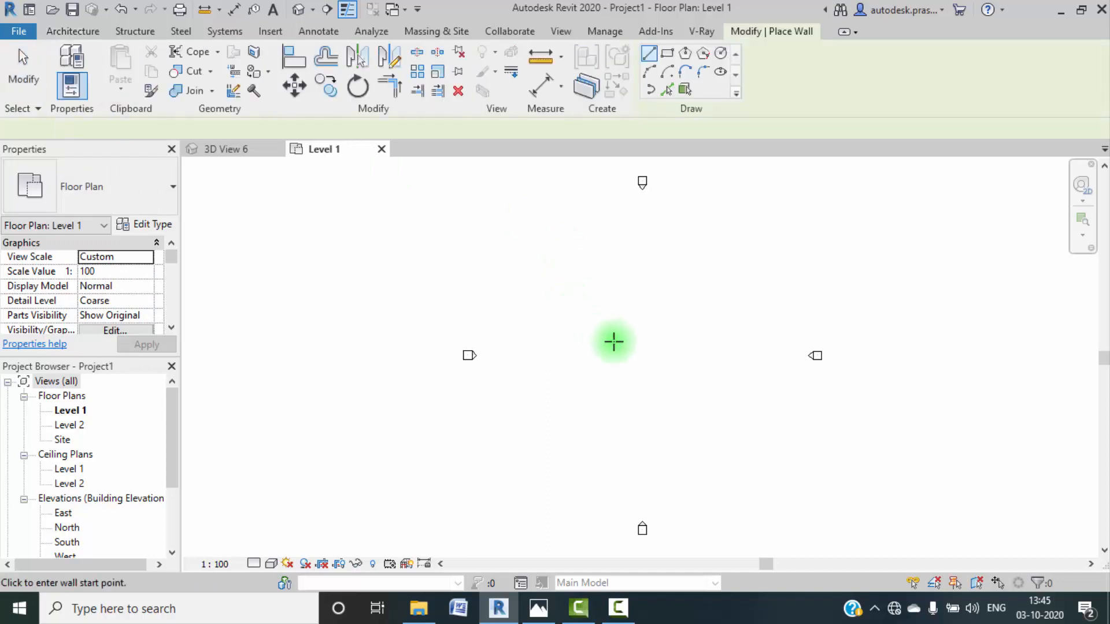
click(145, 225)
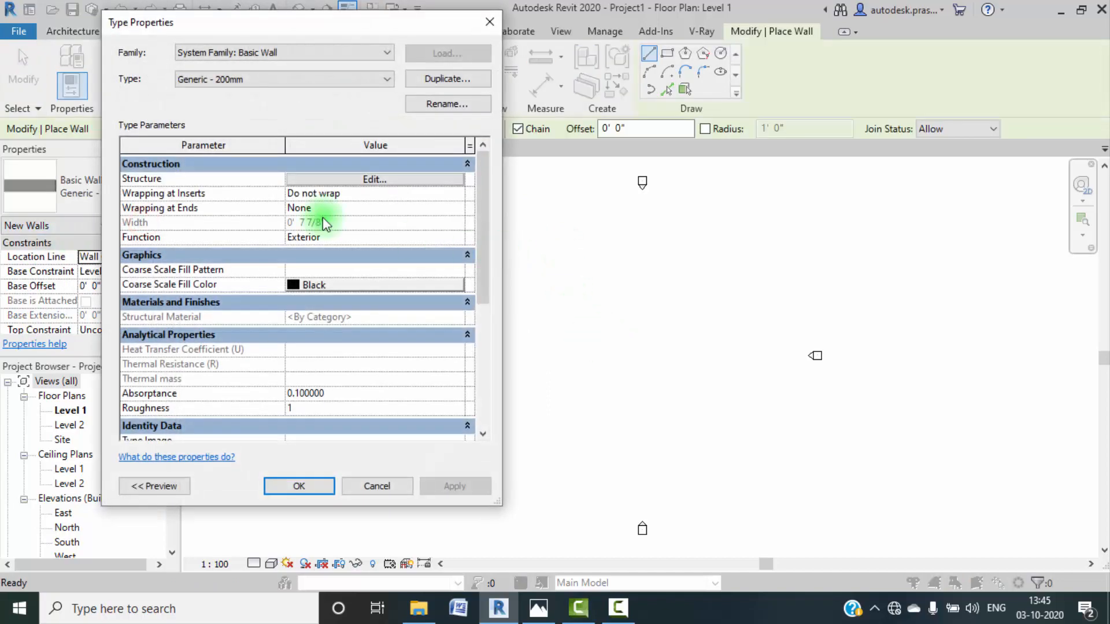
click(422, 77)
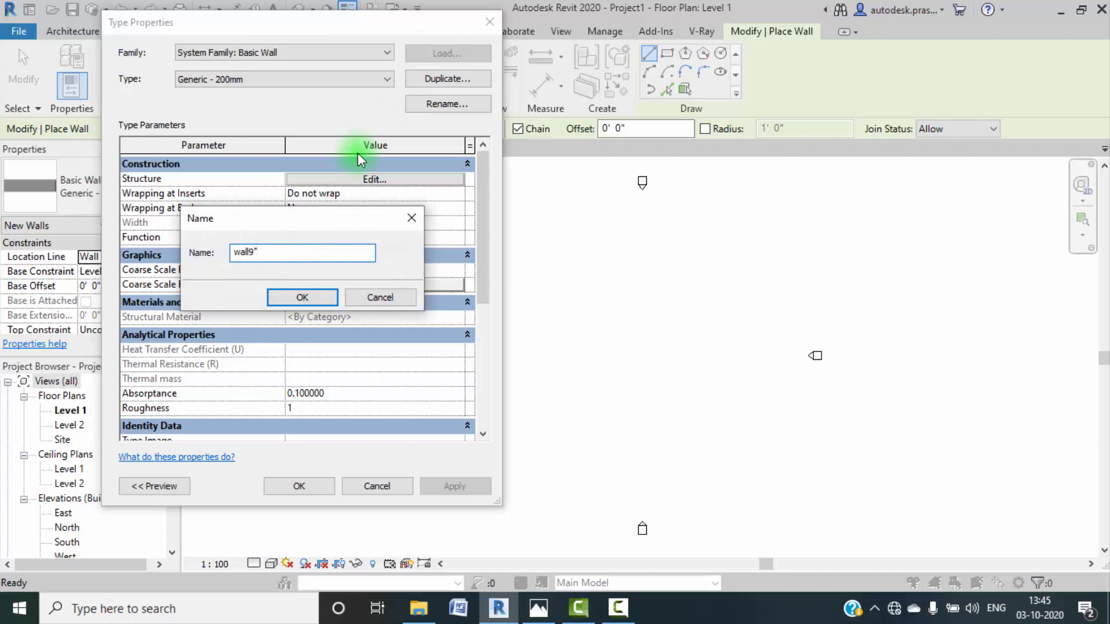
text(wall9")
click(311, 298)
Step: Set the structure layer thickness of the wall9" type to 9" and apply the type
click(373, 180)
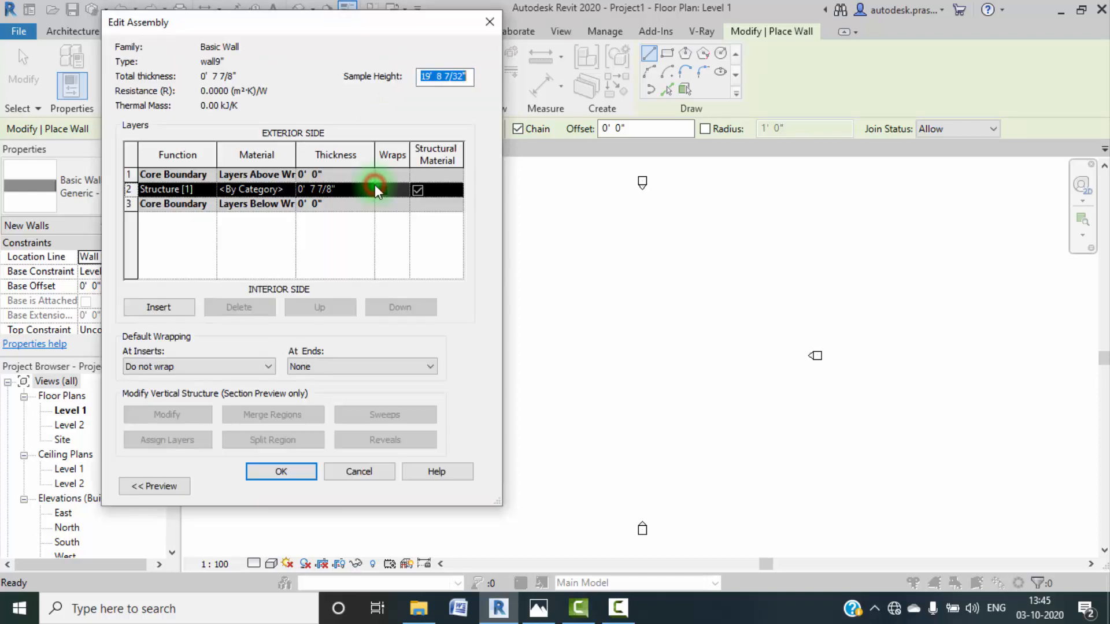
click(364, 191)
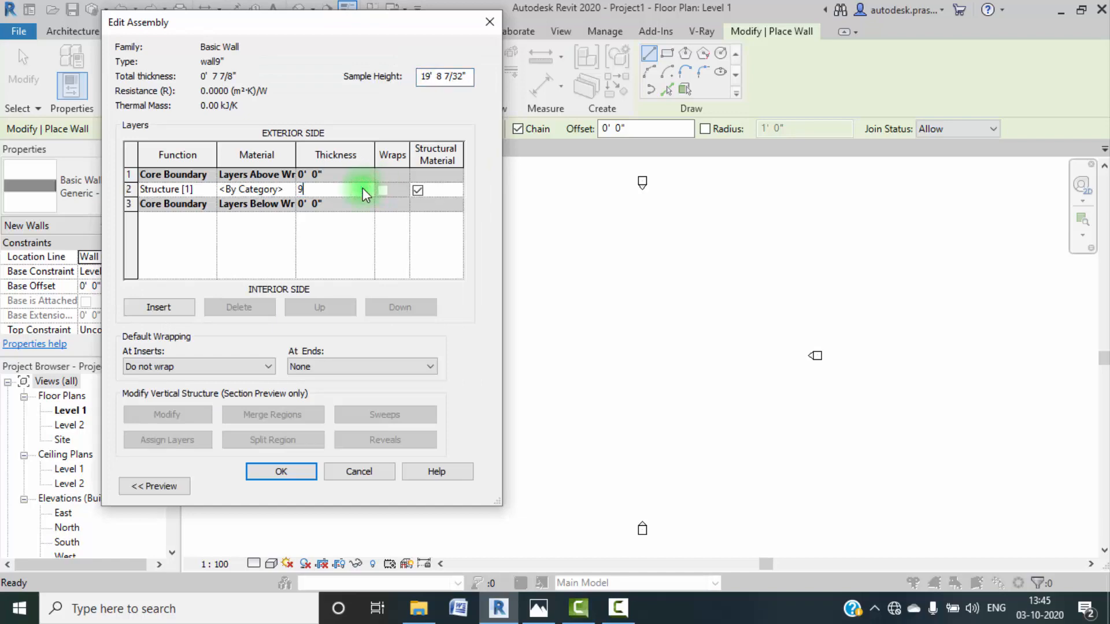
click(283, 472)
click(299, 486)
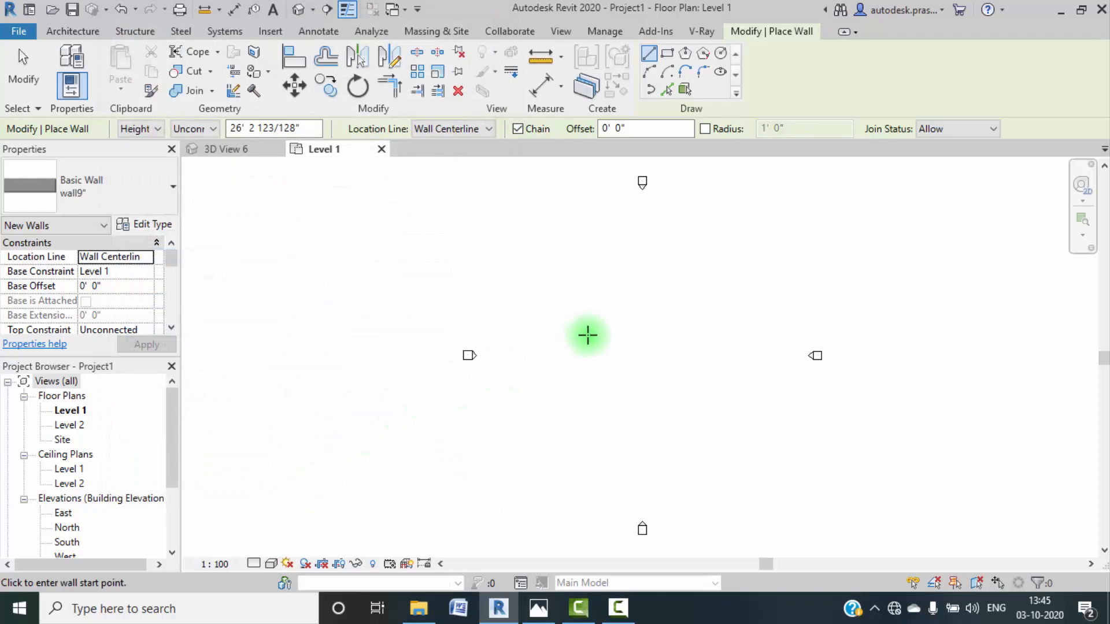
Step: Draw a vertical wall9" wall 14' 9" long upward between the elevation markers on Level 1
middle_drag(560, 349, 371, 358)
scroll(369, 387, up, 2)
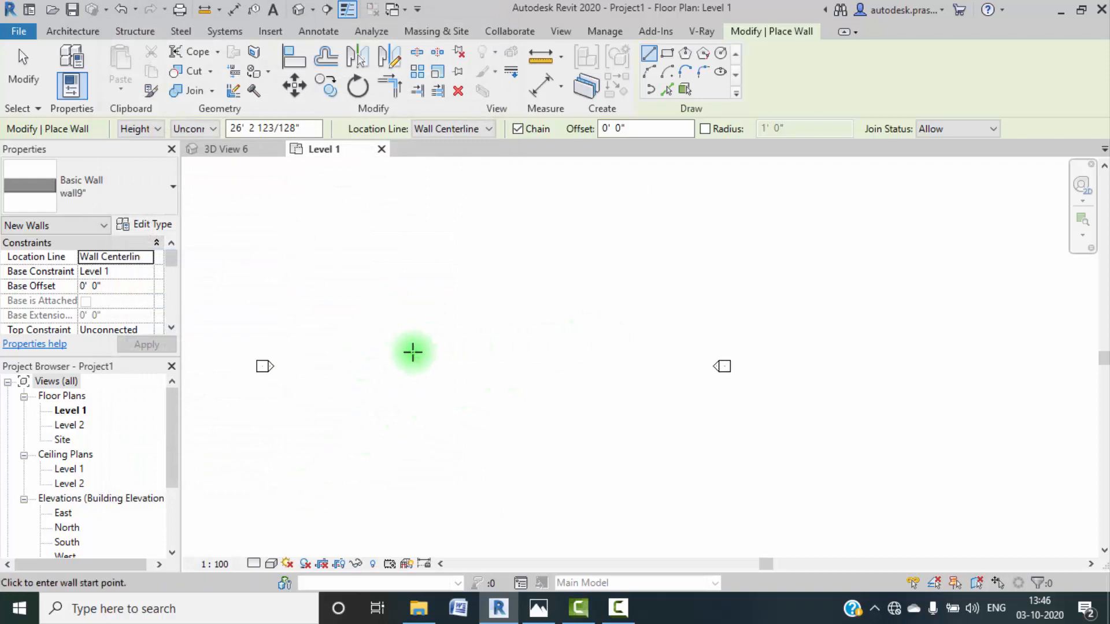
click(411, 408)
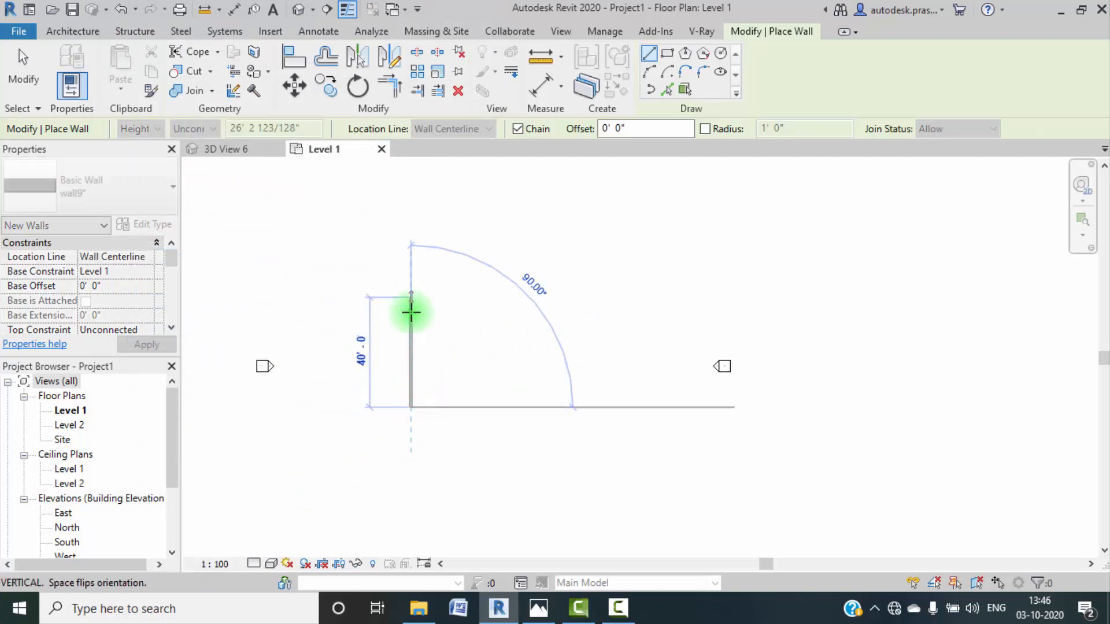
scroll(411, 367, up, 7)
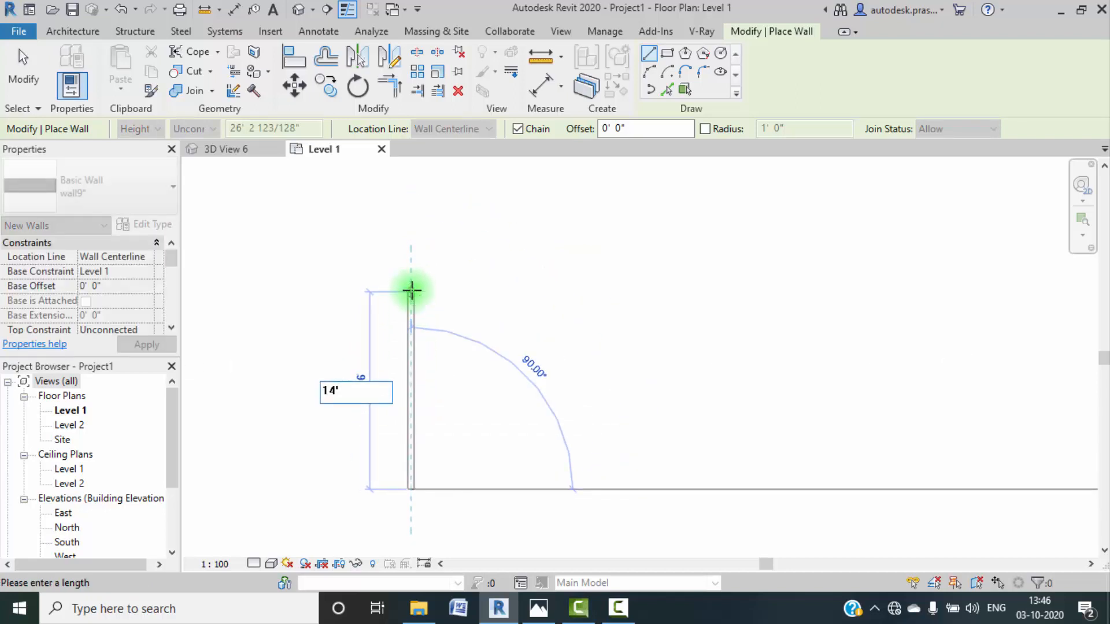
key(Return)
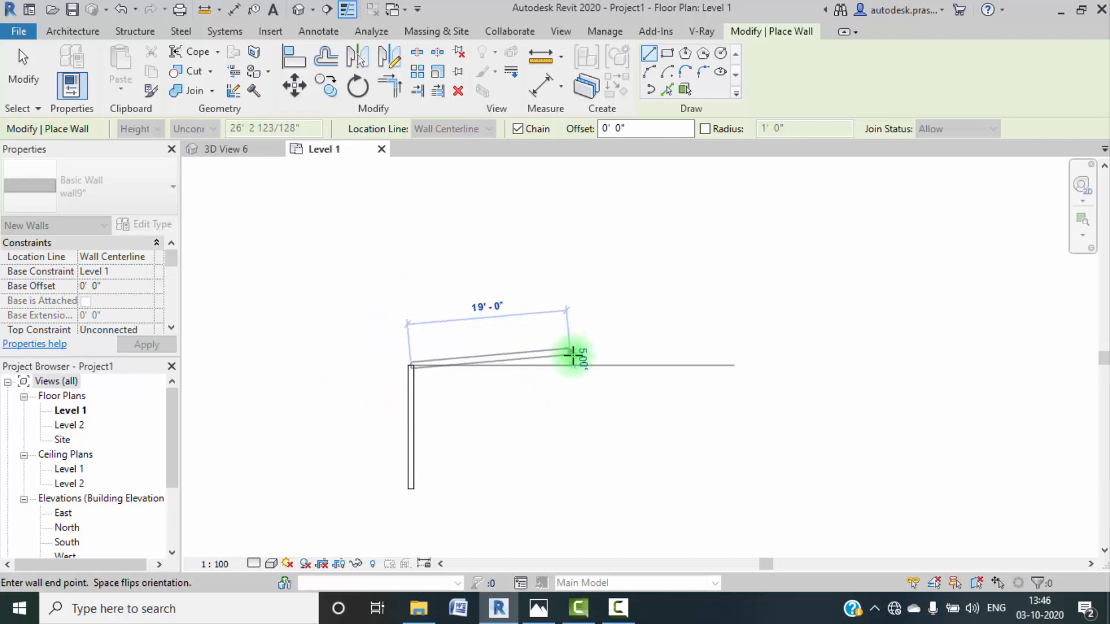
key(Escape)
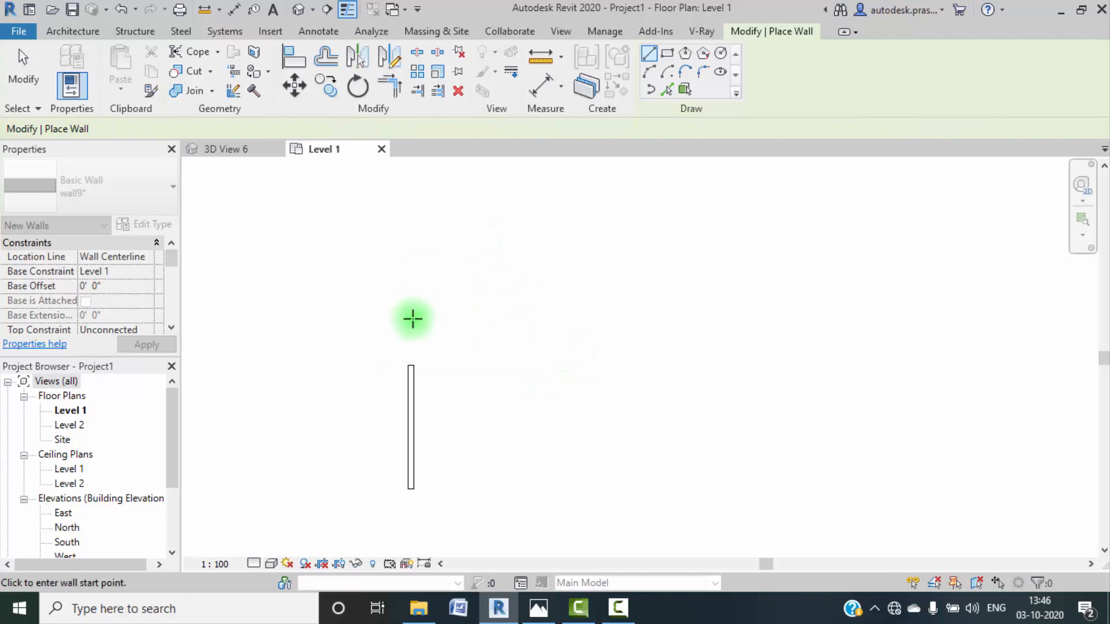
key(Escape)
Step: Try to draw a matching horizontal wall from the vertical wall's upper end with the Finish Face: Exterior location line
click(423, 412)
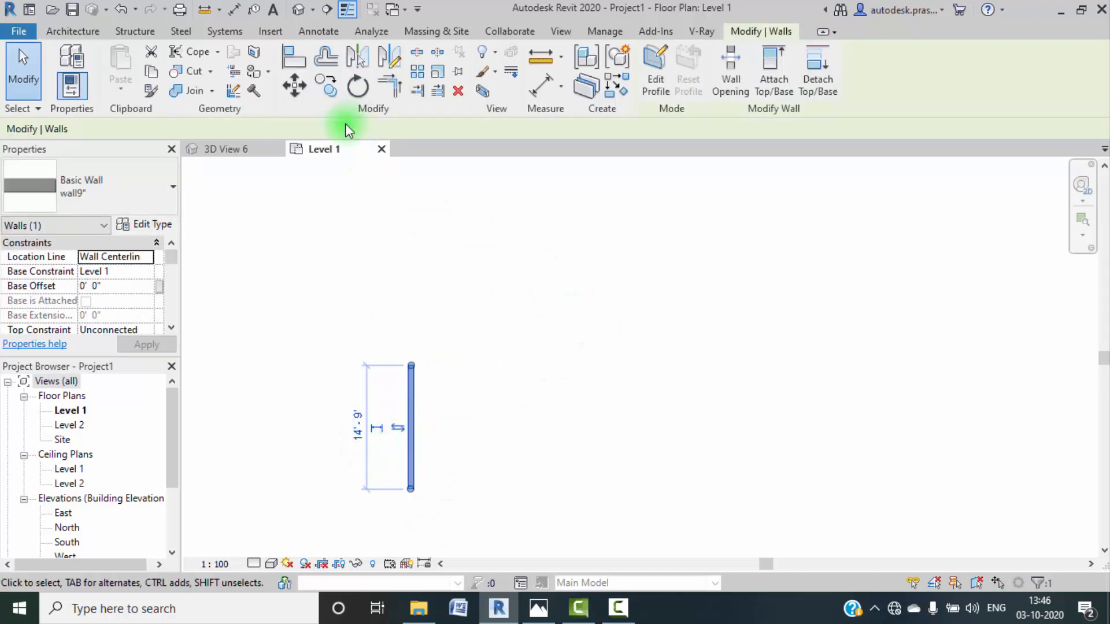
click(618, 86)
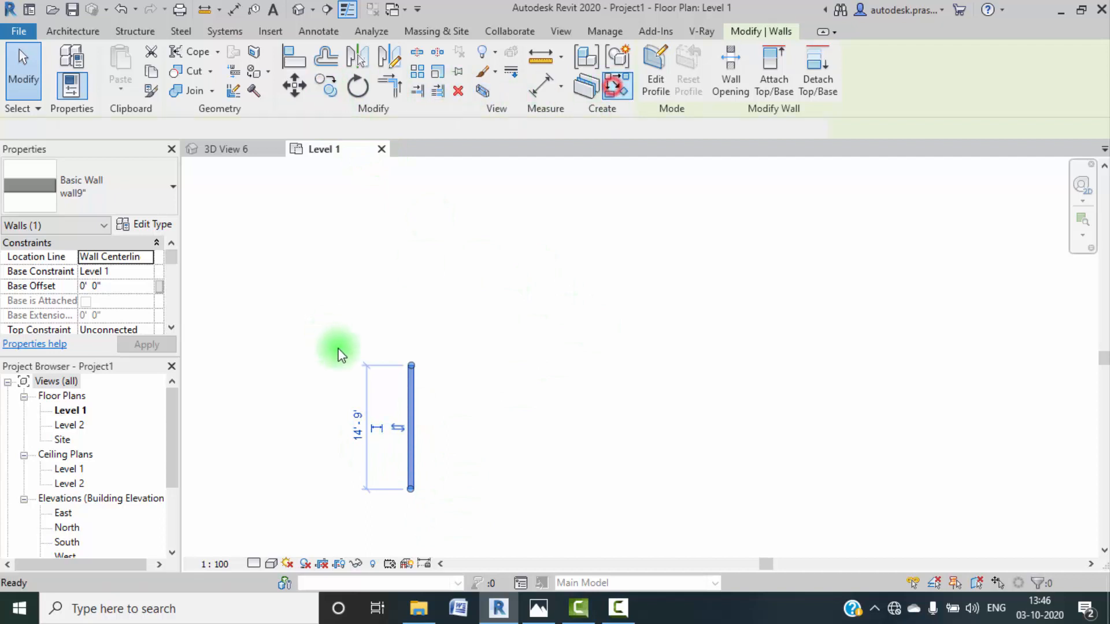
click(458, 129)
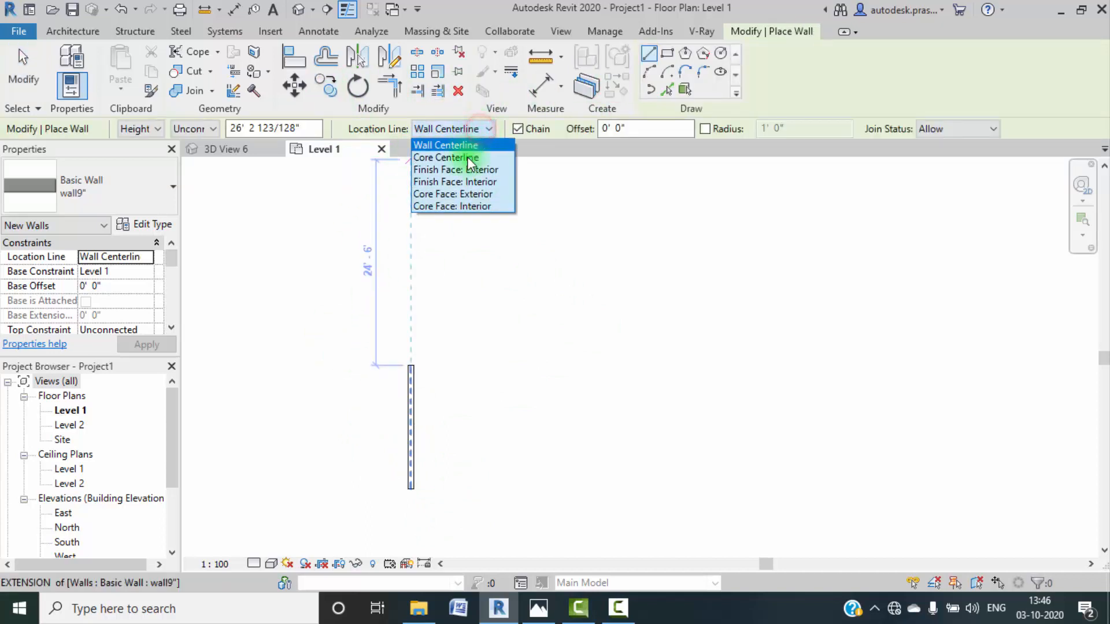
click(474, 172)
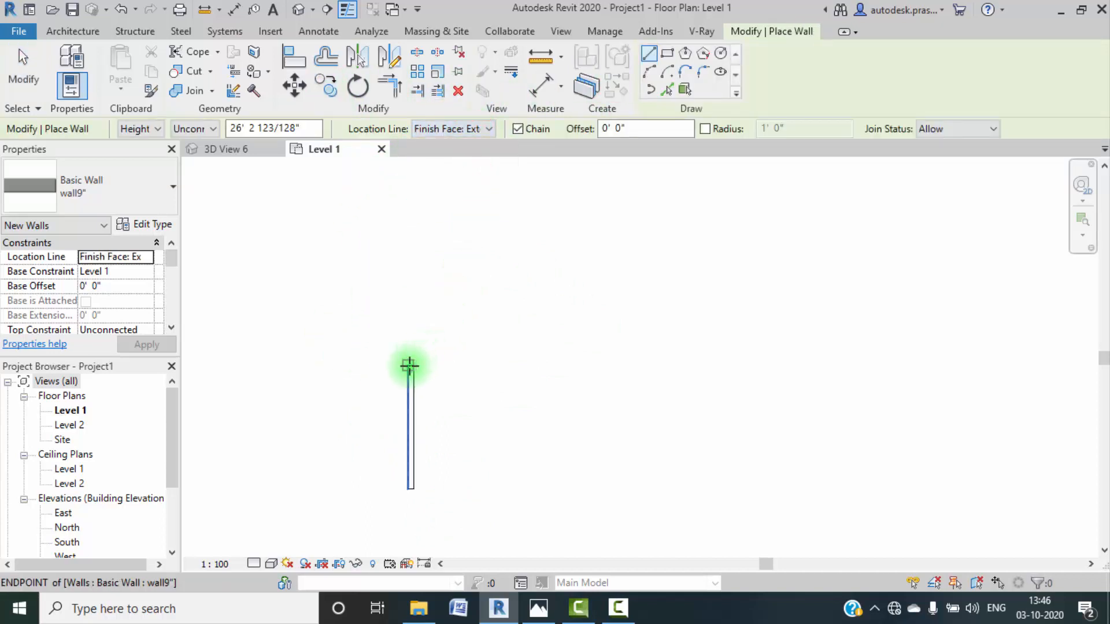
click(409, 363)
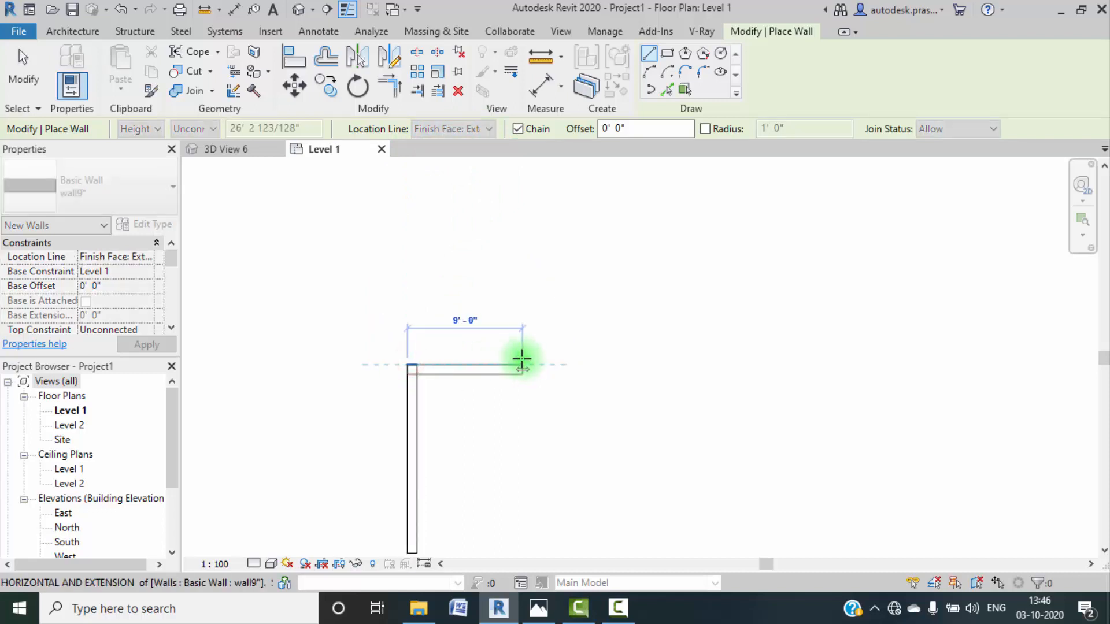
key(Escape)
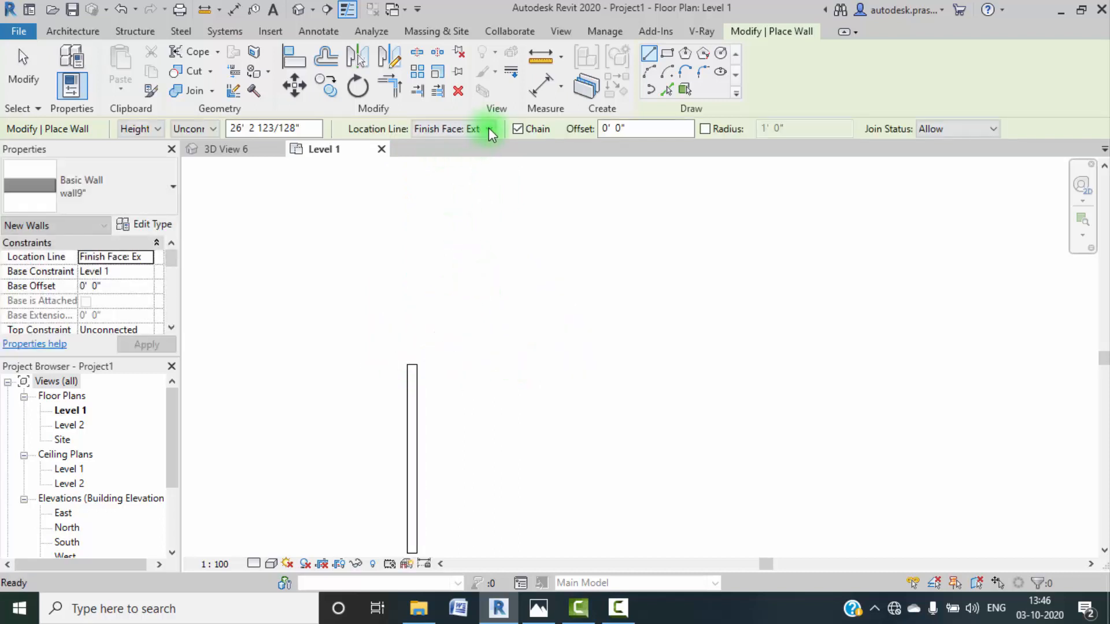
Step: Draw an 8' horizontal wall rightward from the vertical wall's upper outer corner, using the Finish Face: Interior location line
click(489, 128)
click(477, 181)
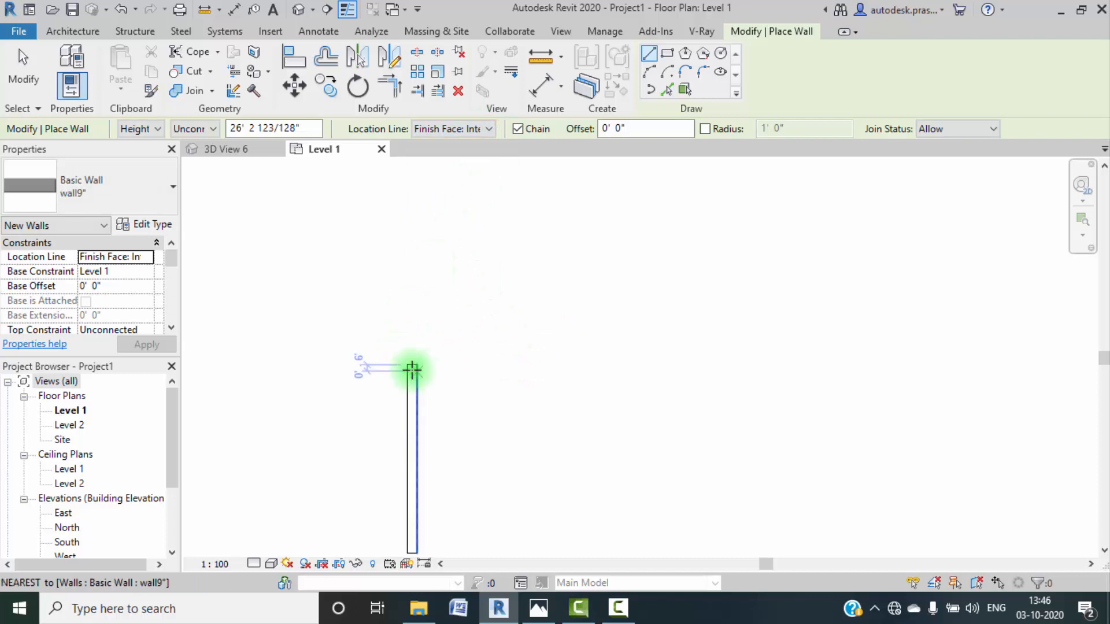
click(409, 363)
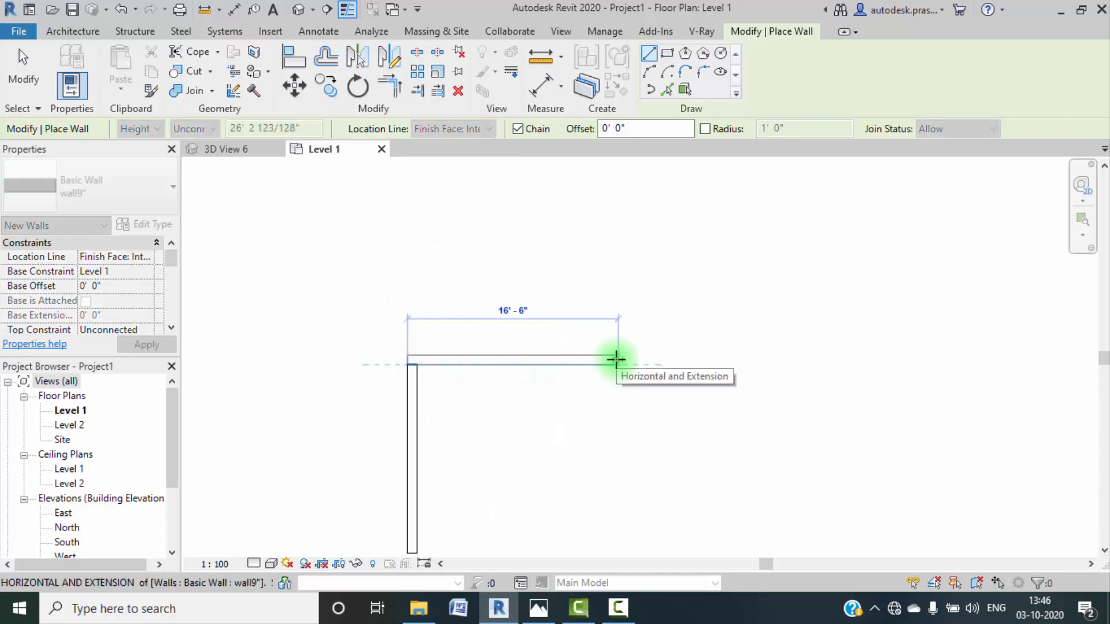
text(8)
key(Return)
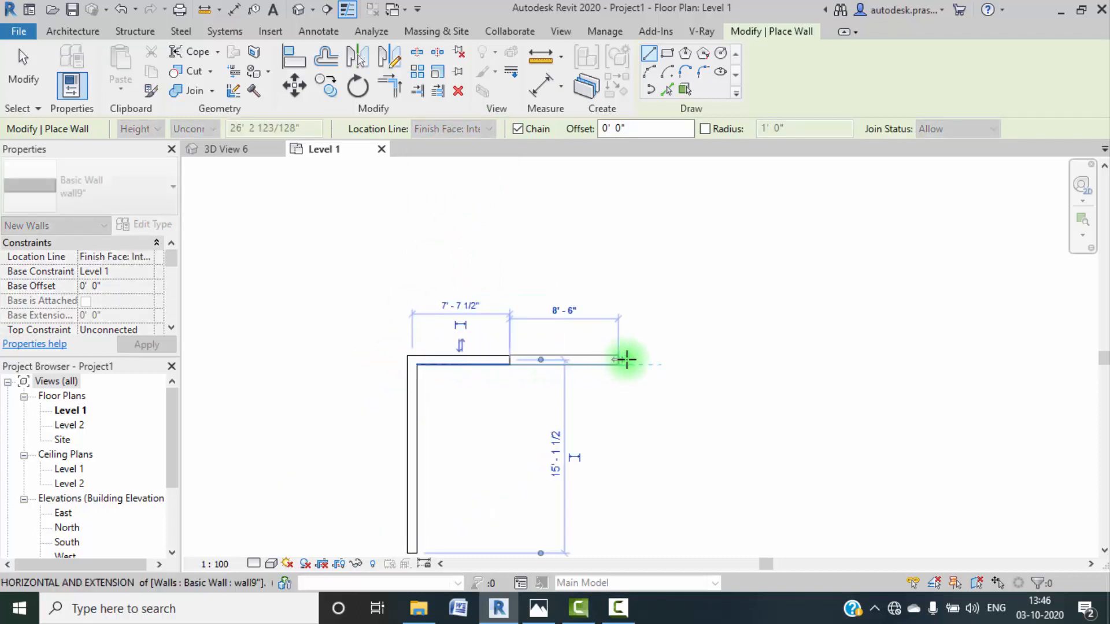
key(Escape)
key(Escape)
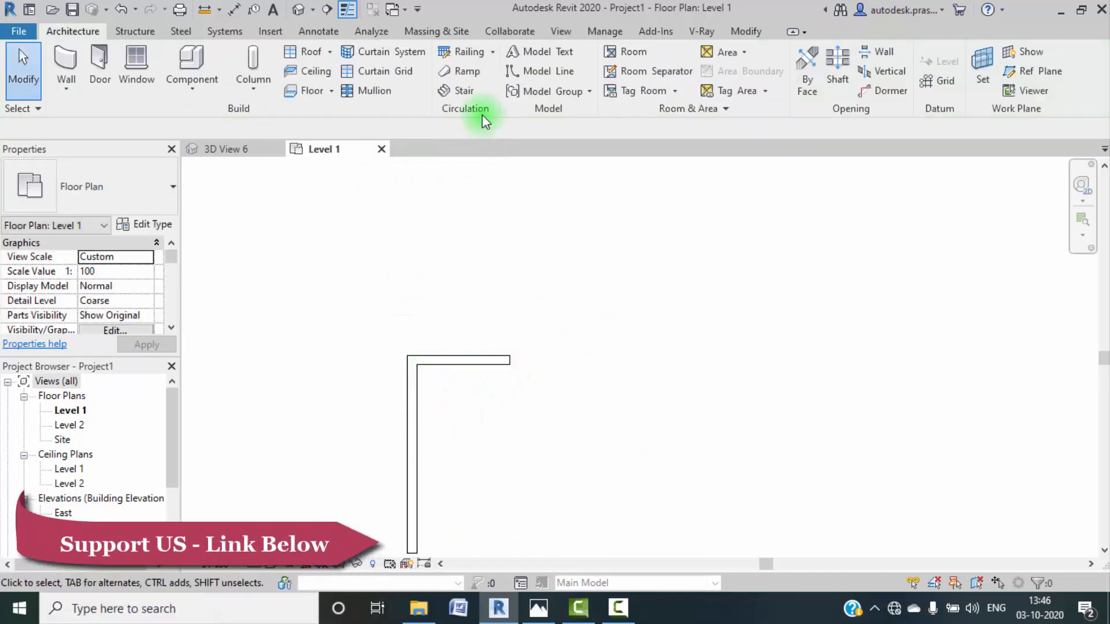
Step: Draw a matching 14' 9" wall down from the horizontal wall's free inner corner, level with the opposite wall's lower end
click(437, 363)
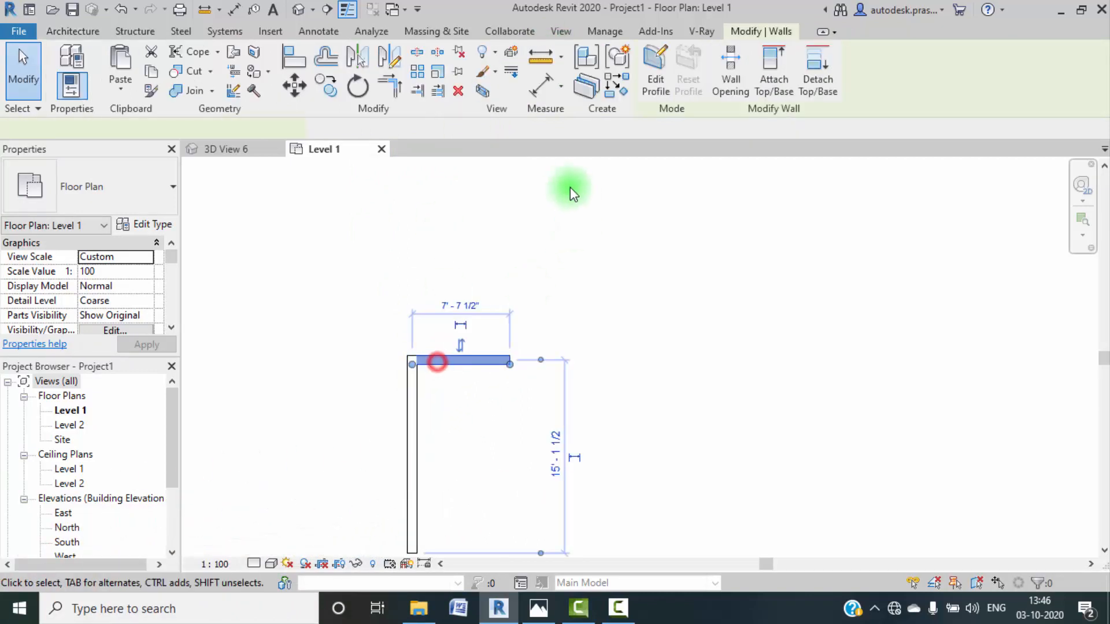
click(607, 75)
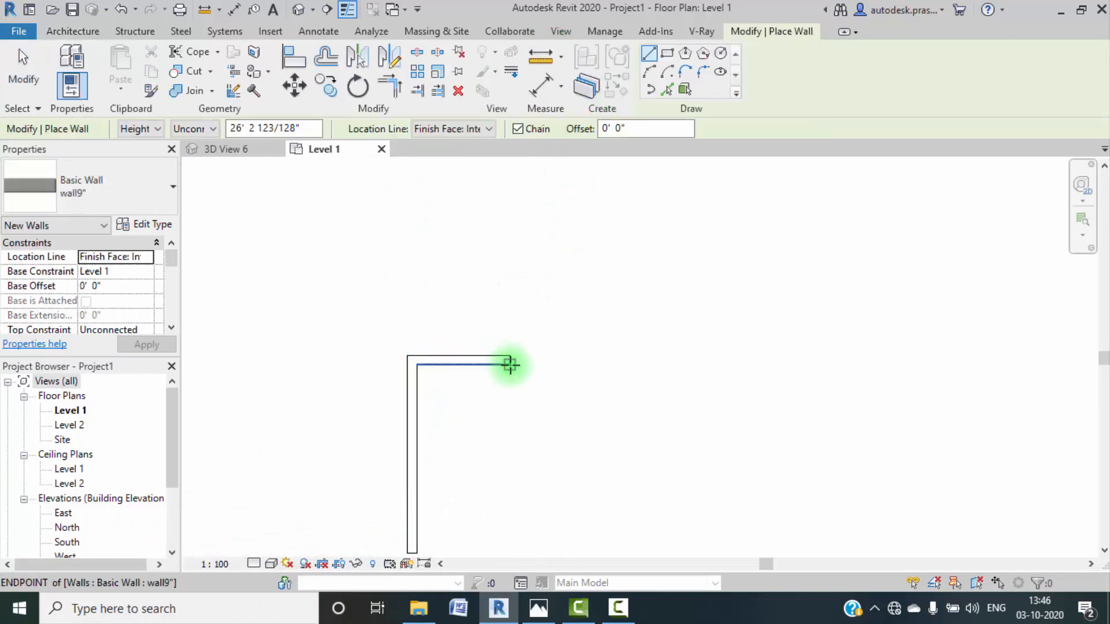
click(509, 363)
middle_drag(498, 513, 558, 348)
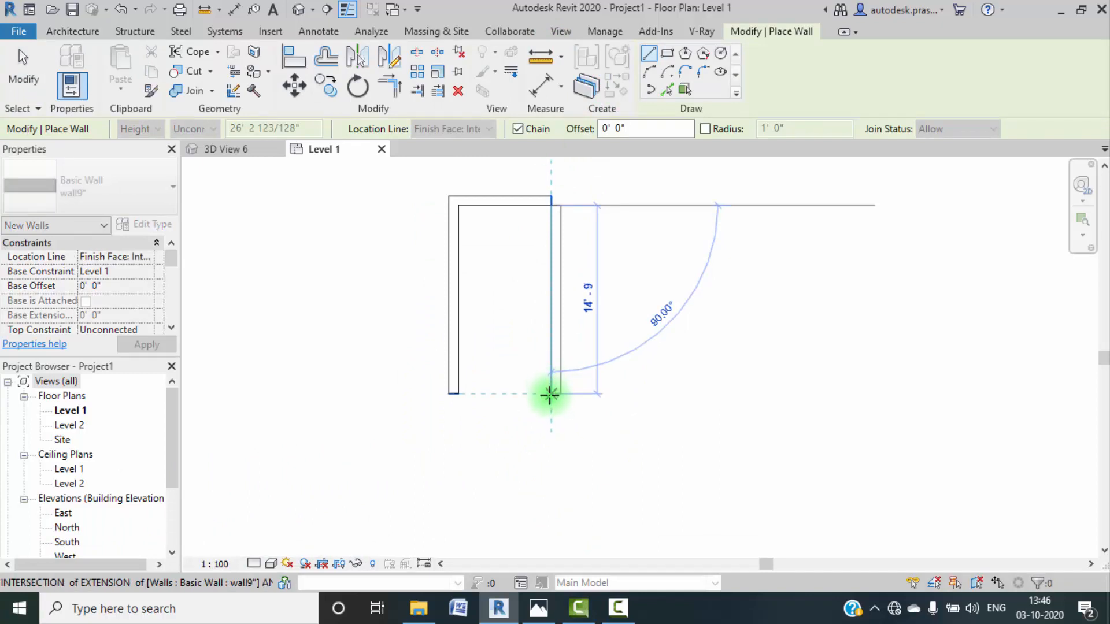
click(550, 397)
key(Escape)
key(Escape)
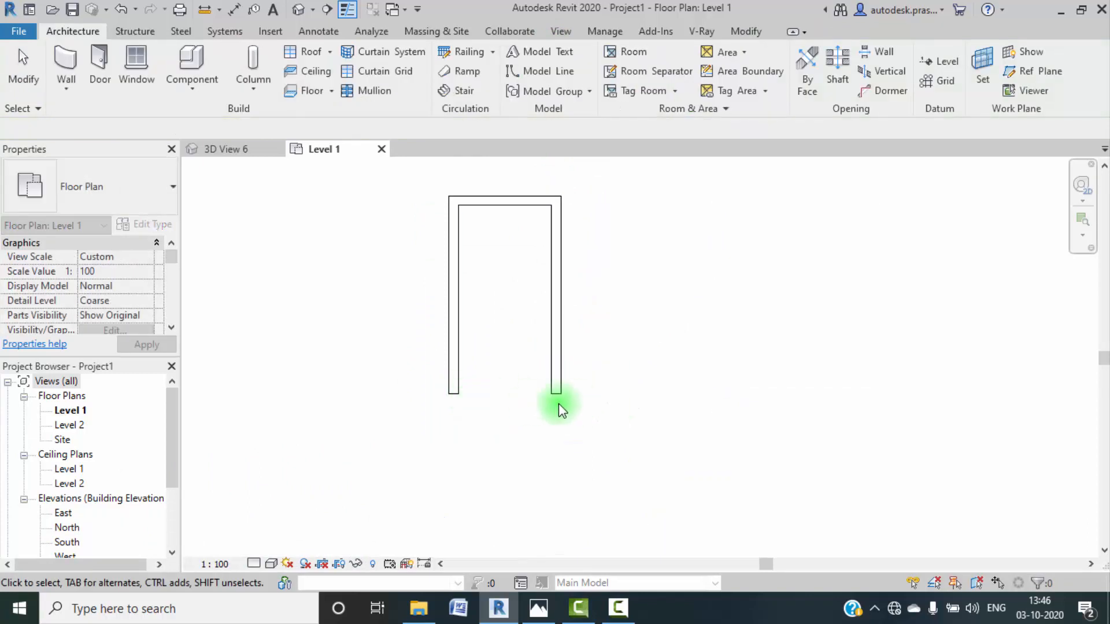
Step: Check the left wall's length and its distance to the opposite wall
middle_drag(560, 426, 498, 456)
click(411, 343)
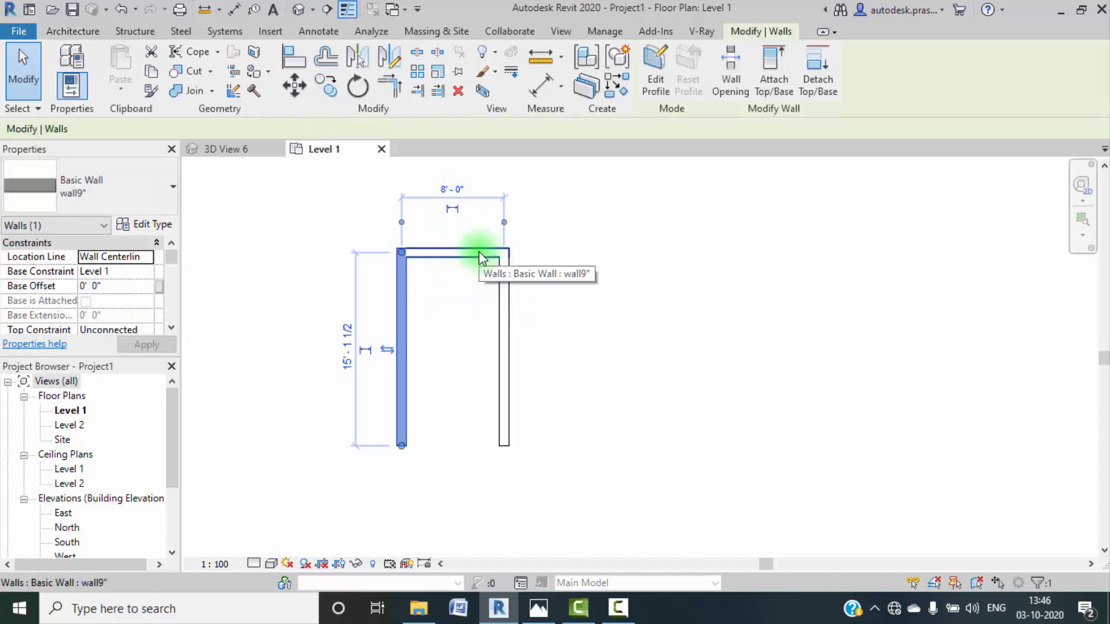
click(591, 233)
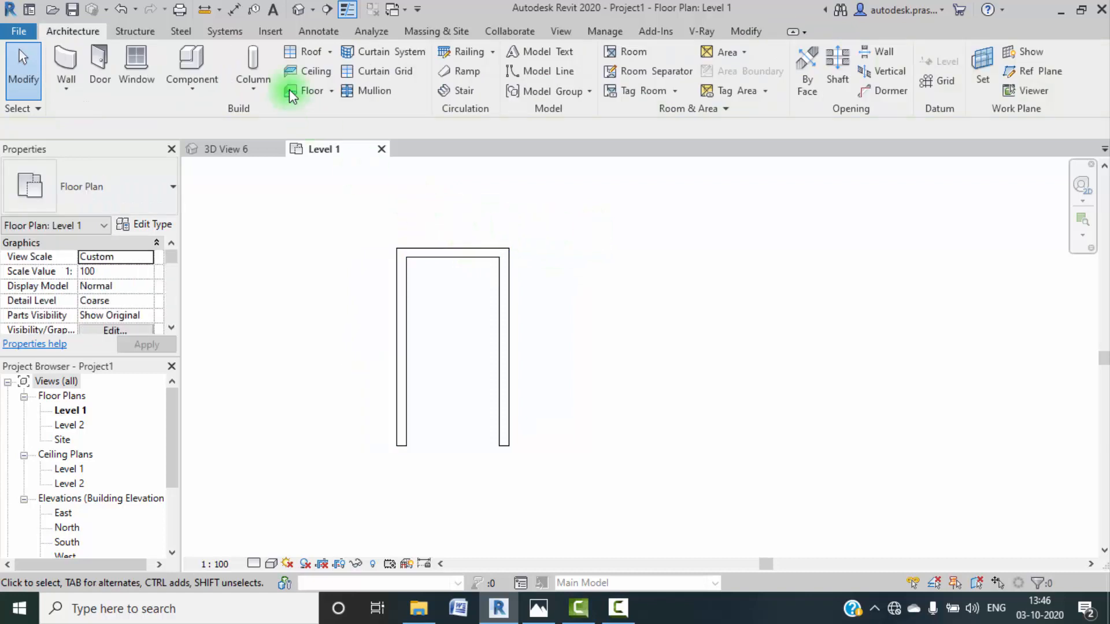
Step: Place an aligned dimension between the inner faces of the two side walls, using the Wall faces reference option
click(365, 32)
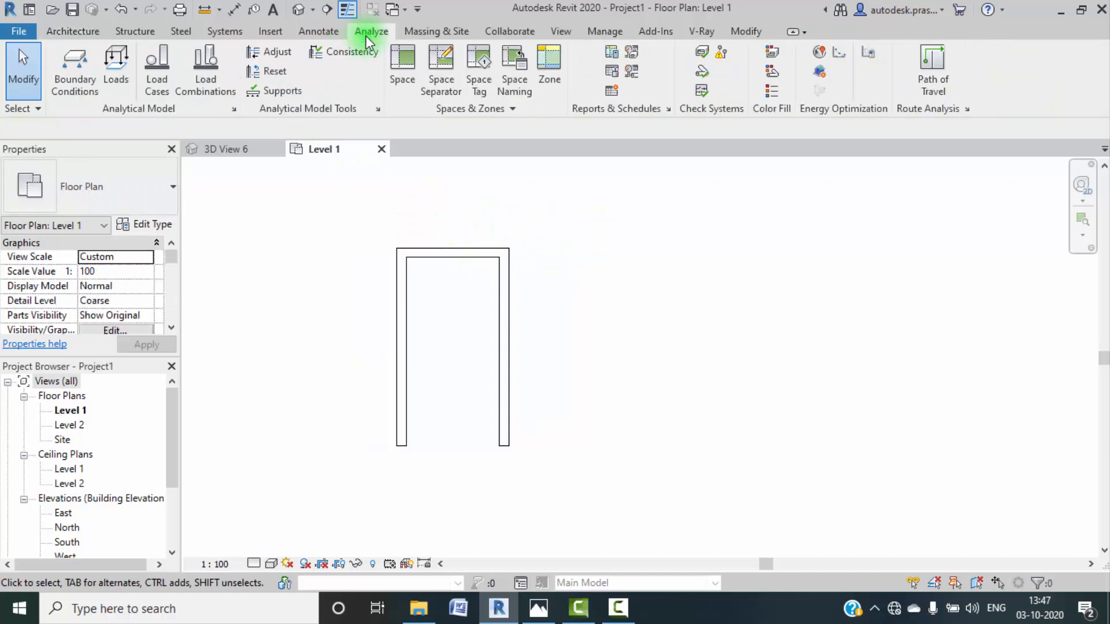
click(319, 31)
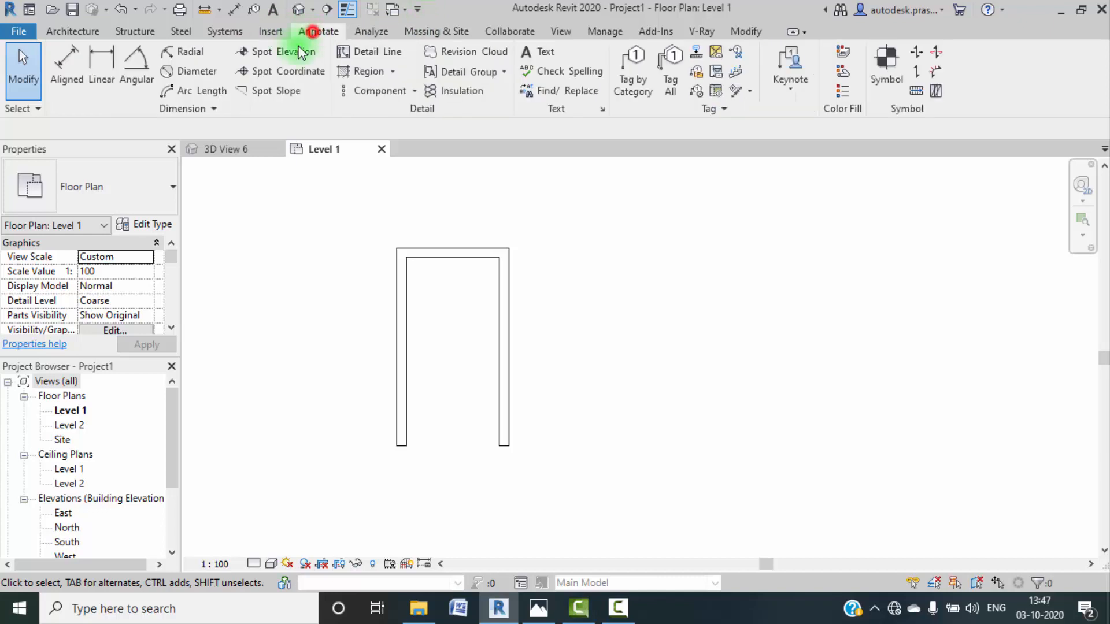
click(410, 318)
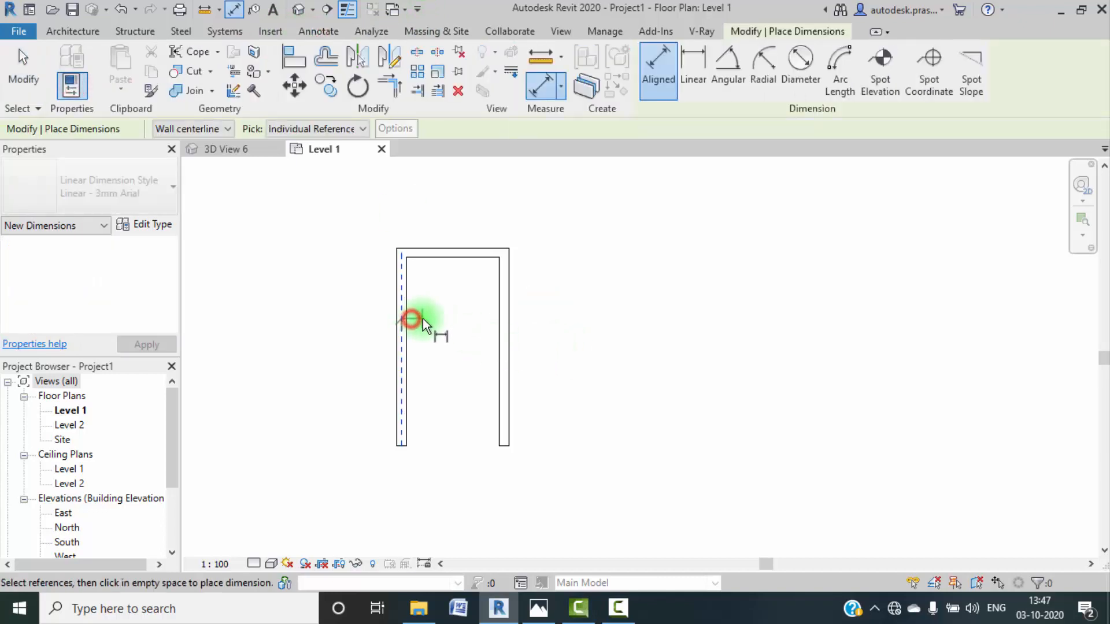
click(221, 127)
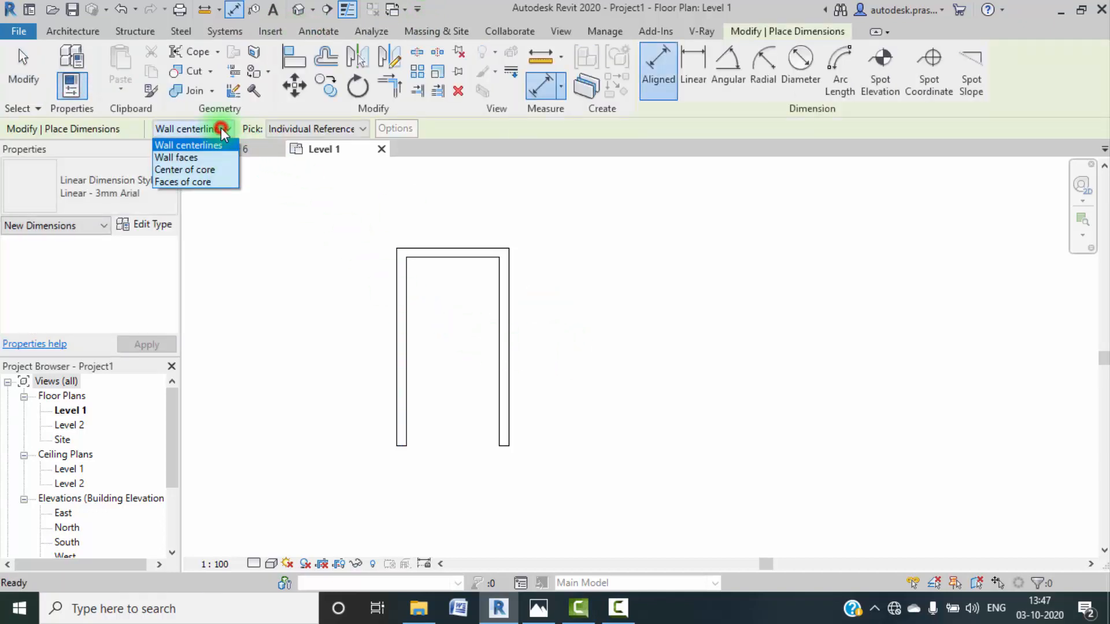
click(213, 155)
click(410, 344)
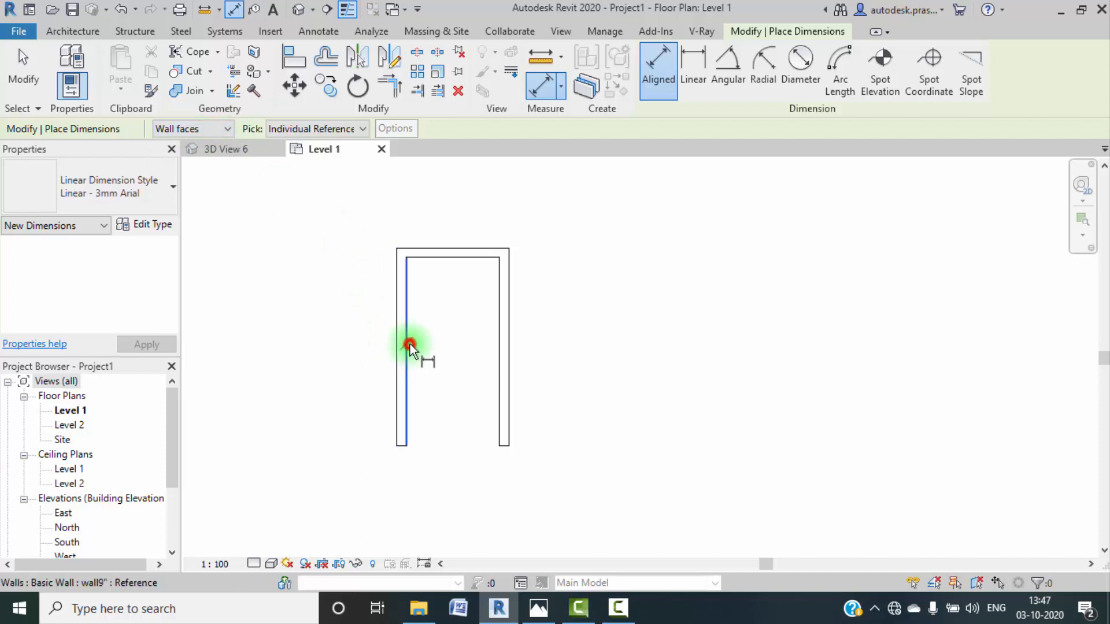
click(496, 345)
click(486, 208)
key(Escape)
key(Escape)
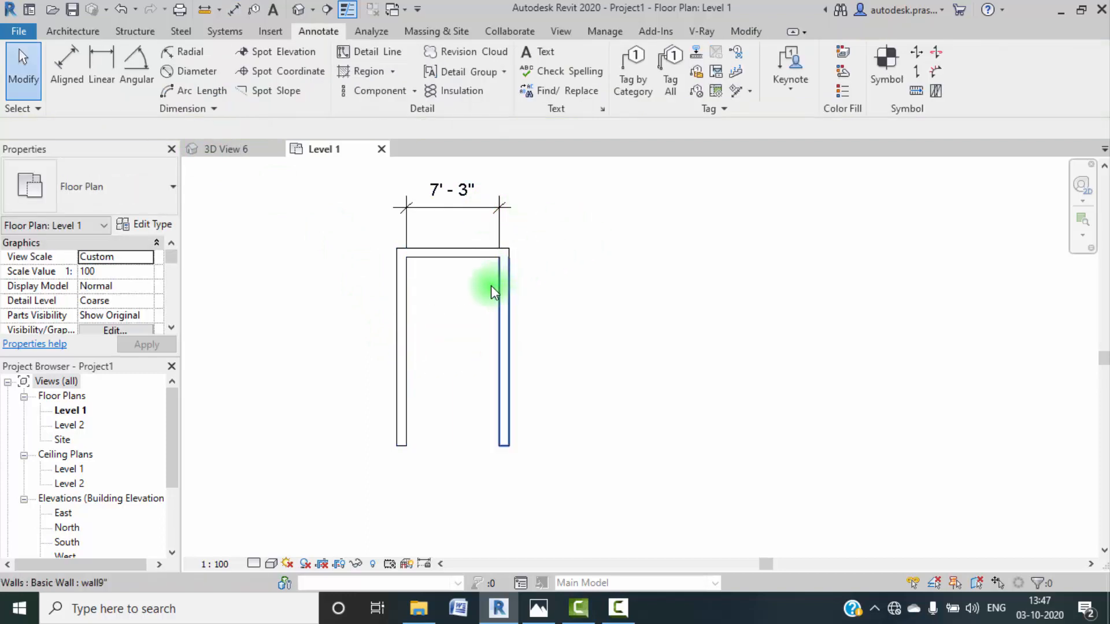
Step: Move the right wall to set the clear width between the side walls to 8', and delete the dimension
click(457, 191)
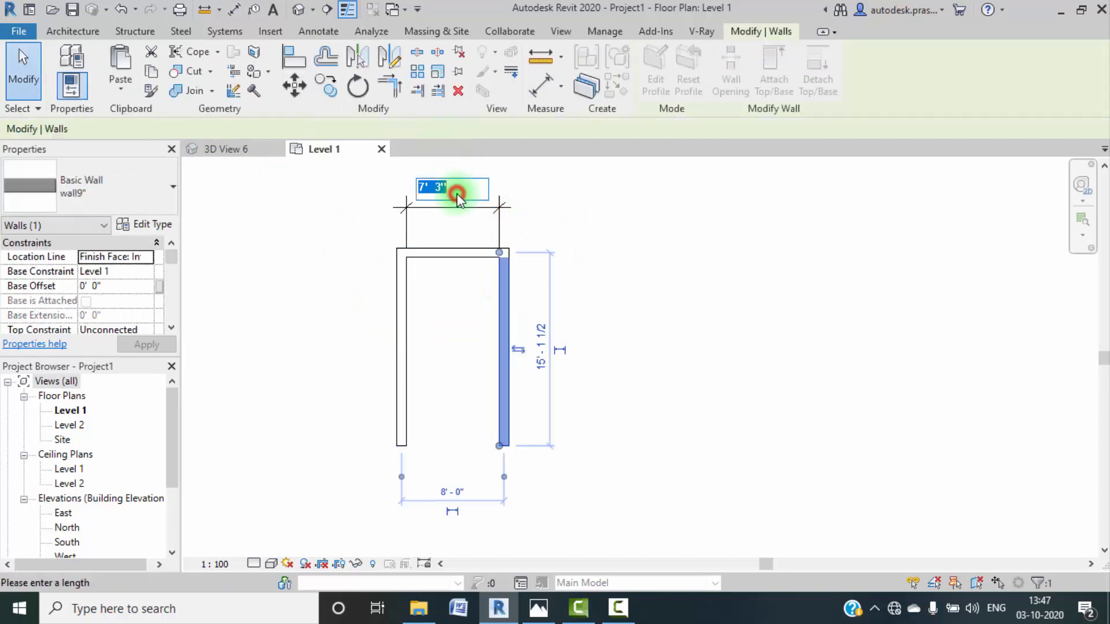
text(8)
key(Return)
click(827, 311)
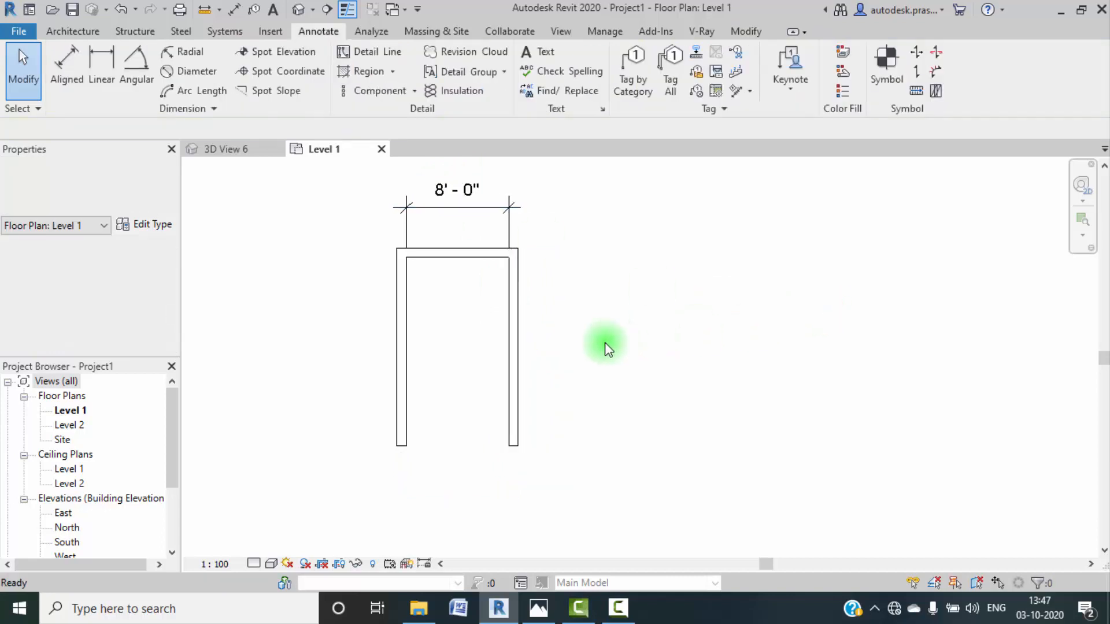
click(445, 193)
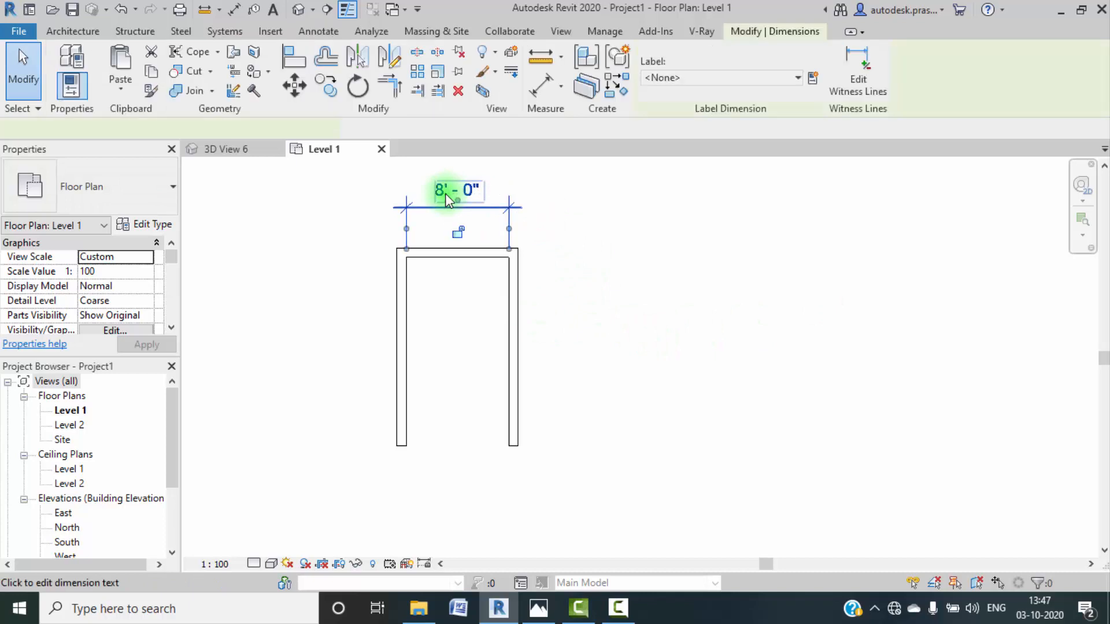
key(Delete)
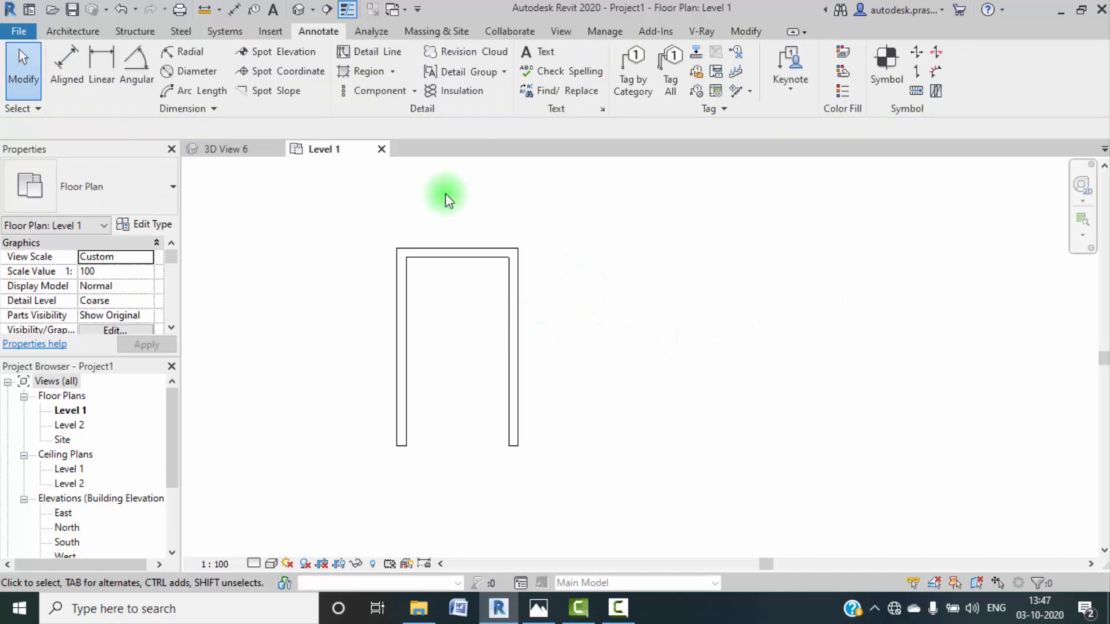
Step: Create a Generic Floor - 400mm on Level 1 from a rectangular boundary about 14' by 18' 6" around the walls
click(74, 32)
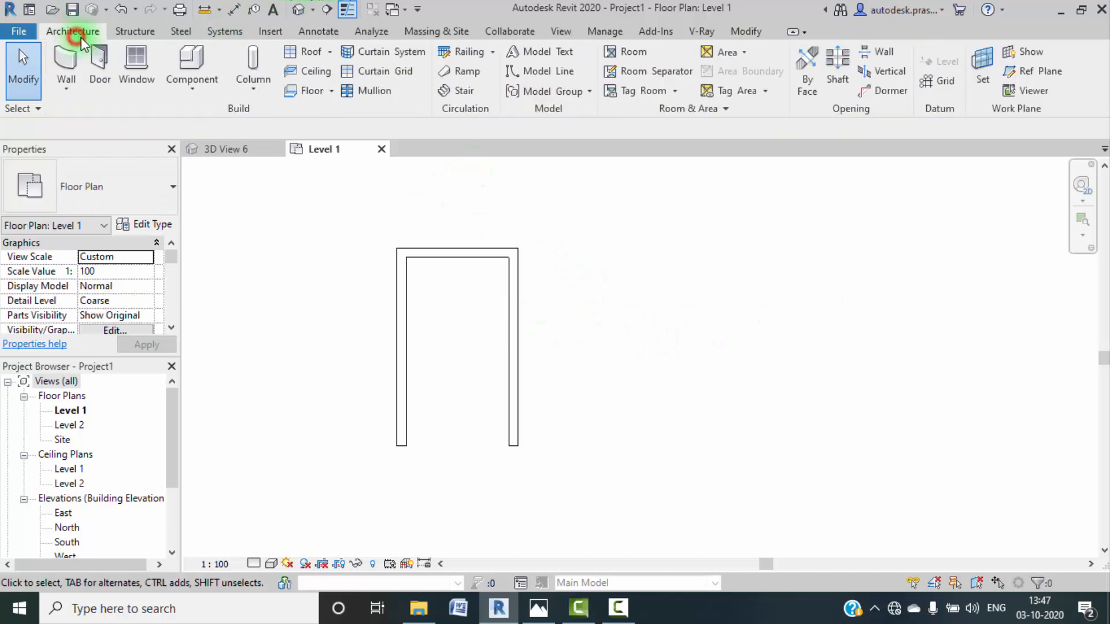
click(333, 94)
click(334, 115)
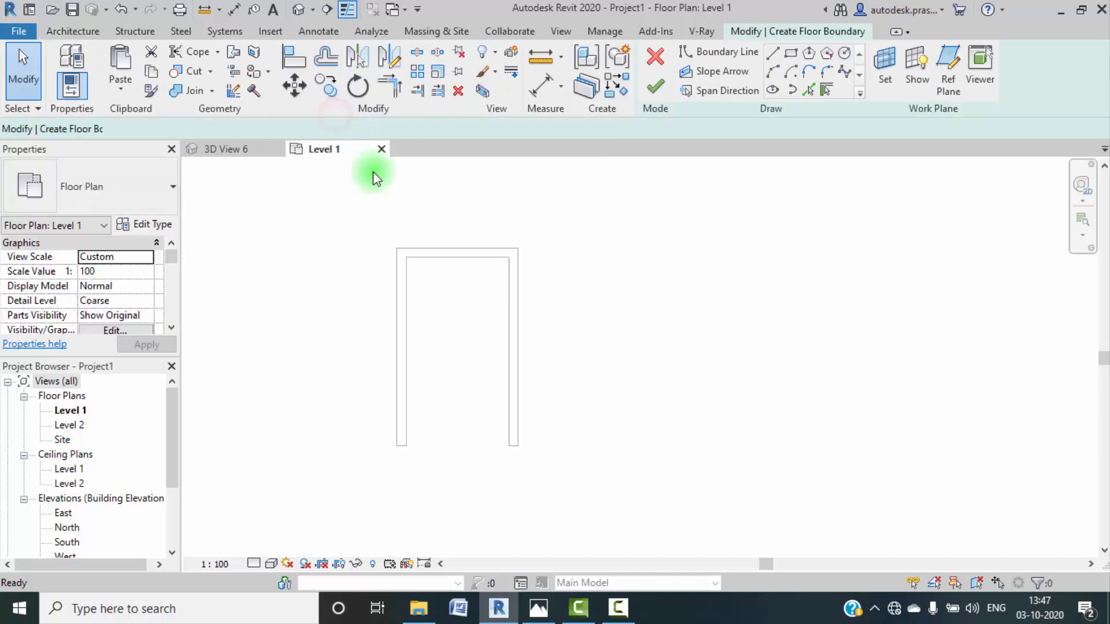
click(791, 54)
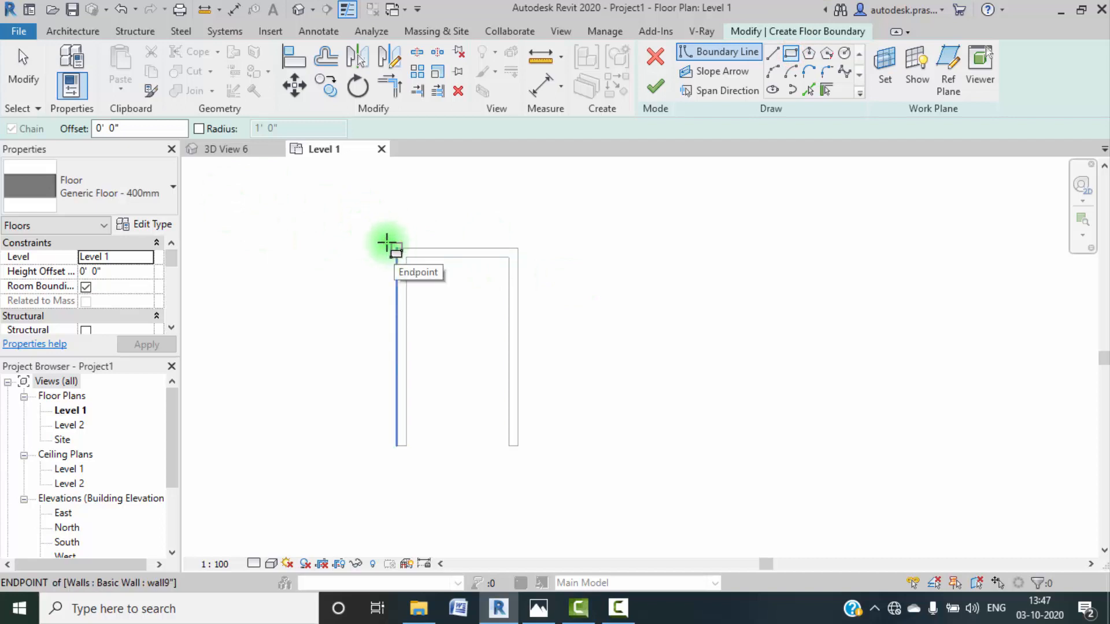
click(372, 226)
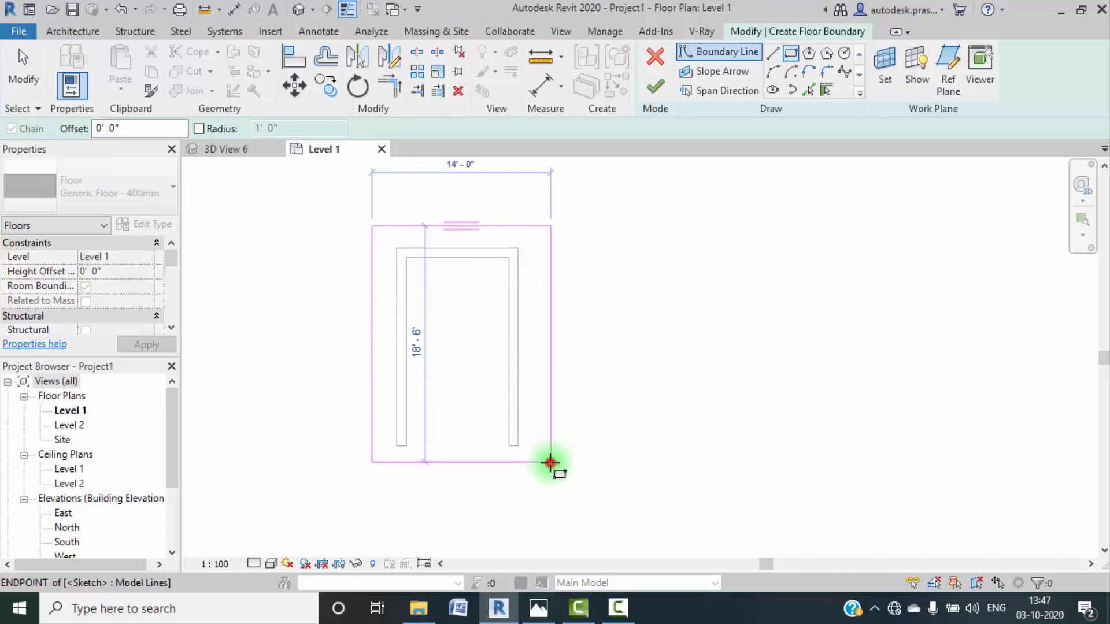
click(551, 462)
click(654, 90)
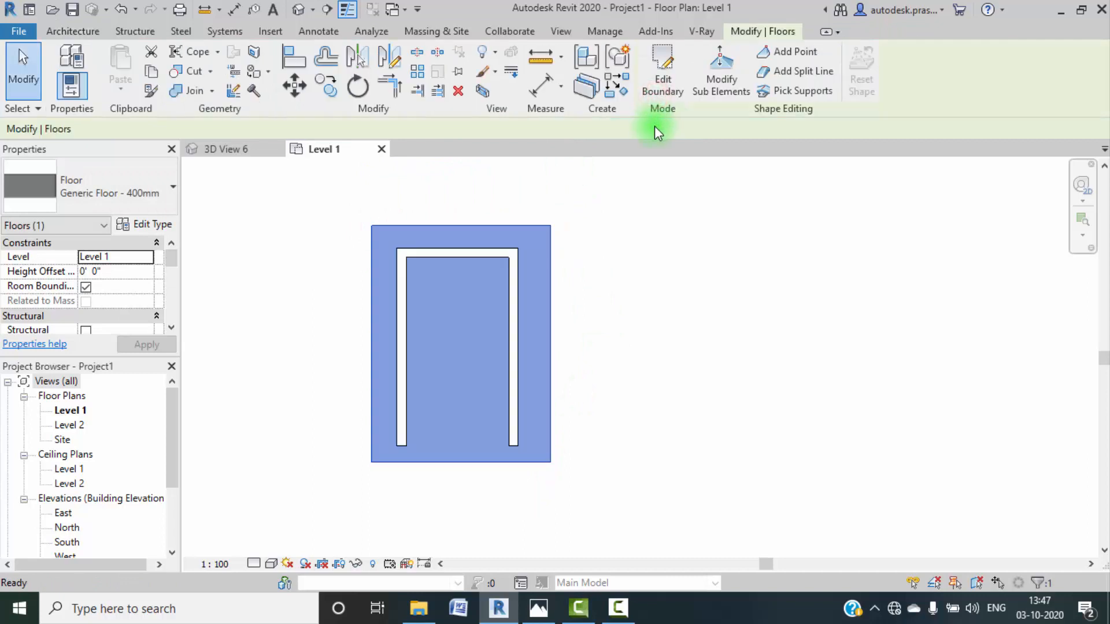
click(644, 193)
Step: Edit the floor's boundary and draw a larger rectangle, about 54' 6" in vertical extent, around the original one
click(460, 226)
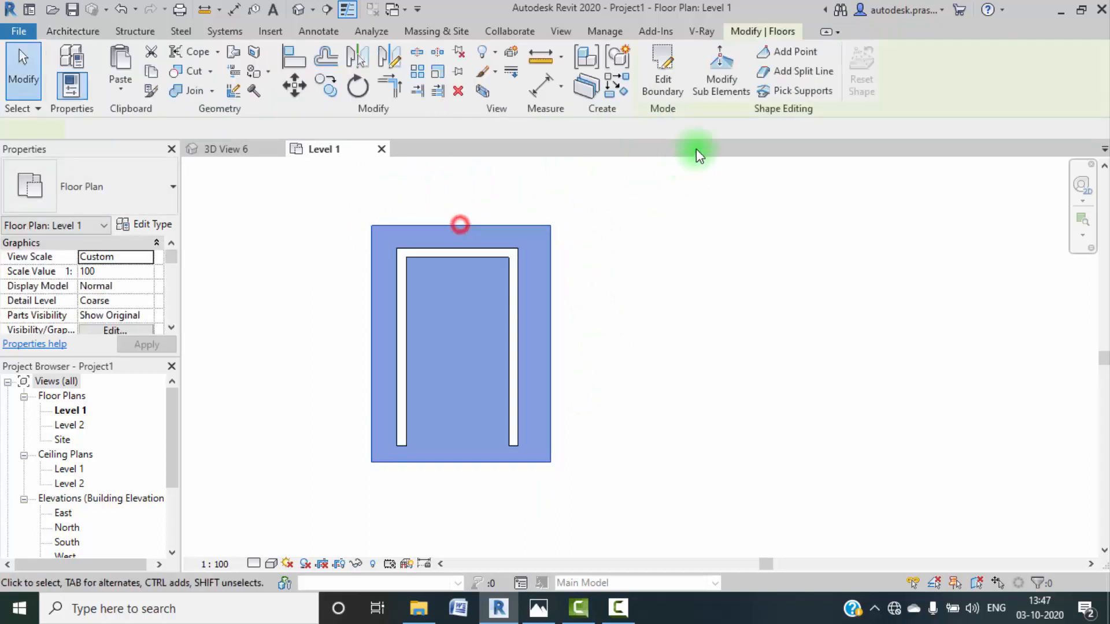
click(663, 76)
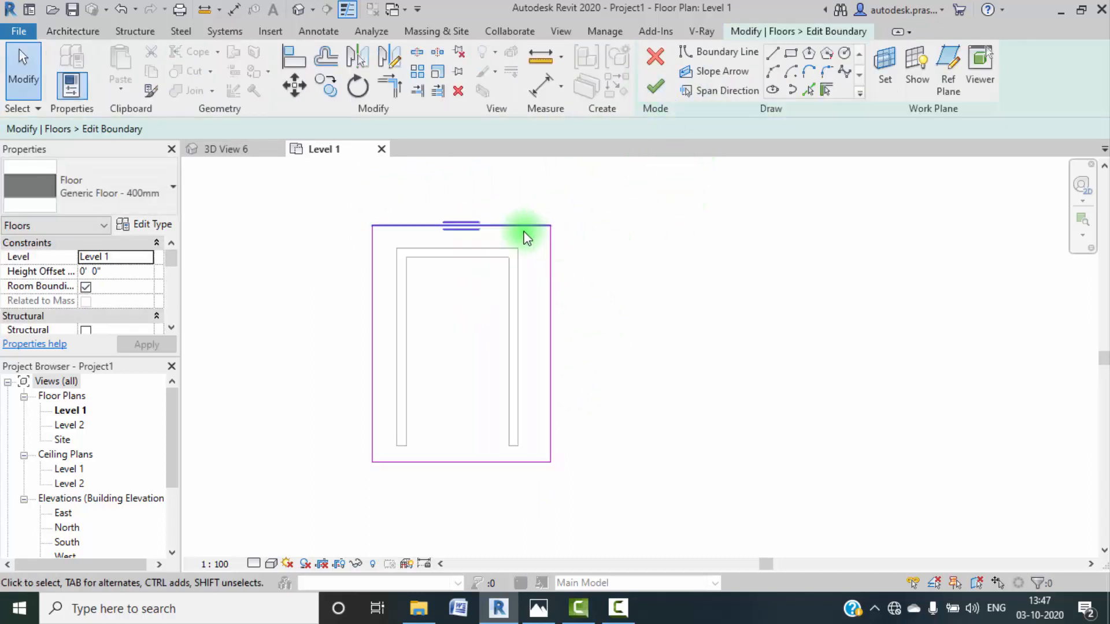
scroll(553, 252, down, 3)
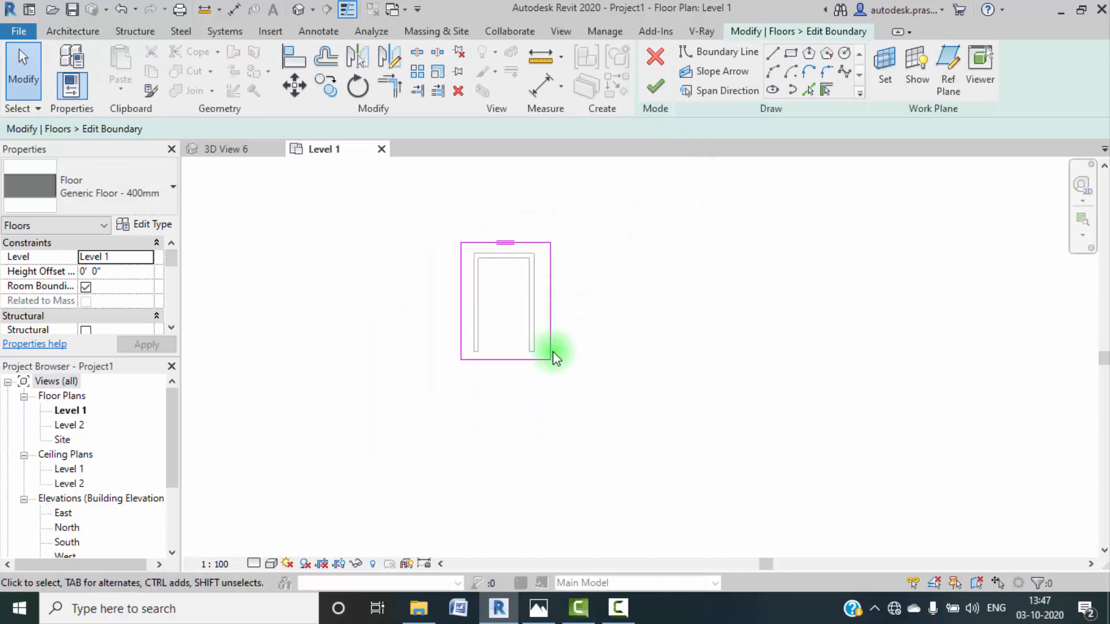
click(790, 56)
click(354, 179)
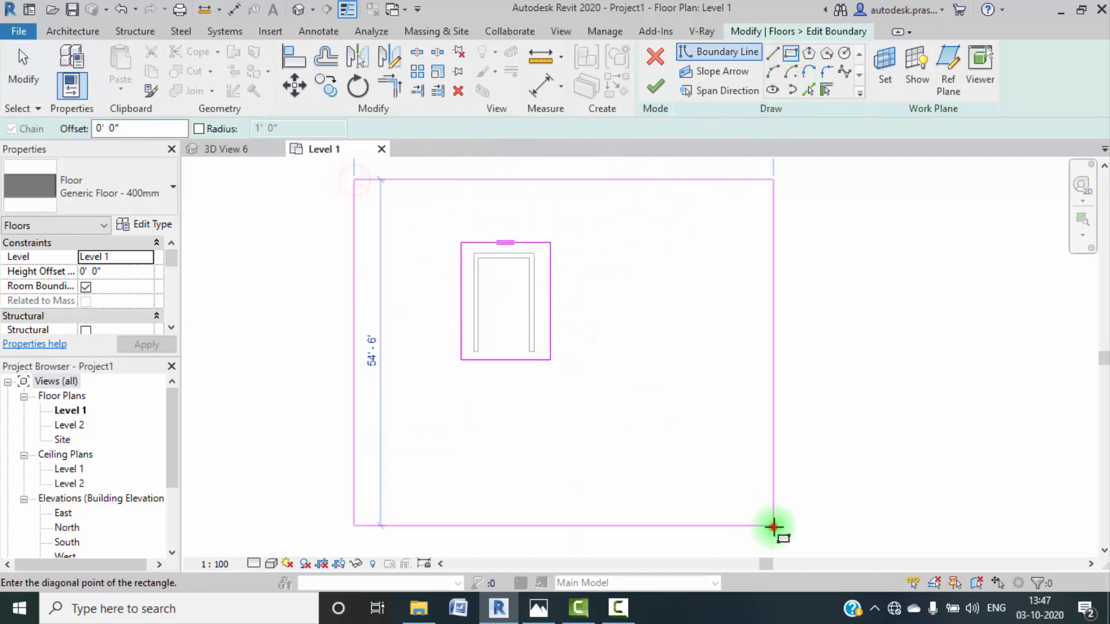
click(773, 527)
key(Escape)
key(Escape)
Step: Delete the original inner rectangle from the floor sketch and finish the boundary edit
drag(618, 430, 484, 249)
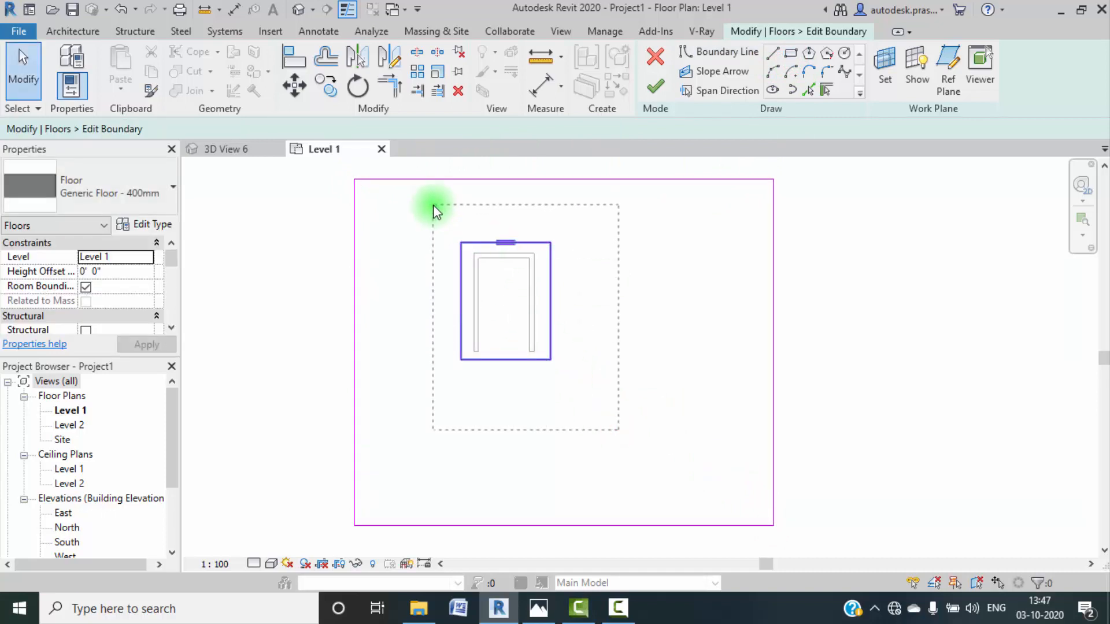
drag(433, 206, 434, 208)
key(Delete)
click(655, 88)
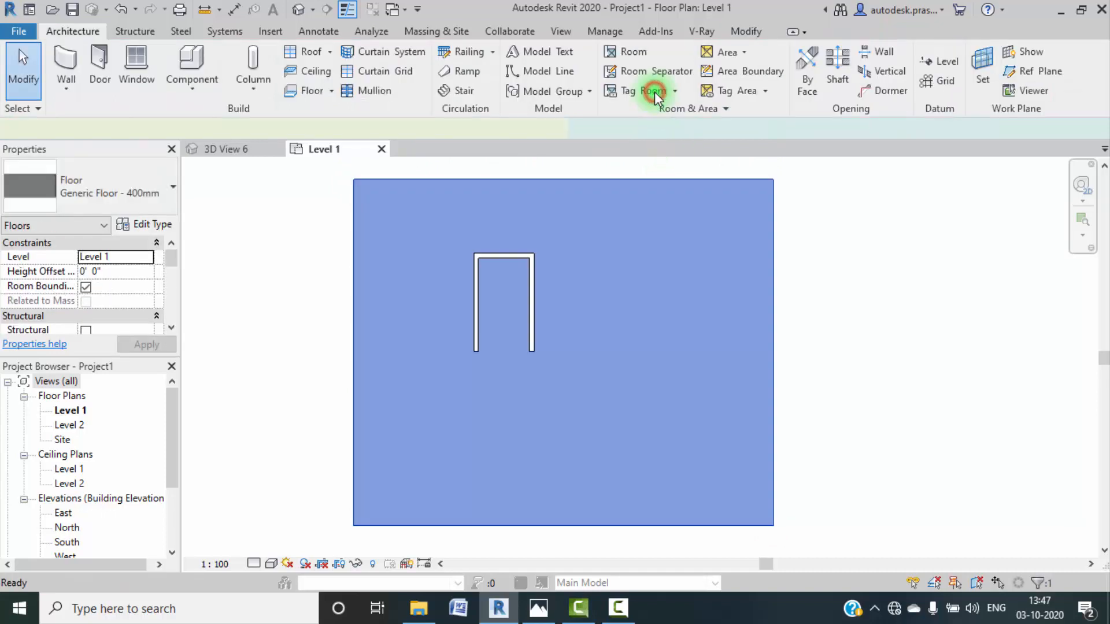
Step: In the 3D view, select all three 9" walls and set their top constraint up to Level 2
middle_drag(846, 340, 840, 342)
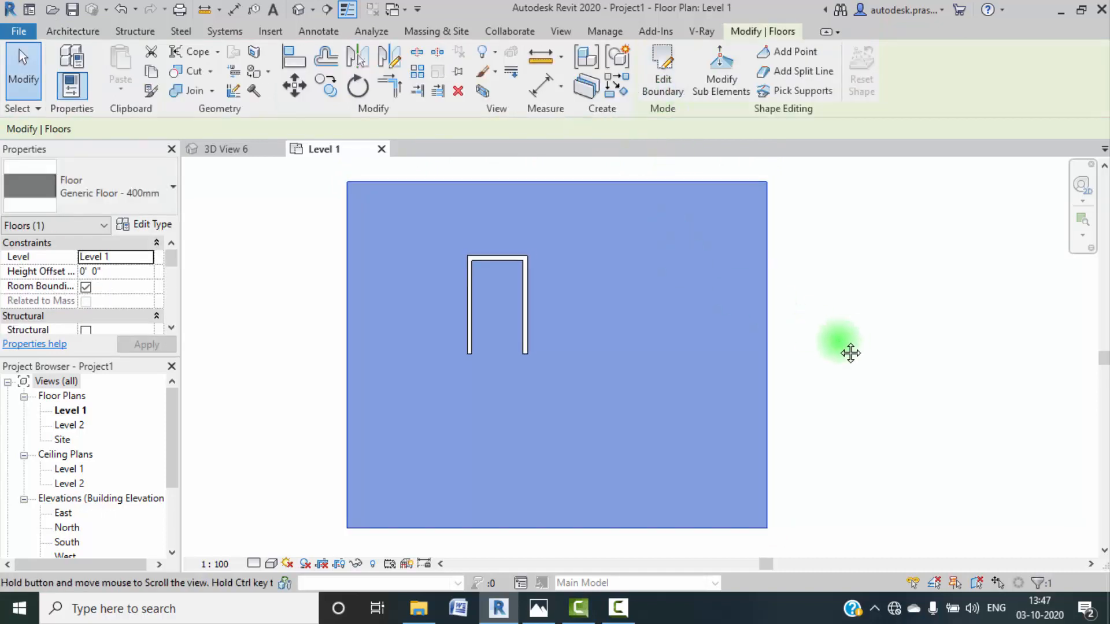
click(297, 10)
scroll(543, 357, up, 4)
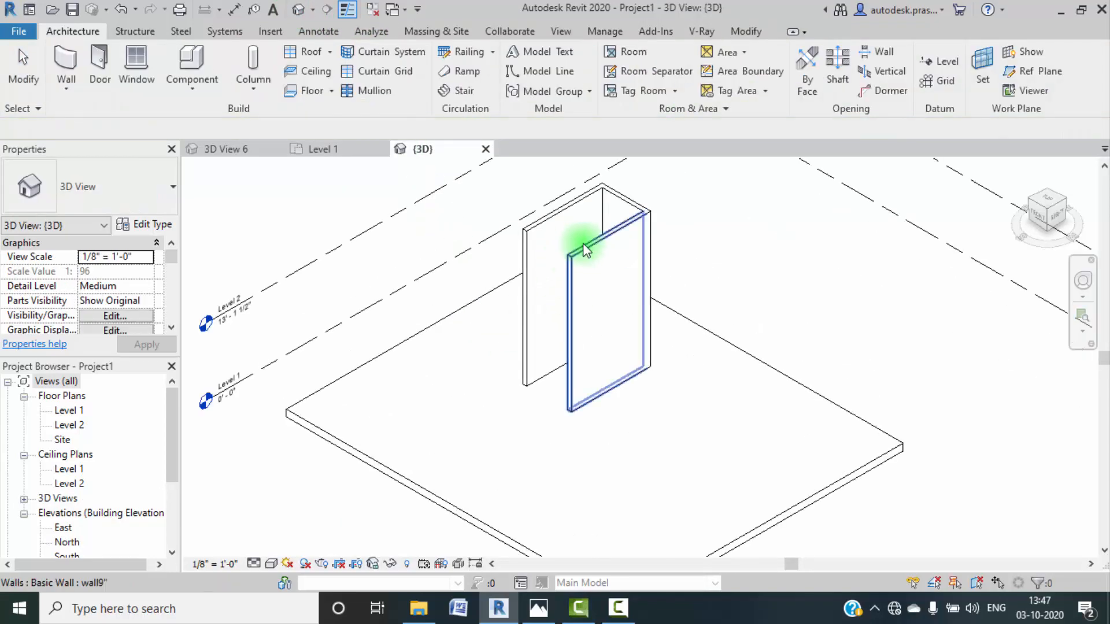
click(584, 248)
key(s)
key(a)
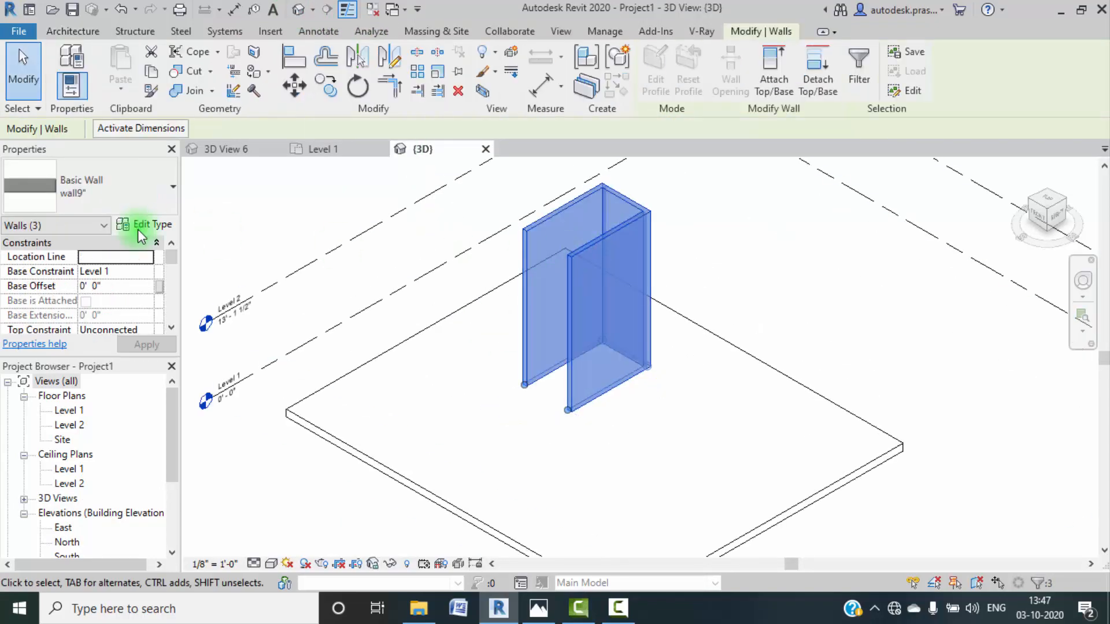
scroll(141, 318, down, 3)
scroll(163, 312, up, 2)
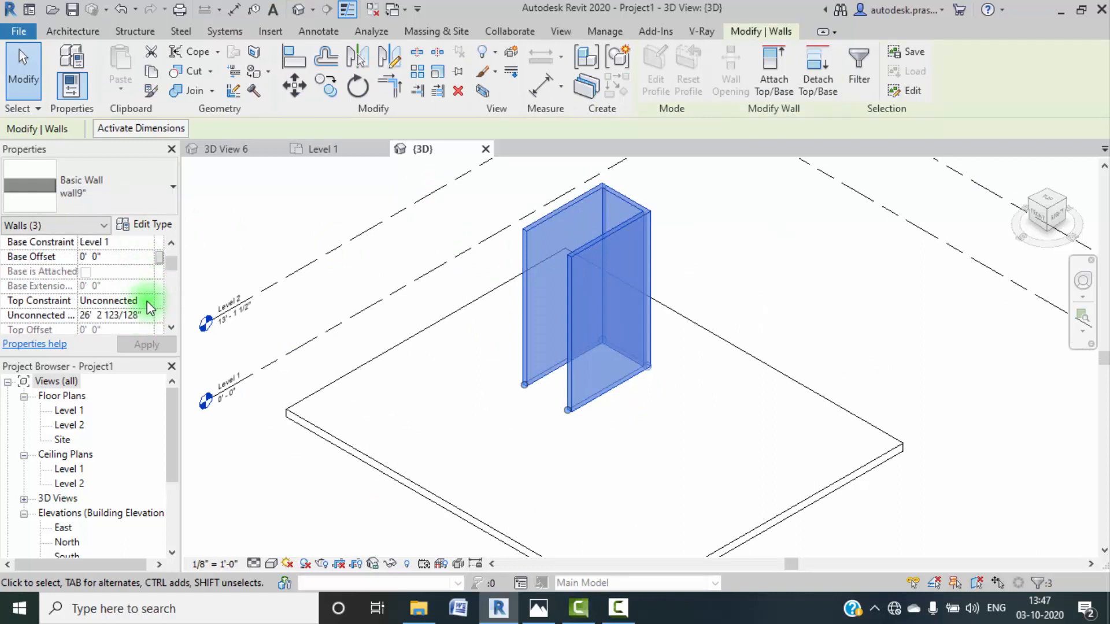
click(147, 300)
click(142, 339)
click(146, 345)
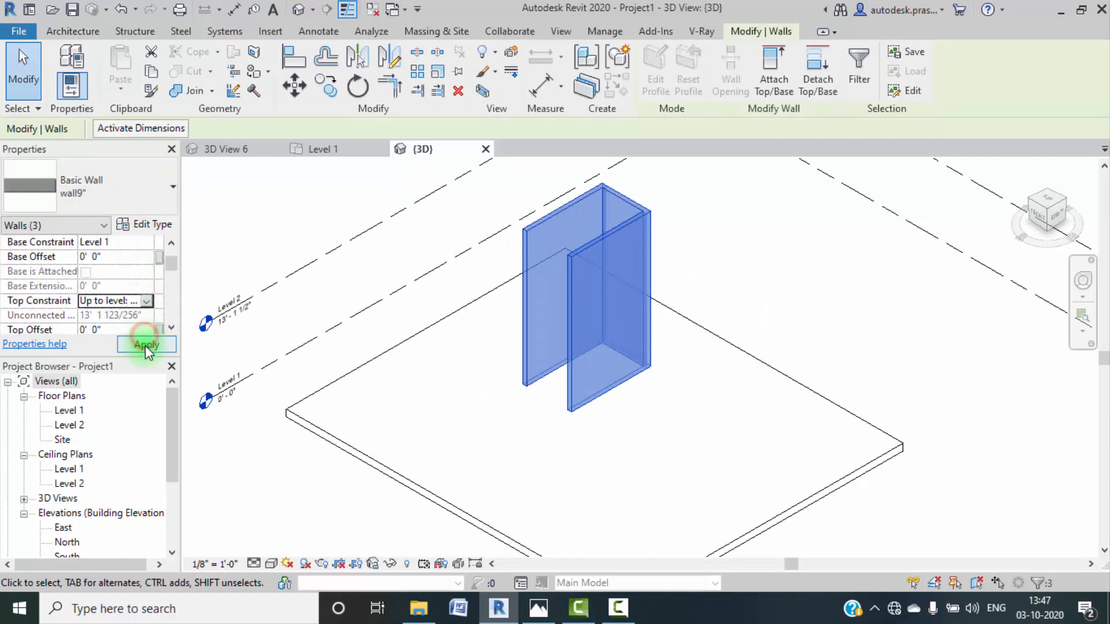
Step: In the East elevation, set the elevation of Level 2 to 10'
scroll(109, 426, down, 3)
click(60, 455)
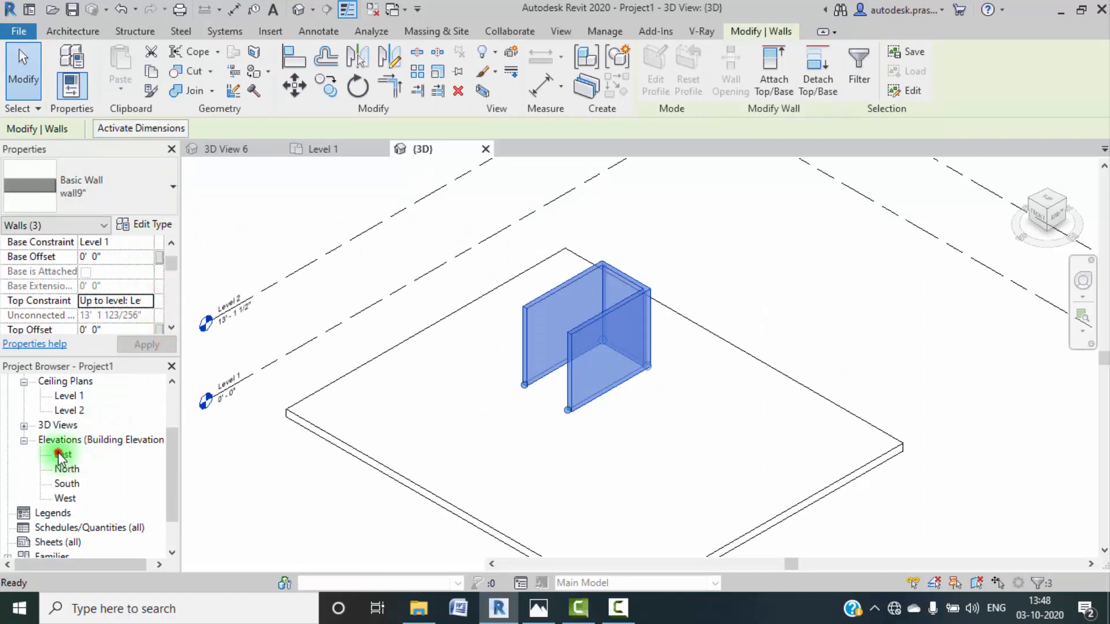
double_click(59, 454)
middle_drag(822, 390, 668, 384)
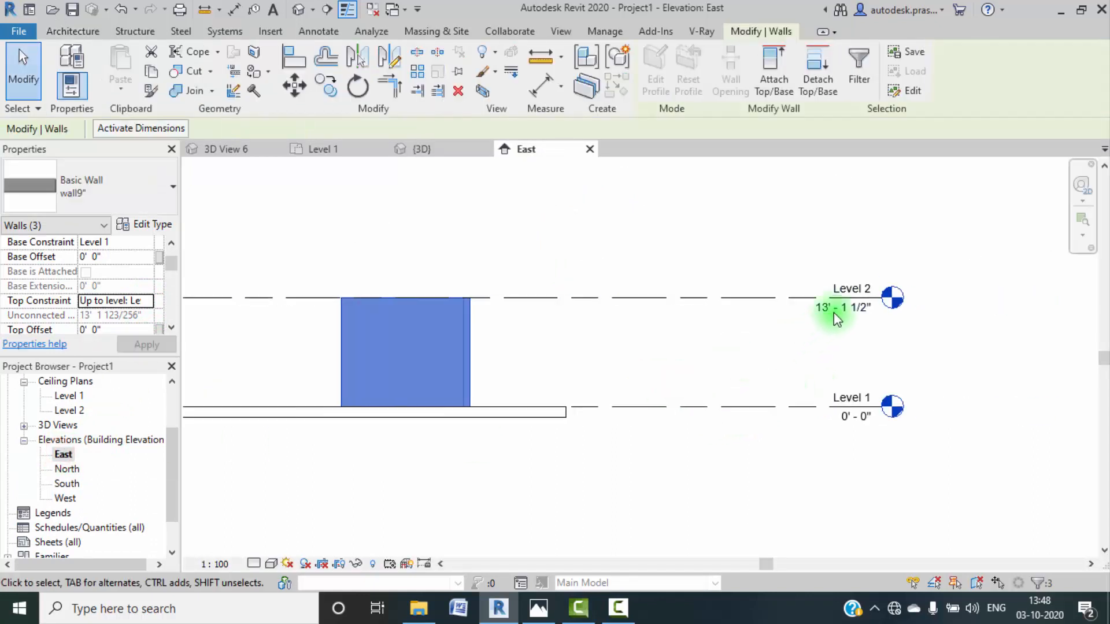
click(835, 315)
scroll(826, 309, up, 3)
click(795, 298)
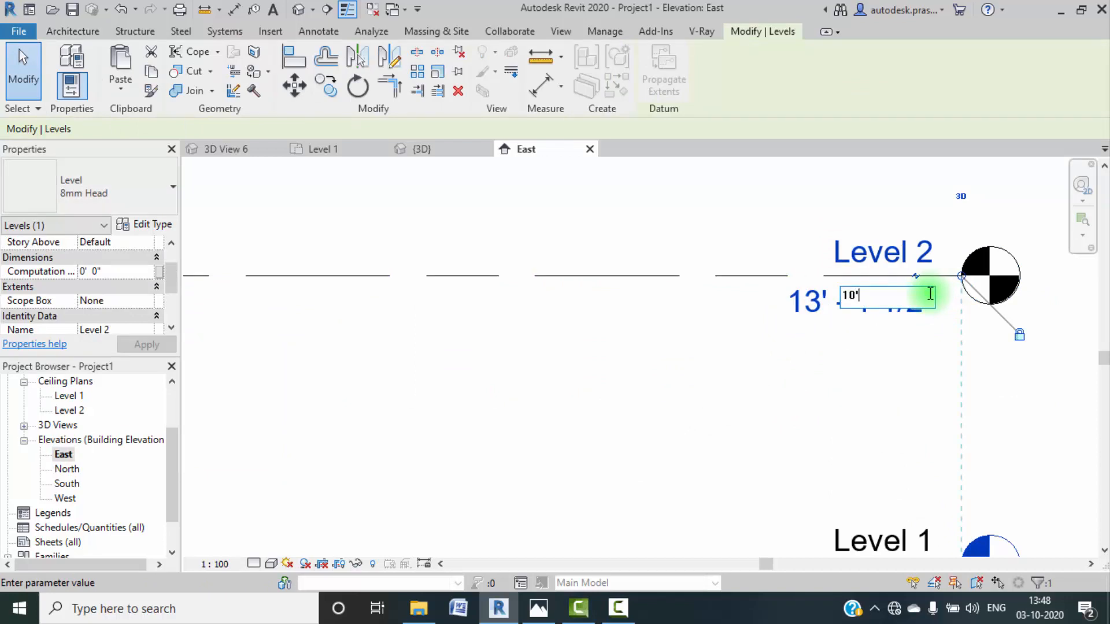
text(10')
key(Return)
click(675, 225)
scroll(682, 376, down, 2)
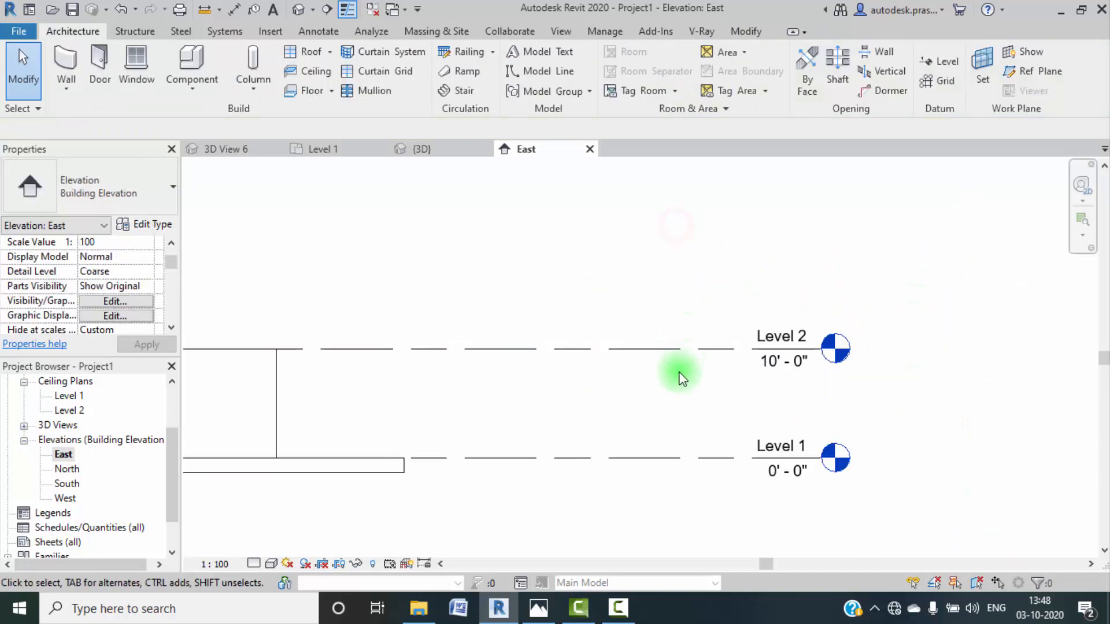
scroll(688, 381, down, 2)
Step: Inspect the wall height in the 3D view and return to the Level 1 floor plan, focused on the walls
click(317, 151)
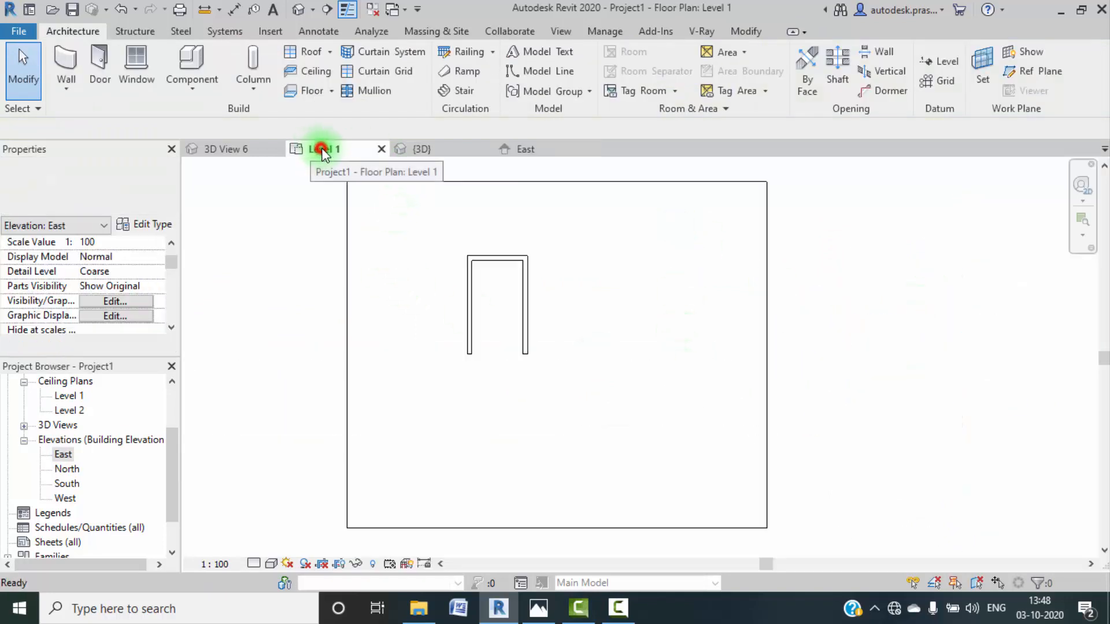
click(445, 144)
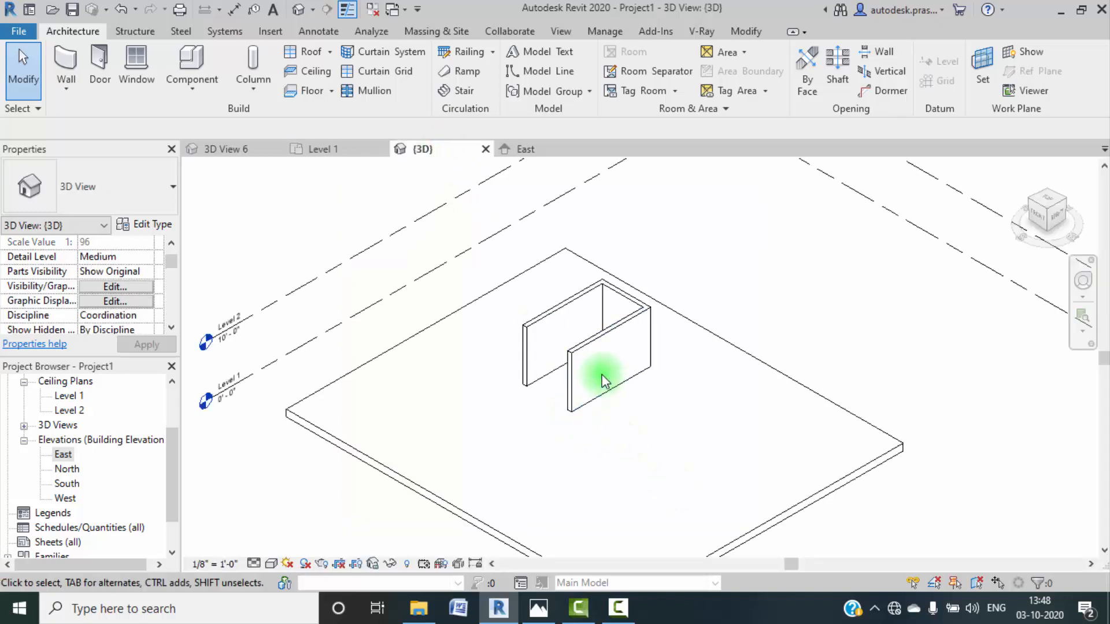
scroll(601, 376, up, 2)
scroll(530, 301, up, 2)
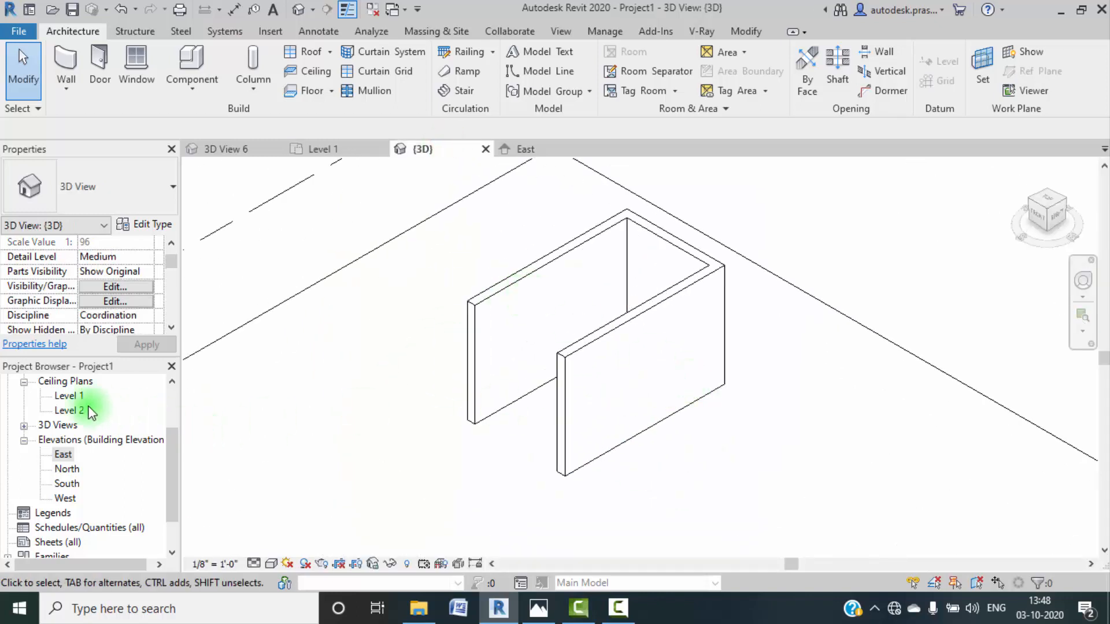
scroll(81, 428, up, 2)
double_click(67, 411)
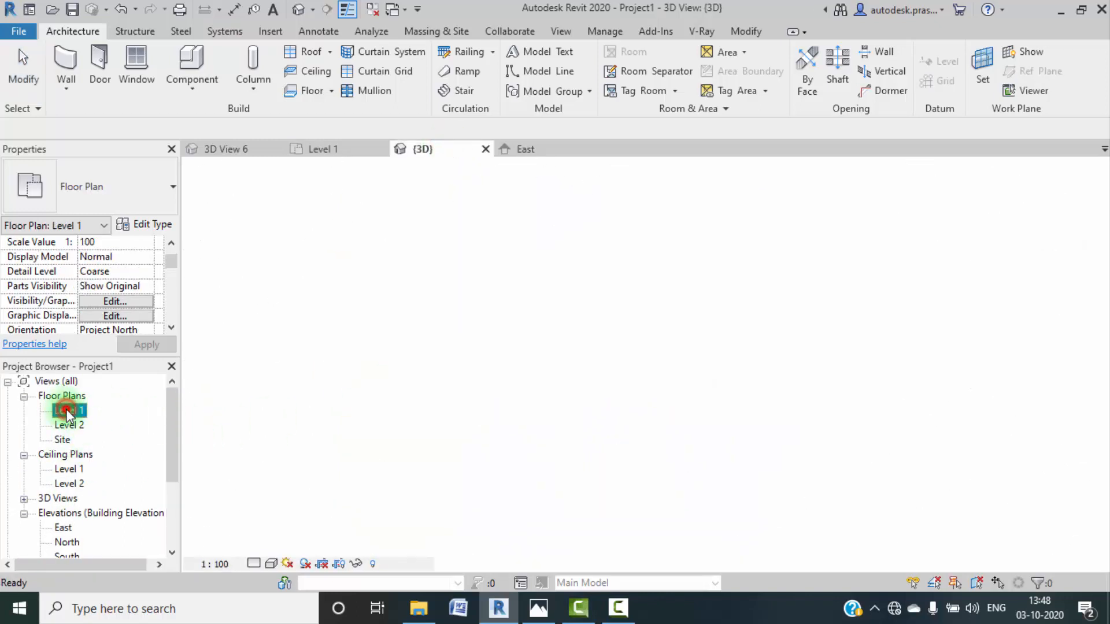
middle_drag(594, 430, 586, 423)
scroll(489, 270, up, 2)
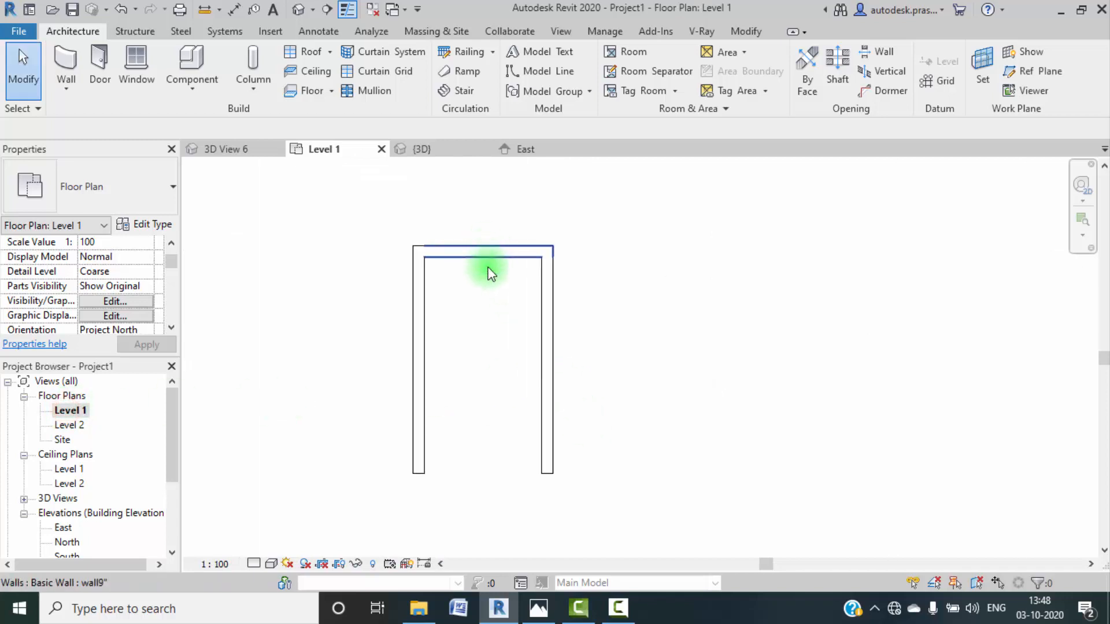
Step: Open the default 3D view of the m2k interior project and examine the kitchen counters, base cabinets and the recessed bases beneath them
middle_drag(489, 270, 501, 315)
click(226, 150)
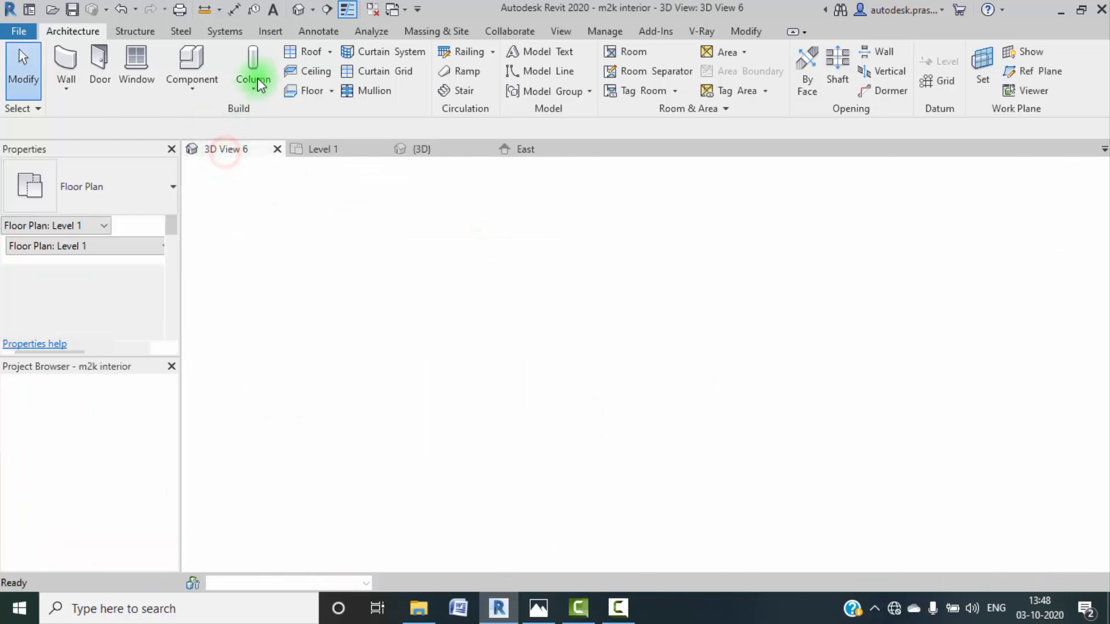
click(318, 31)
click(296, 11)
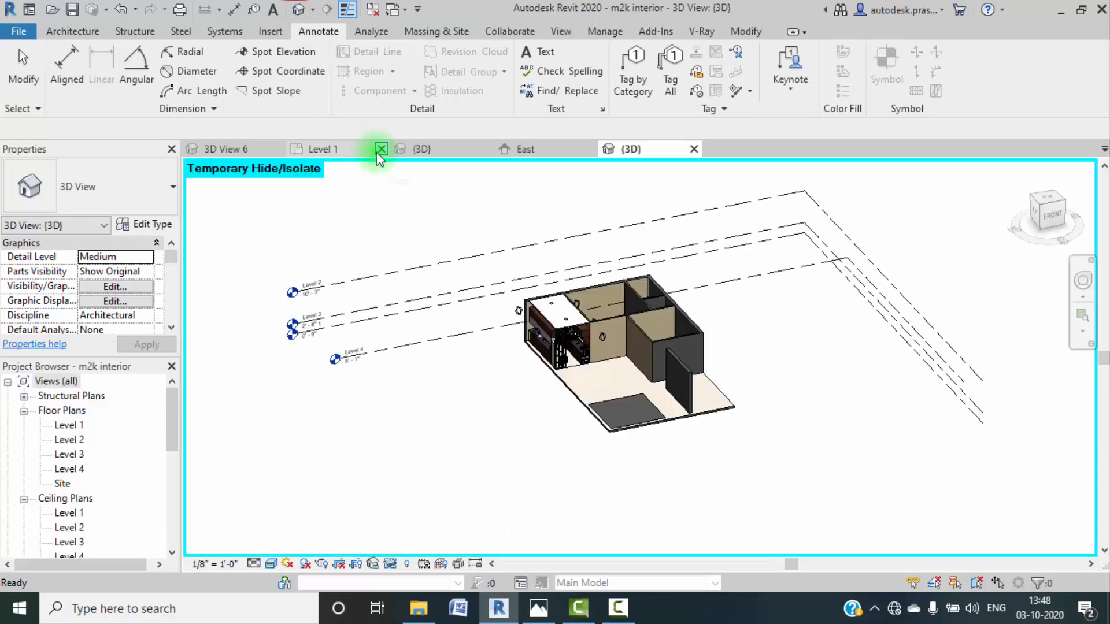
scroll(579, 325, up, 6)
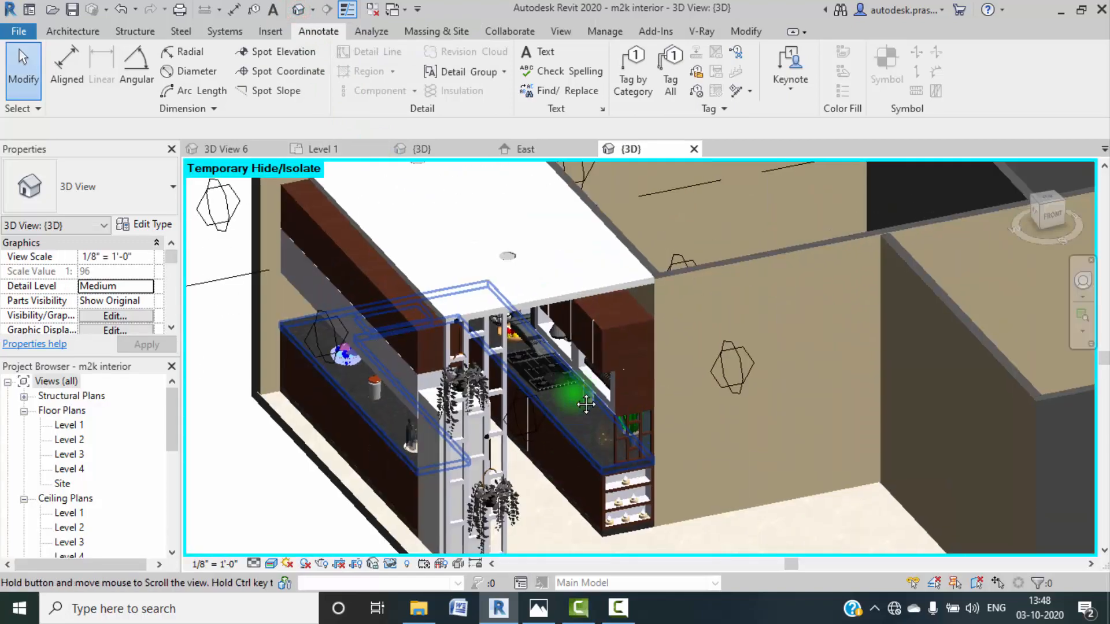
middle_drag(553, 434, 543, 480)
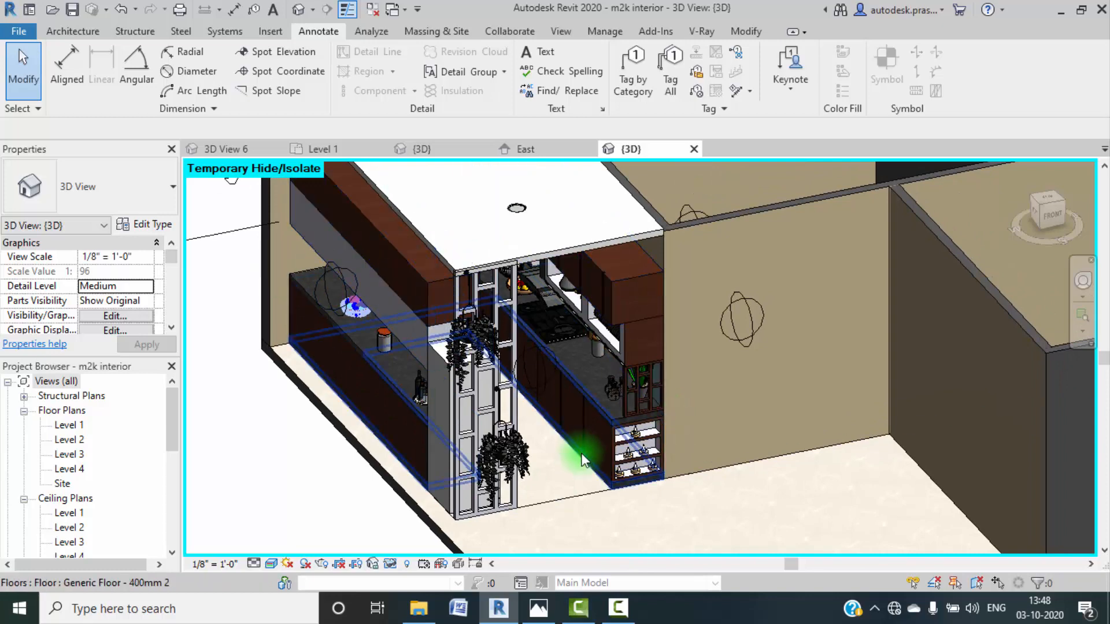
scroll(578, 448, up, 3)
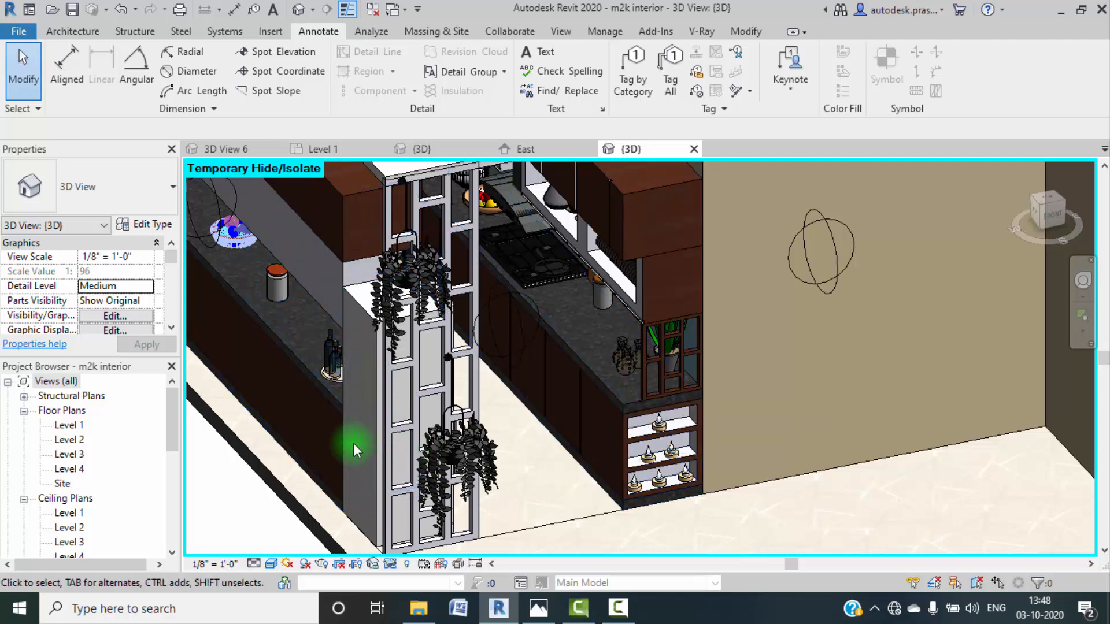
middle_drag(353, 443, 451, 463)
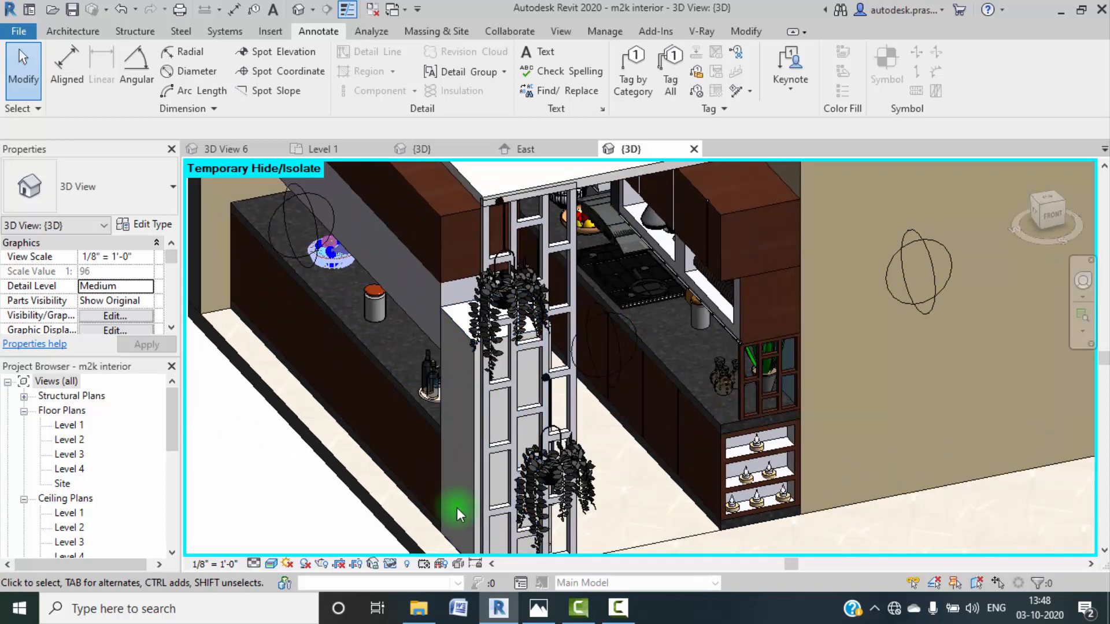
middle_drag(480, 518, 463, 470)
shift+middle_drag(639, 429, 471, 426)
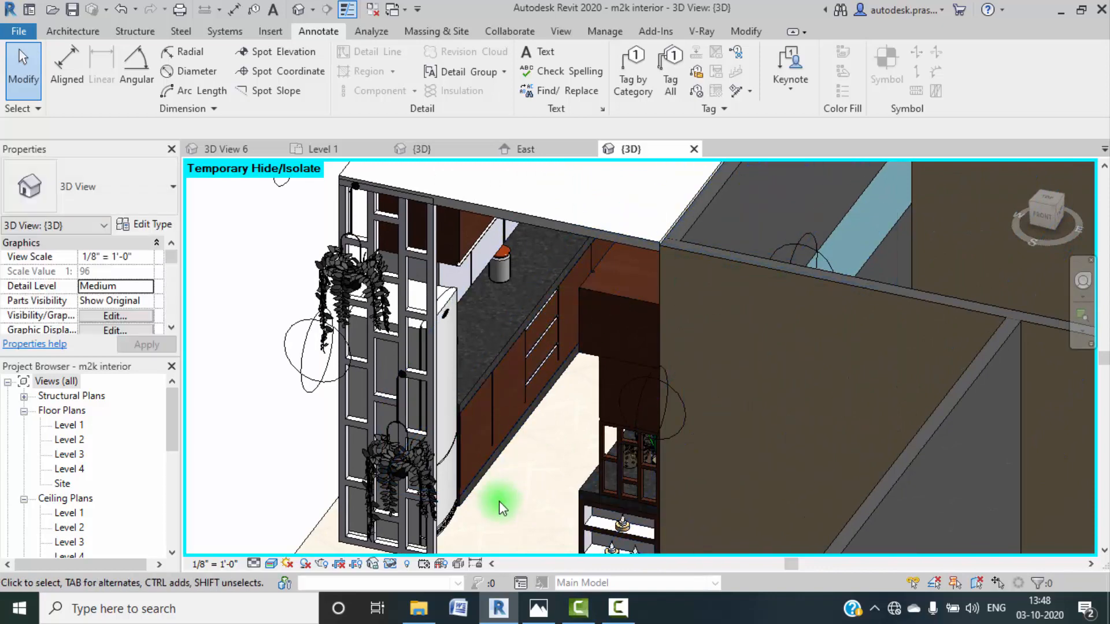
scroll(463, 457, up, 3)
scroll(451, 471, up, 2)
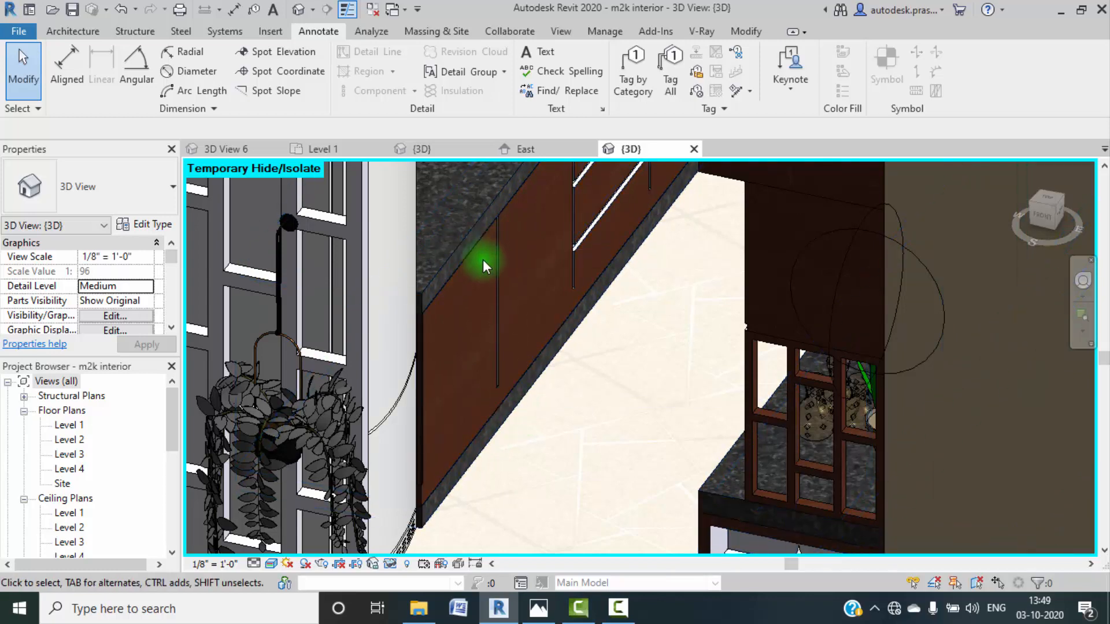
scroll(483, 259, down, 4)
scroll(485, 261, down, 2)
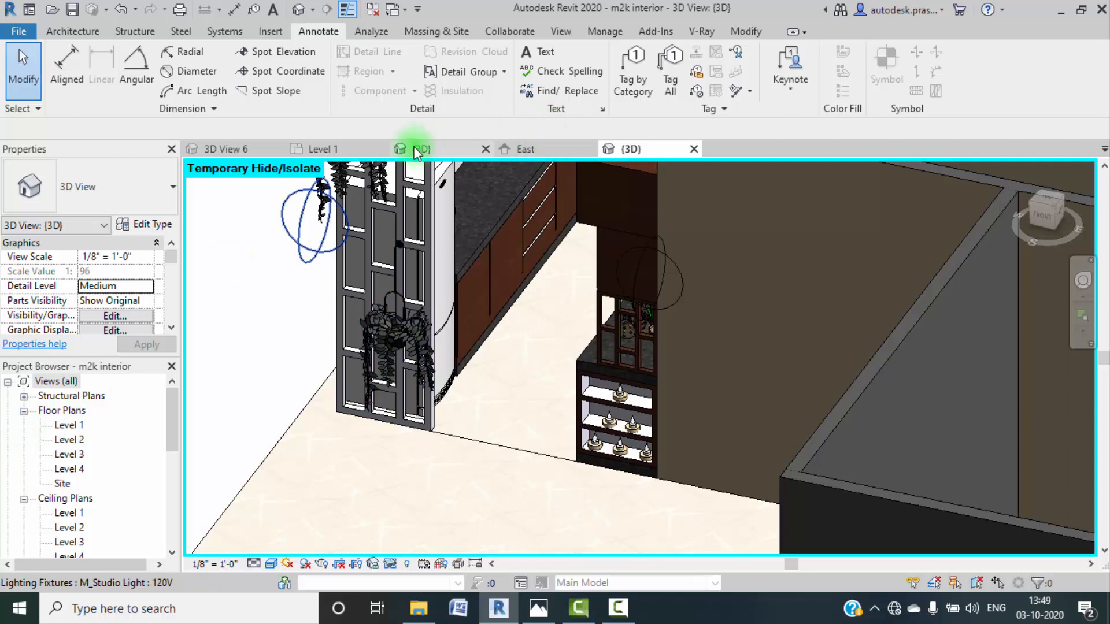
Step: Return to the Level 1 floor plan of Project1 and close 3D View 6 of the m2k interior project
click(357, 150)
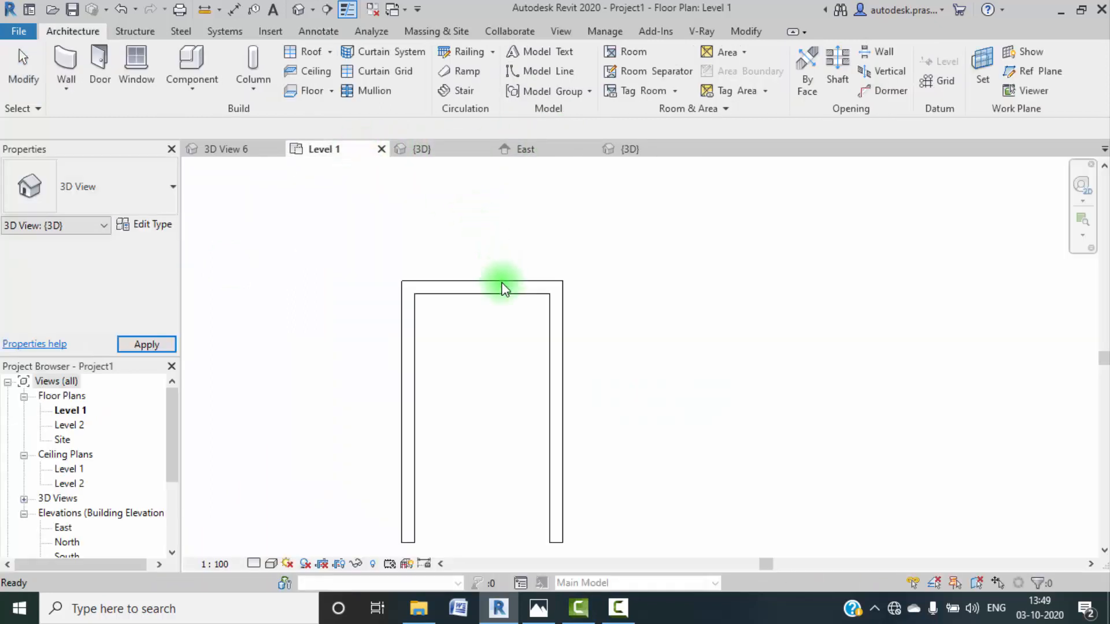
middle_drag(551, 271, 461, 306)
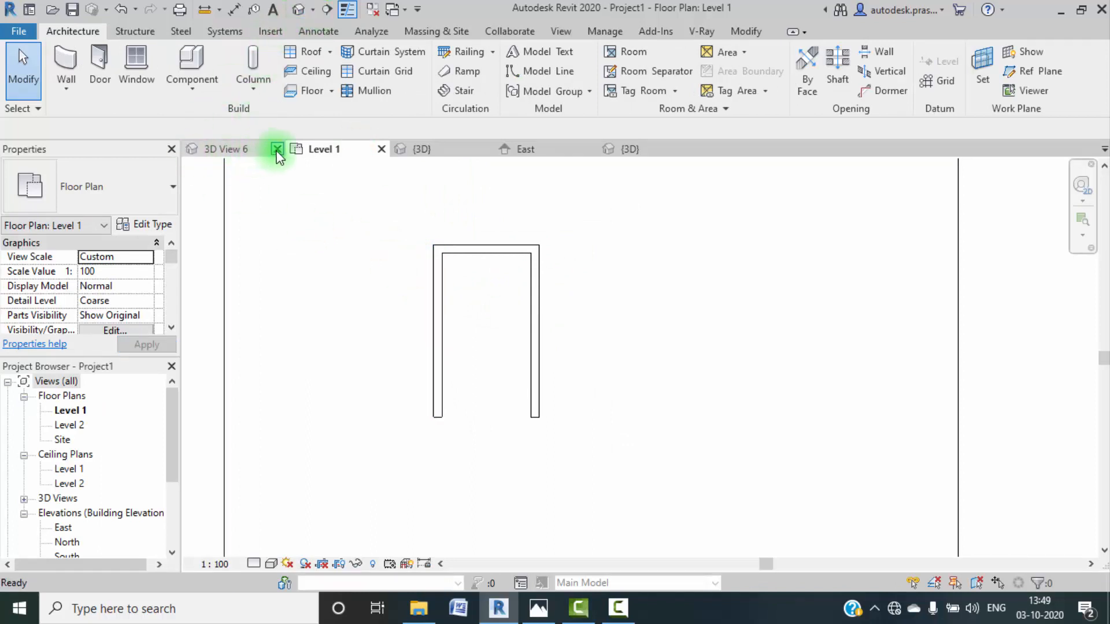
click(277, 149)
middle_drag(397, 294, 399, 297)
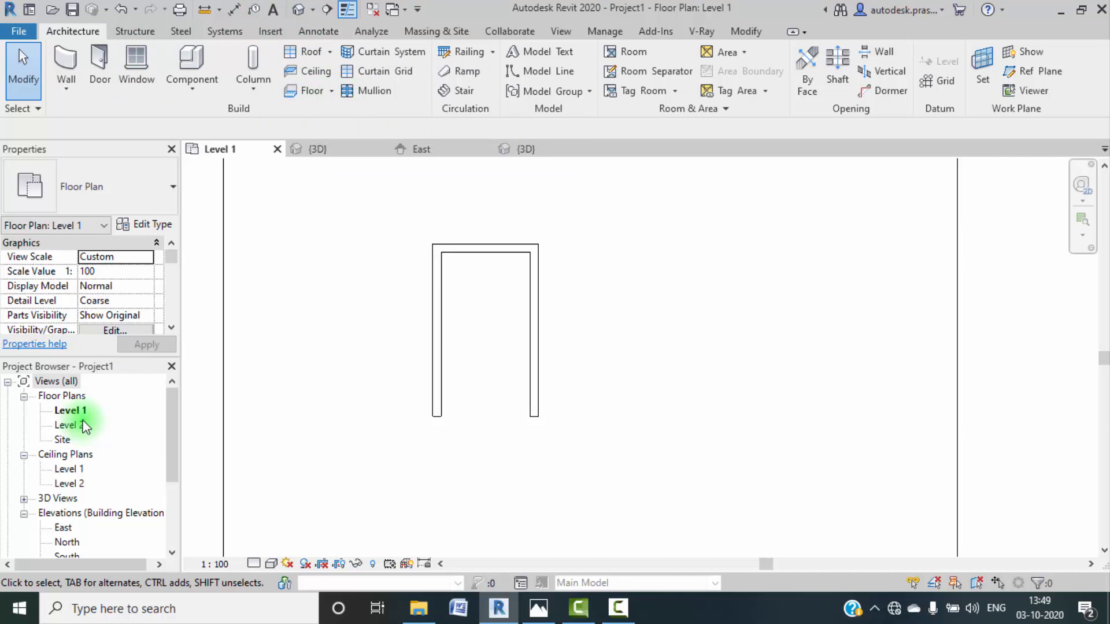
Step: Edit the structure layer thickness in the large floor's type, Generic Floor - 400mm, and apply the type change
click(225, 341)
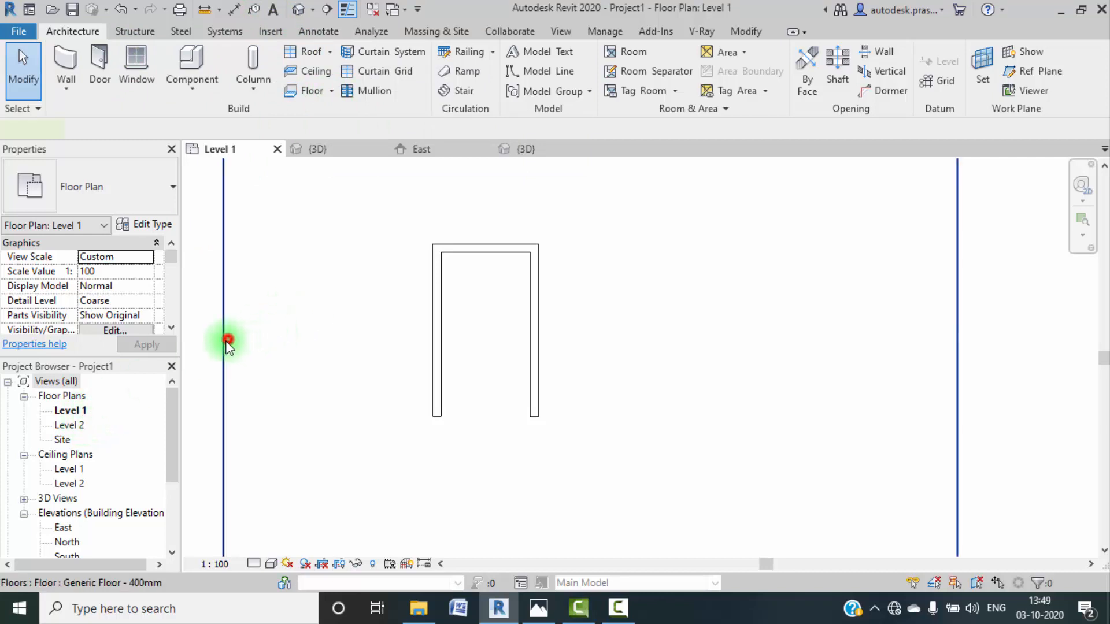
click(154, 225)
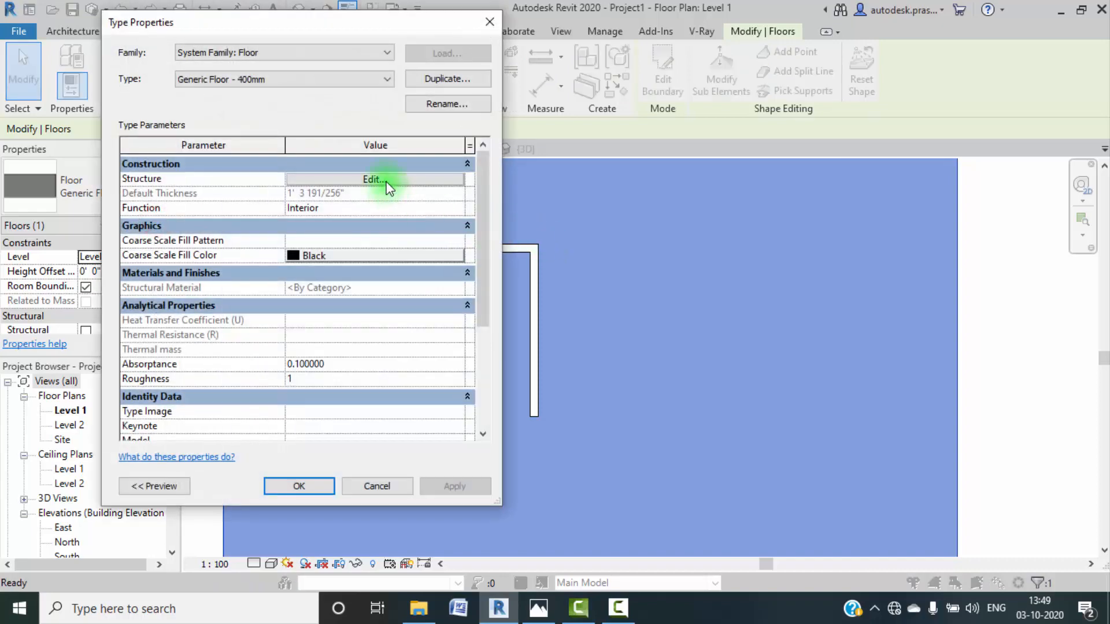
click(372, 179)
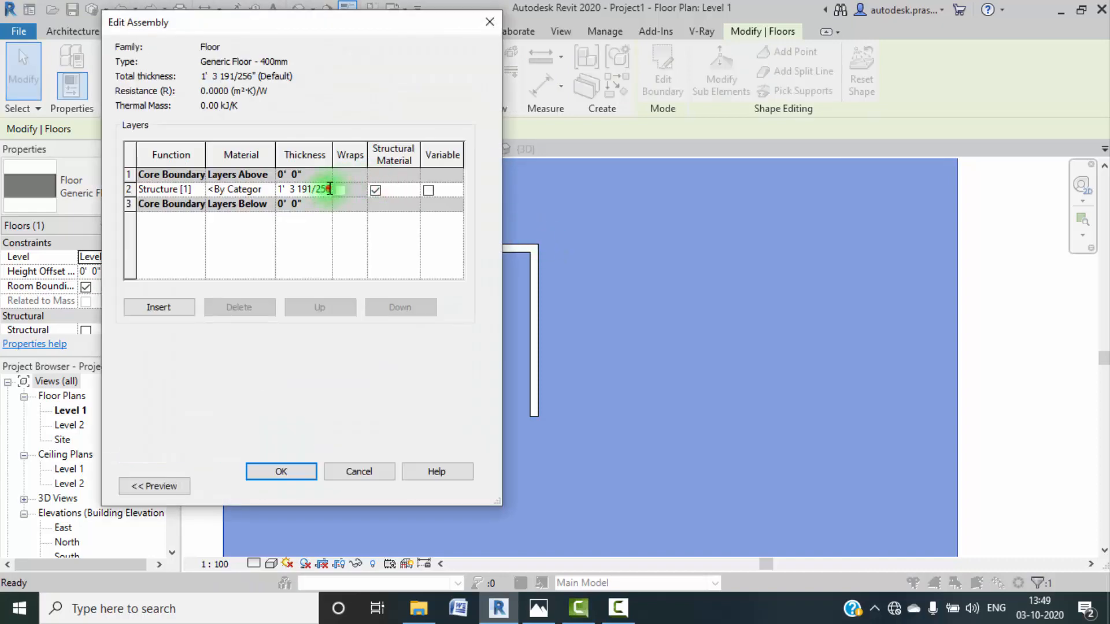
drag(331, 190, 178, 192)
key(BackSpace)
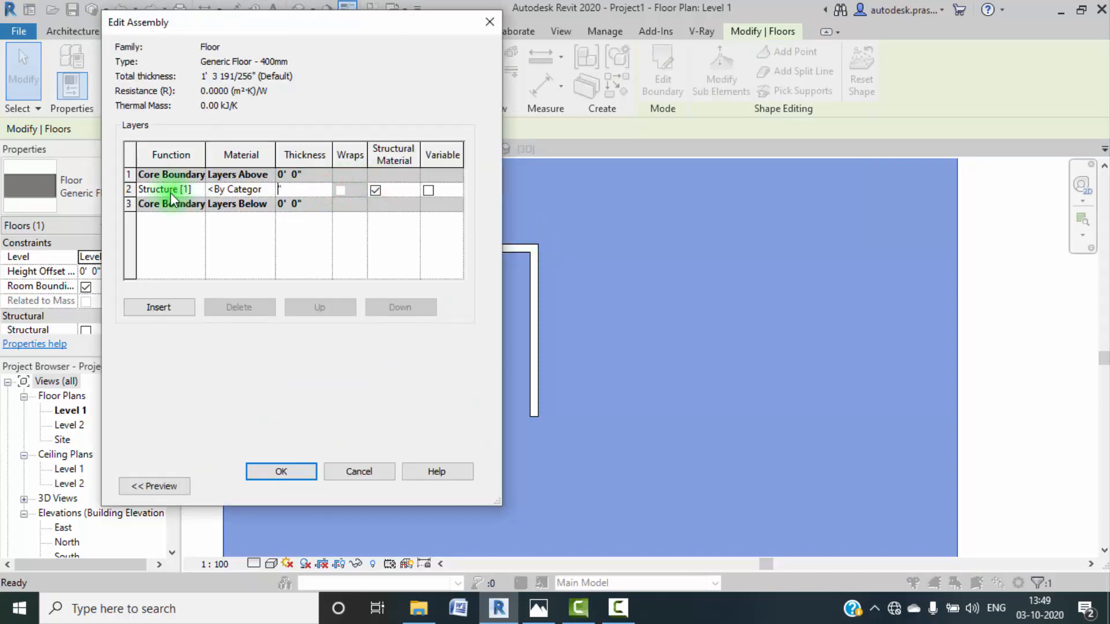
click(308, 188)
click(281, 472)
click(306, 483)
click(214, 366)
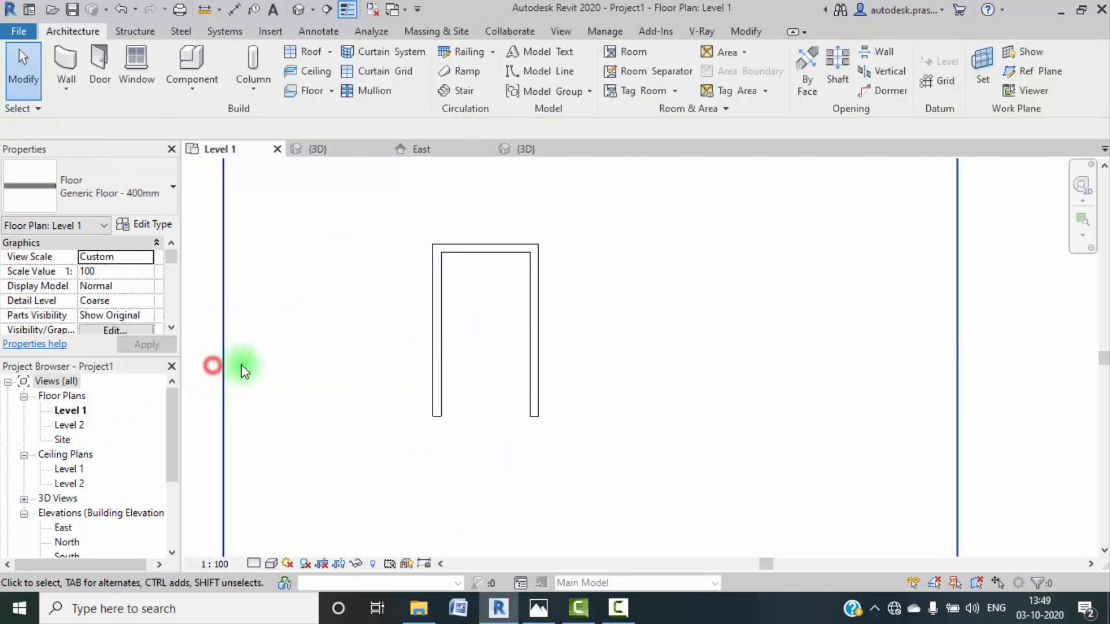
Step: Start a new floor on Level 1 inside the kitchen walls and set its height offset to 0' 3"
middle_drag(485, 330, 488, 350)
scroll(471, 290, up, 2)
middle_drag(470, 290, 491, 344)
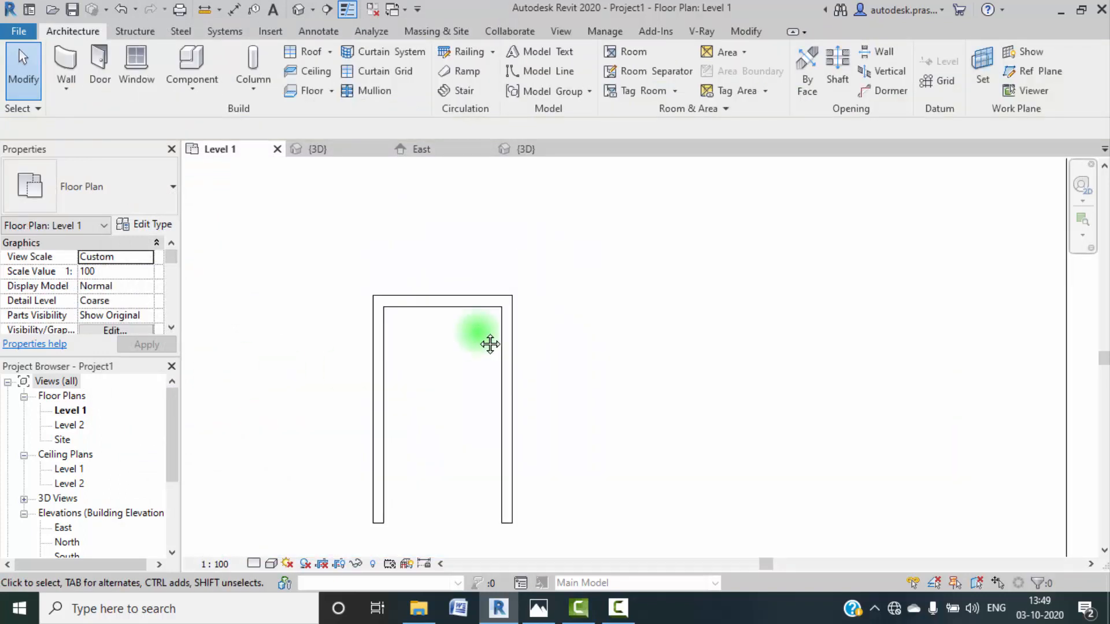
scroll(506, 356, down, 2)
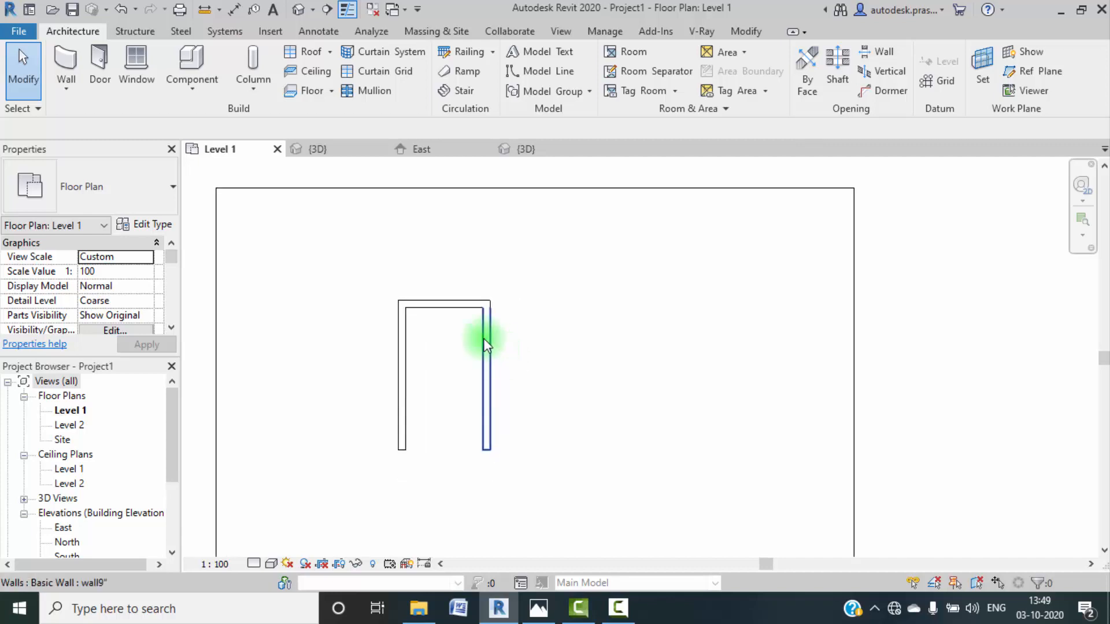
scroll(463, 336, up, 2)
middle_drag(438, 330, 466, 342)
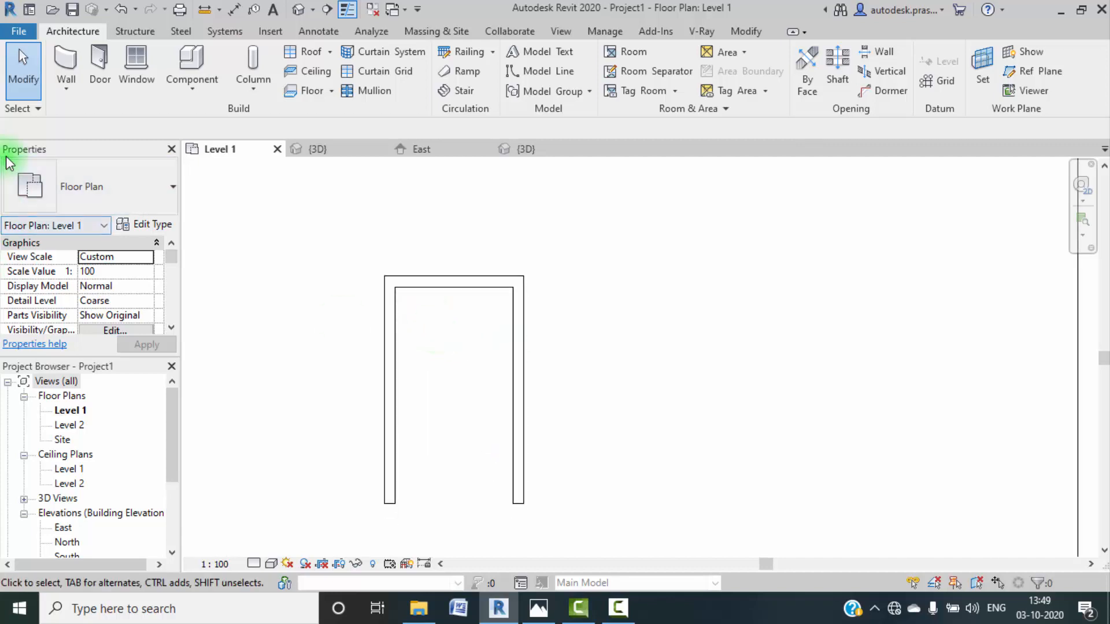
click(299, 89)
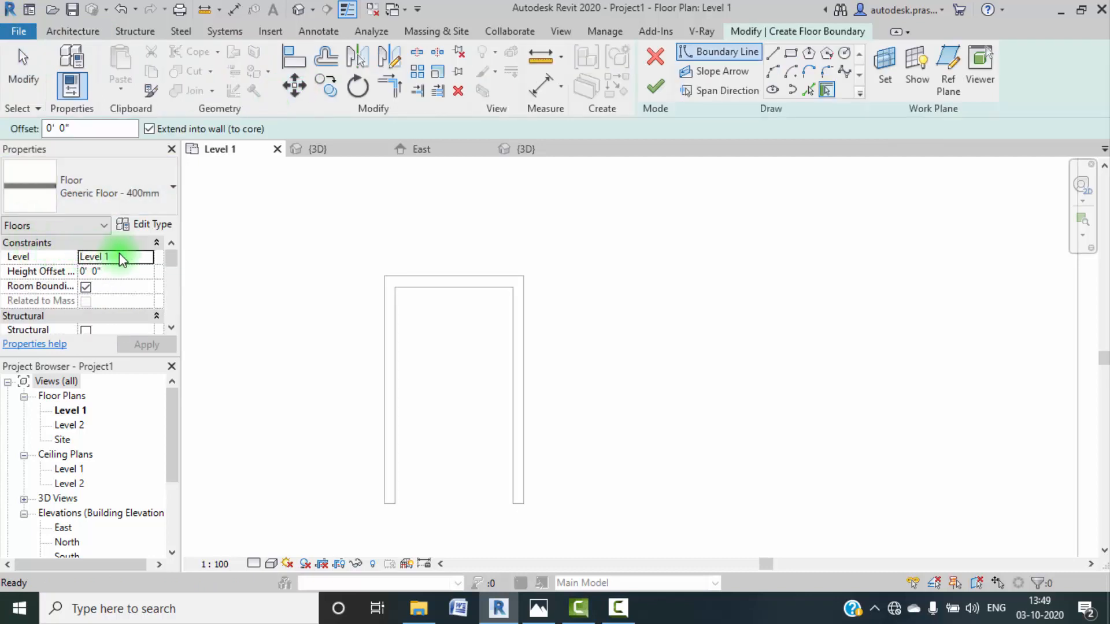
click(112, 273)
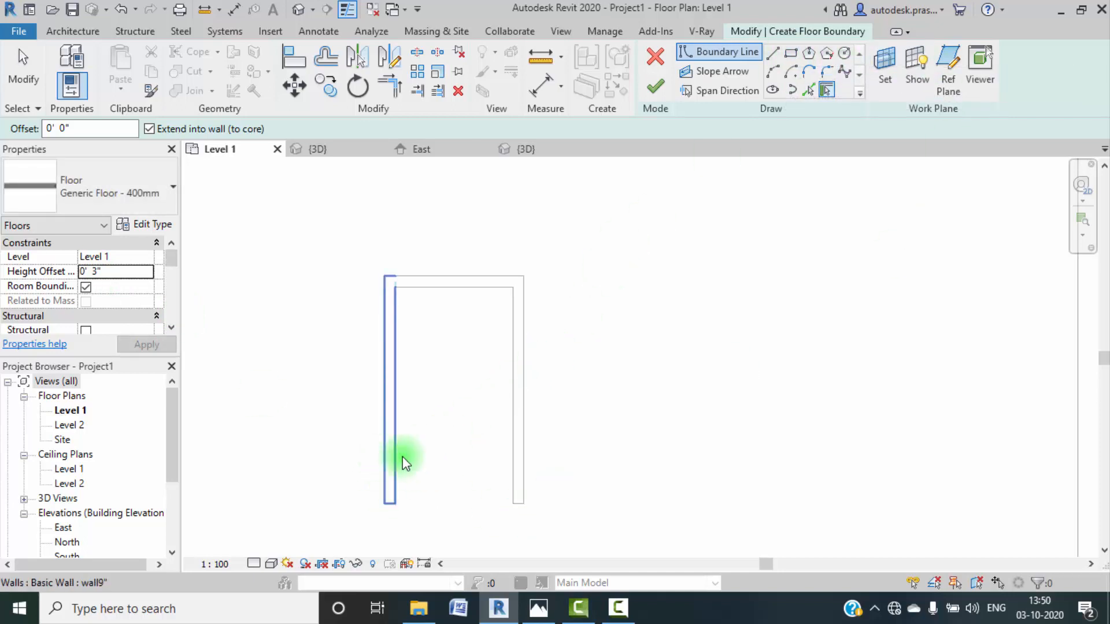
Step: Sketch a 2'-6" boundary line up the left wall's inner face from its open end, followed by a 2' horizontal line into the room
click(773, 54)
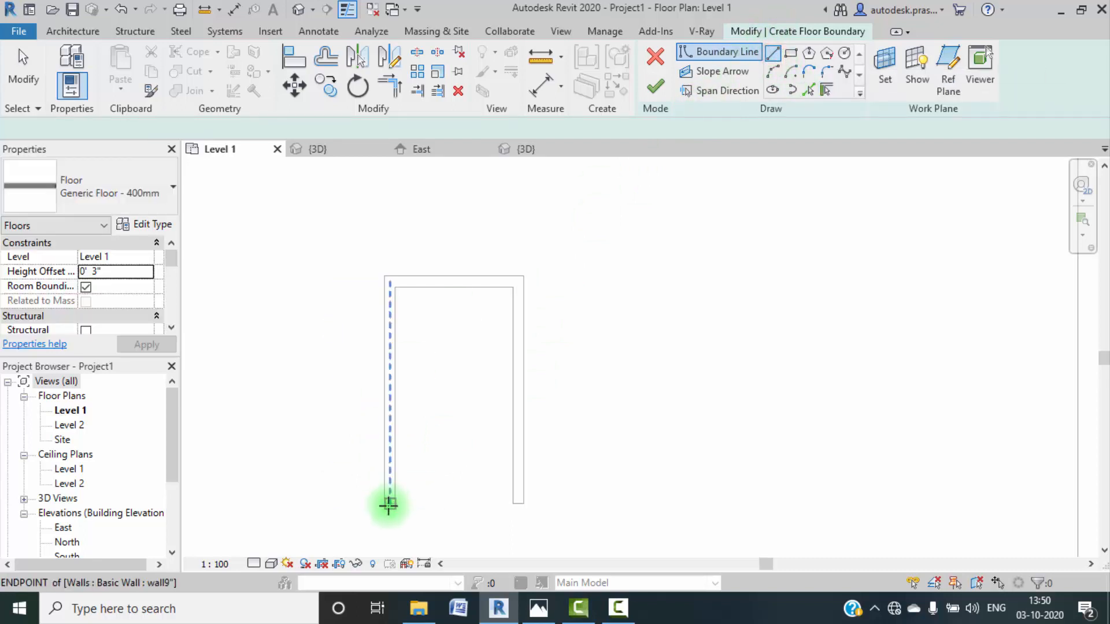
scroll(391, 505, up, 3)
click(394, 505)
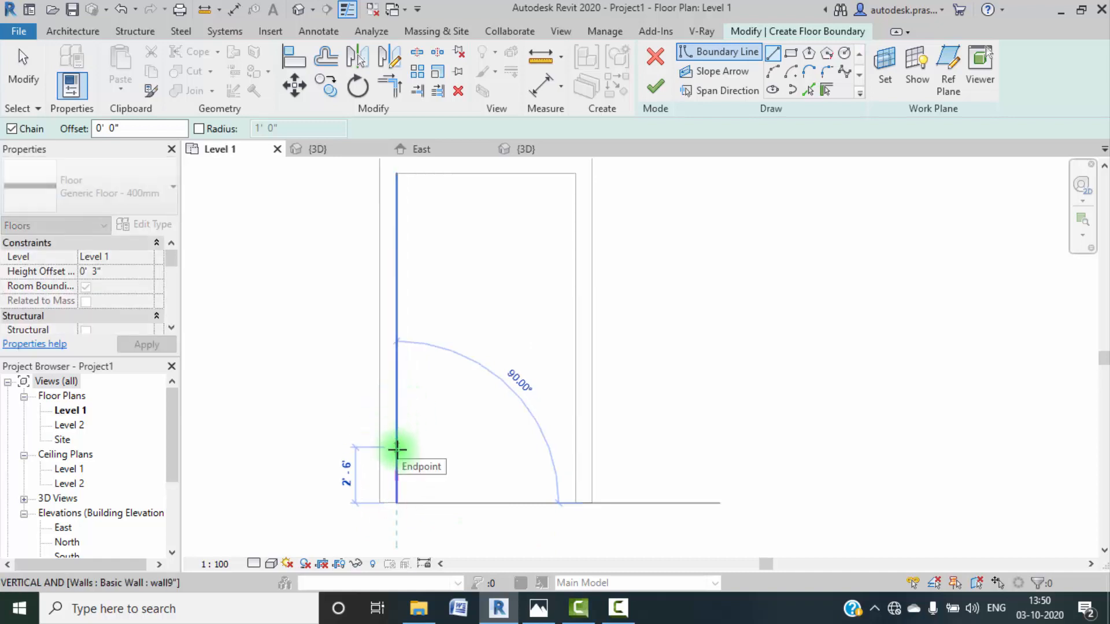
click(397, 448)
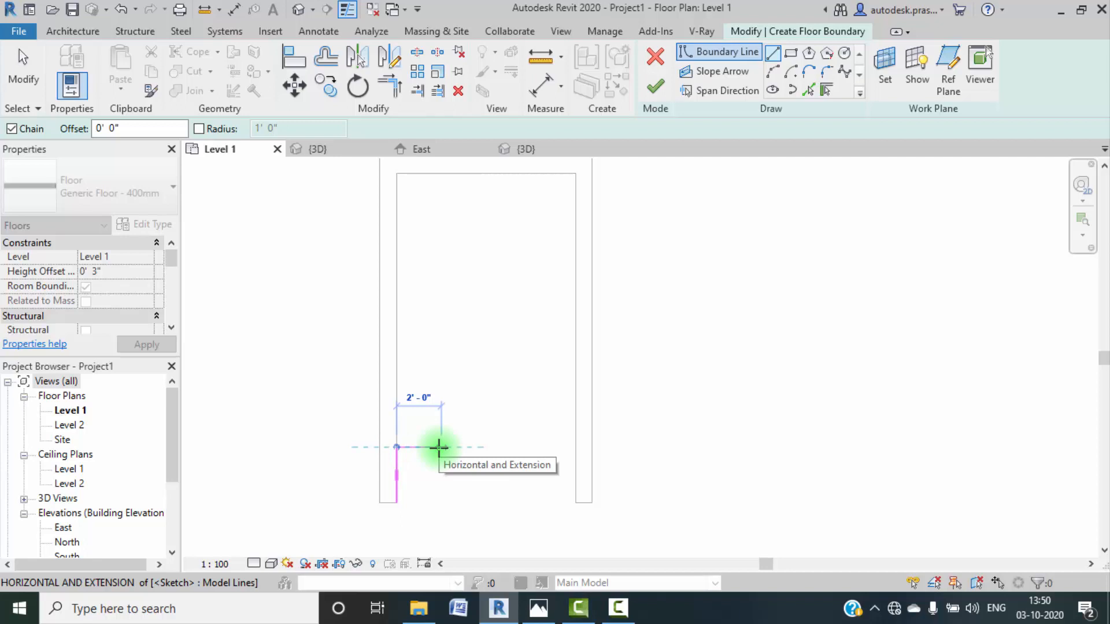
click(440, 447)
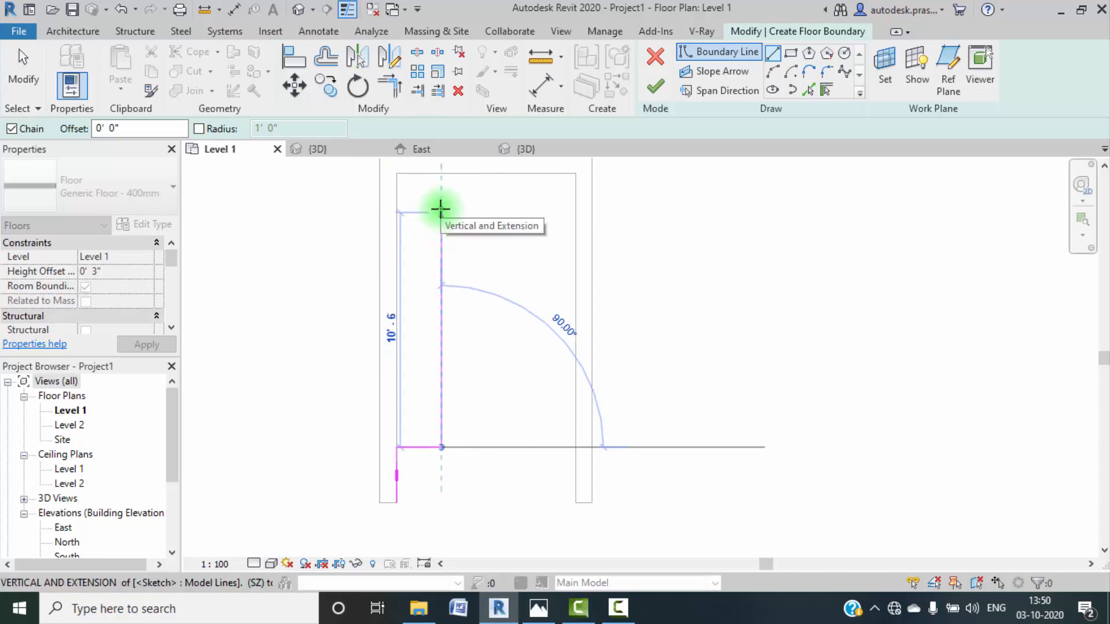
key(Escape)
key(Escape)
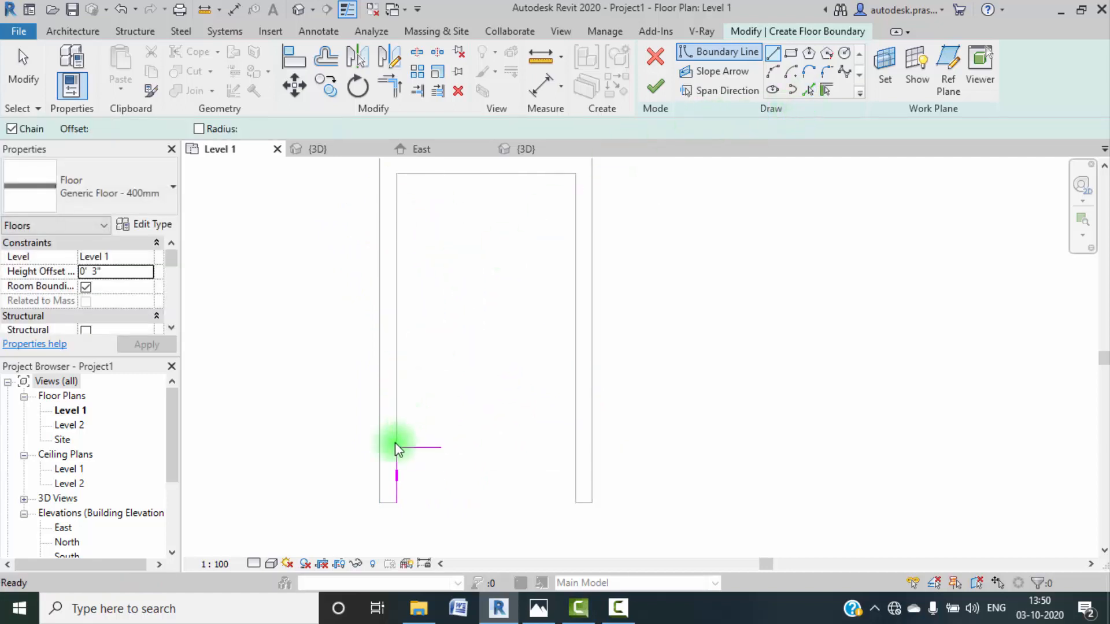
Step: Delete the 2'-6" vertical sketch line and pick the inner faces of all three walls as floor boundary lines
click(396, 468)
key(Delete)
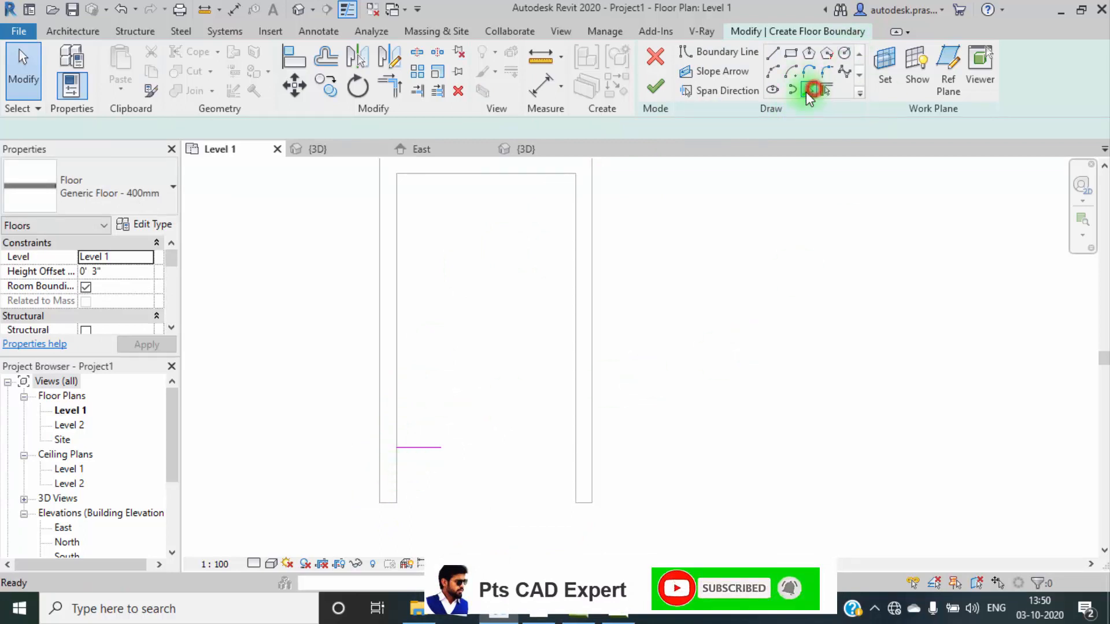
click(808, 90)
click(397, 323)
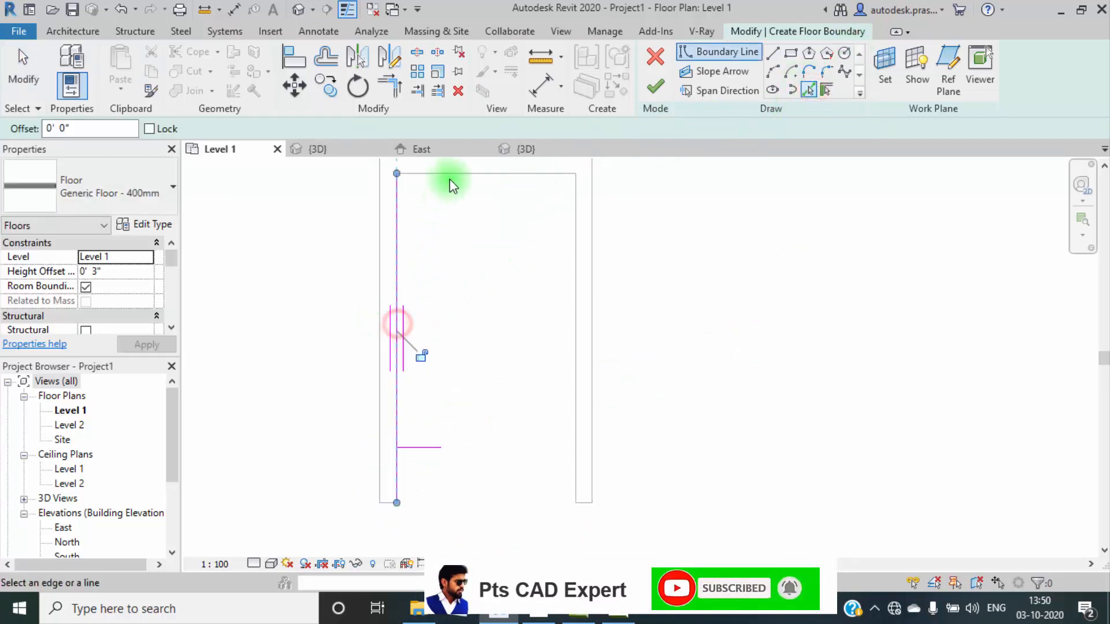
click(451, 174)
click(572, 326)
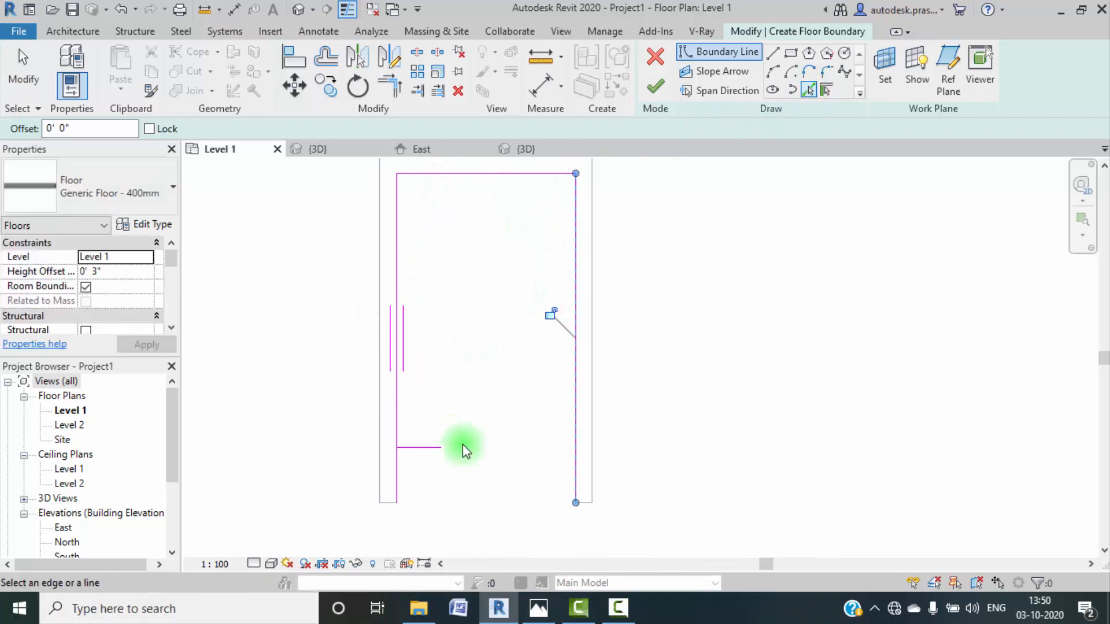
Step: Add boundary lines offset 2' inward from the inner faces of the back, left and right walls
click(74, 128)
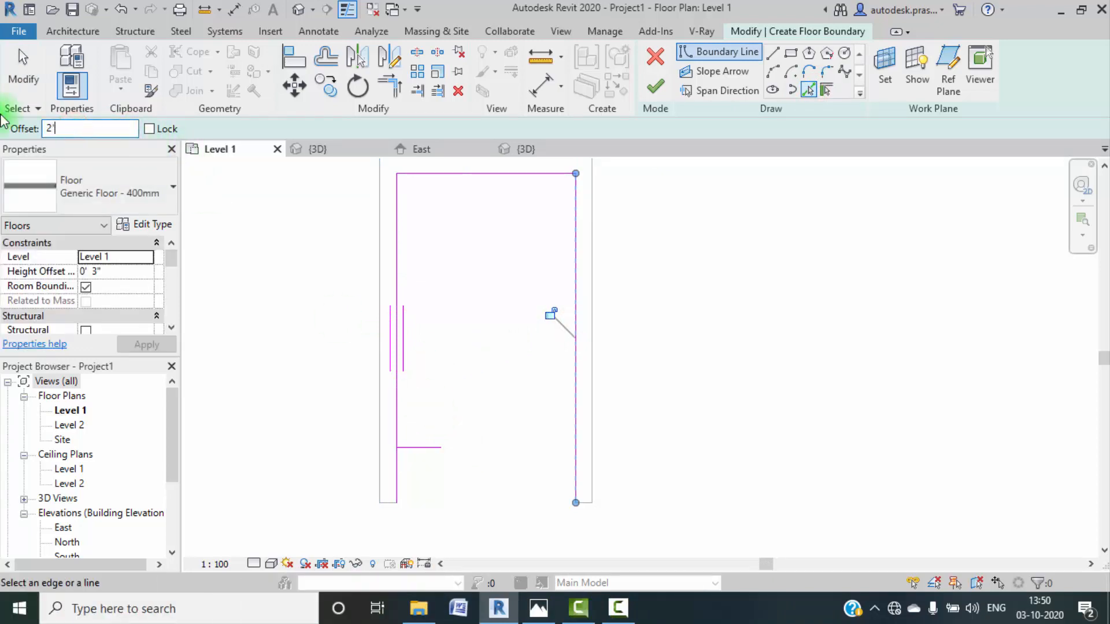
click(462, 173)
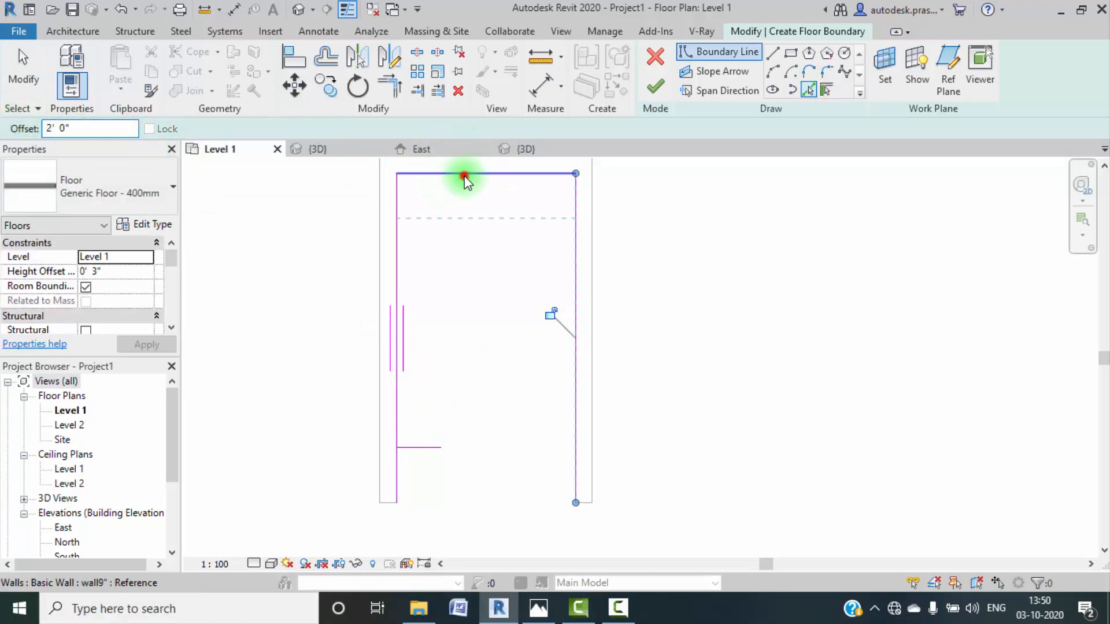
click(401, 282)
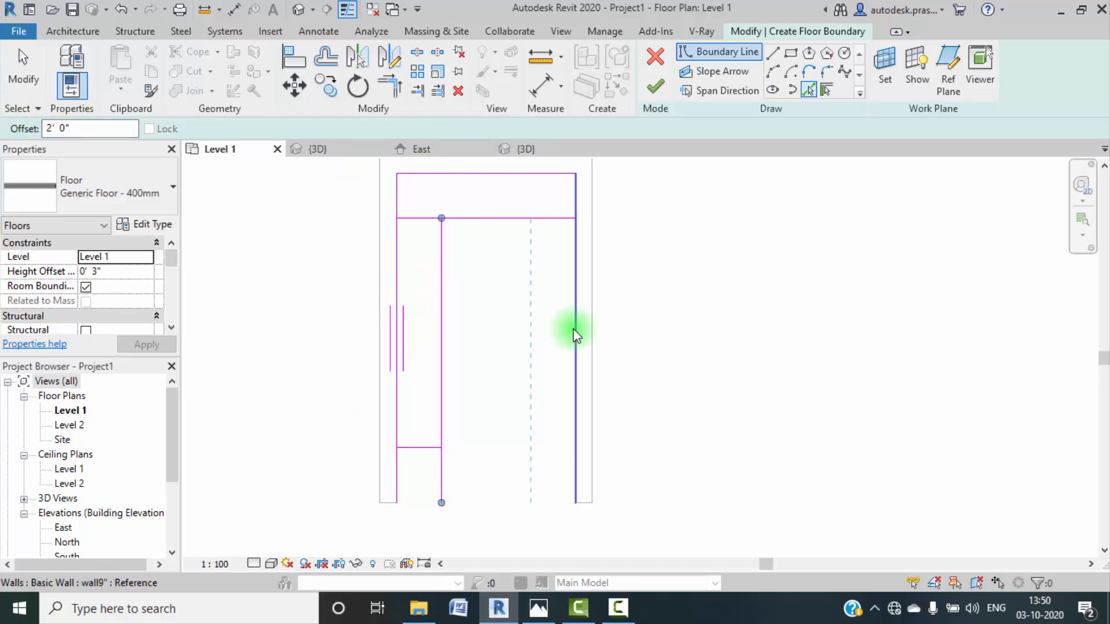
click(573, 327)
key(Escape)
middle_drag(706, 324, 684, 321)
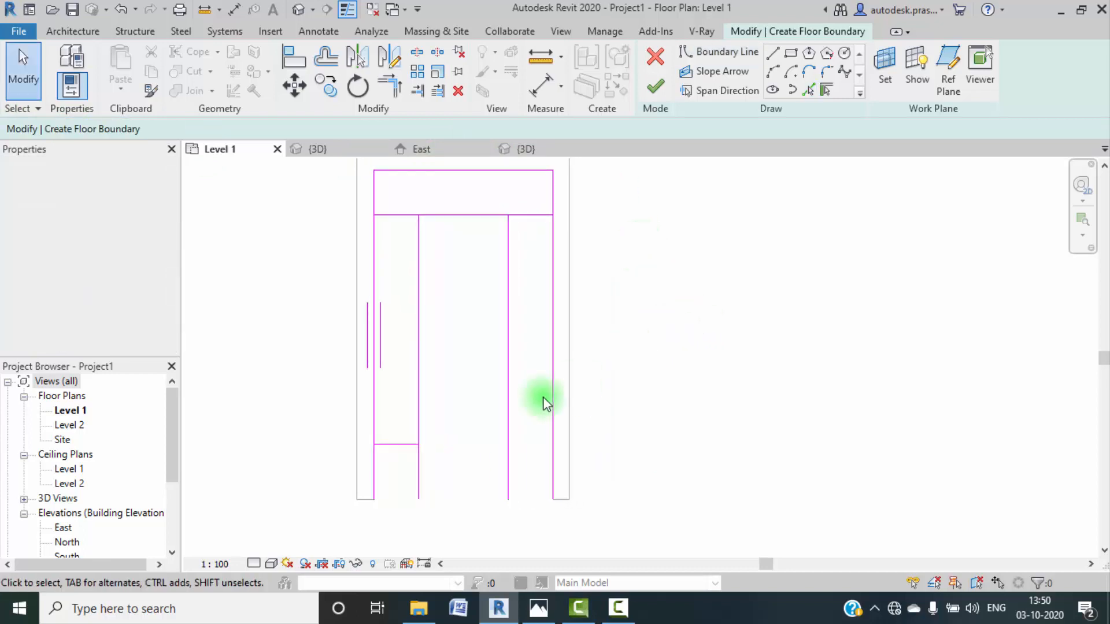
Step: Trim the floor's offset boundary lines to corners so they form a U with a shortened left leg
click(398, 87)
click(399, 444)
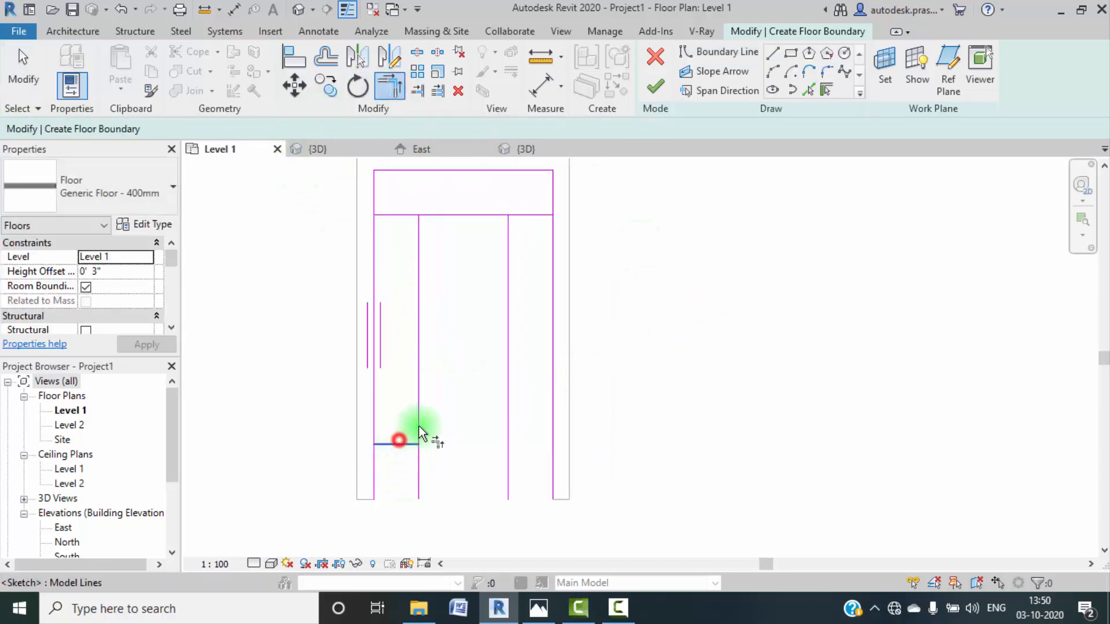
click(419, 424)
click(387, 444)
click(375, 429)
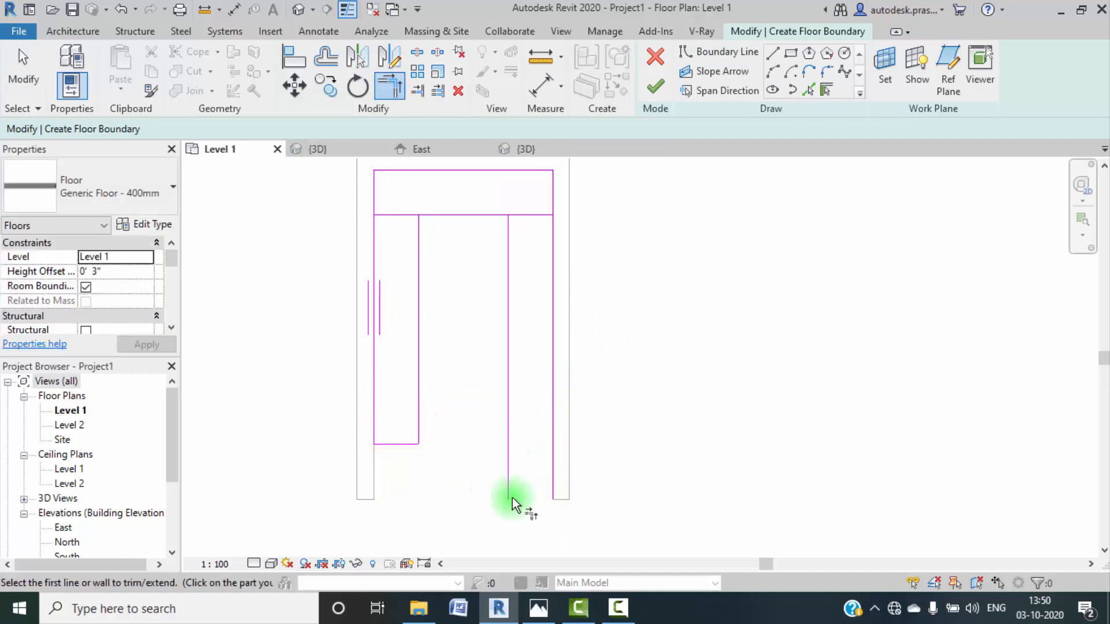
click(417, 234)
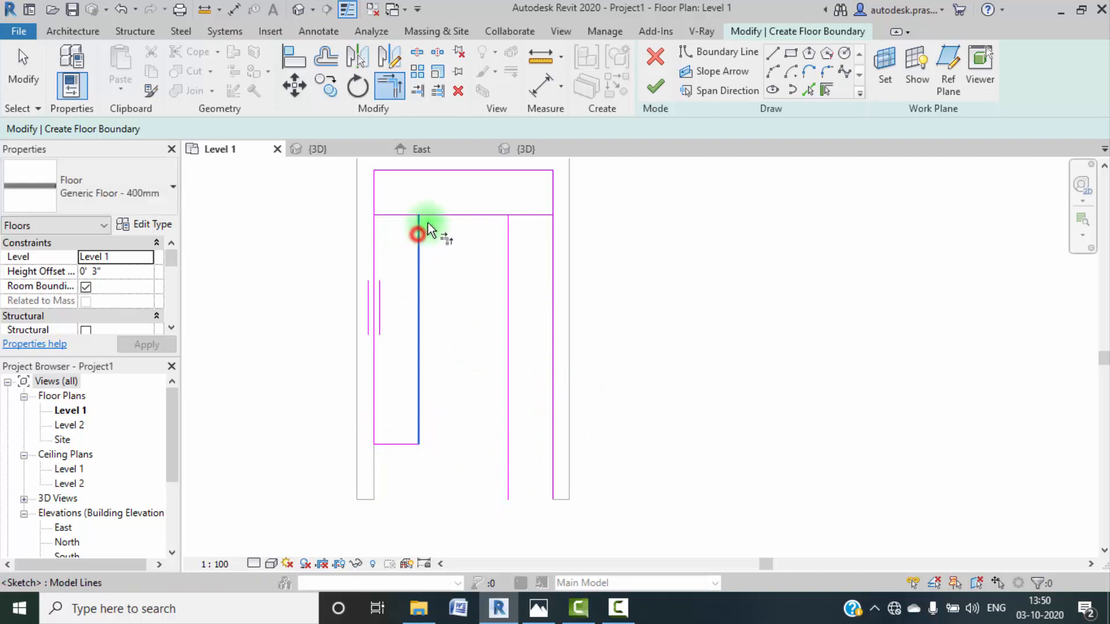
click(431, 216)
click(493, 219)
click(508, 237)
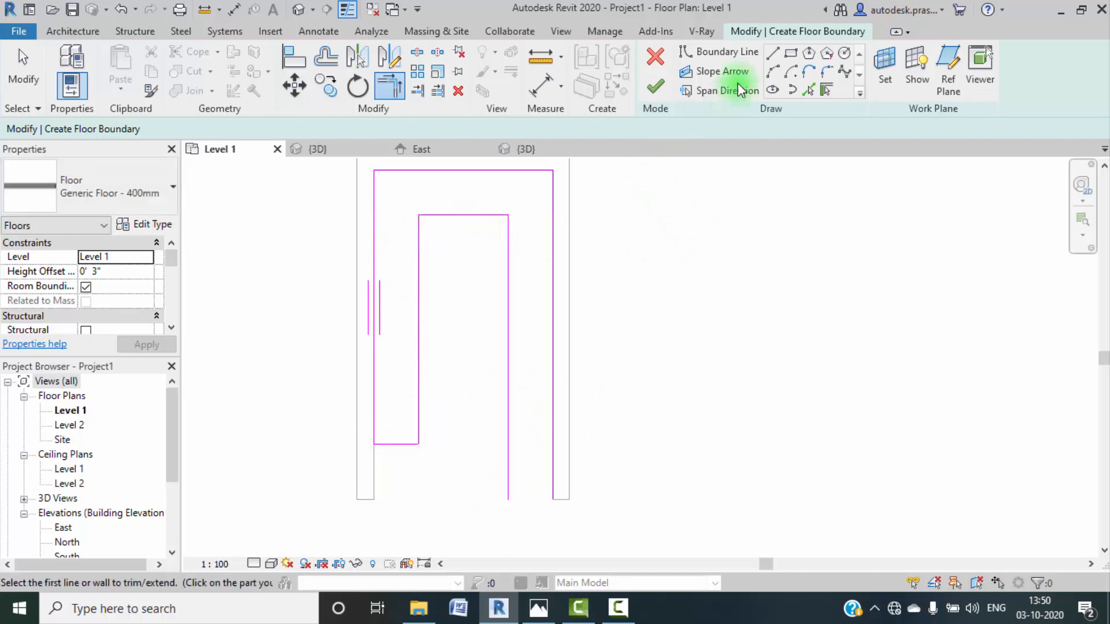
Step: Finish the U-shaped floor by closing its right leg's open end with a boundary line, and check it from the front in 3D
click(773, 53)
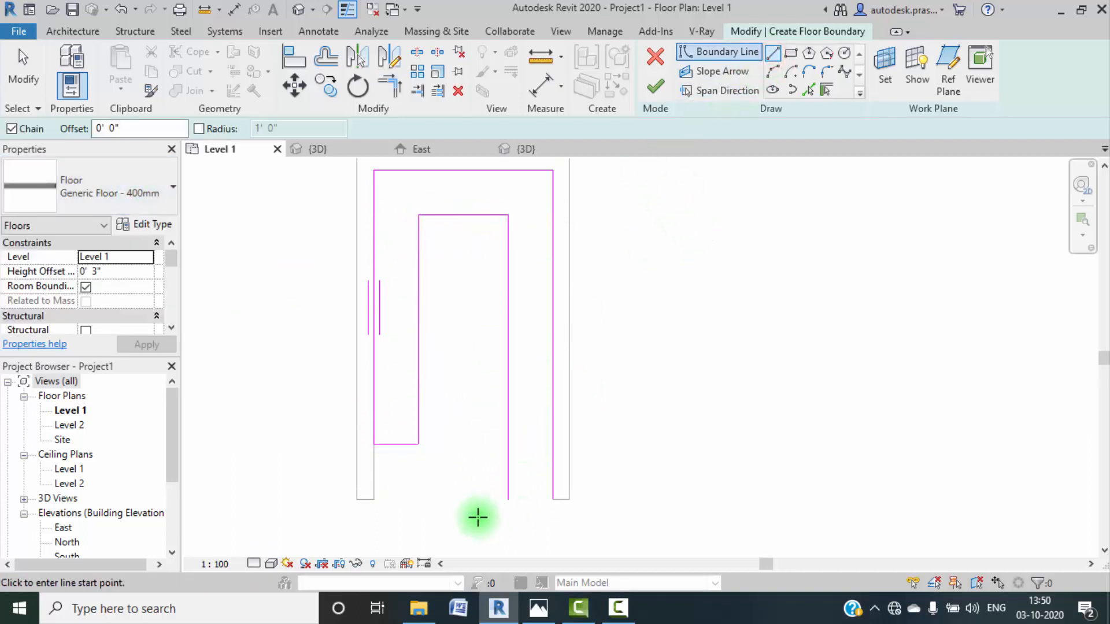
click(505, 499)
click(553, 498)
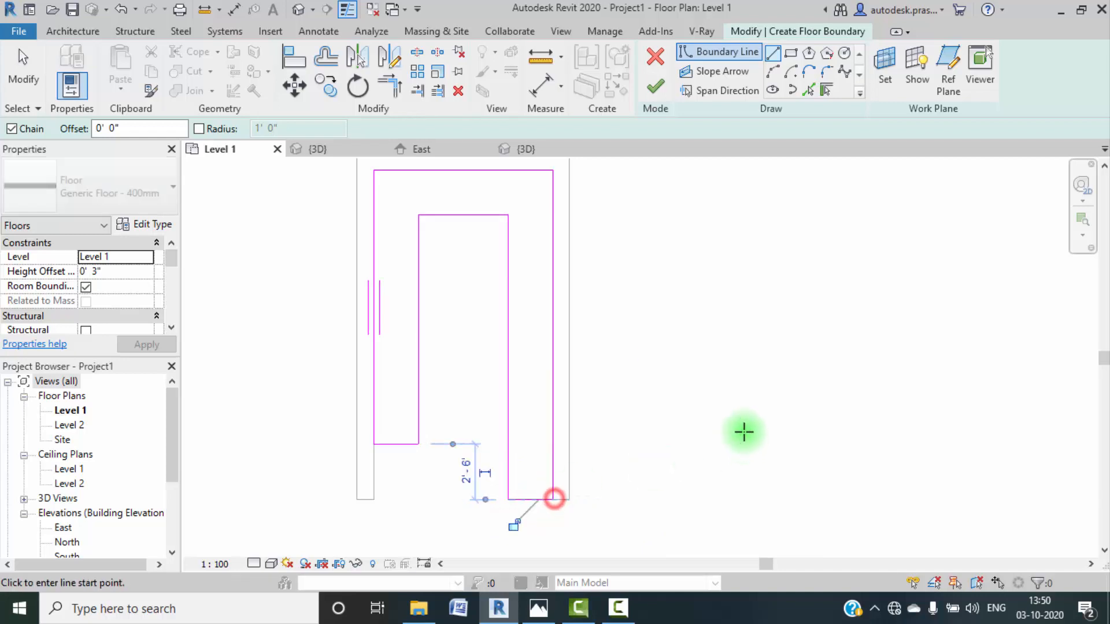
key(Escape)
key(Escape)
click(655, 88)
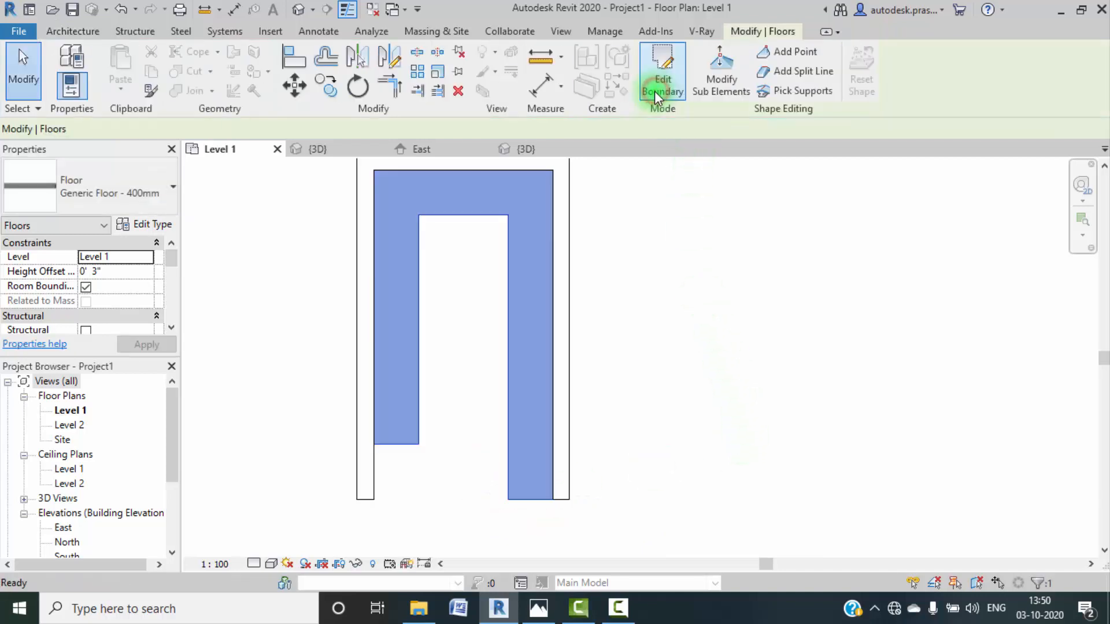
click(337, 148)
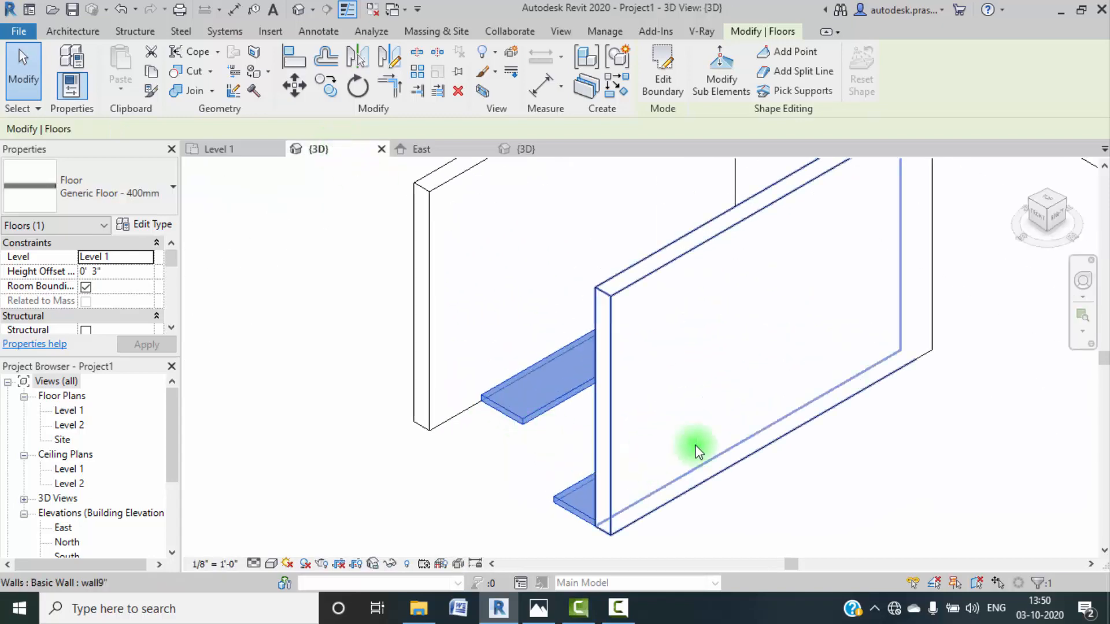
click(1044, 217)
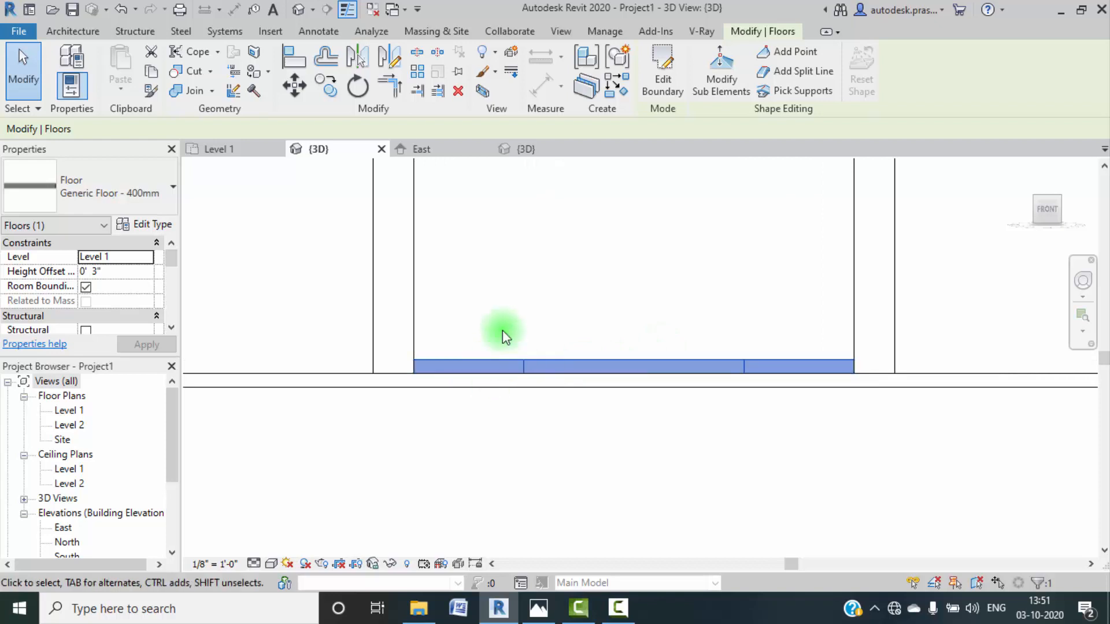
scroll(508, 364, up, 1)
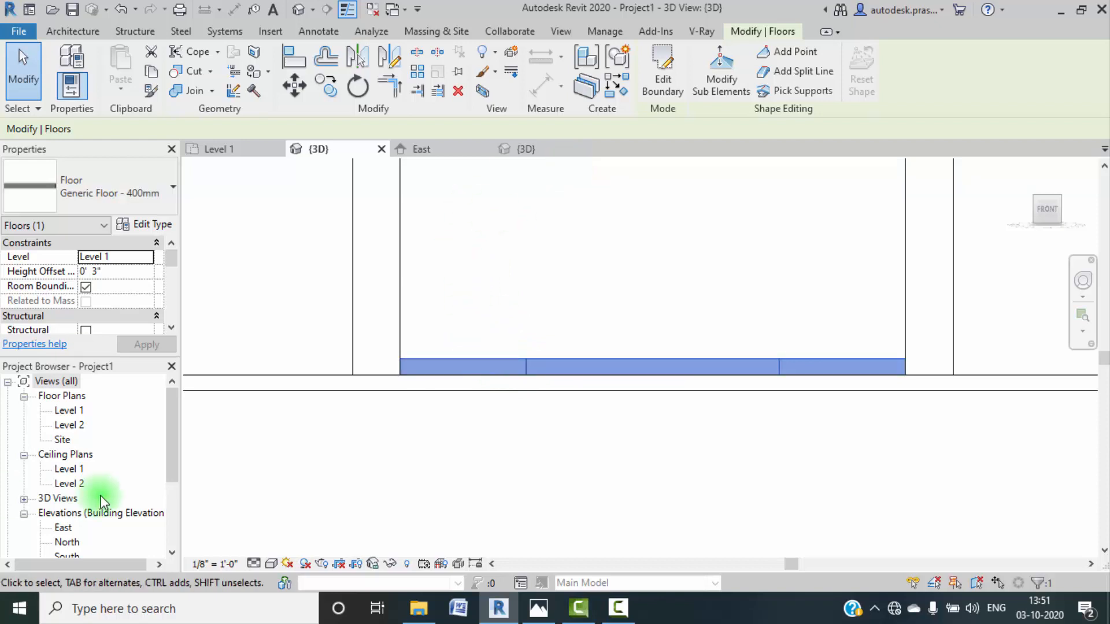
Step: On Level 1, duplicate the U-shaped floor's type as "bottom base cab" and apply it to the floor
double_click(75, 412)
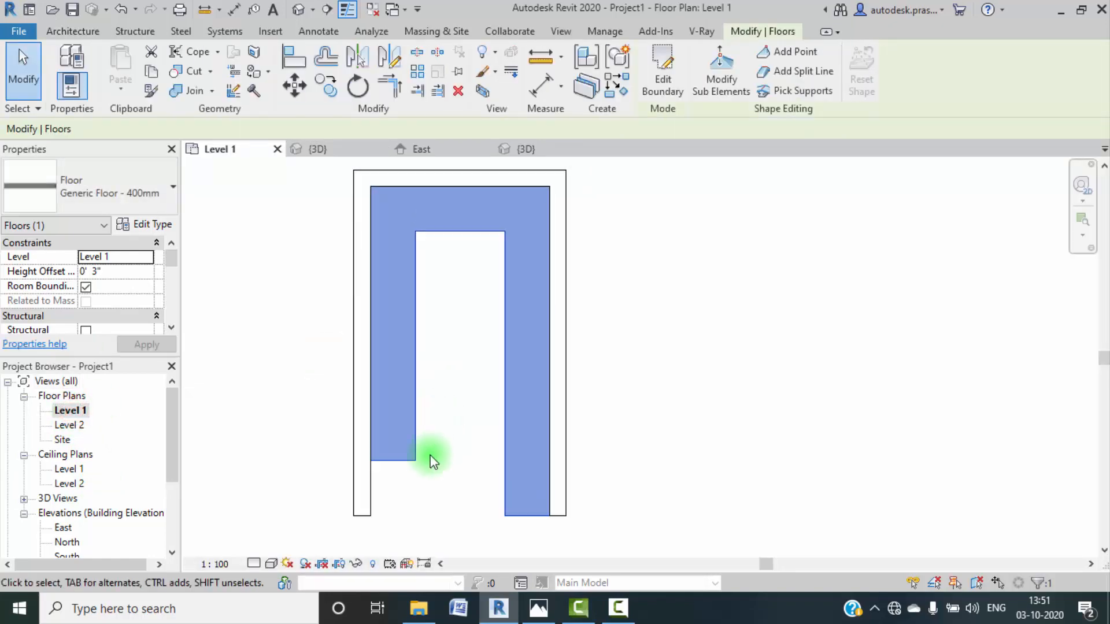
click(147, 225)
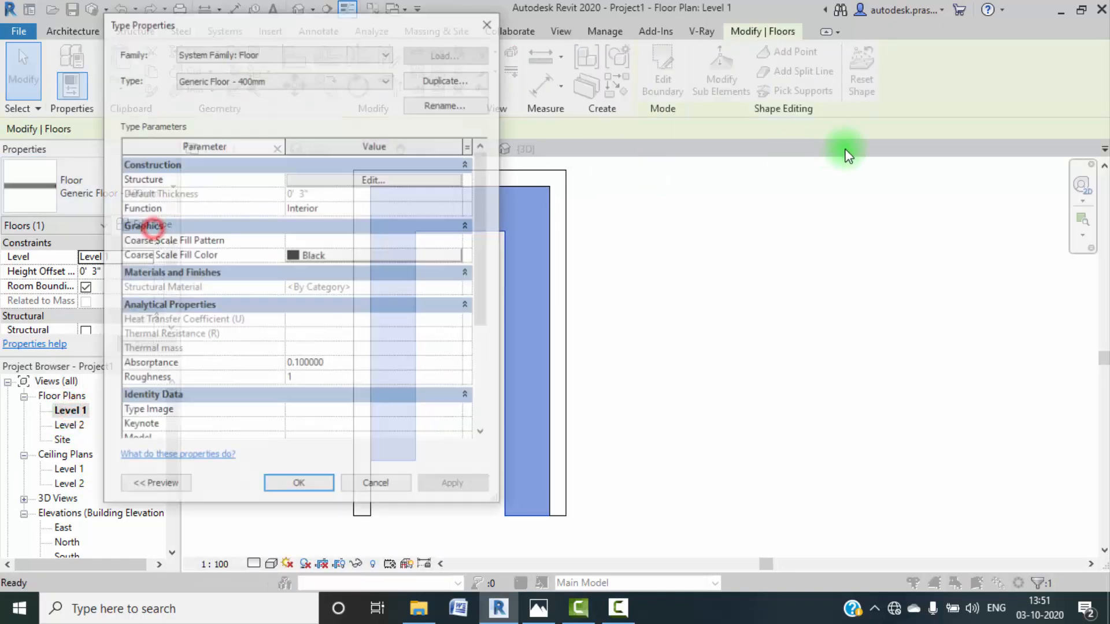
click(473, 78)
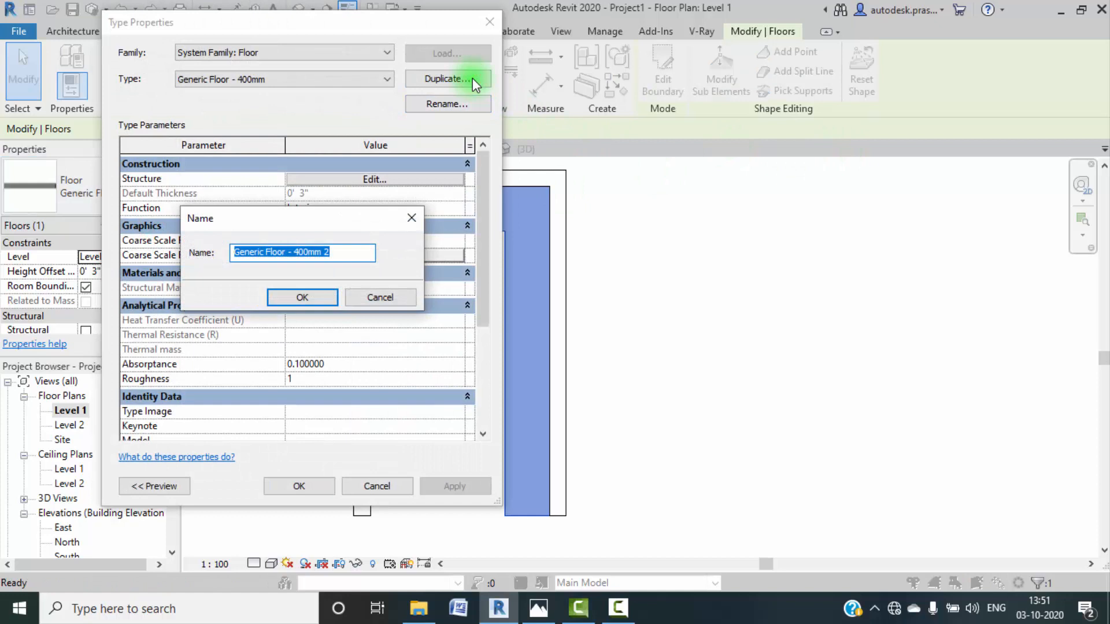
text(bottom base cab)
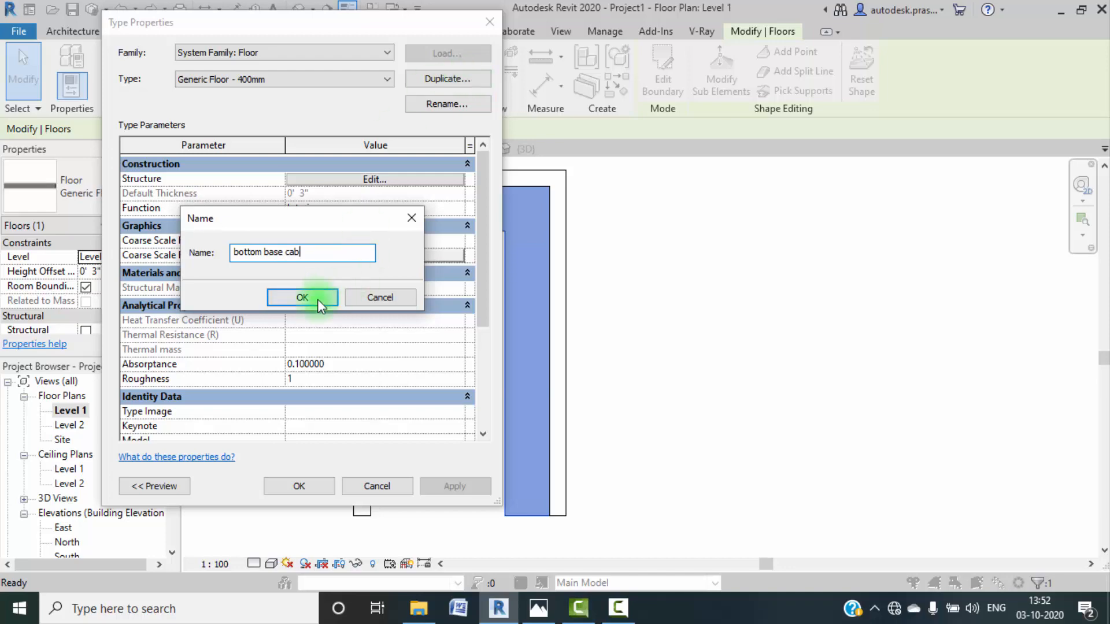
click(317, 299)
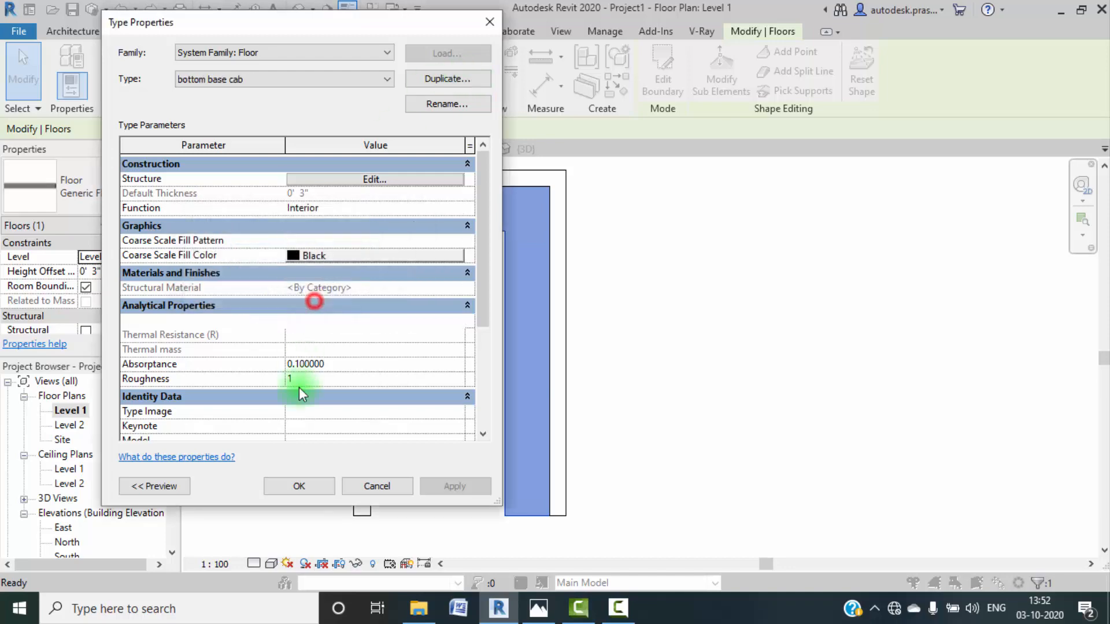
click(307, 488)
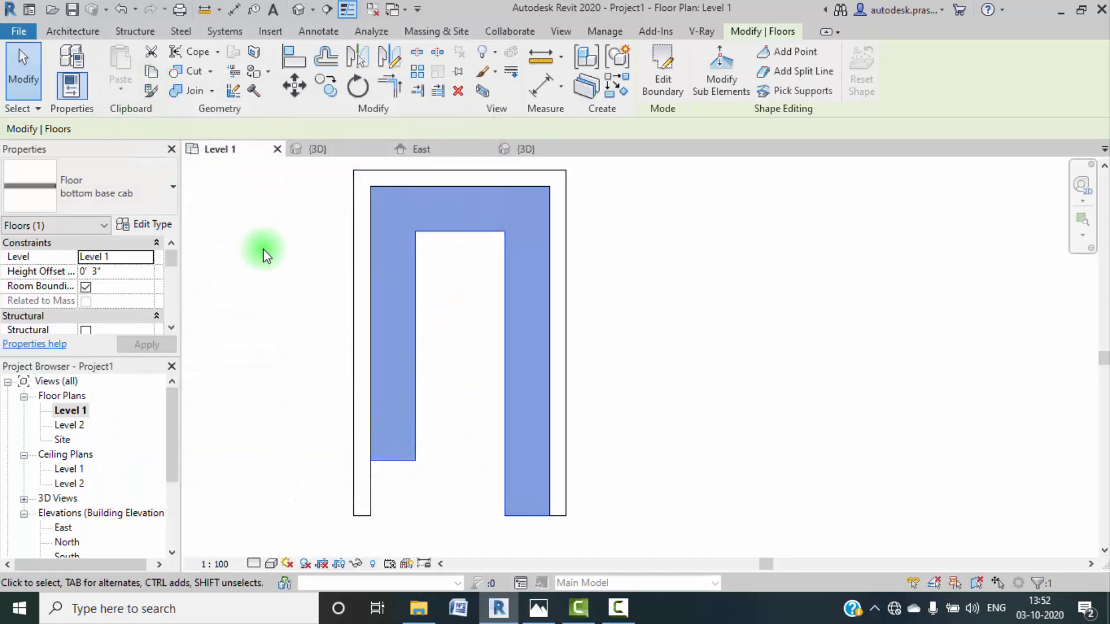
click(262, 248)
Step: Start a Generic Floor - 400mm with a 2' 6" height offset and pick the walls' inner faces and the lower U-shaped floor's edges as boundary
click(312, 93)
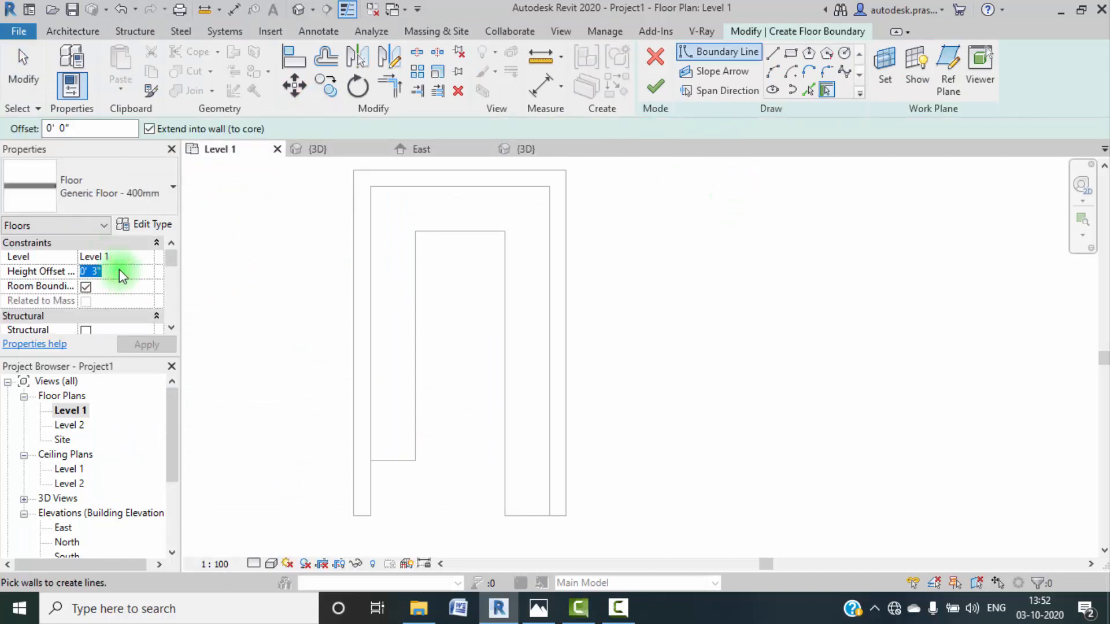
text(2'6)
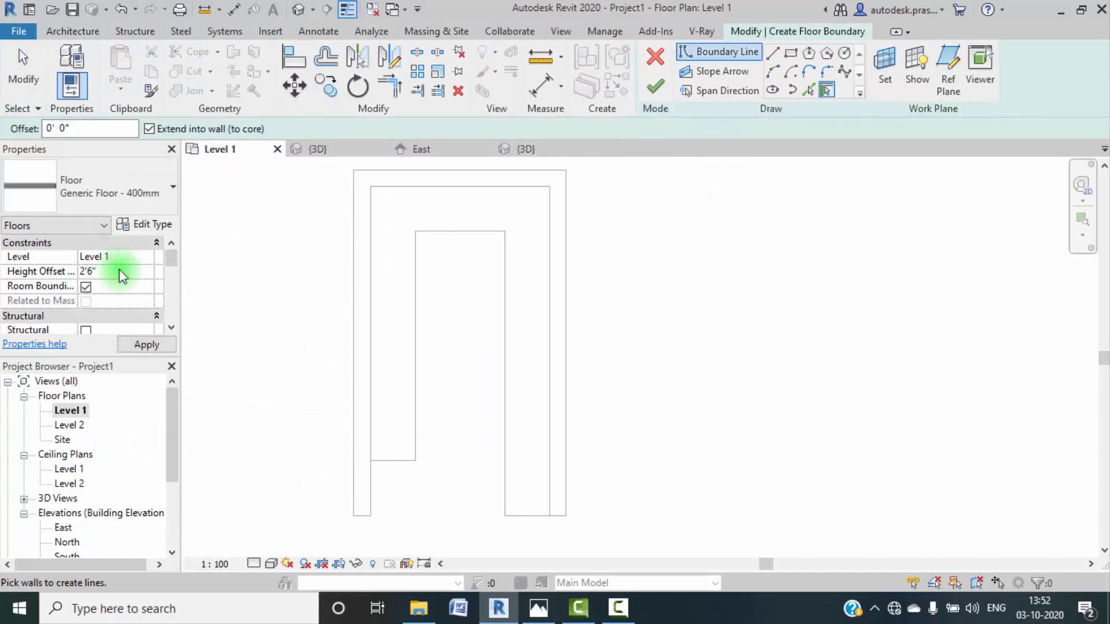
click(809, 90)
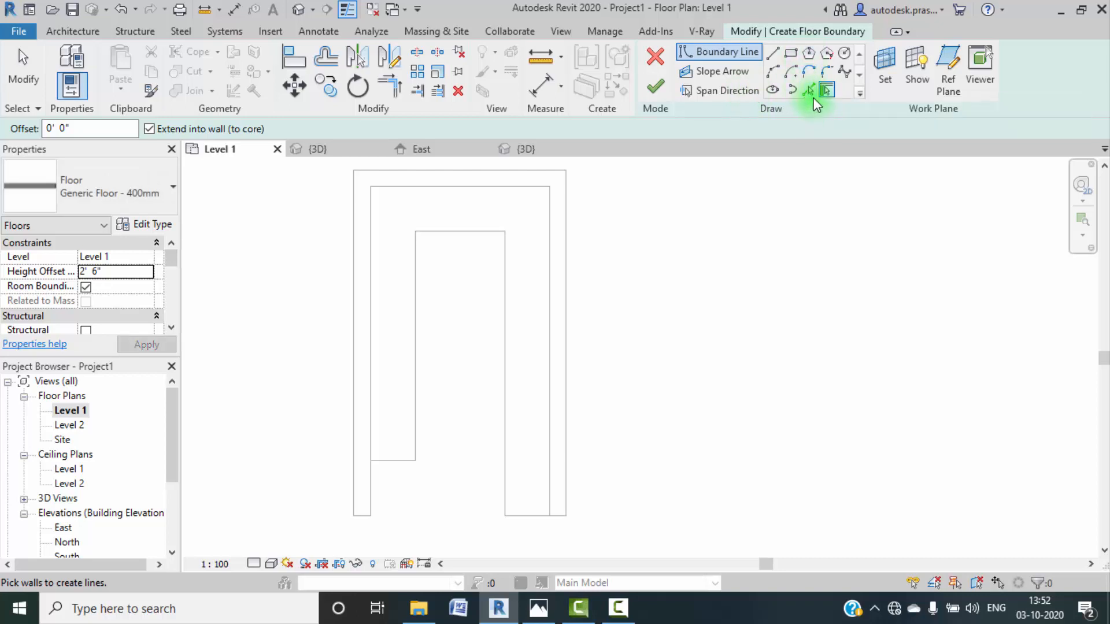
click(374, 333)
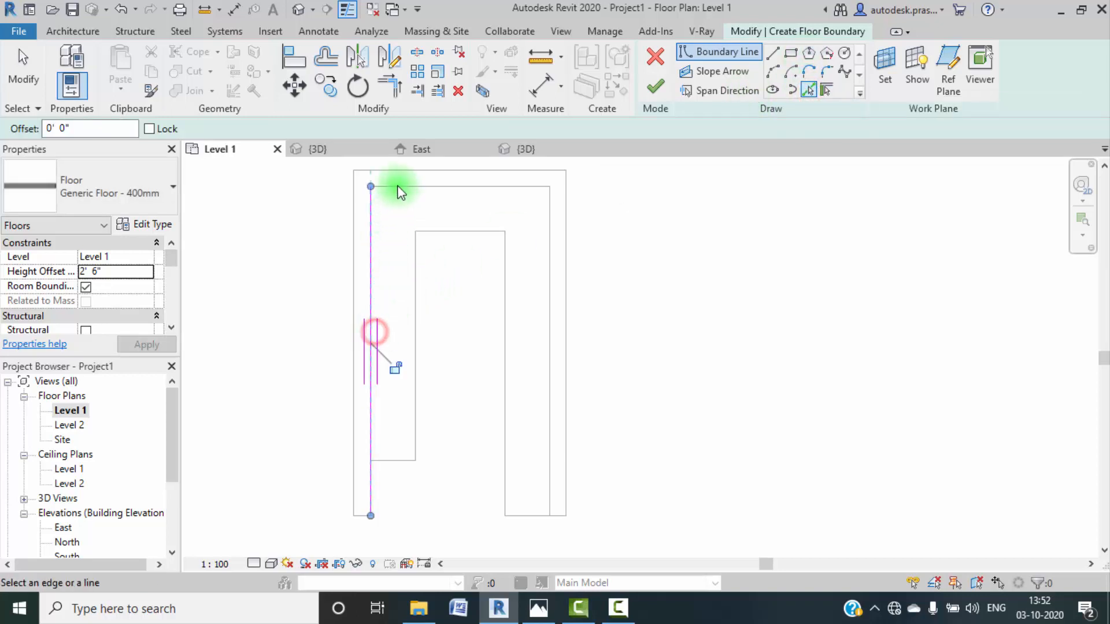
click(396, 186)
click(548, 262)
click(506, 341)
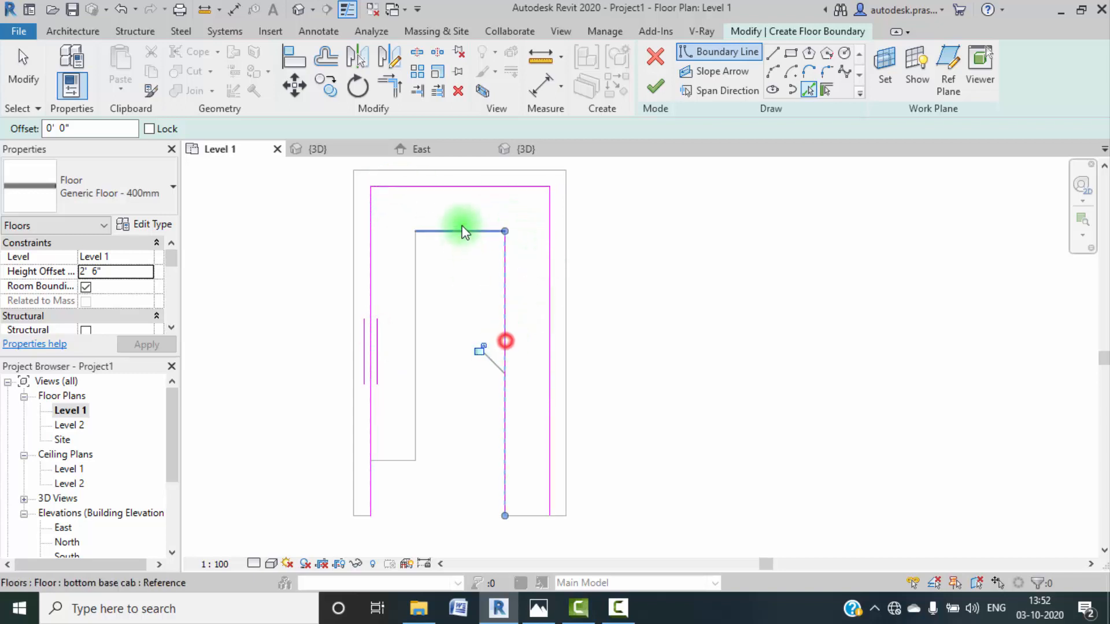
click(459, 231)
click(414, 312)
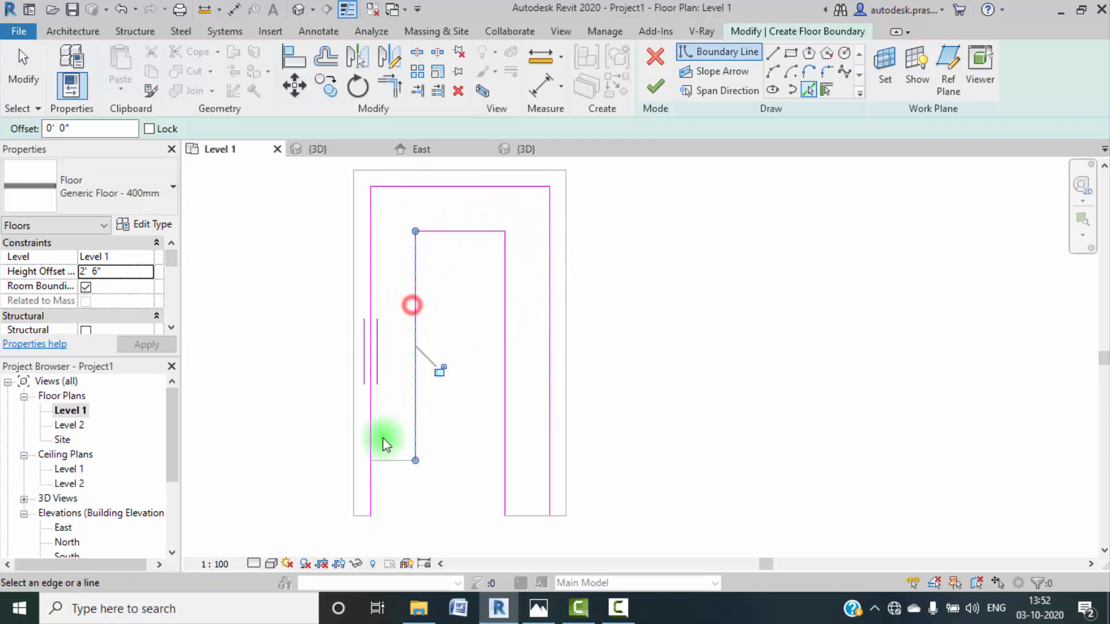
click(383, 461)
click(530, 516)
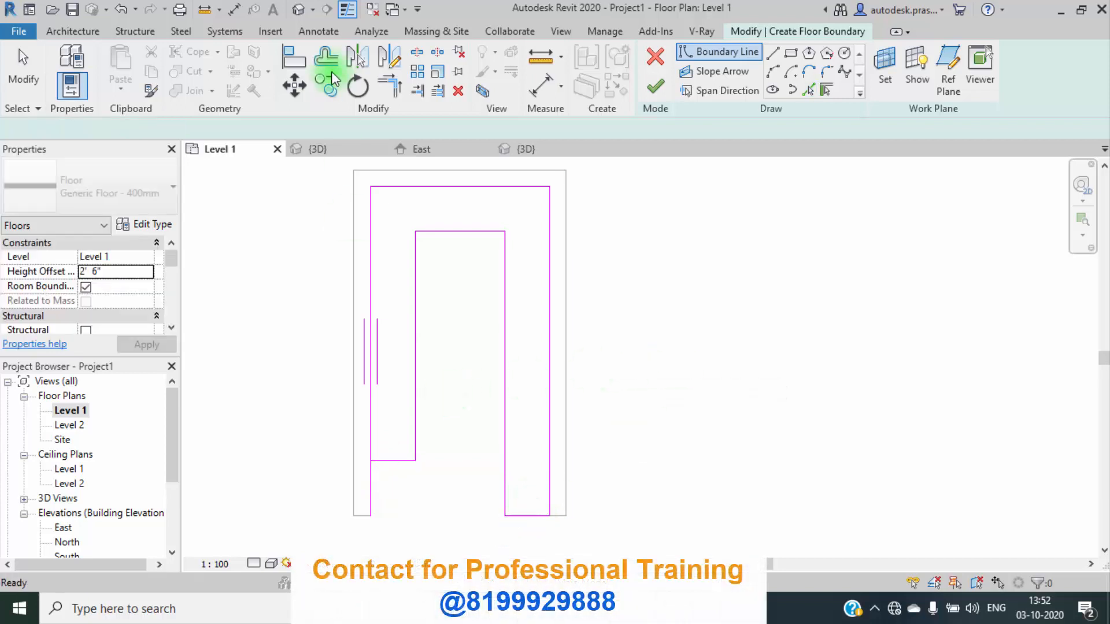
Step: Trim the left boundary line to the left leg's end line and finish the upper floor
click(391, 86)
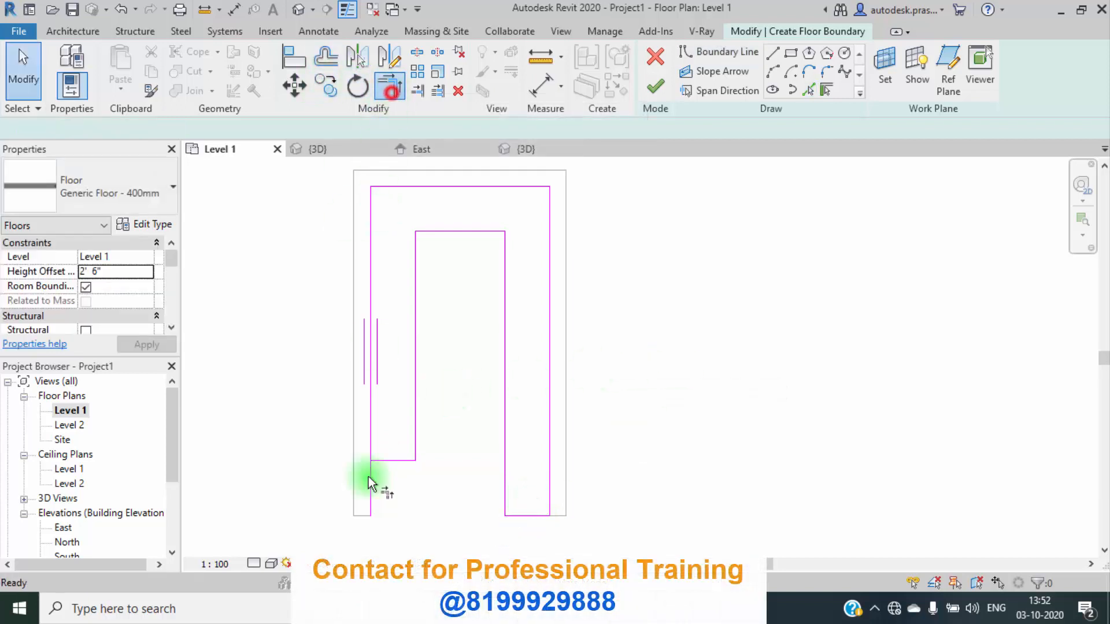
click(372, 446)
click(386, 461)
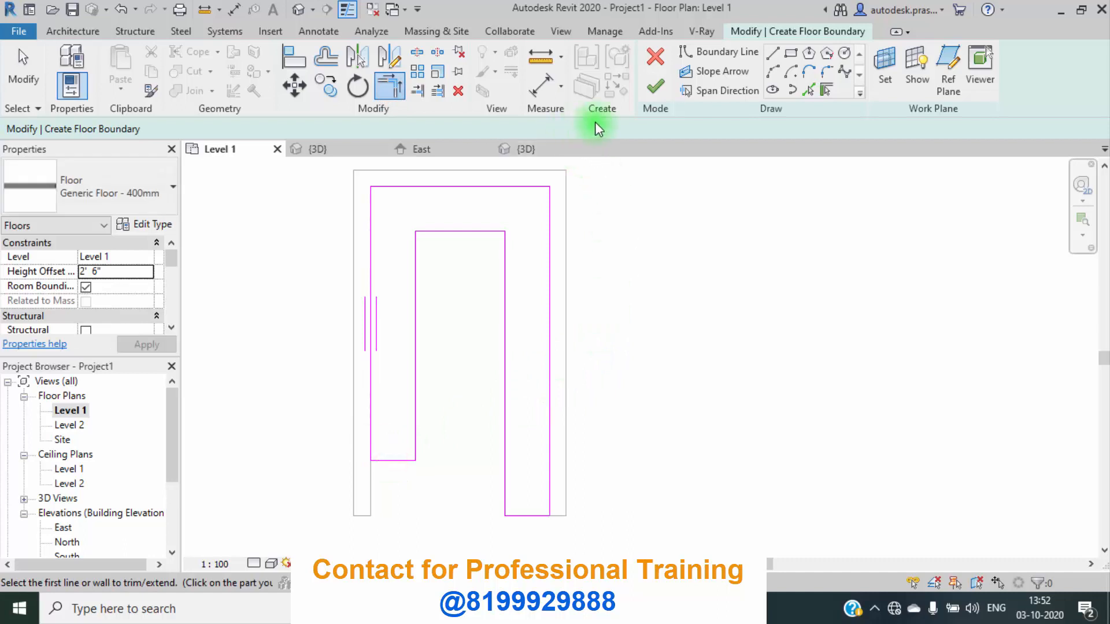
click(654, 88)
Step: Temporarily hide the right side wall in 3D and inspect the two stacked U-shaped floors
click(316, 151)
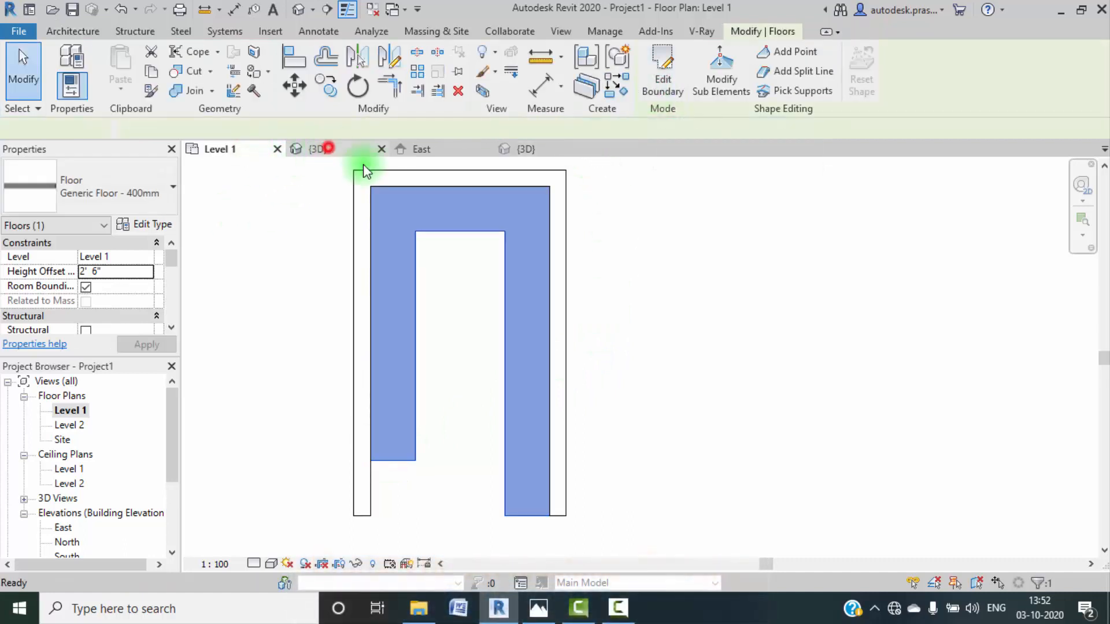
middle_drag(537, 290, 457, 327)
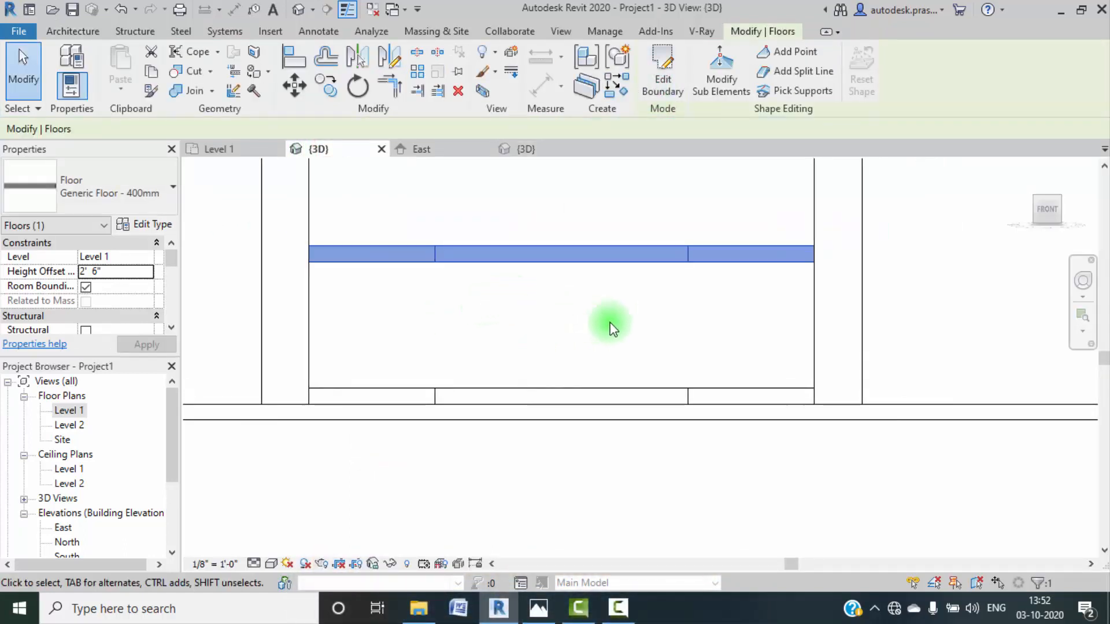
shift+middle_drag(664, 322, 649, 397)
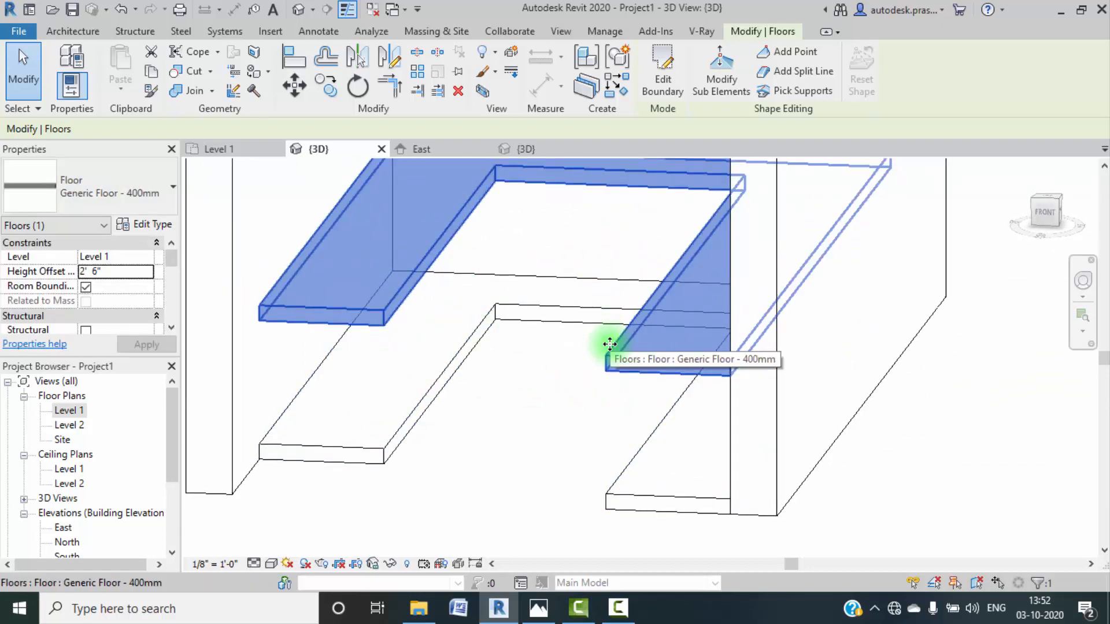
shift+middle_drag(610, 344, 635, 322)
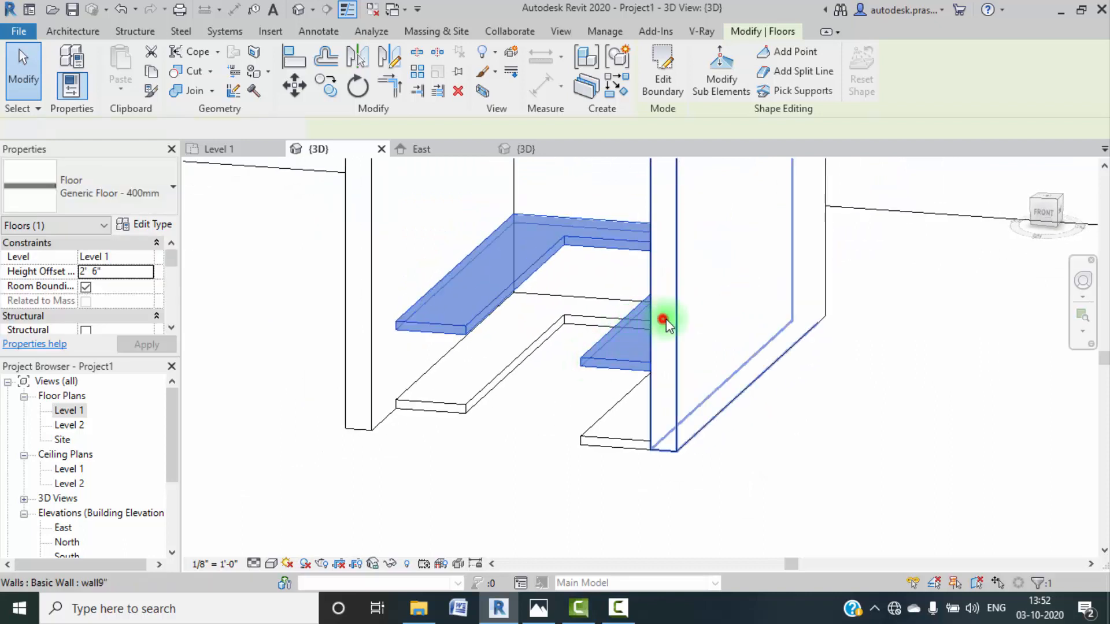
click(665, 318)
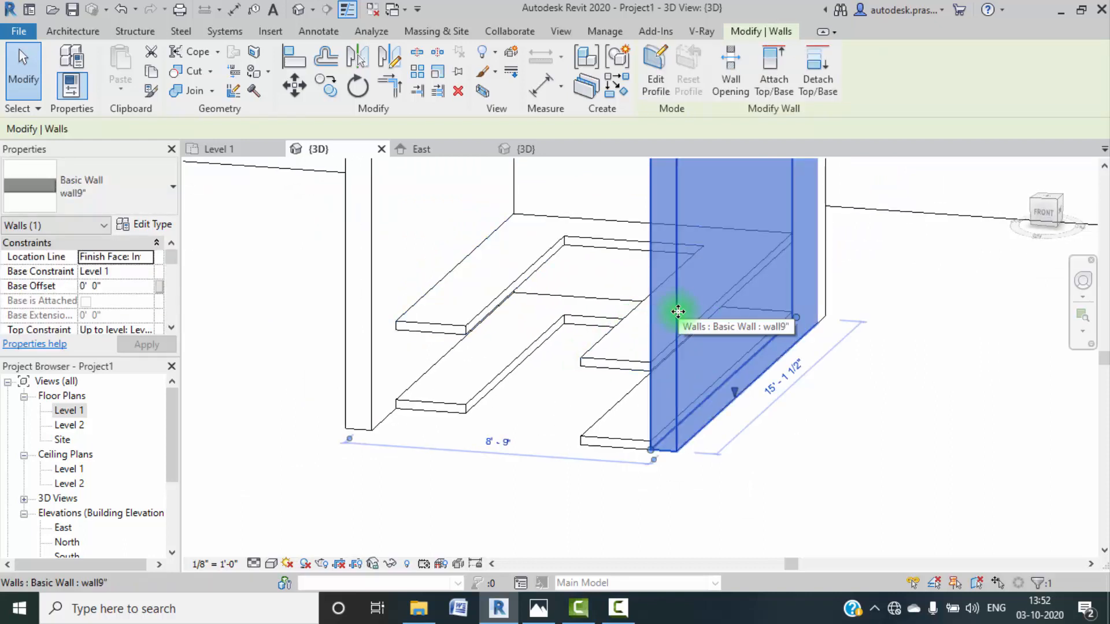
key(h)
key(h)
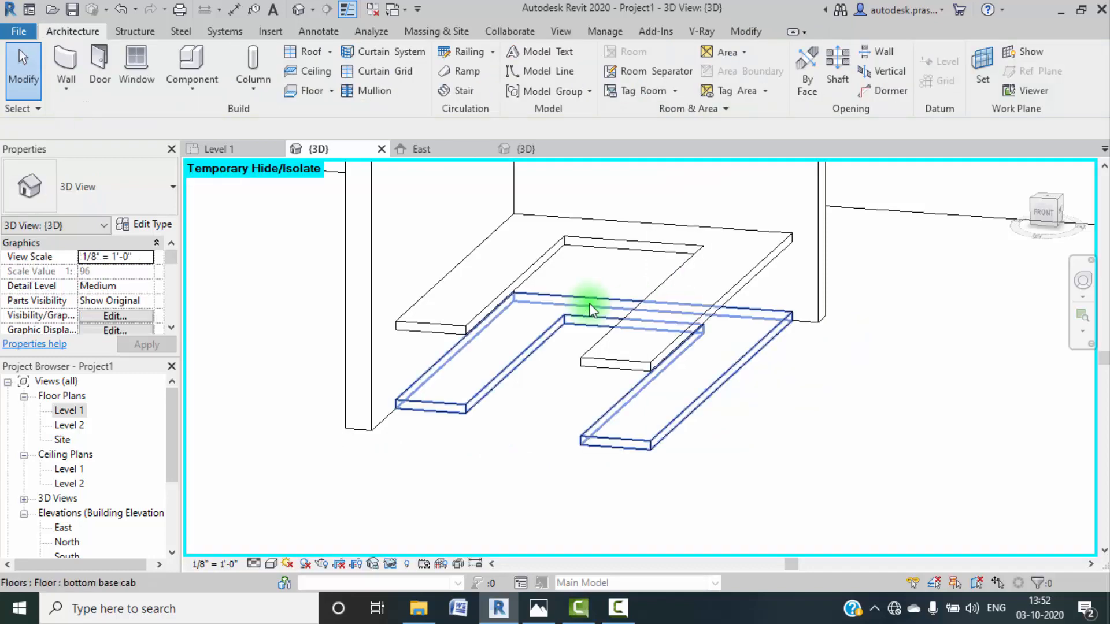
shift+middle_drag(664, 418, 665, 419)
shift+middle_drag(662, 417, 664, 445)
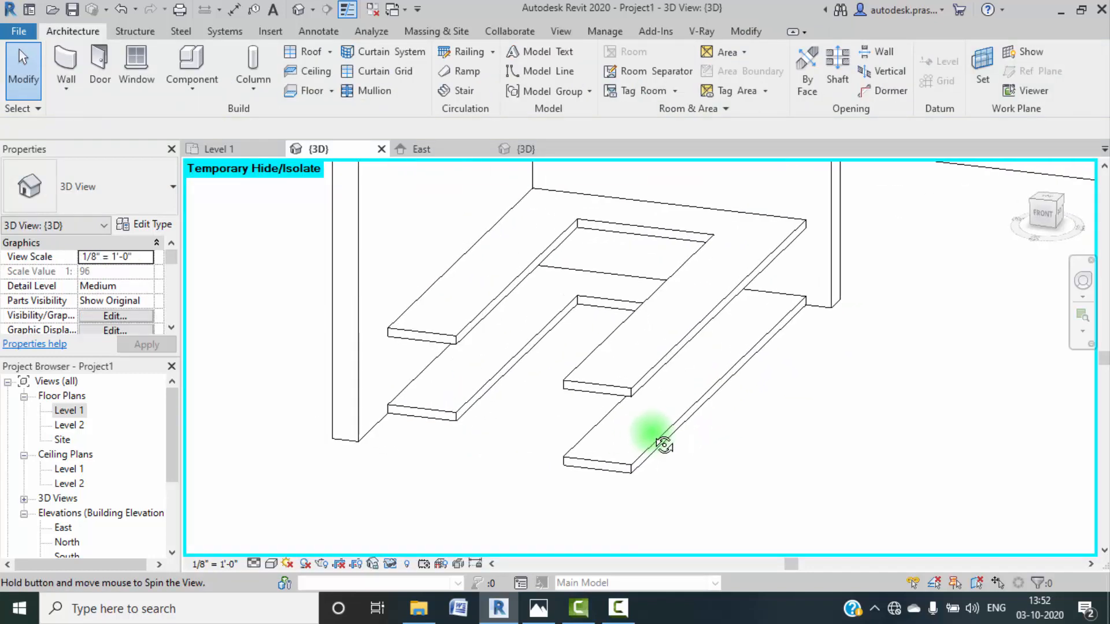
Step: On Level 1, start an in-place component in the Generic Models category, named "Generic Models 1"
double_click(65, 410)
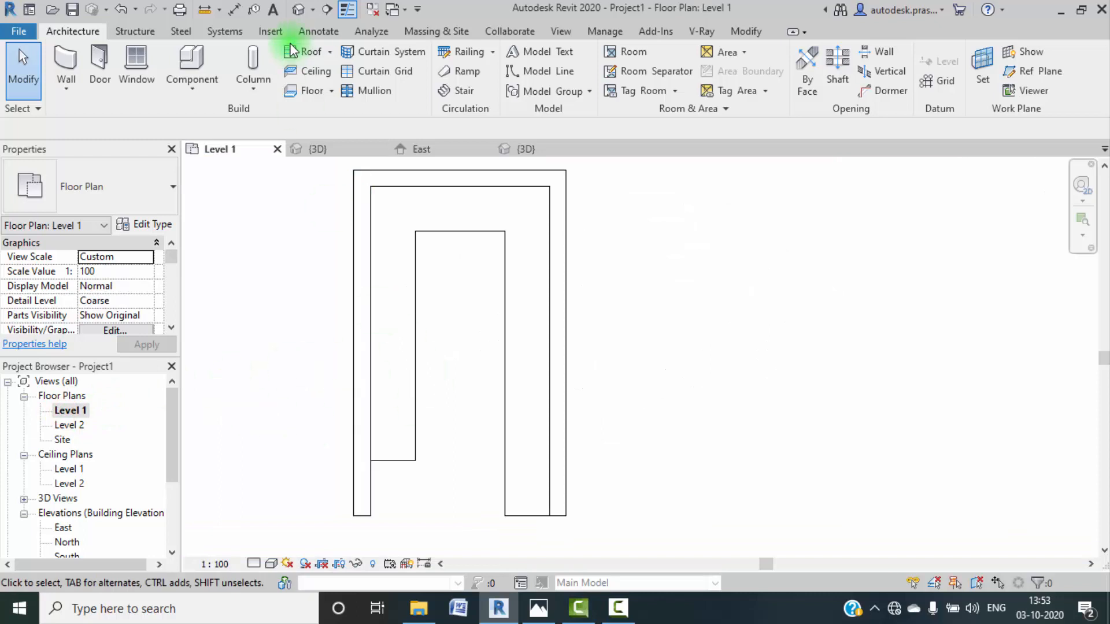
click(193, 89)
click(209, 153)
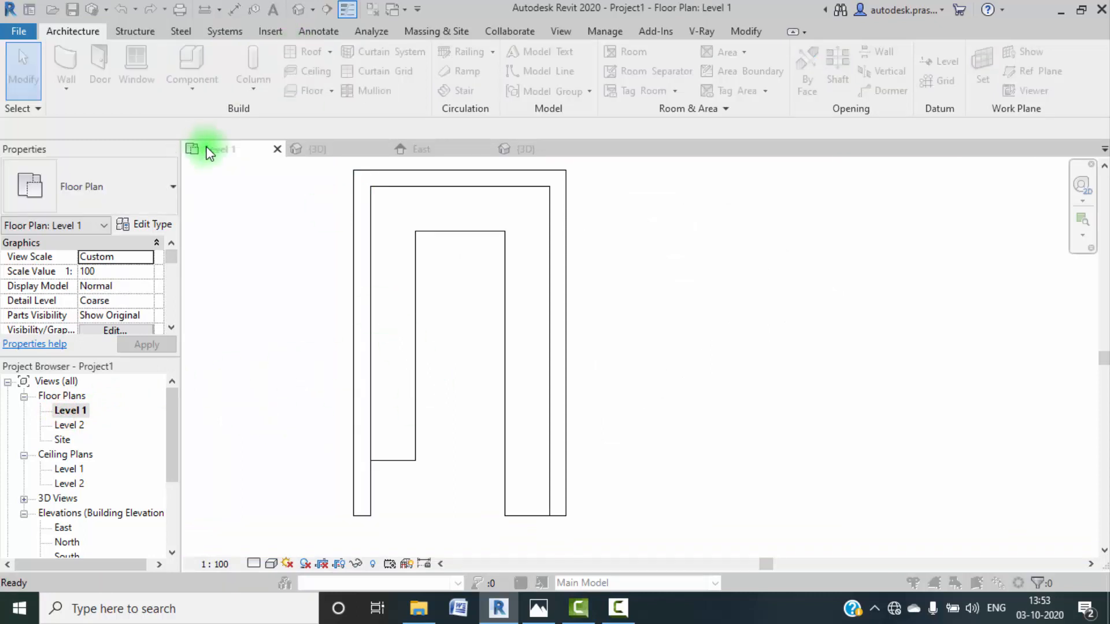
scroll(497, 249, down, 4)
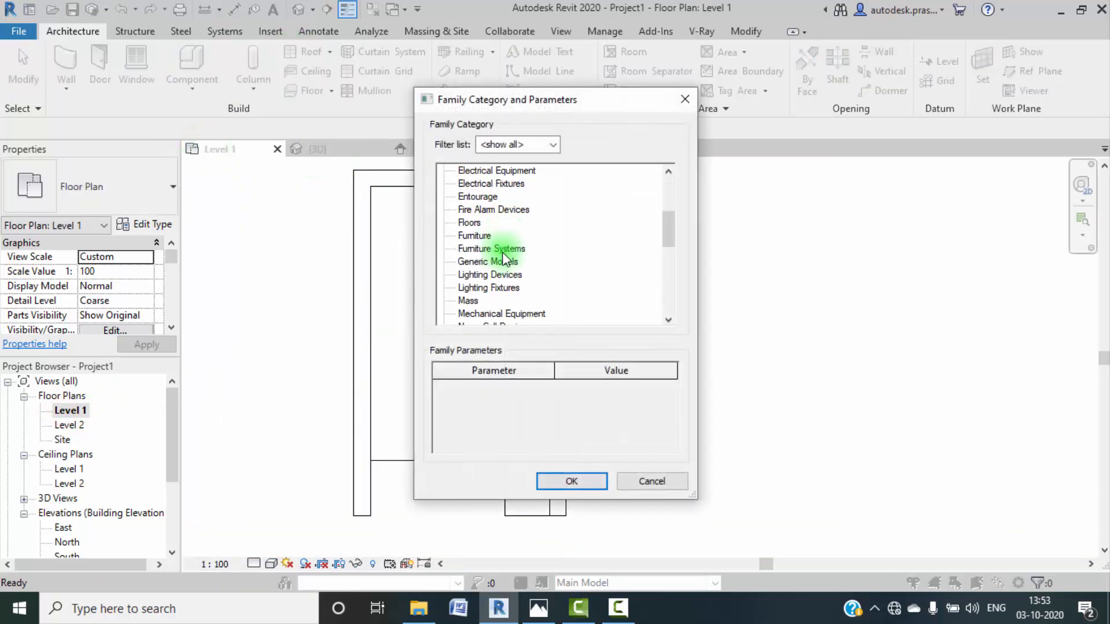
click(547, 482)
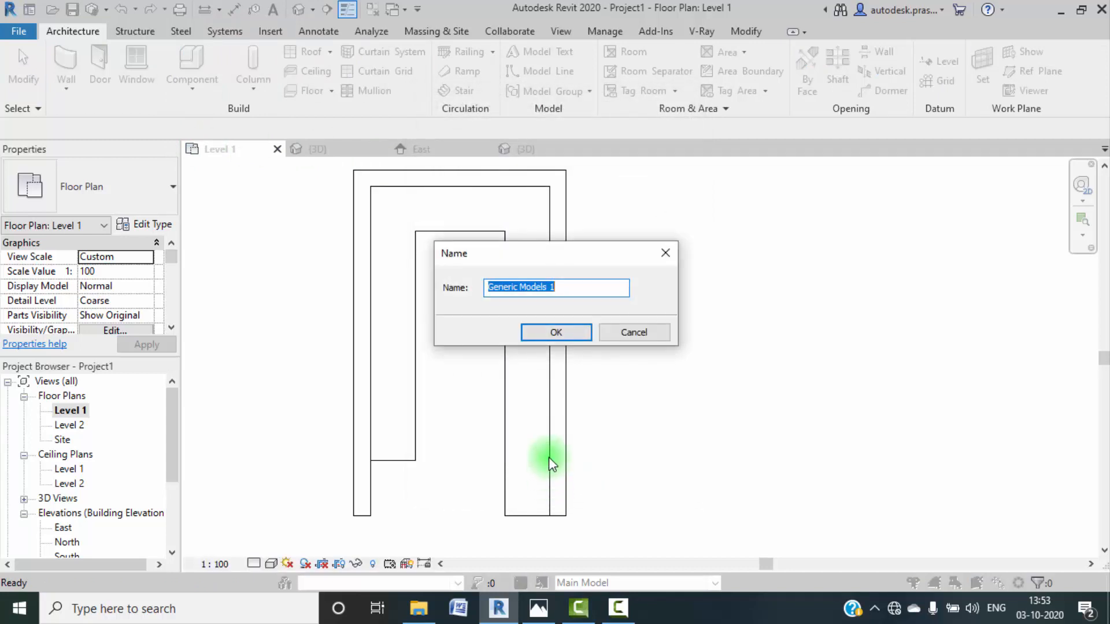
click(556, 333)
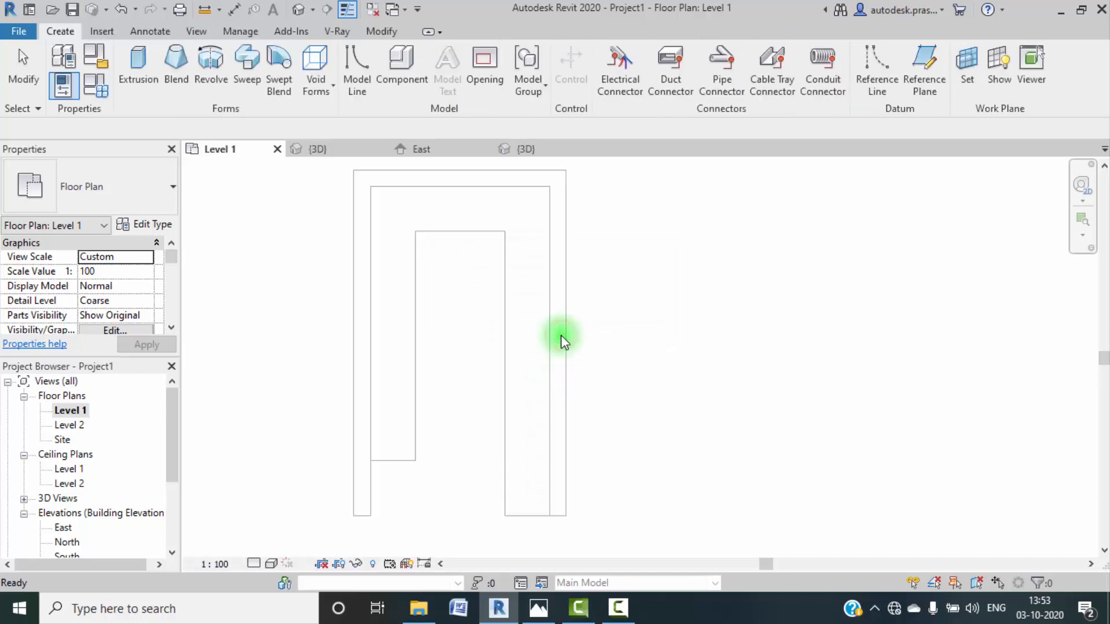
Step: Start an extrusion and pick the walls' inner faces and the U-shaped floor's inner and end edges as its profile
click(139, 81)
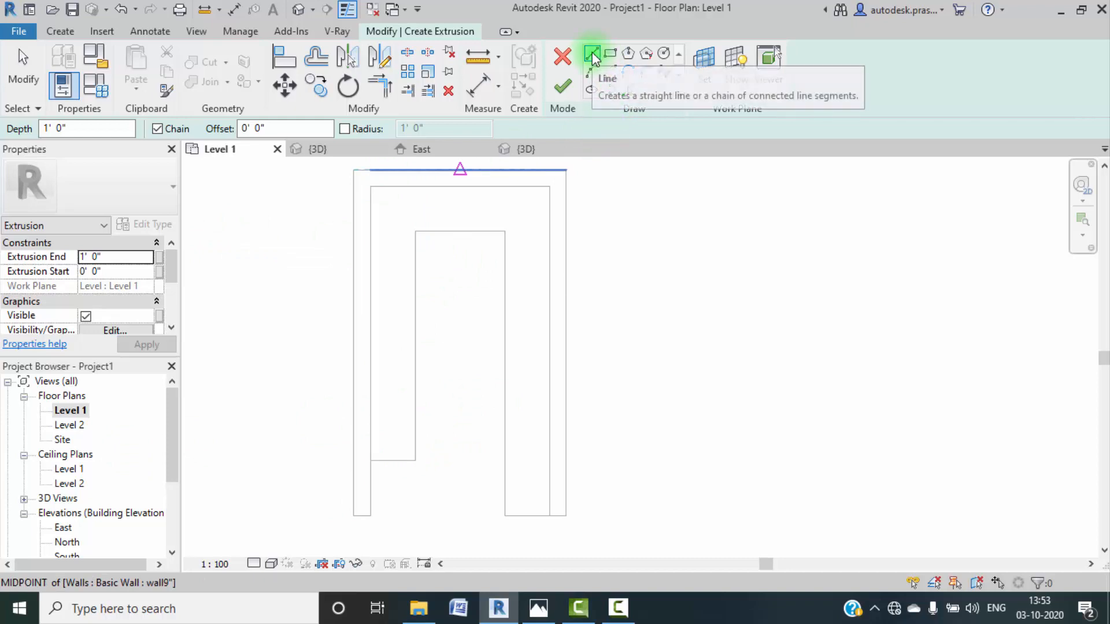
click(624, 94)
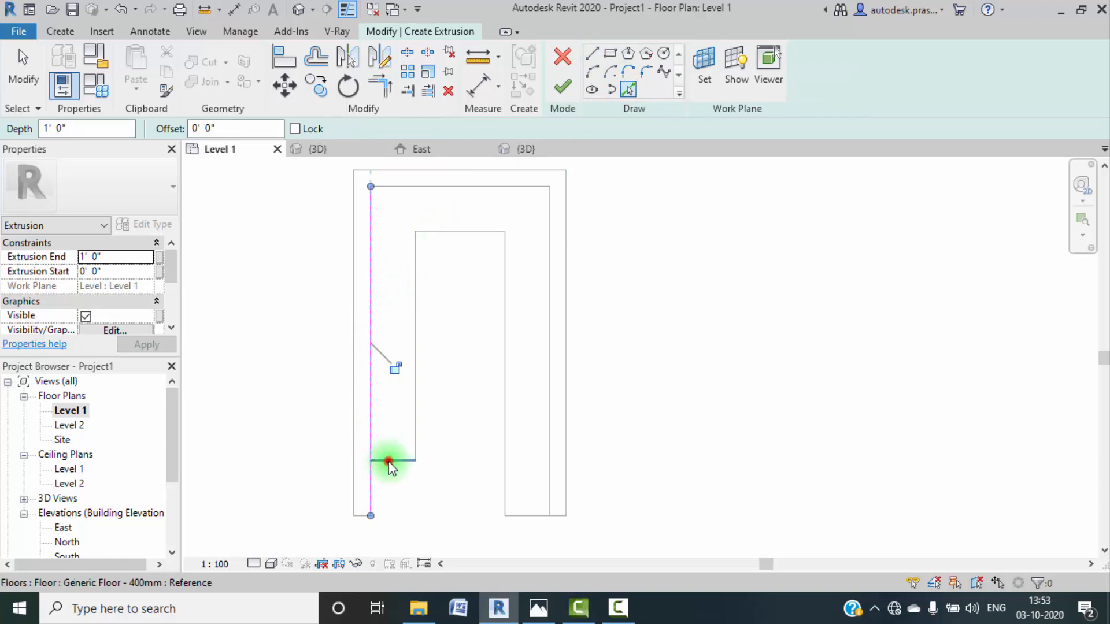
click(417, 418)
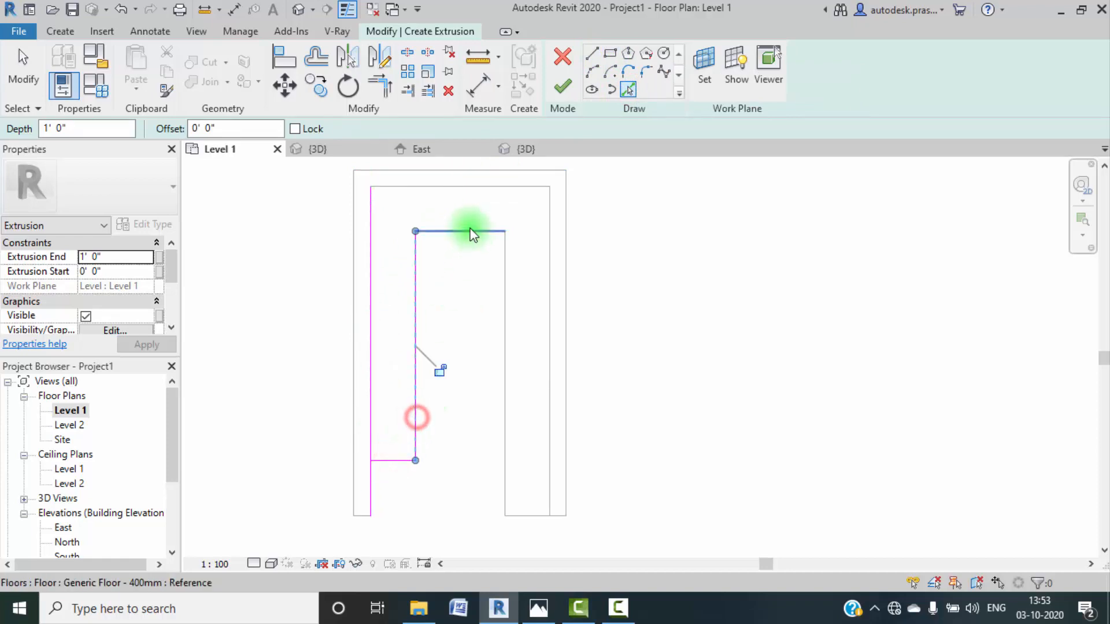
click(508, 350)
click(548, 354)
click(508, 185)
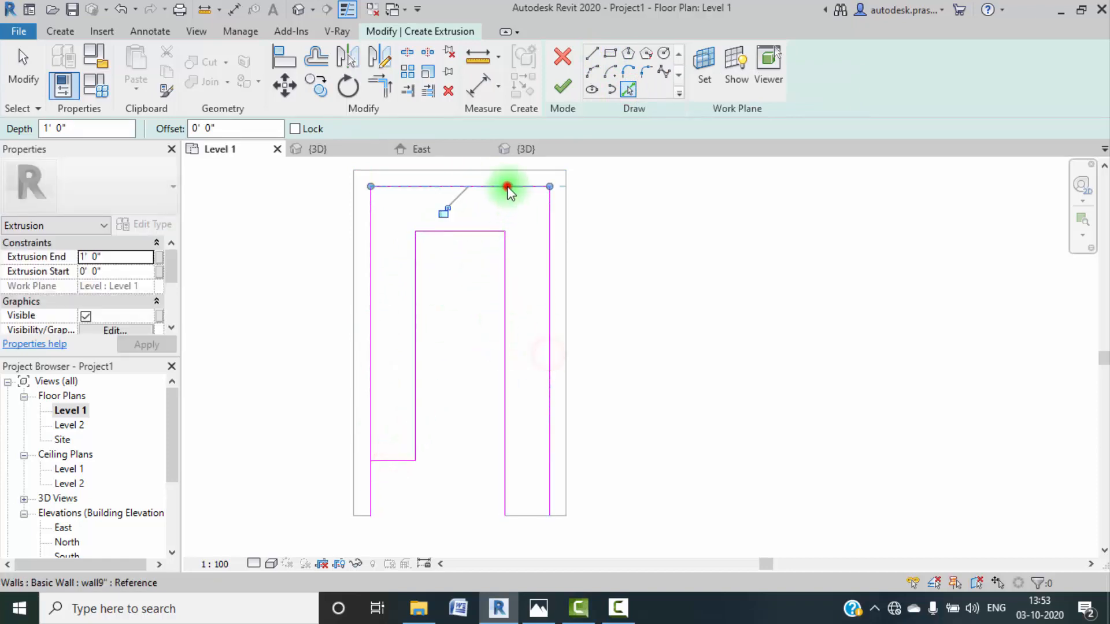
click(532, 515)
Step: Trim the profile's left line to the left leg's end line and finish the extrusion
click(380, 86)
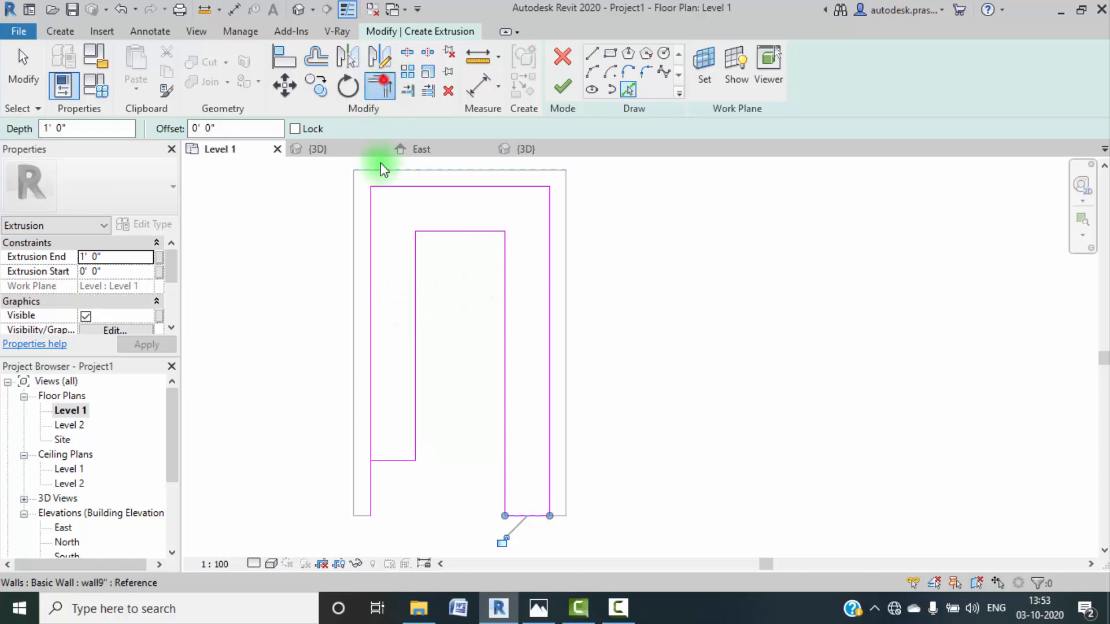
click(381, 459)
click(372, 443)
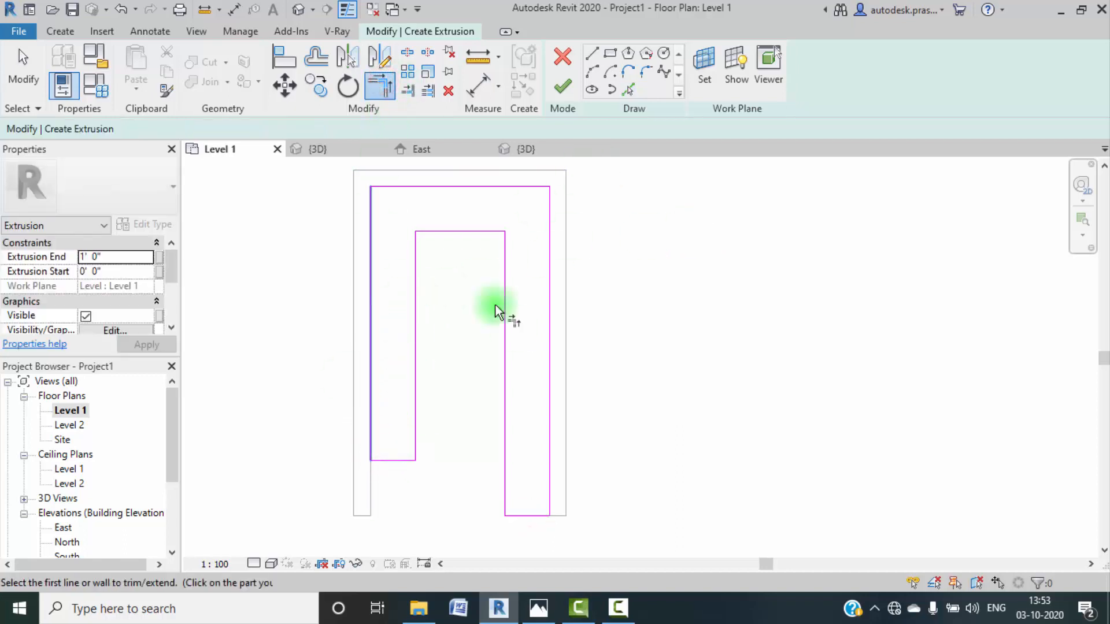
click(564, 88)
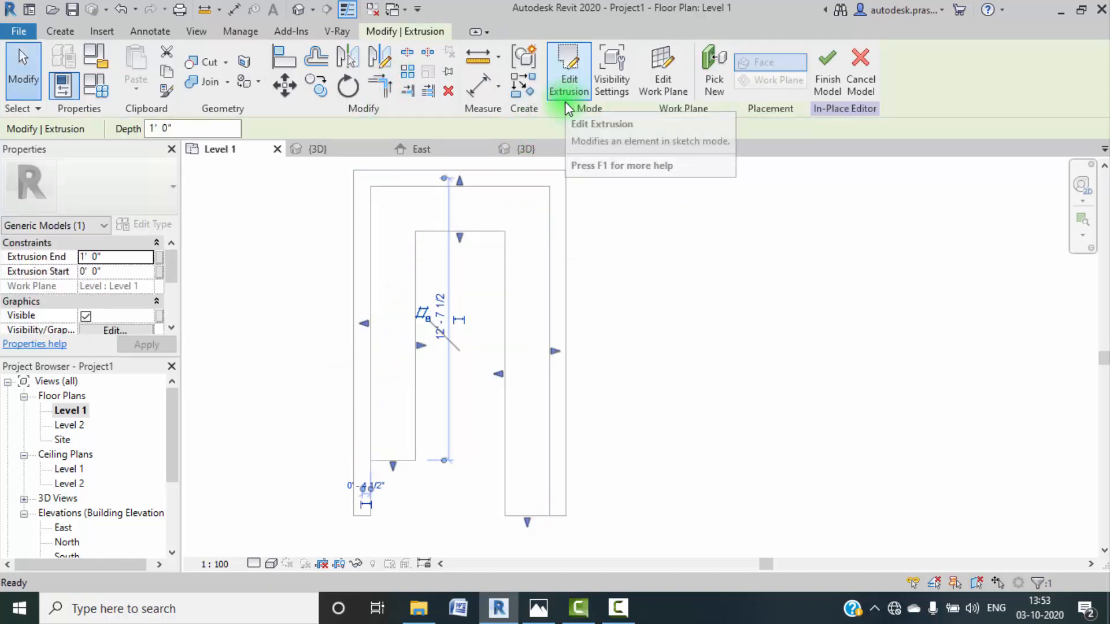
Step: In the 3D view seen from the right, stretch the extrusion's top face up to the upper floor's underside at 2' 3"
click(336, 151)
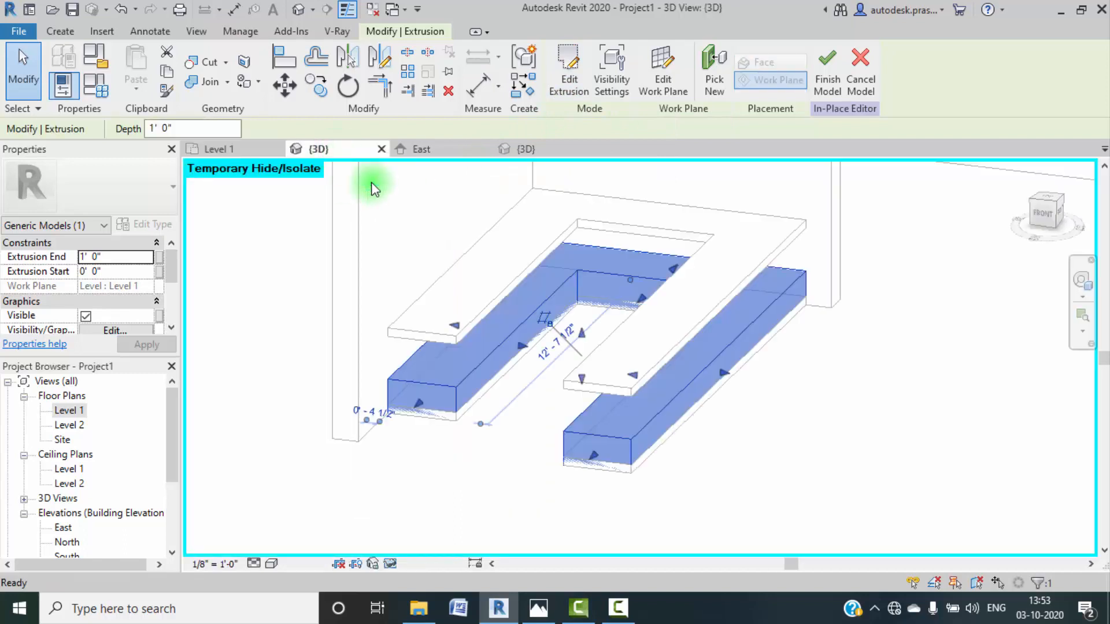
click(496, 479)
click(478, 367)
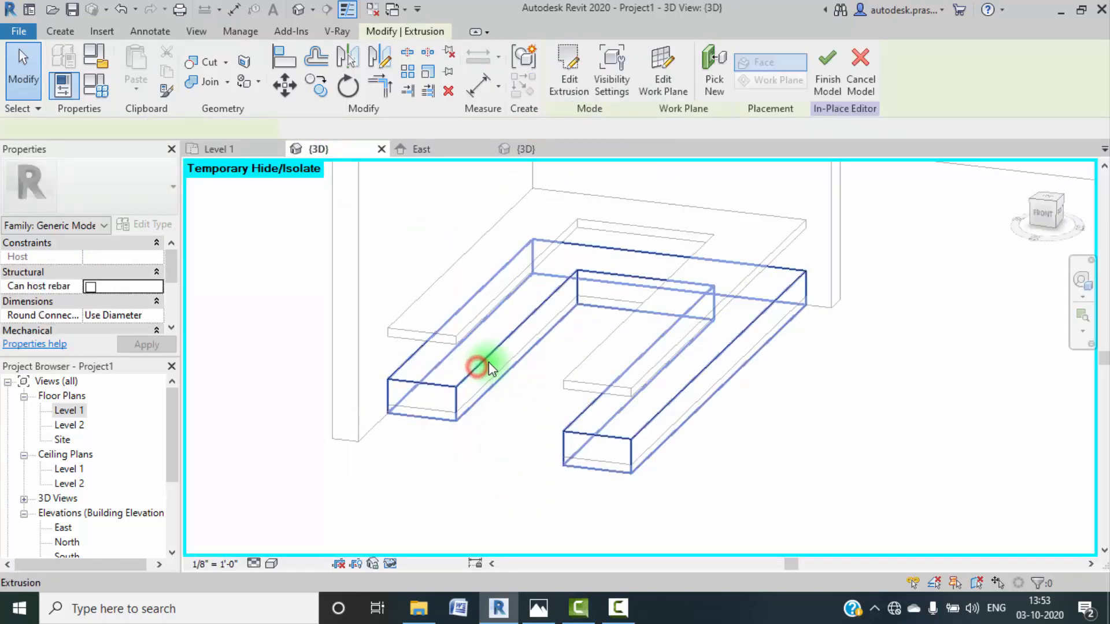
click(1069, 220)
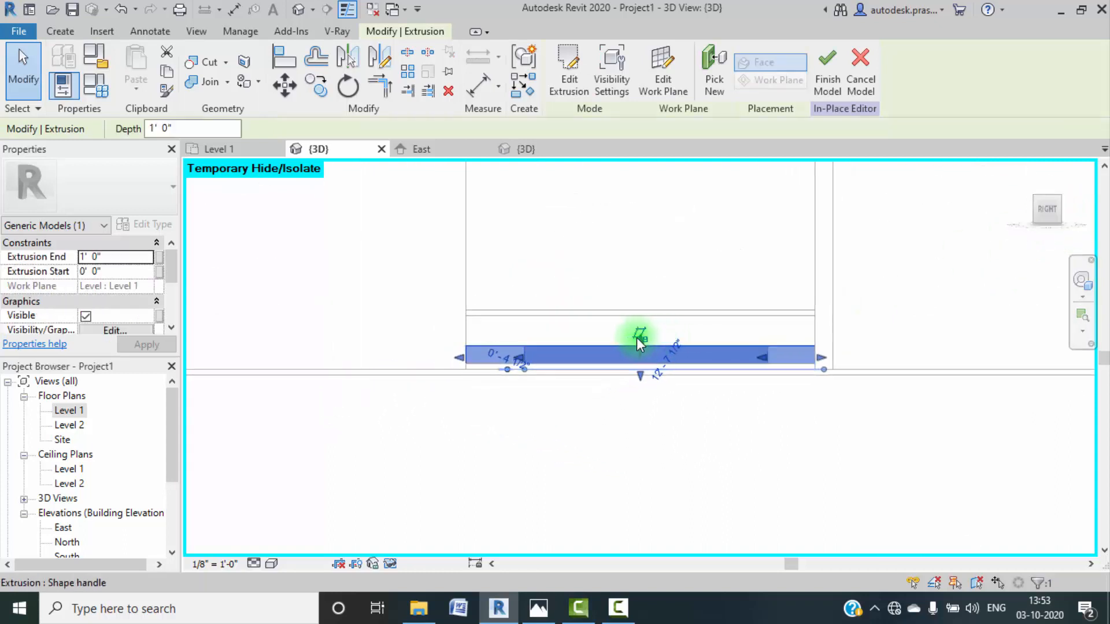
scroll(639, 341, up, 4)
drag(644, 359, 666, 246)
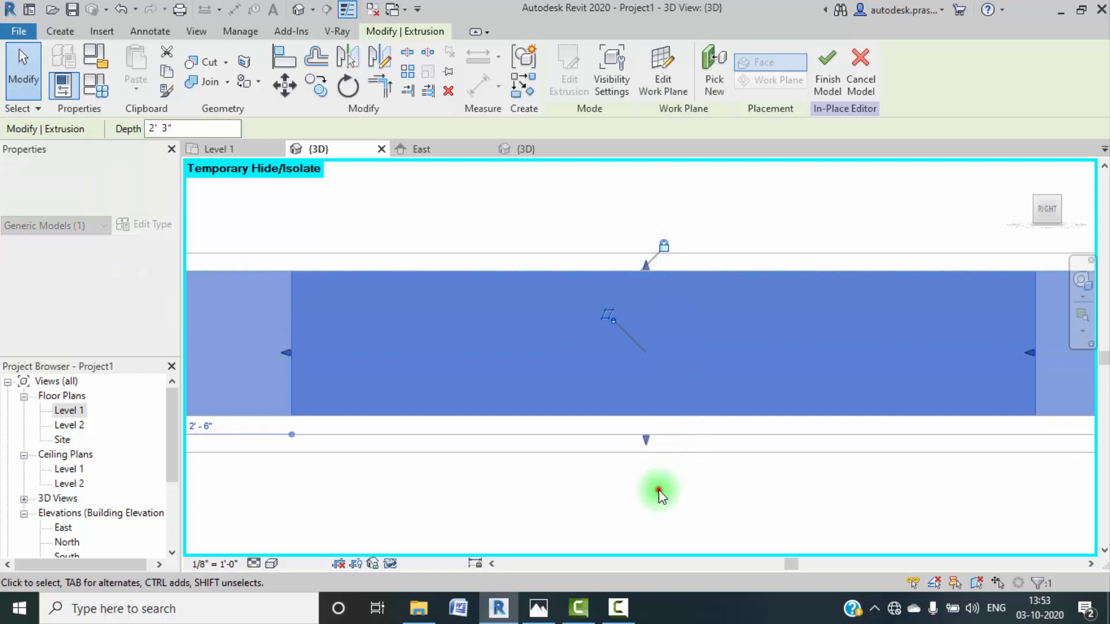
Step: Raise the extrusion's bottom face to the lower floor's top surface at 0' 3" and inspect the cabinet body's end in 3D
click(659, 489)
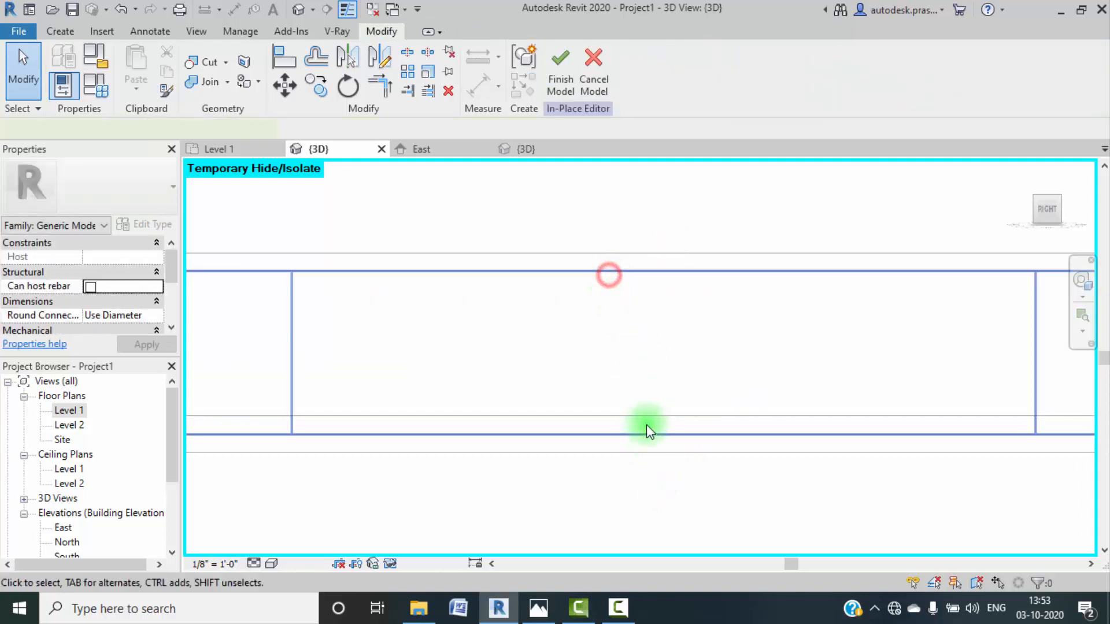
click(646, 426)
drag(644, 439, 648, 424)
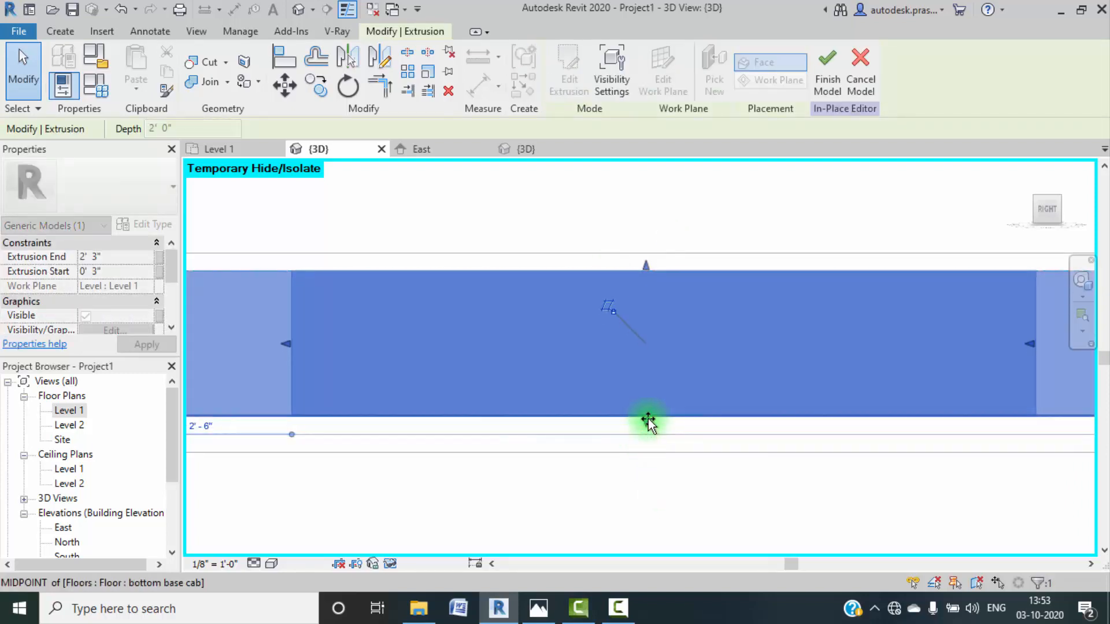
scroll(656, 437, down, 3)
click(642, 480)
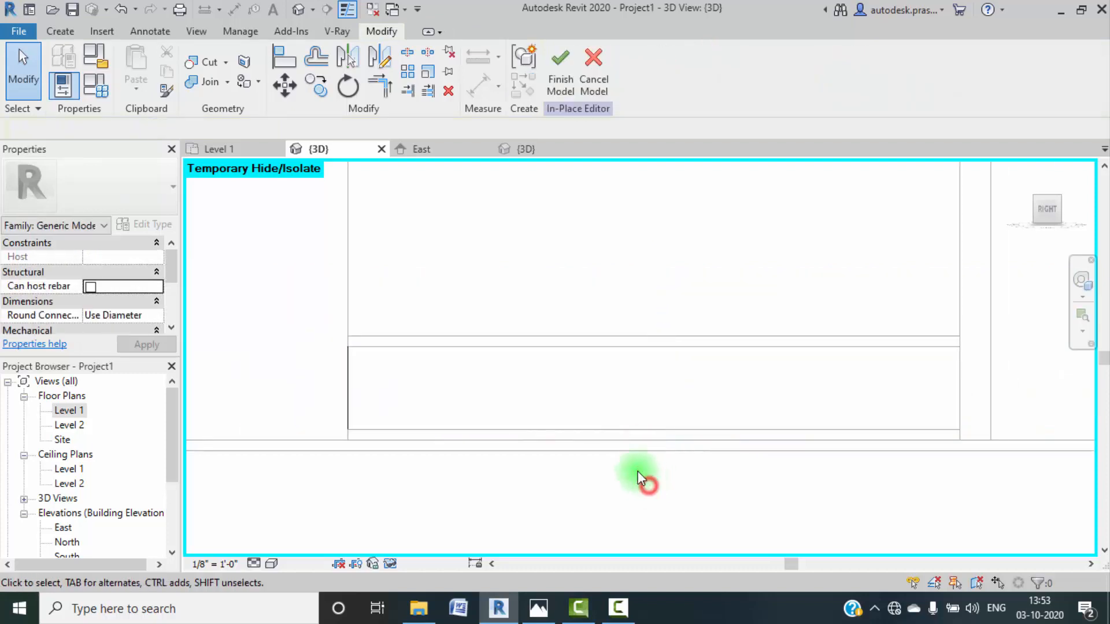
shift+middle_drag(640, 475, 573, 463)
scroll(495, 409, up, 6)
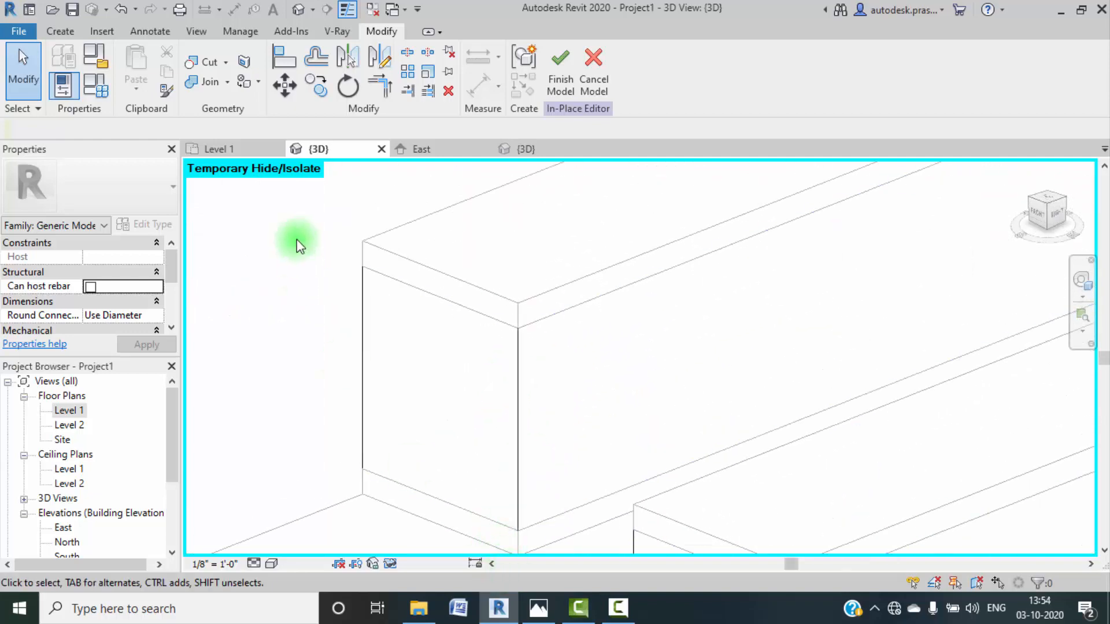
Step: Examine the finished kitchen base cabinets in the m2k interior project's 3D view
click(530, 151)
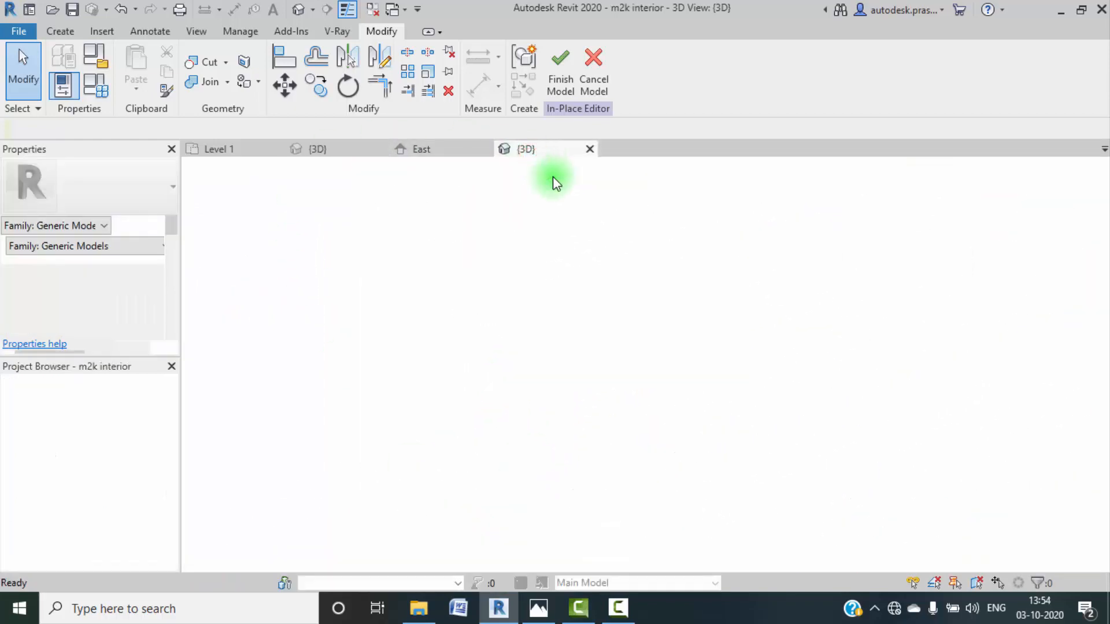
scroll(512, 257, up, 5)
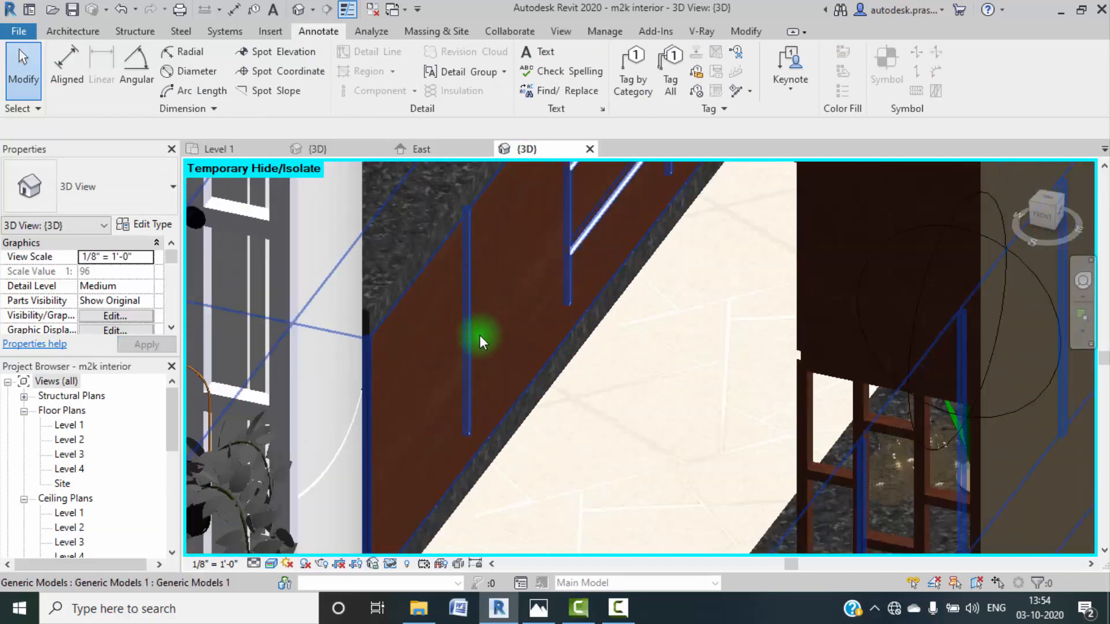
scroll(626, 210, down, 6)
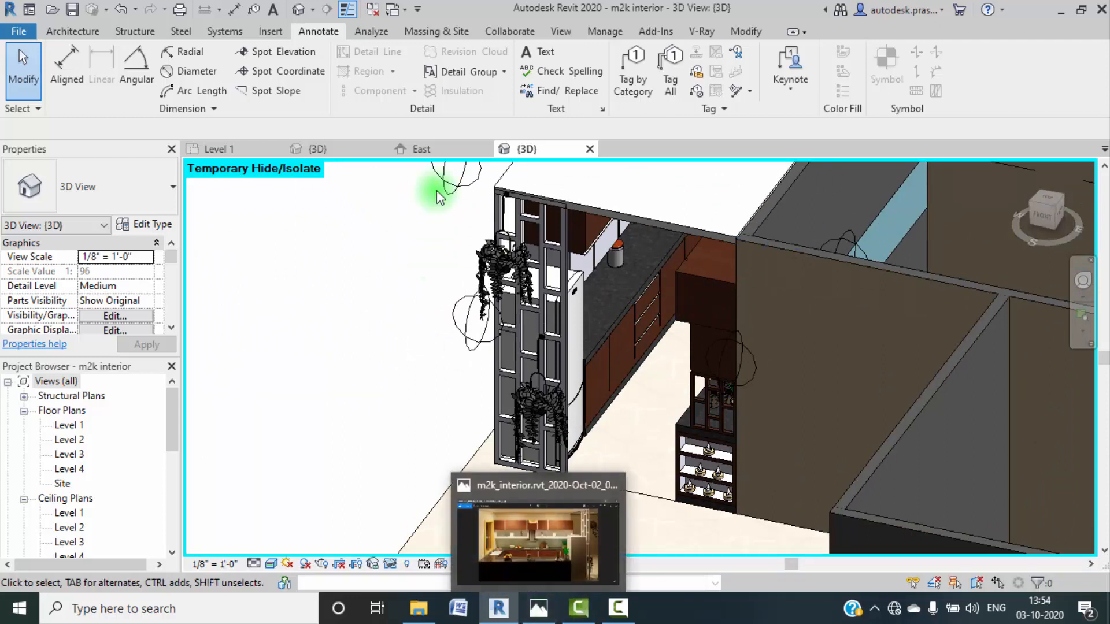
Step: Return to Project1's Level 1 floor plan and start a void extrusion in the in-place model at the U-shaped cabinet
click(231, 151)
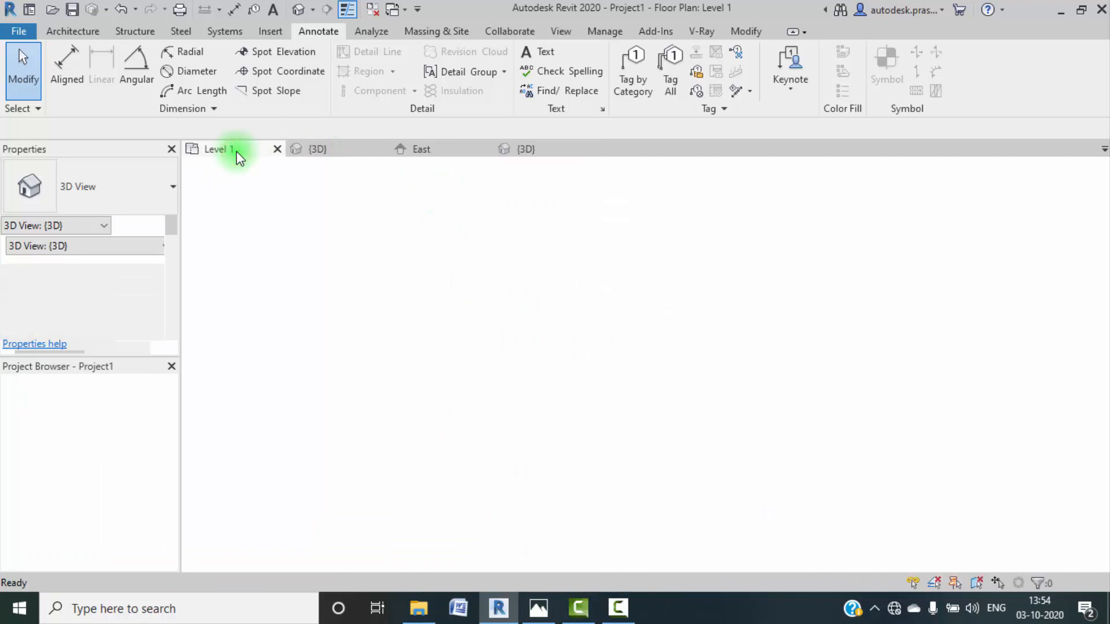
scroll(404, 322, up, 4)
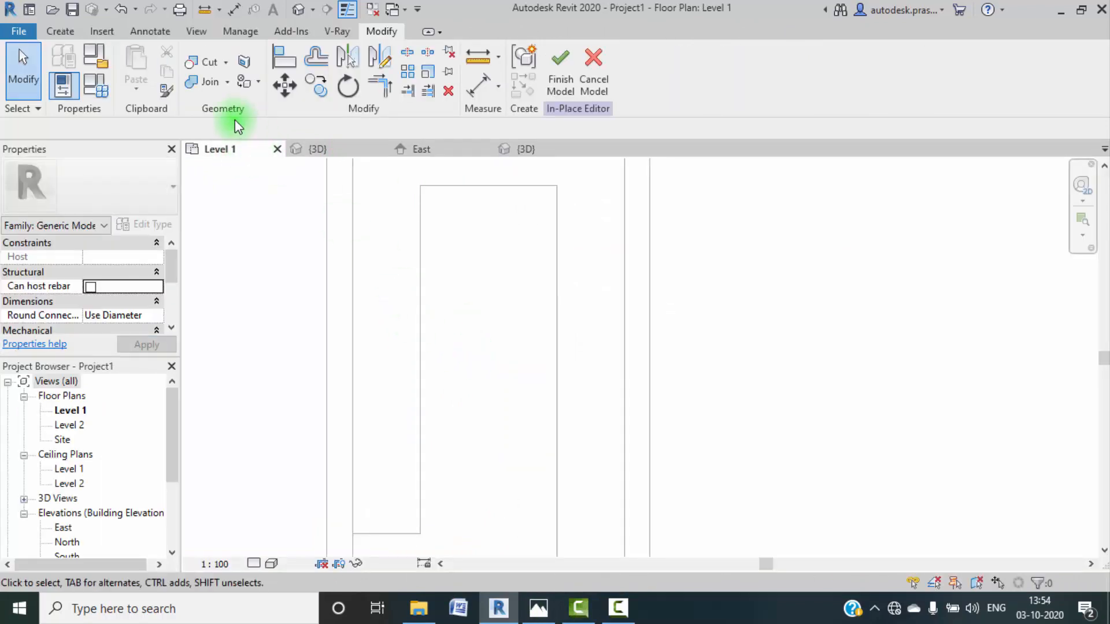
click(67, 31)
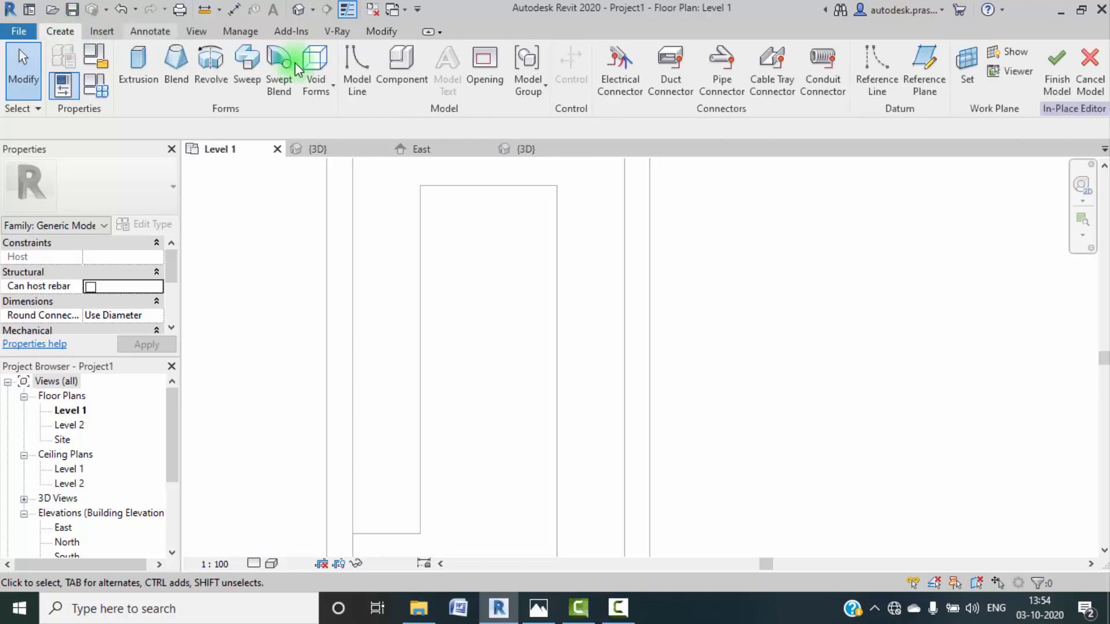
click(316, 92)
click(347, 117)
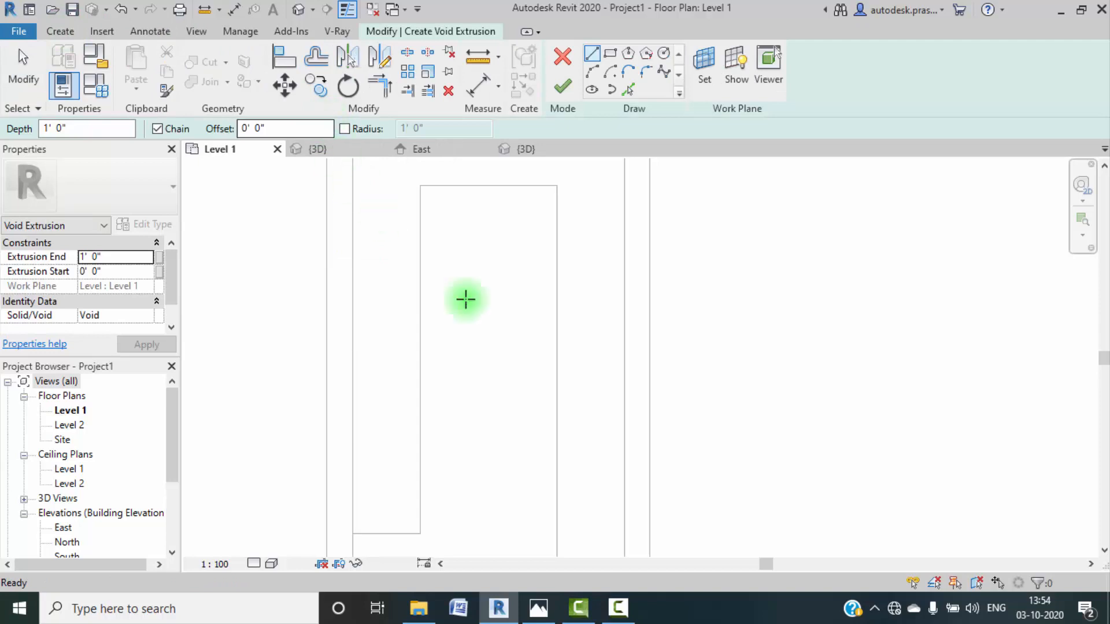
scroll(485, 347, down, 2)
middle_drag(496, 366, 473, 394)
scroll(410, 478, up, 4)
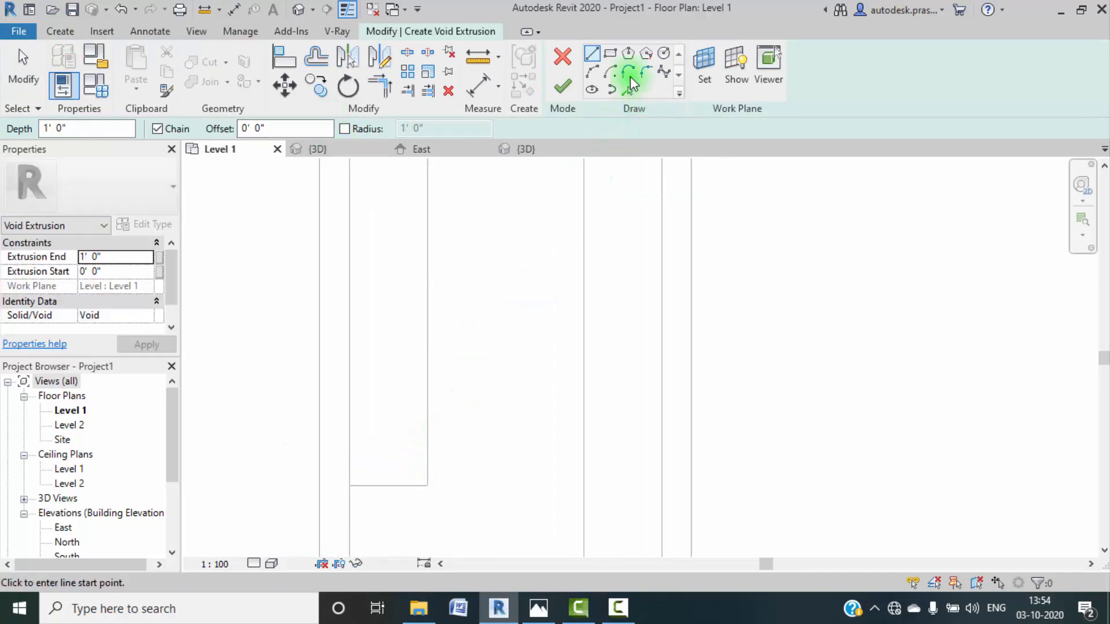
scroll(362, 339, down, 5)
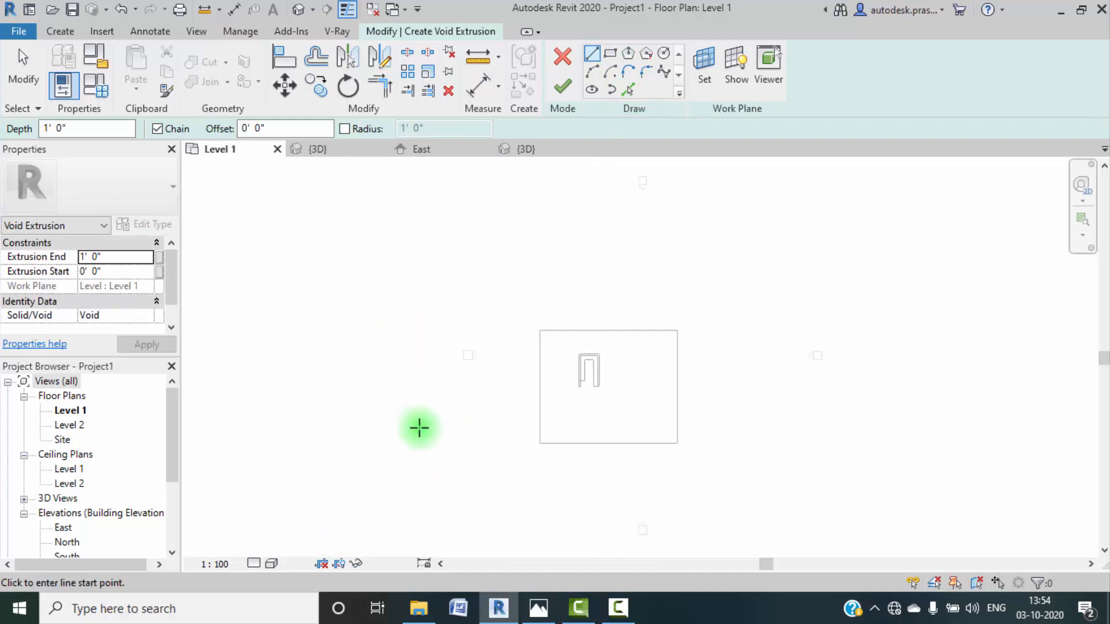
scroll(581, 370, up, 5)
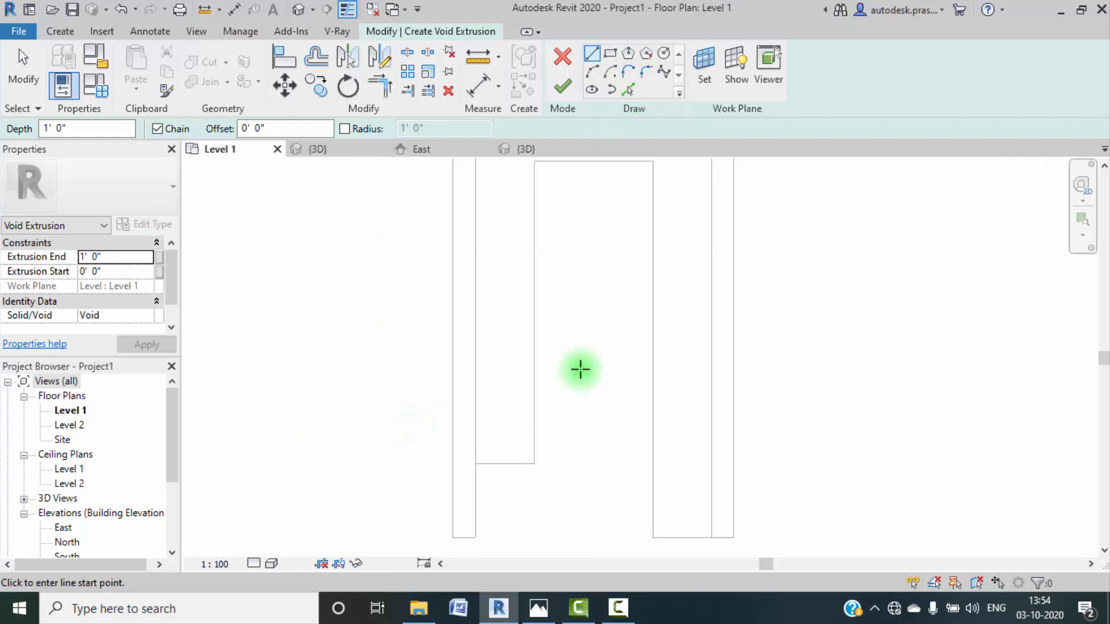
middle_drag(580, 370, 544, 476)
scroll(540, 278, up, 3)
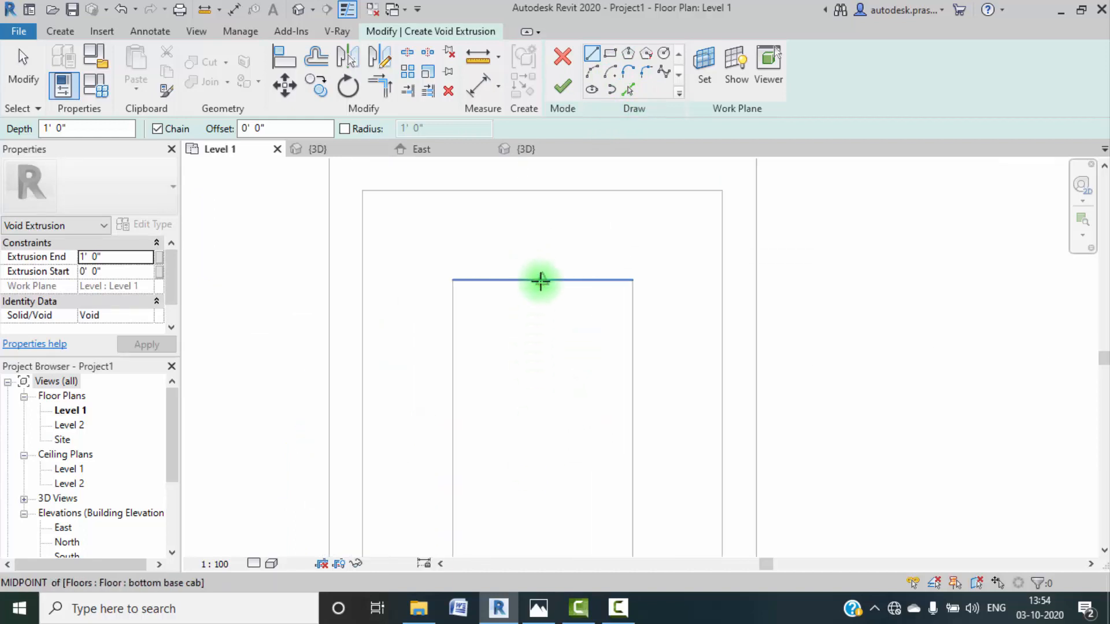
scroll(526, 313, down, 4)
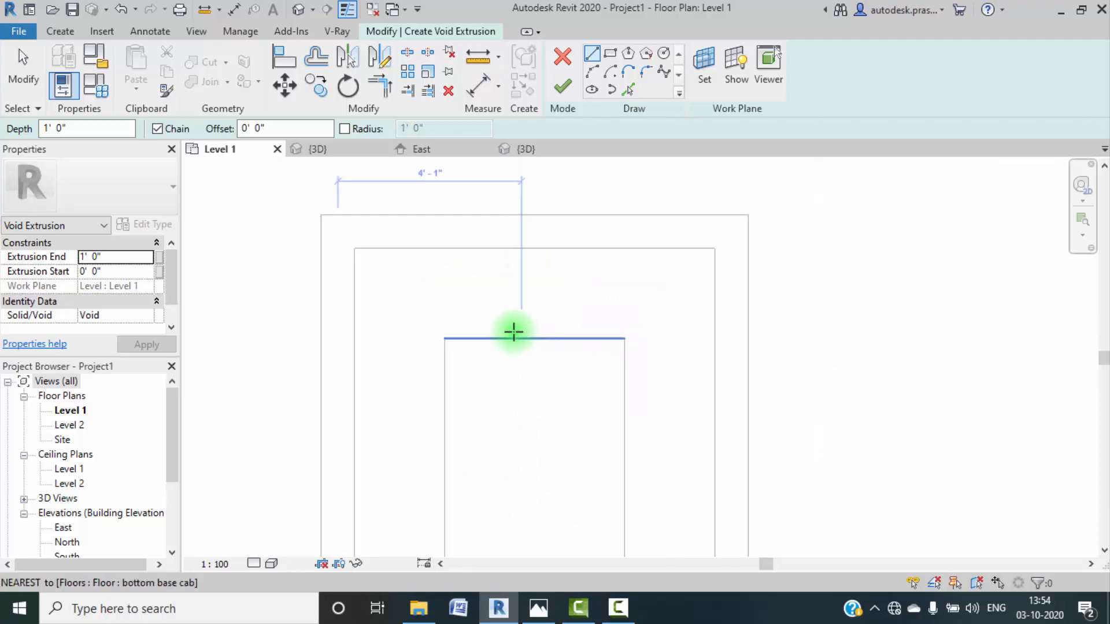
click(495, 237)
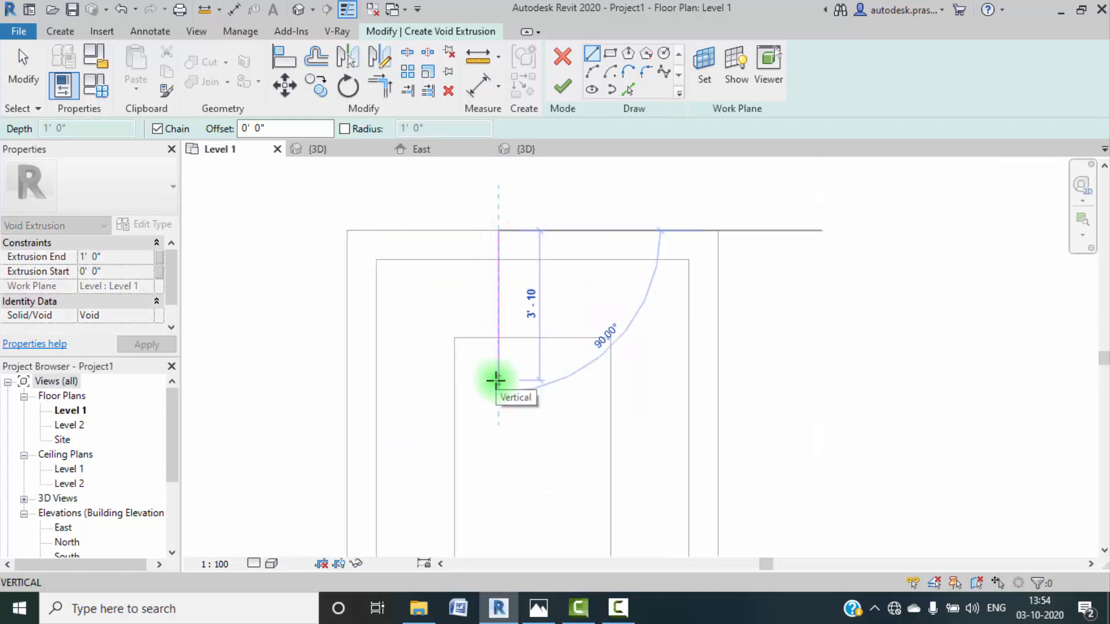
key(Escape)
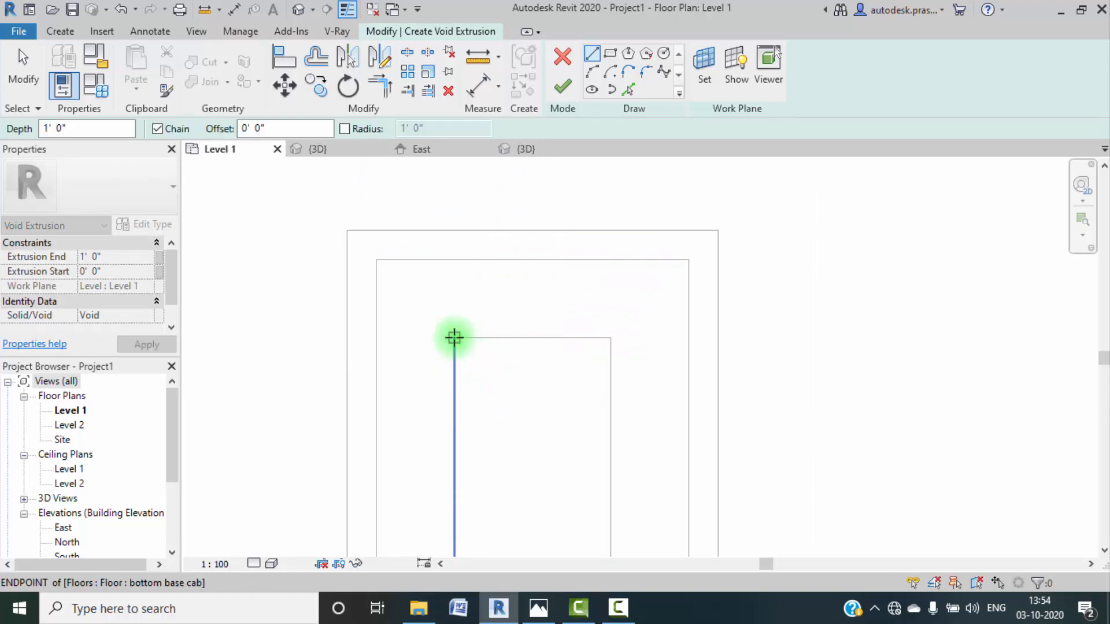
click(454, 337)
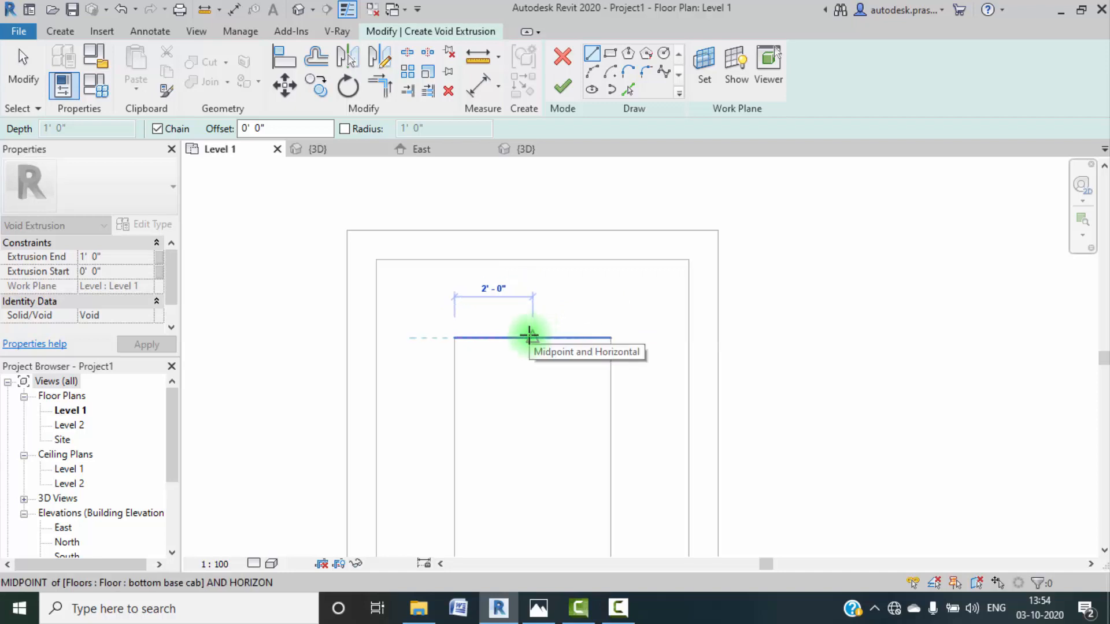
key(Escape)
Step: Draw a vertical 2' 0" sketch line across the middle of the U's back run, ending at the inner edge's midpoint
click(532, 259)
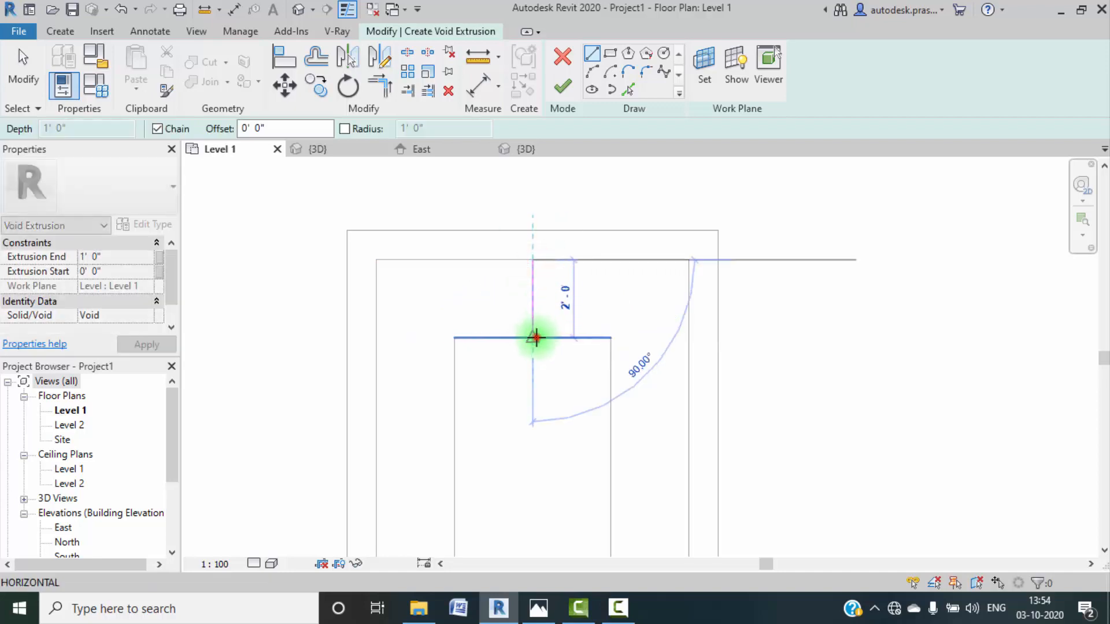
click(536, 338)
key(Escape)
scroll(512, 411, down, 2)
middle_drag(513, 404, 555, 310)
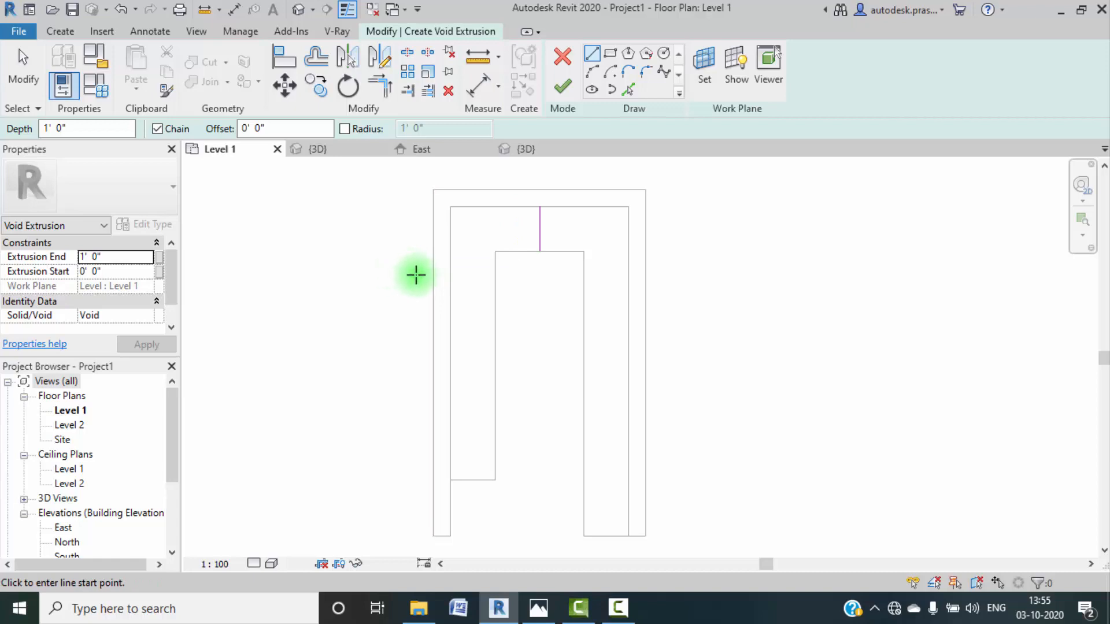
Step: Draw three separate horizontal sketch lines across the left leg, each extending past both sides of the leg
click(537, 275)
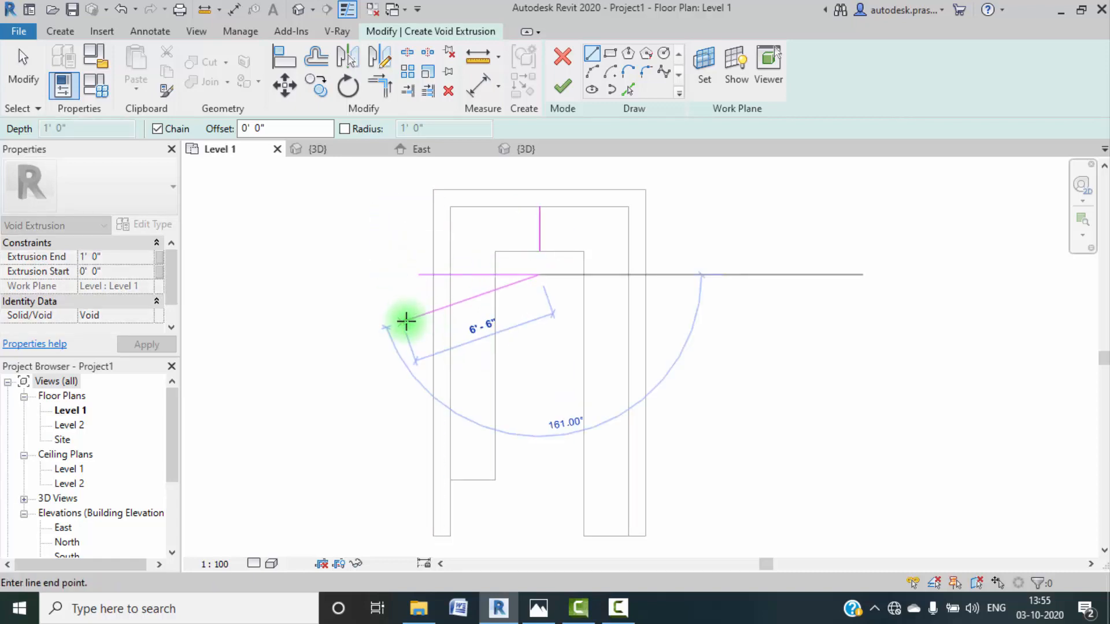
key(Escape)
click(404, 335)
click(525, 334)
key(Escape)
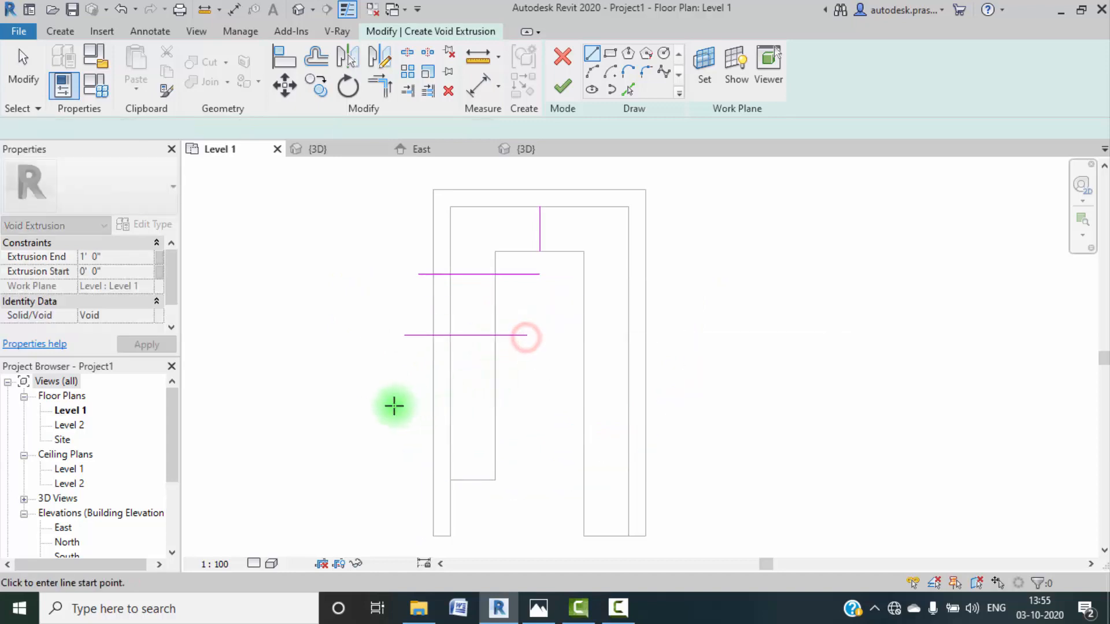
click(404, 403)
click(539, 402)
key(Escape)
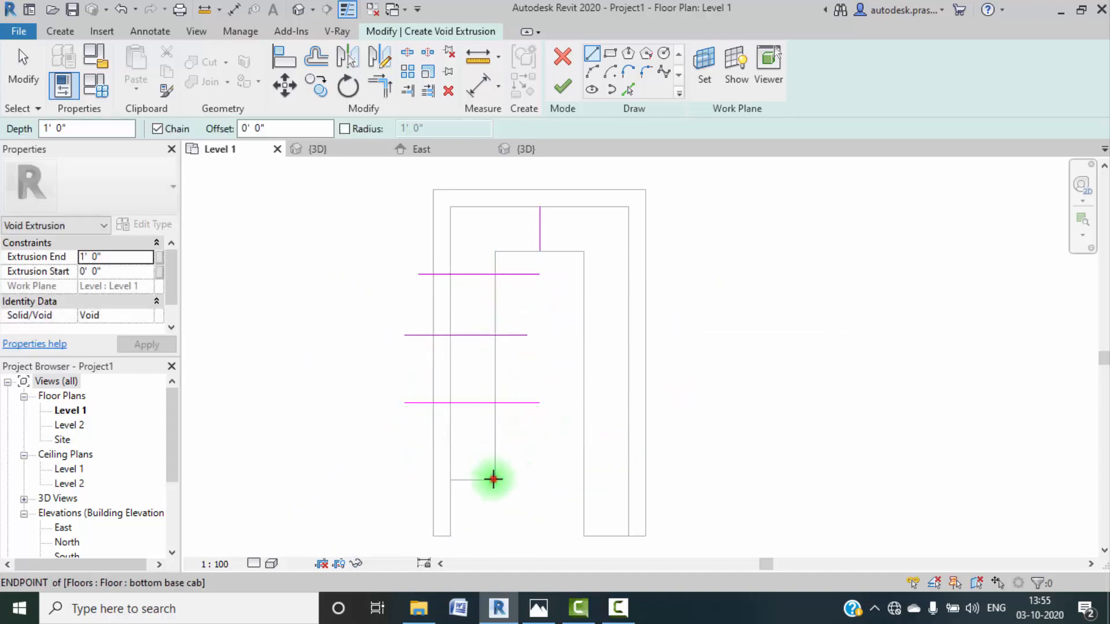
Step: Draw a horizontal sketch line along the left leg's end edge, from the wall side to beyond the inner edge
click(493, 478)
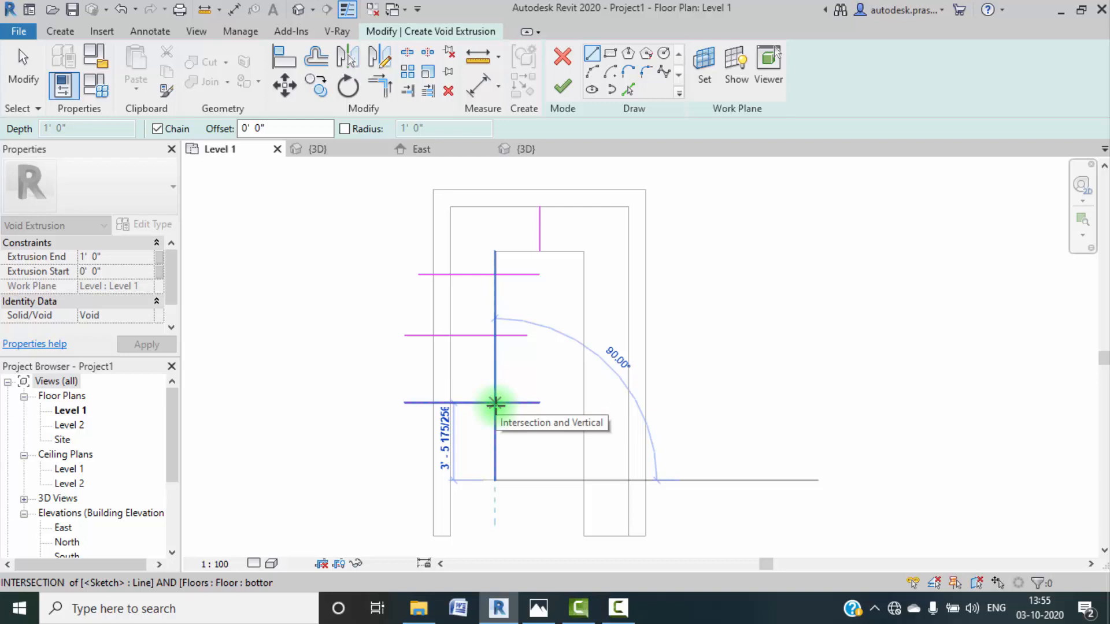
key(Escape)
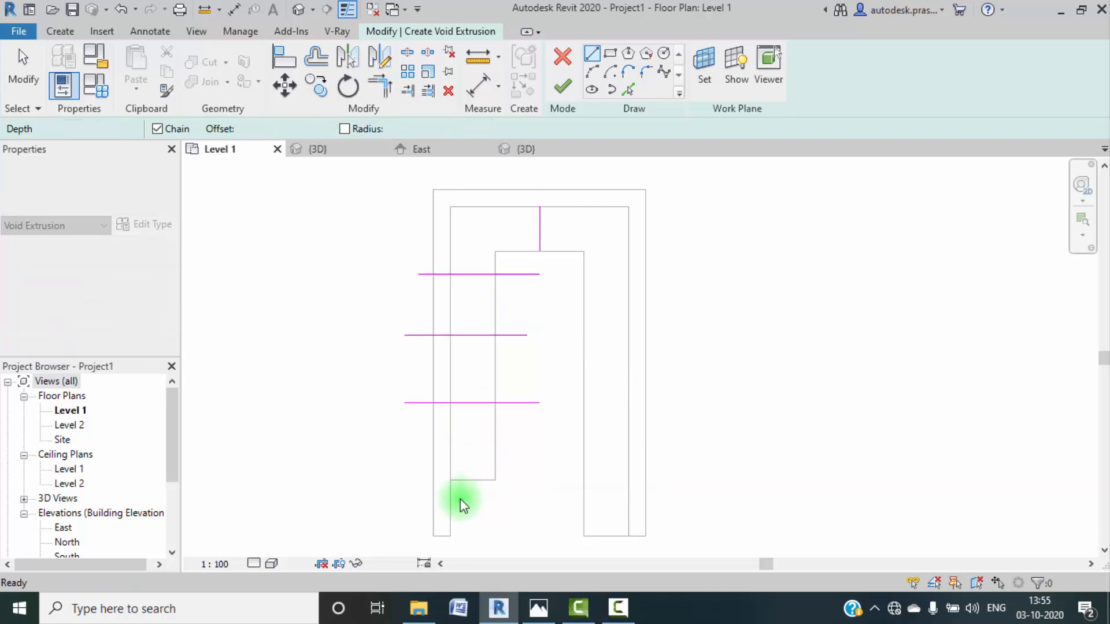
click(449, 479)
click(526, 480)
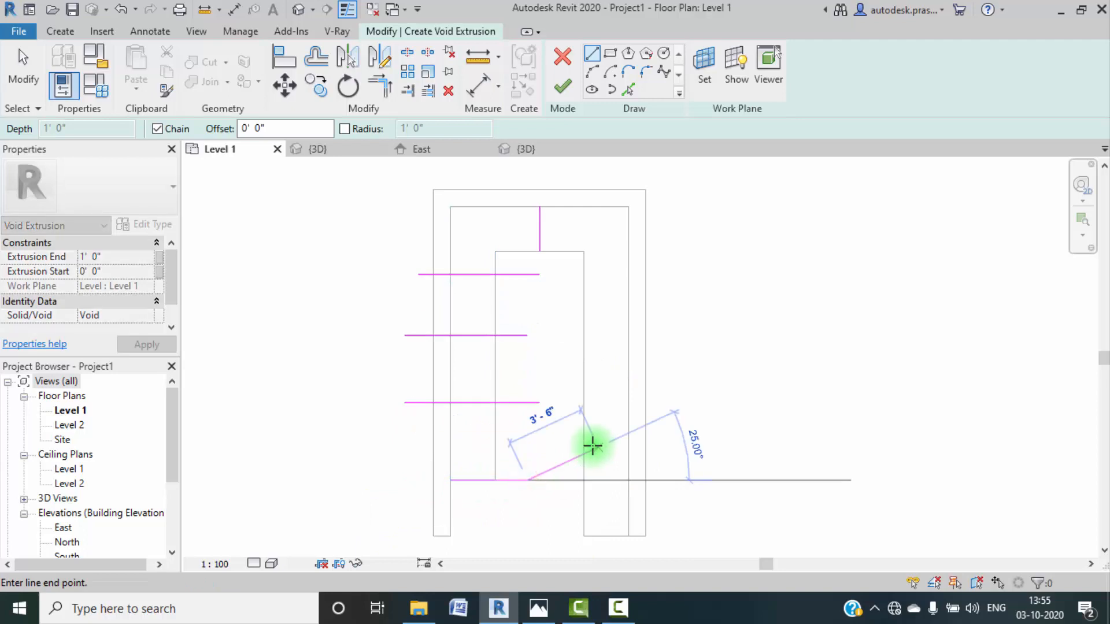
key(Escape)
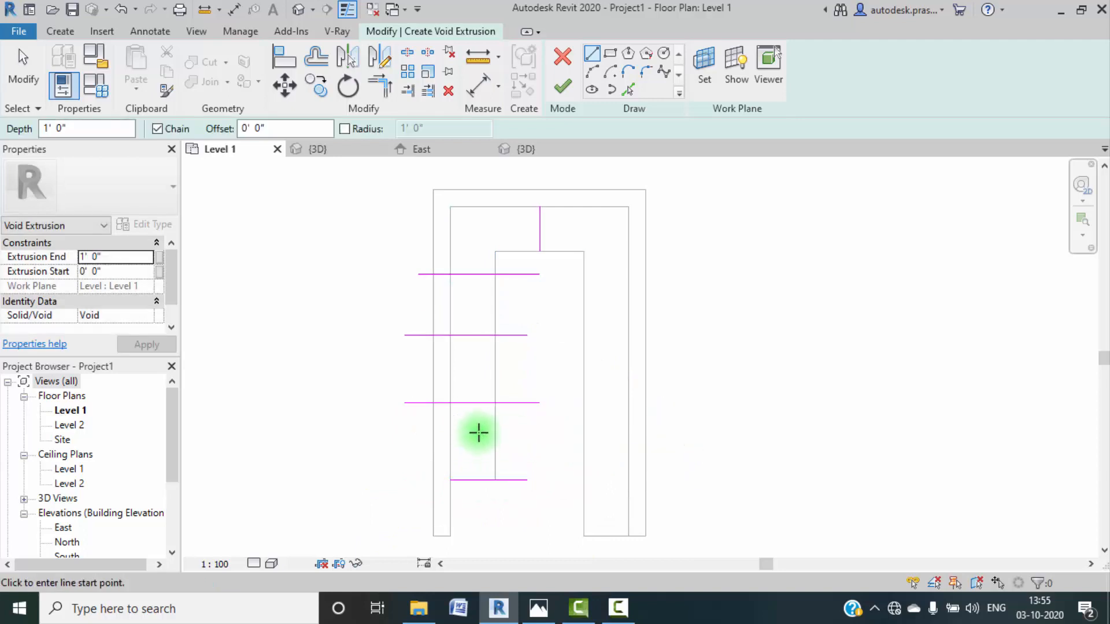
Step: Draw a horizontal sketch line from the left leg's inner corner outward past the wall, and end line drawing
middle_drag(525, 325, 523, 349)
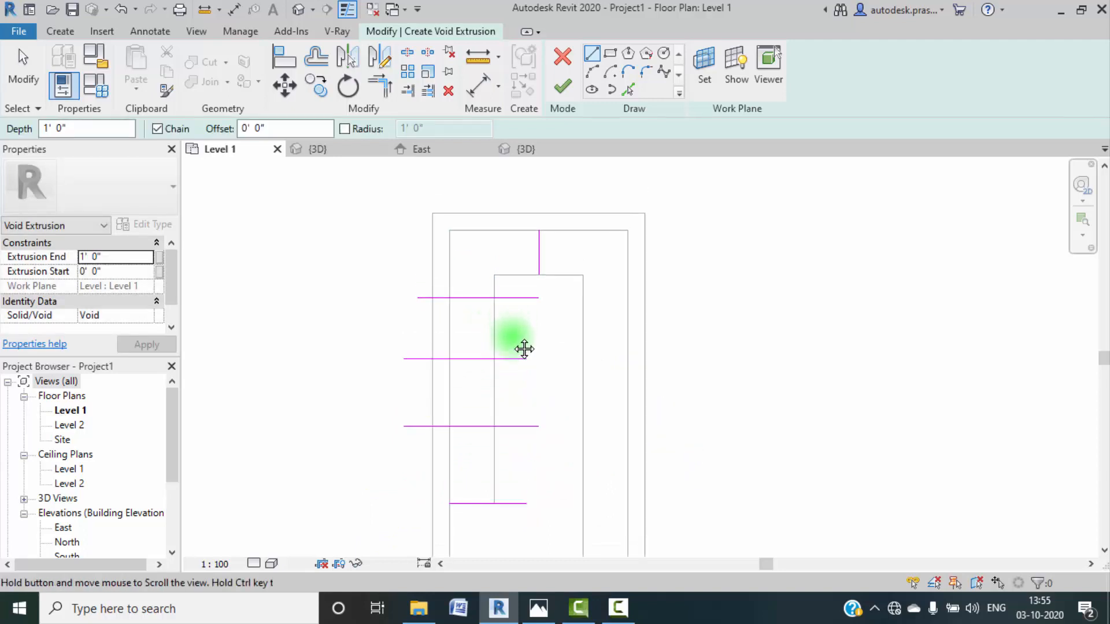
scroll(503, 292, up, 1)
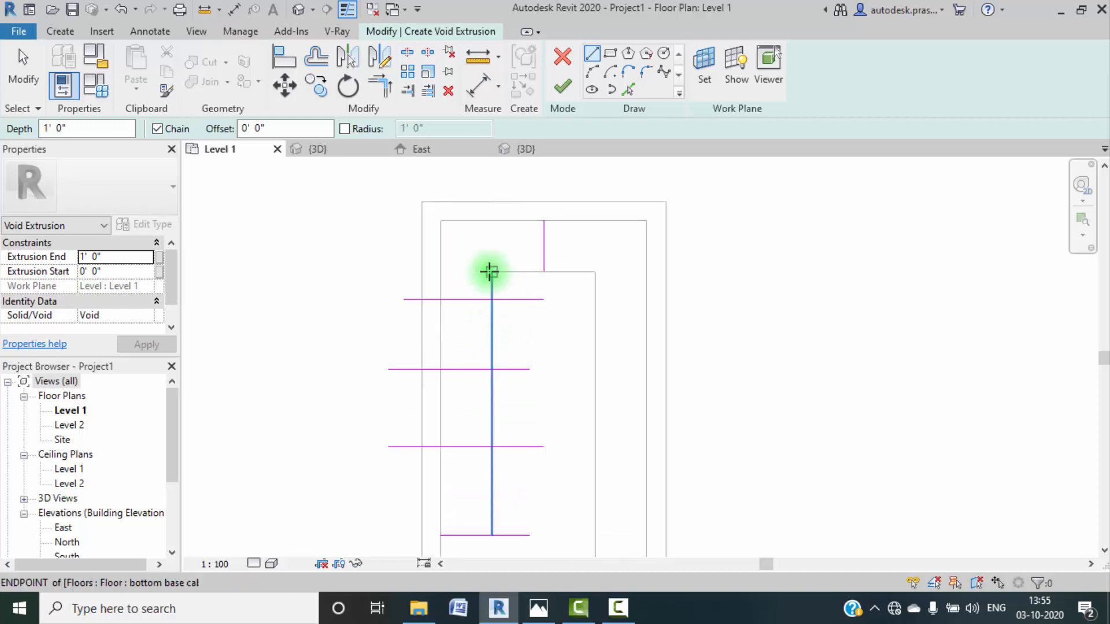
click(407, 271)
key(Escape)
key(Escape)
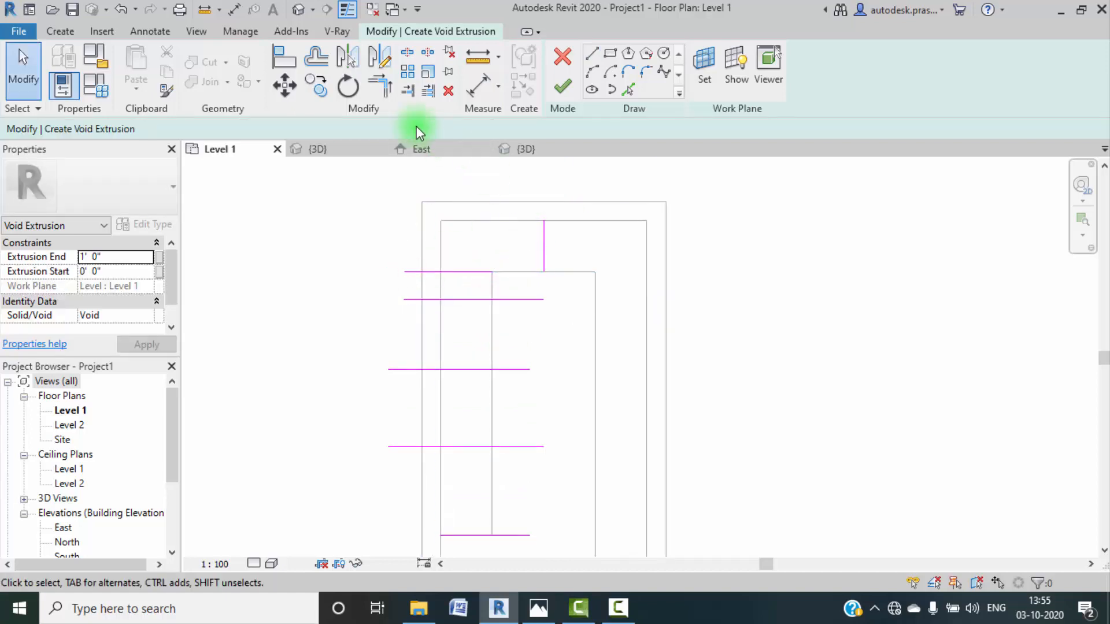
Step: Try to place an aligned dimension across the three uppermost horizontal lines of the left leg
click(143, 35)
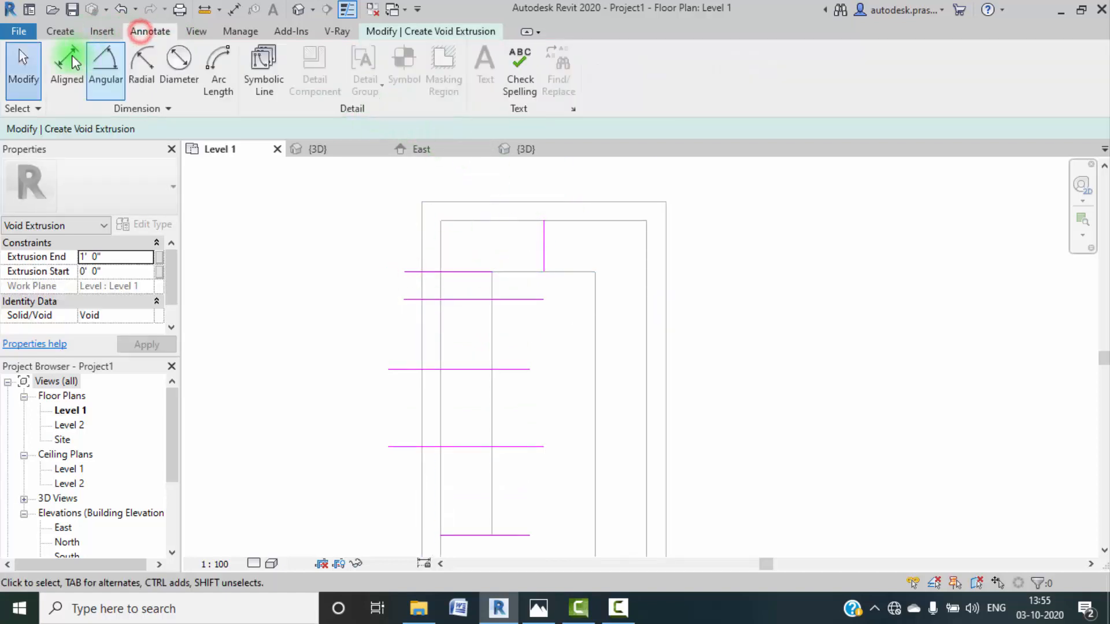
click(69, 57)
click(419, 272)
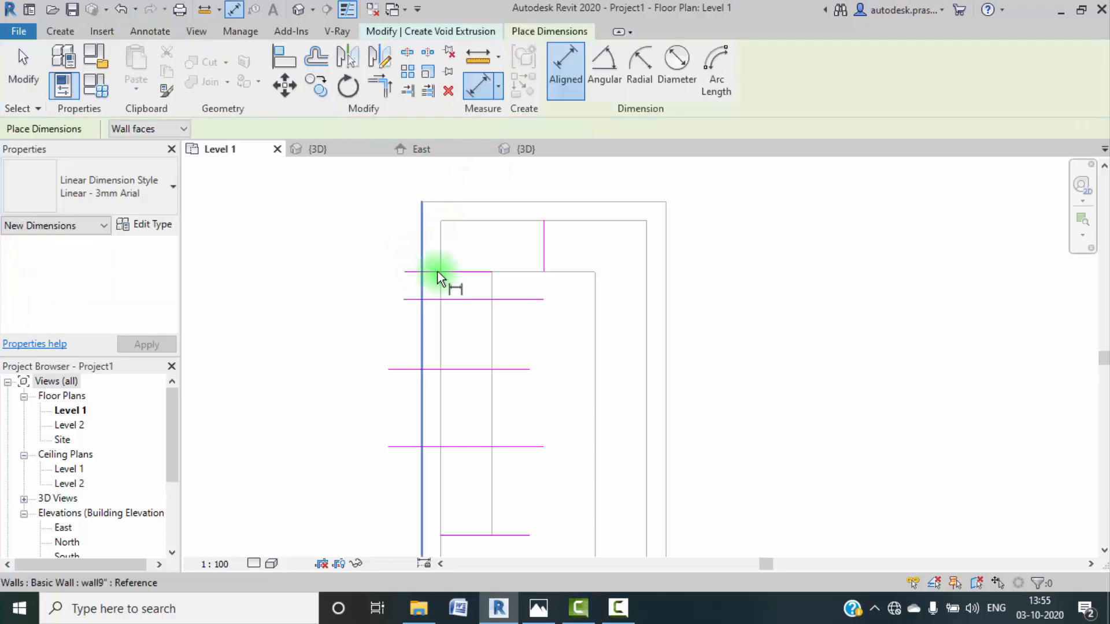
click(456, 271)
click(456, 300)
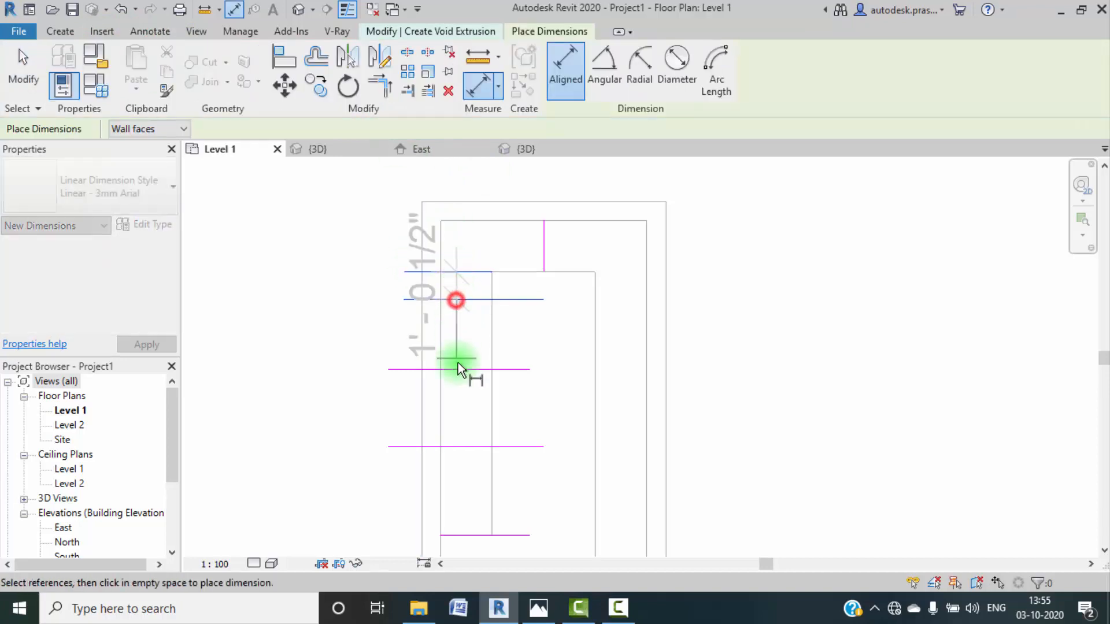
click(459, 370)
click(474, 454)
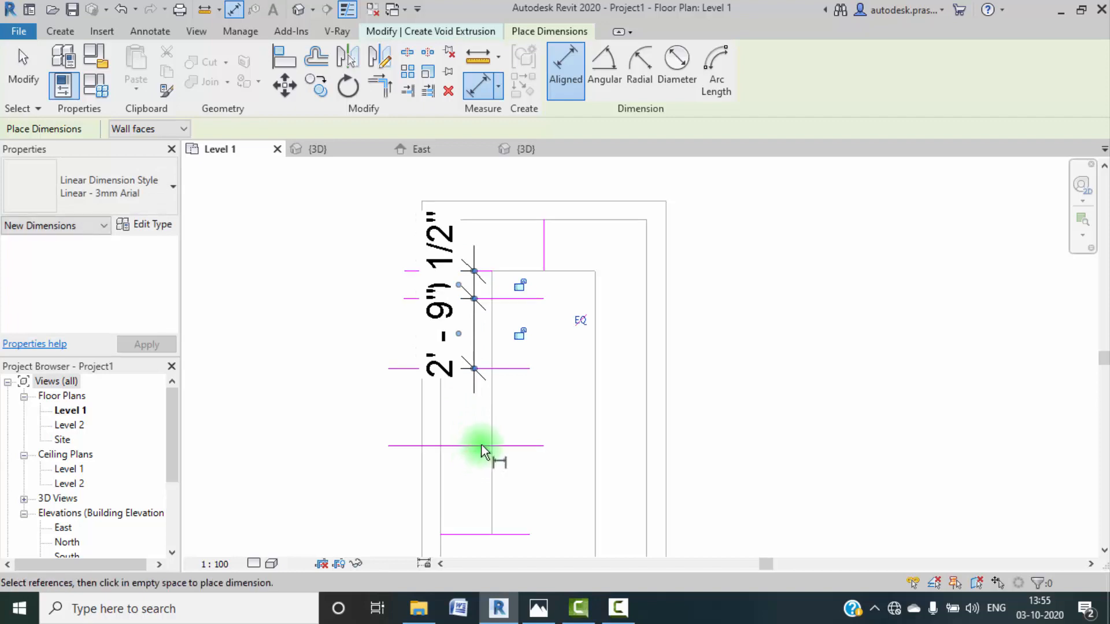
key(Escape)
key(Escape)
Step: Place an aligned dimension chain through all five horizontal lines beside the left leg and set their spacing to EQ
key(d)
key(i)
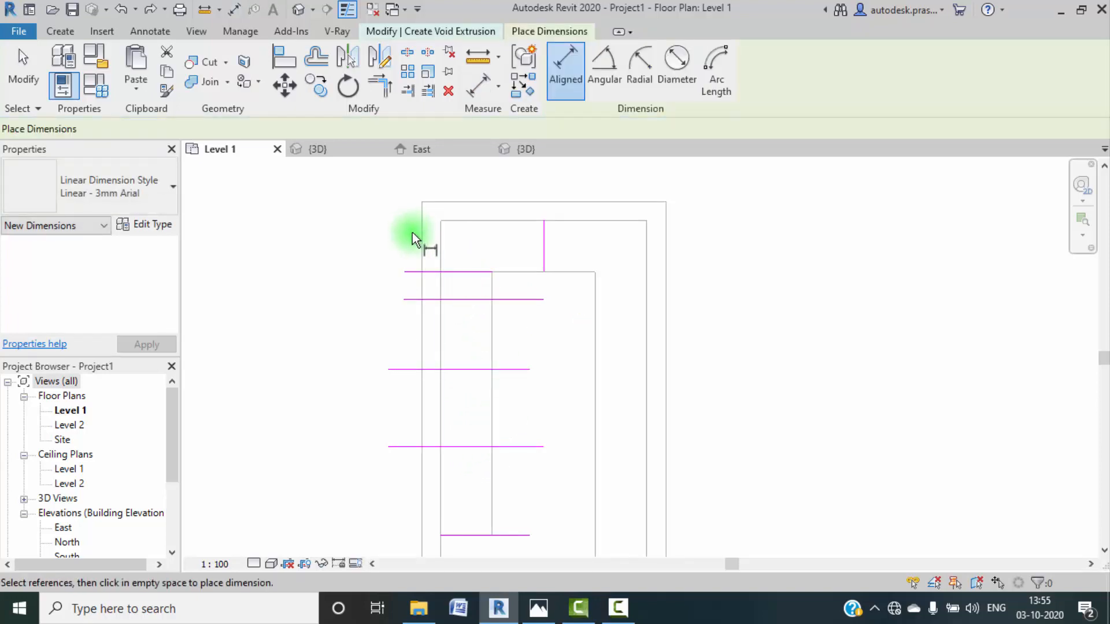
click(458, 272)
click(467, 302)
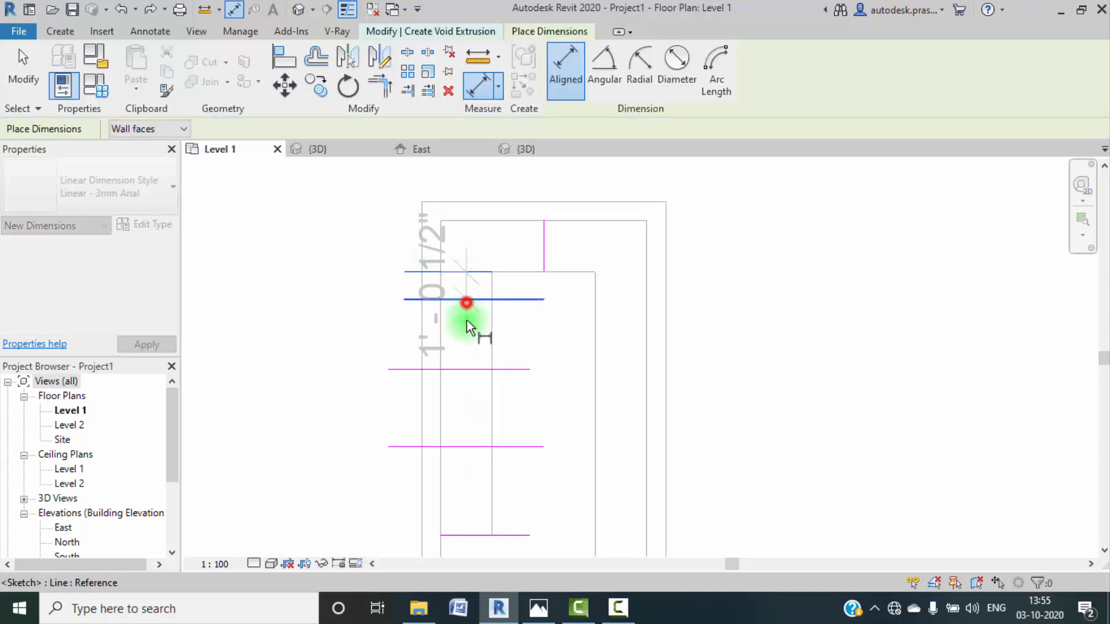
click(471, 369)
click(475, 447)
click(507, 535)
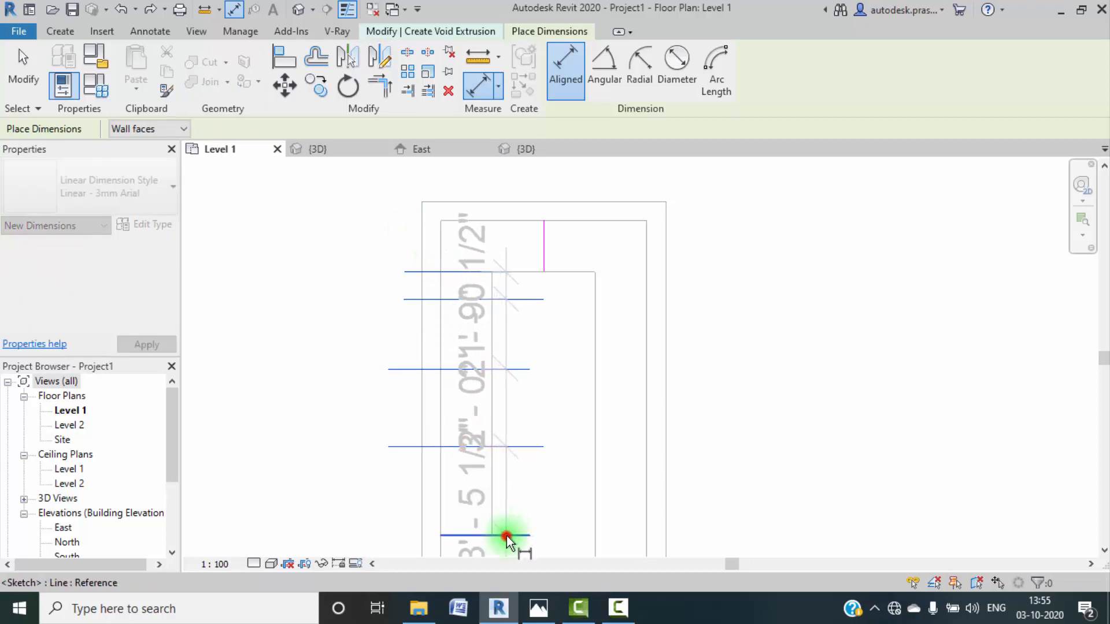
click(268, 457)
click(381, 407)
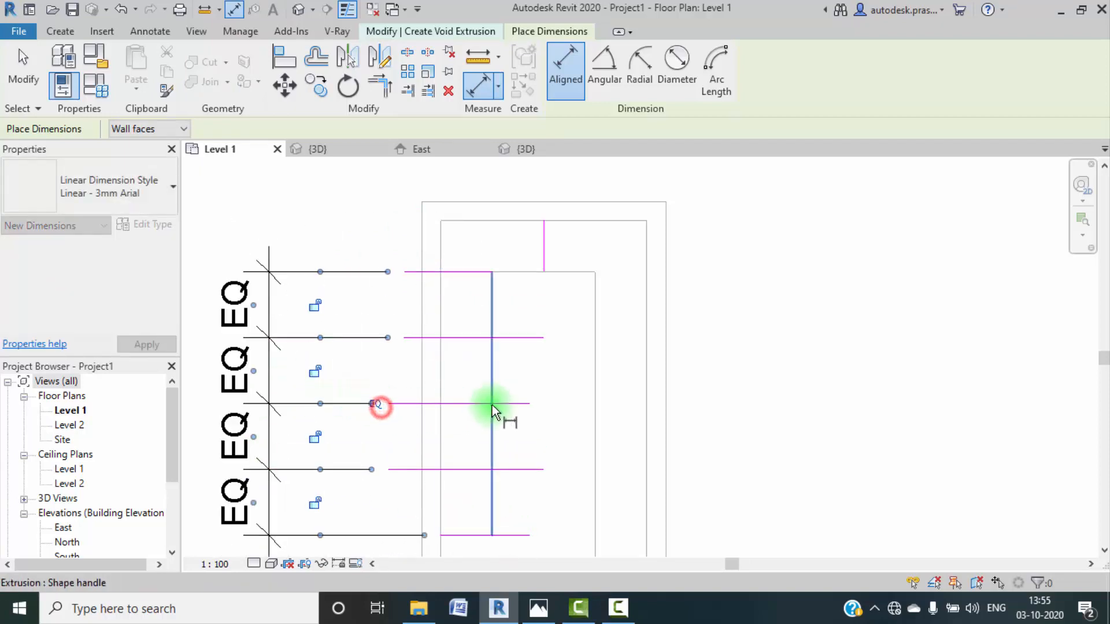
scroll(488, 325, down, 3)
key(Escape)
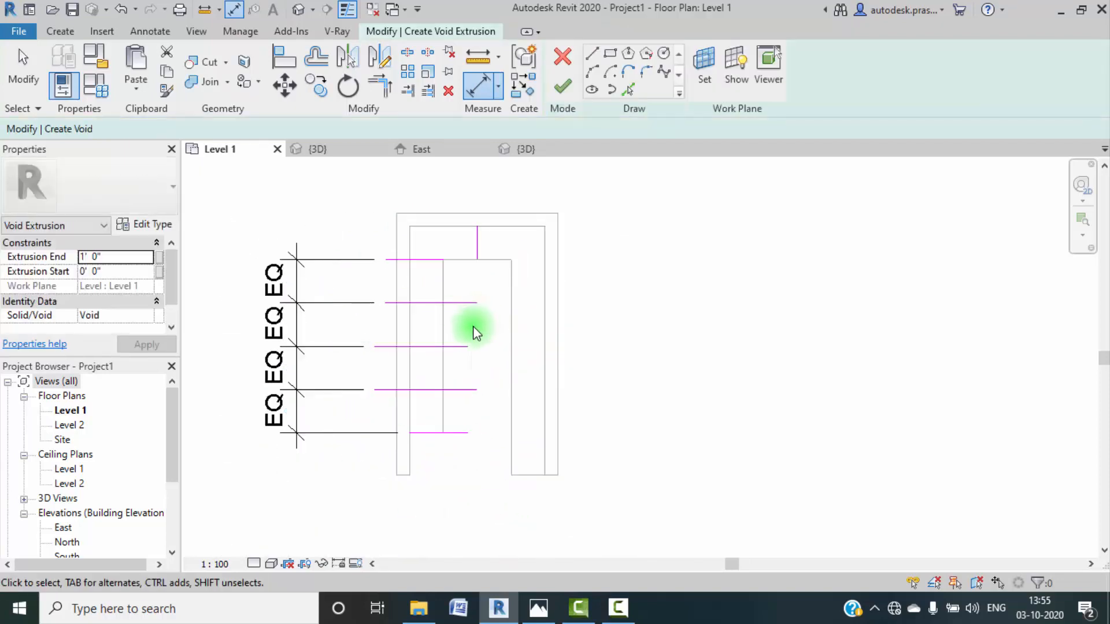
scroll(473, 326, up, 3)
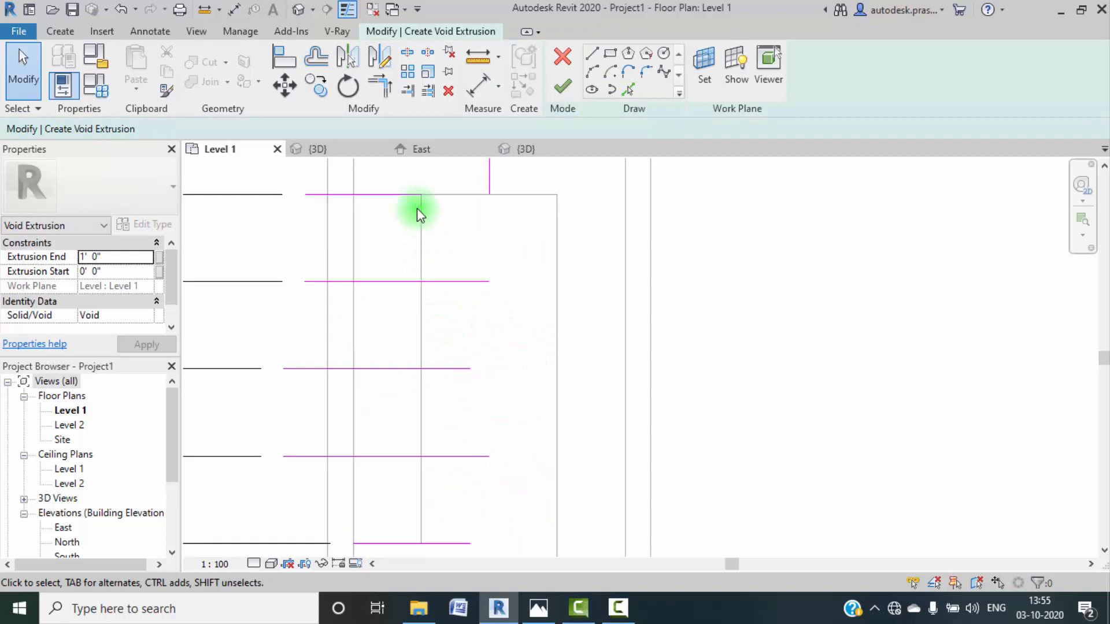
click(149, 31)
click(65, 64)
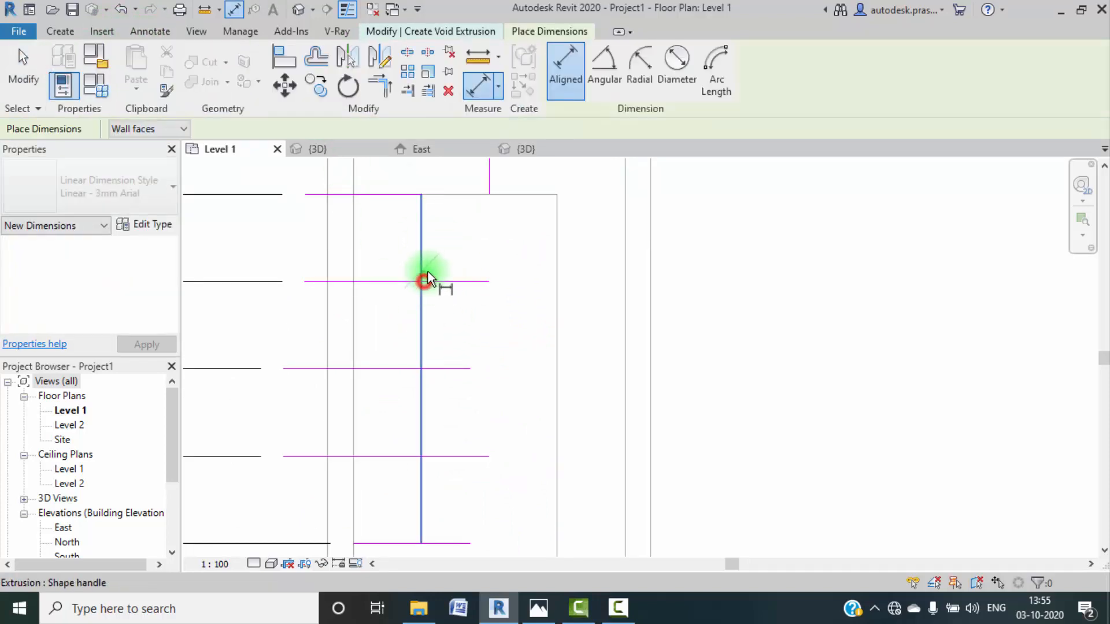
key(Escape)
click(443, 284)
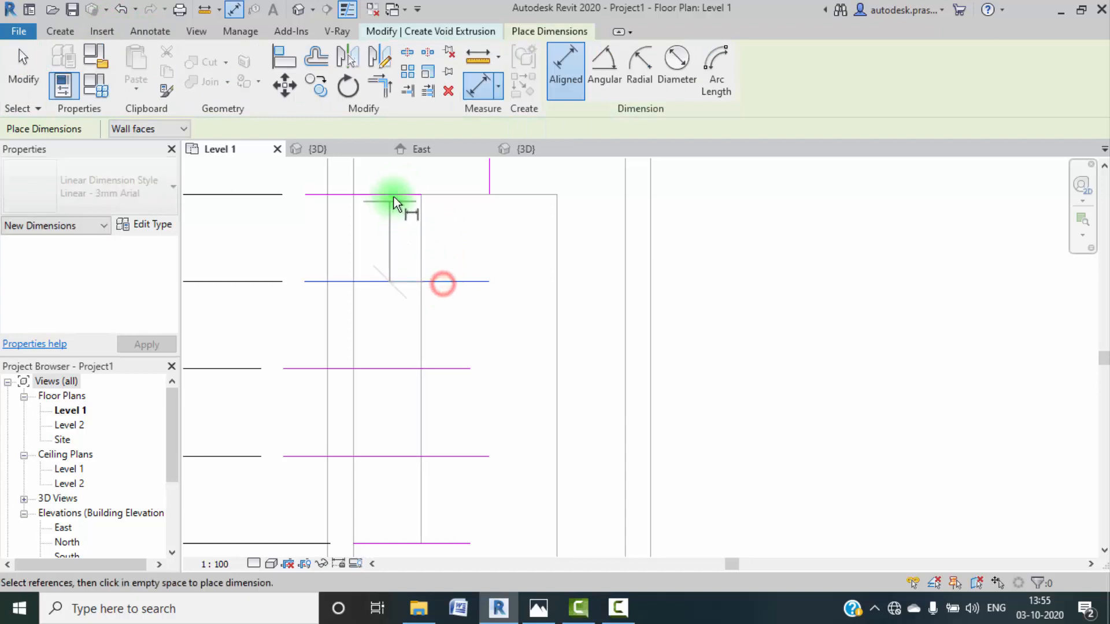
key(Escape)
key(Escape)
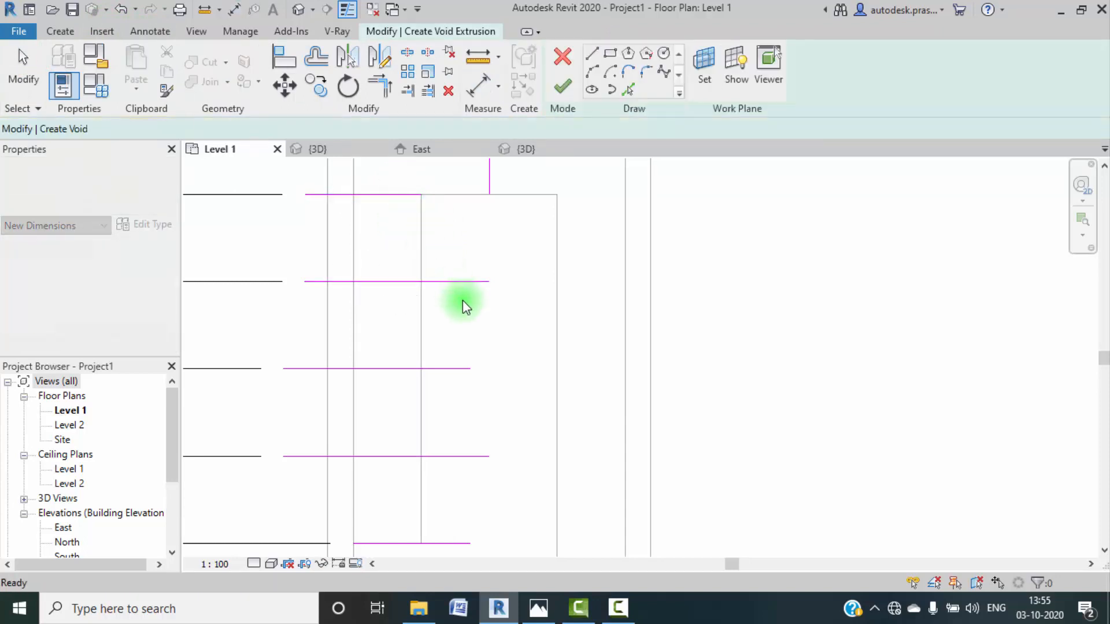
Step: Delete the EQ dimension chain beside the left leg
scroll(463, 300, down, 5)
middle_drag(387, 327, 396, 347)
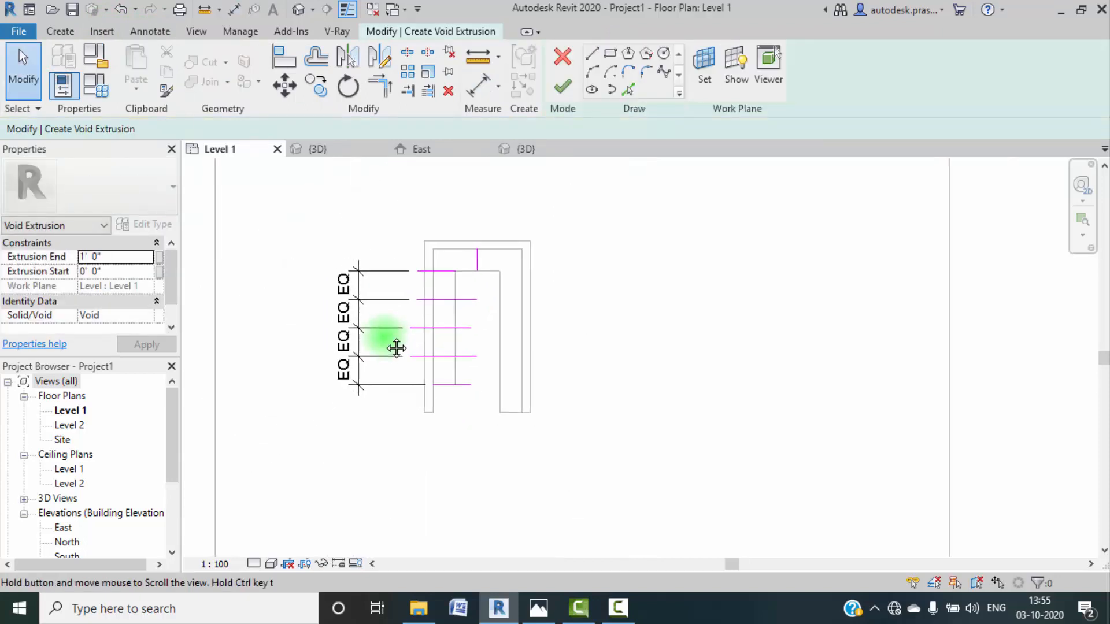
drag(377, 411, 311, 254)
key(Delete)
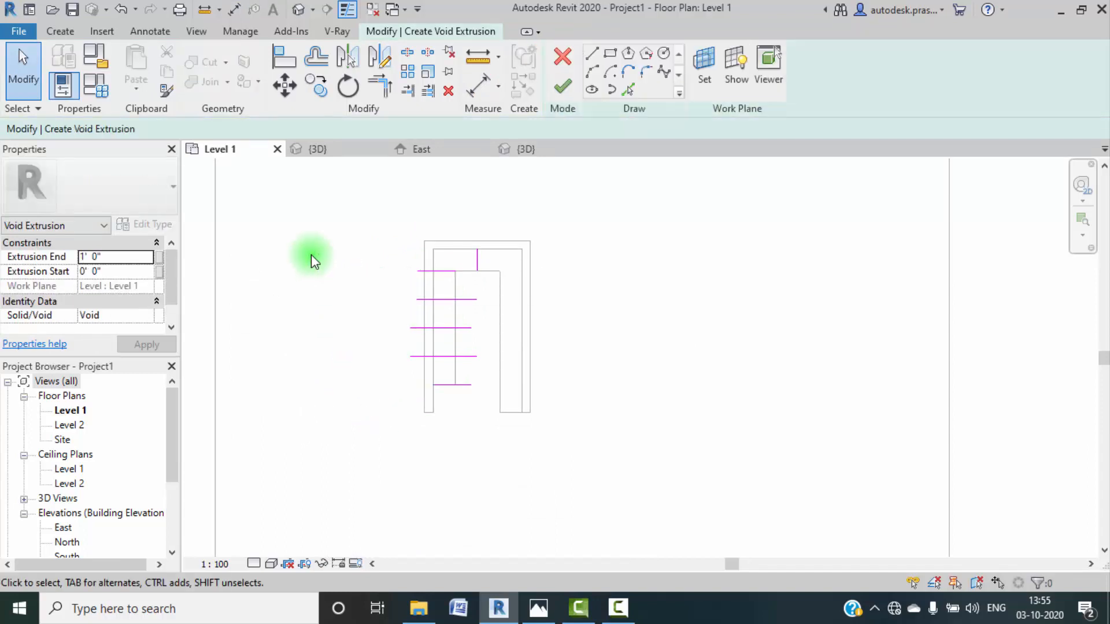
Step: Delete the uppermost horizontal sketch line that runs from the left leg's inner corner out past the wall
scroll(451, 324, up, 3)
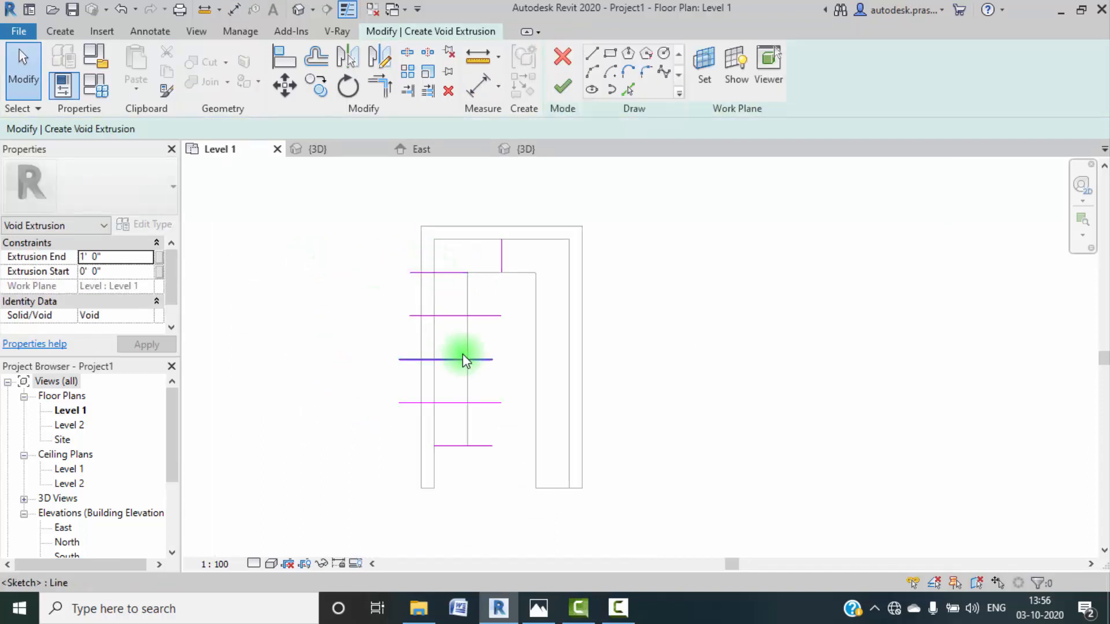
scroll(479, 431, up, 2)
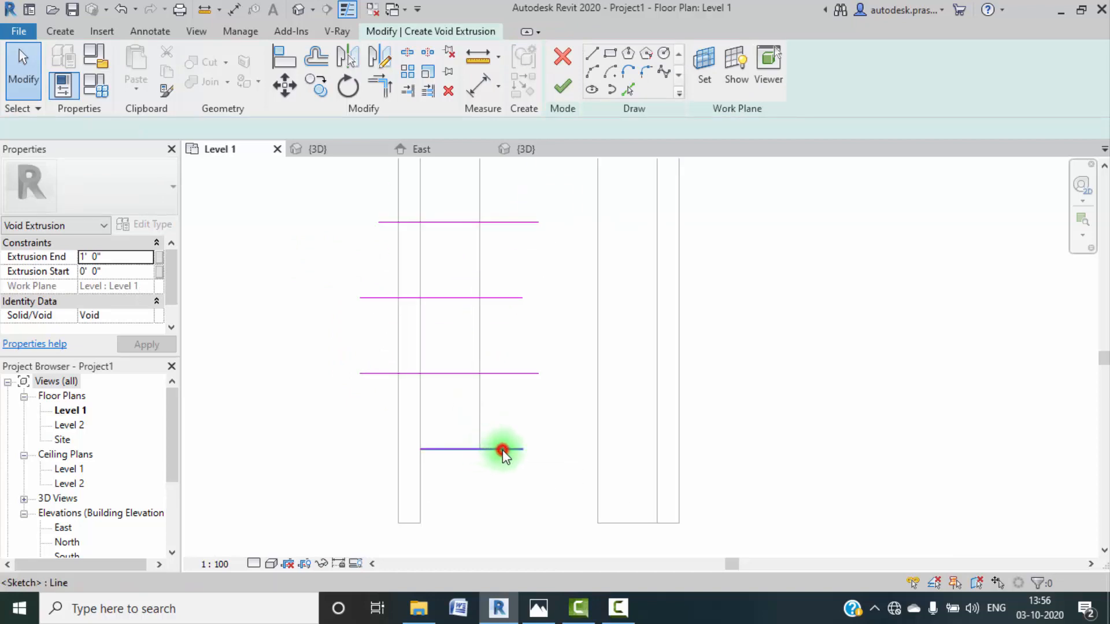
click(502, 450)
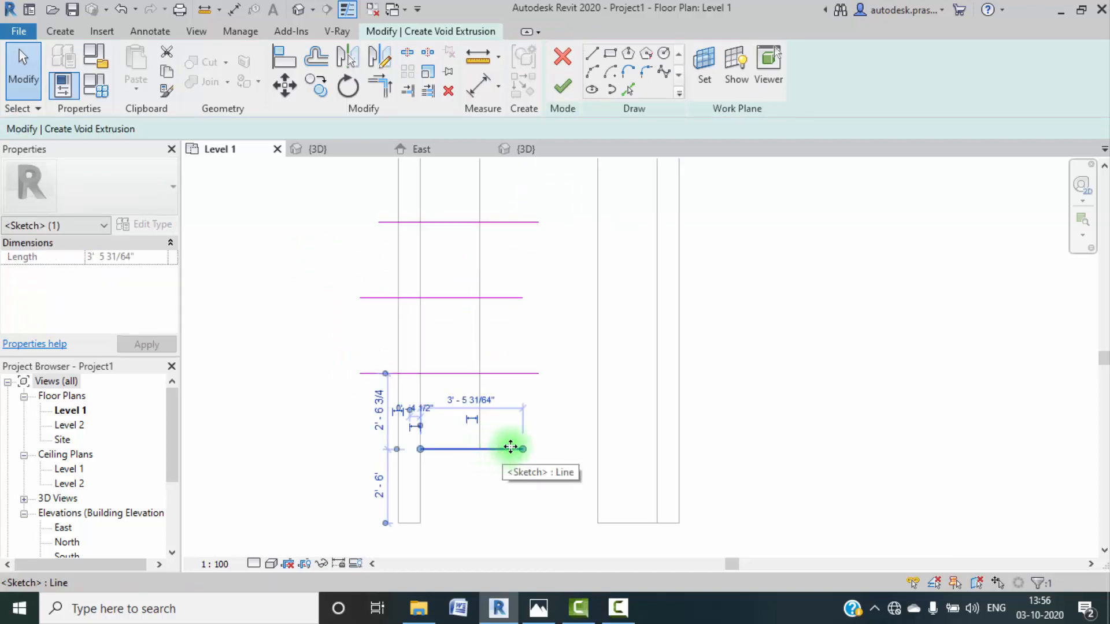
middle_drag(568, 415, 563, 445)
middle_drag(528, 419, 553, 467)
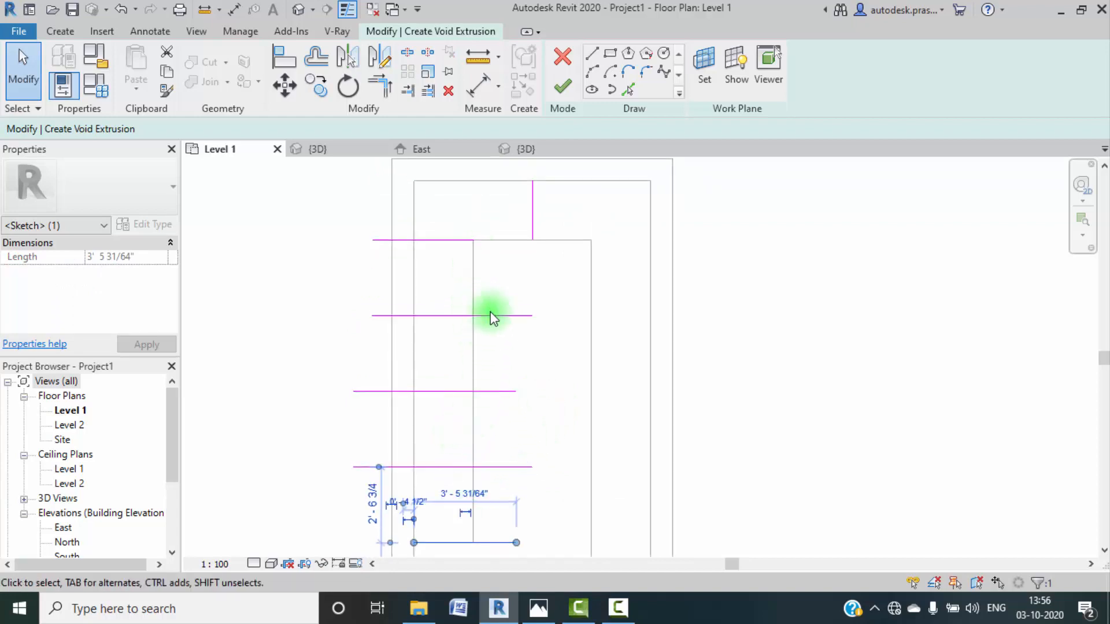
click(466, 240)
key(Delete)
Step: Draw a horizontal sketch line from the inner wall face to the left leg's inner corner and end line drawing
middle_drag(577, 337, 586, 288)
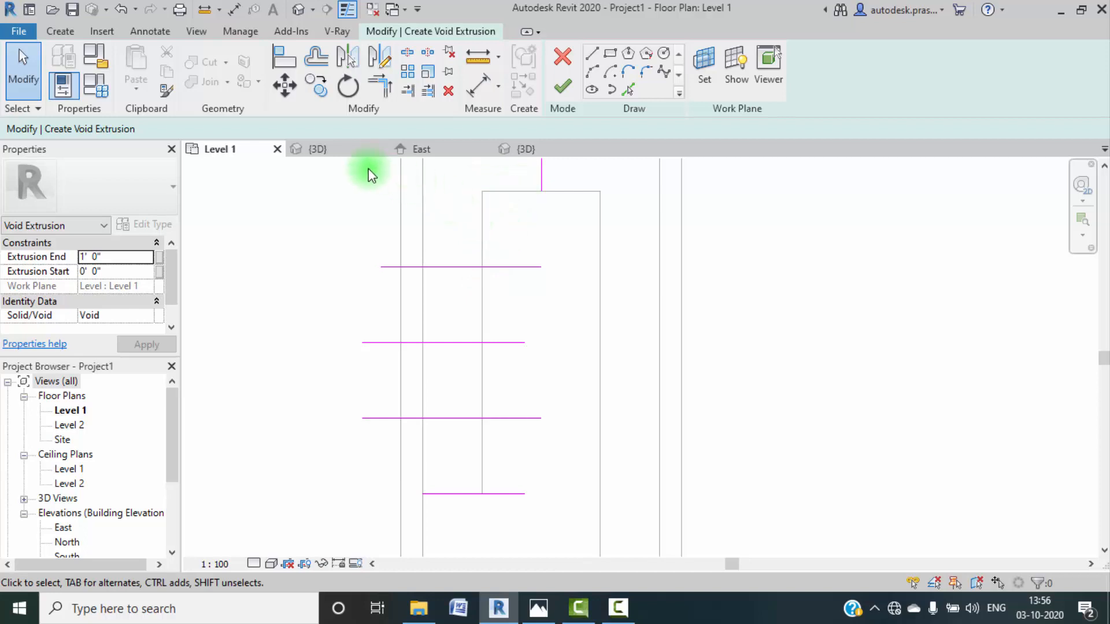
click(594, 56)
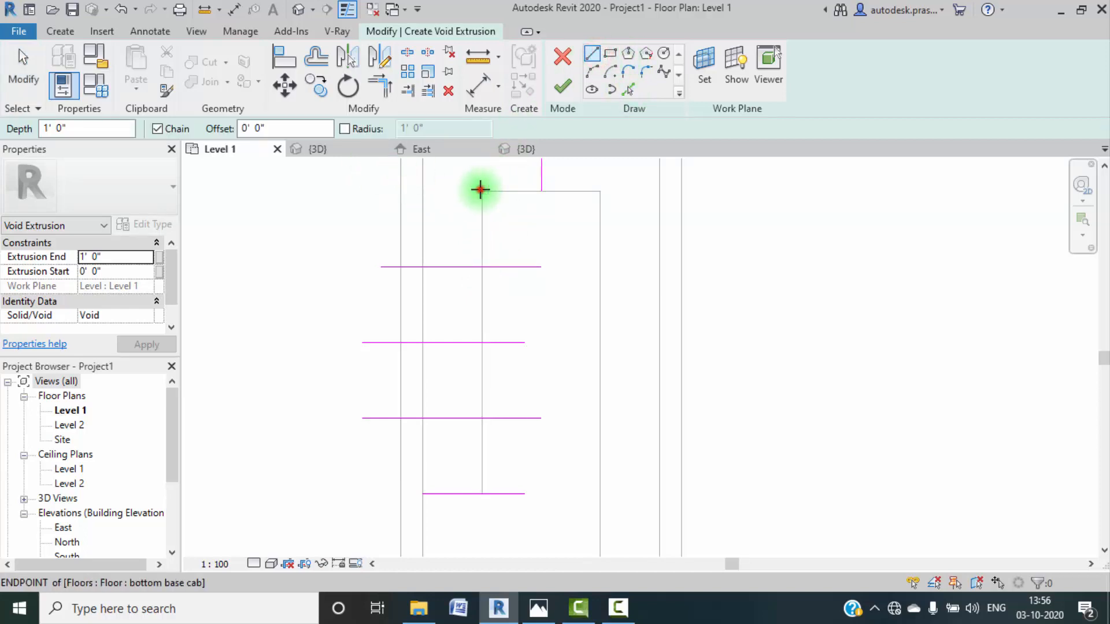
click(424, 189)
click(542, 190)
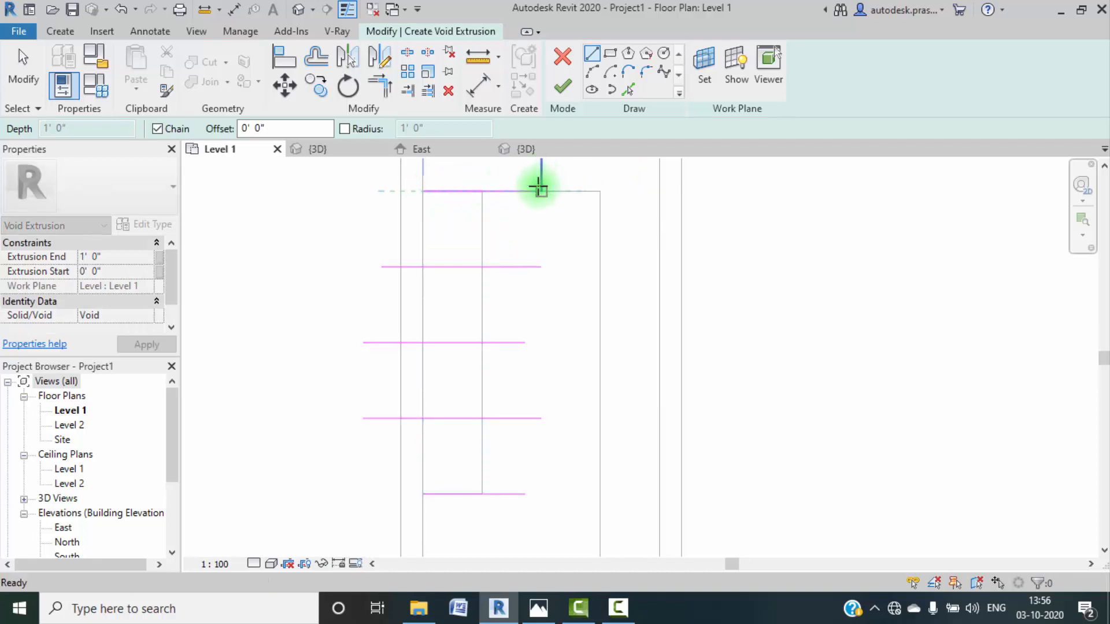
middle_drag(538, 260, 531, 214)
key(Escape)
scroll(470, 452, up, 3)
key(Escape)
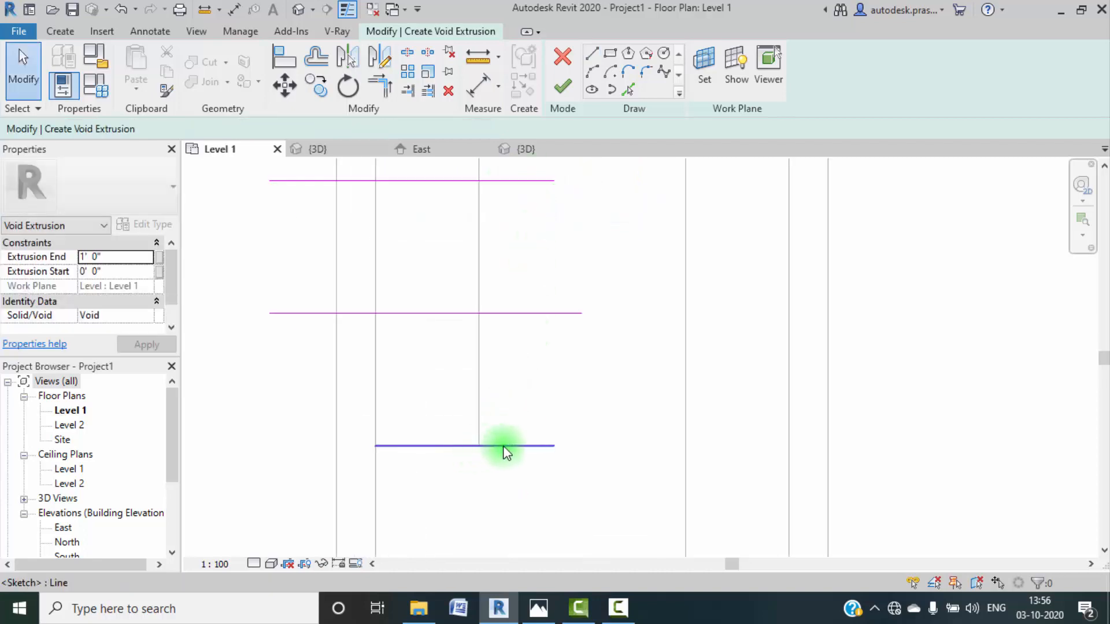
Step: Delete the horizontal sketch line along the left leg's end edge
click(502, 446)
key(Delete)
Step: Offset a copy of the lowest remaining horizontal divider line 1" upward with Pick Lines
mouse_move(441, 313)
middle_down()
mouse_move(436, 376)
mouse_move(472, 366)
middle_up()
scroll(436, 376, up, 3)
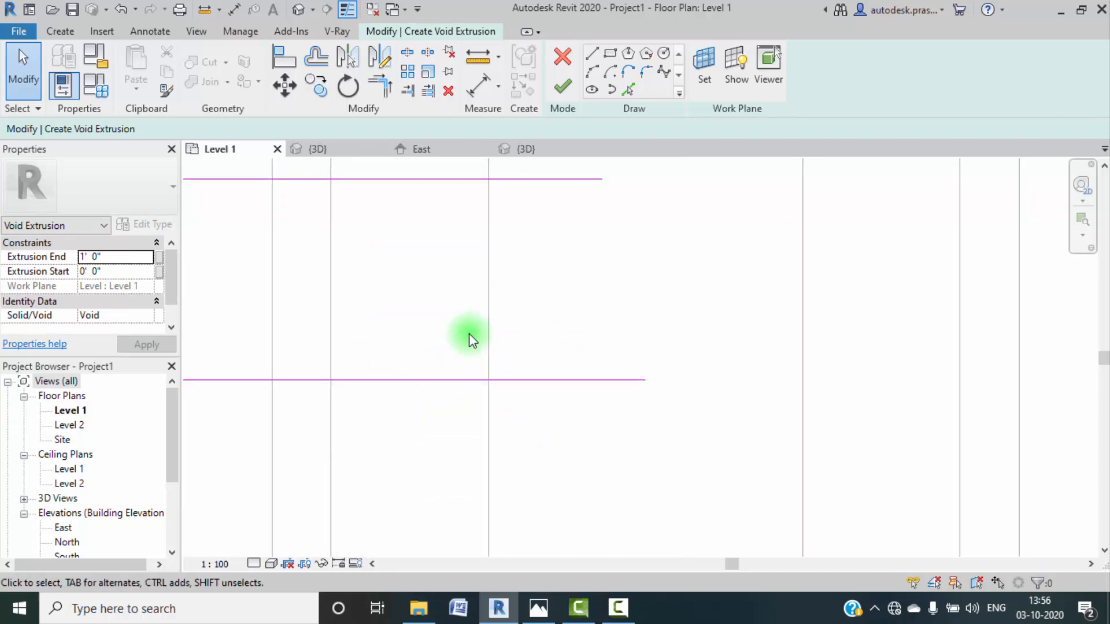
click(628, 89)
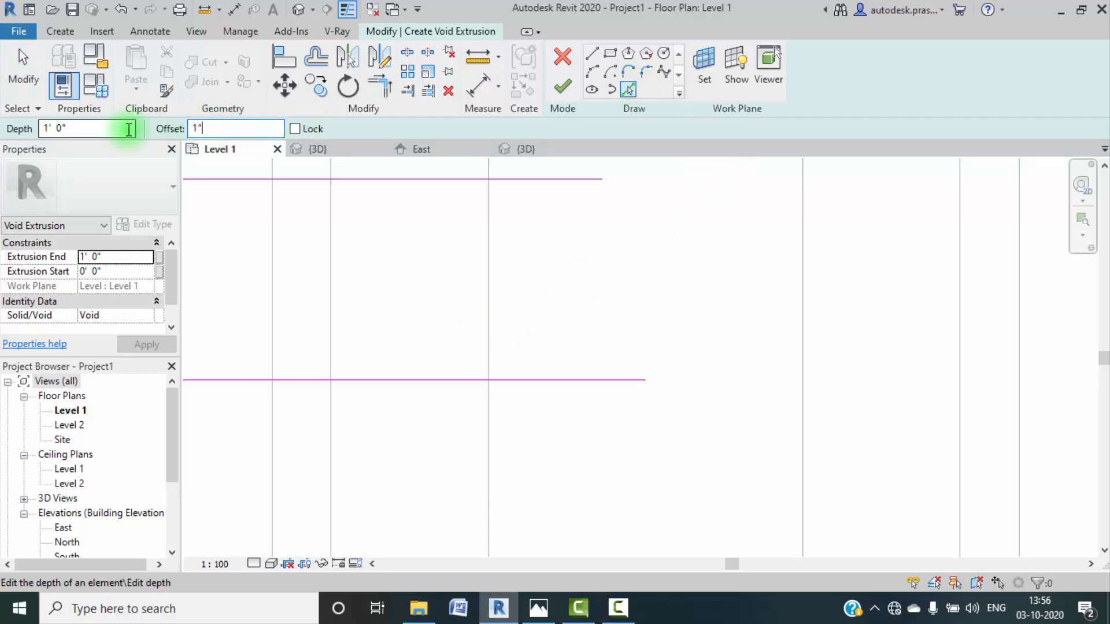
click(545, 376)
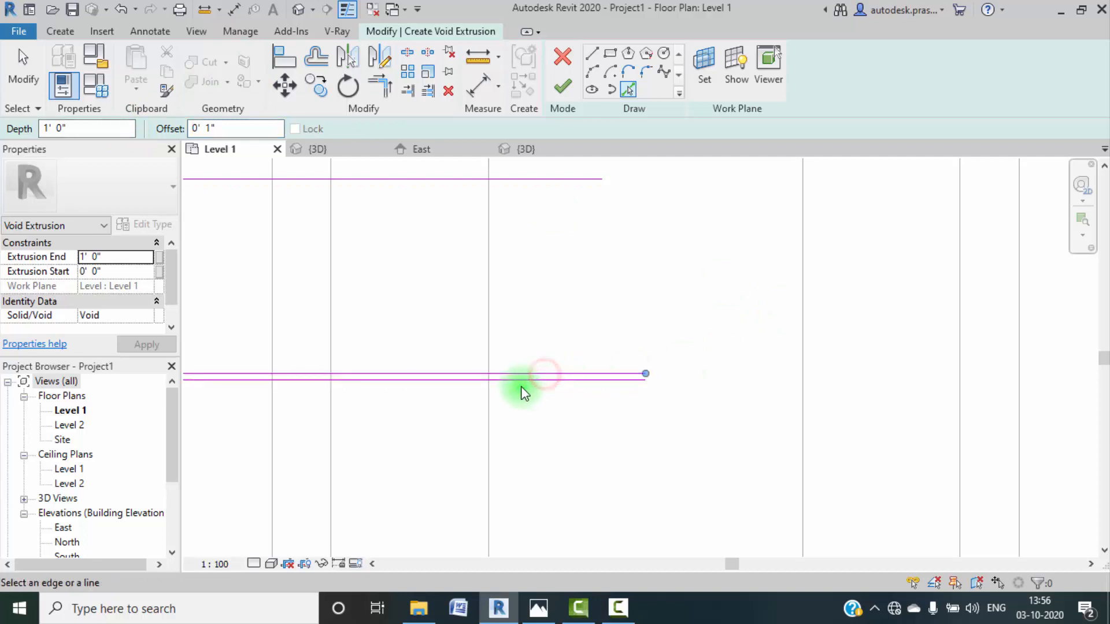
Step: Set the offset to 3/4" and create copies of the lowest divider line above and below it
click(231, 127)
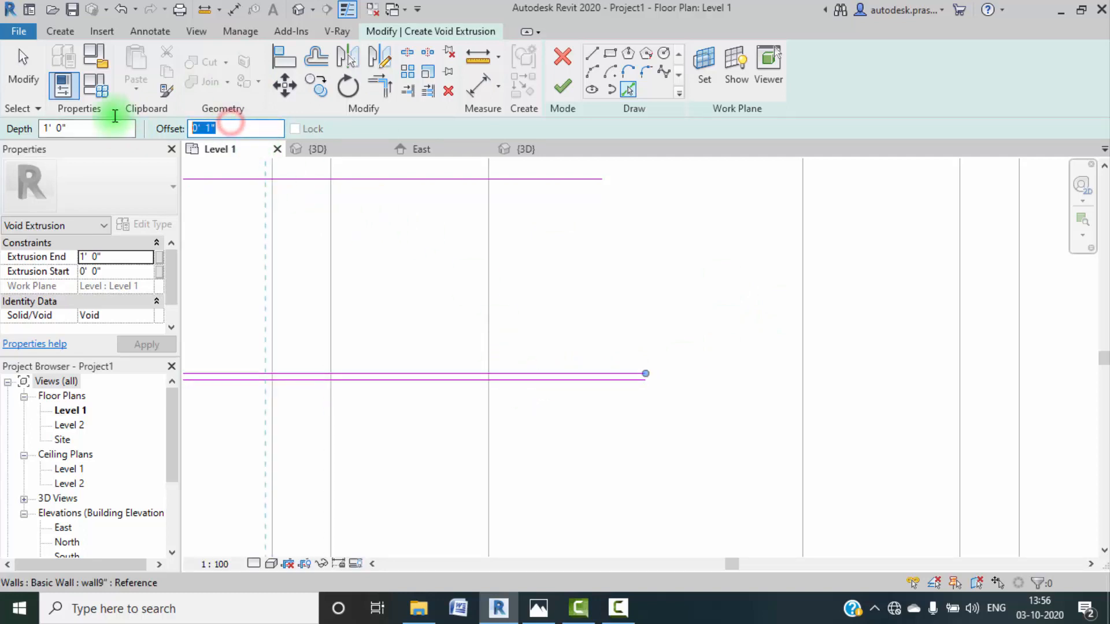
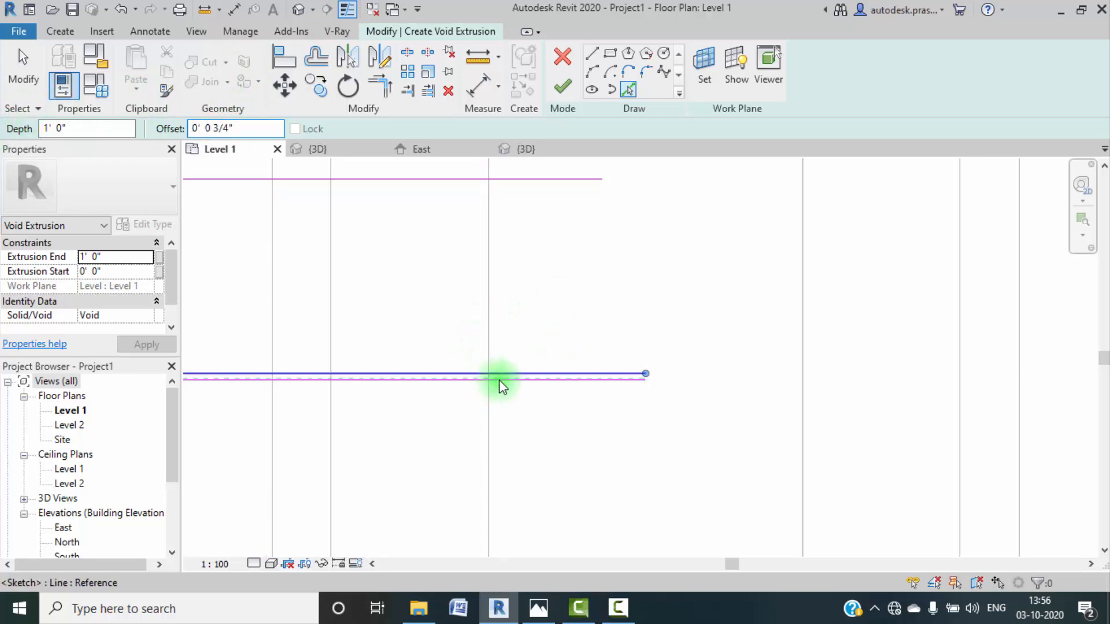
scroll(524, 395, up, 2)
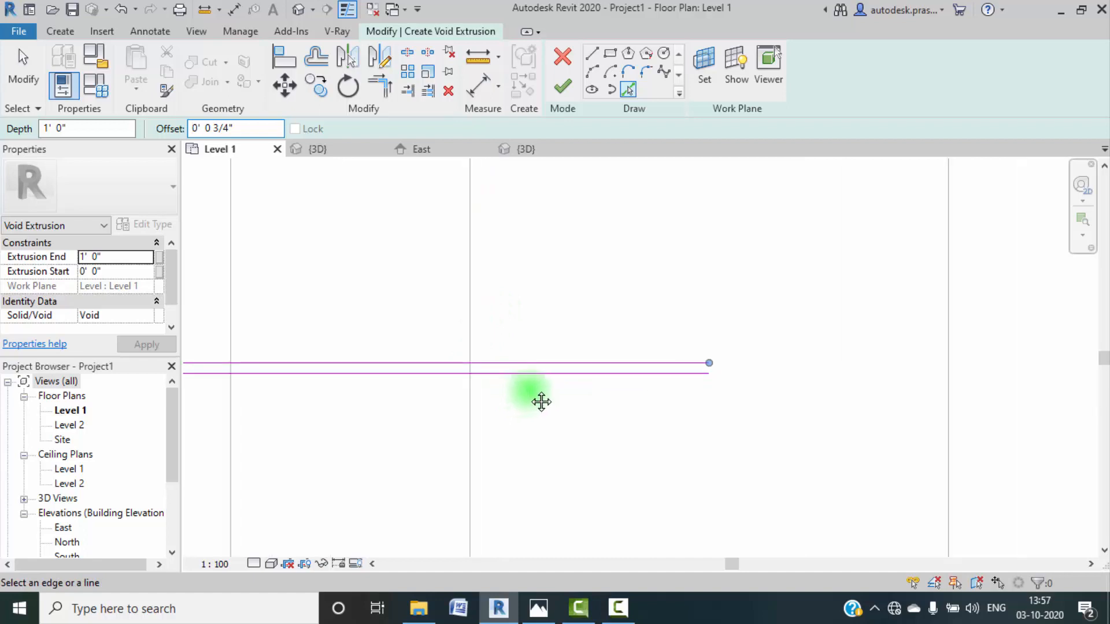
middle_drag(540, 399, 565, 394)
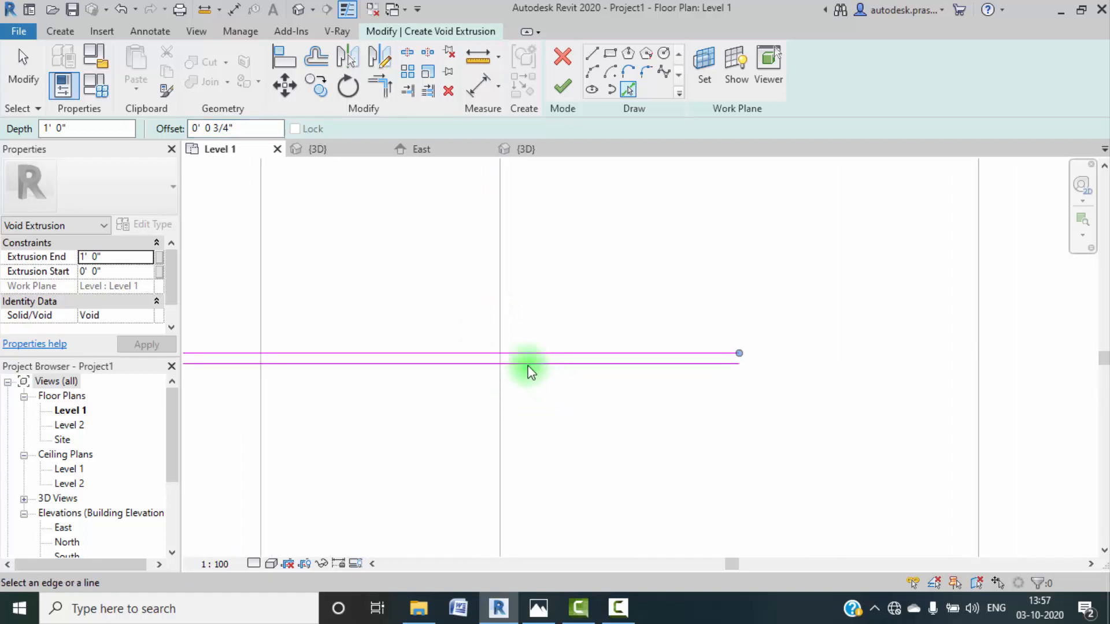
scroll(508, 359, up, 2)
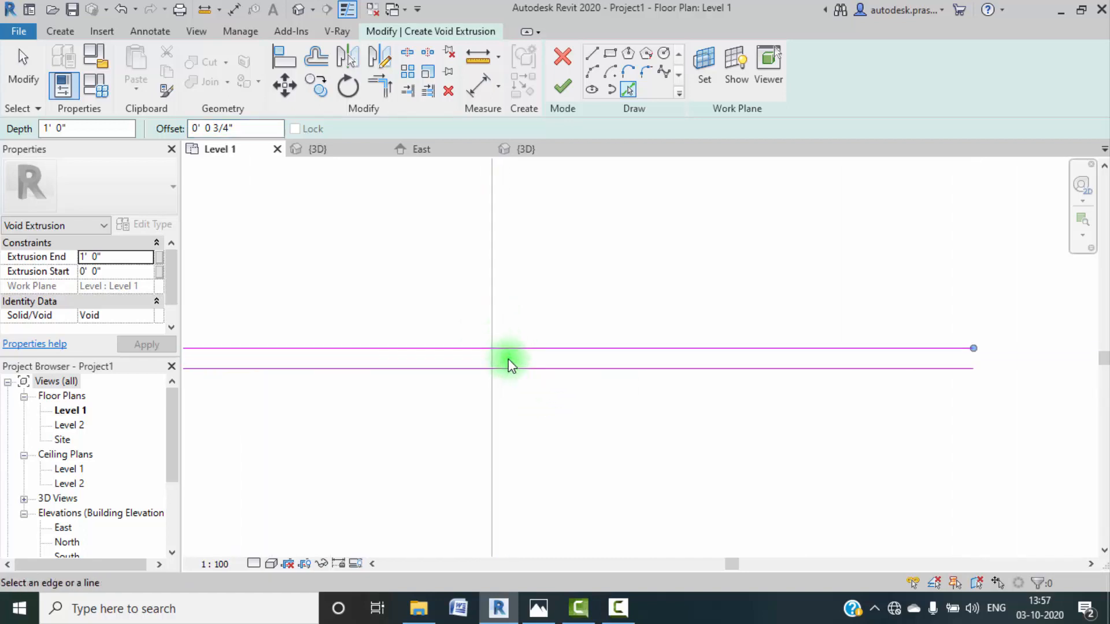
scroll(509, 359, up, 1)
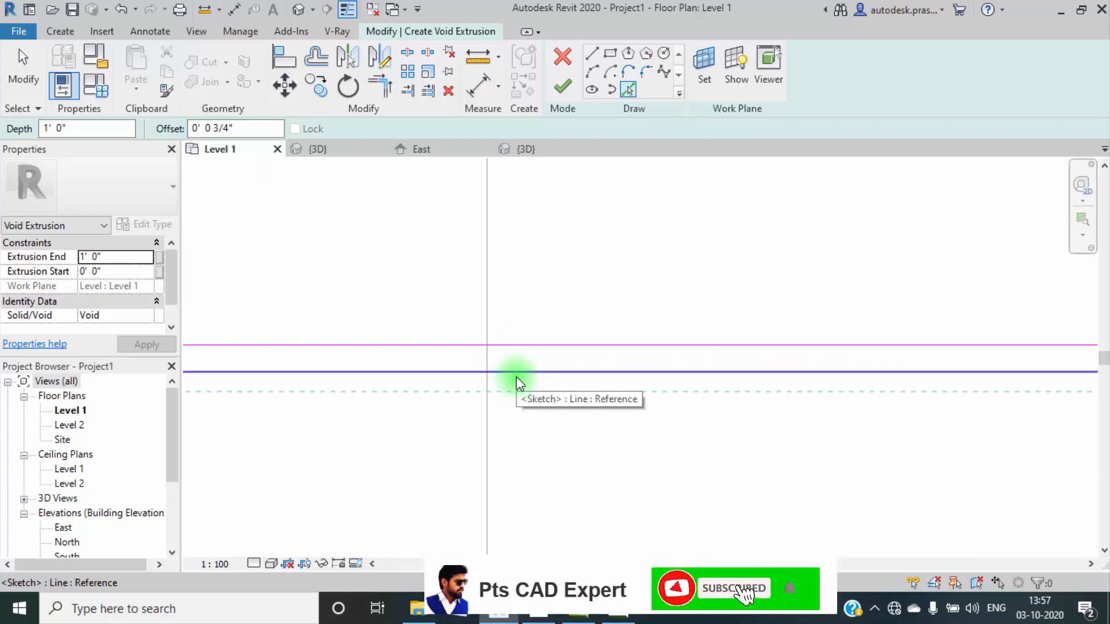
click(517, 377)
click(517, 373)
key(Escape)
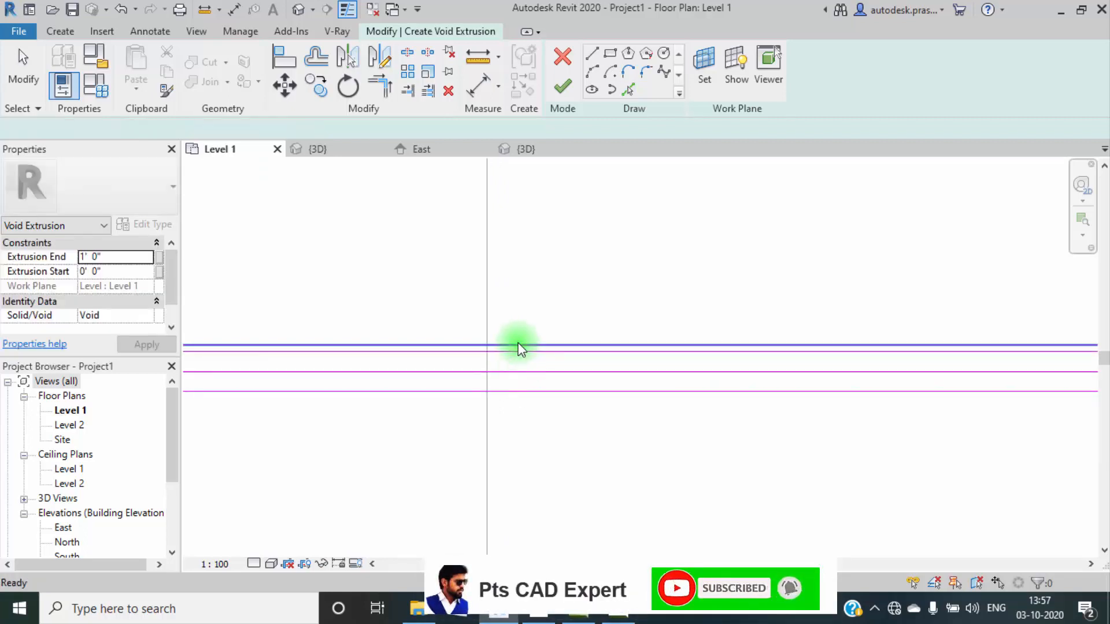
Step: Delete the 1" offset copy and the original centre line, keeping only the 3/4" pair of the lowest divider
click(518, 343)
key(Delete)
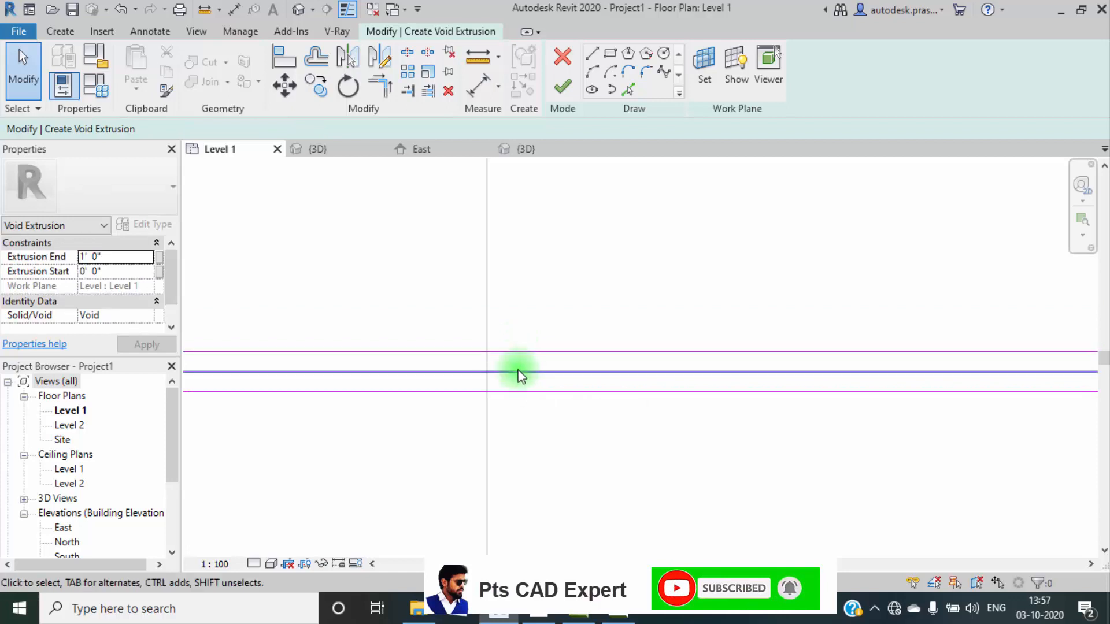
Step: Offset the middle divider line 3/4" to both sides with Pick Lines
scroll(520, 373, down, 5)
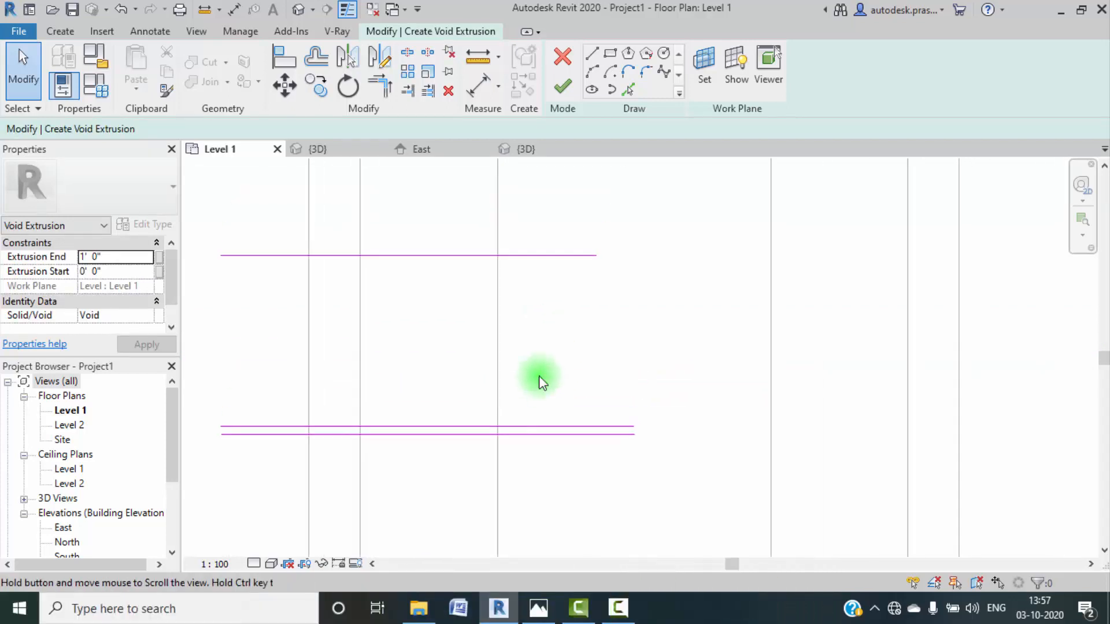
click(627, 91)
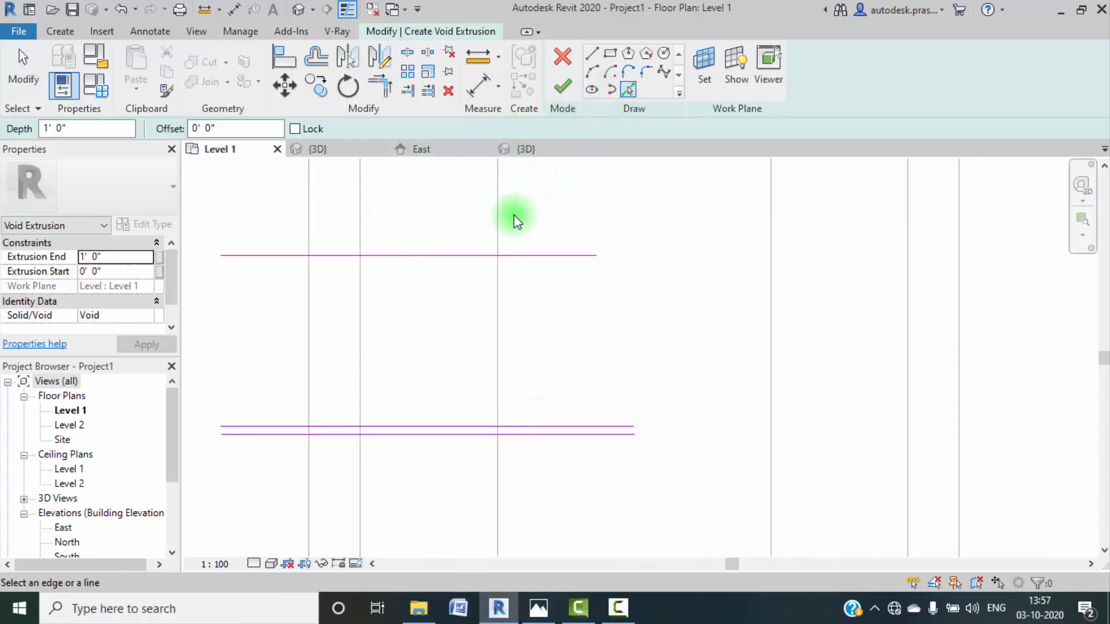
click(220, 128)
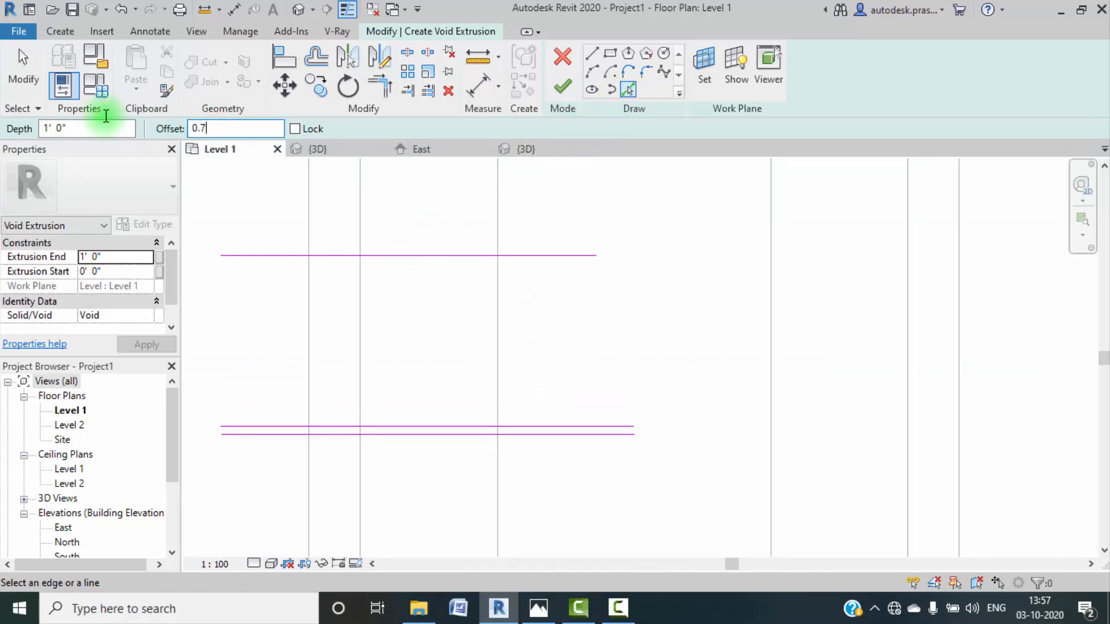
key(Return)
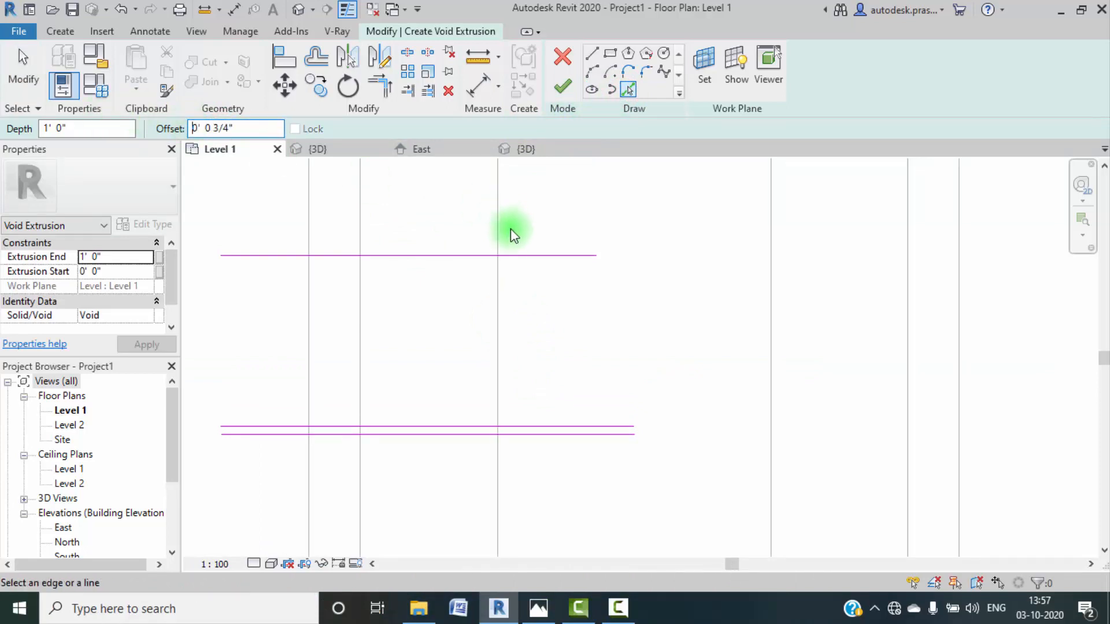
click(518, 255)
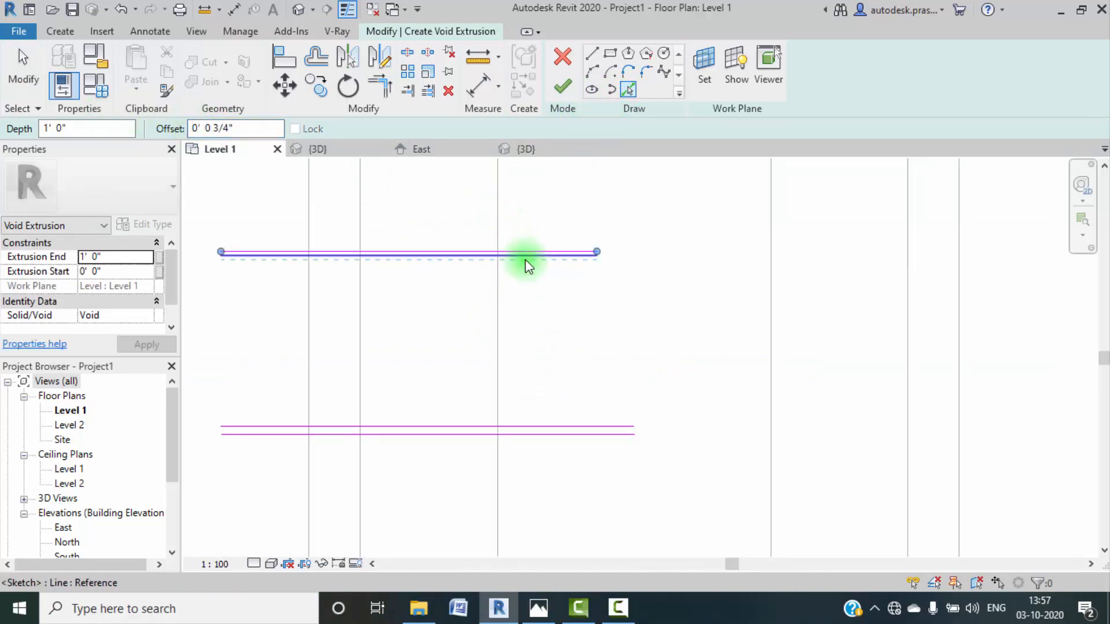
Step: Offset the uppermost full-length divider line 3/4" to both sides
middle_drag(600, 215, 569, 350)
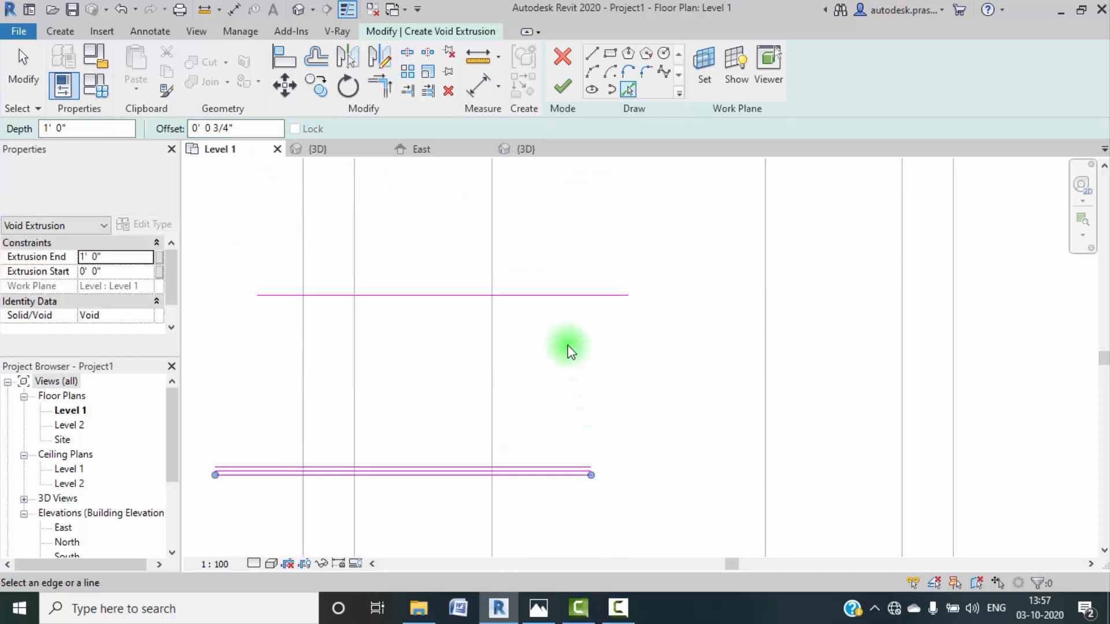
click(556, 293)
click(562, 300)
Step: Set the offset to 1" and create a copy of the short line at the left leg's inner corner below it
scroll(582, 333, down, 2)
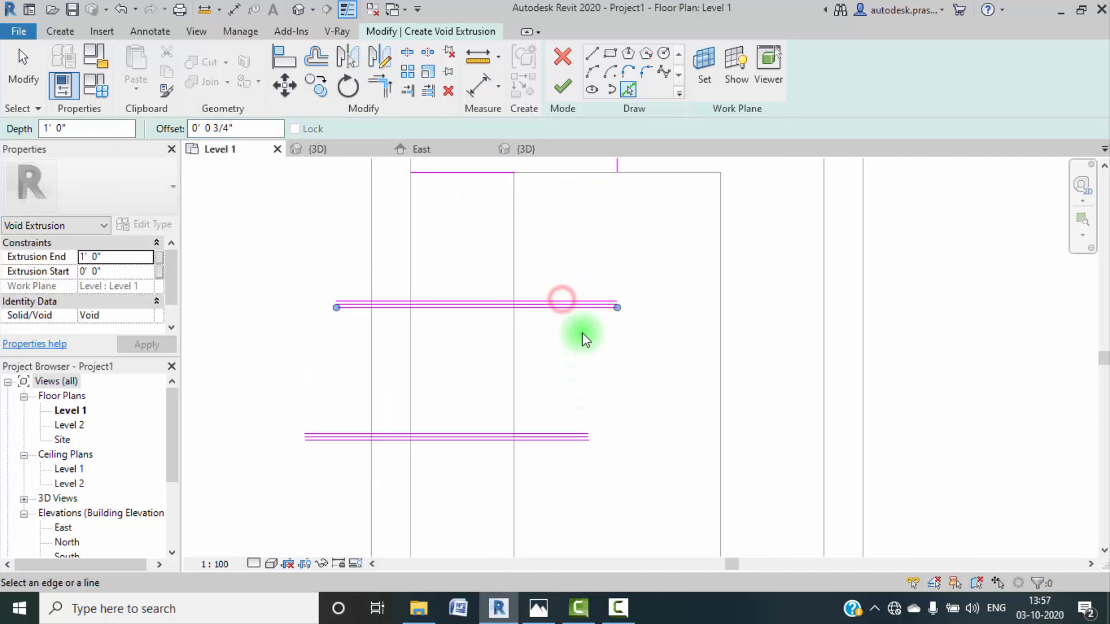
middle_drag(568, 259, 545, 324)
scroll(520, 311, up, 3)
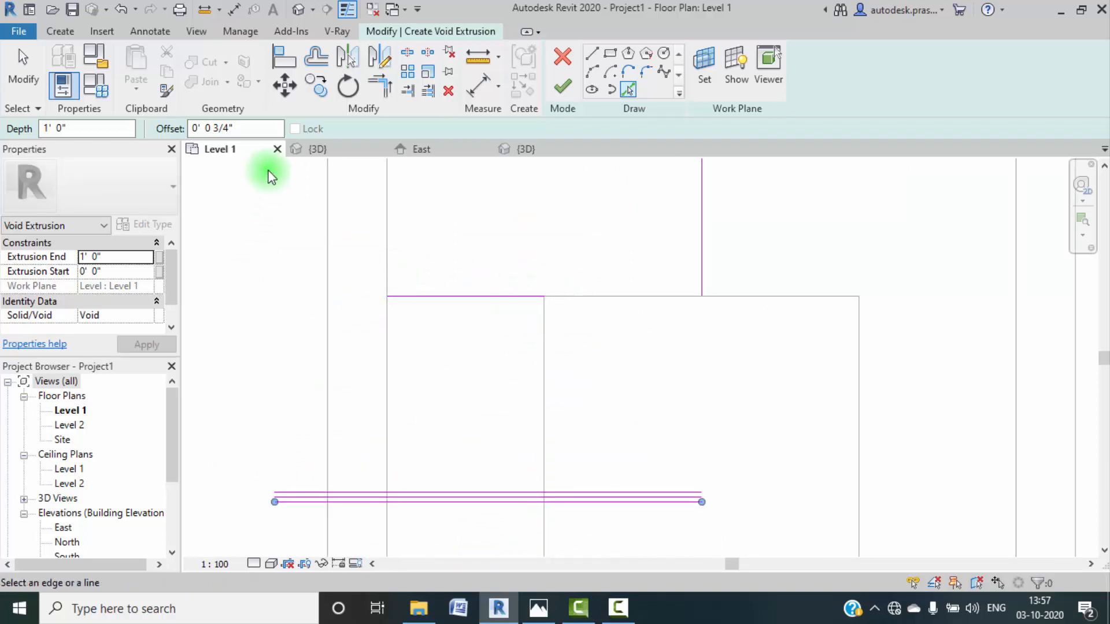
drag(240, 125, 49, 122)
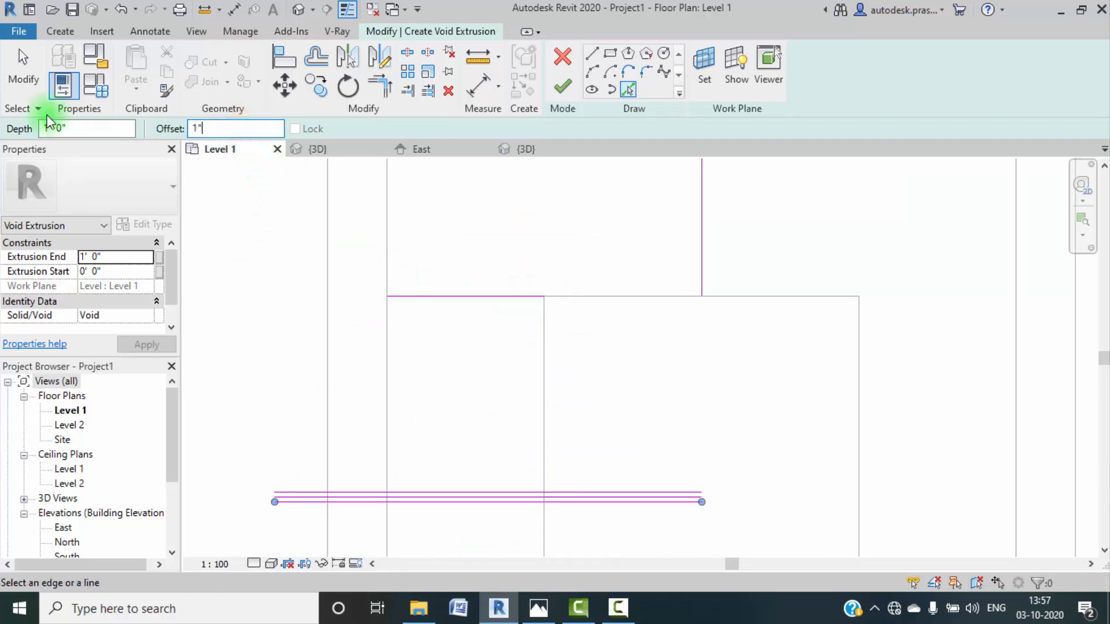
click(524, 300)
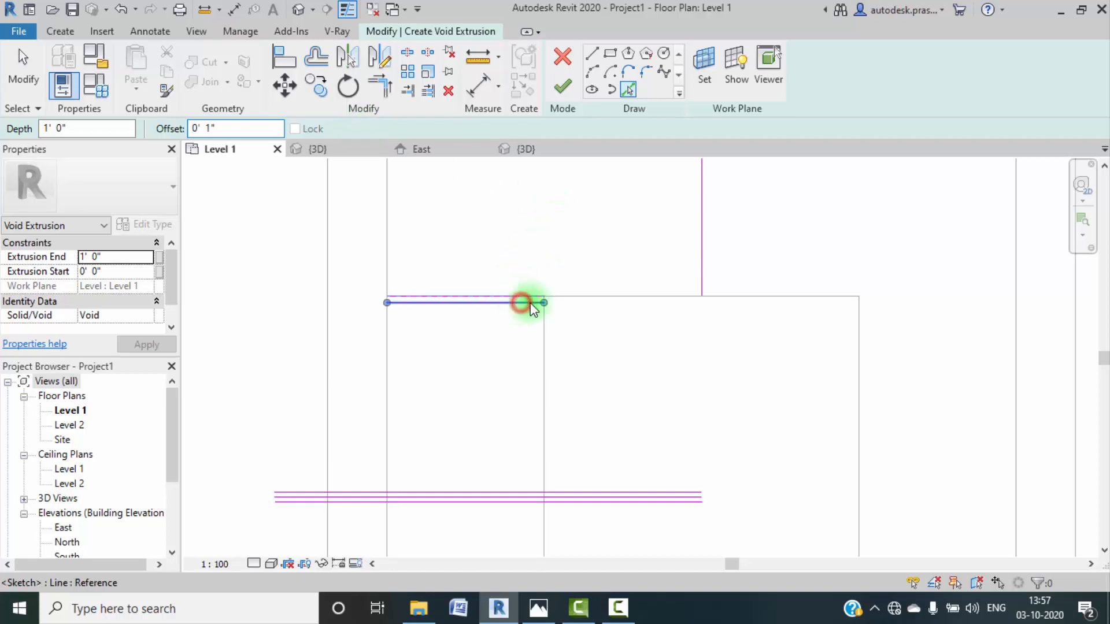
Step: Delete the middle divider's original centre line, keeping only its 3/4" offset pair
key(Escape)
scroll(615, 318, down, 3)
scroll(636, 341, down, 4)
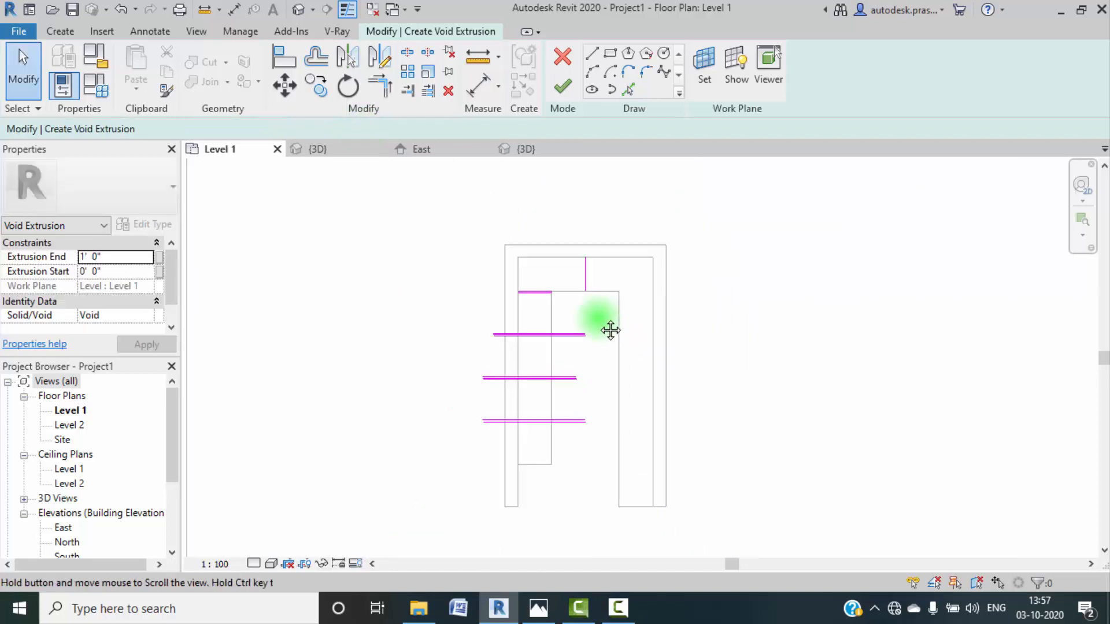
scroll(578, 382, up, 4)
scroll(564, 378, up, 4)
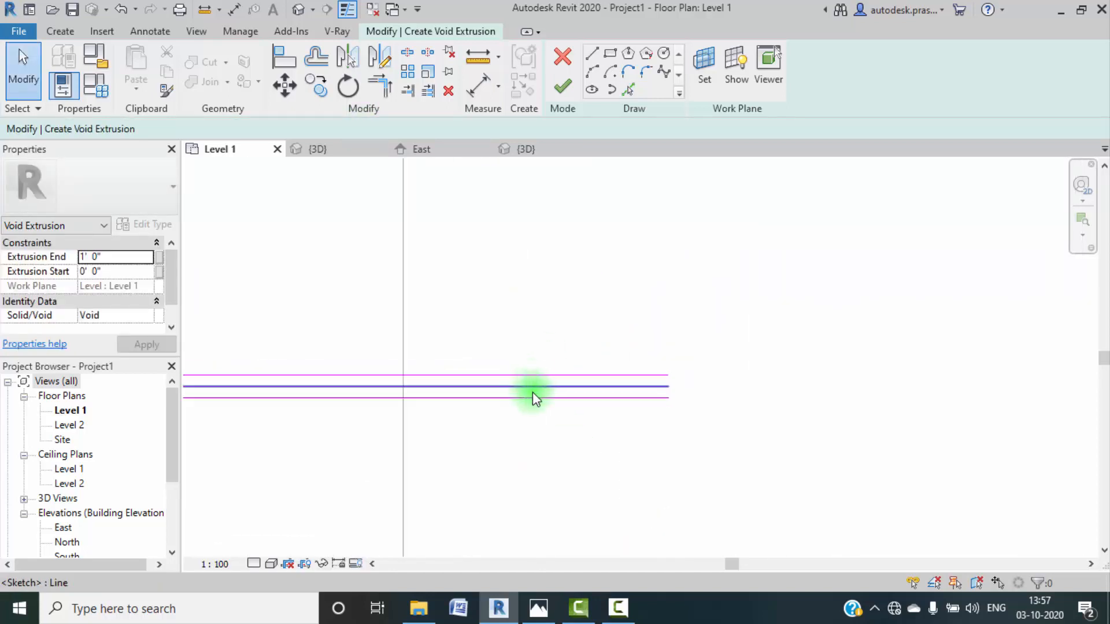
click(533, 386)
key(Delete)
Step: Delete the original centre line of the uppermost full-length divider, keeping its two offset lines
scroll(534, 384, down, 3)
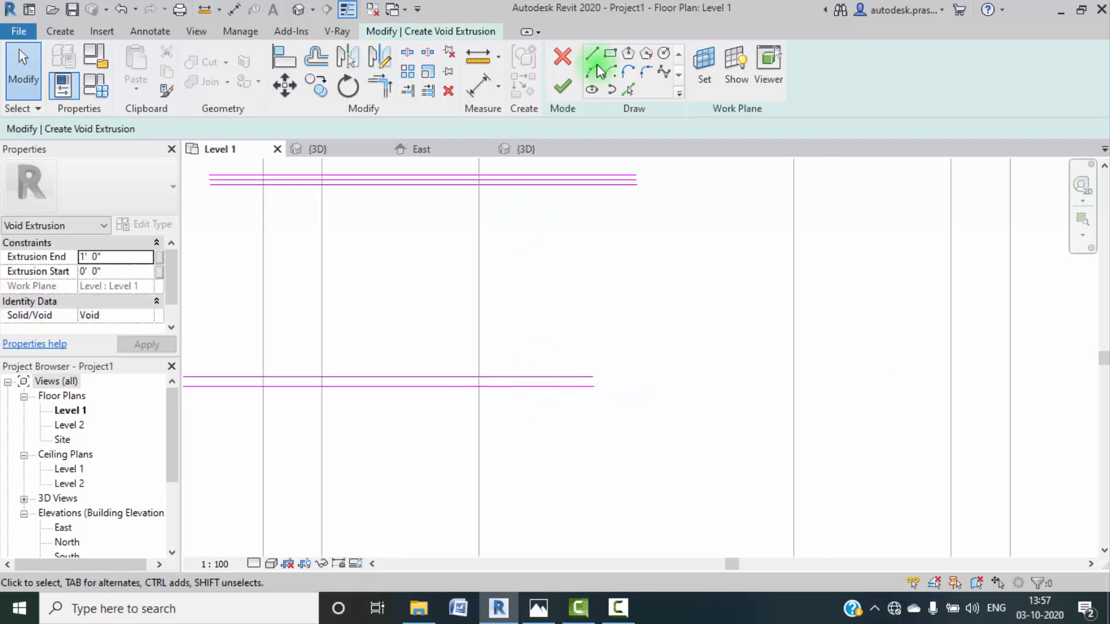
middle_drag(536, 274, 502, 374)
scroll(509, 278, up, 5)
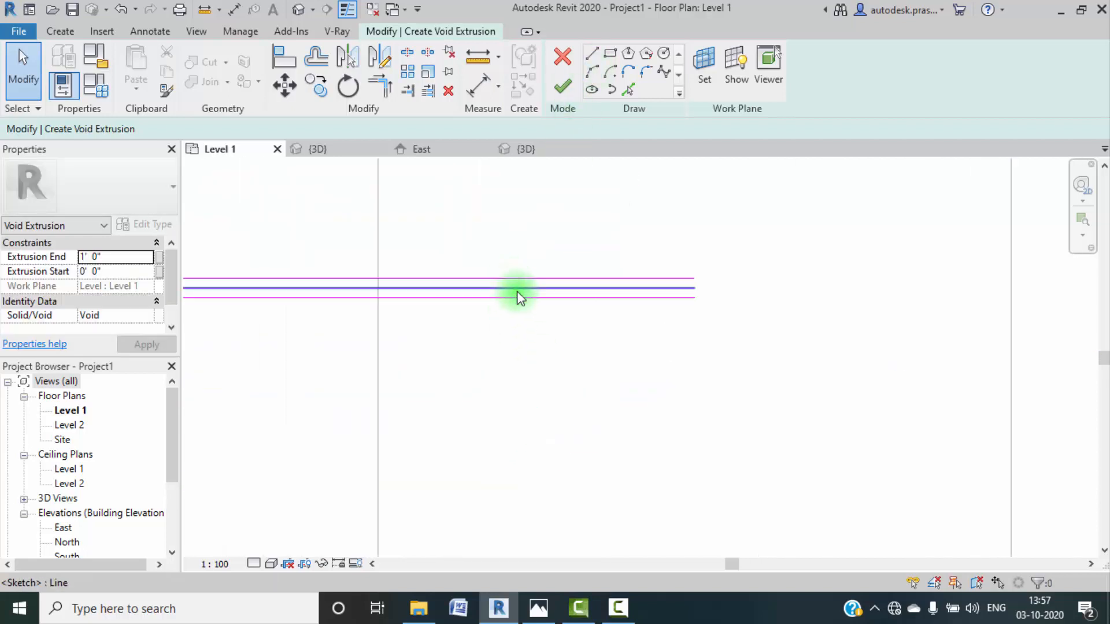
click(517, 290)
key(Delete)
Step: Draw a short vertical line closing the free end of the 1" strip at the left leg's inner corner
scroll(531, 266, down, 6)
scroll(531, 266, down, 5)
middle_drag(561, 253, 541, 238)
scroll(482, 187, up, 2)
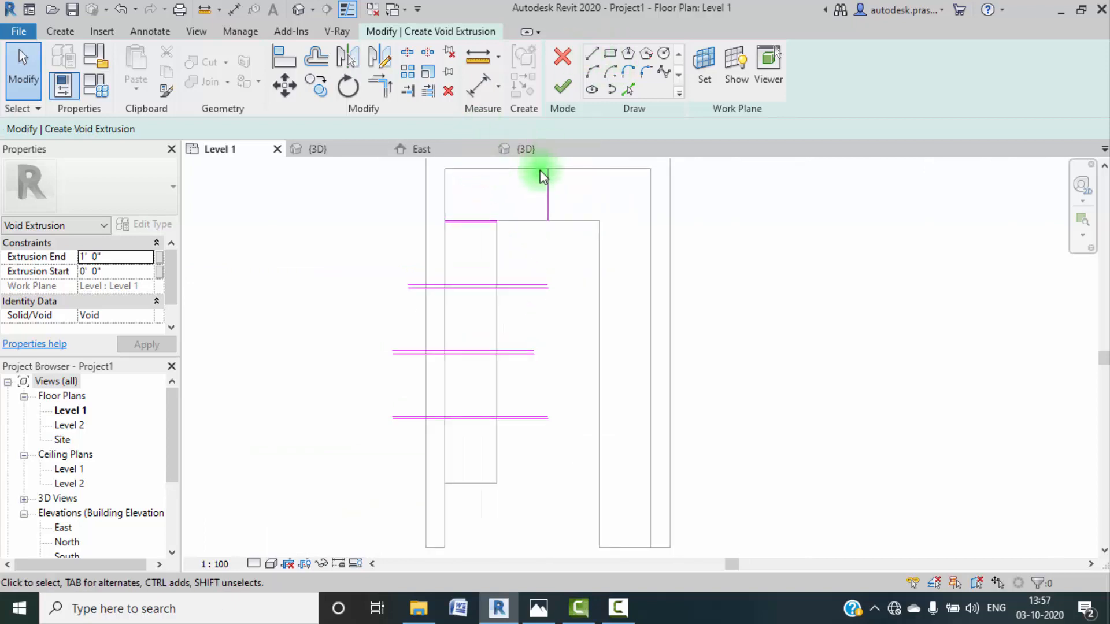
scroll(496, 223, up, 8)
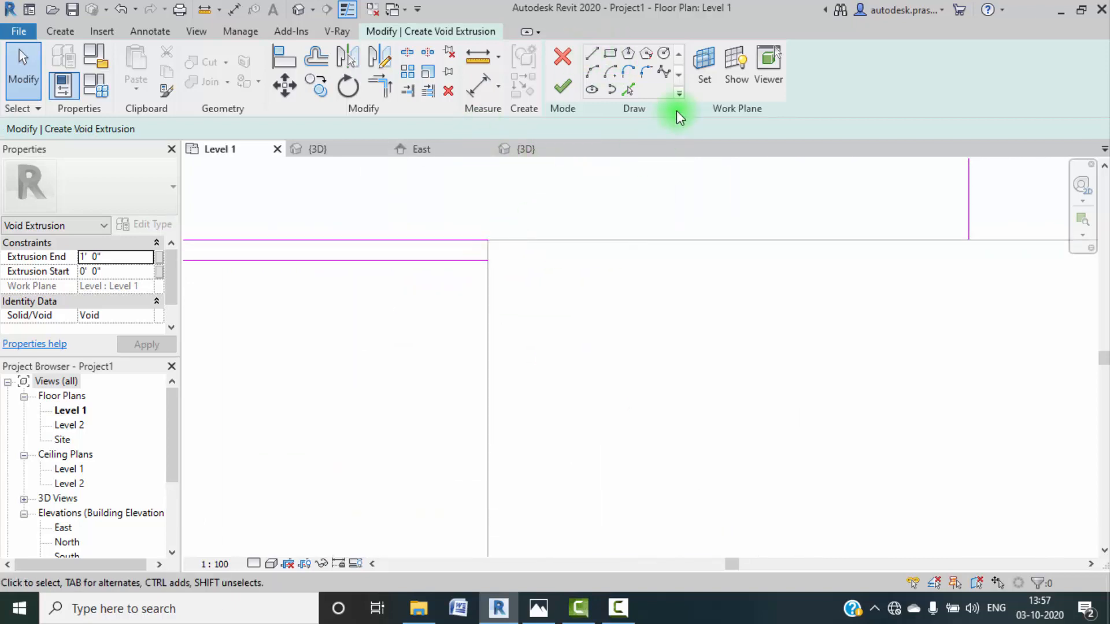
click(597, 58)
click(486, 261)
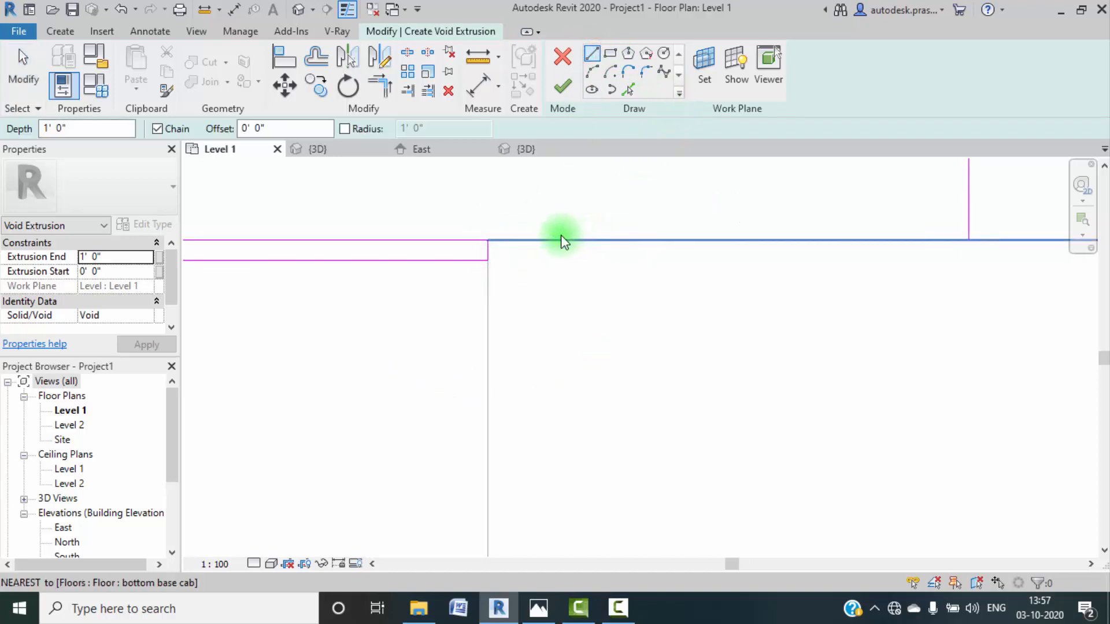
key(Escape)
key(Escape)
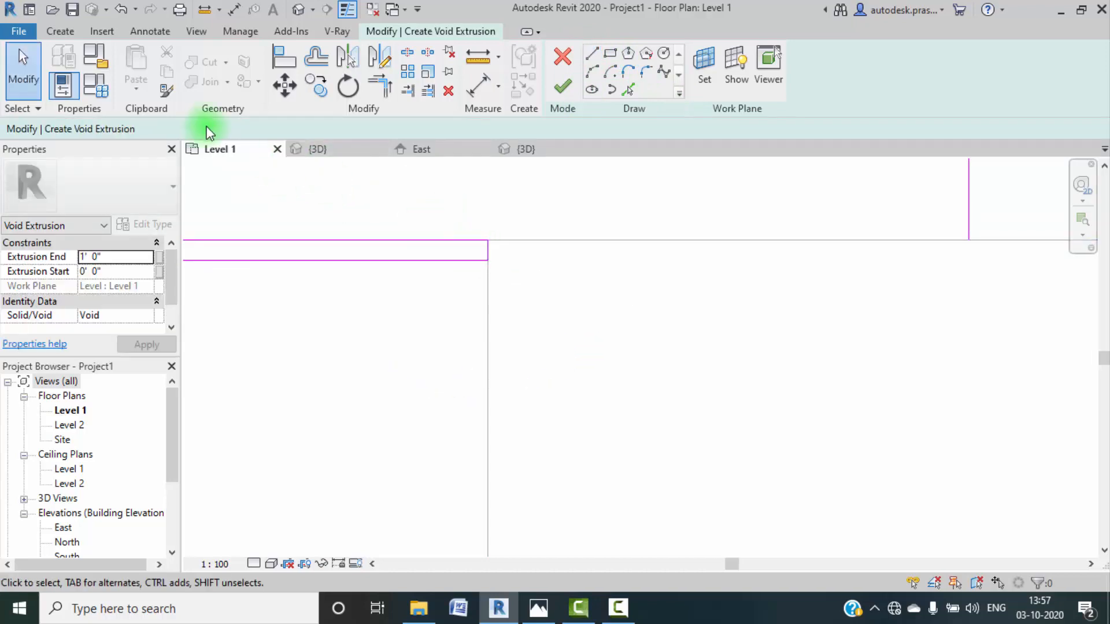
Step: Offset the left leg's inner vertical edge 1" into the cabinet with Pick Lines
click(630, 90)
click(218, 128)
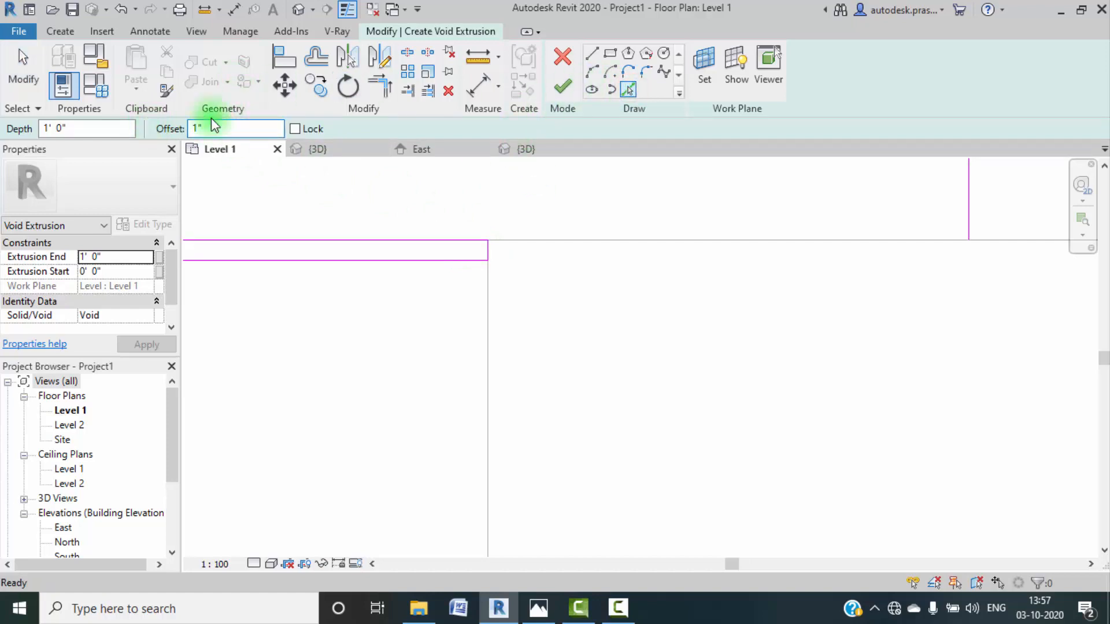
text(1")
scroll(523, 247, down, 3)
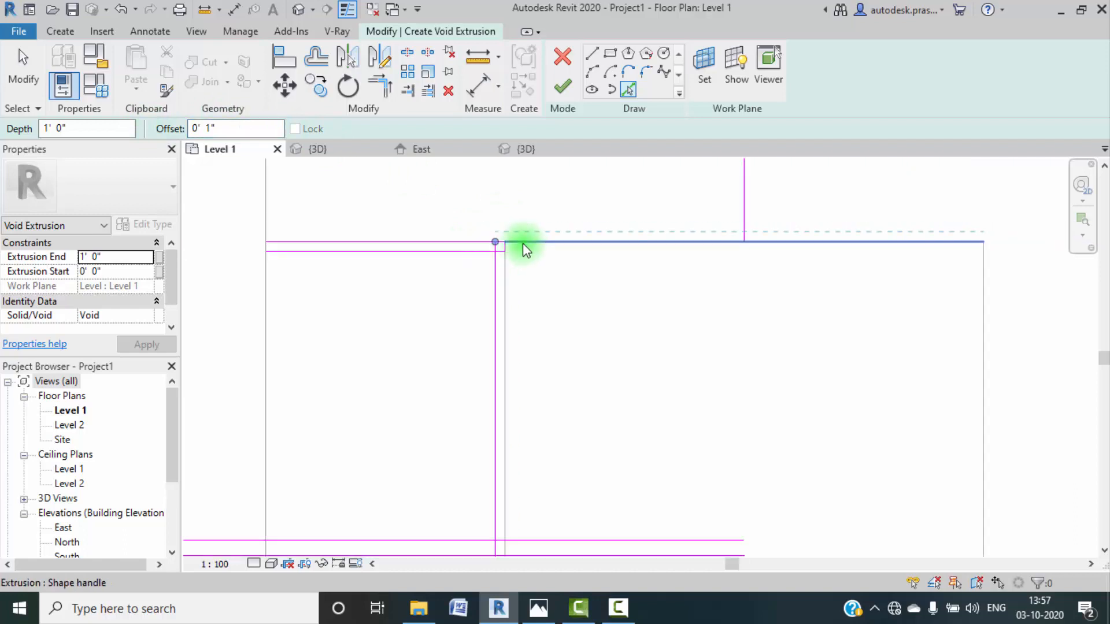
key(Escape)
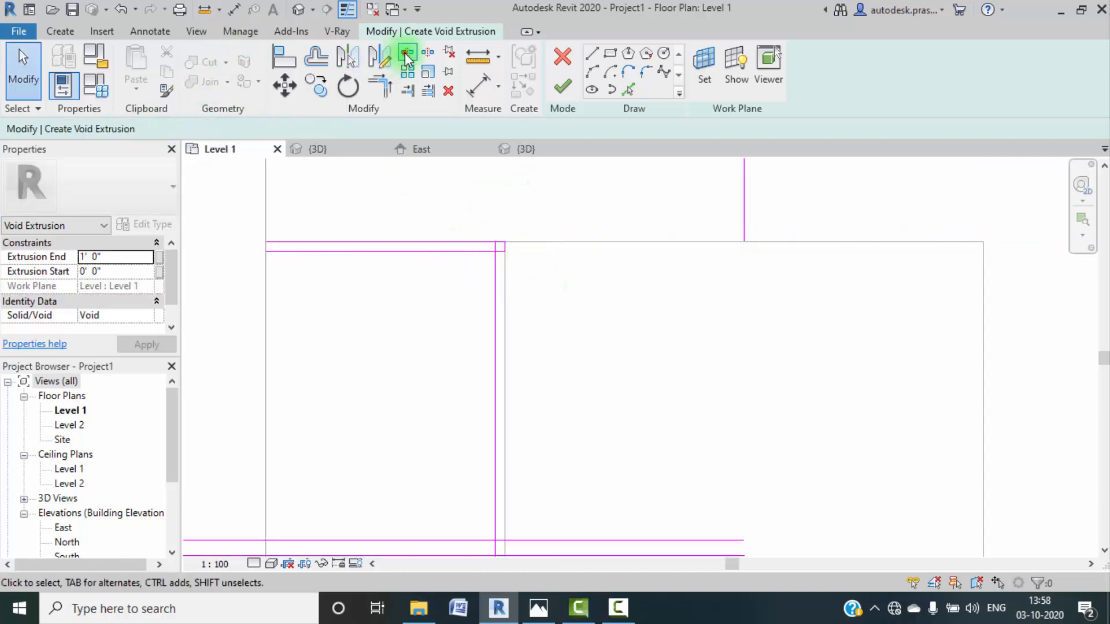
Step: Split the 1" offset vertical line between the upper and middle dividers and between the middle and lowest dividers
click(407, 55)
middle_drag(490, 420, 567, 246)
click(505, 494)
middle_click(562, 248)
middle_click(561, 248)
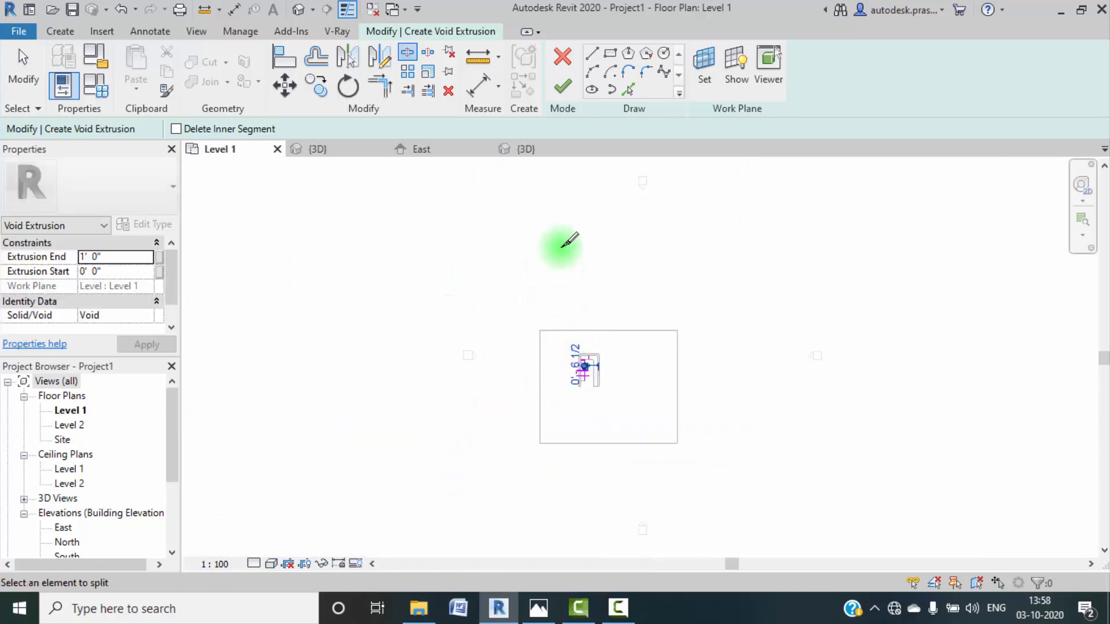
scroll(582, 376, up, 5)
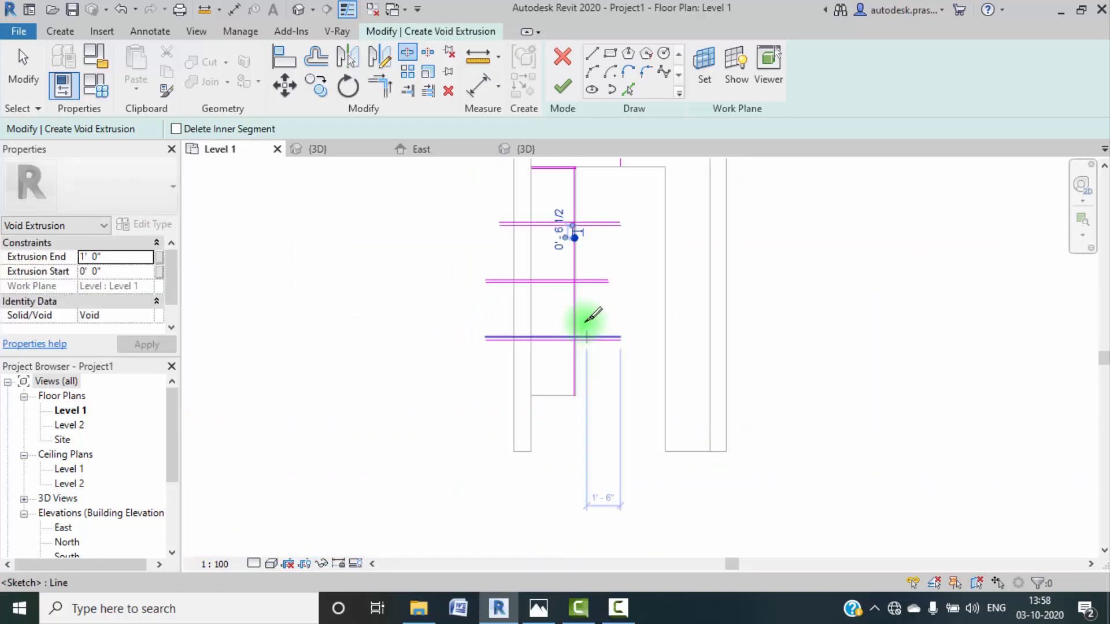
scroll(587, 318, up, 4)
click(558, 292)
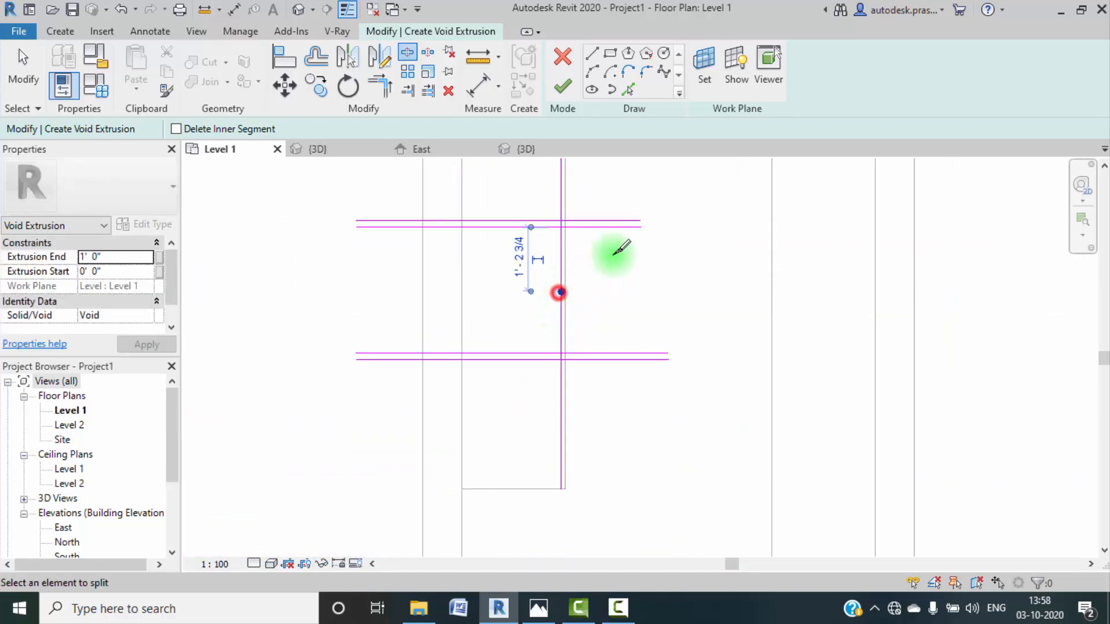
middle_drag(614, 253, 568, 384)
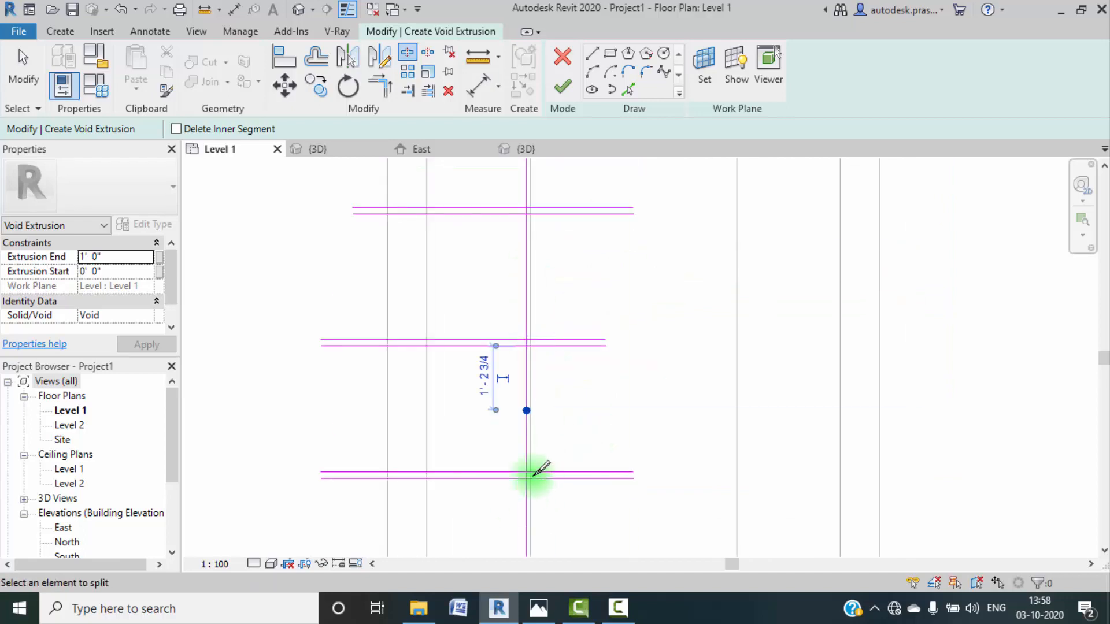
middle_drag(553, 495, 547, 369)
middle_drag(620, 359, 556, 448)
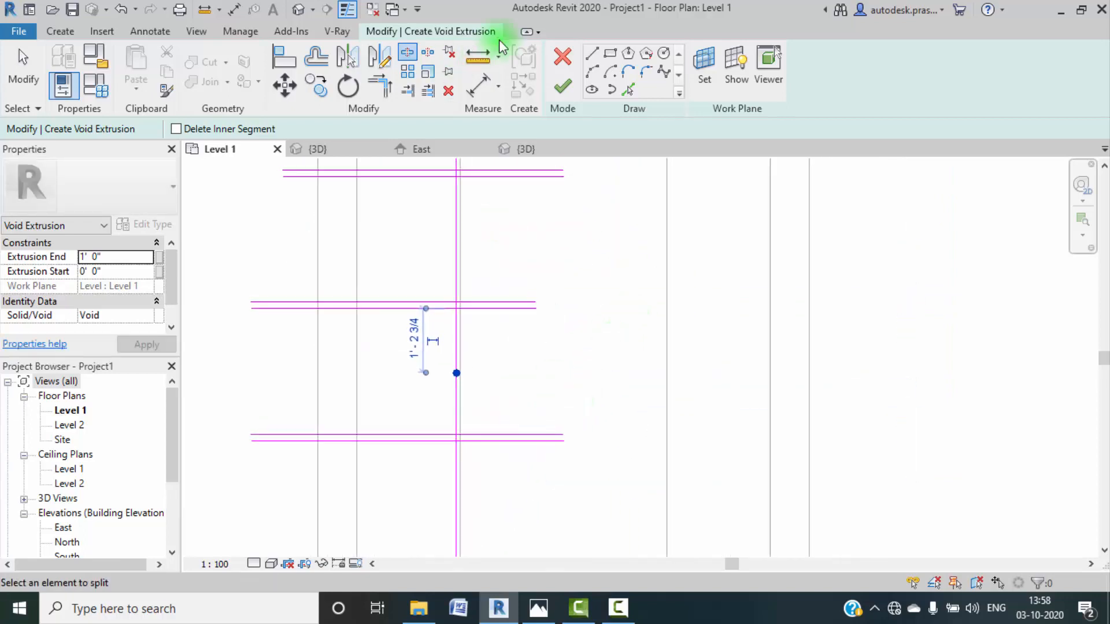
Step: Trace the left leg's inner vertical edge as a sketch line using Pick Lines with zero offset
click(628, 89)
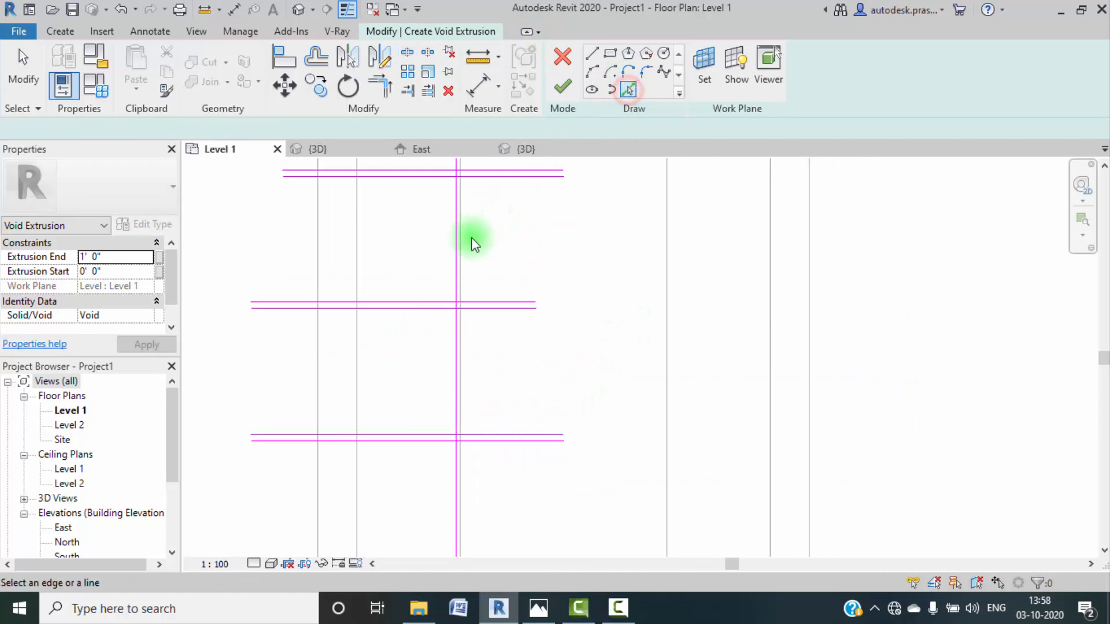
click(466, 248)
middle_drag(568, 228, 575, 260)
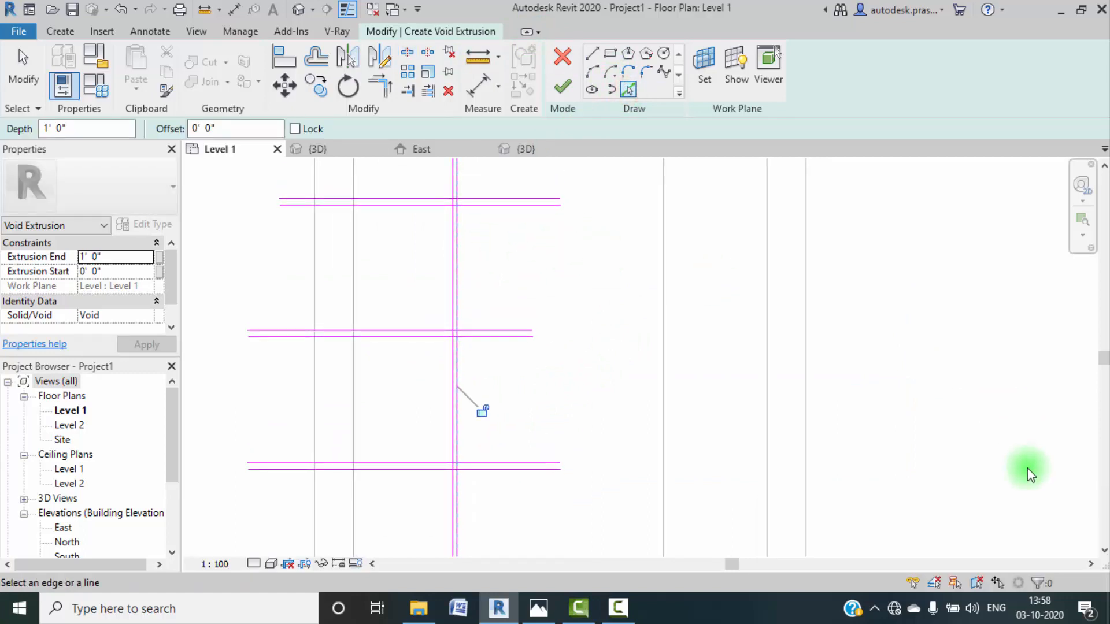
key(Escape)
middle_drag(550, 323, 555, 500)
scroll(459, 237, up, 10)
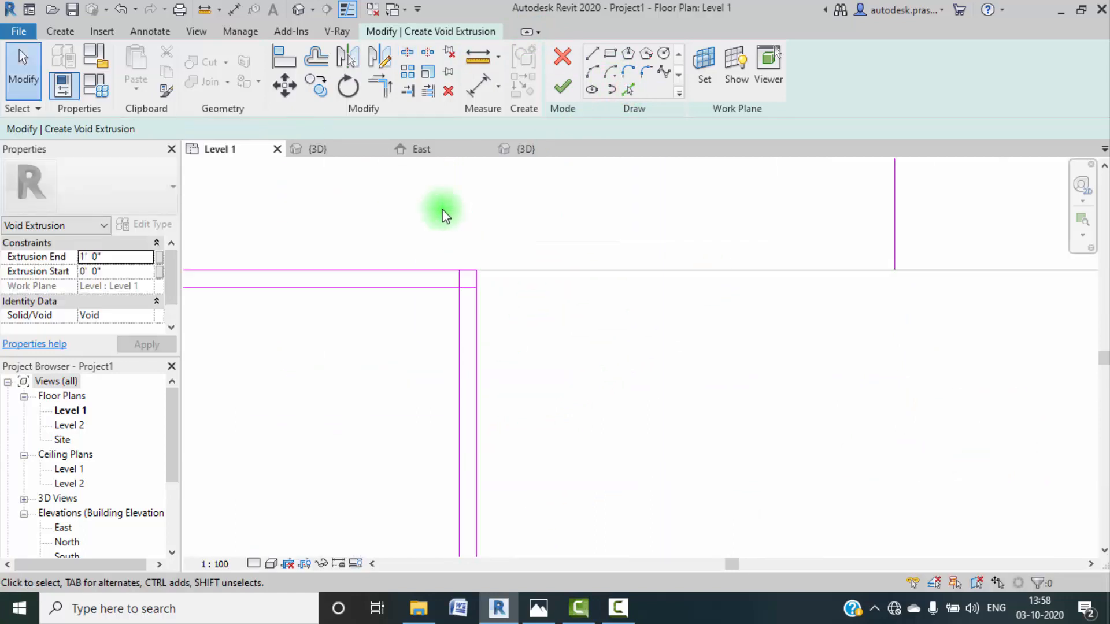
click(550, 421)
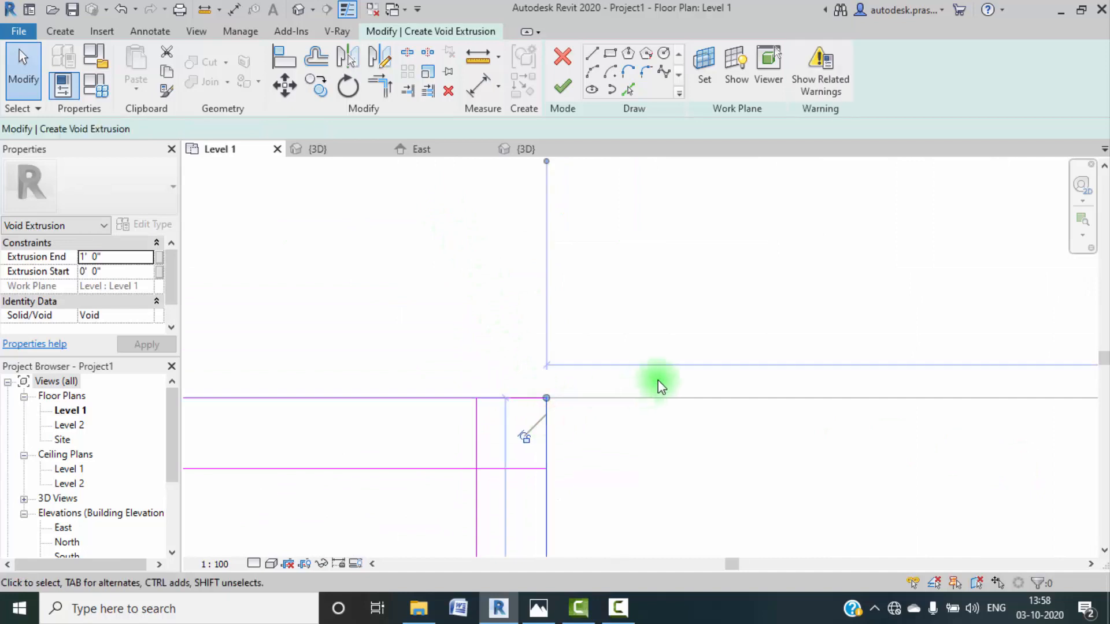
click(396, 94)
scroll(590, 482, down, 2)
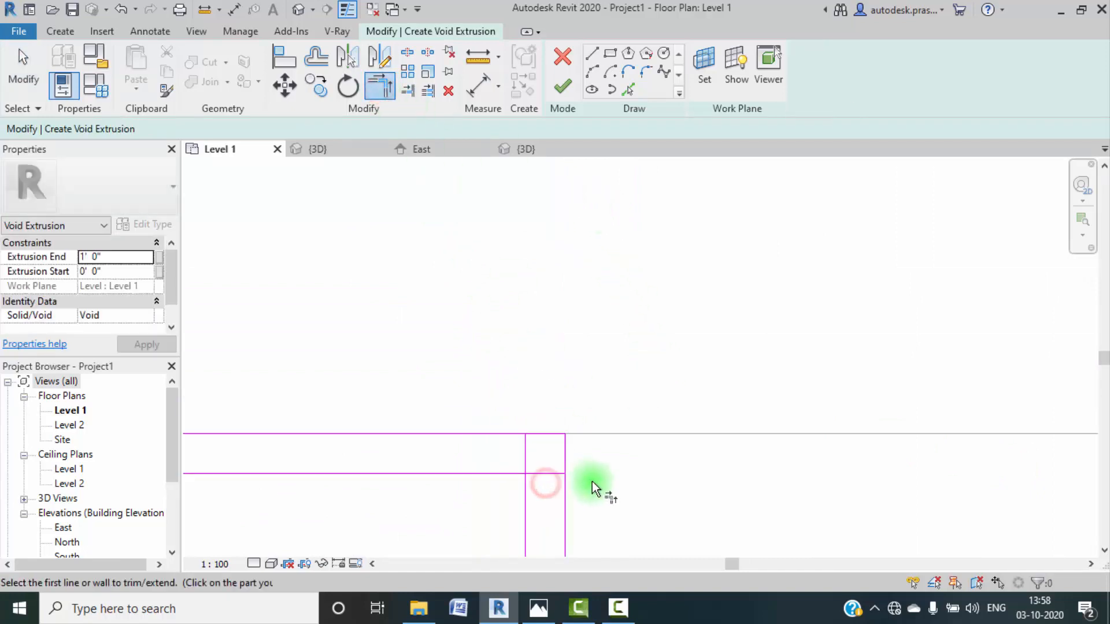
middle_drag(610, 462, 593, 446)
key(Escape)
scroll(557, 440, down, 1)
middle_drag(709, 473, 668, 348)
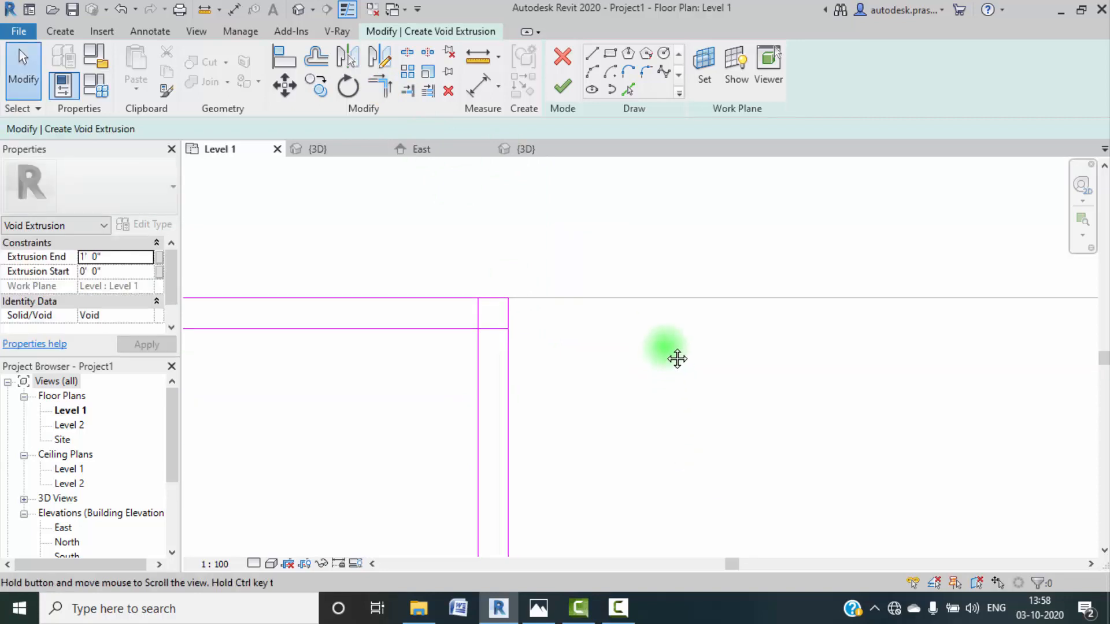
Step: Trim the strip's two horizontal lines against the 1" offset vertical line to form a small square at the inner corner
scroll(473, 314, up, 1)
scroll(539, 344, up, 1)
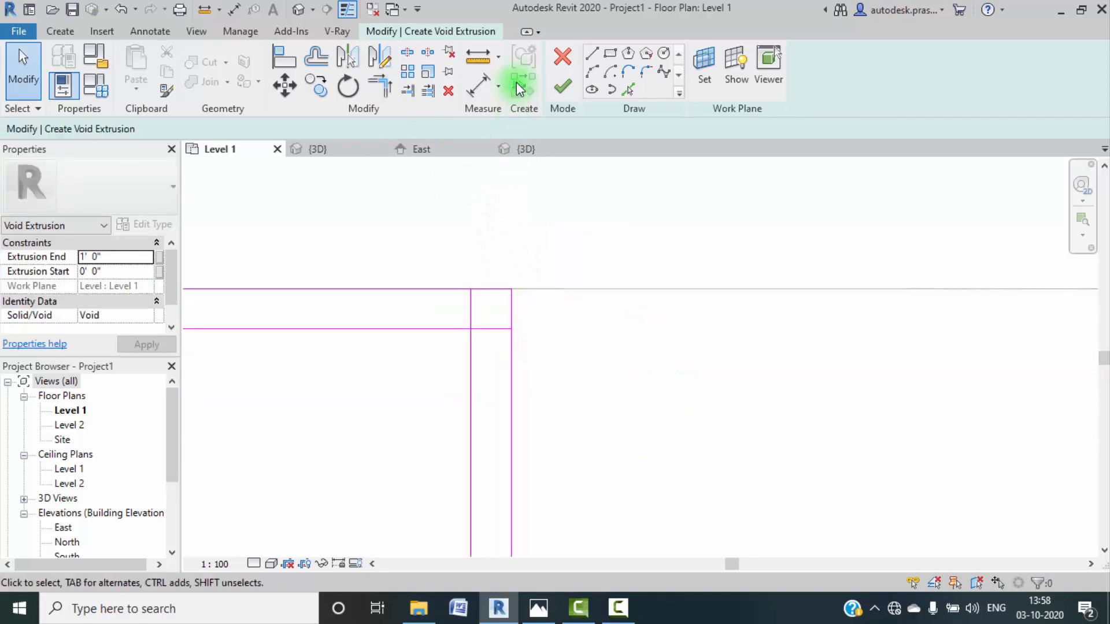
click(399, 89)
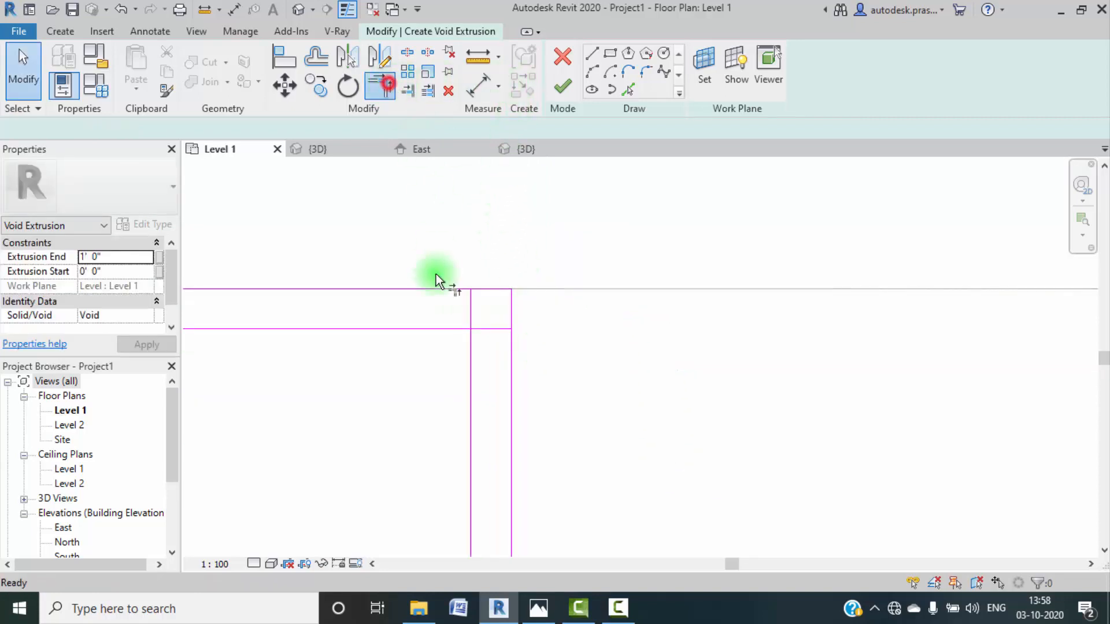
click(475, 289)
click(474, 315)
click(481, 329)
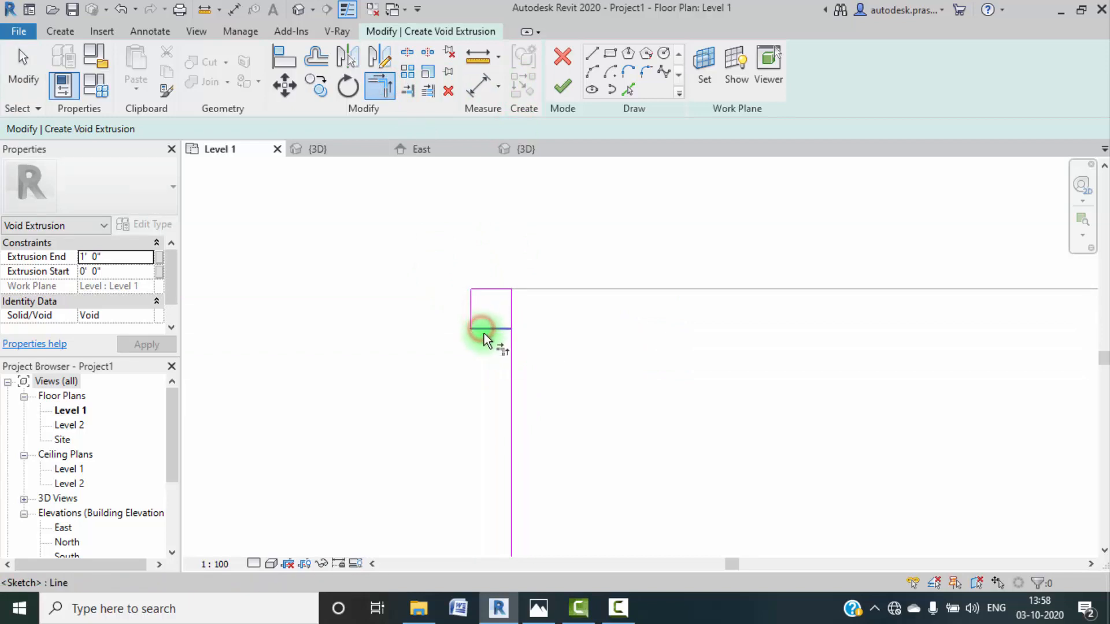
Step: Trim the uppermost full-length divider's pair and the two vertical lines into a small closed rectangle at the leg's inner edge
scroll(492, 361, down, 3)
scroll(514, 411, down, 1)
middle_drag(523, 419, 497, 245)
mouse_move(510, 404)
middle_down()
mouse_move(500, 463)
mouse_move(508, 223)
middle_up()
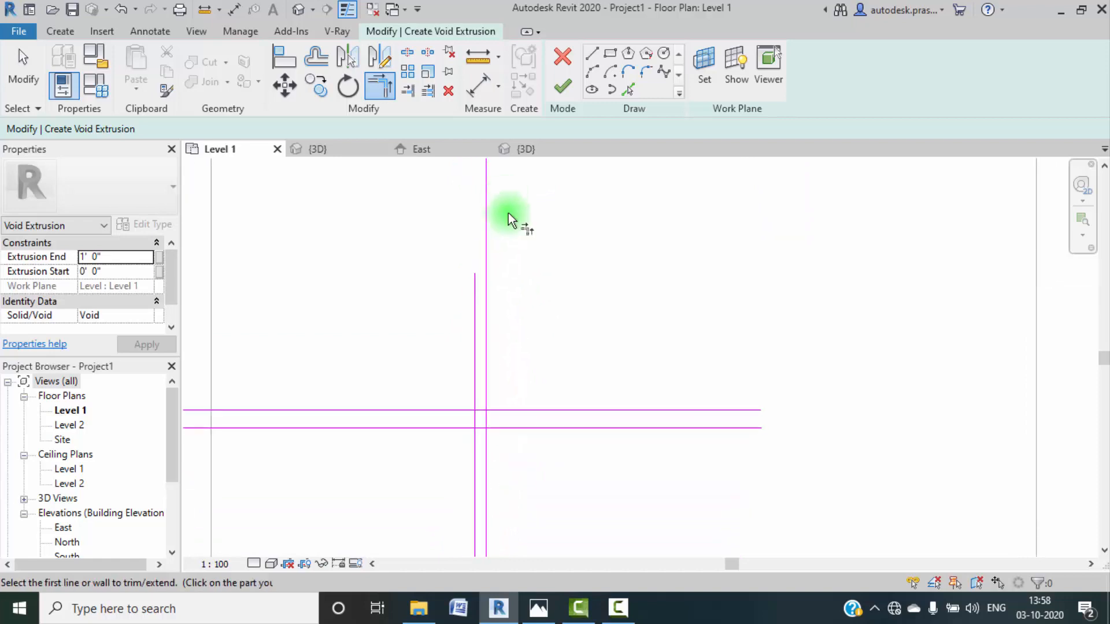
click(484, 419)
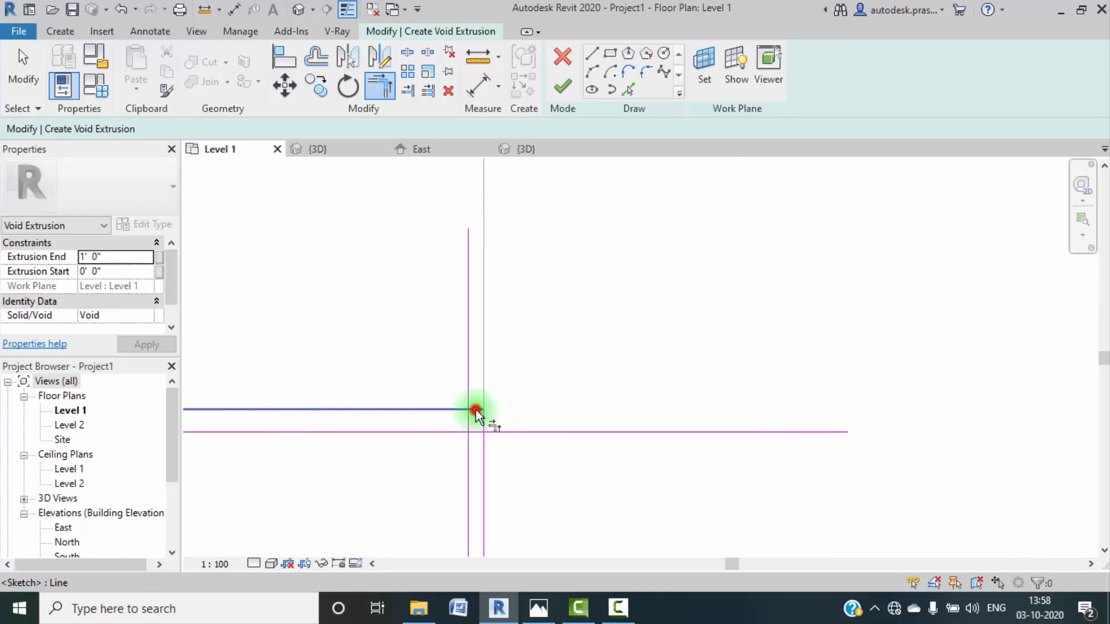
scroll(513, 414, down, 2)
scroll(484, 417, up, 3)
click(483, 418)
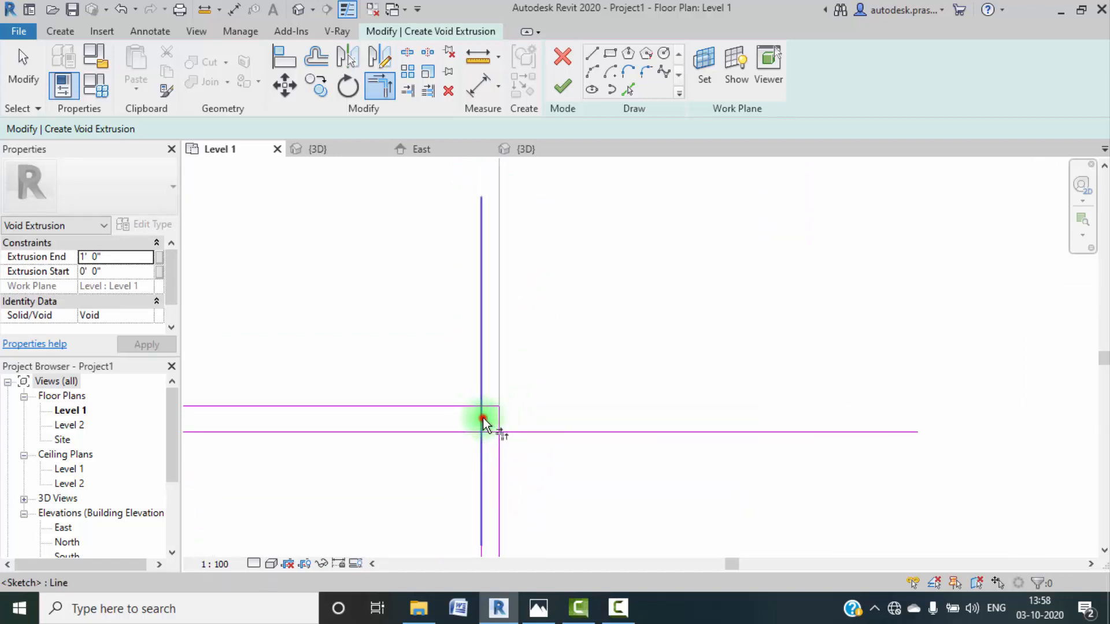
click(491, 411)
click(487, 431)
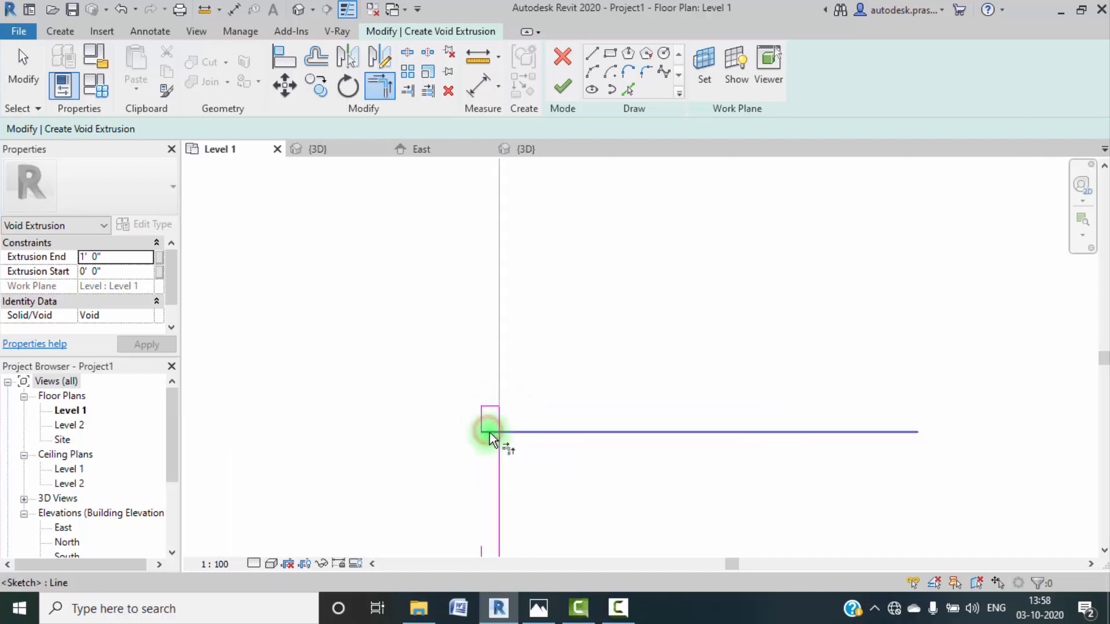
click(490, 432)
click(498, 422)
scroll(540, 405, down, 4)
middle_drag(596, 428, 540, 314)
scroll(493, 381, up, 5)
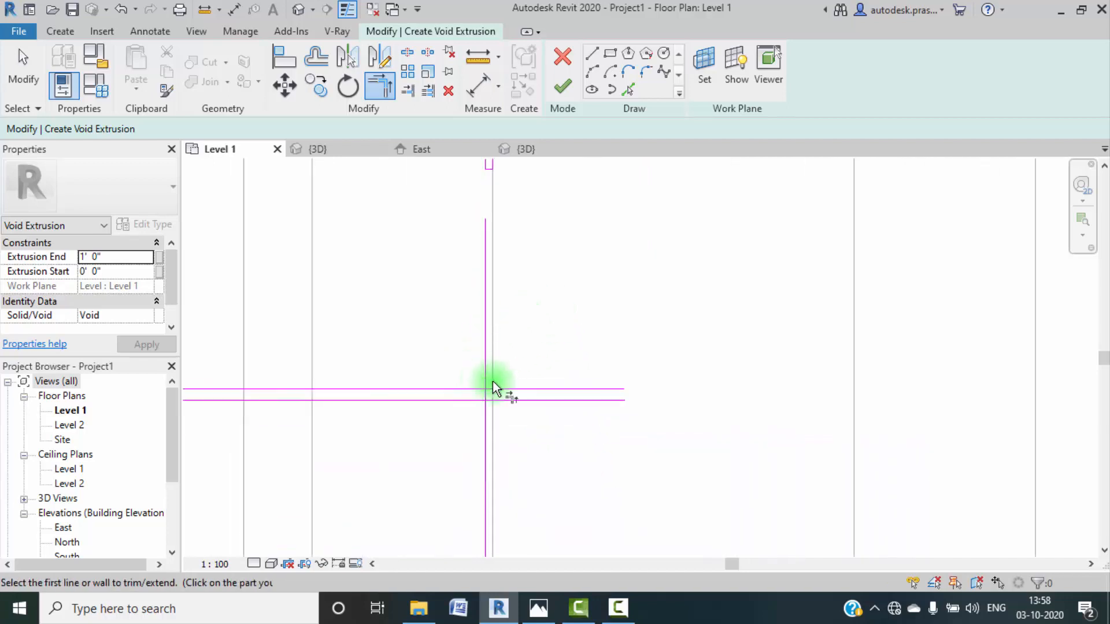
click(465, 392)
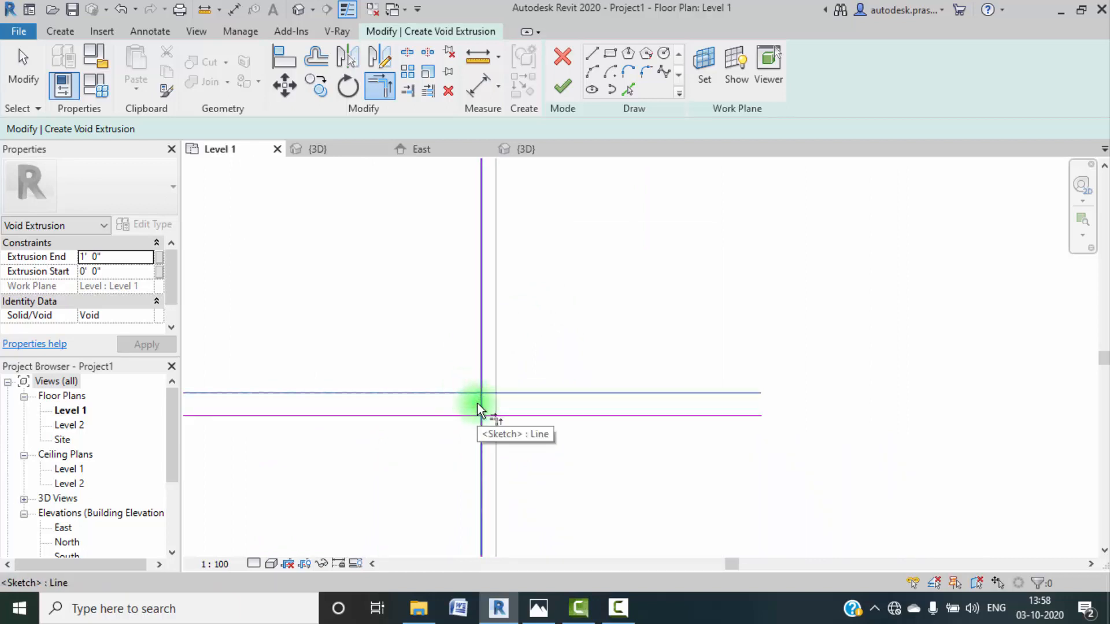
key(Escape)
key(Escape)
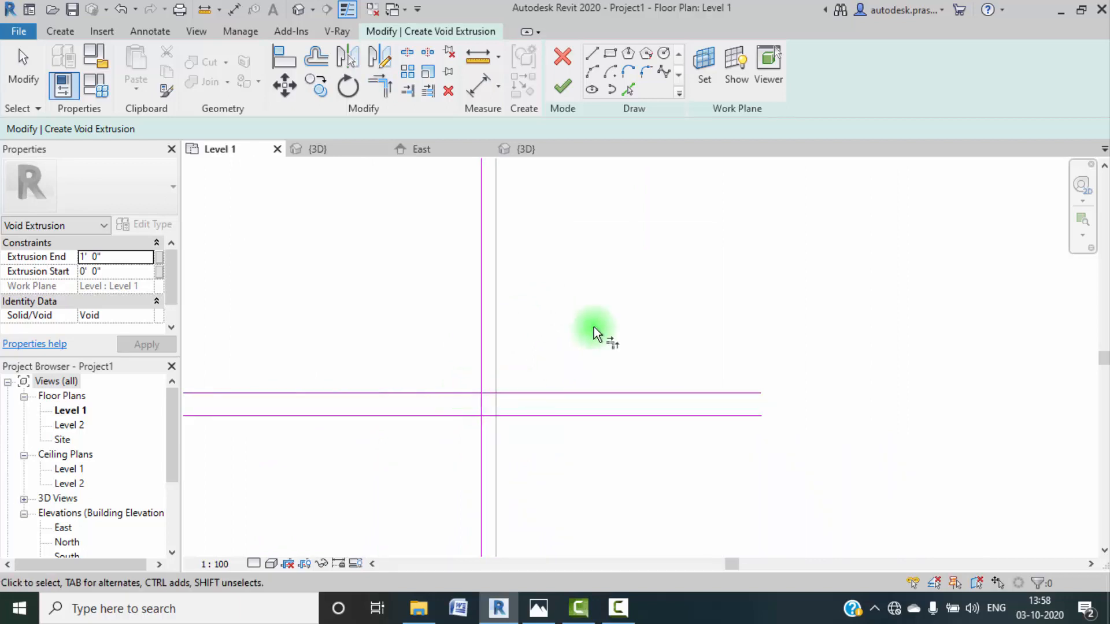
Step: Draw a short vertical line between the middle divider's two lines along the left leg's inner edge
click(592, 56)
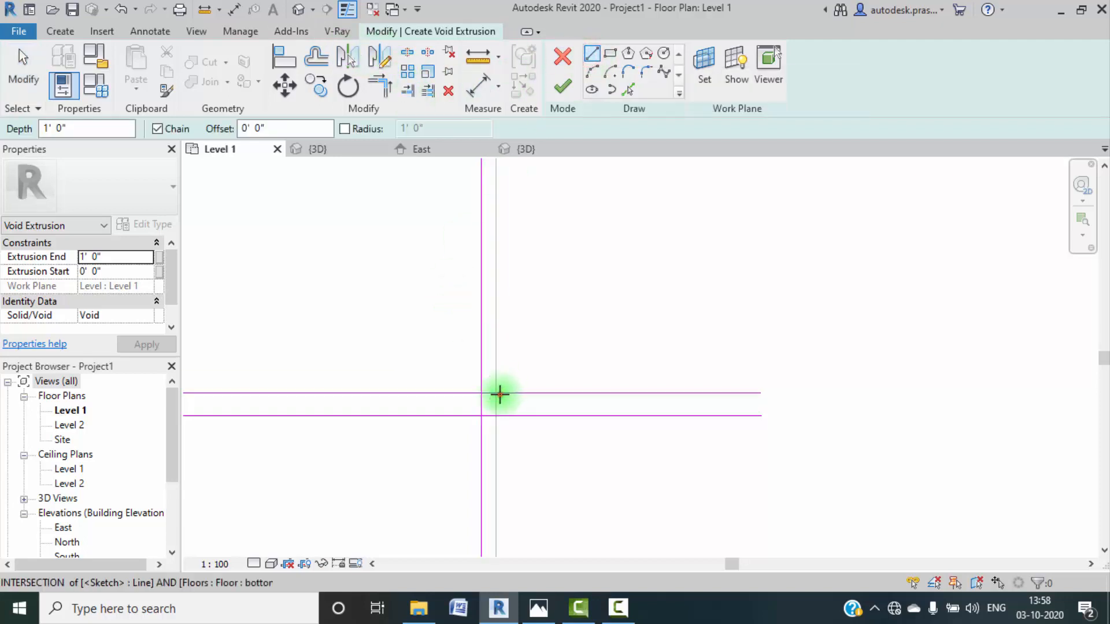
click(498, 394)
click(497, 415)
key(Escape)
key(Escape)
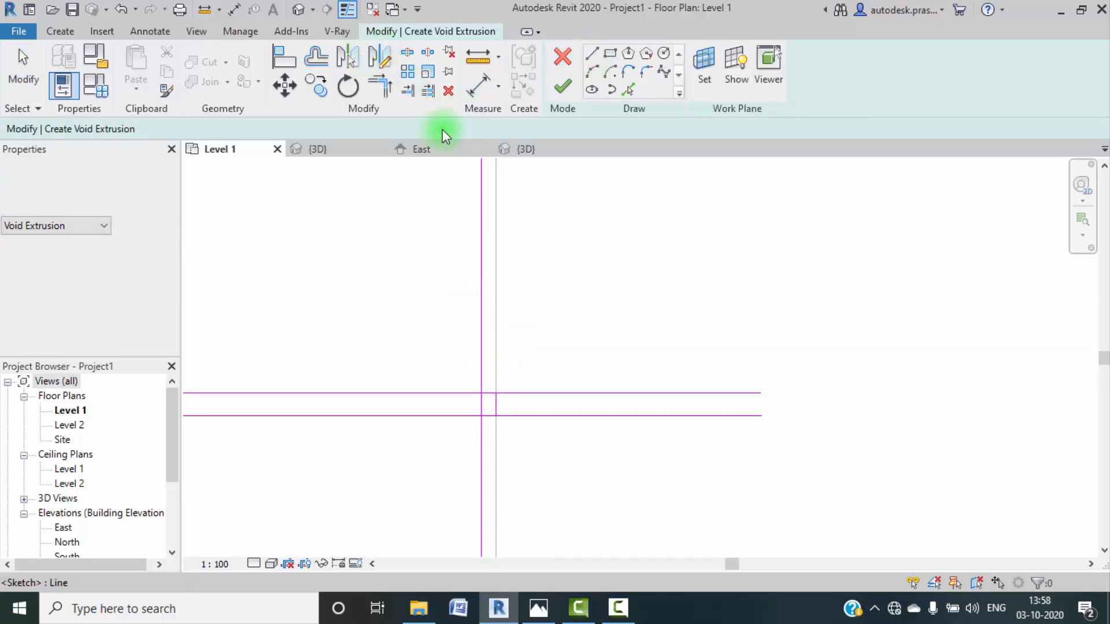
Step: Trim the middle divider's two horizontal lines against the two vertical lines into a small closed rectangle at the left leg's inner edge
click(377, 93)
click(483, 390)
click(490, 394)
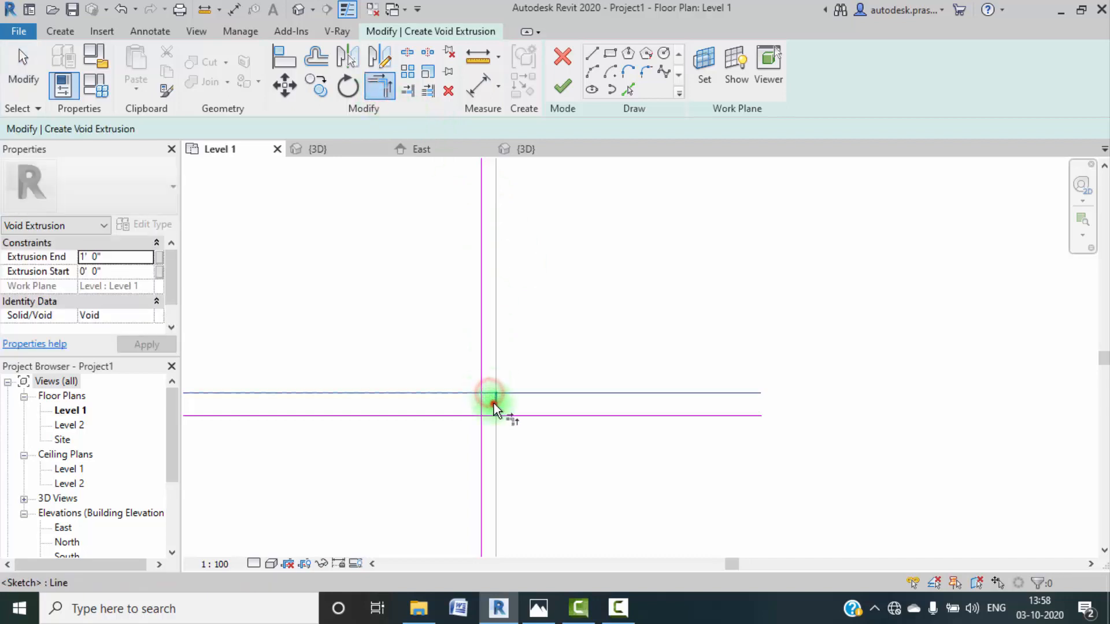
click(483, 402)
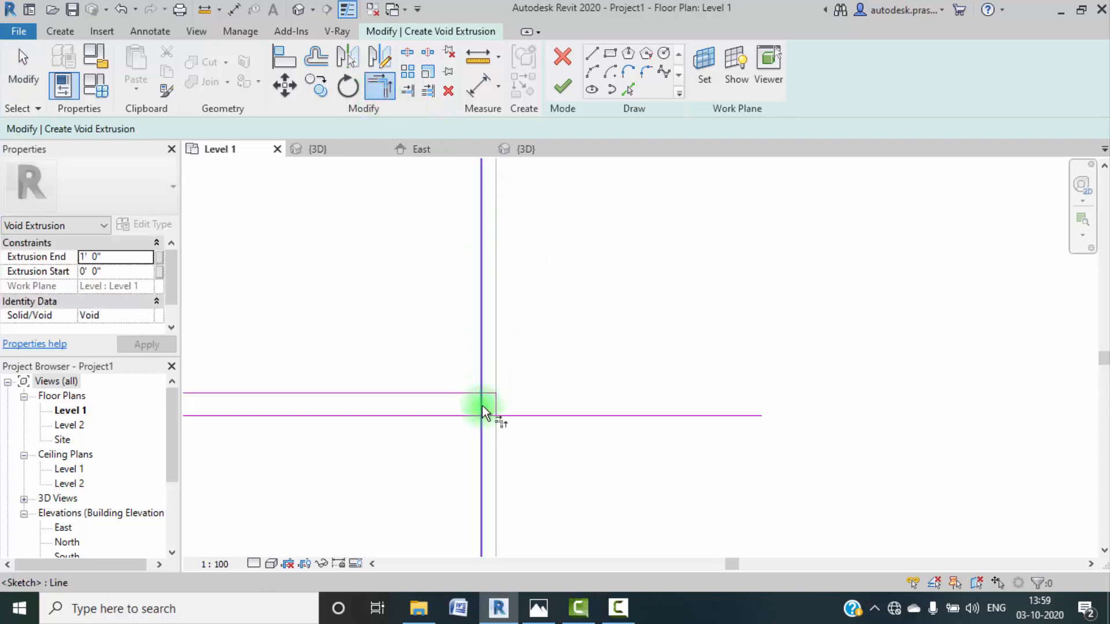
scroll(487, 393, up, 5)
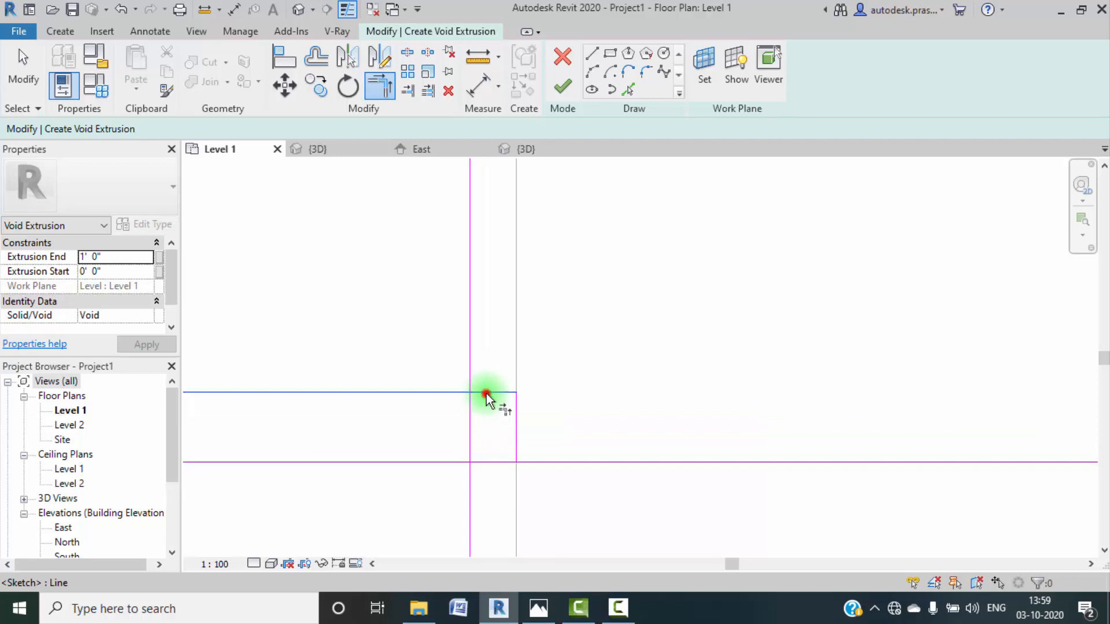
scroll(514, 407, down, 2)
click(490, 417)
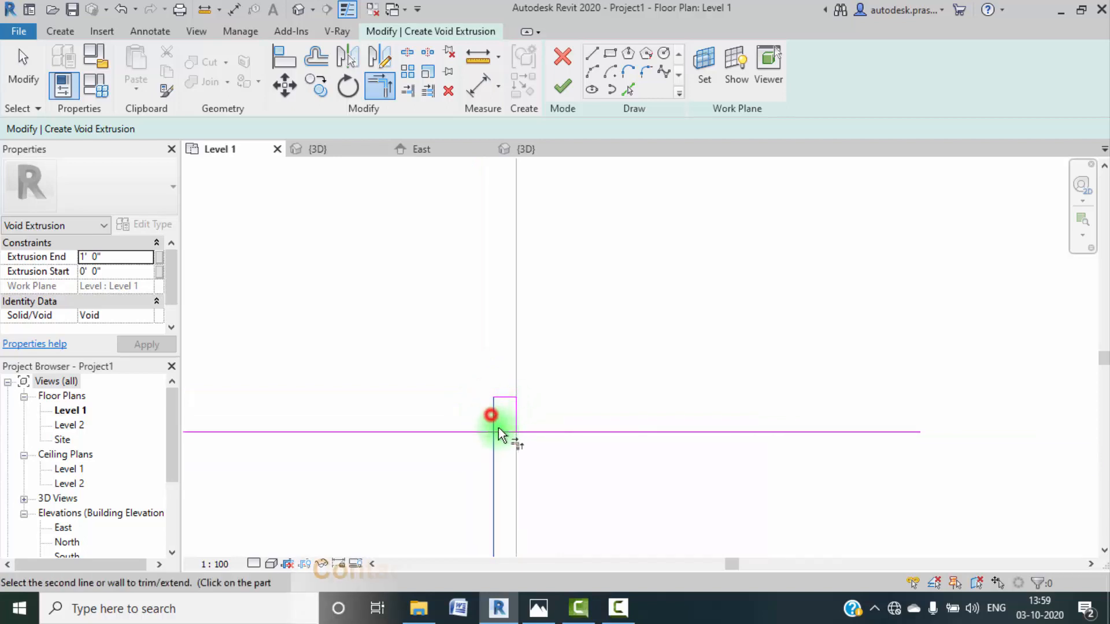
click(502, 432)
click(502, 431)
click(515, 419)
scroll(559, 403, down, 4)
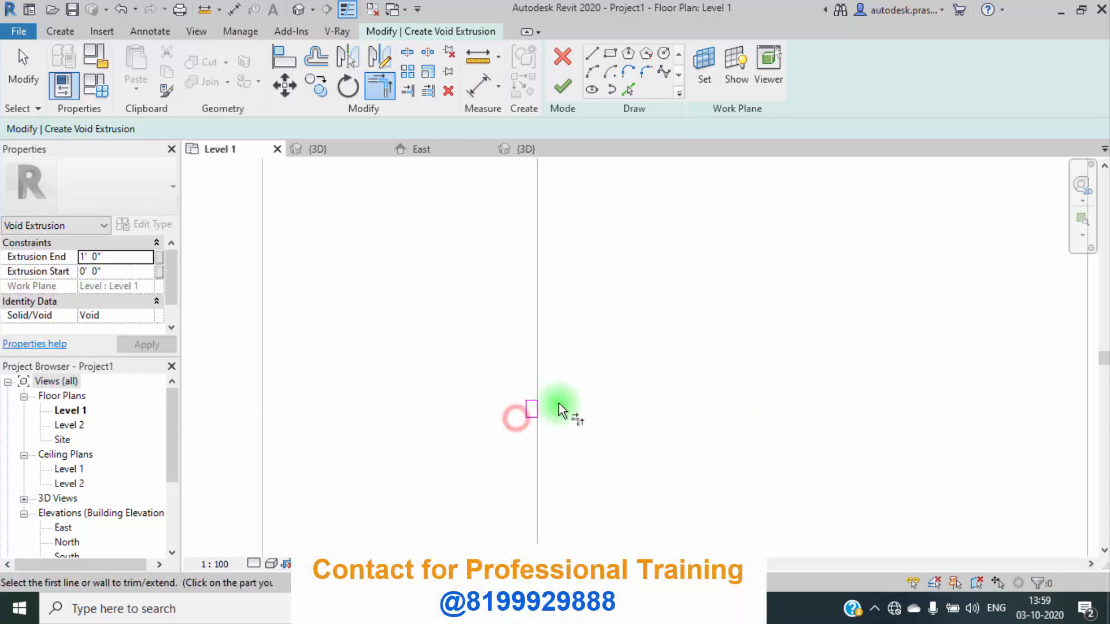
middle_drag(603, 447, 579, 334)
key(Escape)
Step: Draw a short vertical line between the lowest divider's two lines along the left leg's inner edge
middle_drag(567, 408, 527, 315)
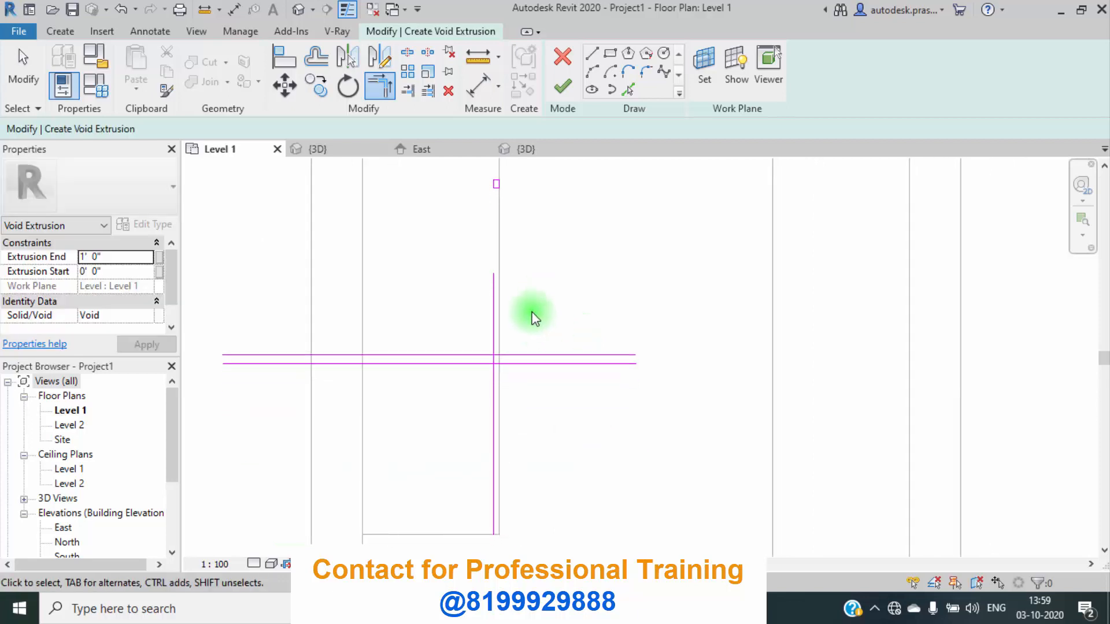
scroll(508, 364, up, 2)
key(Escape)
click(592, 54)
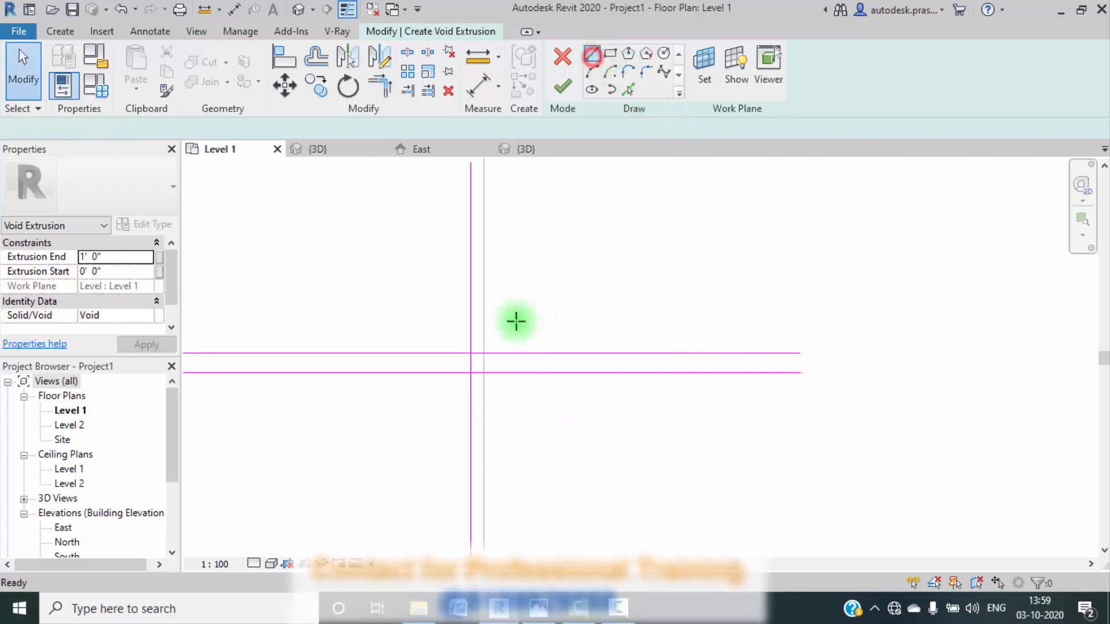
click(484, 354)
click(486, 373)
key(Escape)
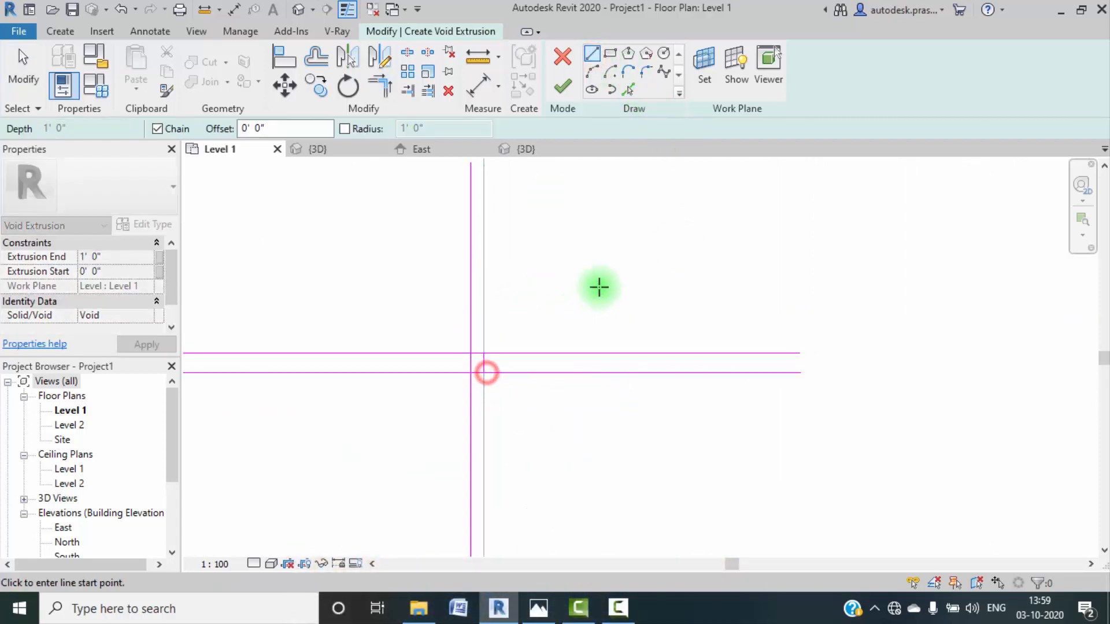
key(Escape)
Step: Trim the lowest divider's pair and the two vertical lines into a small closed rectangle at the left leg's inner edge
click(383, 83)
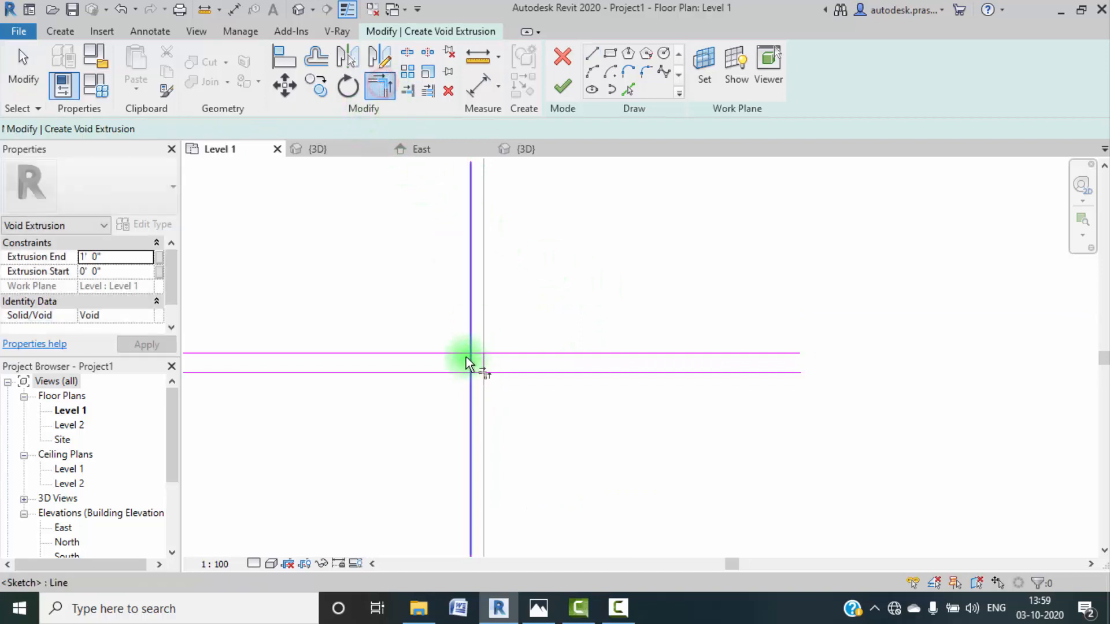
click(467, 356)
scroll(471, 356, up, 2)
click(483, 353)
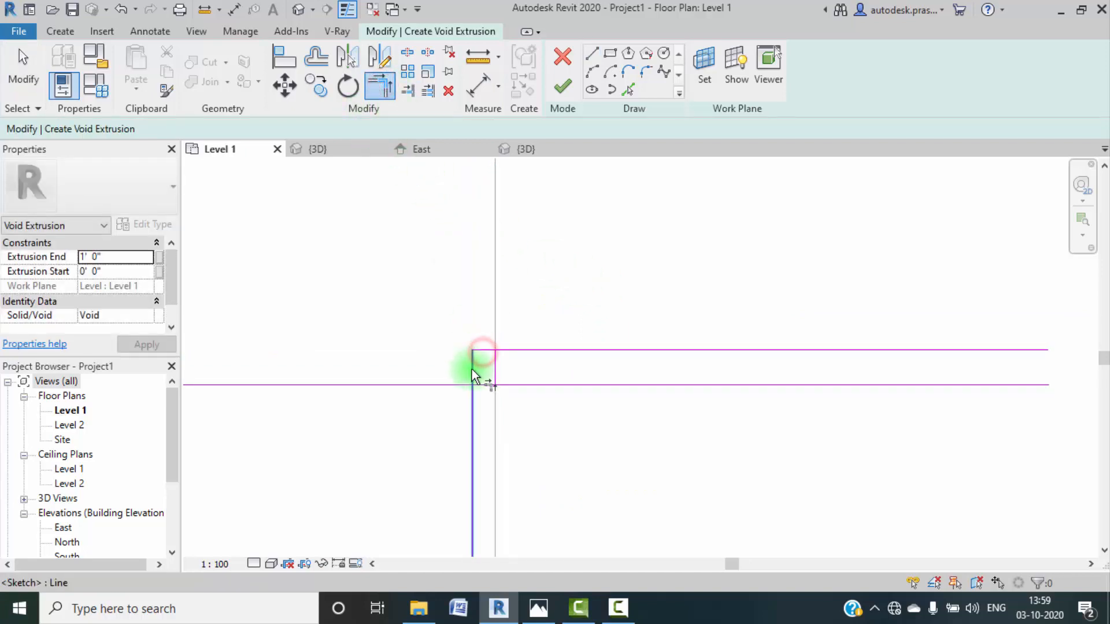
click(484, 383)
click(497, 373)
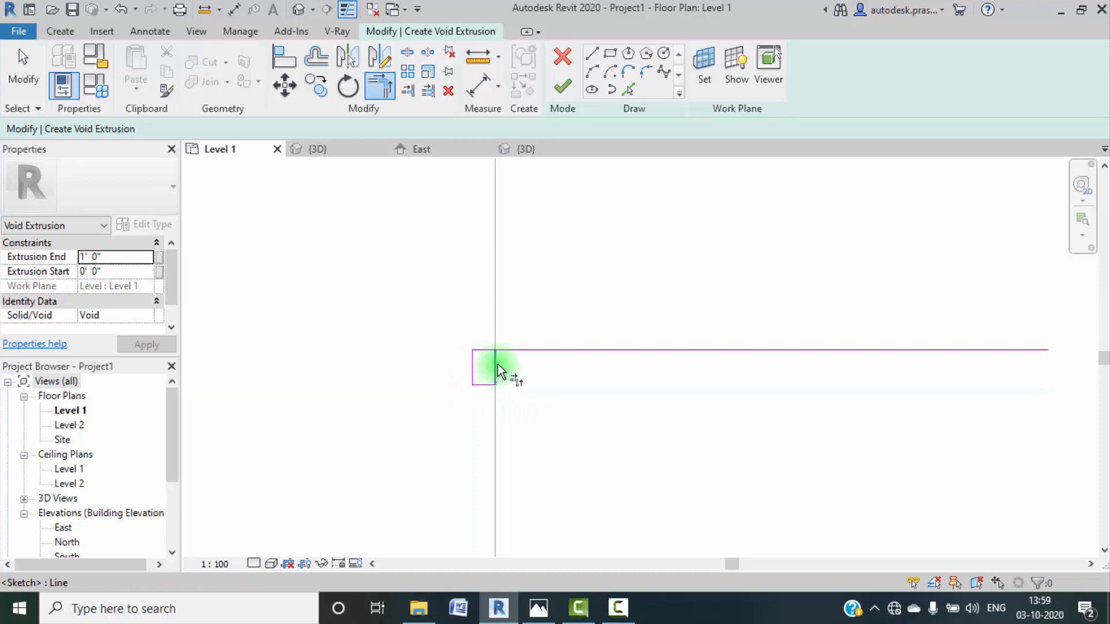
click(498, 364)
click(490, 350)
scroll(532, 347, down, 4)
scroll(562, 390, down, 3)
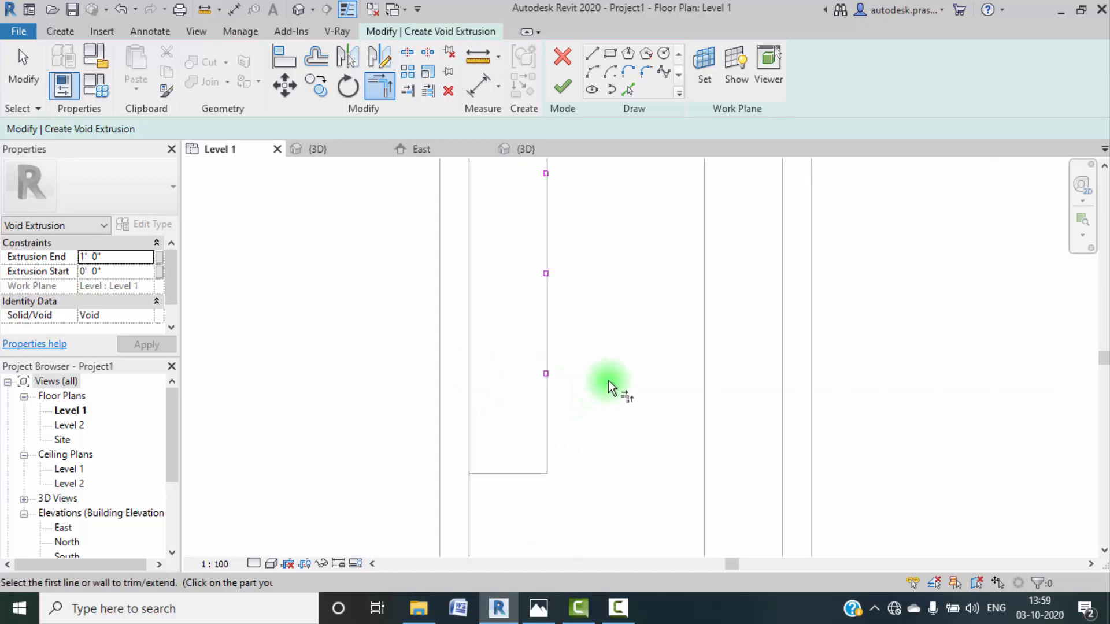
key(Escape)
key(Escape)
Step: Offset sketch lines 3/4" to both sides of the back run's vertical centre line using Pick Lines
scroll(554, 287, up, 5)
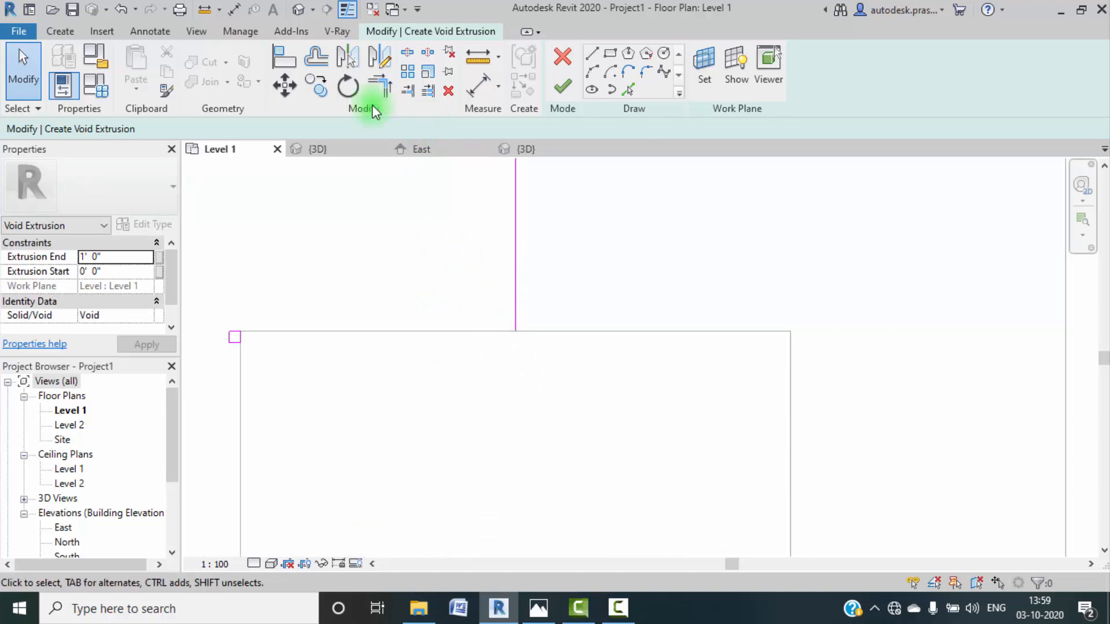
click(626, 92)
click(230, 130)
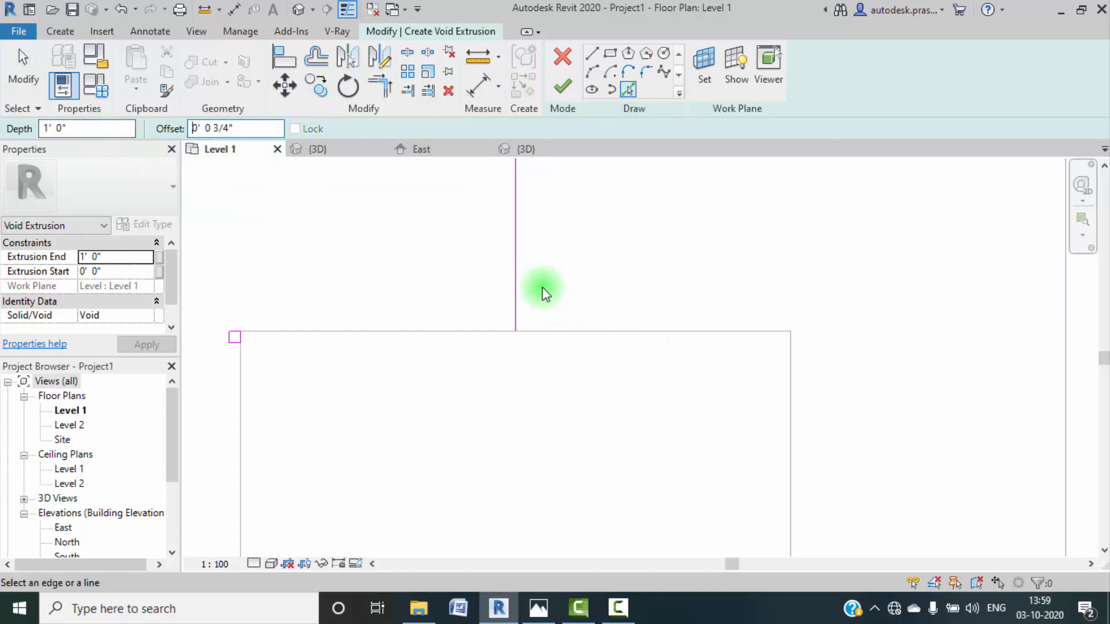
click(517, 281)
click(513, 297)
key(Escape)
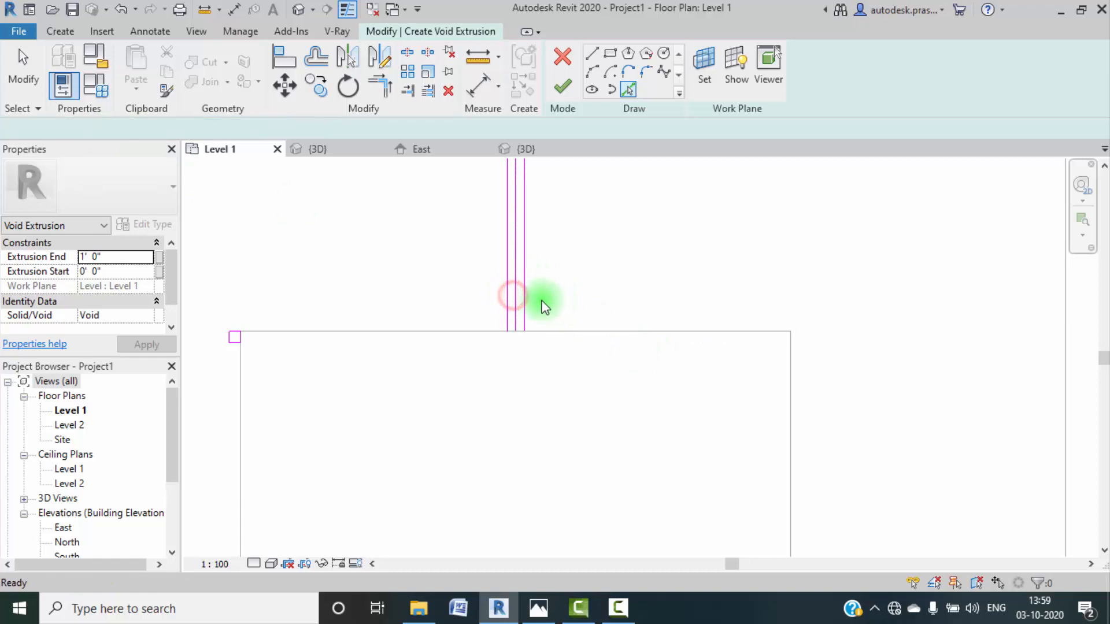
Step: Draw a short horizontal line joining the lower ends of the back run's two offset divider lines
click(592, 53)
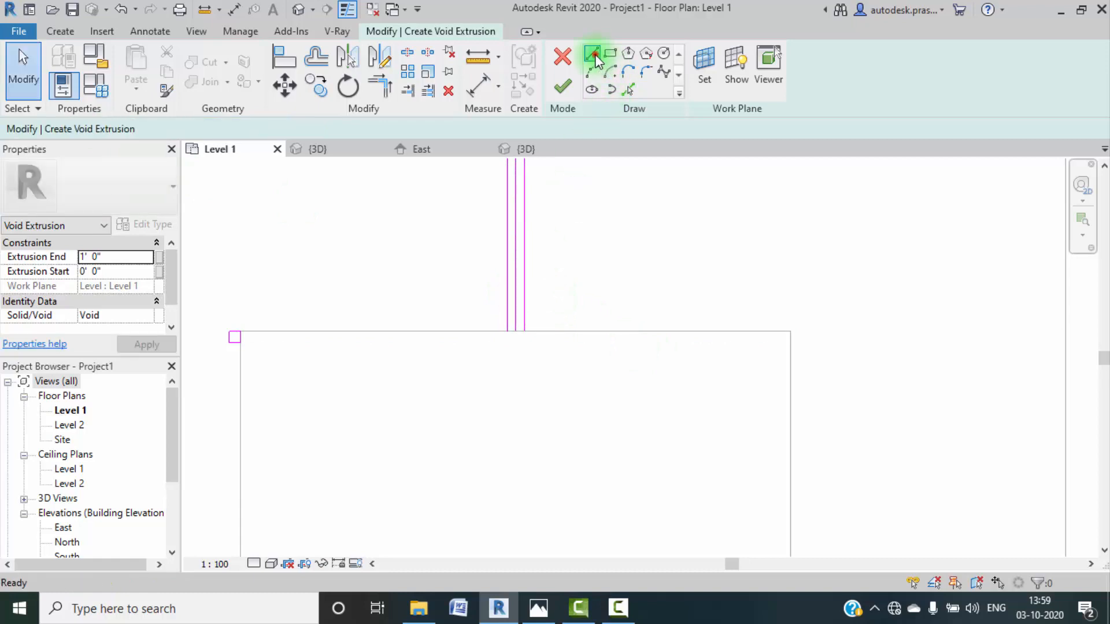
click(508, 331)
click(524, 332)
key(Escape)
key(Escape)
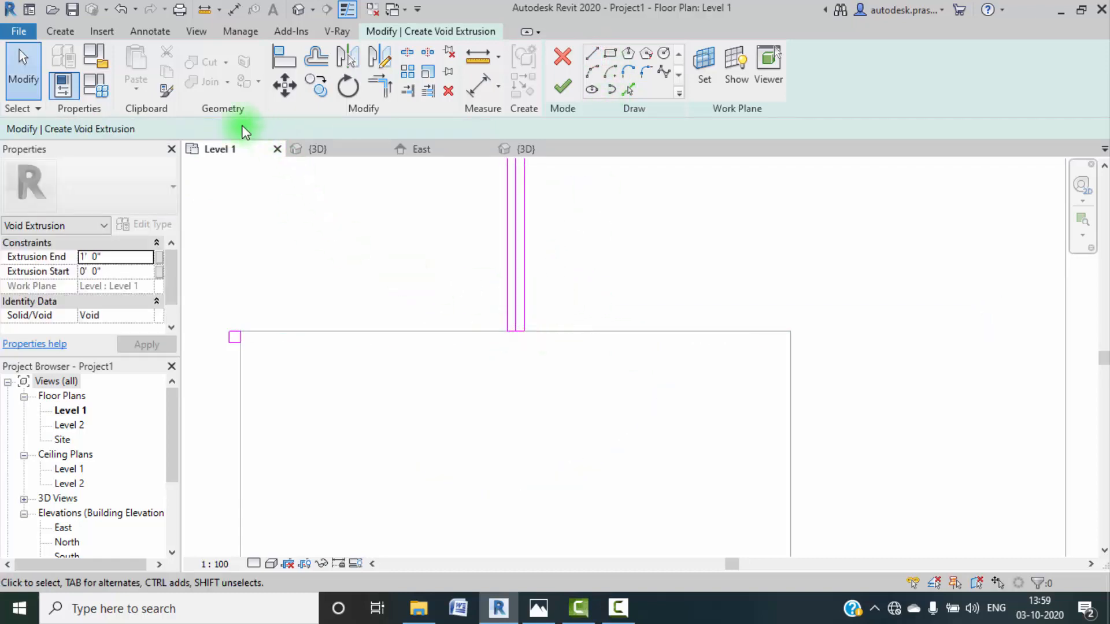
Step: Create a horizontal sketch line offset 1" inward from the back run's inner edge using Pick Lines
click(628, 90)
click(251, 127)
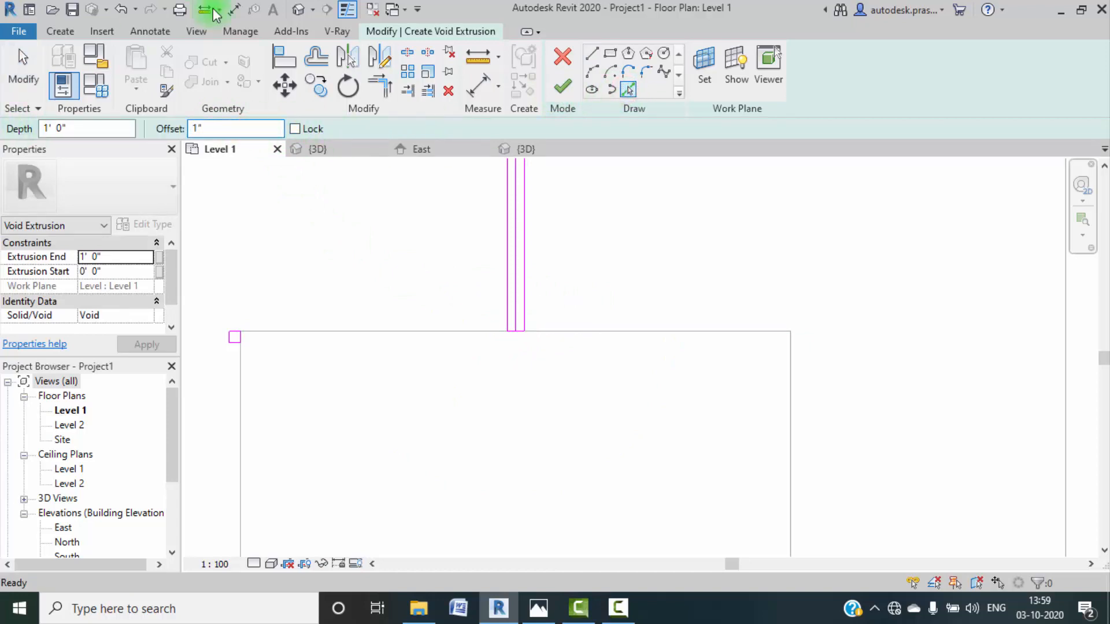
scroll(514, 331, up, 4)
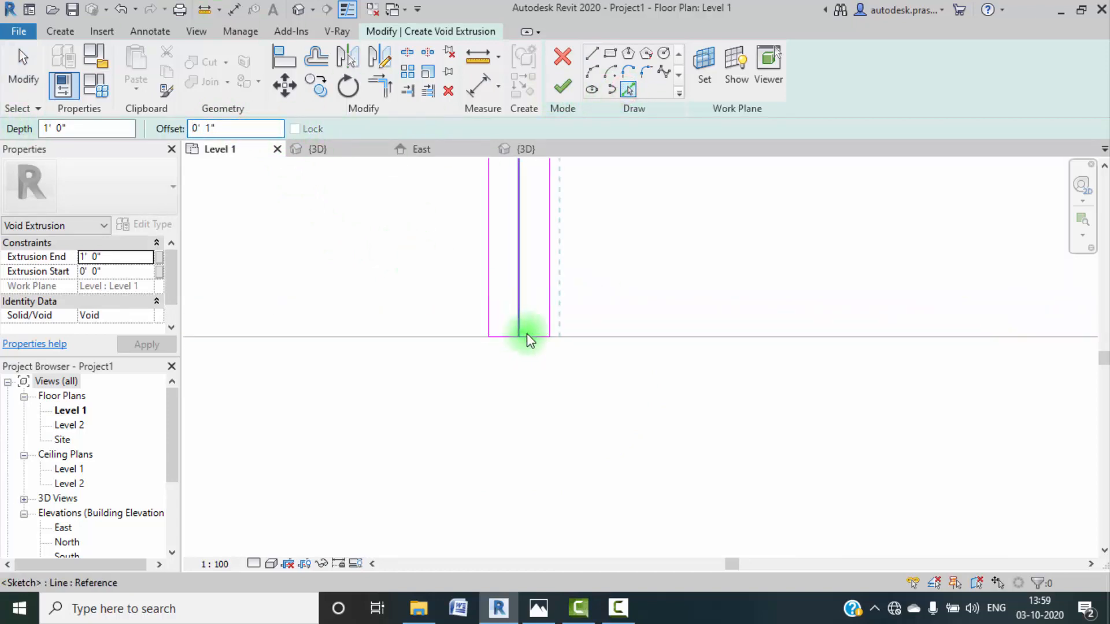
key(Return)
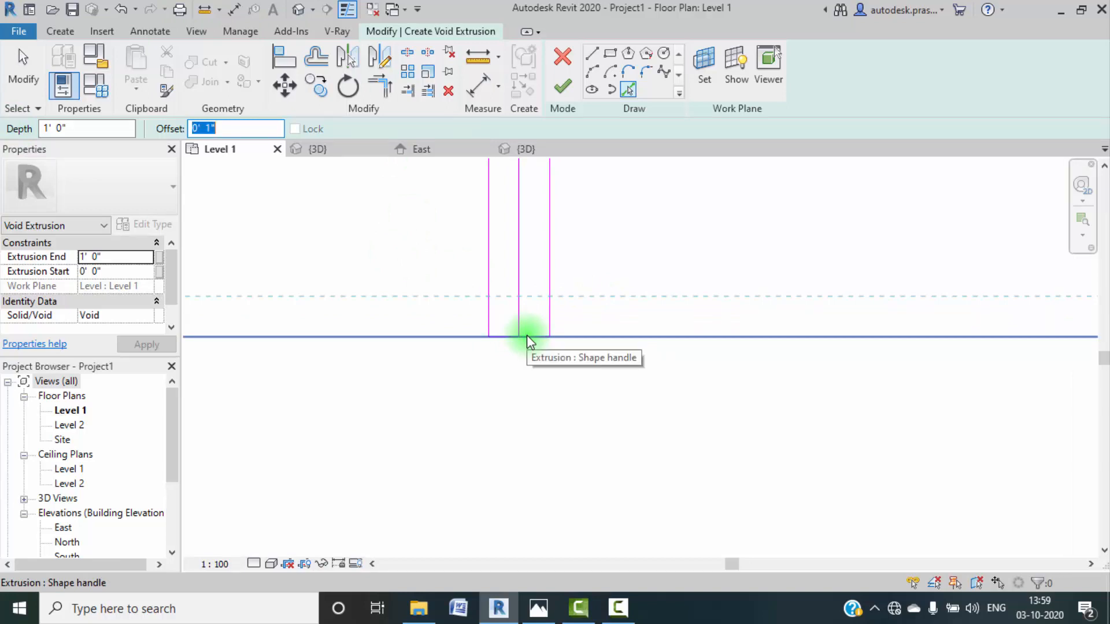
click(527, 335)
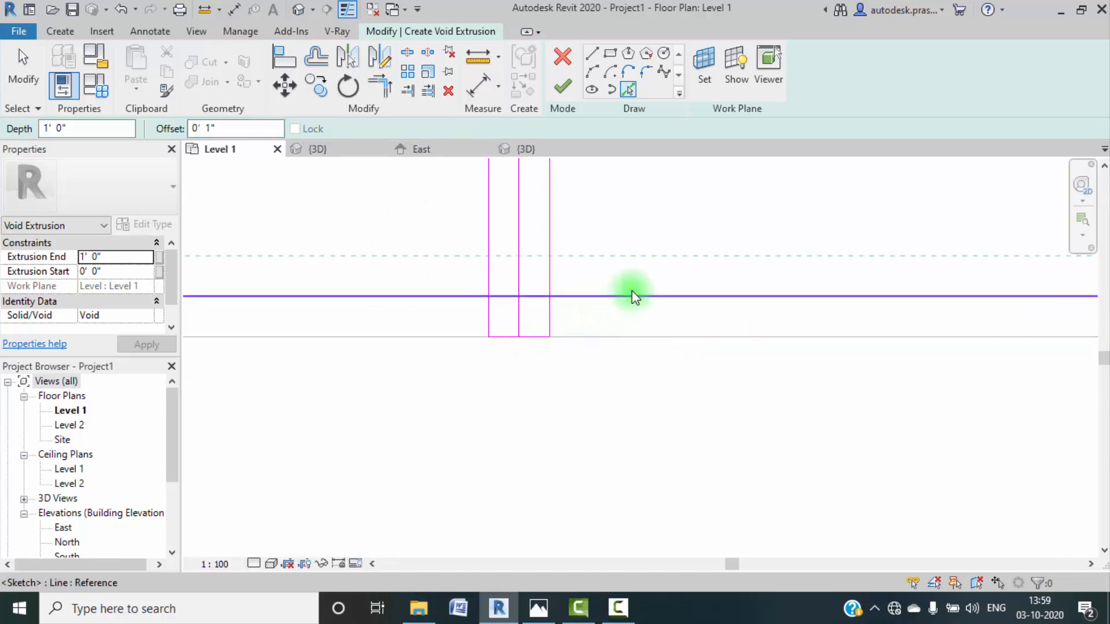
key(Escape)
Step: Delete the back divider's centre line and trim the remaining lines into a small closed rectangle at the run's inner edge
click(518, 227)
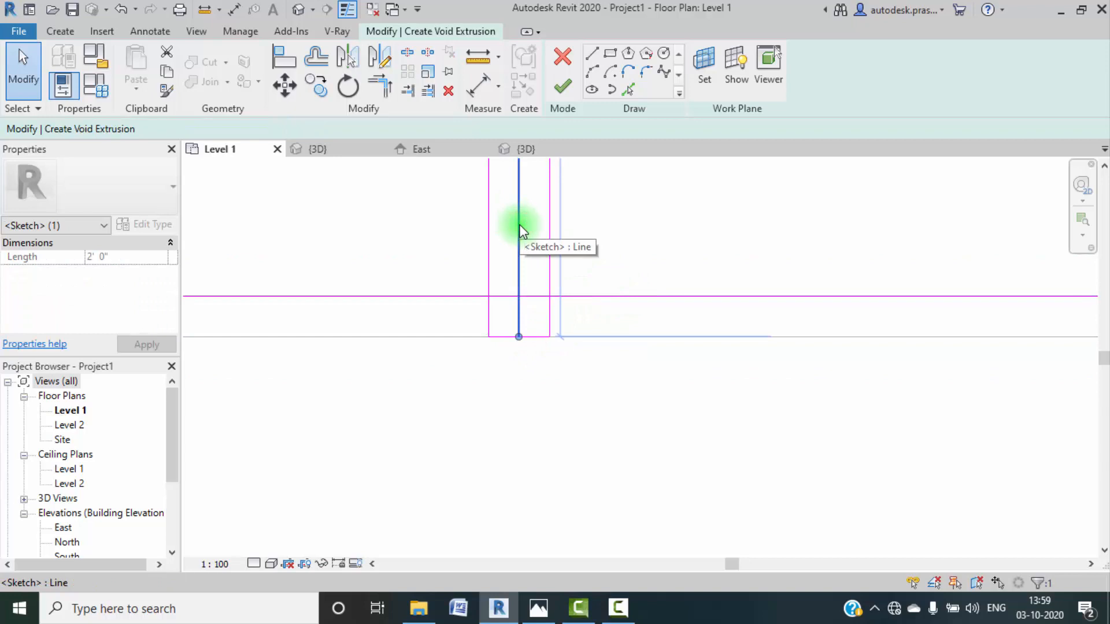
key(Delete)
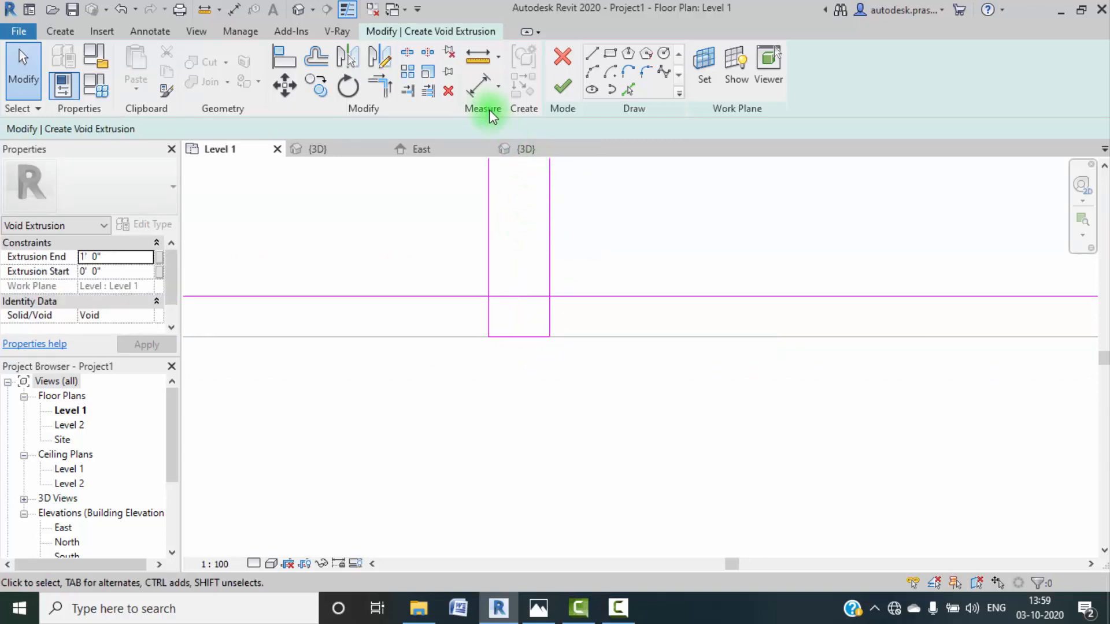
click(490, 312)
click(501, 299)
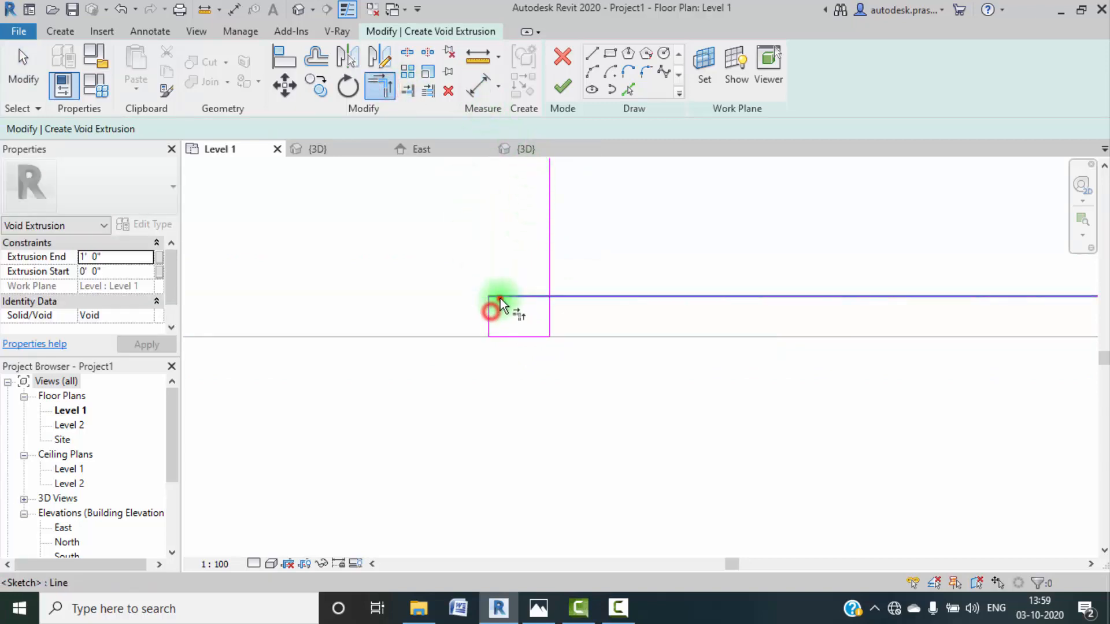
click(529, 300)
click(548, 312)
scroll(594, 303, down, 5)
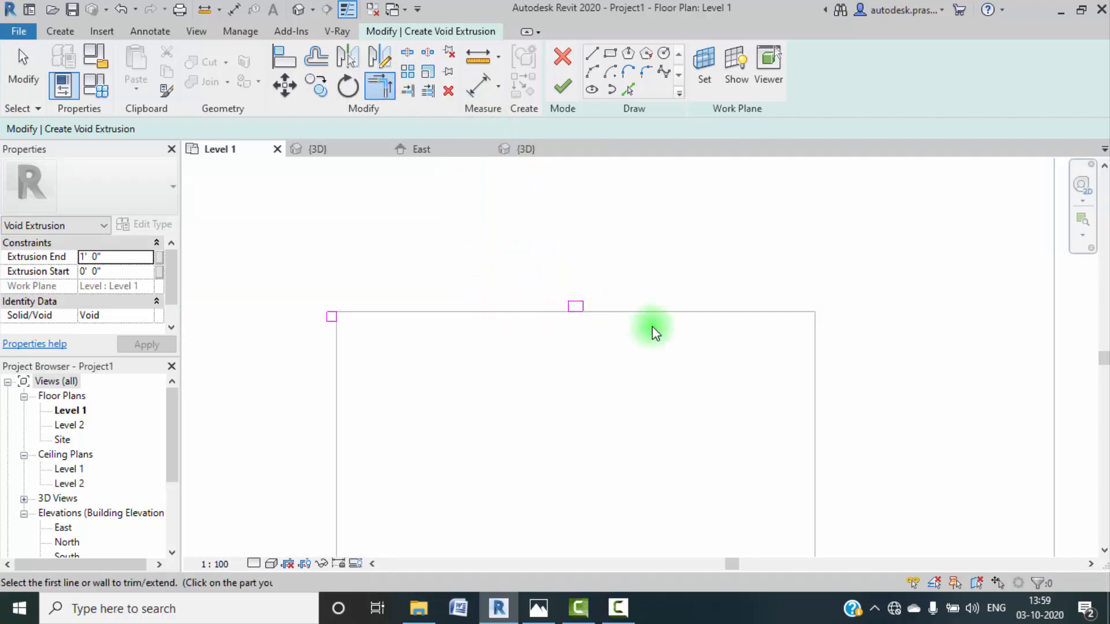
key(Escape)
Step: Mirror a copy of the left leg's four divider profiles onto the right leg about a vertical axis through the back edge's midpoint
scroll(783, 386, down, 2)
middle_drag(782, 386, 507, 194)
scroll(660, 298, down, 1)
scroll(524, 314, down, 1)
middle_drag(496, 361, 498, 376)
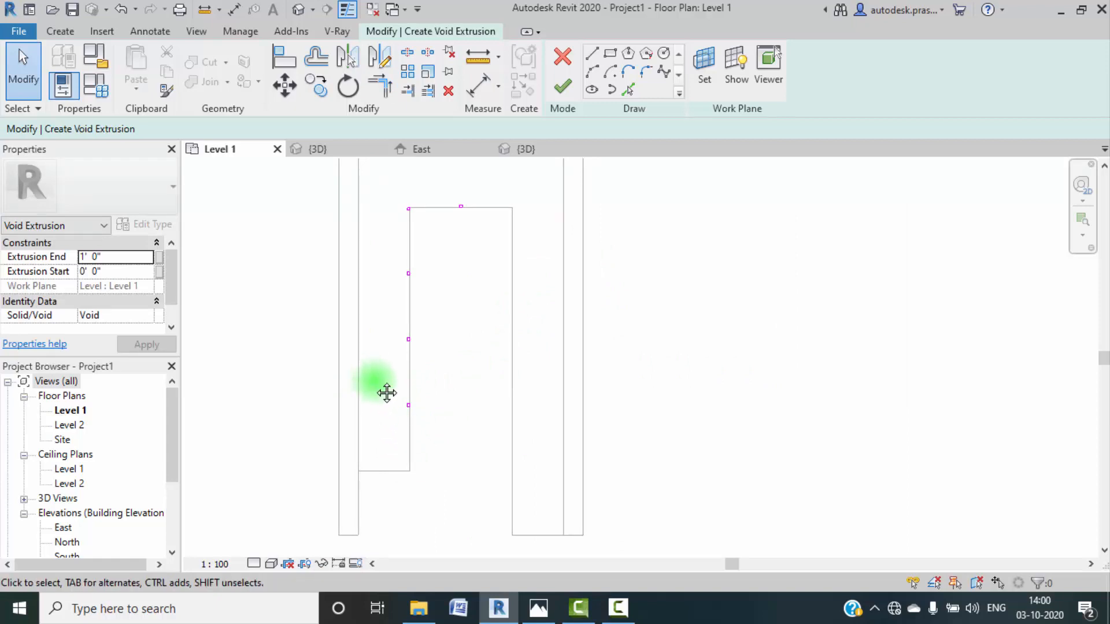
mouse_move(383, 188)
mouse_down()
mouse_move(419, 463)
mouse_move(452, 434)
mouse_up()
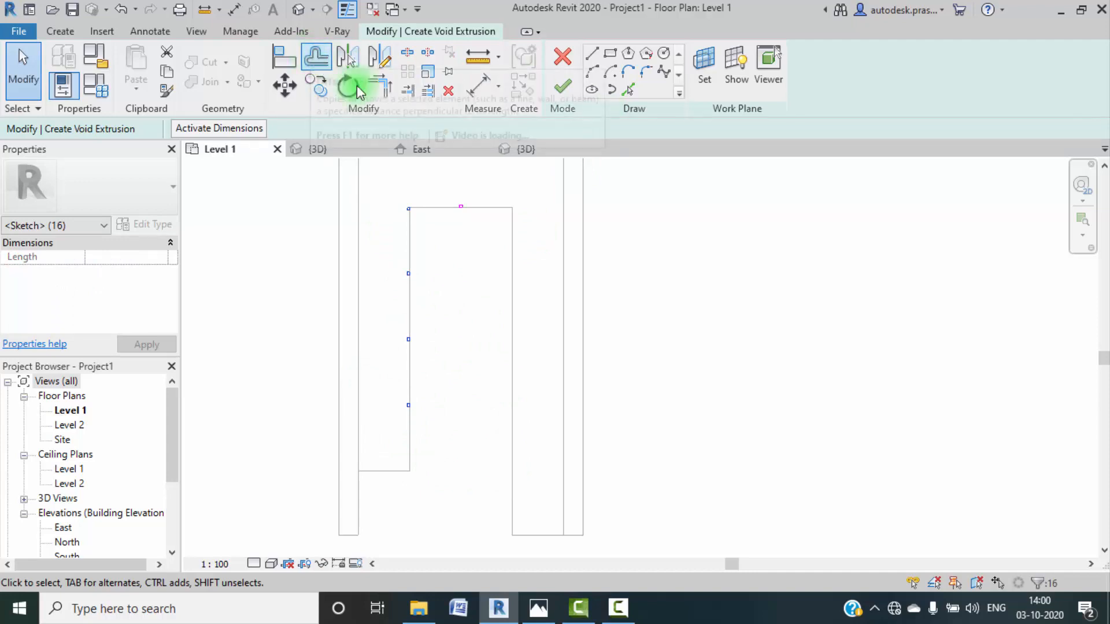
click(384, 57)
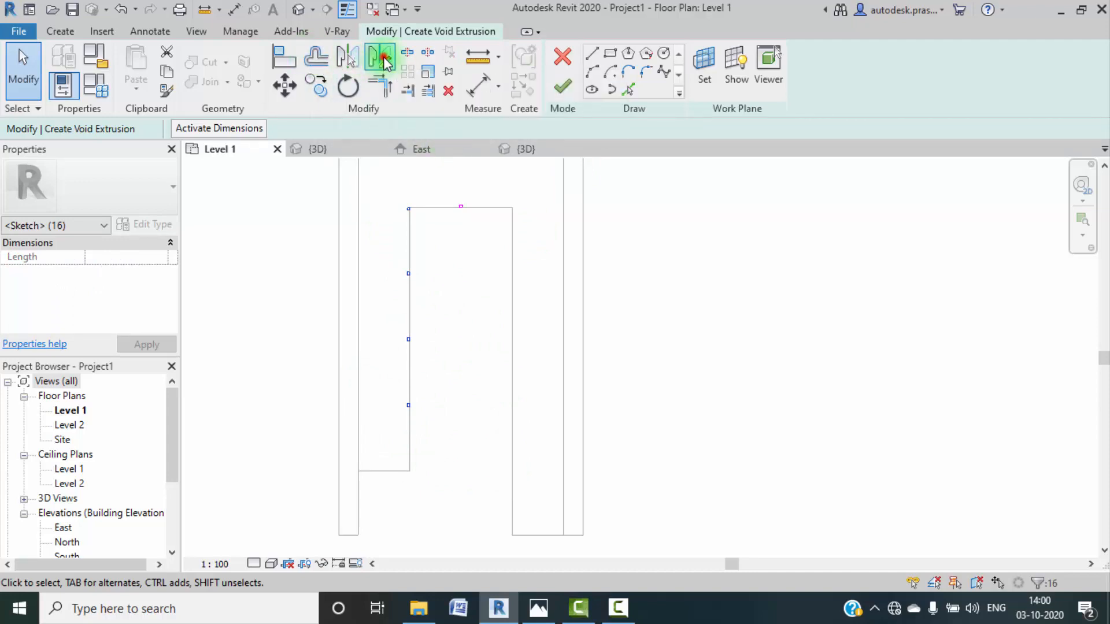
scroll(464, 222, up, 5)
scroll(465, 226, up, 3)
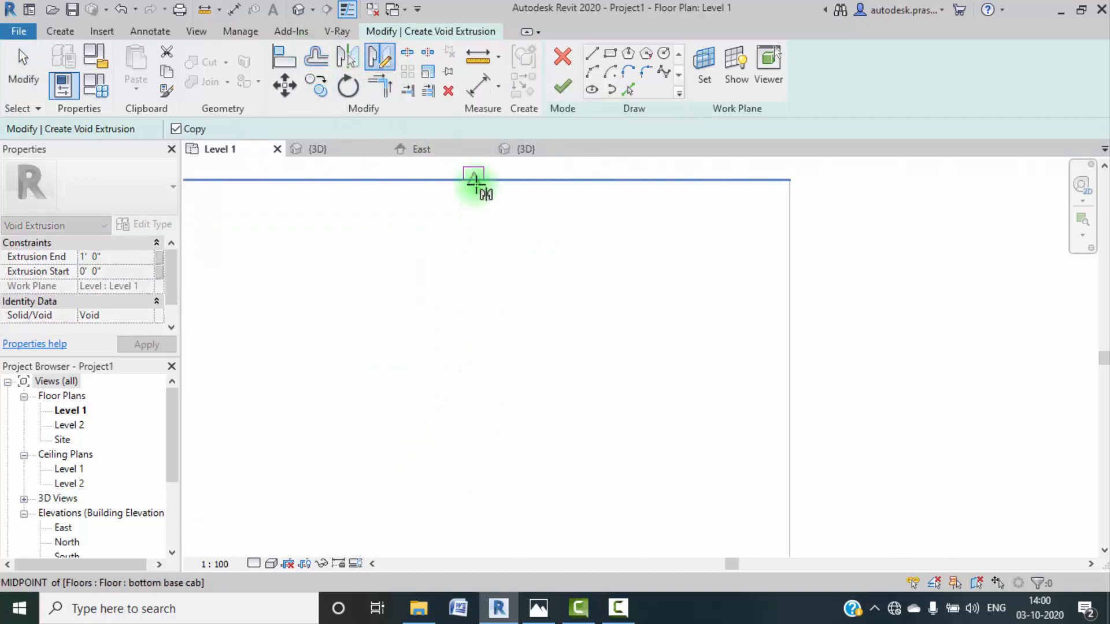
click(475, 180)
click(475, 330)
scroll(476, 332, down, 5)
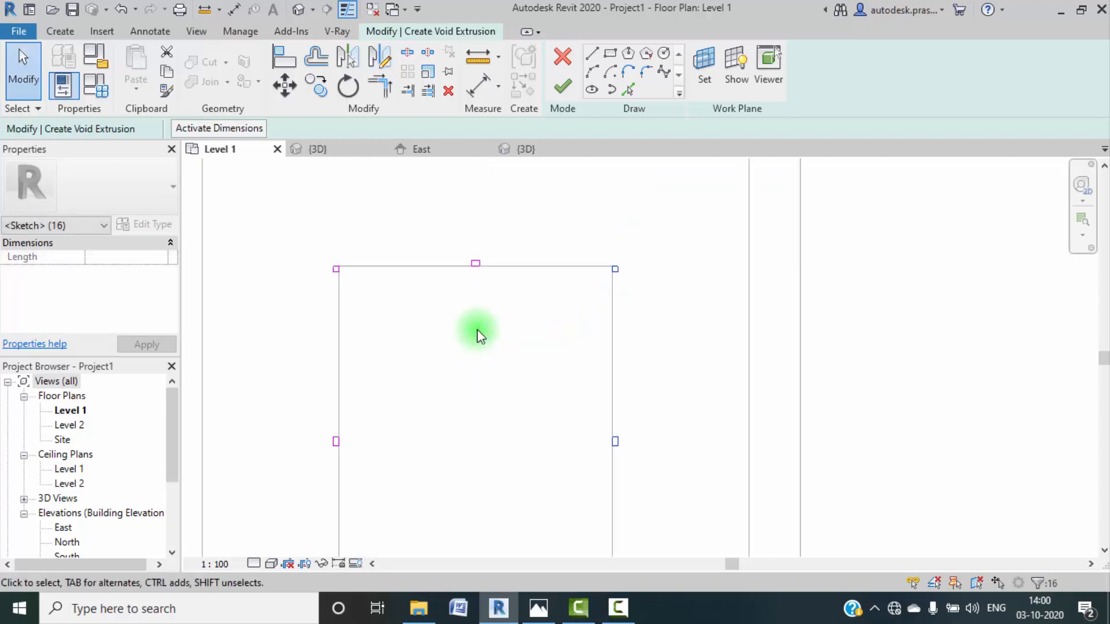
middle_drag(503, 362, 528, 226)
click(528, 237)
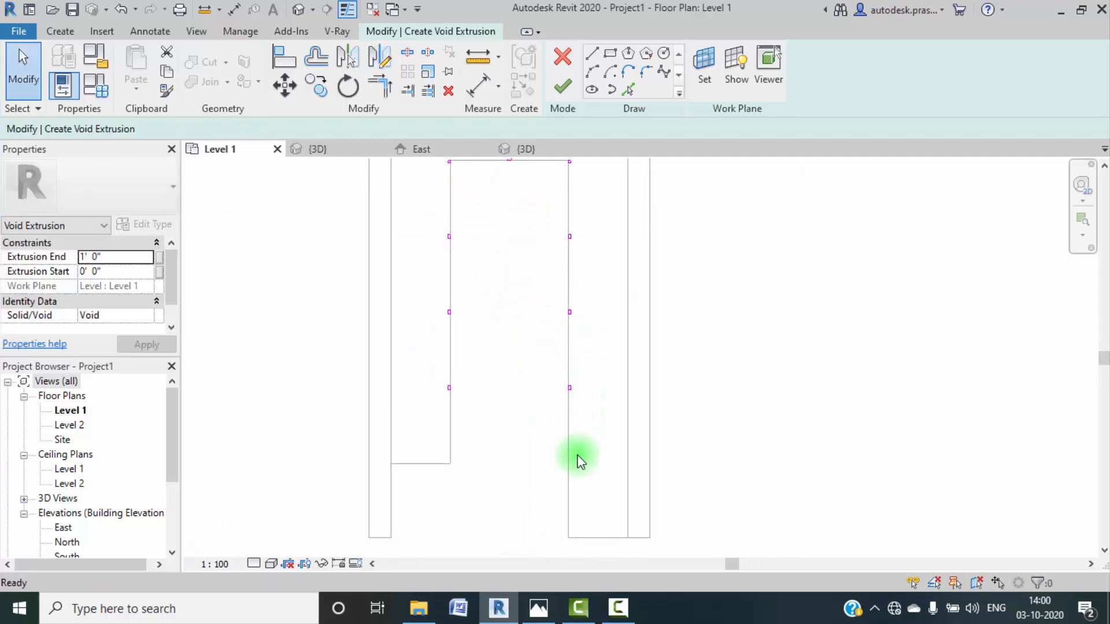
Step: Draw a 4'-0" horizontal line from the end corner of the left leg's inner edge across to the right leg's inner edge
scroll(578, 457, up, 3)
middle_drag(578, 457, 569, 396)
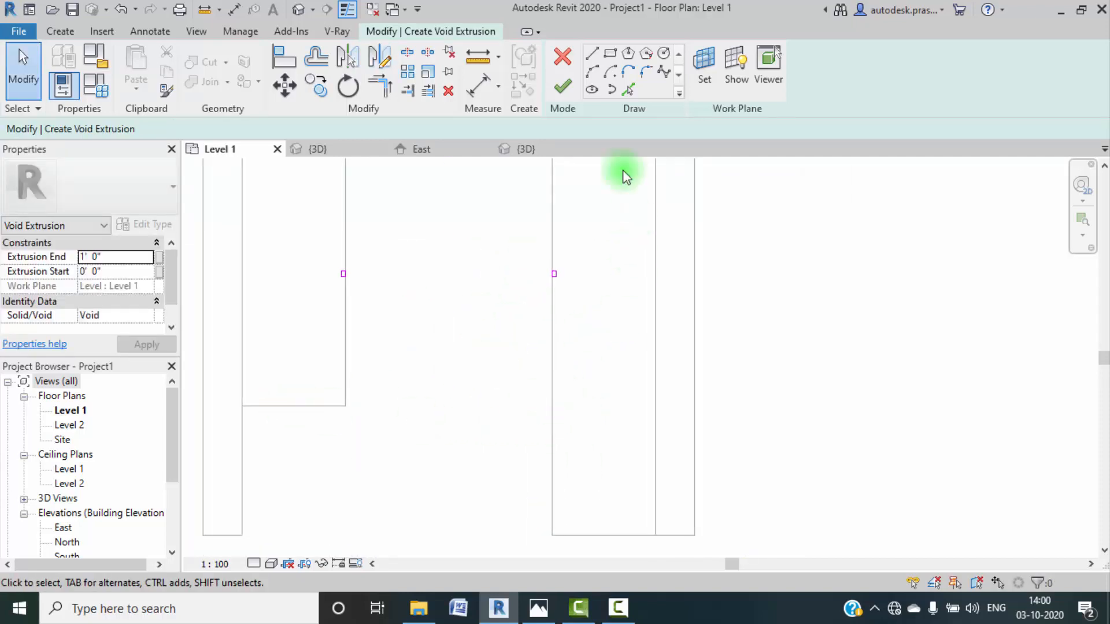
click(597, 55)
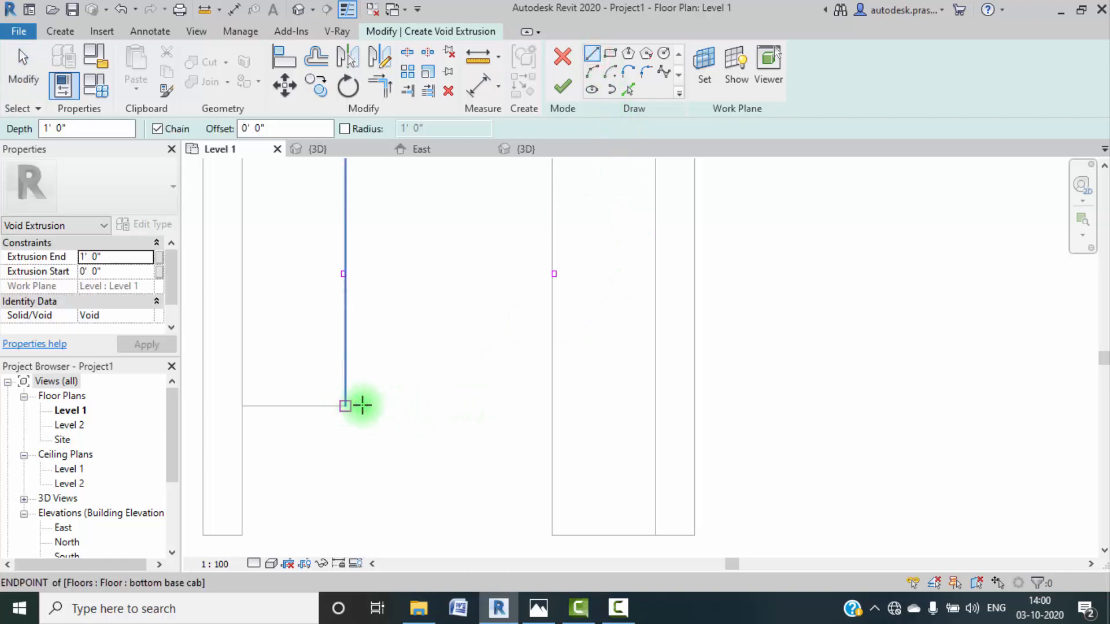
click(345, 406)
click(553, 406)
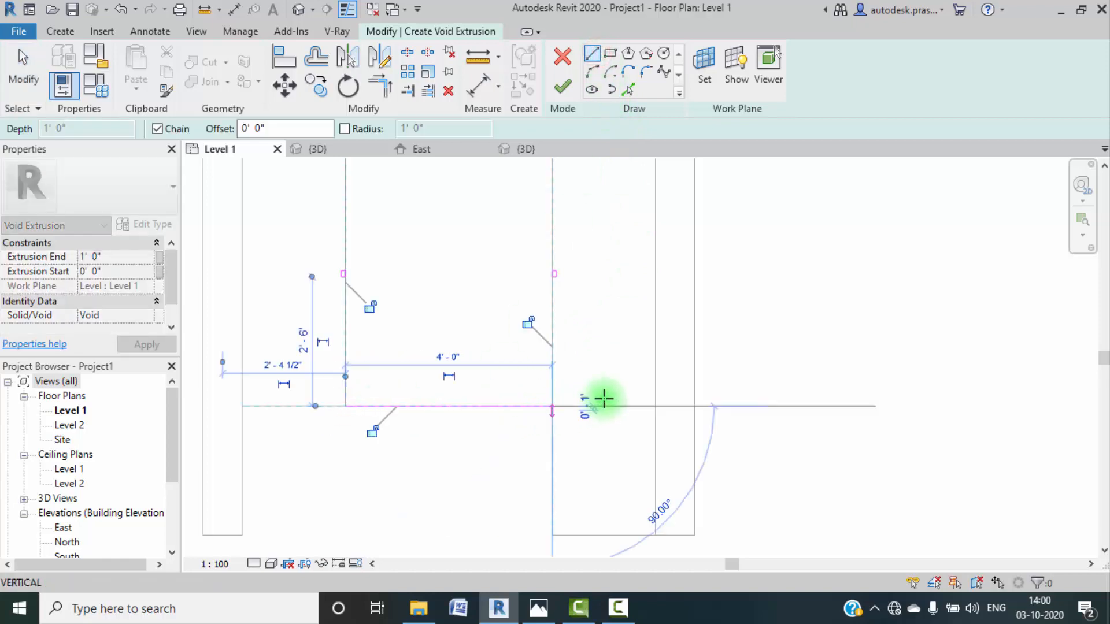
key(Escape)
key(Escape)
scroll(559, 411, up, 4)
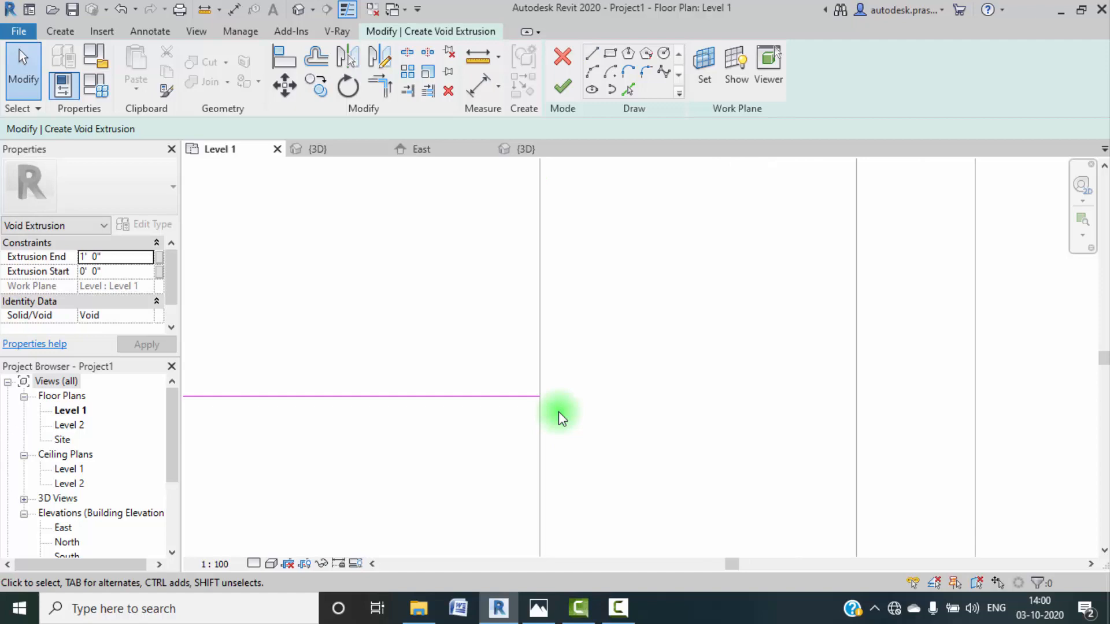
Step: Extend the horizontal sketch line's end past the right leg's inner edge, into the leg
click(520, 398)
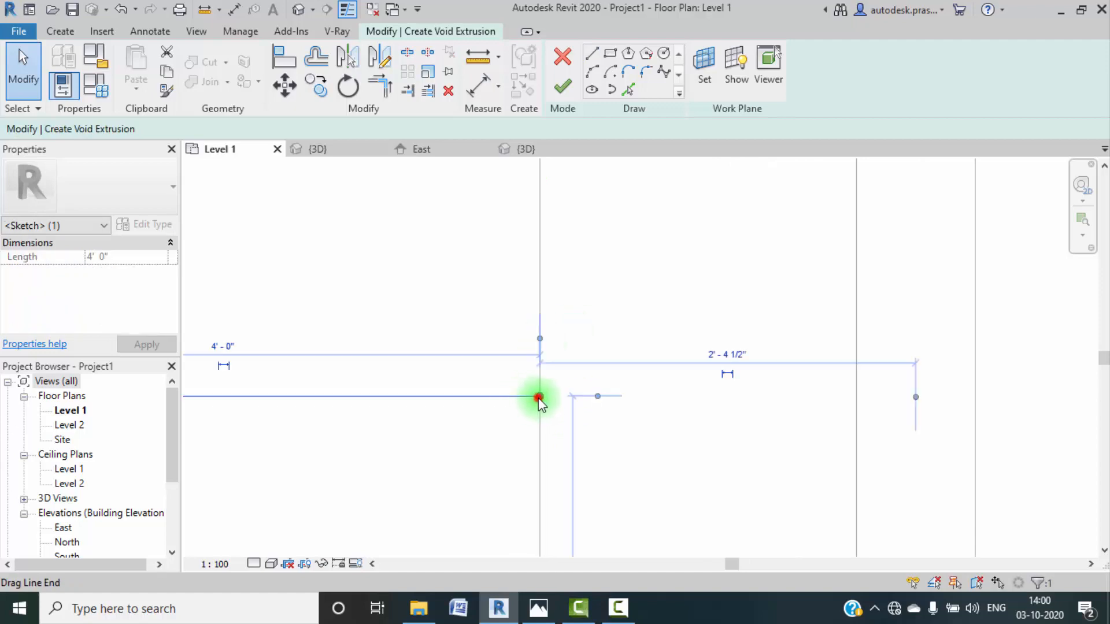
drag(538, 397, 619, 399)
click(563, 206)
Step: Create two parallel sketch lines offset 3/4" above and below the horizontal line using Pick Lines
click(625, 91)
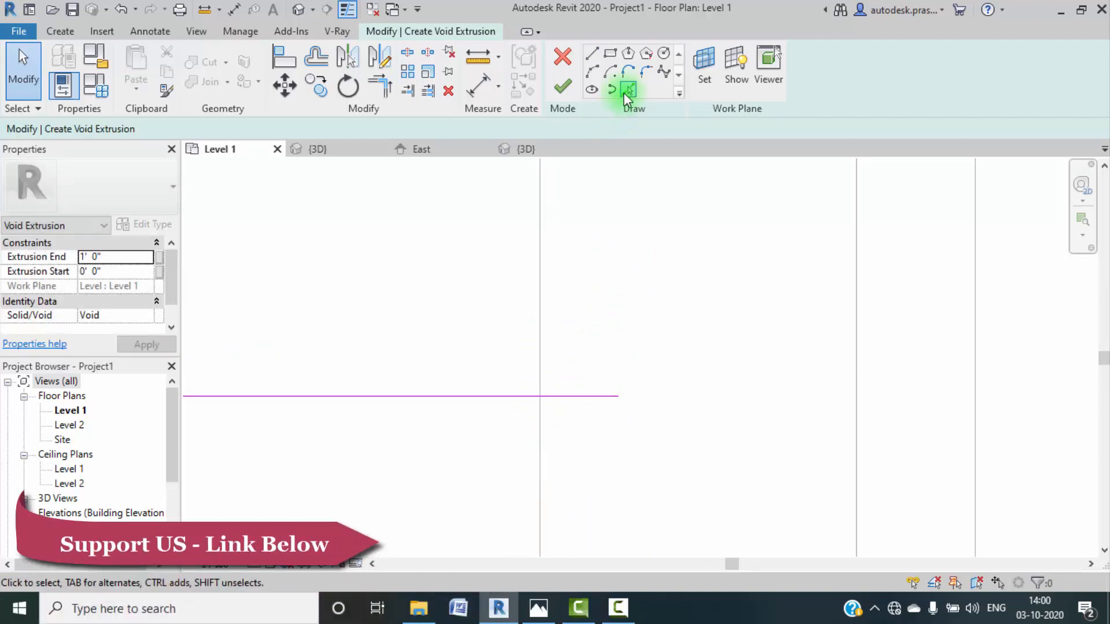
scroll(512, 394, down, 3)
middle_drag(516, 395, 596, 401)
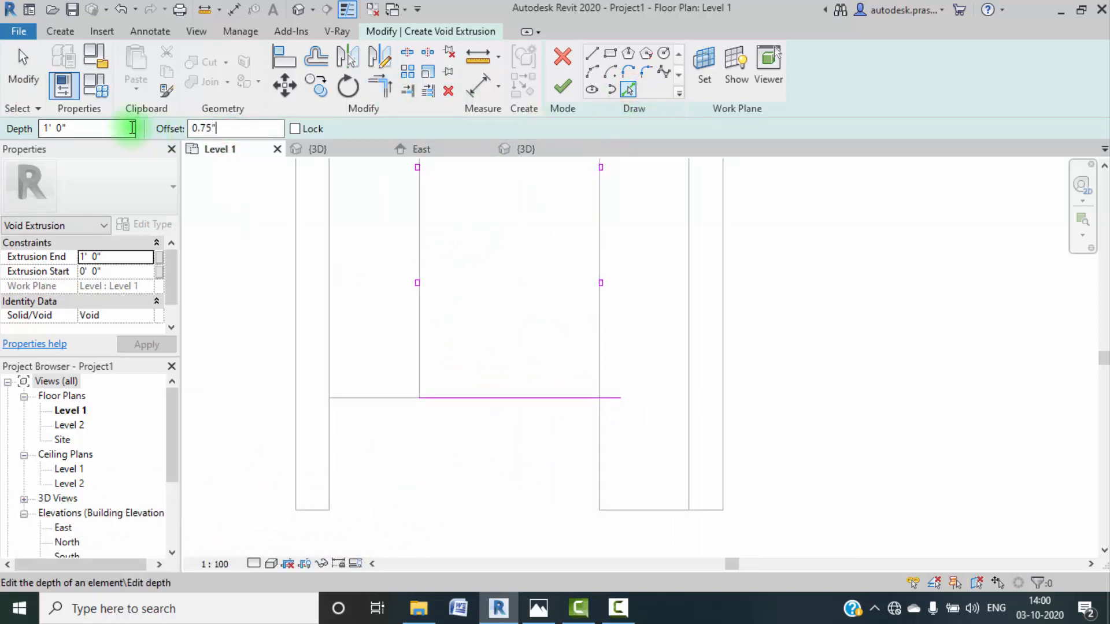
scroll(581, 390, up, 1)
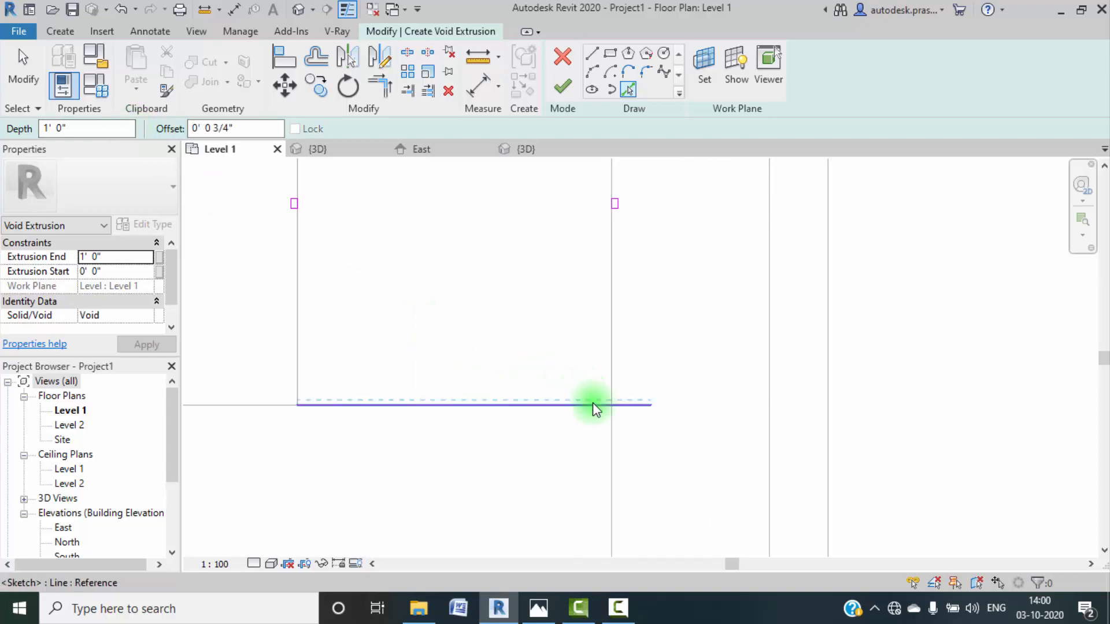
click(593, 403)
scroll(617, 408, up, 1)
click(628, 405)
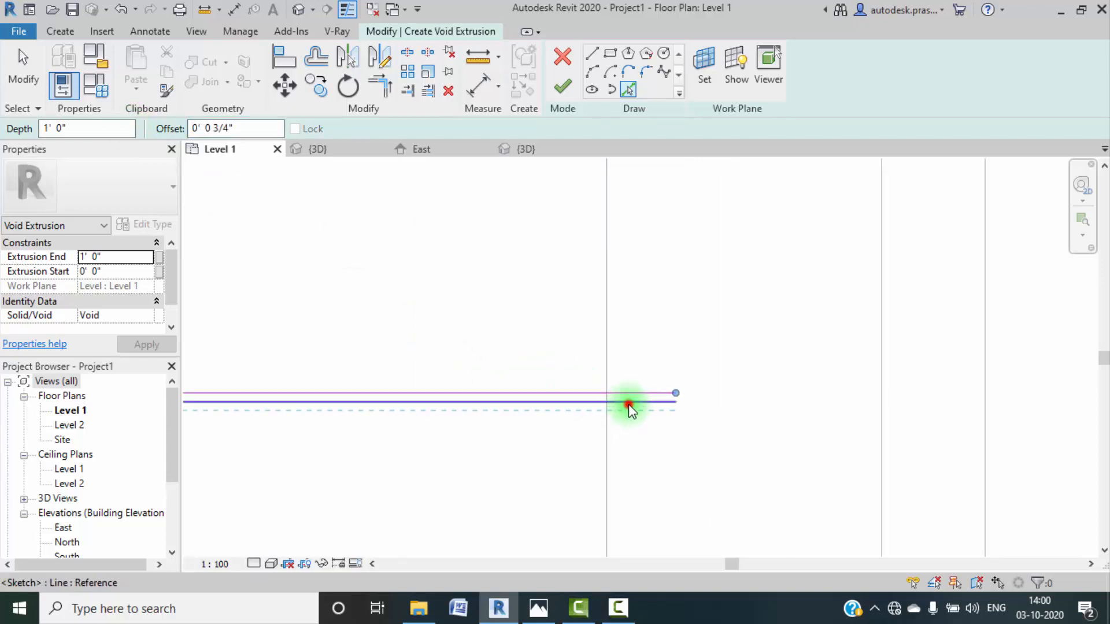
Step: Draw a short vertical line along the right leg's inner edge between the two outer offset lines
click(628, 89)
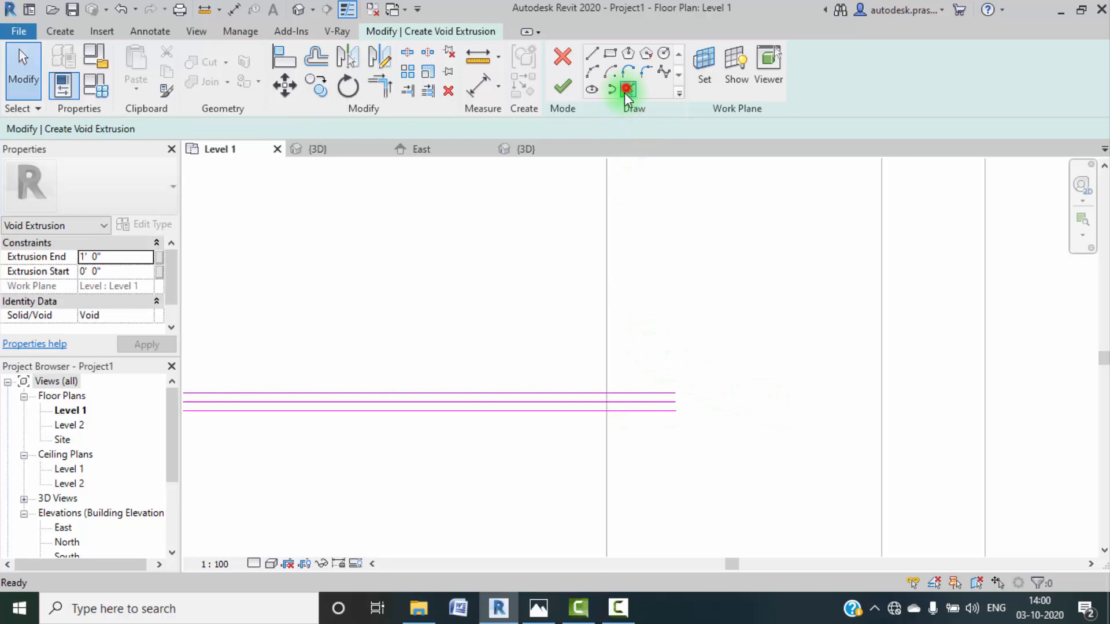
scroll(609, 407, up, 1)
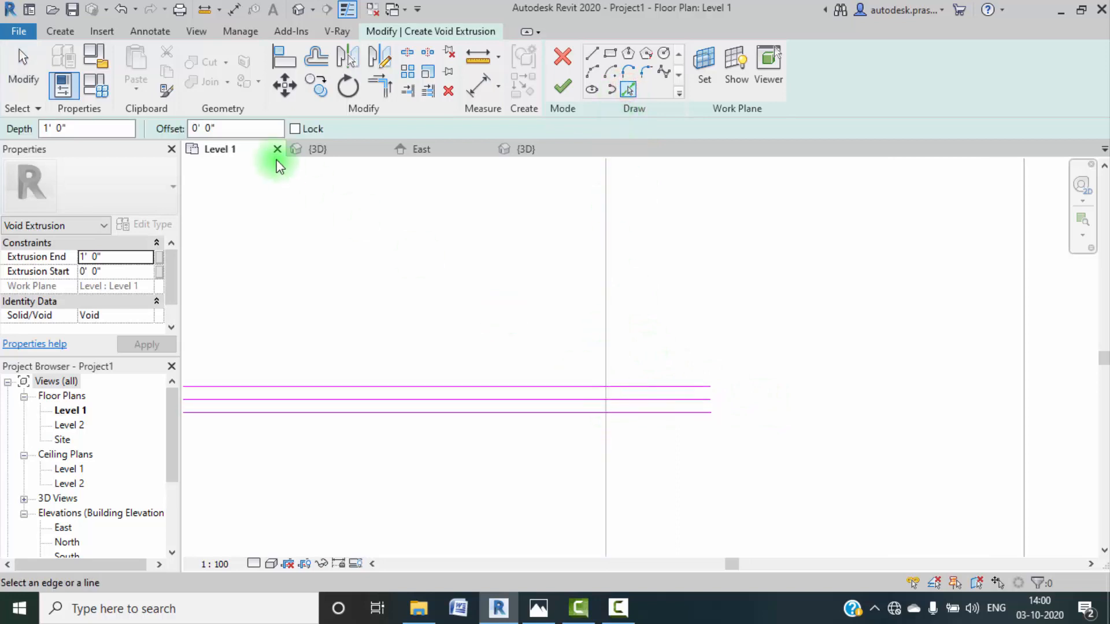
click(592, 54)
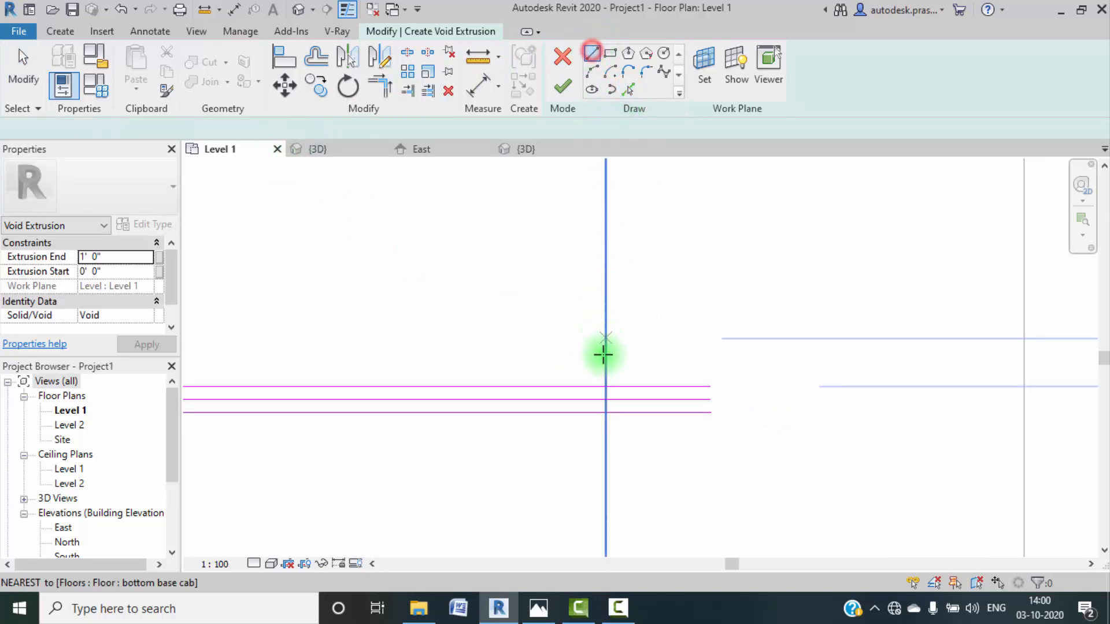
click(606, 386)
click(605, 413)
key(Escape)
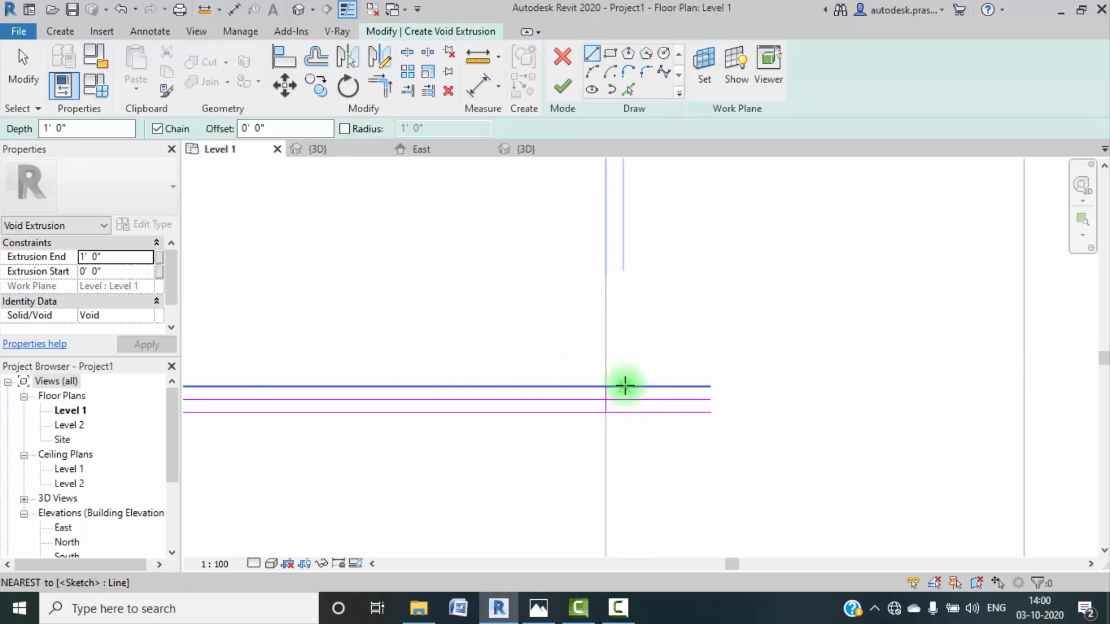
Step: Draw a second vertical line, 1 1/2" long, between the outer lines just inside the right leg
scroll(625, 386, down, 3)
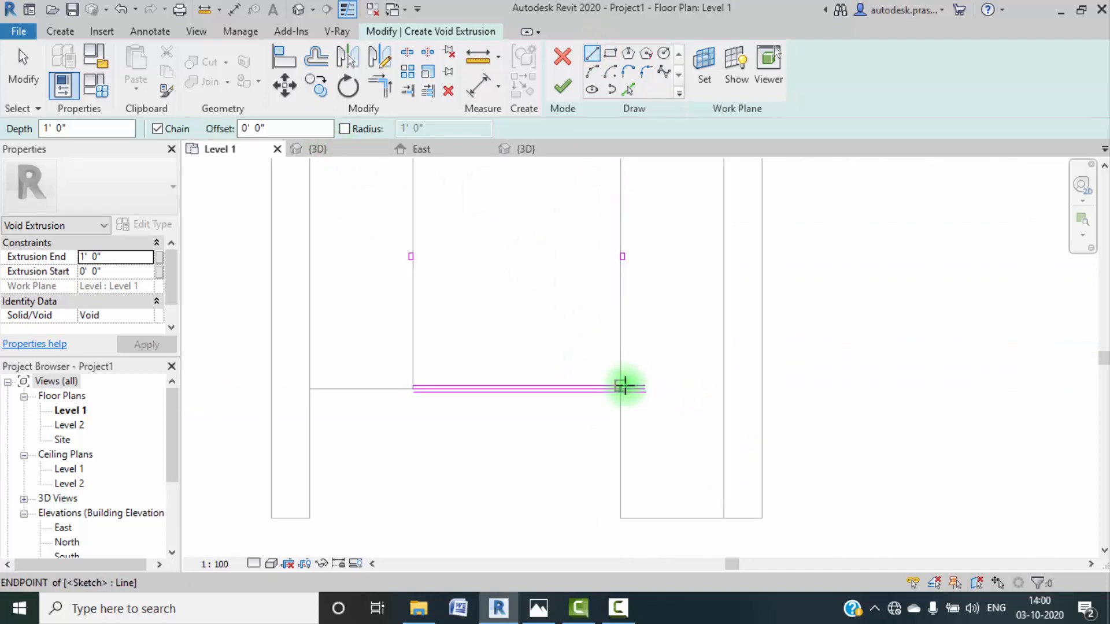
click(628, 384)
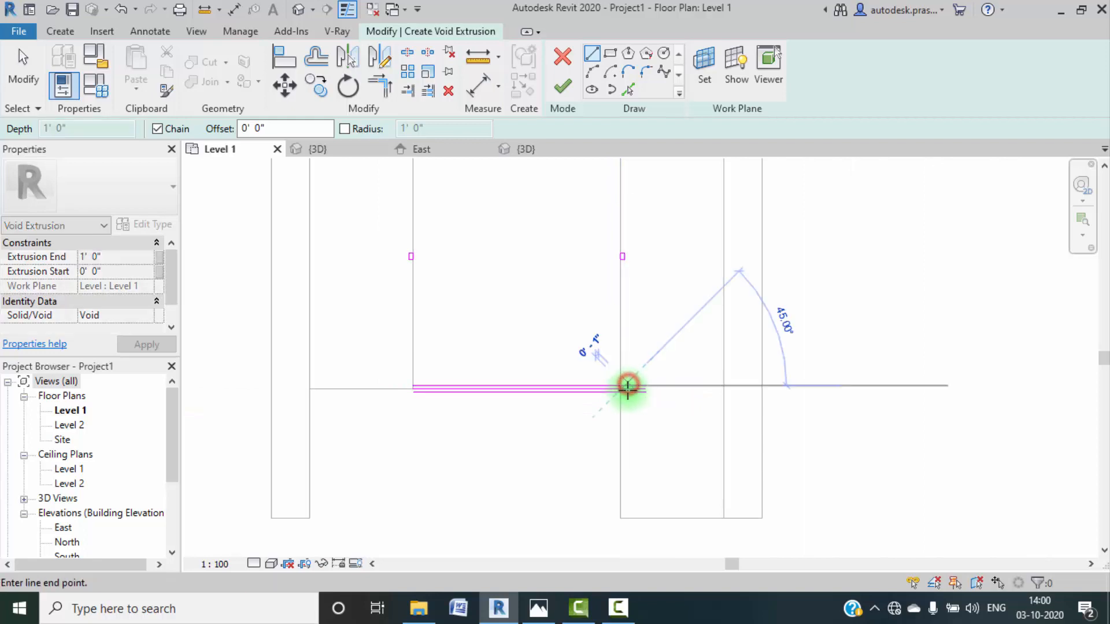
scroll(624, 384, up, 3)
click(617, 399)
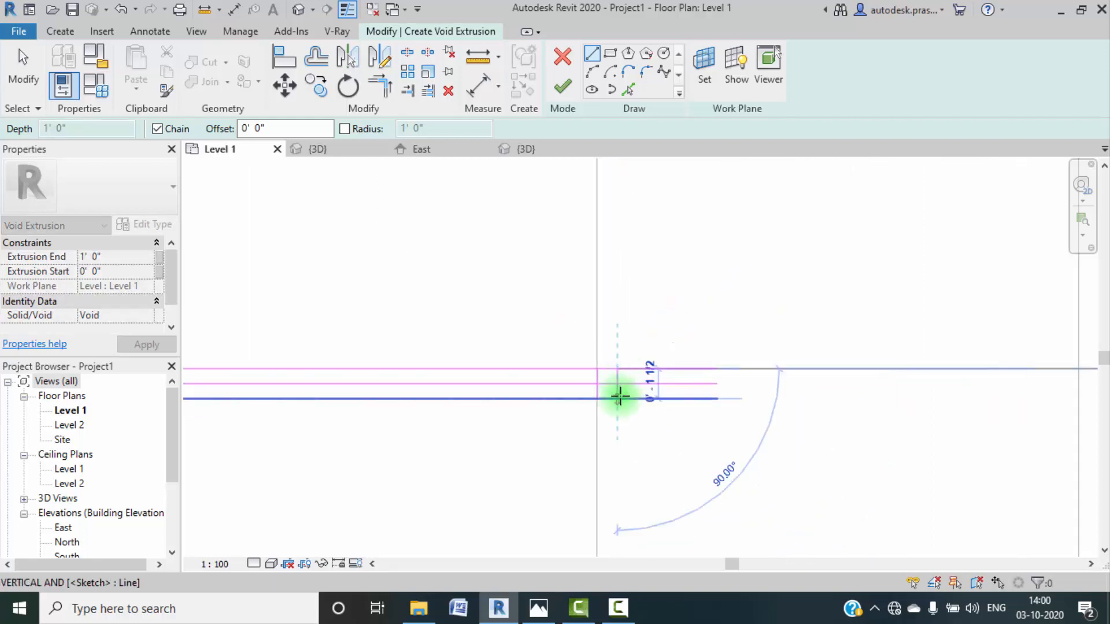
key(Escape)
key(Escape)
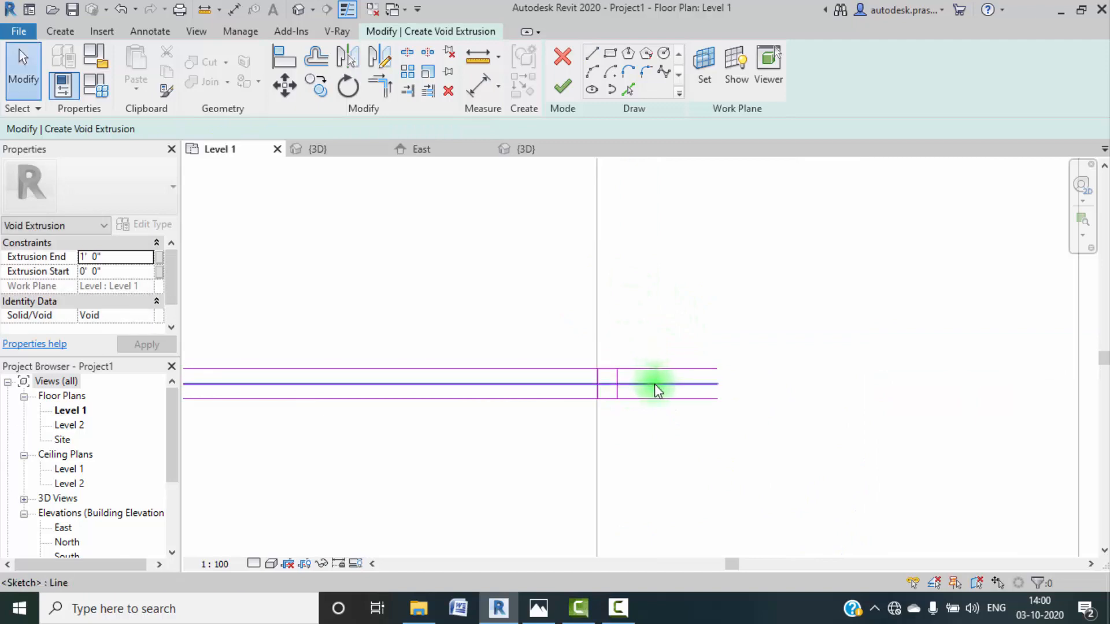
Step: Delete the centre line and trim the remaining lines into a small closed rectangle at the right leg's inner edge
click(654, 384)
key(Delete)
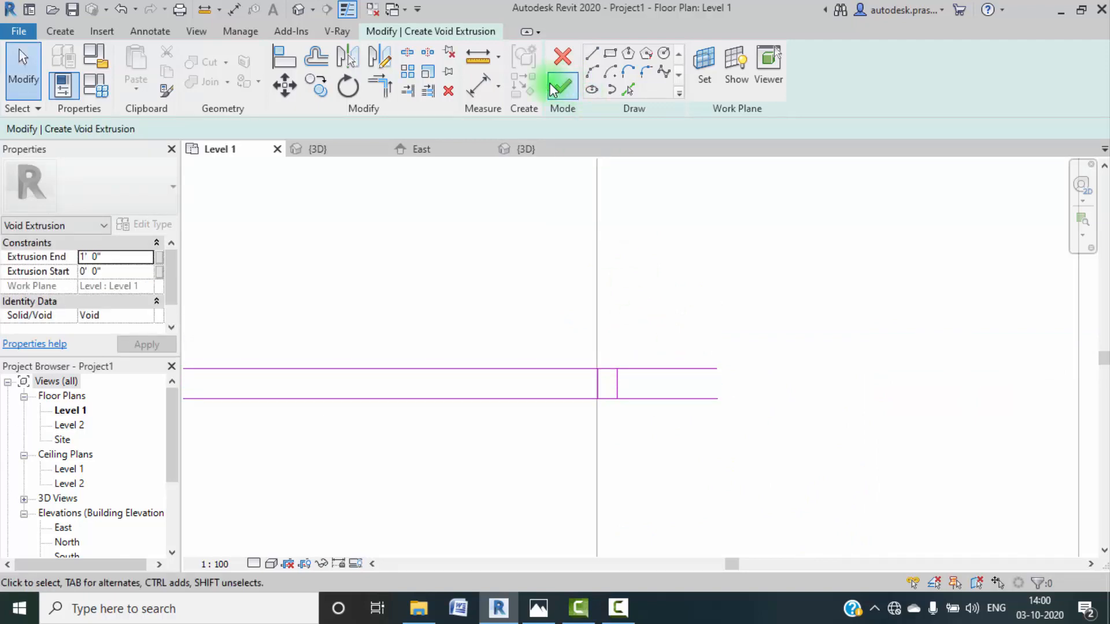
click(384, 96)
click(602, 369)
click(599, 388)
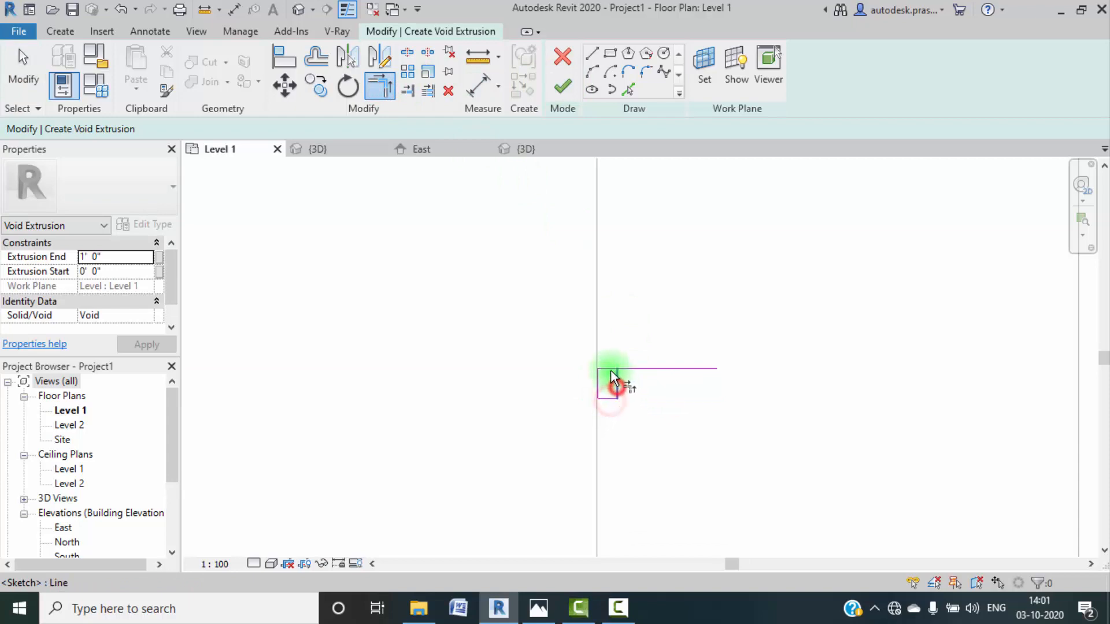
click(611, 373)
Step: Finish the void extrusion sketch and show the divider voids in the 3D view
scroll(681, 381, down, 5)
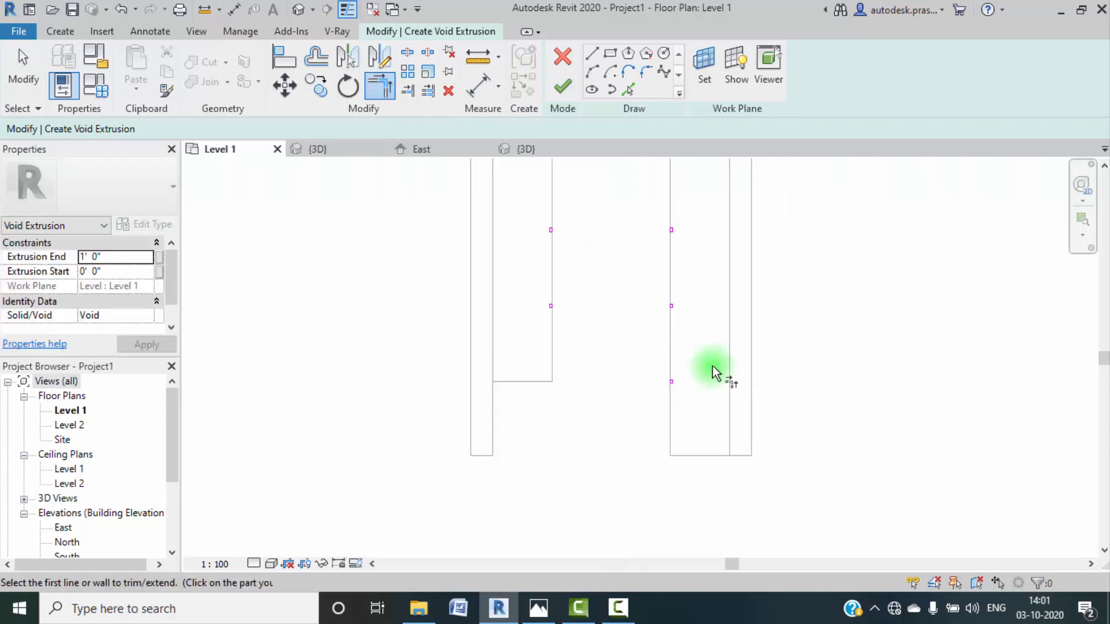
scroll(712, 367, down, 4)
click(560, 89)
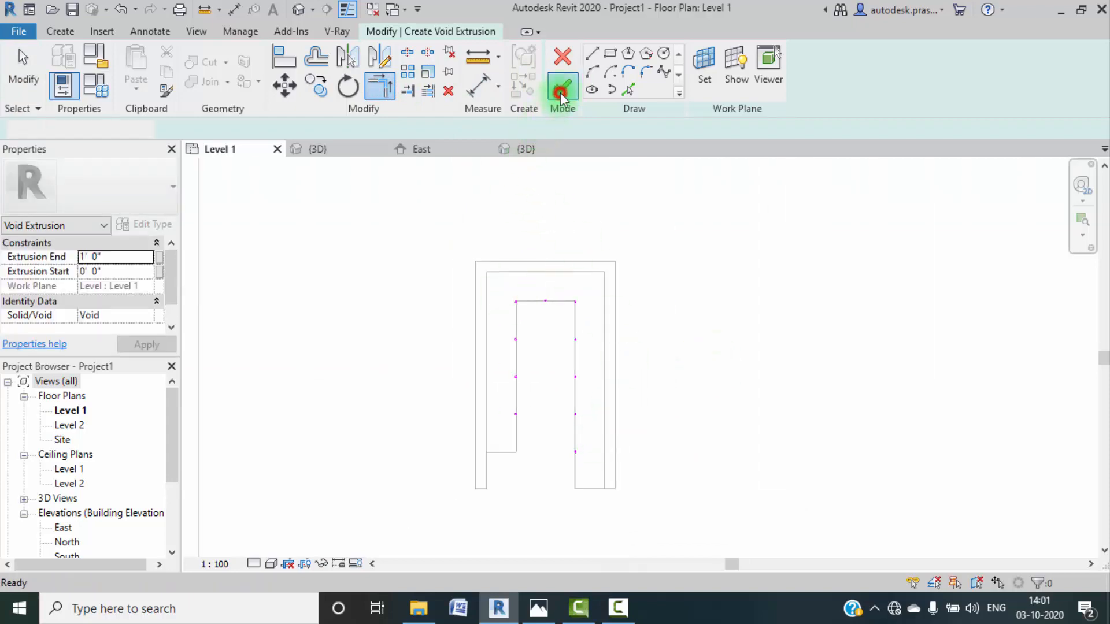
click(317, 148)
scroll(744, 283, down, 5)
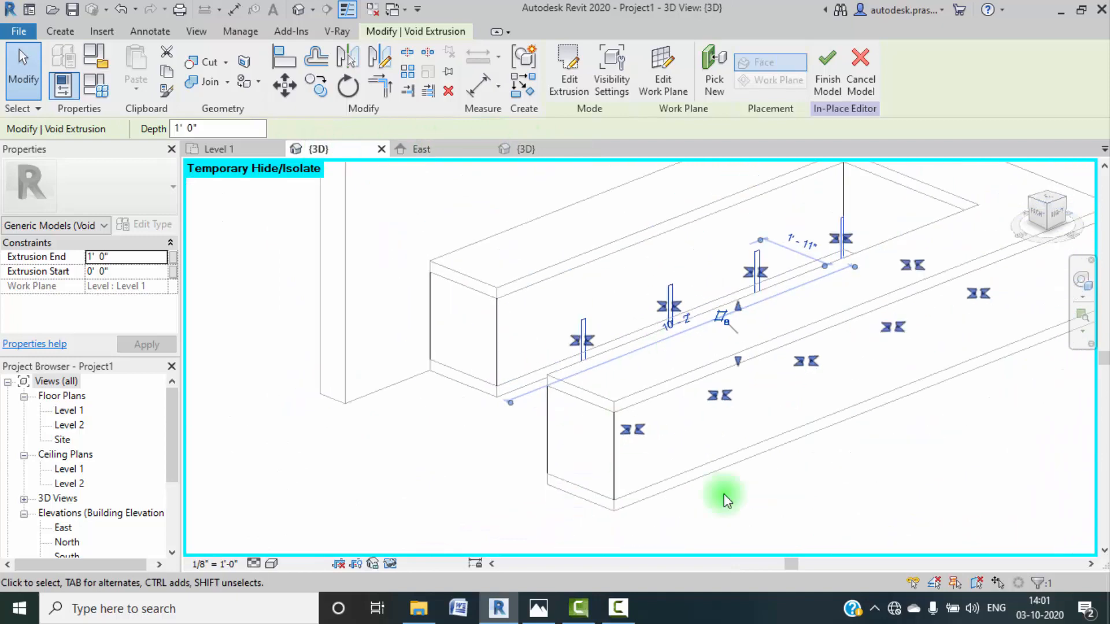
click(339, 473)
Step: Stretch the void extrusion to the base cabinet's lower and upper edges, with start at 3" and end at 2' 3"
scroll(555, 330, up, 5)
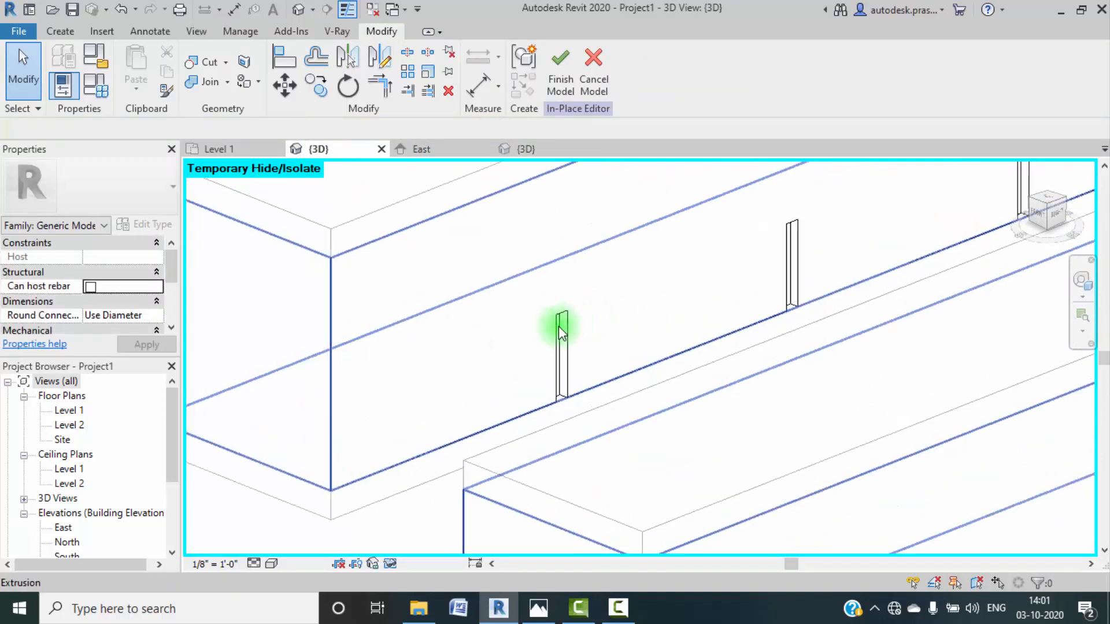
click(564, 332)
scroll(564, 336, down, 5)
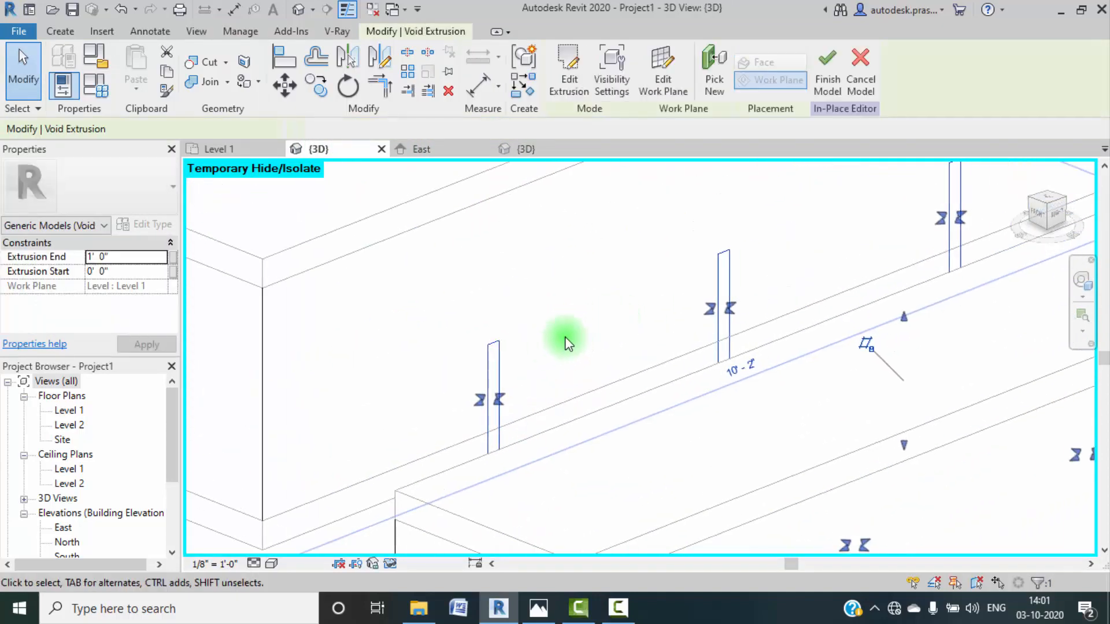
click(1061, 218)
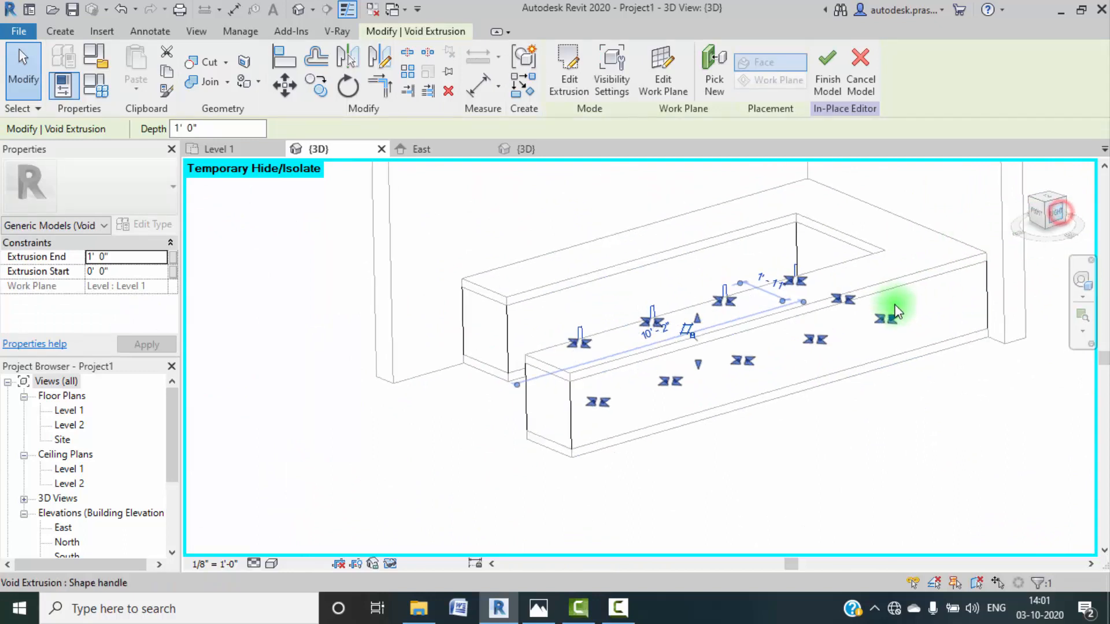
drag(658, 377, 660, 336)
middle_drag(715, 303, 704, 433)
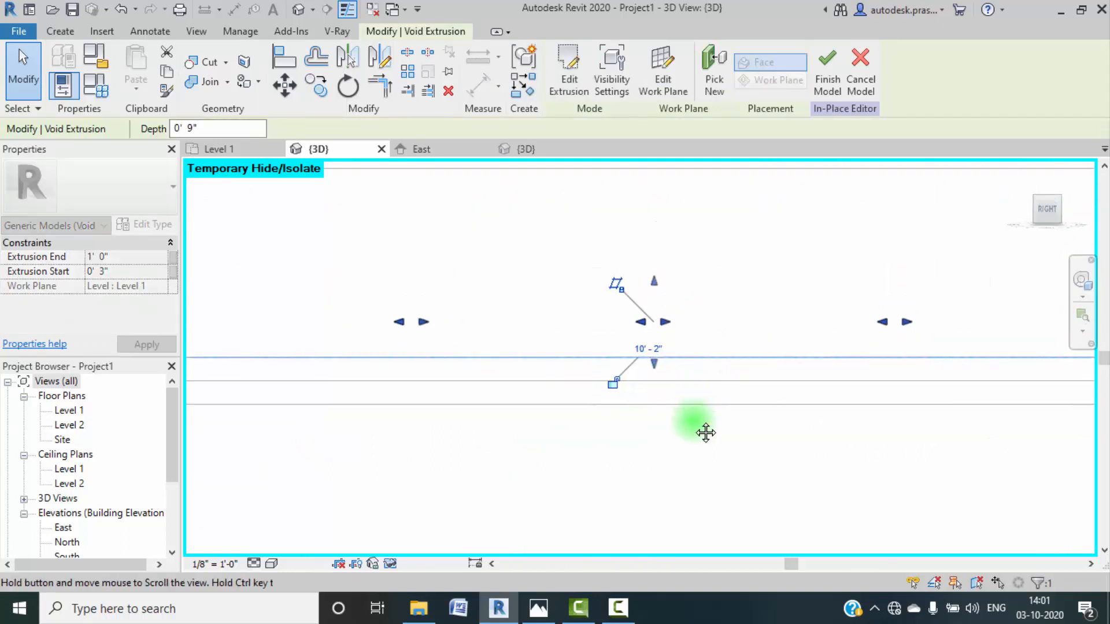
drag(632, 422, 645, 312)
scroll(670, 353, down, 4)
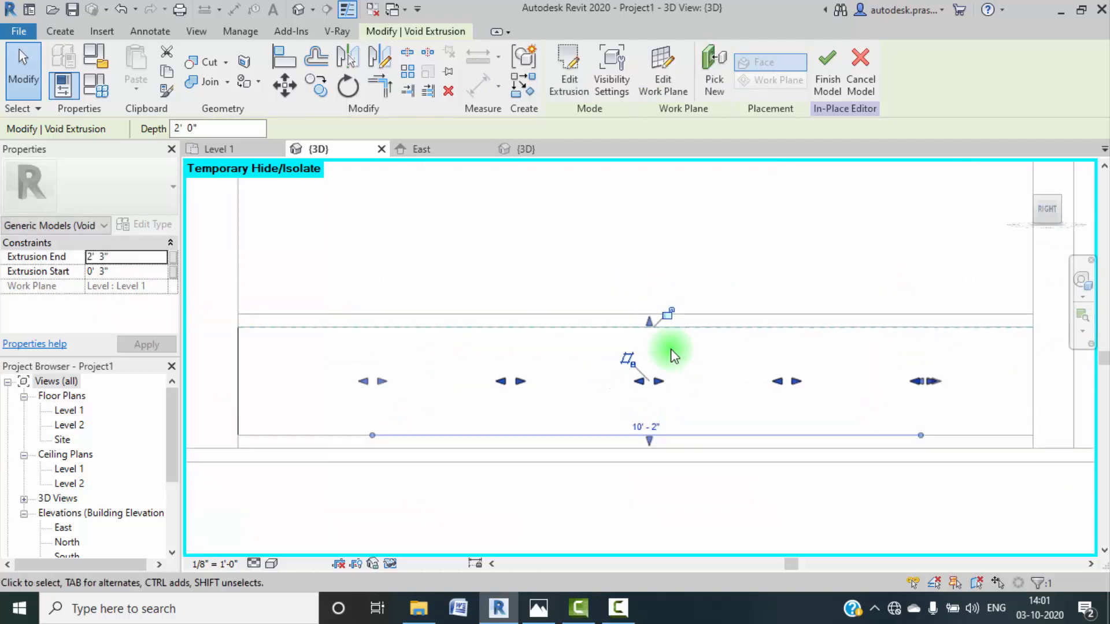
Step: Examine the full-height divider voids along both legs and the back run of the base cabinet in 3D
click(489, 328)
shift+middle_drag(597, 318, 664, 384)
scroll(679, 415, up, 1)
scroll(587, 364, up, 6)
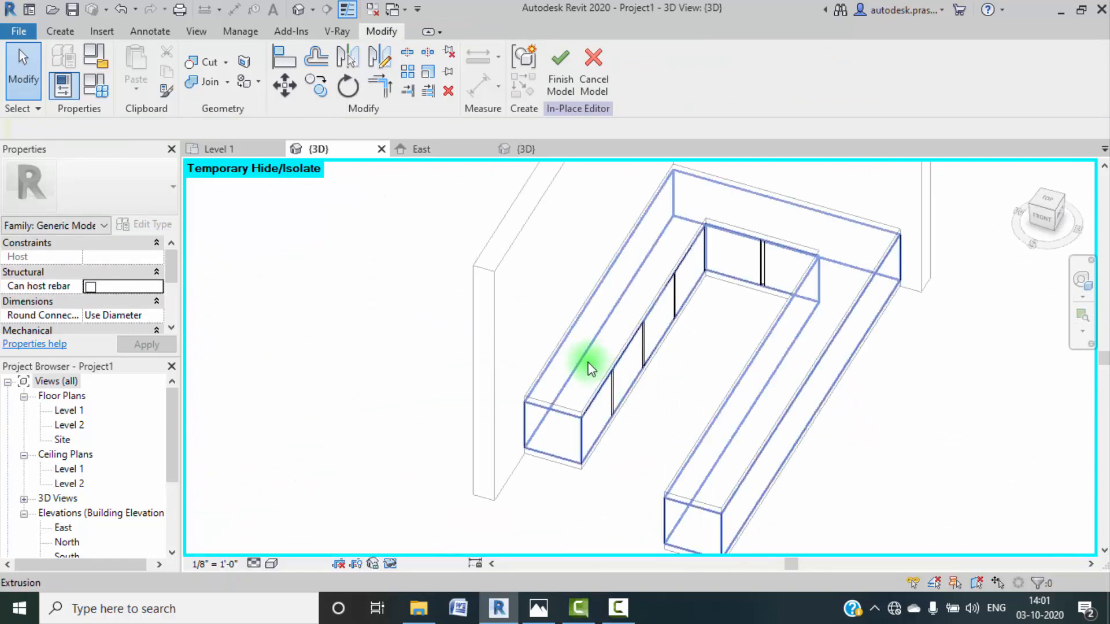
shift+middle_drag(726, 441, 693, 334)
scroll(751, 364, down, 6)
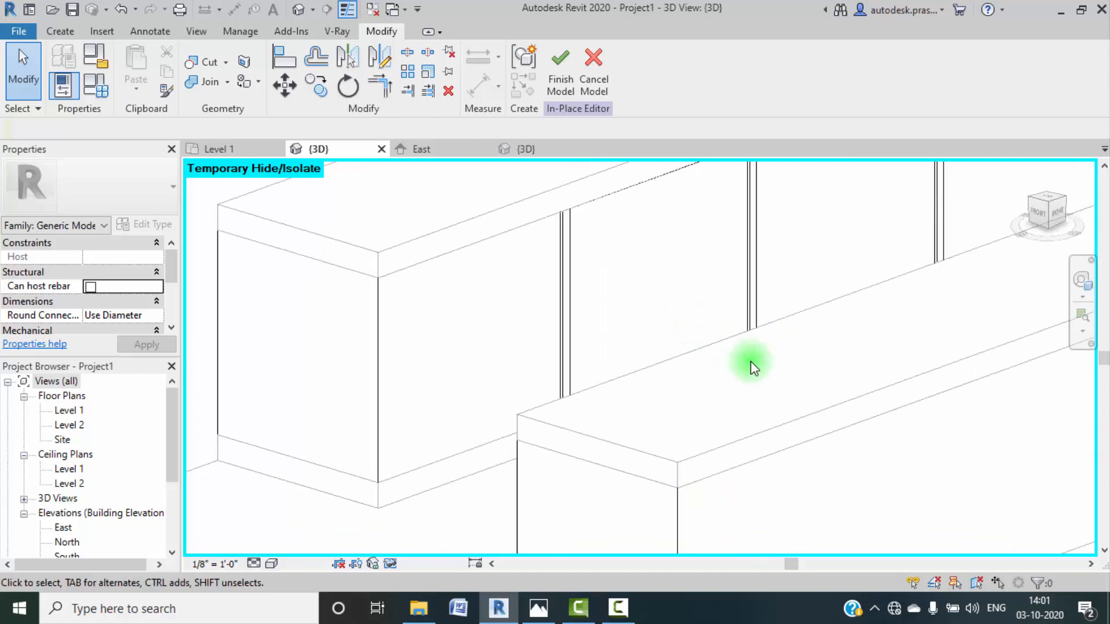
shift+middle_drag(751, 365, 882, 421)
click(871, 327)
scroll(856, 297, up, 5)
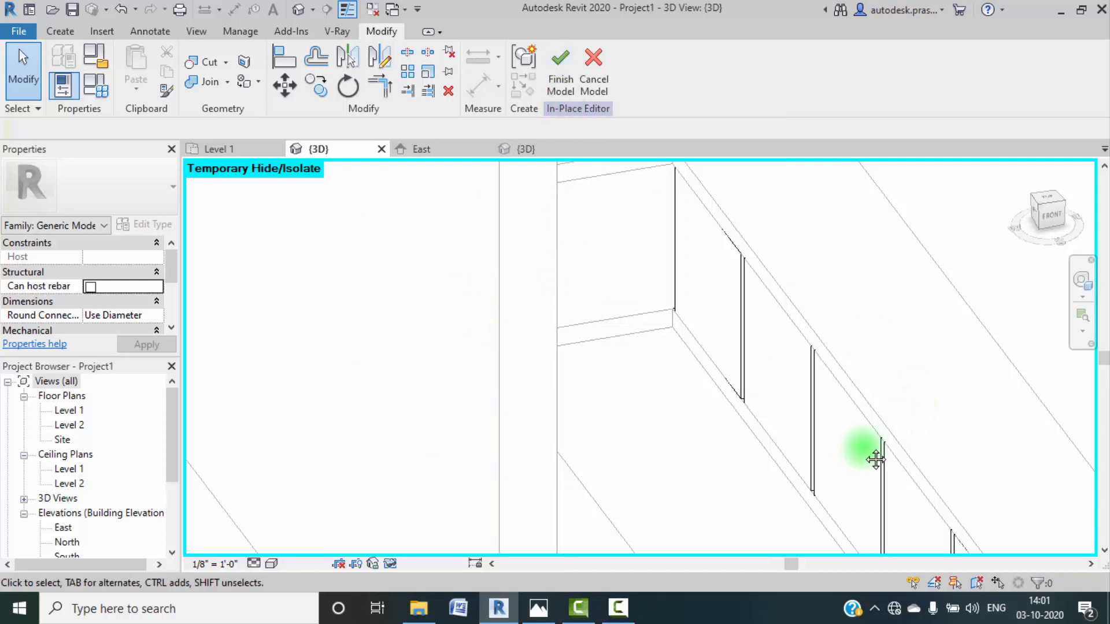
middle_drag(876, 459, 832, 331)
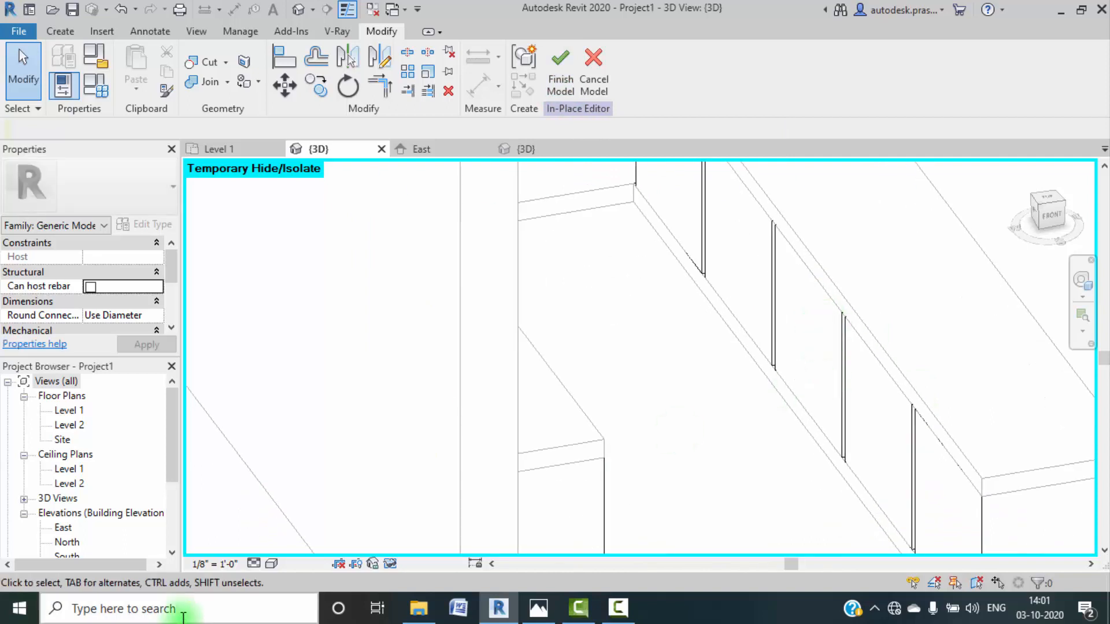
scroll(64, 520, down, 2)
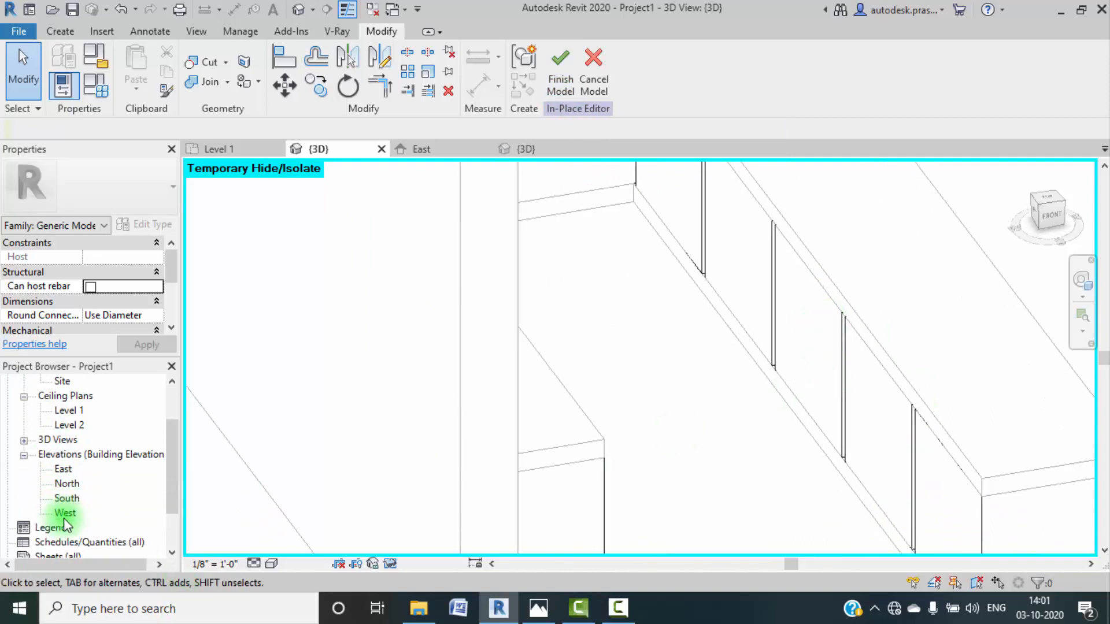
double_click(62, 469)
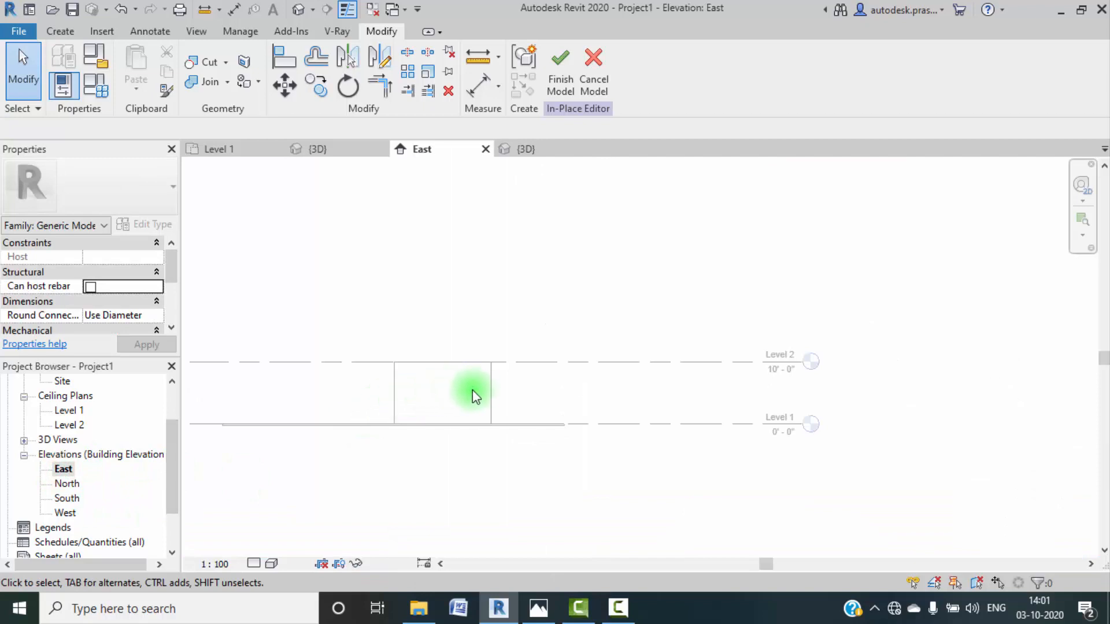
click(317, 148)
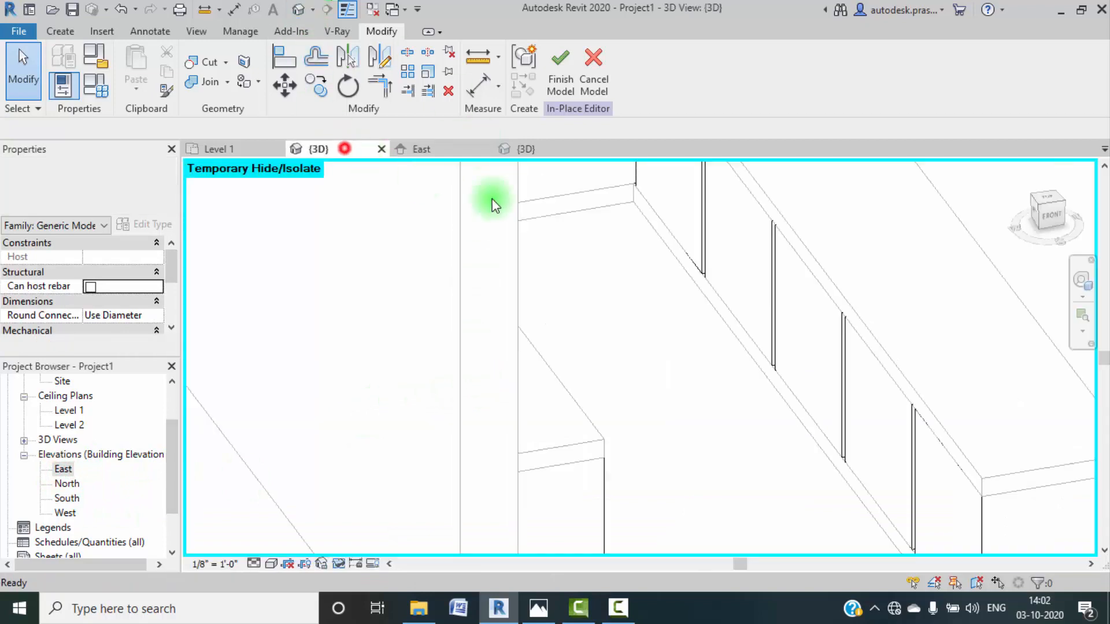
Step: Set the 3D view's visual style to Wireframe
click(255, 563)
click(276, 546)
click(270, 564)
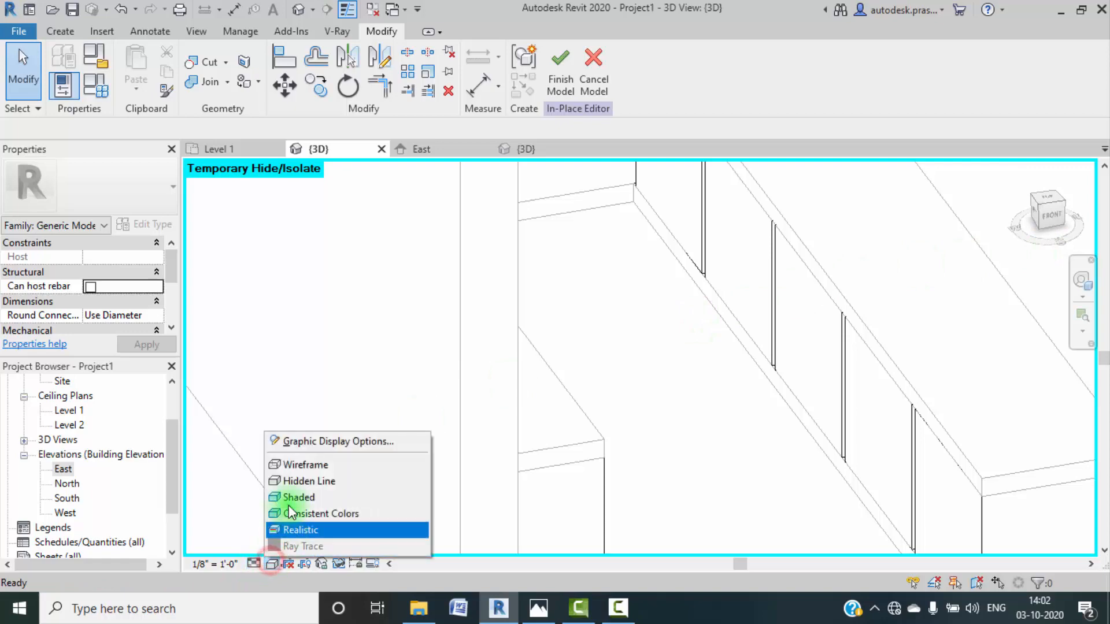
click(292, 463)
middle_drag(691, 377, 703, 392)
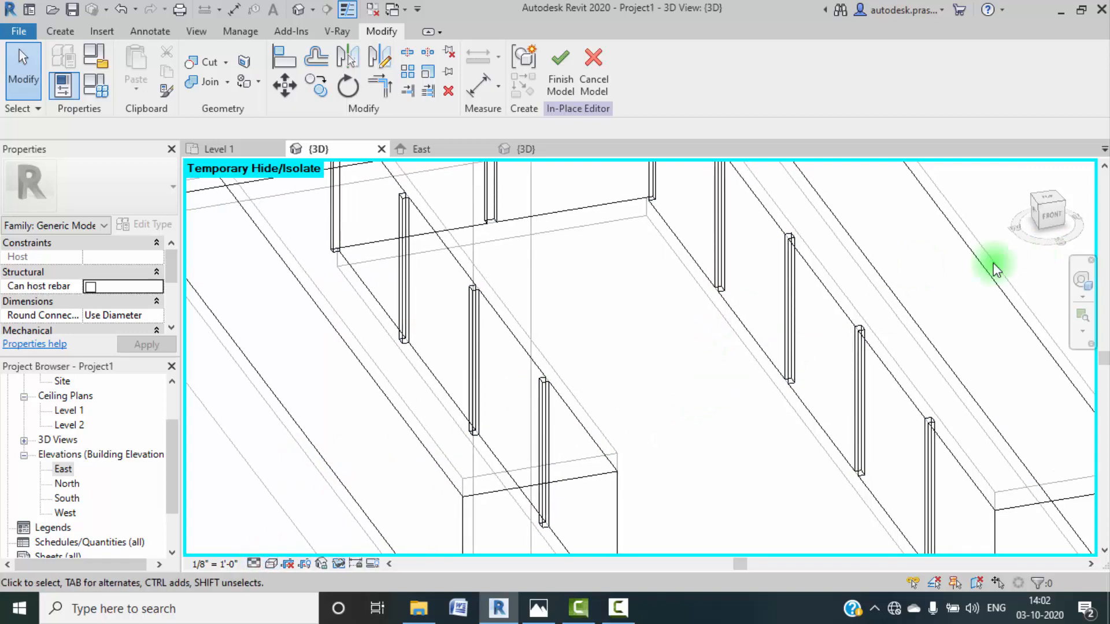
Step: Orient the 3D view to the cabinet's left side and examine the dividers' spacing up close
click(1034, 212)
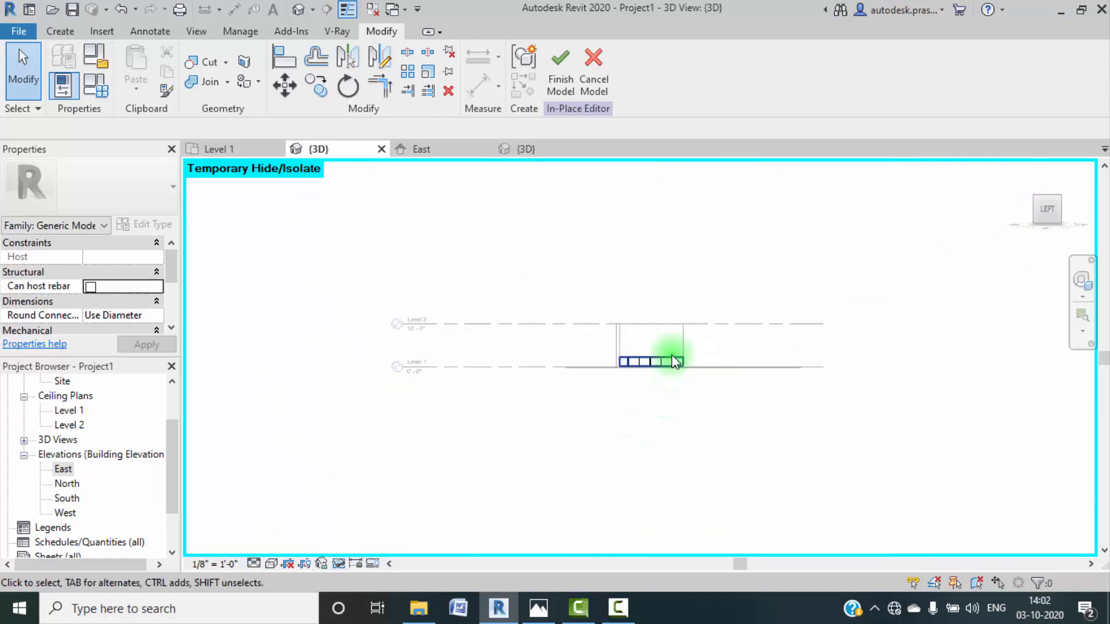
scroll(663, 365, up, 5)
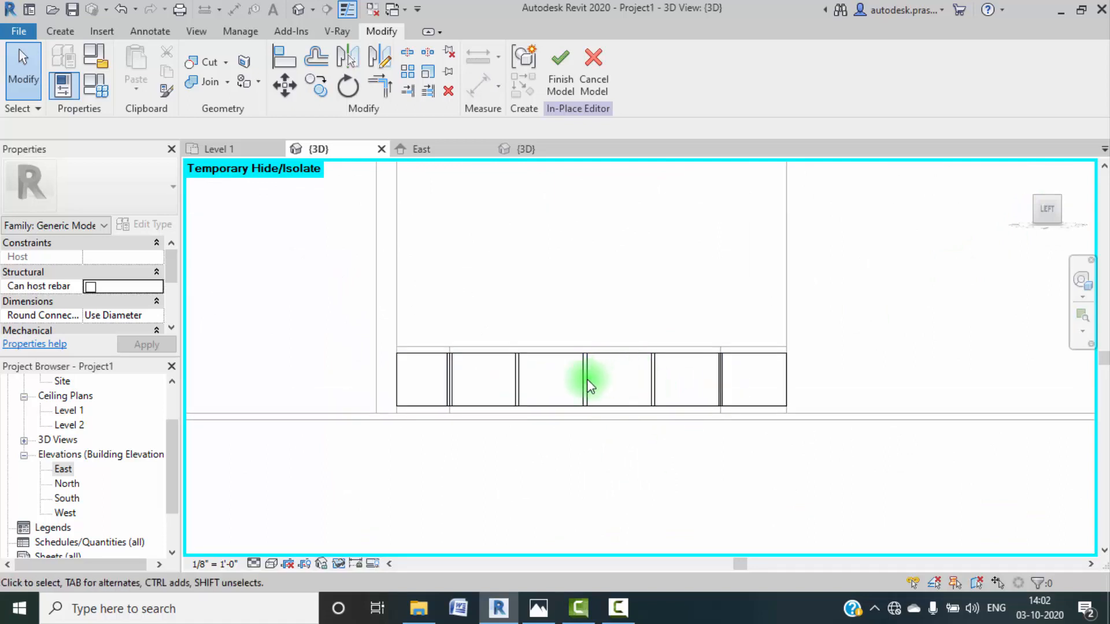
scroll(619, 374, up, 3)
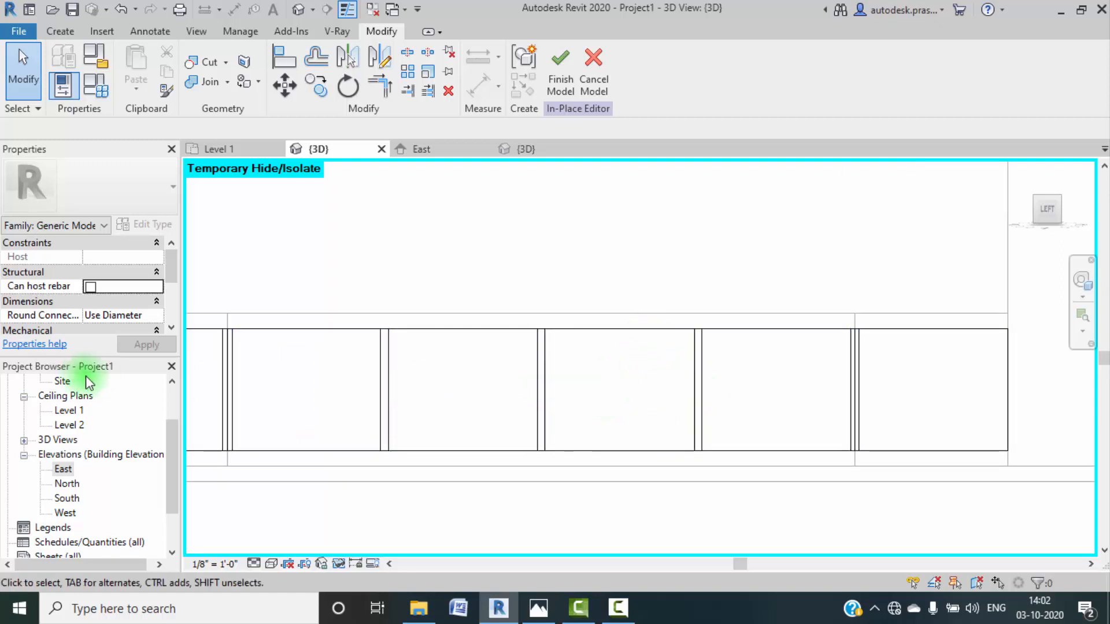
Step: Start a void extrusion and pick the inner face of the base cabinet's free-standing leg as its displayed work plane
click(71, 30)
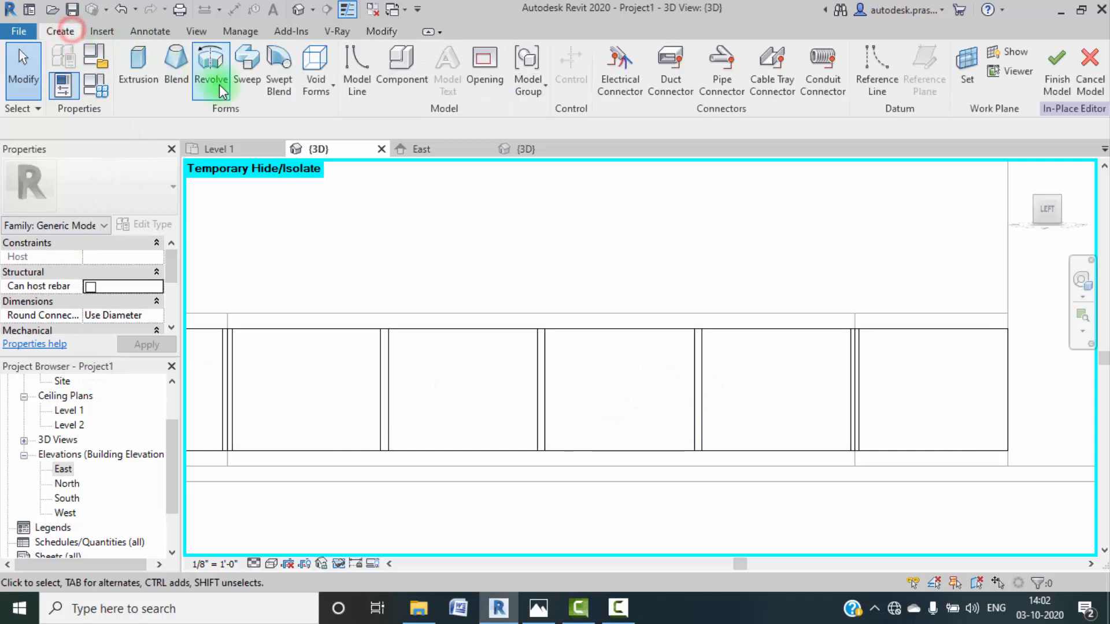
click(332, 89)
click(336, 110)
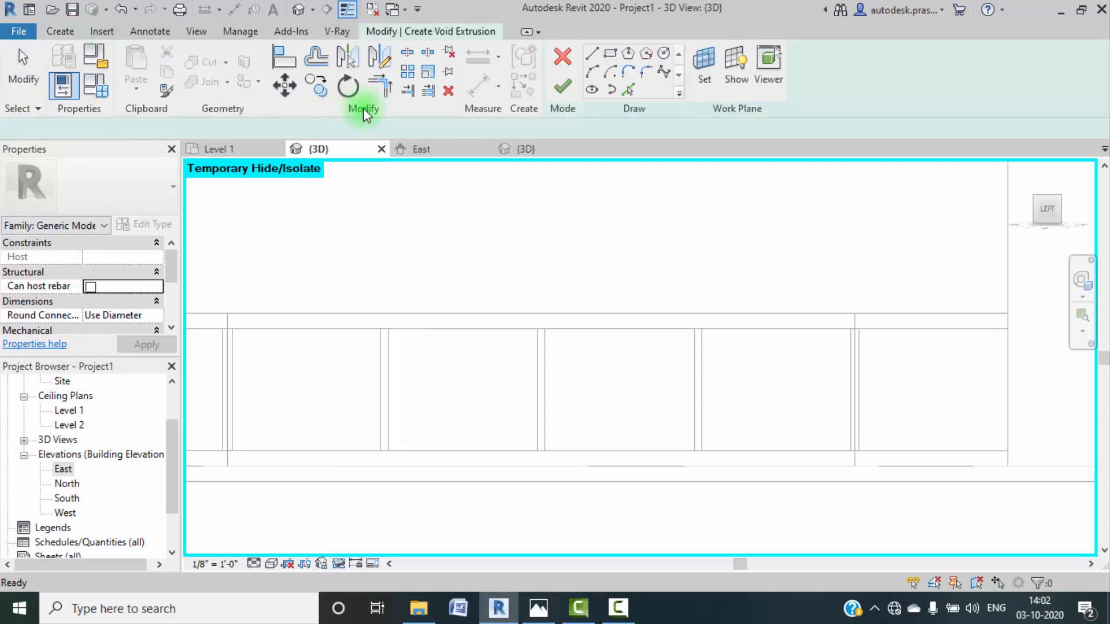
click(714, 67)
click(428, 324)
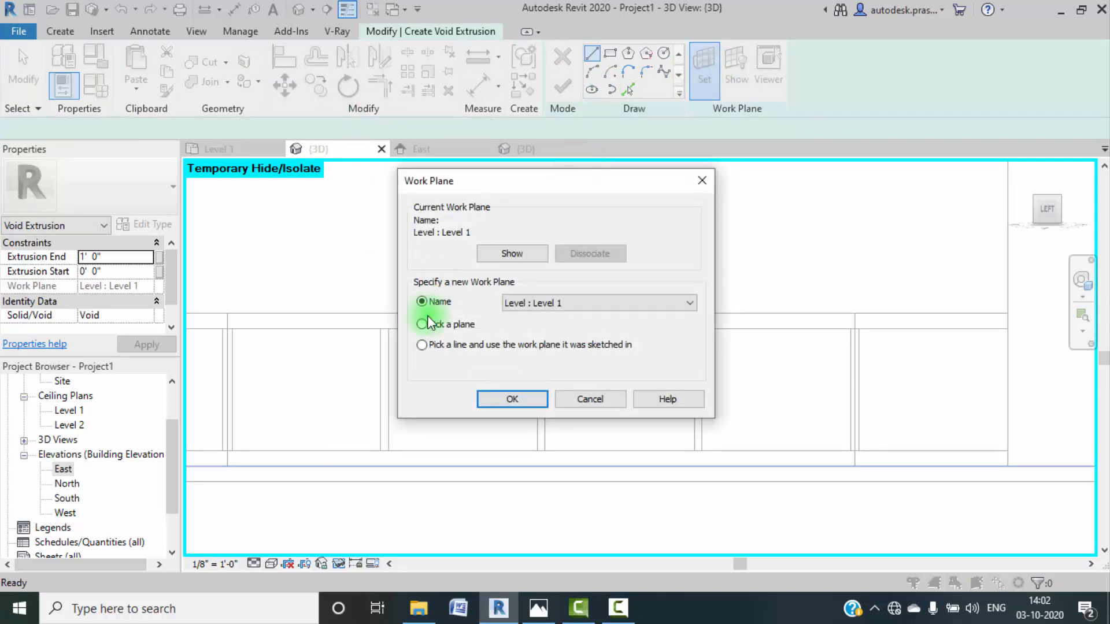
click(446, 325)
click(497, 395)
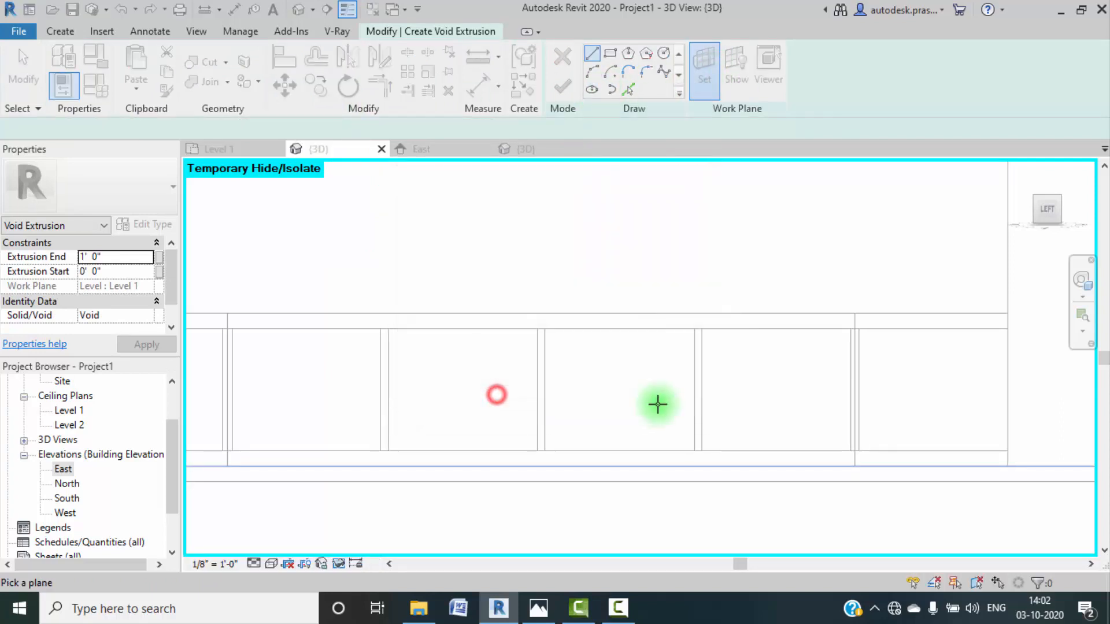
shift+middle_drag(769, 300, 725, 379)
scroll(653, 439, down, 3)
scroll(636, 457, up, 5)
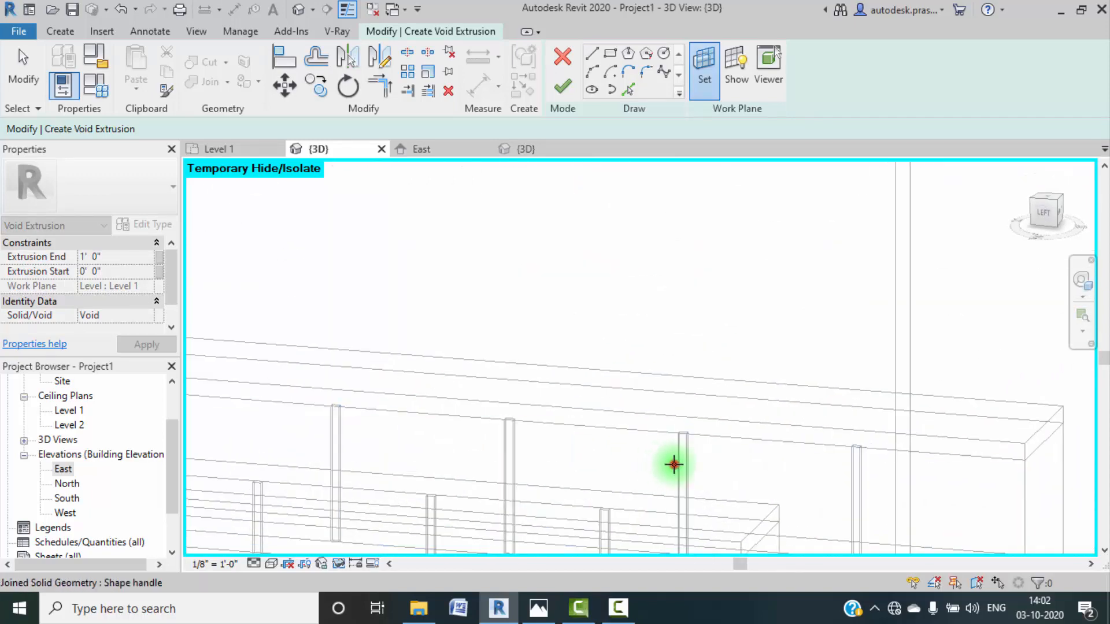
click(673, 464)
click(734, 63)
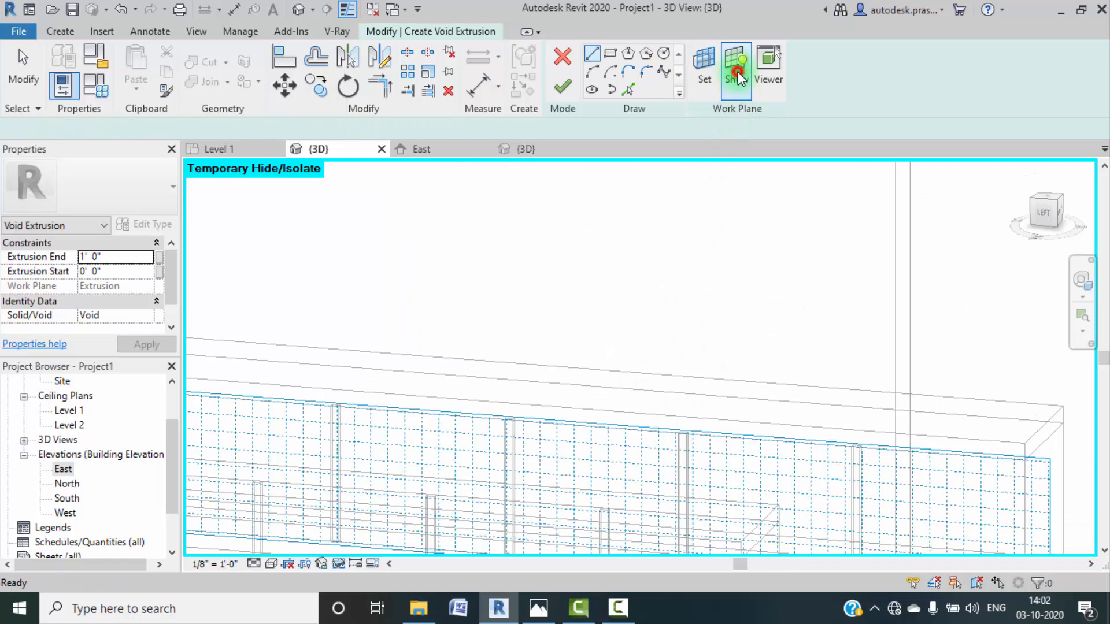
Step: Hide the work plane grid and sketch a mid-height horizontal line across the leg's middle compartment in the Left view, from divider to divider
click(1043, 217)
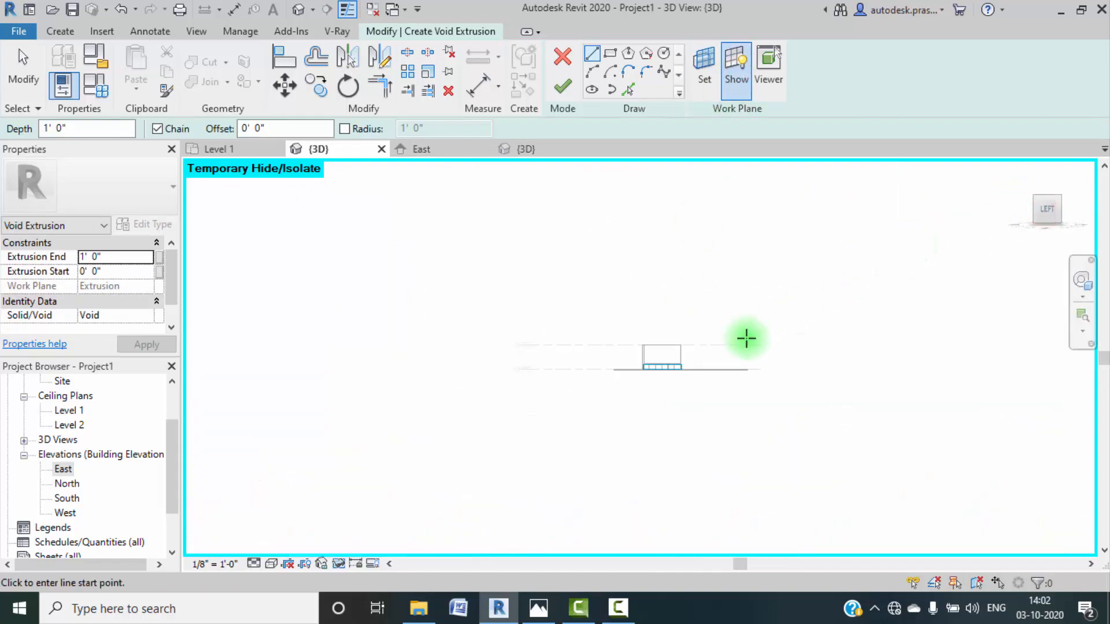
scroll(615, 374, up, 10)
scroll(636, 393, up, 3)
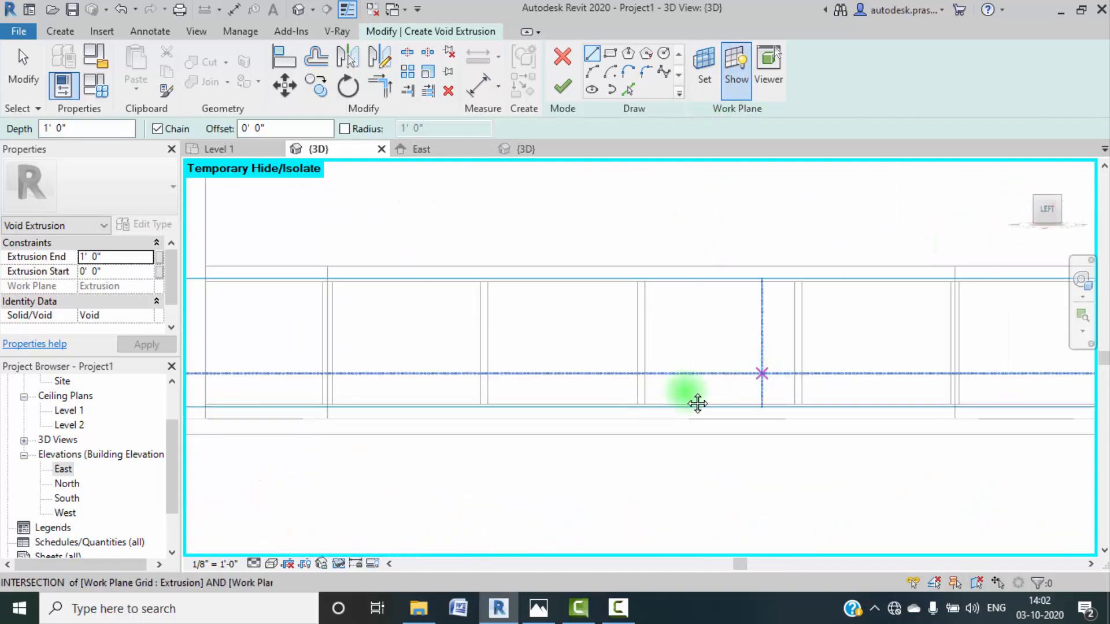
middle_drag(696, 404, 496, 444)
click(745, 67)
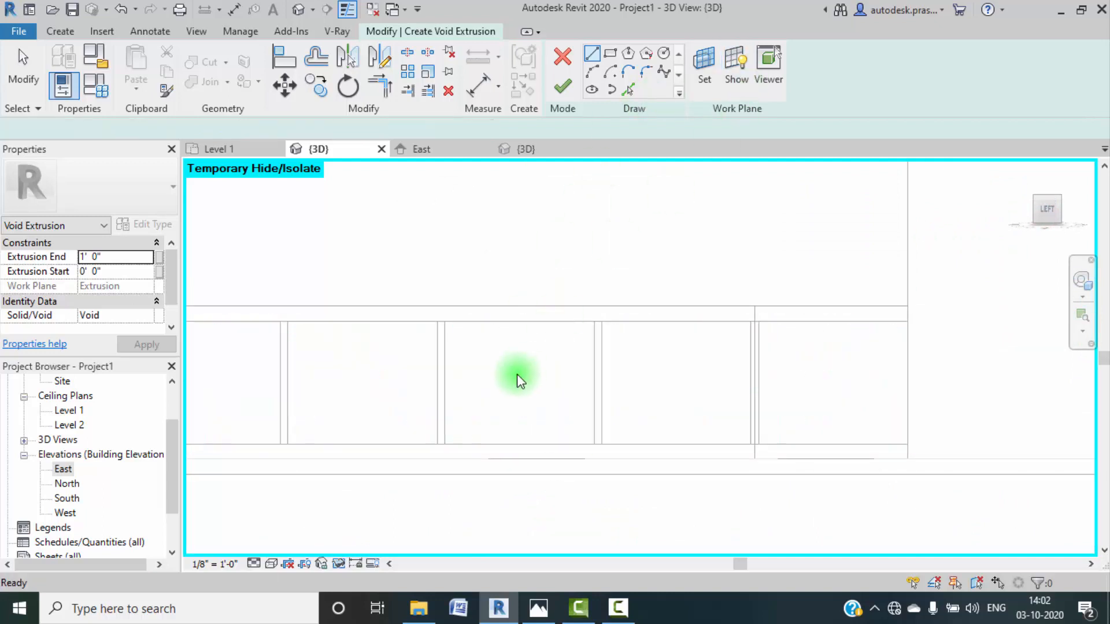
click(449, 379)
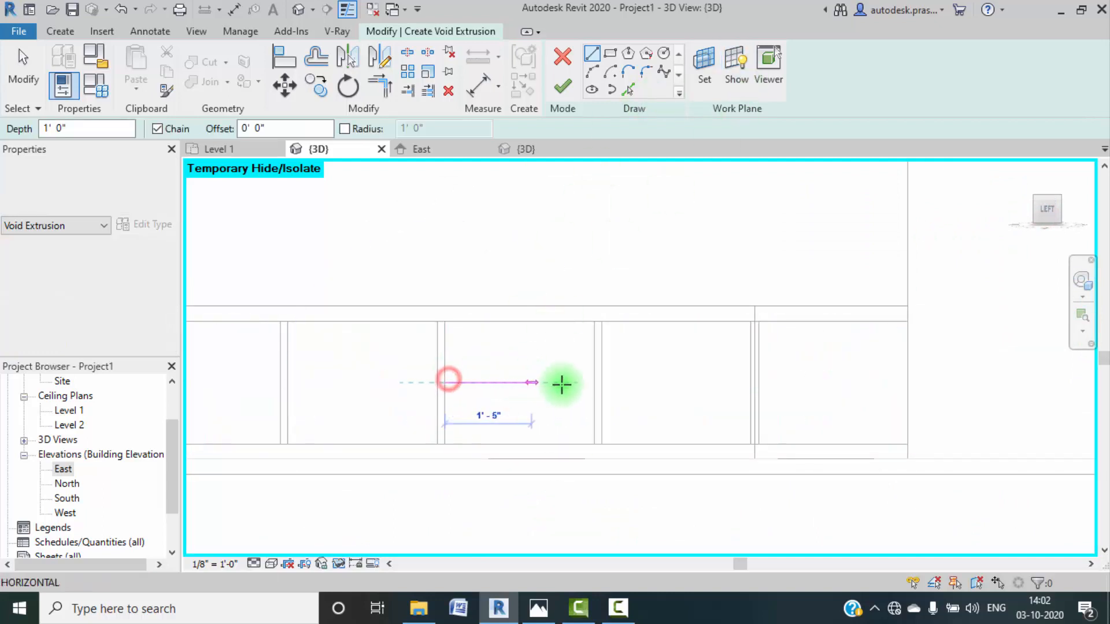
click(595, 382)
key(Escape)
key(Escape)
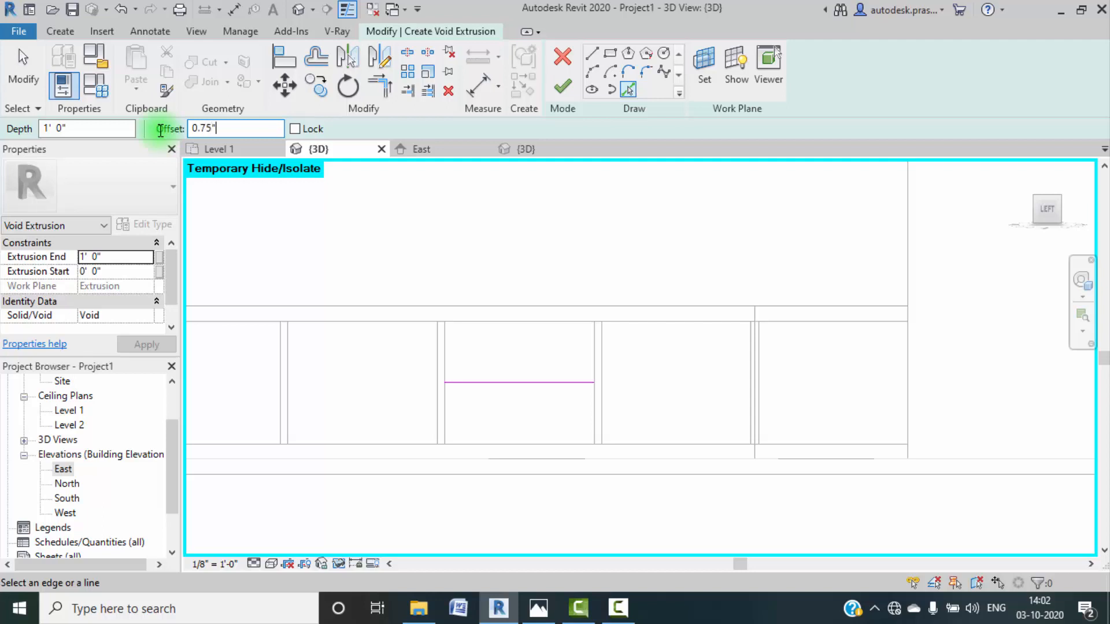
Step: Offset the horizontal sketch line 0.75" above and below, and delete the original centre line
click(520, 381)
scroll(523, 384, up, 3)
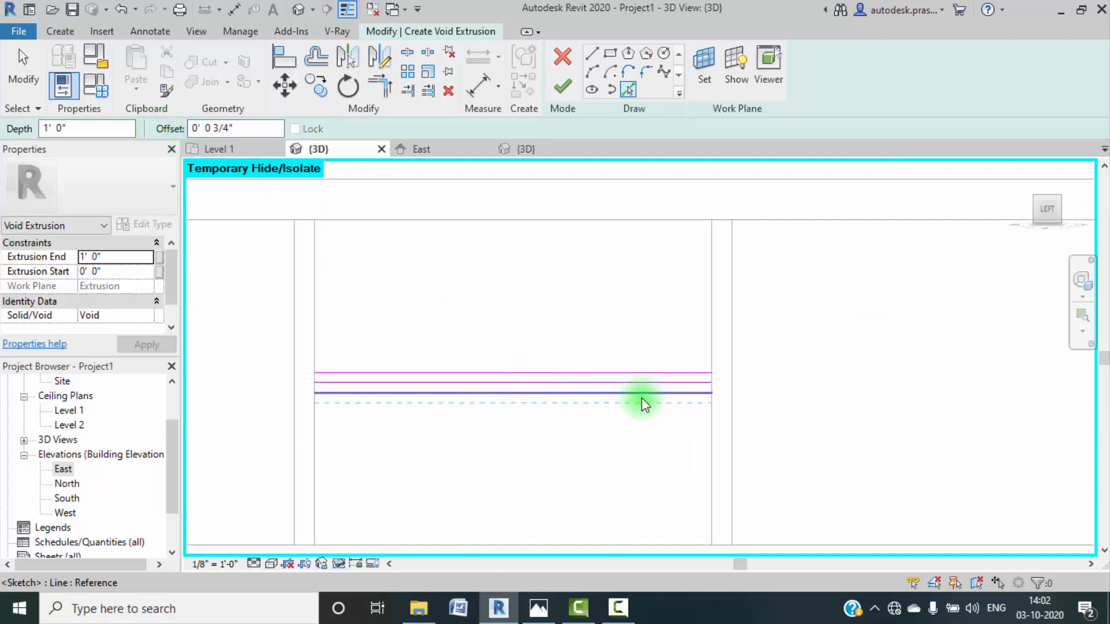
key(Escape)
click(638, 379)
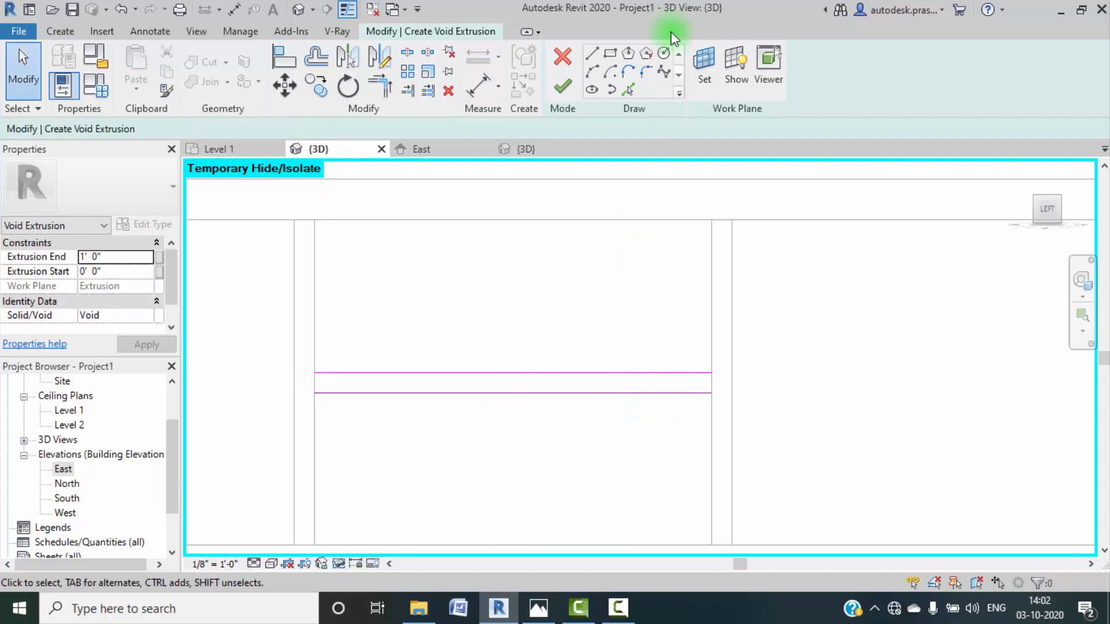
Step: Close both ends of the horizontal strip with vertical lines and finish the void extrusion sketch
click(591, 52)
click(314, 373)
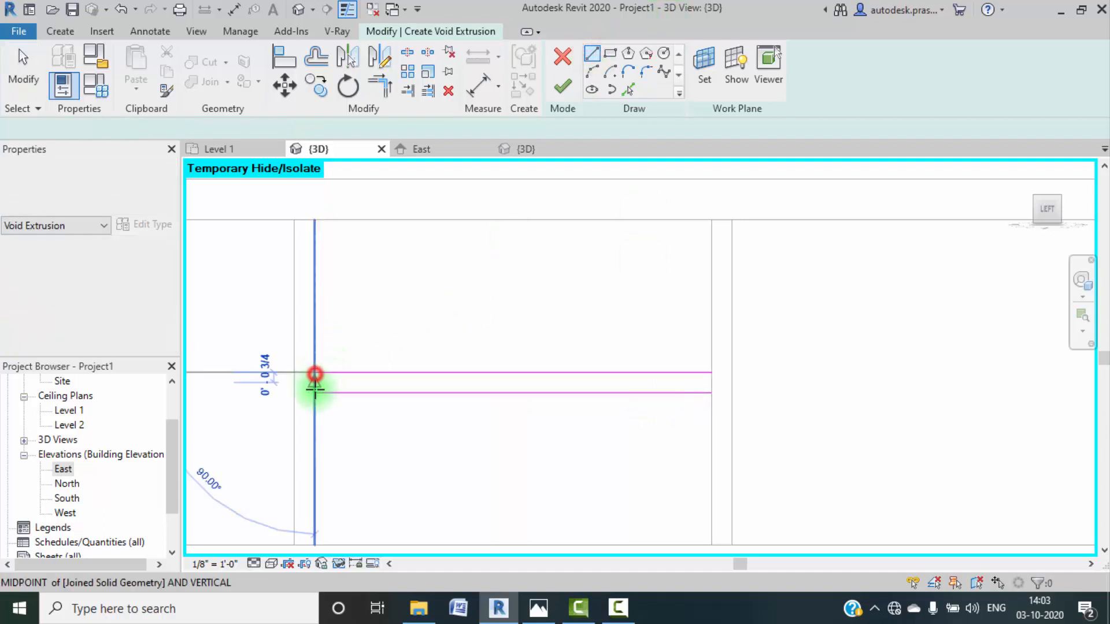
click(314, 394)
key(Escape)
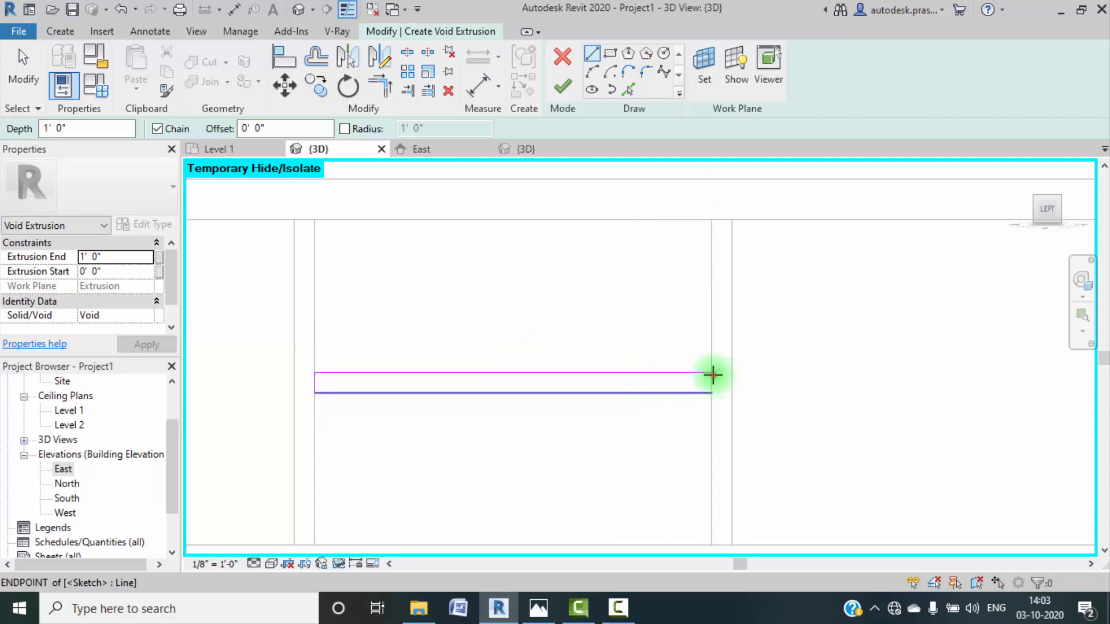
click(713, 375)
click(710, 394)
key(Escape)
key(Escape)
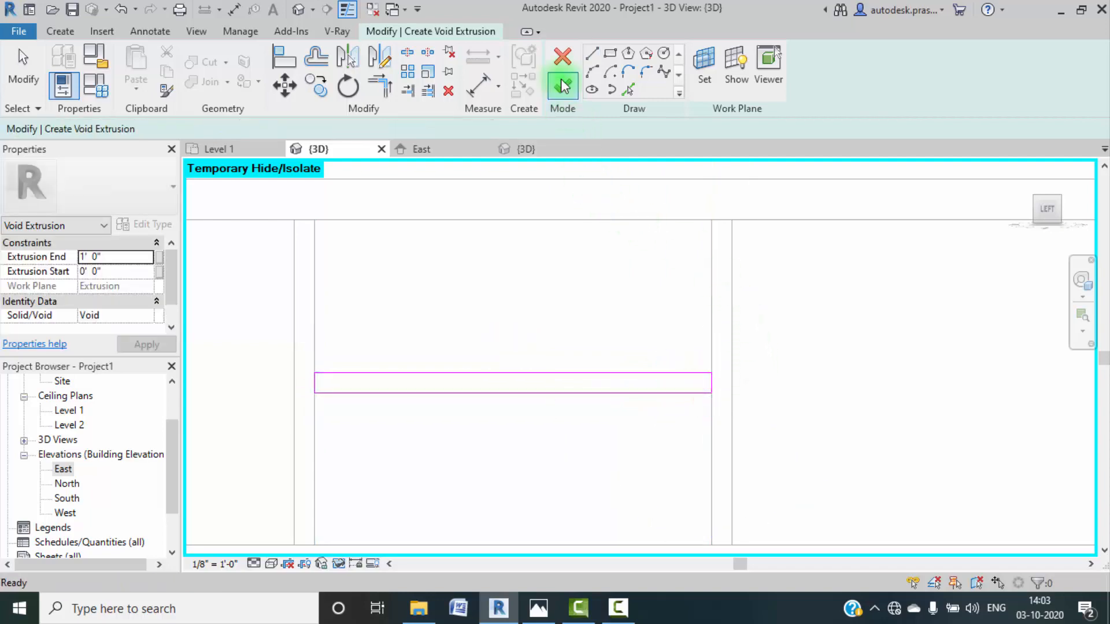
click(564, 86)
Step: Reduce the horizontal void's extrusion depth to 1" in the Front view, matching the vertical divider voids
shift+middle_drag(565, 277, 642, 330)
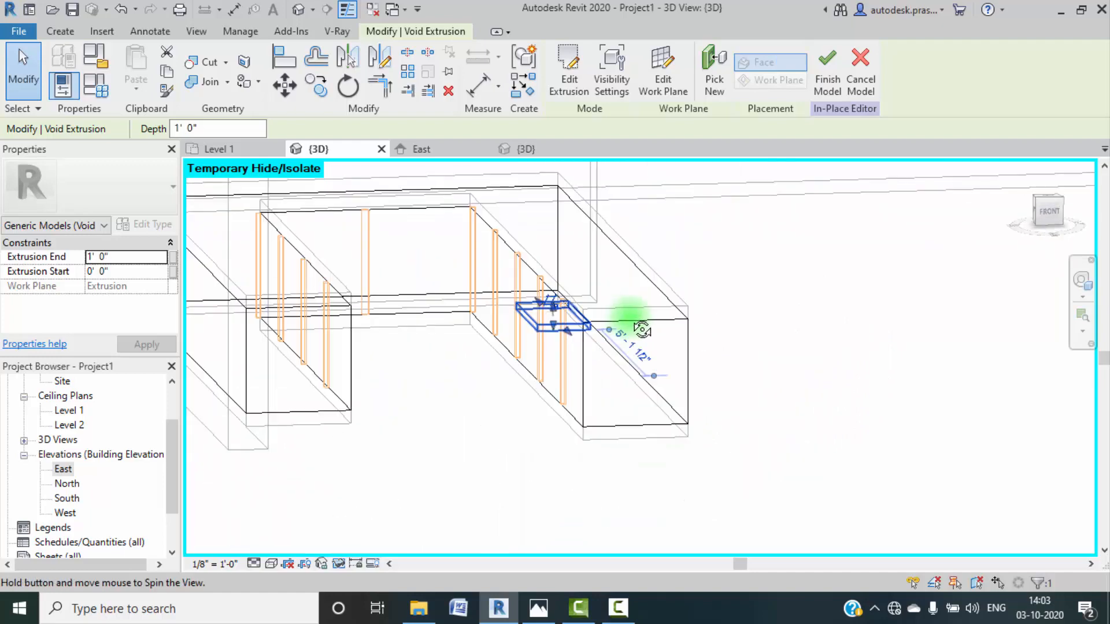
click(484, 459)
scroll(517, 324, up, 5)
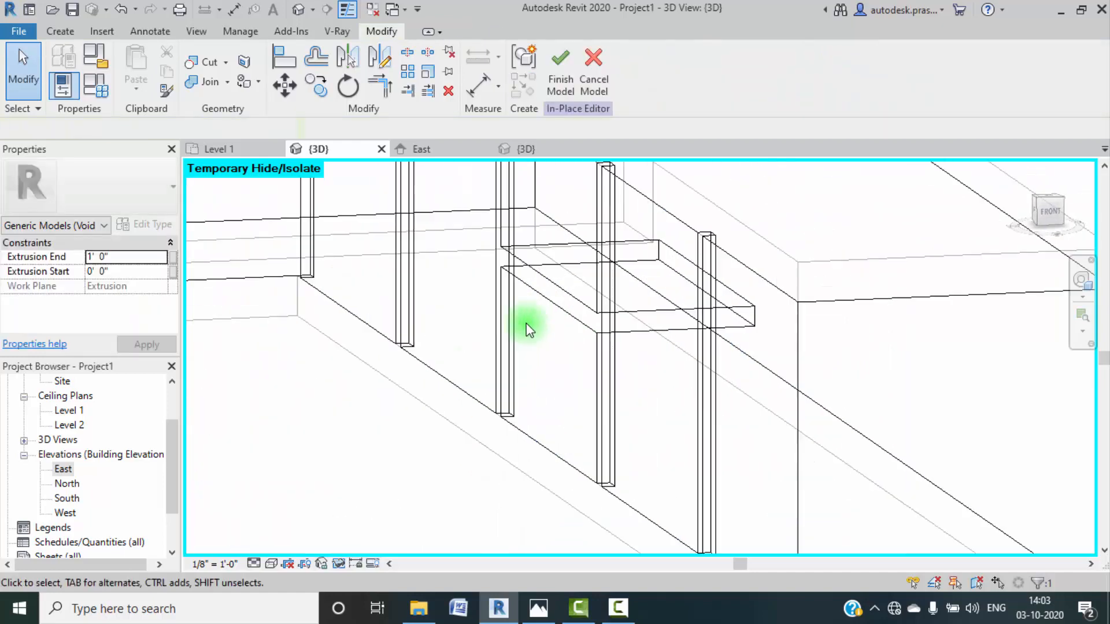
click(550, 282)
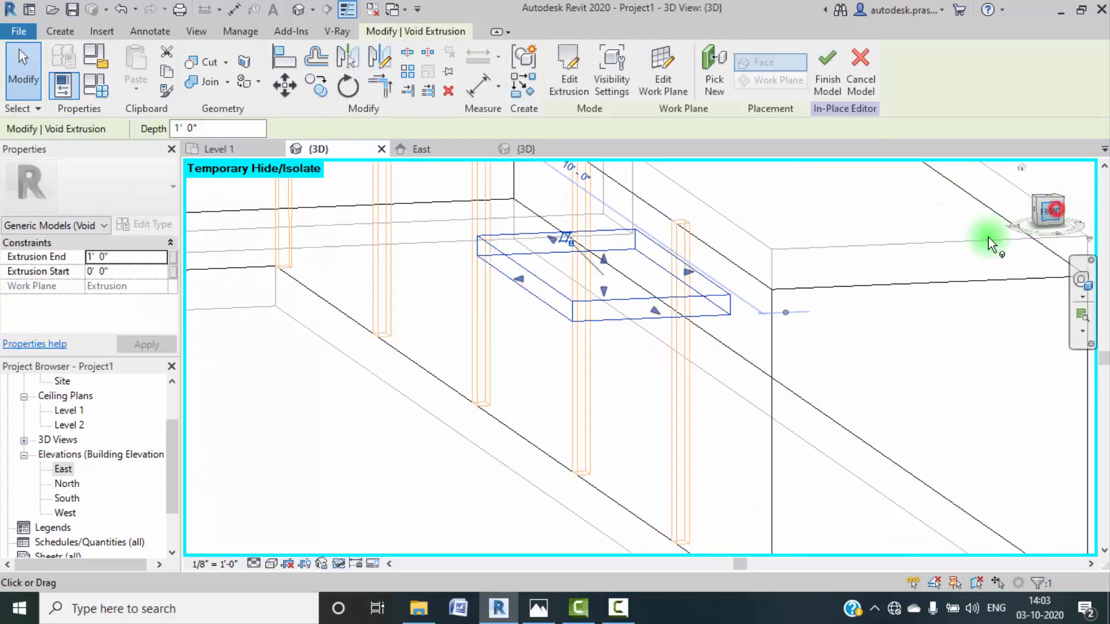
scroll(657, 338, up, 2)
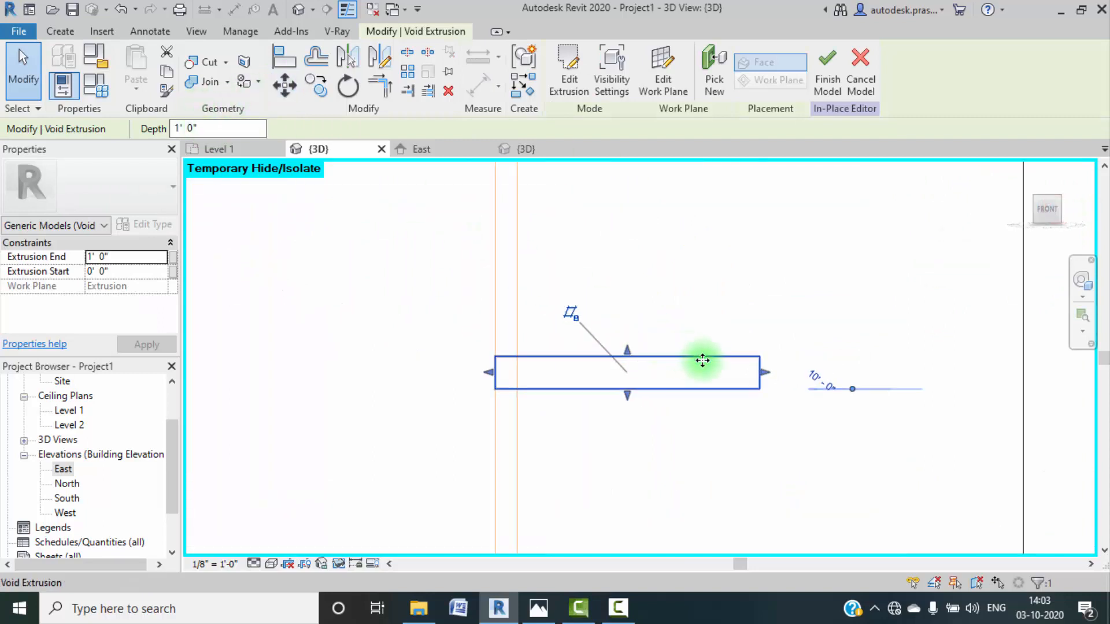
drag(746, 373, 520, 366)
scroll(595, 355, down, 3)
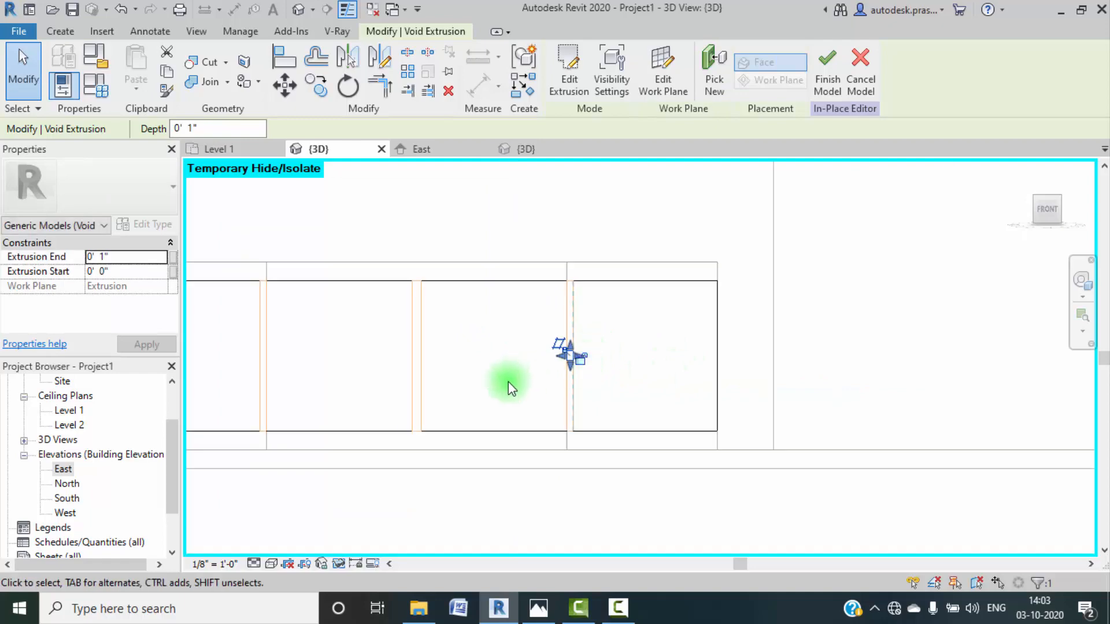
click(518, 485)
Step: Examine the horizontal void between the dividers of the leg's middle compartment from several 3D angles
shift+middle_drag(508, 379, 628, 461)
scroll(581, 370, down, 5)
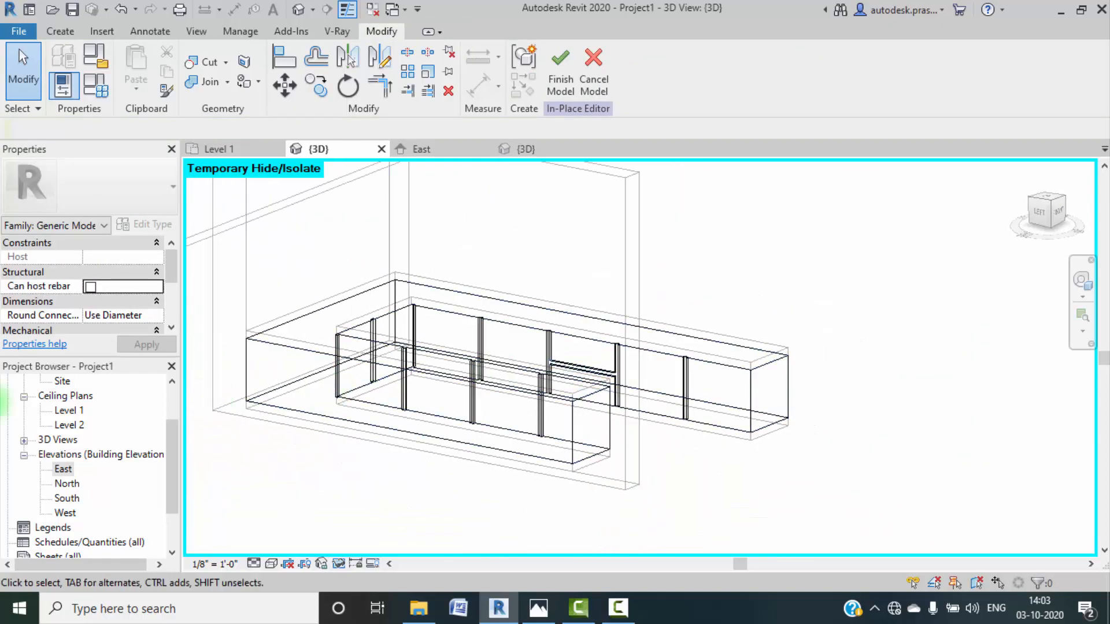
shift+middle_drag(734, 411, 750, 471)
scroll(644, 389, up, 6)
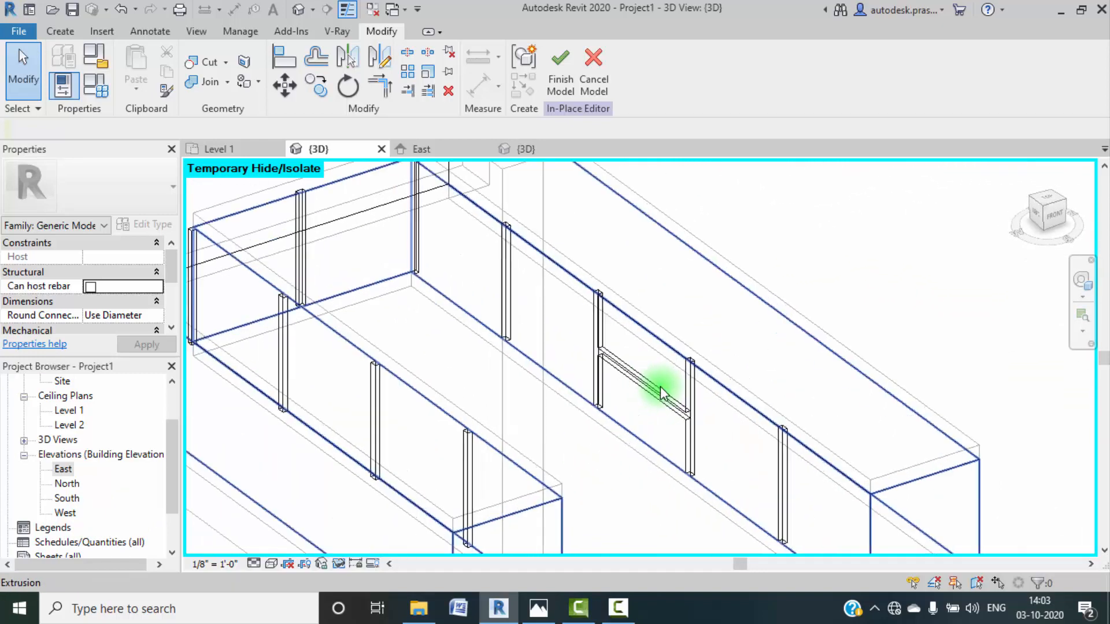
shift+middle_drag(719, 438, 726, 445)
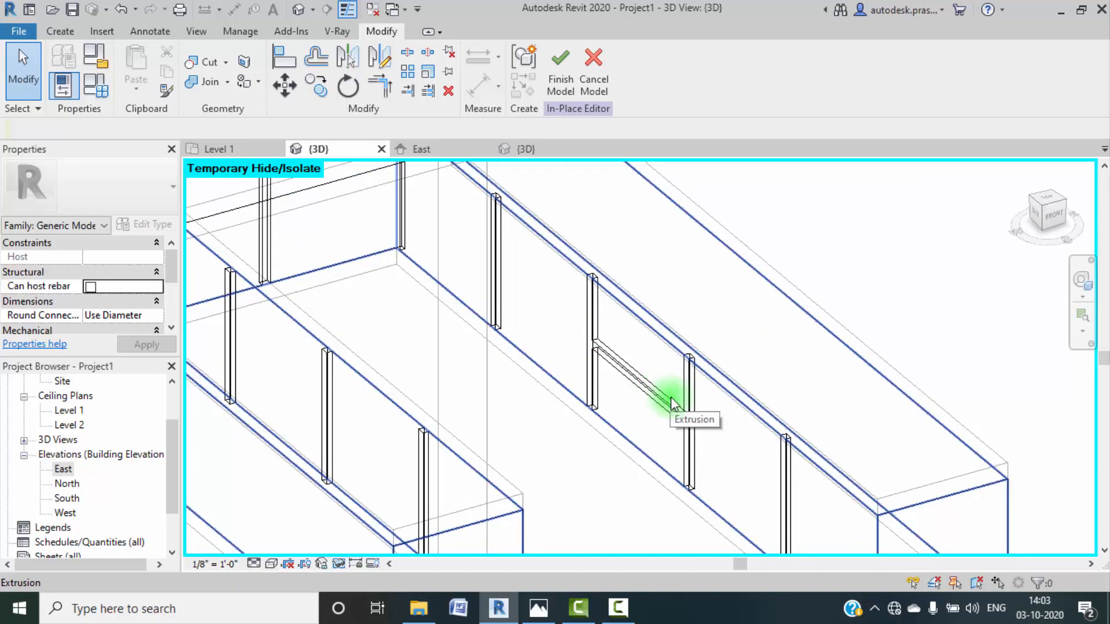
scroll(711, 401, down, 6)
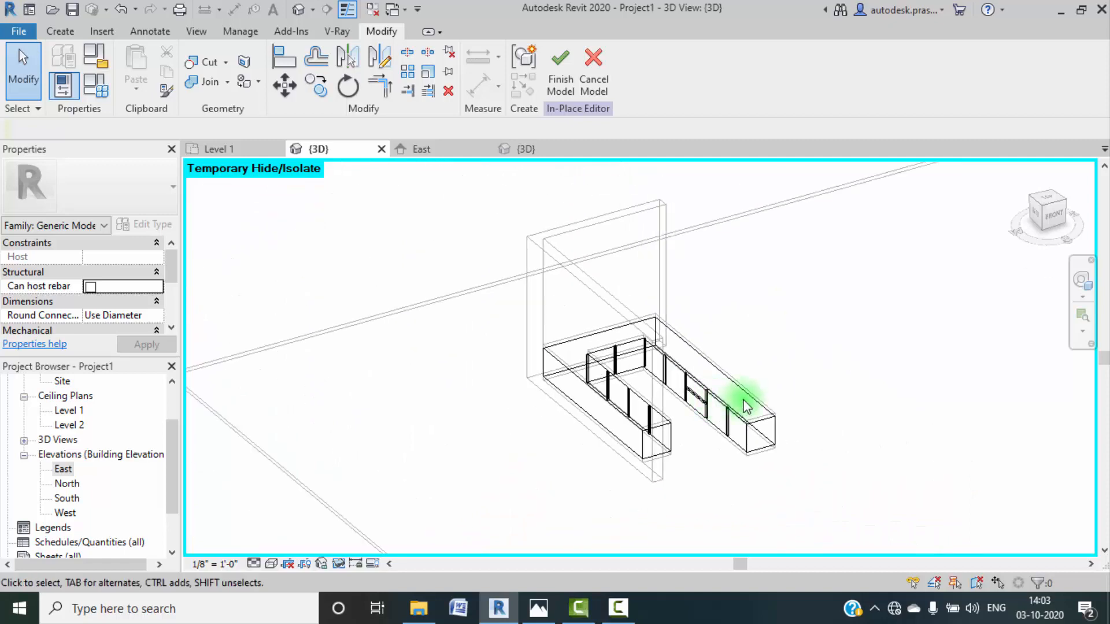
shift+middle_drag(746, 406, 594, 416)
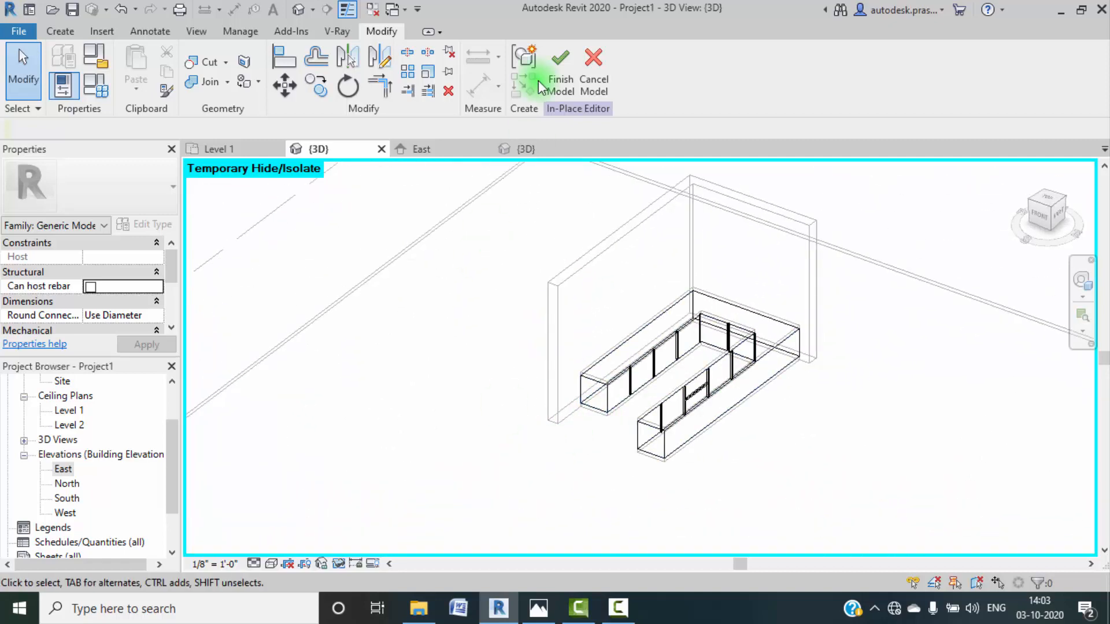
Step: Finish the in-place model and set the 3D view's visual style to Consistent Colors
click(563, 89)
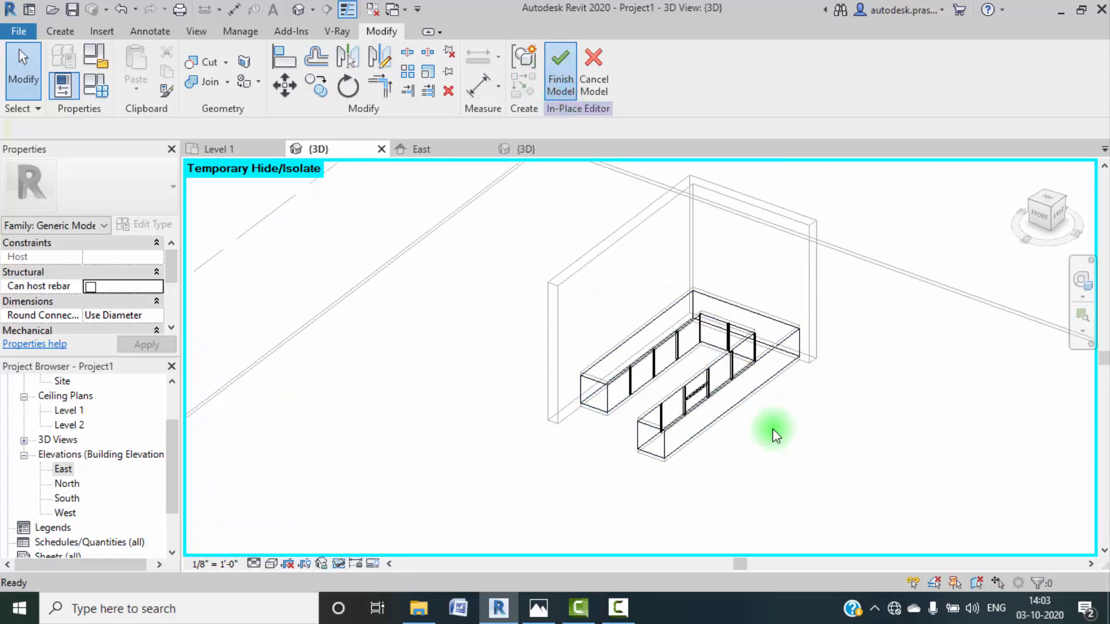
click(269, 565)
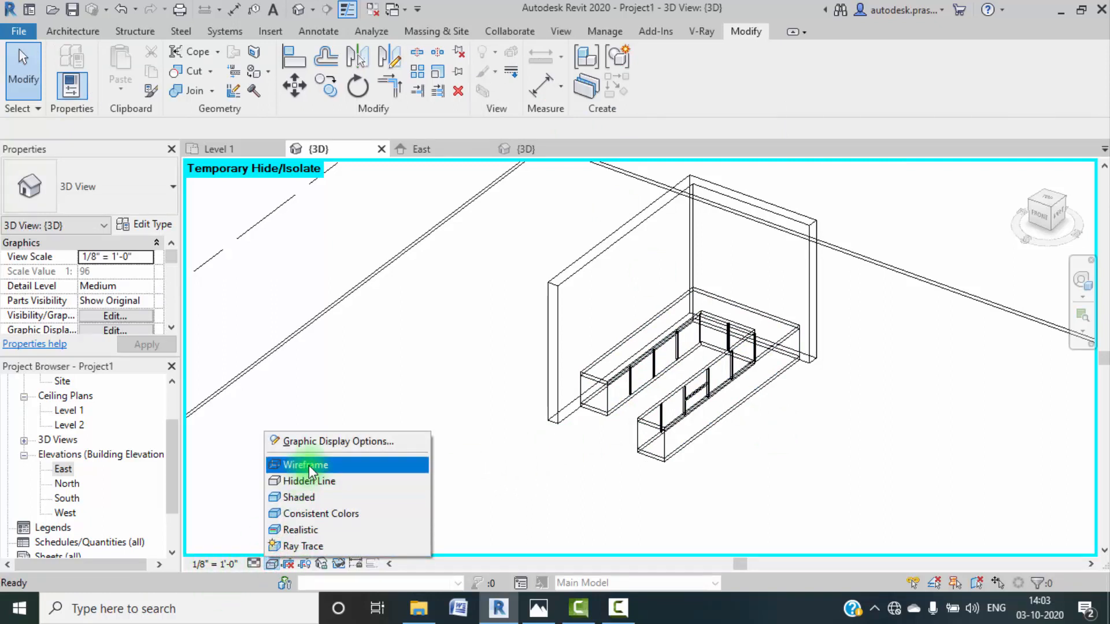
click(312, 513)
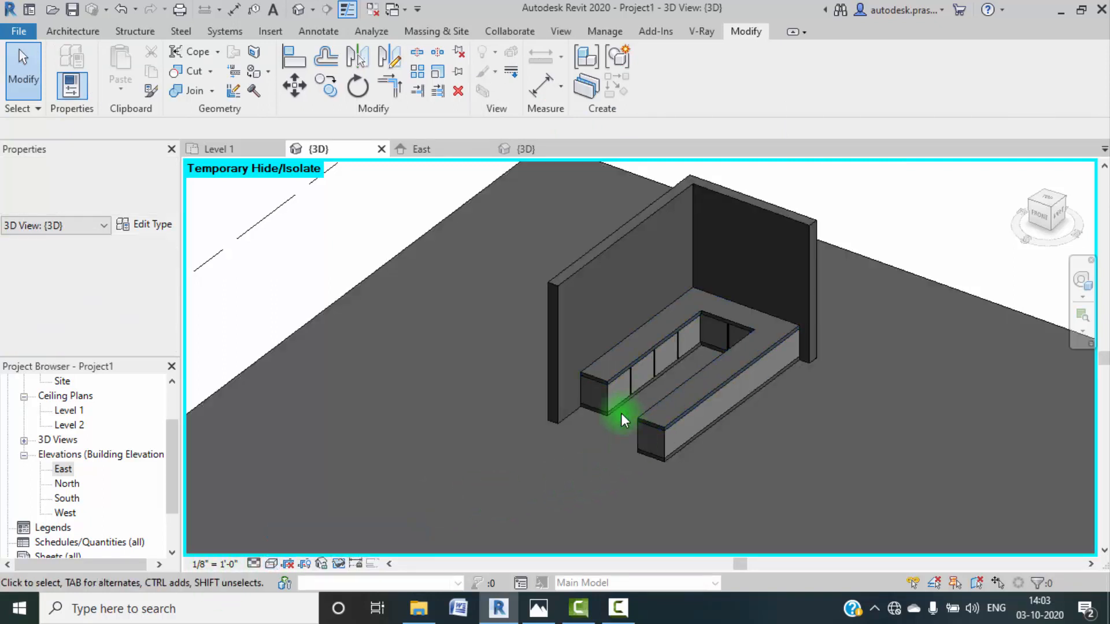
Step: Examine the cut divider grooves along the base cabinet's wall-side leg in the coloured 3D view
mouse_move(619, 417)
shift+middle_down()
mouse_move(614, 423)
mouse_move(528, 342)
mouse_move(564, 446)
mouse_move(655, 339)
shift+middle_up()
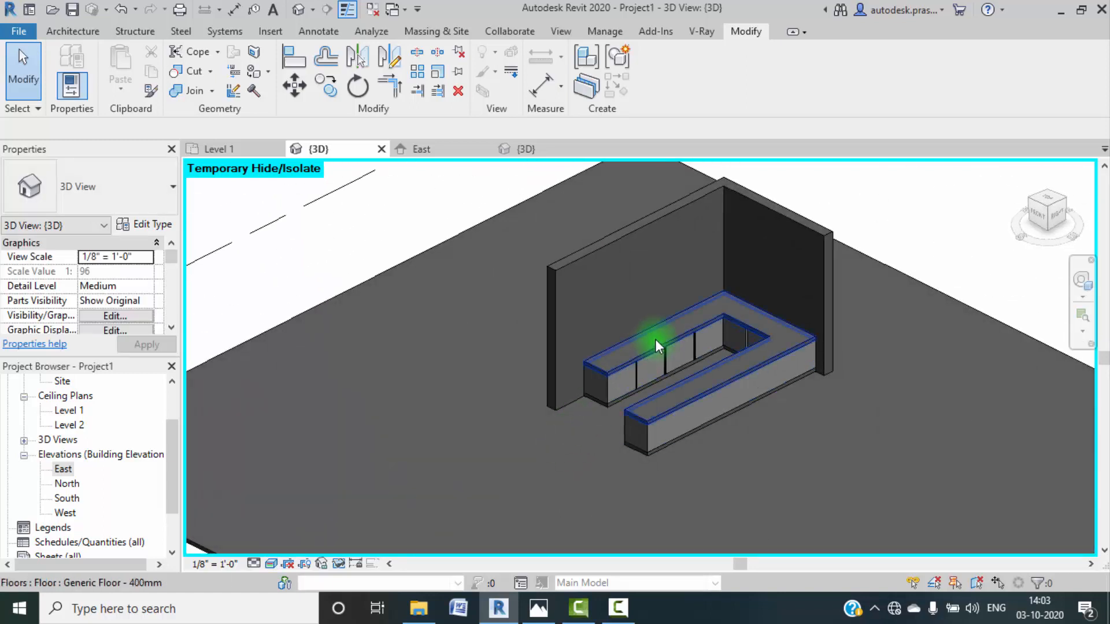
scroll(663, 338, up, 2)
scroll(663, 338, up, 2)
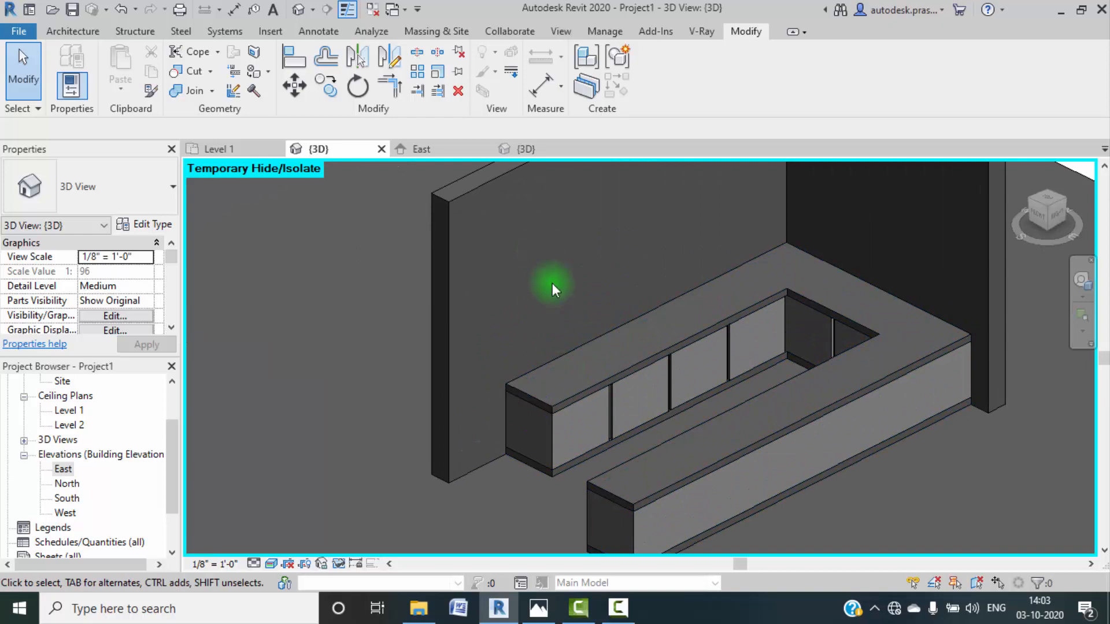
scroll(553, 282, down, 2)
middle_drag(628, 288, 557, 382)
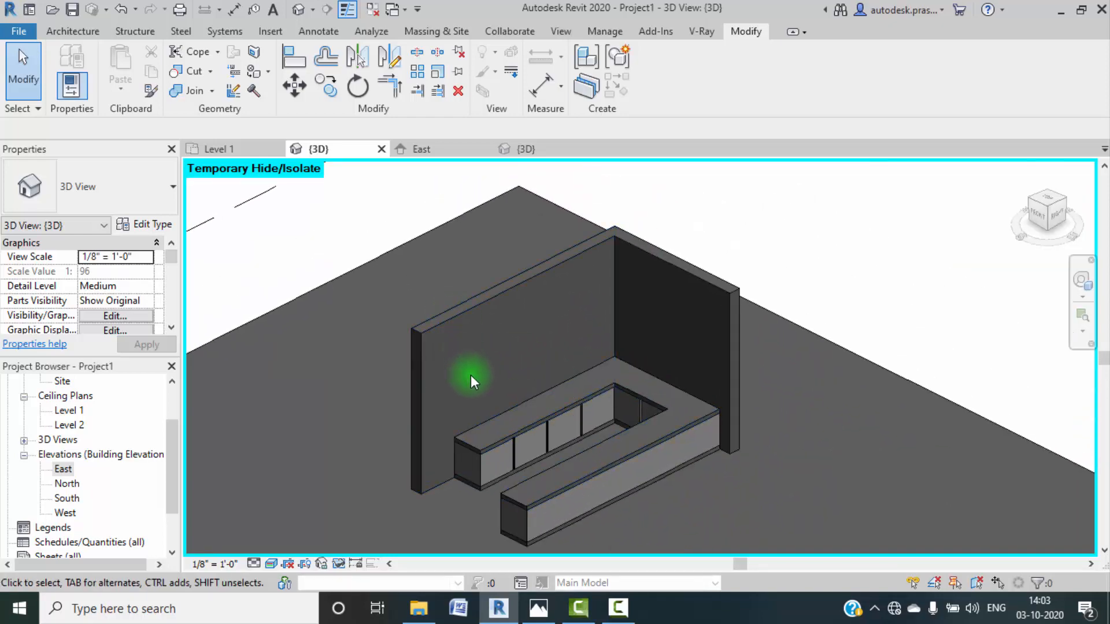
scroll(511, 452, up, 4)
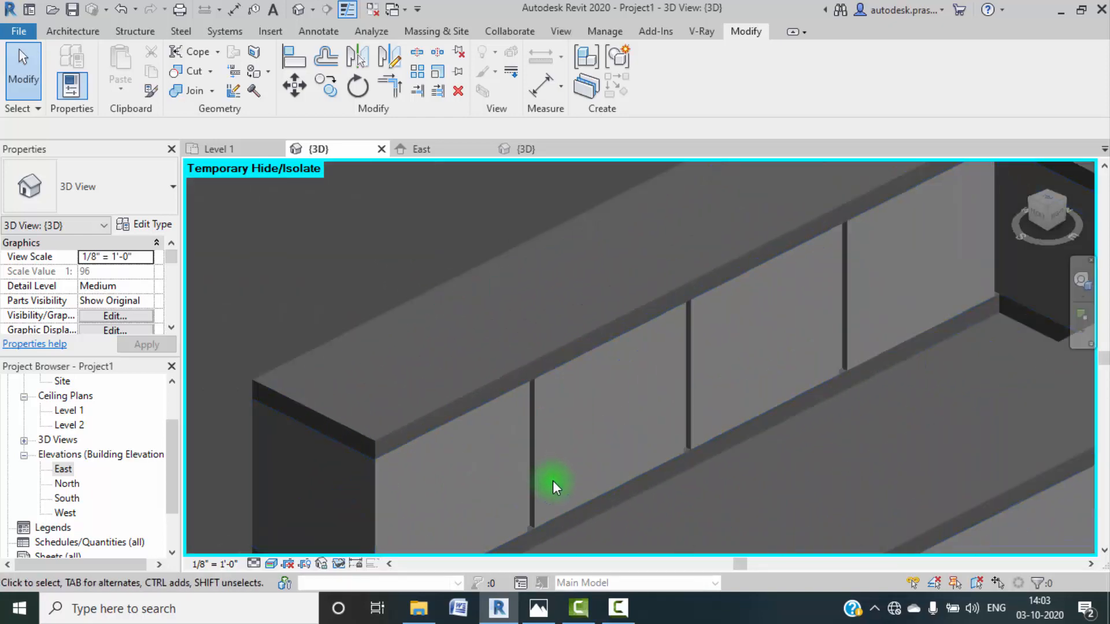
Step: Edit the base cabinet's in-place model and examine its groove void extrusion in the Level 1 floor plan
click(684, 429)
click(662, 87)
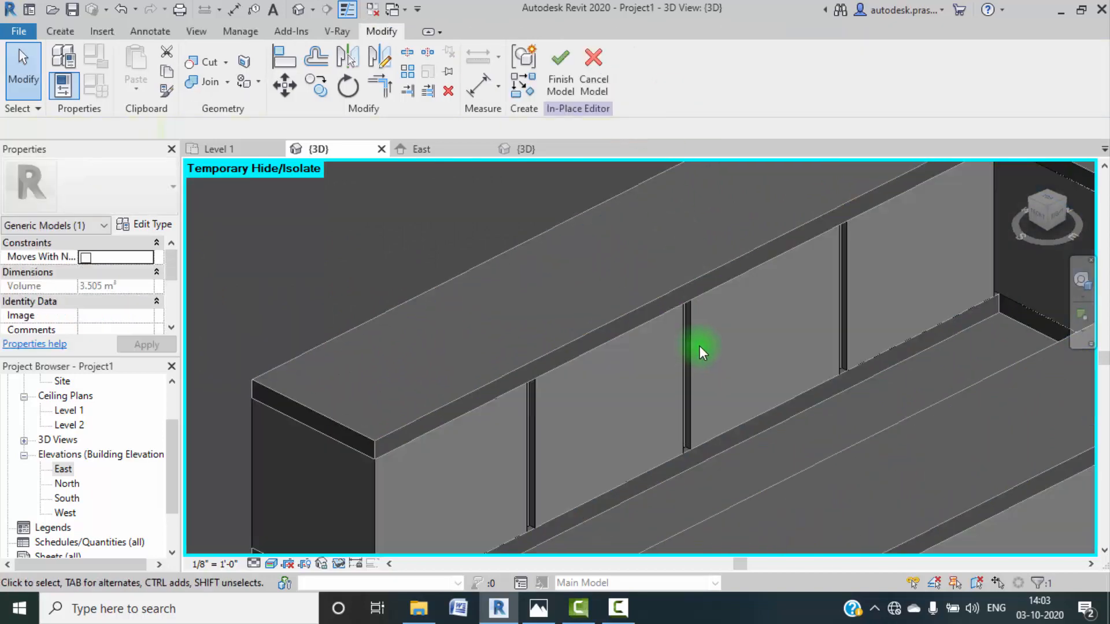
click(689, 358)
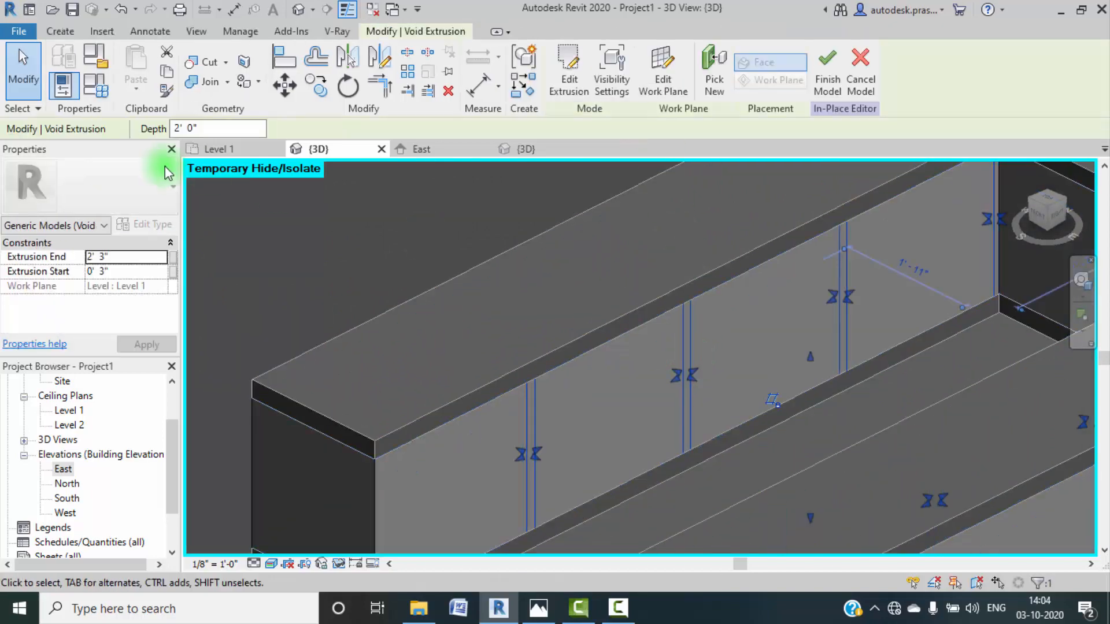
scroll(109, 426, up, 2)
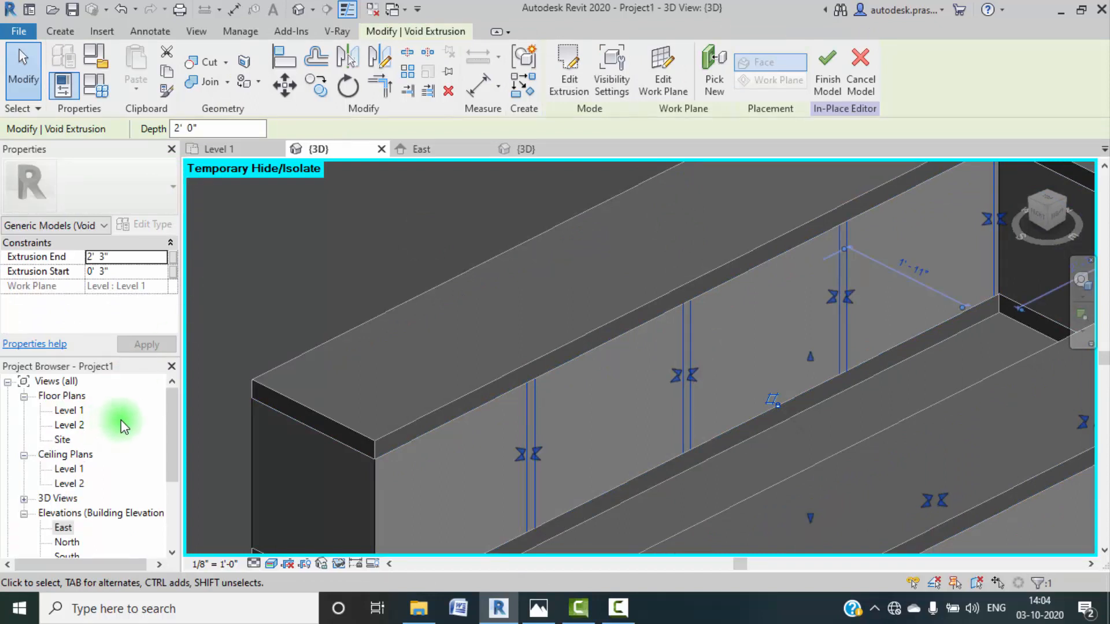
double_click(68, 410)
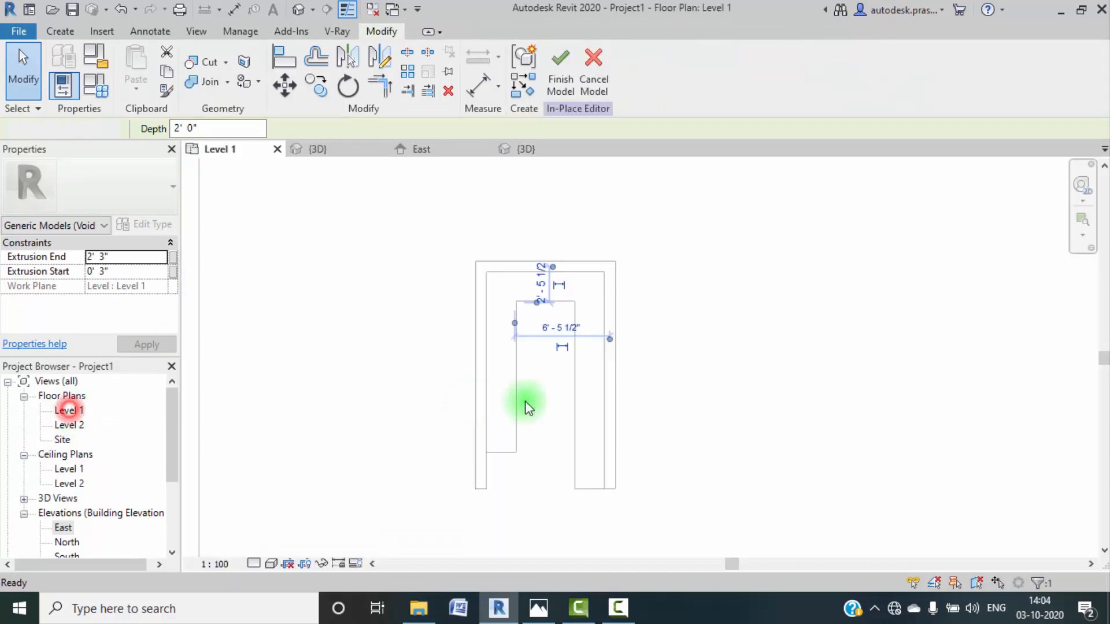
click(529, 364)
scroll(506, 349, up, 4)
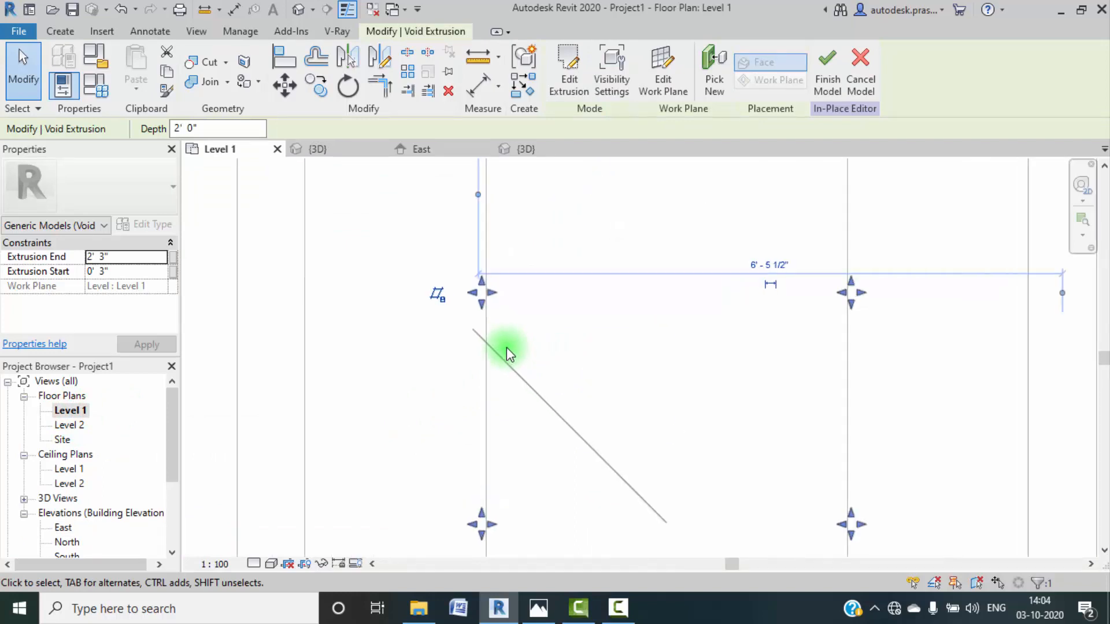
scroll(72, 448, down, 2)
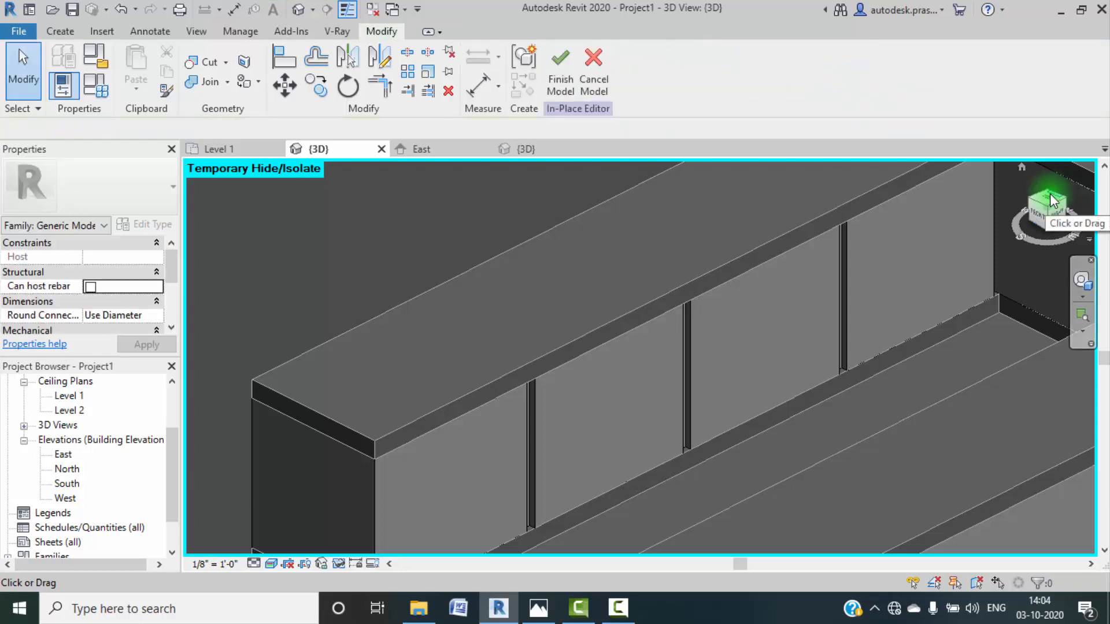
Step: Return to the Level 1 floor plan and set its visual style to Wireframe
click(1051, 202)
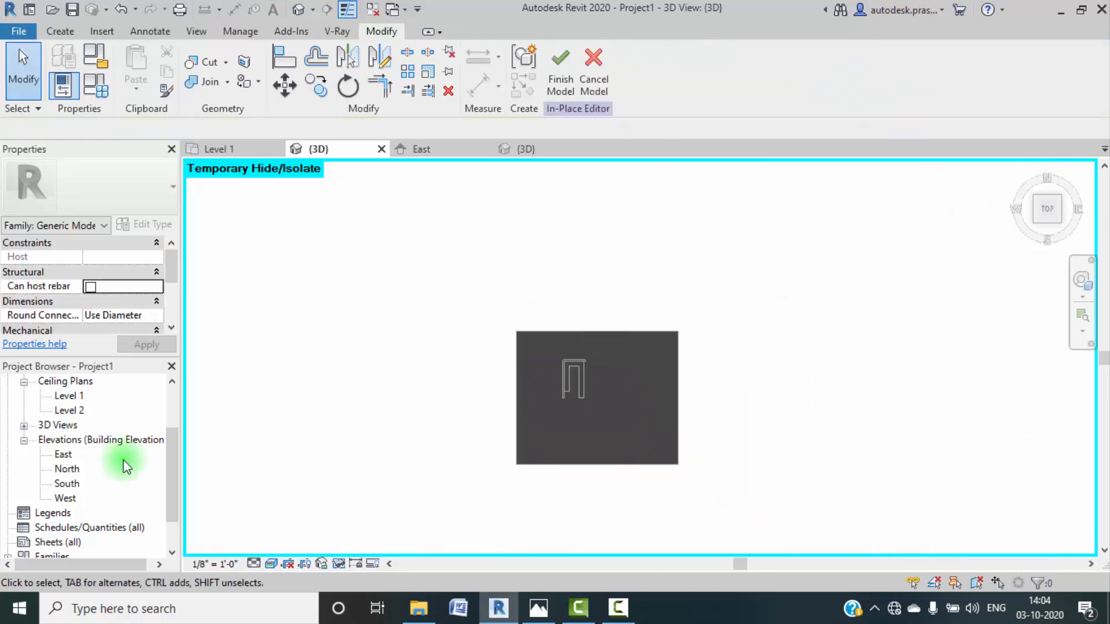
scroll(43, 442, up, 2)
double_click(69, 410)
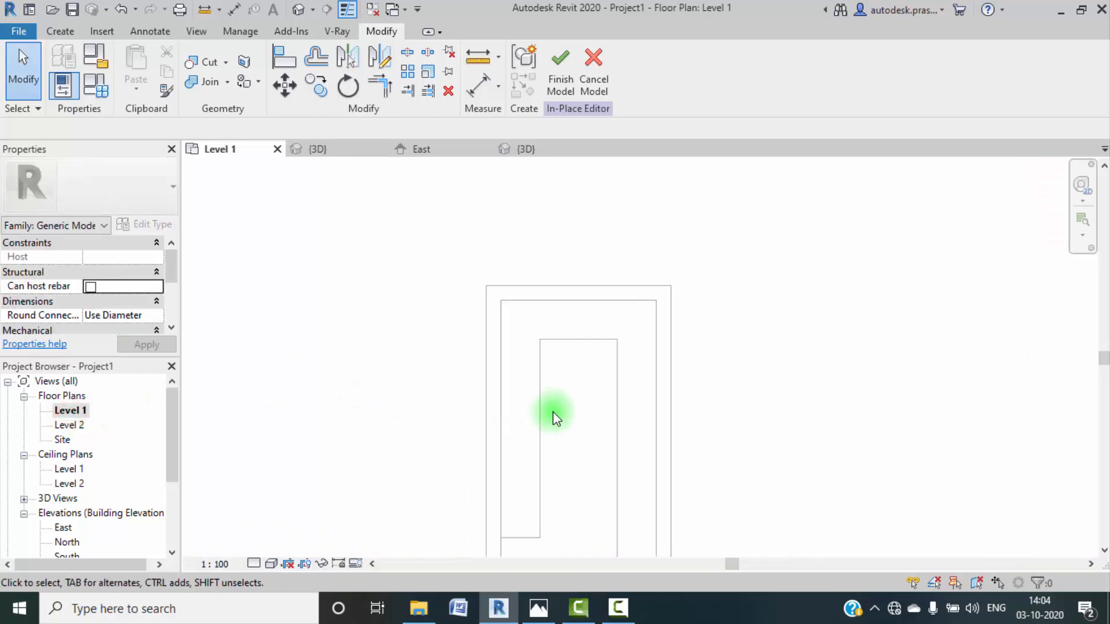
mouse_move(555, 414)
middle_down()
mouse_move(565, 422)
mouse_move(537, 359)
middle_up()
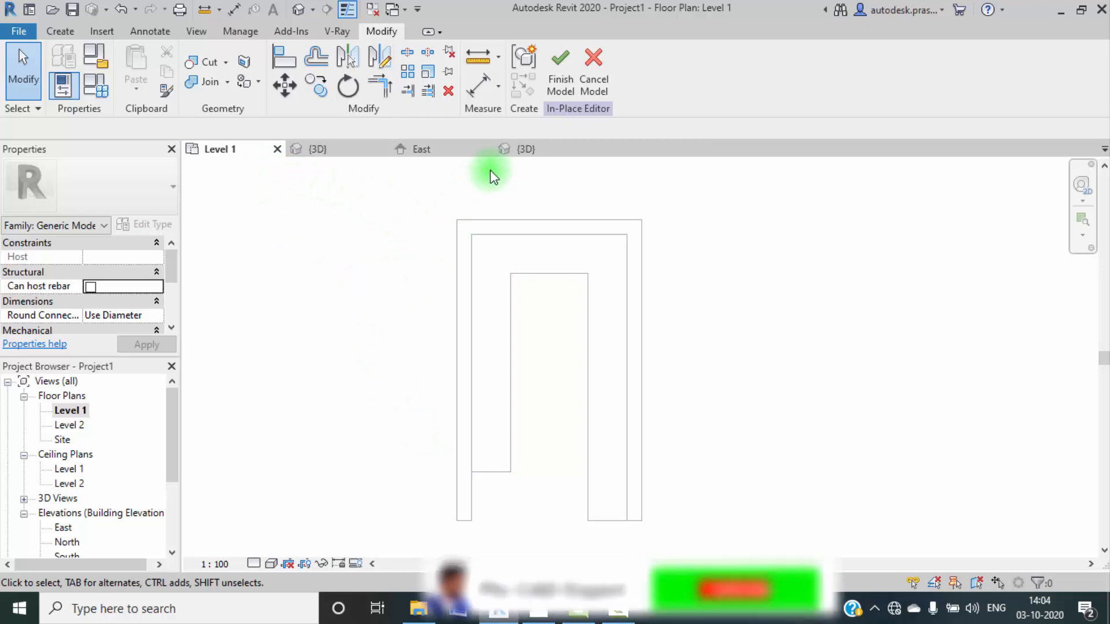
click(270, 564)
click(297, 481)
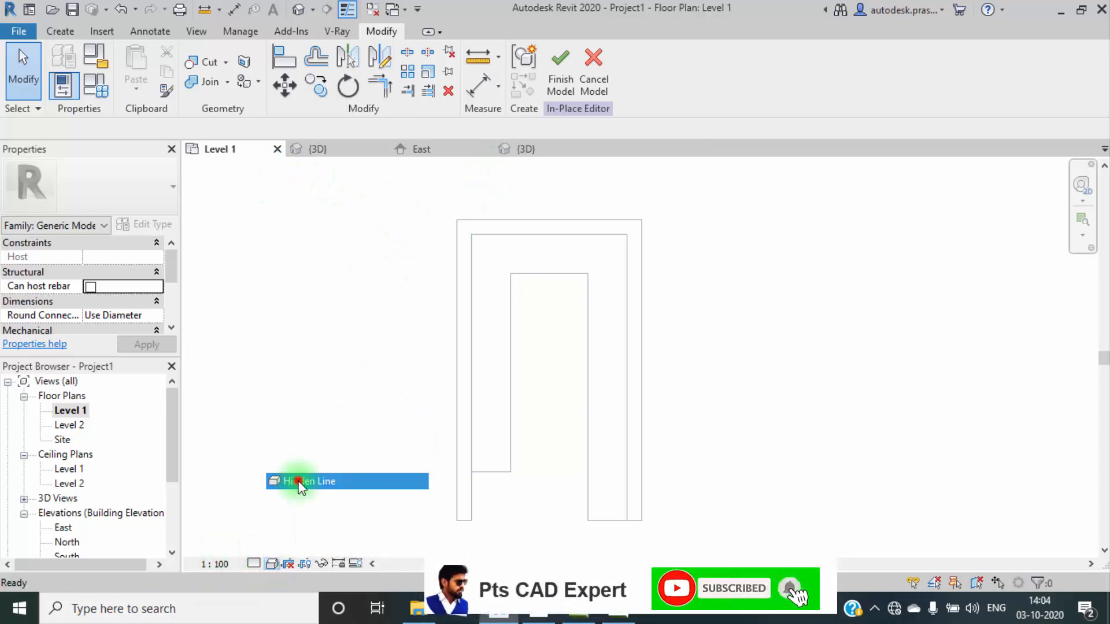
click(271, 565)
click(306, 464)
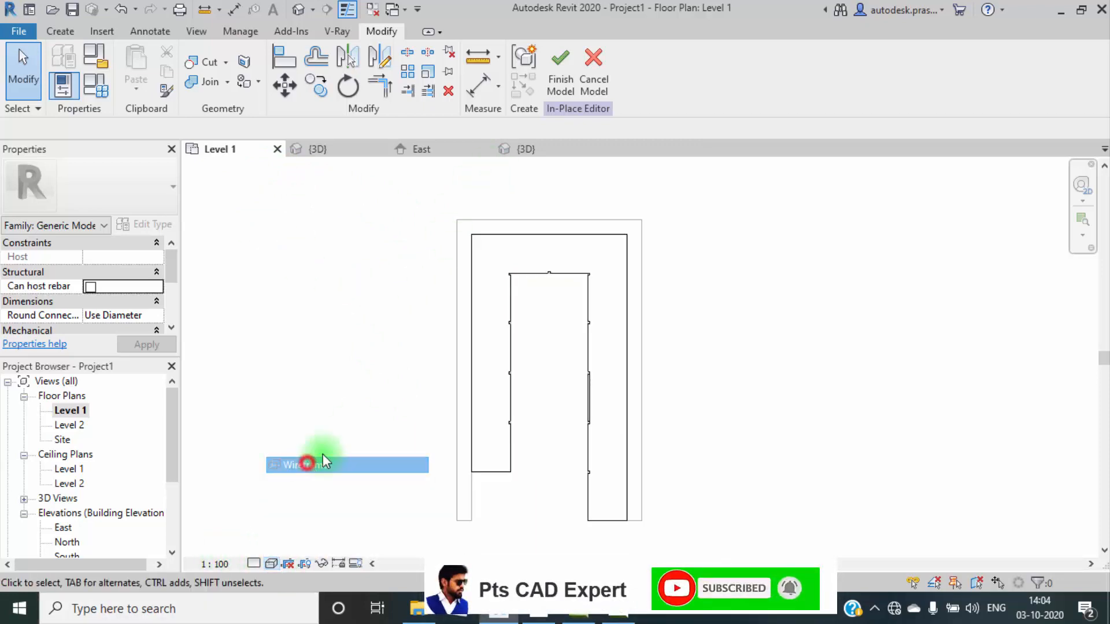
Step: Select the groove void extrusion in the plan and examine one of its small rectangular profiles up close
scroll(497, 322, up, 5)
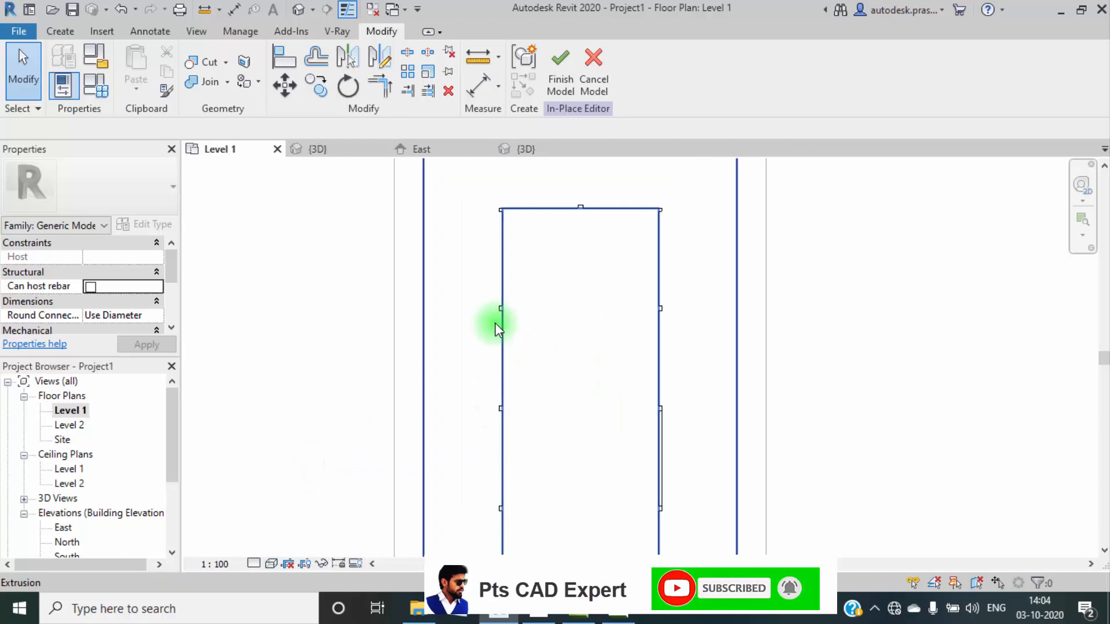
click(501, 294)
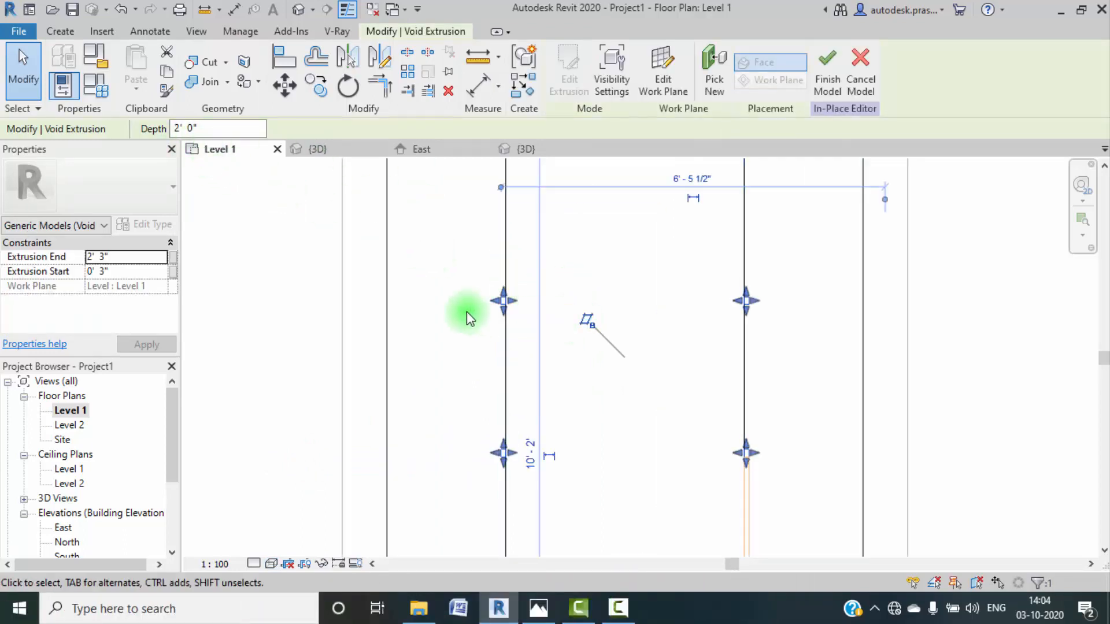
scroll(467, 317, up, 4)
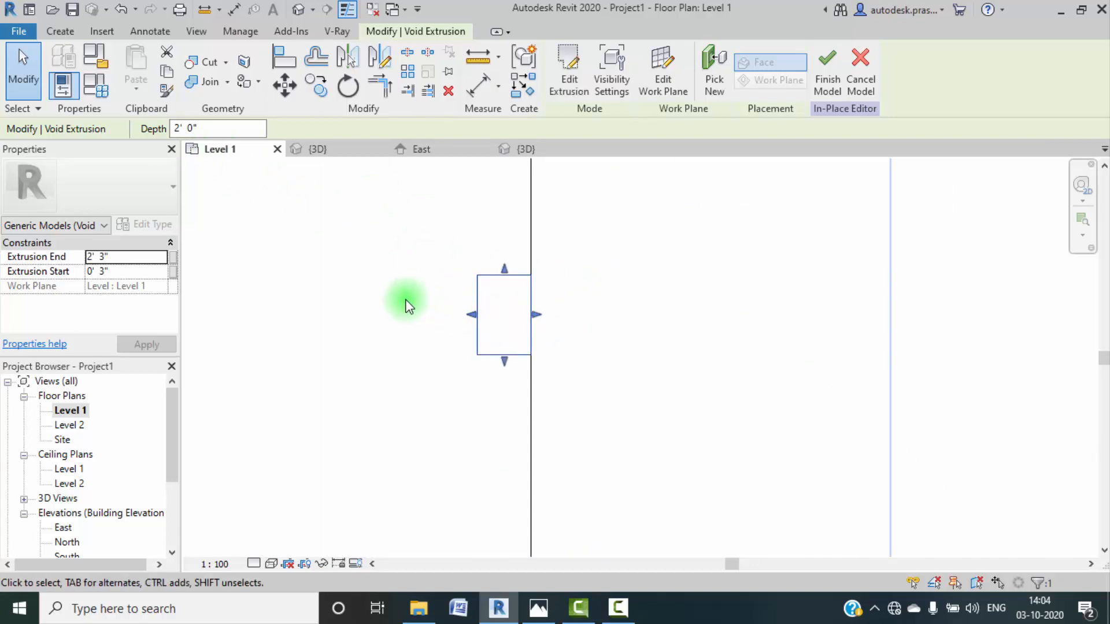
scroll(407, 299, up, 5)
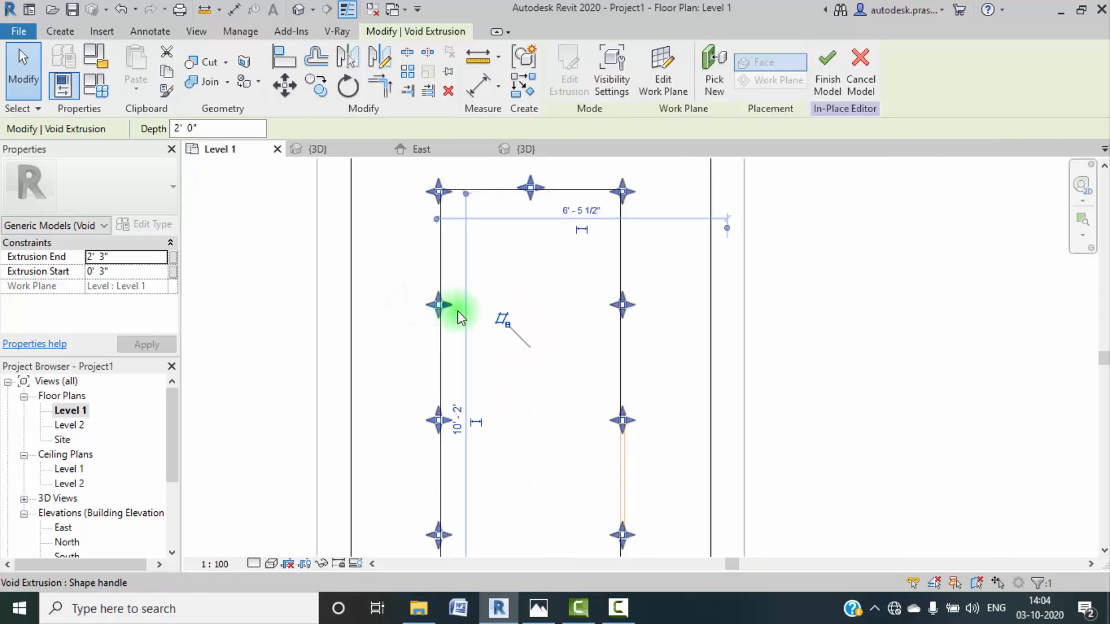
Step: Finish the in-place model and show the kitchen counters in the 3D view from an angled viewpoint
click(833, 75)
scroll(850, 362, down, 3)
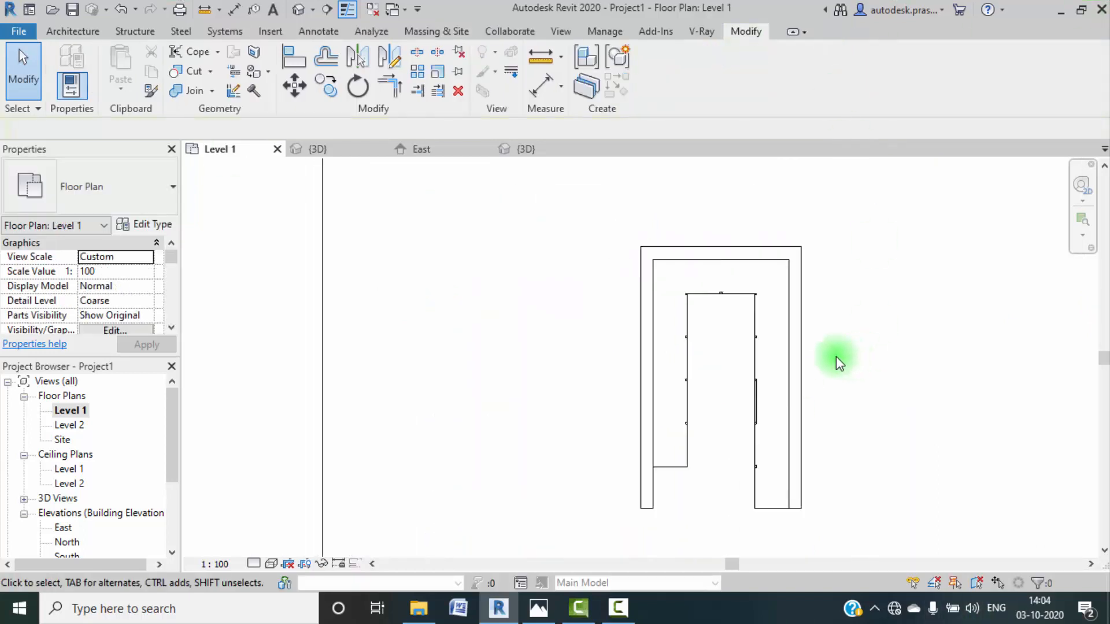
middle_drag(836, 362, 768, 392)
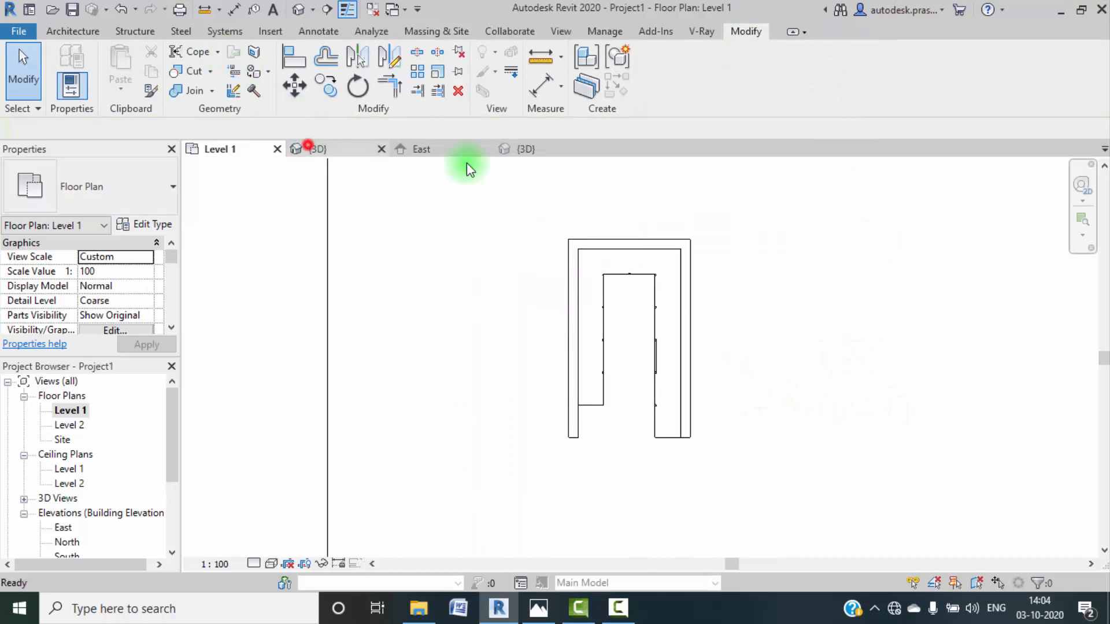
click(312, 148)
shift+middle_drag(588, 384, 630, 359)
scroll(562, 368, up, 2)
scroll(569, 324, up, 5)
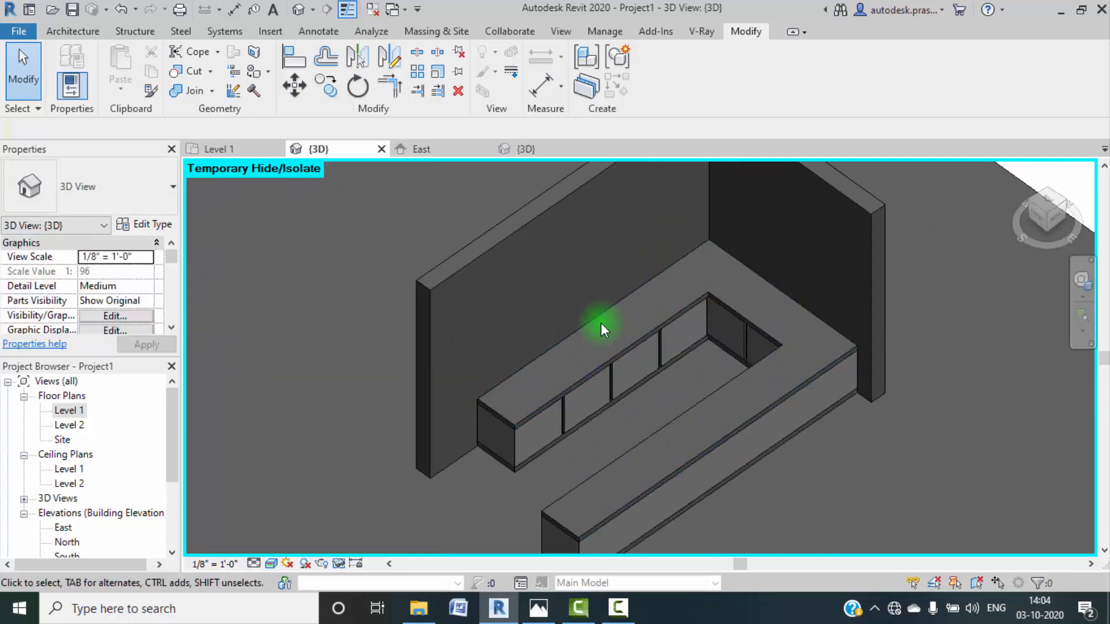
Step: Switch to the m2k interior project's 3D view and examine the kitchen's overhead cabinets and their door divisions on both sides
click(516, 150)
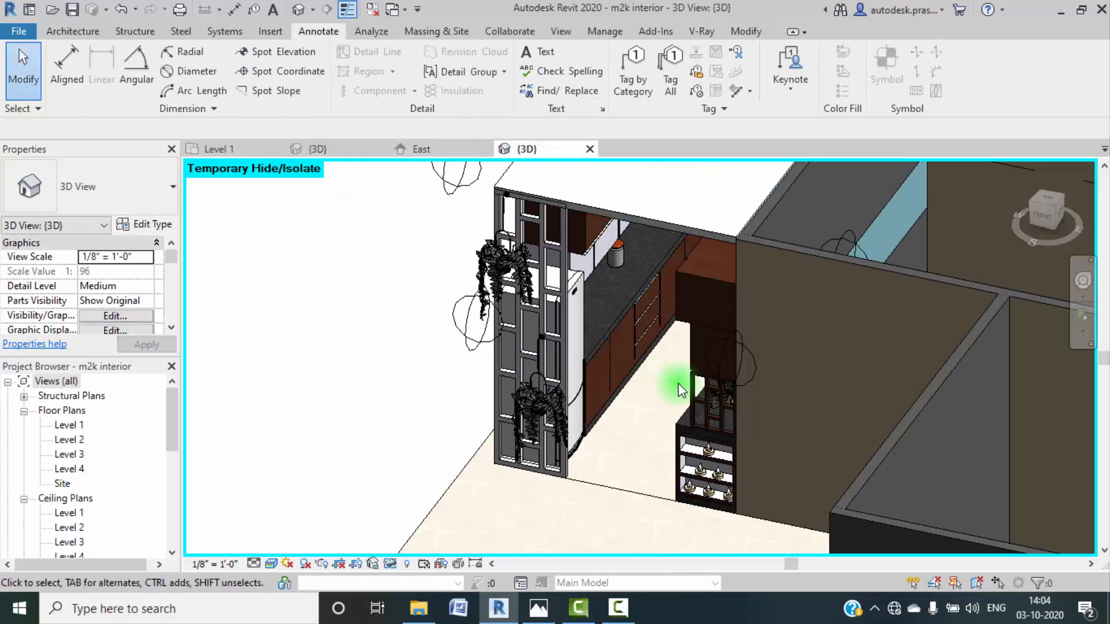
scroll(680, 390, down, 3)
shift+middle_drag(682, 398, 678, 334)
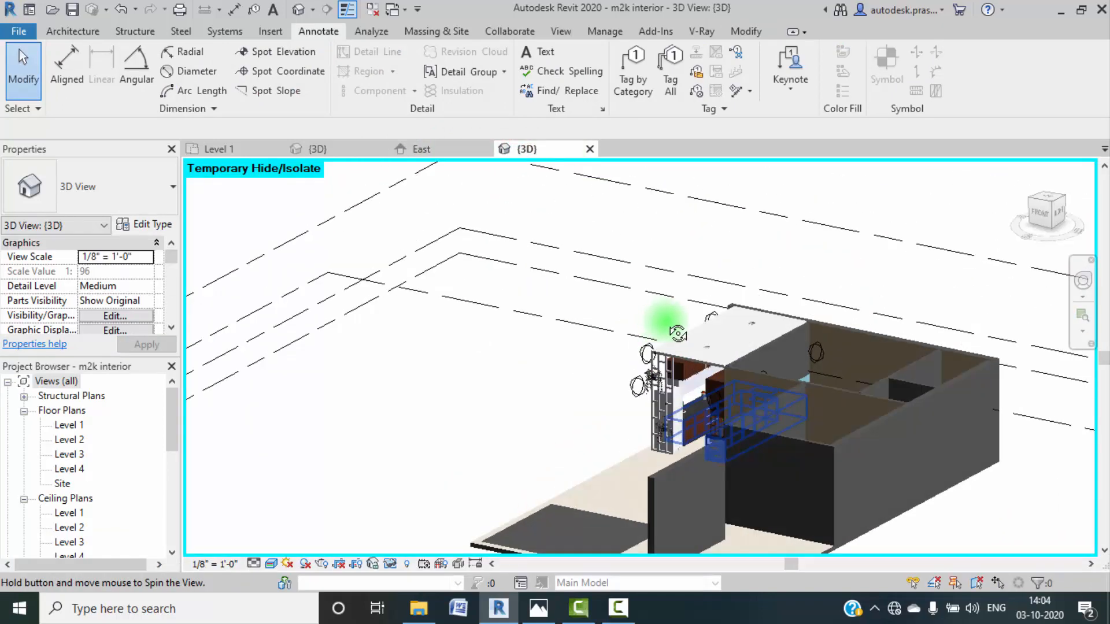
scroll(664, 417, up, 6)
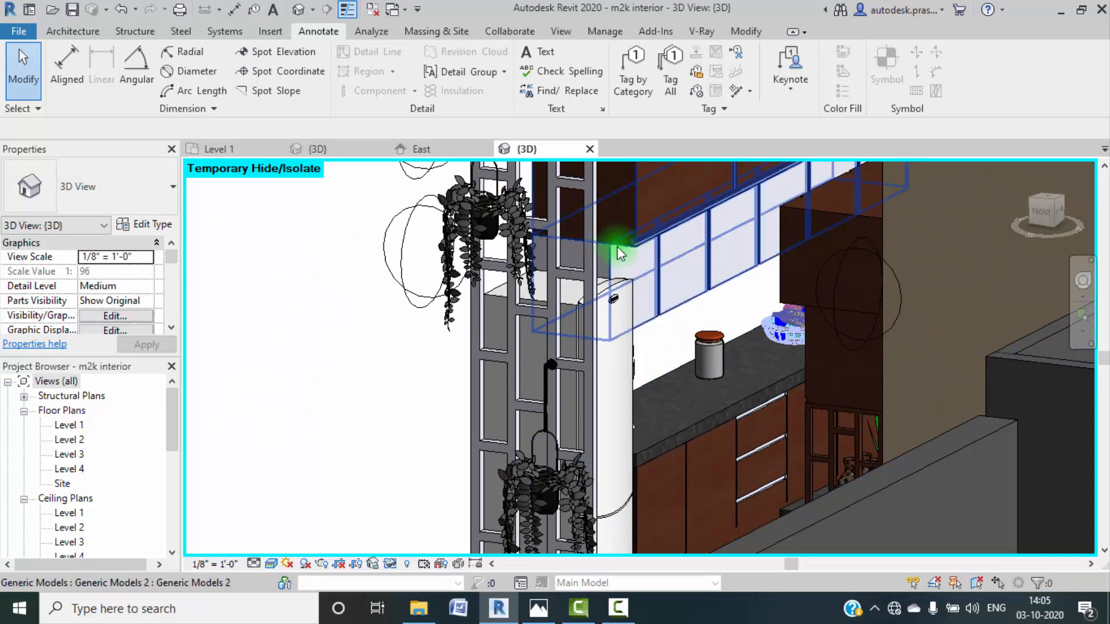
scroll(665, 318, down, 5)
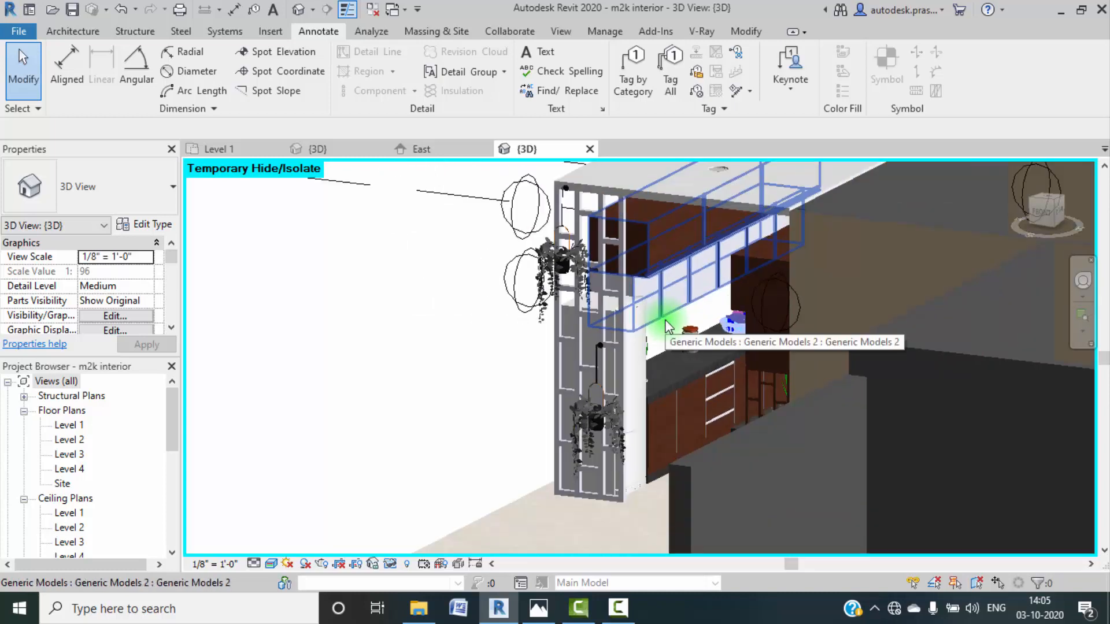
shift+middle_drag(679, 342, 785, 336)
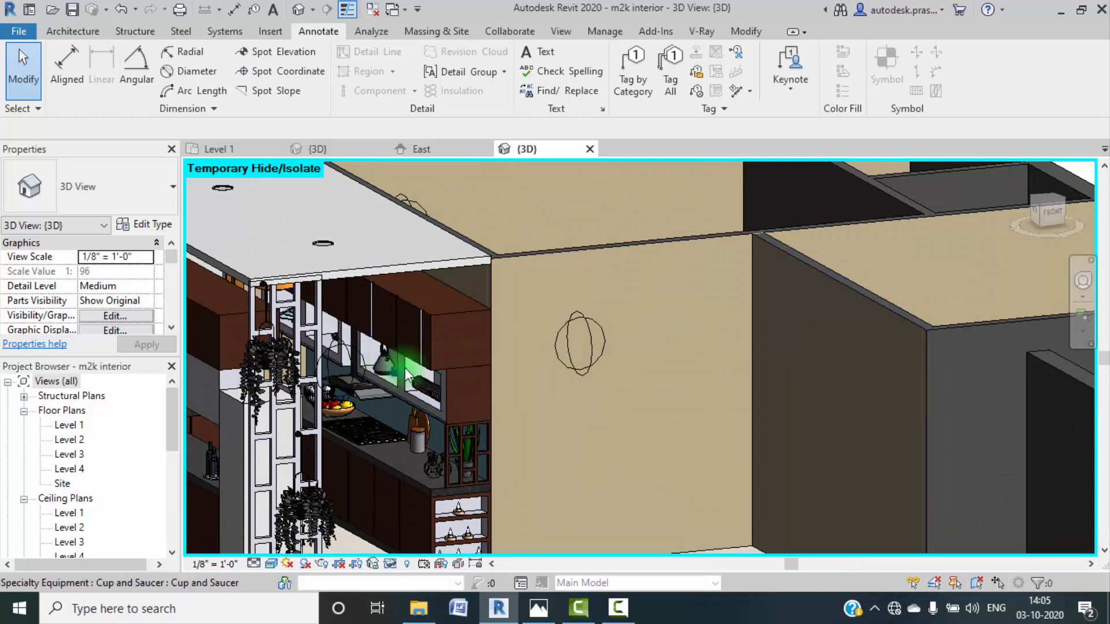
shift+middle_drag(406, 373, 310, 373)
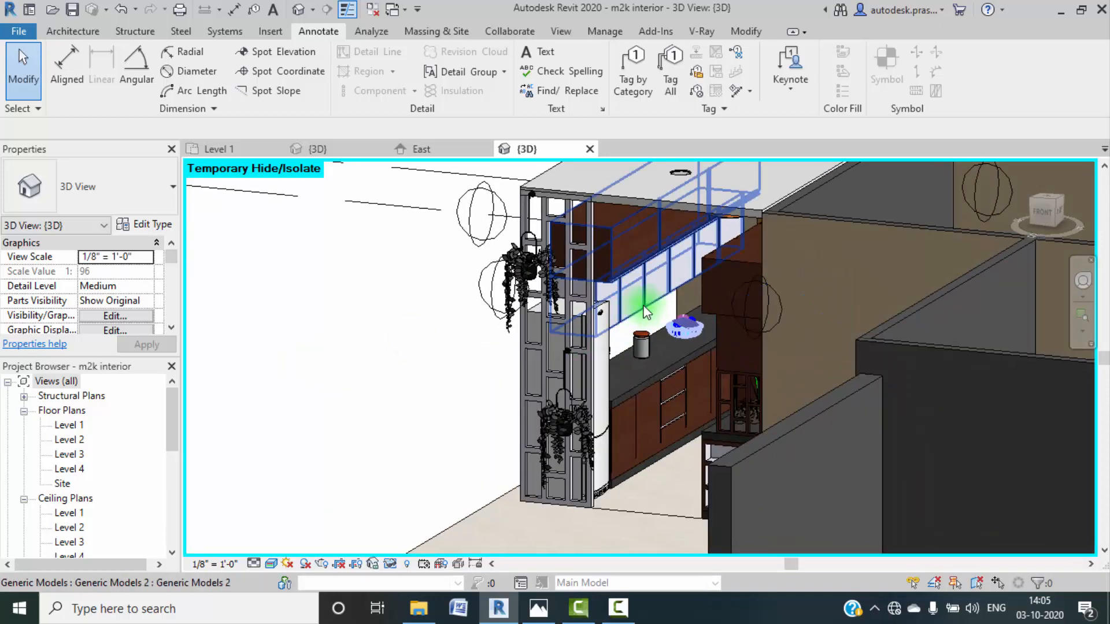
scroll(643, 306, down, 3)
scroll(665, 299, up, 5)
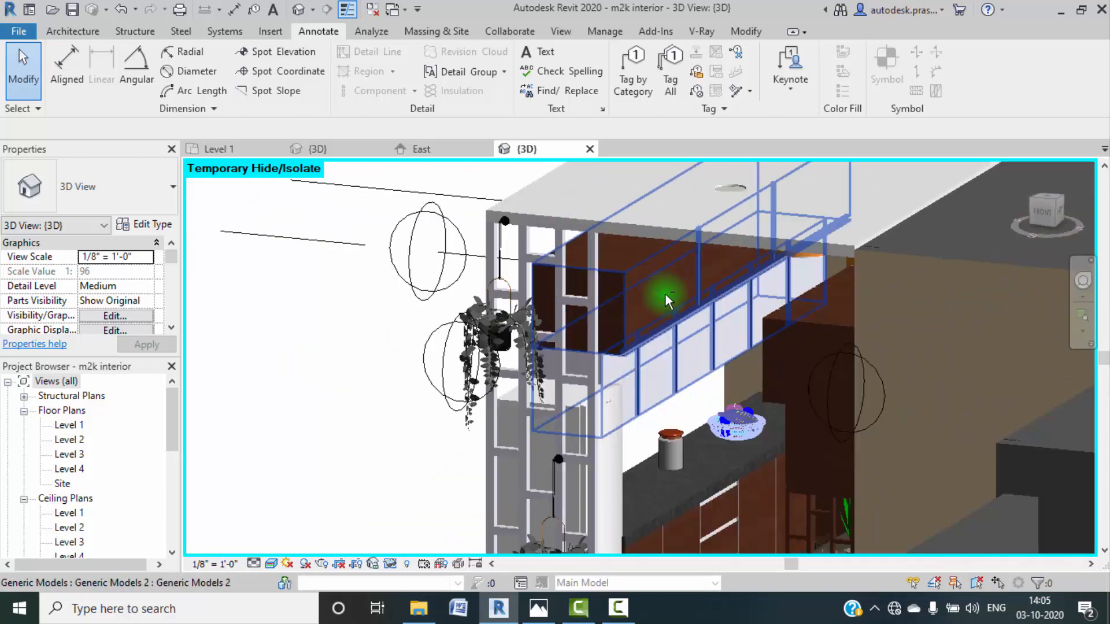
shift+middle_drag(665, 294, 662, 251)
scroll(680, 426, up, 3)
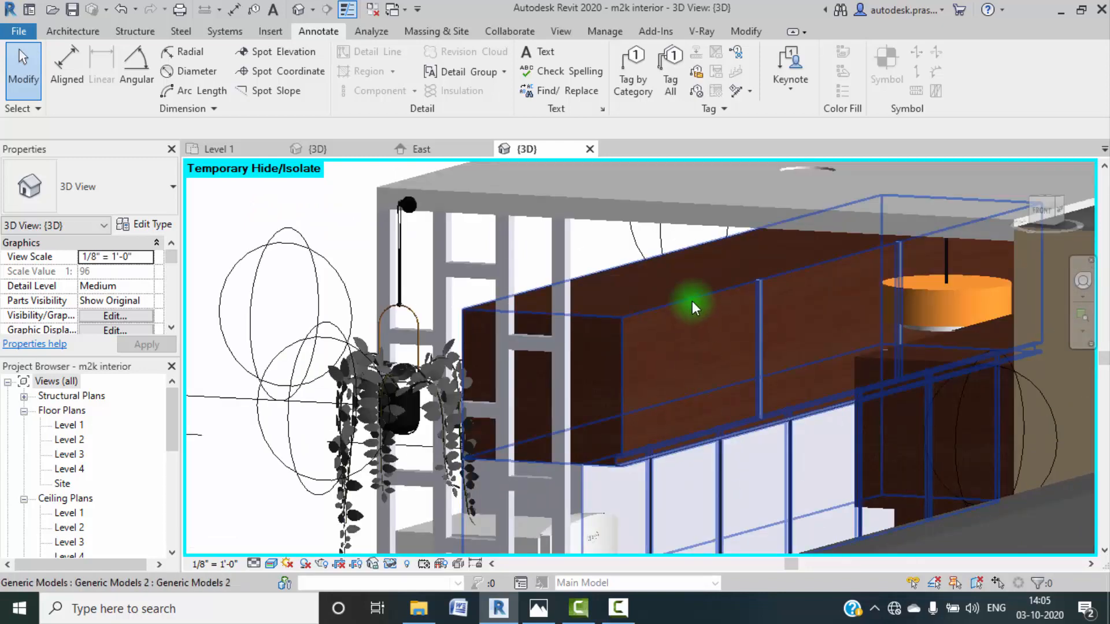
scroll(720, 355, down, 5)
shift+middle_drag(724, 355, 707, 375)
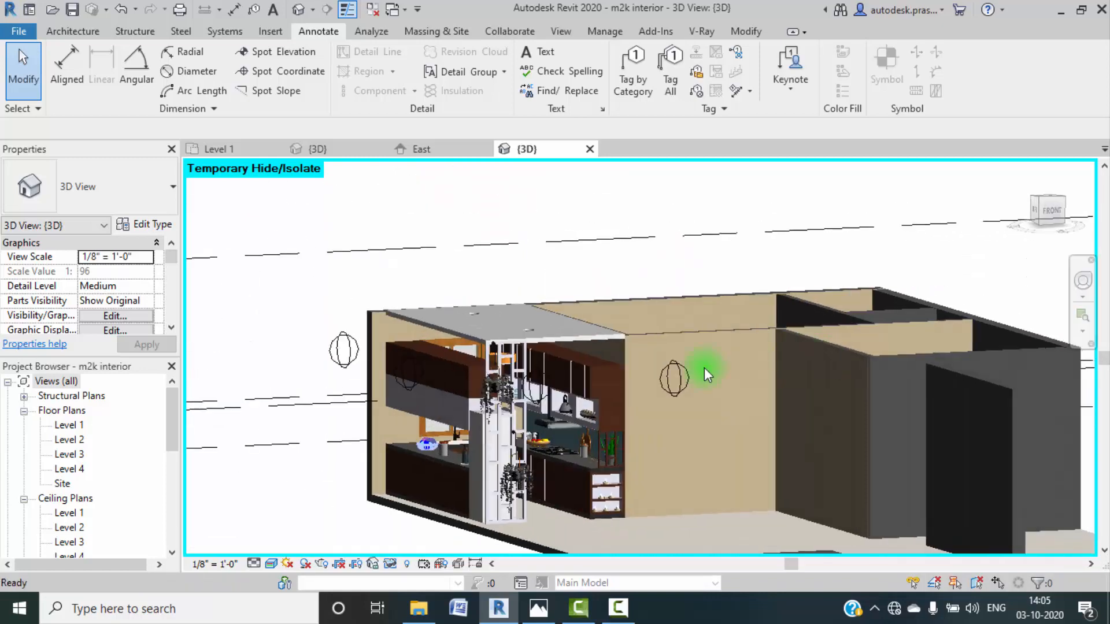
scroll(557, 375, up, 5)
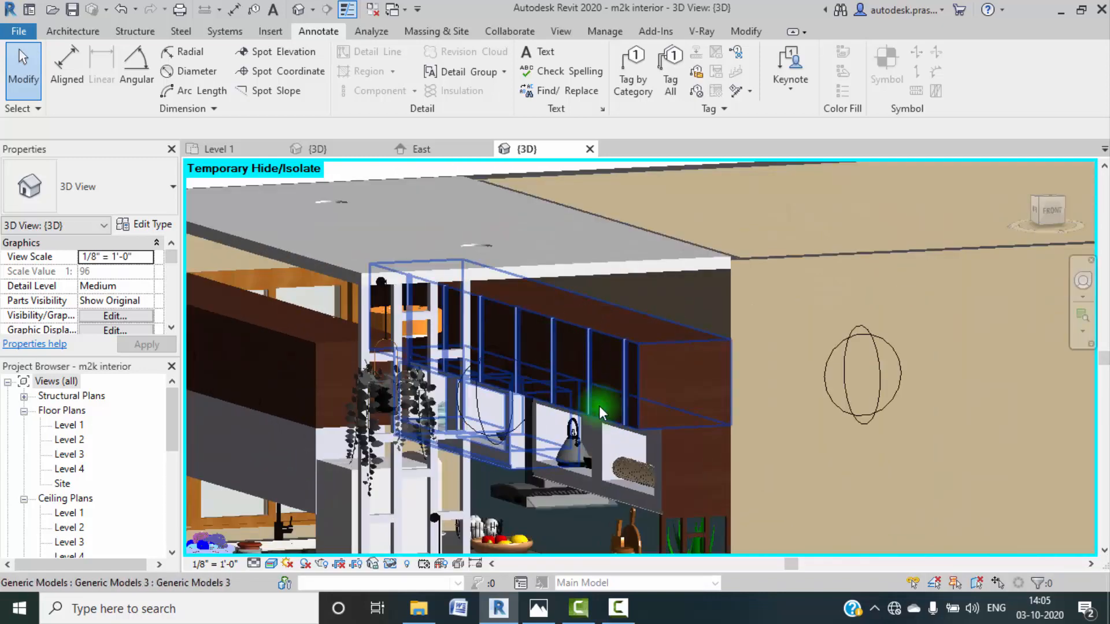
scroll(630, 408, down, 5)
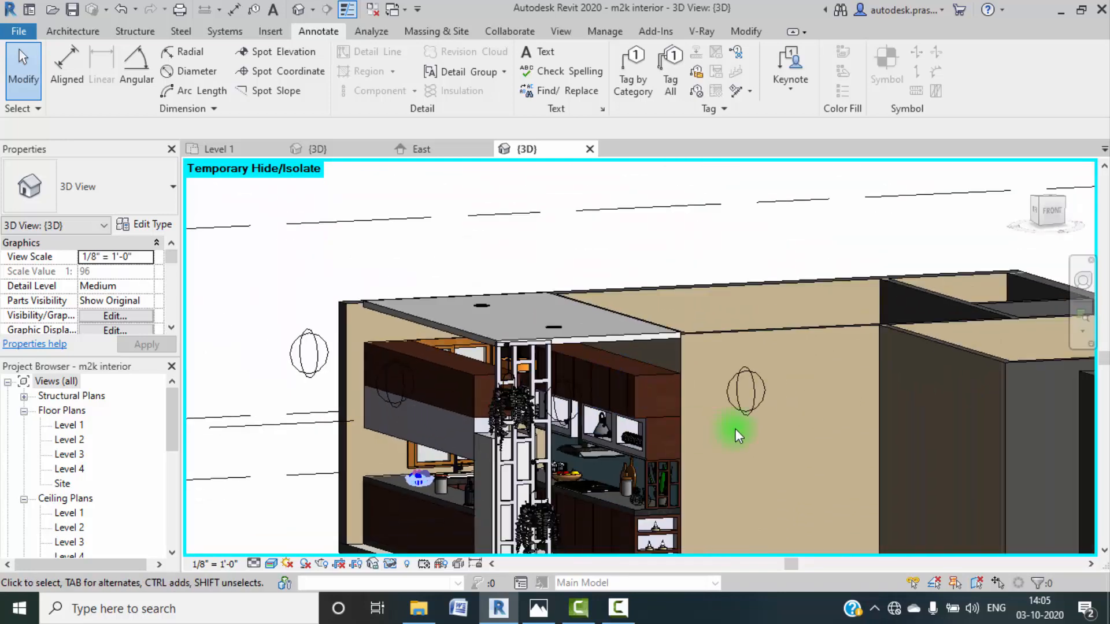
scroll(734, 429, down, 5)
shift+middle_drag(738, 428, 696, 498)
scroll(746, 442, down, 4)
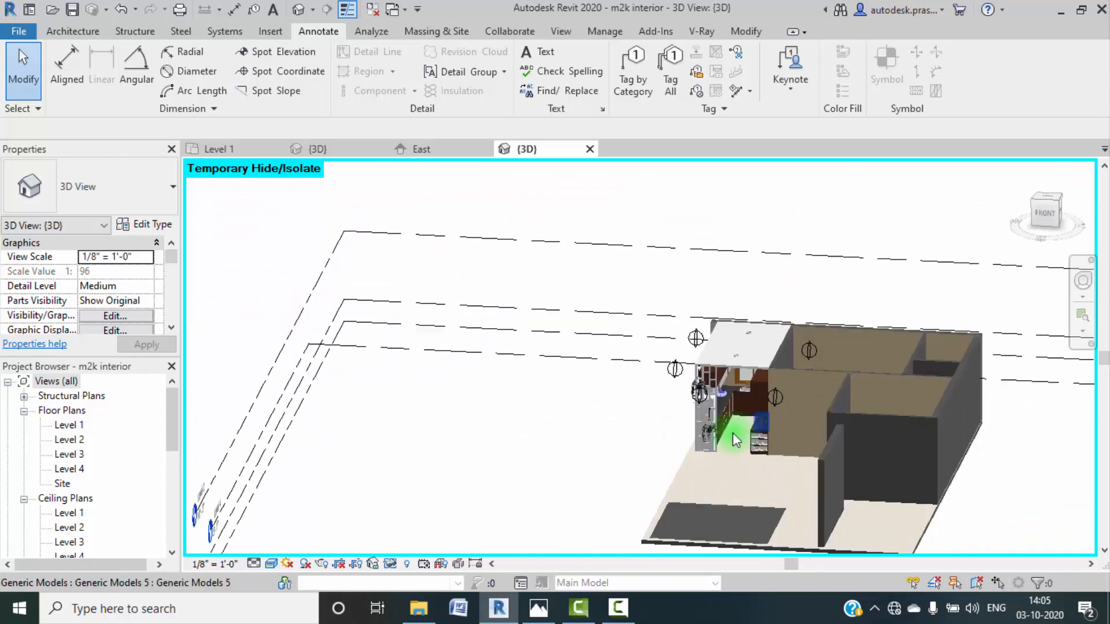
Step: Examine the kitchen in m2k interior's Level 1 floor plan, return to Project1's 3D view and close that plan
click(65, 426)
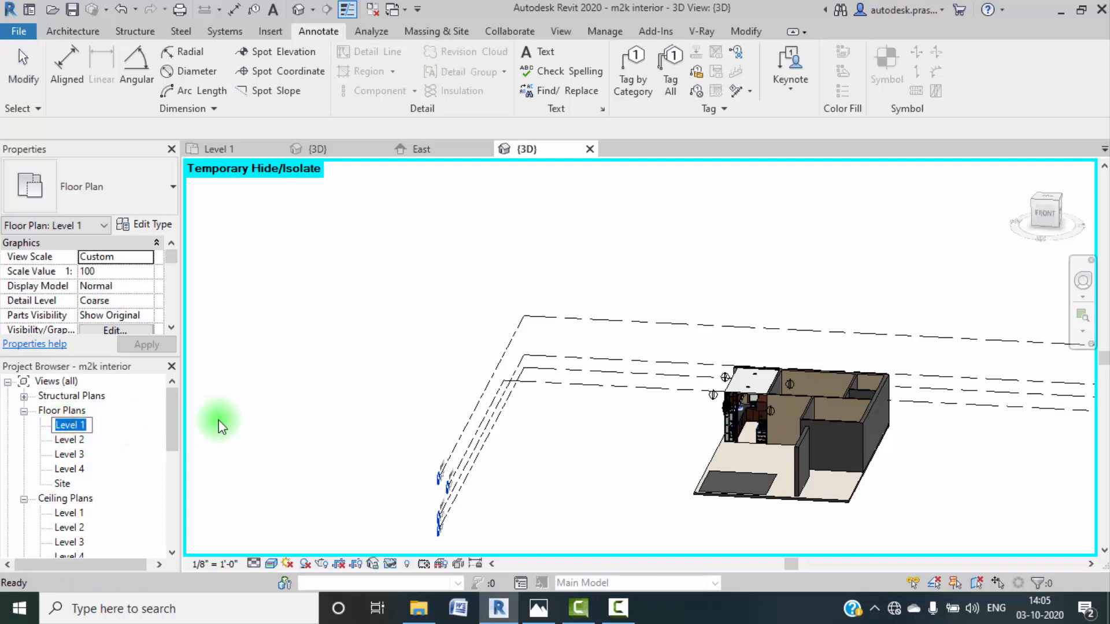
double_click(60, 426)
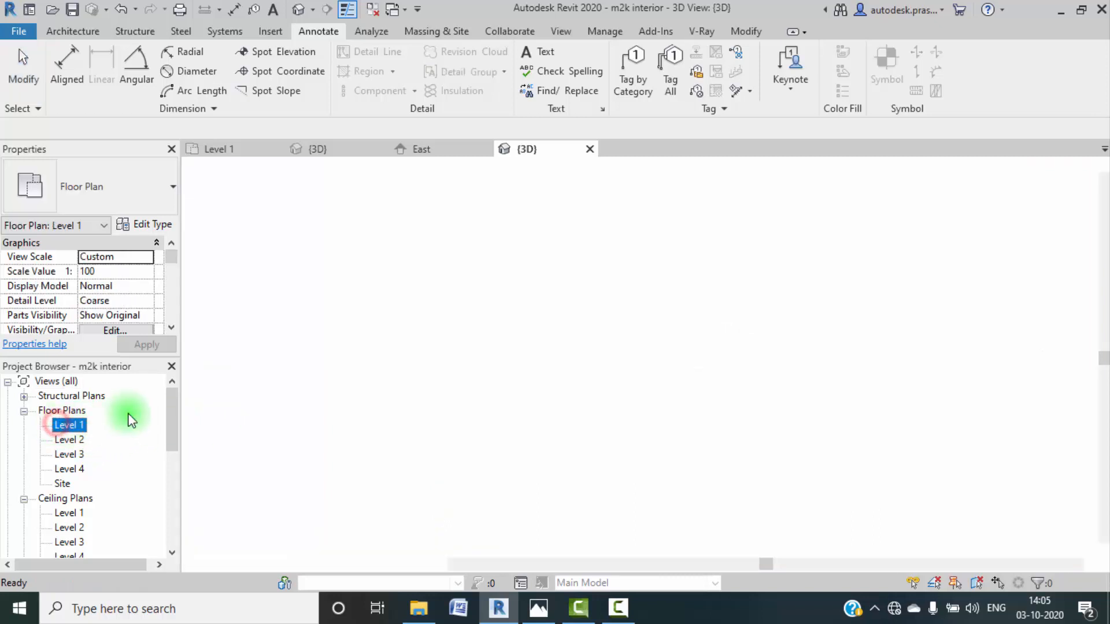
scroll(624, 333, up, 5)
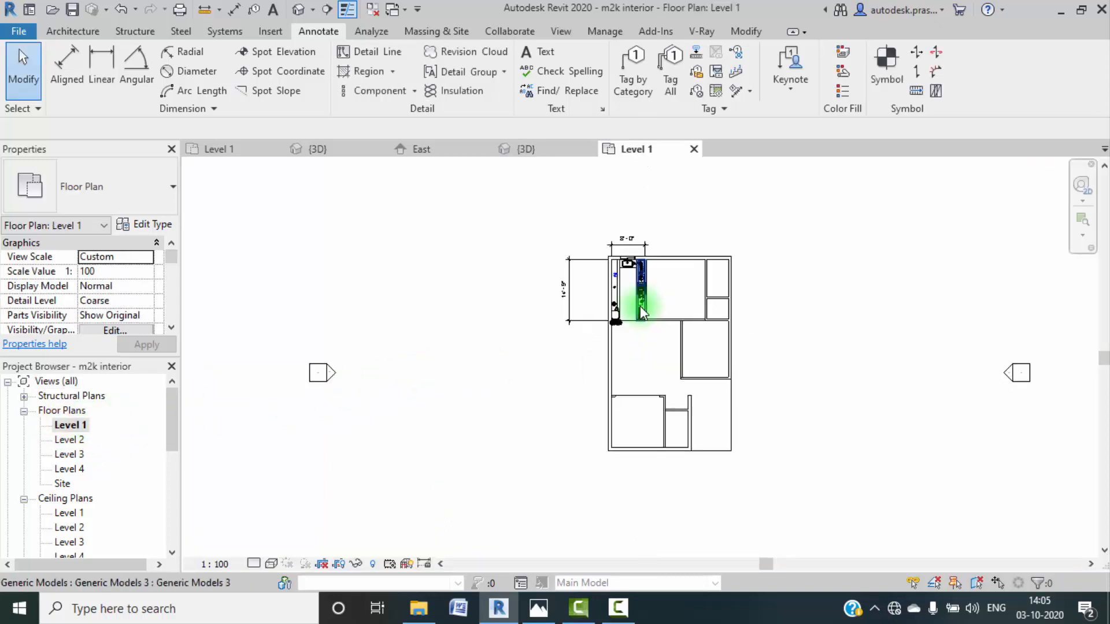
click(334, 151)
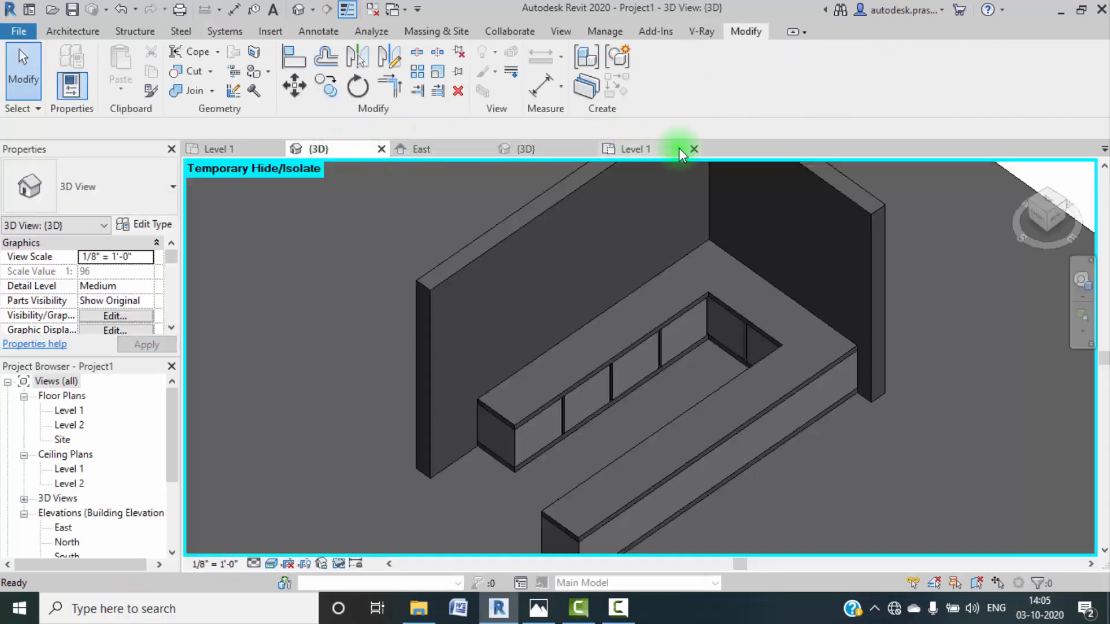
click(694, 149)
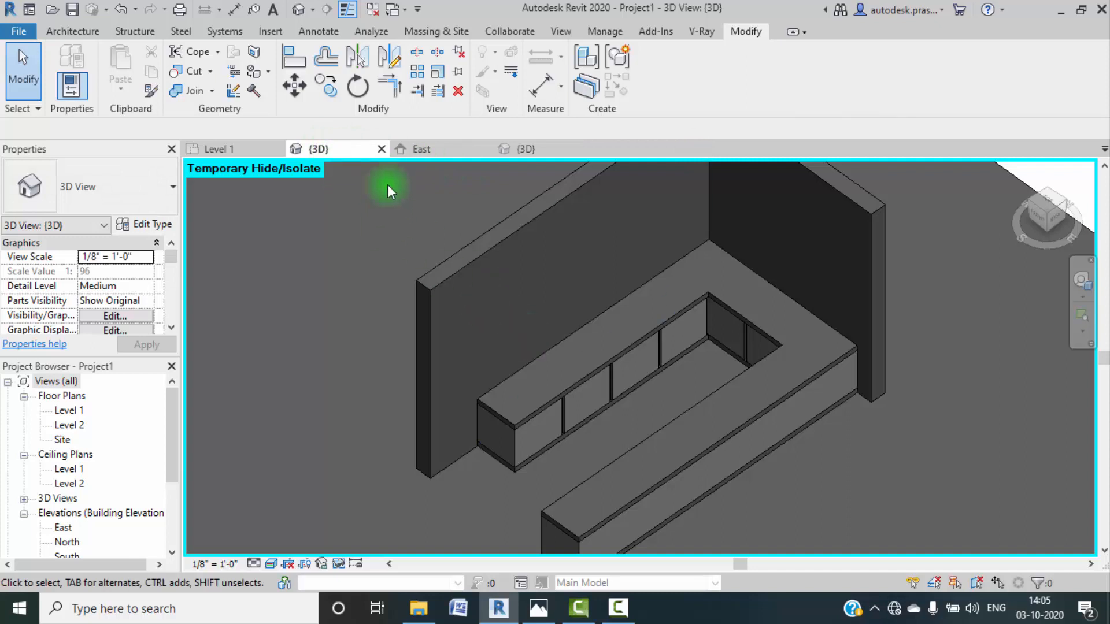
Step: Start a new in-place model of the Generic Models category in Project1's Level 1 floor plan, accepting the suggested name
click(220, 149)
scroll(606, 330, up, 5)
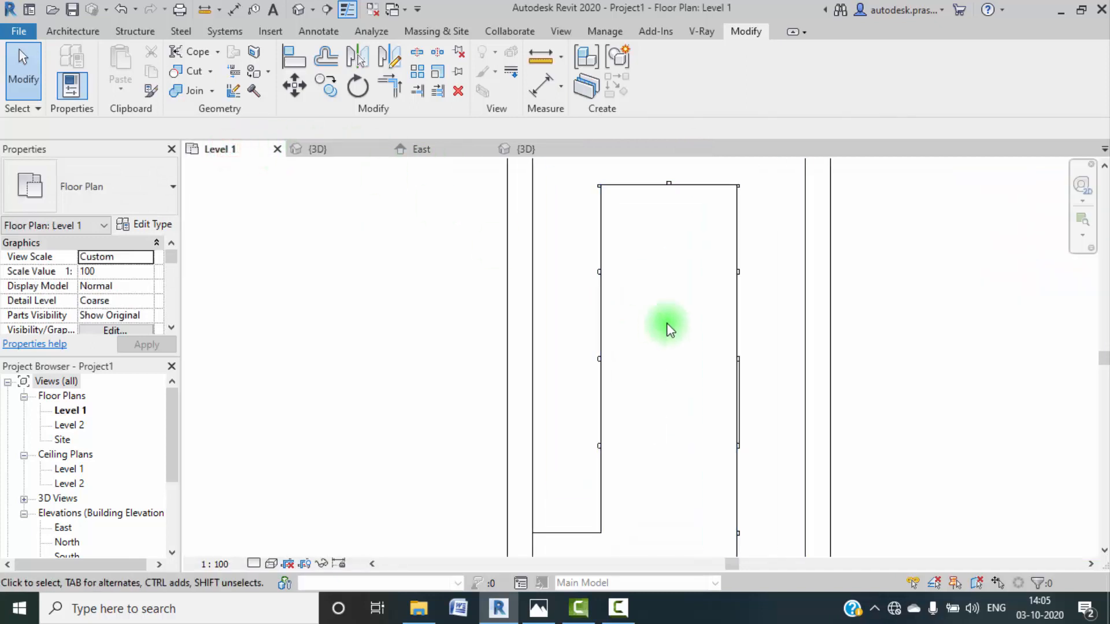
scroll(514, 327, down, 3)
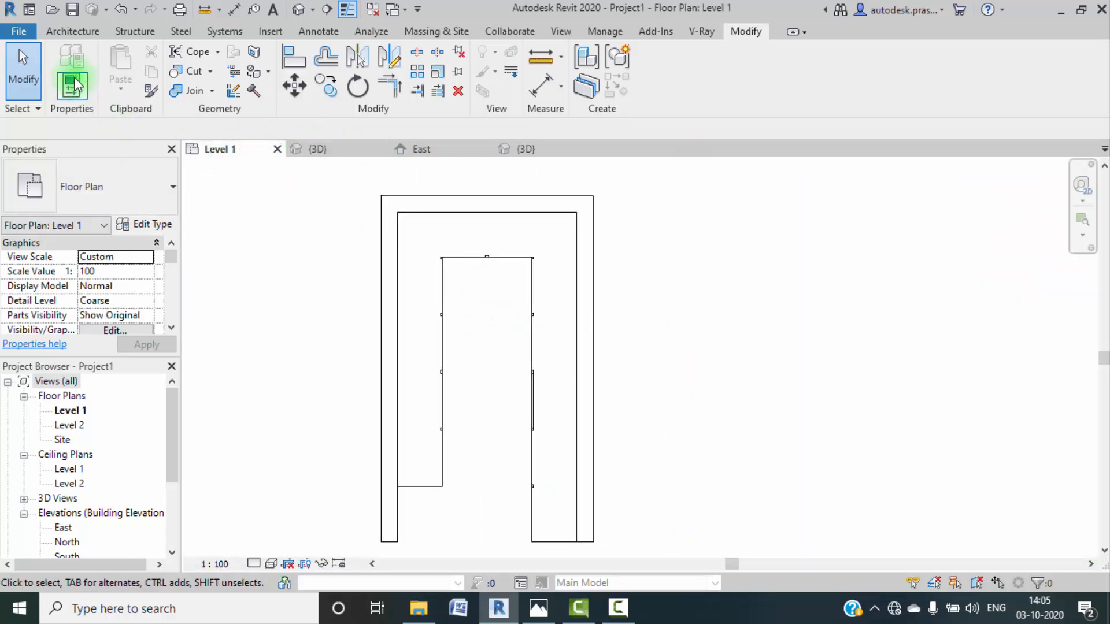
click(73, 31)
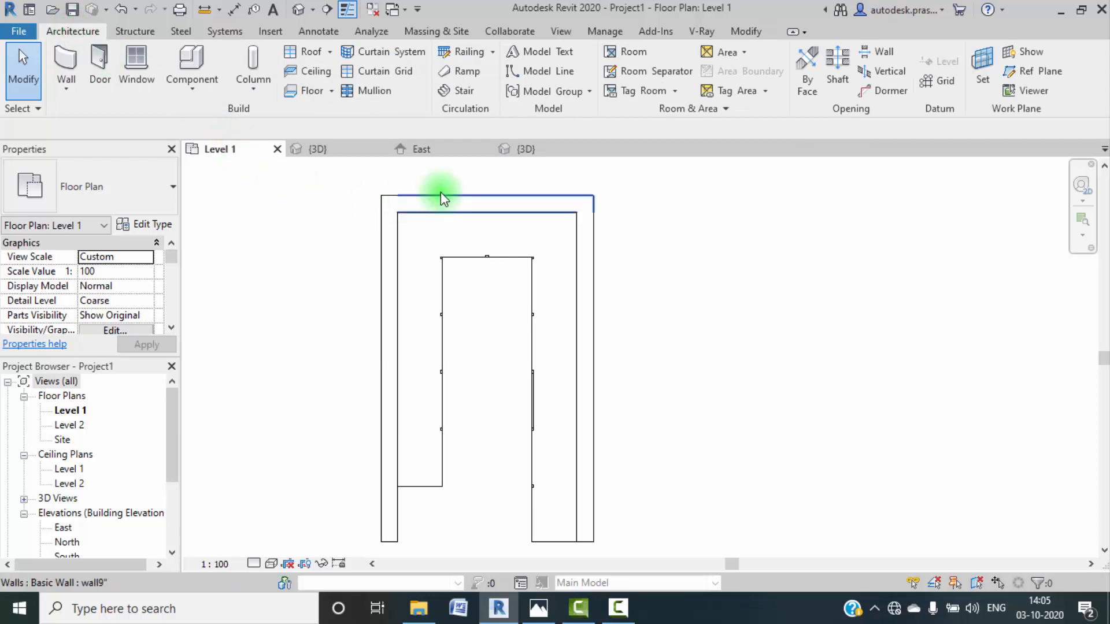
click(205, 90)
click(185, 153)
scroll(541, 289, down, 2)
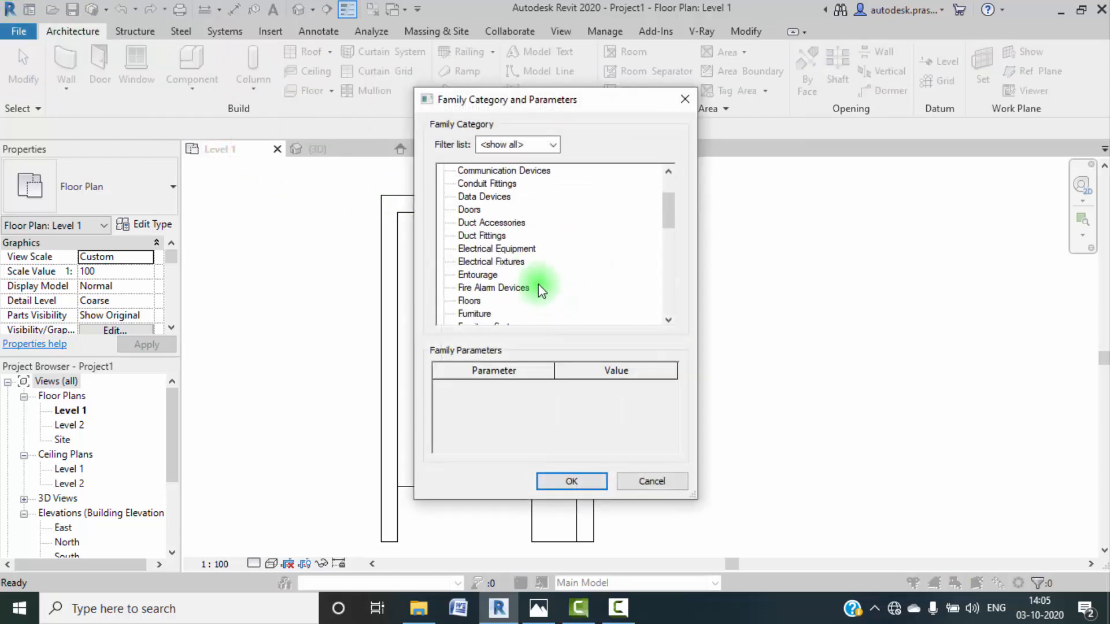
scroll(541, 289, down, 2)
click(511, 275)
click(562, 475)
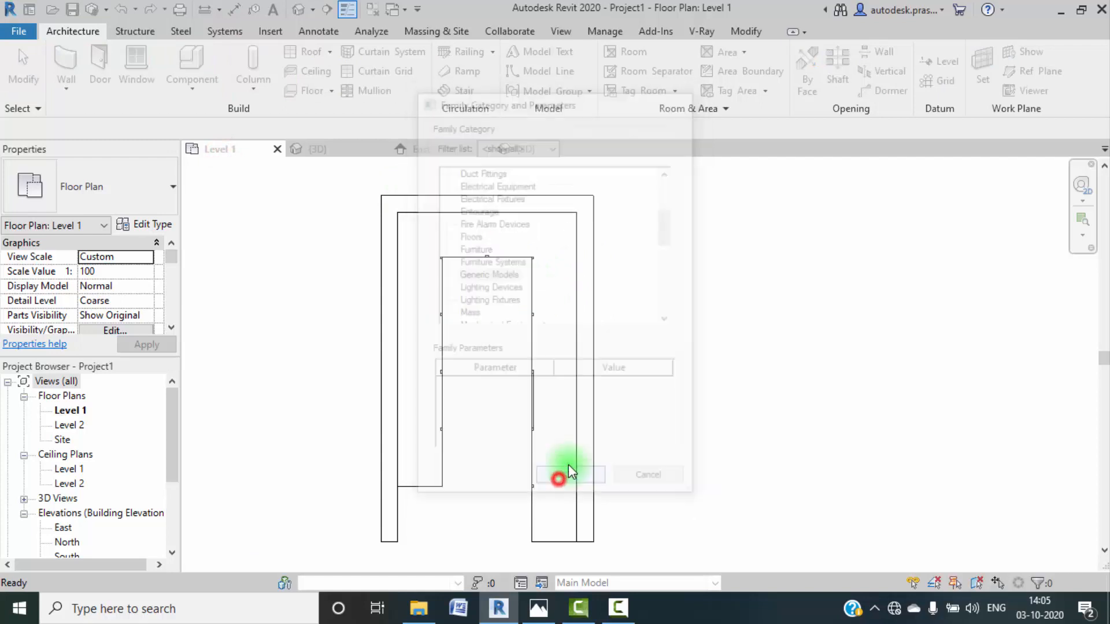
click(548, 332)
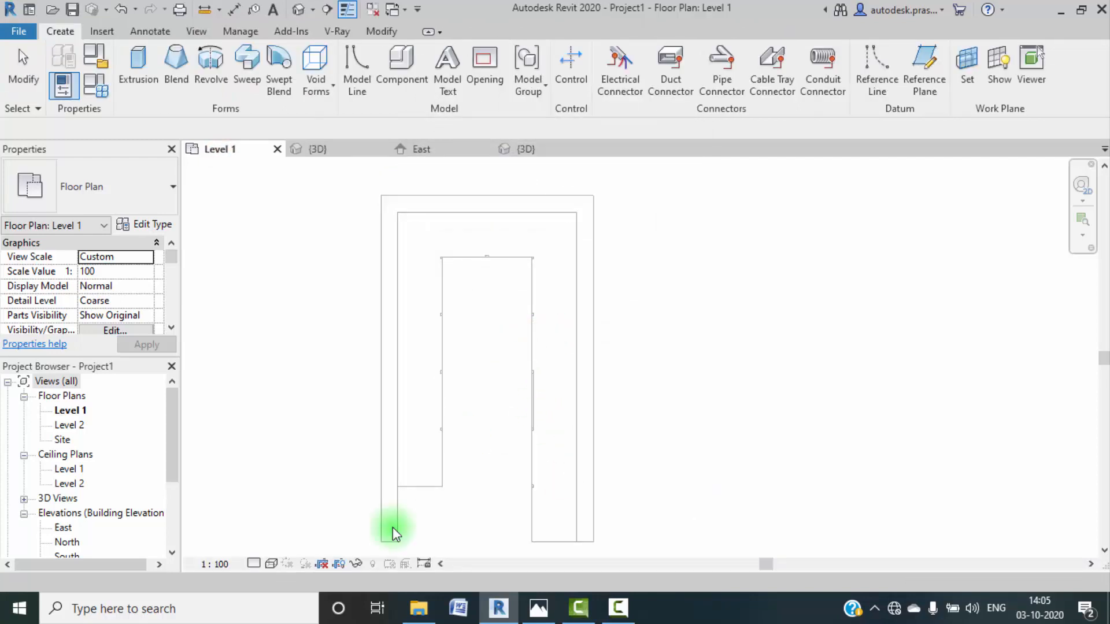
Step: Start an Extrusion and sketch a rectangle about 2' by 1'-3" at the open end of the shorter counter, against the wall
click(146, 70)
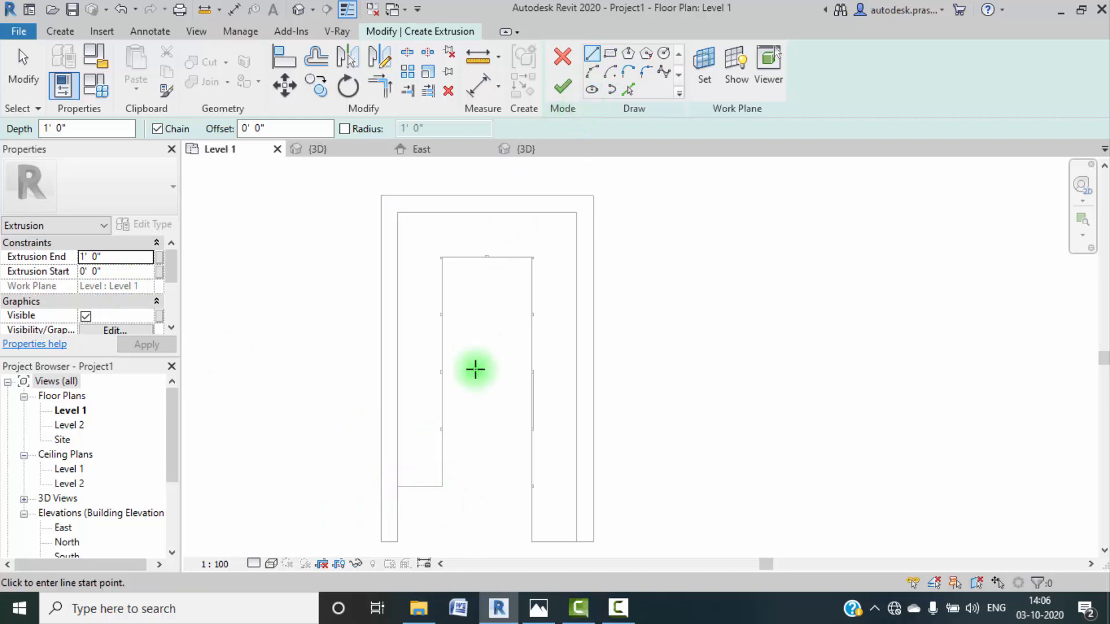
click(396, 488)
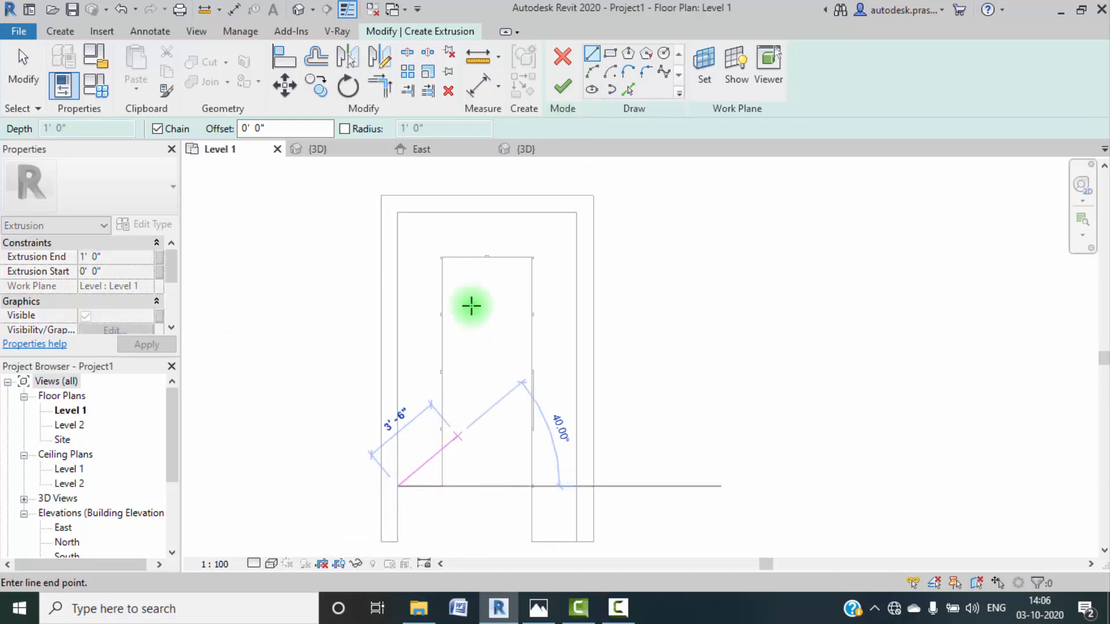
click(618, 58)
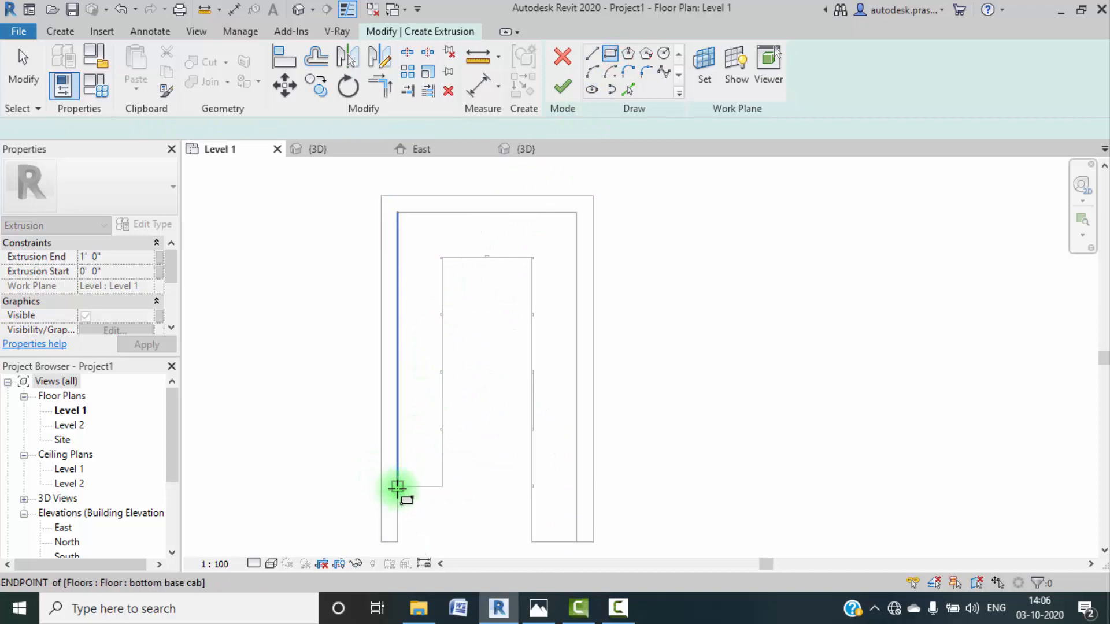
click(397, 486)
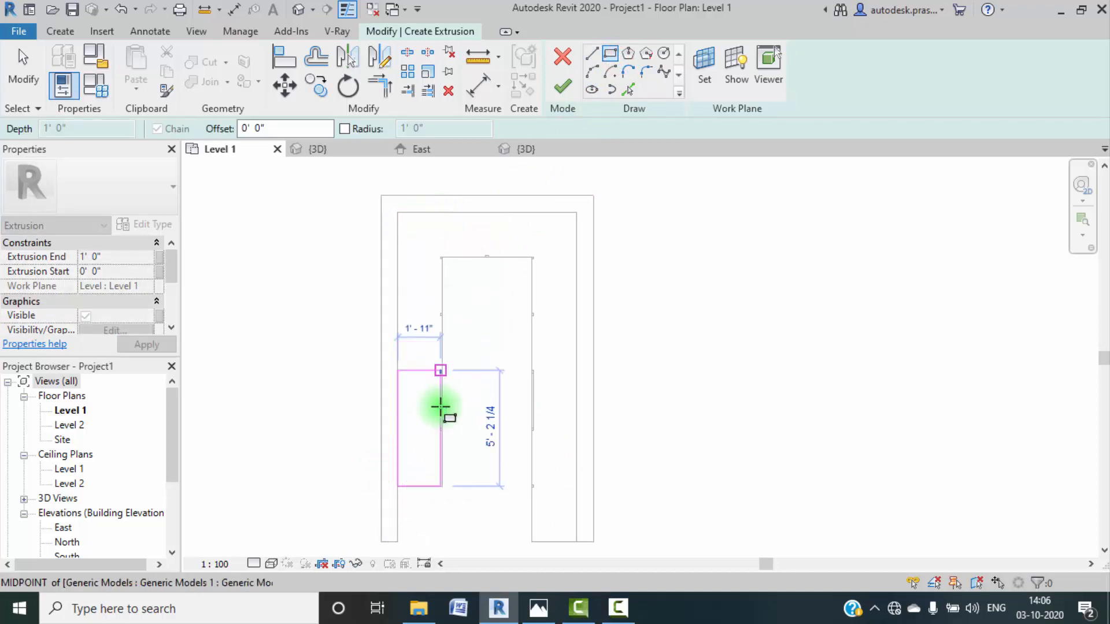
scroll(465, 490, up, 3)
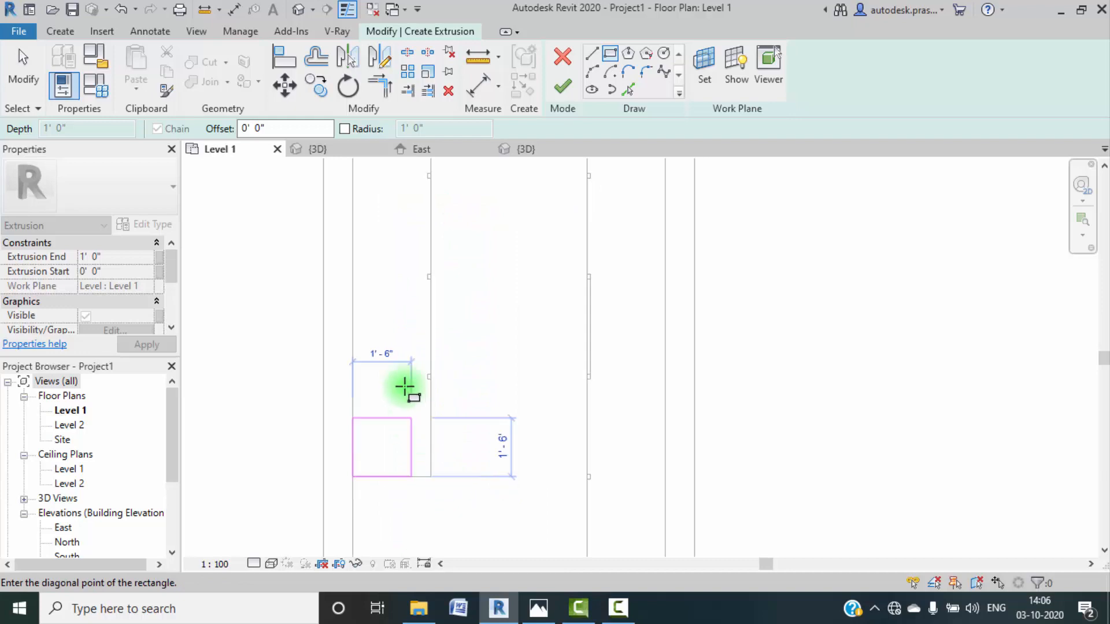
click(431, 428)
key(Escape)
Step: Move the rectangle's upper edge to the back wall's inner face and finish the extrusion along the shorter counter's wall
click(405, 429)
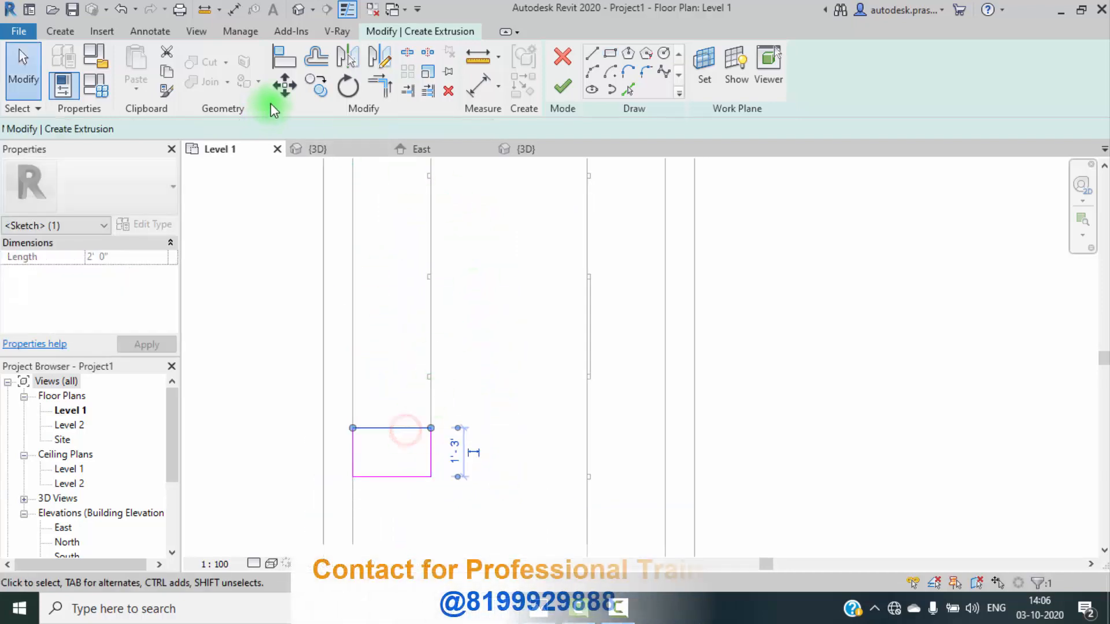
click(284, 85)
click(348, 431)
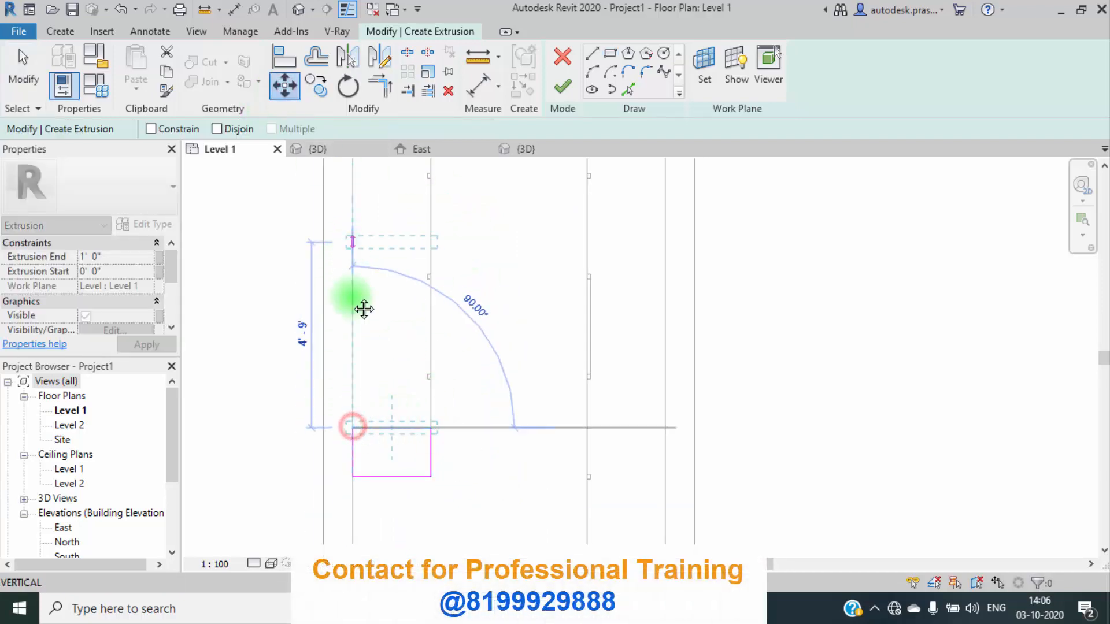
middle_drag(362, 308, 359, 422)
click(349, 280)
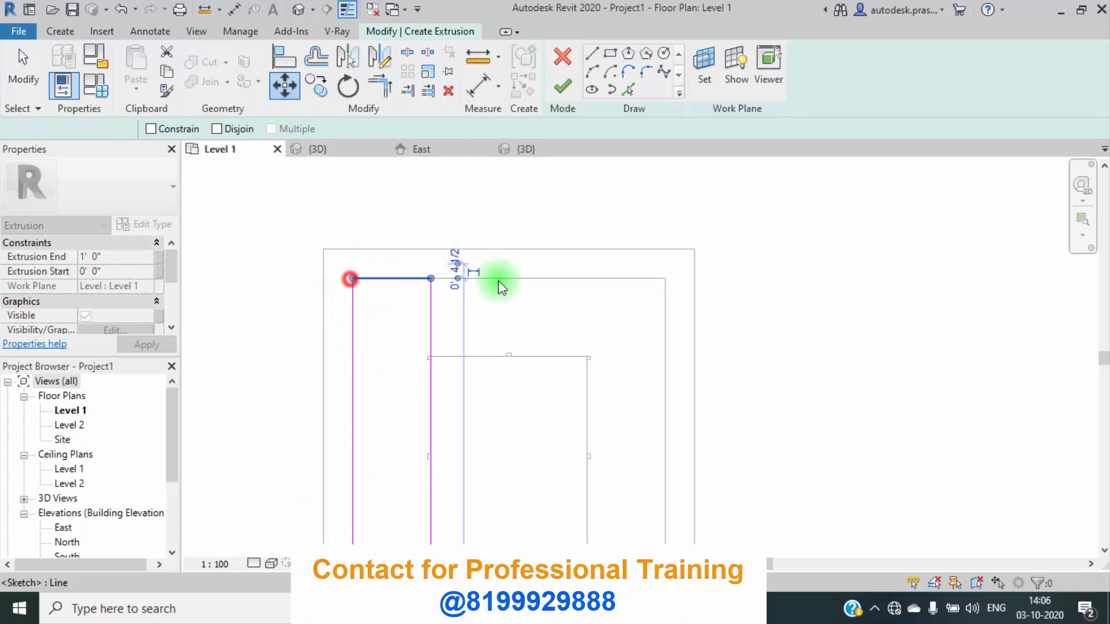
scroll(445, 318, down, 3)
click(502, 397)
middle_drag(484, 425, 446, 394)
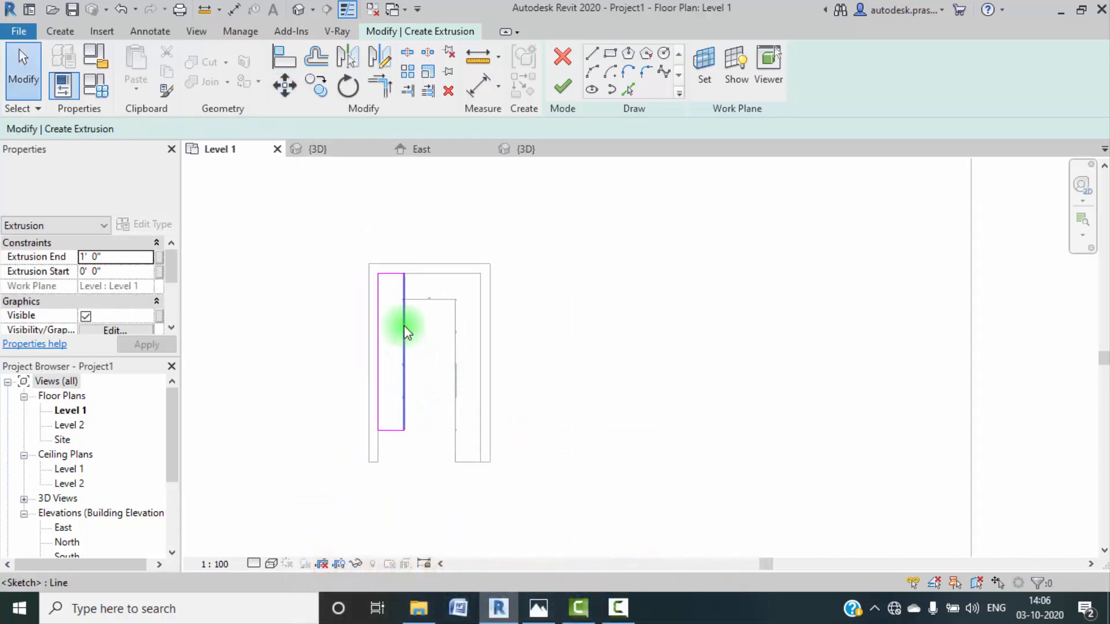
scroll(408, 324, up, 3)
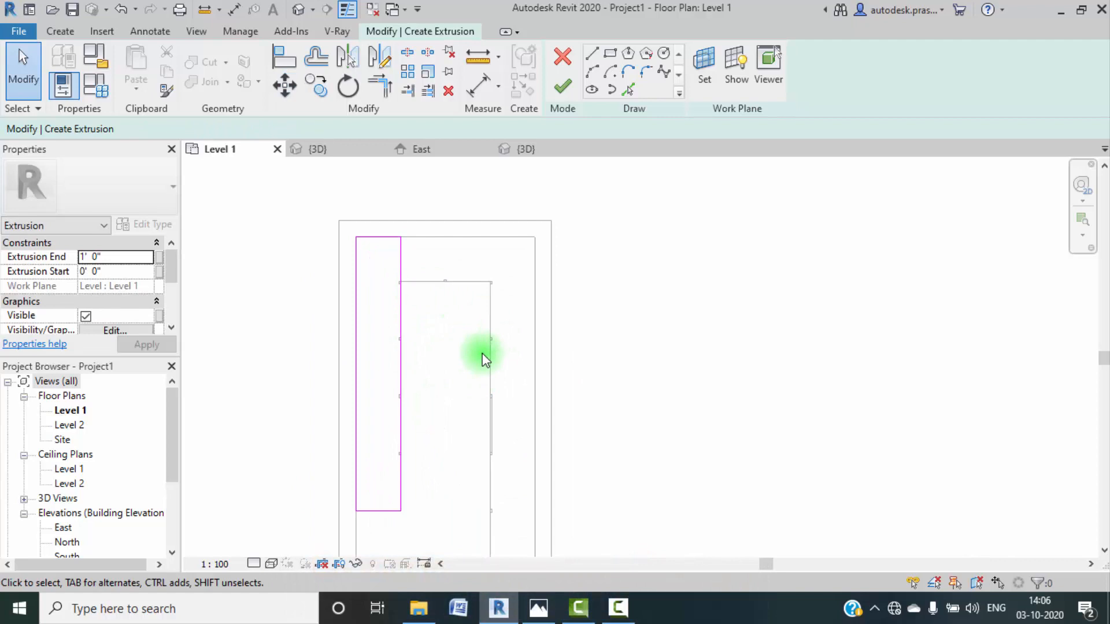
scroll(516, 341, down, 3)
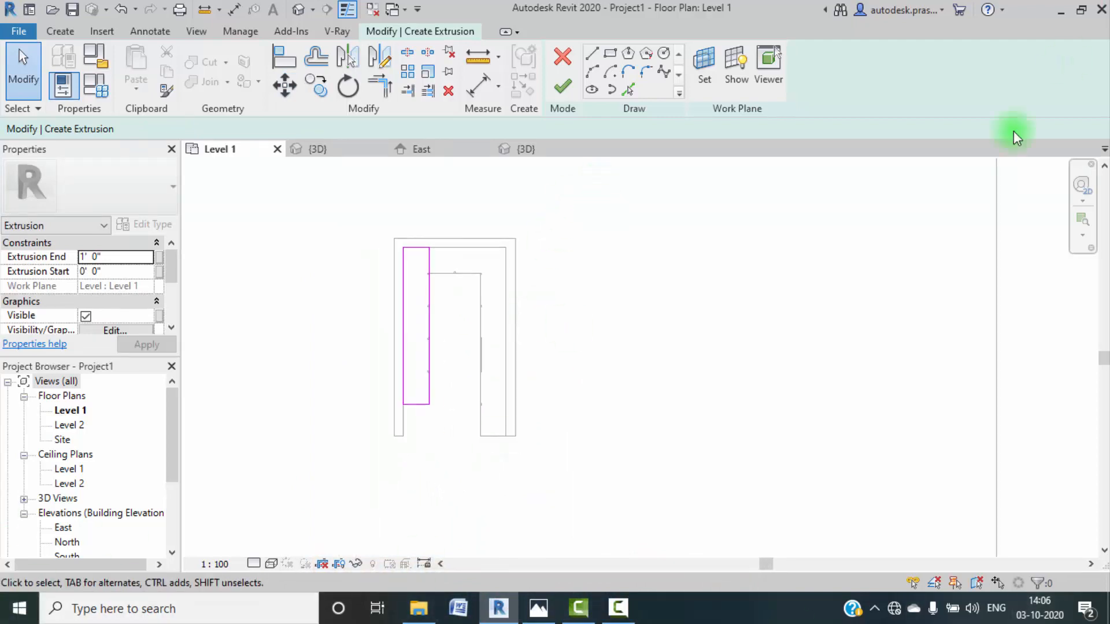
click(563, 88)
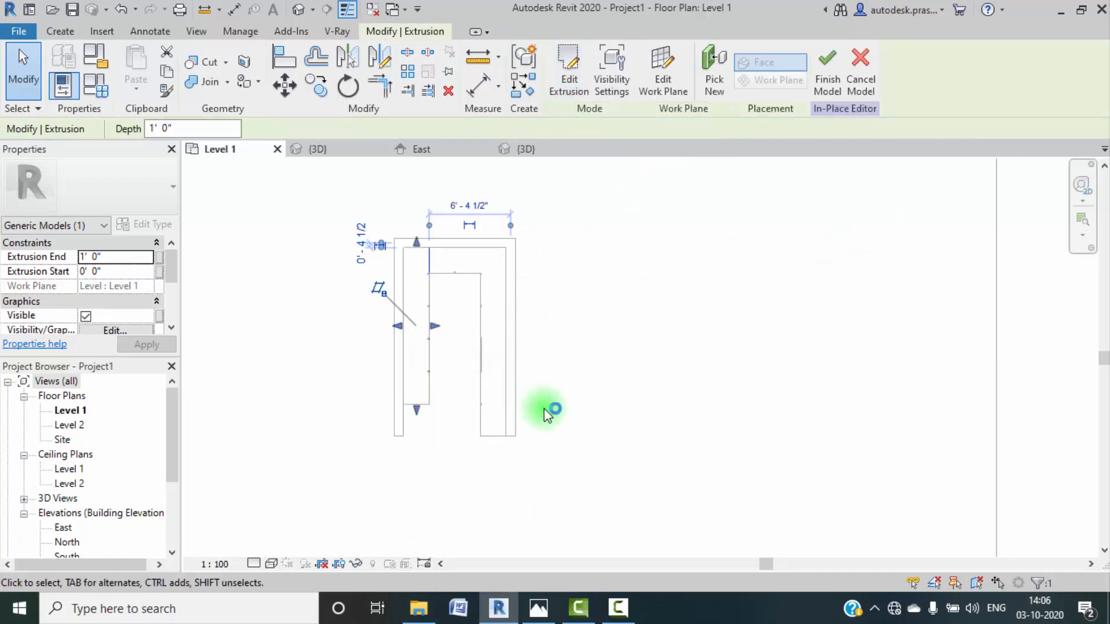
Step: Stretch the extrusion's top up to about 8'-10" in the 3D view seen from the right side
mouse_move(554, 413)
middle_down()
mouse_move(501, 392)
mouse_move(542, 414)
middle_up()
click(341, 151)
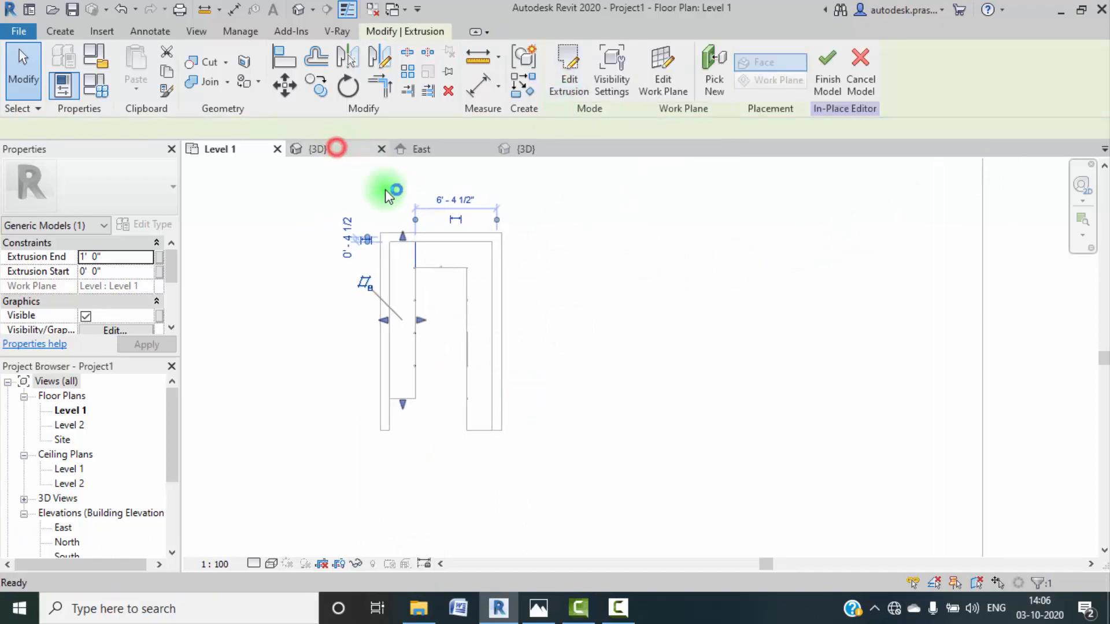
scroll(553, 364, down, 3)
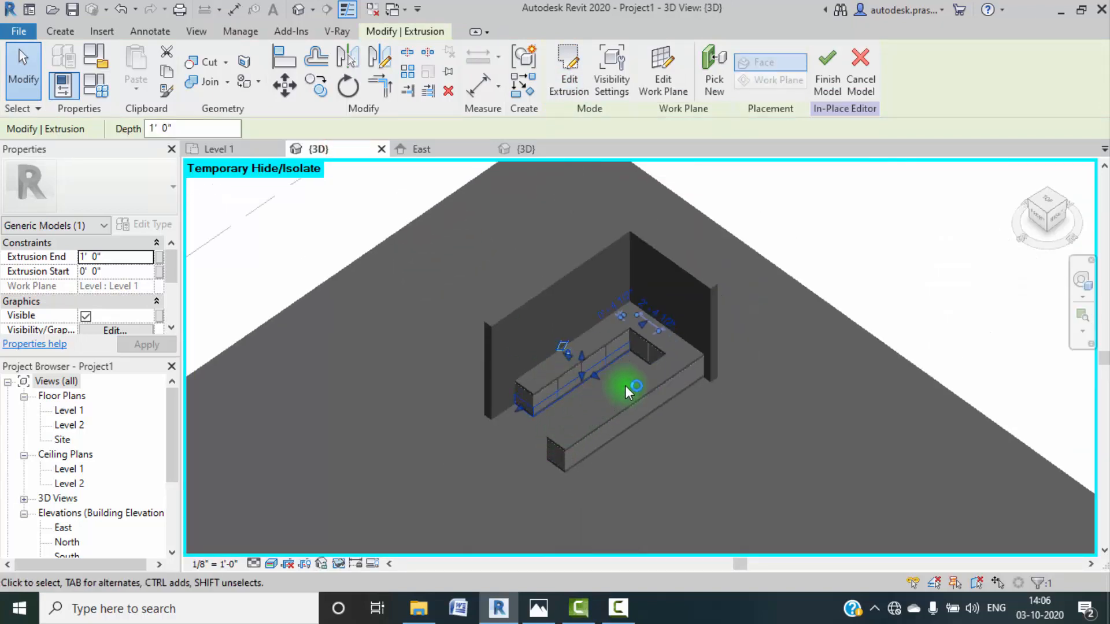
scroll(625, 387, up, 3)
click(1057, 217)
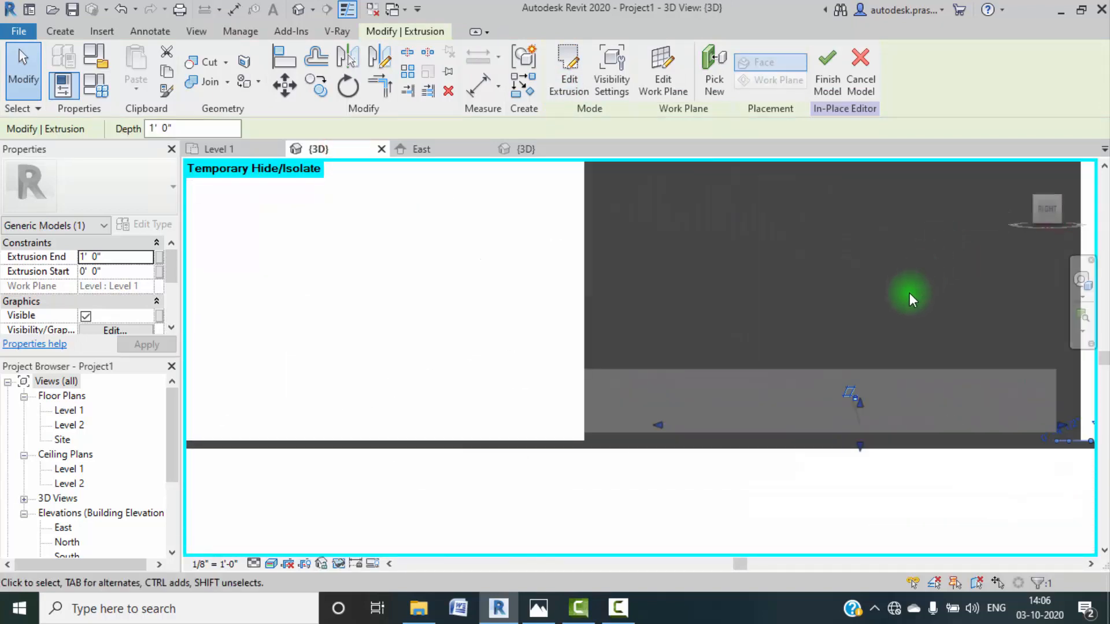
middle_drag(886, 362, 863, 453)
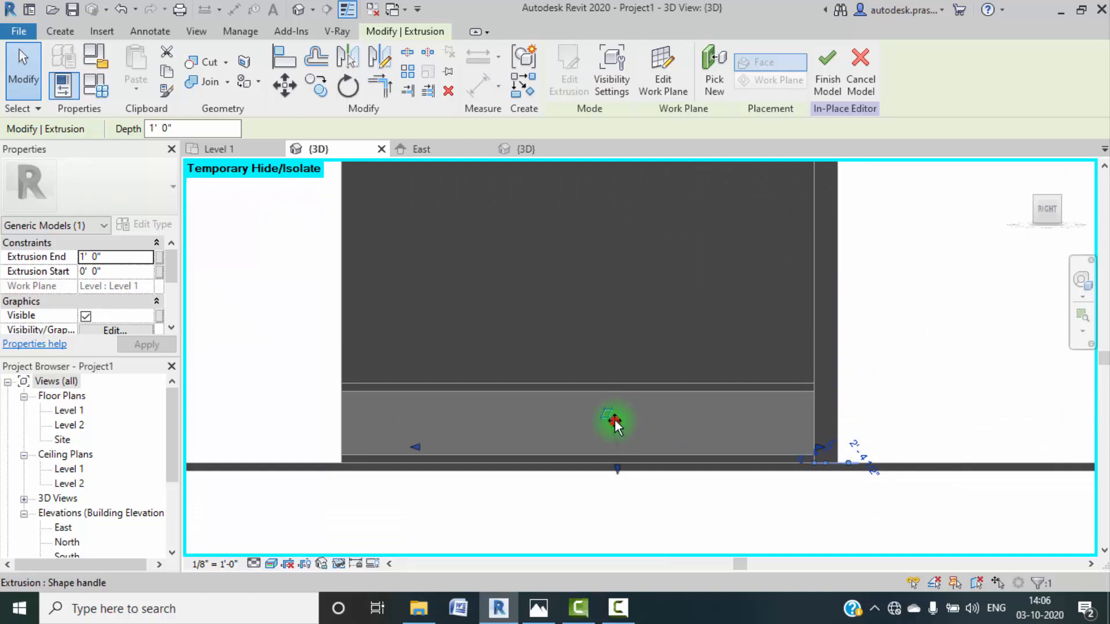
drag(625, 419, 632, 220)
middle_drag(644, 264, 652, 364)
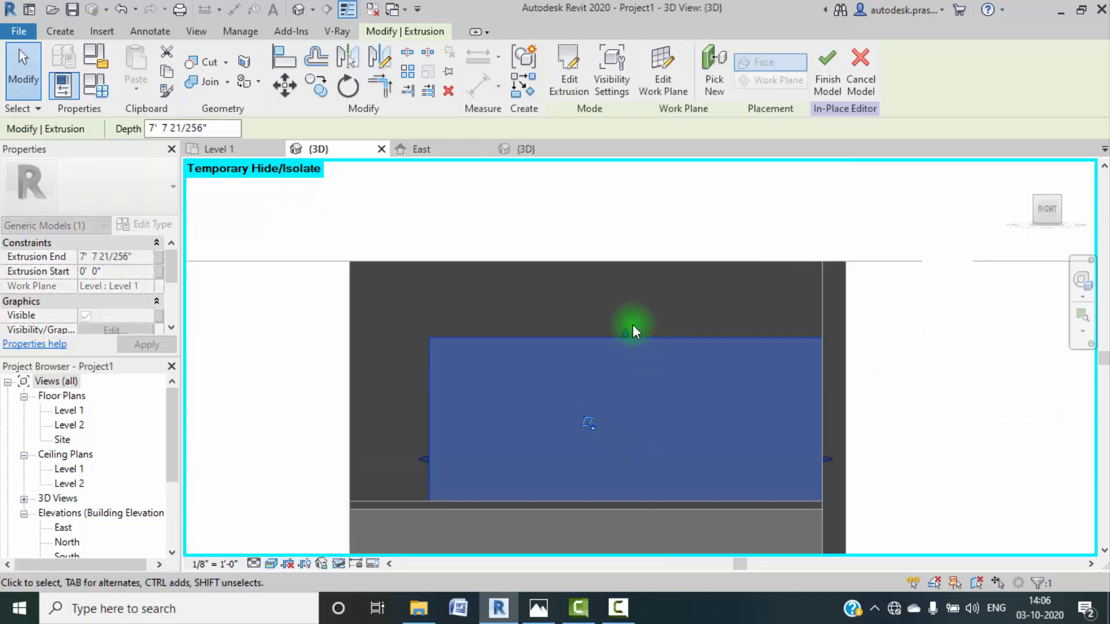
drag(626, 329, 625, 299)
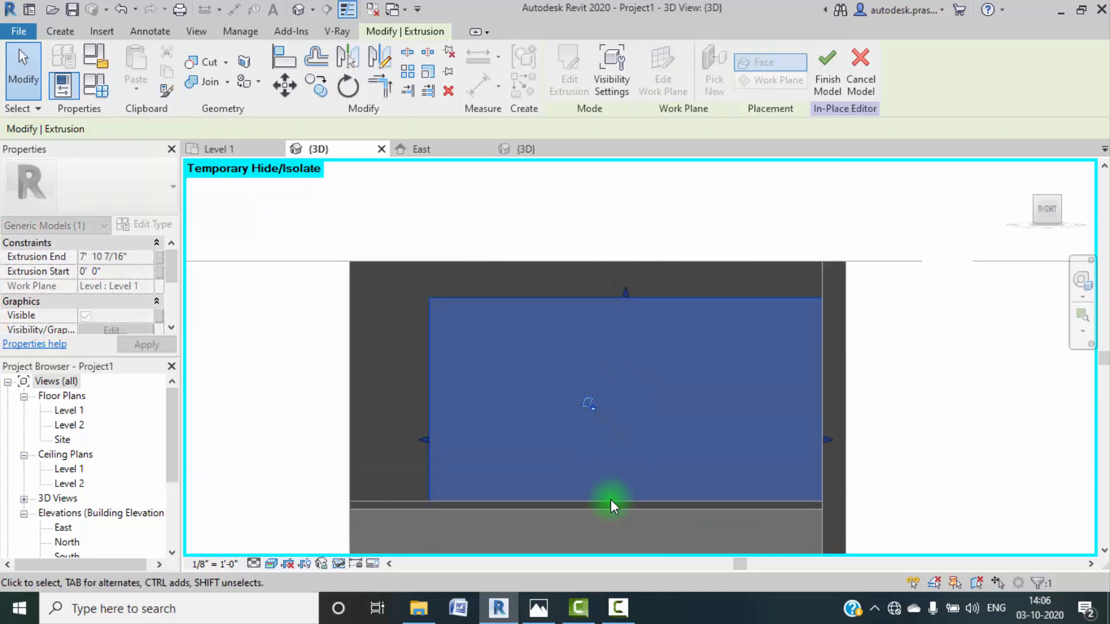
Step: Raise the extrusion's underside to about 6'-6" to form the overhead cabinet, and view it at an angle
middle_drag(649, 403, 717, 243)
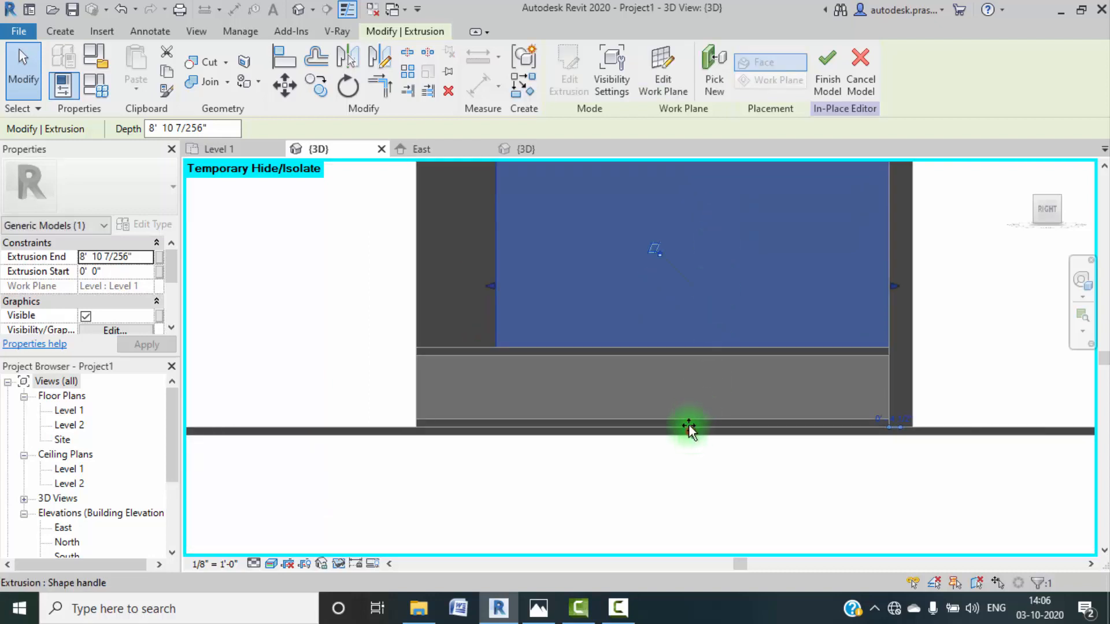
drag(689, 431, 680, 219)
scroll(660, 276, down, 4)
shift+middle_drag(664, 285, 558, 265)
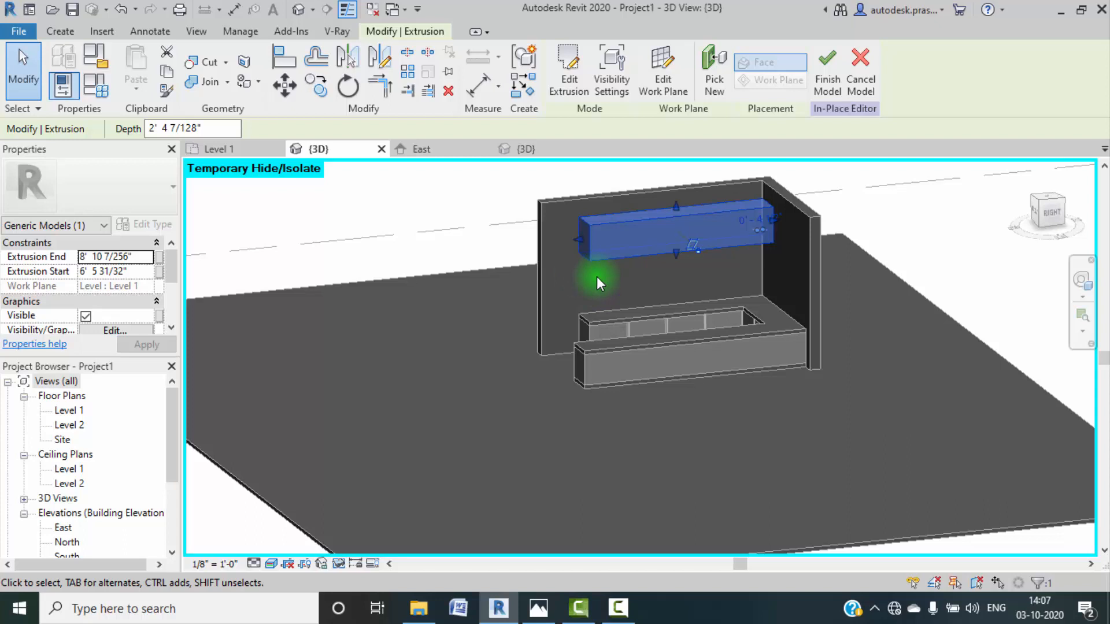
Step: Switch to the m2k interior project's 3D view and examine the kitchen's overhead cabinets above the counter
click(527, 149)
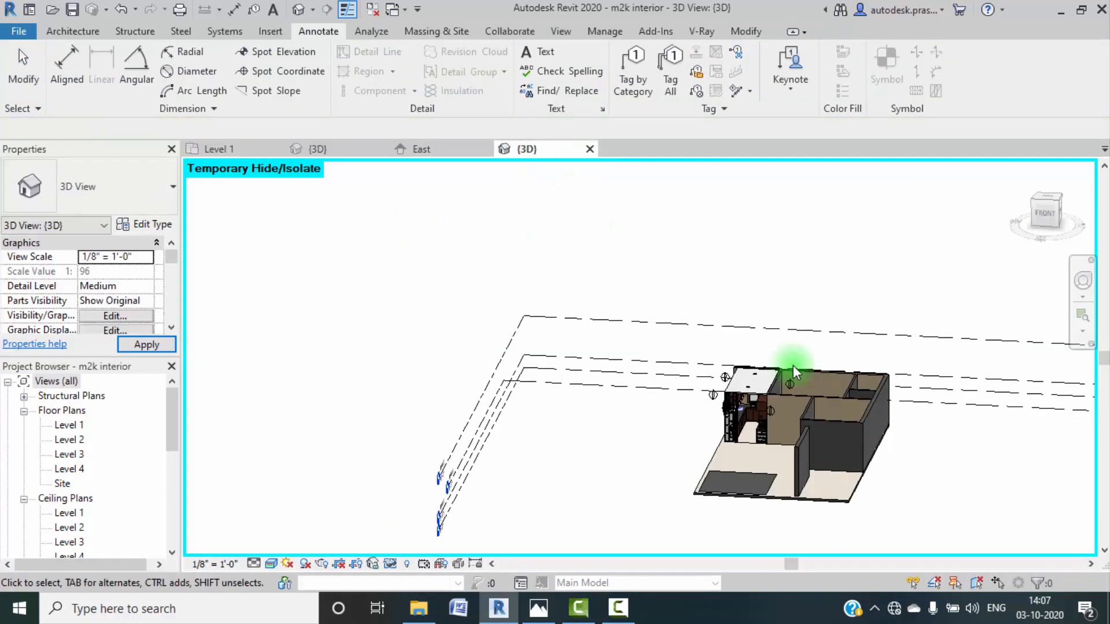
scroll(728, 379, up, 6)
scroll(722, 380, up, 3)
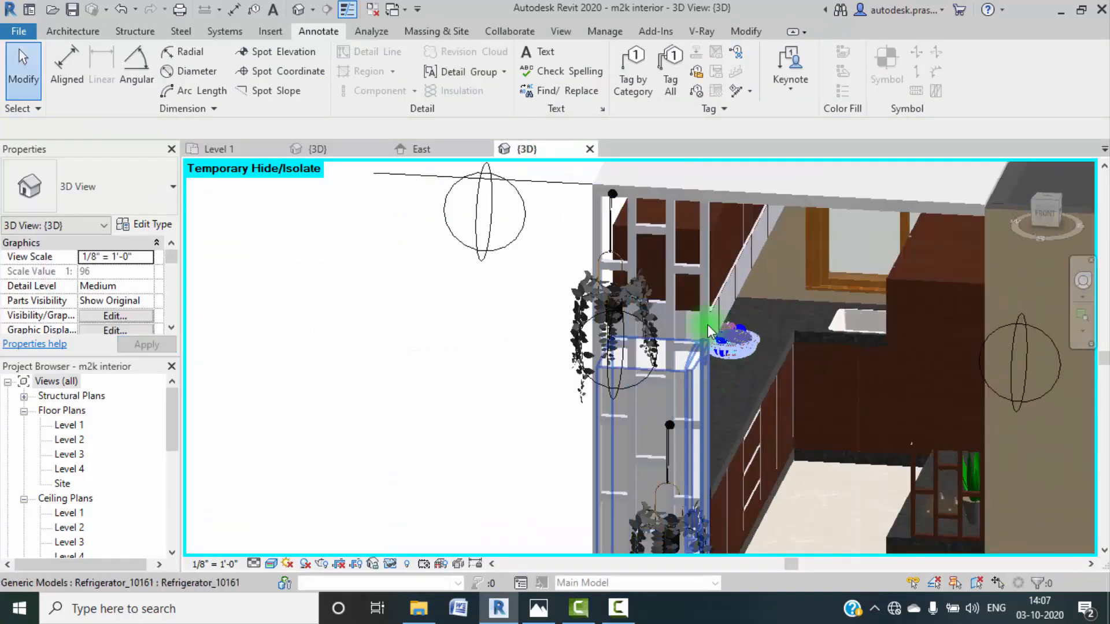
Step: Open the m2k interior project's East elevation and check it for a view of the kitchen cabinets
scroll(72, 462, down, 5)
scroll(69, 472, down, 2)
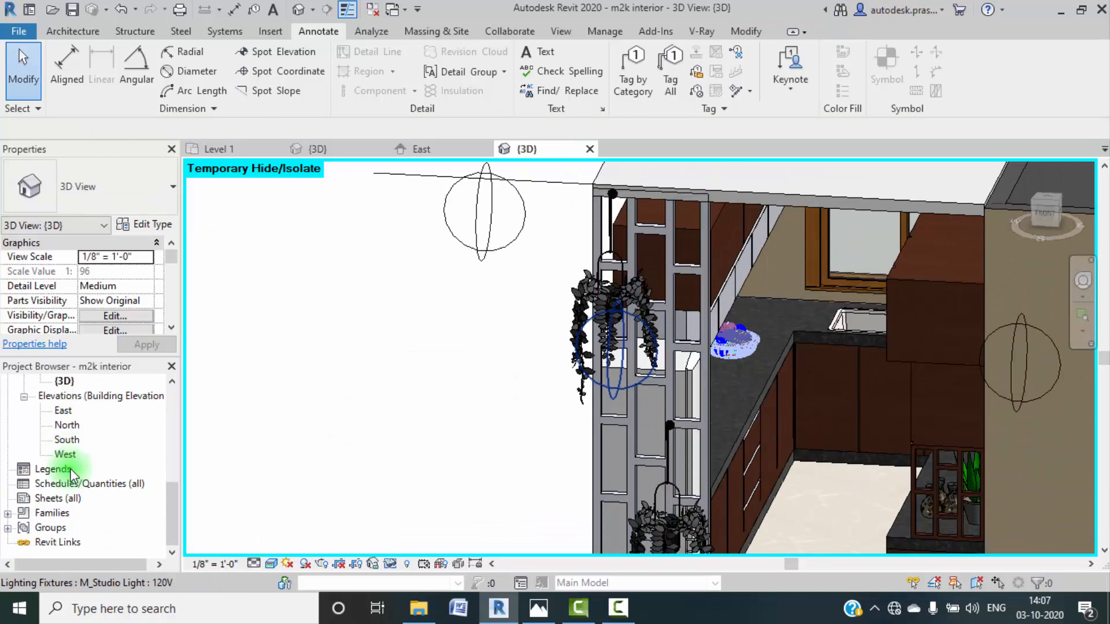
scroll(70, 468, up, 4)
scroll(81, 520, down, 1)
scroll(84, 527, down, 1)
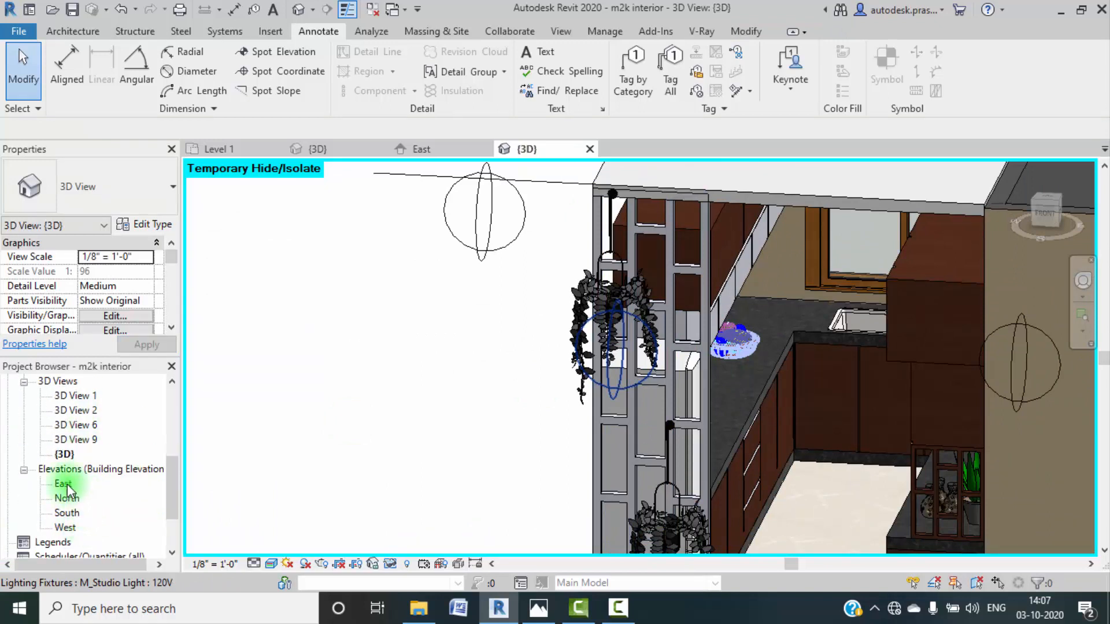
double_click(64, 484)
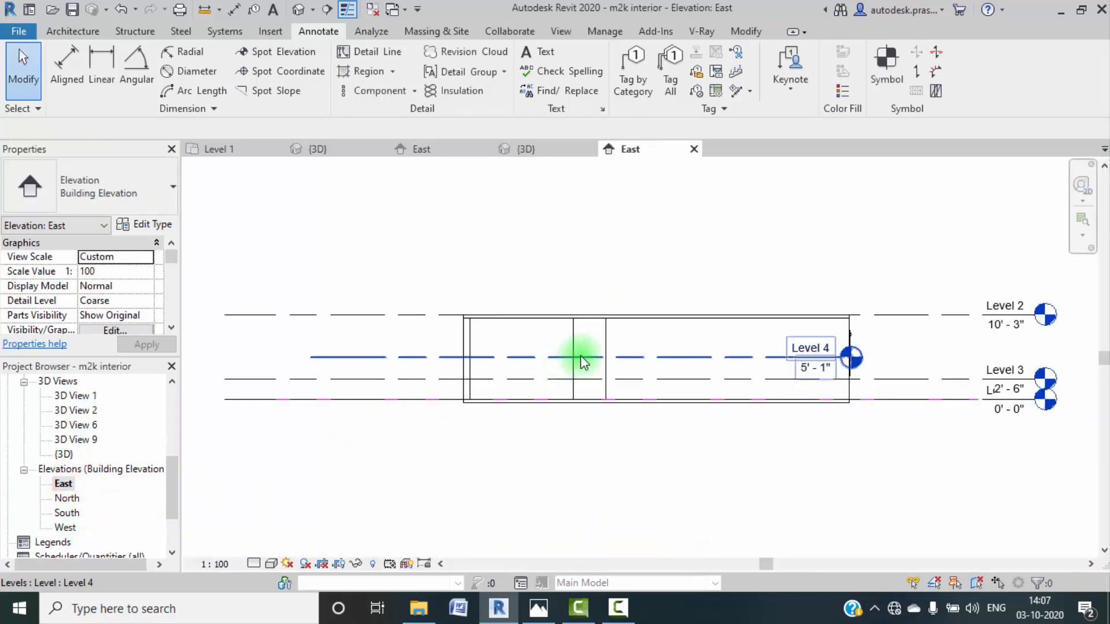
scroll(582, 360, up, 1)
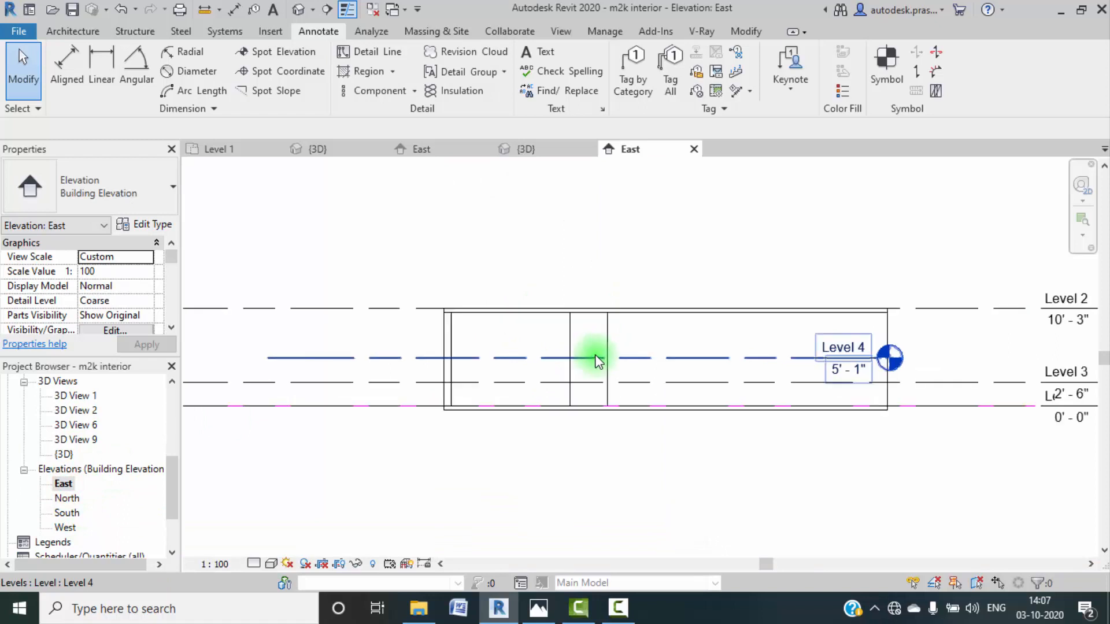
click(455, 331)
click(745, 475)
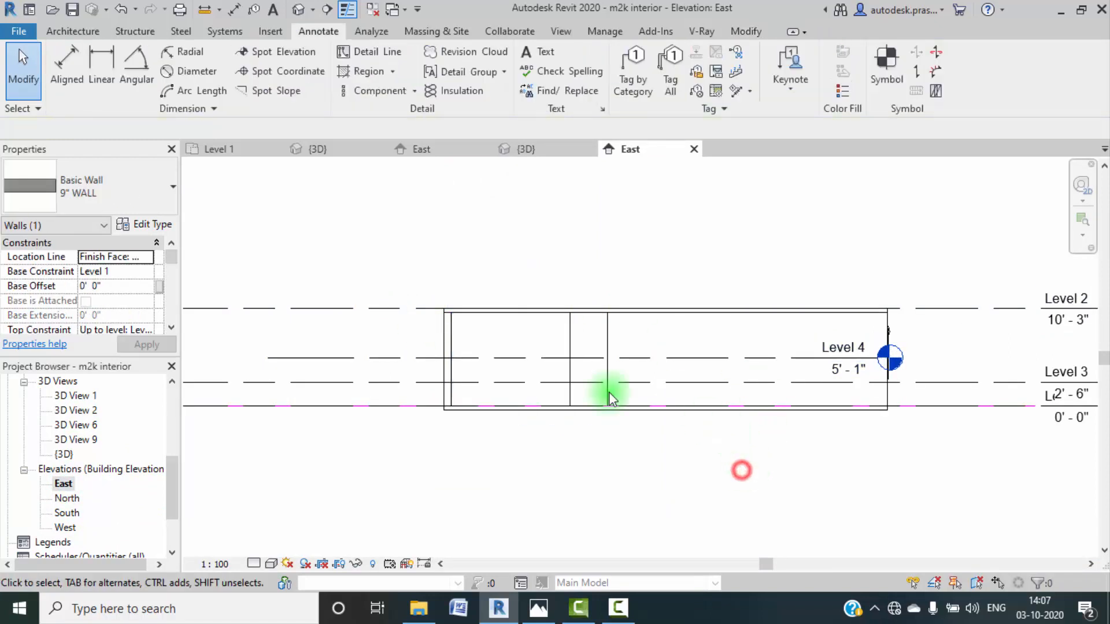
Step: Open the m2k interior project's South elevation and temporarily hide the walls that block the view of the kitchen
click(64, 527)
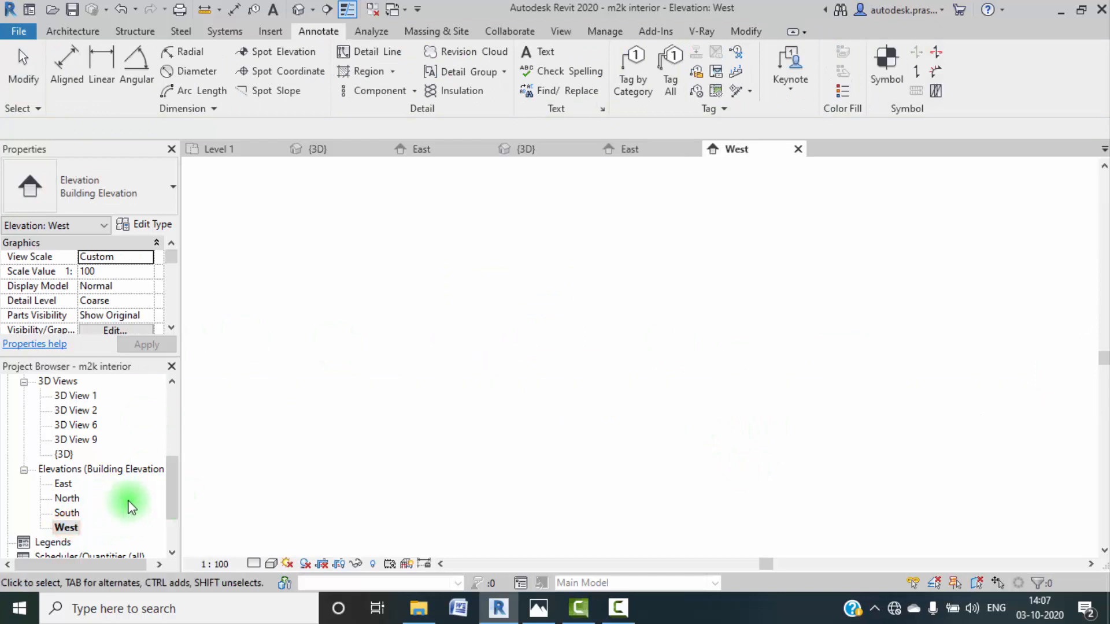
click(64, 514)
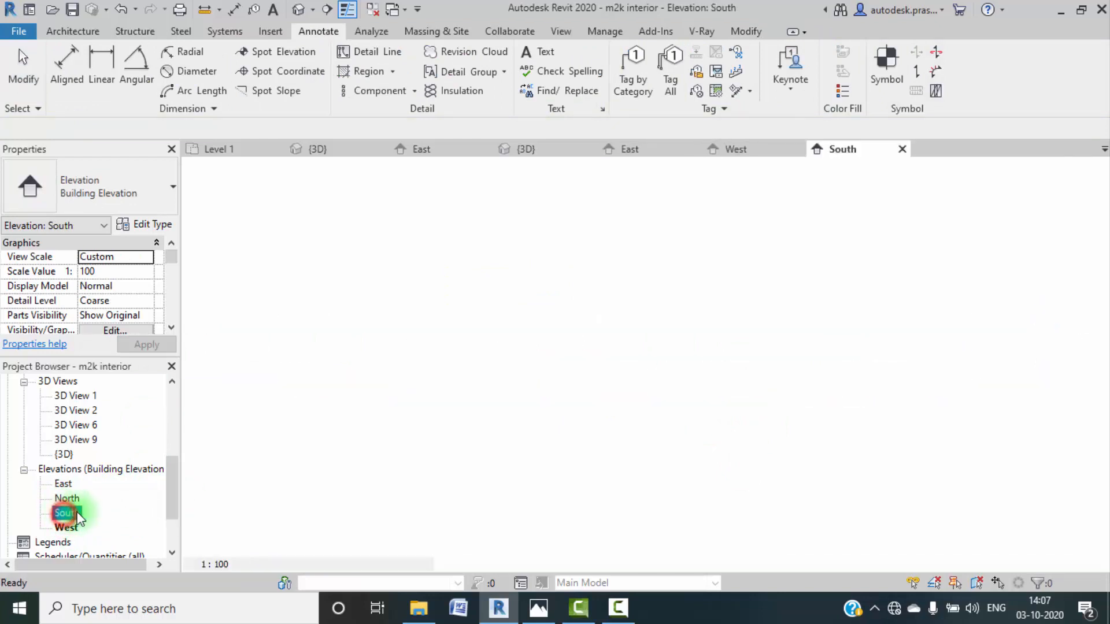
scroll(540, 325, up, 3)
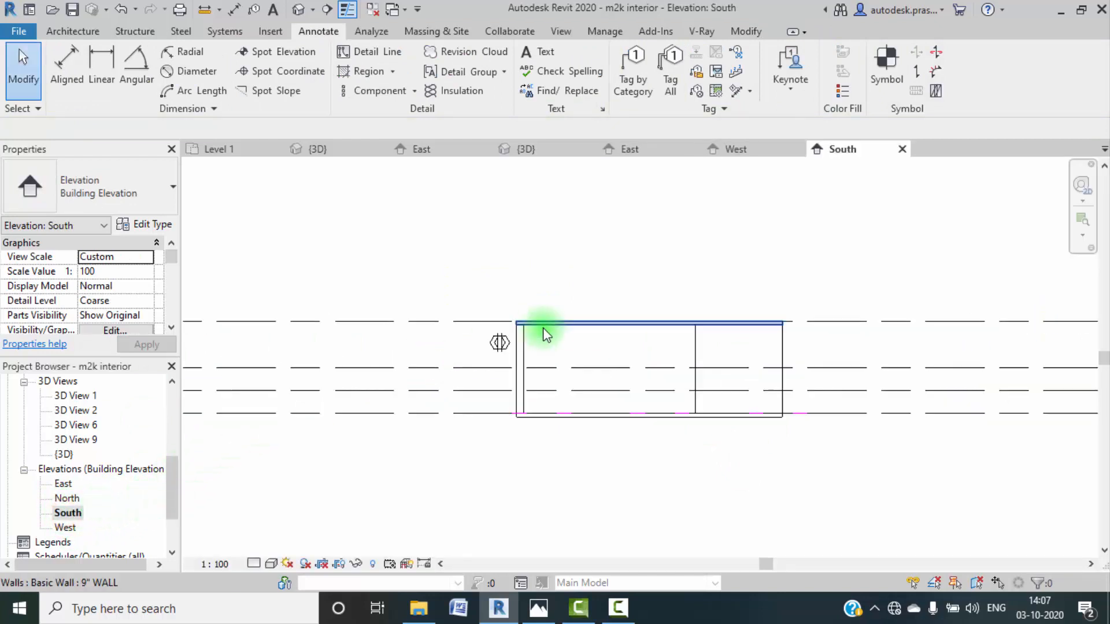
click(524, 354)
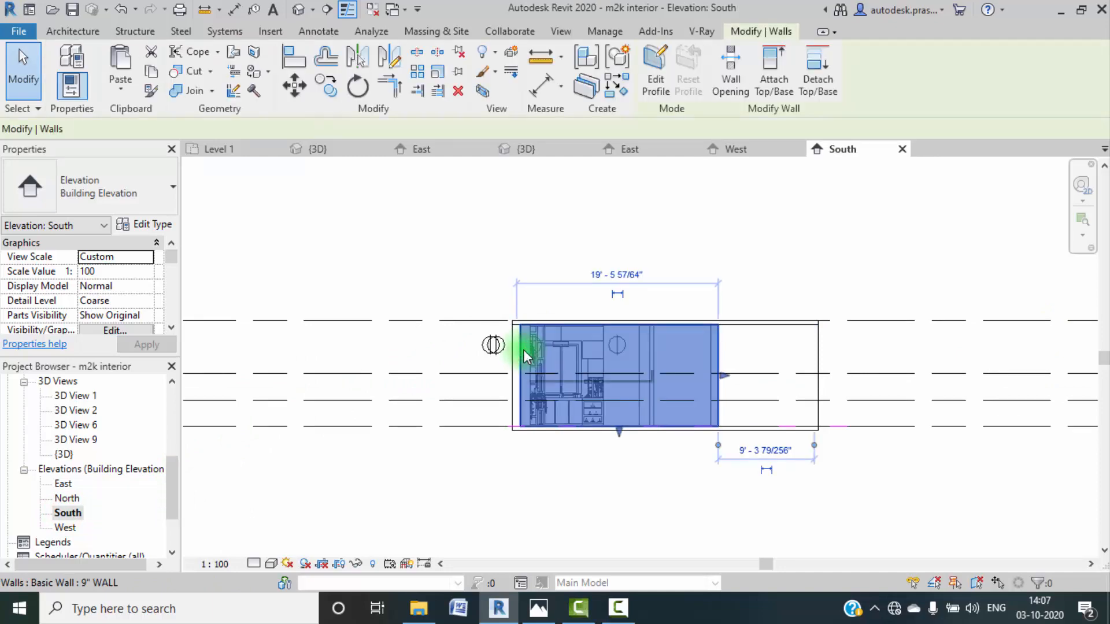
key(h)
key(i)
key(Escape)
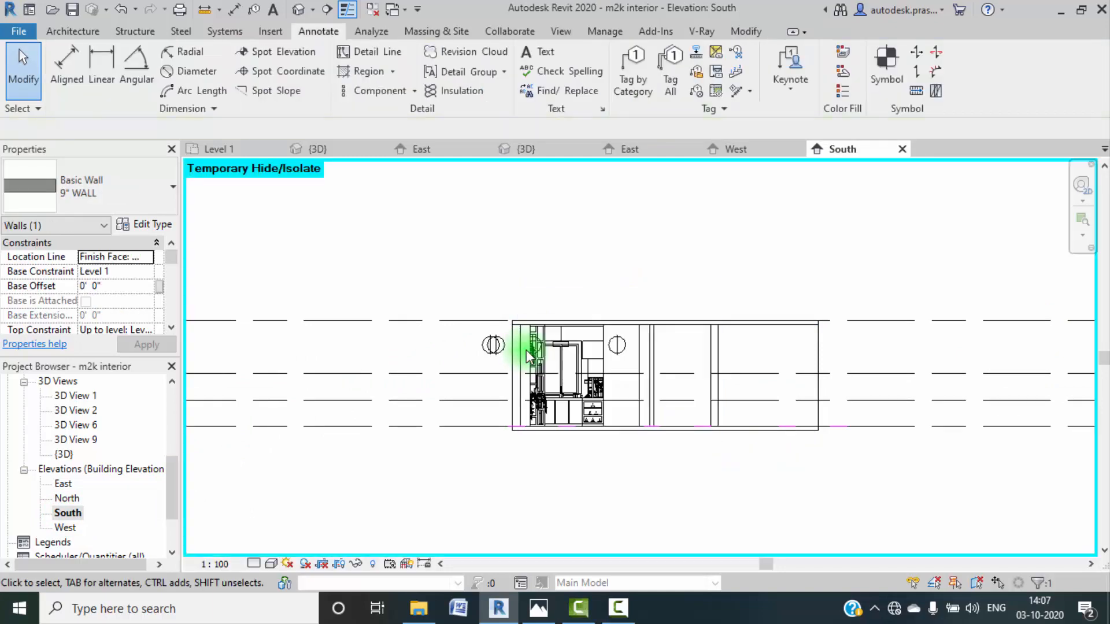
scroll(509, 358, up, 5)
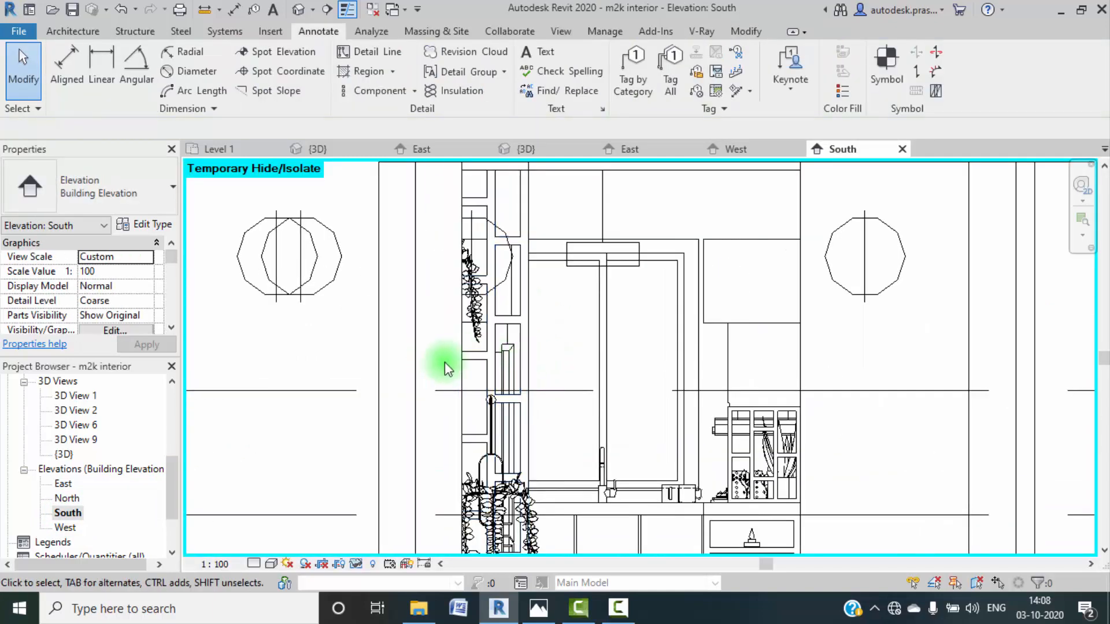
click(459, 376)
key(Escape)
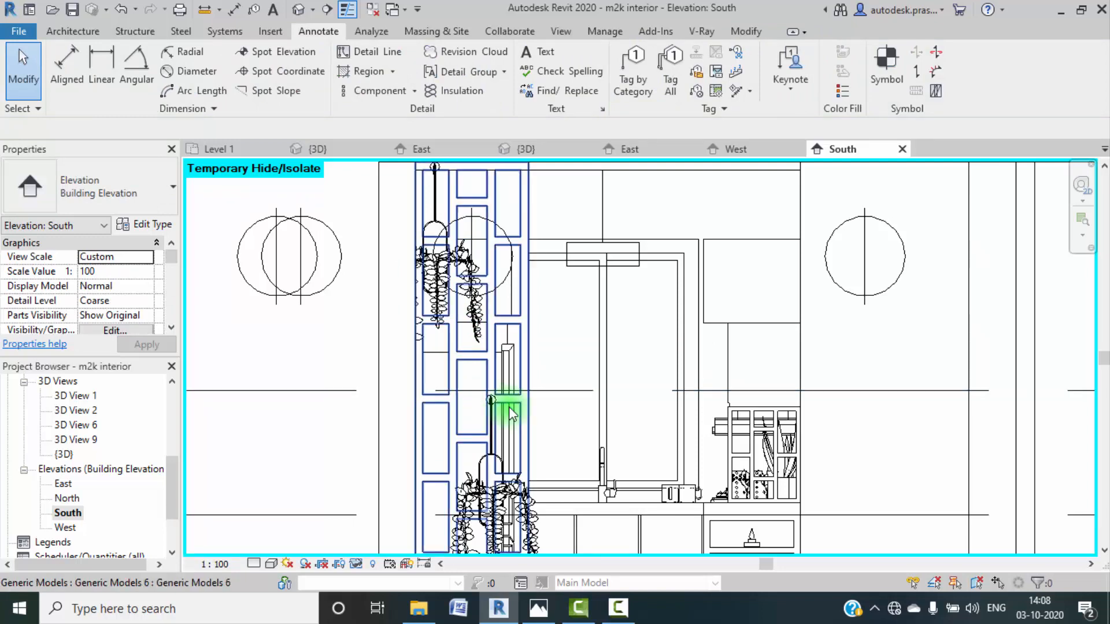
Step: Temporarily hide the refrigerator in the South elevation and set the view's visual style to Realistic
middle_drag(503, 404, 508, 355)
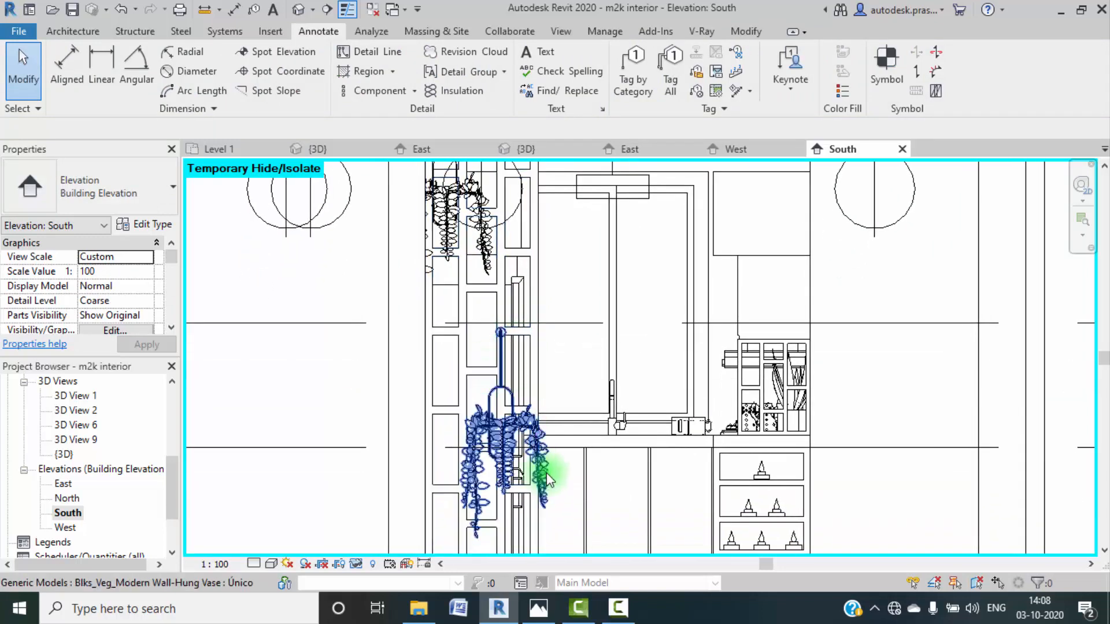
middle_drag(558, 446, 540, 449)
click(501, 286)
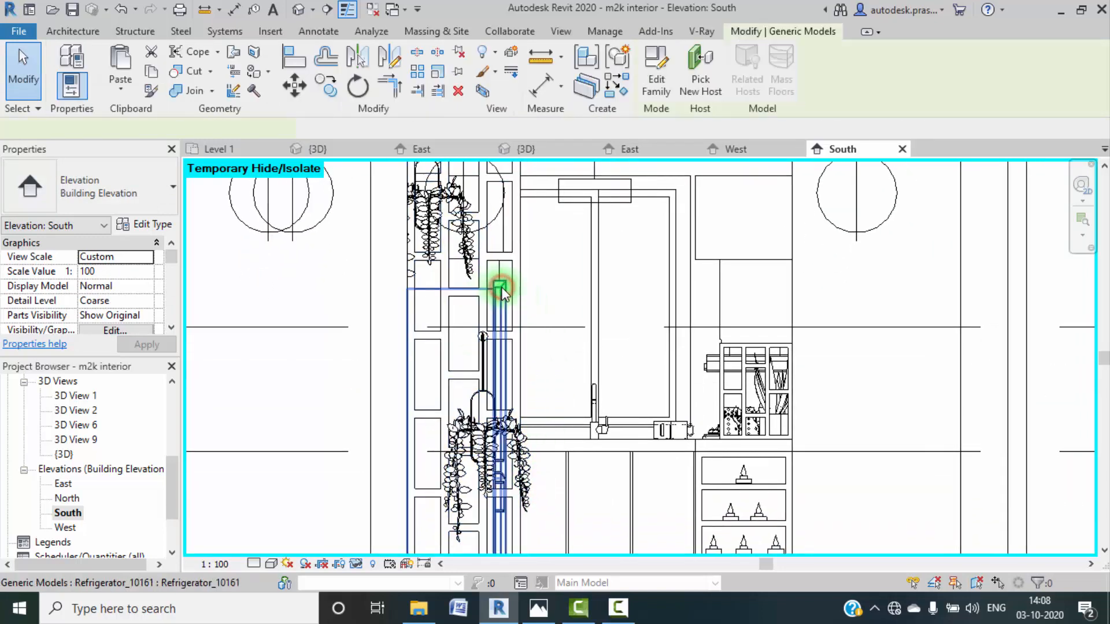
key(Escape)
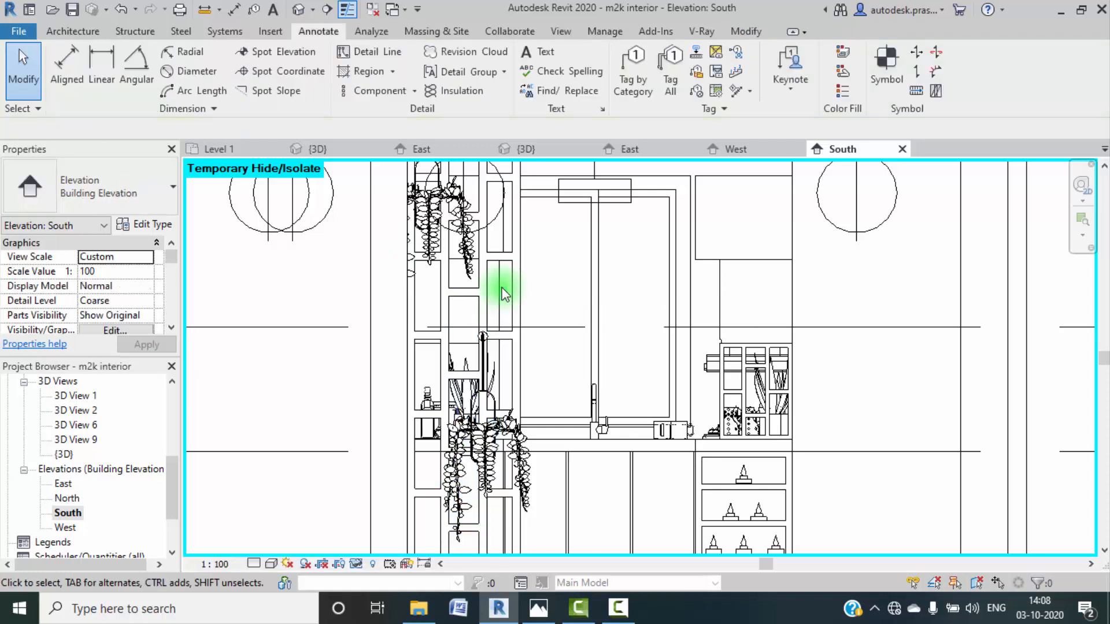
click(253, 564)
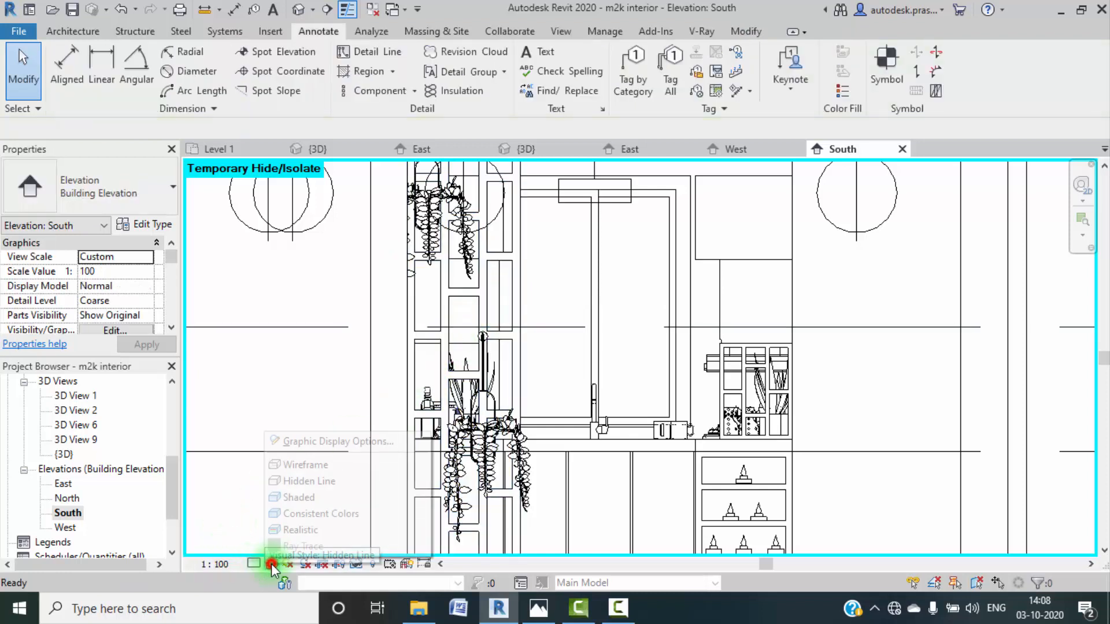
click(291, 525)
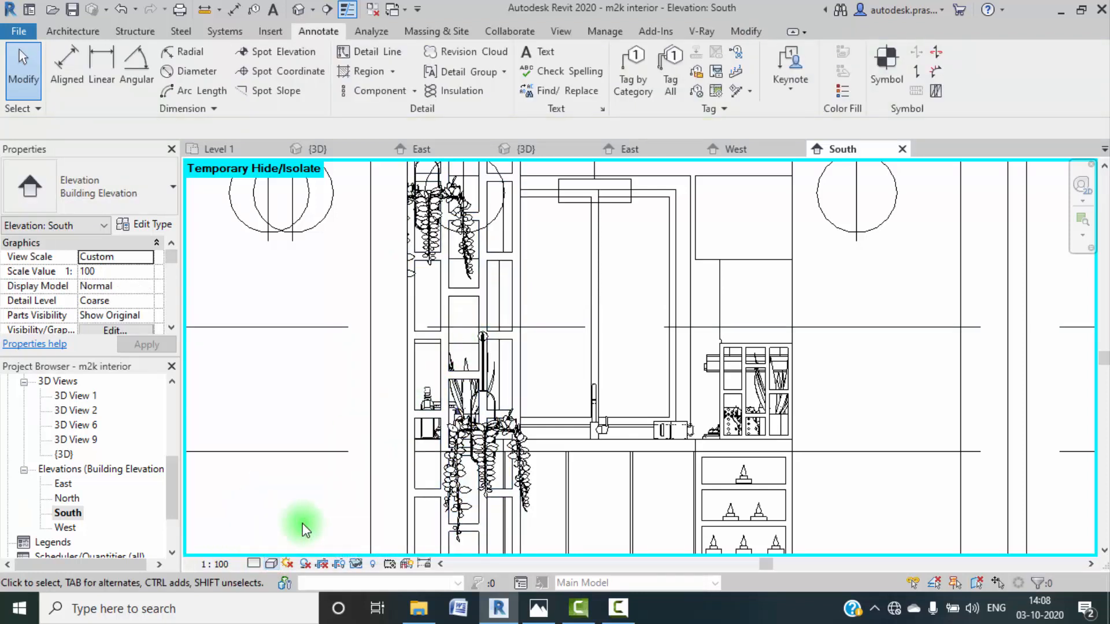
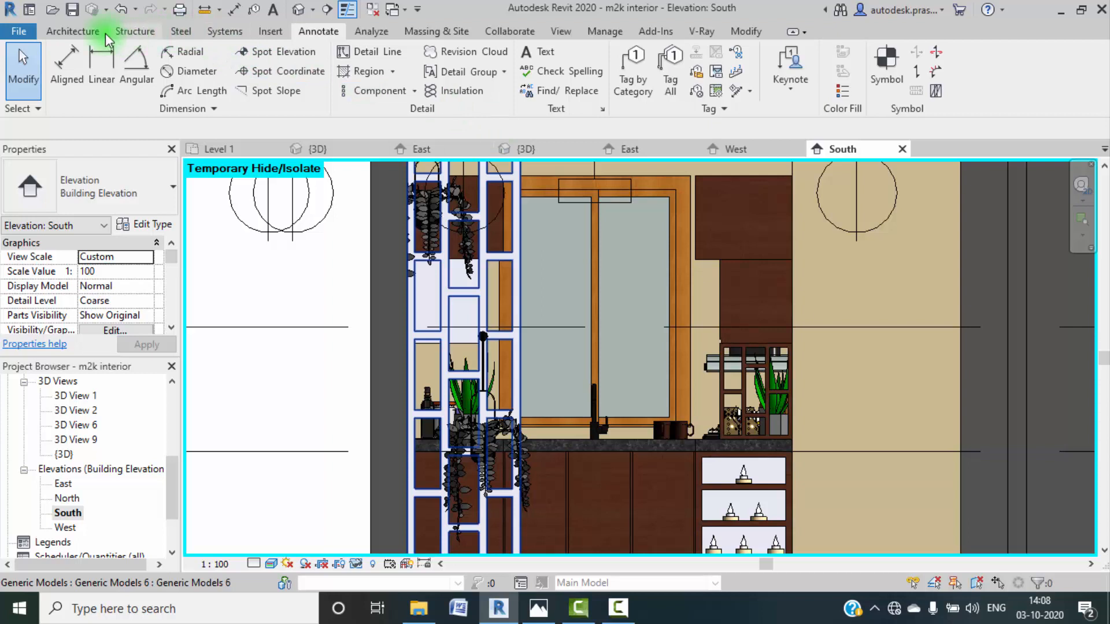
Step: Measure the gap between the countertop and the overhead units with aligned dimensions, plus the heights of the stacked units above
click(67, 64)
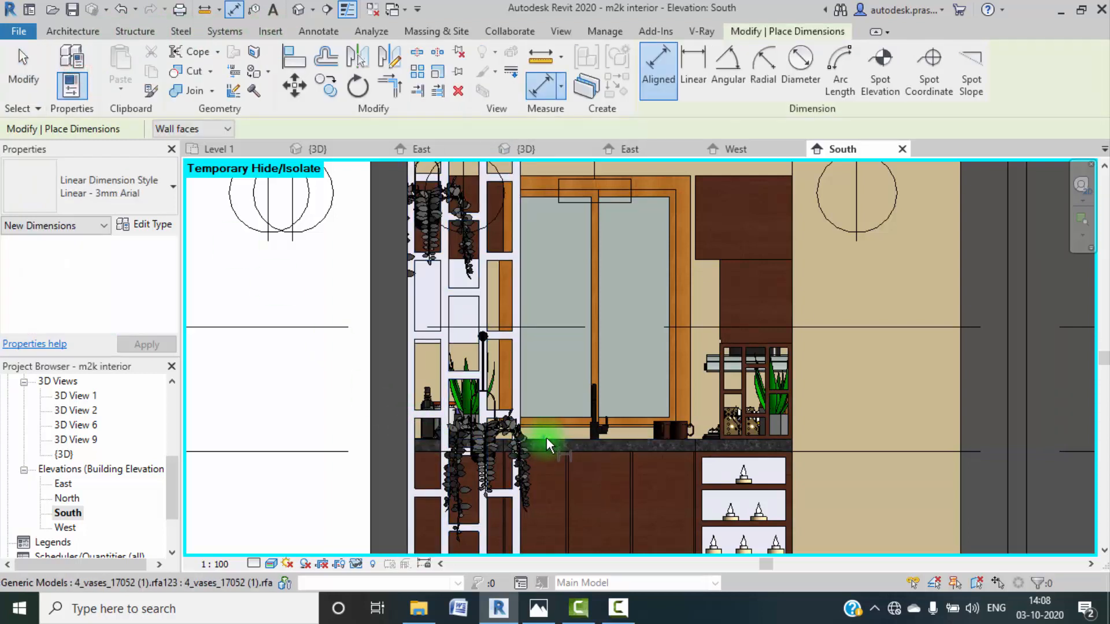
click(460, 355)
click(459, 343)
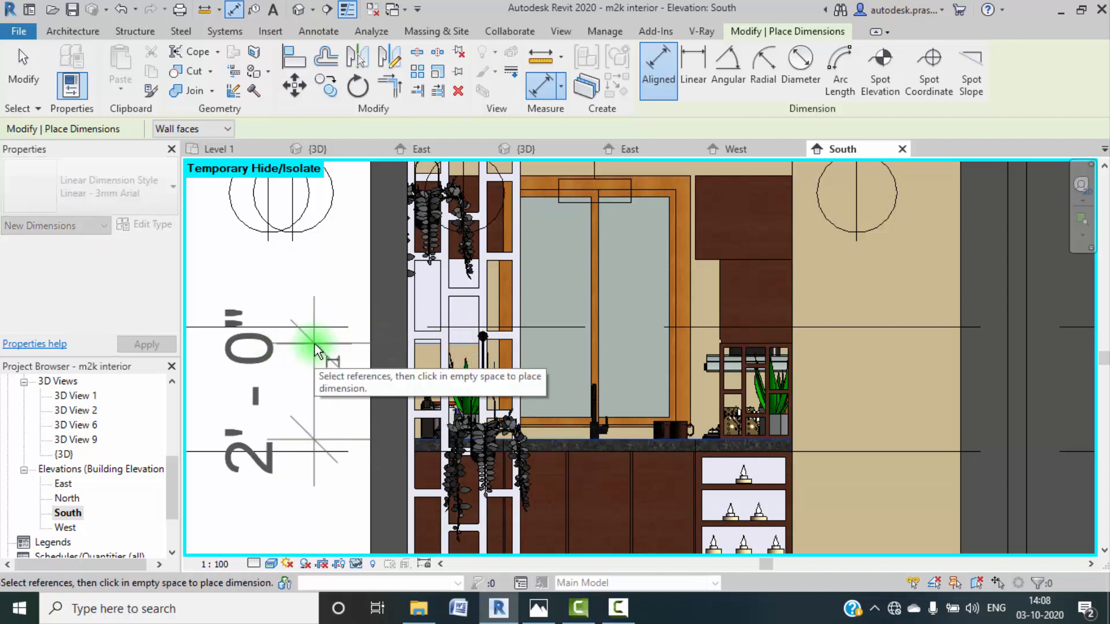
key(Escape)
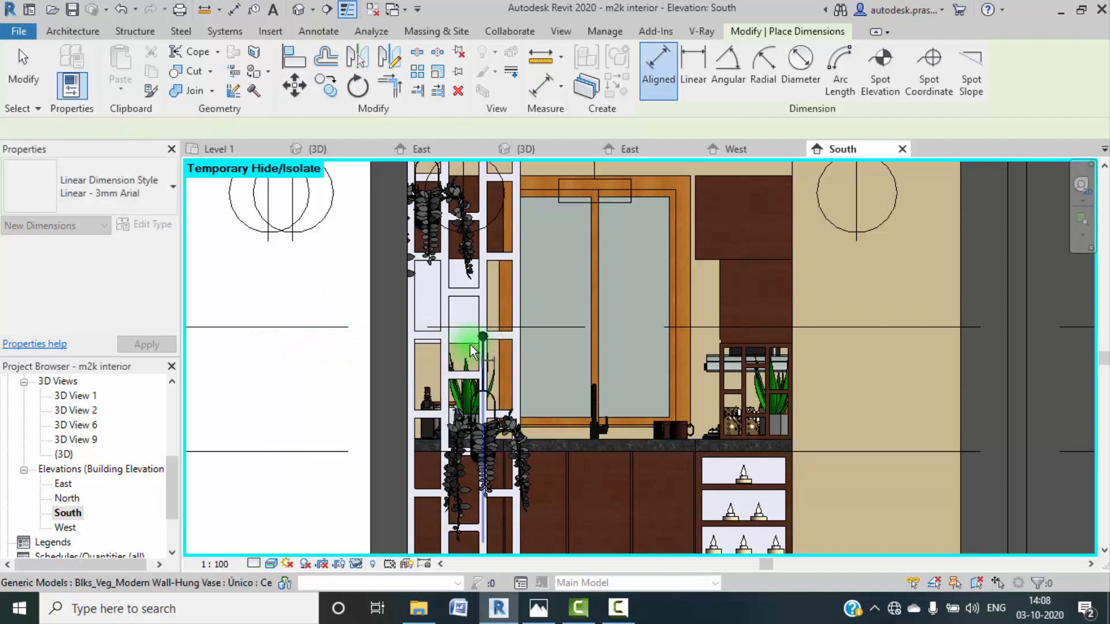
click(470, 346)
click(454, 260)
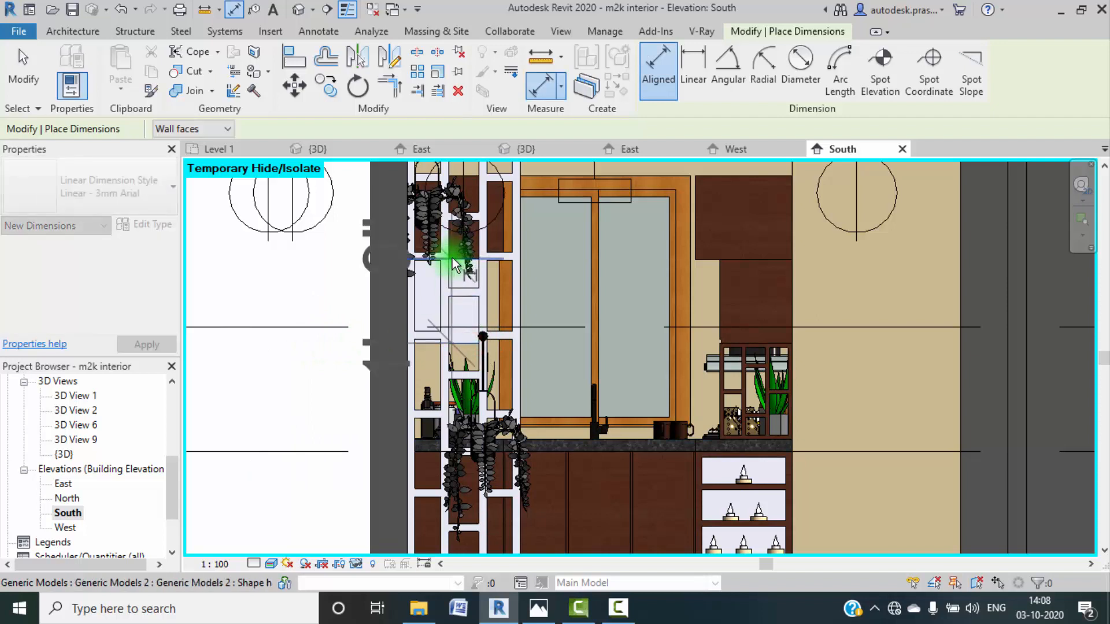
key(Escape)
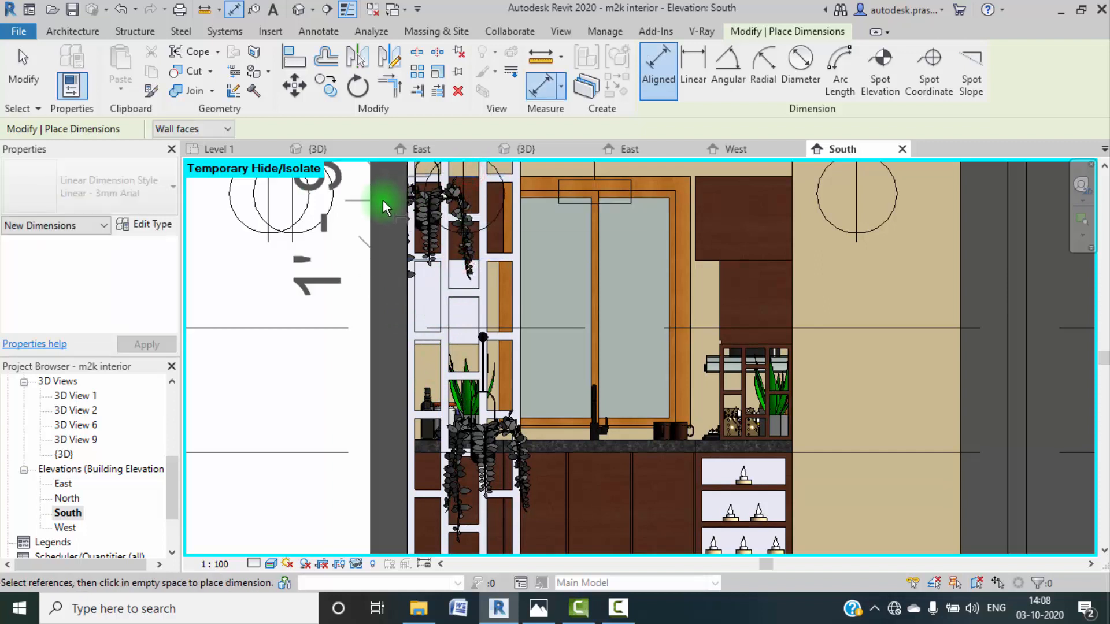
key(Escape)
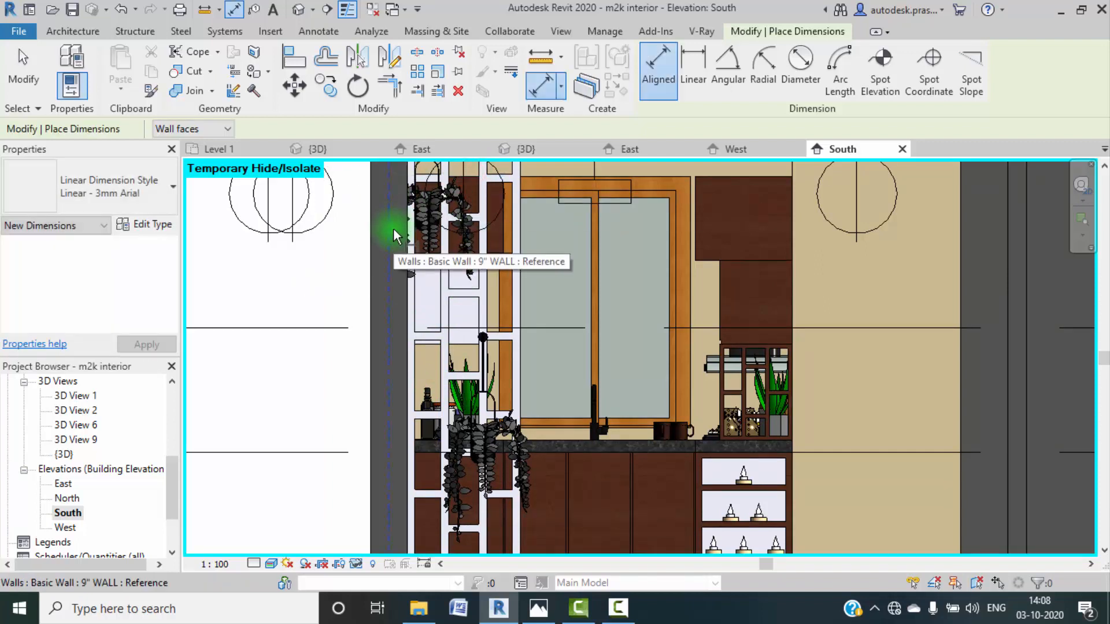
Step: Close the m2k elevation views, return to Project1's 3D view, delete the overhead cabinet extrusion and leave the in-place editor
click(902, 148)
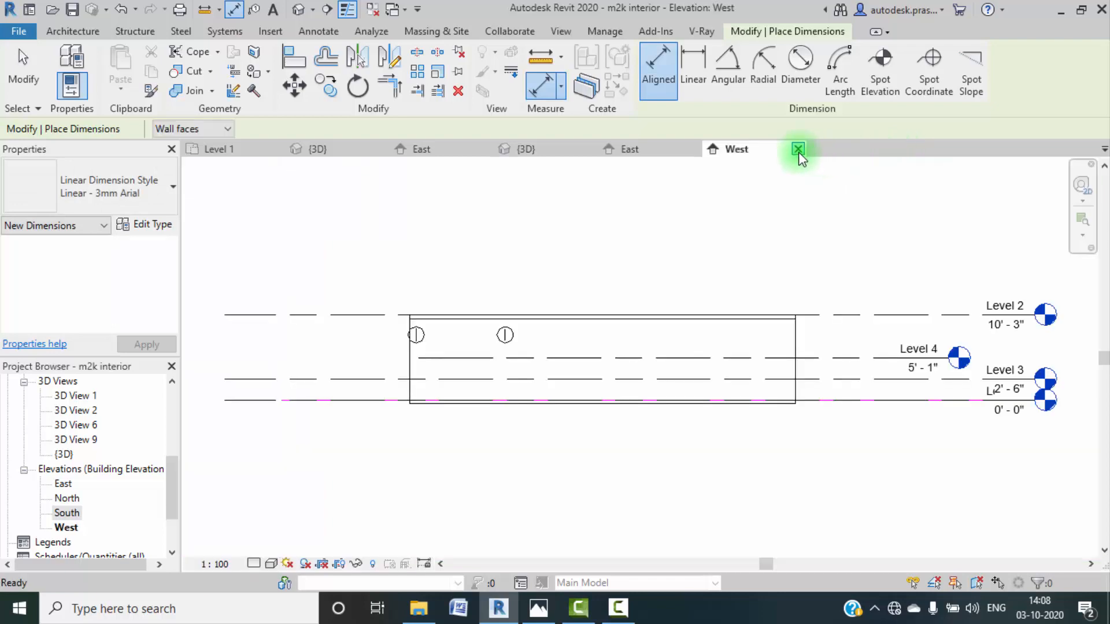
click(798, 148)
click(693, 149)
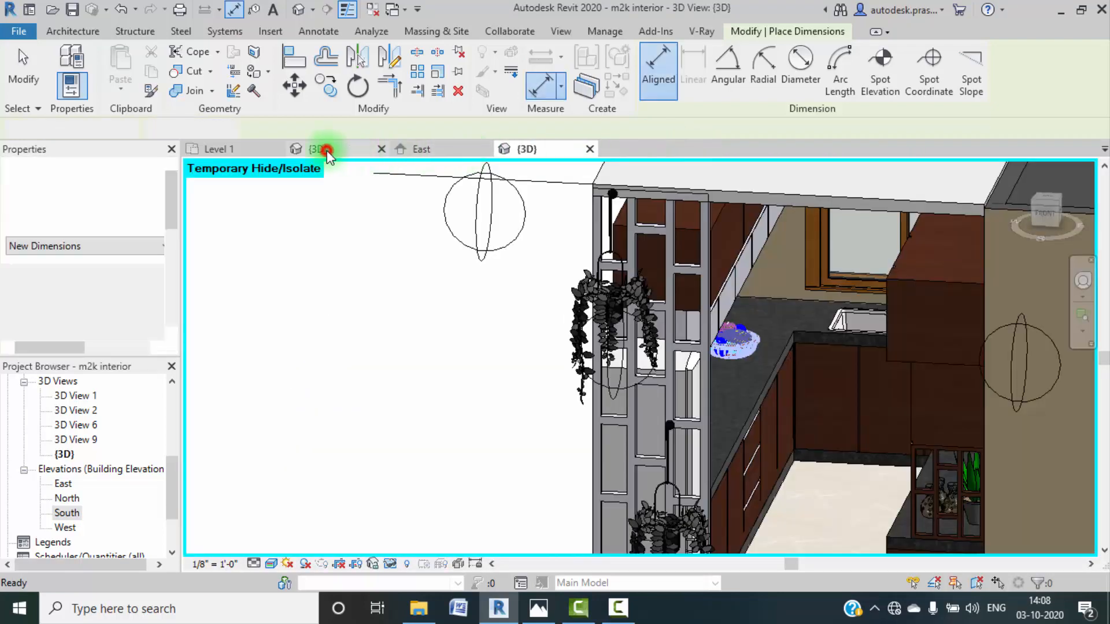
click(327, 150)
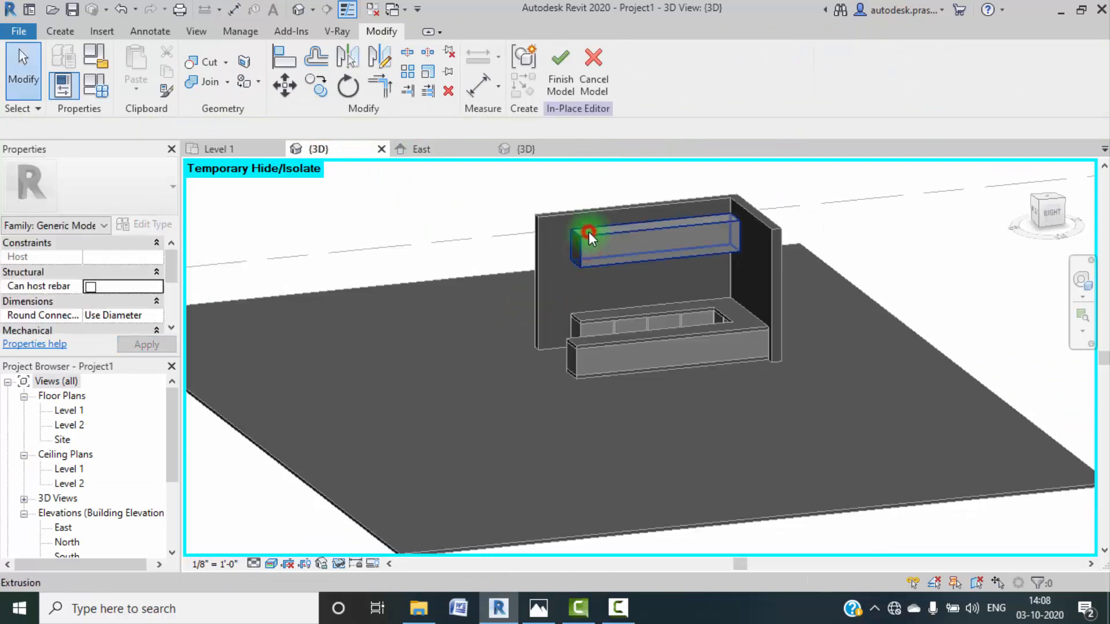
click(588, 237)
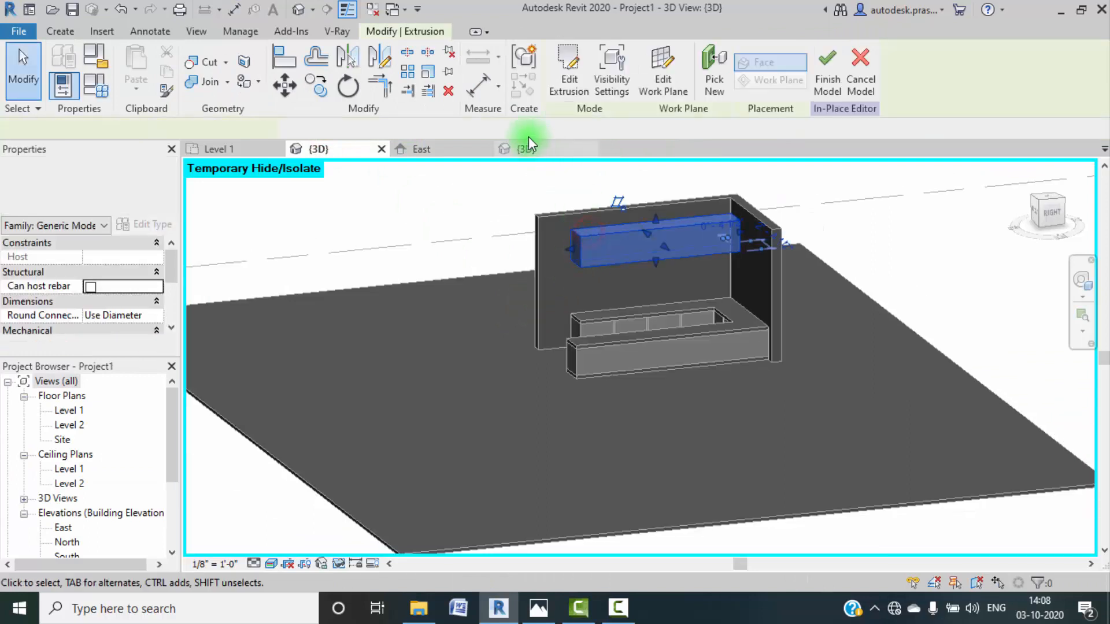
click(830, 200)
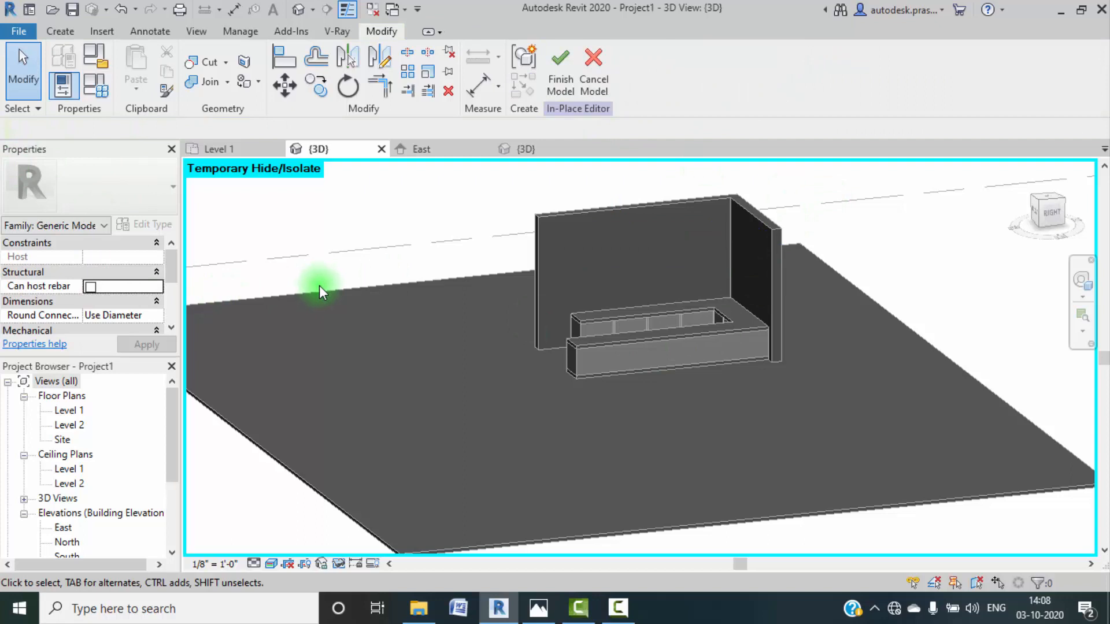
click(583, 82)
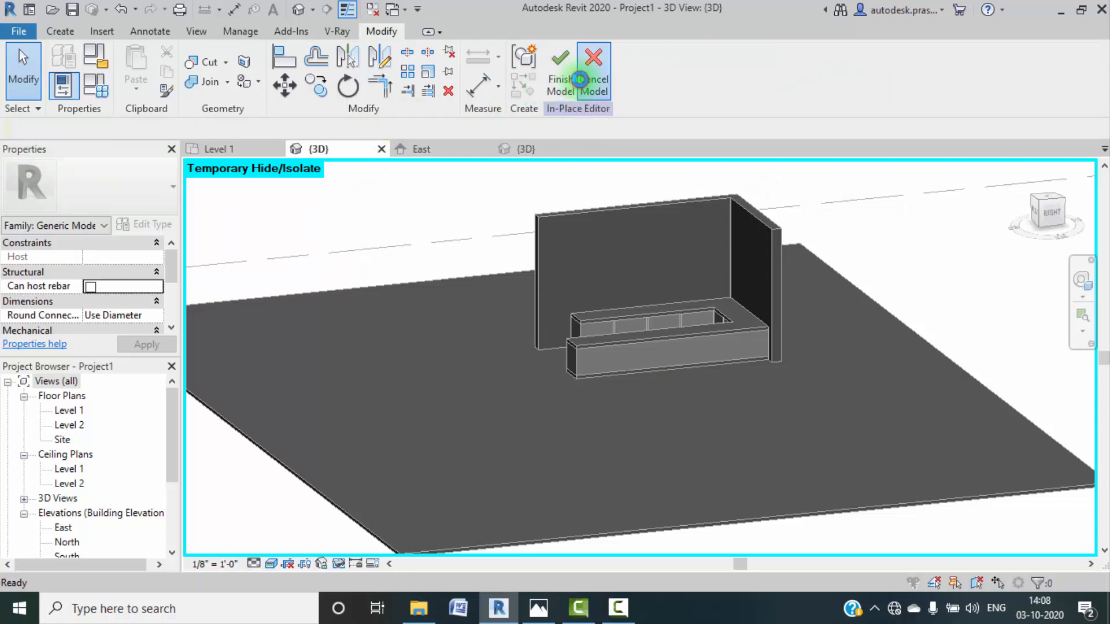
Step: Open the East elevation from the 3D view and examine how the kitchen walls and base cabinets appear there
click(576, 322)
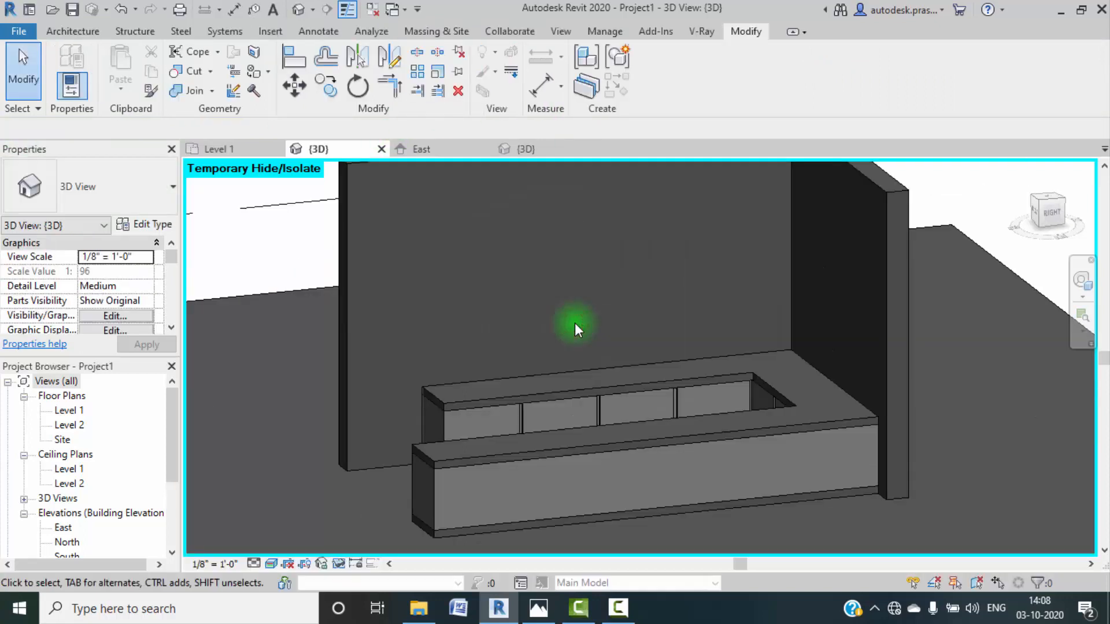
scroll(110, 434, down, 3)
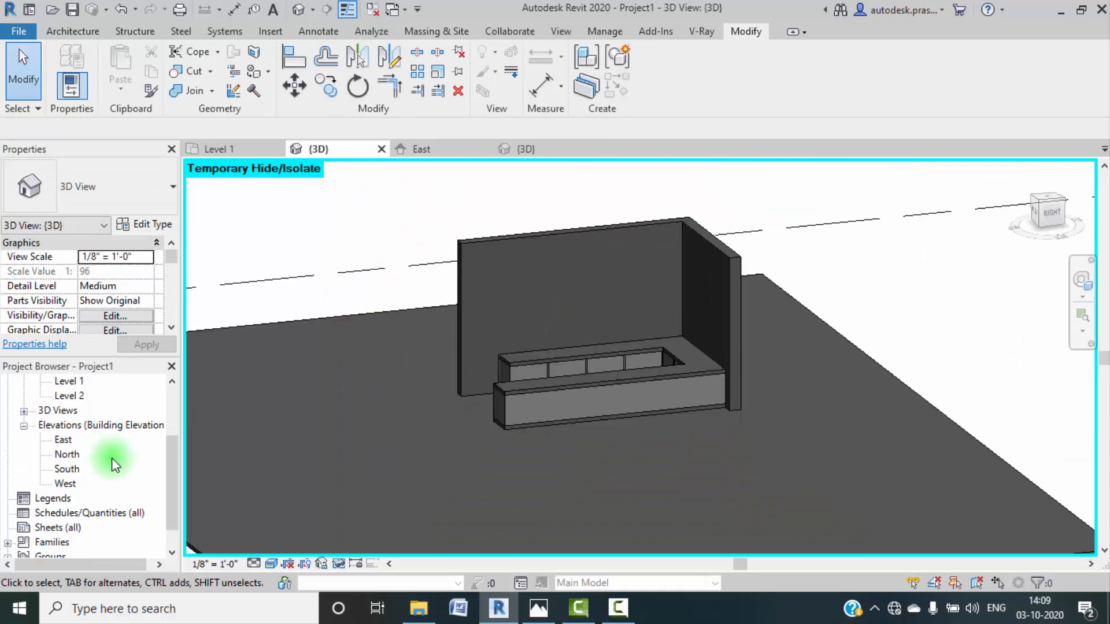
click(61, 412)
double_click(61, 412)
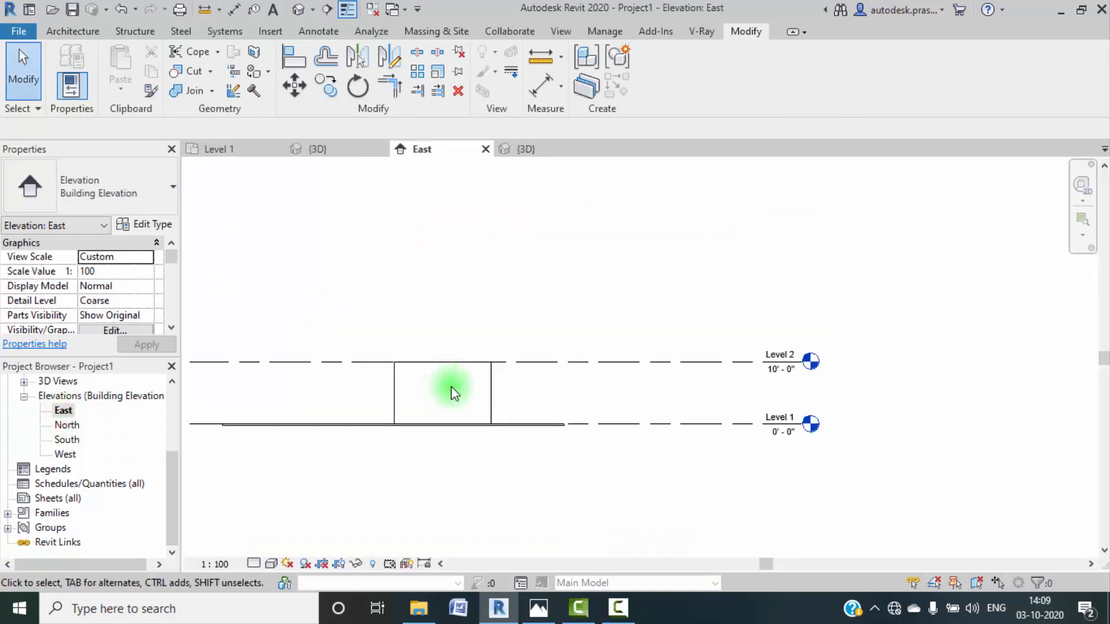
click(493, 388)
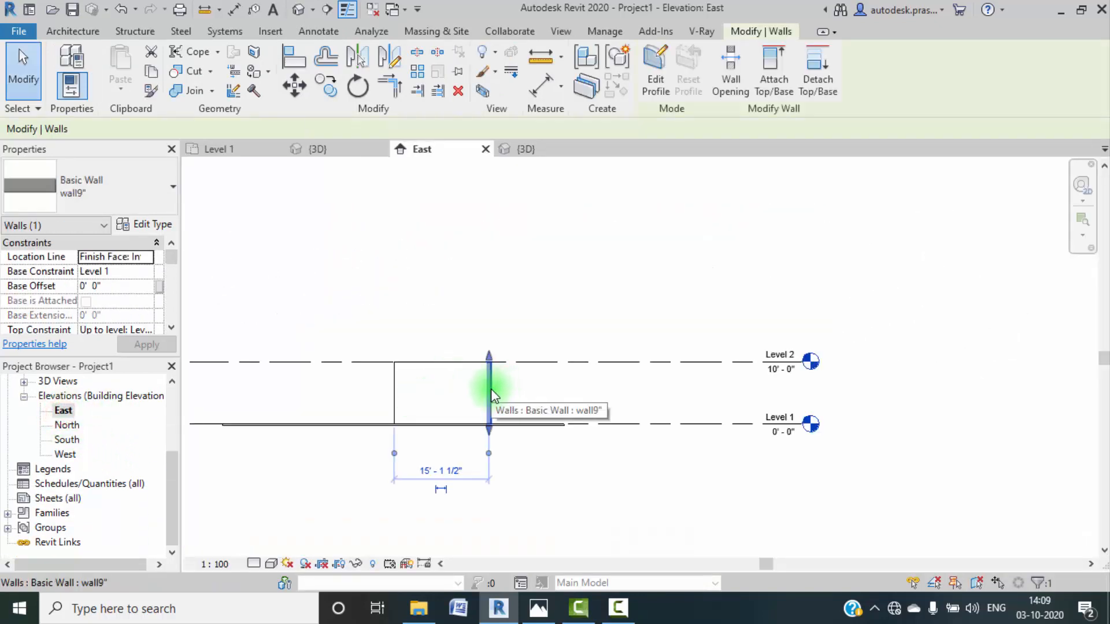
click(411, 398)
click(424, 370)
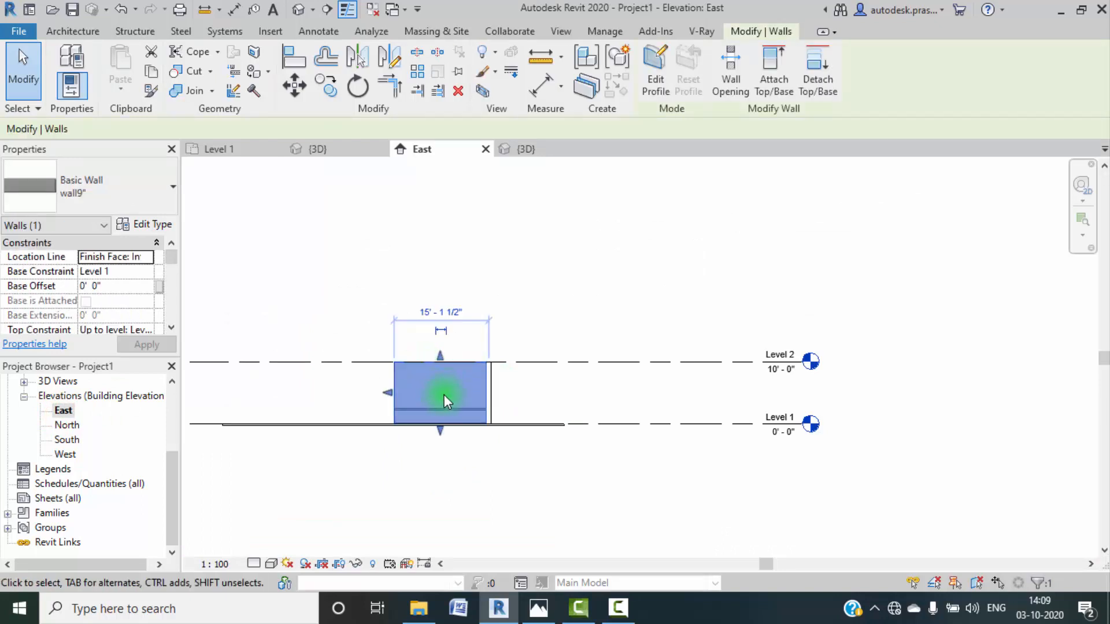
scroll(444, 395, up, 3)
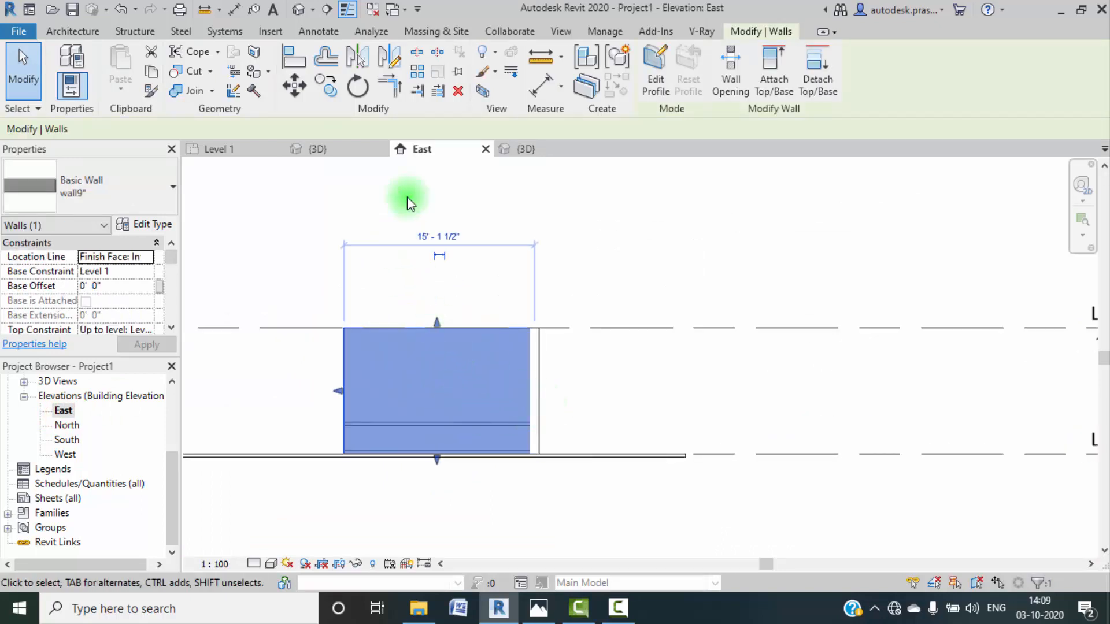
Step: Check the selected wall in the 3D view and Level 1 plan to determine which elevation faces the kitchen's open side
click(352, 147)
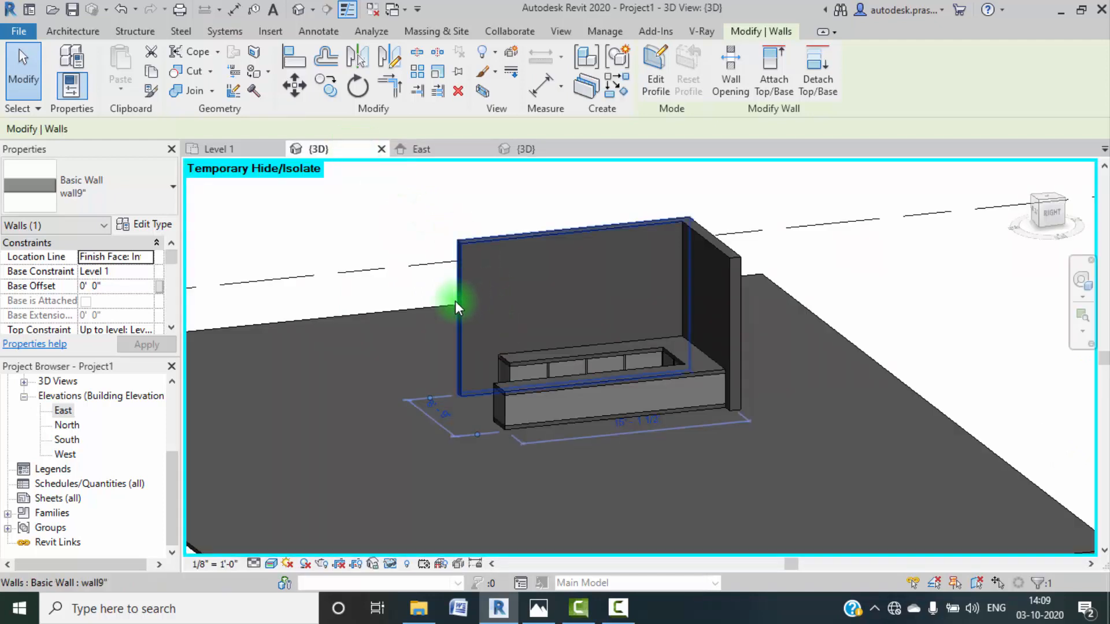
scroll(456, 301, down, 5)
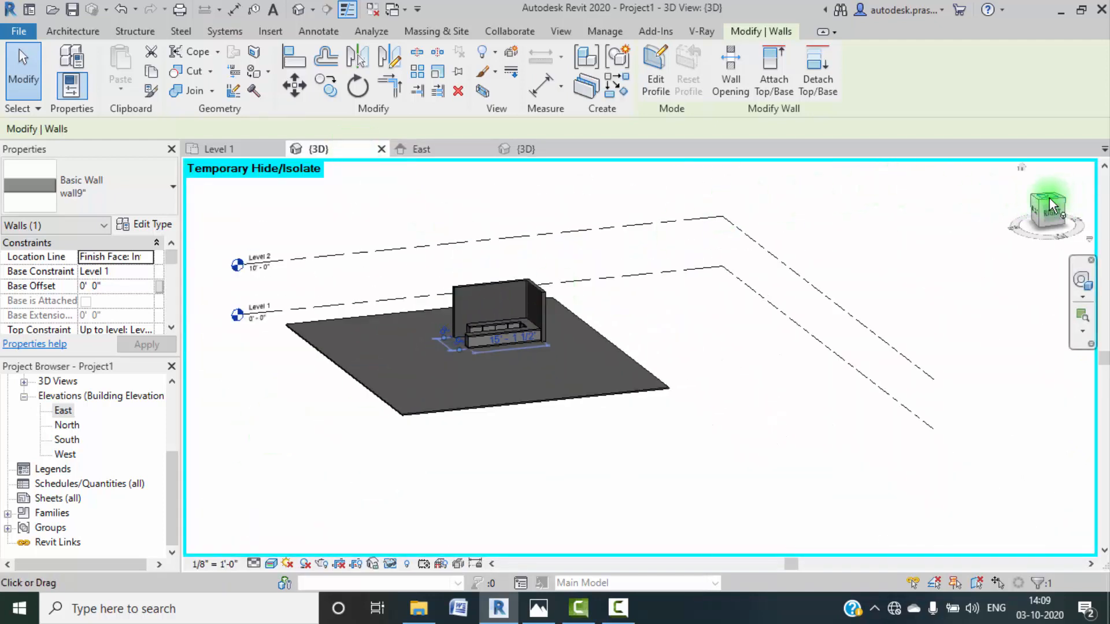
click(1065, 204)
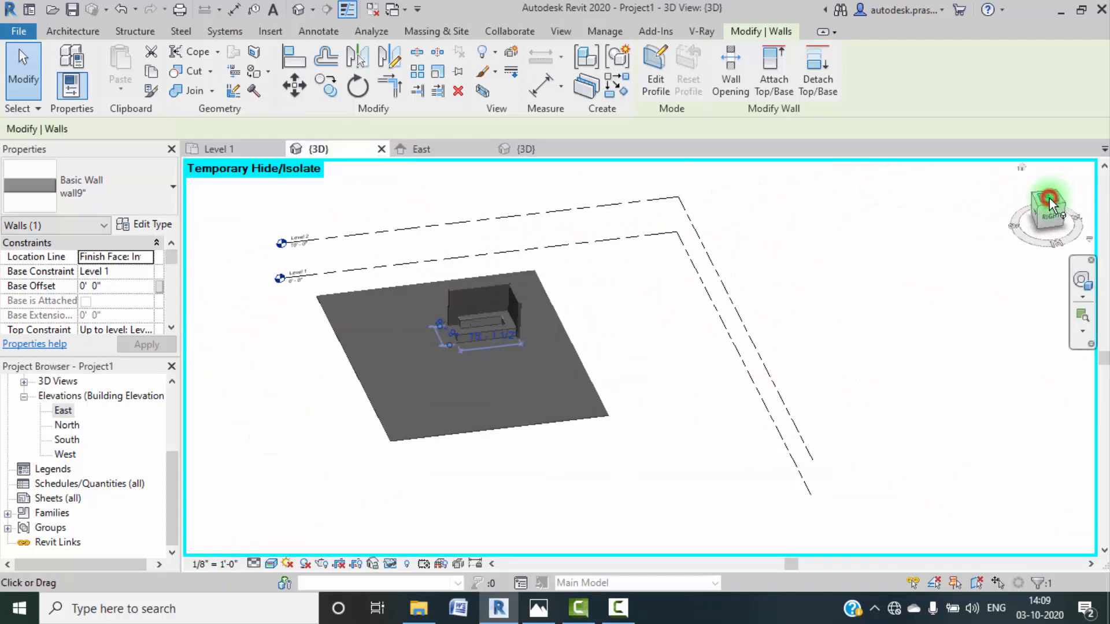
scroll(64, 411, up, 3)
click(71, 411)
double_click(71, 411)
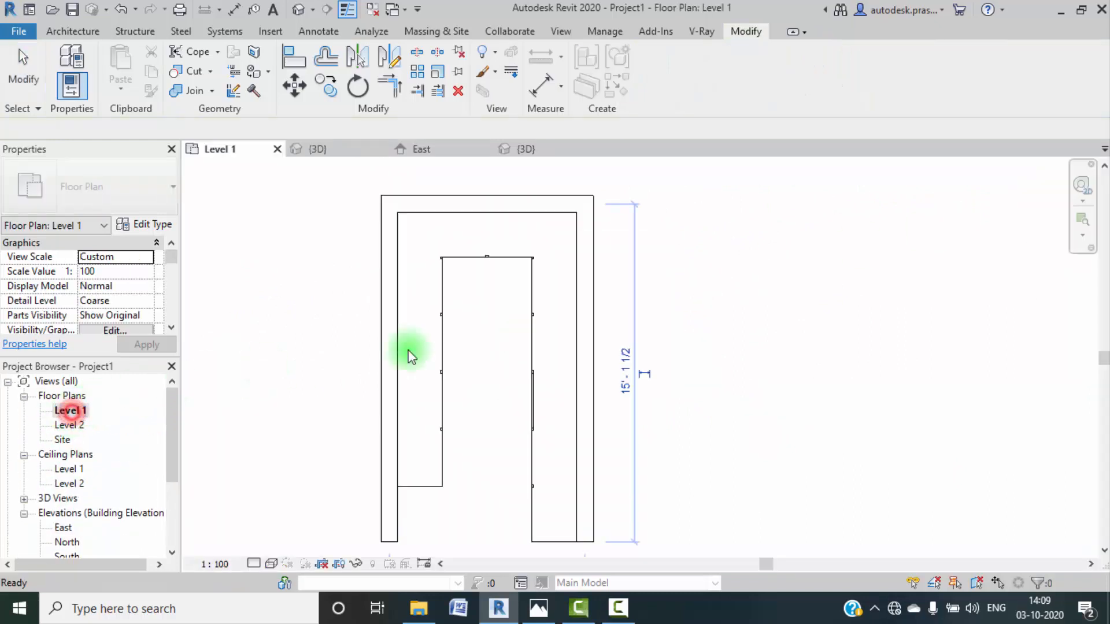
click(387, 366)
scroll(375, 367, down, 5)
middle_drag(373, 367, 454, 293)
scroll(392, 372, down, 3)
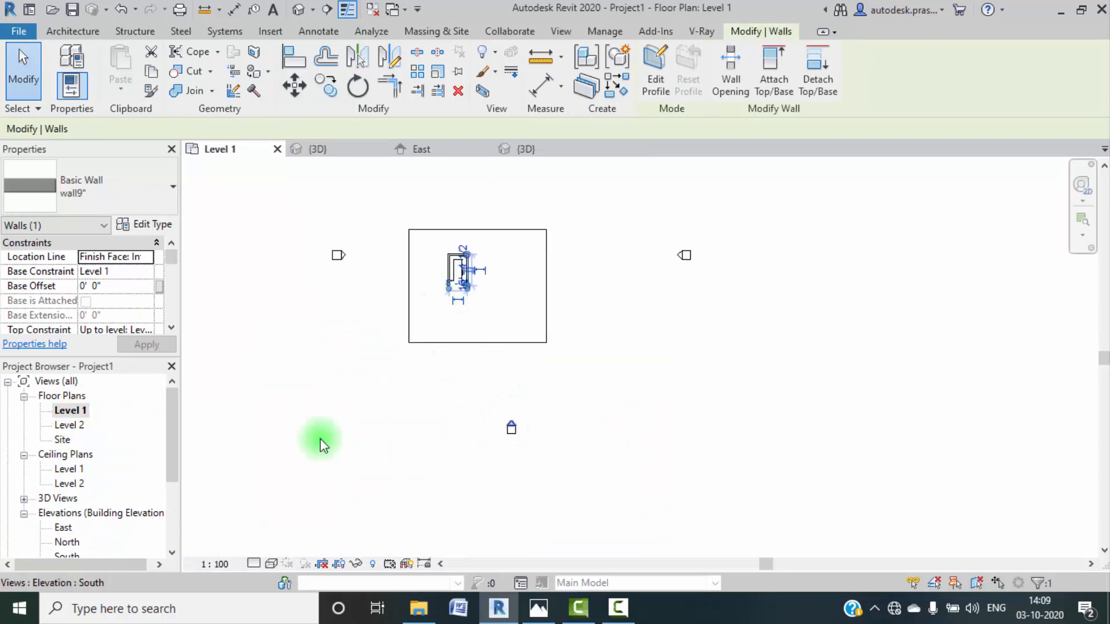
scroll(127, 447, down, 2)
scroll(110, 449, down, 1)
Step: Open the South elevation and frame the kitchen walls and base cabinets
double_click(68, 439)
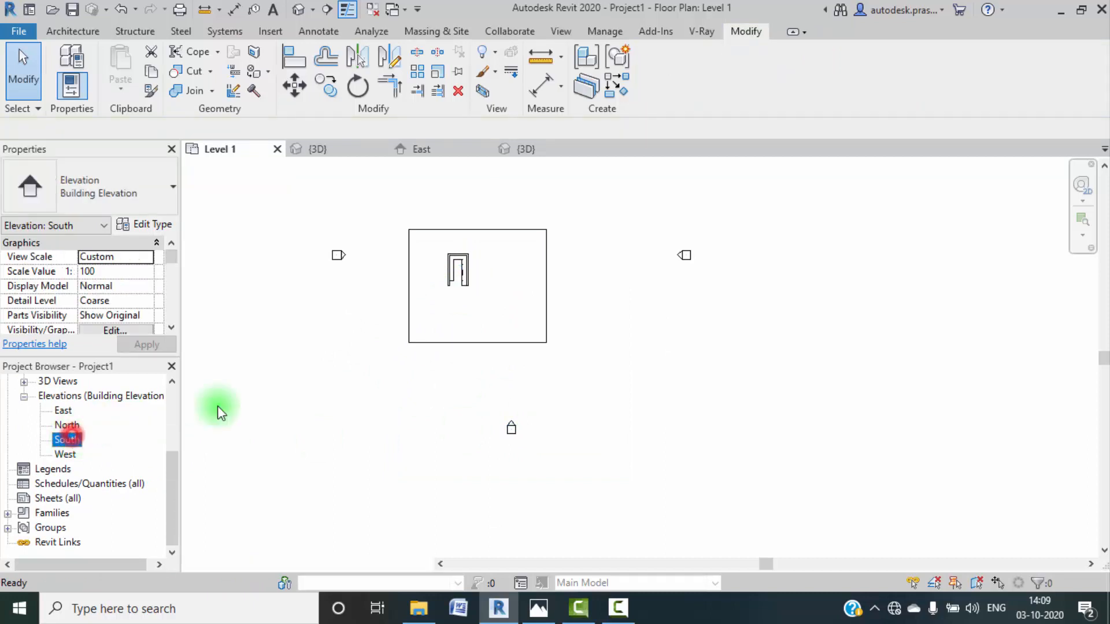
click(484, 376)
scroll(324, 374, up, 4)
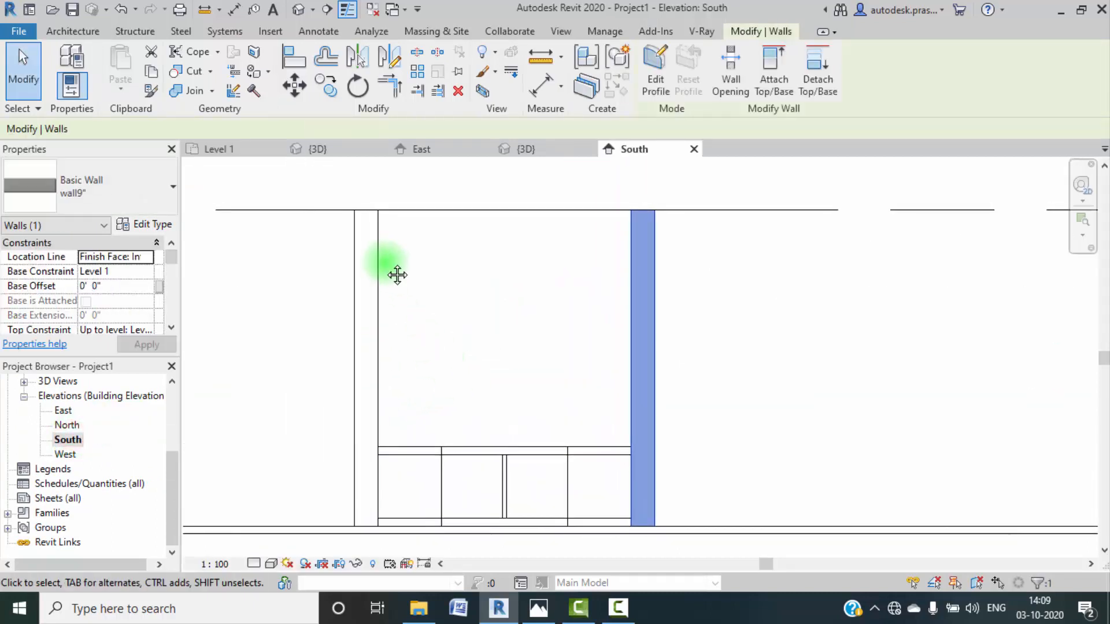
middle_drag(385, 262, 383, 270)
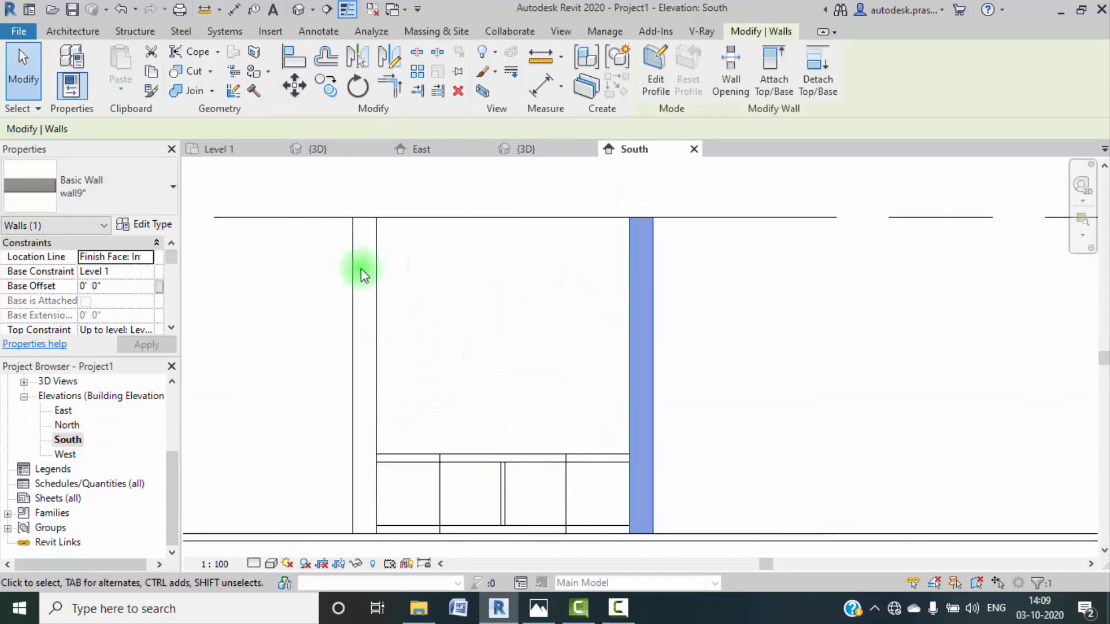
Step: Start a model line and set its work plane by picking a plane on the kitchen wall
click(84, 33)
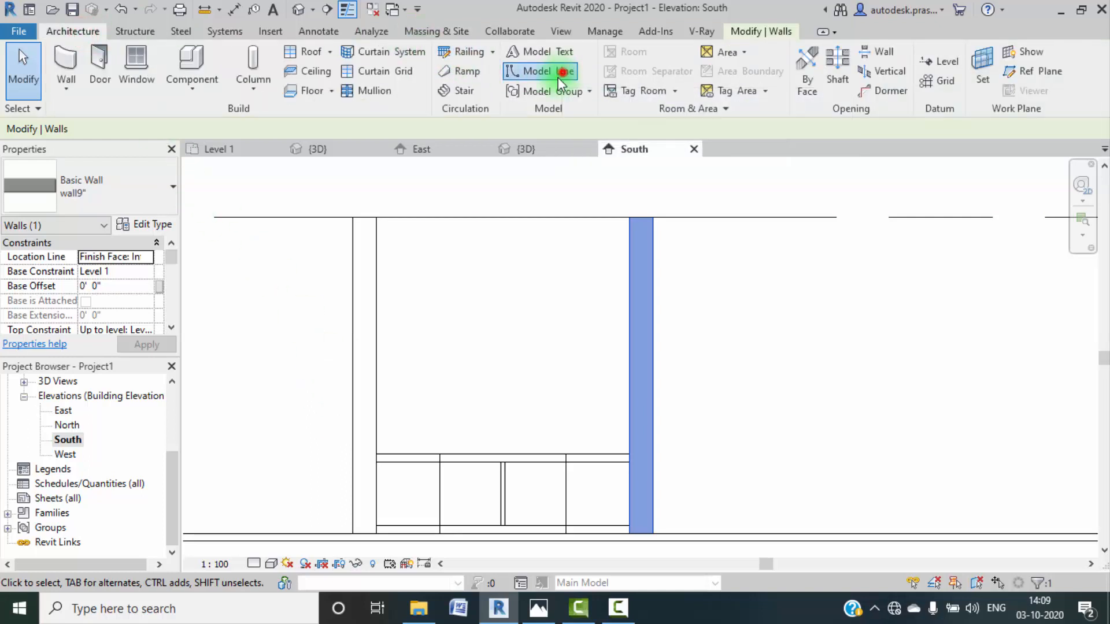
click(561, 72)
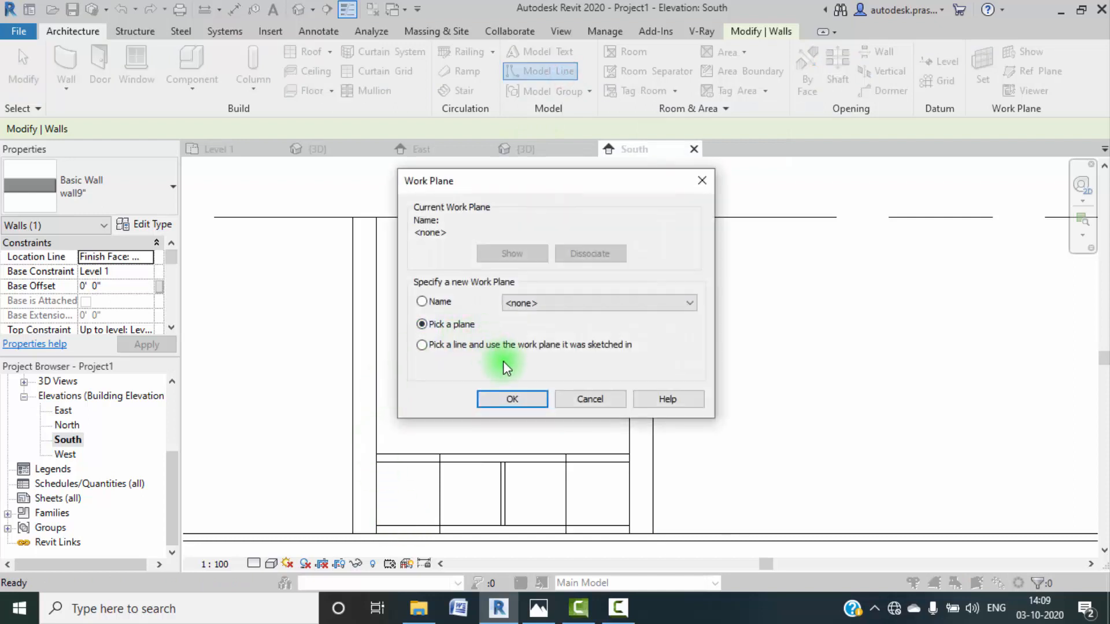
click(603, 303)
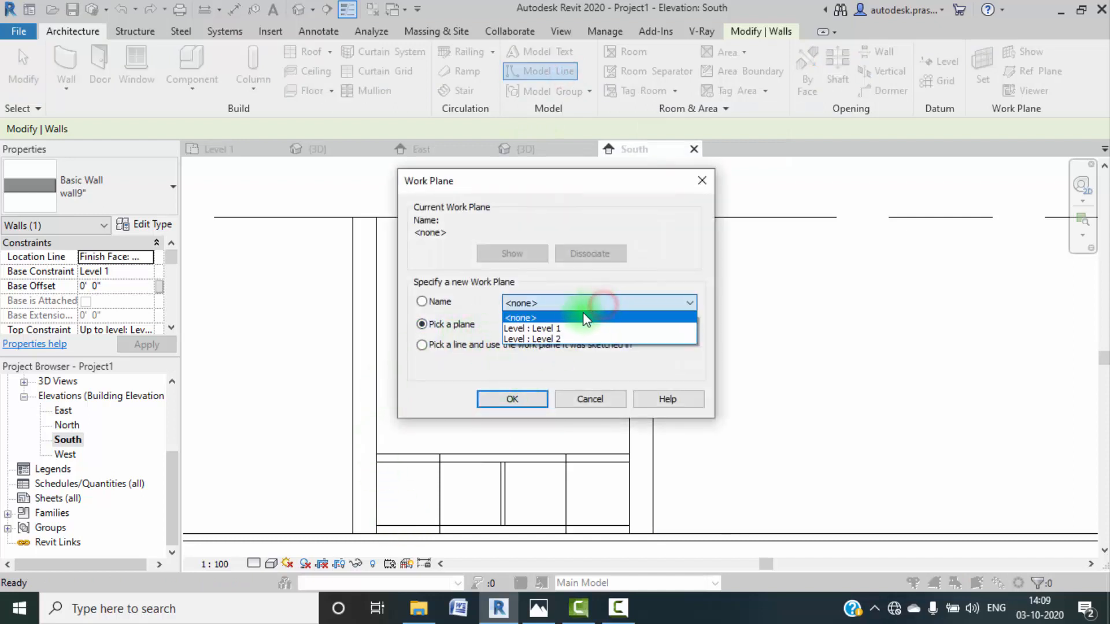
click(566, 309)
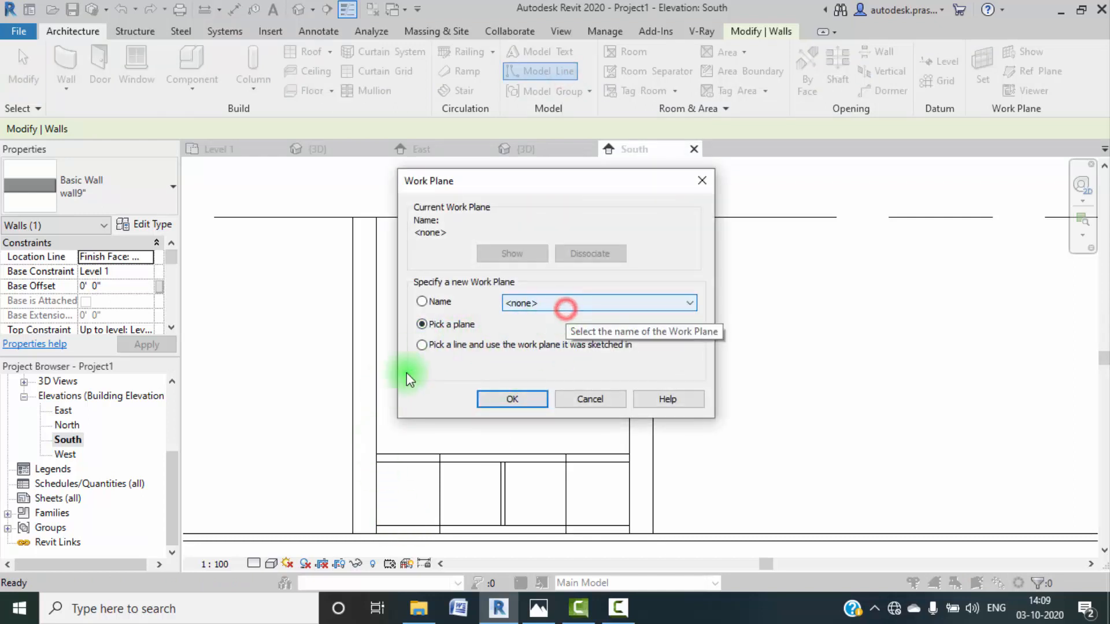
click(506, 399)
click(373, 360)
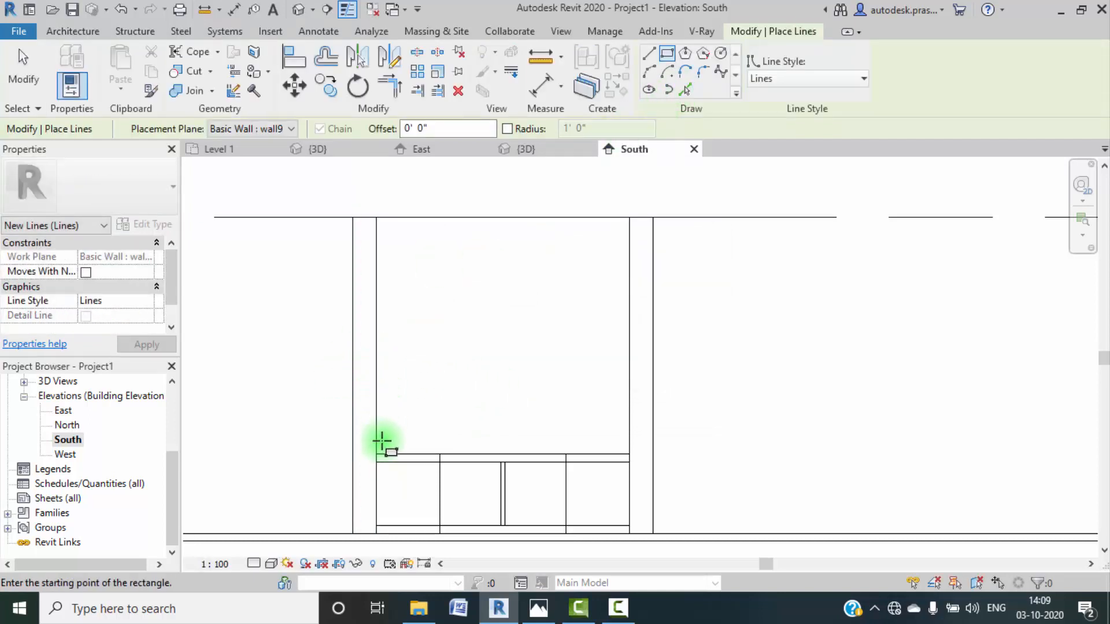
Step: Draw a model line up the wall edge from the countertop corner, continuing horizontally across the kitchen past the opposite wall's outer face
click(376, 450)
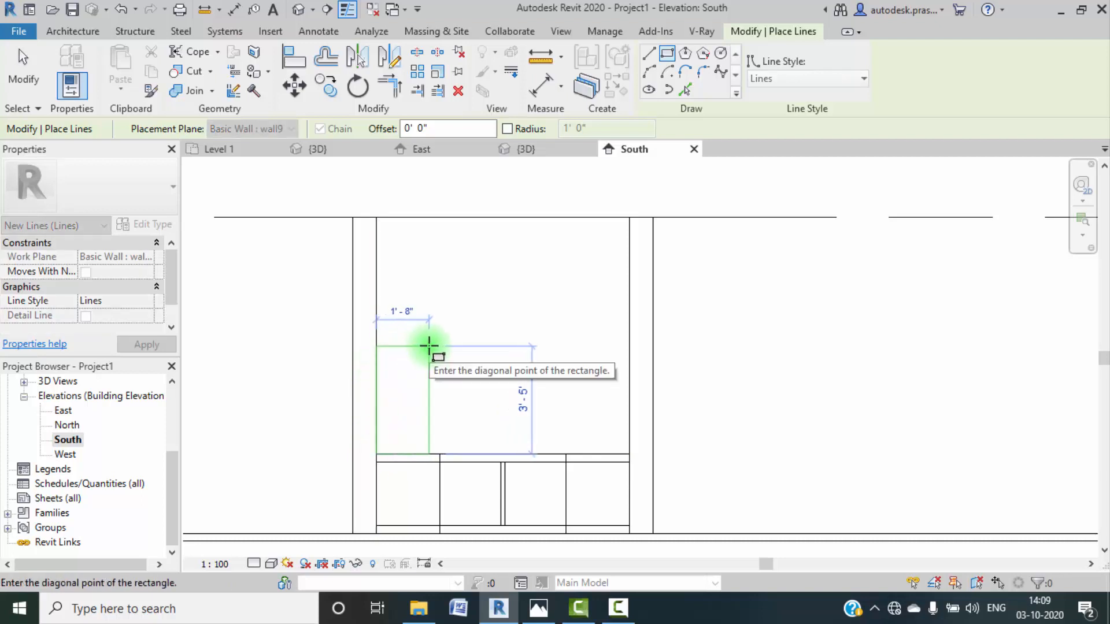
click(649, 53)
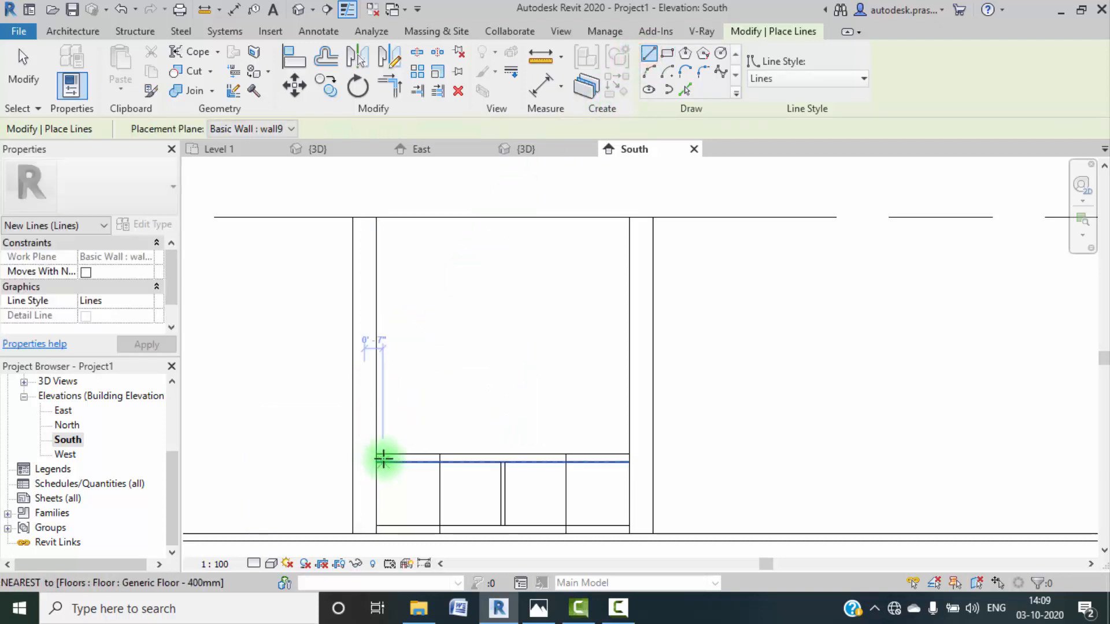
click(375, 454)
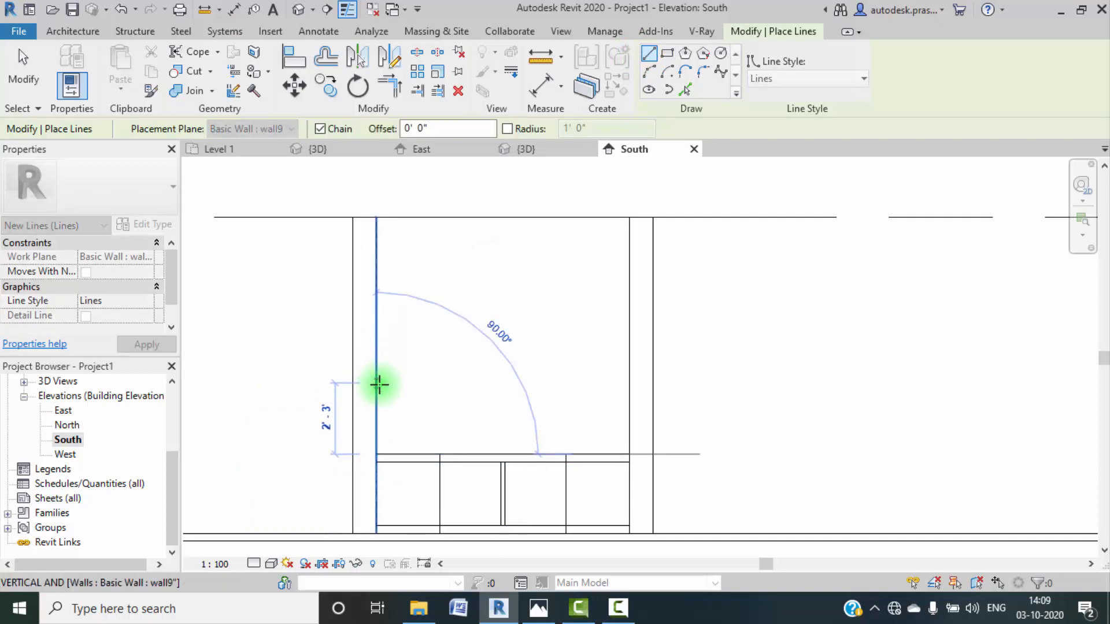
click(377, 390)
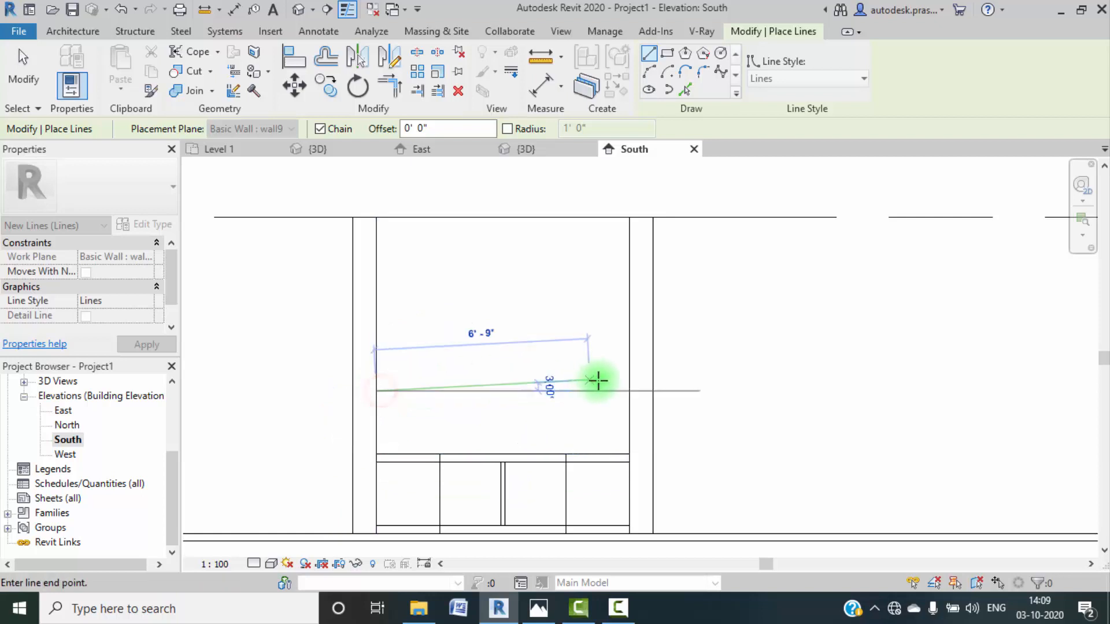
click(671, 390)
key(Escape)
key(Escape)
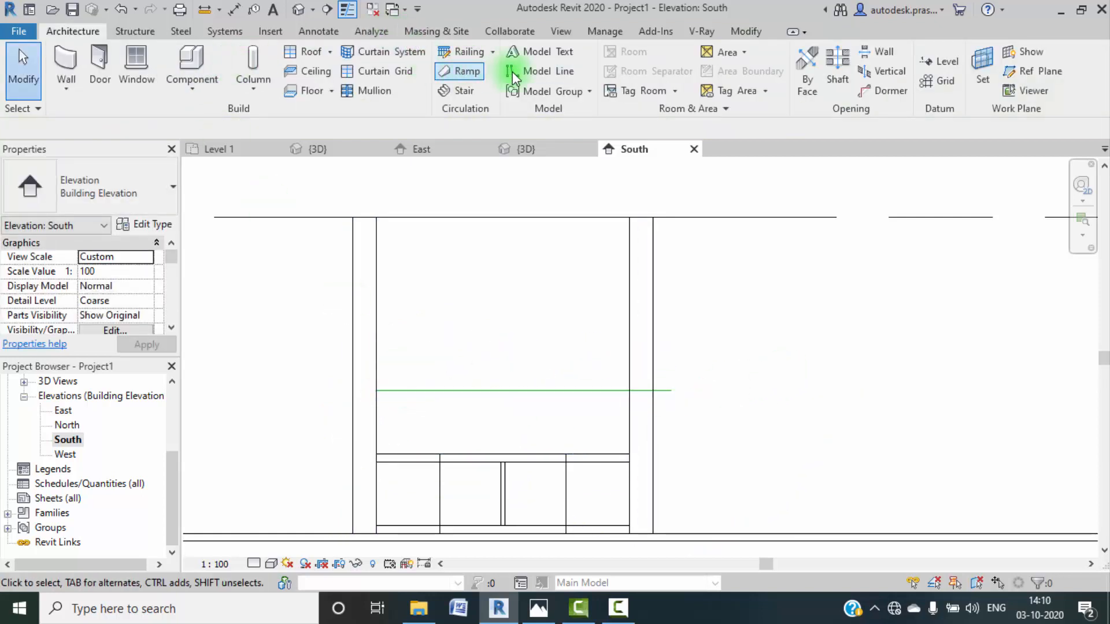
Step: Add two model lines above the horizontal guide line, each offset 1' 9" from the line below
click(541, 72)
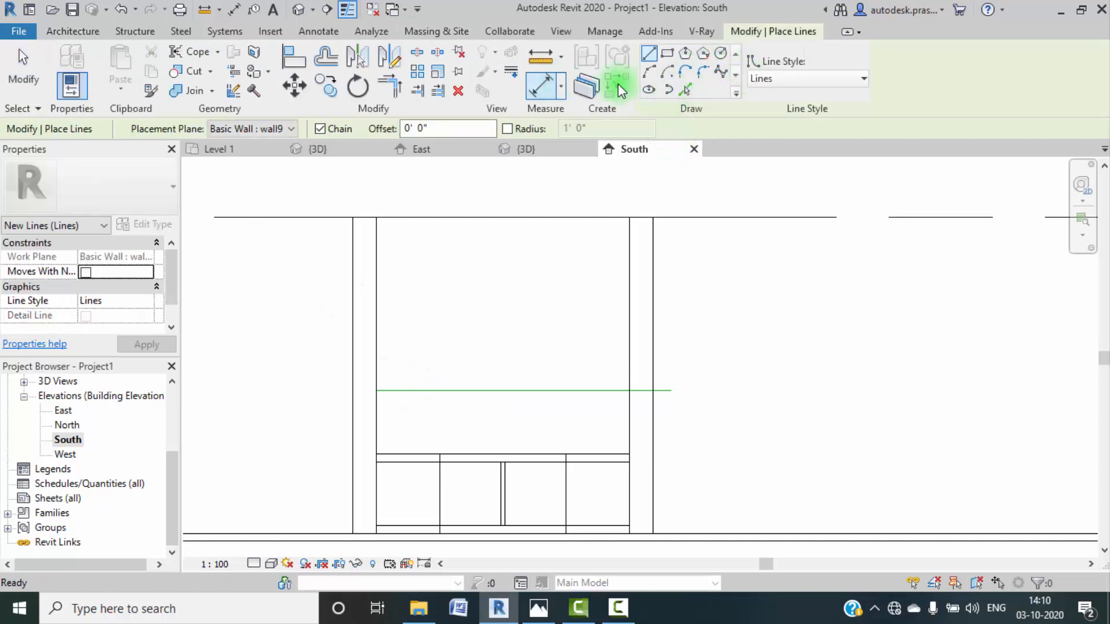
click(687, 89)
click(428, 128)
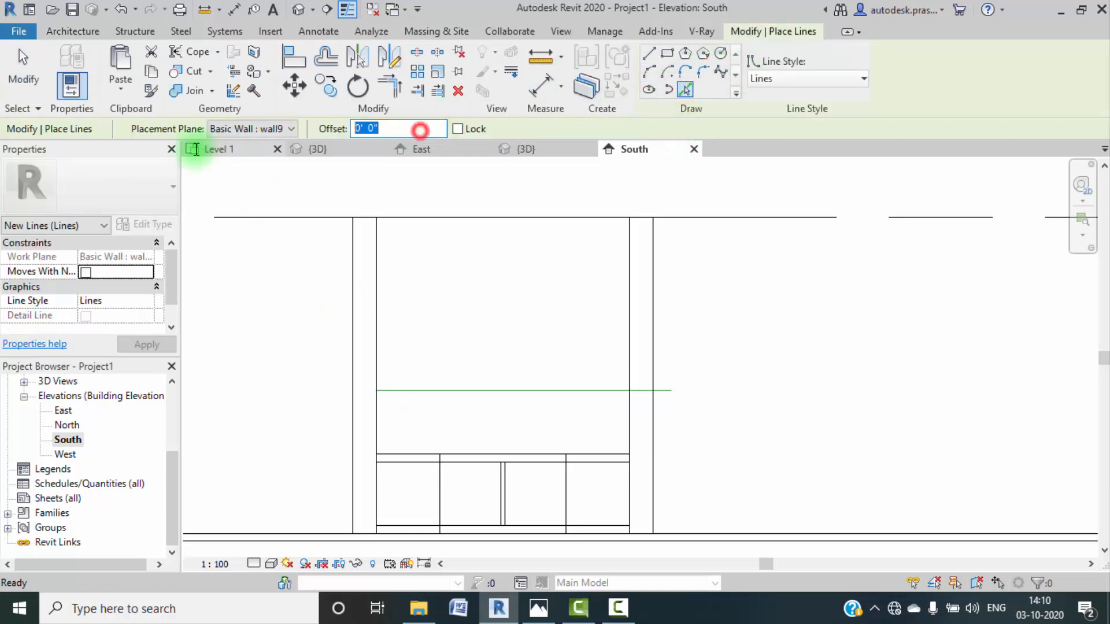
text(1'9)
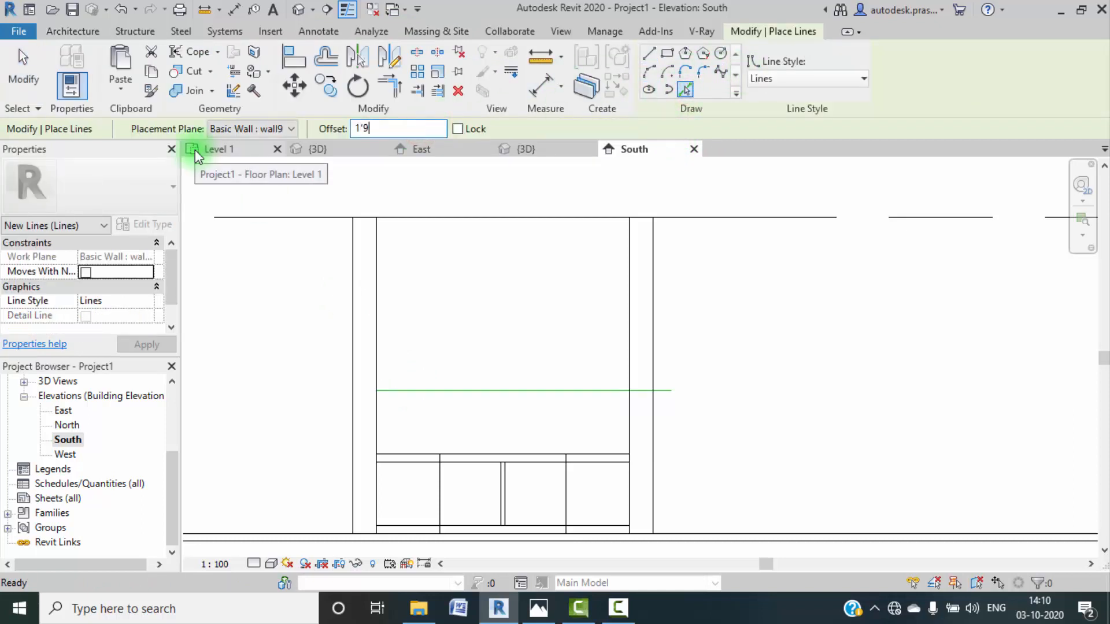
click(422, 388)
click(434, 334)
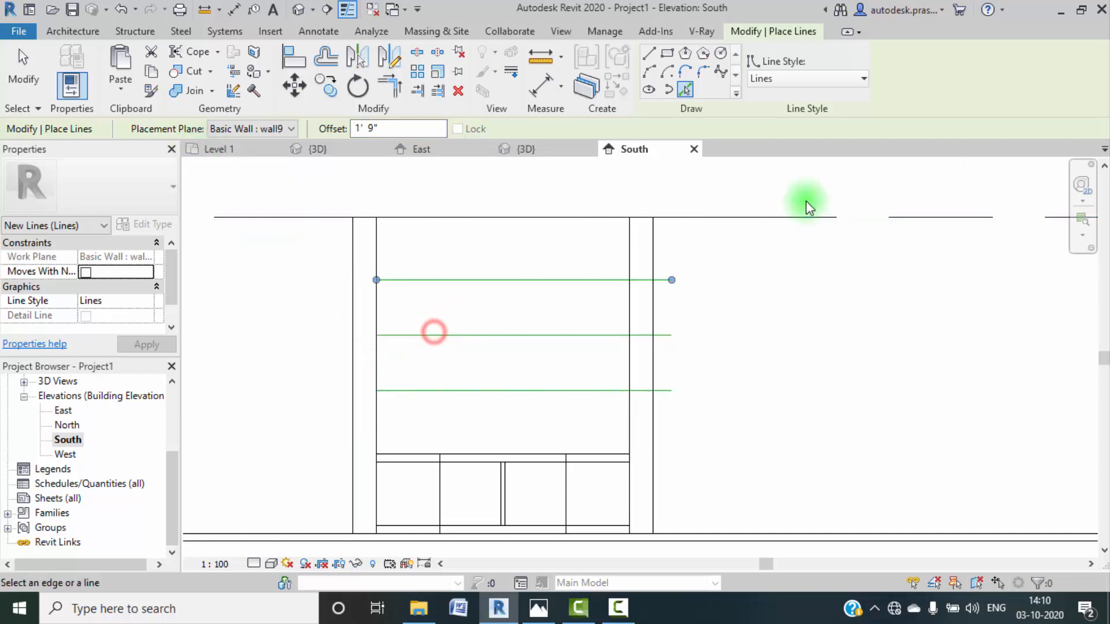
key(Escape)
key(Escape)
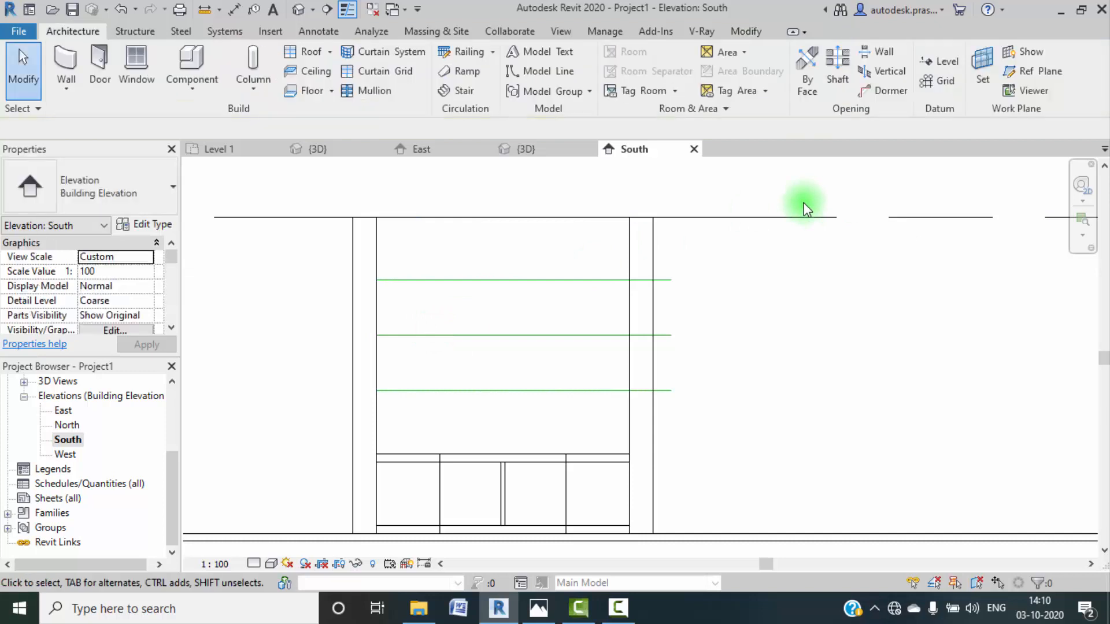
Step: Create an in-place model in the Generic Models category with the default name
click(191, 87)
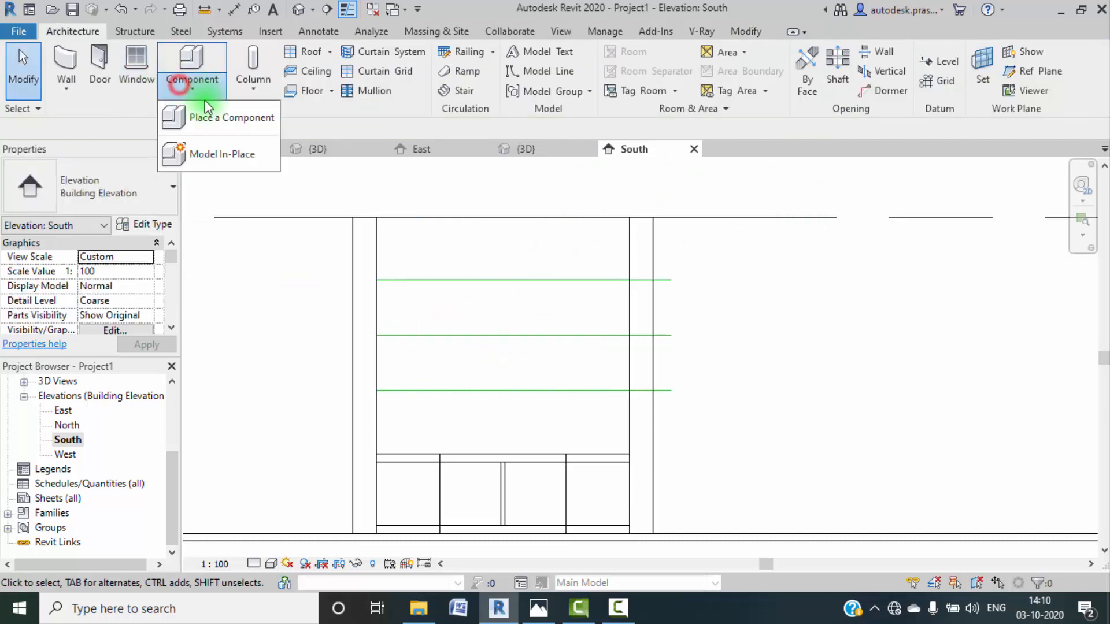
click(213, 151)
scroll(518, 300, down, 4)
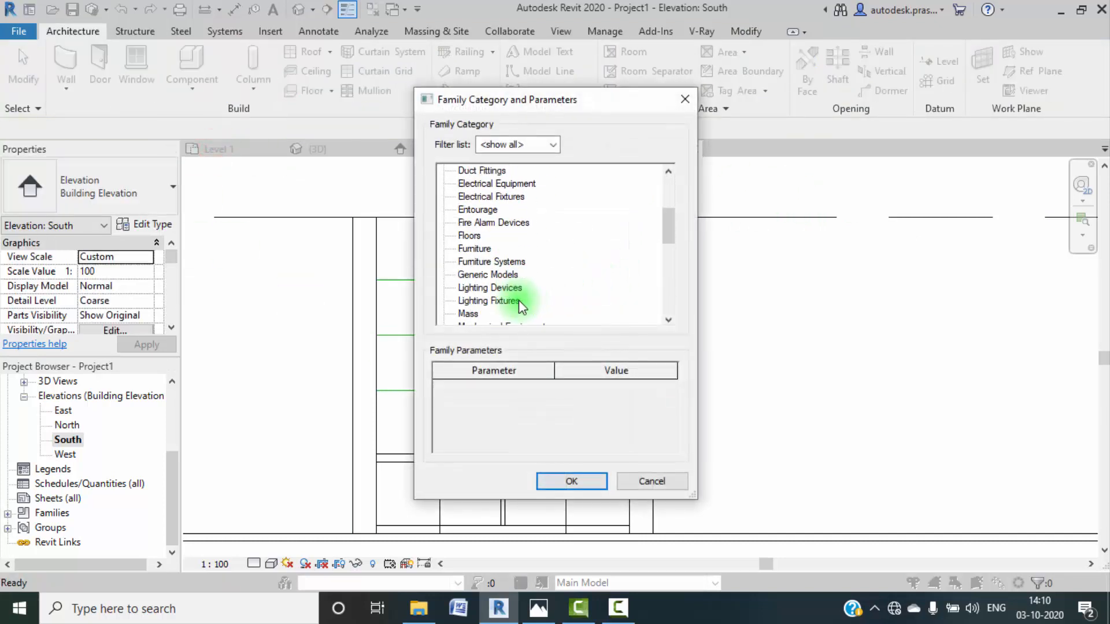
click(501, 261)
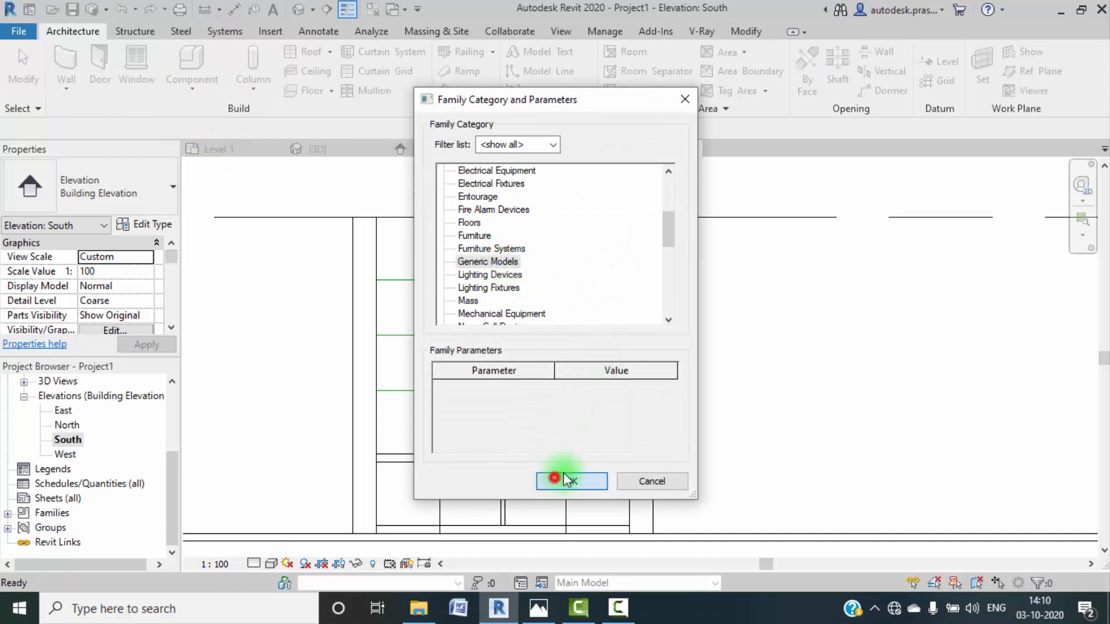
click(563, 478)
click(549, 328)
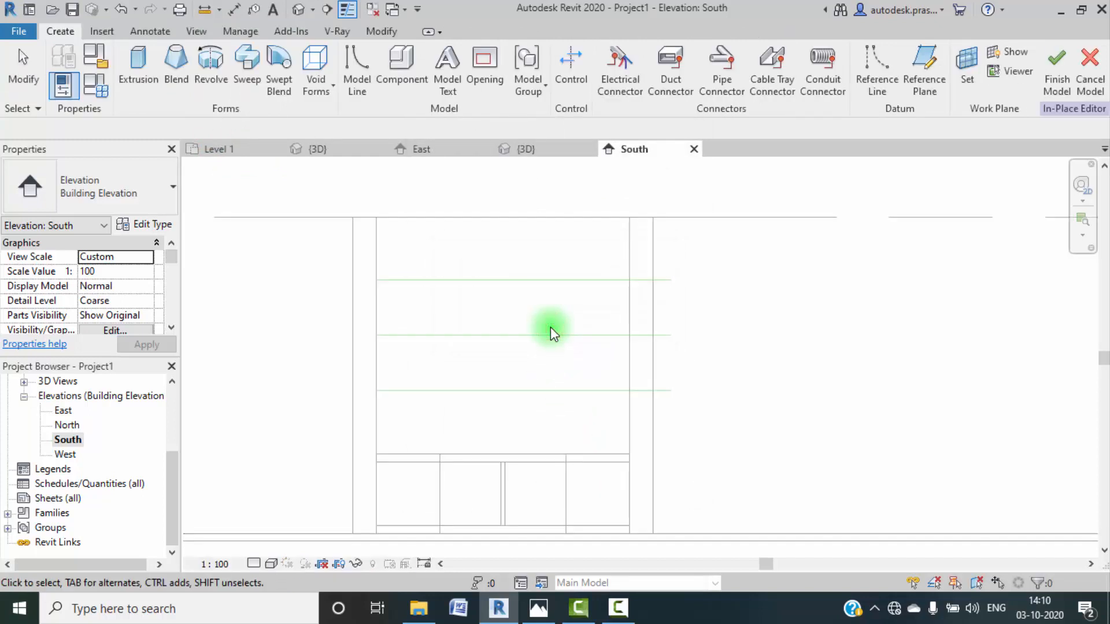
Step: Start an extrusion and sketch a 2' wide rectangle against the wall edge, between the upper two horizontal guide lines
click(138, 64)
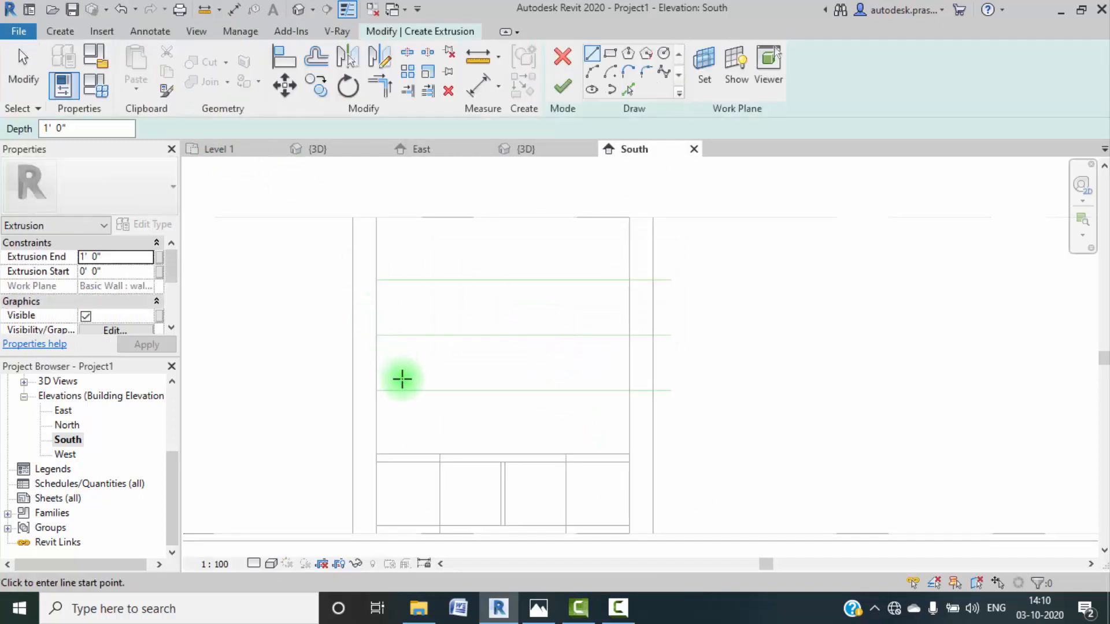
click(377, 391)
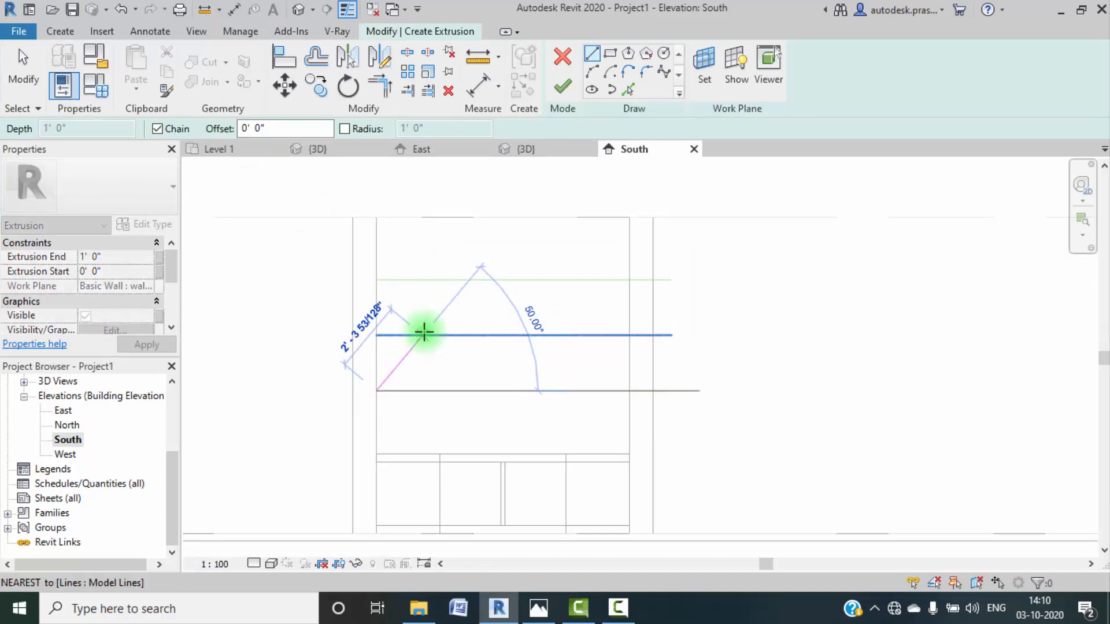
click(618, 55)
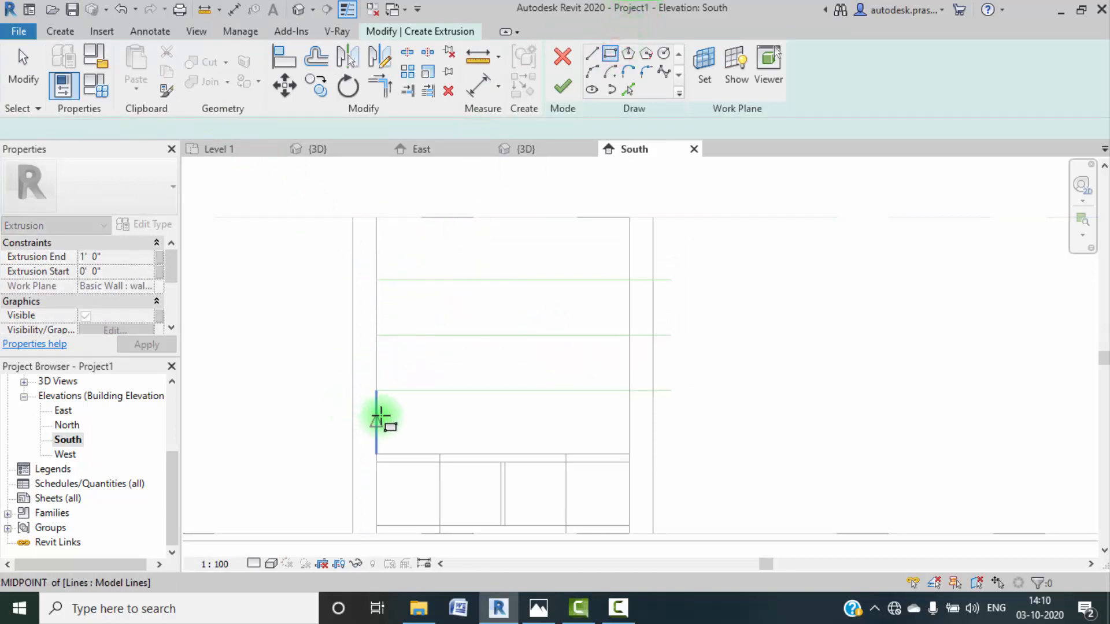
click(377, 281)
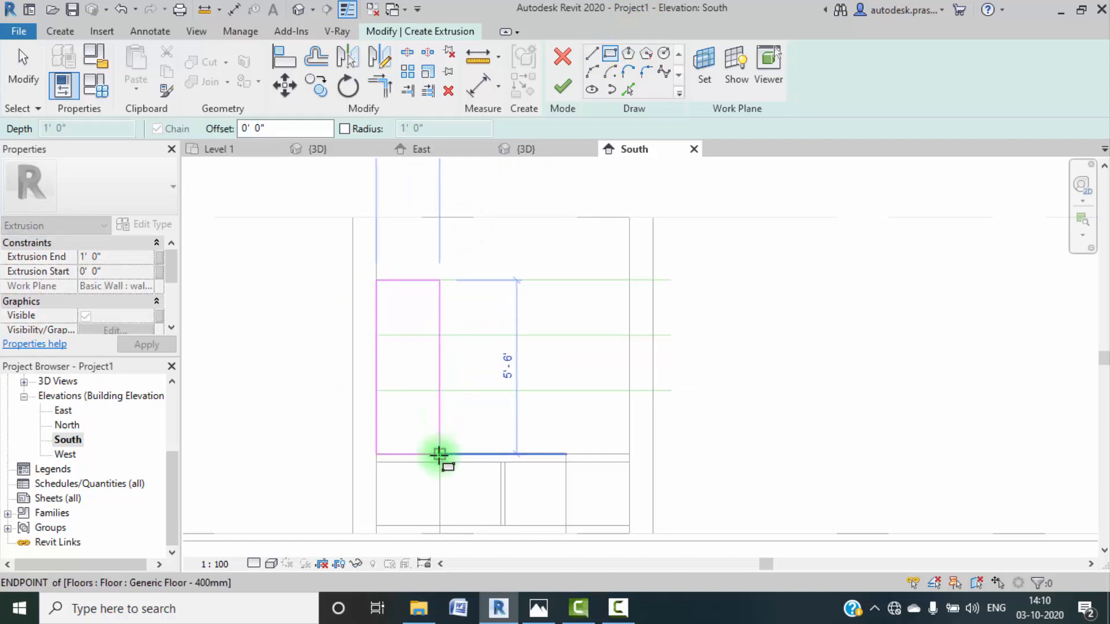
click(440, 335)
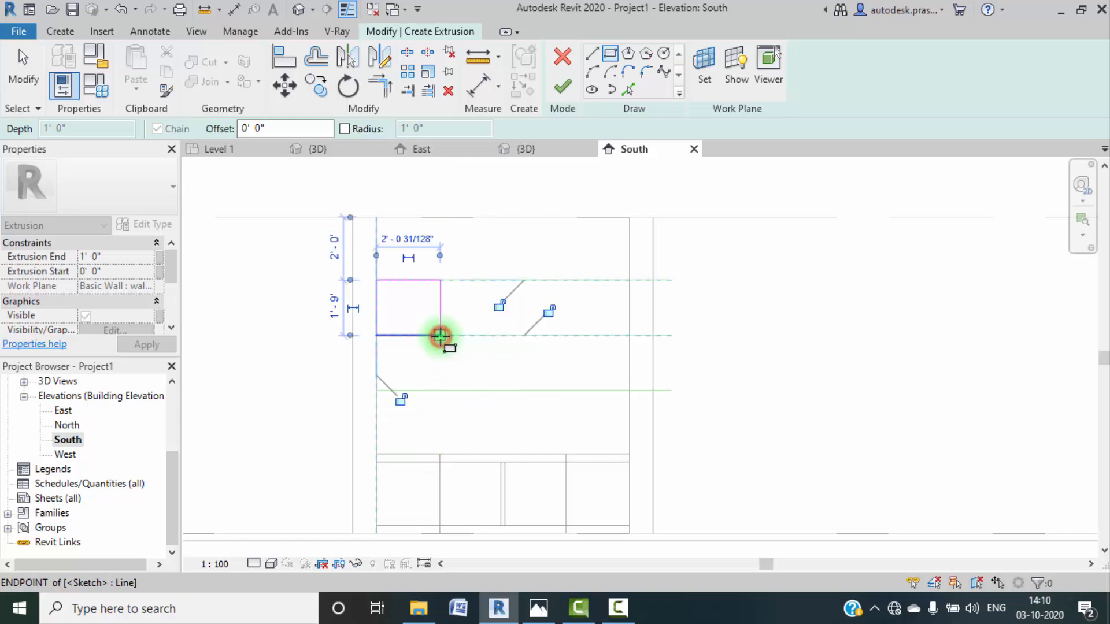
key(Escape)
click(442, 312)
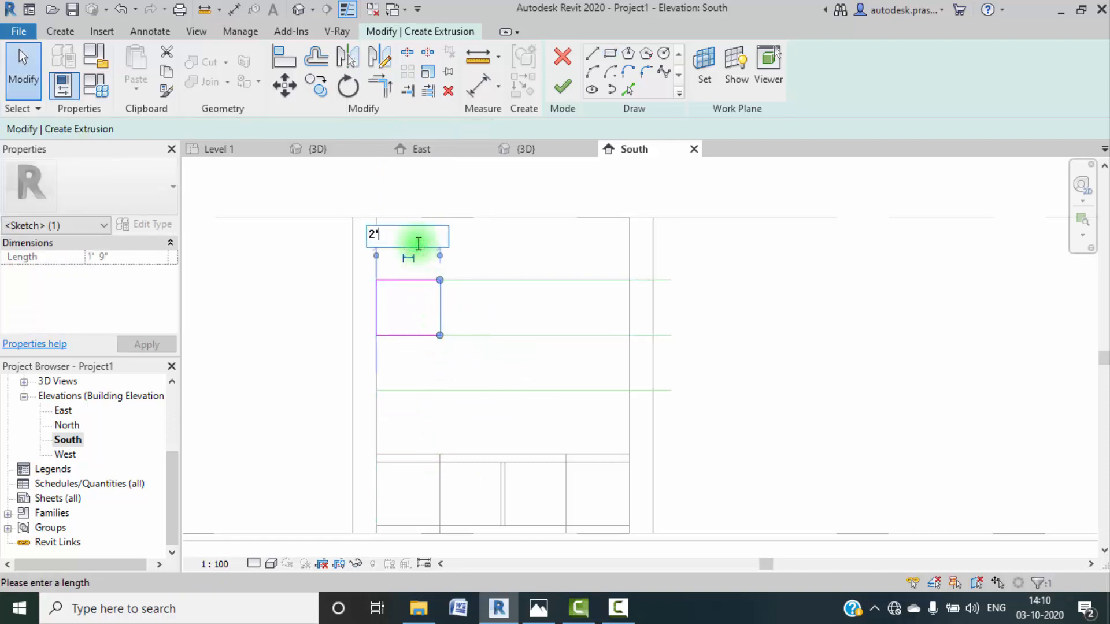
click(494, 257)
Step: Try to add a second, narrower rectangle below the first in the same sketch, remove the overlapping edge, and undo the addition
mouse_move(411, 352)
middle_down()
mouse_move(391, 345)
mouse_move(445, 338)
middle_up()
scroll(400, 340, up, 2)
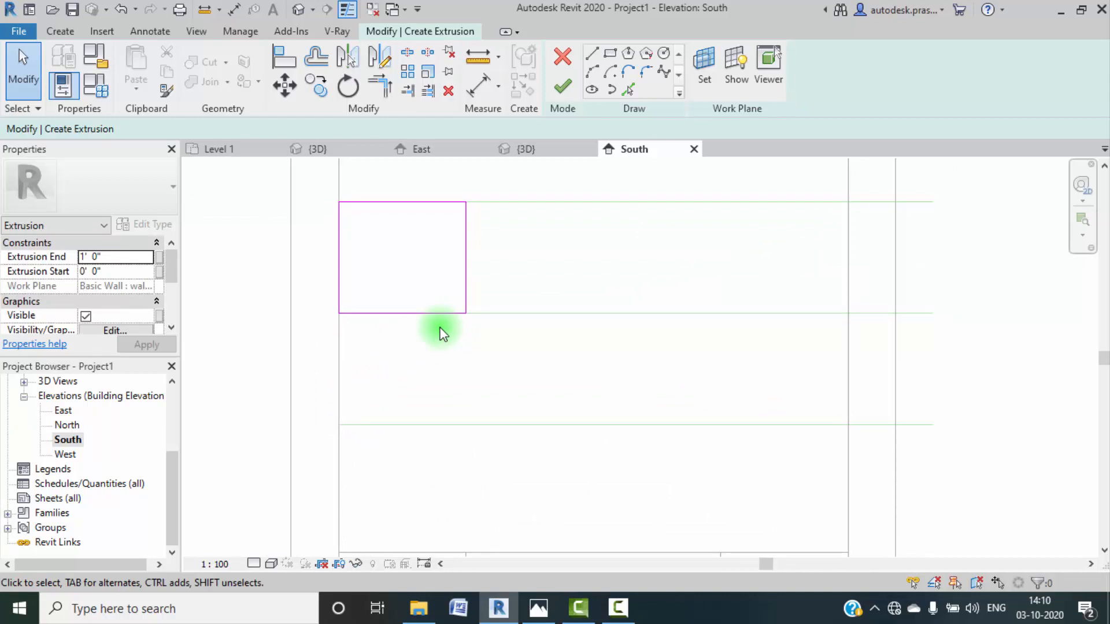
click(611, 55)
click(340, 313)
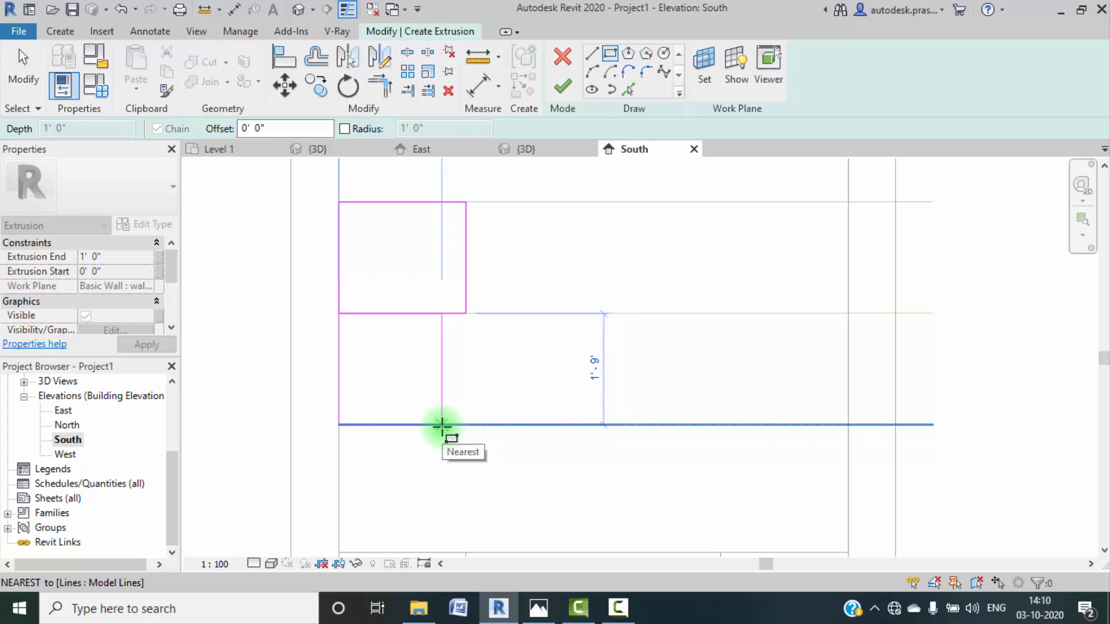
click(442, 427)
key(Escape)
key(Escape)
middle_drag(538, 382, 515, 409)
click(384, 356)
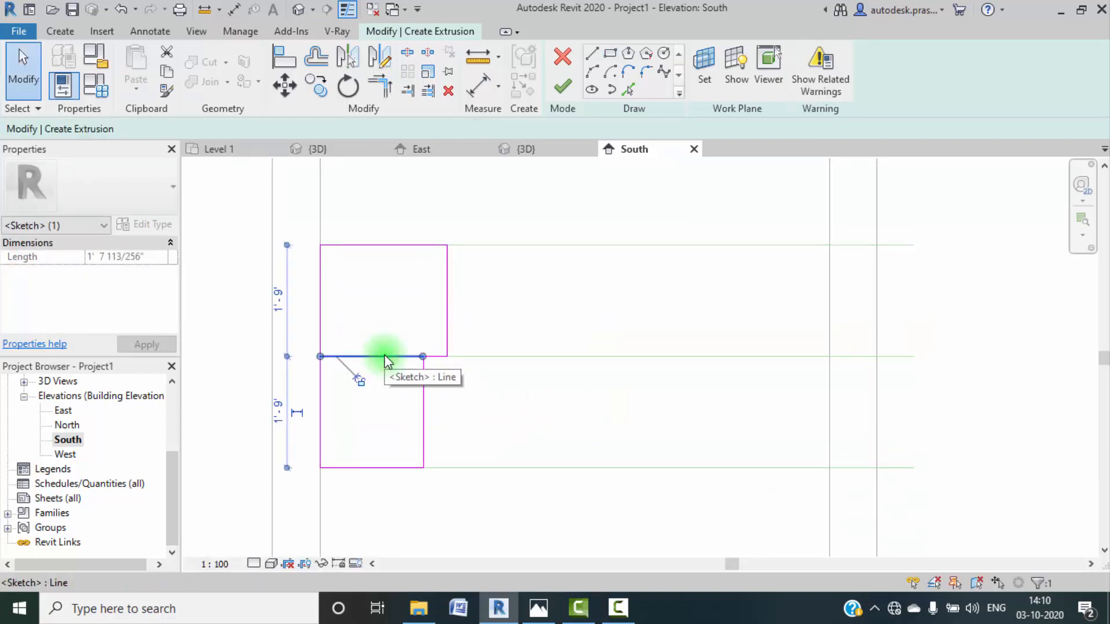
key(Print)
click(778, 90)
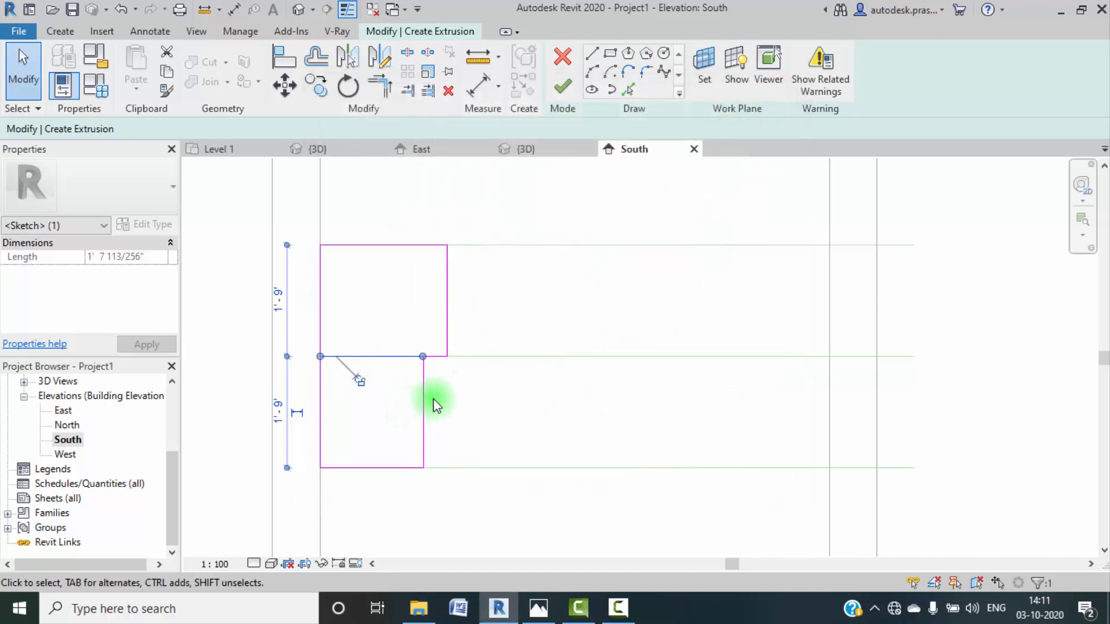
click(428, 384)
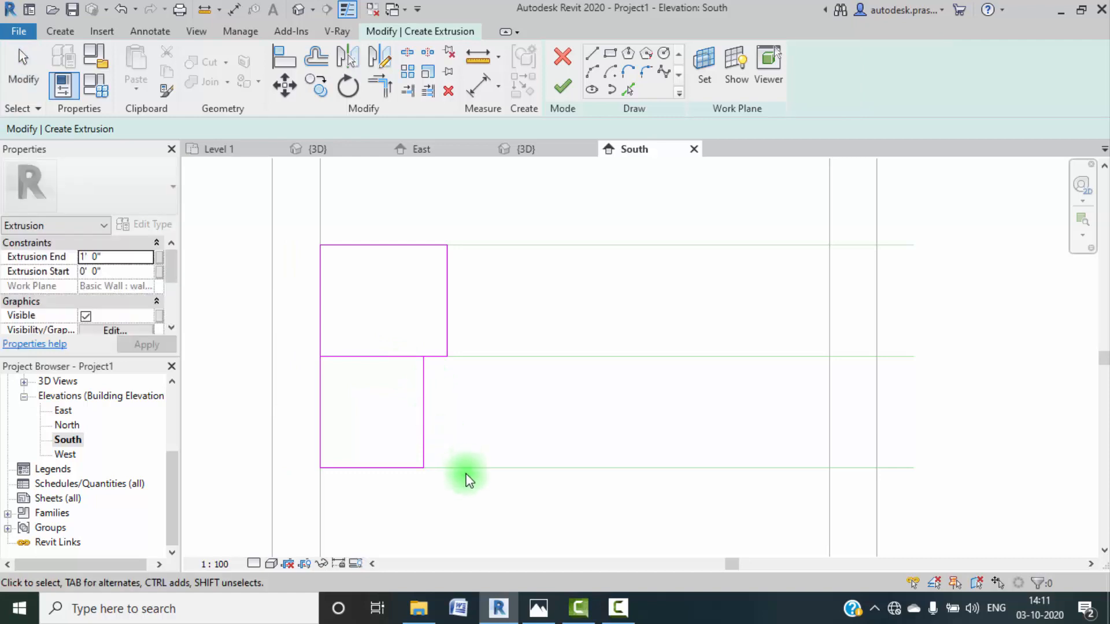
key(ctrl+z)
key(ctrl+z)
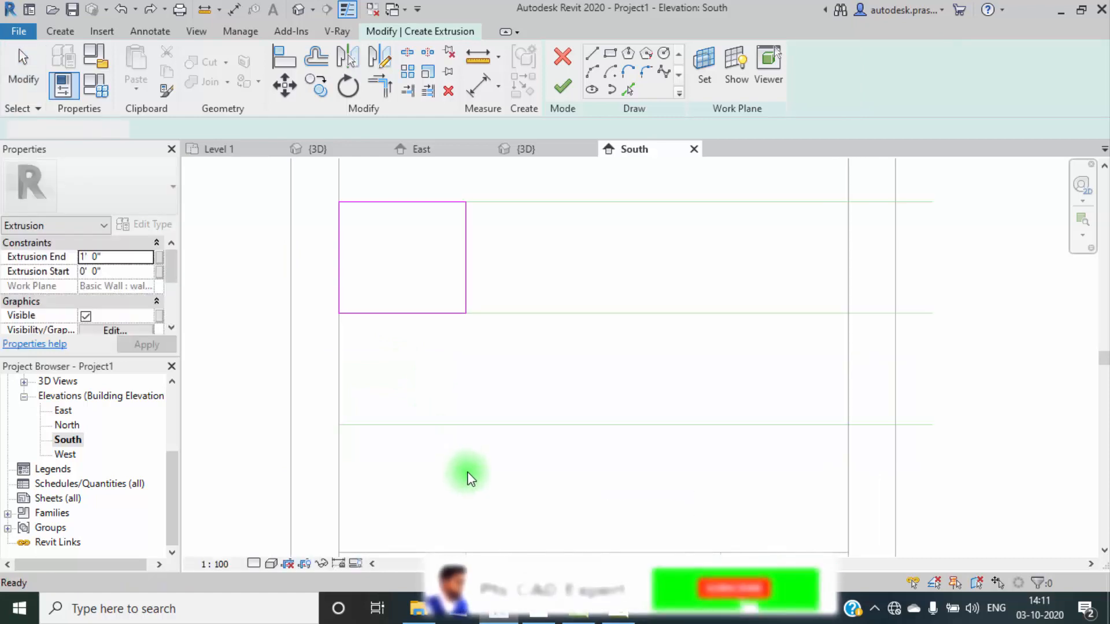
Step: Finish the upper extrusion, and create a separate one from a 1' 9" square sketched directly below it between the lower guide lines
click(563, 89)
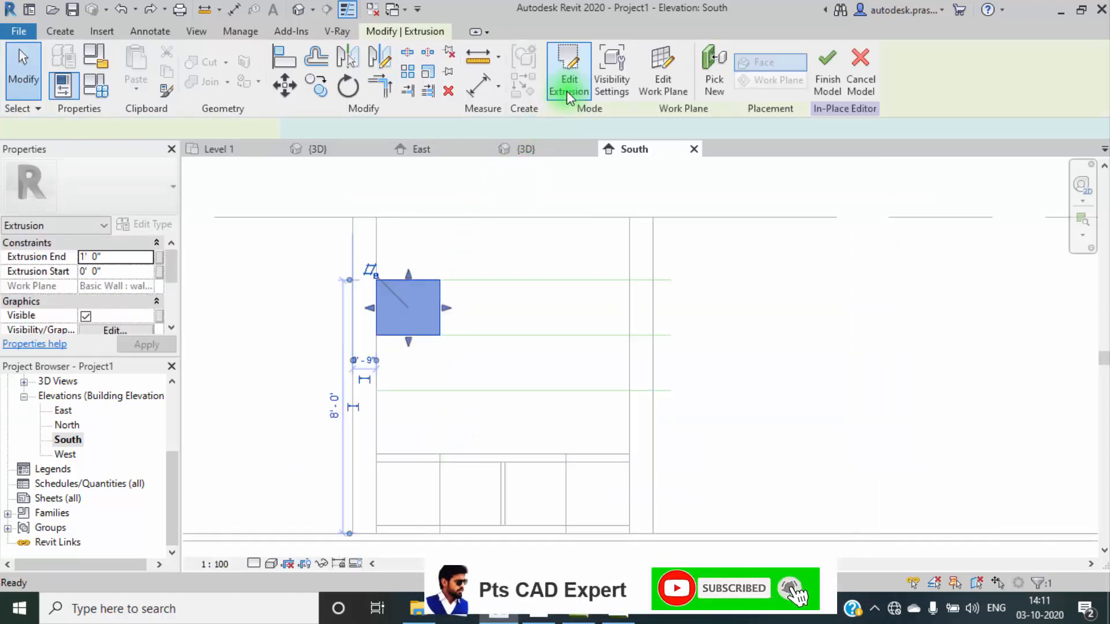
scroll(427, 327, up, 2)
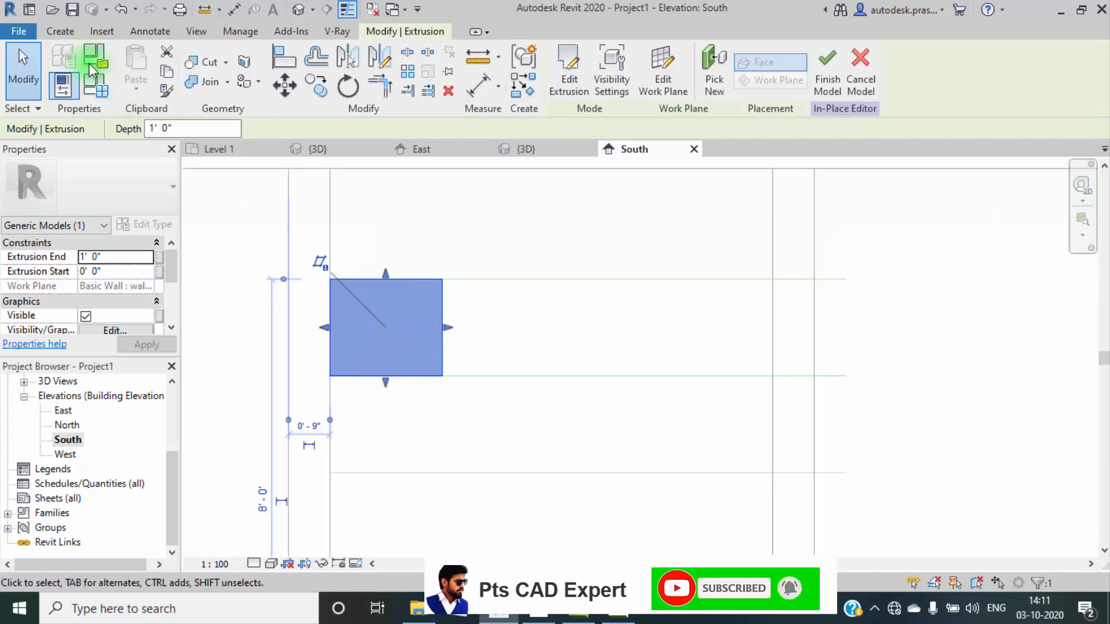
click(61, 32)
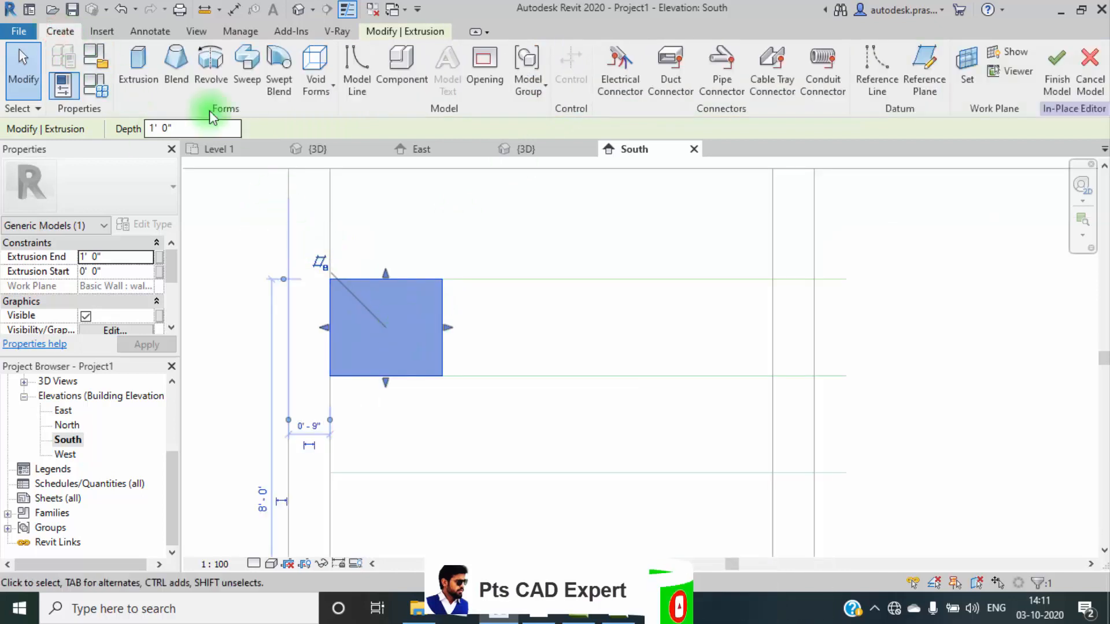
click(138, 73)
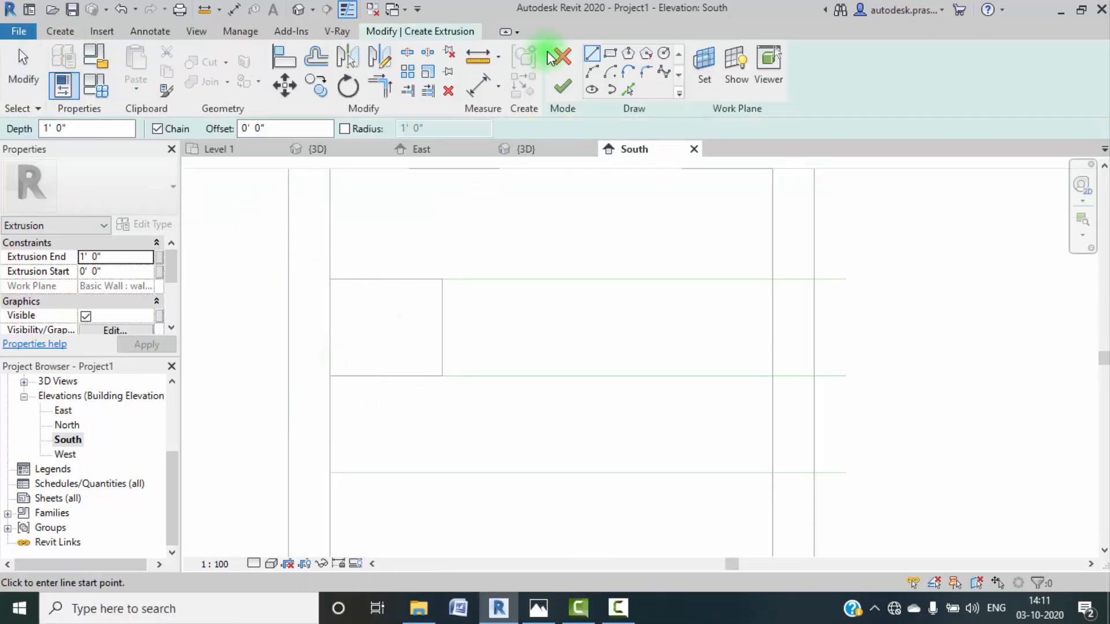
click(330, 377)
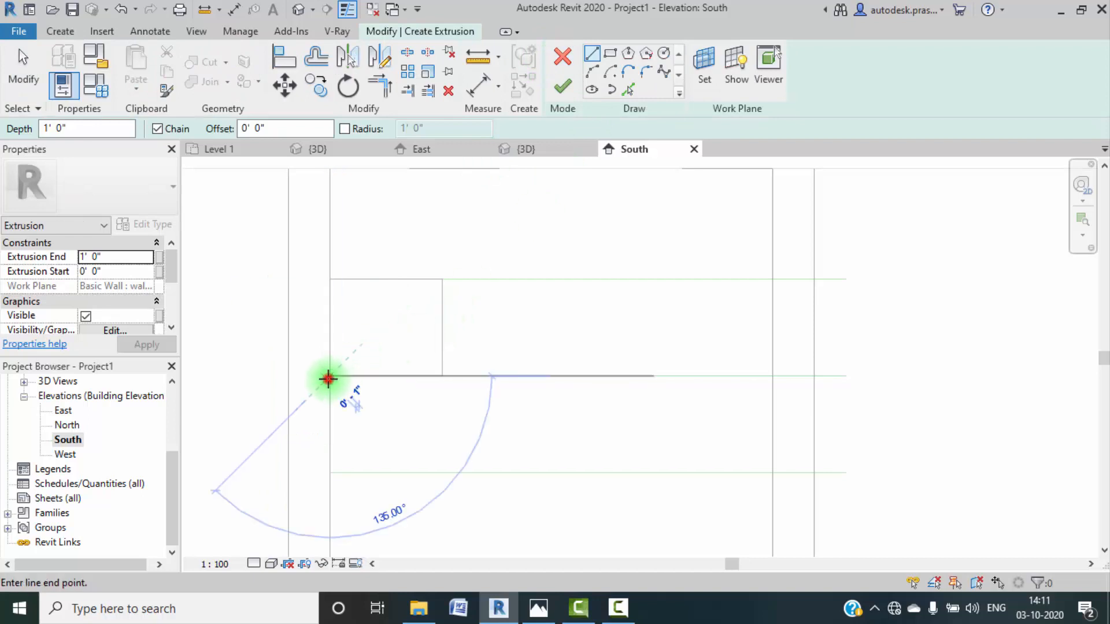
click(327, 473)
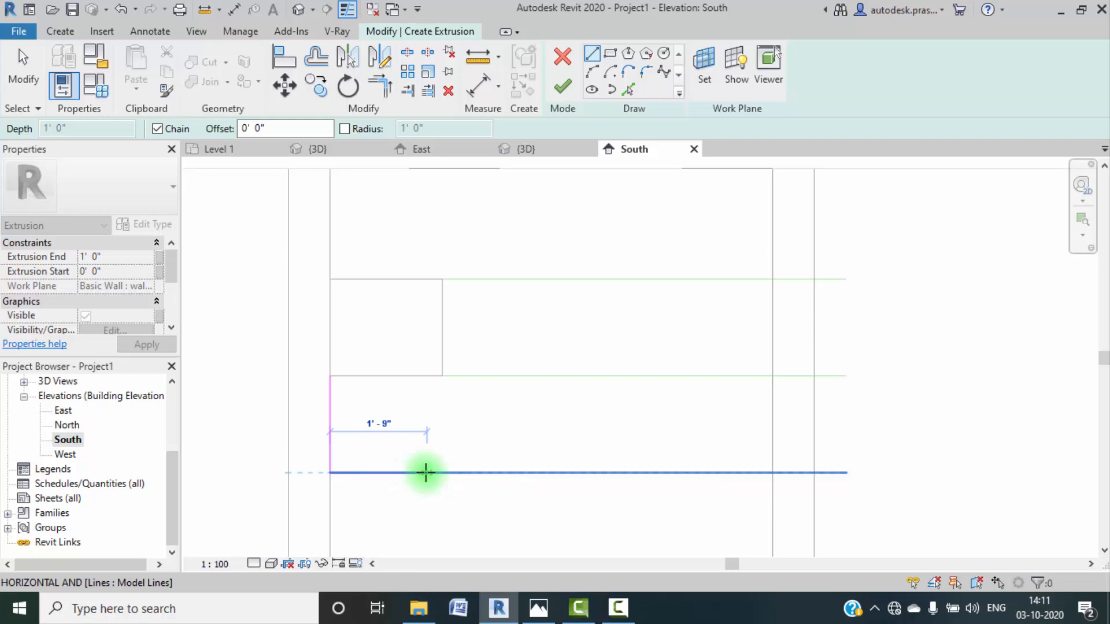
click(426, 473)
click(428, 377)
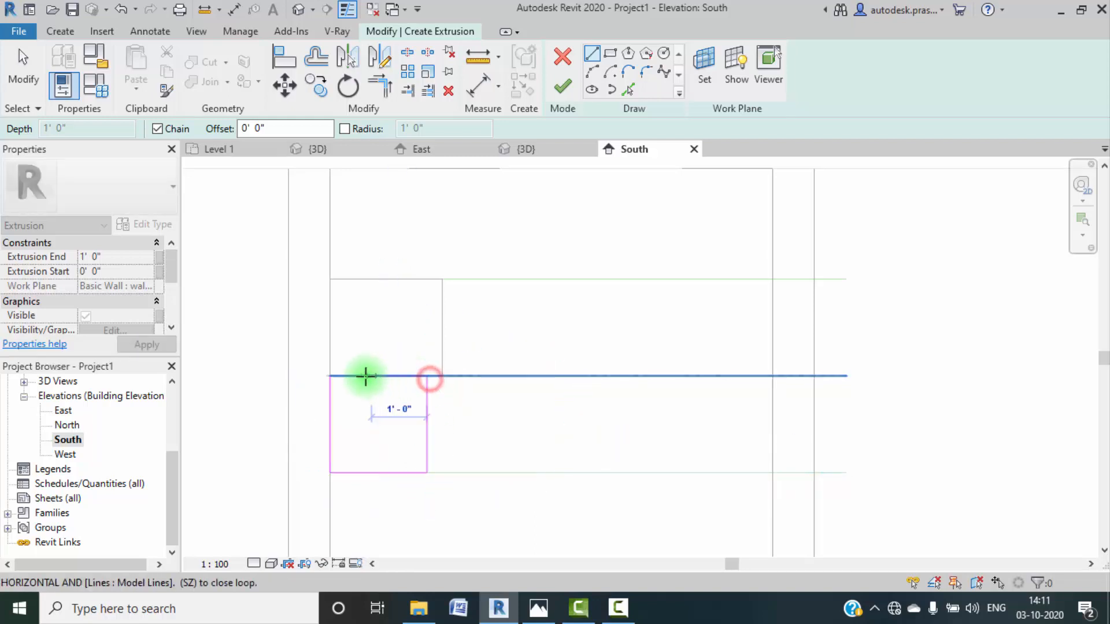
click(330, 376)
key(Escape)
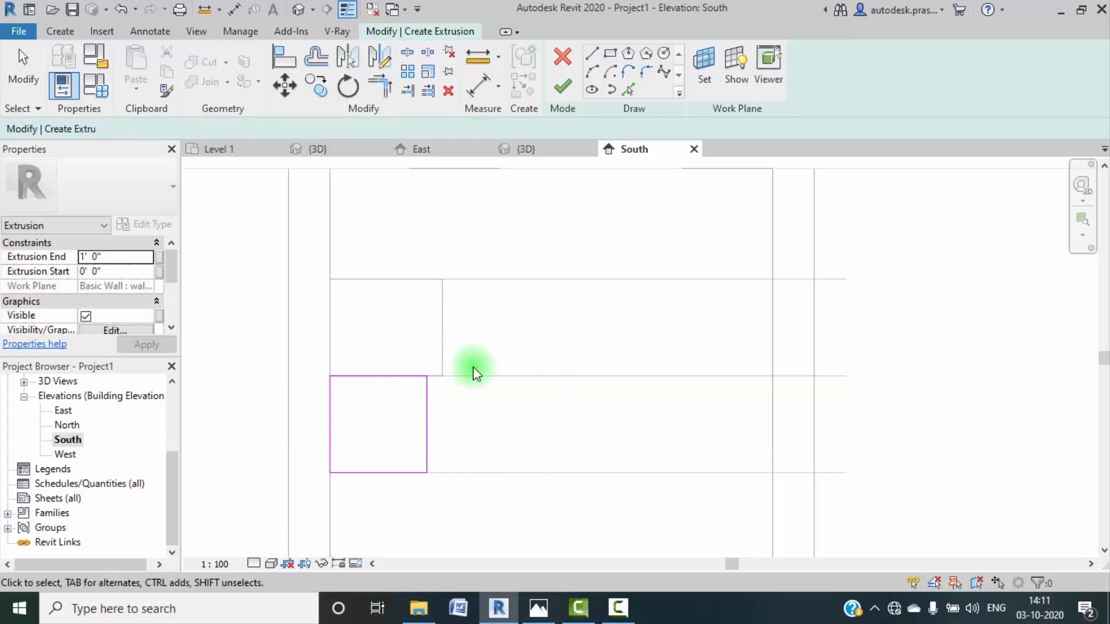
scroll(473, 369, down, 3)
middle_drag(604, 330, 593, 335)
click(561, 89)
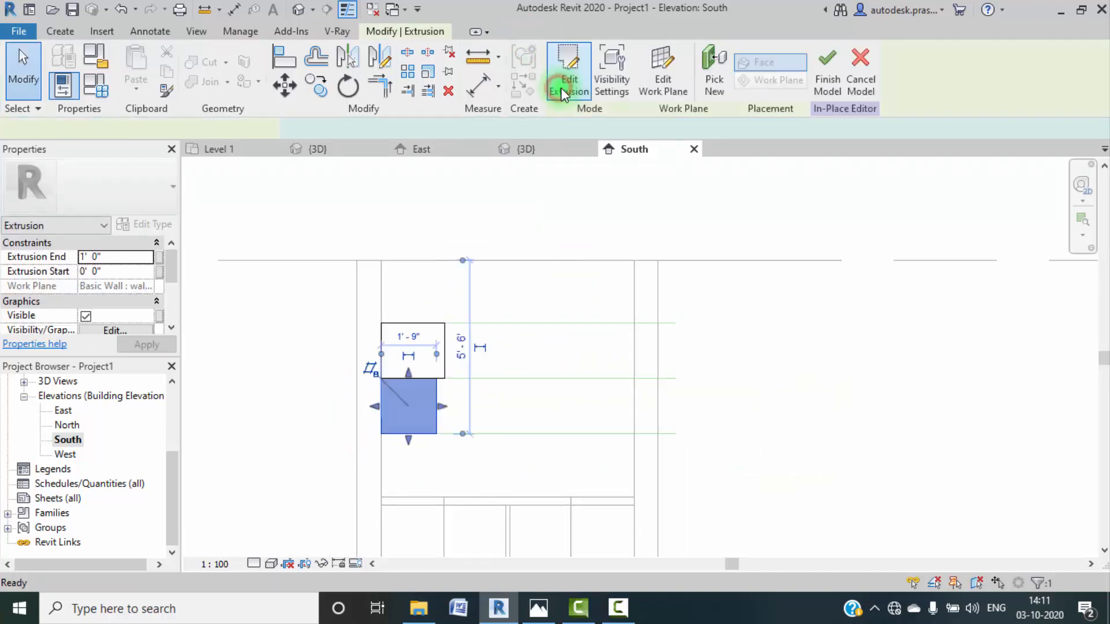
Step: Show the two cabinet blocks in the 3D view from the right side, using the Wireframe visual style
scroll(496, 341, down, 2)
middle_drag(643, 376, 575, 397)
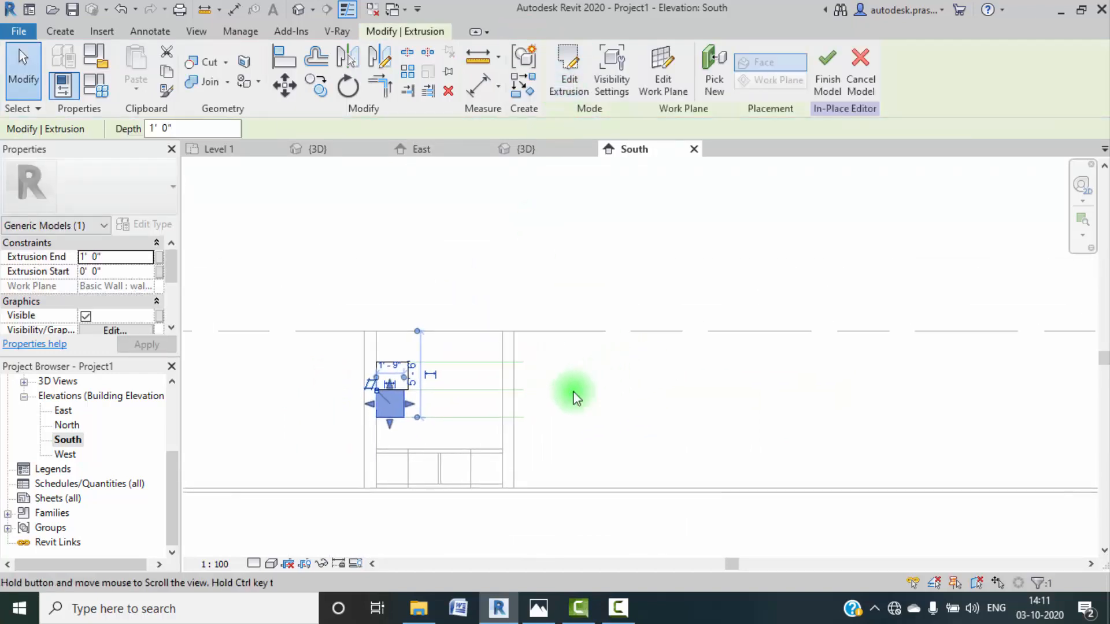
click(295, 148)
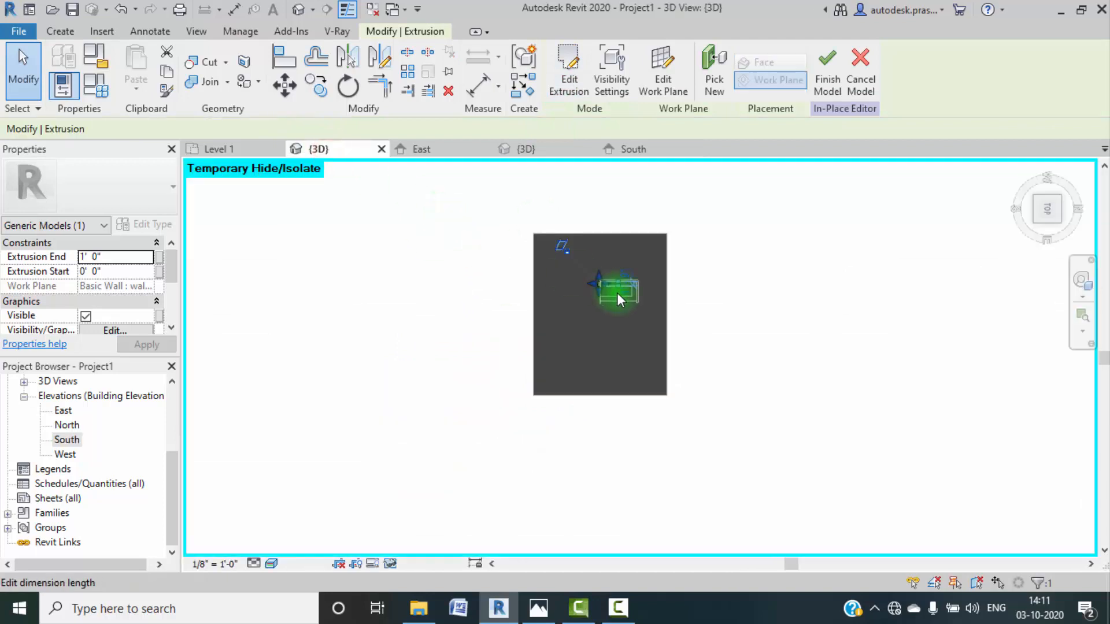
click(1025, 173)
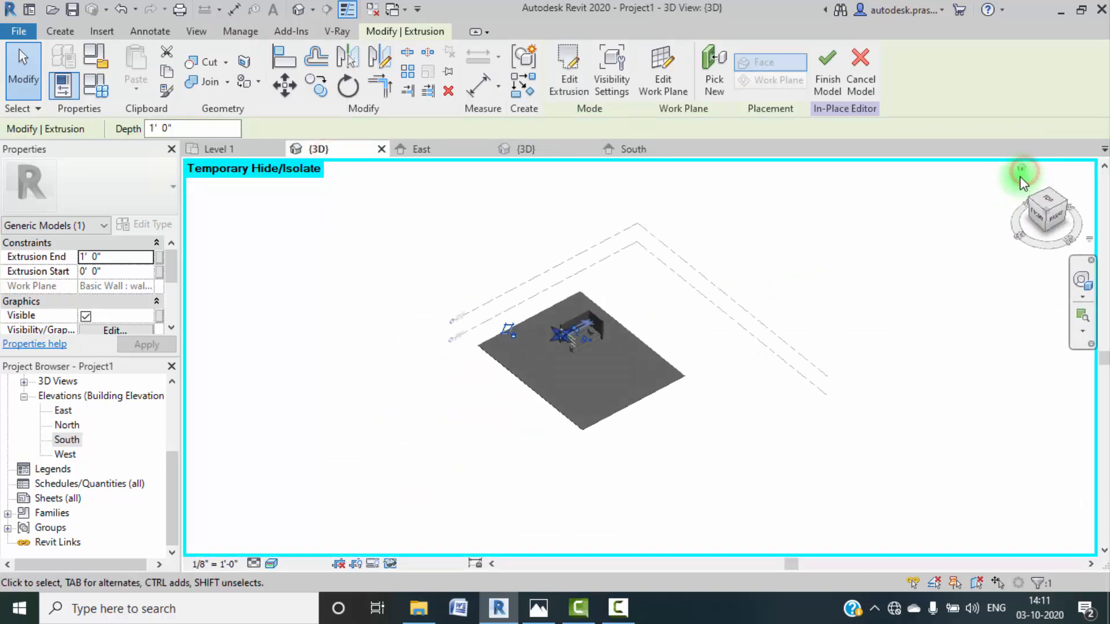
scroll(598, 382, up, 5)
click(1056, 215)
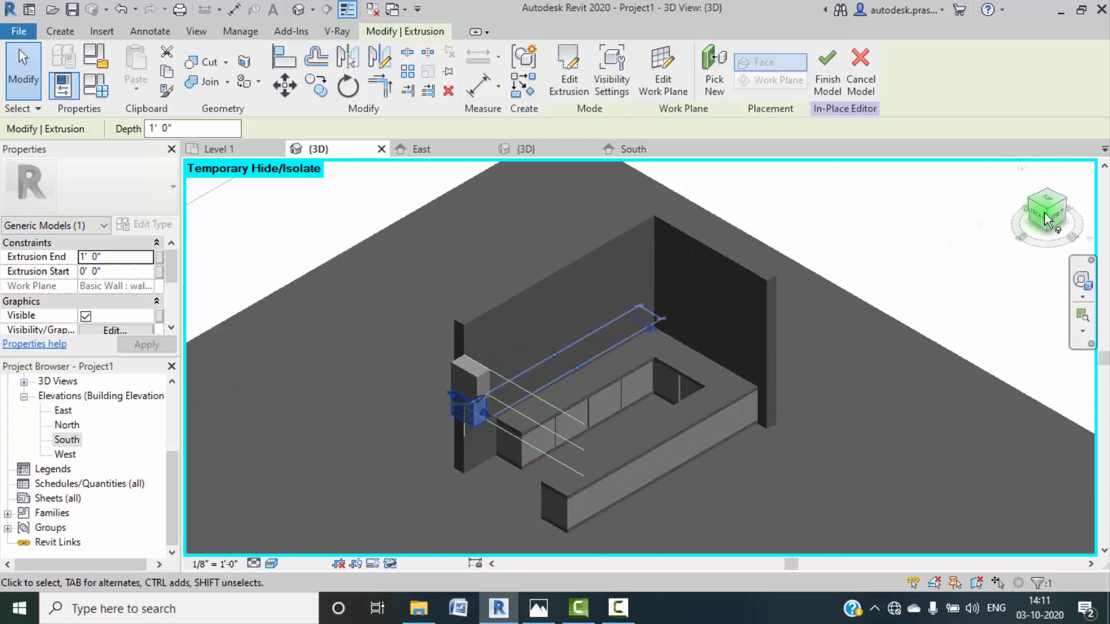
scroll(622, 274, down, 8)
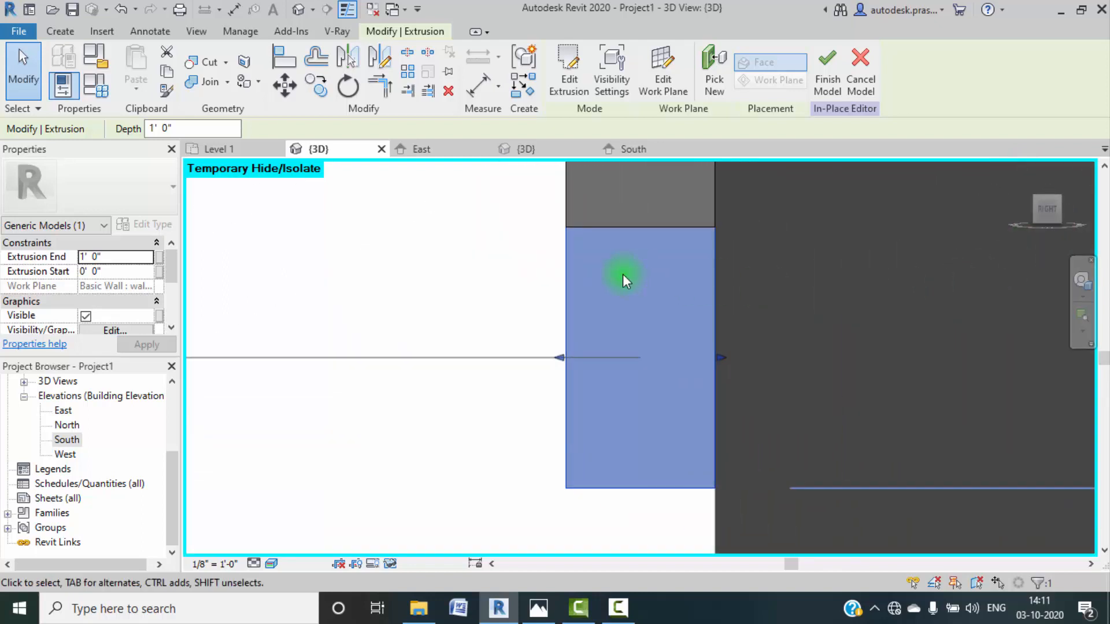
scroll(487, 337, down, 2)
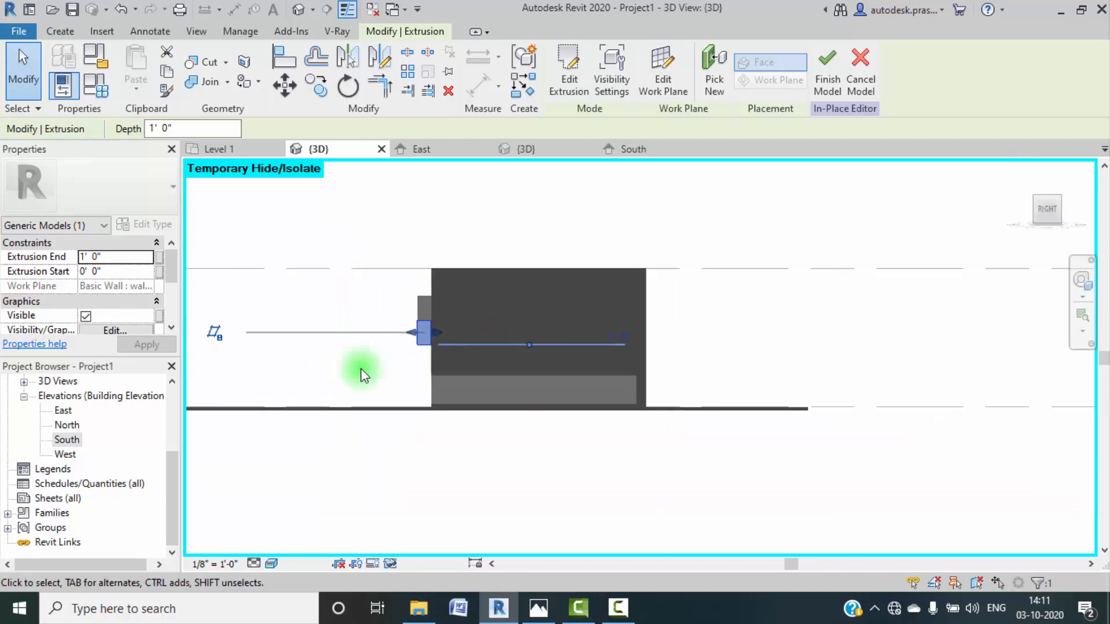
click(432, 279)
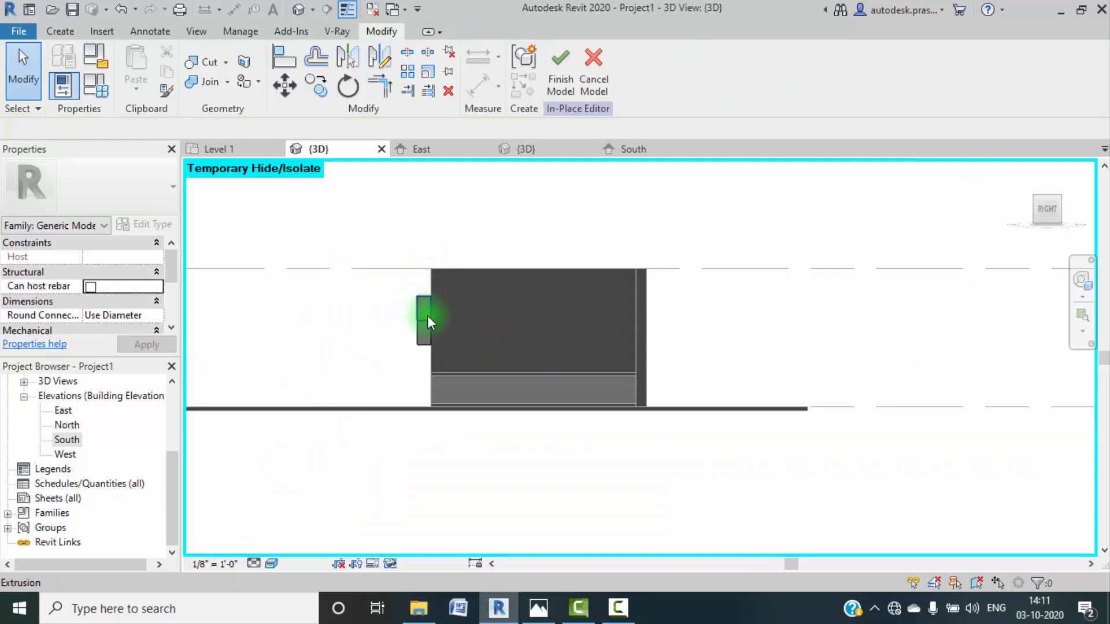
scroll(427, 315, up, 3)
click(272, 564)
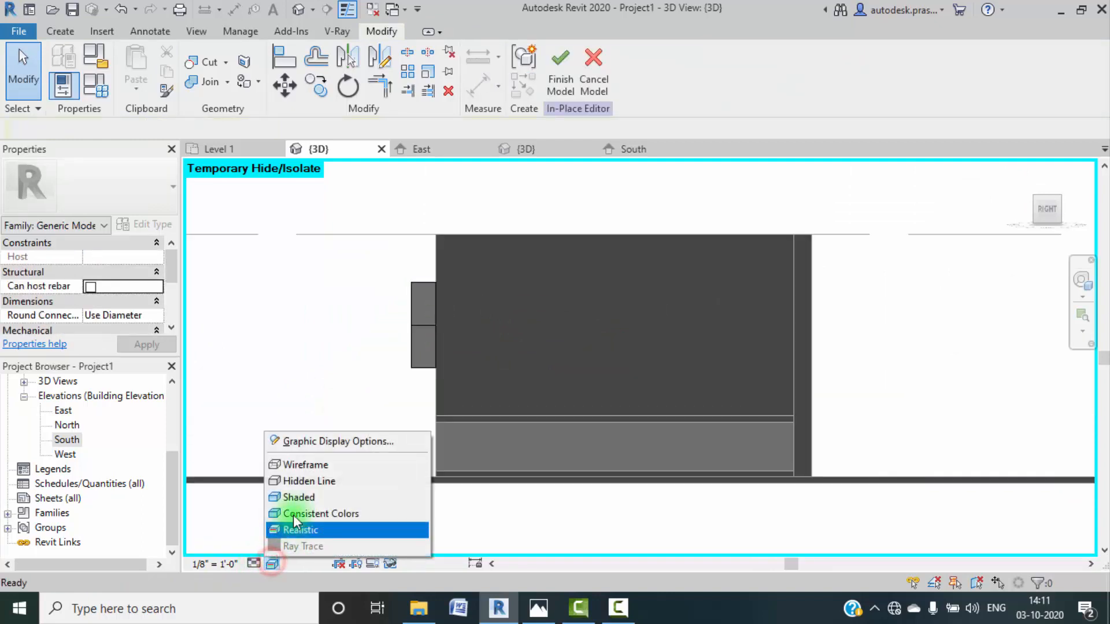
click(303, 465)
Step: Stretch the upper and lower cabinet blocks along the kitchen wall to the inner face of the far wall
click(419, 289)
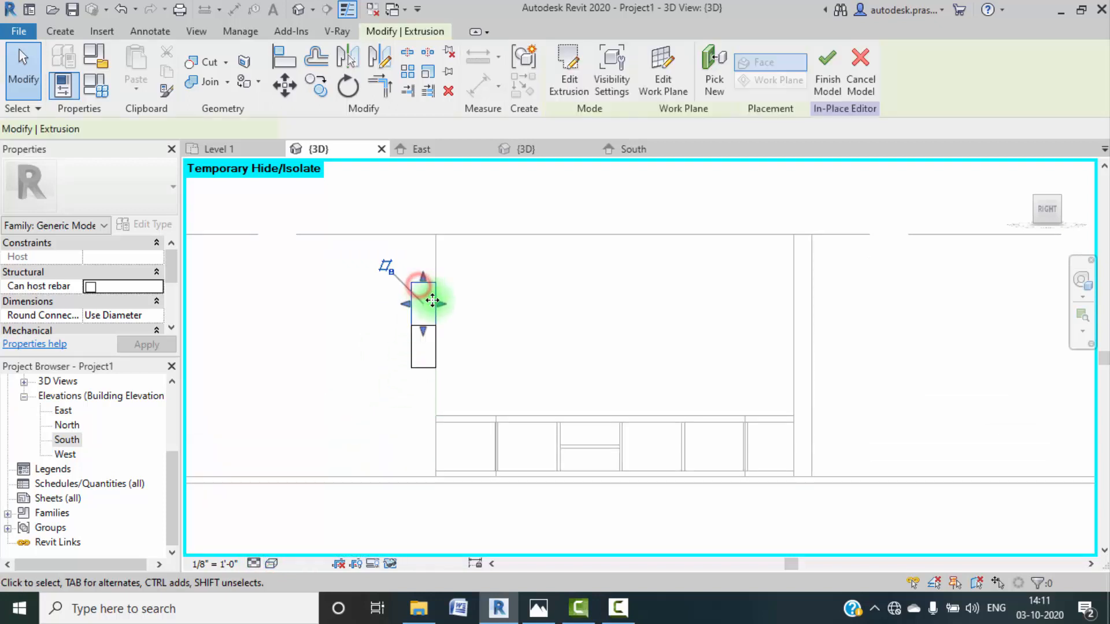
drag(435, 303, 794, 296)
click(416, 358)
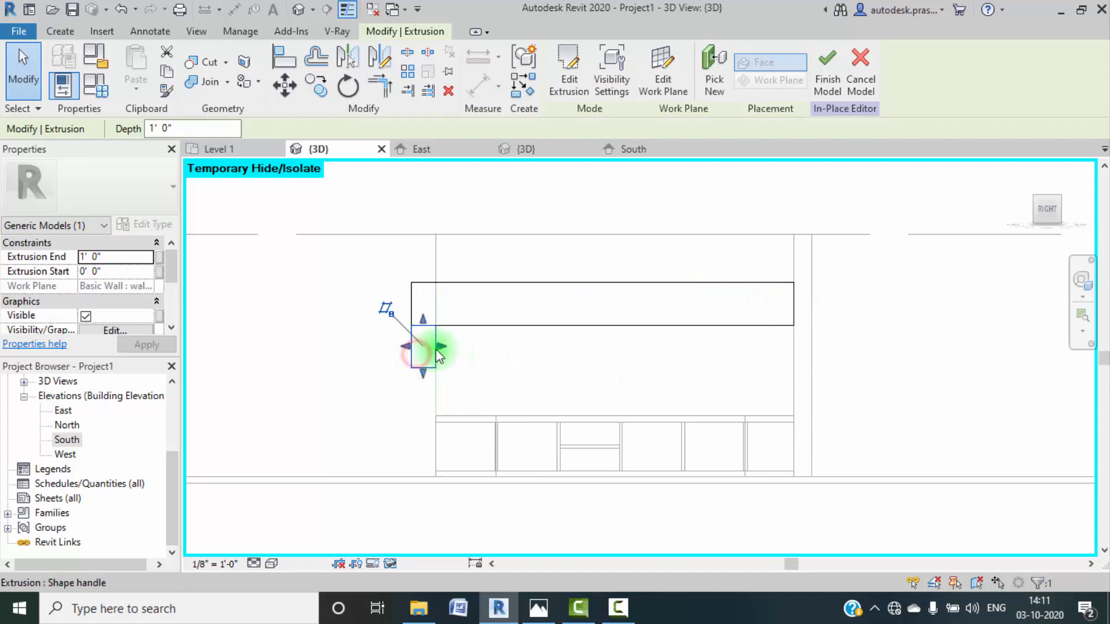
drag(438, 347, 785, 340)
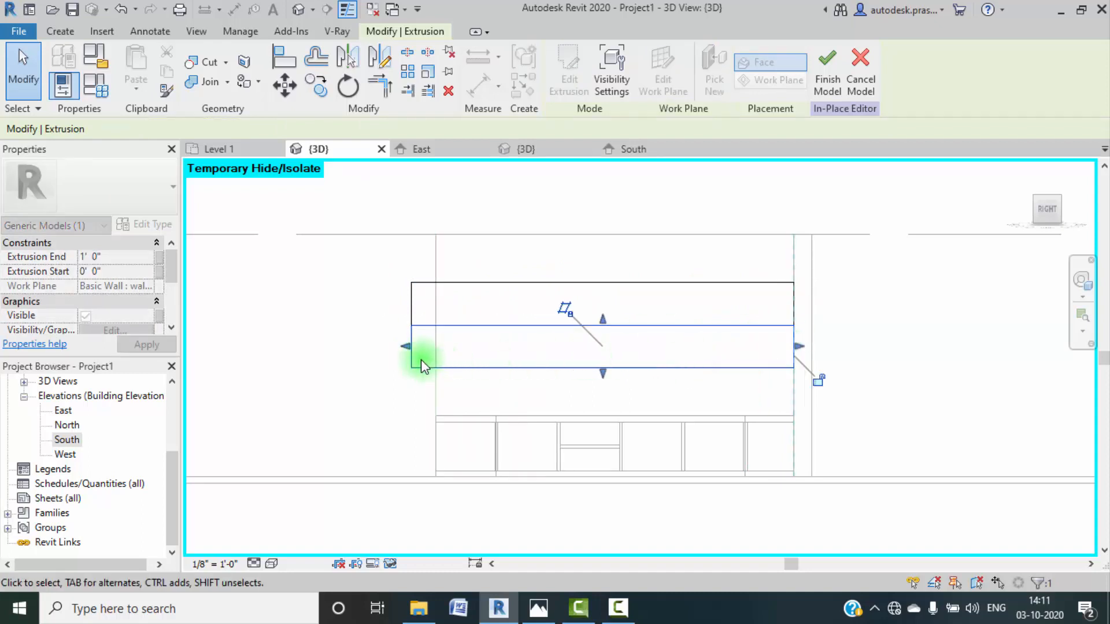
Step: Pull the near ends of both cabinet blocks back flush with the wall's free end, making each 14' 9" long
drag(421, 349, 436, 347)
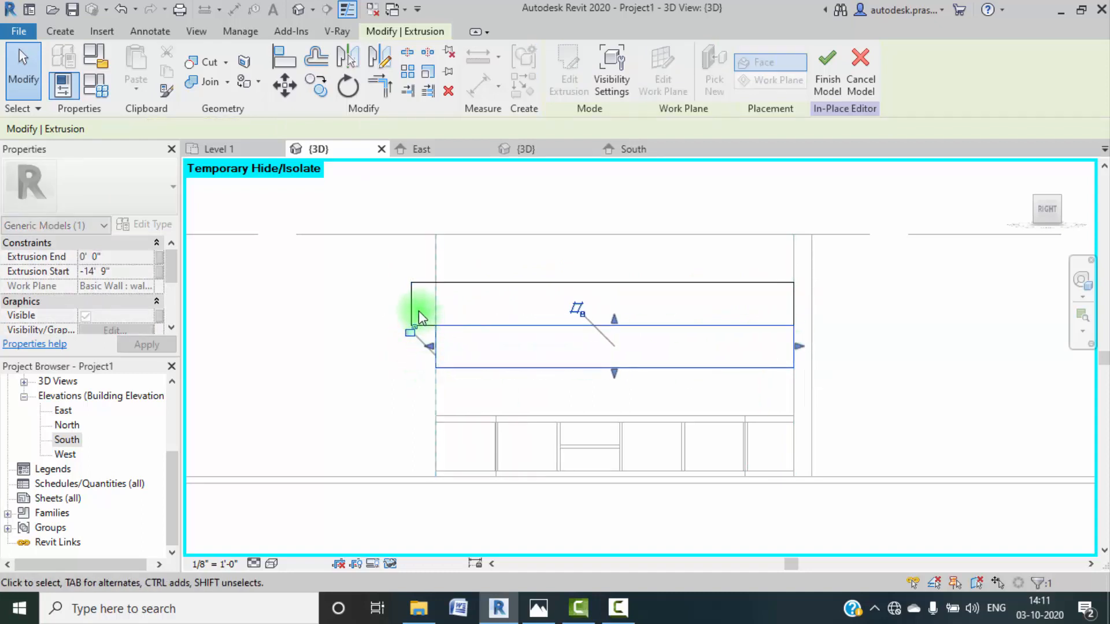
click(414, 310)
drag(406, 311, 436, 307)
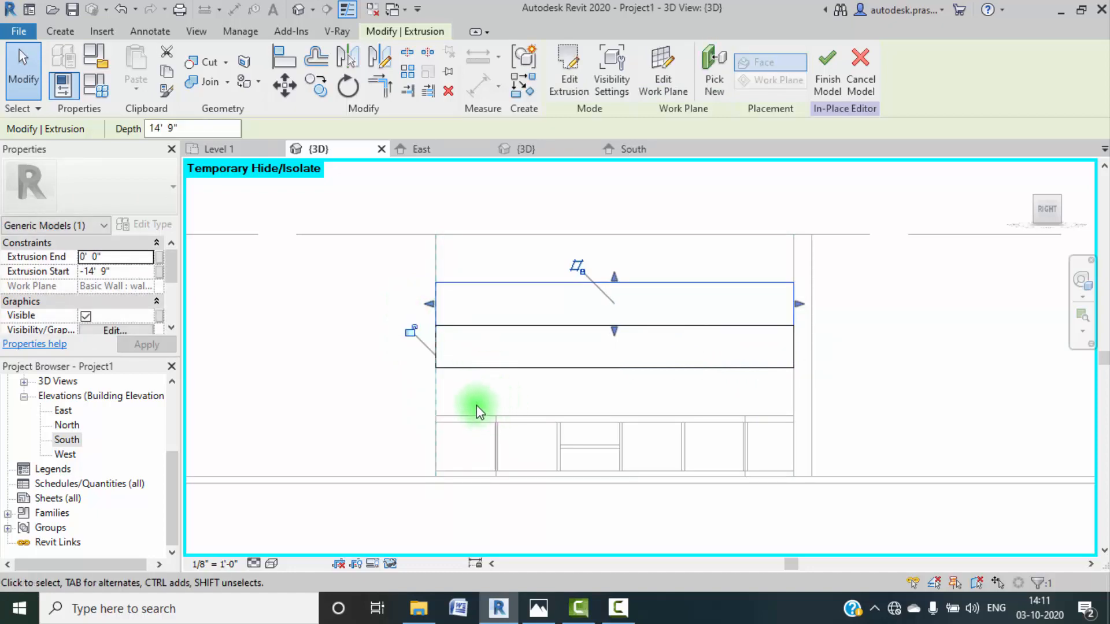
shift+middle_drag(421, 369, 504, 437)
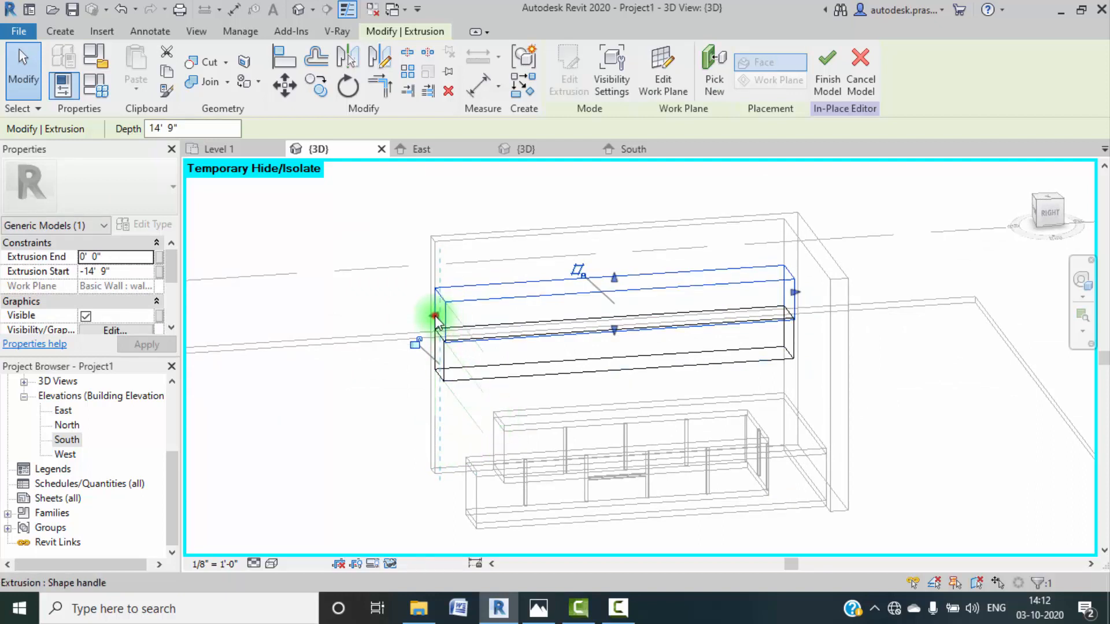
Step: Shorten the near ends of both overhead cabinet blocks to about 12' 8 5/8" long and show the model from the right side
drag(435, 316, 487, 316)
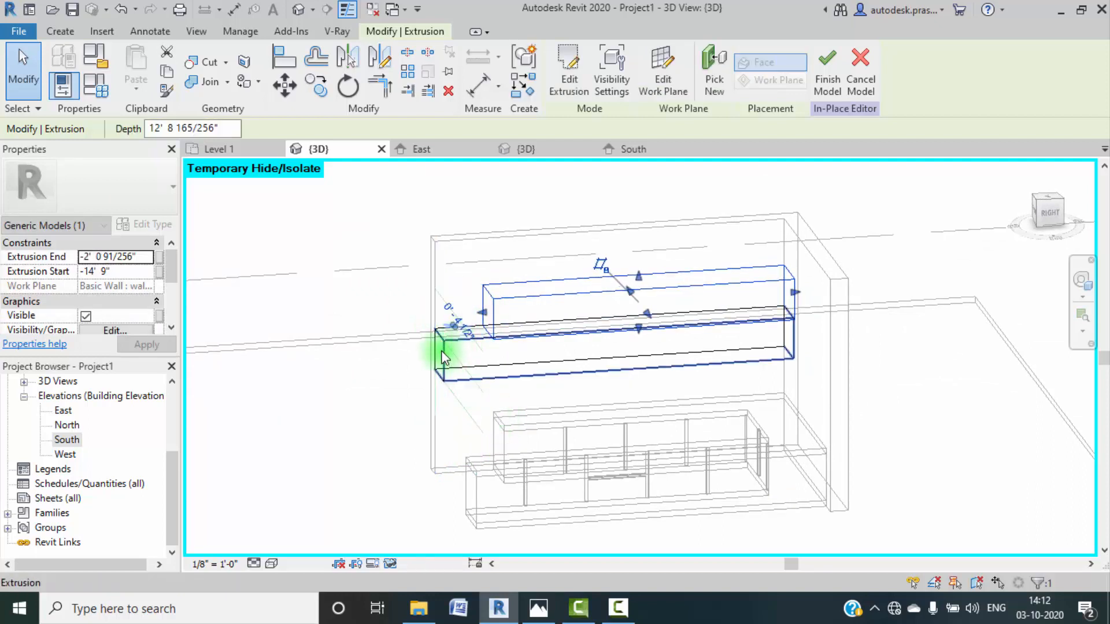
drag(442, 357, 439, 351)
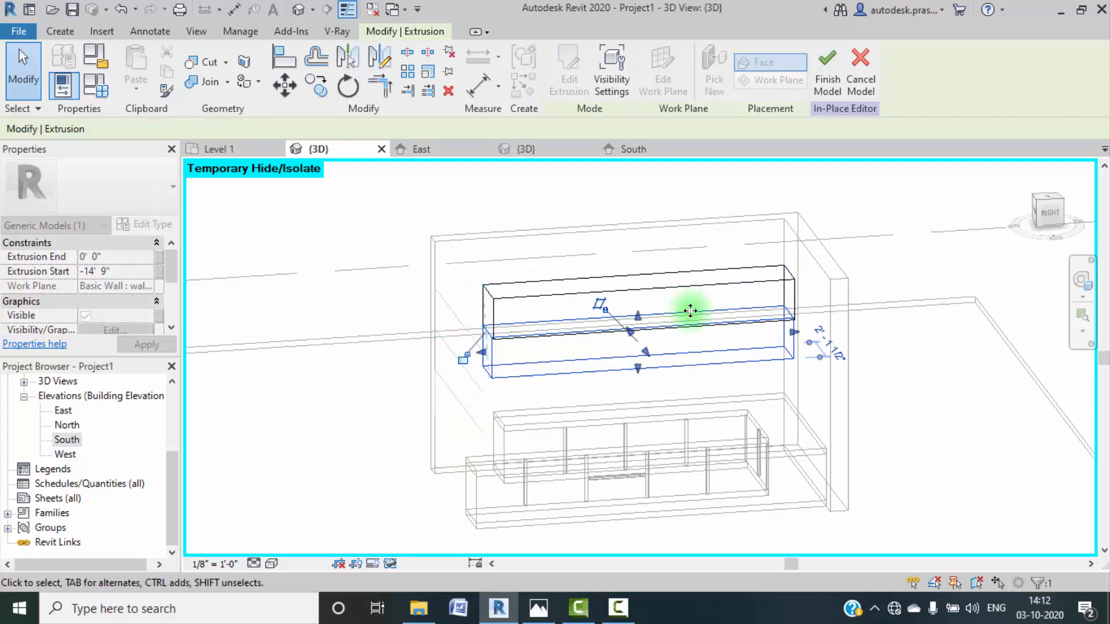
click(1044, 215)
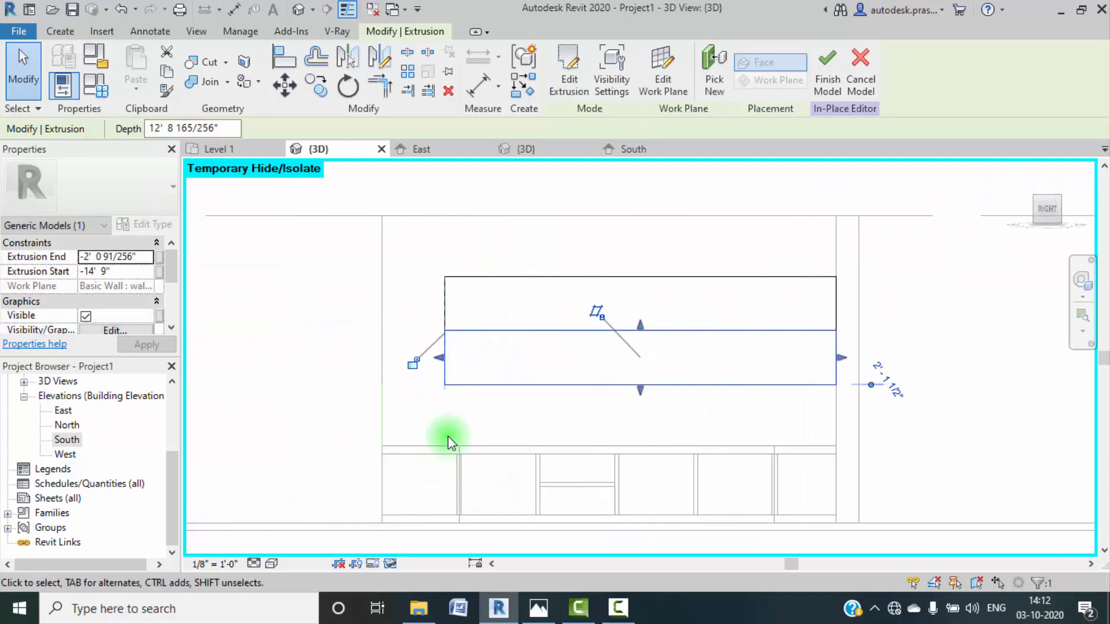
scroll(454, 416, up, 3)
click(77, 30)
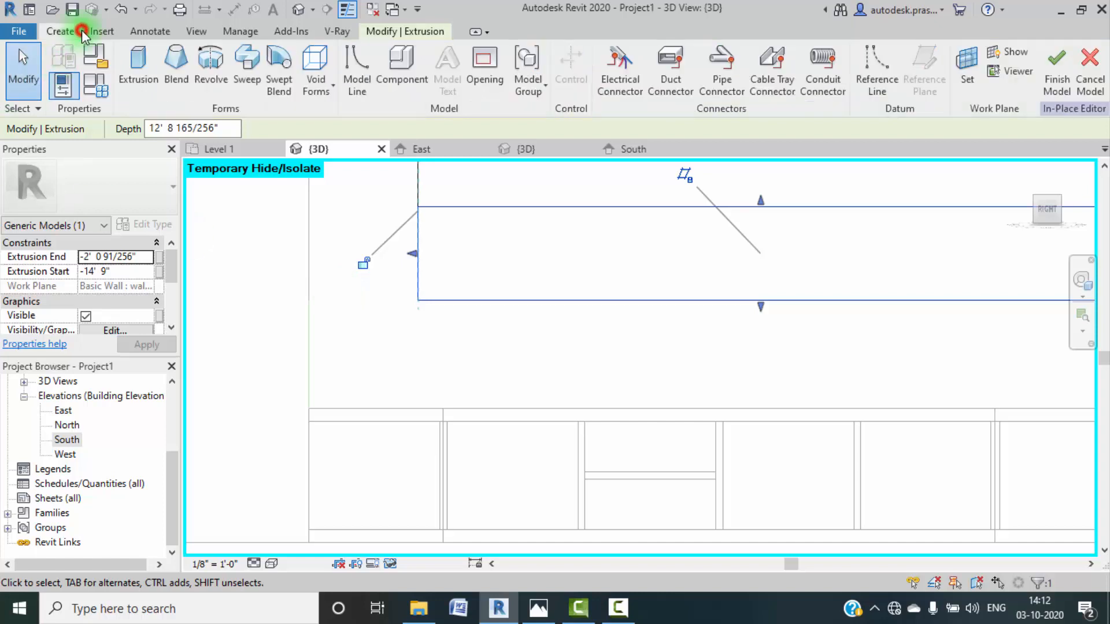
click(357, 75)
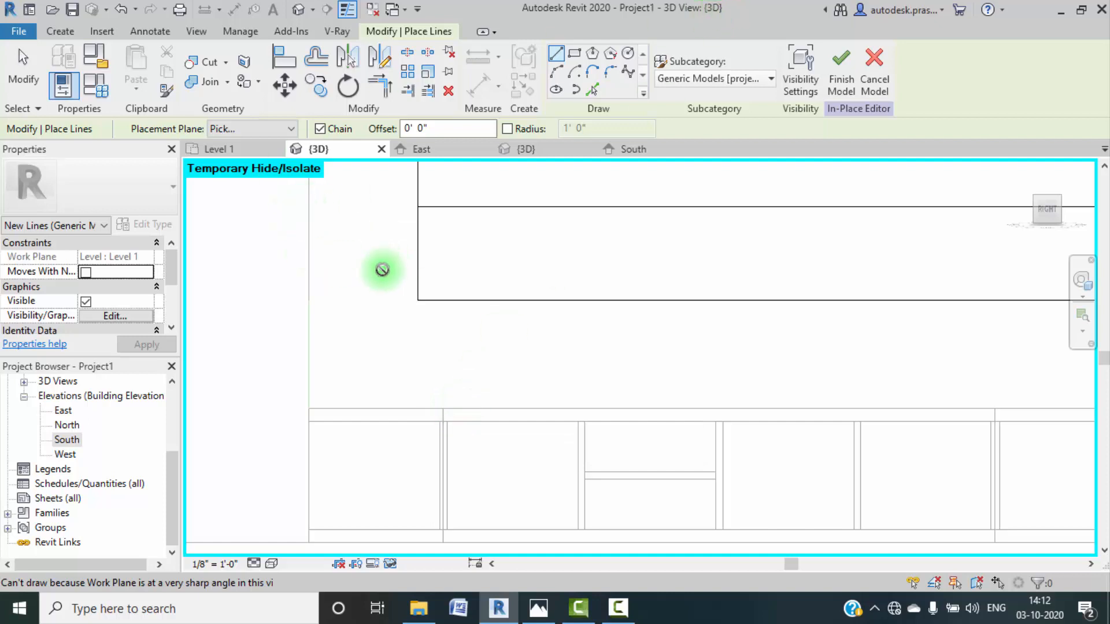
key(Escape)
Step: Pull the near ends of both overhead blocks in line with the base cabinet's first groove, making each 12' 3 3/4" long
click(421, 281)
drag(413, 253, 436, 258)
middle_drag(426, 296, 415, 355)
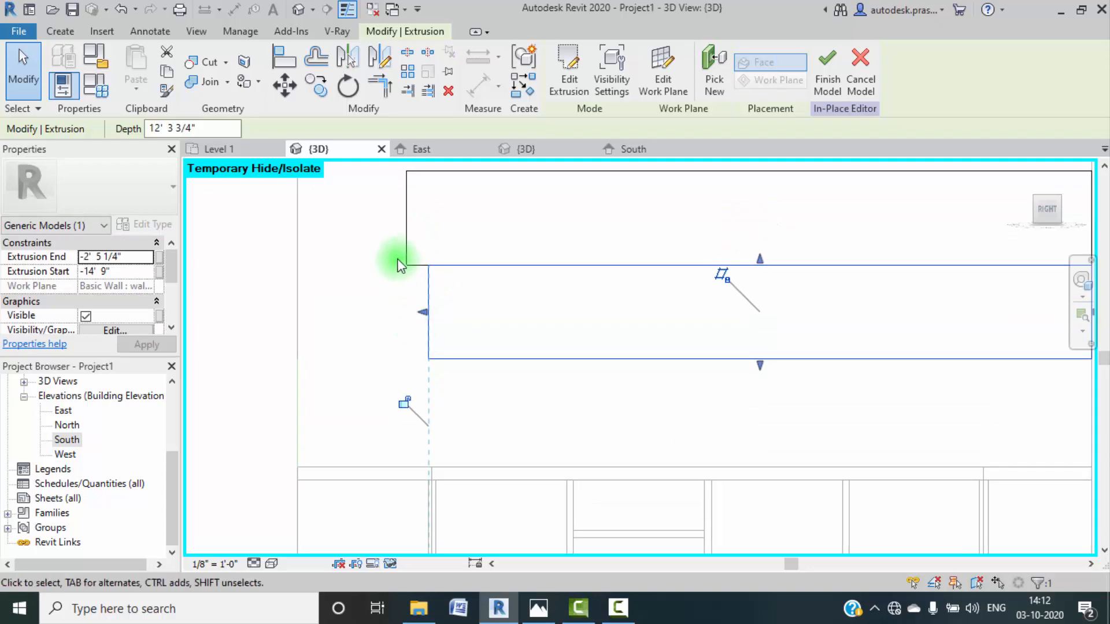
click(404, 248)
drag(403, 224, 415, 230)
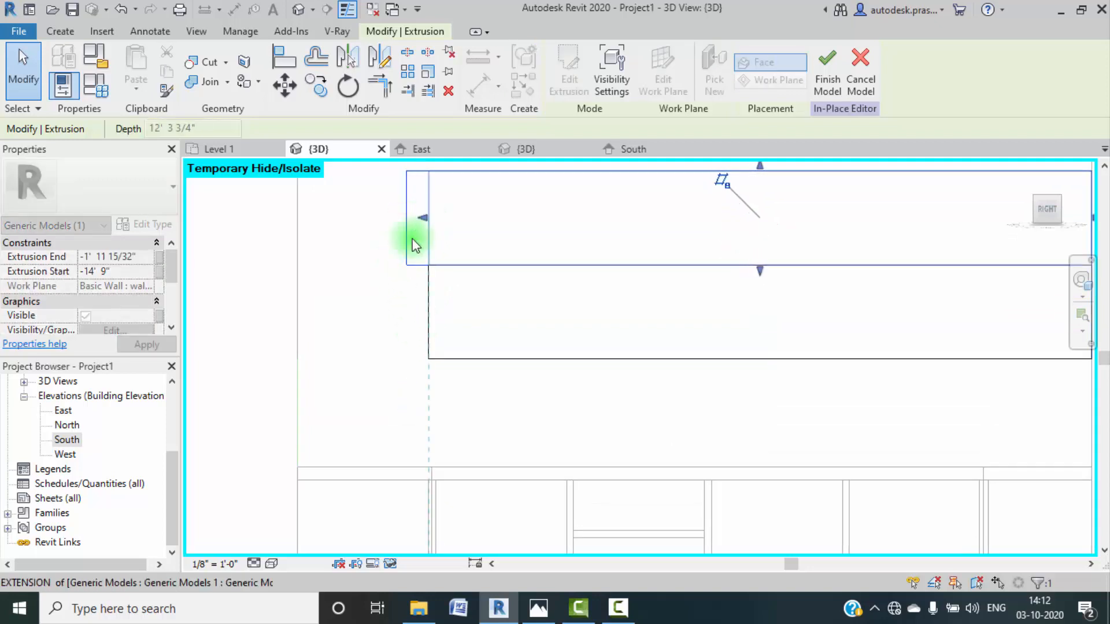
scroll(355, 284, down, 3)
click(358, 284)
scroll(362, 272, down, 3)
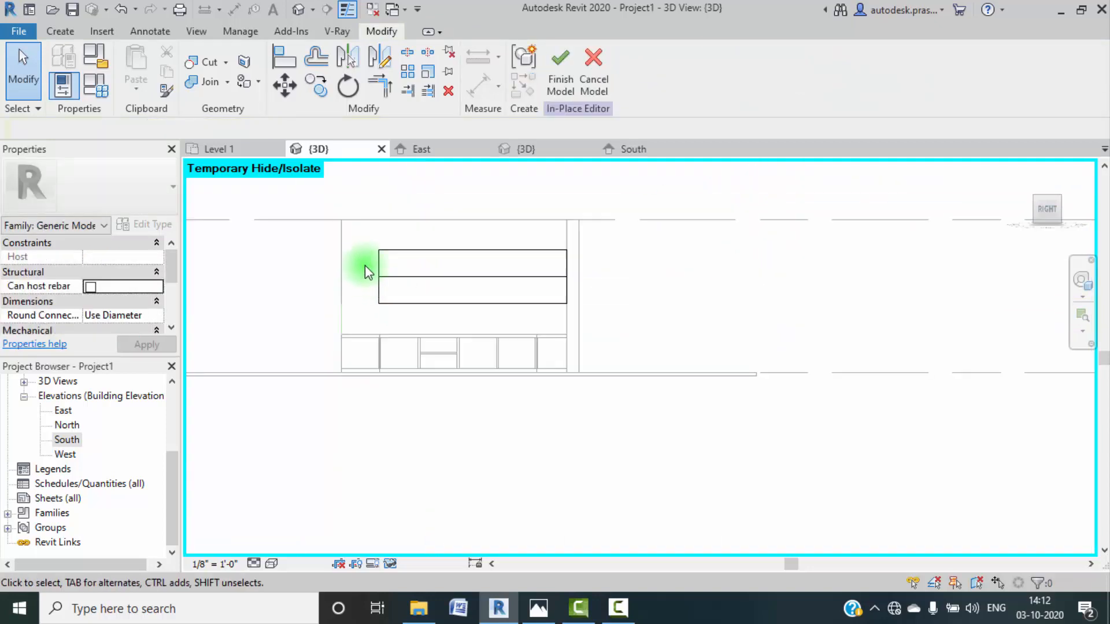
shift+middle_drag(364, 265, 445, 404)
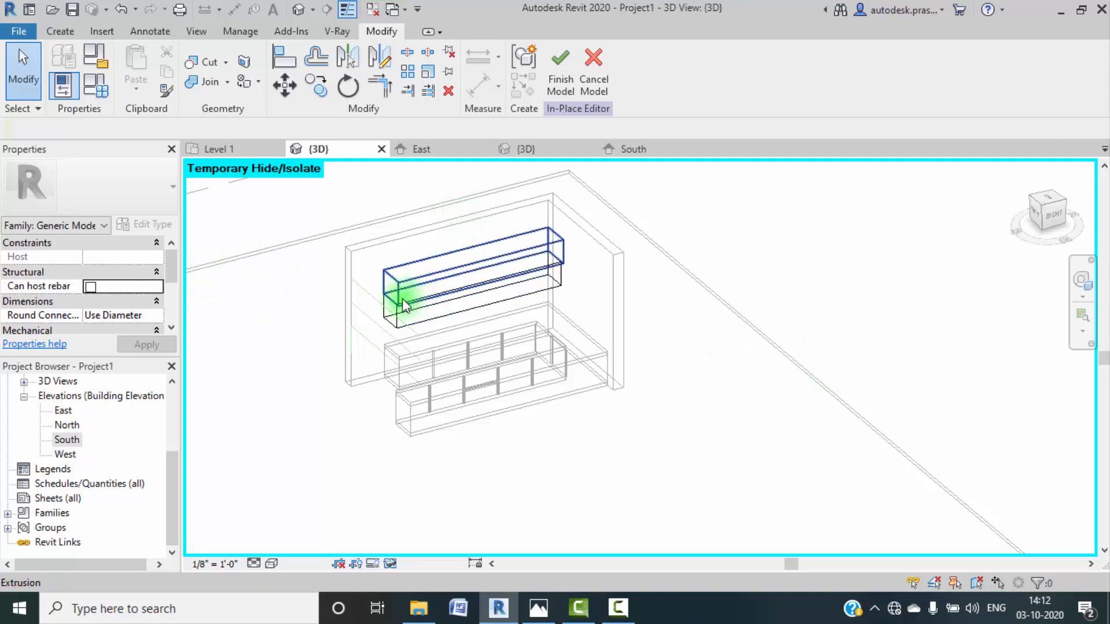
scroll(393, 295, up, 3)
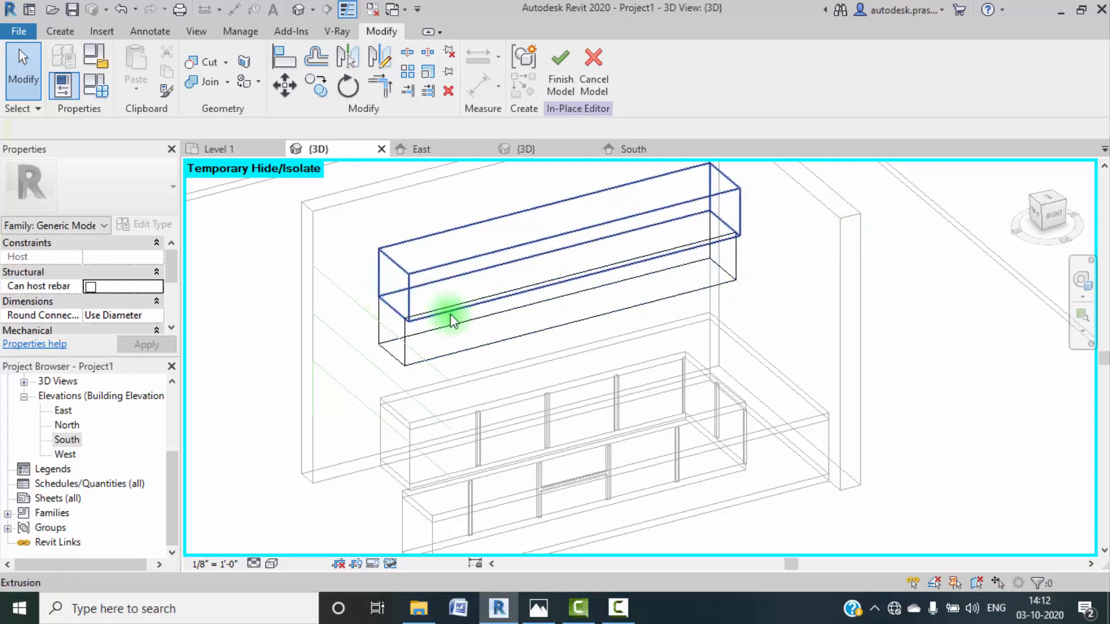
scroll(410, 325, up, 4)
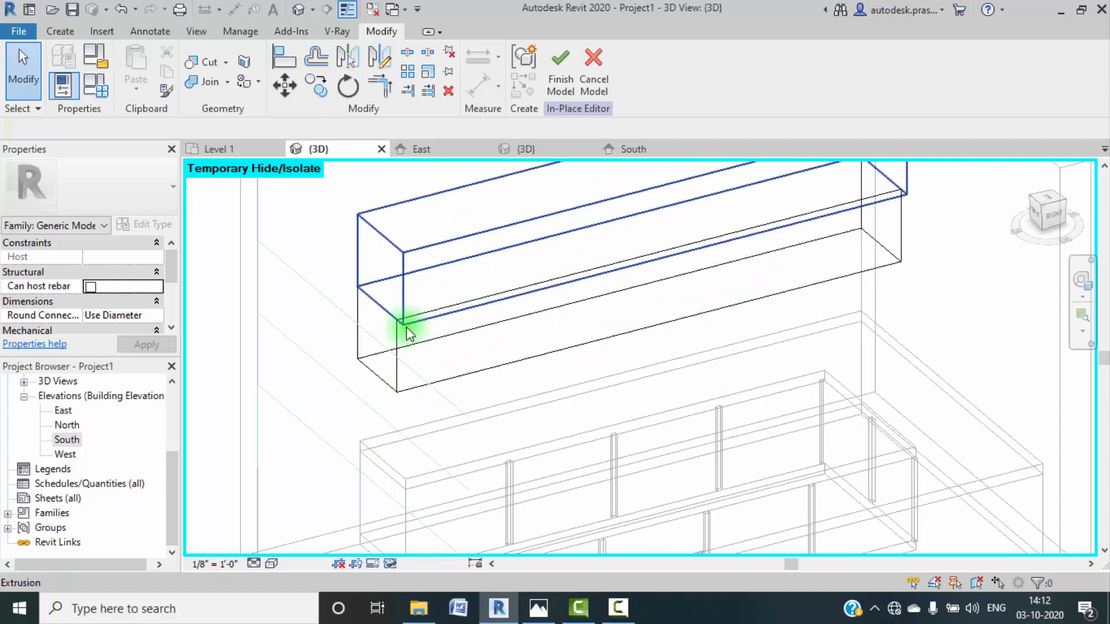
scroll(460, 313, down, 3)
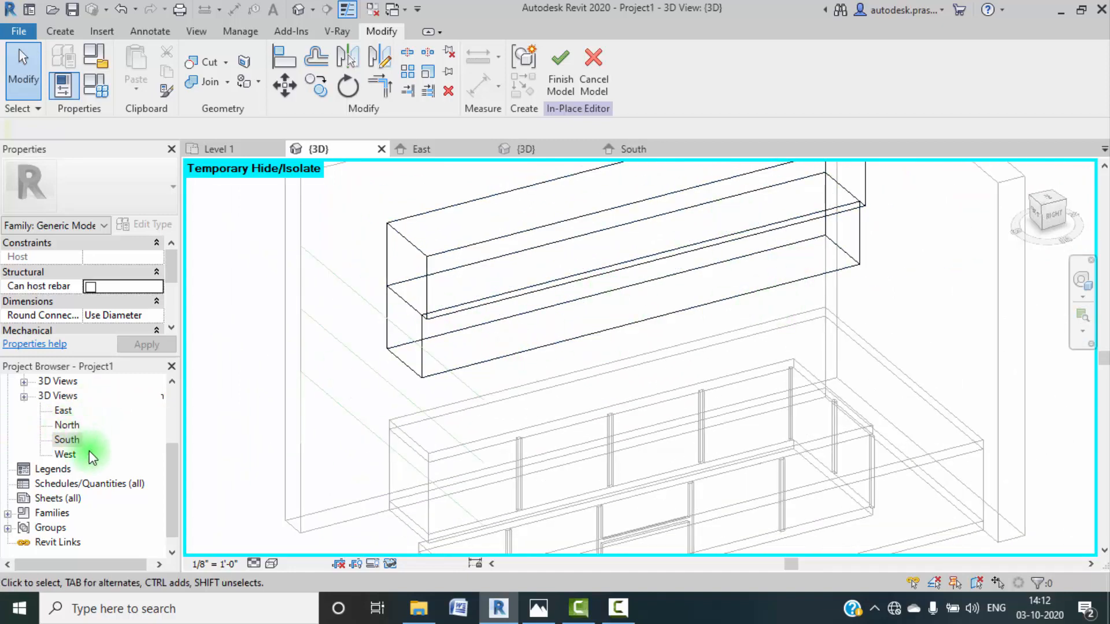
scroll(89, 439, up, 5)
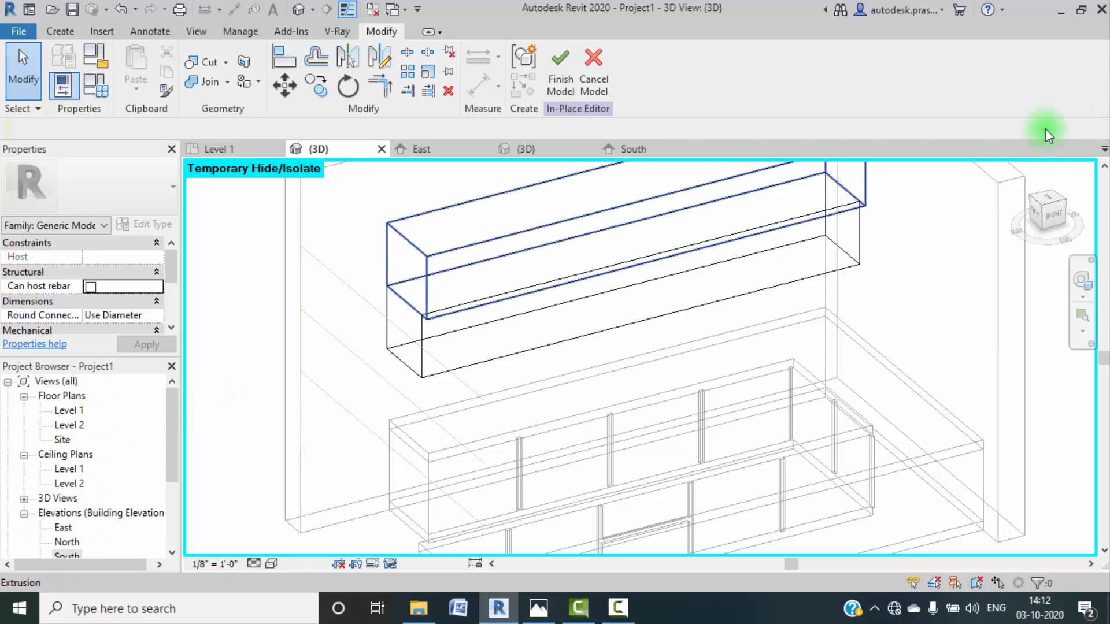
Step: In the top view, start a void extrusion on a work plane picked from the upper cabinet block's horizontal face
click(1046, 199)
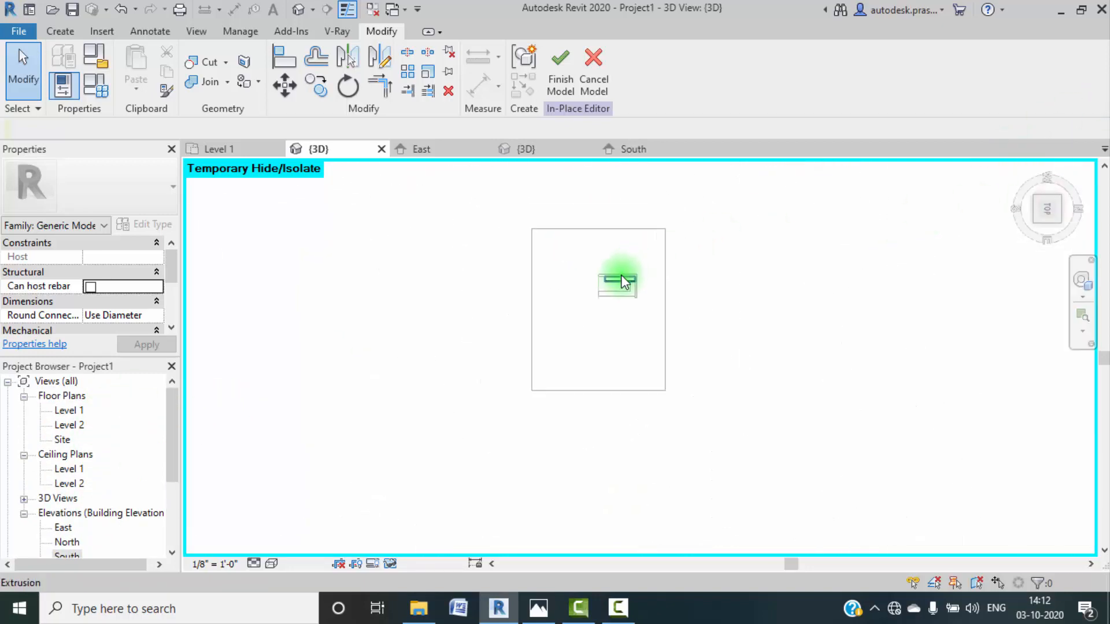
scroll(623, 282, up, 5)
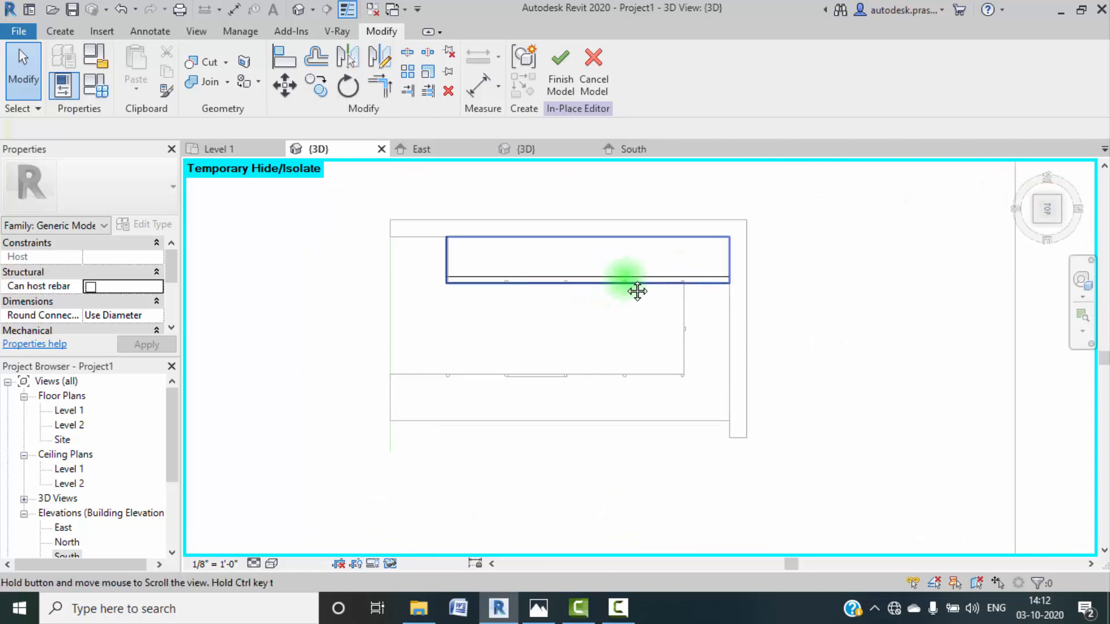
scroll(637, 291, up, 5)
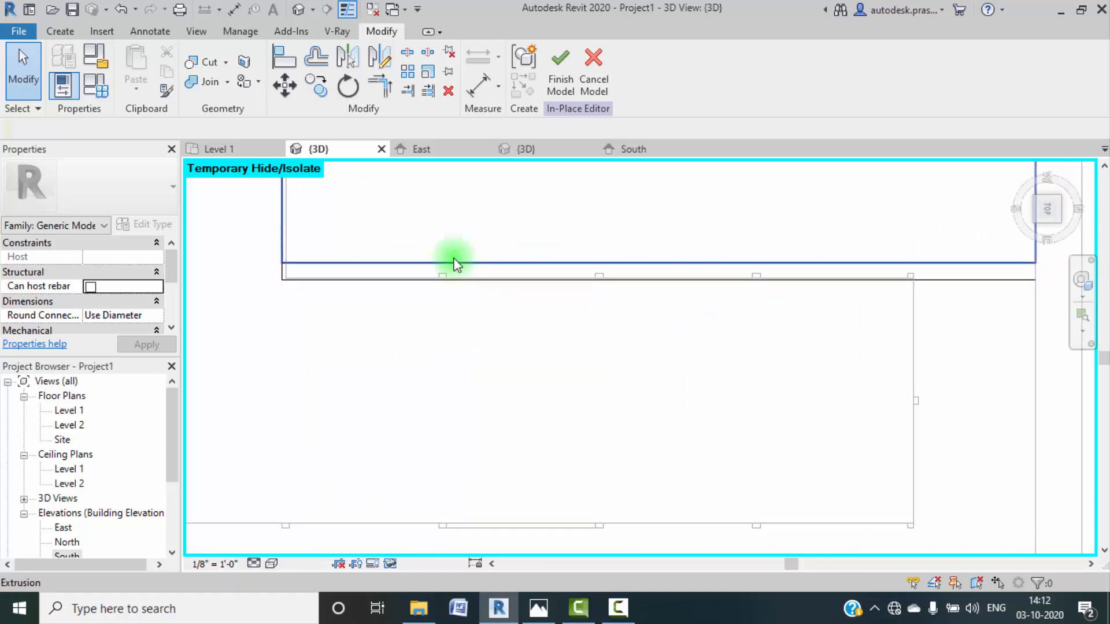
click(57, 31)
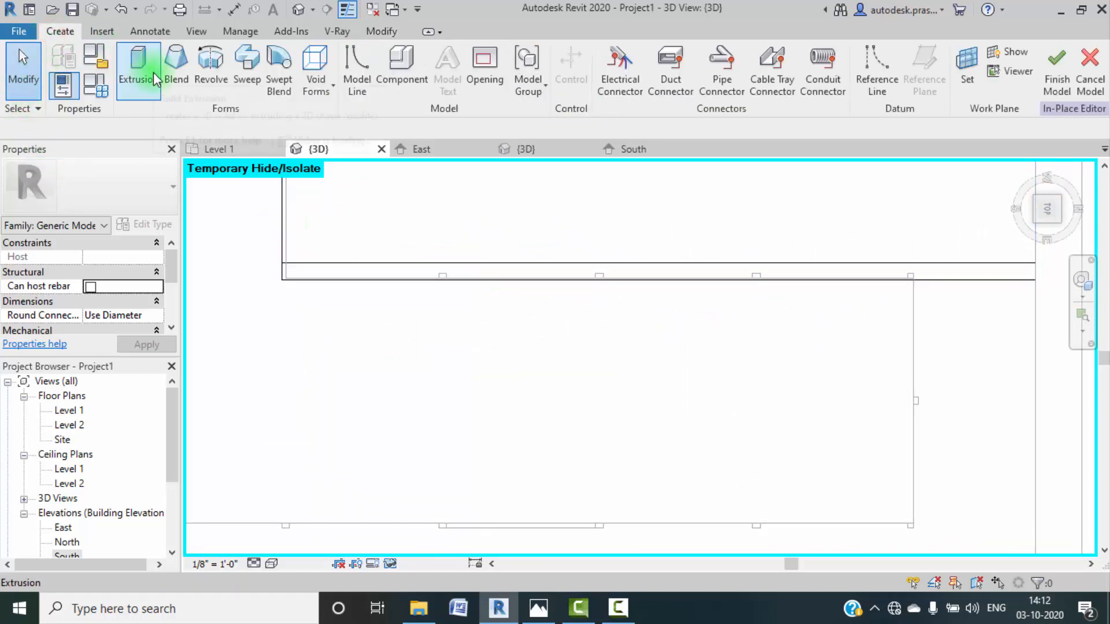
click(322, 86)
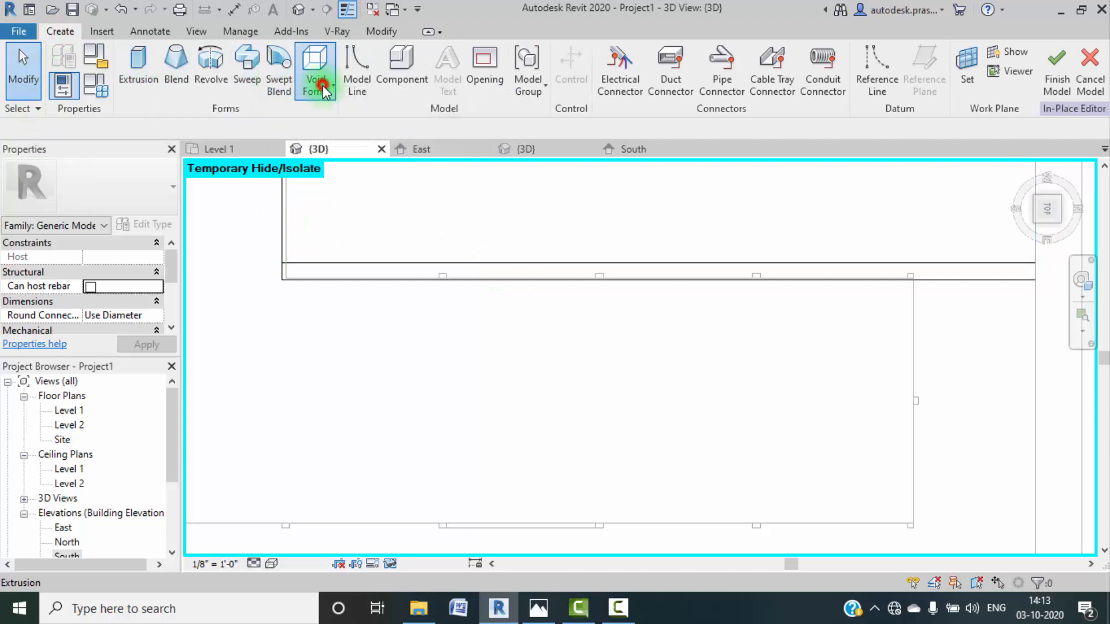
click(362, 114)
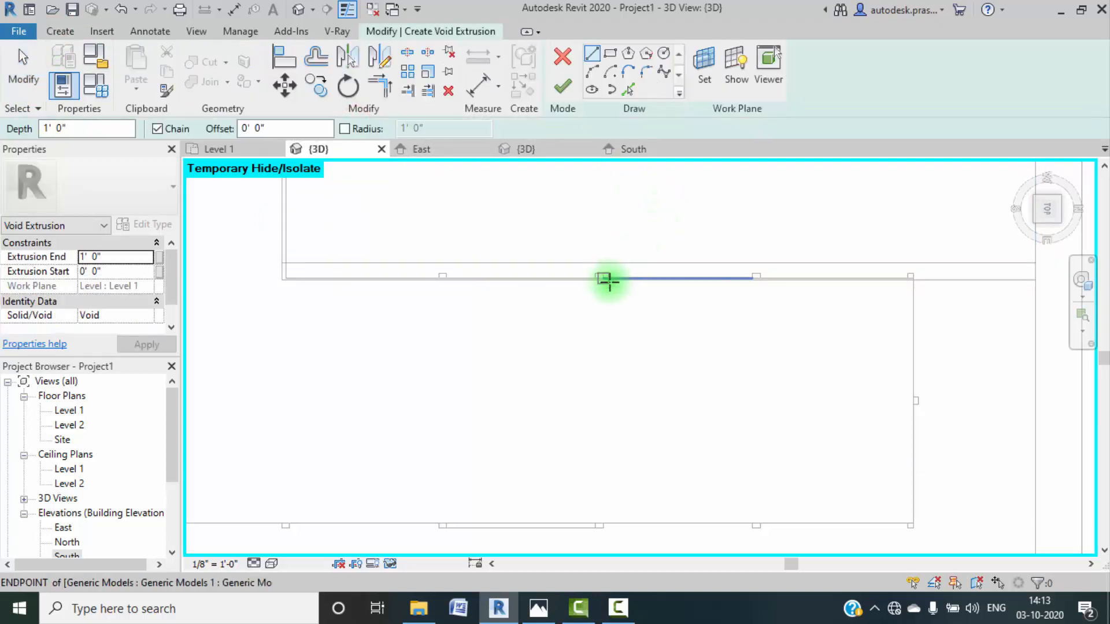
click(704, 61)
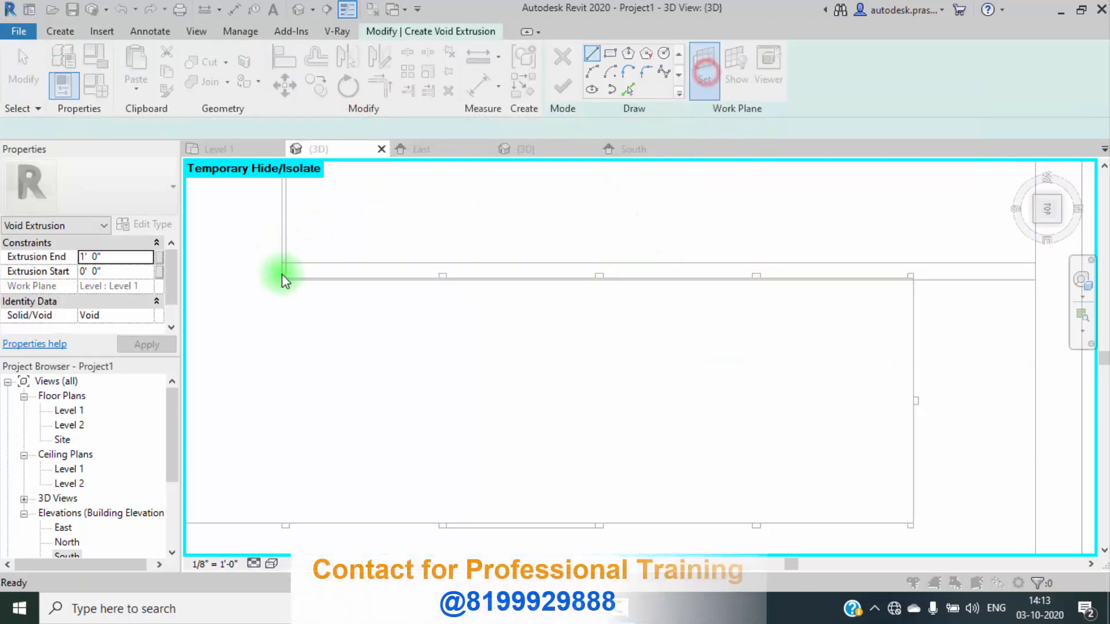
click(496, 401)
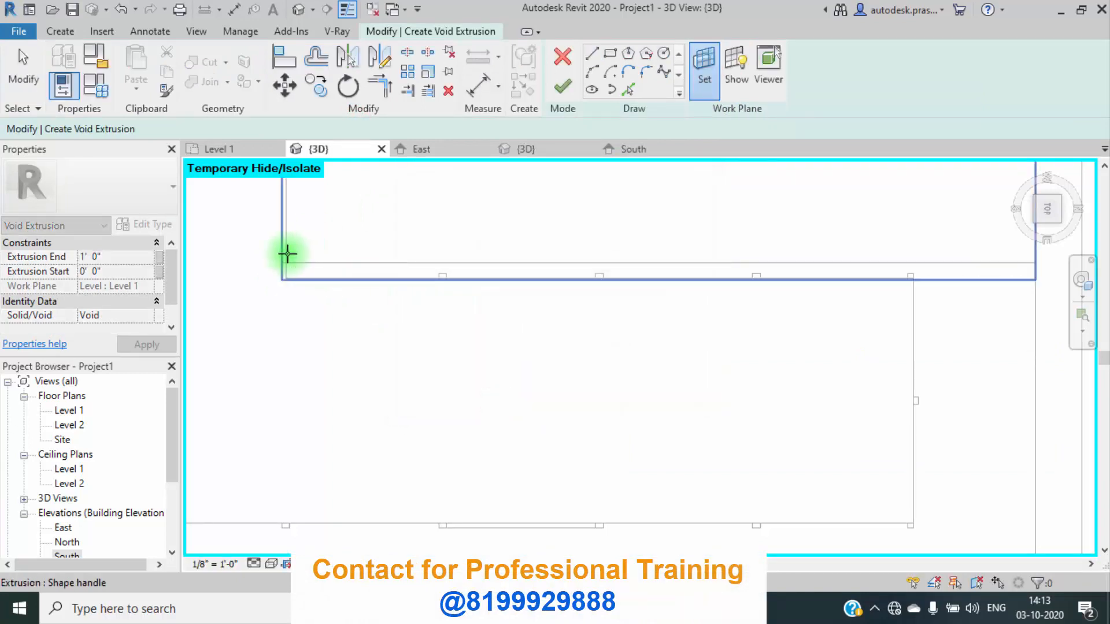
click(288, 252)
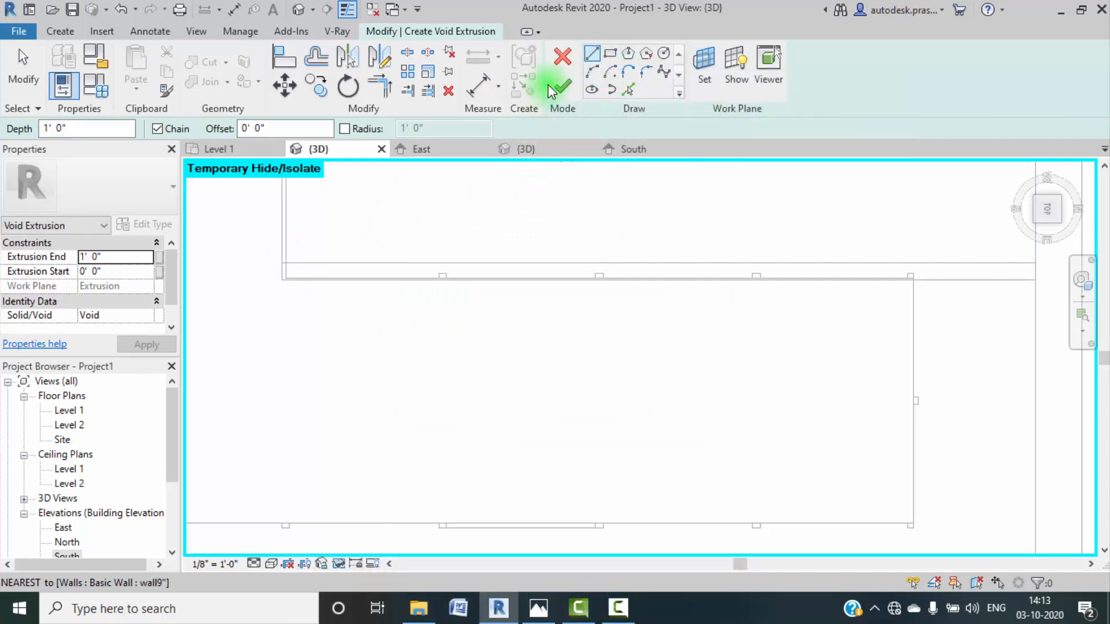
Step: Sketch two separate lines across the cabinet depth, one along the blocks' near end and one through the next base-cabinet groove
scroll(327, 287, down, 3)
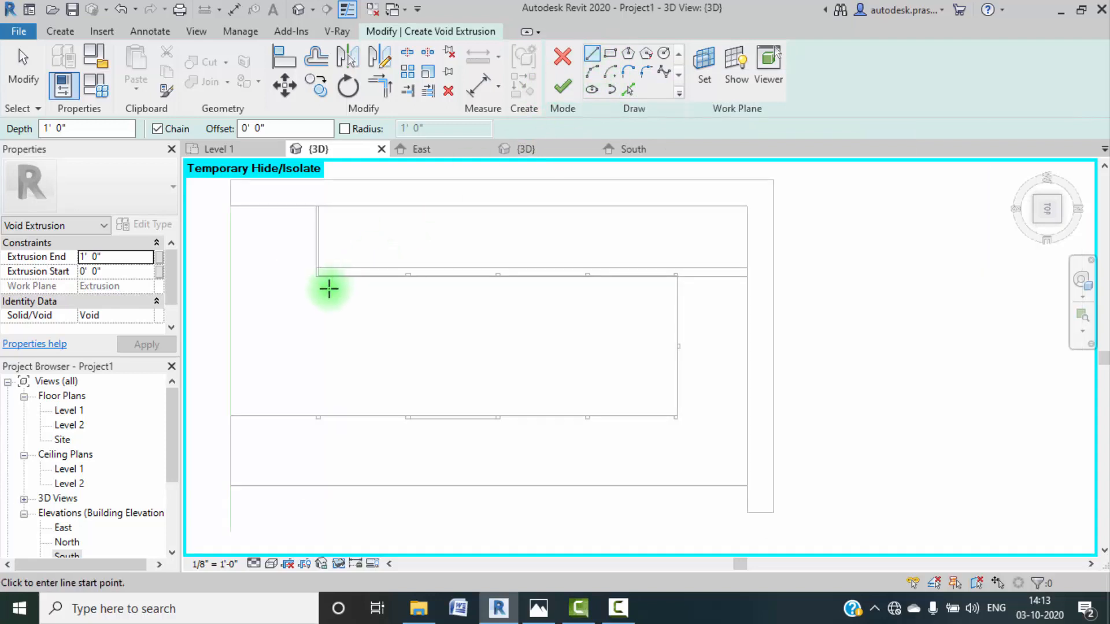
scroll(333, 270, up, 4)
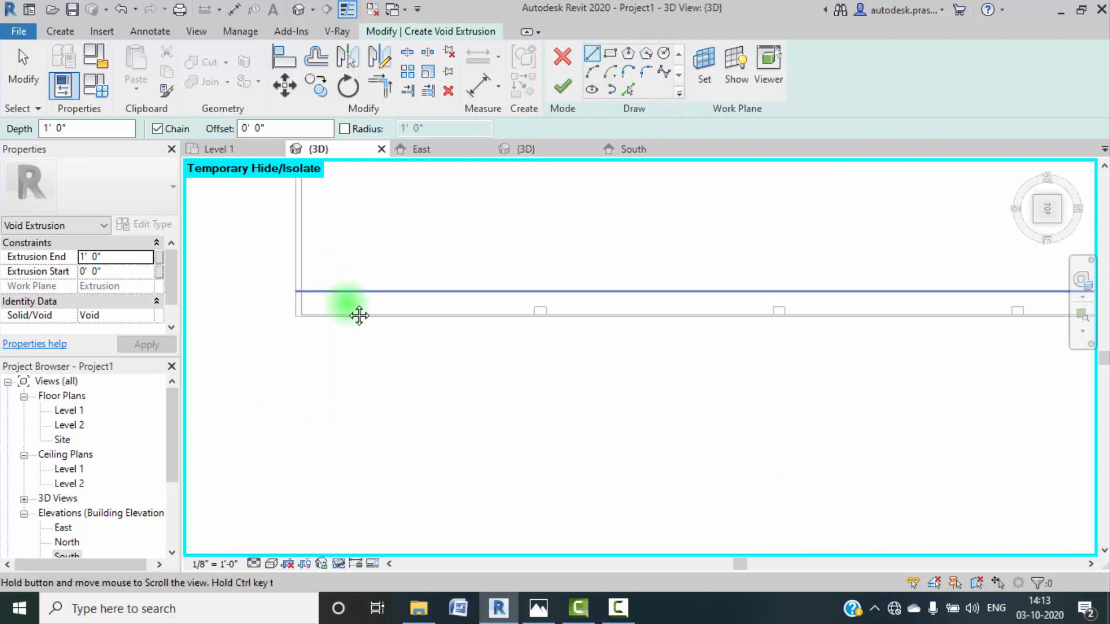
mouse_move(342, 292)
middle_down()
mouse_move(352, 312)
mouse_move(342, 325)
middle_up()
click(315, 359)
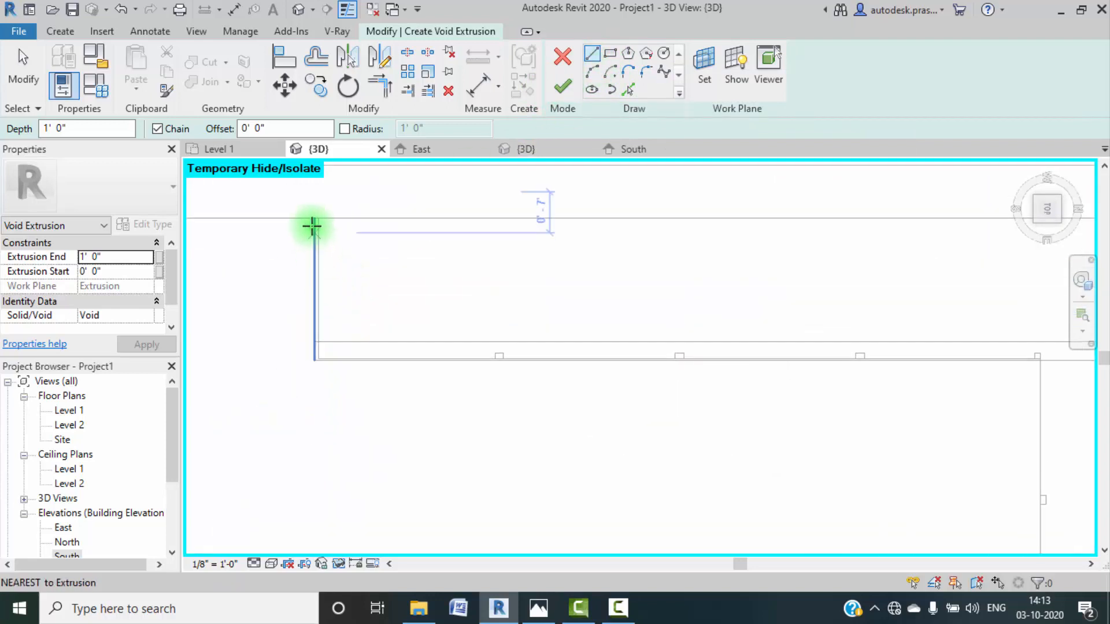
click(314, 218)
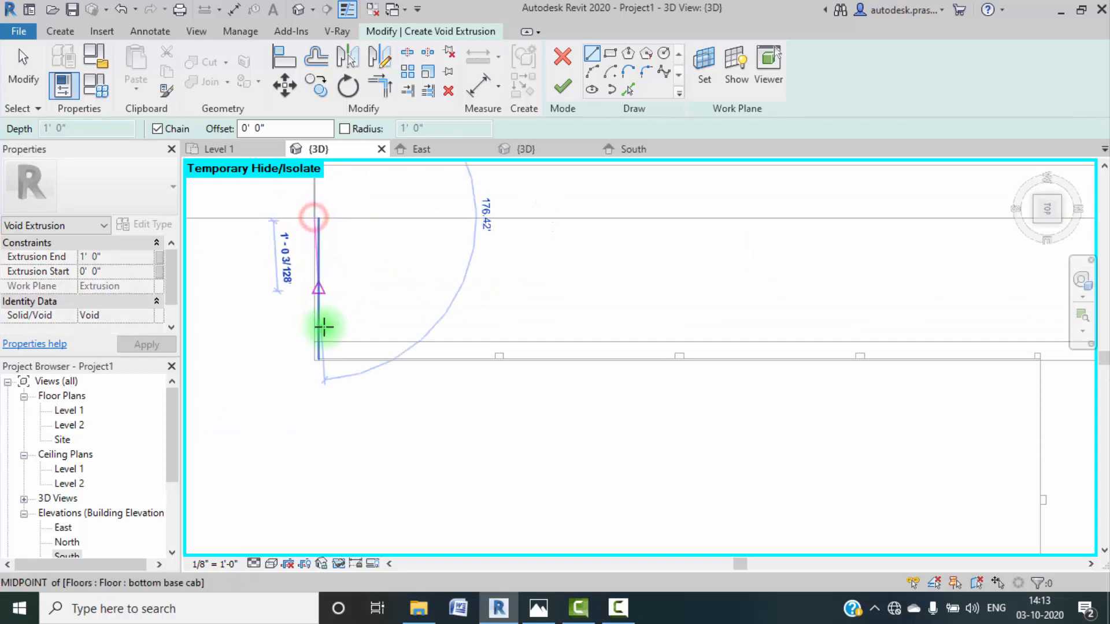
click(315, 375)
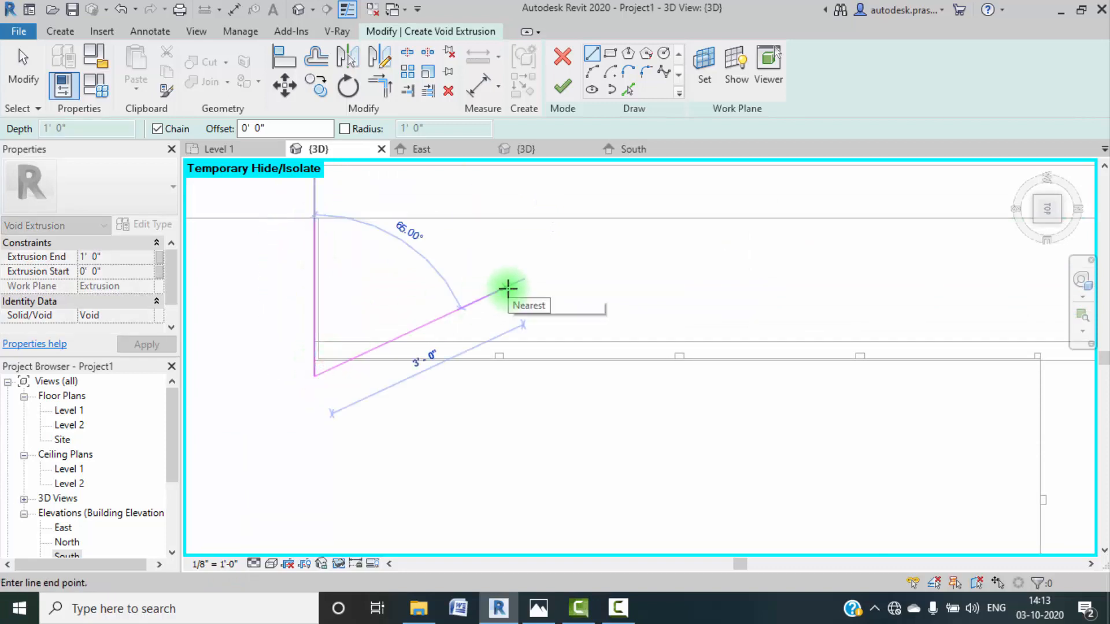
key(Escape)
click(499, 208)
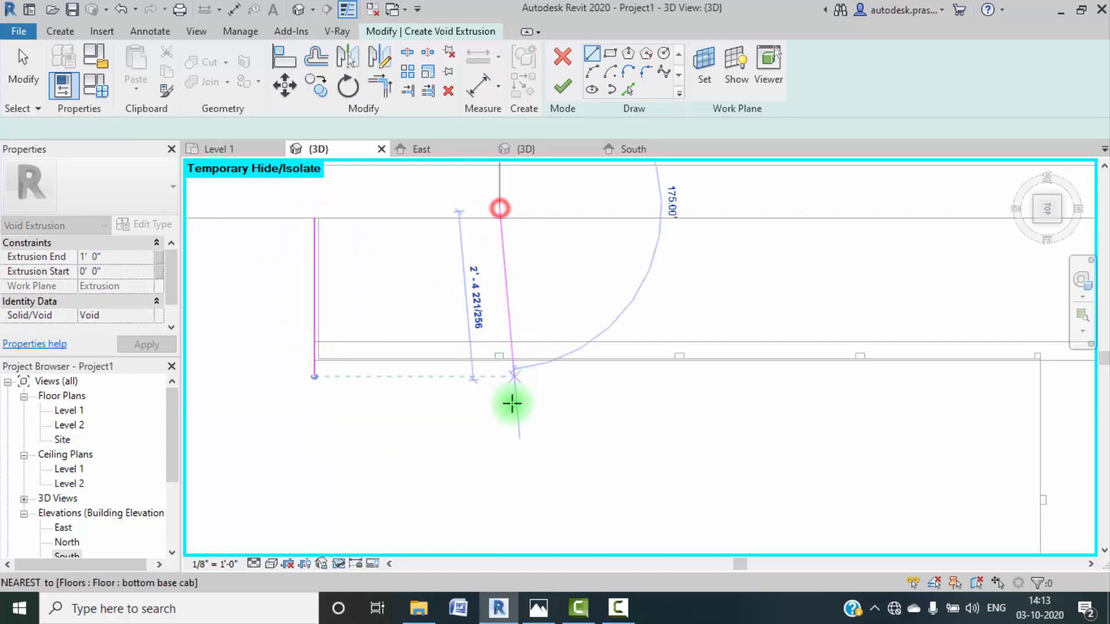
click(500, 422)
key(Escape)
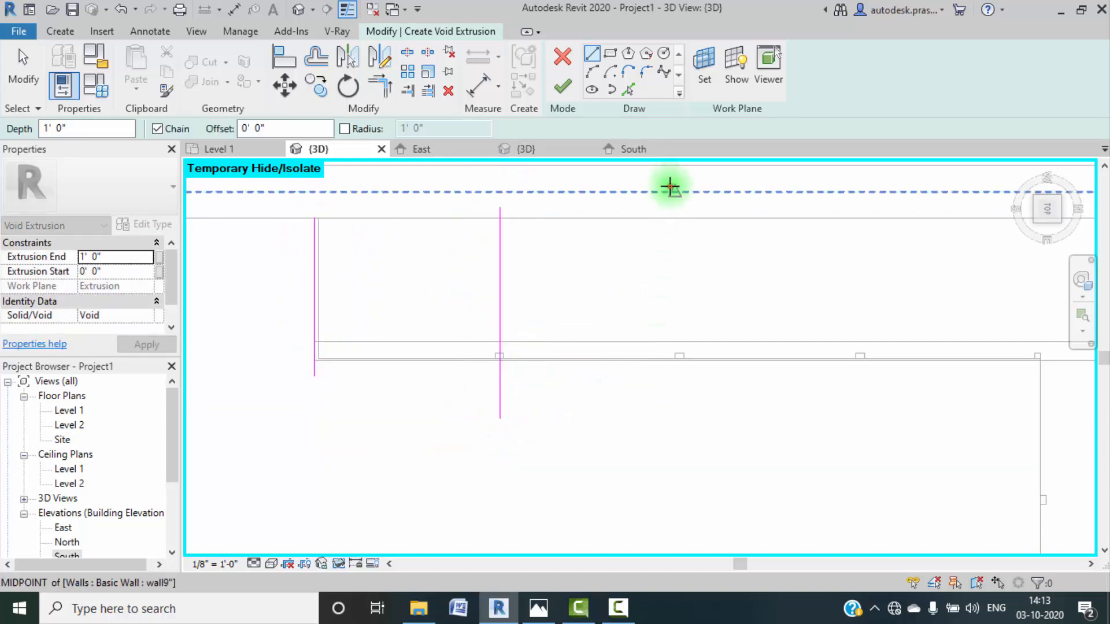
Step: Try sketching division lines near the next two base-cabinet grooves, and undo both lines
click(674, 186)
click(676, 377)
key(Escape)
key(Escape)
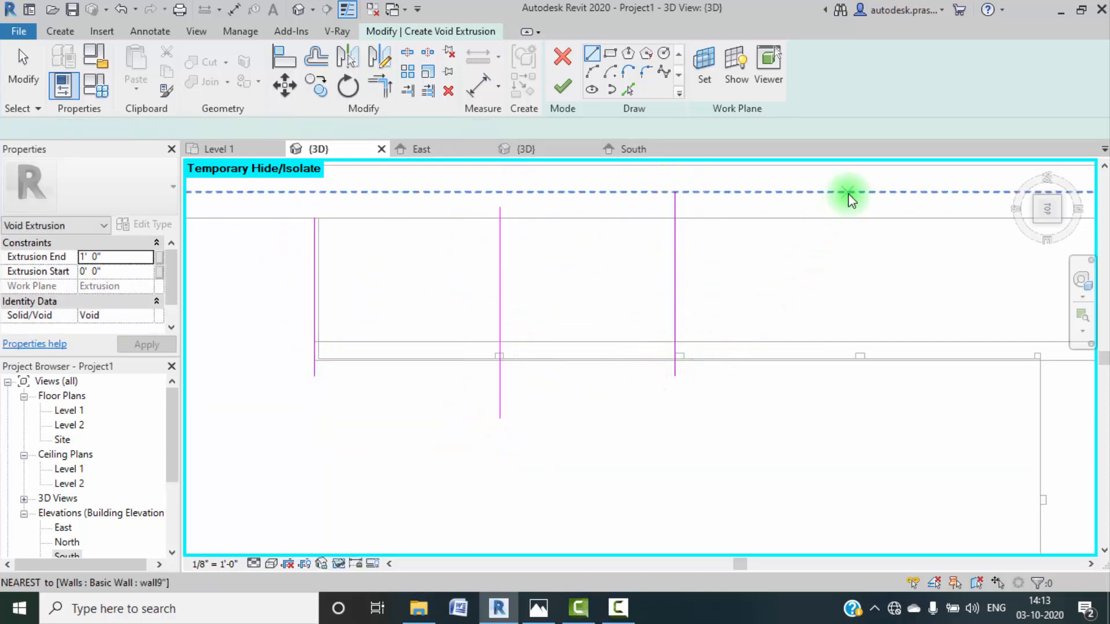
click(846, 191)
click(855, 375)
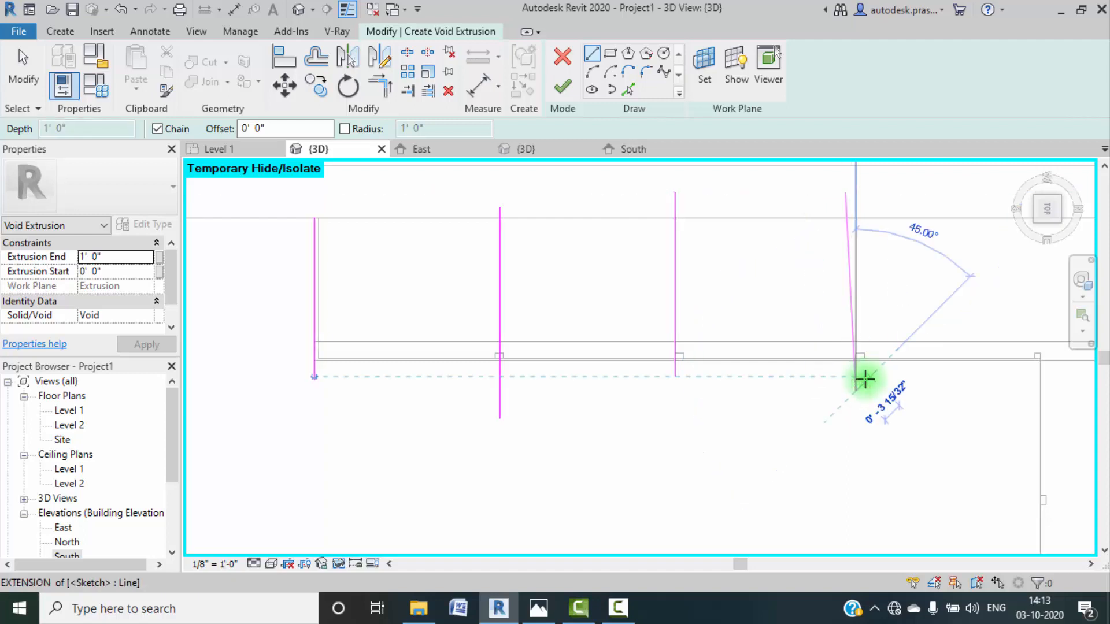
key(Escape)
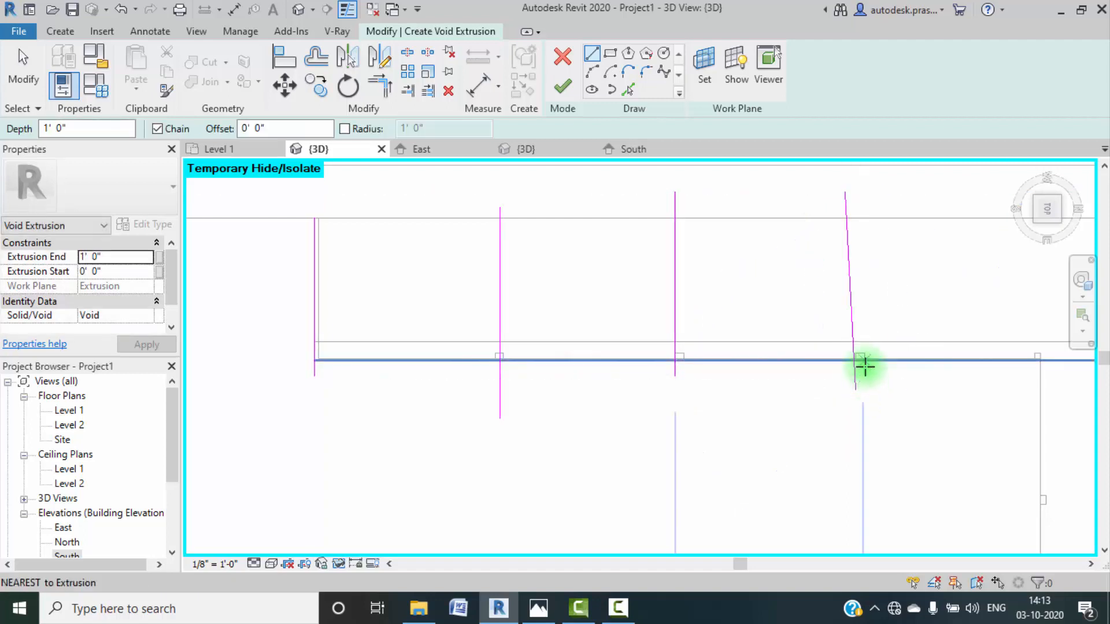
key(ctrl+z)
key(ctrl+z)
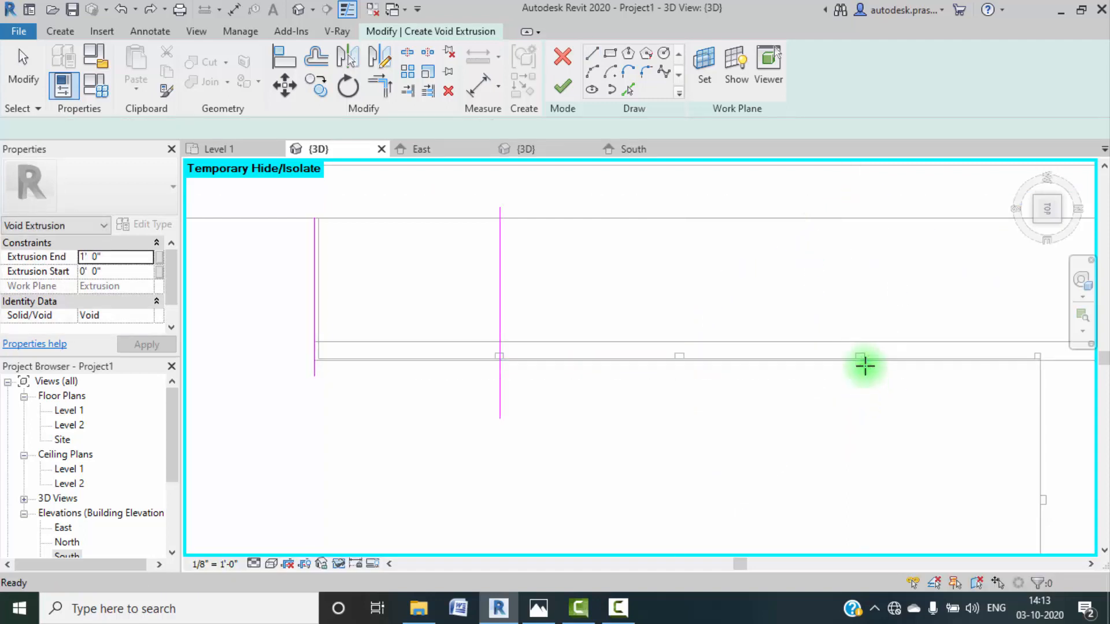
Step: Sketch two separate straight lines across the cabinet depth near the third and fourth base-cabinet grooves
click(669, 194)
click(672, 385)
key(Escape)
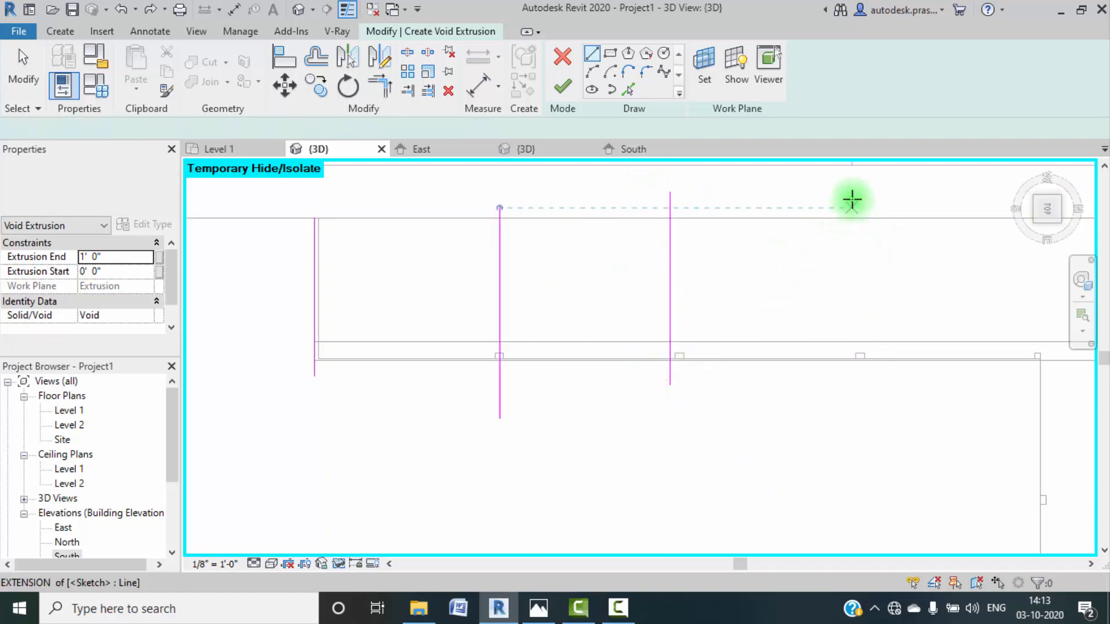
click(851, 199)
click(850, 404)
key(Escape)
scroll(892, 330, down, 3)
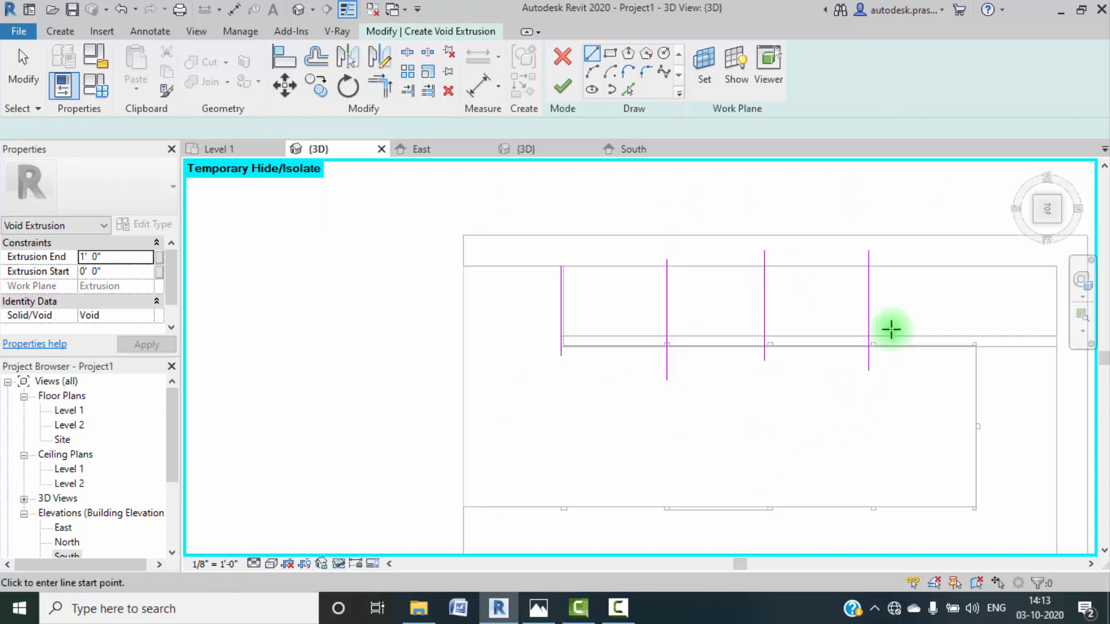
Step: Sketch two more separate lines across the cabinet depth, one past the previous division line and one about 3'-7" long along the side wall's inner face
middle_drag(923, 344, 822, 340)
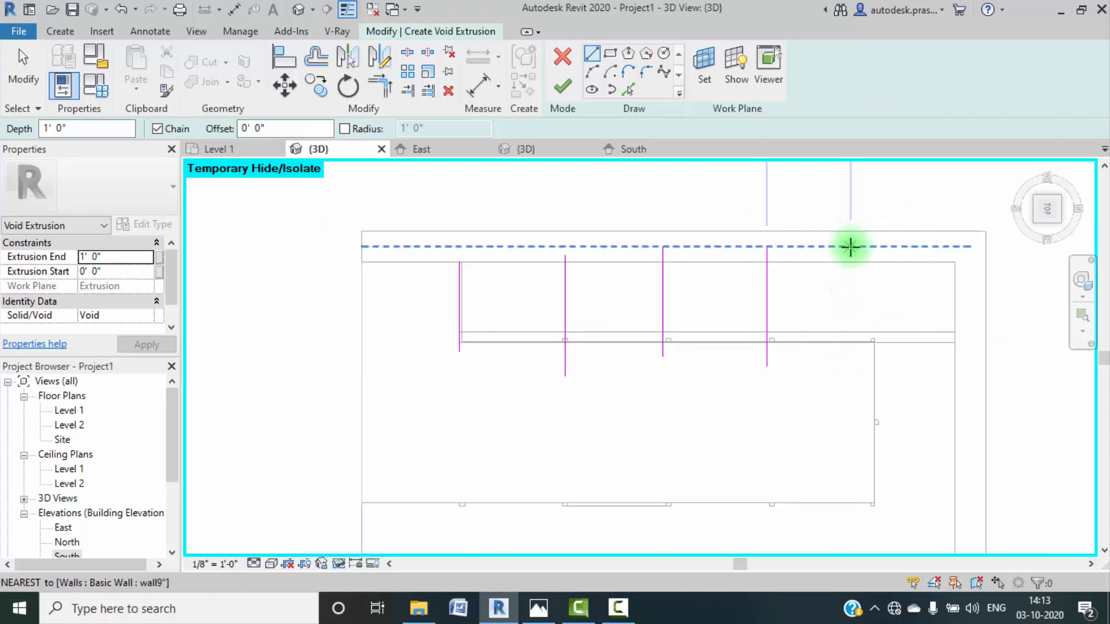
click(850, 246)
click(851, 400)
key(Escape)
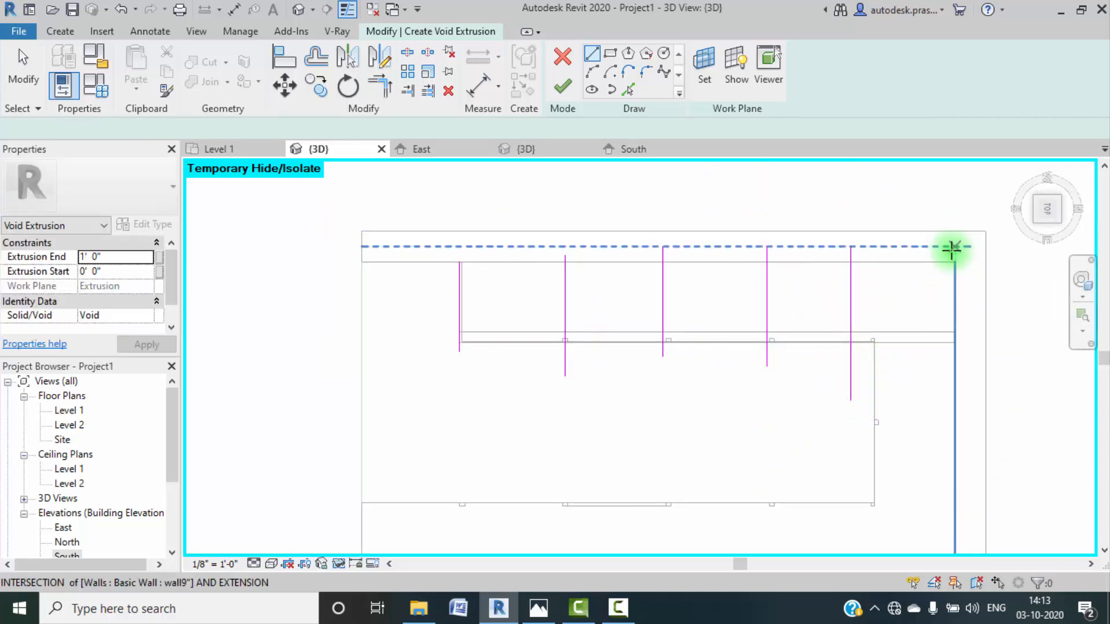
click(951, 248)
click(950, 387)
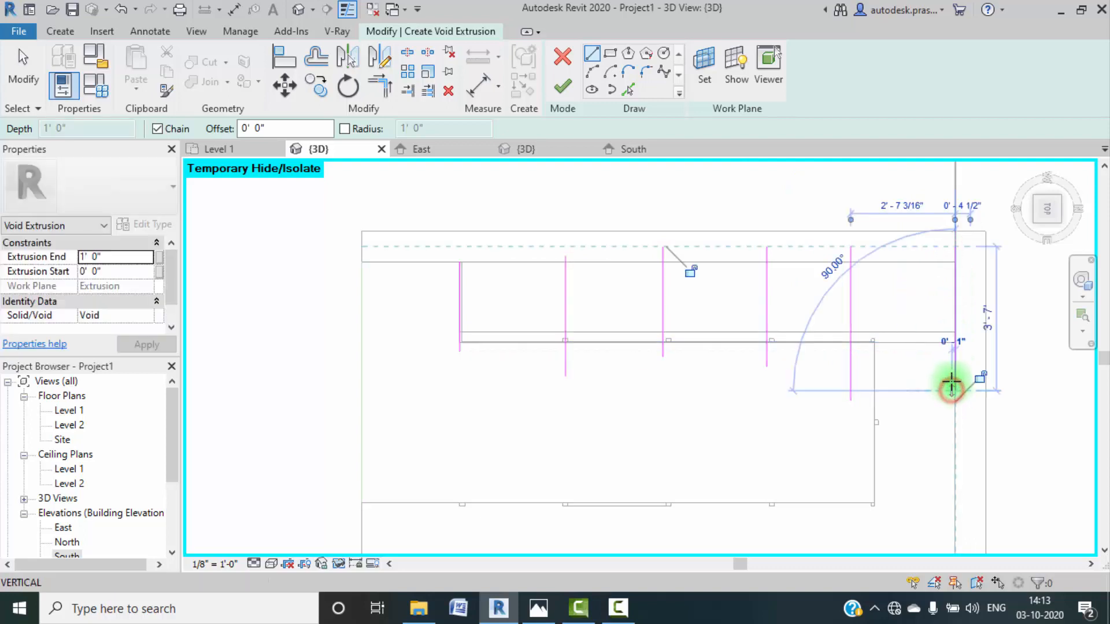
key(Escape)
key(Escape)
Step: Place one continuous aligned dimension string across all six sketched division lines, positioned beyond the back wall
scroll(601, 310, down, 3)
middle_drag(675, 348, 611, 346)
scroll(538, 328, up, 2)
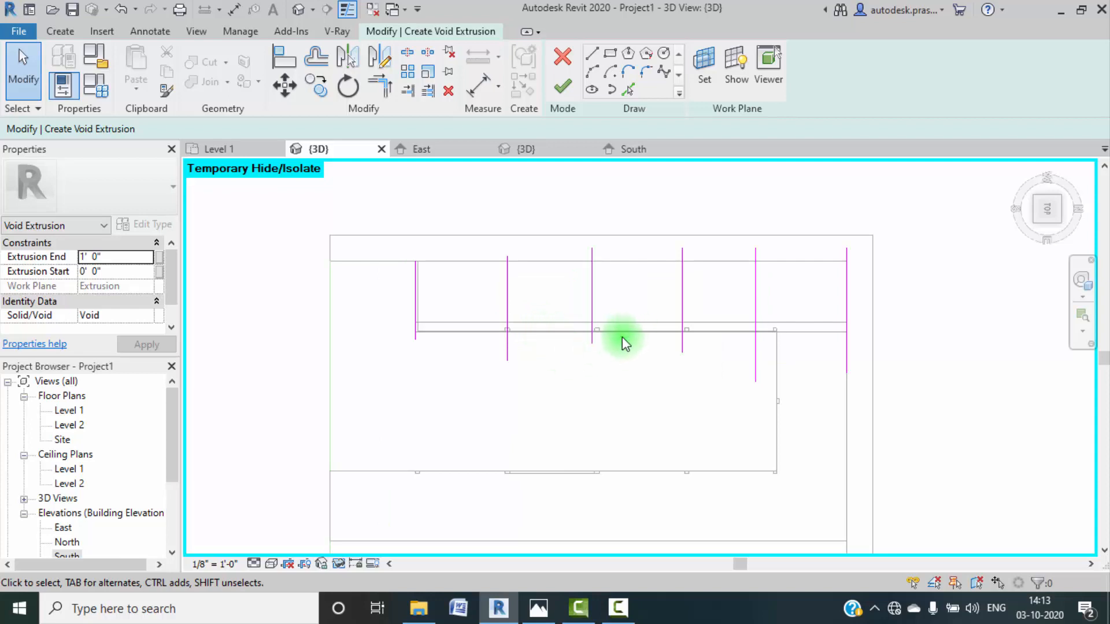
scroll(443, 325, up, 3)
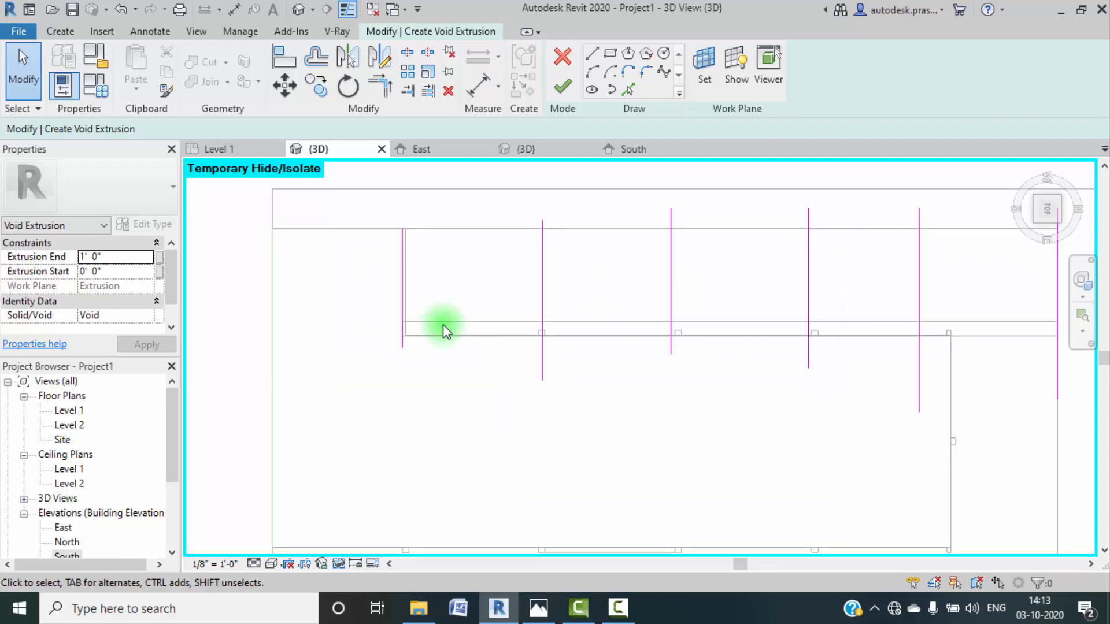
scroll(443, 324, down, 4)
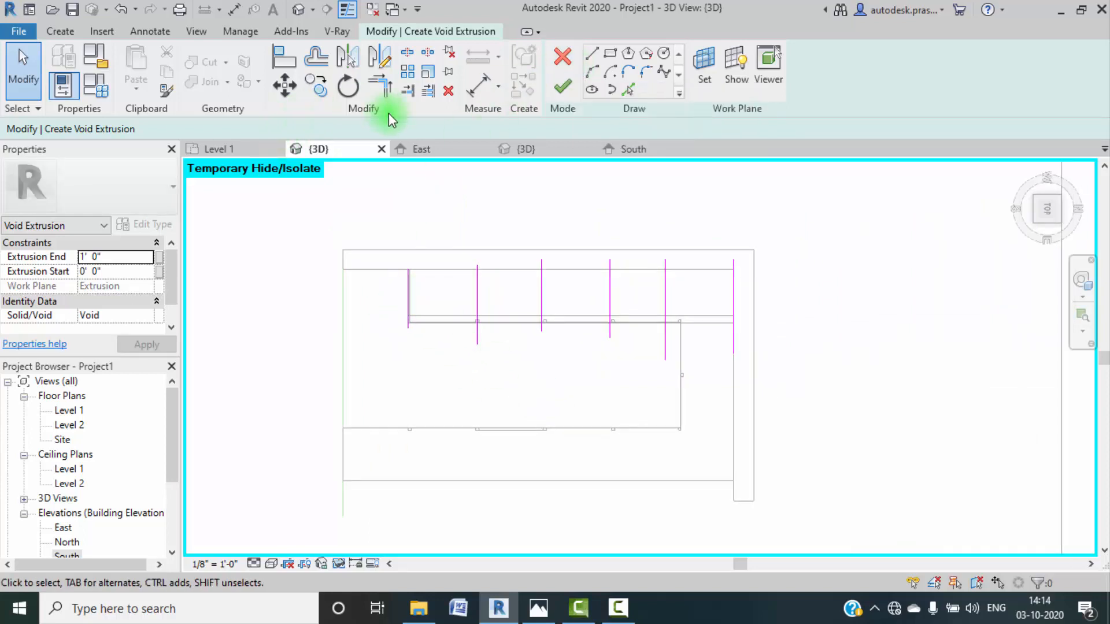
click(151, 31)
click(67, 64)
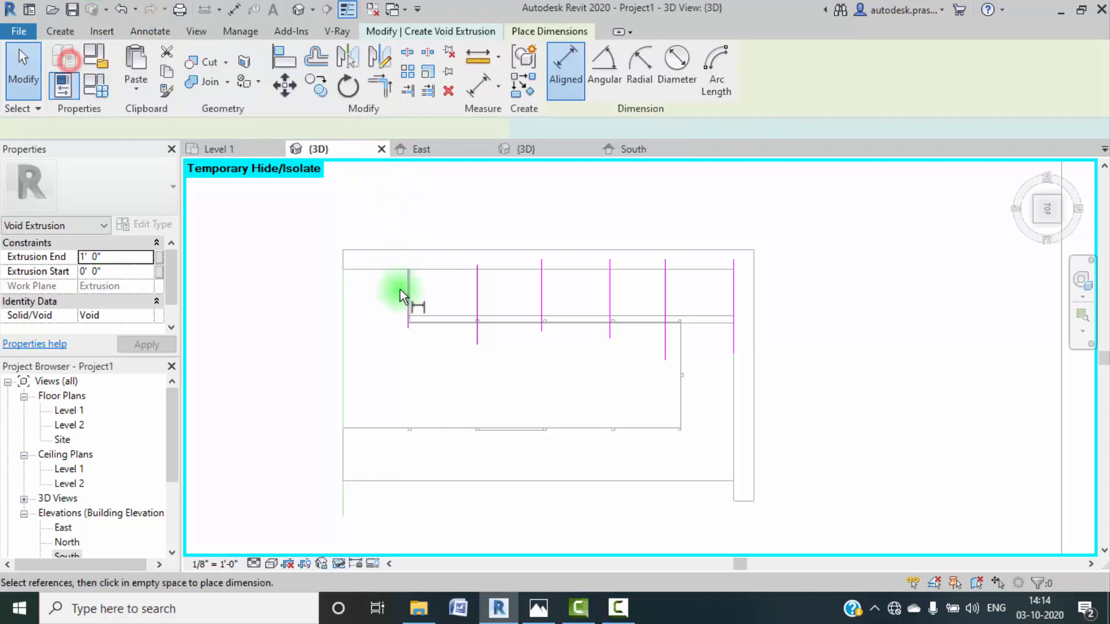
scroll(408, 325, up, 1)
scroll(408, 325, up, 2)
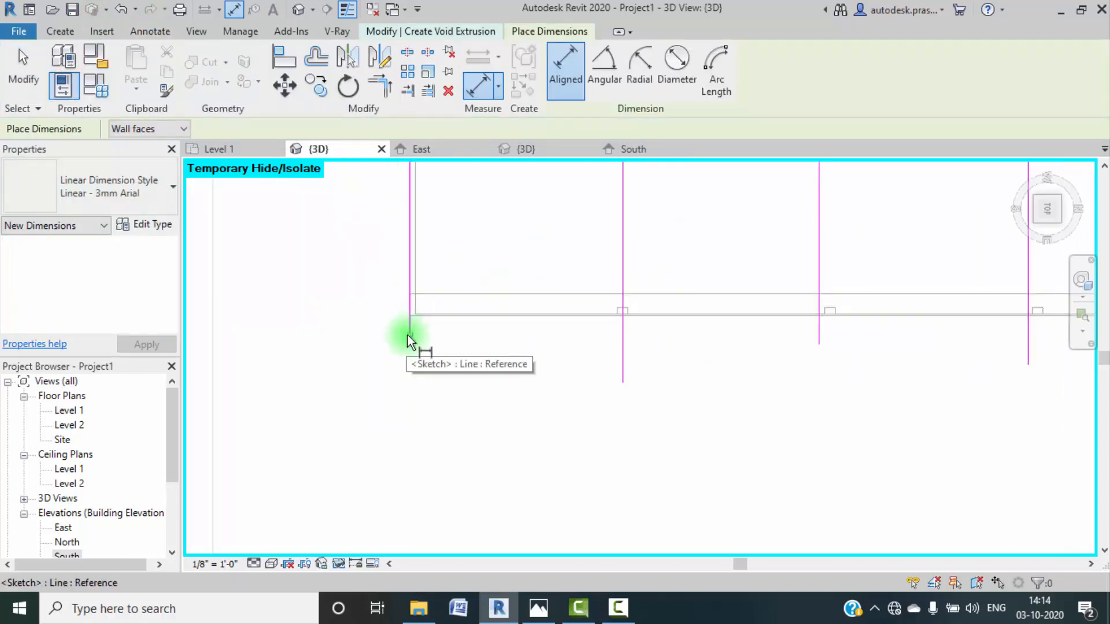
click(409, 327)
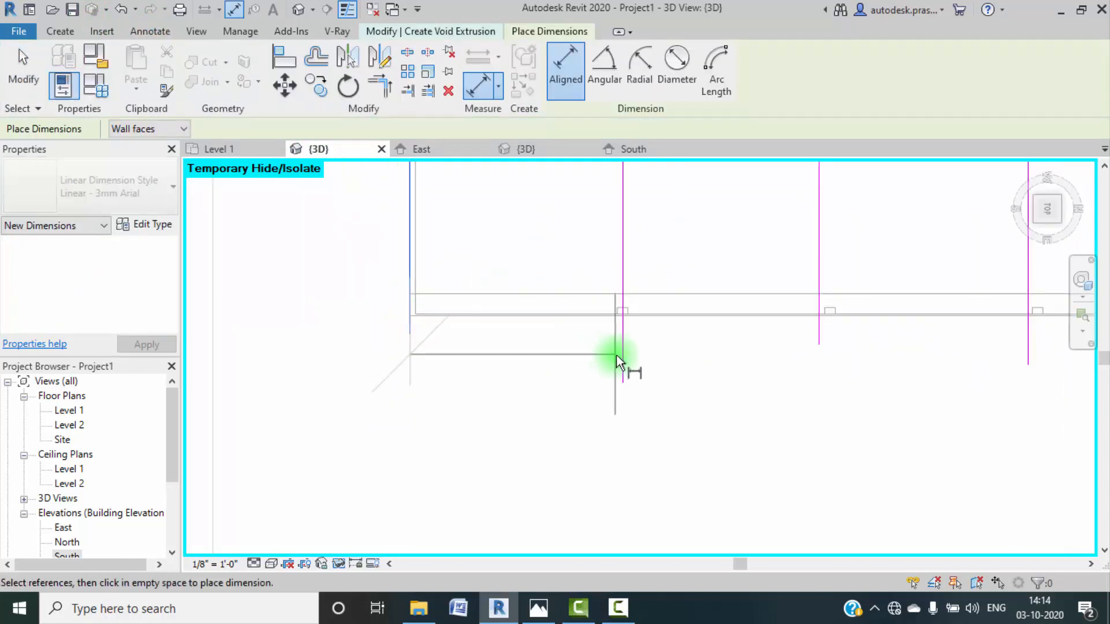
click(621, 359)
click(817, 333)
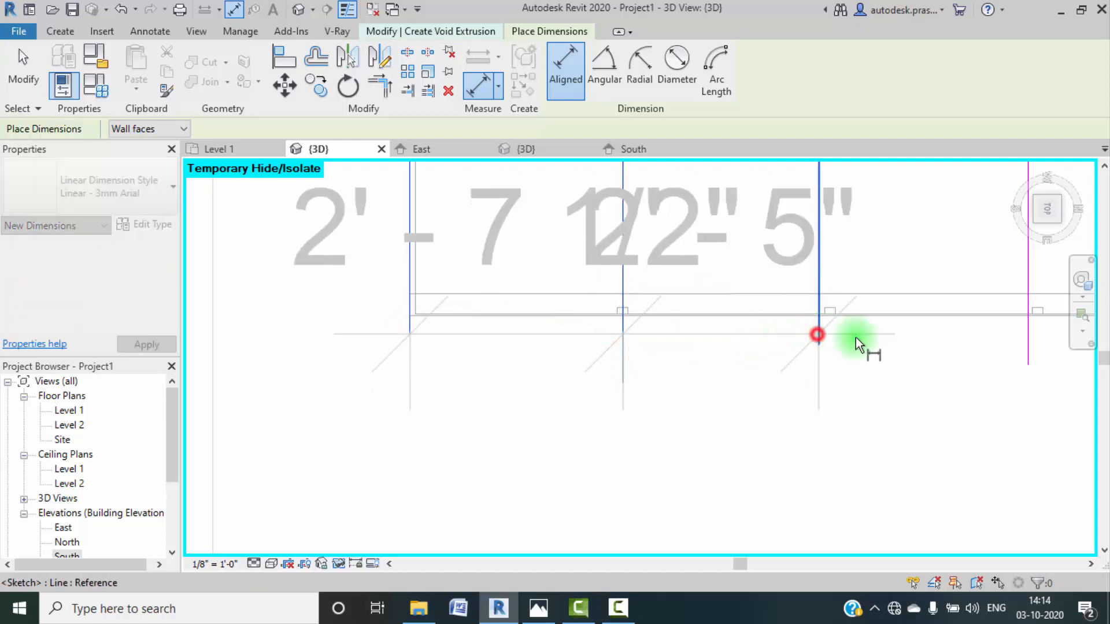
middle_drag(794, 341, 530, 317)
click(549, 326)
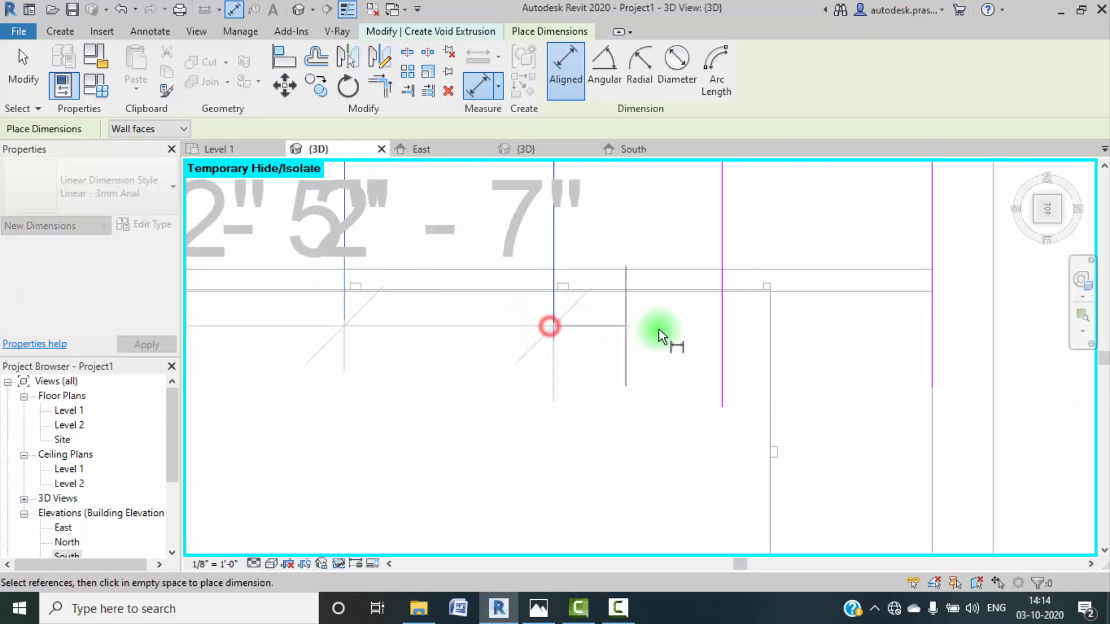
click(718, 341)
click(932, 347)
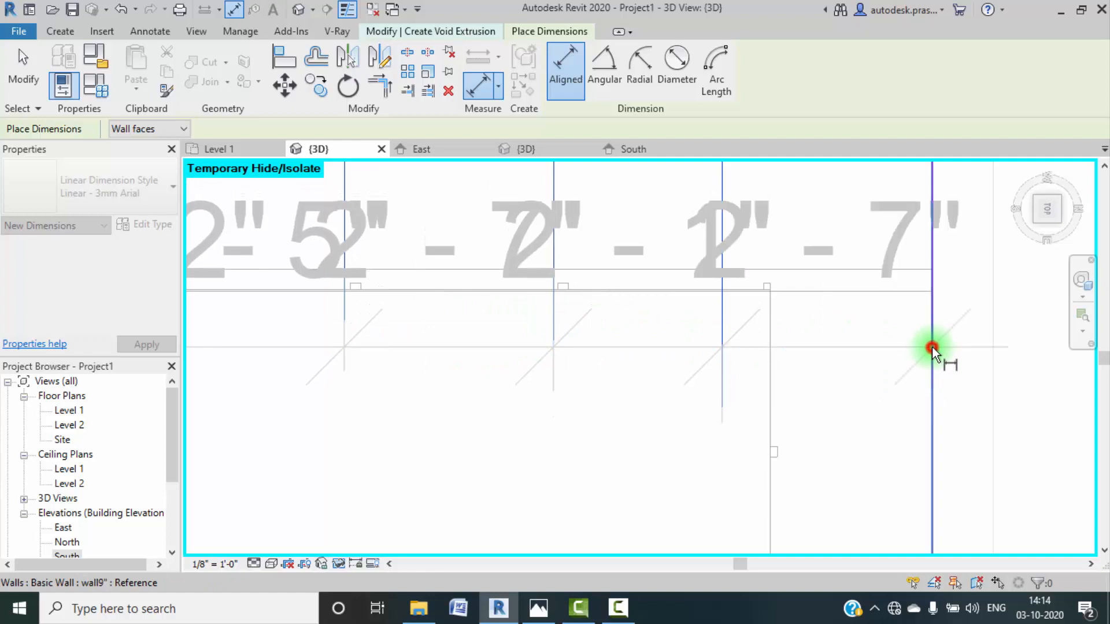
scroll(818, 355, down, 5)
scroll(818, 355, down, 2)
click(821, 208)
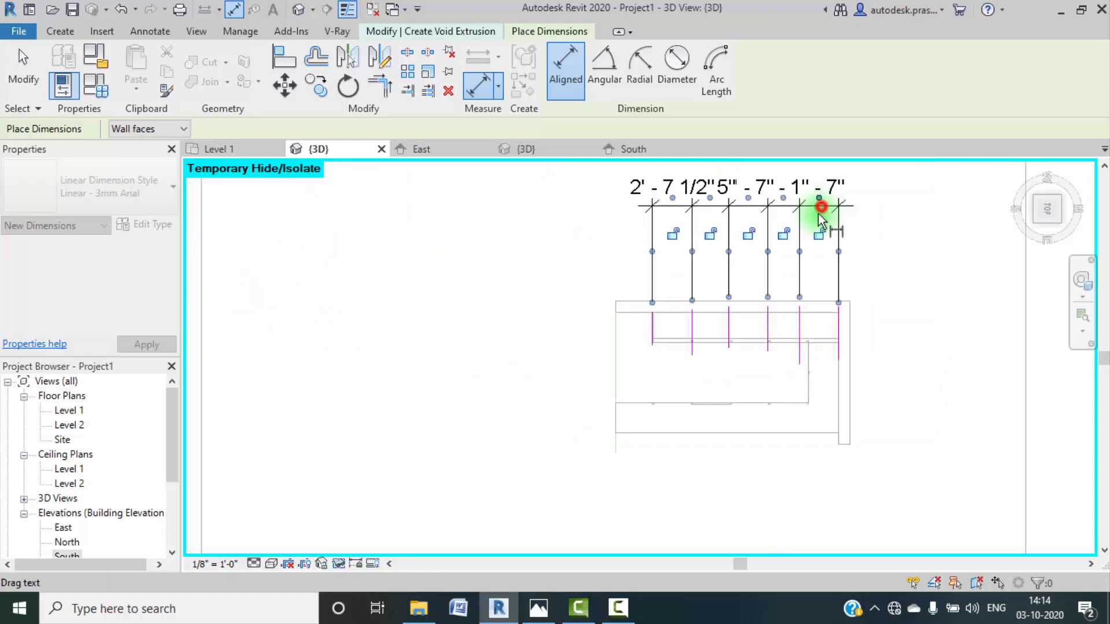
Step: Equalize the spacing of the six division lines through the dimension string, and delete the string
middle_drag(765, 248, 700, 240)
click(704, 276)
key(Escape)
drag(769, 245, 492, 229)
key(Escape)
scroll(549, 324, up, 4)
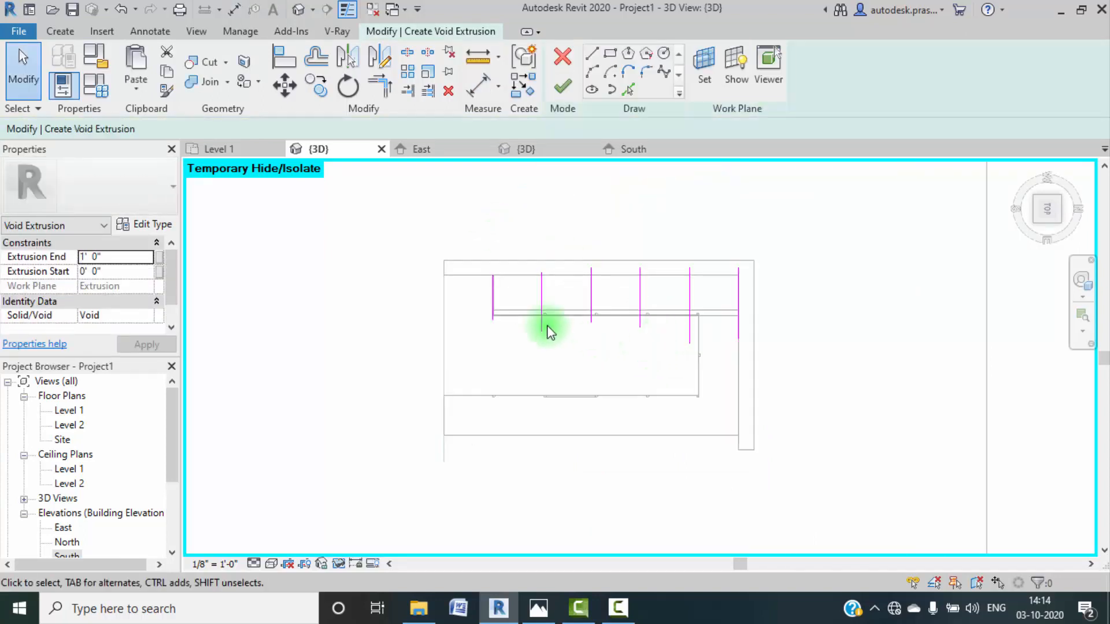
Step: Pick the second division line with a 0.75" offset to add a parallel line on each side, undoing the stray cabinet-edge pick
middle_drag(488, 290, 446, 295)
scroll(446, 322, down, 4)
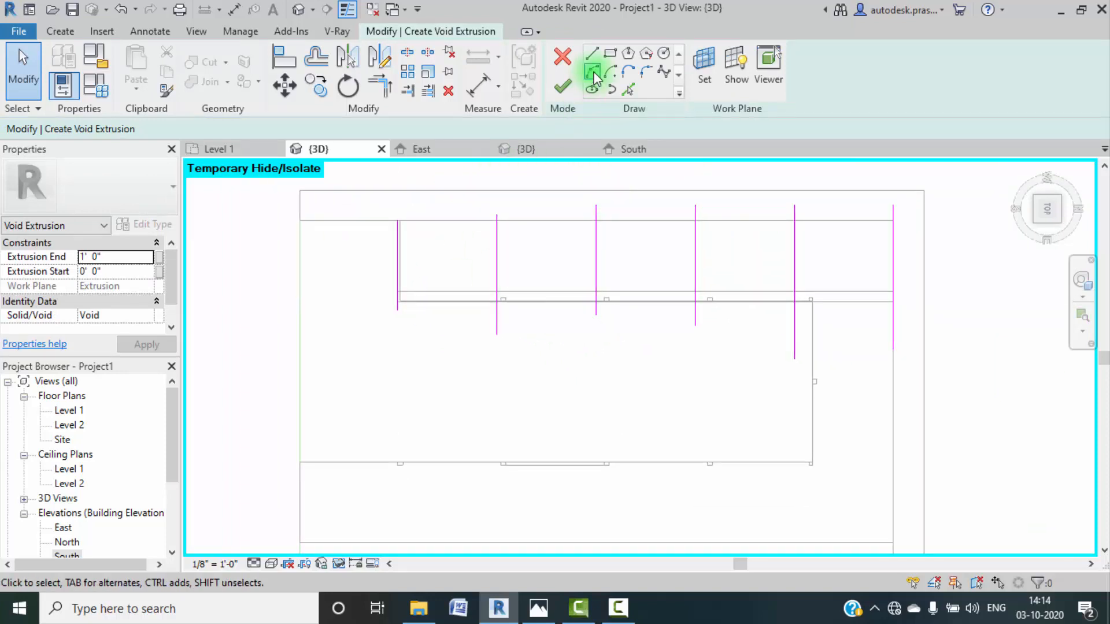
click(627, 90)
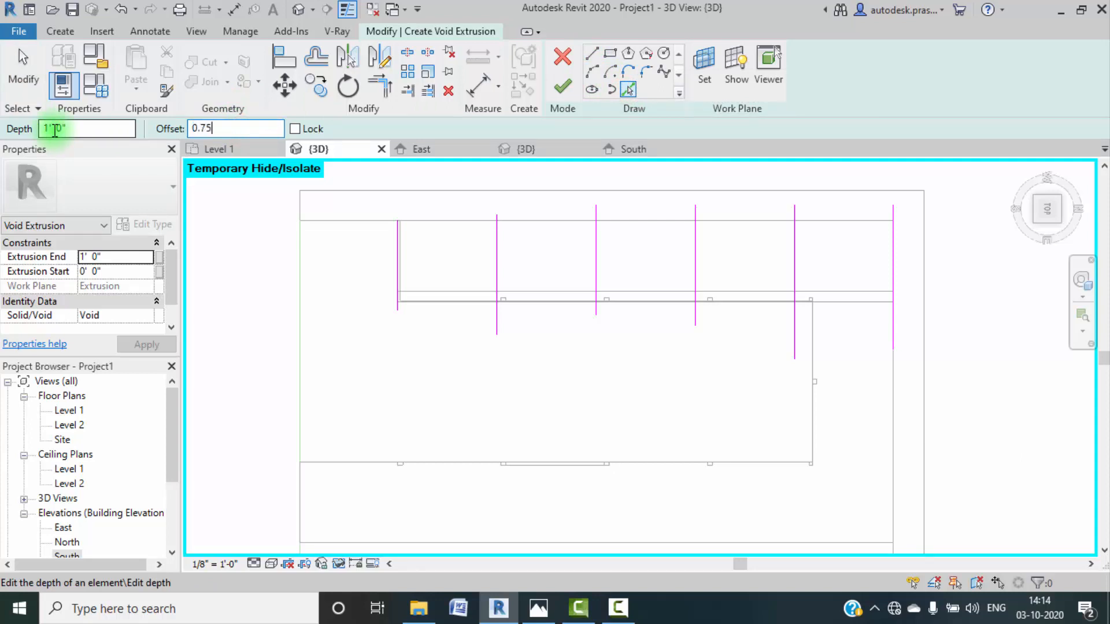
scroll(502, 283, up, 2)
click(495, 281)
click(491, 292)
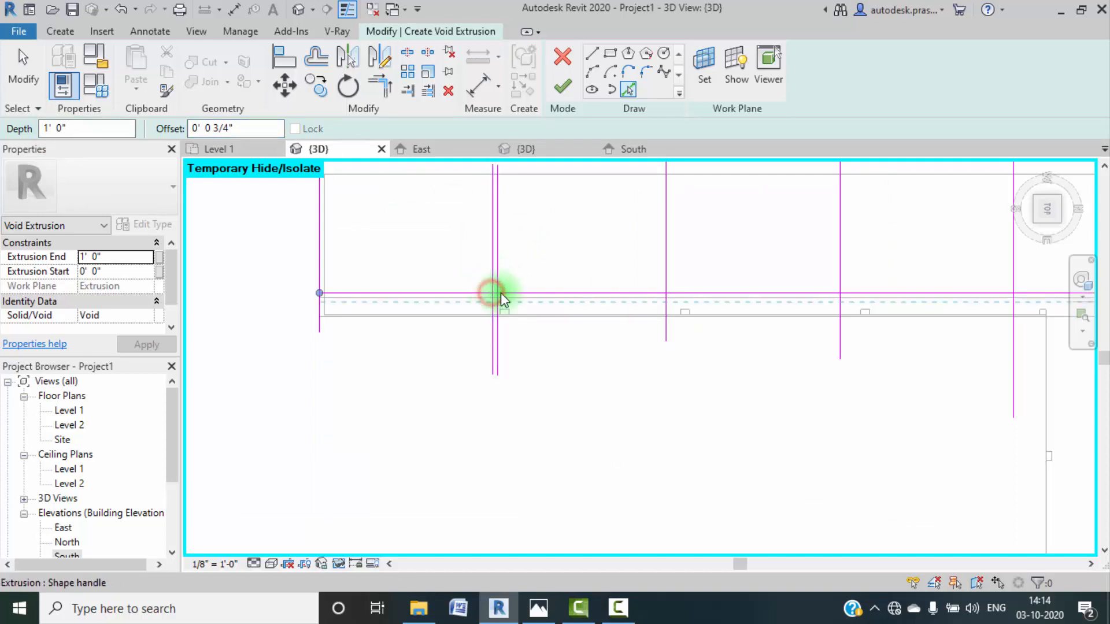
key(ctrl+z)
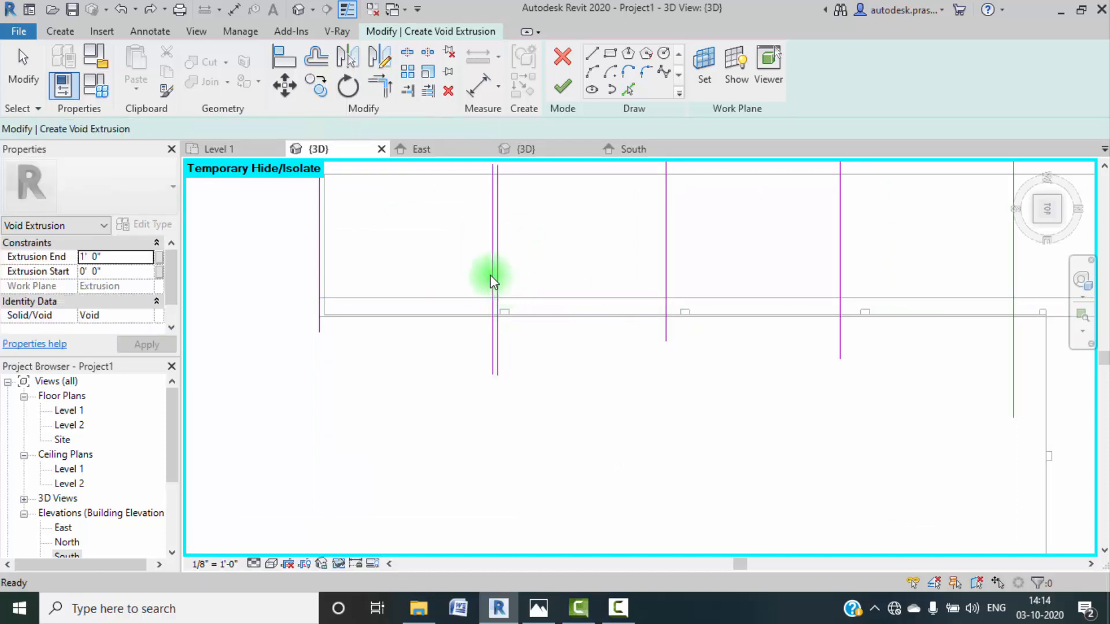
click(491, 273)
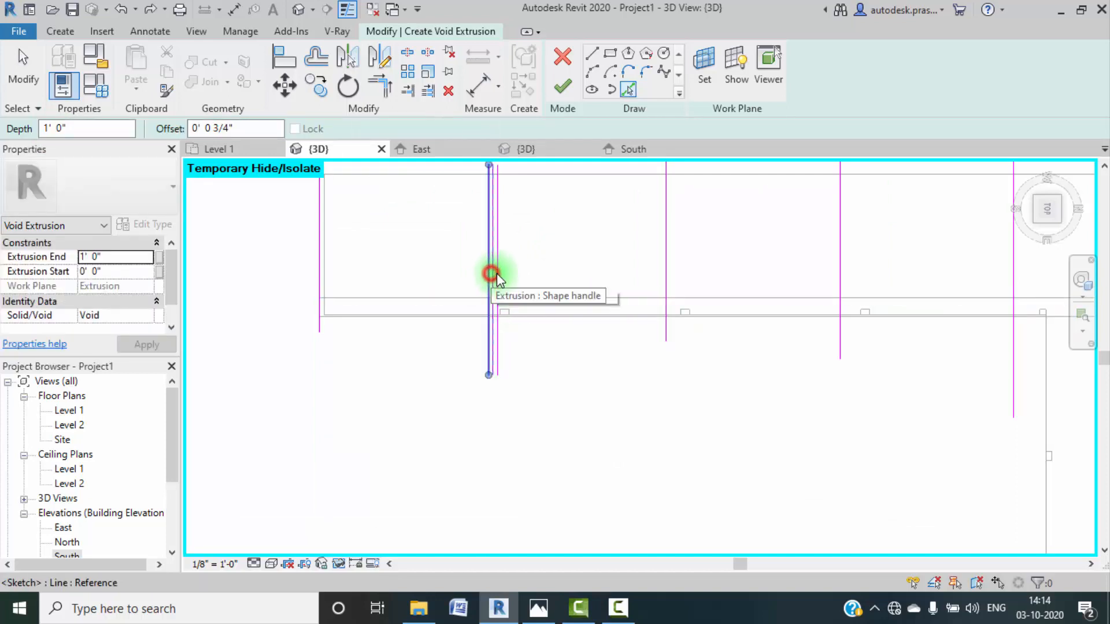
Step: Add parallel lines offset 3/4" on both sides of the remaining three interior division lines
click(661, 276)
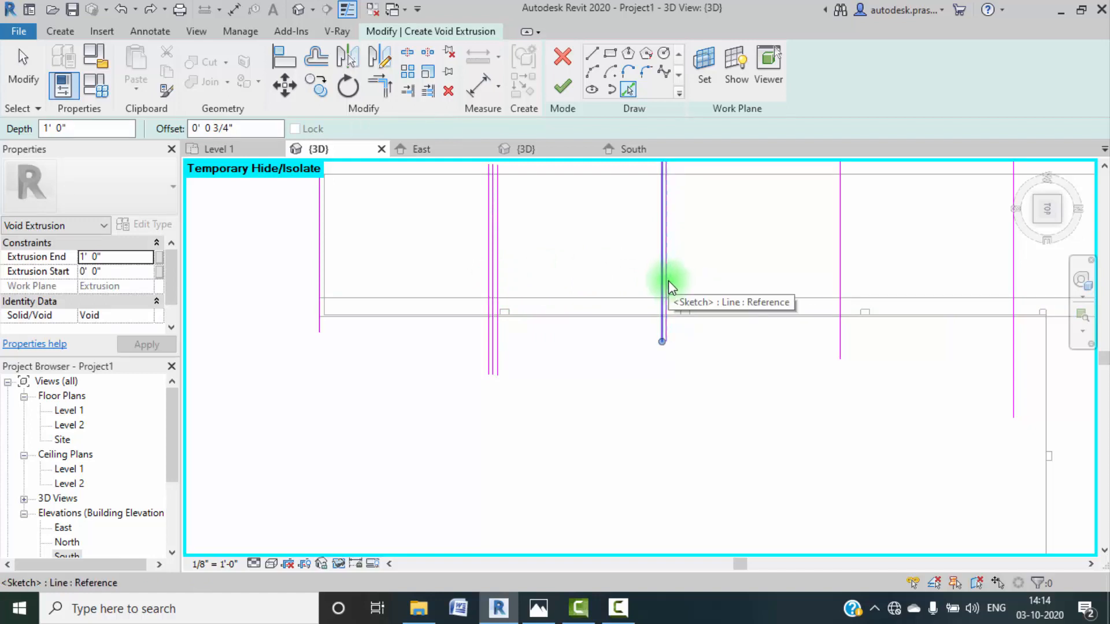
scroll(667, 280, up, 2)
click(669, 282)
middle_drag(727, 270, 318, 230)
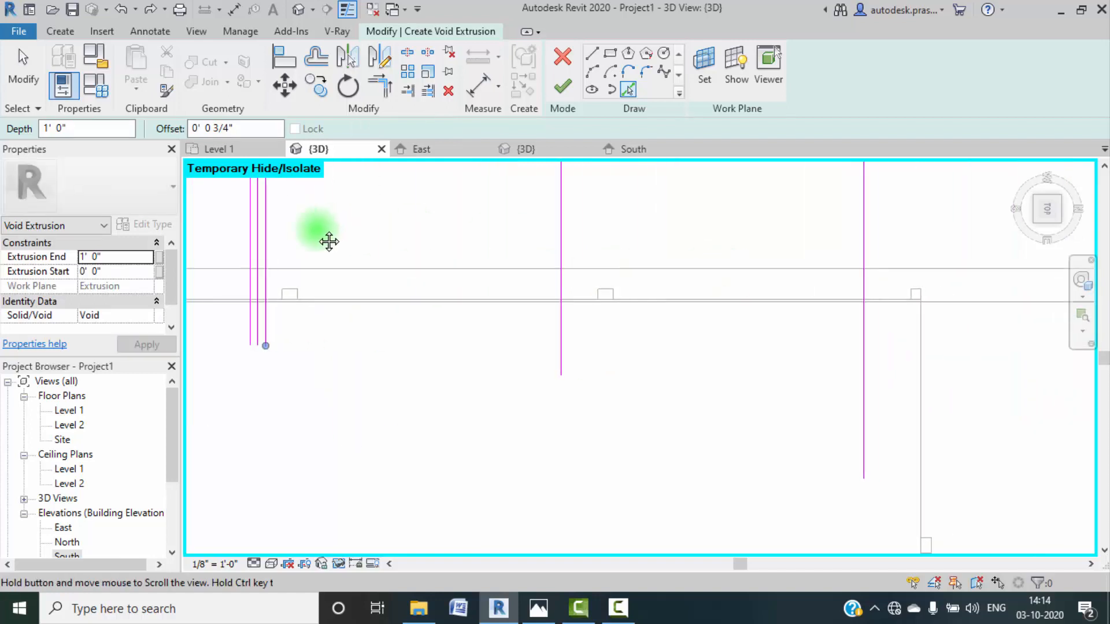
click(563, 258)
mouse_move(637, 240)
middle_down()
mouse_move(478, 250)
mouse_move(583, 262)
middle_up()
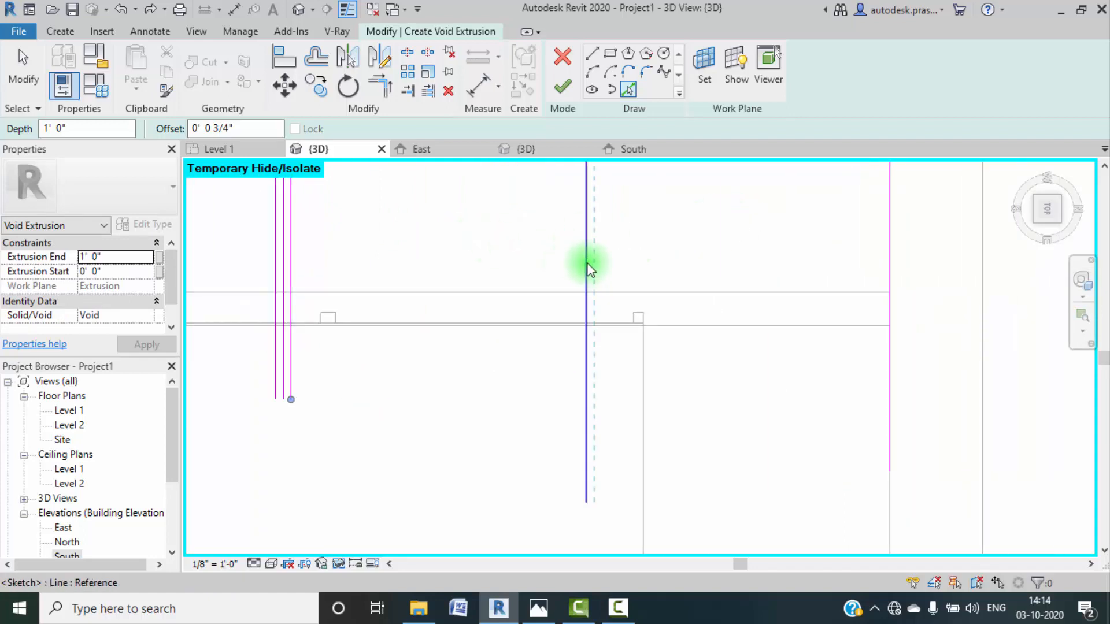
click(584, 265)
scroll(693, 264, down, 4)
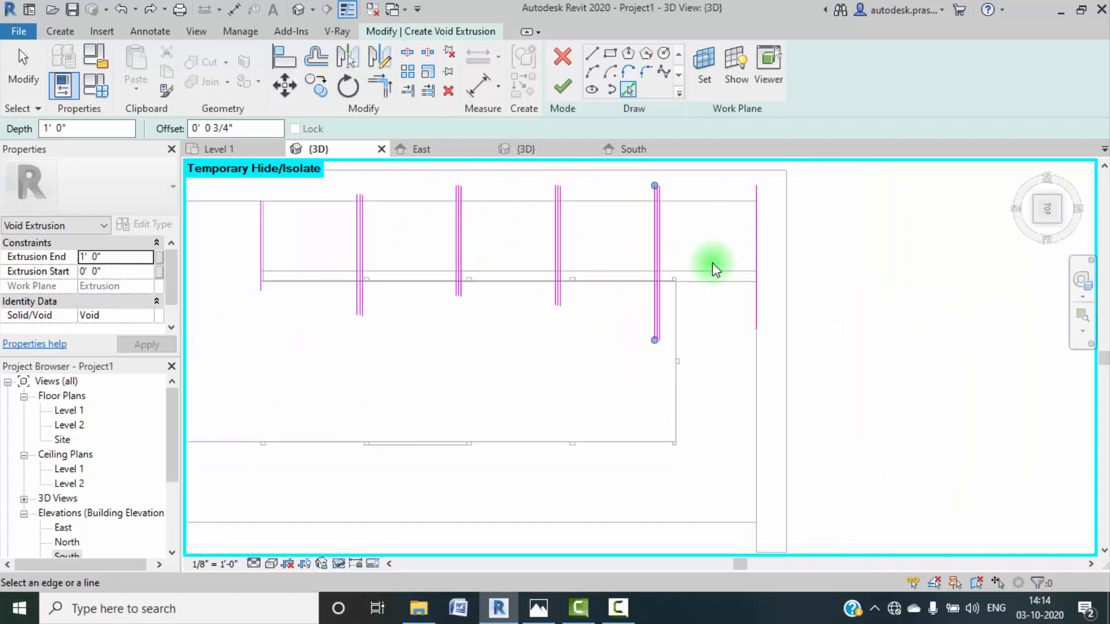
scroll(726, 261, down, 2)
key(Escape)
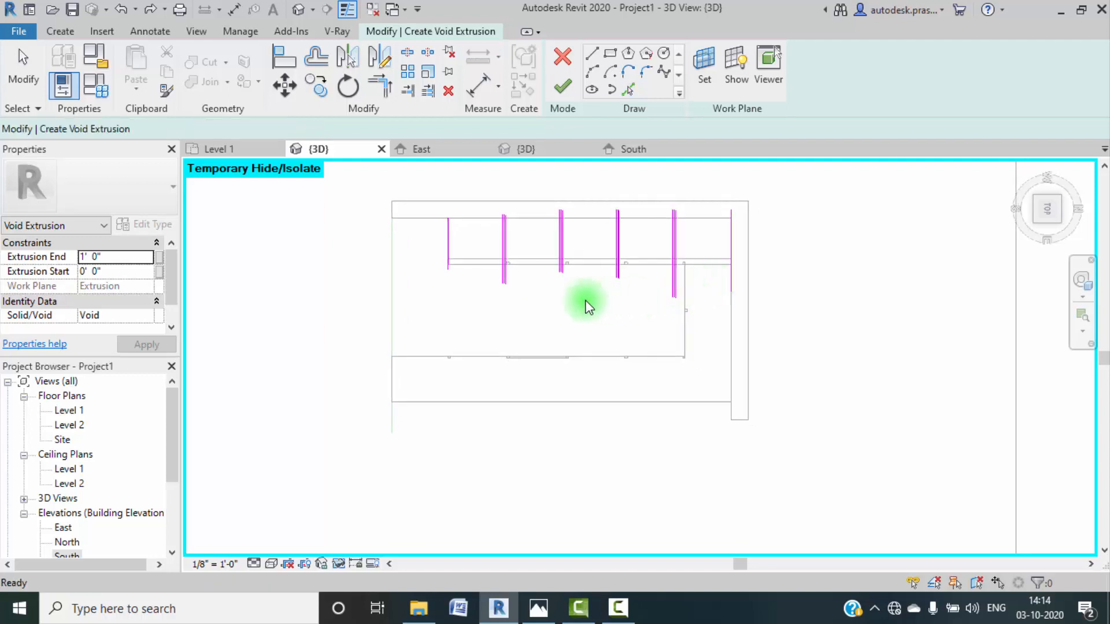
Step: Add a parallel line offset 1" inward from the division line at the cabinets' open end
scroll(520, 267, up, 3)
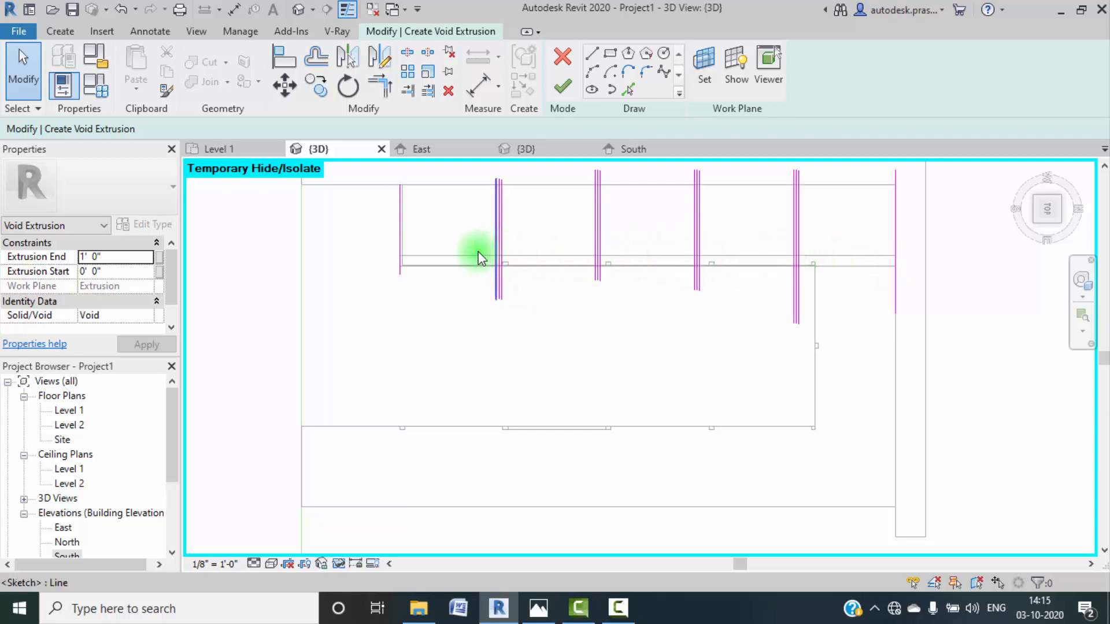
scroll(399, 262, up, 4)
click(627, 91)
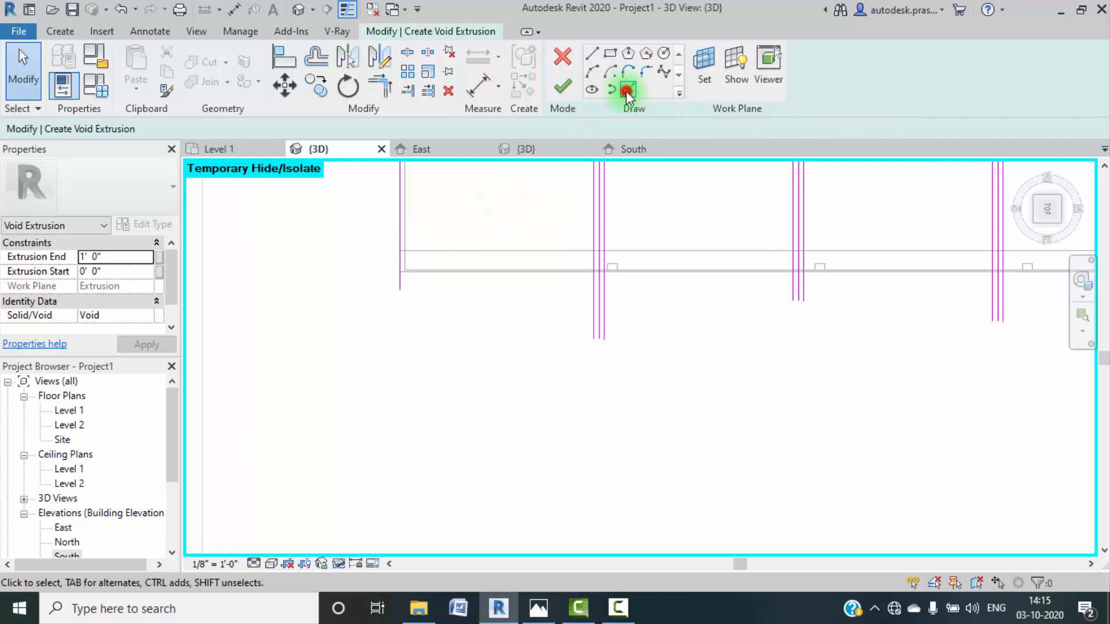
click(243, 129)
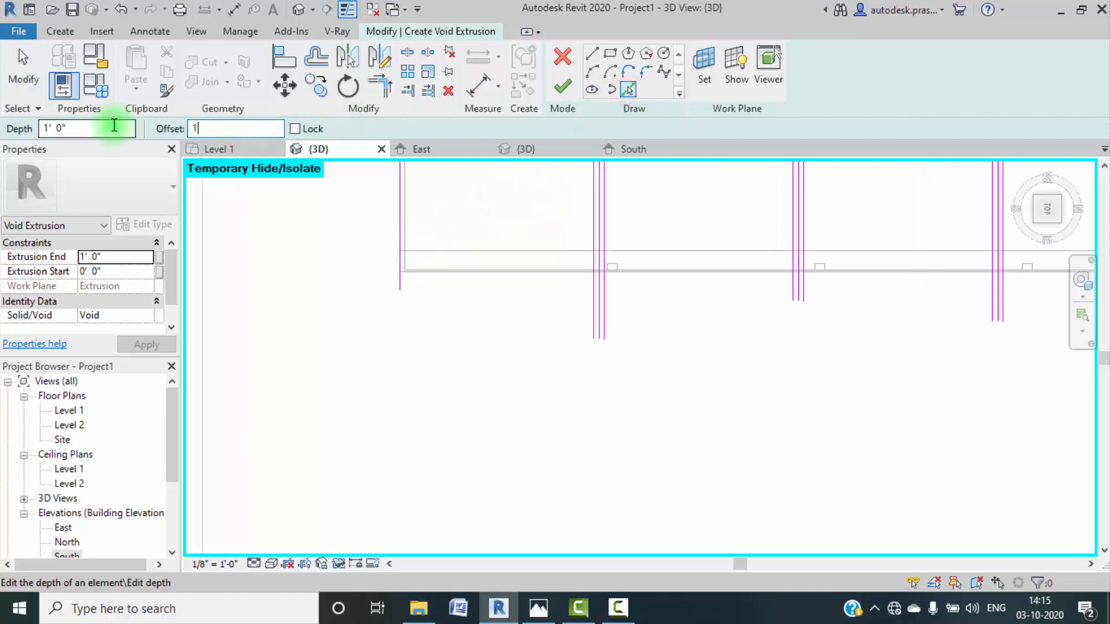
click(405, 255)
key(Escape)
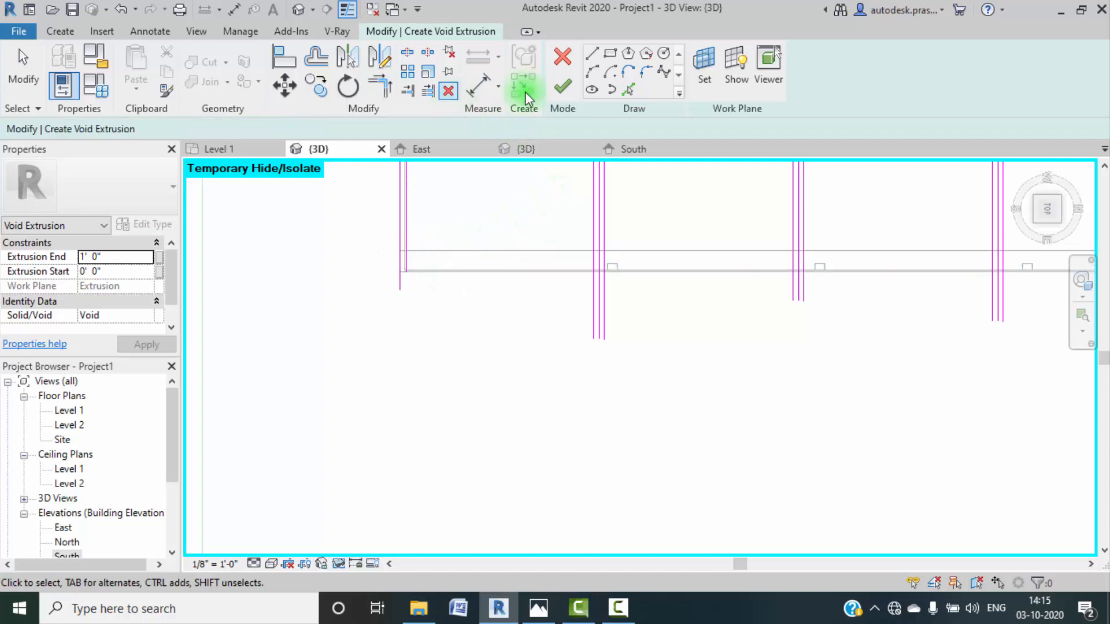
Step: Delete the centre line from each of the four triple-line groups, and delete the line along the side wall
scroll(601, 242, up, 2)
click(598, 250)
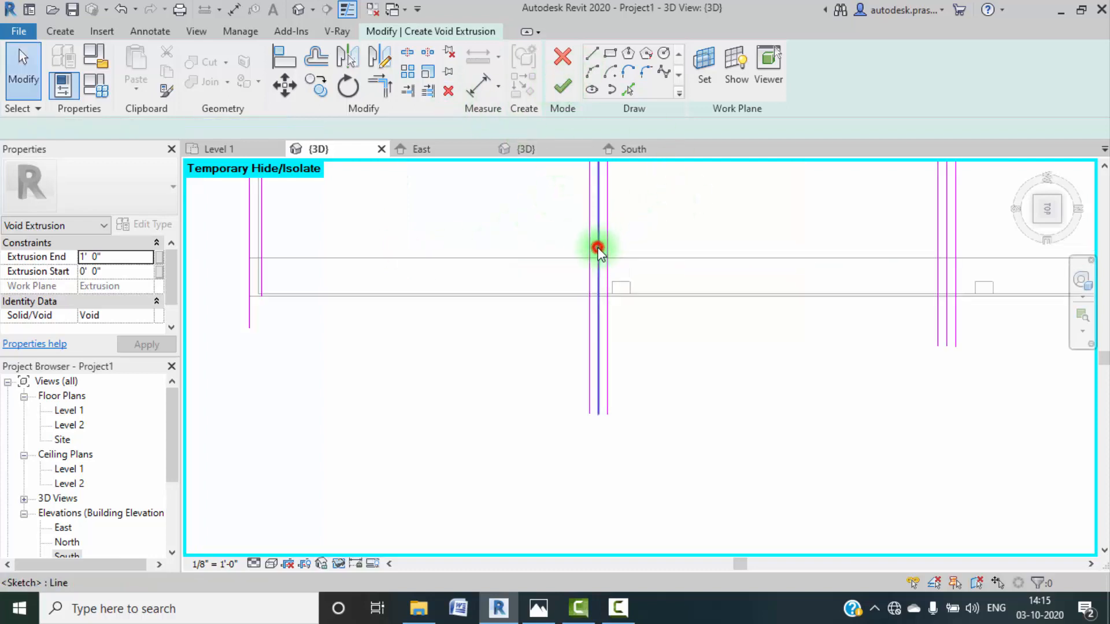
key(Delete)
middle_drag(810, 284, 415, 313)
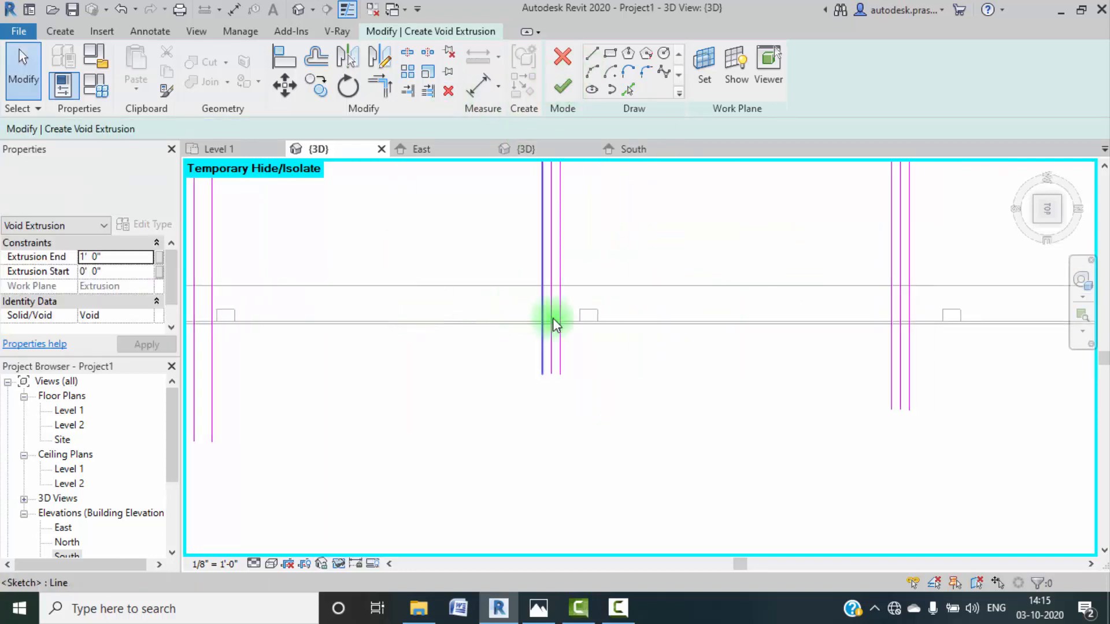
middle_drag(525, 334, 617, 355)
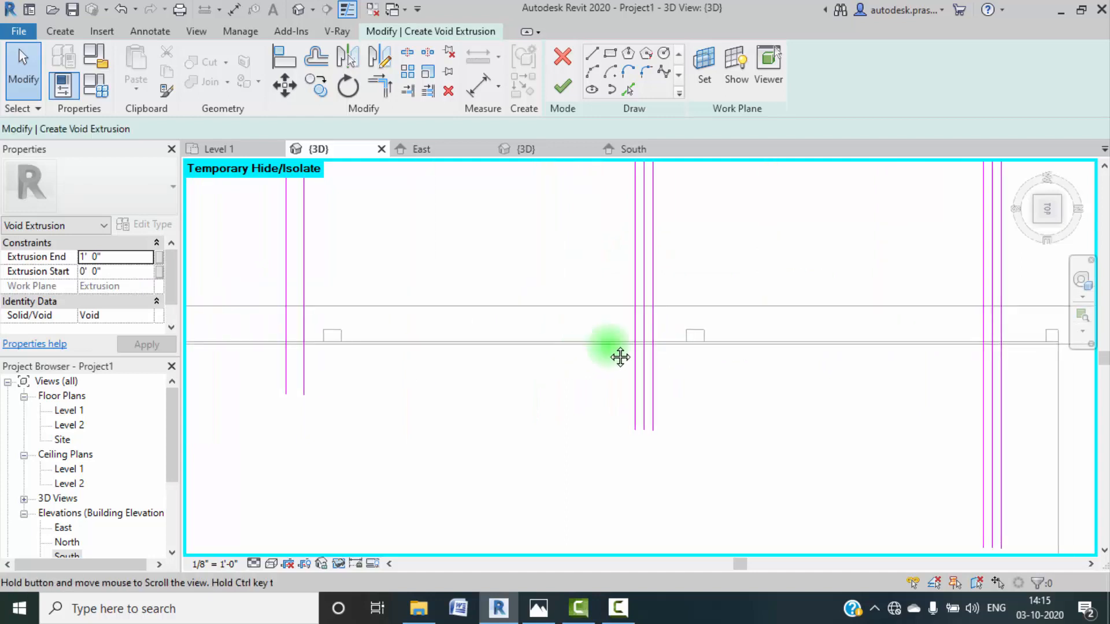
click(644, 333)
mouse_move(815, 342)
middle_down()
mouse_move(645, 367)
mouse_move(698, 337)
middle_up()
click(719, 337)
scroll(744, 345, down, 2)
scroll(741, 339, down, 2)
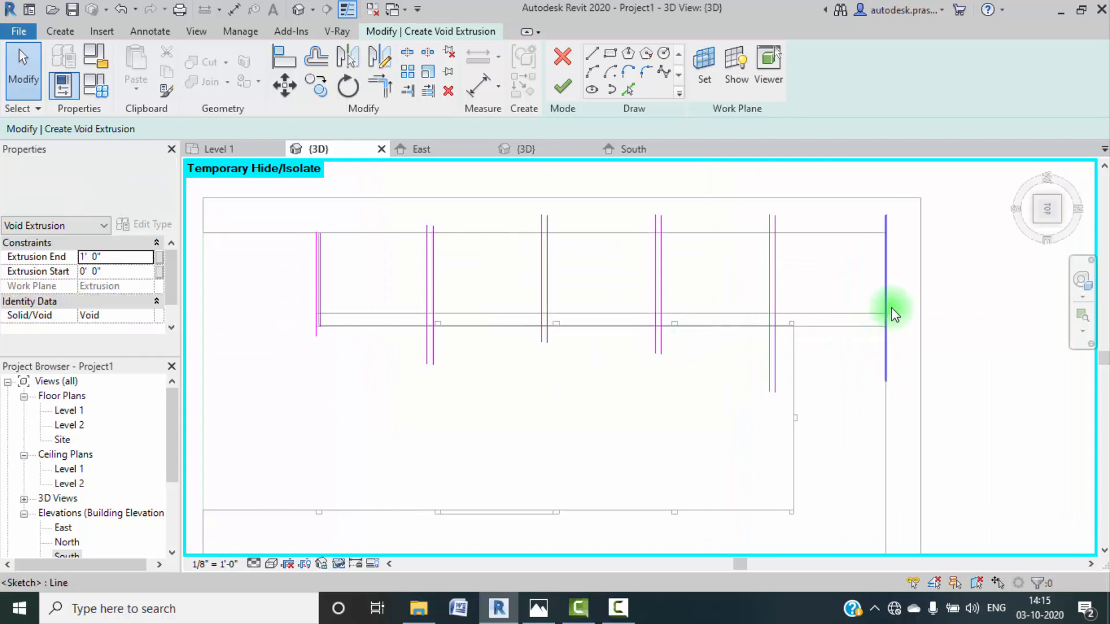
click(892, 307)
key(Delete)
Step: Draw a short line joining the two end-groove lines along the cabinets' front edge
middle_drag(751, 360, 805, 329)
scroll(355, 321, up, 6)
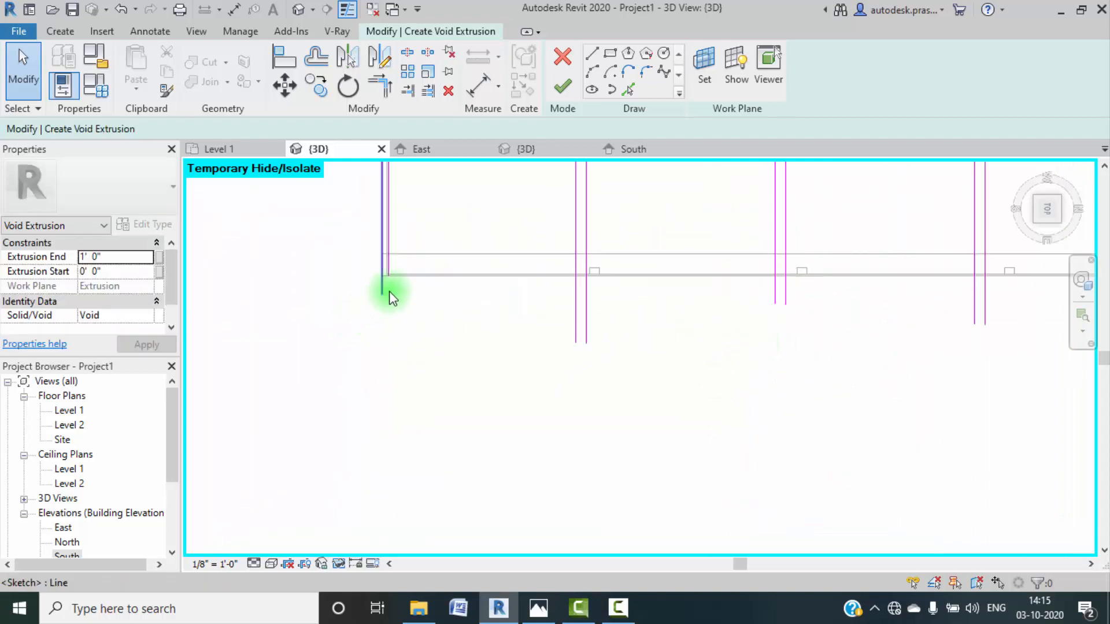
click(591, 55)
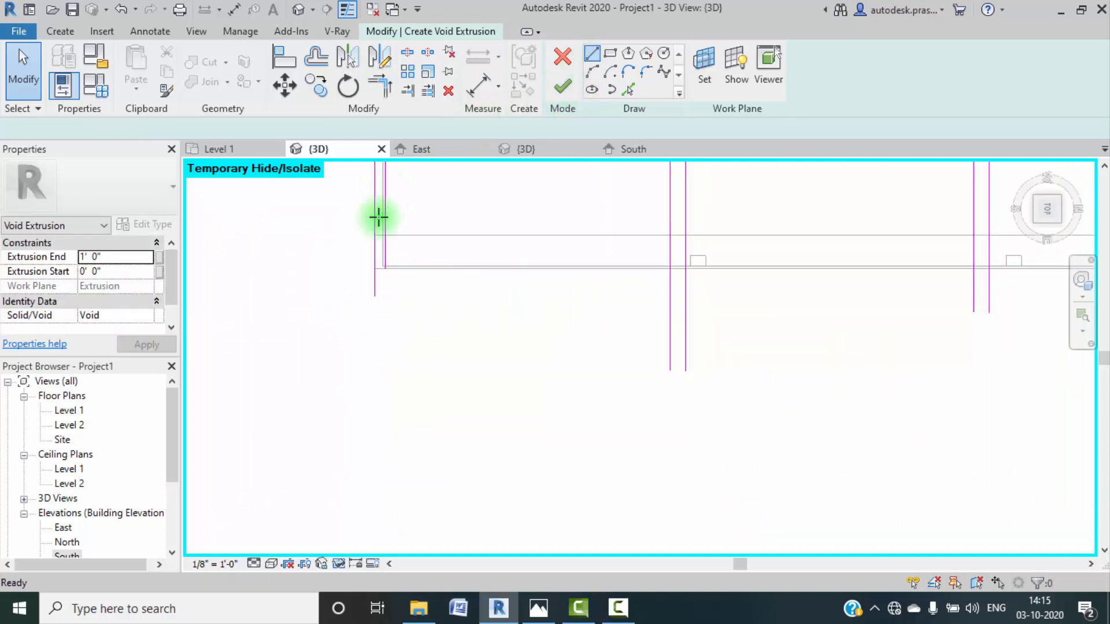
scroll(377, 266, up, 2)
click(377, 269)
click(390, 270)
key(Escape)
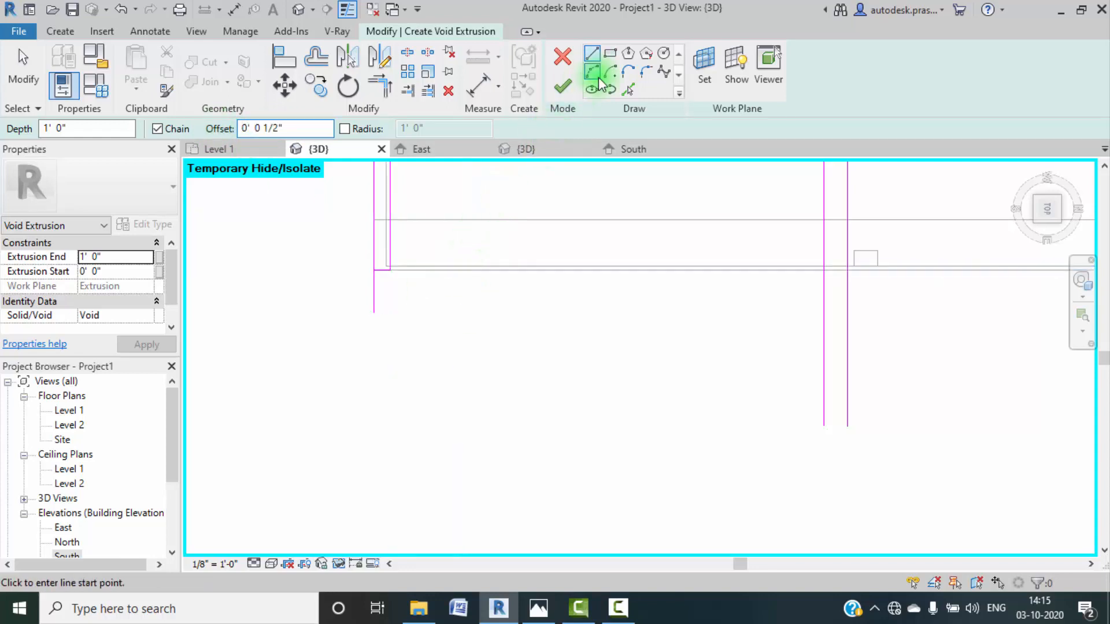
Step: Add a parallel sketch line offset 1/2" inward from the cabinets' front edge
click(623, 91)
click(467, 268)
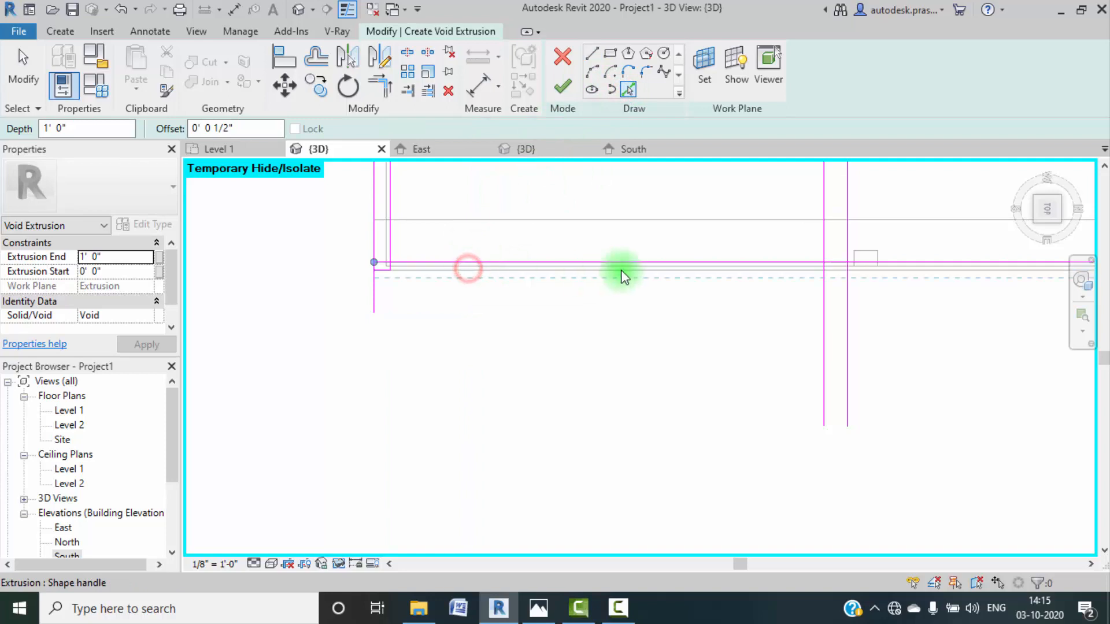
scroll(292, 231, down, 1)
scroll(293, 231, down, 1)
middle_drag(398, 279, 378, 275)
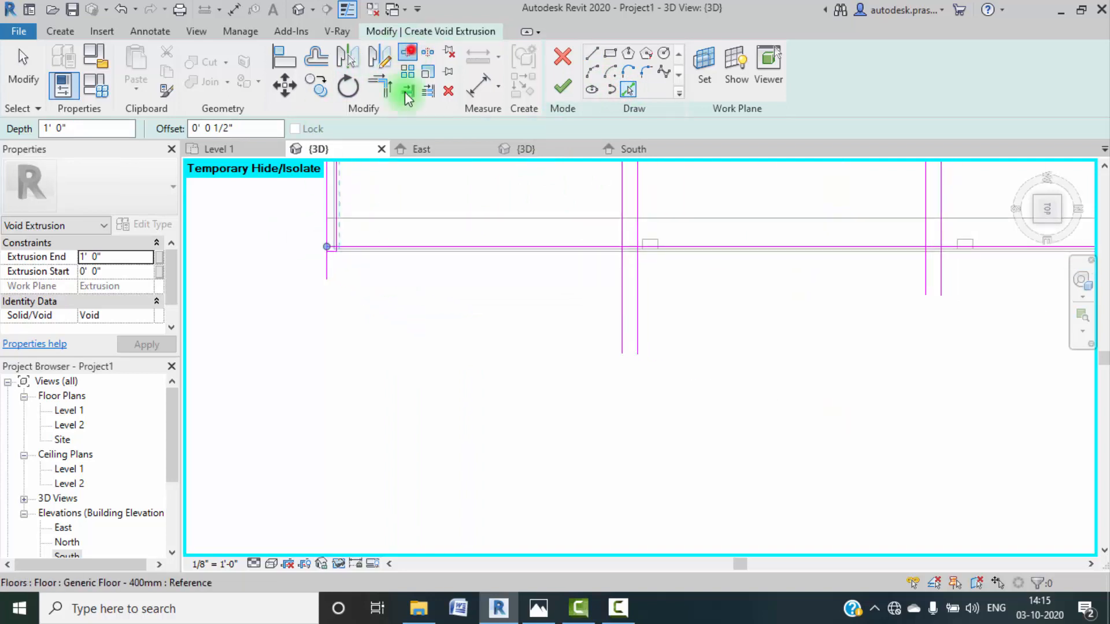
Step: Split the inset line once in each of the four gaps between neighbouring groove line pairs
click(438, 247)
click(759, 248)
middle_drag(775, 250, 421, 260)
click(718, 253)
middle_drag(724, 253, 369, 263)
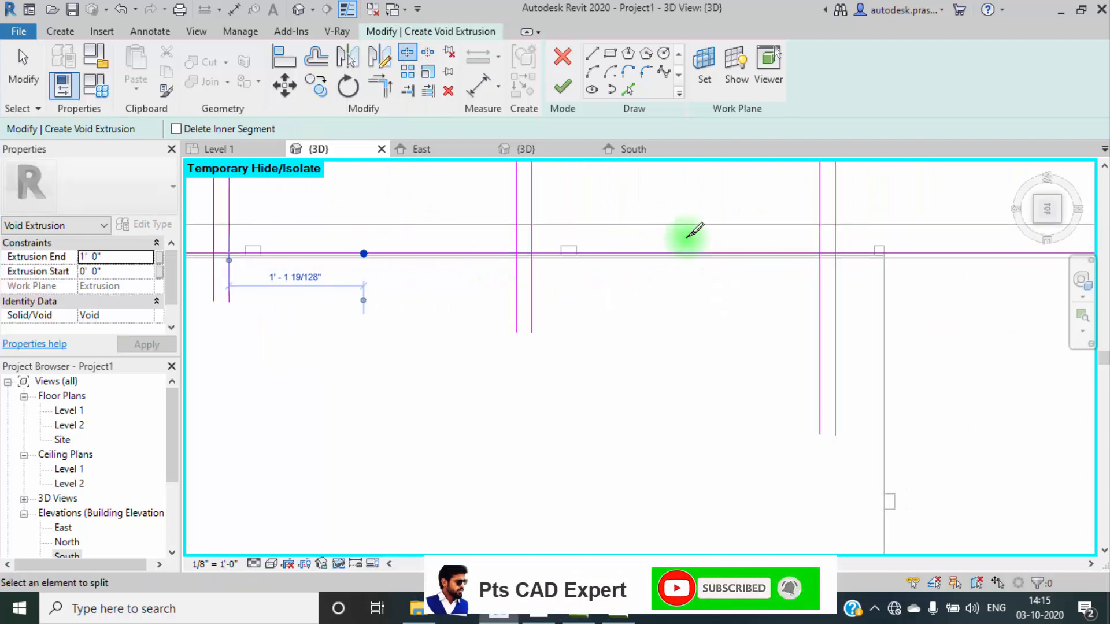
click(684, 254)
middle_drag(853, 257, 718, 262)
scroll(749, 268, down, 1)
scroll(720, 289, down, 5)
scroll(440, 288, up, 2)
key(Escape)
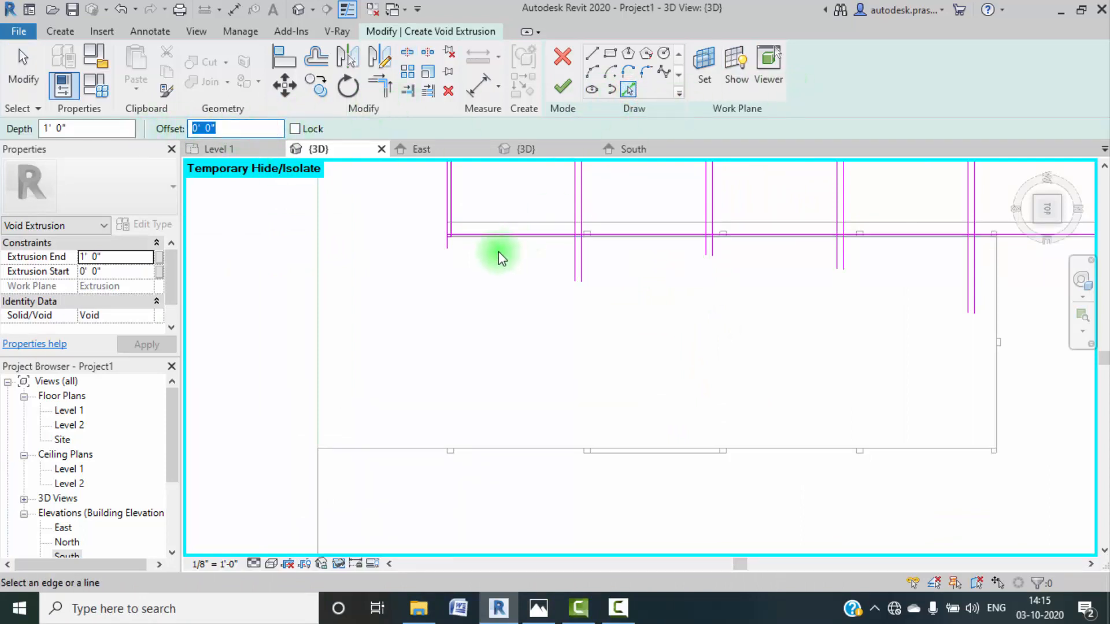
Step: Replace the short line at the end groove with a full-length line picked along the cabinets' front edge at zero offset
scroll(497, 250, up, 5)
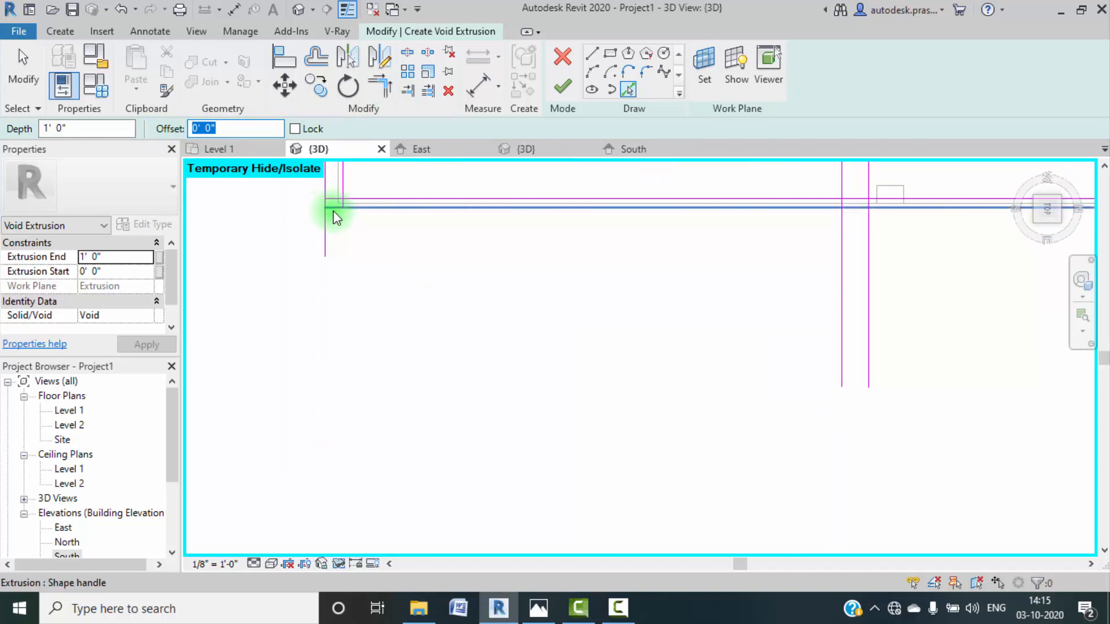
scroll(333, 210, up, 2)
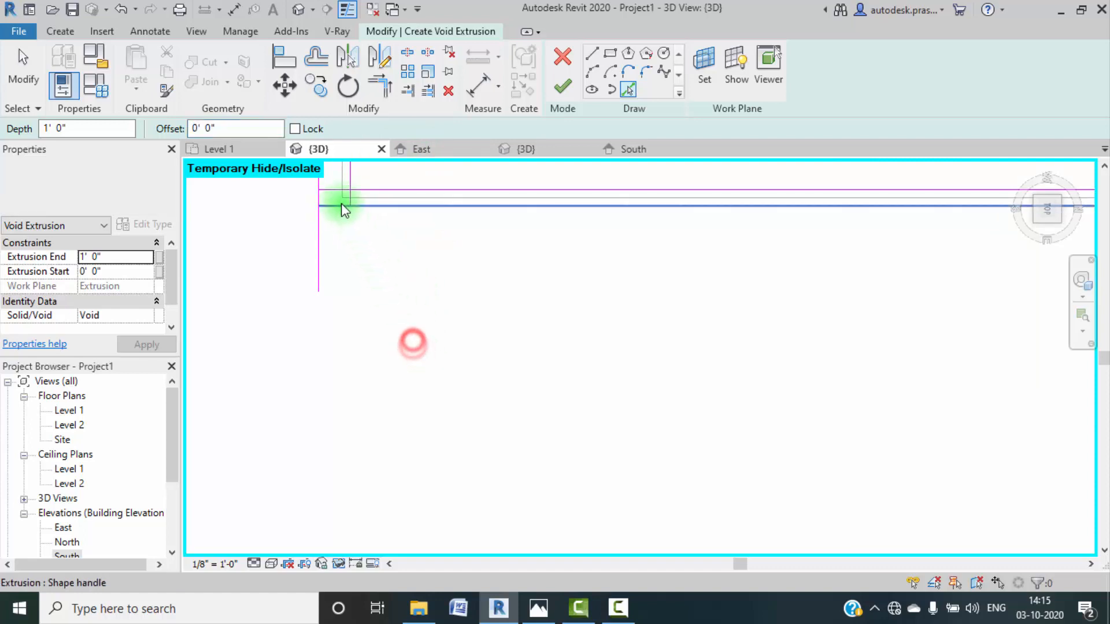
key(Escape)
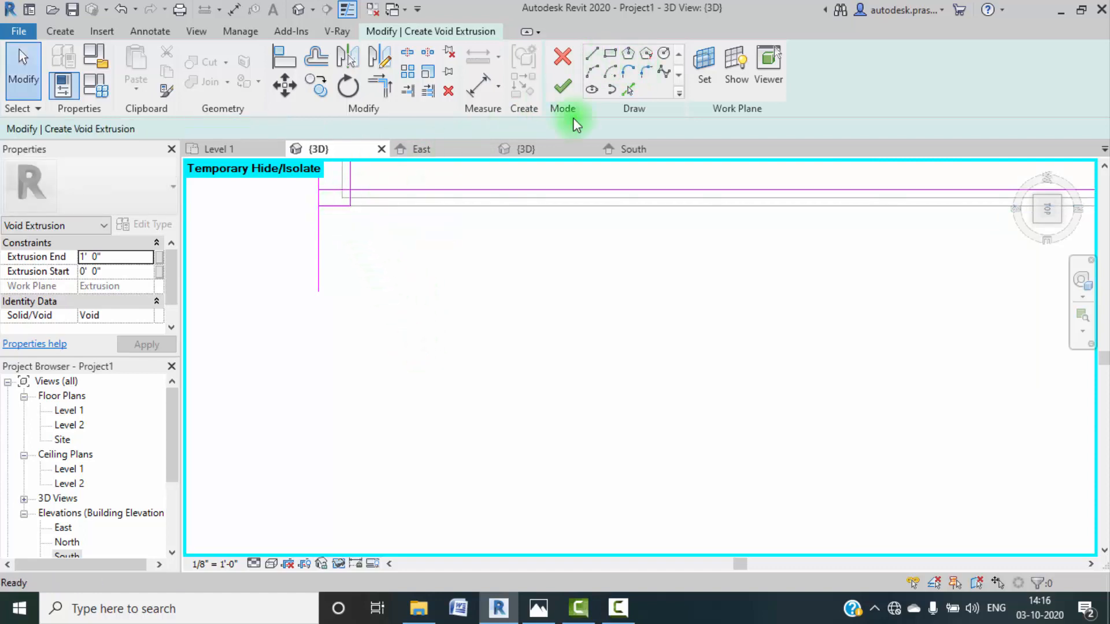
click(336, 206)
key(Delete)
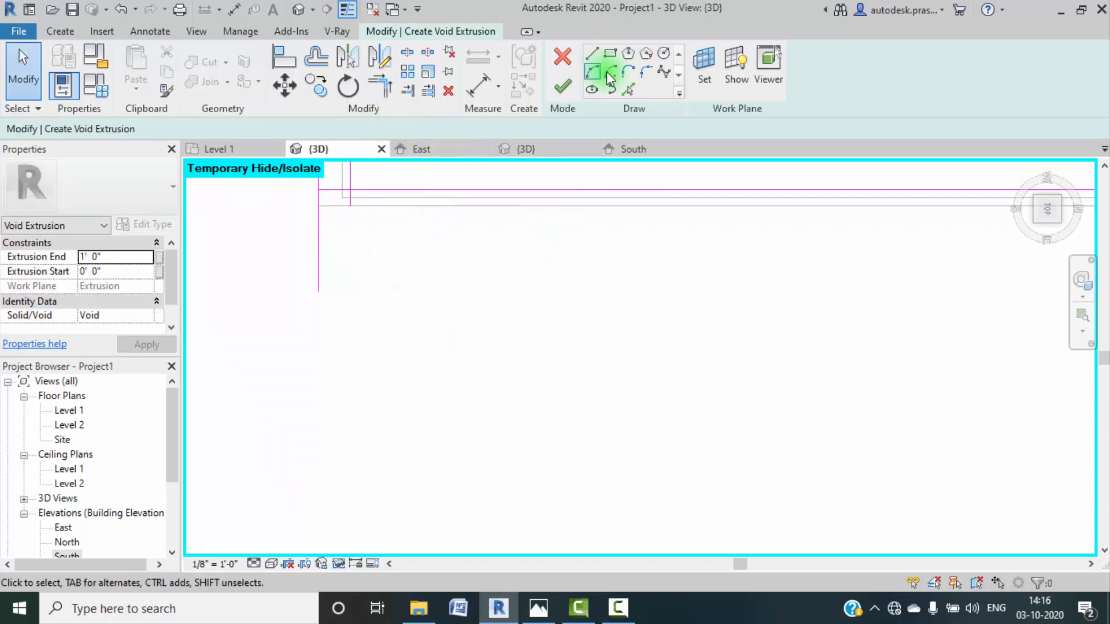
click(628, 94)
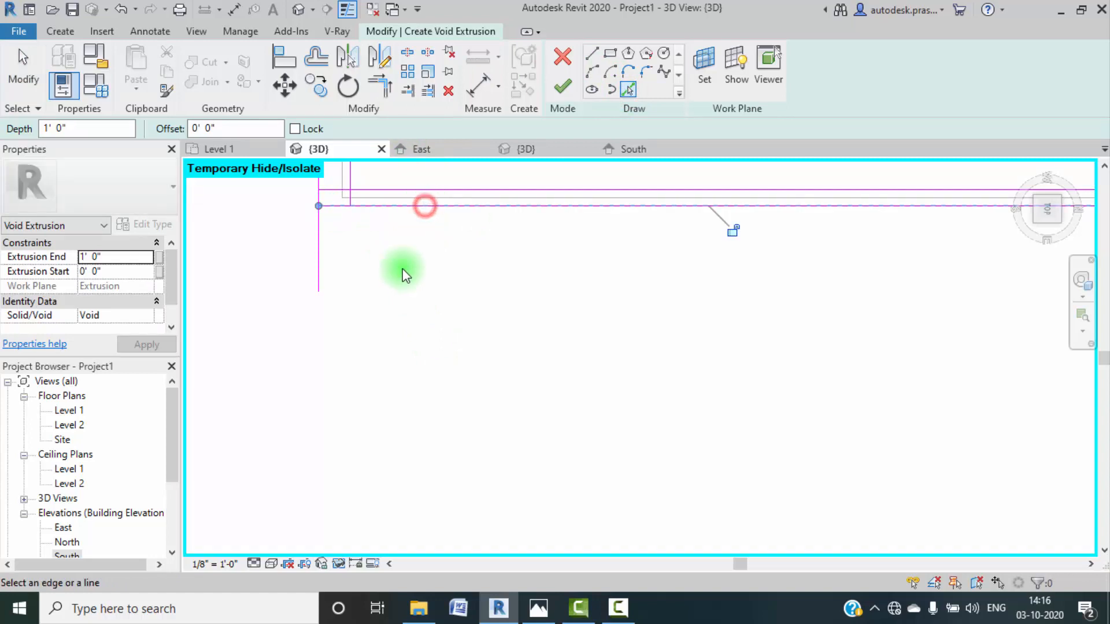
scroll(403, 268, down, 4)
middle_drag(462, 262, 463, 236)
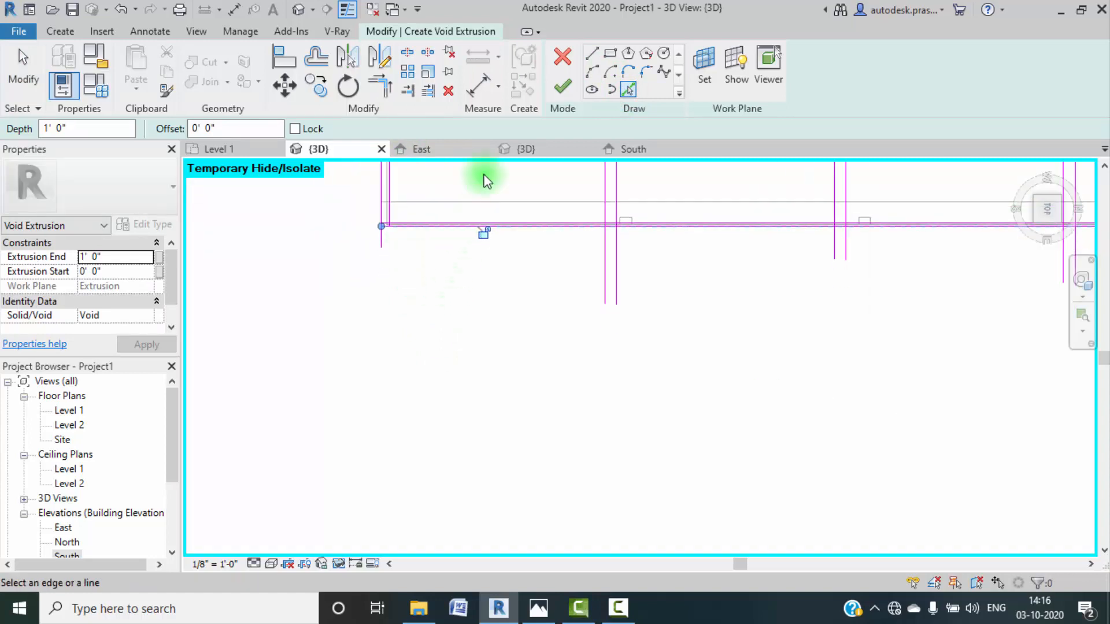
Step: Split the front-edge line once in each of the four gaps between neighbouring groove line pairs
click(406, 56)
scroll(520, 260, up, 5)
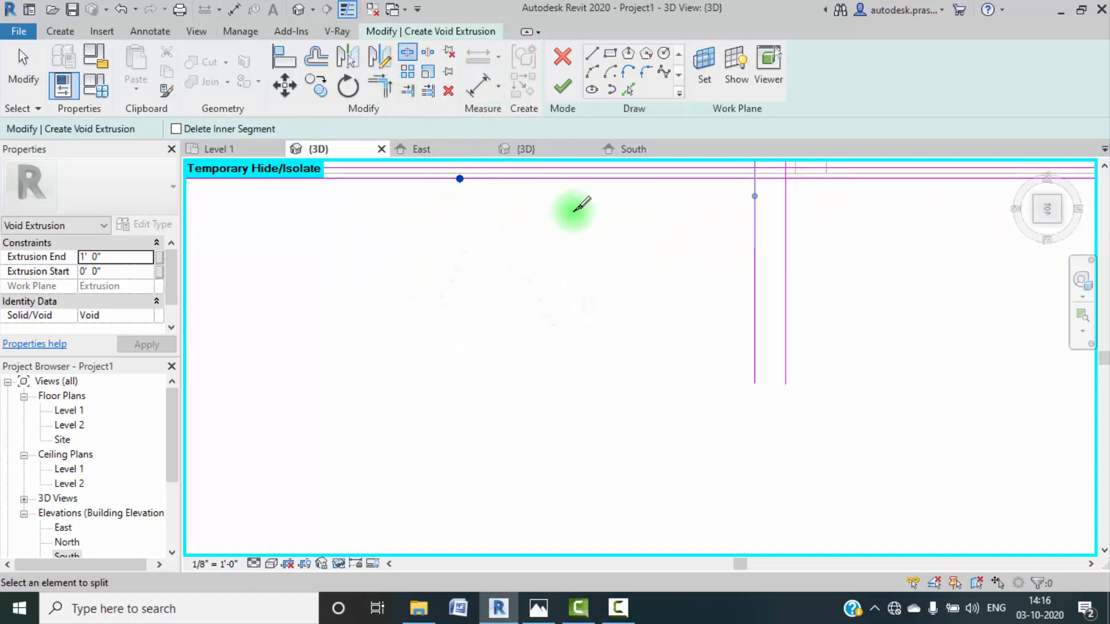
middle_drag(708, 209, 177, 294)
click(569, 252)
click(569, 263)
middle_drag(742, 298, 100, 302)
click(382, 266)
middle_drag(527, 337, 78, 374)
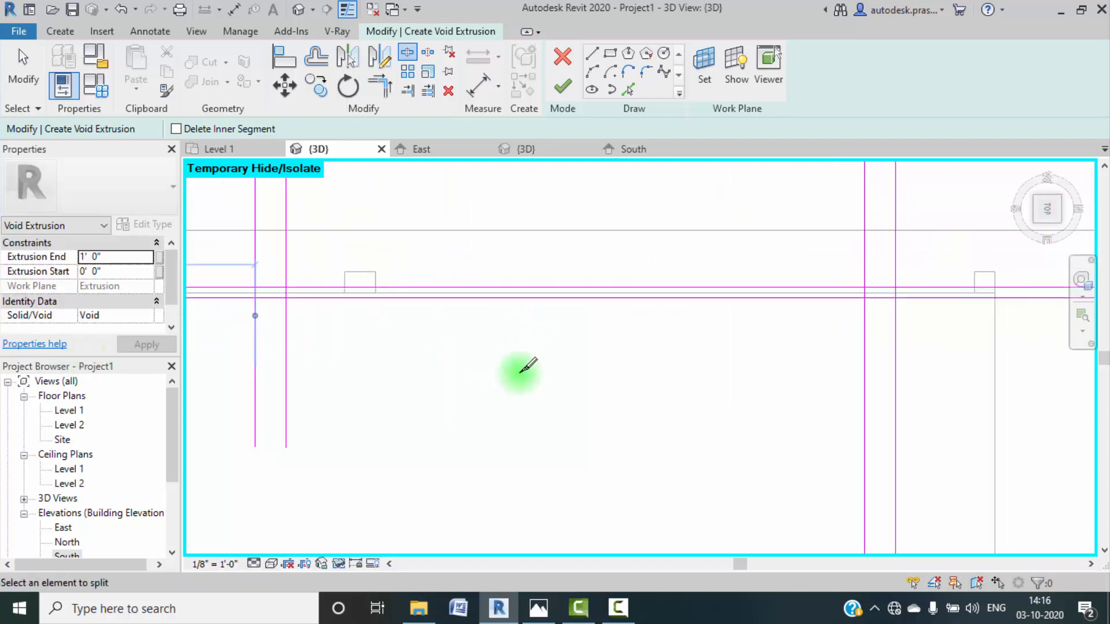
click(572, 293)
scroll(523, 359, down, 4)
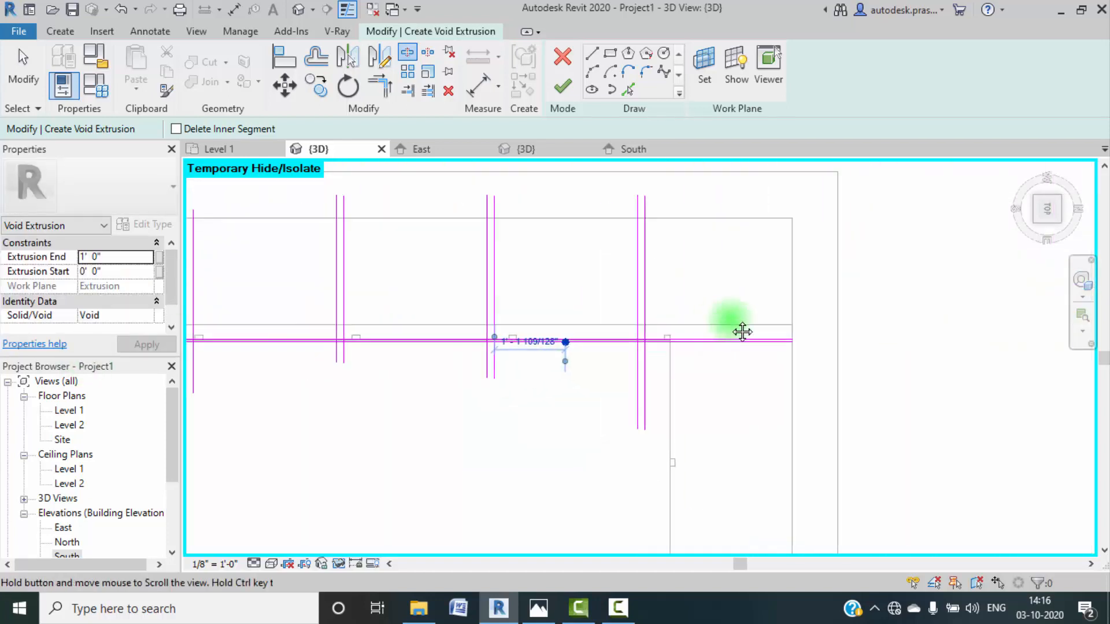
middle_drag(739, 327, 558, 216)
Step: Trim the end groove's outer line and the front-edge line to a corner at the cabinets' open end
key(Escape)
click(408, 91)
middle_drag(319, 259, 571, 283)
scroll(477, 310, up, 5)
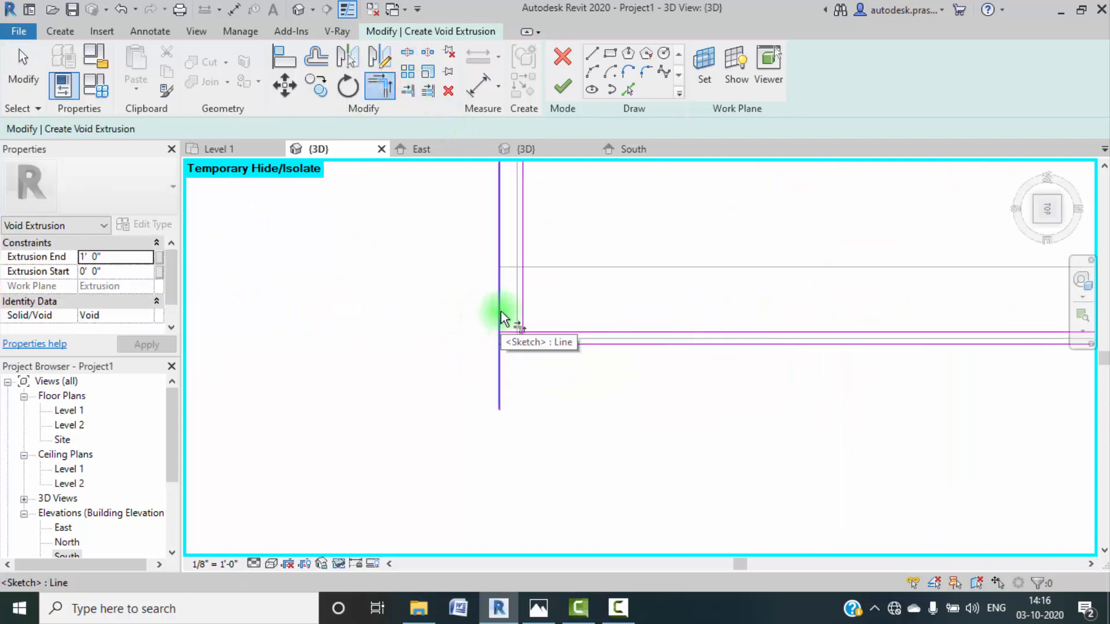
click(500, 312)
click(506, 342)
Step: Try to trim the end groove's inner line and the inset line to a corner
click(524, 315)
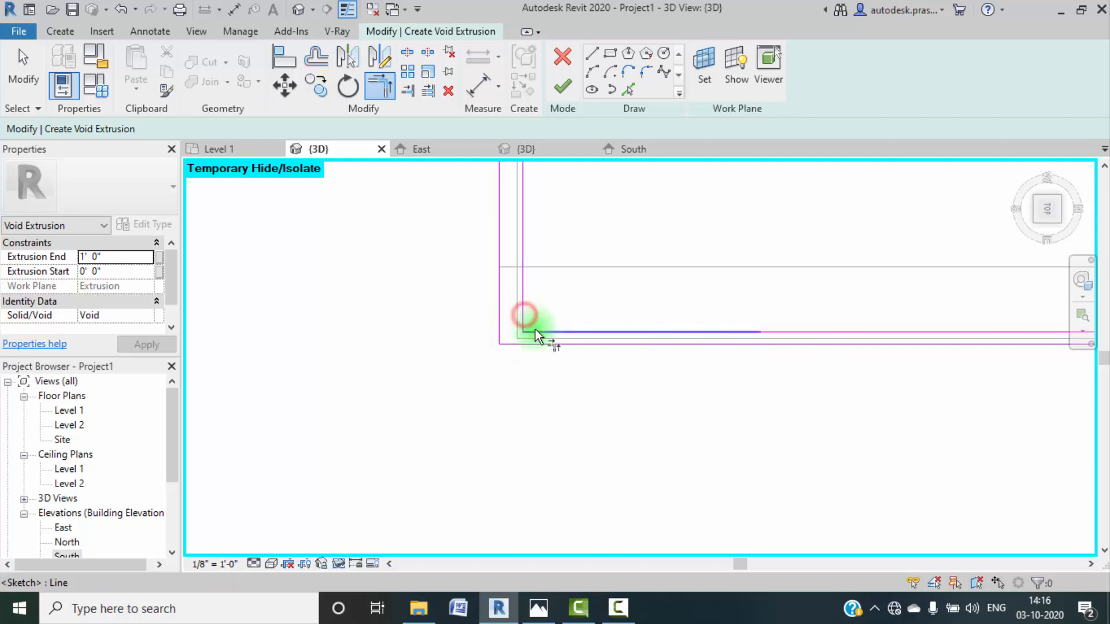
click(536, 332)
scroll(563, 316, down, 2)
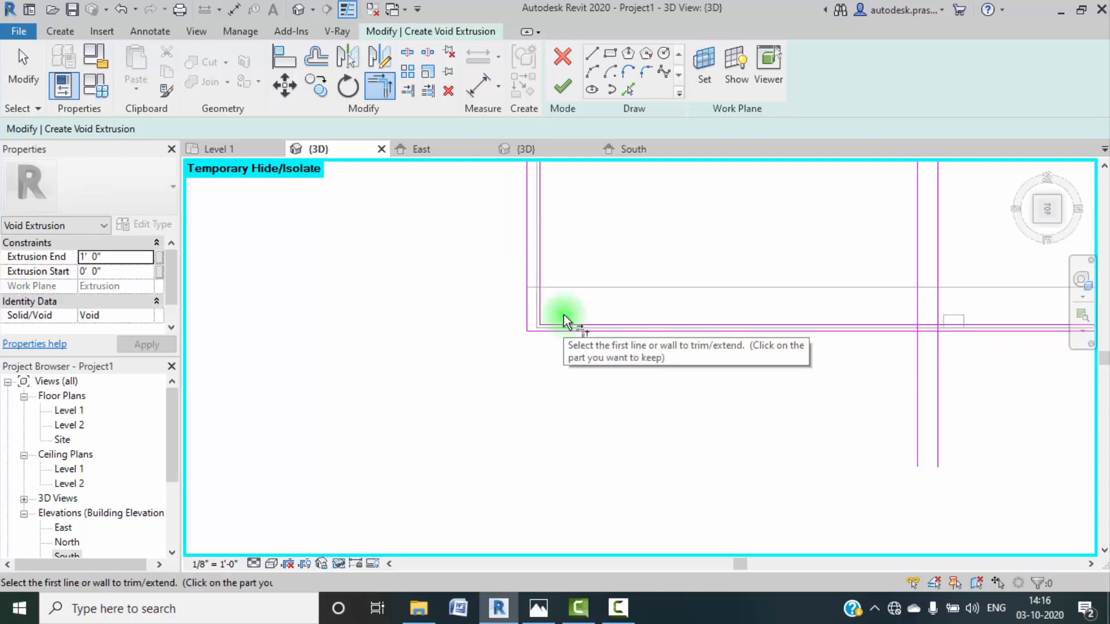
scroll(564, 315, up, 2)
scroll(509, 310, up, 2)
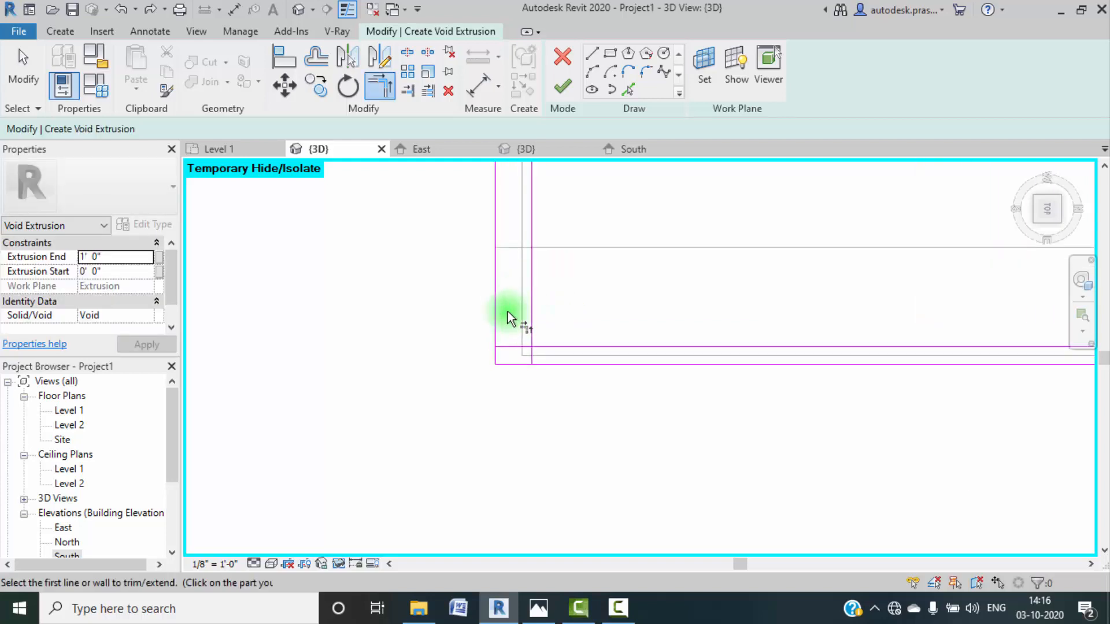
Step: Trim the end groove's lines against the inset and front-edge lines into a small closed rectangle
click(495, 350)
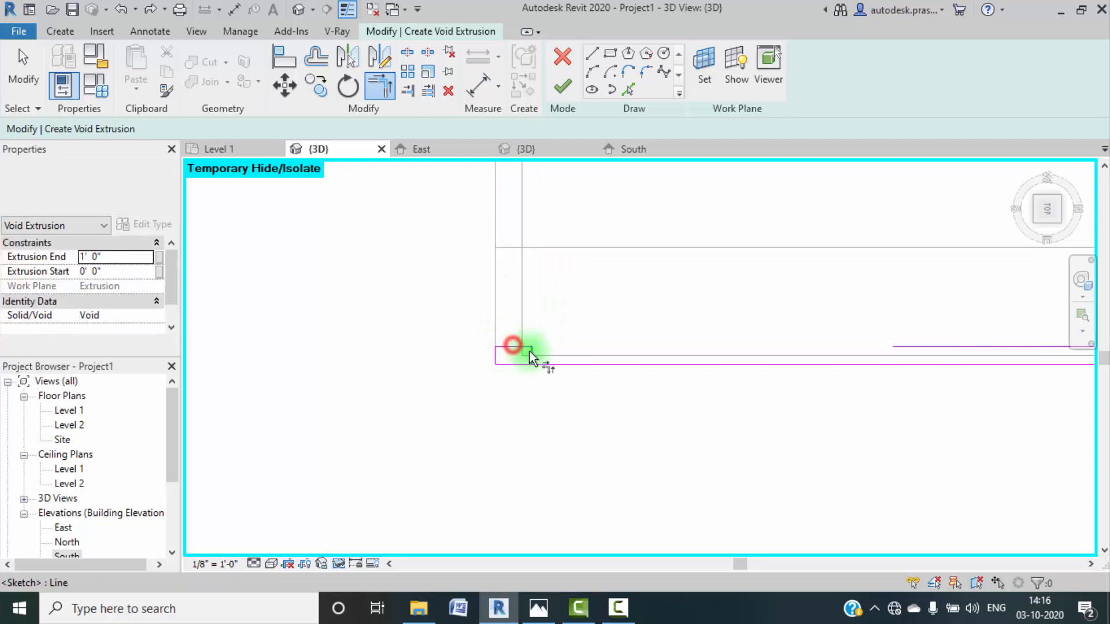
click(531, 354)
click(548, 362)
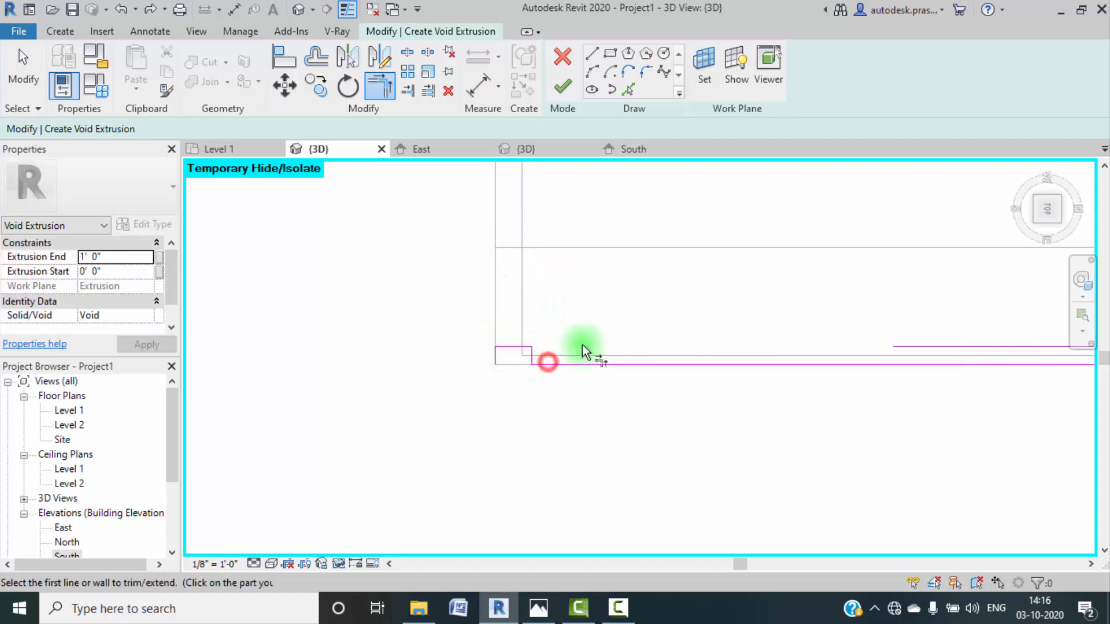
Step: Try trimming the first interior groove's near line with the inset line, and undo that trim
scroll(582, 345, down, 5)
middle_drag(610, 347, 207, 314)
scroll(334, 300, up, 2)
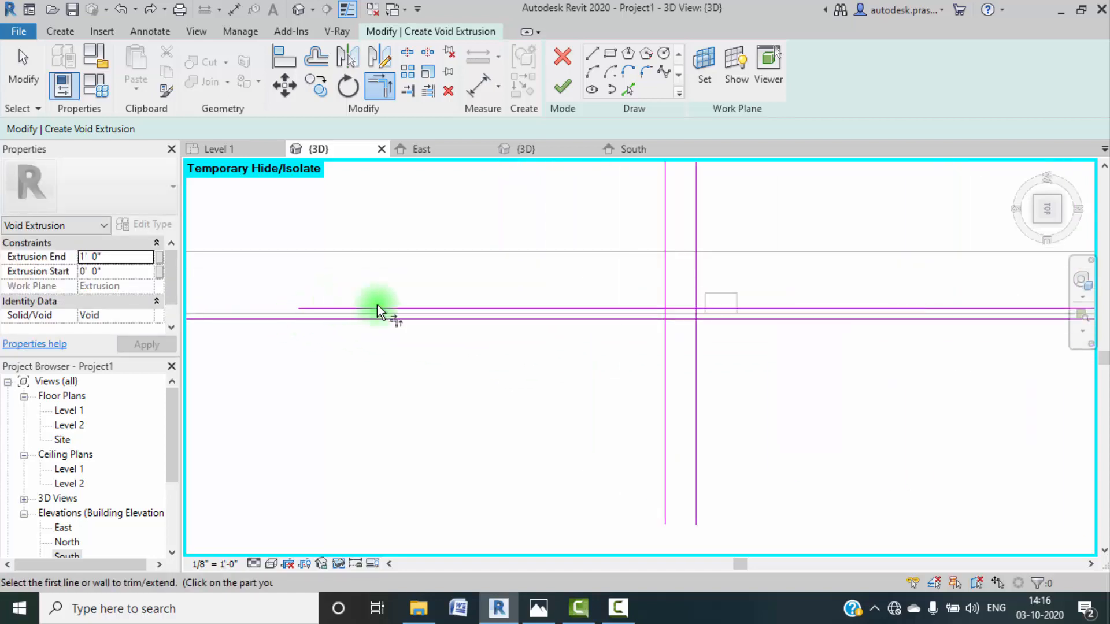
middle_drag(377, 304, 569, 330)
scroll(560, 310, down, 3)
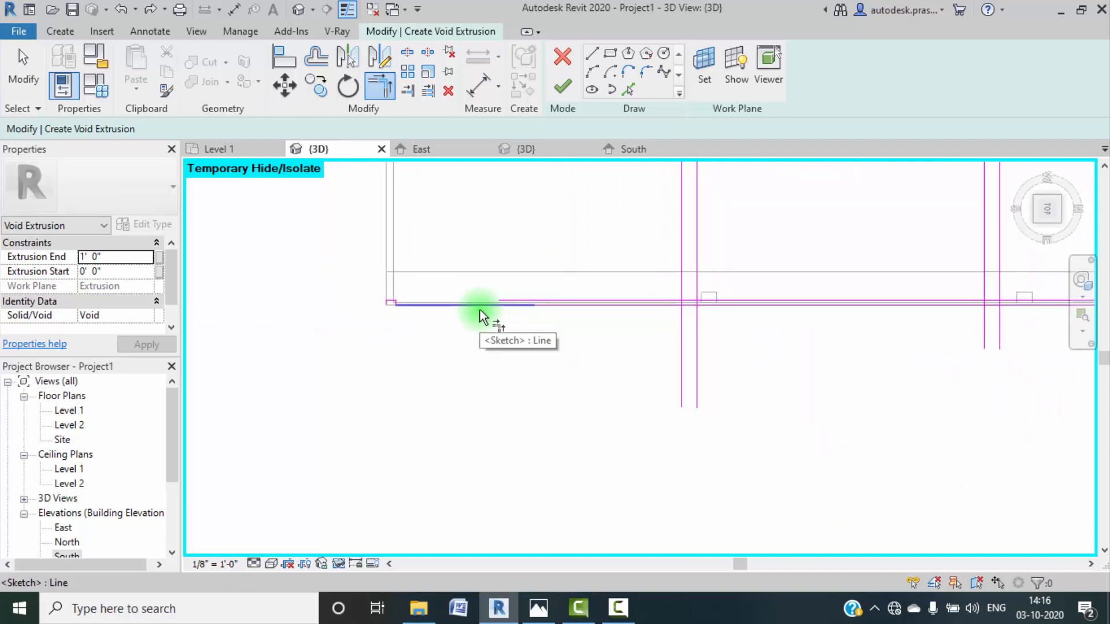
scroll(677, 299, up, 2)
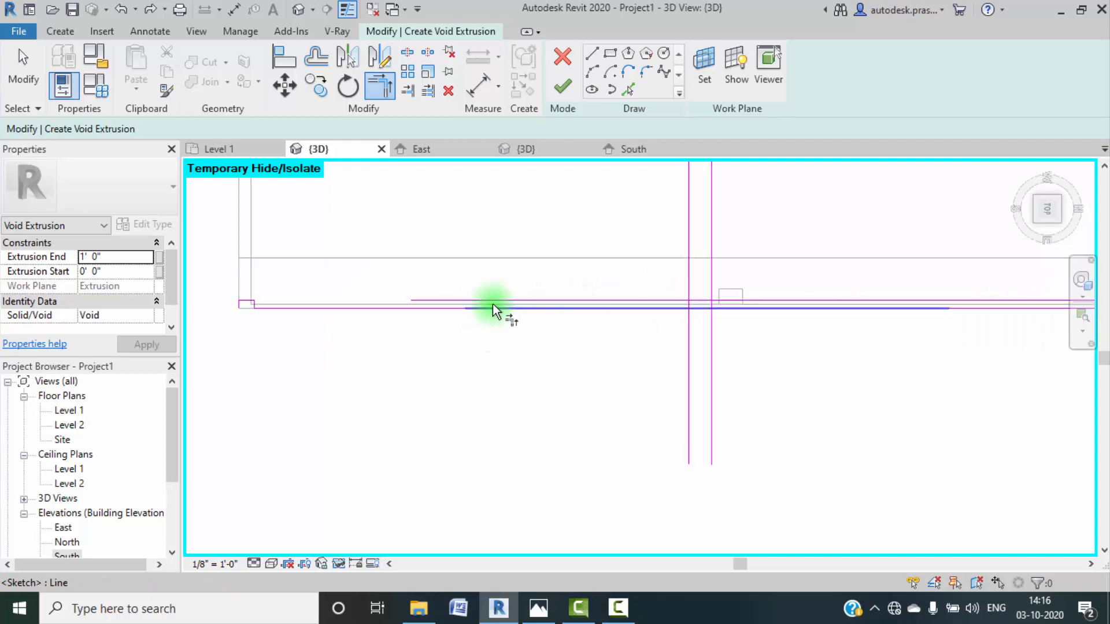
click(686, 287)
click(697, 299)
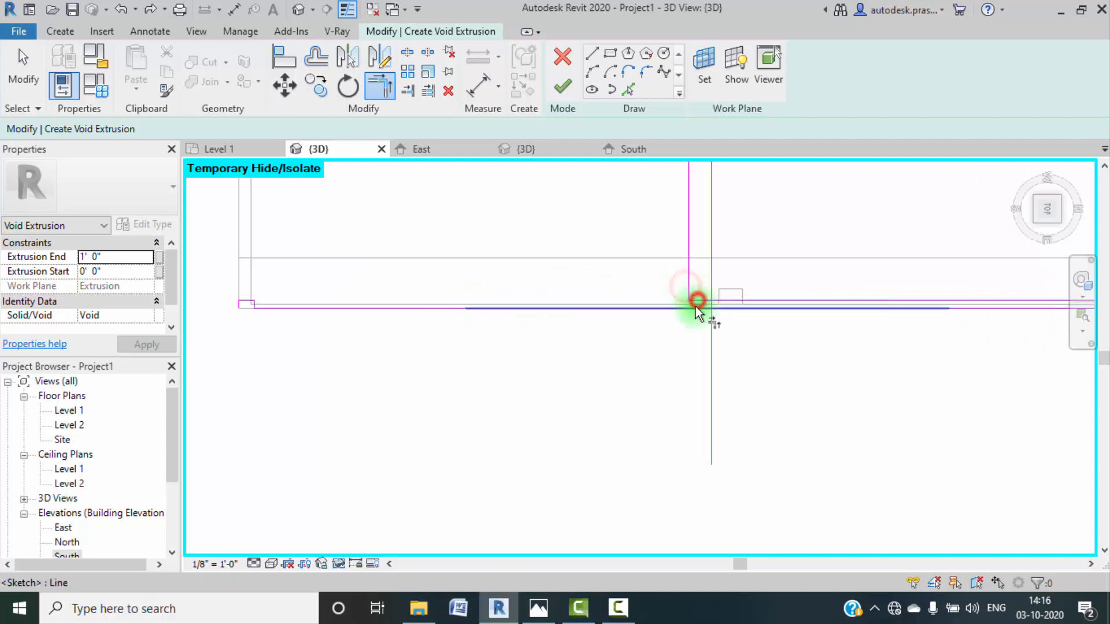
key(ctrl+z)
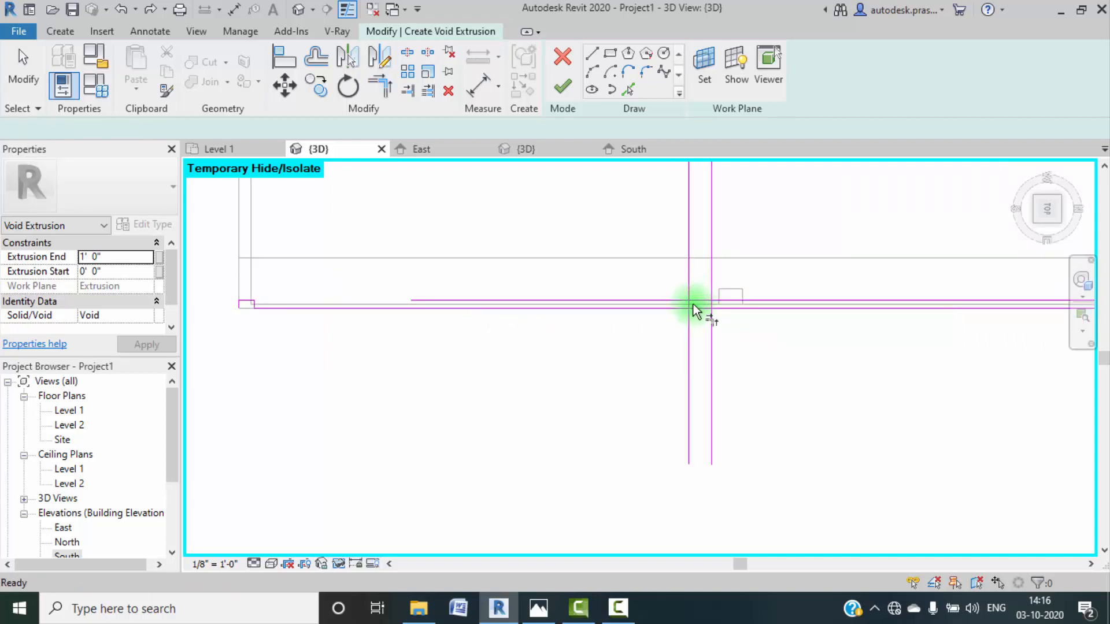
Step: Trim the first interior groove's line pair with the inset and front-edge lines into a small closed rectangle
scroll(679, 301, up, 4)
click(699, 305)
click(707, 315)
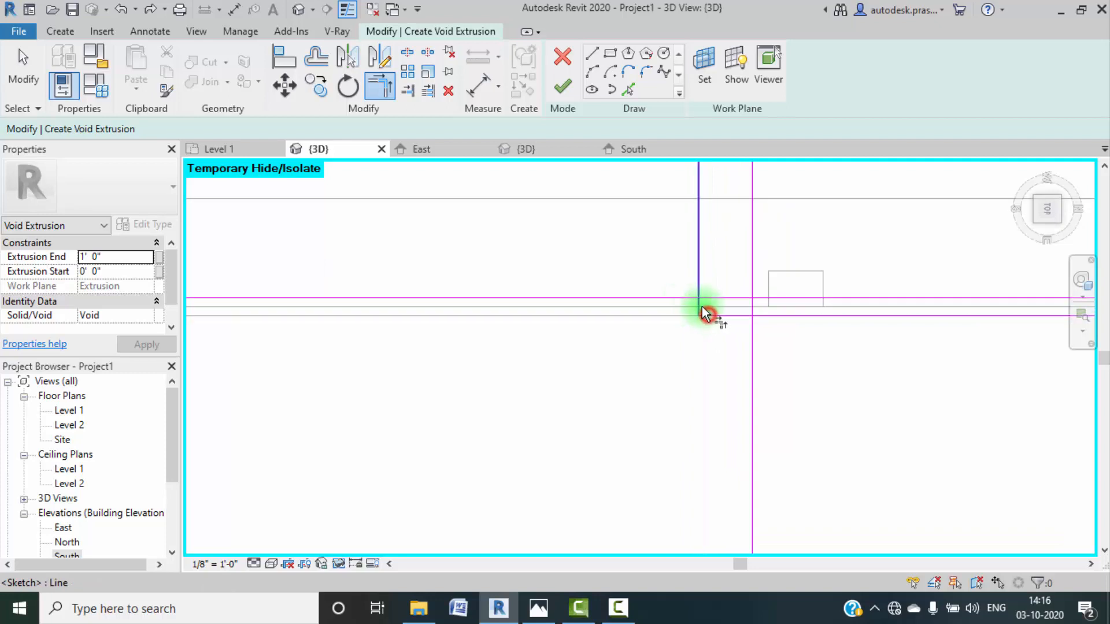
click(701, 306)
click(721, 298)
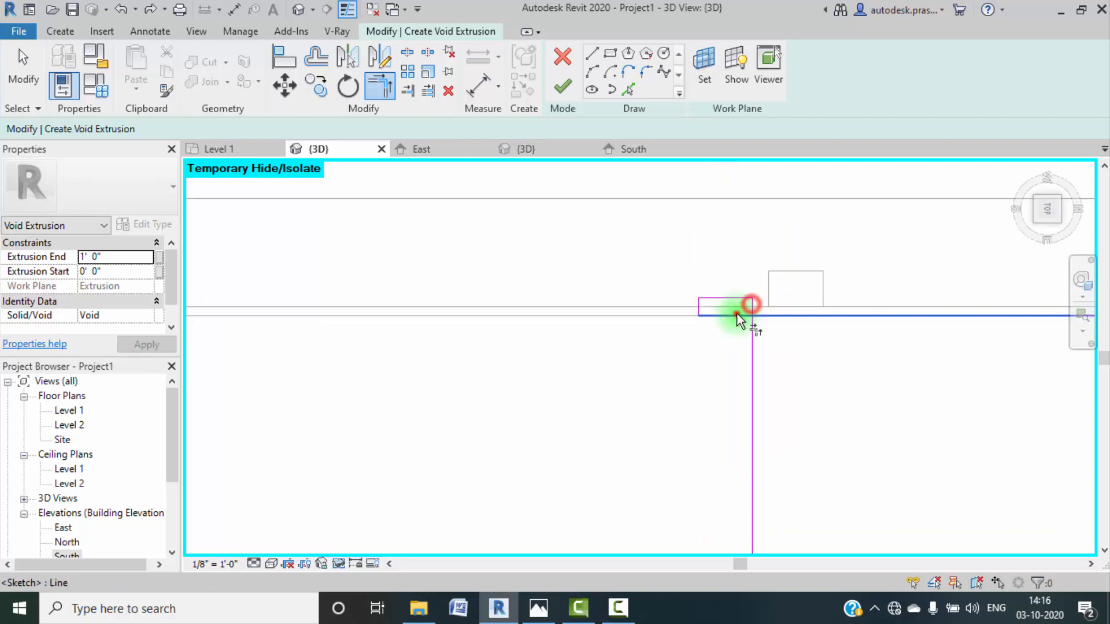
click(751, 307)
Step: Trim the second interior groove's line pair with the inset and front-edge lines into a small closed rectangle
scroll(789, 304, down, 6)
middle_drag(1038, 342, 550, 346)
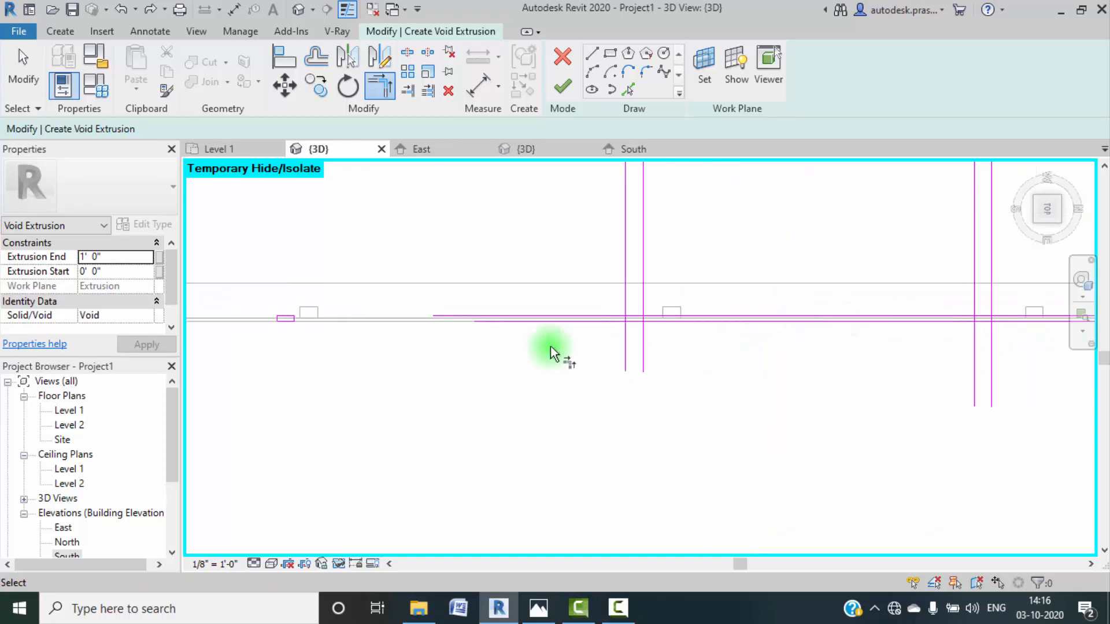
scroll(627, 304, up, 3)
scroll(627, 306, up, 3)
click(635, 338)
click(618, 353)
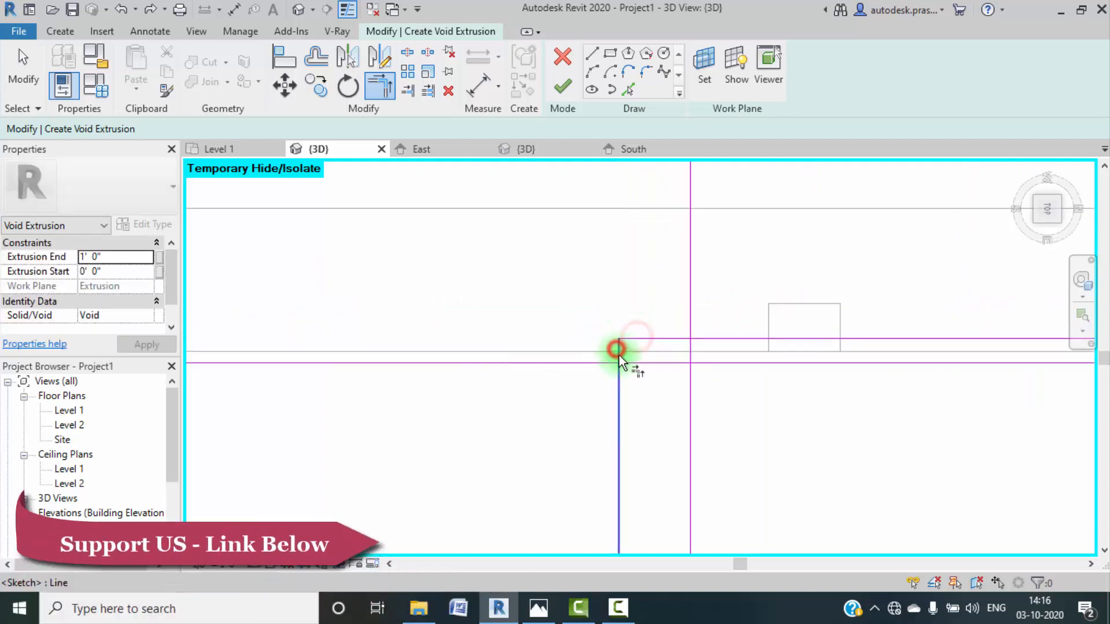
click(692, 352)
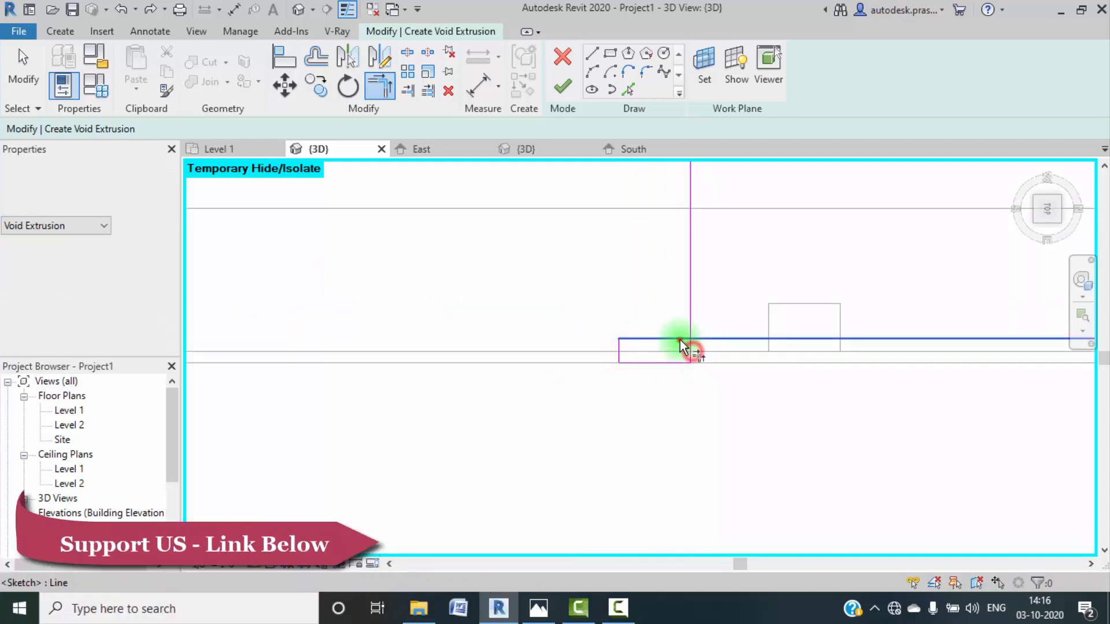
click(679, 340)
click(692, 349)
Step: Trim the third interior groove's line pair with the inset and front-edge lines into a small closed rectangle
scroll(690, 331, down, 5)
middle_drag(1004, 341, 550, 270)
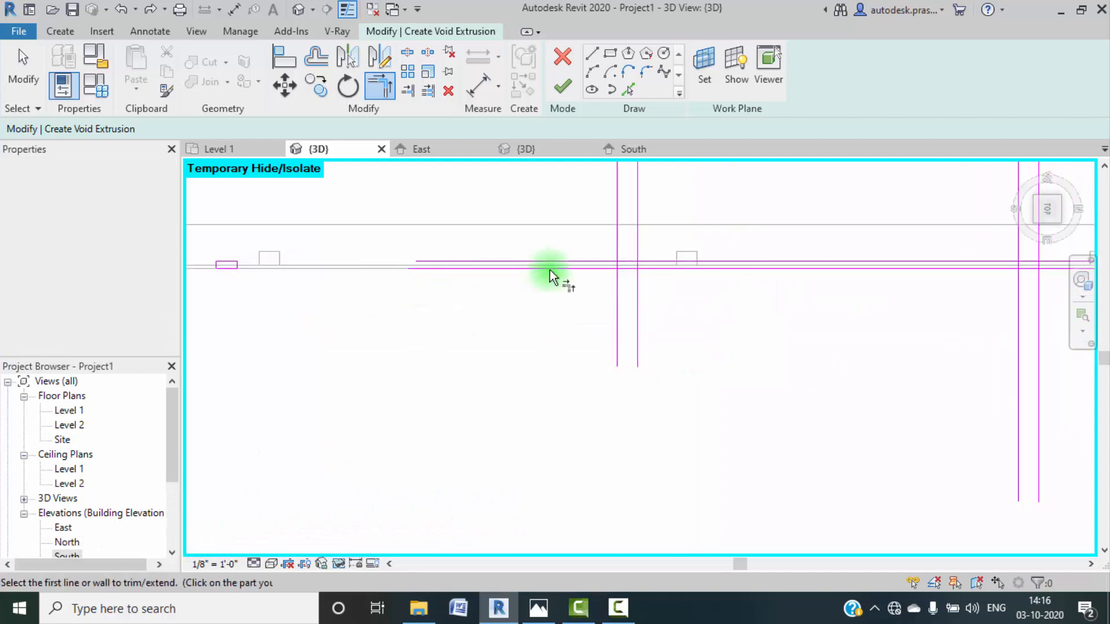
scroll(555, 261, up, 2)
scroll(649, 276, up, 2)
click(661, 268)
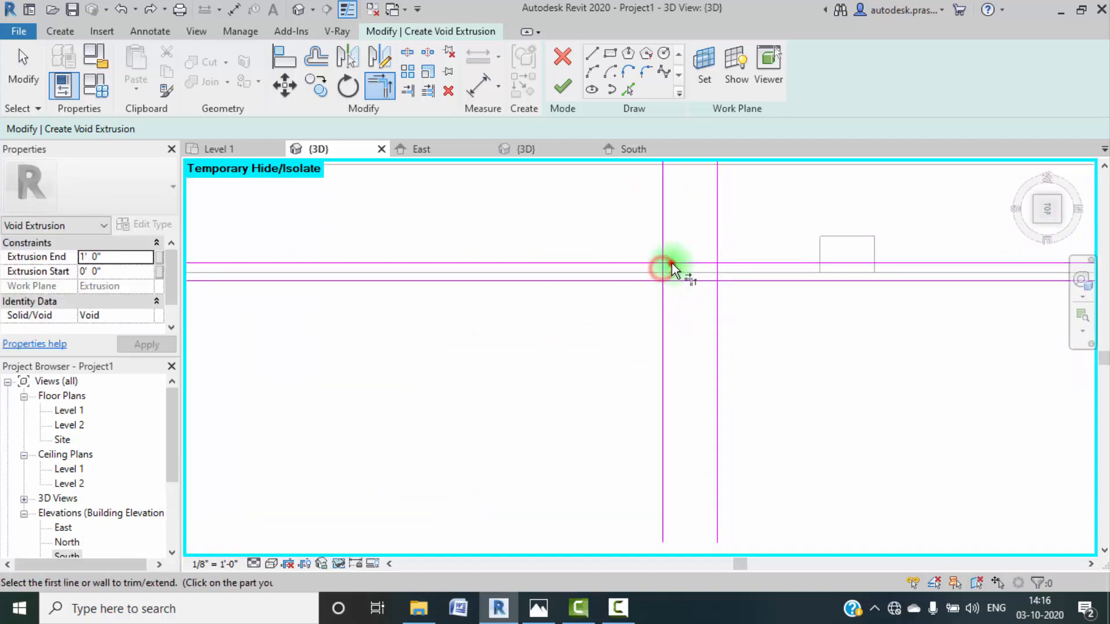
click(664, 272)
click(672, 264)
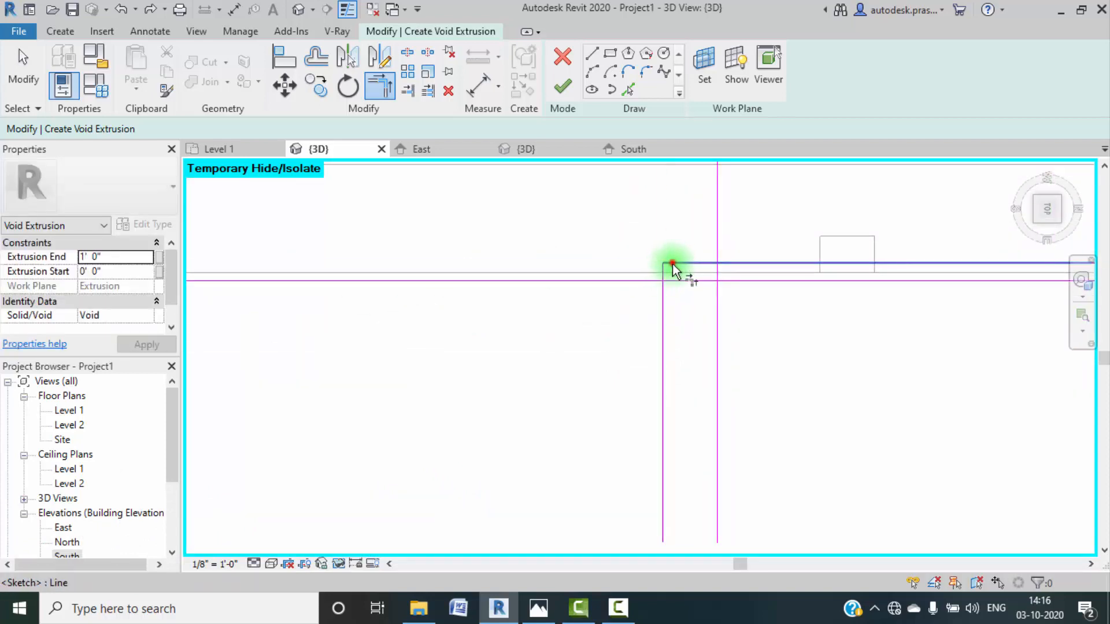
click(664, 271)
click(669, 279)
click(699, 281)
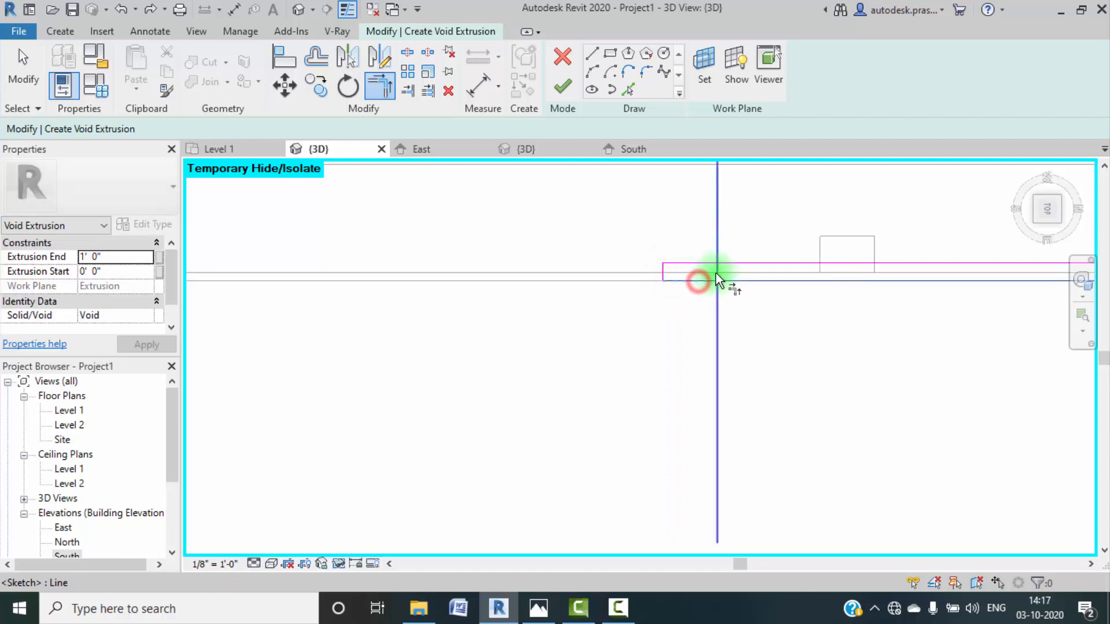
click(716, 269)
Step: Trim the fourth interior groove's line pair with the inset and front-edge lines into a small closed rectangle
scroll(730, 283, down, 4)
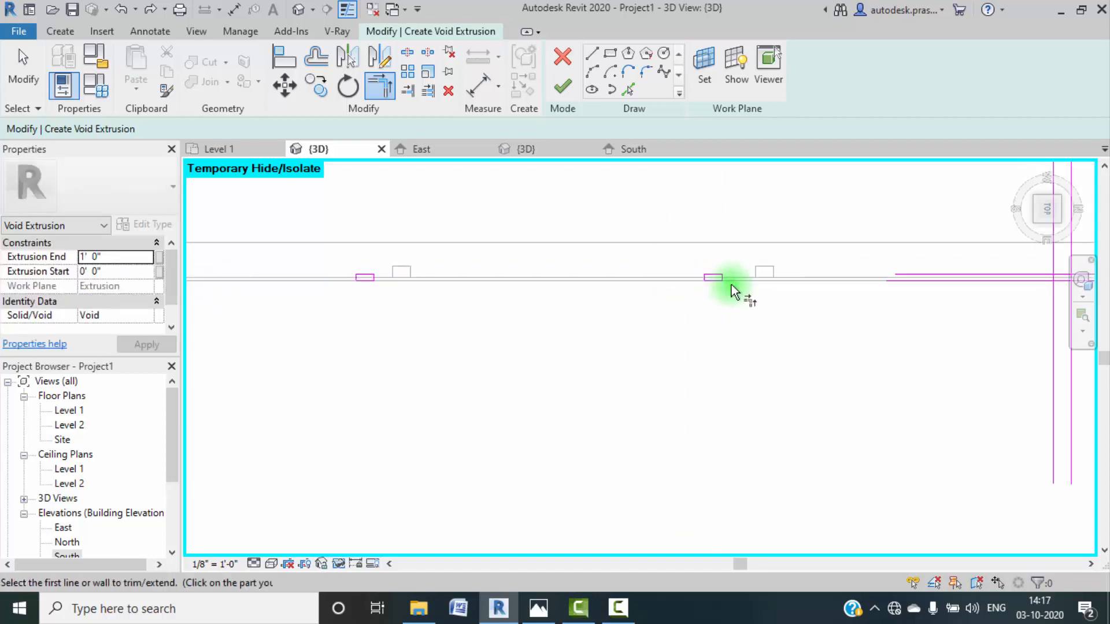
middle_drag(918, 333, 630, 306)
scroll(550, 316, up, 5)
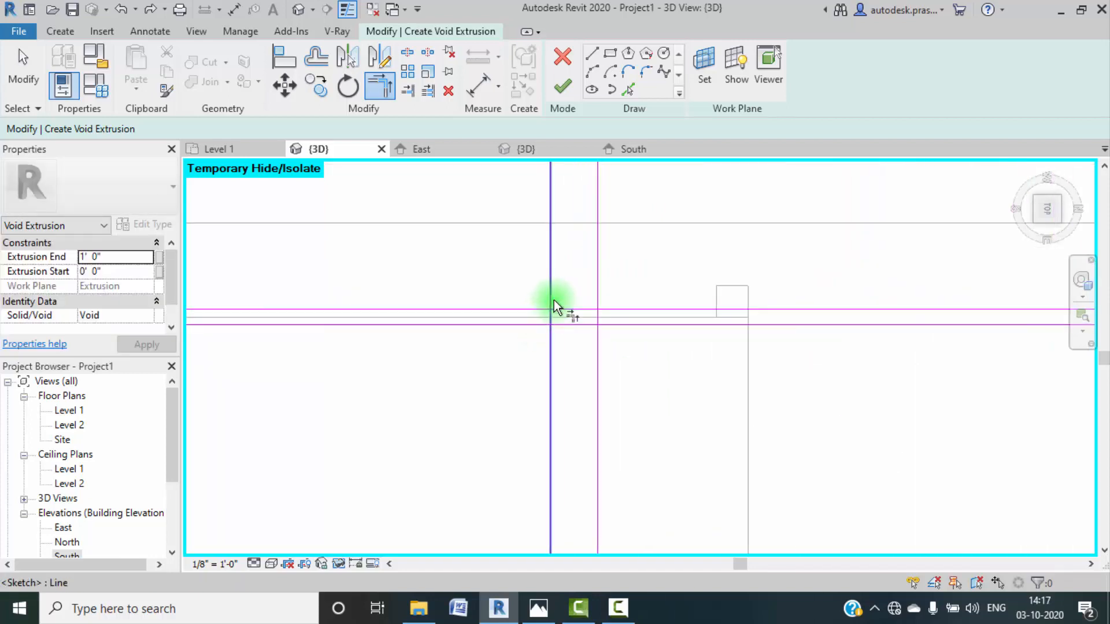
click(571, 313)
click(549, 328)
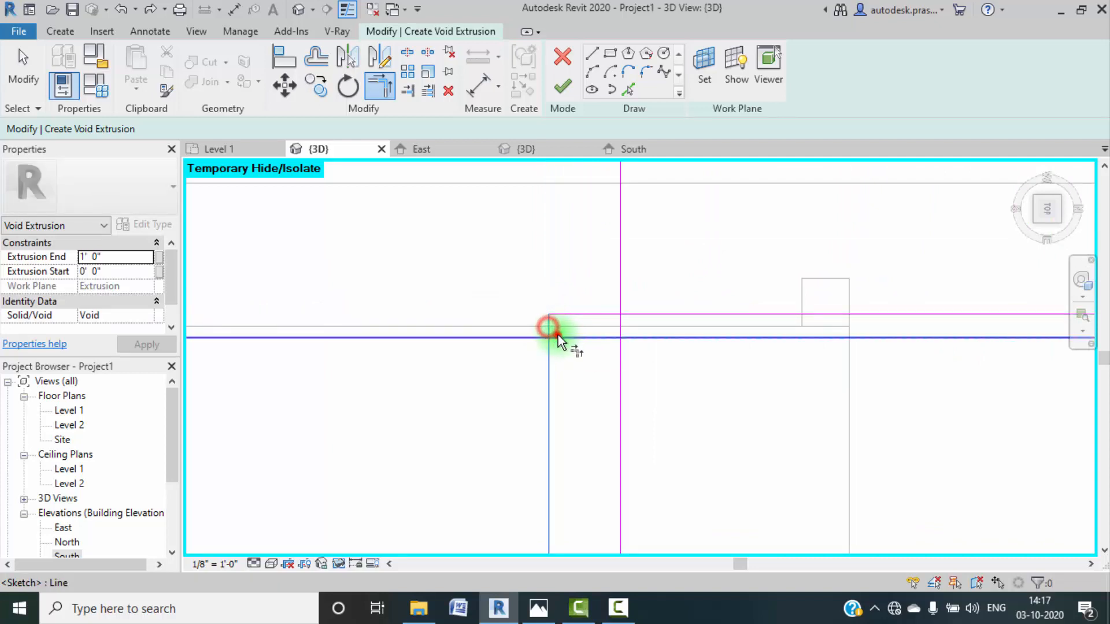
click(619, 325)
click(605, 315)
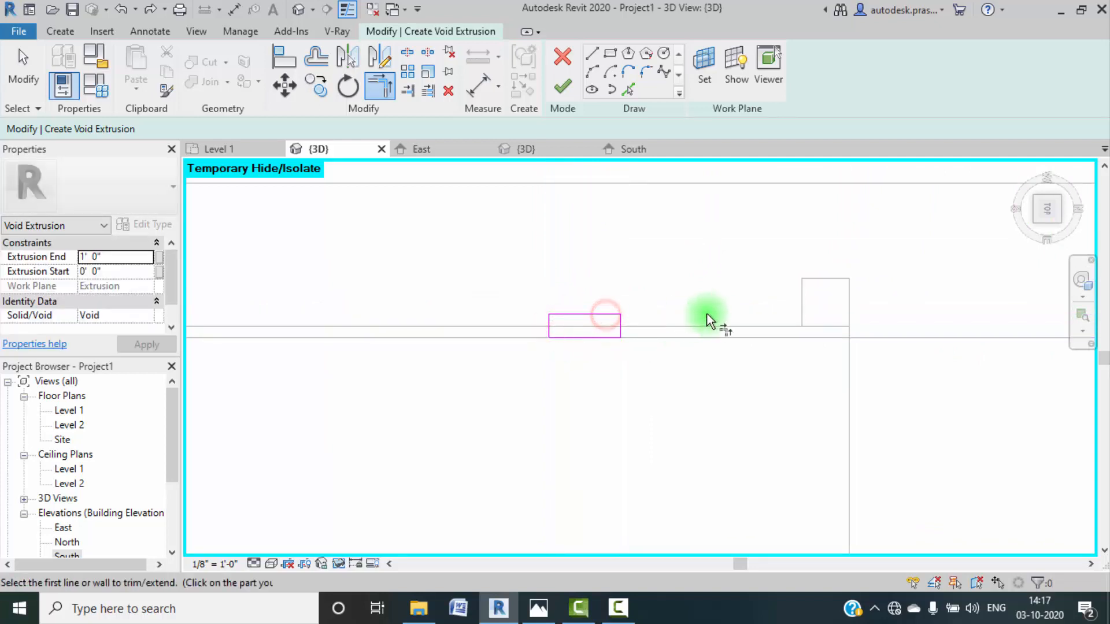
scroll(706, 361, down, 5)
key(Escape)
key(Escape)
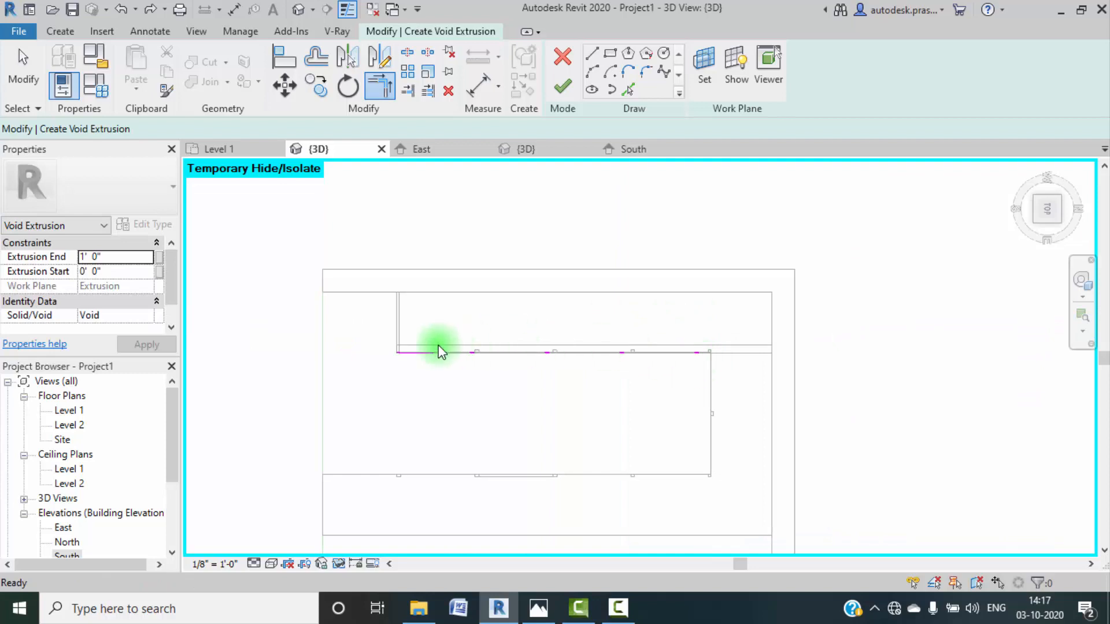
Step: Delete the leftover front-edge line beside the end groove and draw a short line closing that groove's rectangle along the front edge
scroll(440, 351, up, 5)
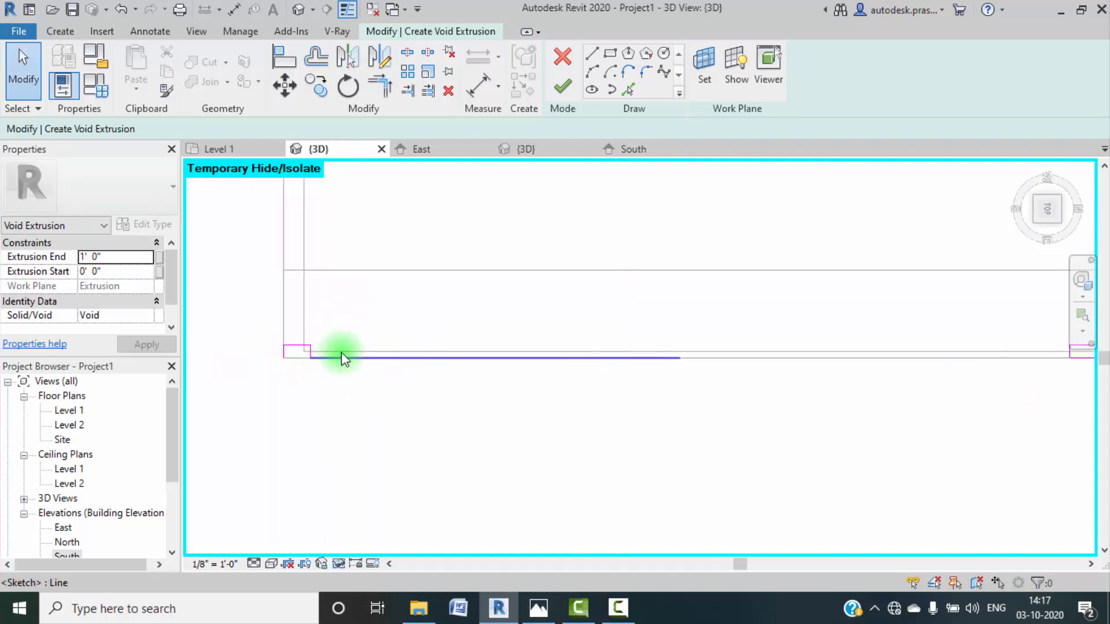
click(341, 358)
key(Delete)
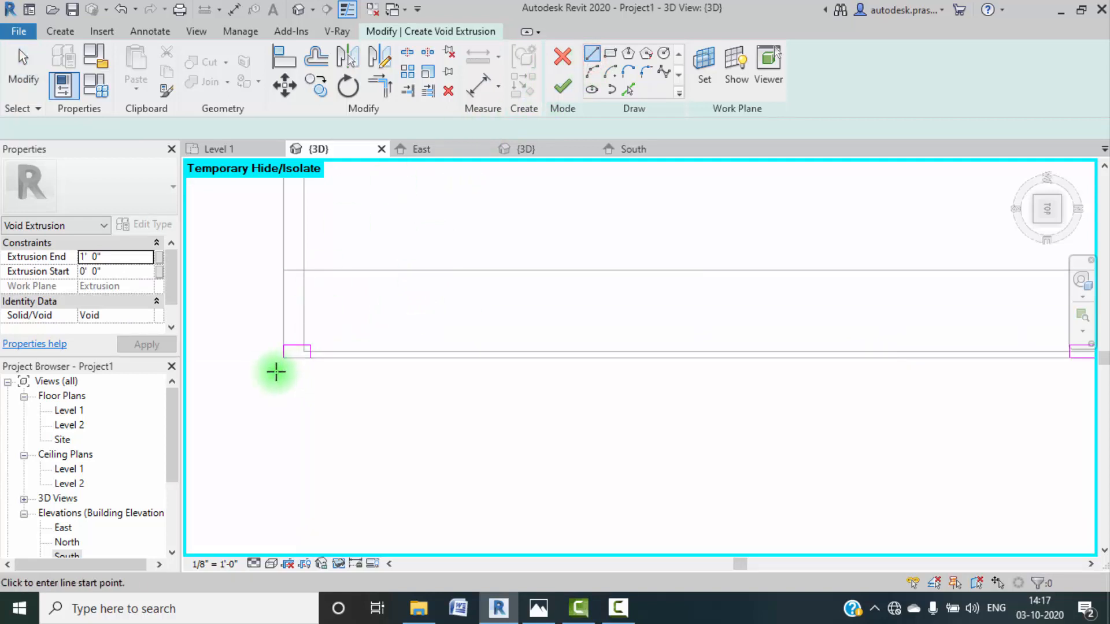
scroll(275, 372, up, 3)
click(289, 347)
click(334, 348)
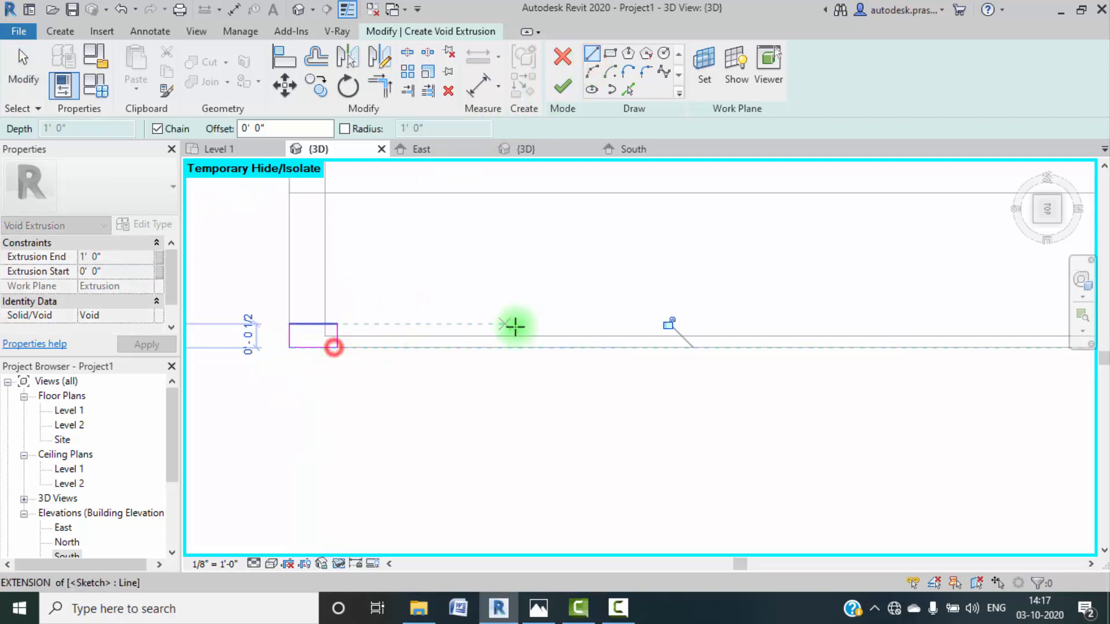
key(Escape)
key(Escape)
scroll(399, 350, down, 4)
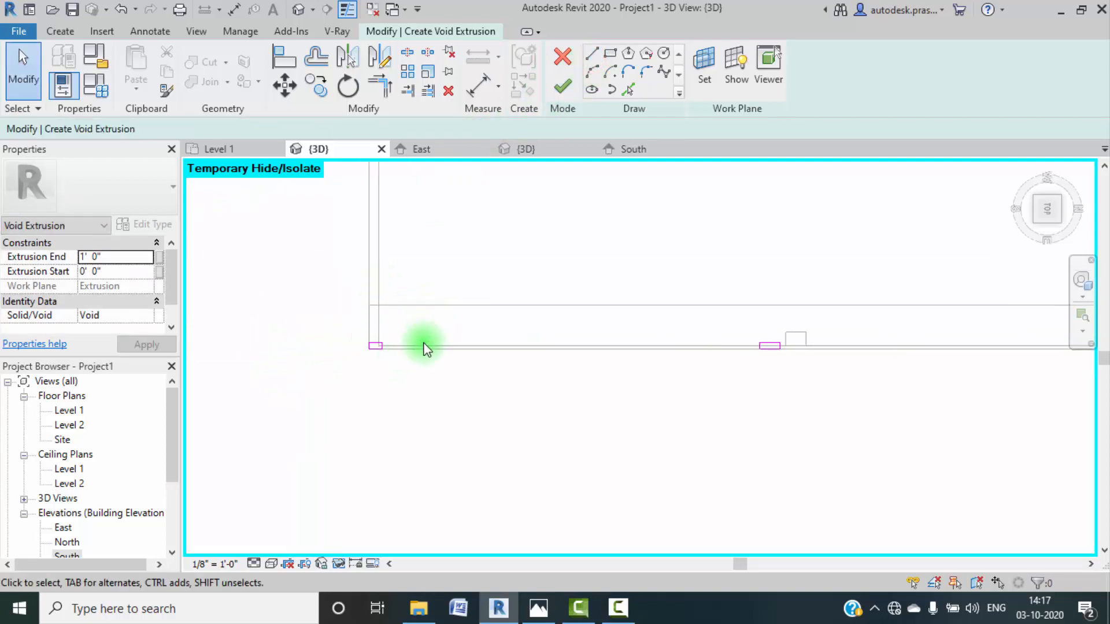
Step: Move all five groove rectangles from the upper row's front corner to the lower overhead row's front corner and finish the void sketch
scroll(424, 345, down, 2)
drag(368, 335, 1053, 384)
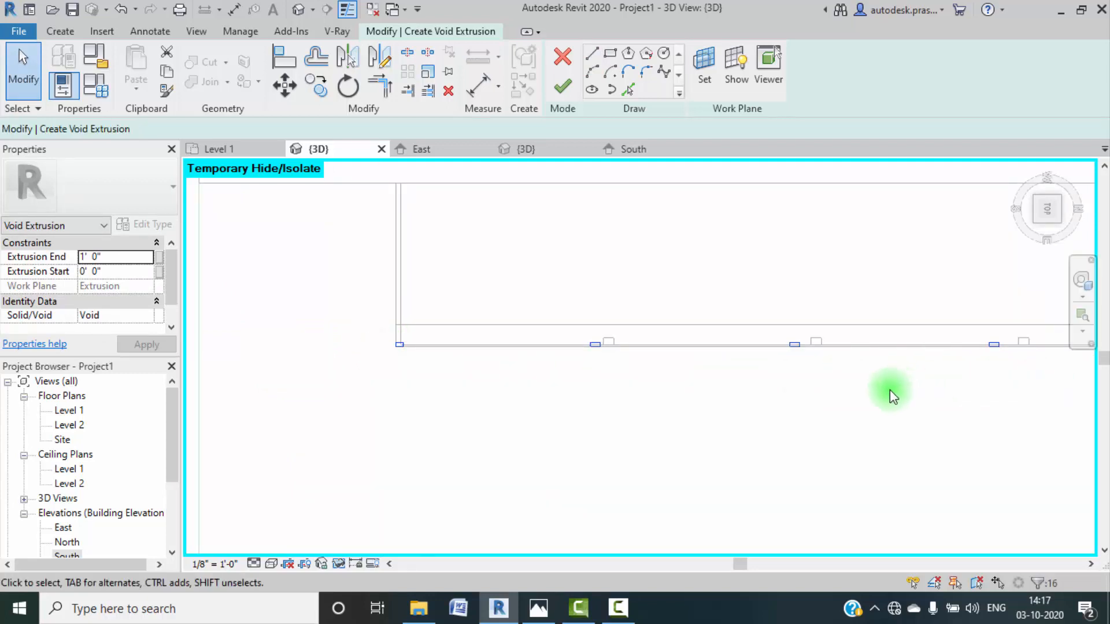
scroll(540, 377, up, 4)
mouse_move(246, 315)
mouse_down()
mouse_move(755, 401)
mouse_move(629, 379)
mouse_up()
click(281, 97)
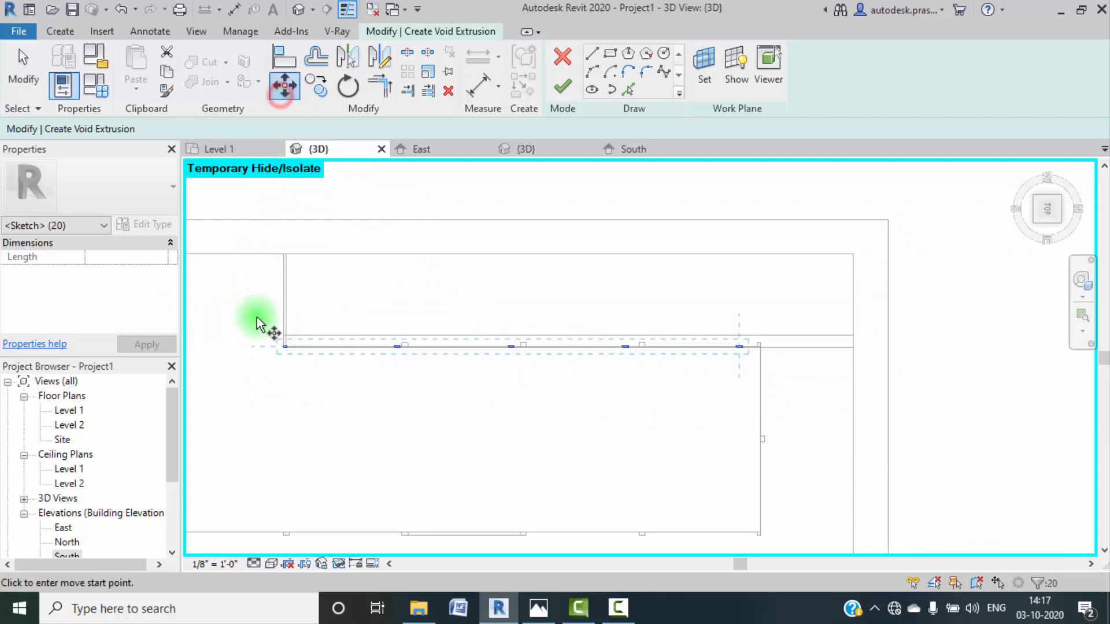
scroll(277, 338, up, 5)
click(382, 471)
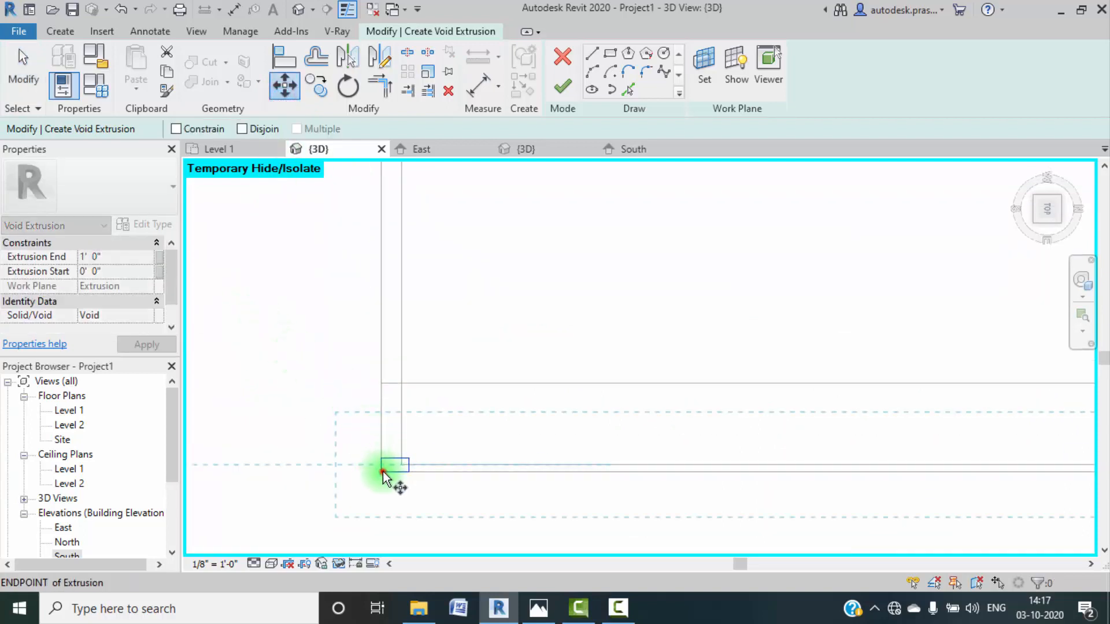
click(391, 377)
scroll(428, 373, down, 5)
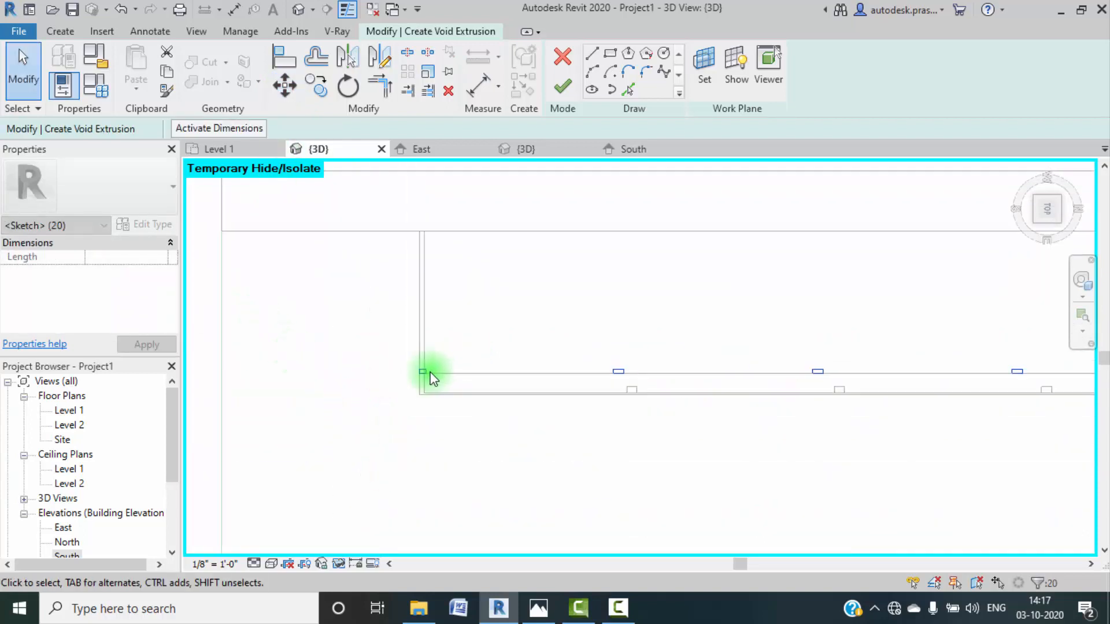
click(564, 88)
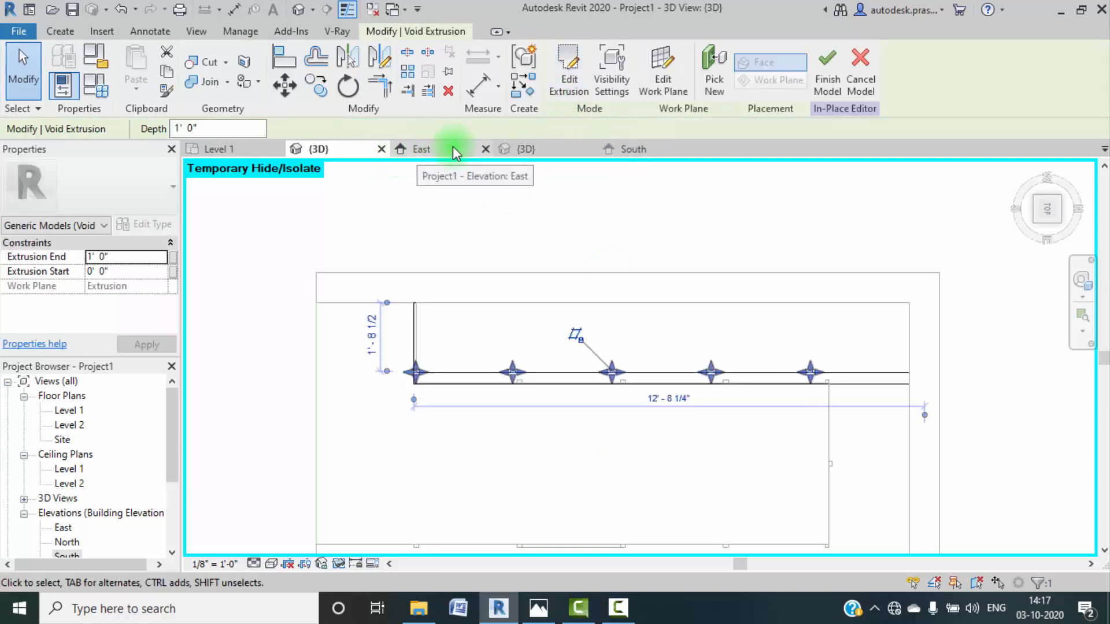
Step: Stretch the void grooves to the lower overhead row's full height, with extrusion start 1' 9" and end 3' 6"
click(1016, 185)
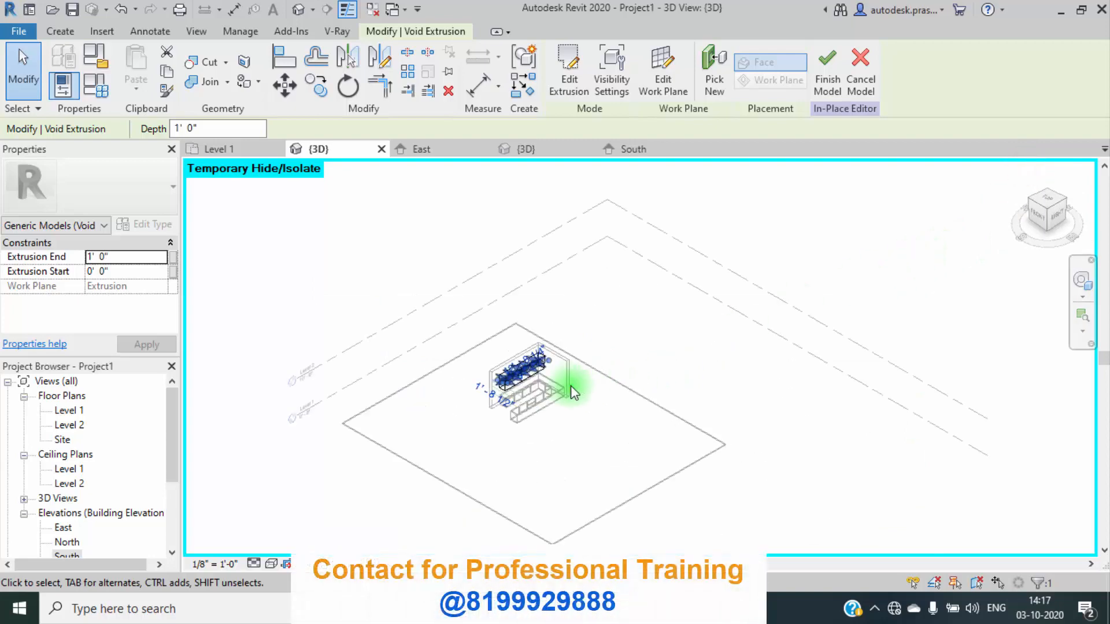
scroll(571, 386, up, 10)
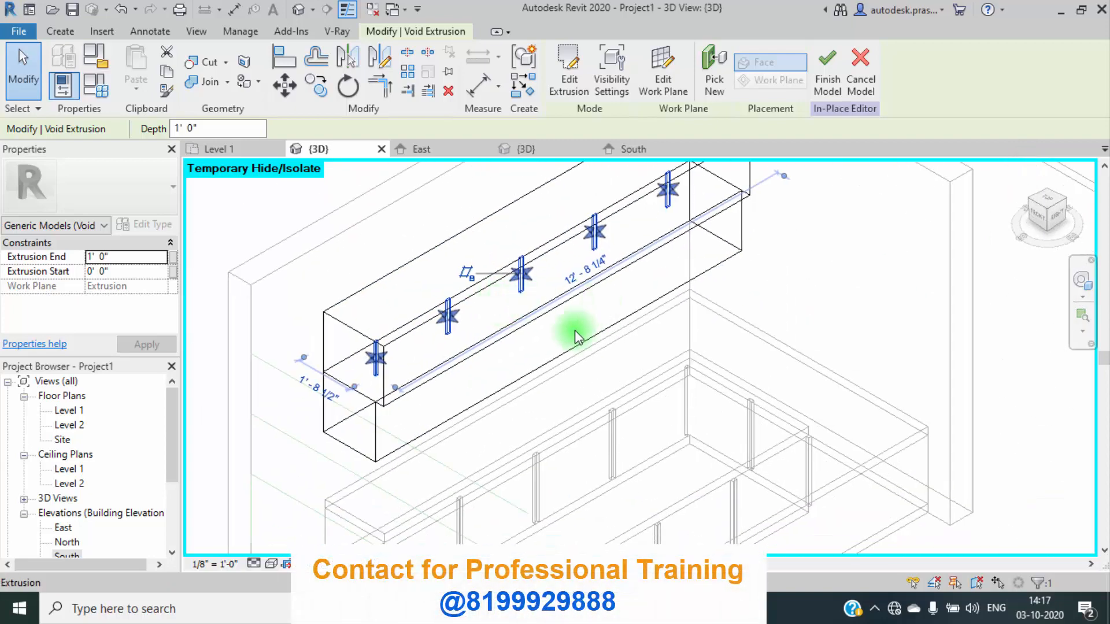
middle_drag(518, 326, 492, 307)
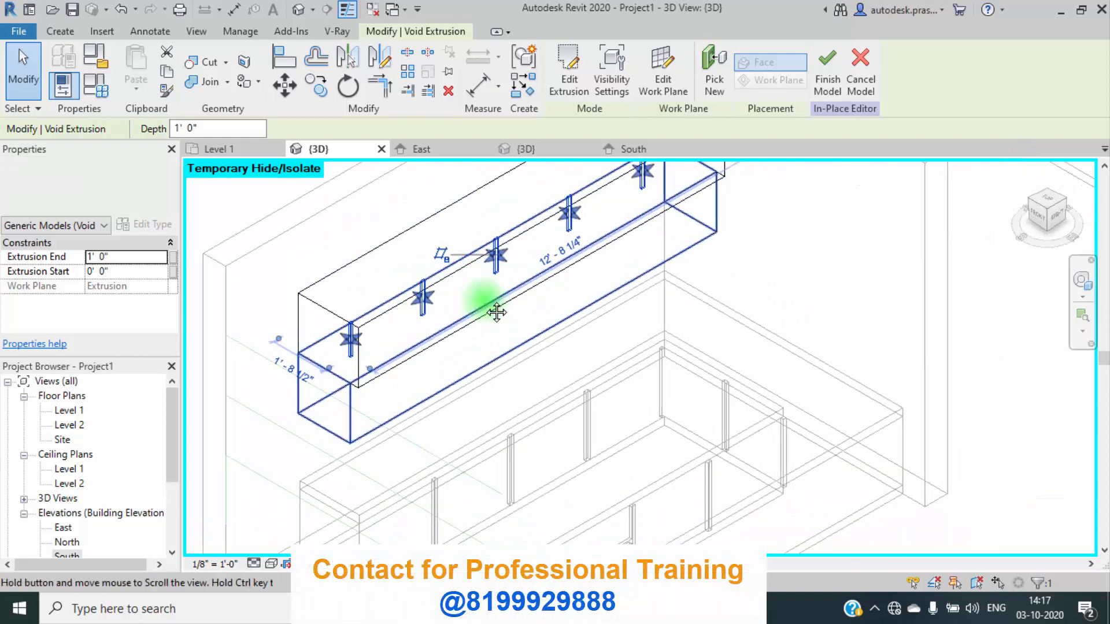
click(1051, 220)
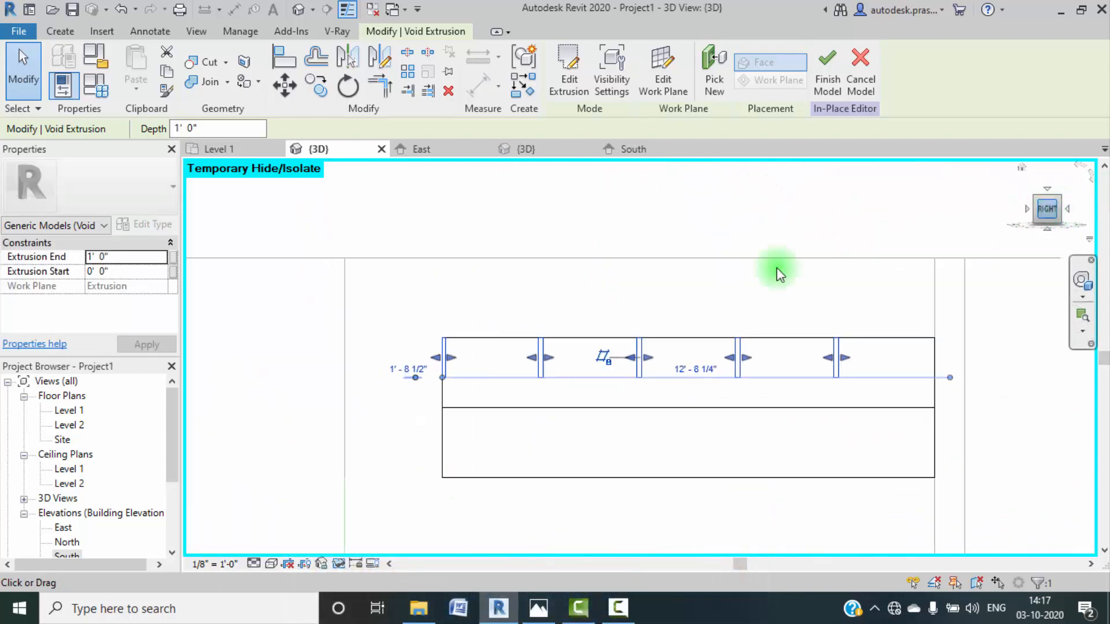
click(639, 324)
click(640, 355)
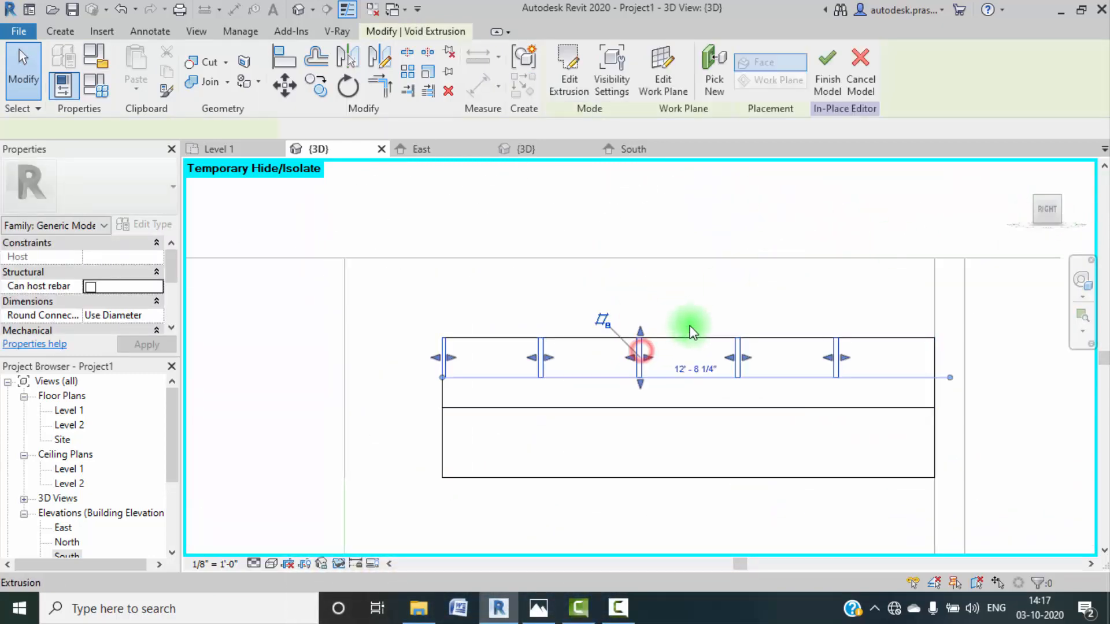
middle_drag(686, 322, 634, 193)
drag(581, 250, 587, 341)
drag(583, 199, 585, 269)
scroll(570, 270, down, 3)
scroll(569, 271, down, 1)
click(676, 253)
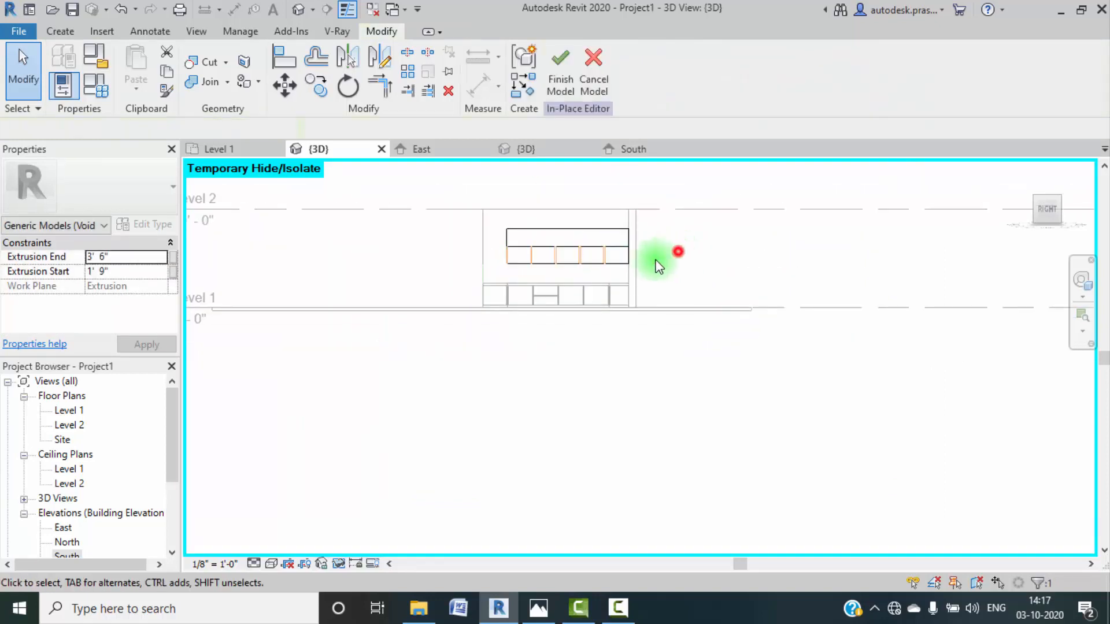
Step: Examine from an angled 3D view how the void grooves sit on the front of the lower overhead cabinet row
shift+middle_drag(482, 218, 564, 324)
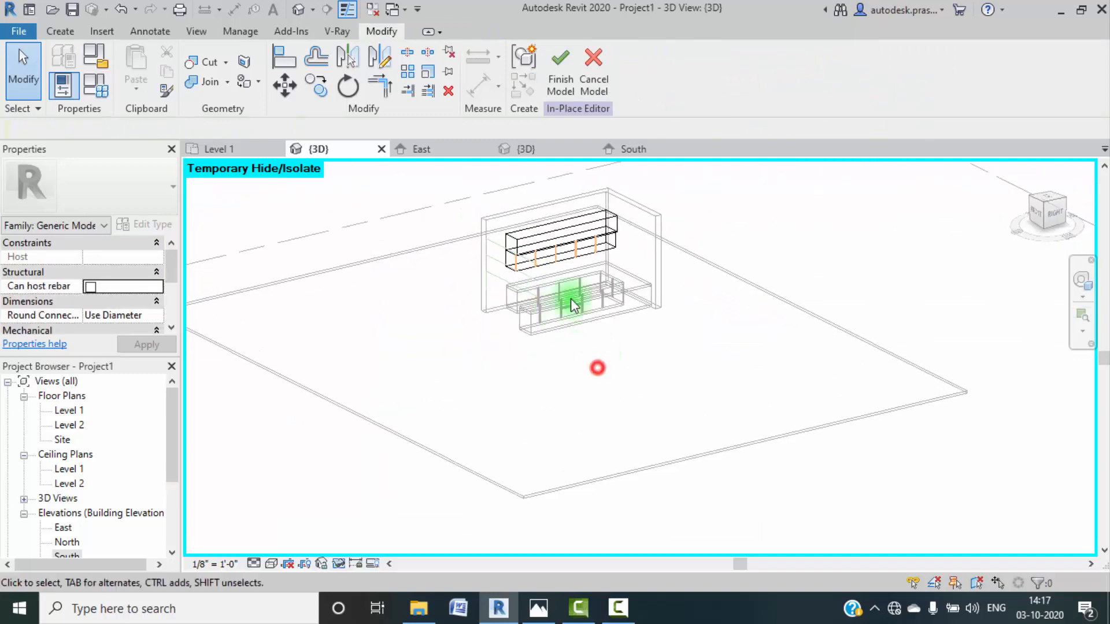
scroll(571, 306, up, 8)
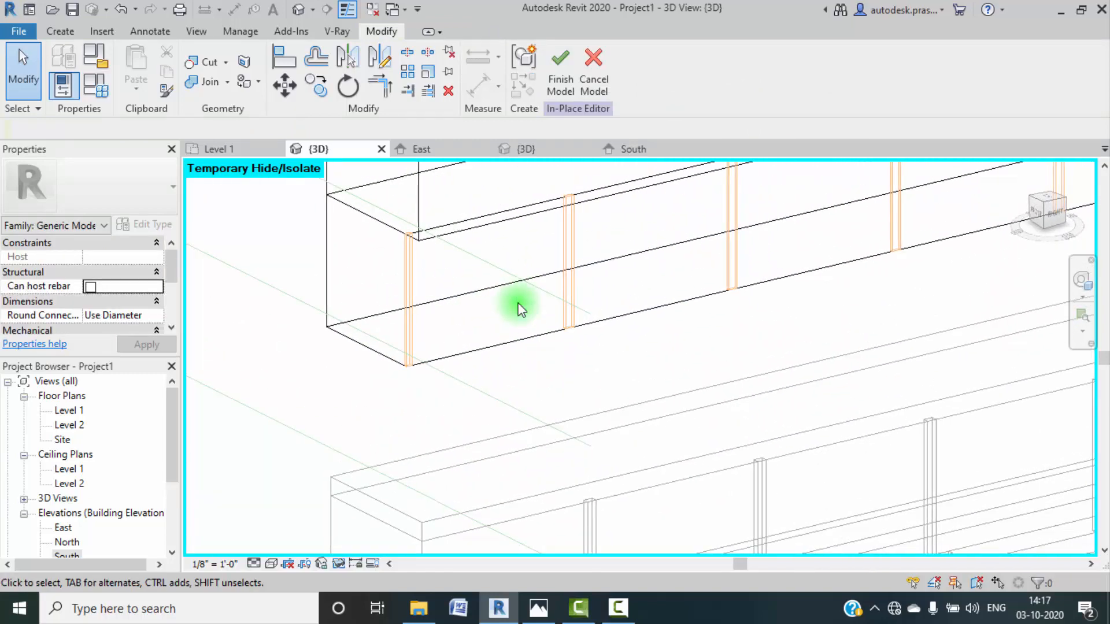
scroll(520, 309, down, 6)
click(63, 31)
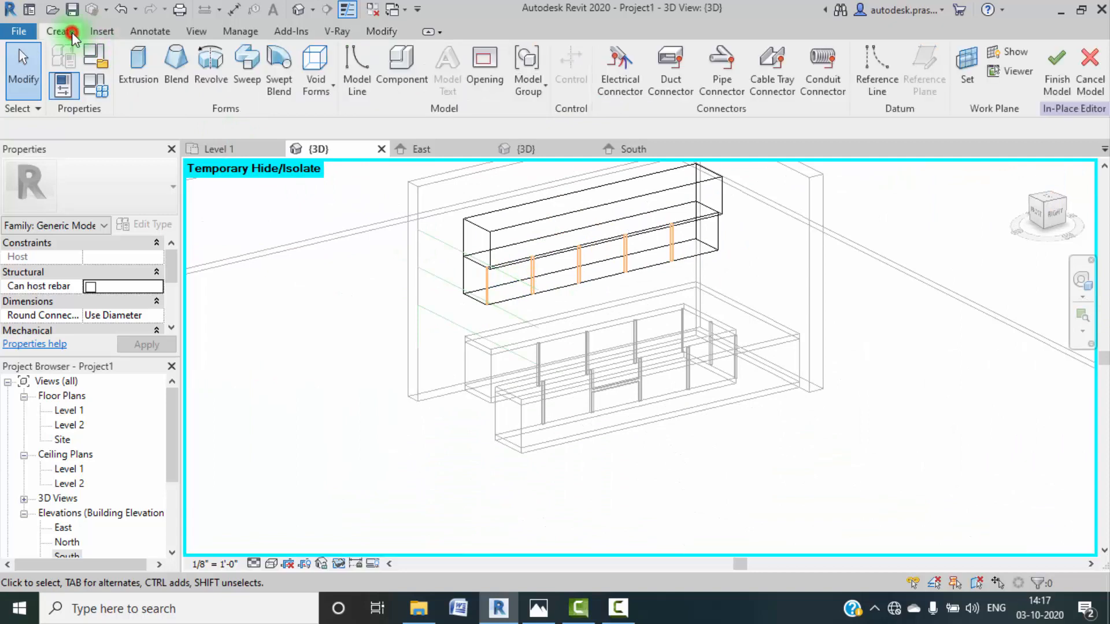
click(258, 289)
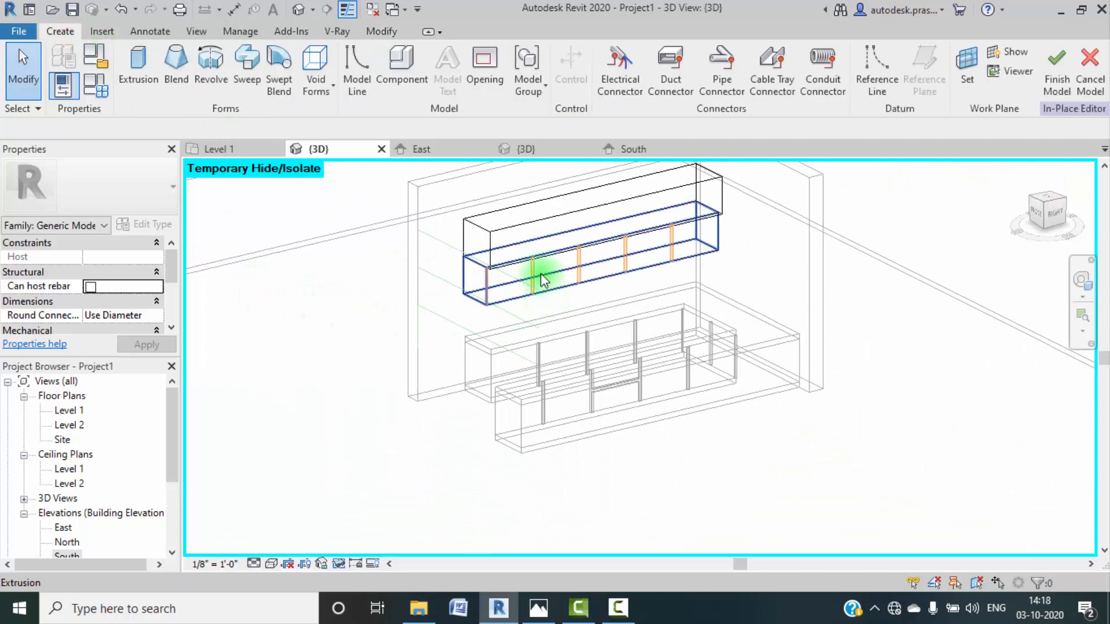
scroll(540, 278, up, 5)
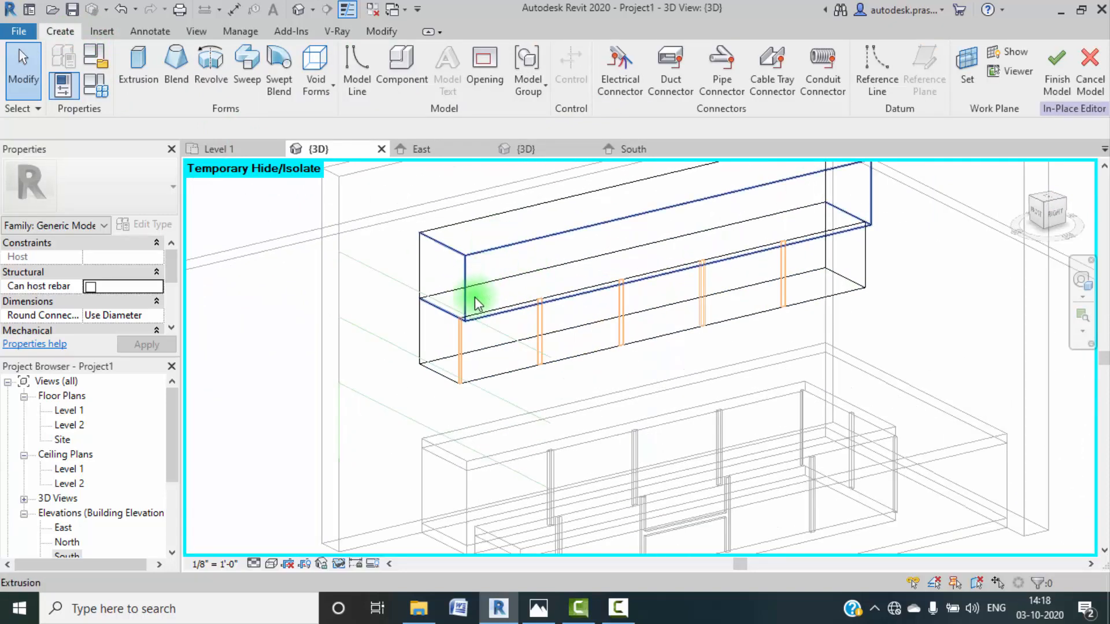
scroll(490, 304, down, 4)
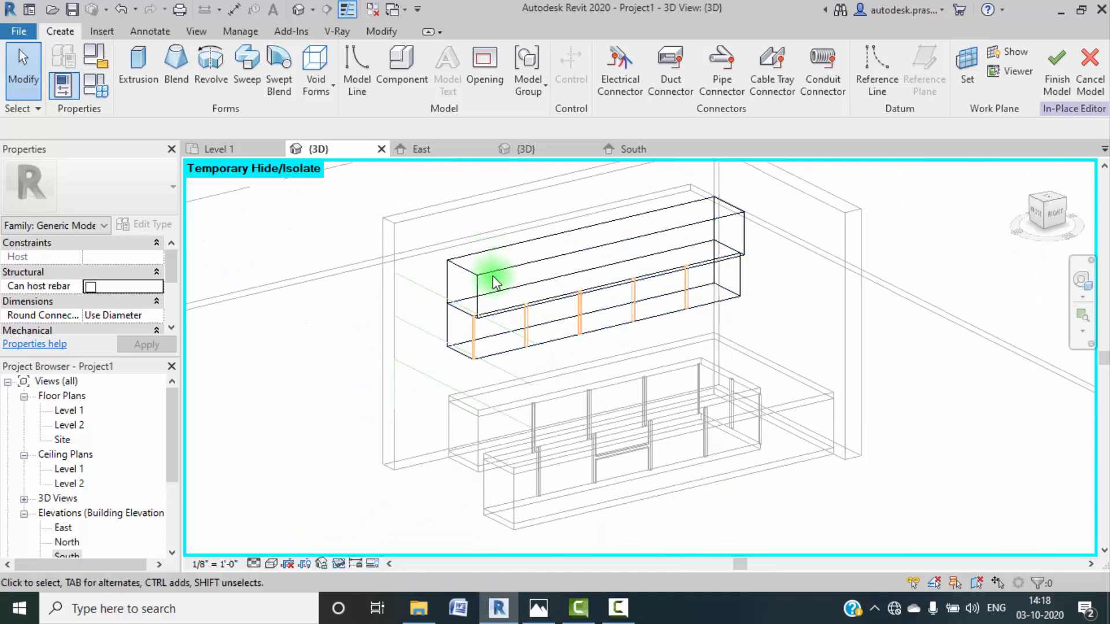
Step: Open the Level 1 floor plan and finish the in-place overhead cabinet model
double_click(70, 410)
scroll(443, 264, up, 8)
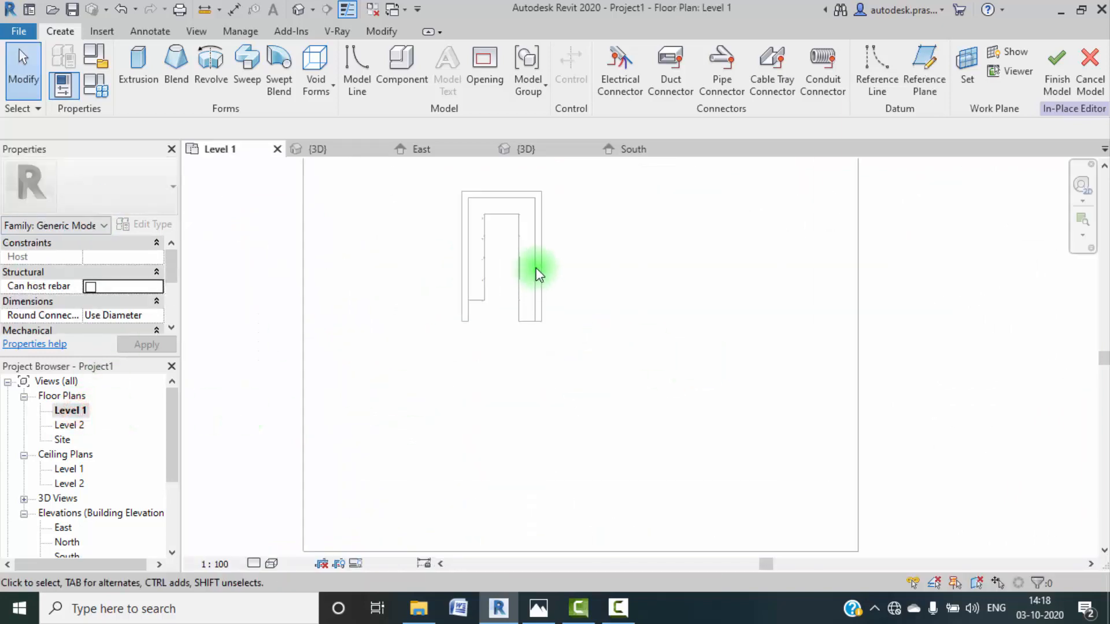
scroll(537, 251, down, 4)
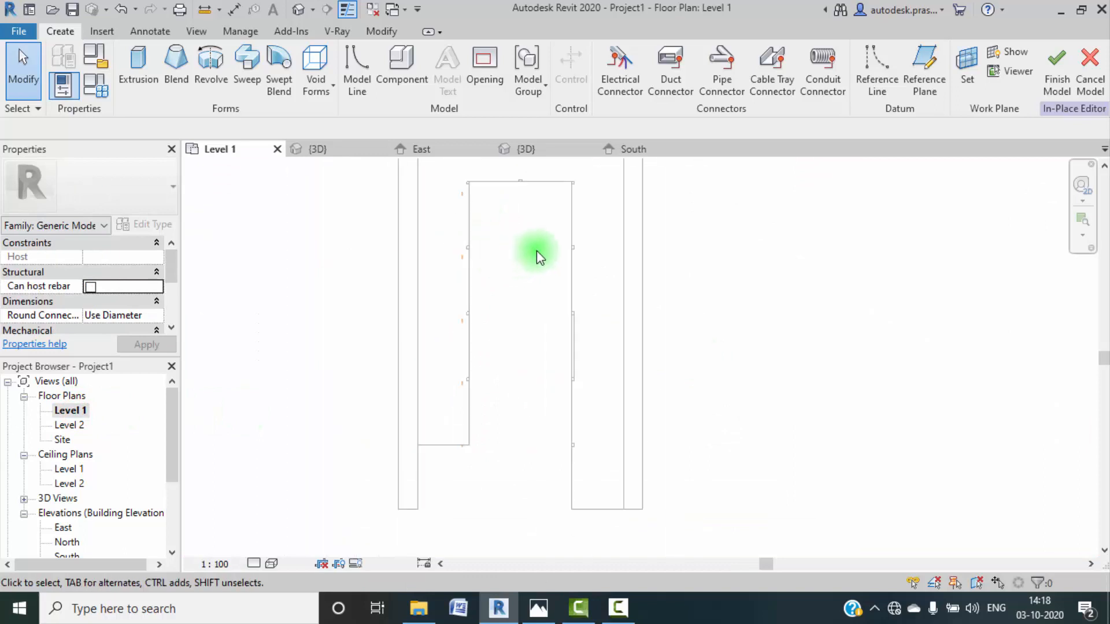
scroll(506, 369, up, 6)
middle_drag(488, 380, 487, 378)
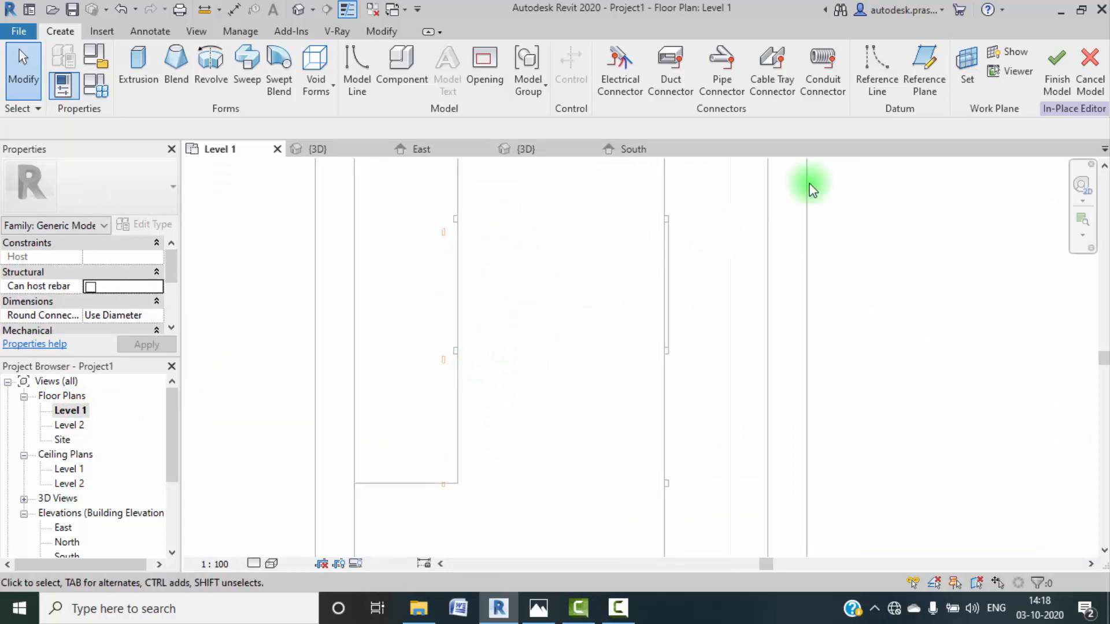
click(1056, 74)
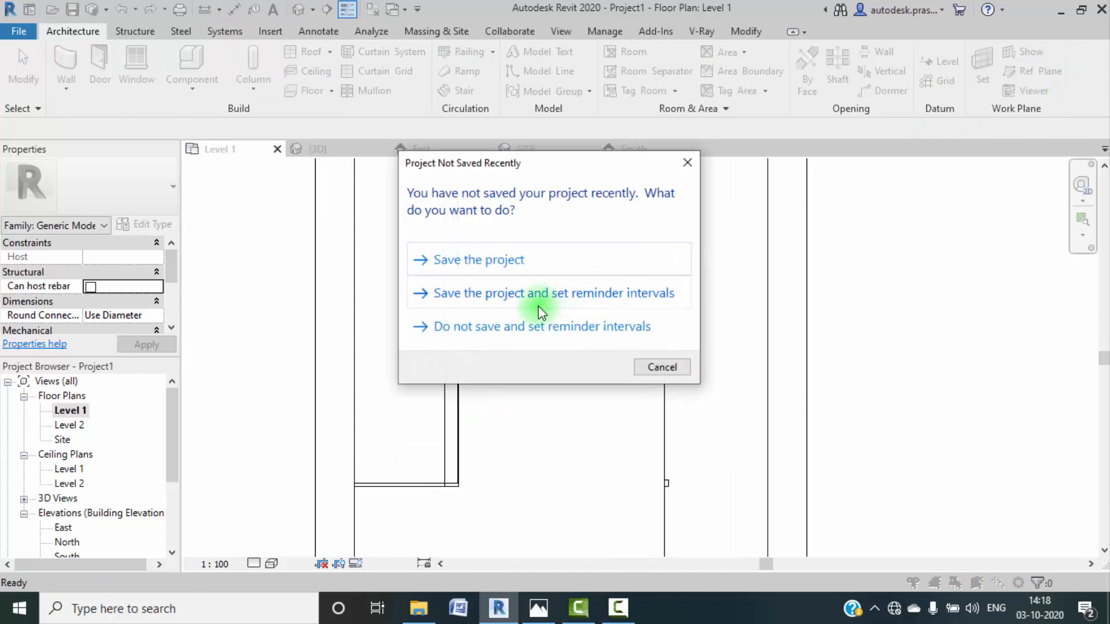
Step: Save the project to the Desktop under the file name KITCHEN 2
click(522, 261)
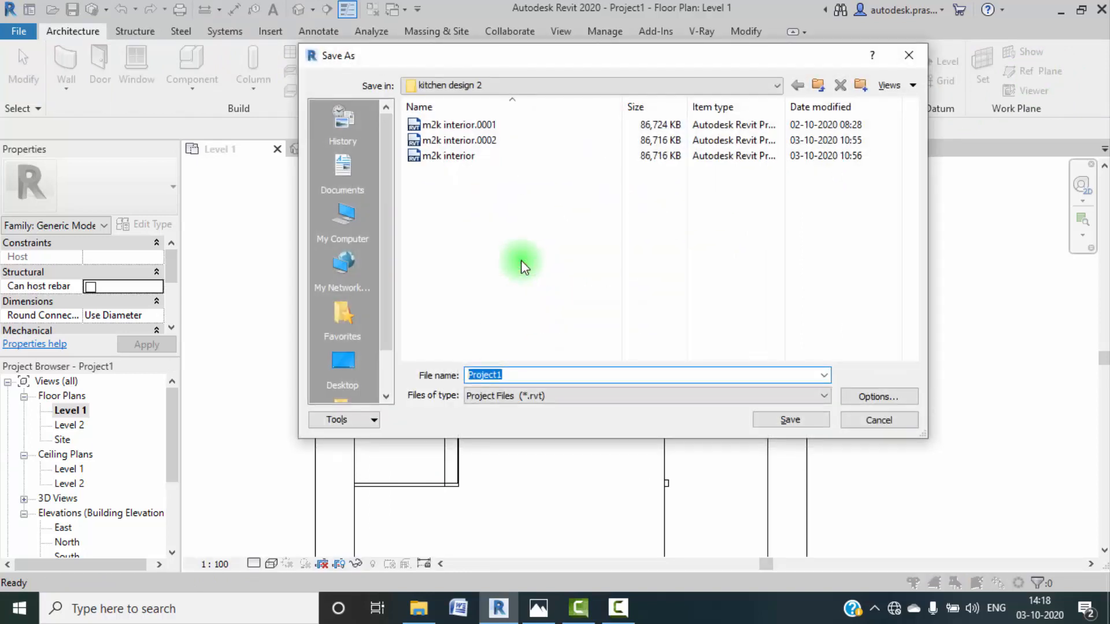
text(KITCHE)
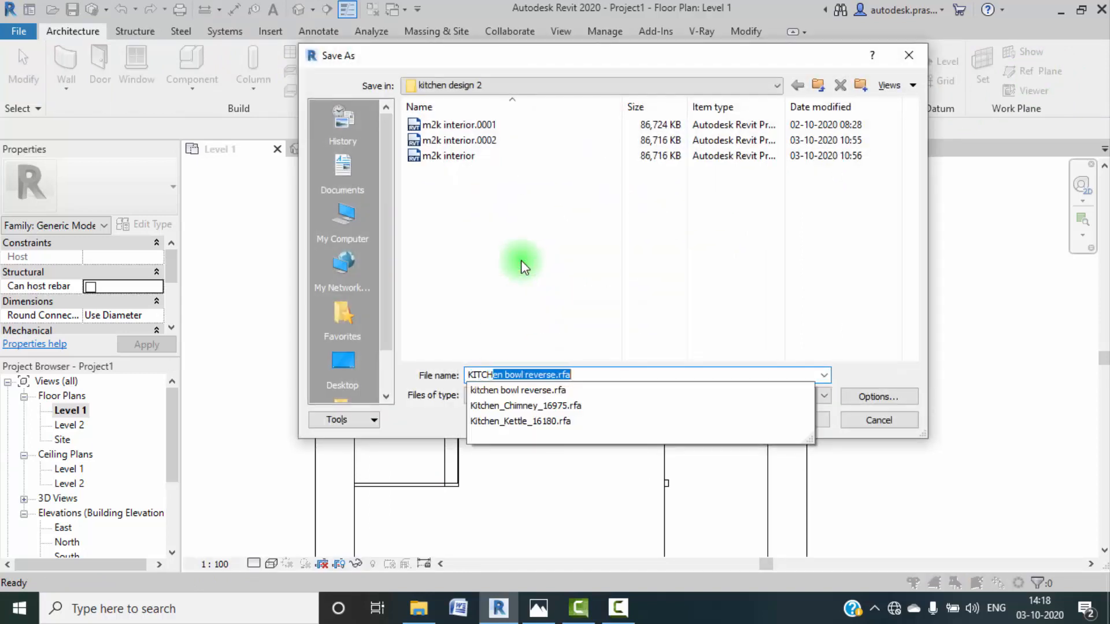
text(N )
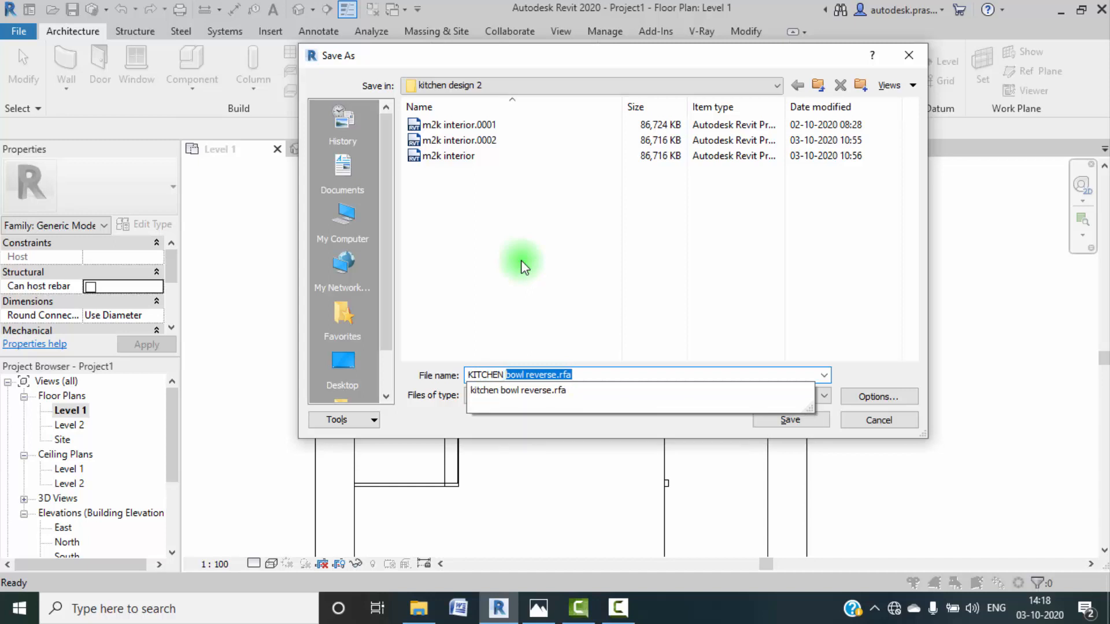
text(2)
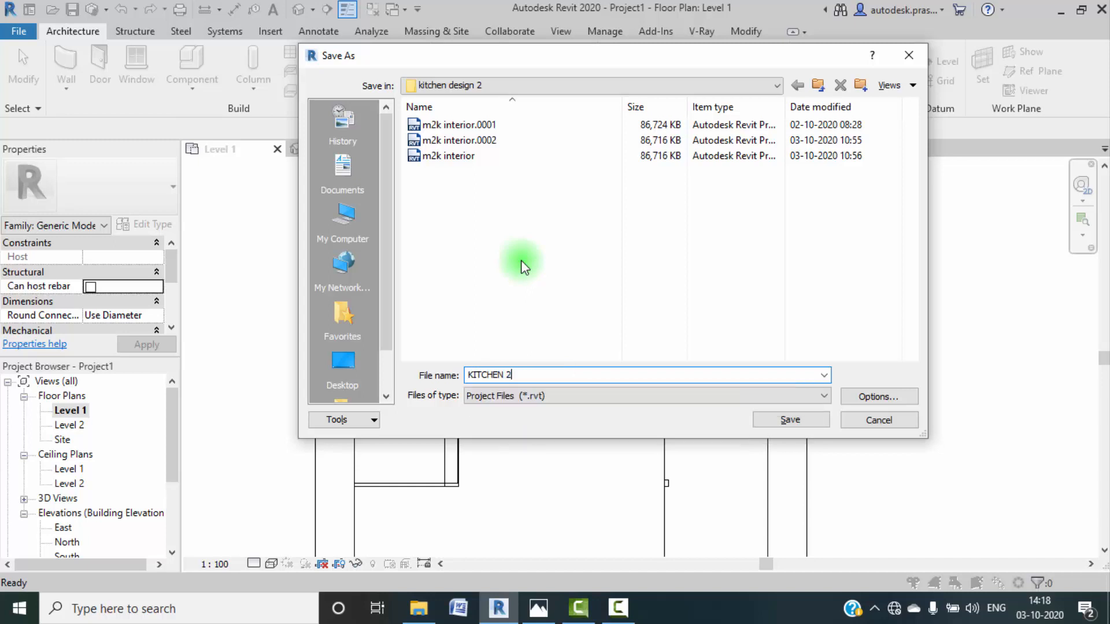
click(321, 368)
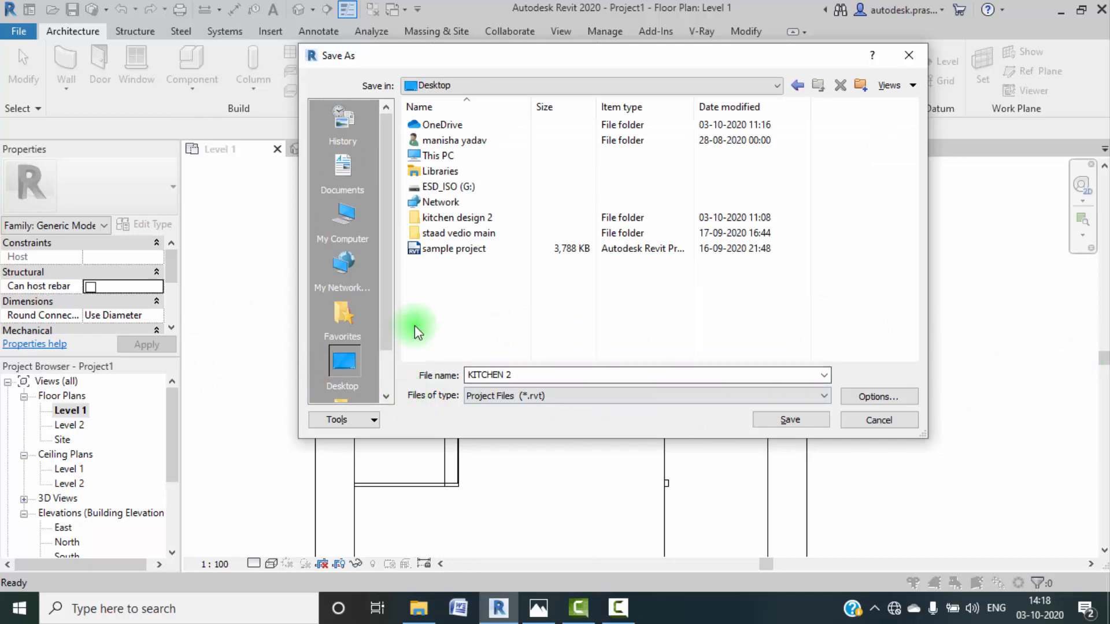
click(763, 419)
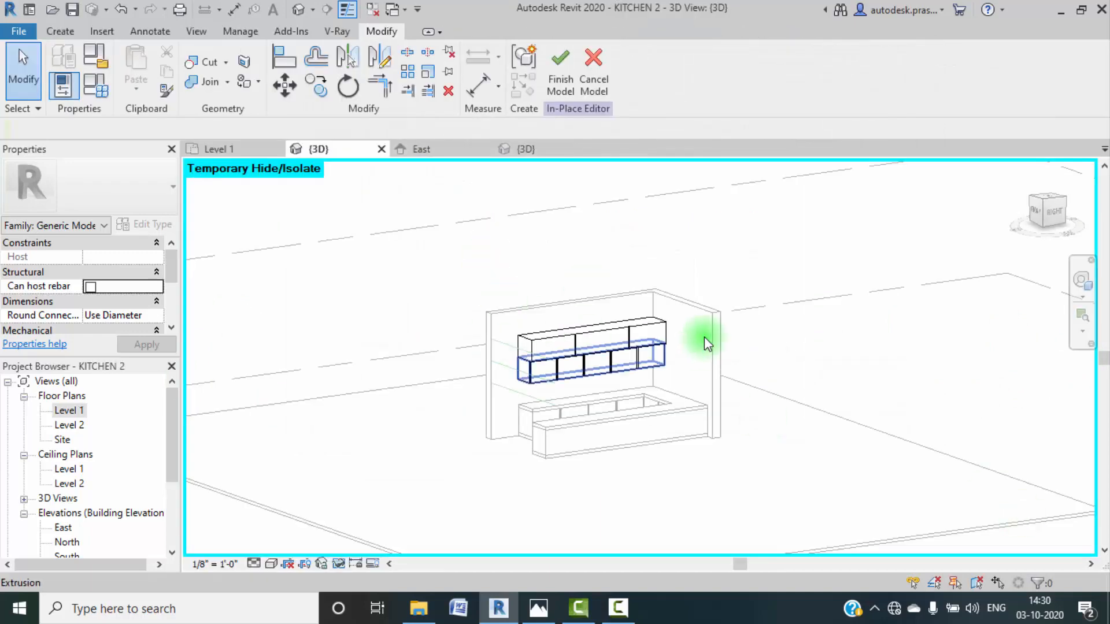
Step: Check the door grooves on both overhead cabinet rows in 3D and finish the in-place model
scroll(618, 359, up, 5)
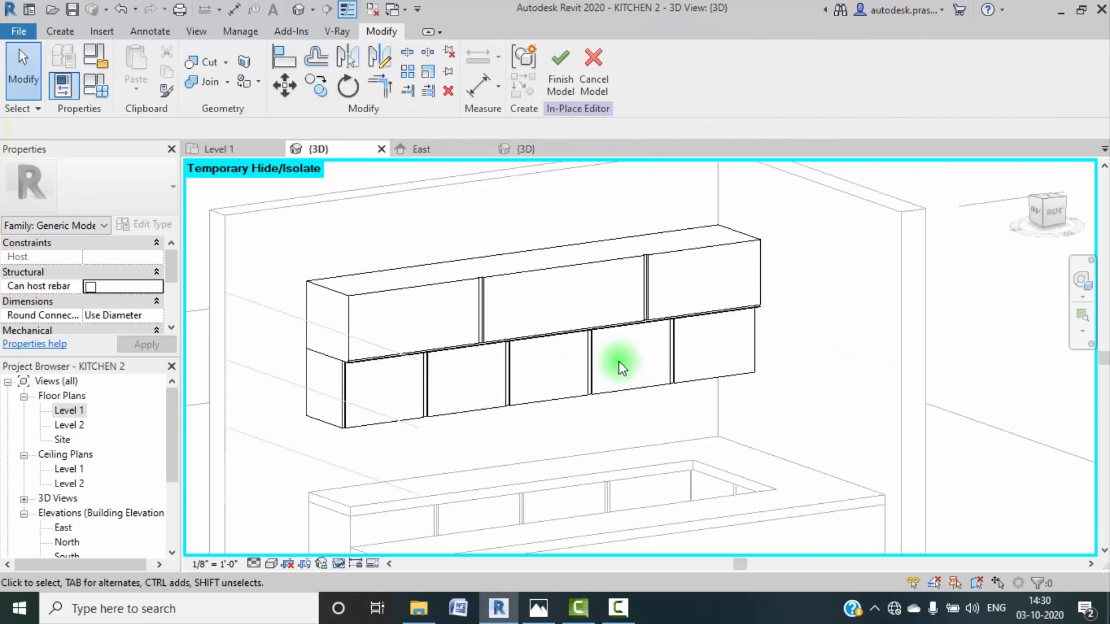
scroll(517, 310, down, 3)
click(555, 88)
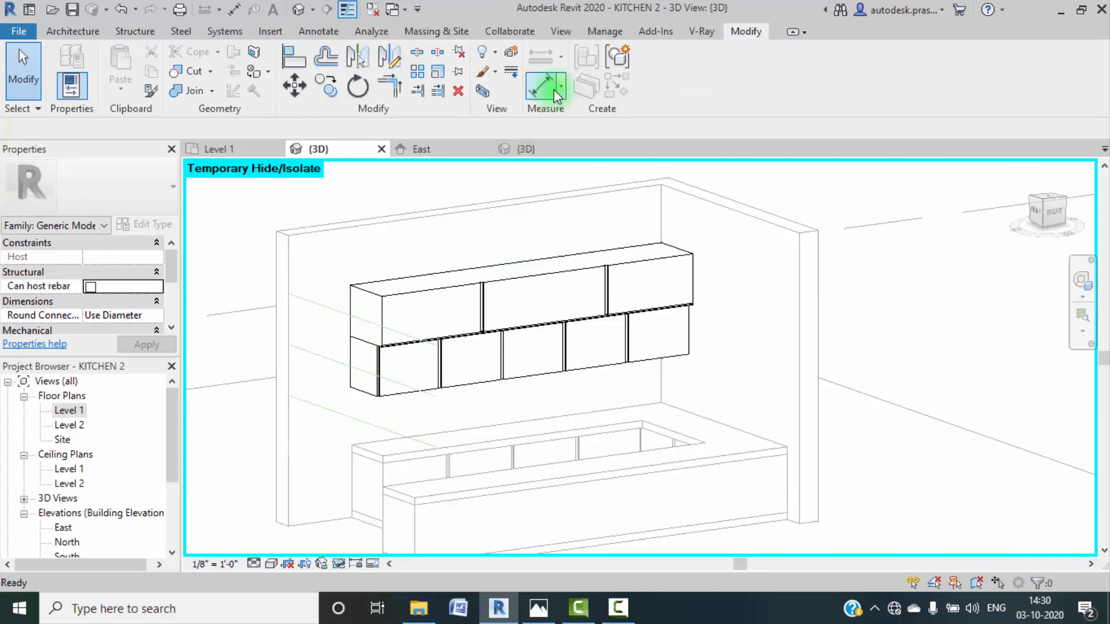
click(618, 391)
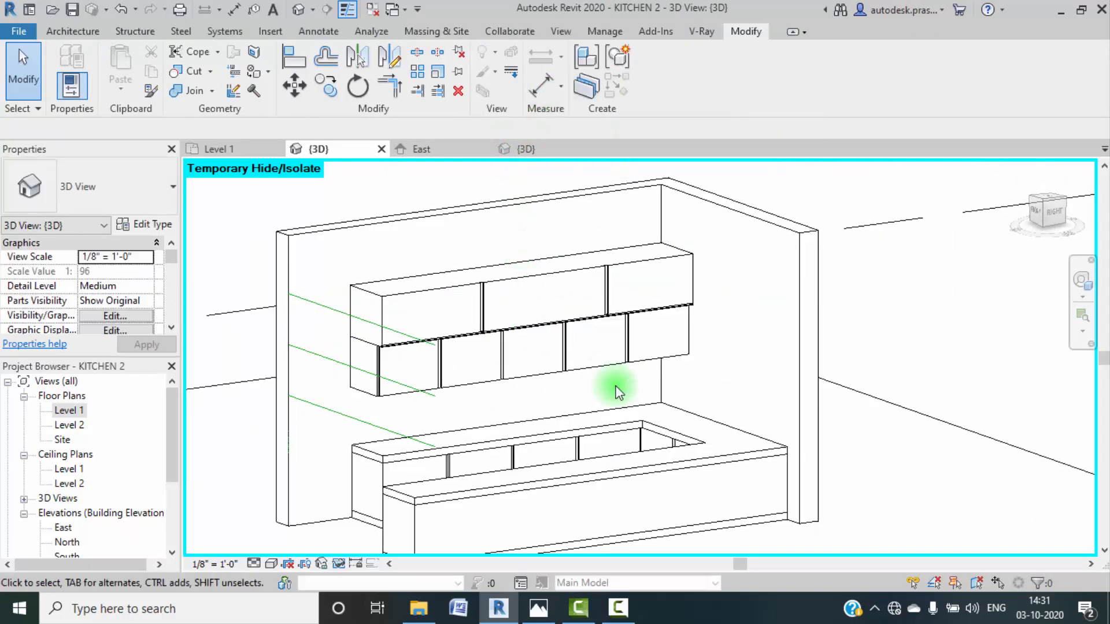
Step: Examine the kitchen from the open side, and compare it with the overhead cabinets in the m2k interior reference project without saving that project
shift+middle_drag(618, 392, 737, 510)
scroll(717, 474, down, 5)
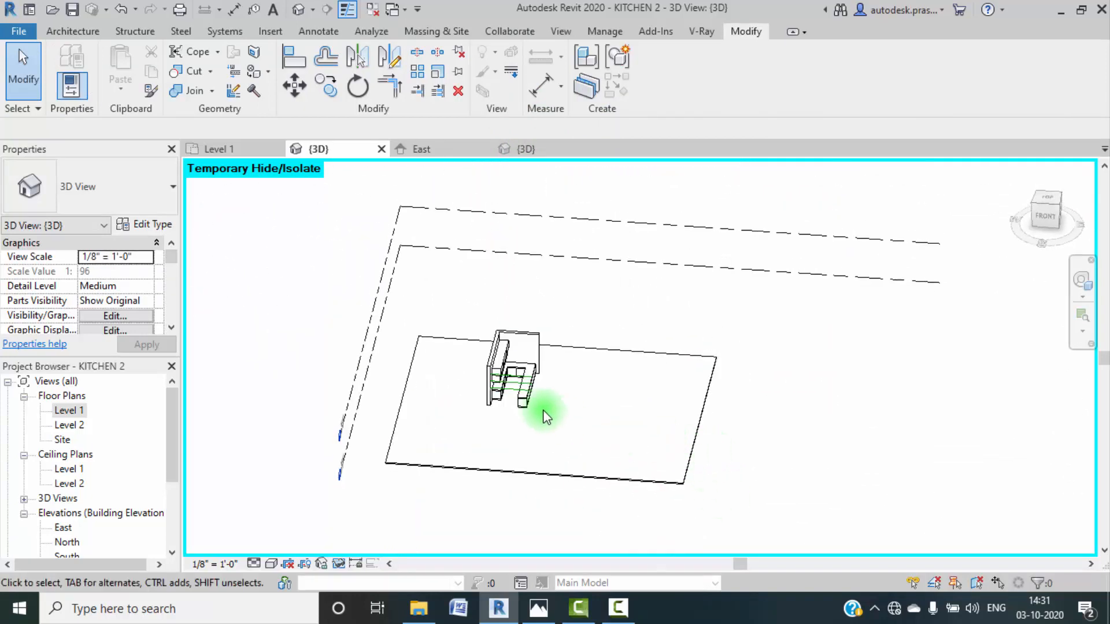
scroll(514, 388, up, 3)
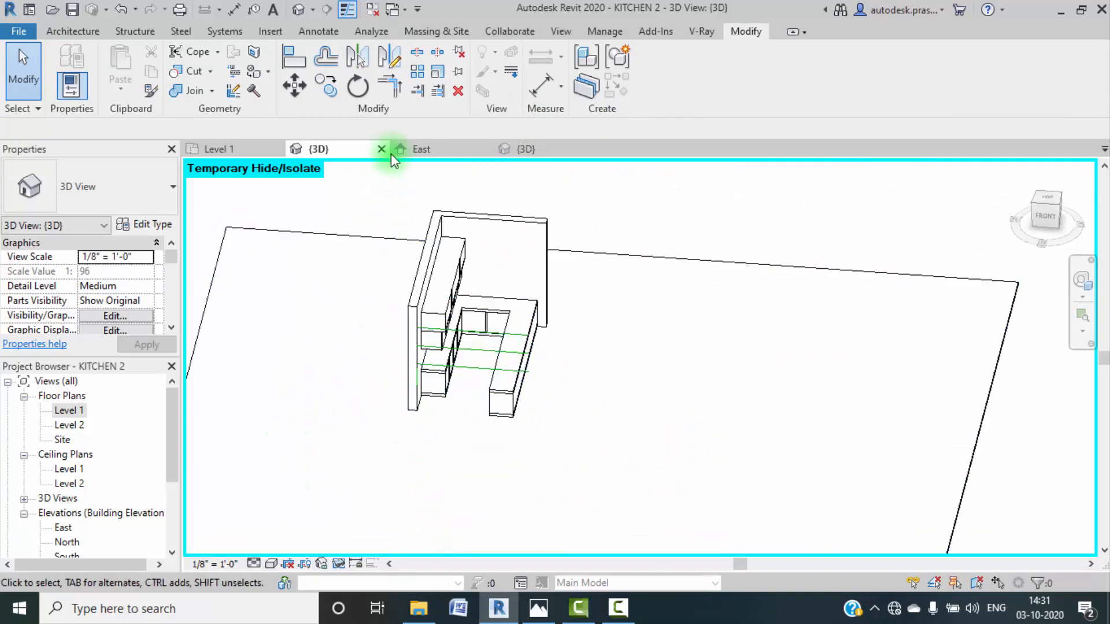
click(526, 149)
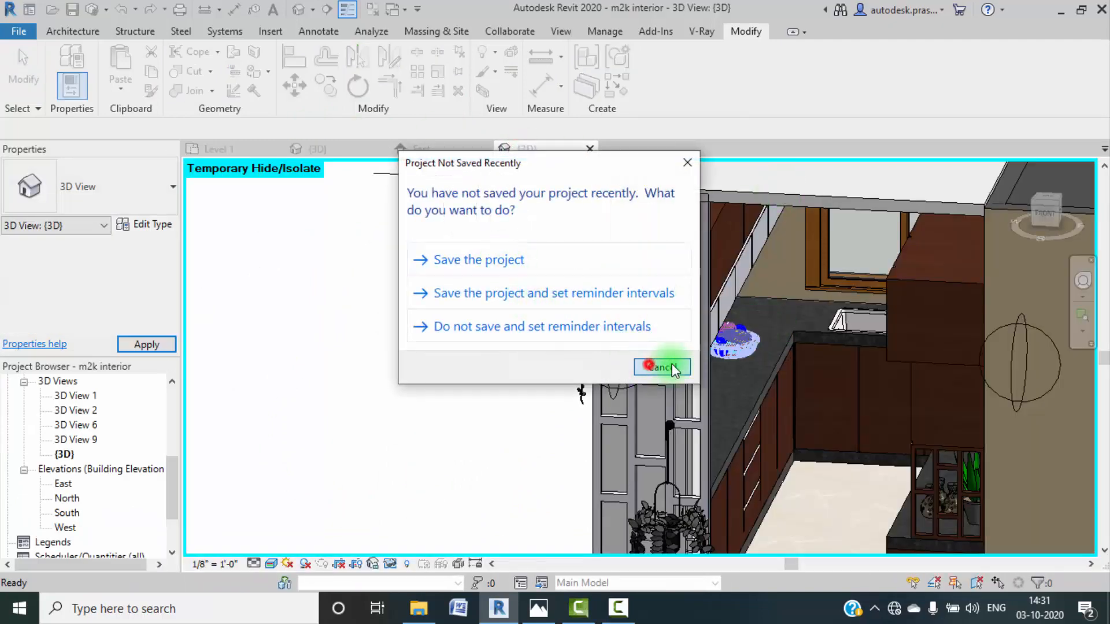
click(670, 367)
shift+middle_drag(684, 313, 578, 419)
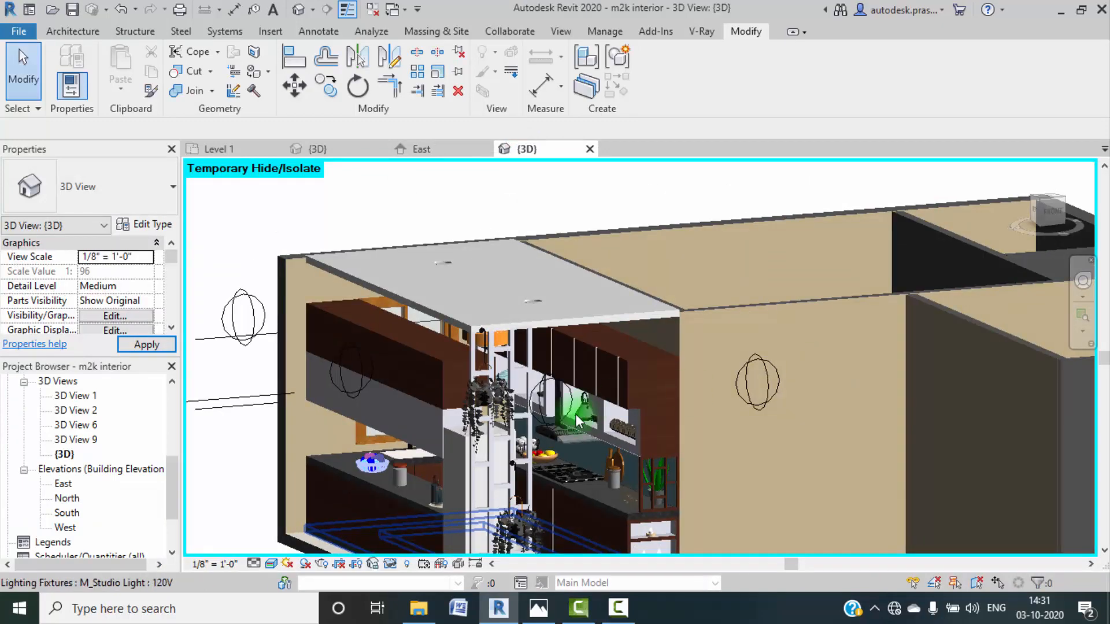
scroll(582, 426, up, 3)
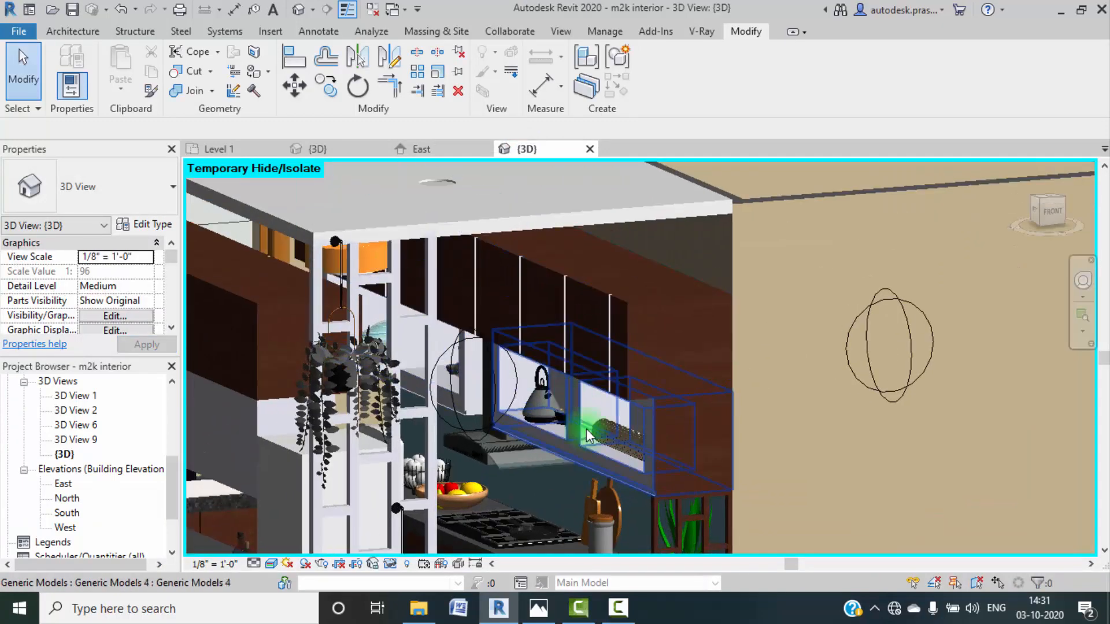
scroll(503, 381, down, 4)
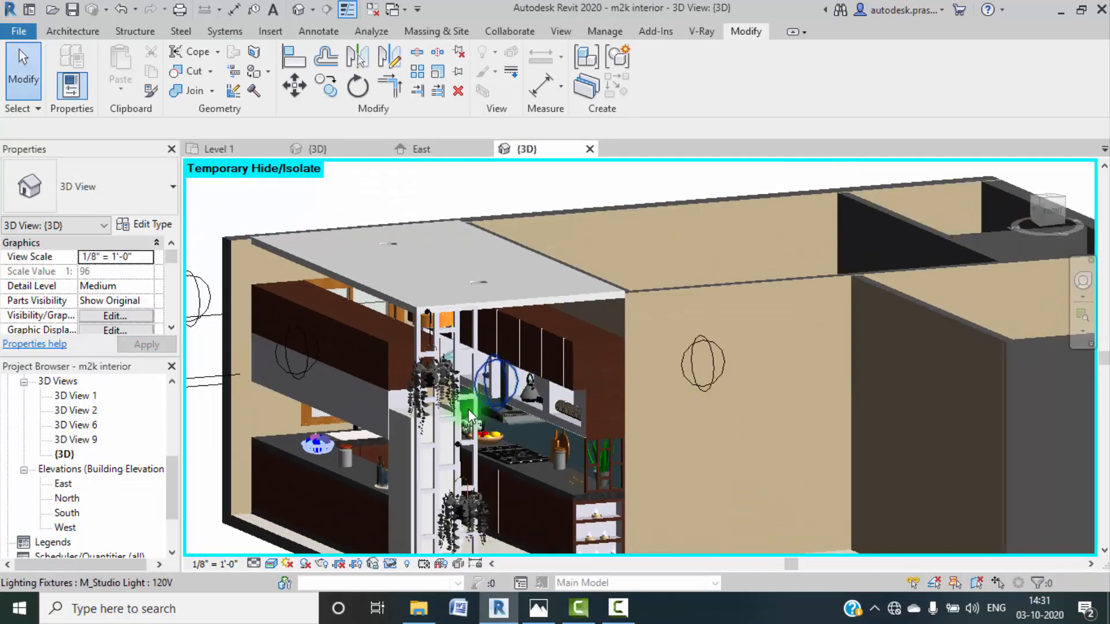
scroll(471, 417, up, 3)
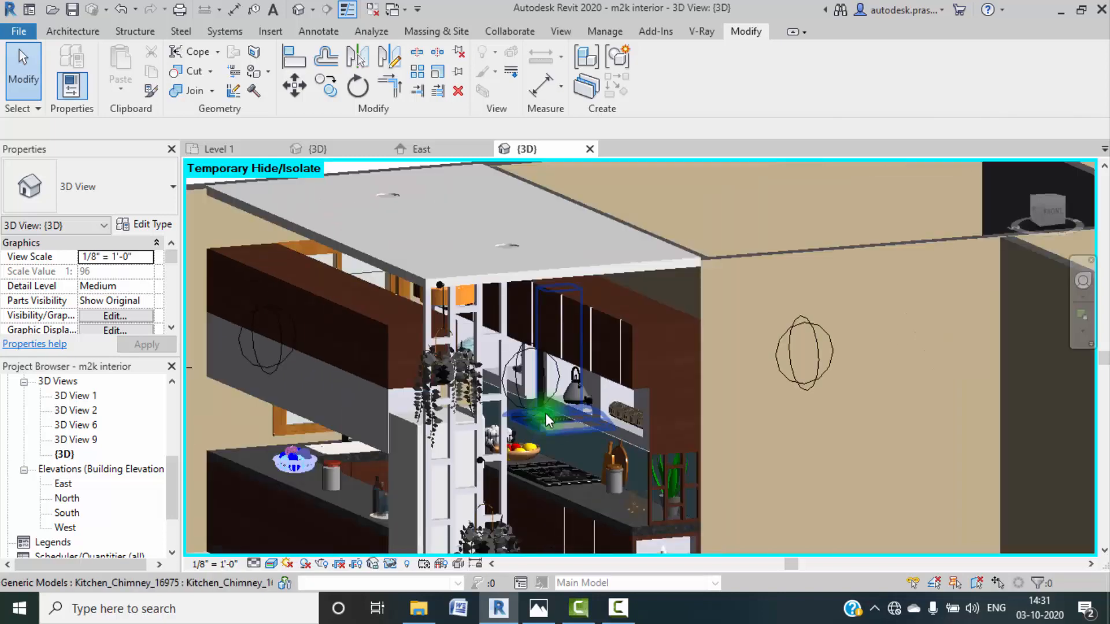
scroll(545, 412, down, 4)
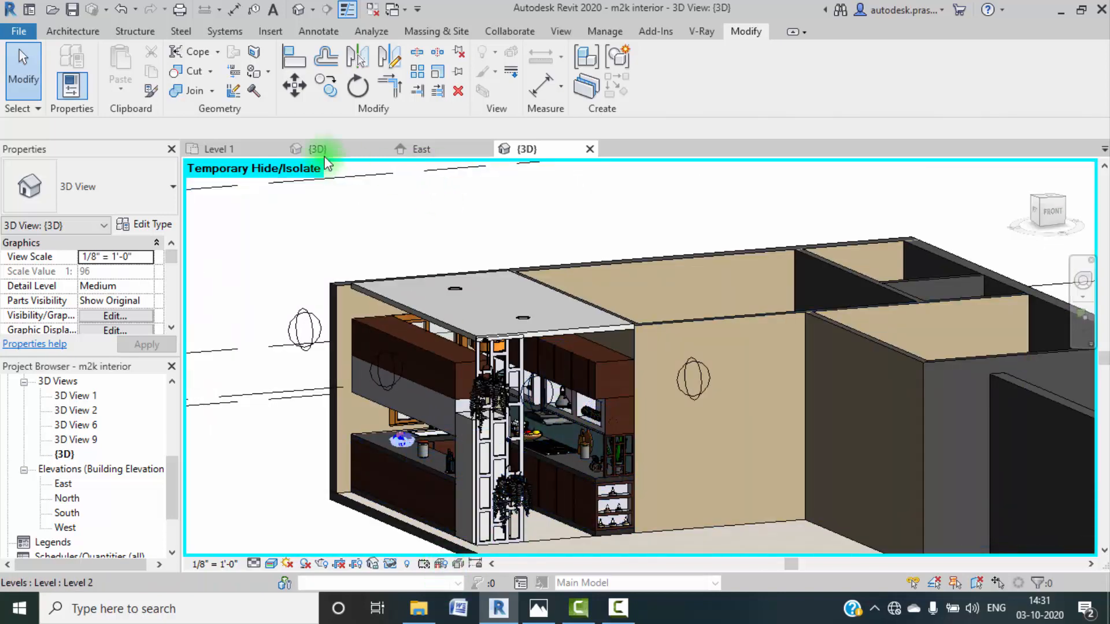
Step: Return to the KITCHEN 2 project and open its South elevation
click(303, 147)
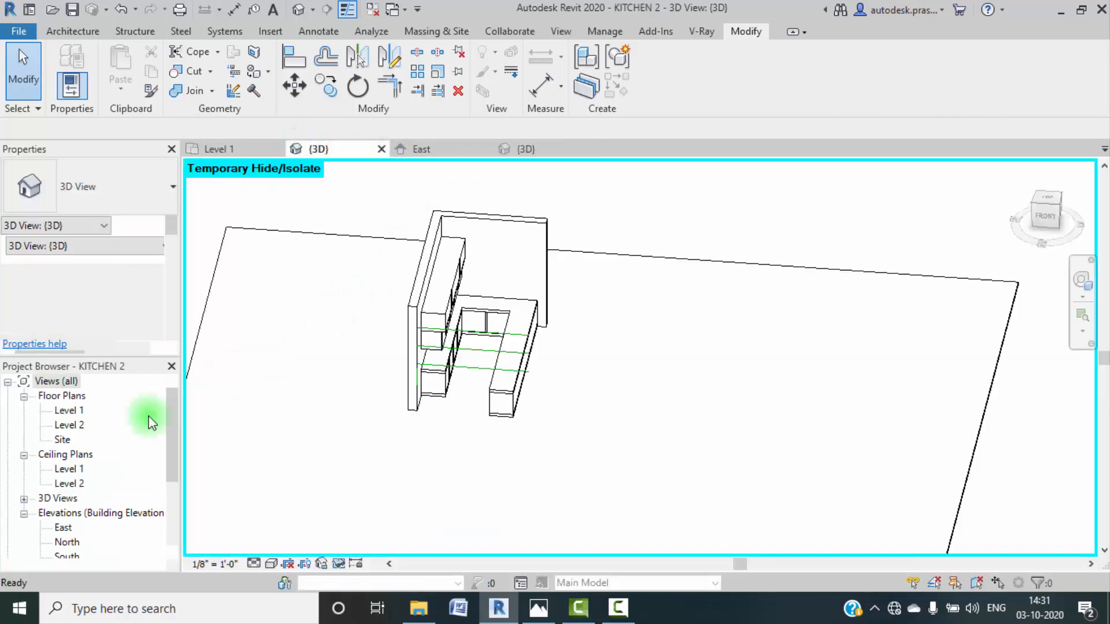
scroll(65, 457, down, 3)
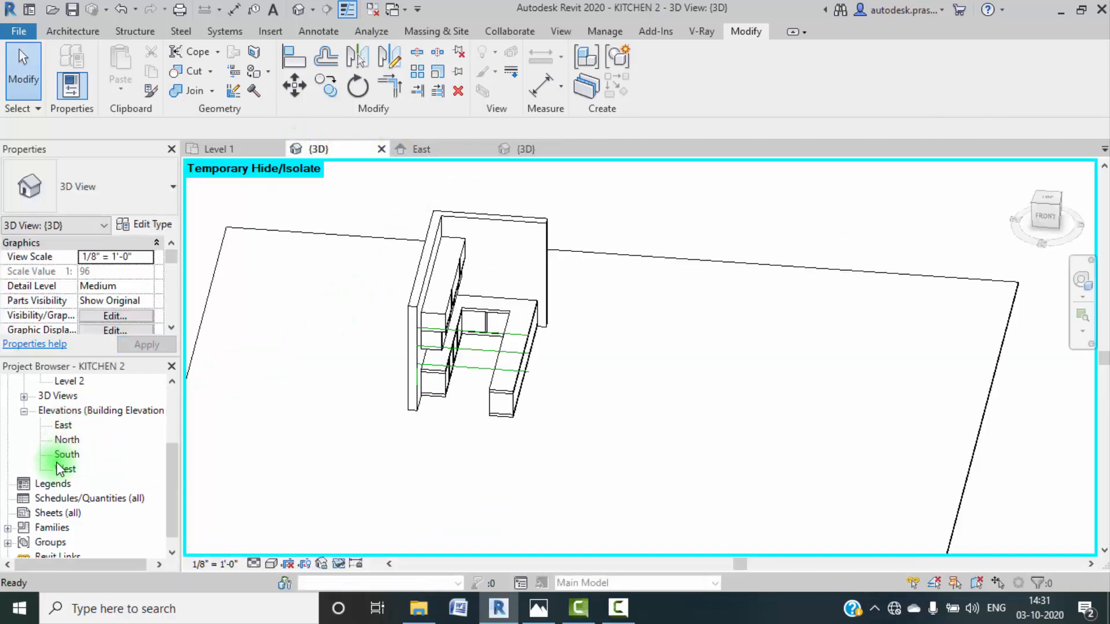
double_click(66, 455)
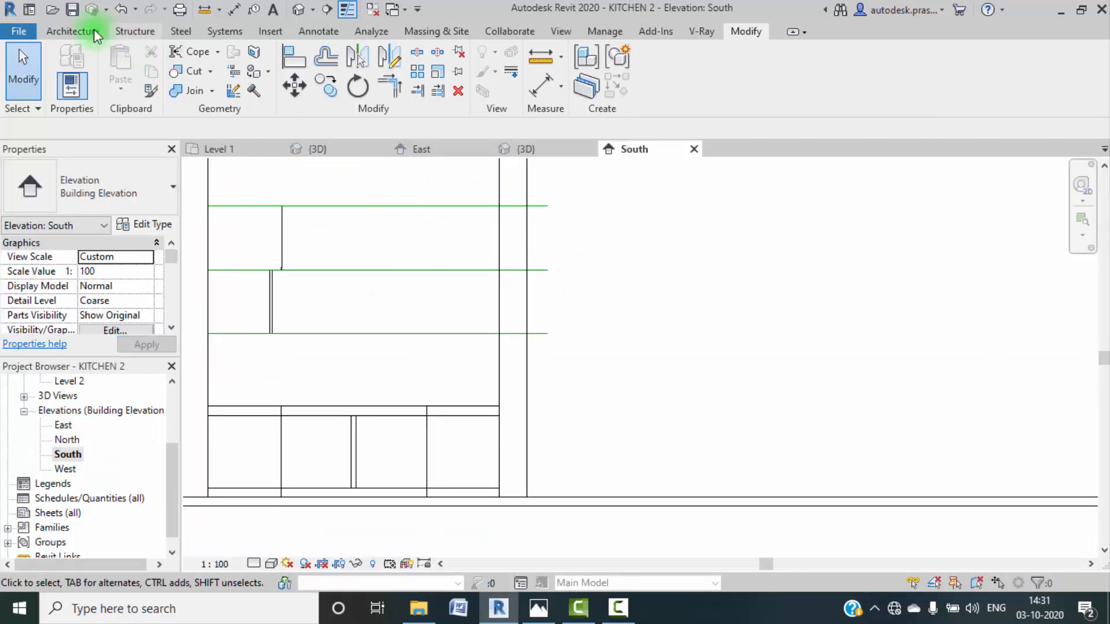
Step: Start a new in-place component in the Generic Models category
click(84, 32)
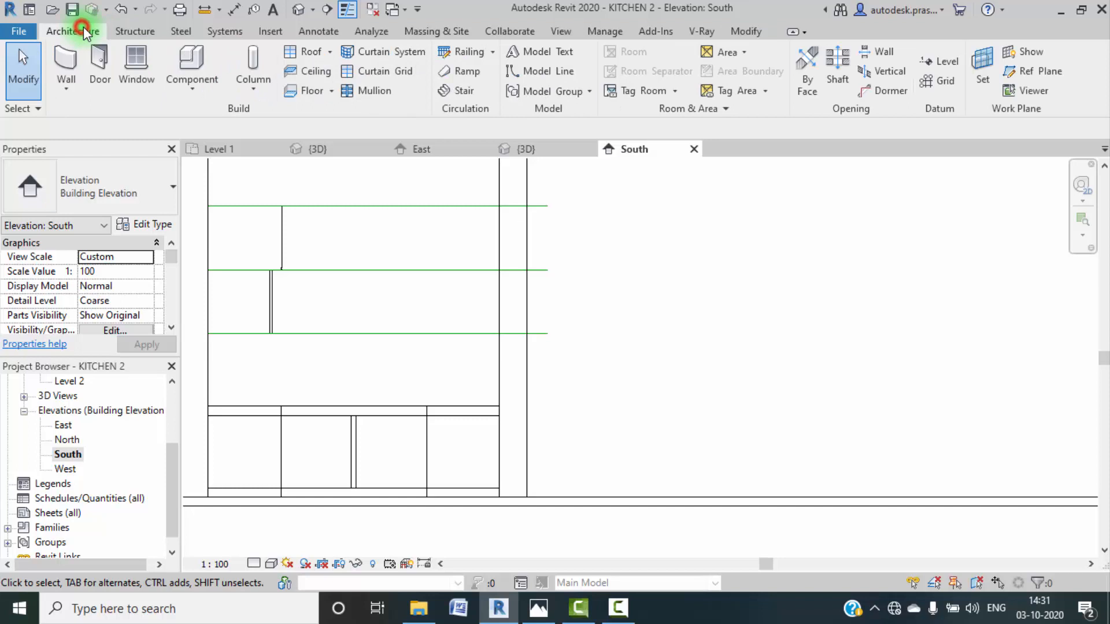
click(215, 99)
click(235, 154)
scroll(520, 279, down, 2)
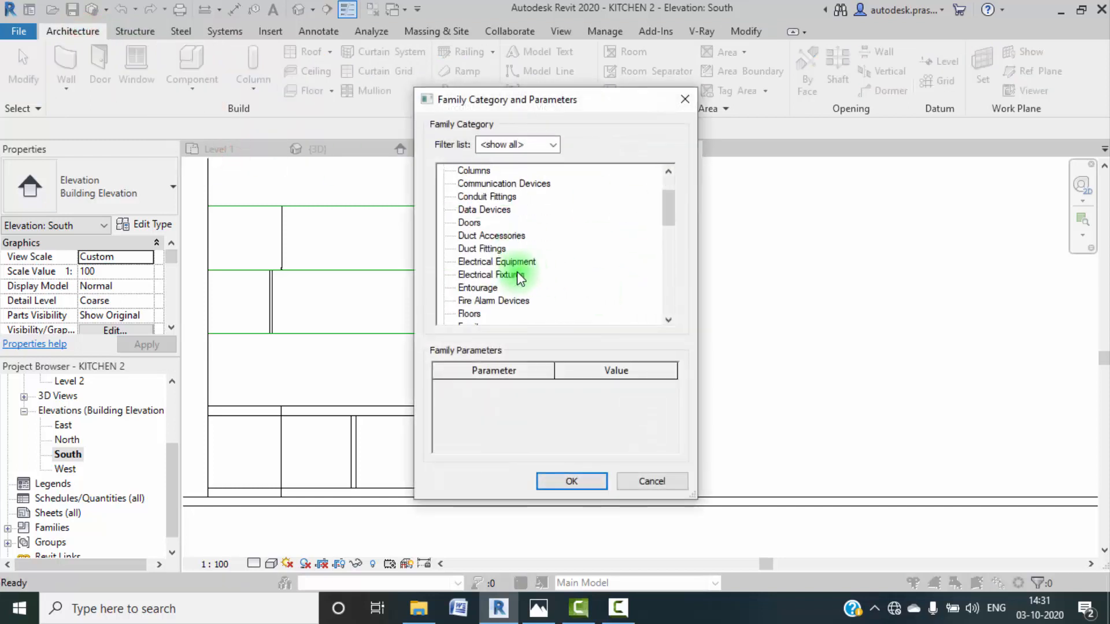
scroll(520, 278, down, 3)
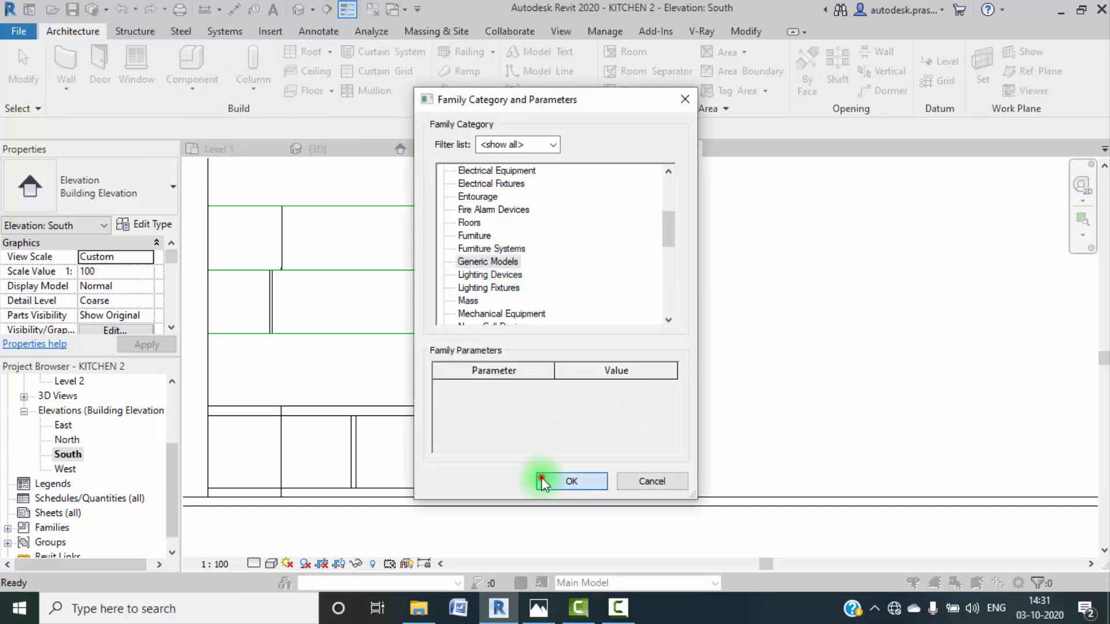
click(544, 483)
click(556, 328)
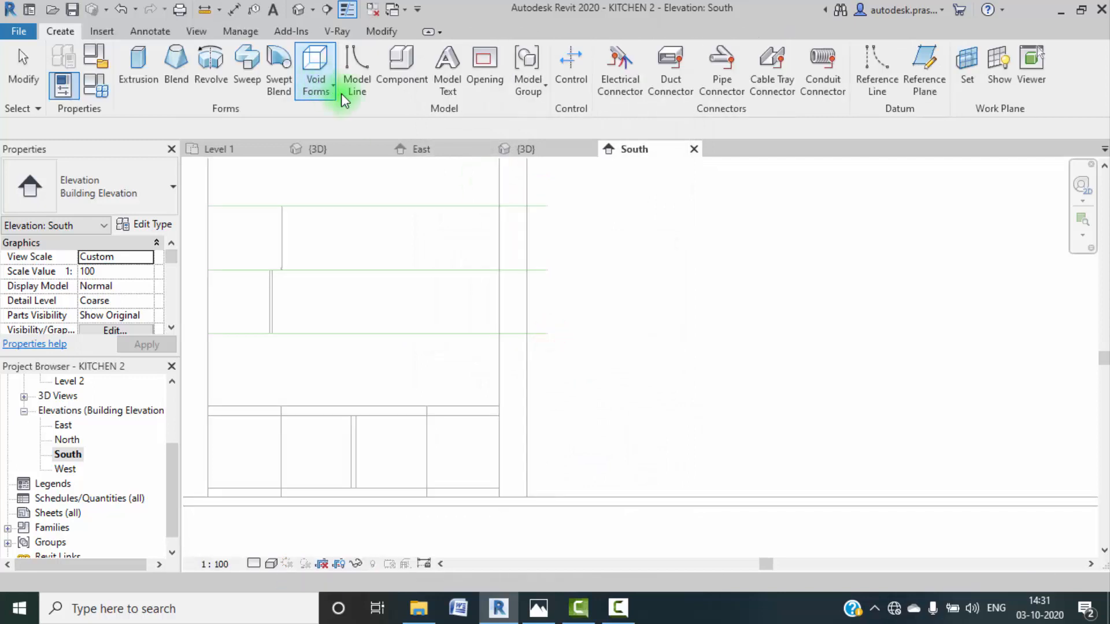
Step: Sketch an extrusion rectangle about 2' wide and 1' 9" high against the wall opposite the overhead rows, between the two upper reference lines
click(133, 62)
middle_drag(453, 341, 481, 363)
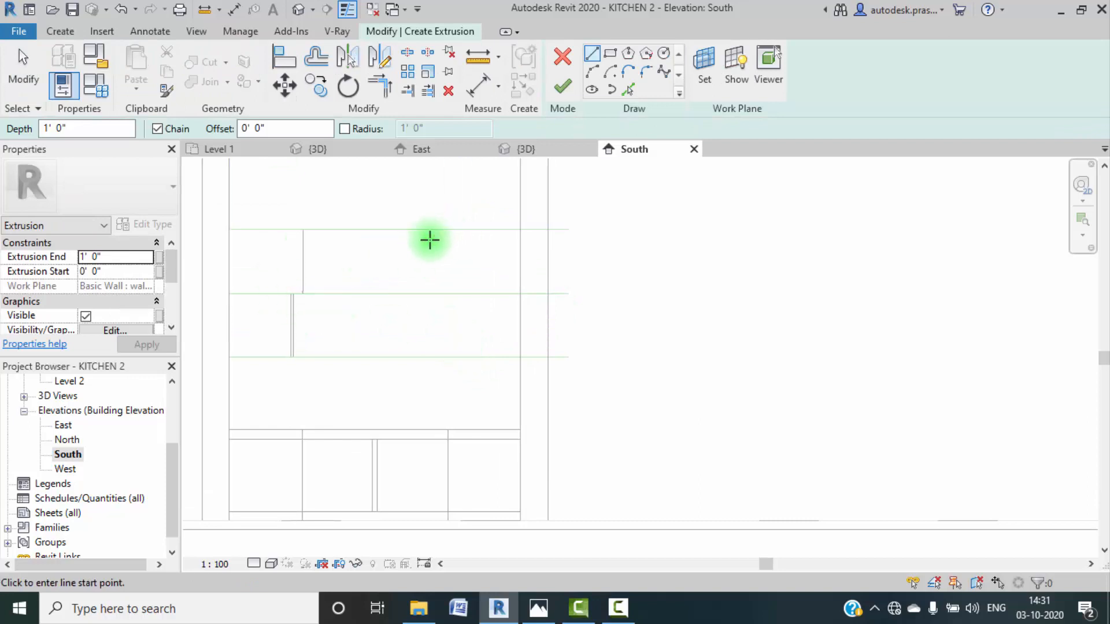
click(519, 230)
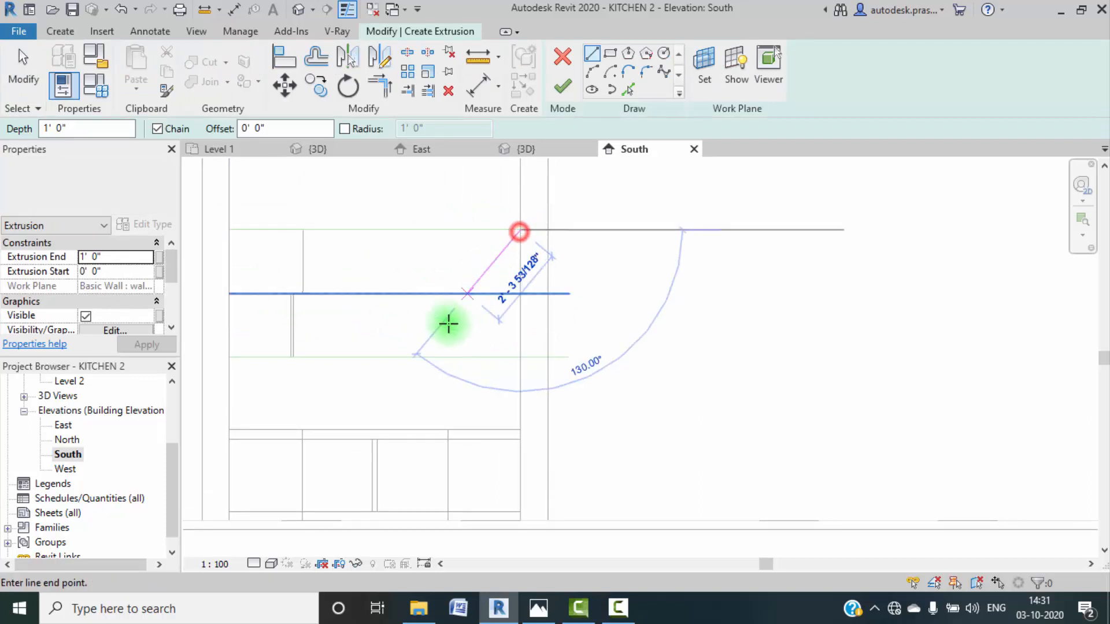
click(609, 54)
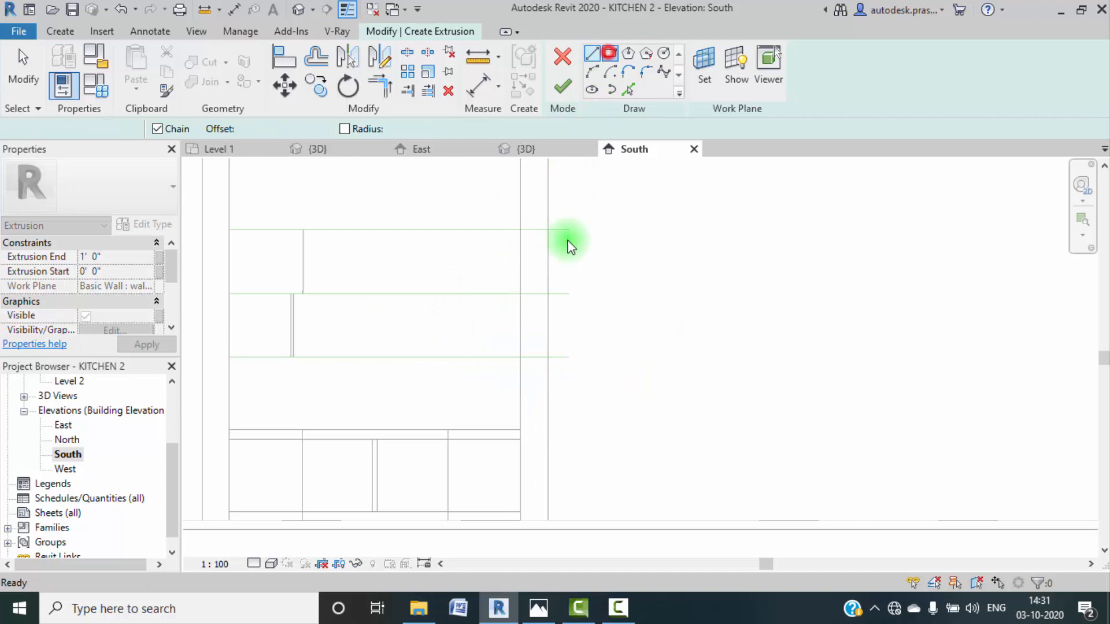
click(521, 230)
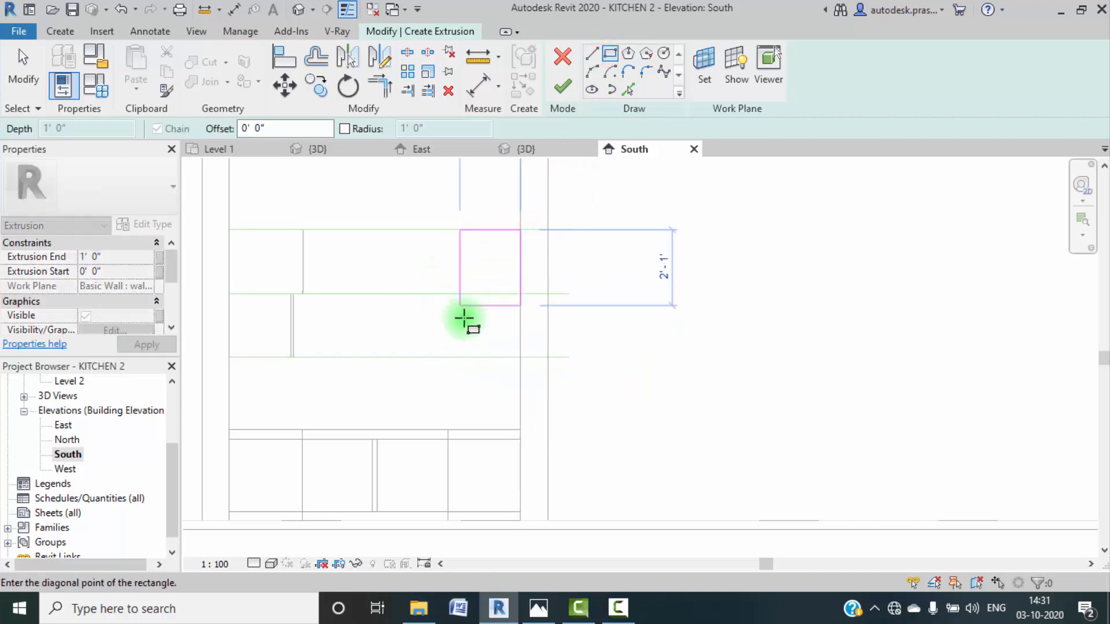
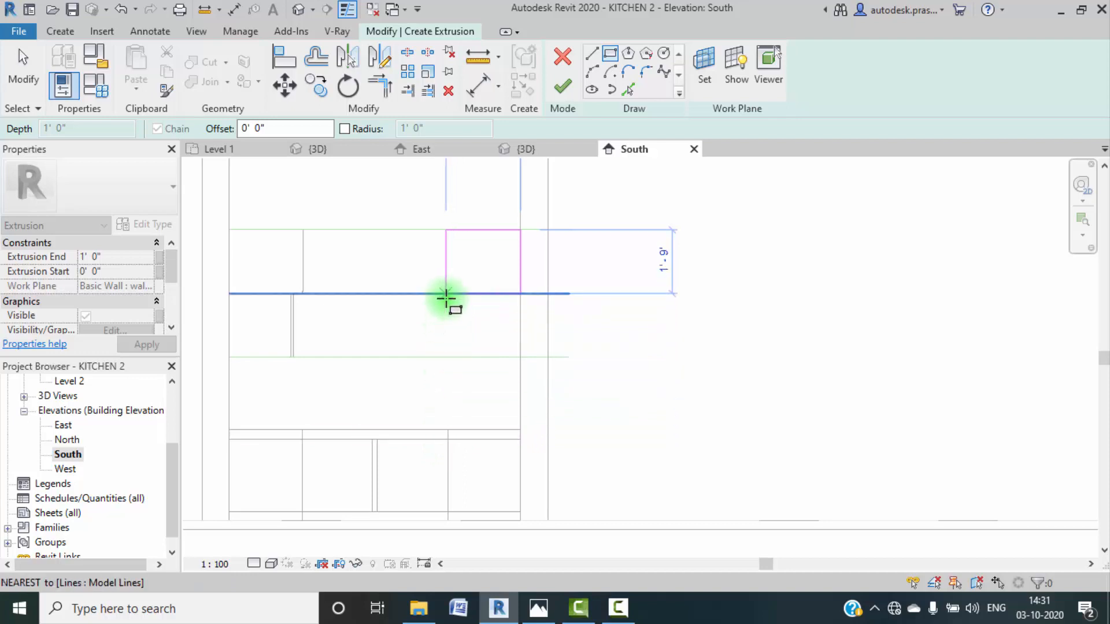
key(Escape)
key(Escape)
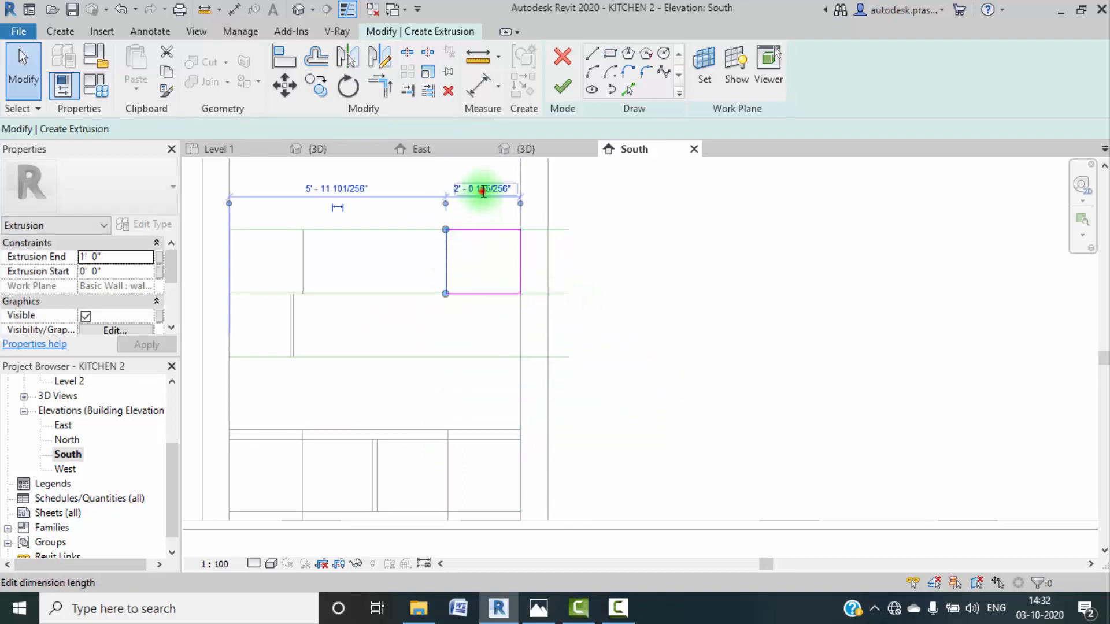
Step: Set the rectangle's width to 2' and finish the upper cabinet's extrusion sketch
click(484, 191)
text(2')
key(Return)
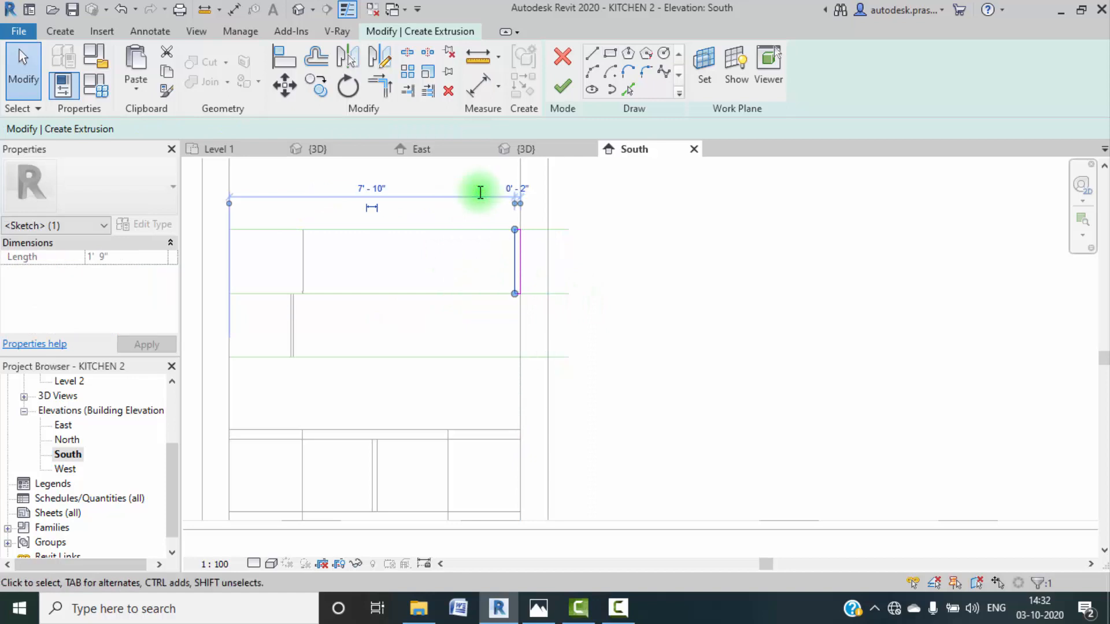
key(Escape)
scroll(529, 307, down, 2)
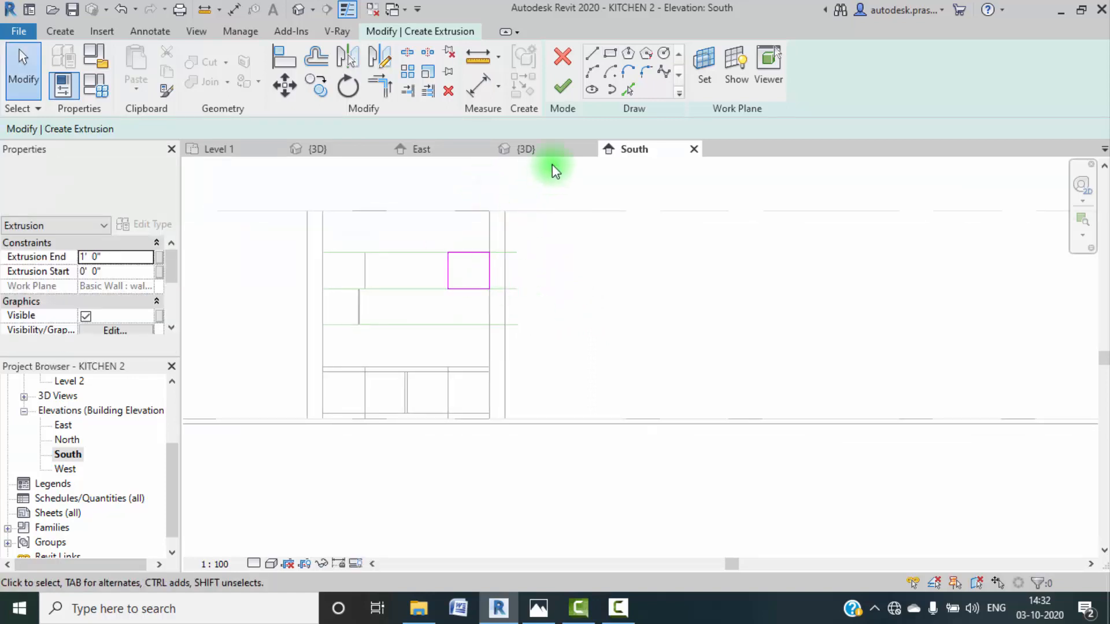
click(559, 57)
click(654, 314)
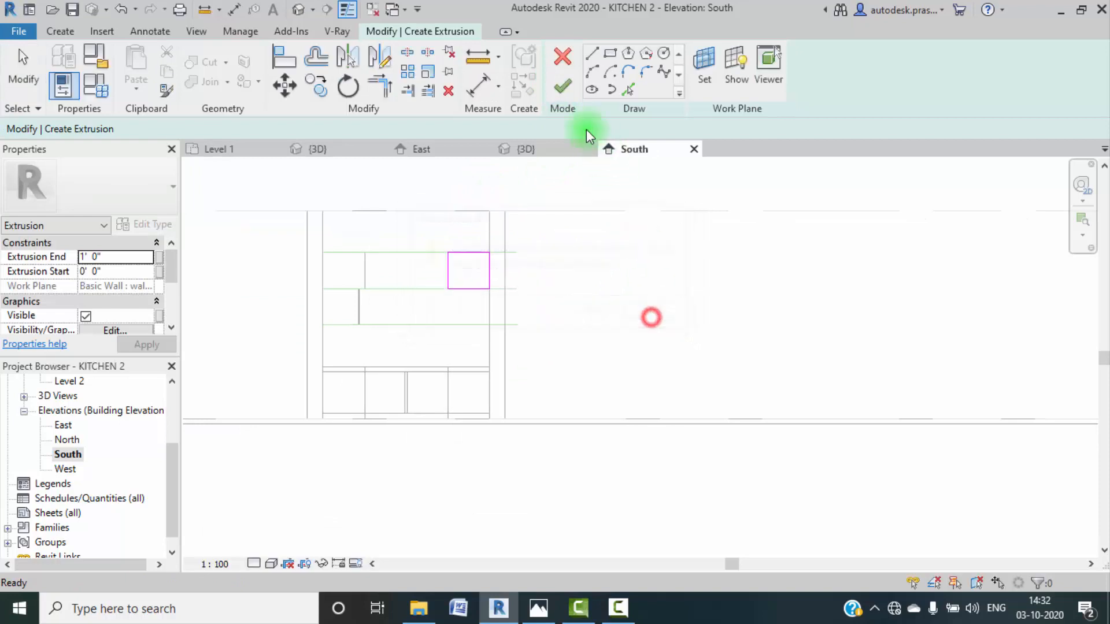
click(561, 87)
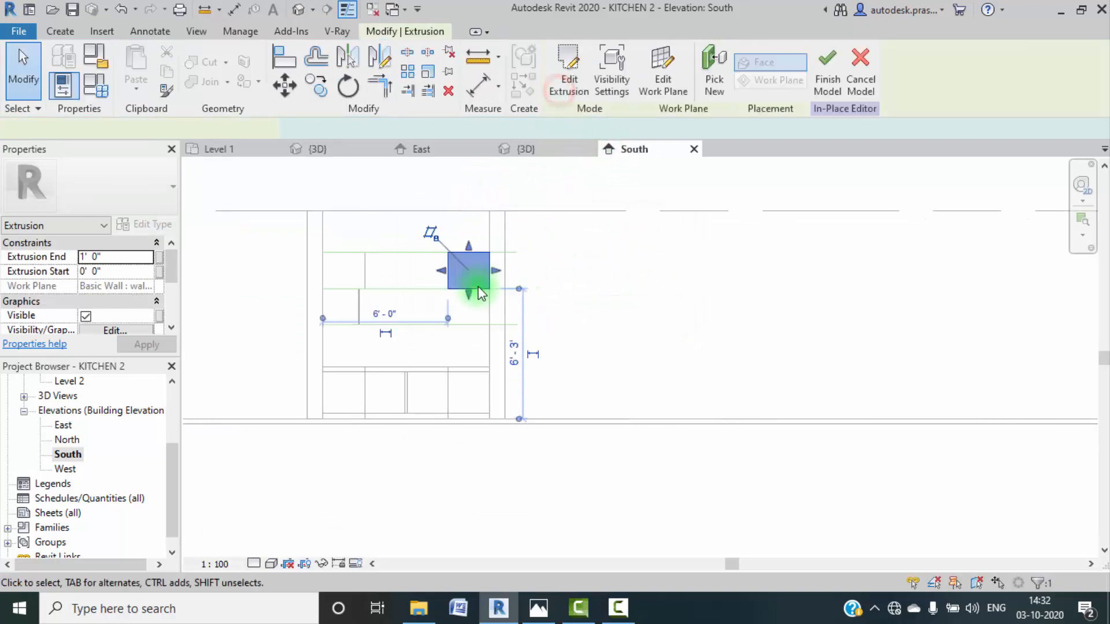
Step: Sketch a second extrusion rectangle about 1' 9" square directly below the upper cabinet, against the wall and down to the lowest reference line
click(60, 31)
click(137, 64)
scroll(510, 314, up, 2)
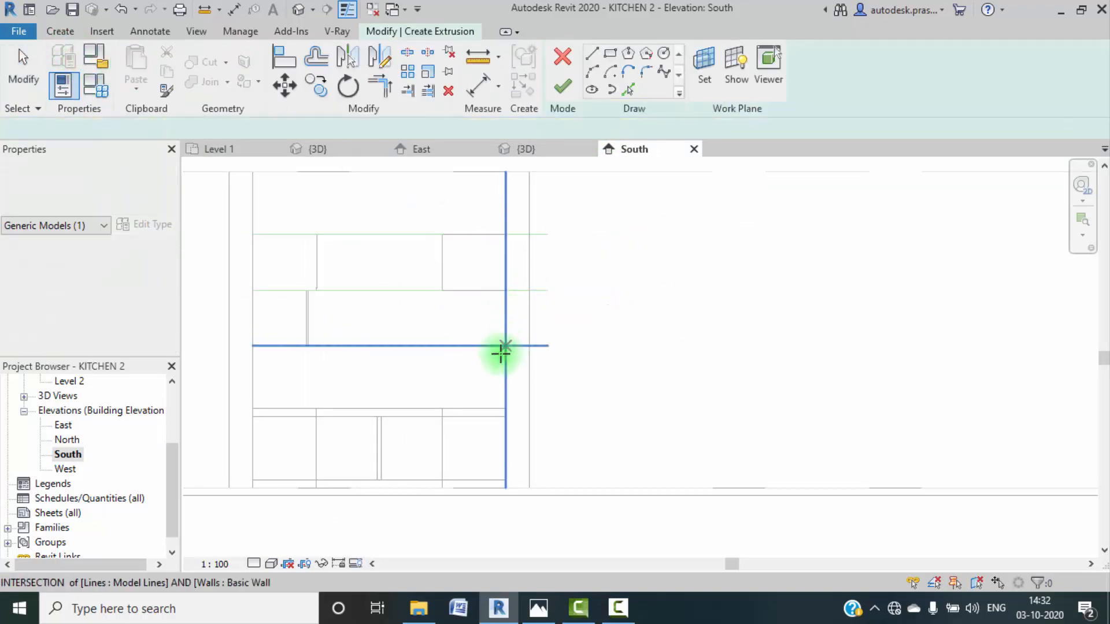
middle_drag(499, 349, 488, 342)
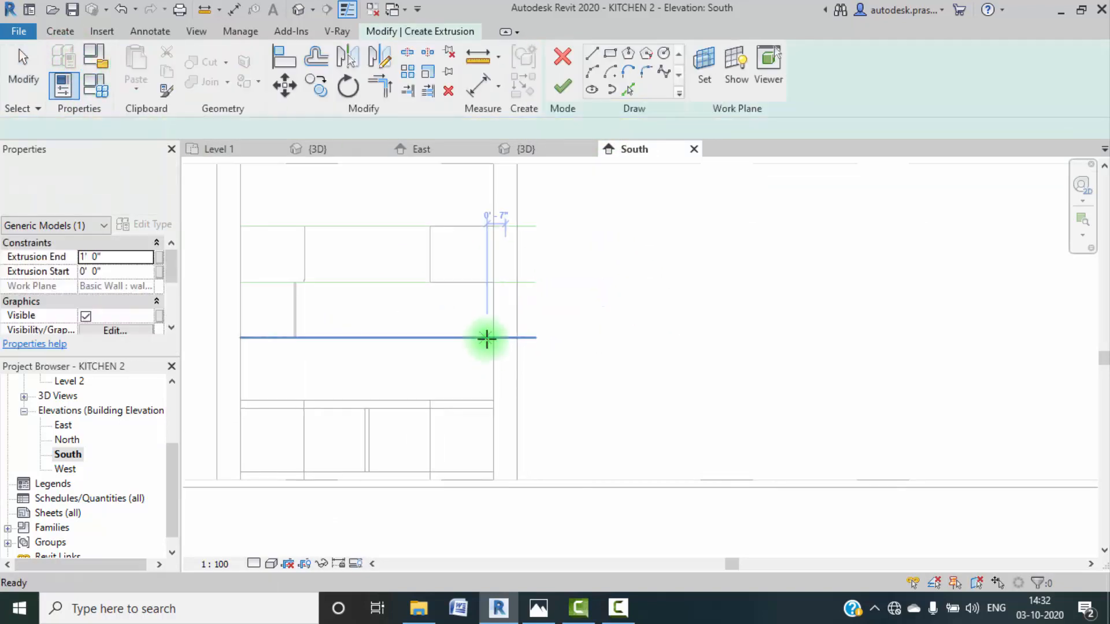
click(611, 54)
click(493, 283)
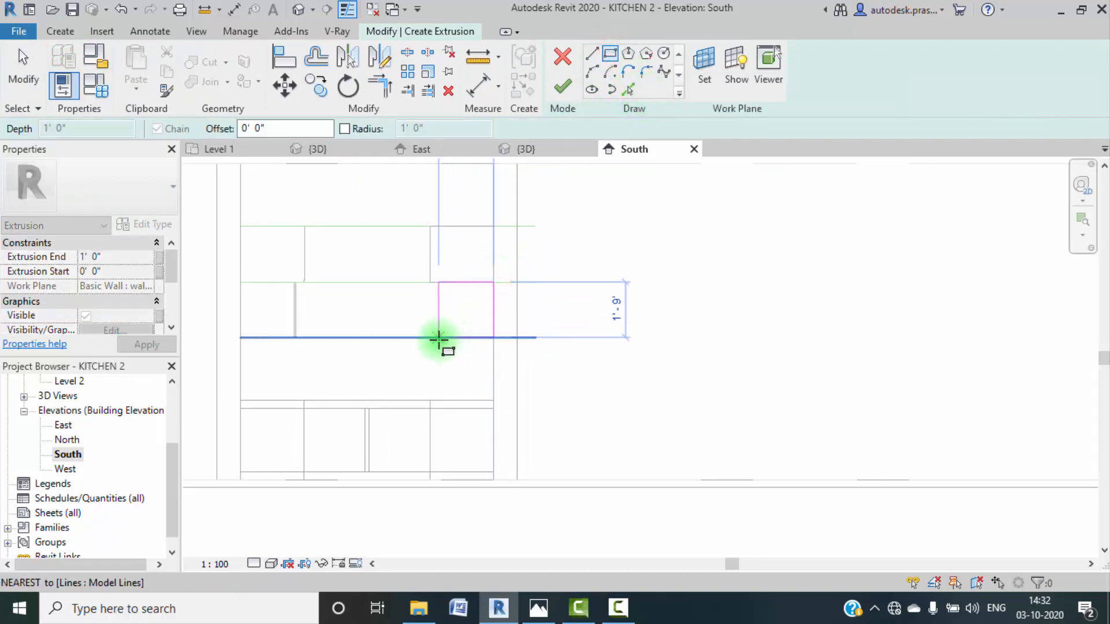
click(438, 338)
key(Escape)
Step: Set the lower rectangle's width to 1' 9" and finish the extrusion sketch
click(438, 316)
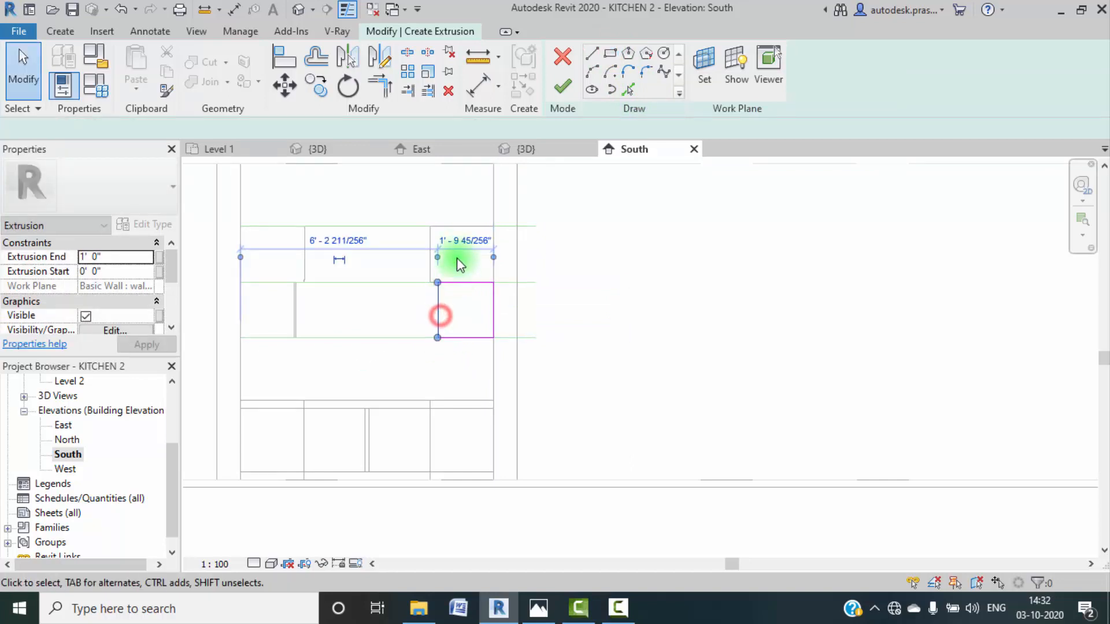
click(457, 236)
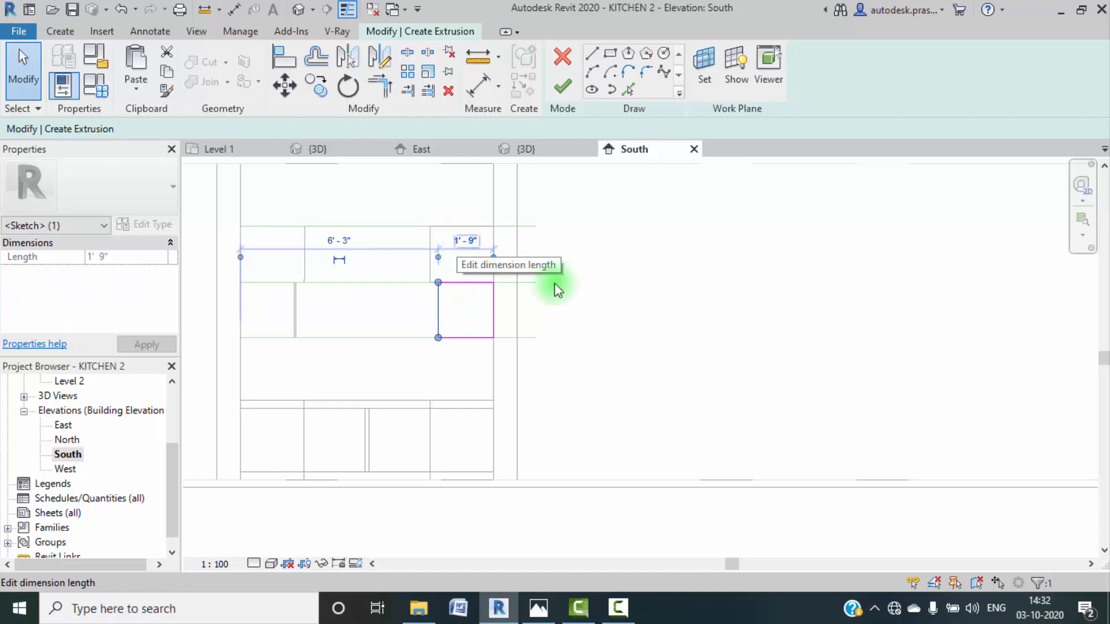
click(662, 327)
click(563, 87)
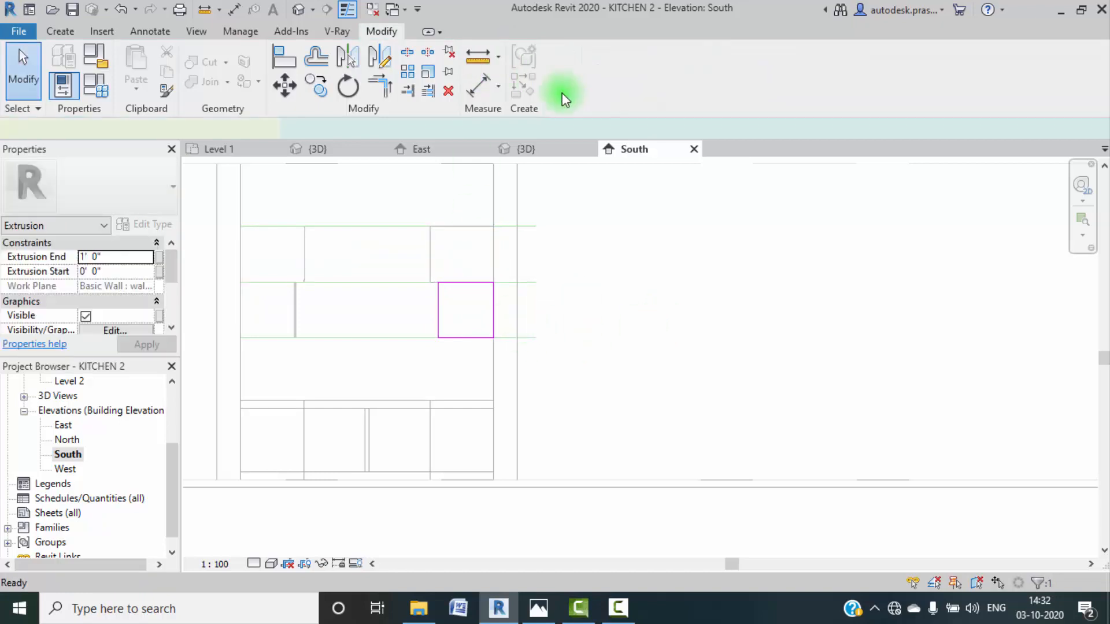
Step: Examine the overhead cabinets in the reference kitchen render and the m2k interior 3D view, and return to the South elevation
scroll(519, 202, down, 2)
scroll(405, 265, up, 3)
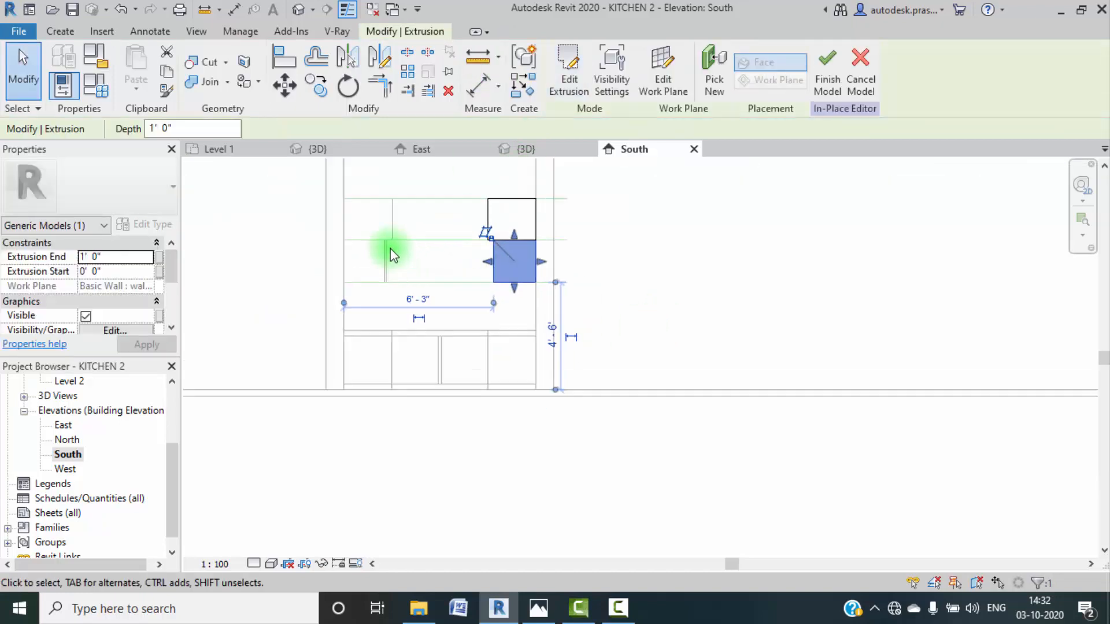
scroll(473, 216, down, 2)
middle_drag(491, 217, 487, 296)
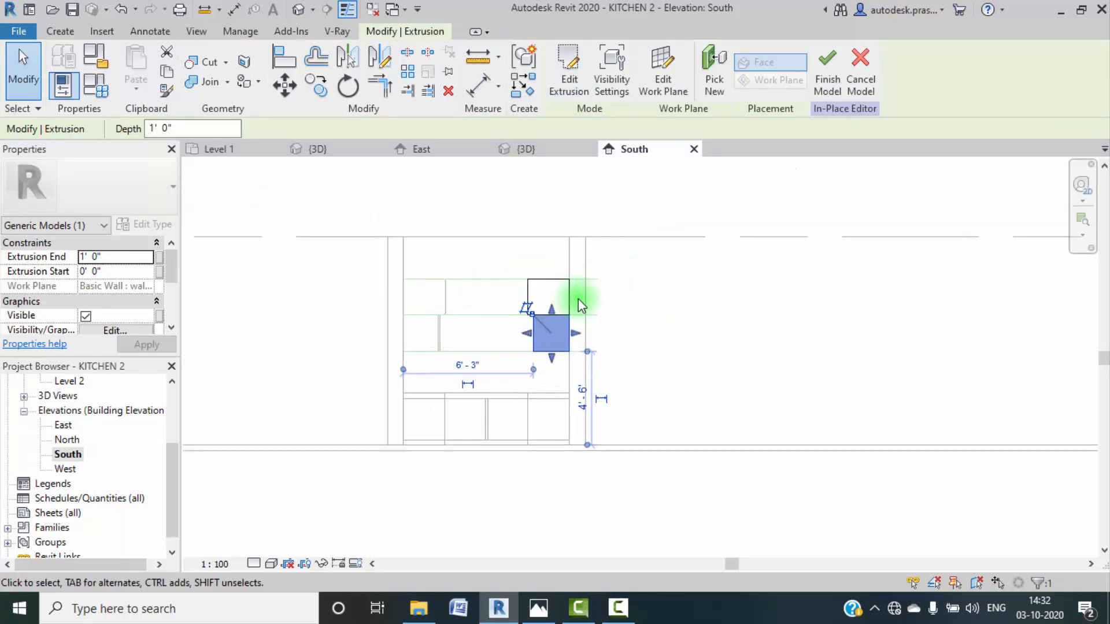
click(538, 607)
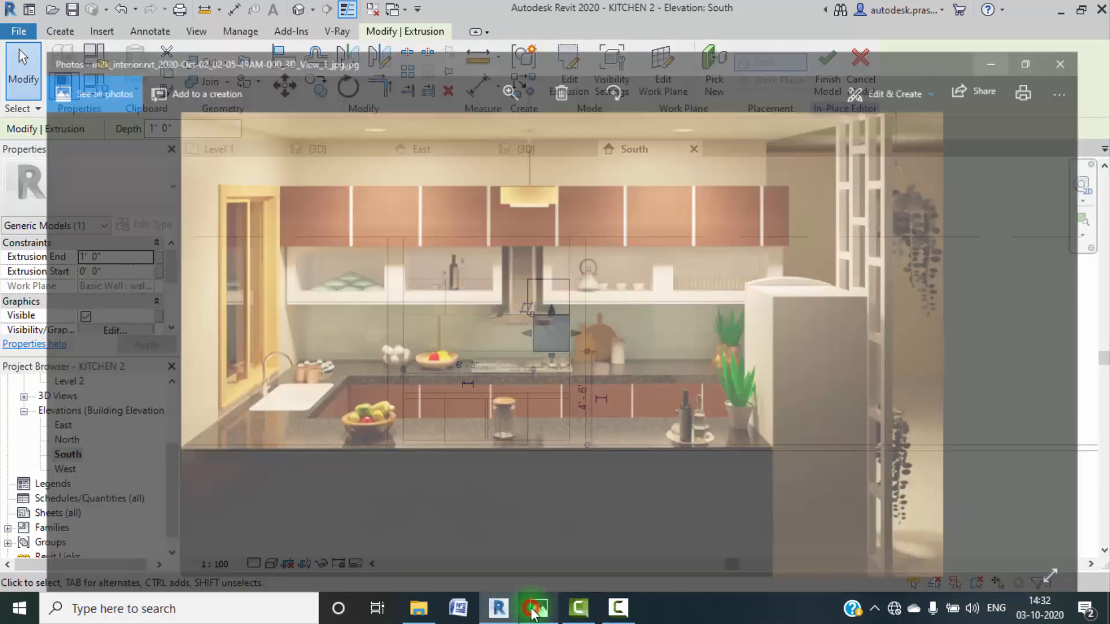
click(543, 612)
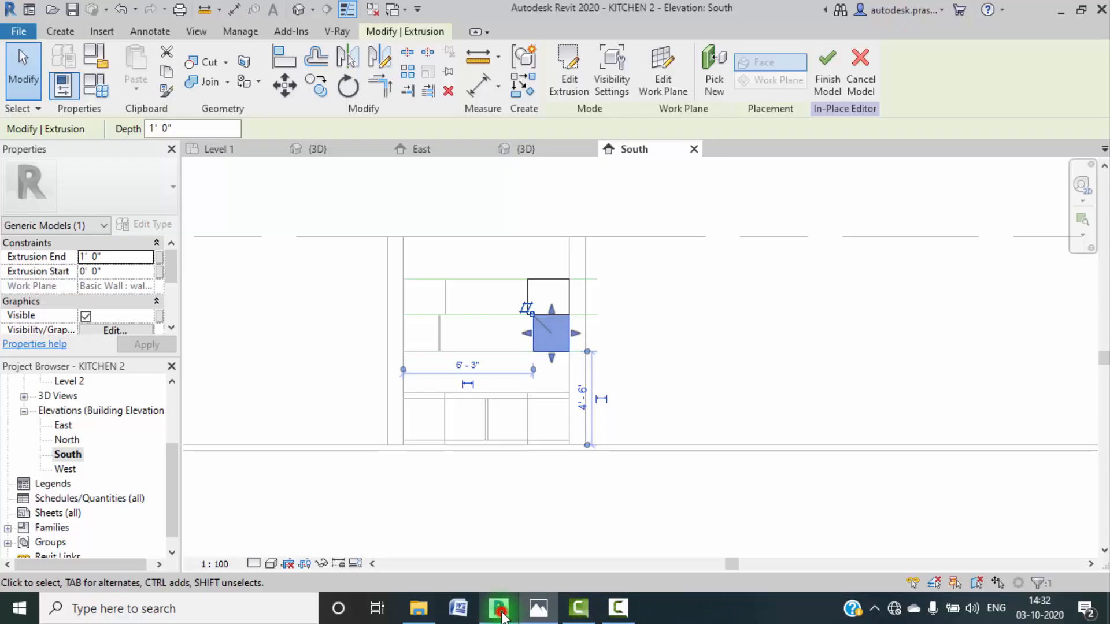
click(554, 153)
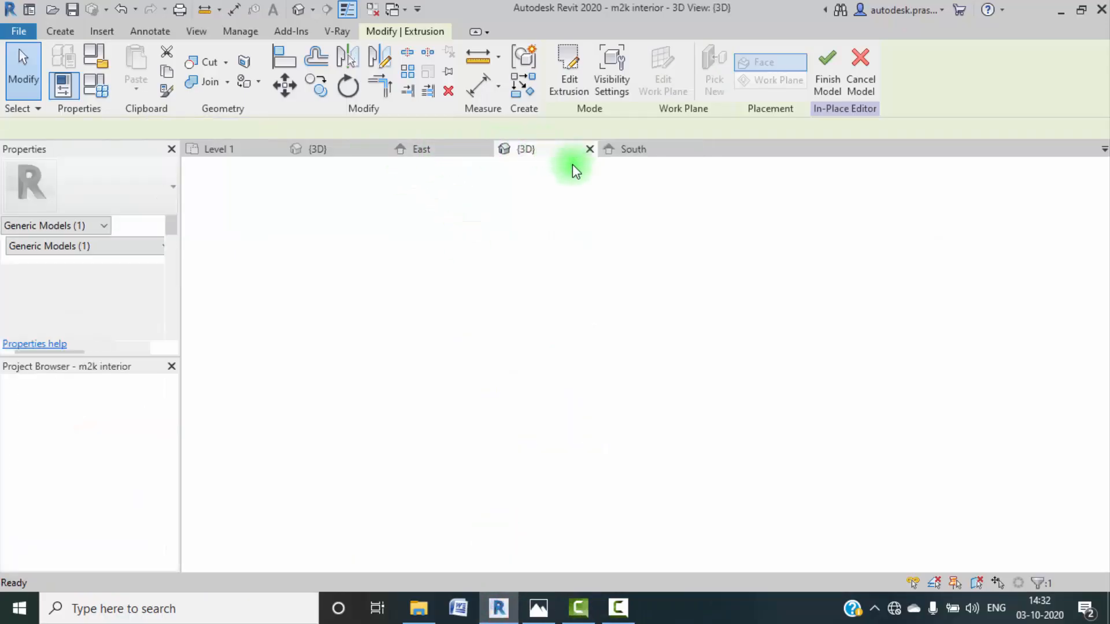
scroll(609, 356, up, 5)
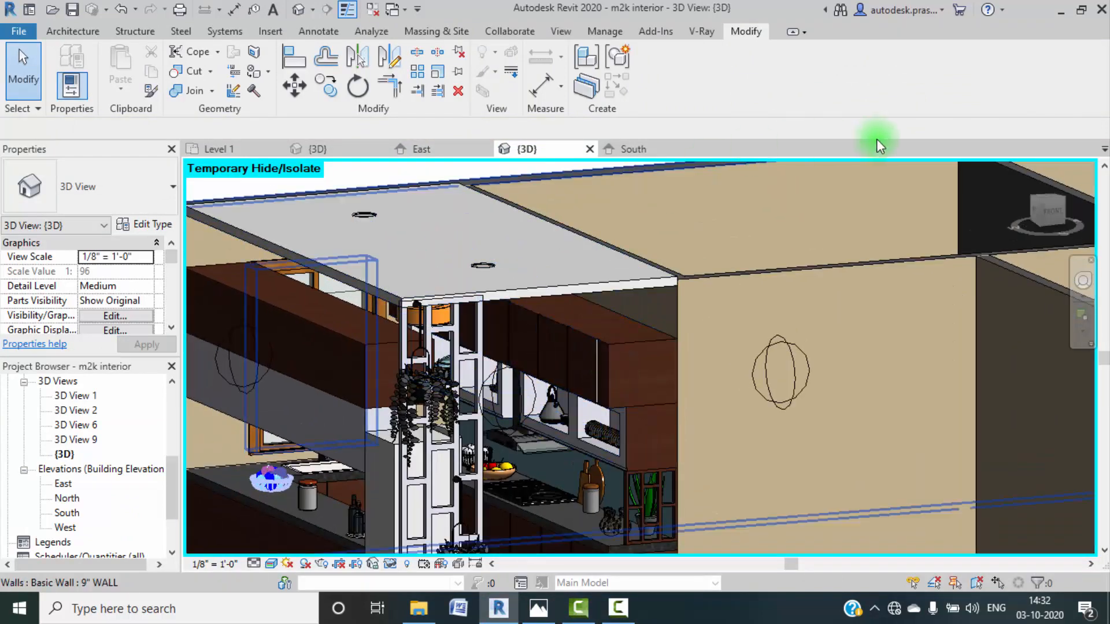
click(641, 149)
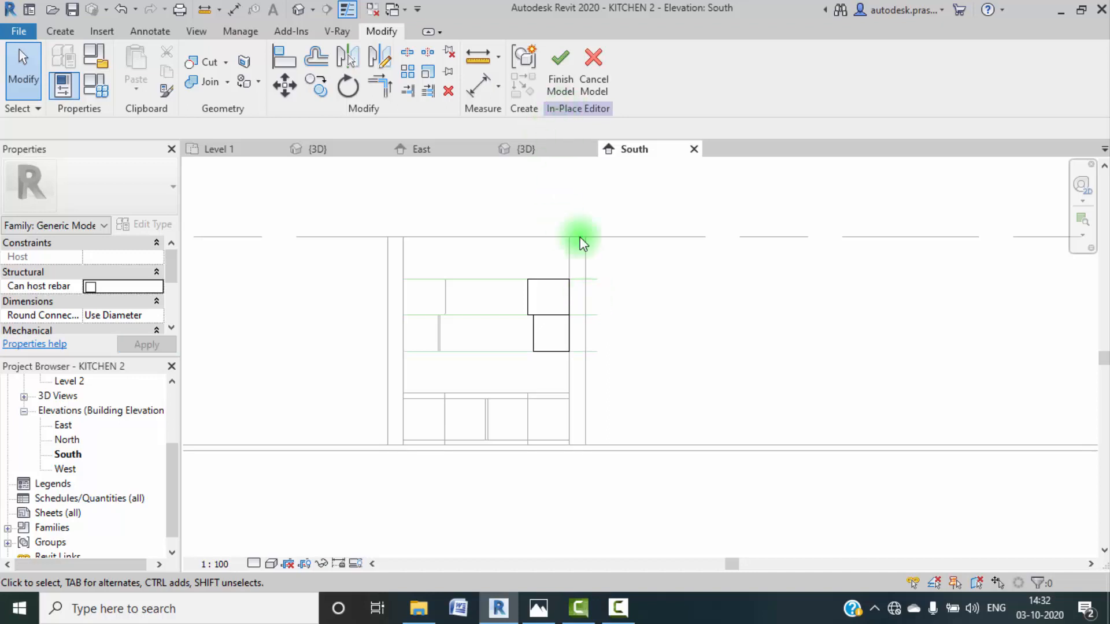
Step: In the KITCHEN 2 3D view, stretch the upper cabinet extrusion to the far wall and align its other end with the base cabinets' end
middle_drag(614, 316, 672, 327)
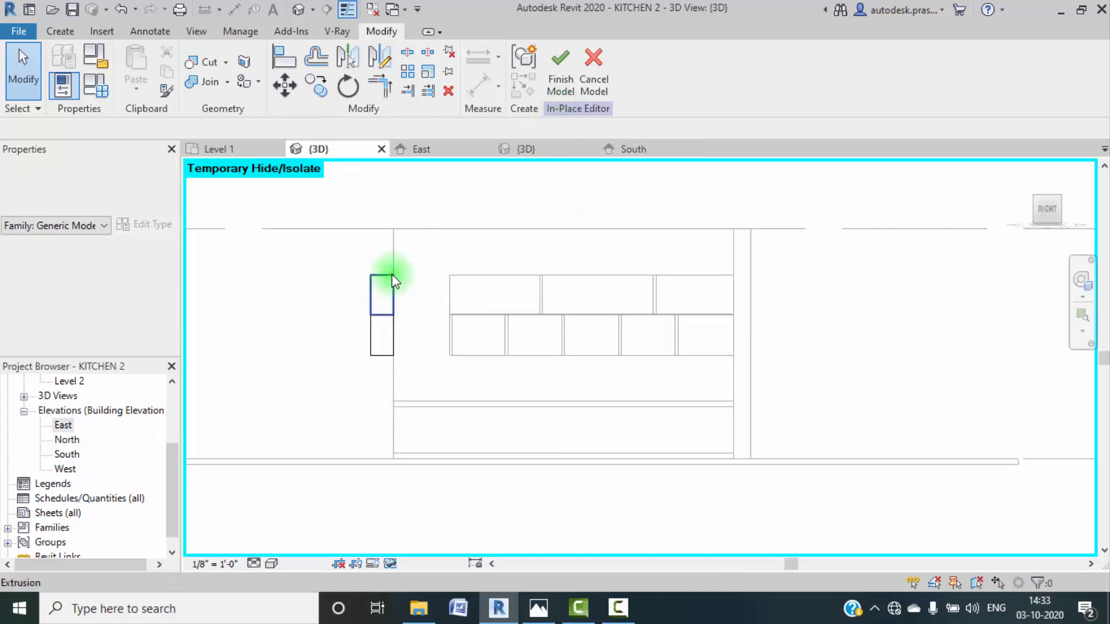
click(394, 286)
drag(399, 296, 733, 296)
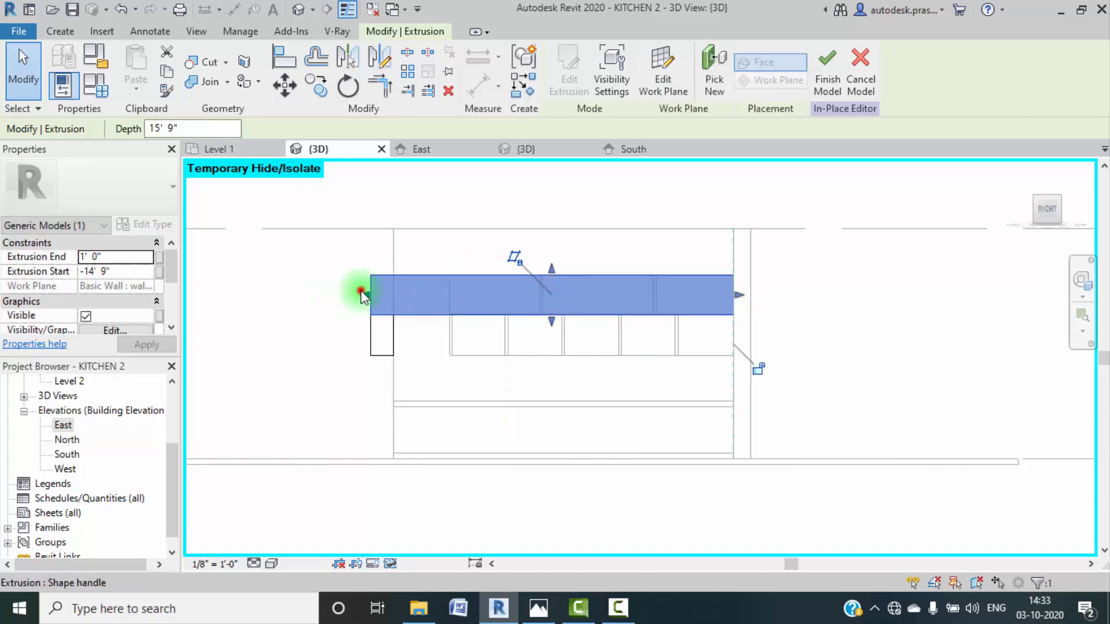
drag(365, 294, 393, 293)
click(327, 388)
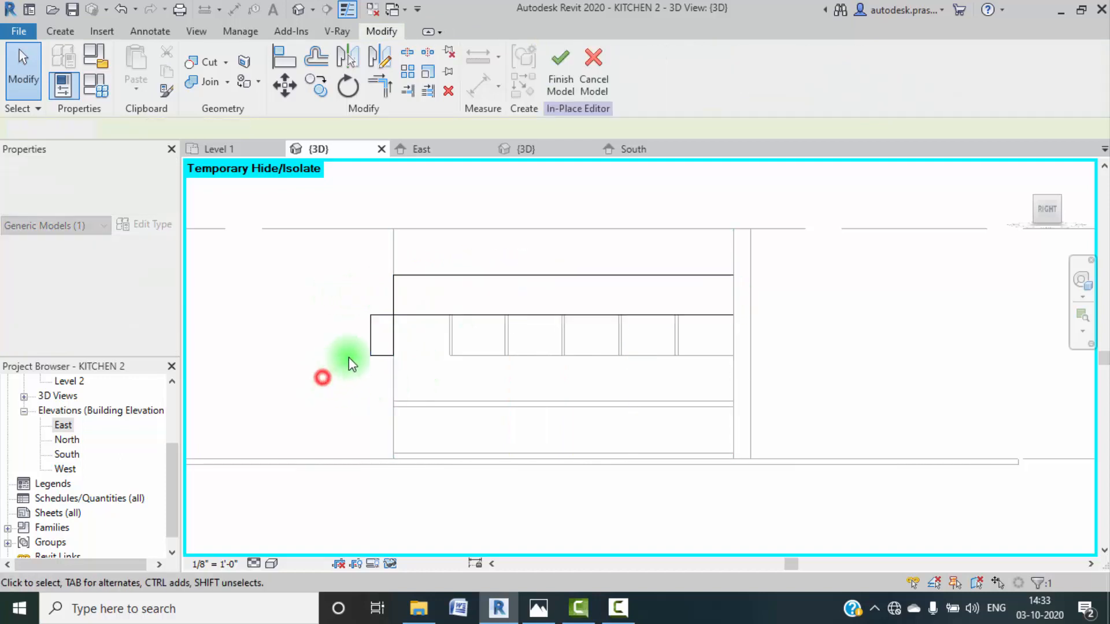
Step: Stretch the lower cabinet extrusion to the far wall and pull its other end flush with the upper cabinet
click(395, 337)
drag(399, 341, 733, 336)
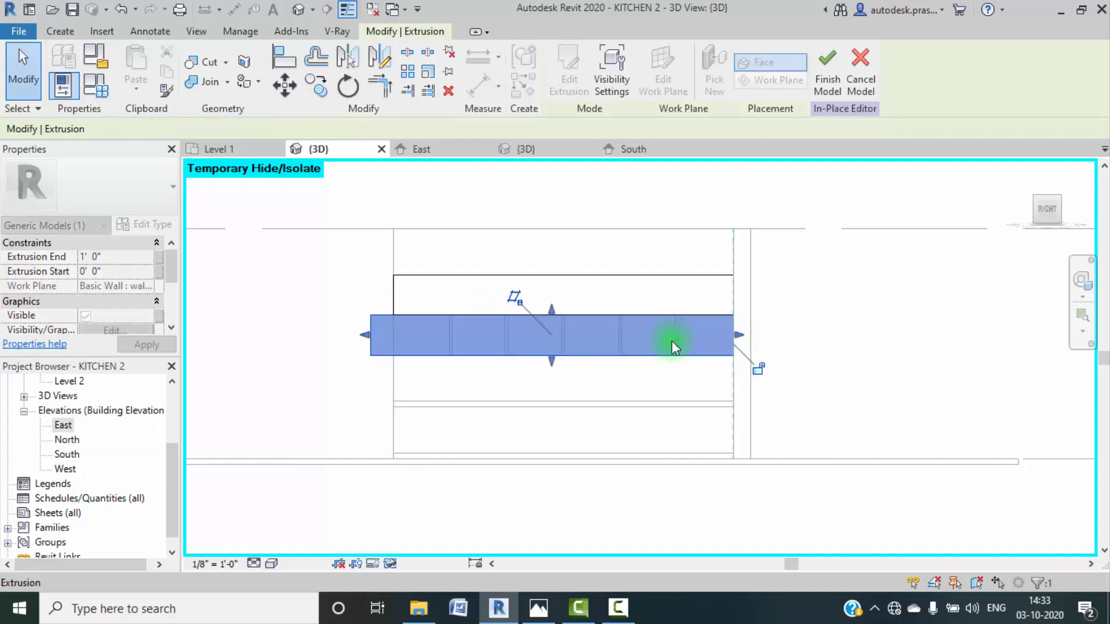
click(315, 340)
click(367, 337)
drag(370, 335, 383, 334)
click(341, 328)
Step: Finish the in-place model containing the two long overhead cabinet extrusions
shift+middle_drag(342, 327, 547, 366)
scroll(405, 393, up, 3)
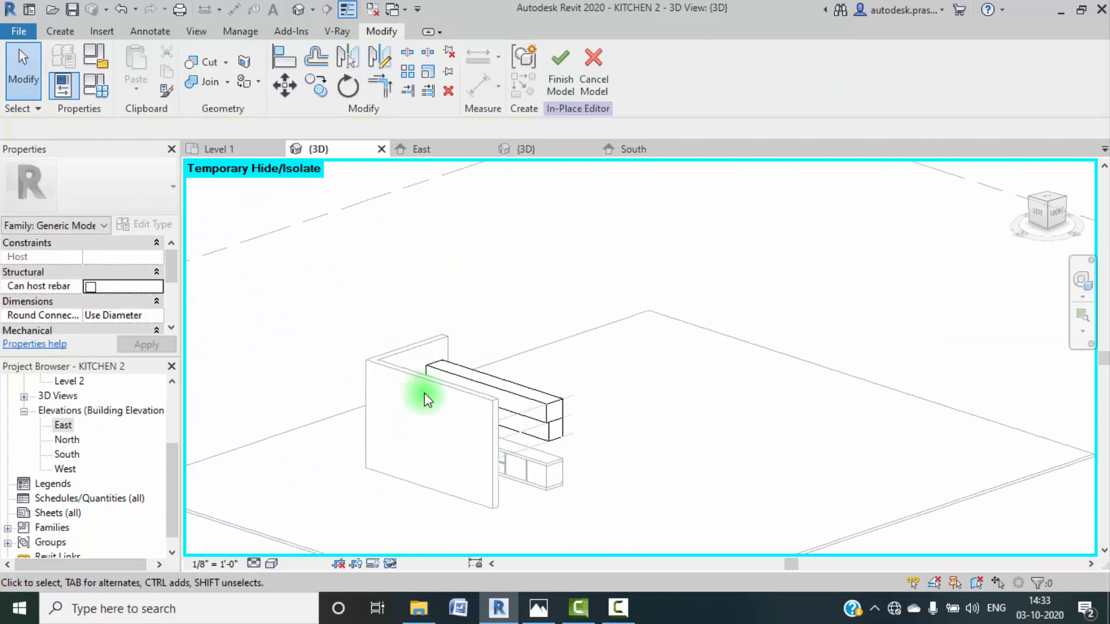
scroll(425, 399, up, 3)
click(561, 72)
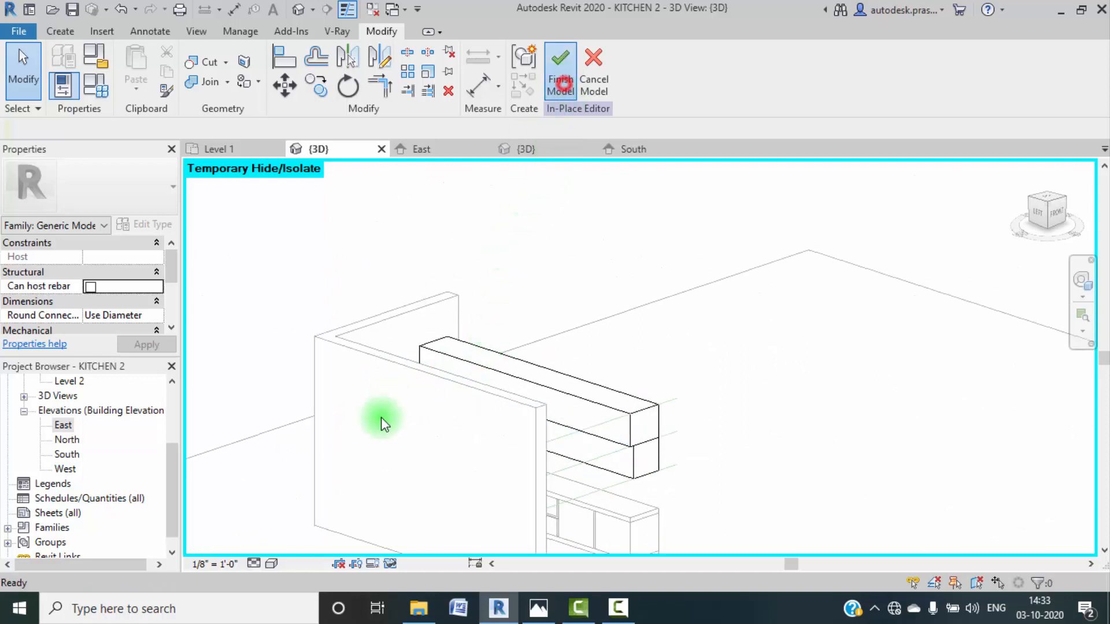
Step: Hide the near wall and the grooved overhead rows so the new cabinets' fronts are exposed
click(412, 370)
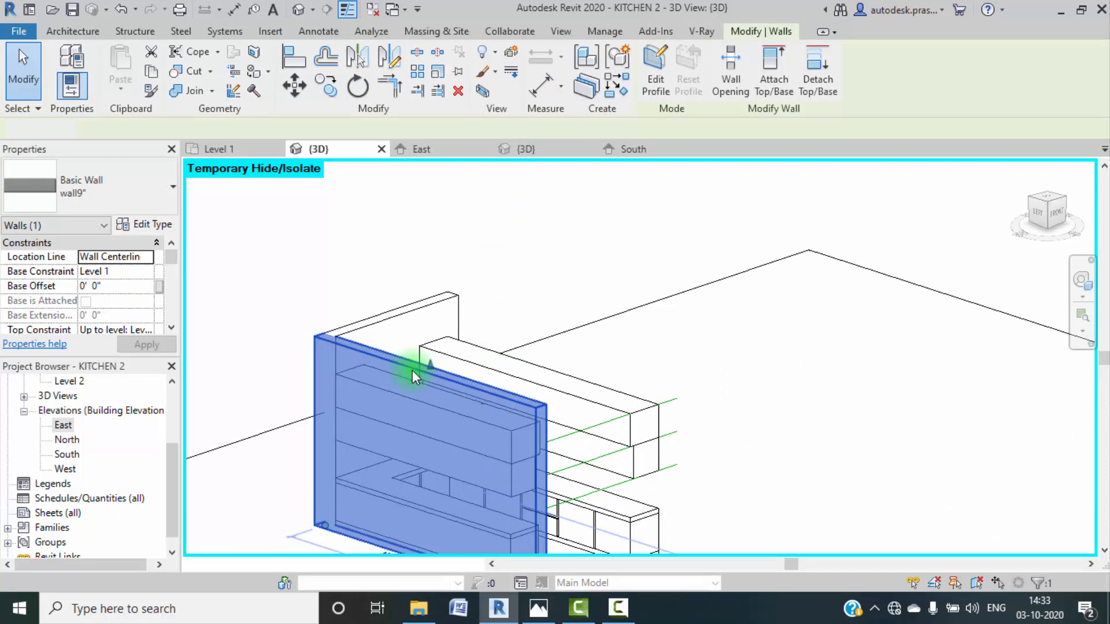
key(Escape)
click(427, 411)
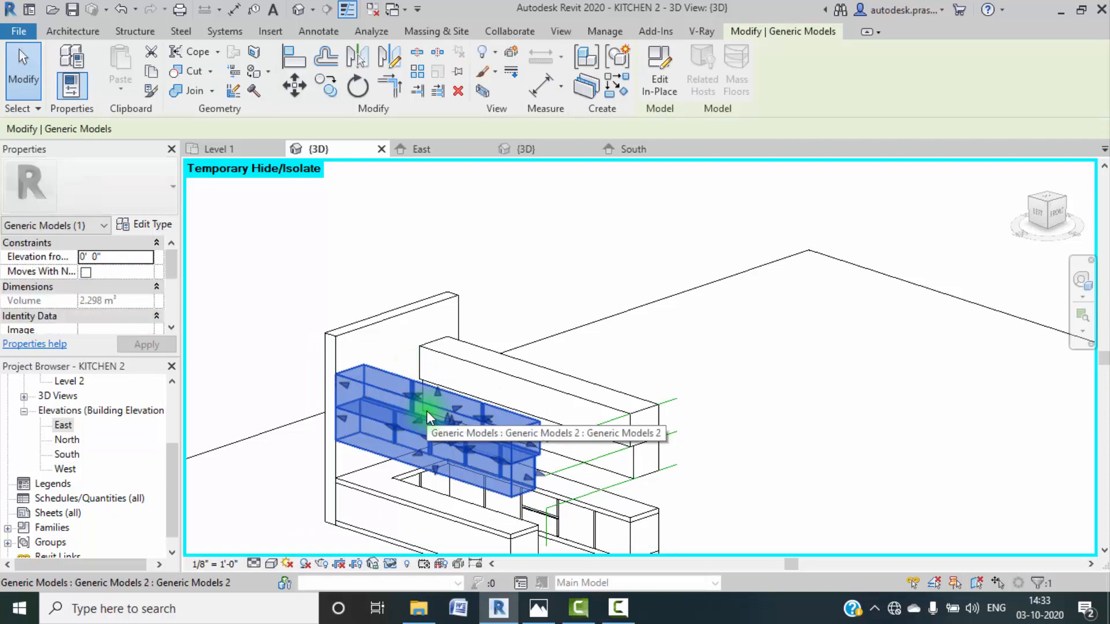
key(Delete)
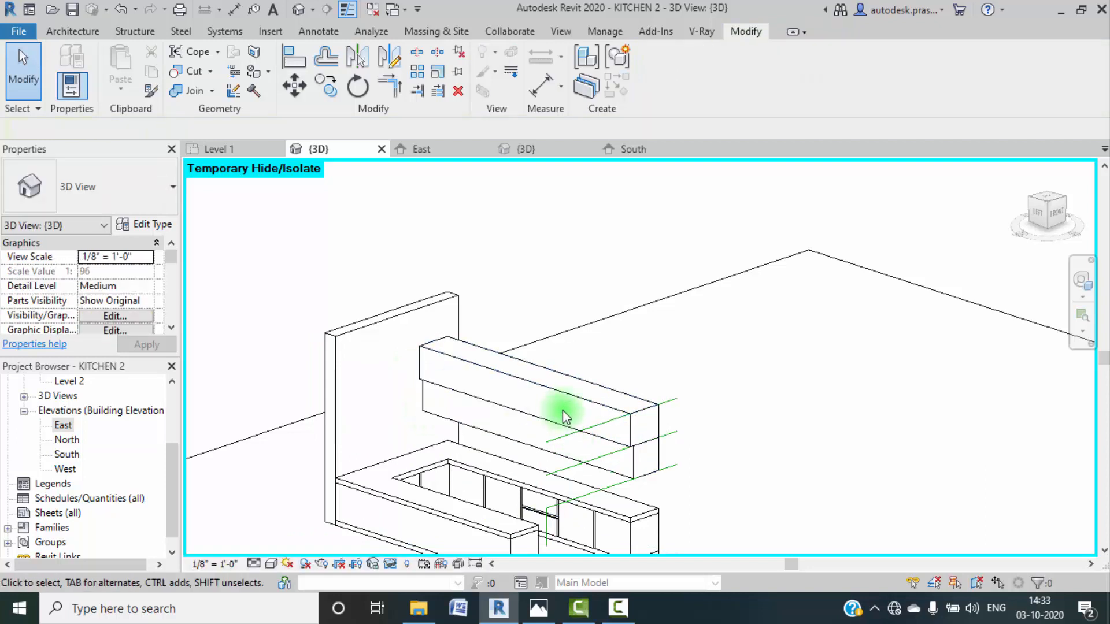
Step: Delete the three green reference lines at the open end of the new overhead cabinets
scroll(645, 408, up, 3)
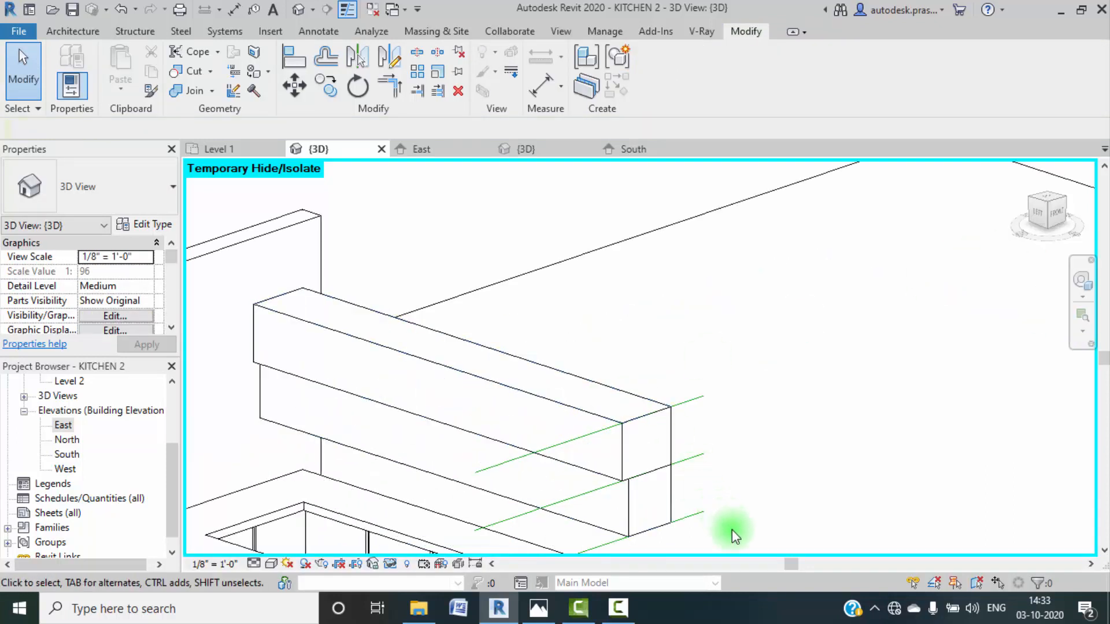
drag(731, 529, 689, 388)
key(Delete)
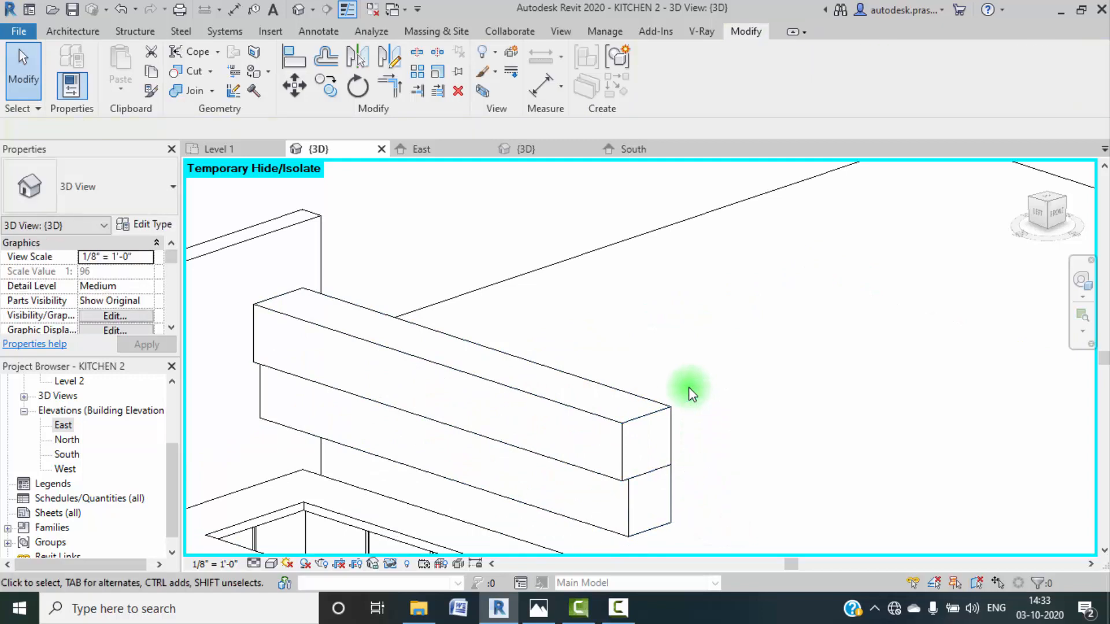
Step: Face the new overhead cabinets in the Left view and start a void extrusion in a new in-place component
click(1041, 218)
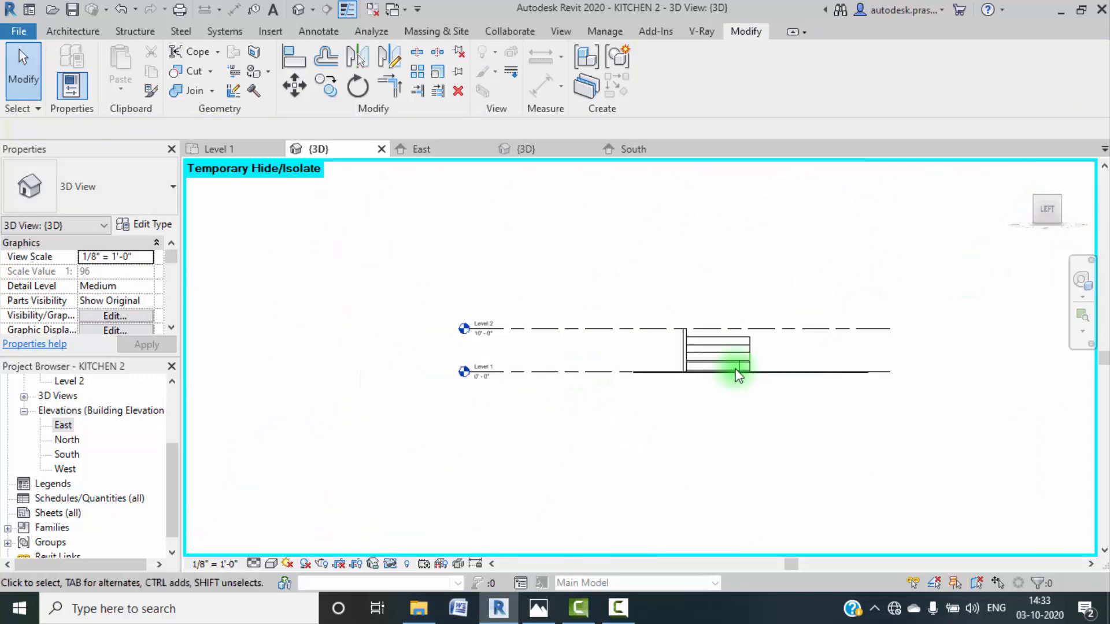
scroll(677, 322, up, 5)
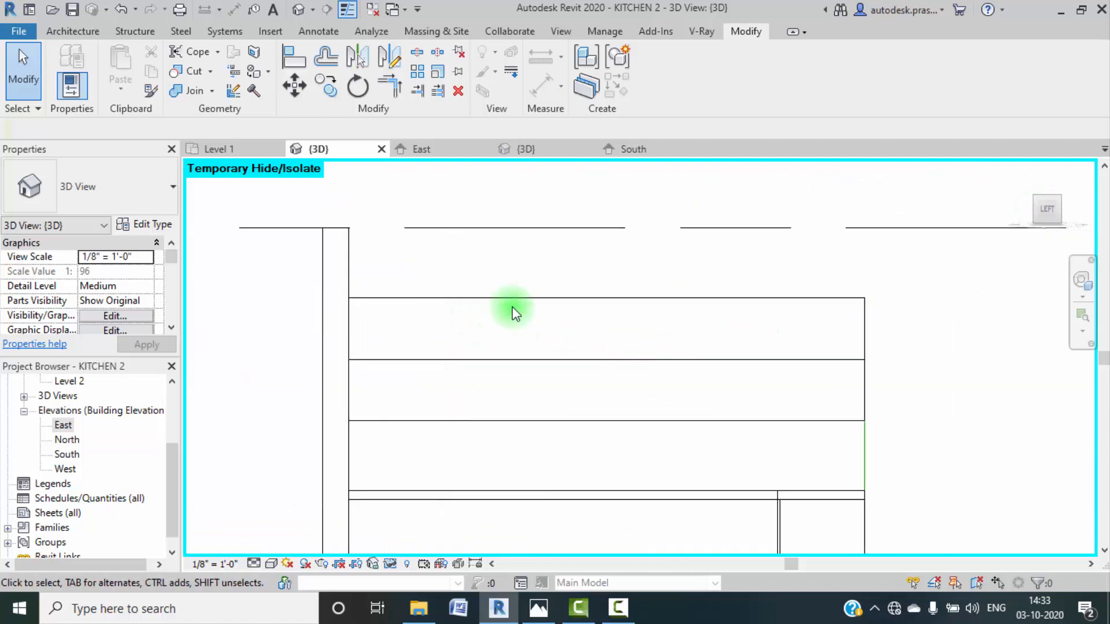
middle_drag(512, 309, 441, 319)
click(58, 35)
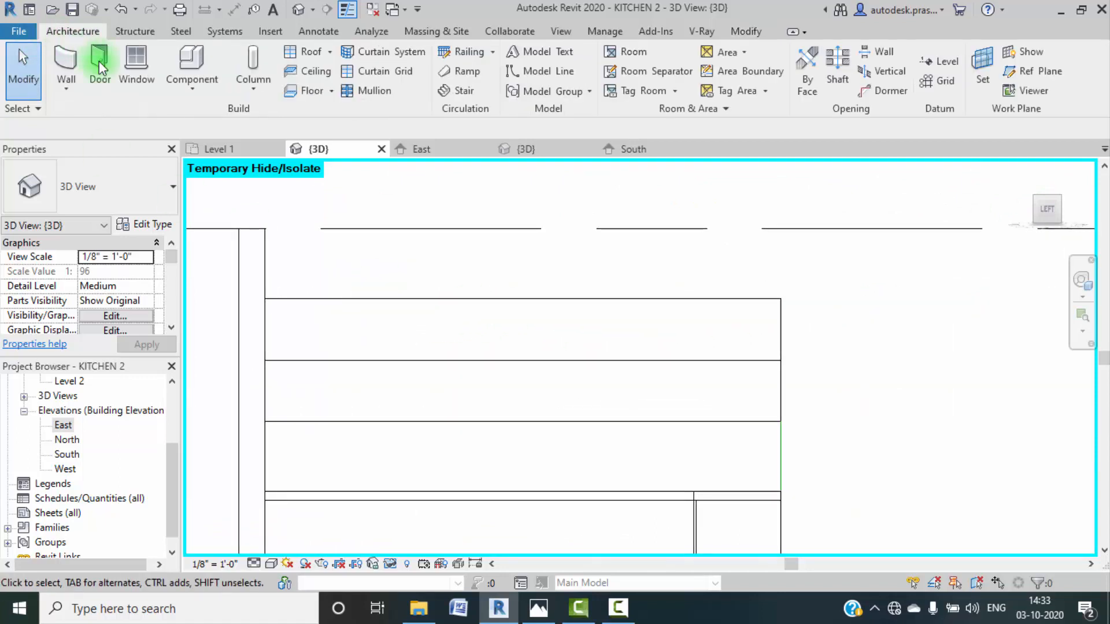
click(191, 89)
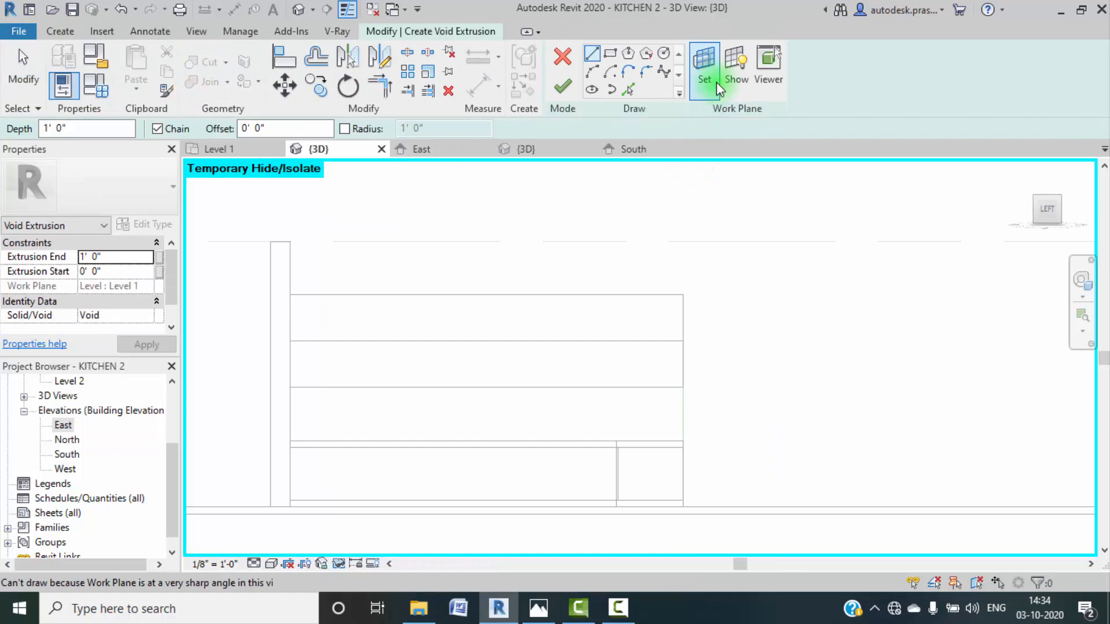
Step: Set the void extrusion's work plane by picking the front face of the upper overhead cabinet
click(716, 80)
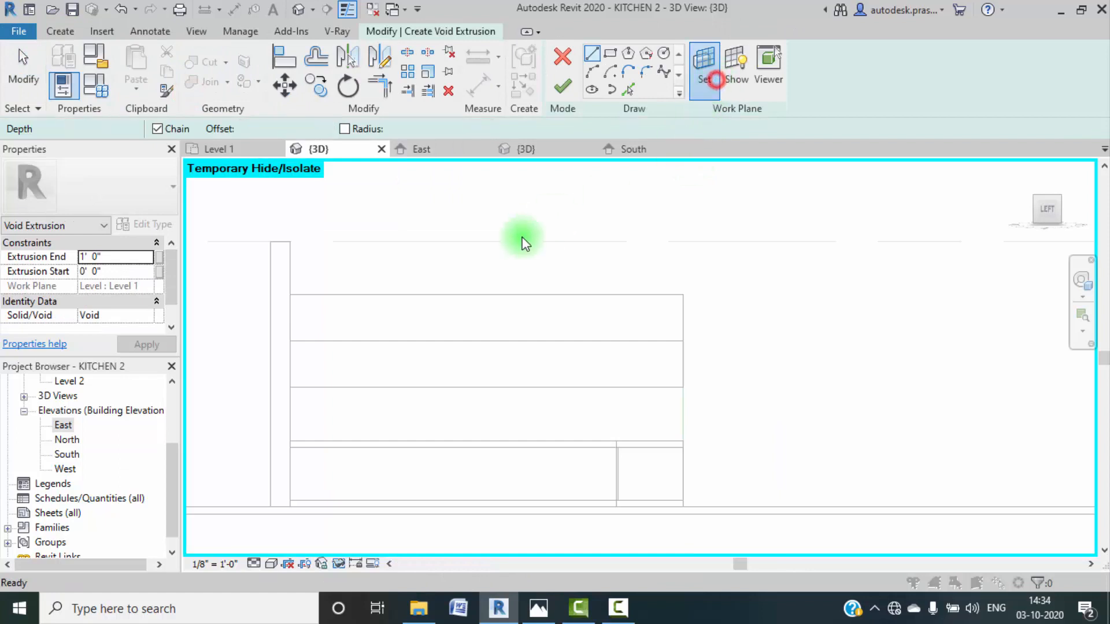
click(494, 399)
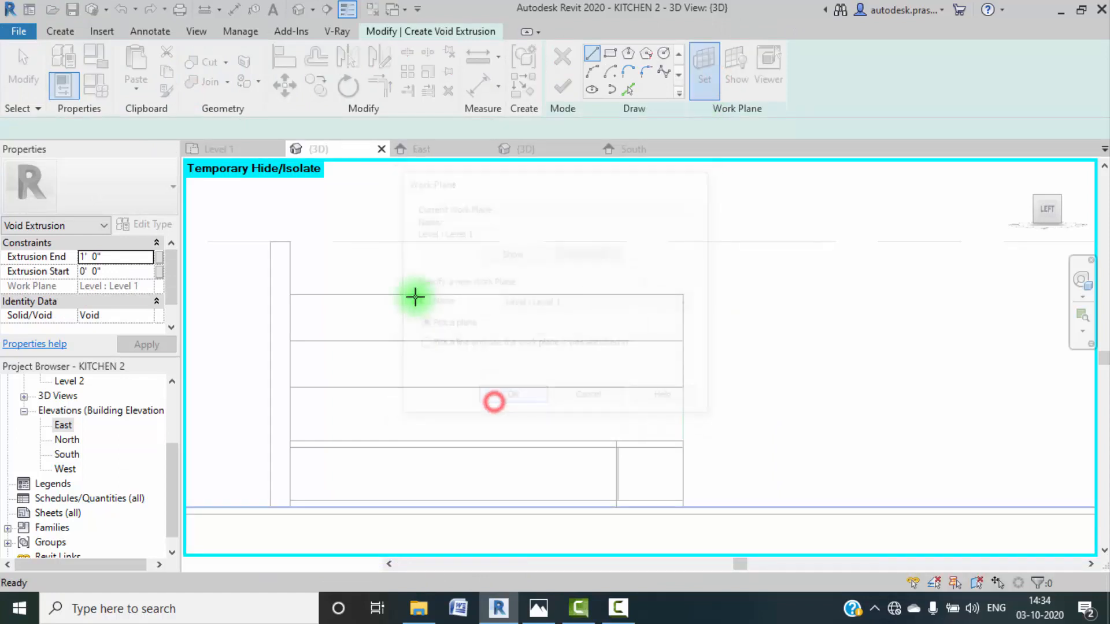
click(414, 296)
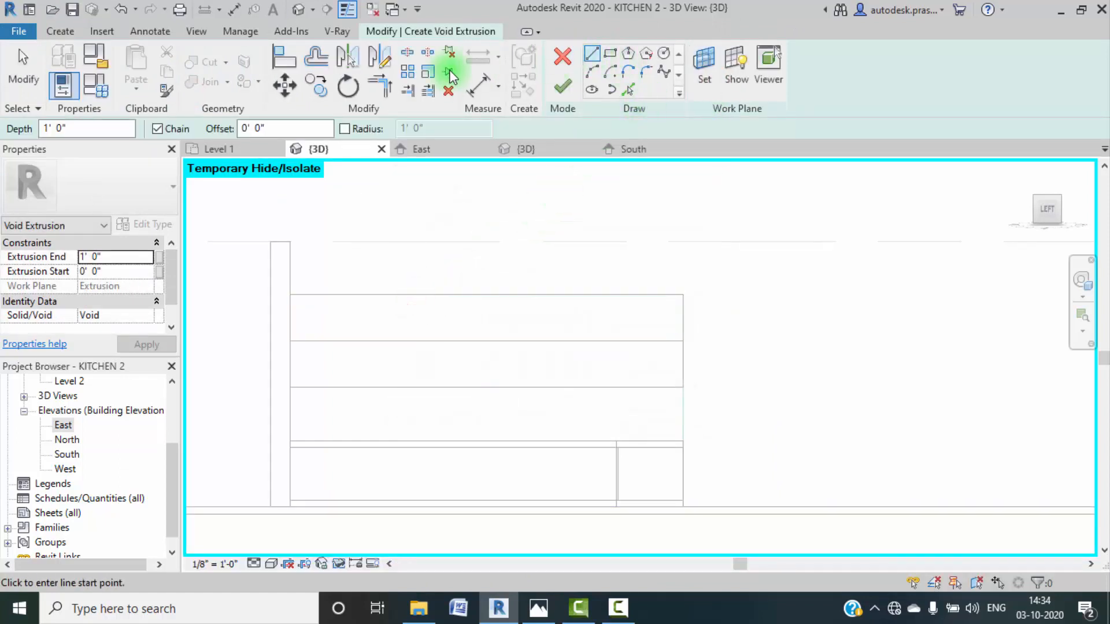
Step: Trace both vertical end edges of the upper overhead cabinet as sketch lines with Pick Lines
click(628, 90)
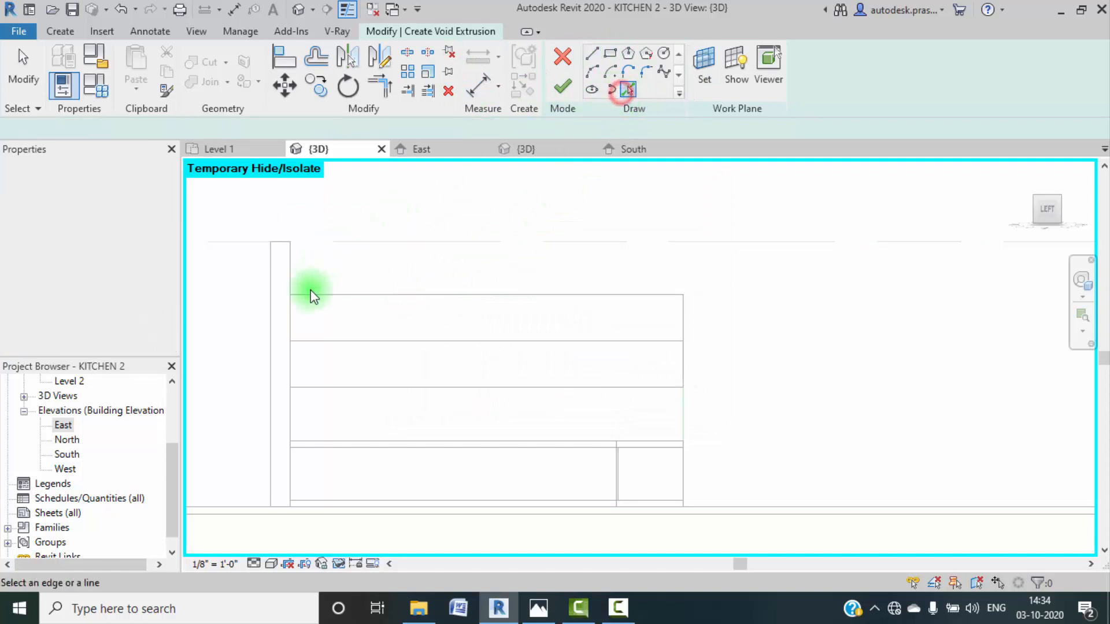
click(291, 317)
click(682, 323)
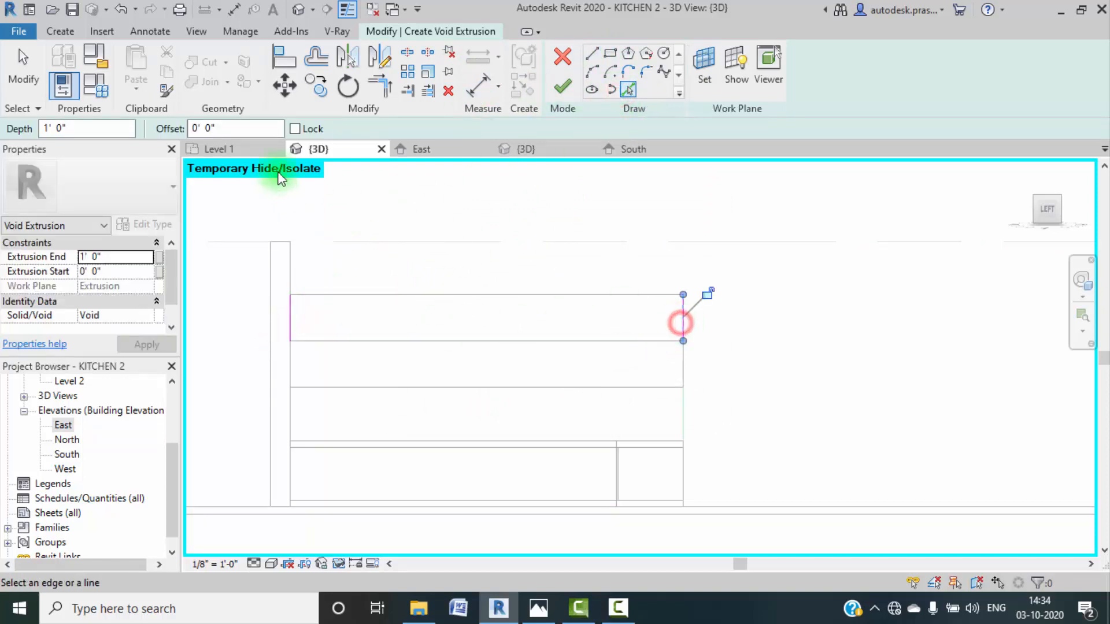
Step: Draw a vertical sketch line across the upper overhead cabinet near its wall end, extending slightly past both long edges
click(591, 58)
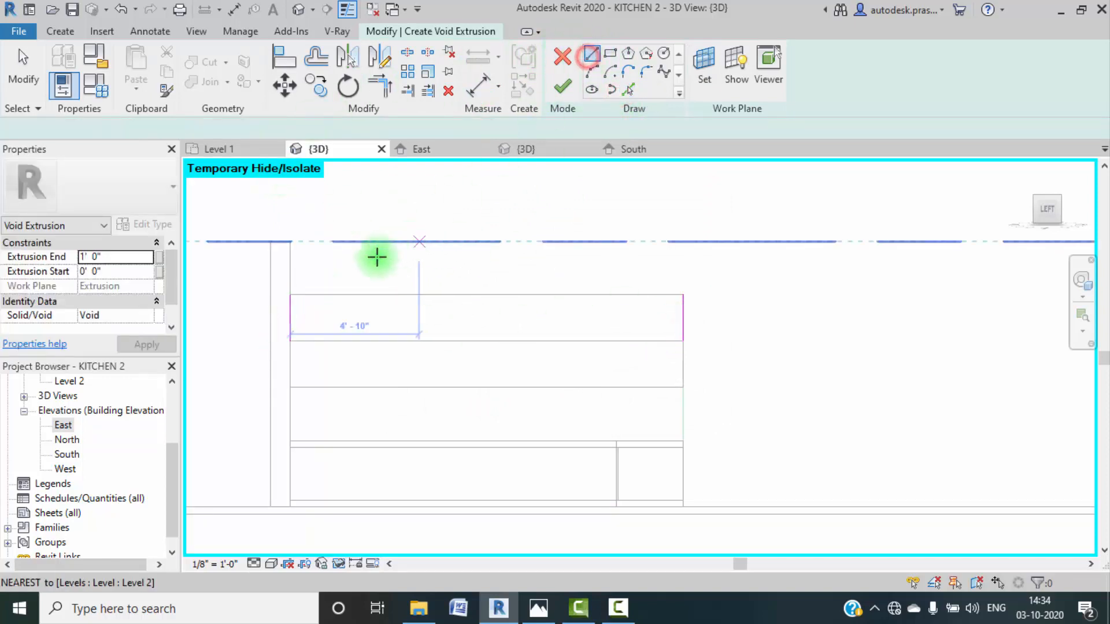
click(345, 277)
key(Escape)
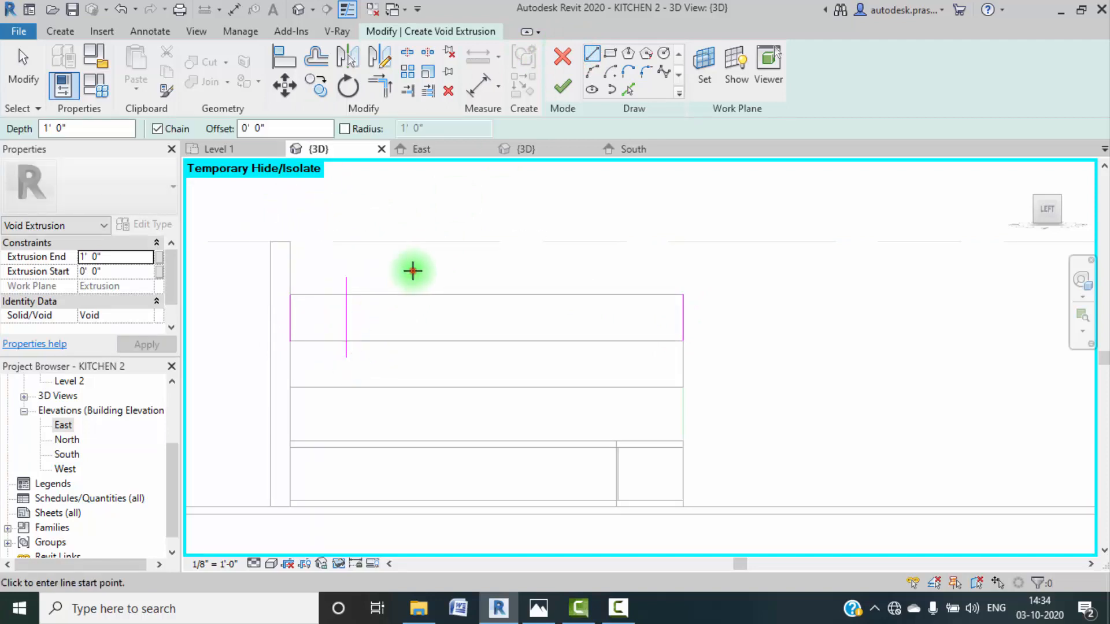
Step: Draw three more vertical sketch lines across the upper overhead cabinet, spaced toward its free end and extending past both long edges
click(412, 270)
click(414, 359)
key(Escape)
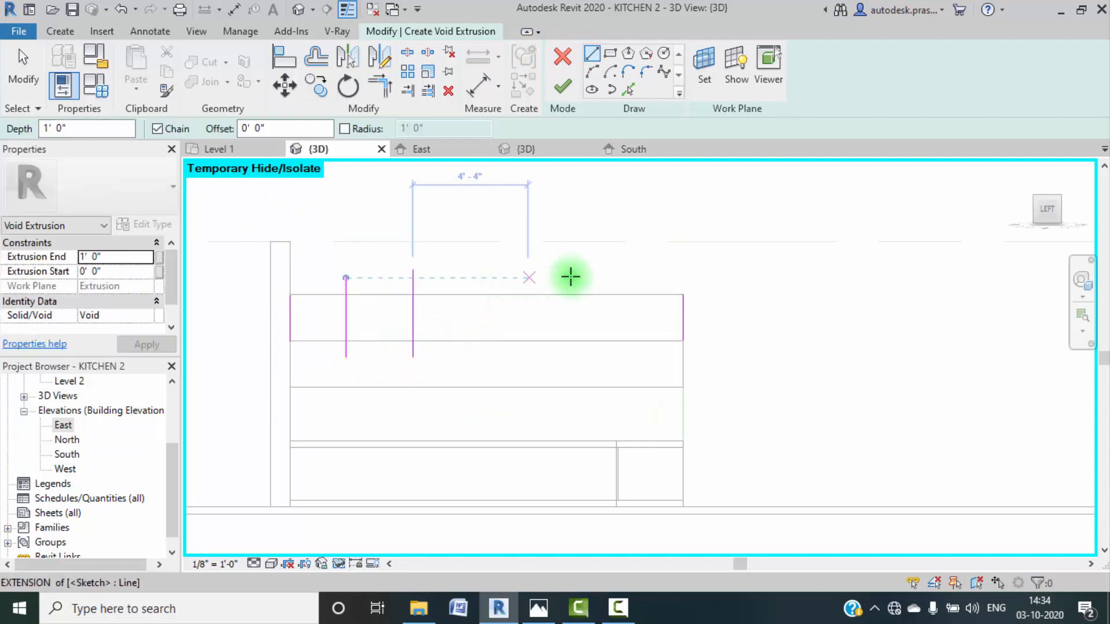
click(614, 277)
click(614, 358)
key(Escape)
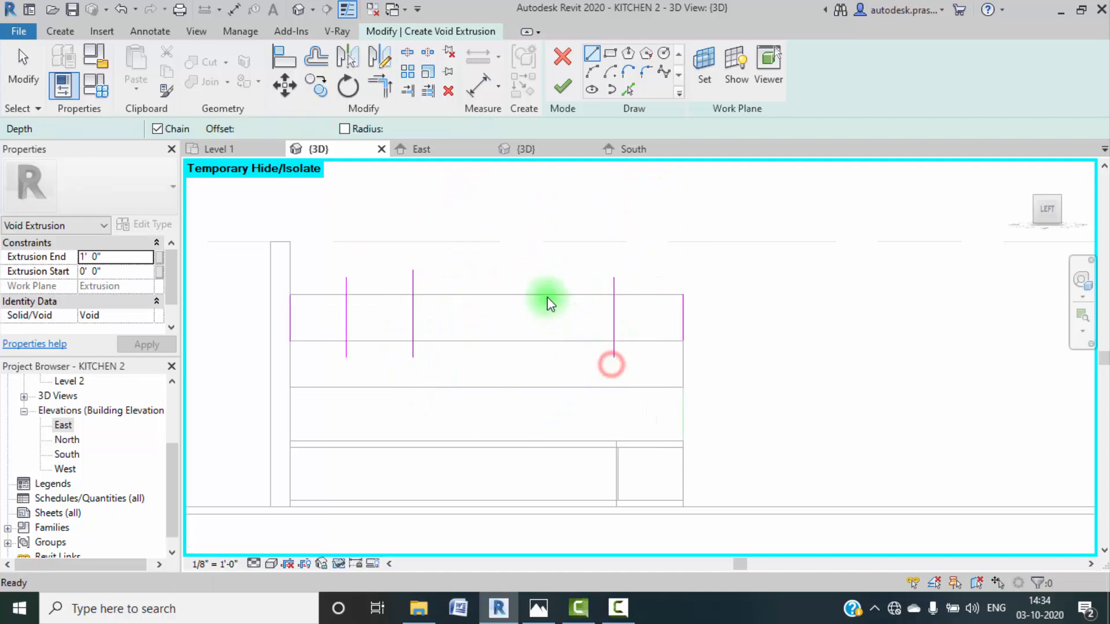
click(535, 281)
click(534, 373)
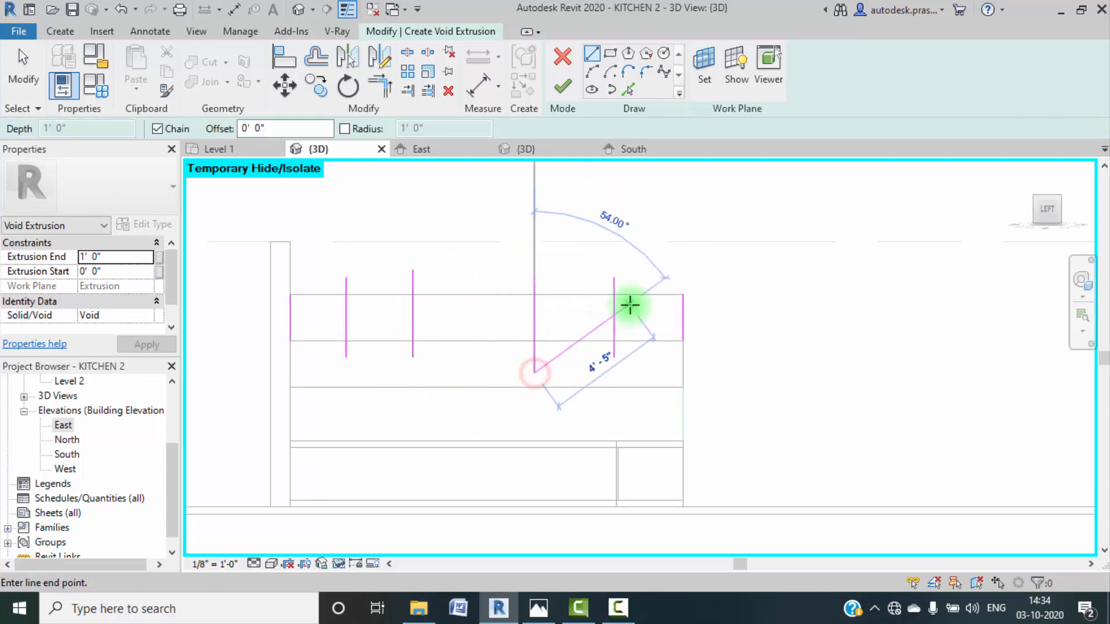
key(Escape)
key(Escape)
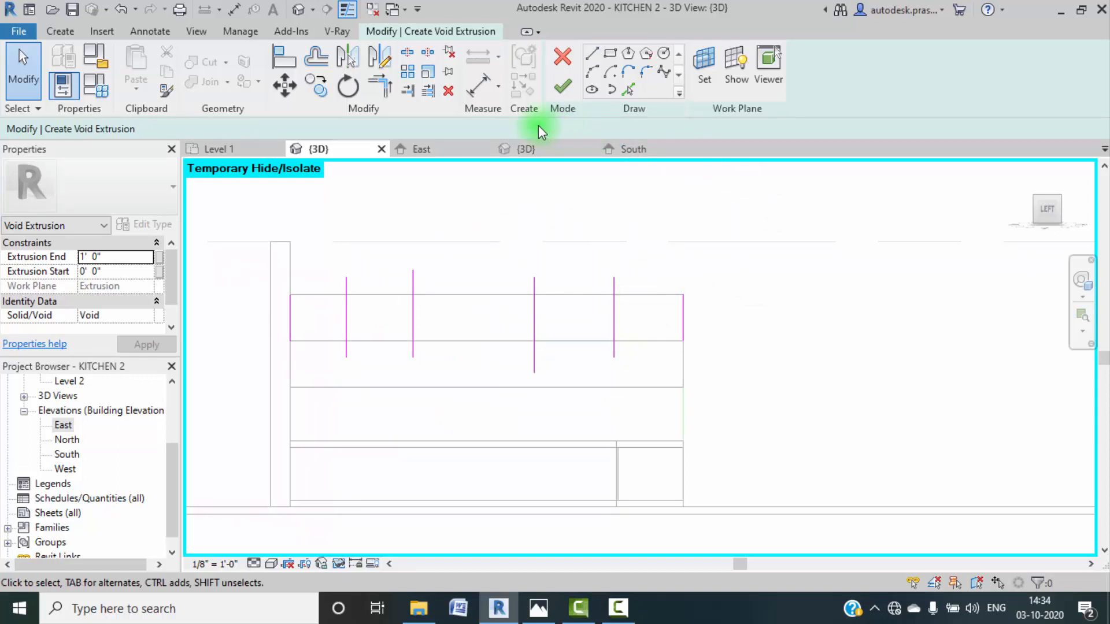
Step: Place an aligned dimension string through both cabinet end lines and the four vertical lines, and set its segments equal
click(152, 33)
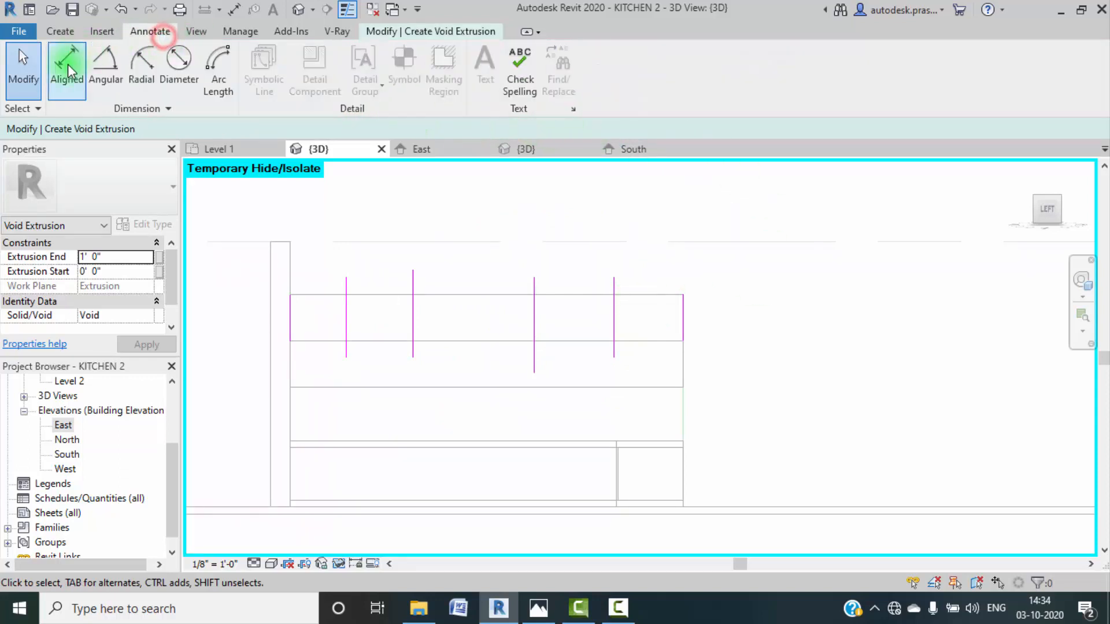
click(65, 63)
click(293, 311)
click(346, 326)
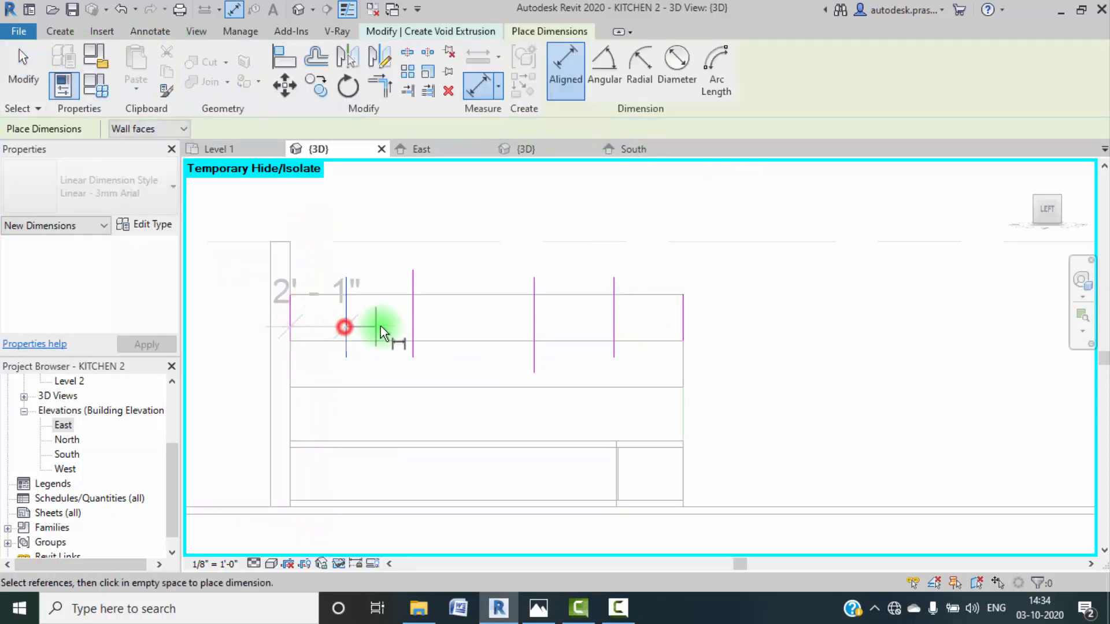
click(412, 327)
click(534, 329)
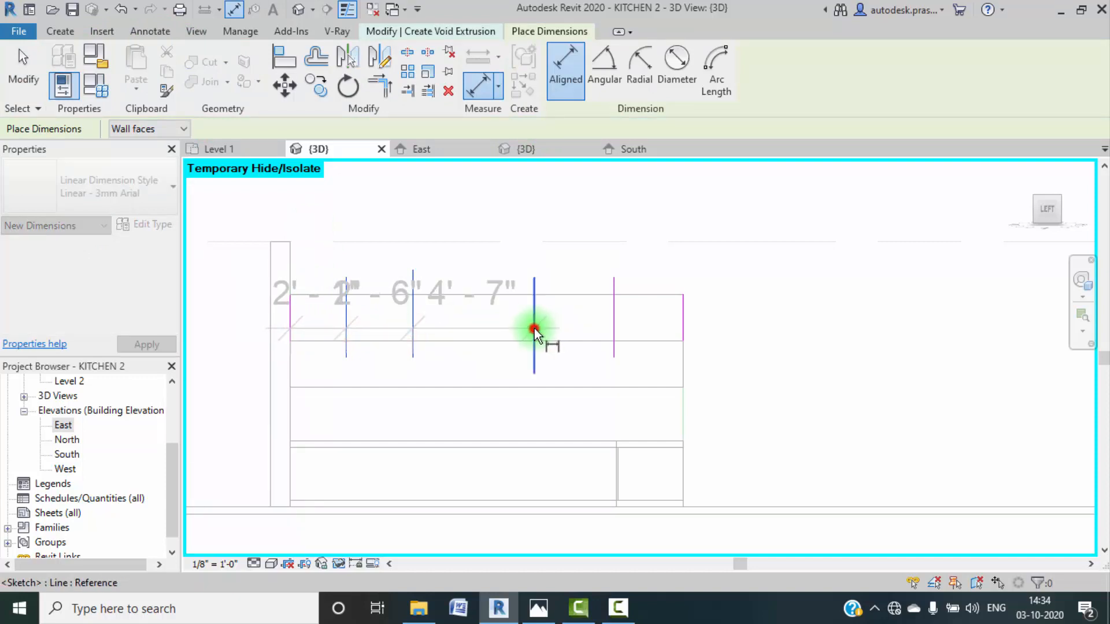
click(612, 328)
click(683, 327)
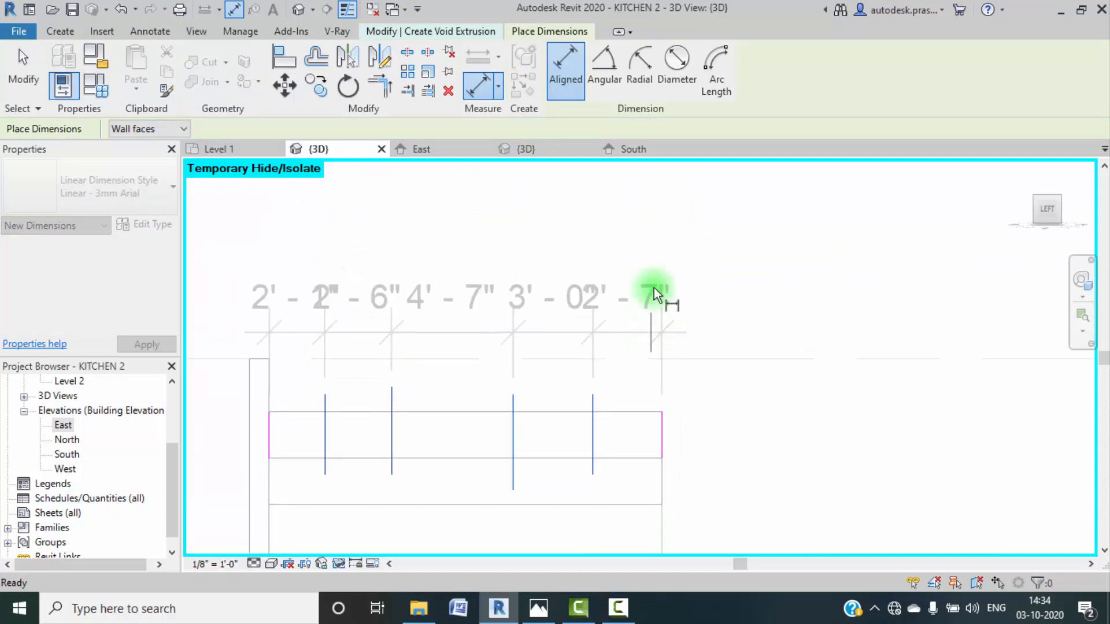
click(584, 265)
click(467, 164)
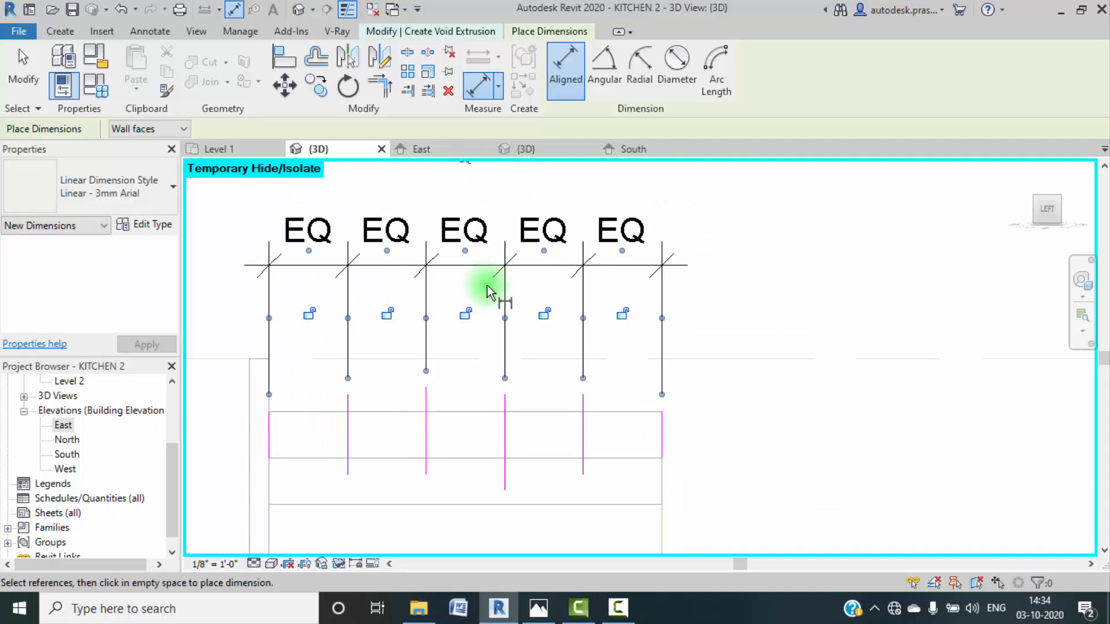
Step: Delete the equality dimension string above the upper overhead cabinet
scroll(489, 289, down, 1)
key(Escape)
key(Escape)
middle_drag(571, 269, 560, 290)
click(644, 286)
drag(600, 285, 359, 223)
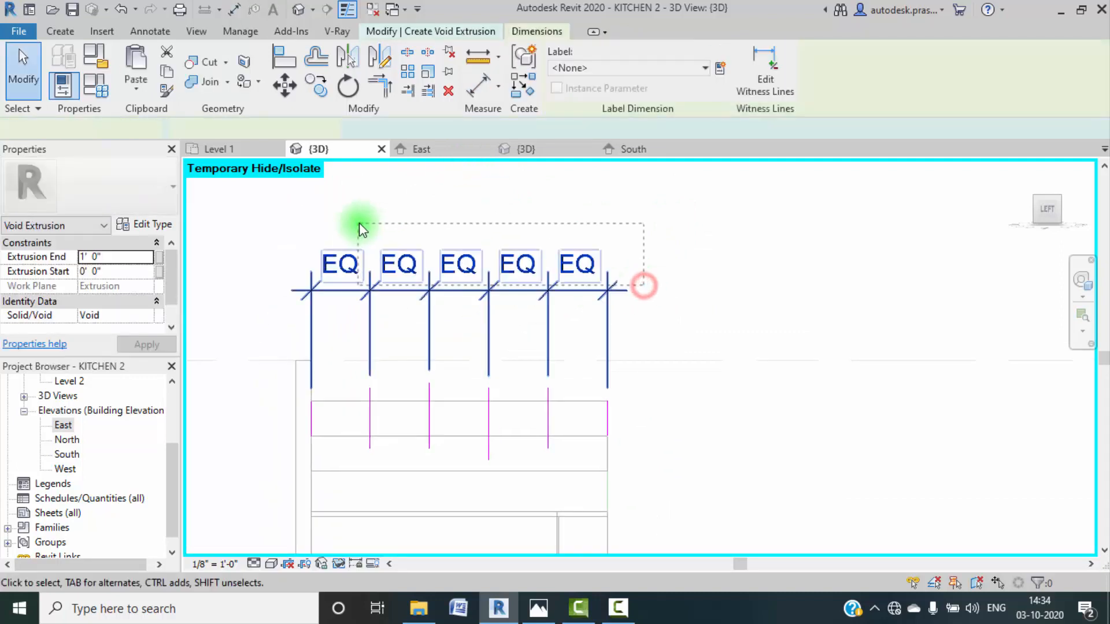
key(Delete)
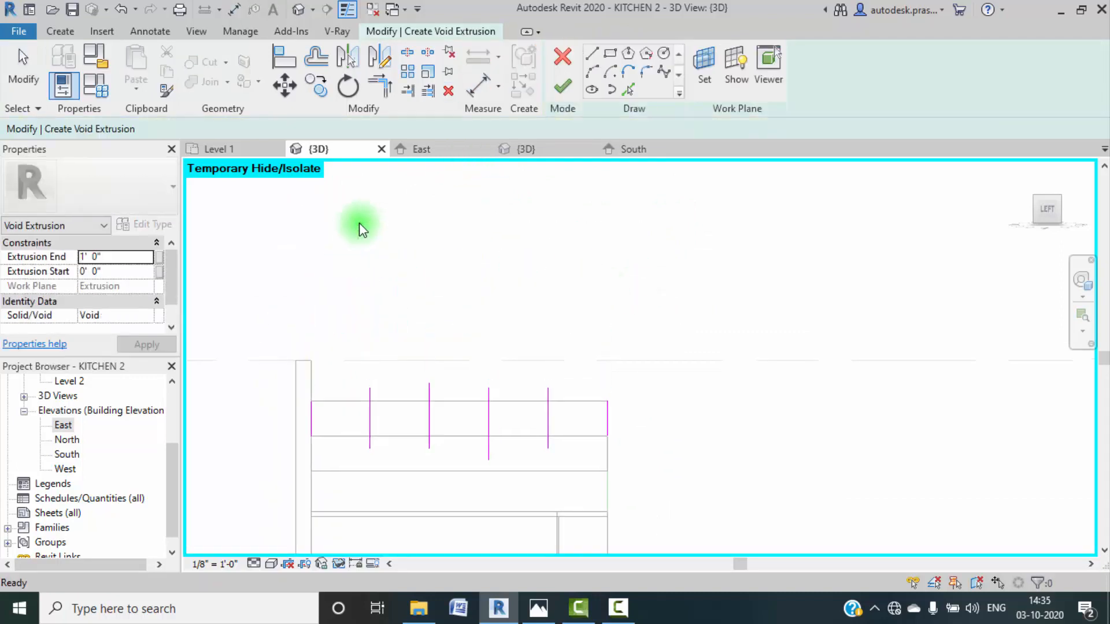
Step: Offset a sketch line 0' 0 3/4" inward from the cabinet's free end line with Pick Lines
scroll(368, 384, up, 5)
middle_drag(359, 421, 467, 347)
scroll(286, 353, up, 1)
middle_drag(378, 352, 376, 333)
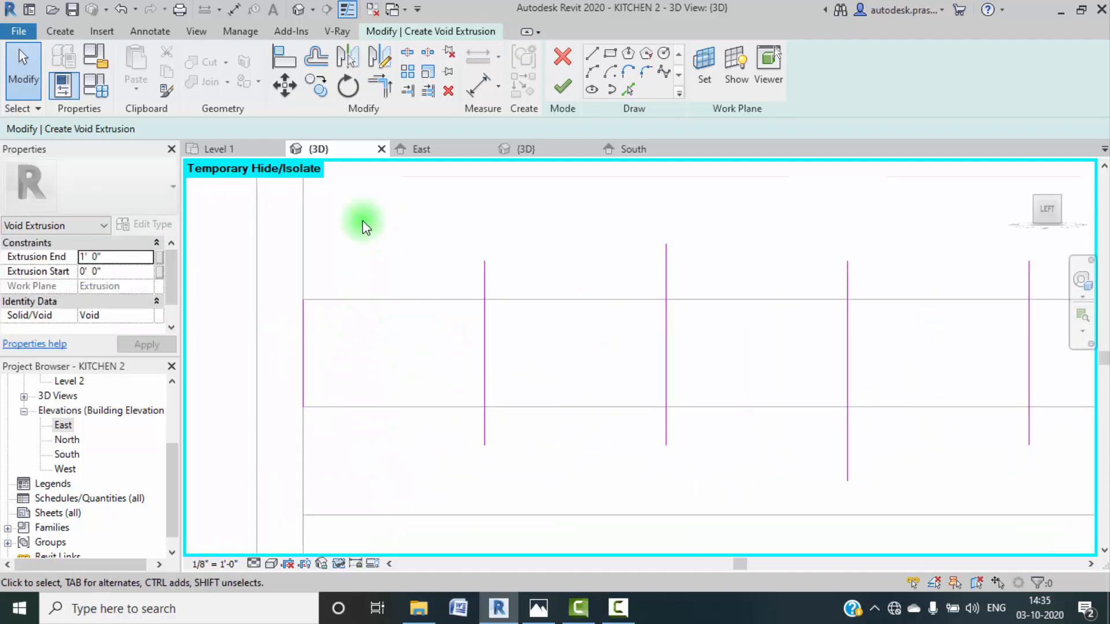
scroll(533, 330, down, 3)
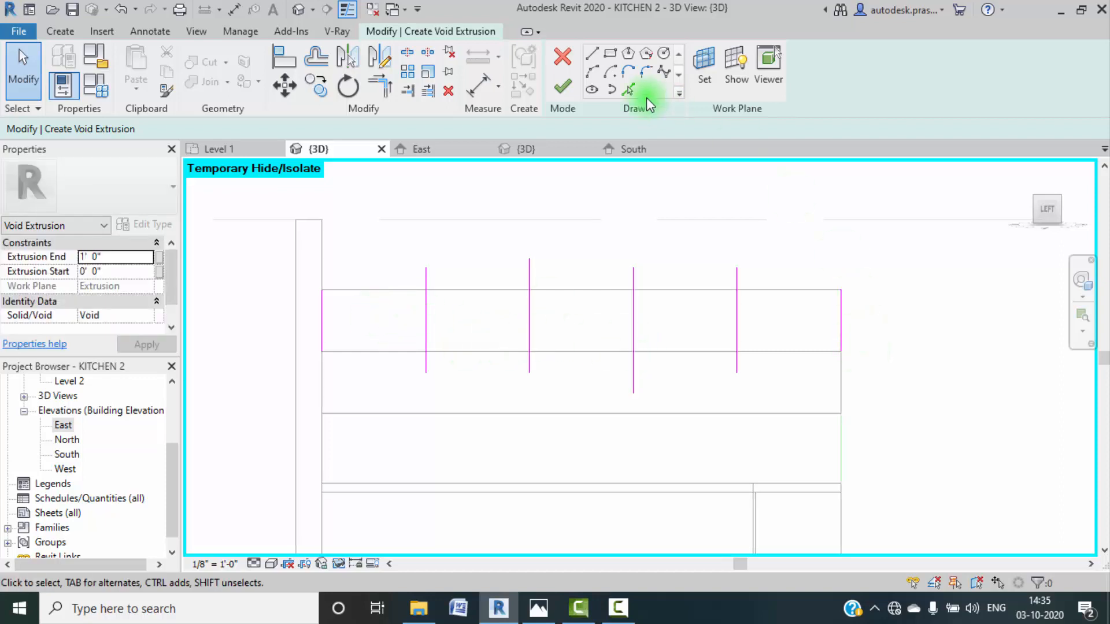
click(629, 89)
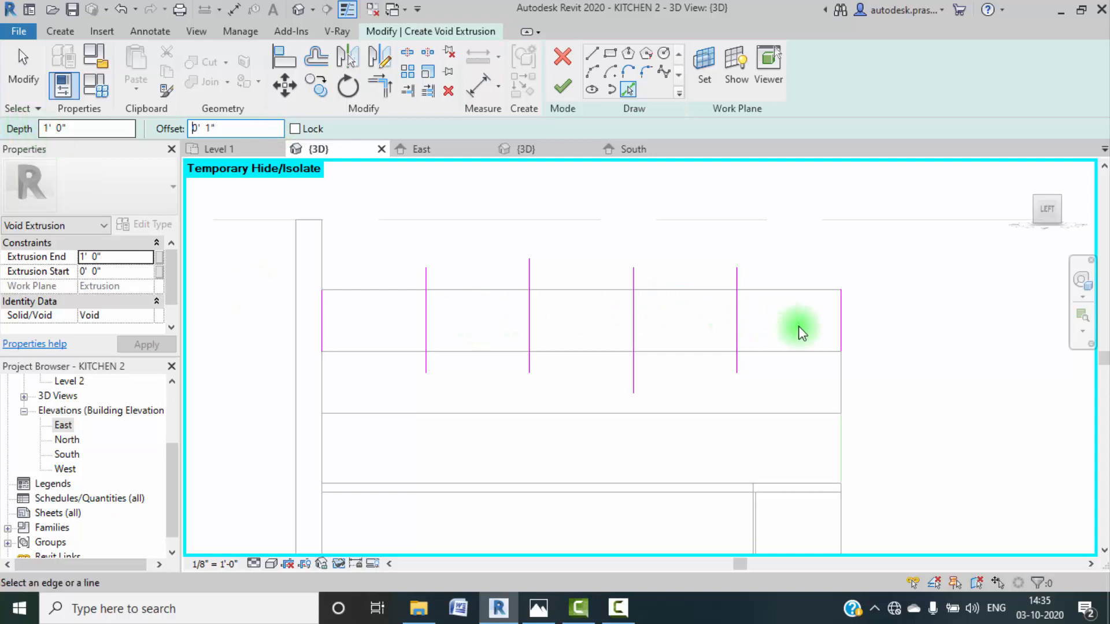
click(841, 335)
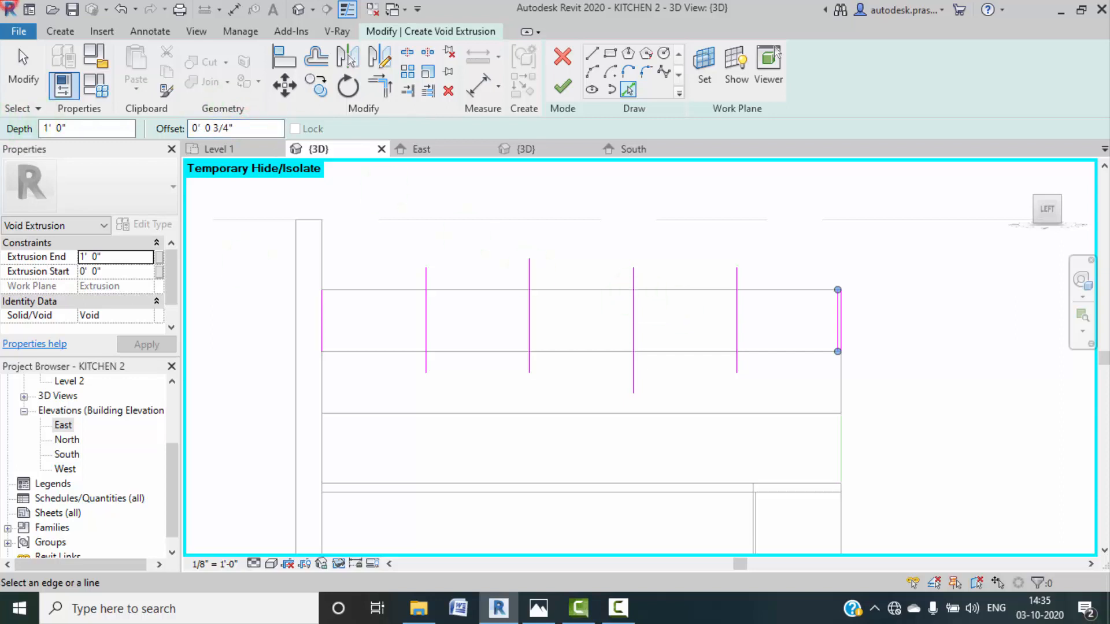
Step: Offset sketch lines 0' 0 3/4" to both sides of each of the four vertical division lines
scroll(782, 324, up, 3)
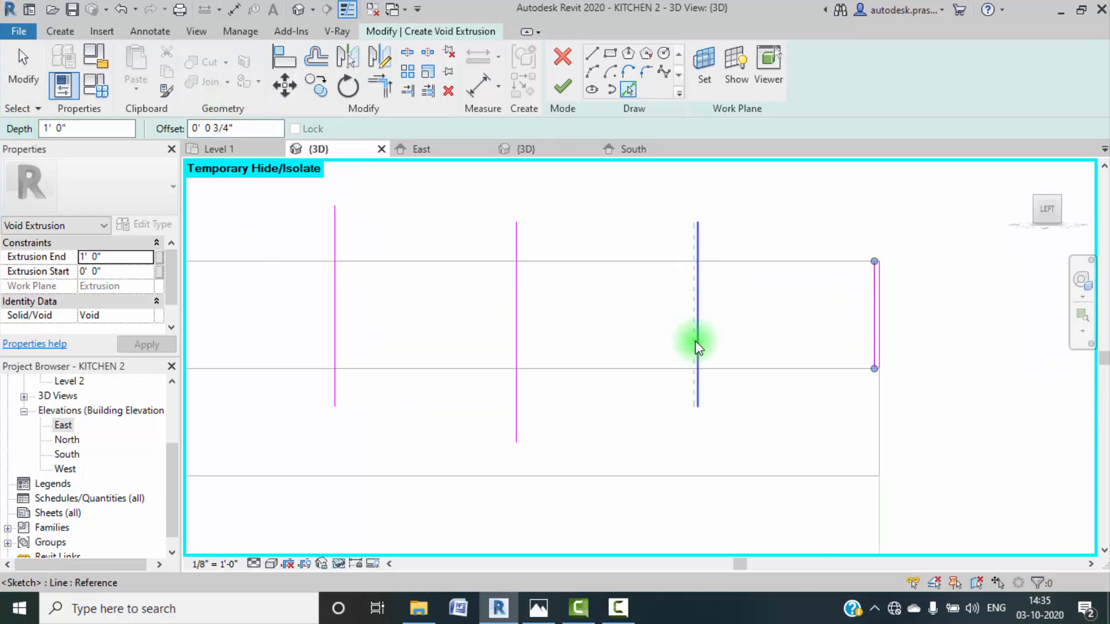
click(698, 344)
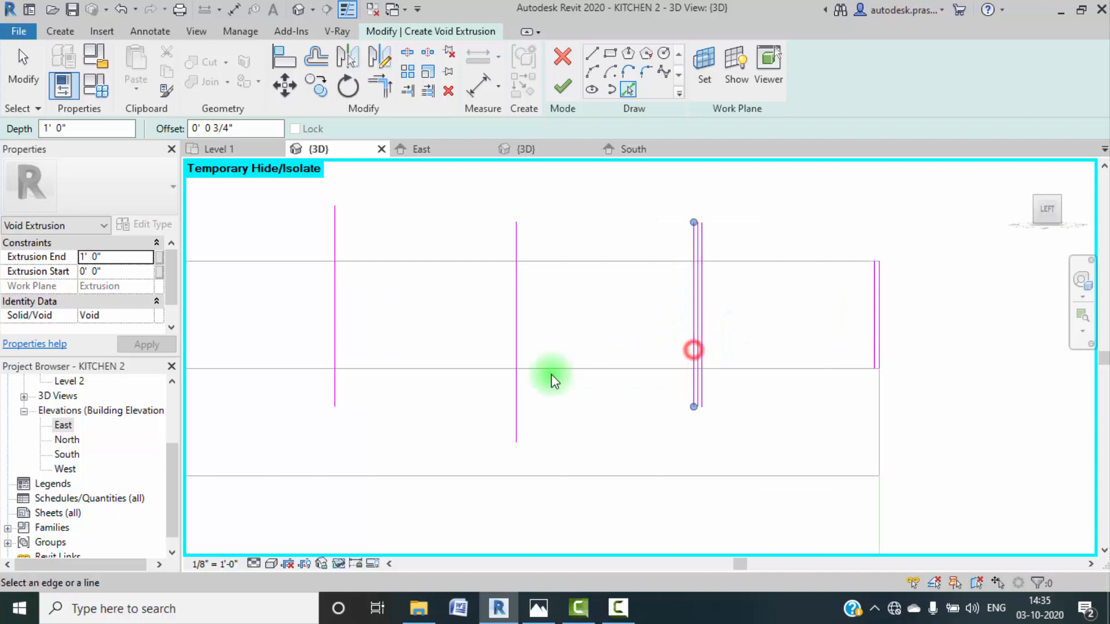
click(520, 357)
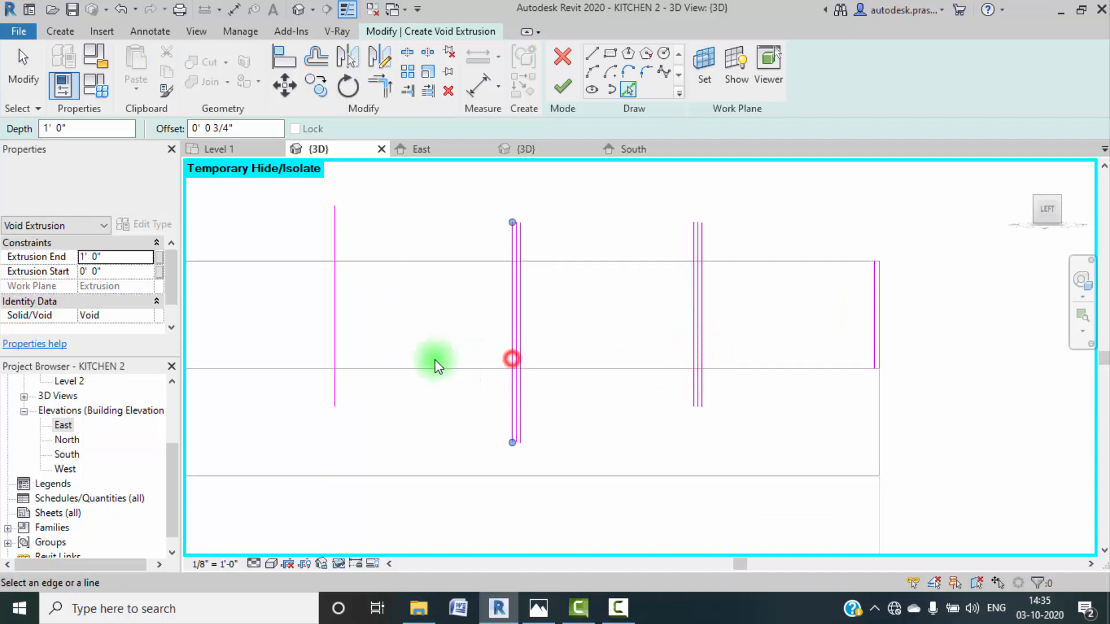
middle_drag(444, 369, 645, 371)
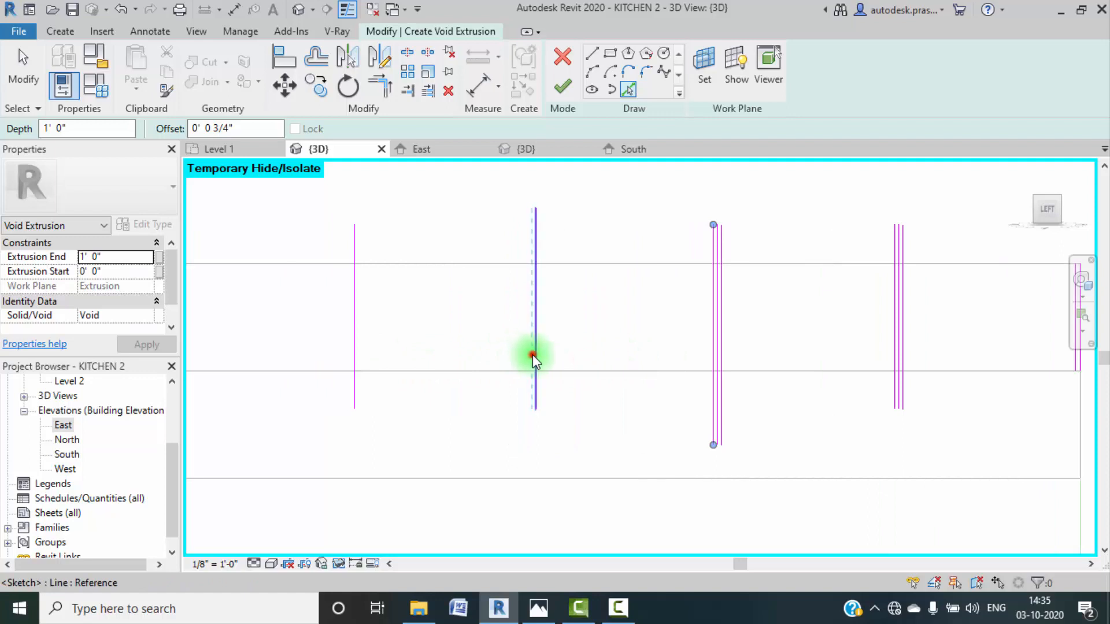
click(542, 368)
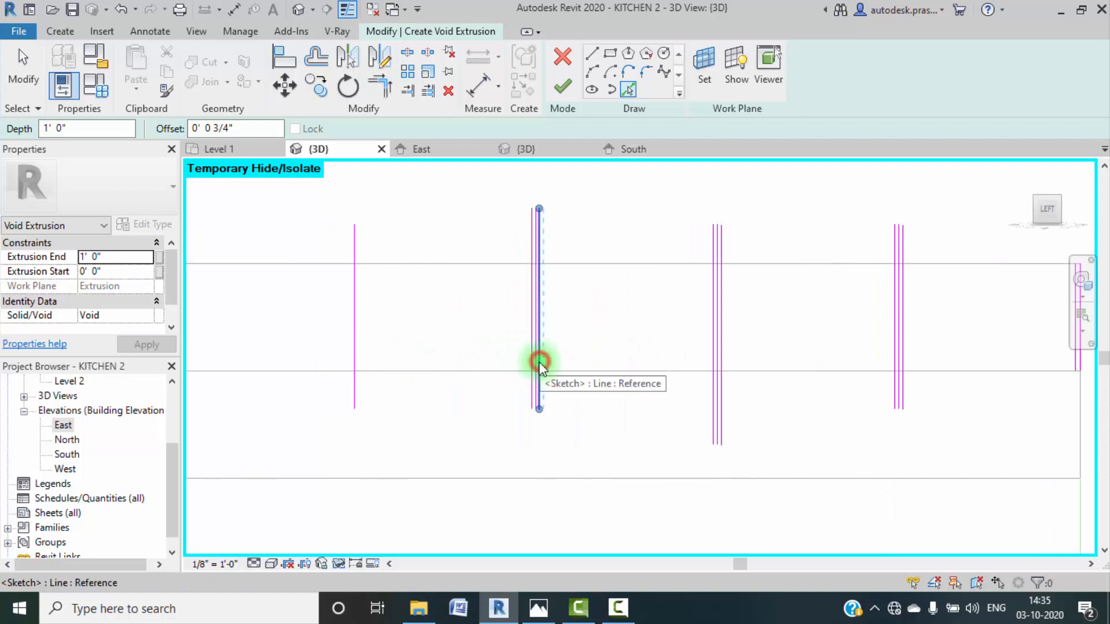
click(352, 343)
click(358, 348)
Step: Delete the vertical sketch line at the cabinet's wall end
middle_drag(362, 350, 688, 376)
key(Escape)
click(498, 358)
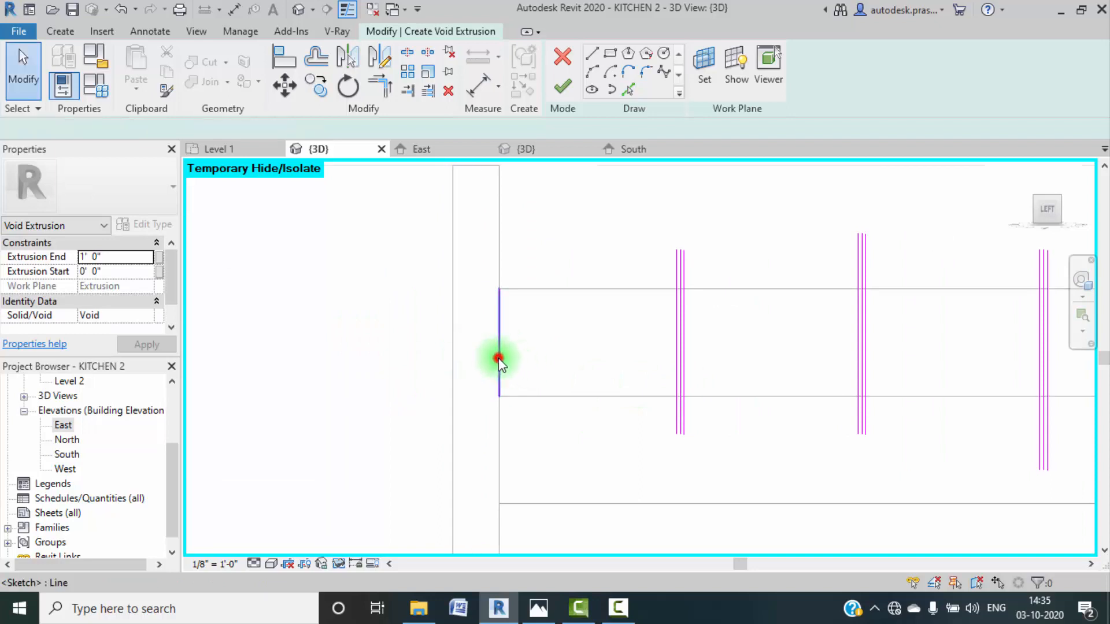
key(Delete)
Step: Delete the original centre line between each of the four pairs of offset groove lines
middle_drag(708, 356, 443, 371)
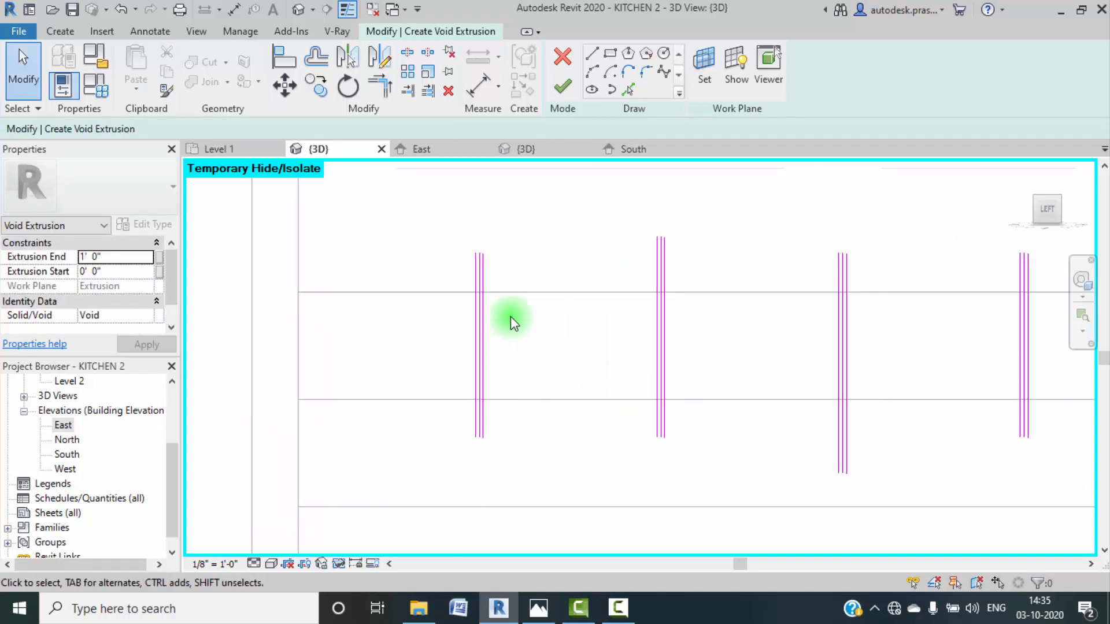
scroll(491, 309, up, 5)
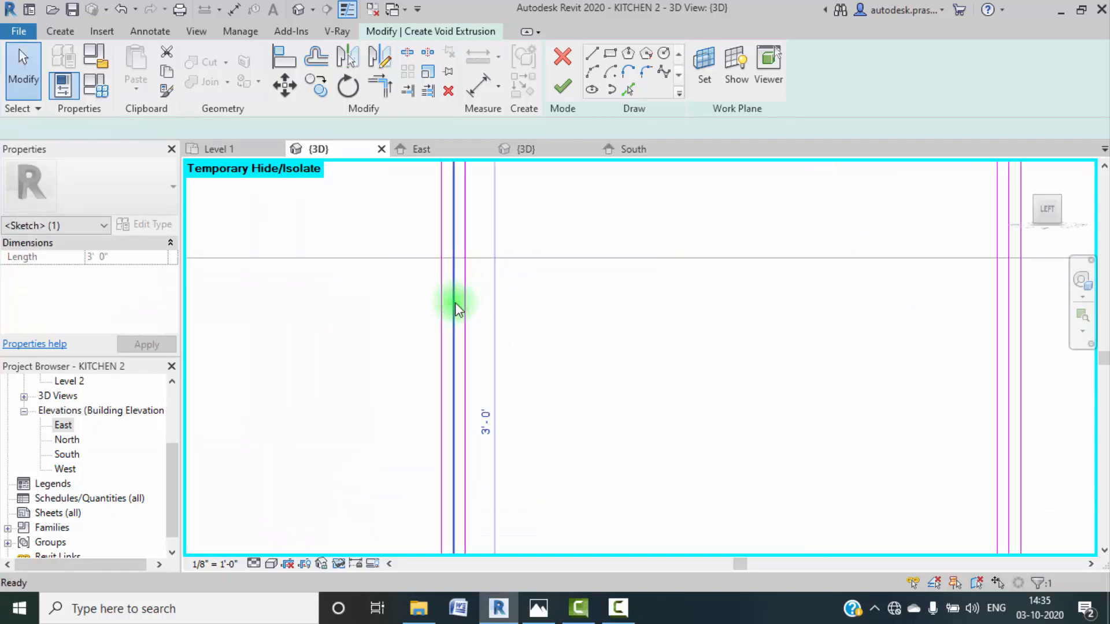
key(Delete)
scroll(682, 321, down, 3)
middle_drag(890, 367, 693, 391)
scroll(664, 388, up, 1)
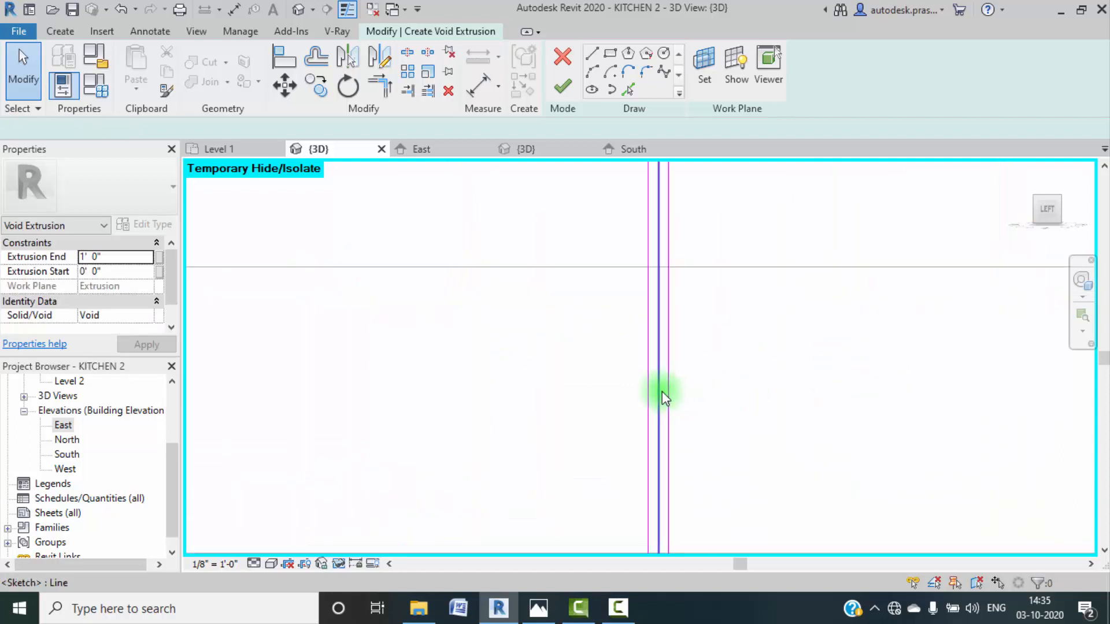
scroll(670, 387, down, 3)
scroll(809, 386, up, 6)
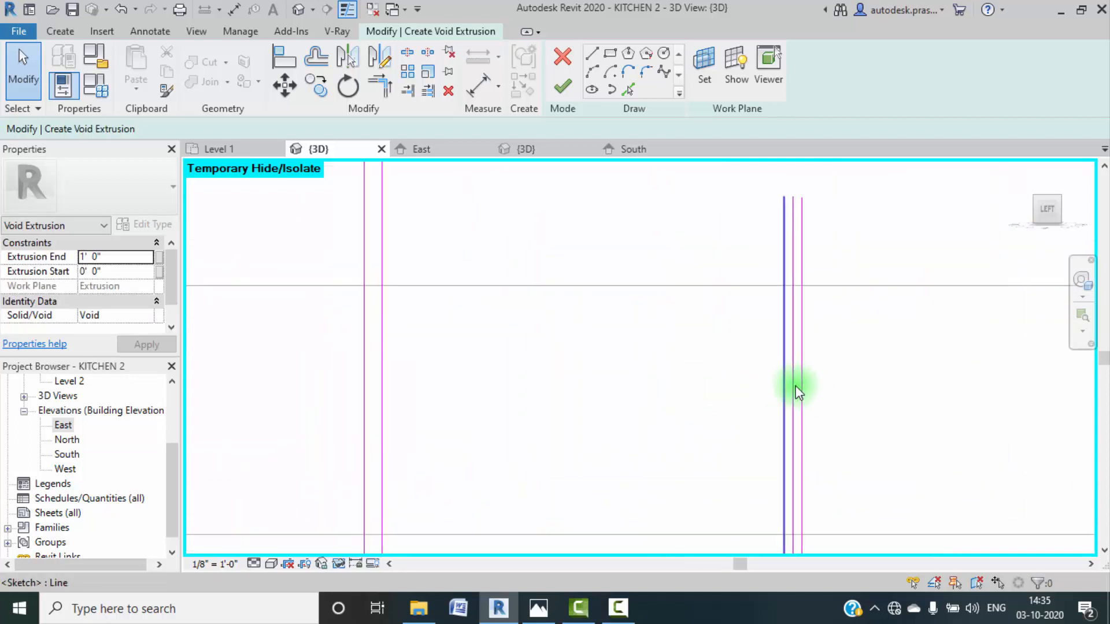
scroll(769, 387, down, 6)
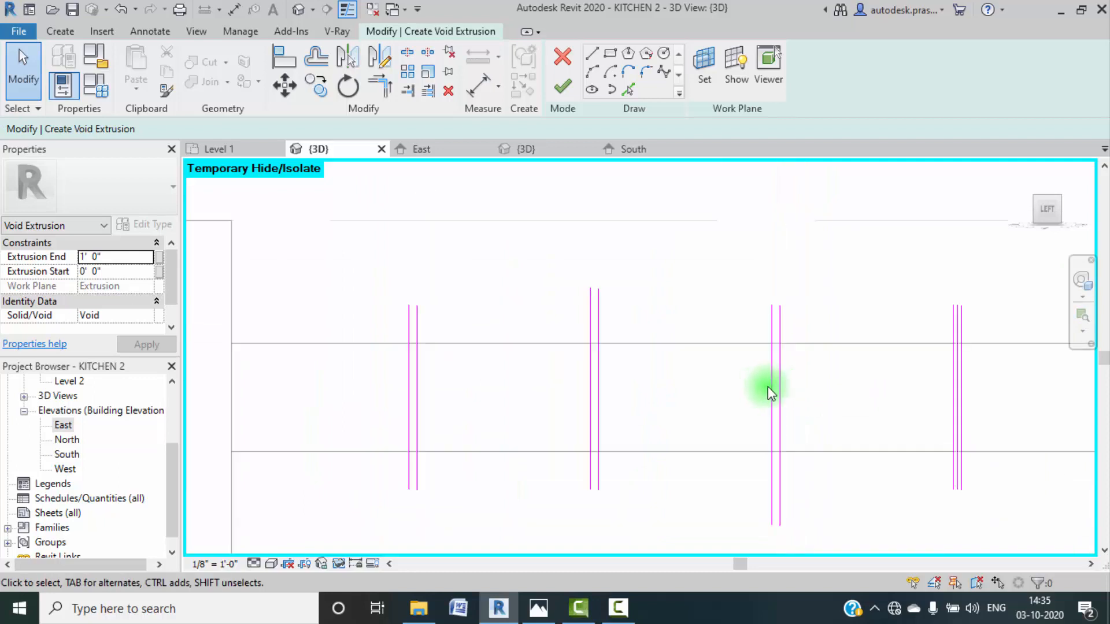
middle_drag(835, 394, 695, 404)
scroll(748, 398, up, 6)
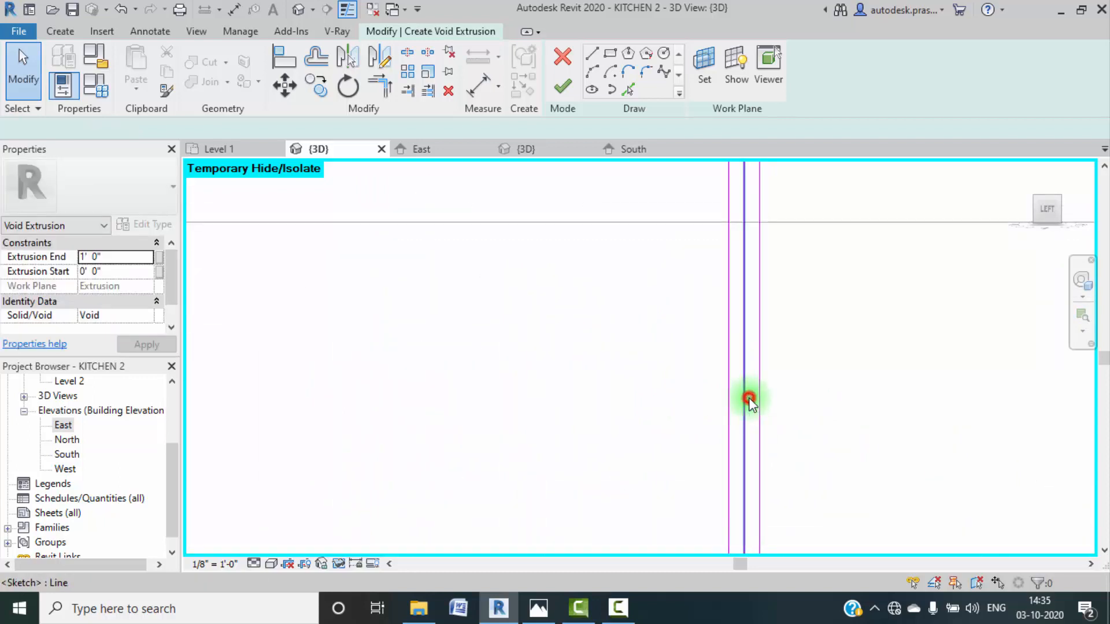
click(749, 398)
key(Delete)
Step: Trace the upper and lower long edges of the upper overhead cabinet as sketch lines with Pick Lines at 0' 0" offset
scroll(730, 399, down, 6)
scroll(829, 399, up, 3)
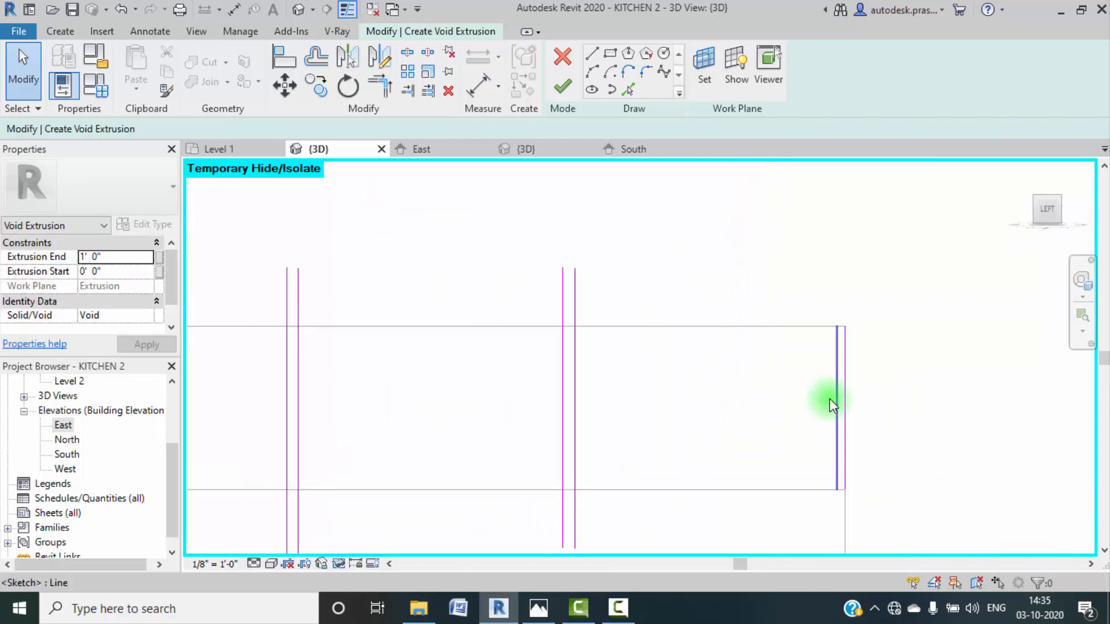
scroll(827, 399, down, 6)
click(630, 90)
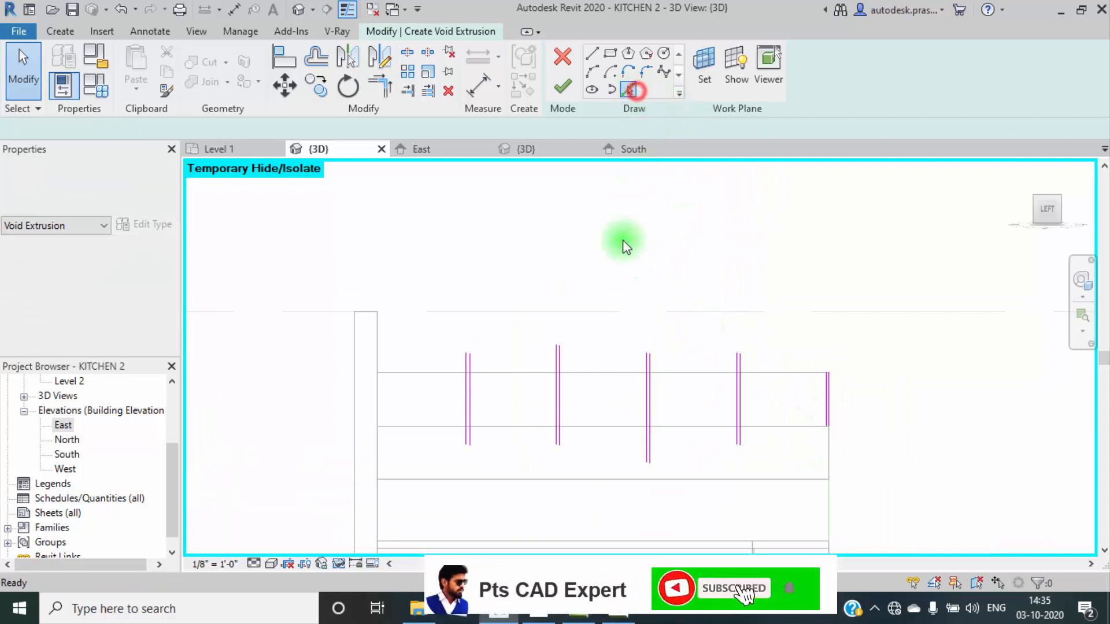
click(595, 374)
click(599, 425)
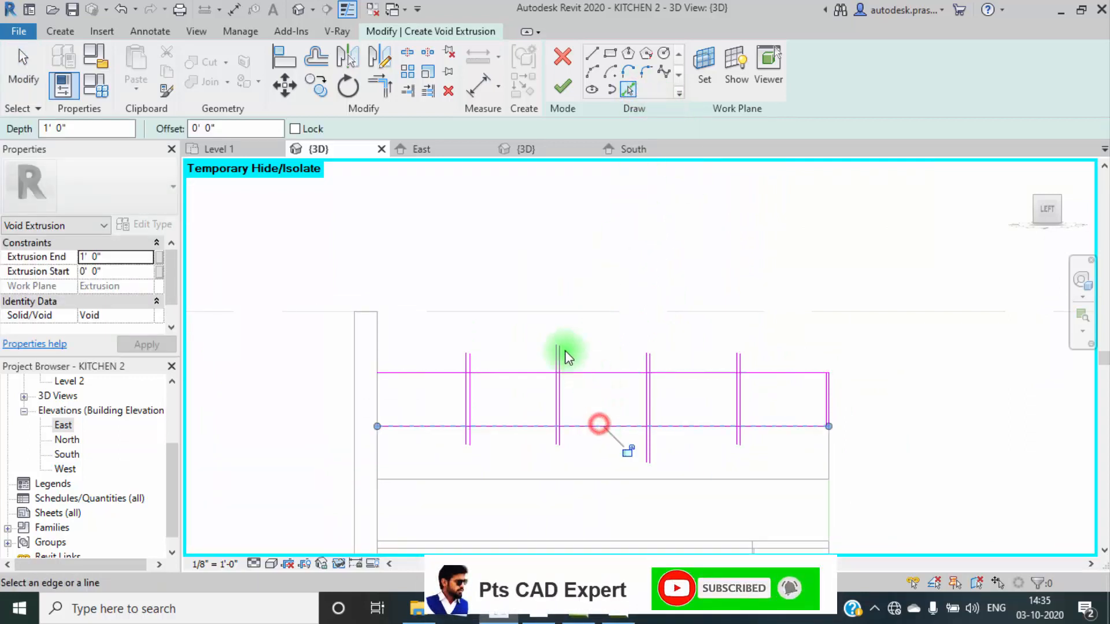
key(Escape)
Step: Split the upper and lower long sketch lines in the gaps between the groove line pairs, keeping the inner segments
click(415, 57)
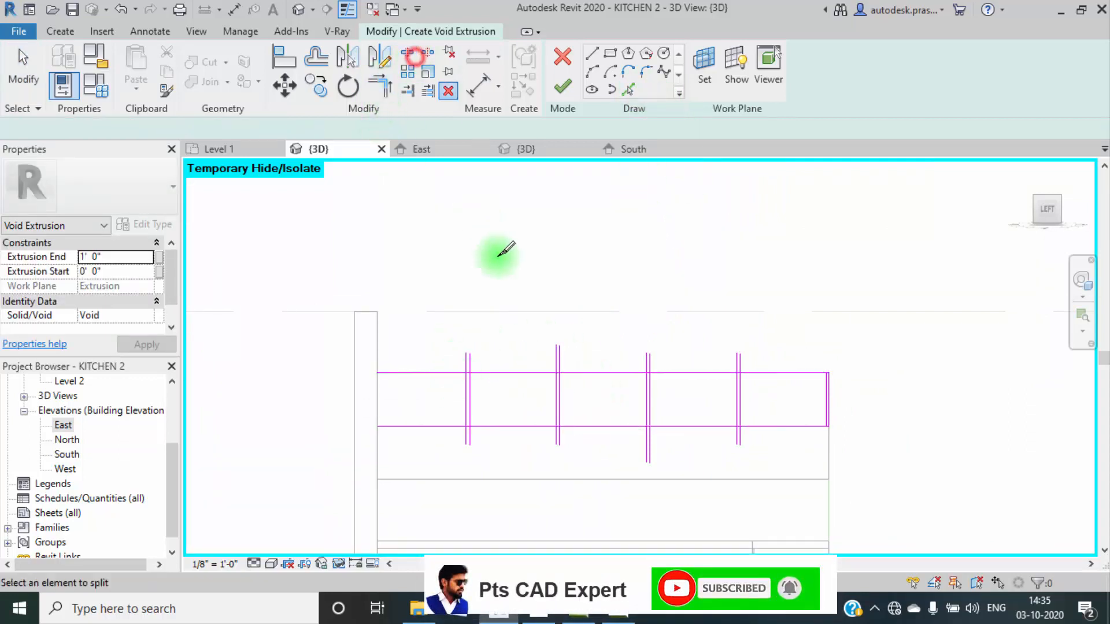
click(505, 373)
click(613, 373)
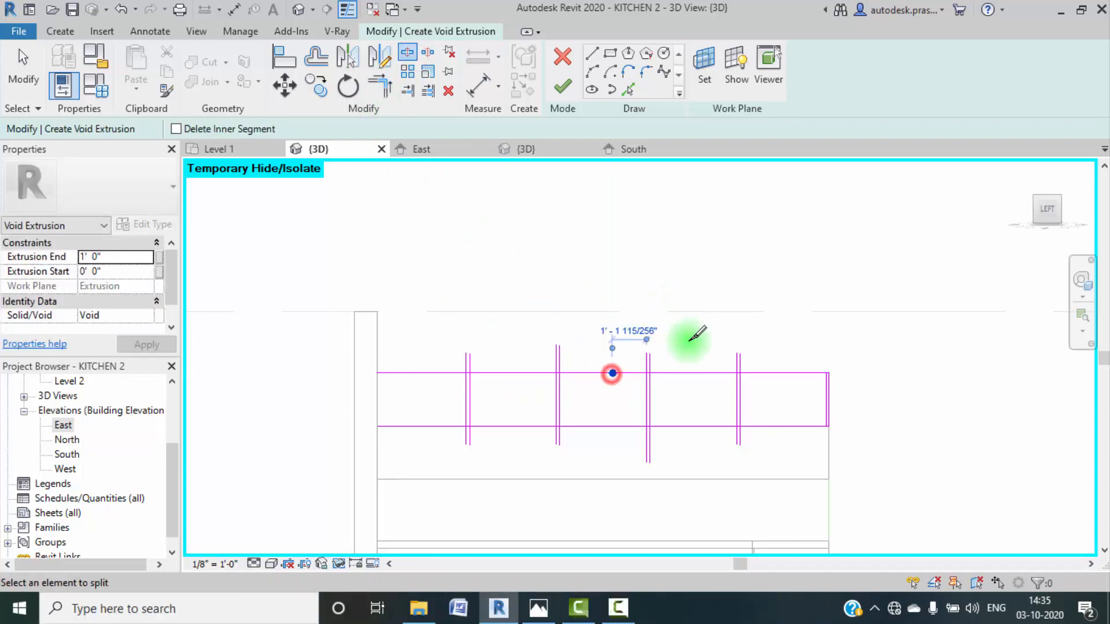
click(694, 373)
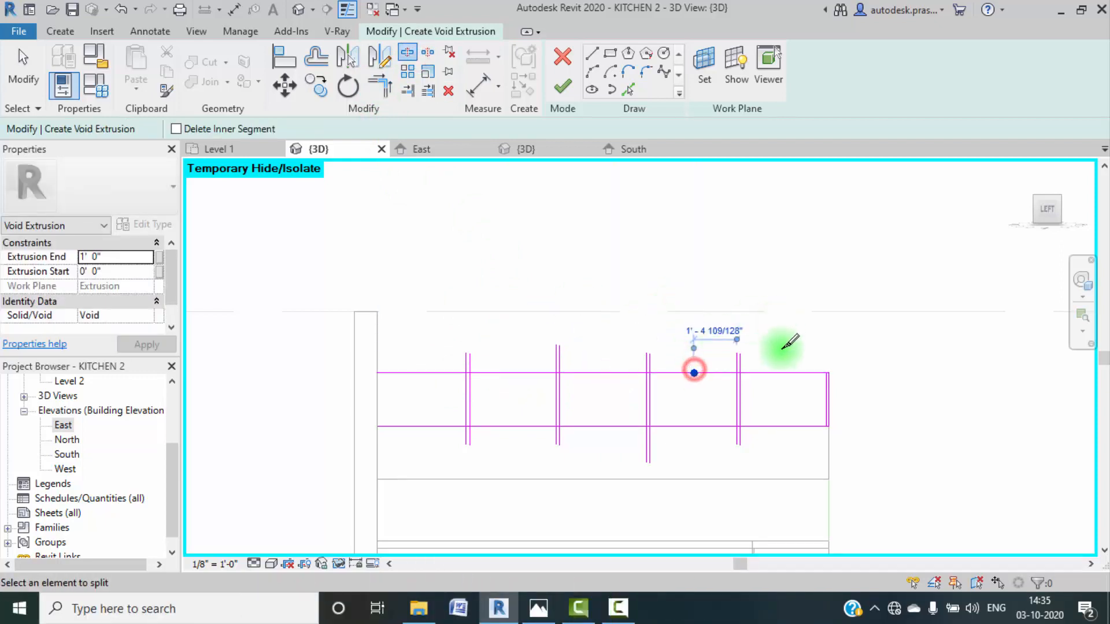
click(786, 426)
click(697, 426)
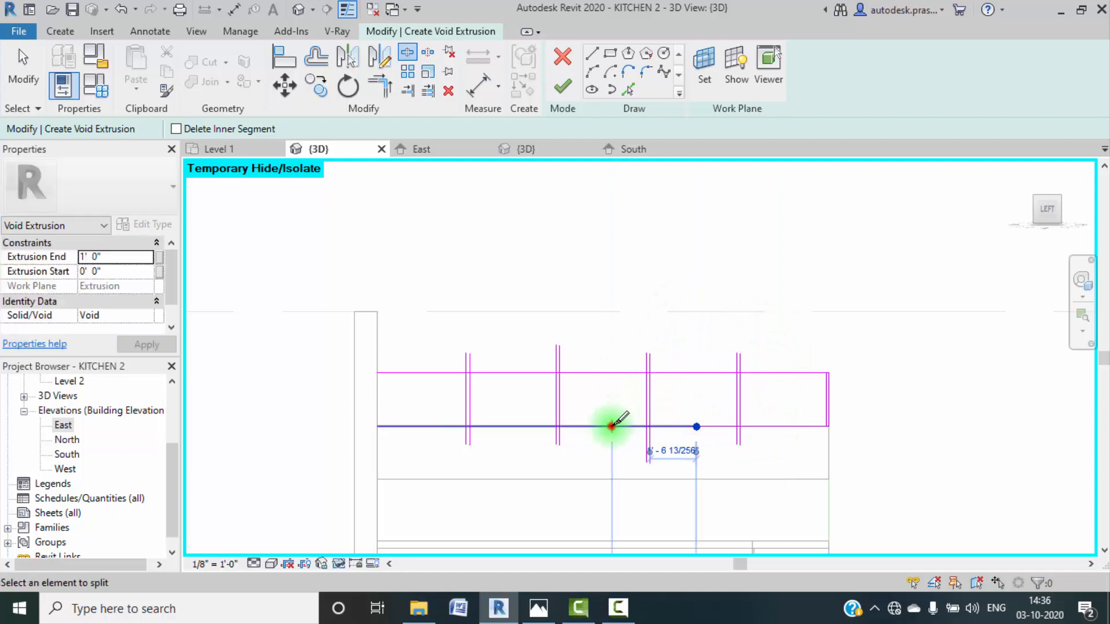
Step: Split the lower horizontal sketch line between the vertical line pairs and trim the top corners of the first pair into a closed strip
click(611, 426)
click(508, 426)
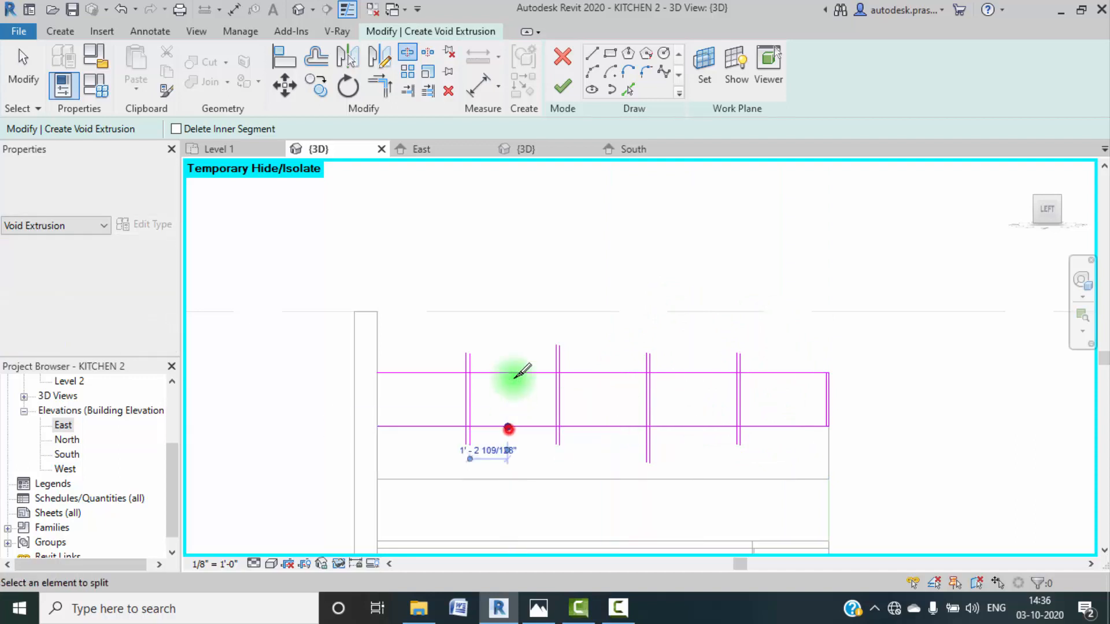
click(381, 90)
scroll(434, 419, up, 5)
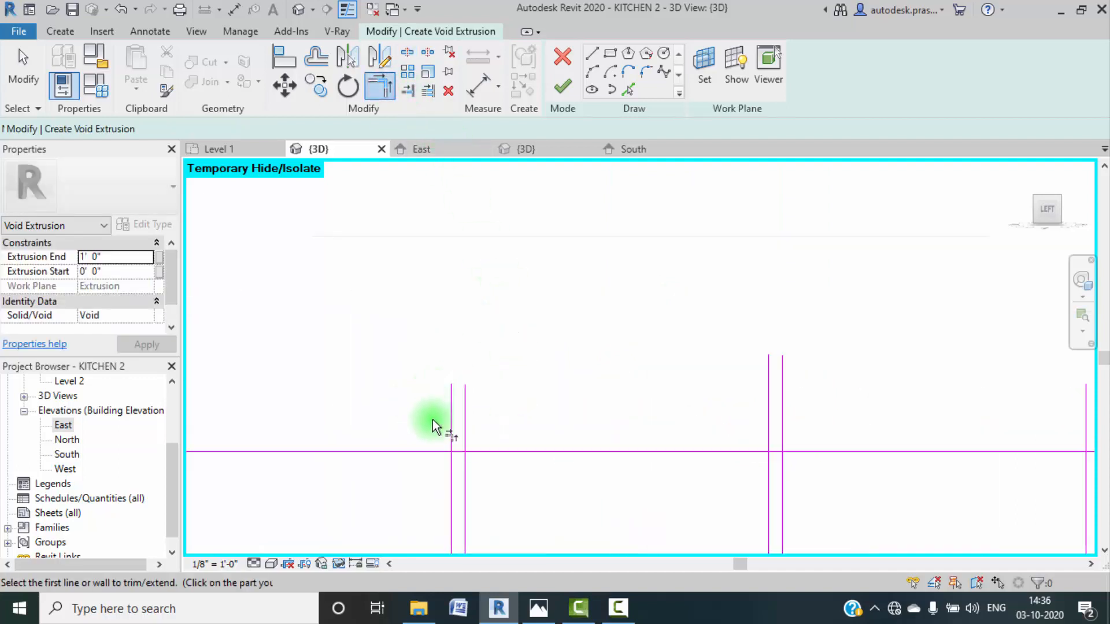
click(457, 452)
click(450, 461)
Step: Trim the upper horizontal line against the second, third and fourth vertical pairs to close the tops of those strips
middle_drag(512, 428, 506, 253)
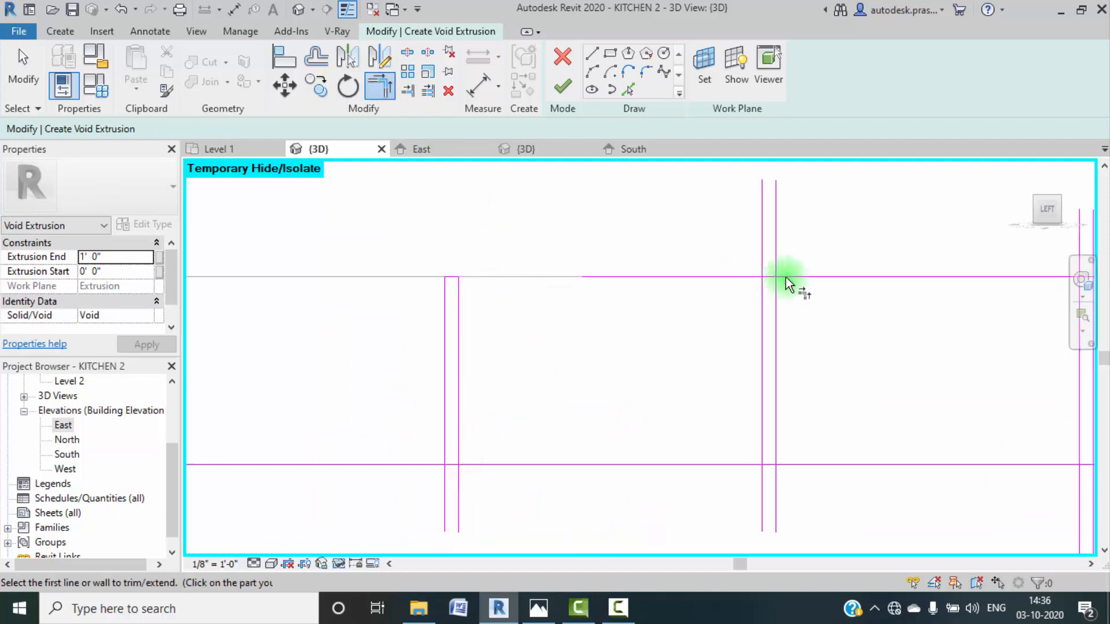
click(769, 276)
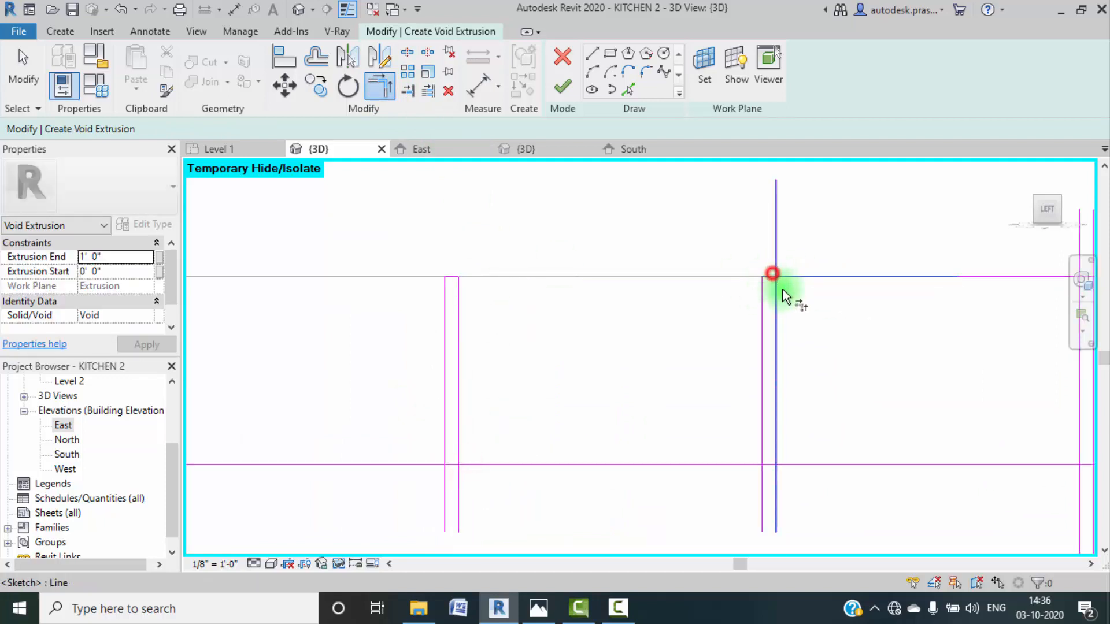
click(781, 289)
scroll(867, 300, down, 2)
middle_drag(888, 323, 776, 330)
scroll(751, 280, up, 3)
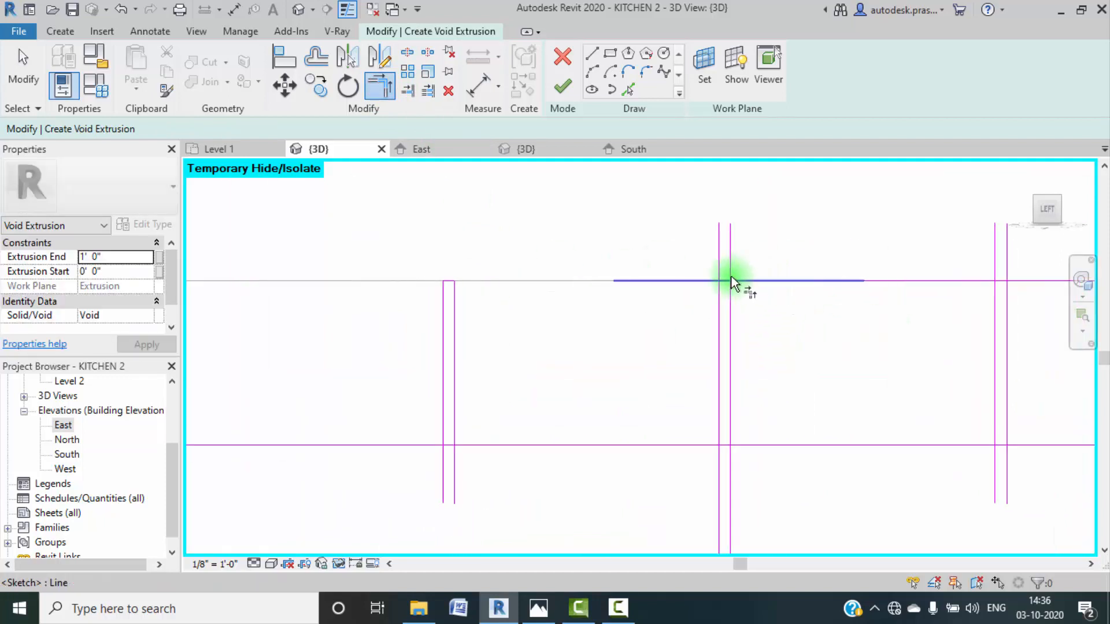
click(722, 282)
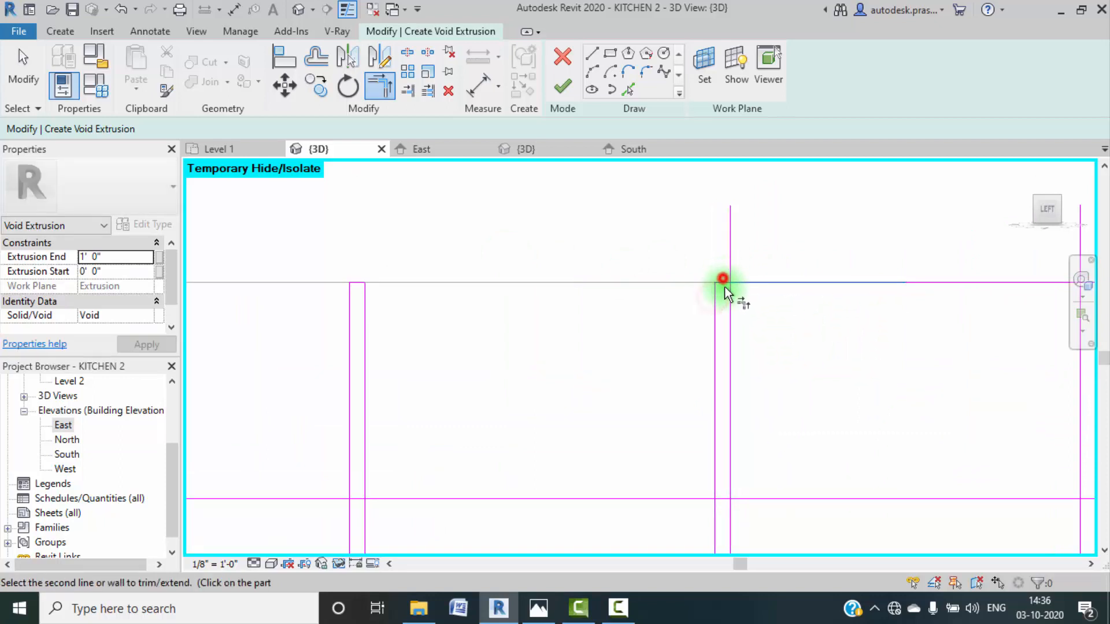
middle_drag(778, 291, 449, 307)
click(762, 294)
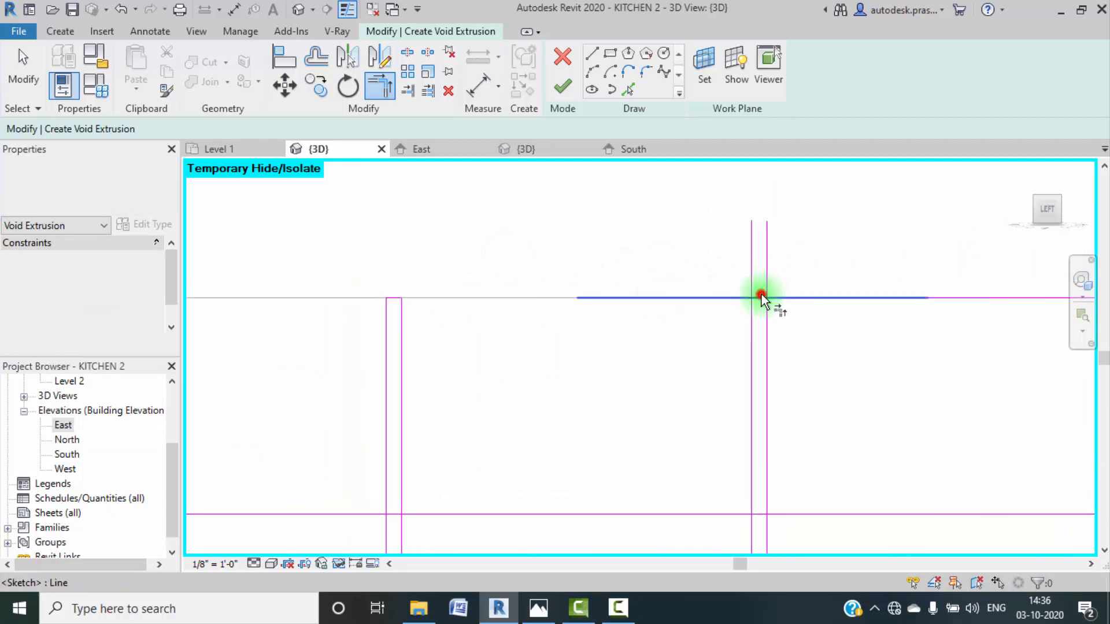
click(756, 311)
click(761, 295)
Step: Trim the upper and lower horizontal lines against the narrow end strip so that it becomes a closed rectangle
scroll(843, 302, down, 3)
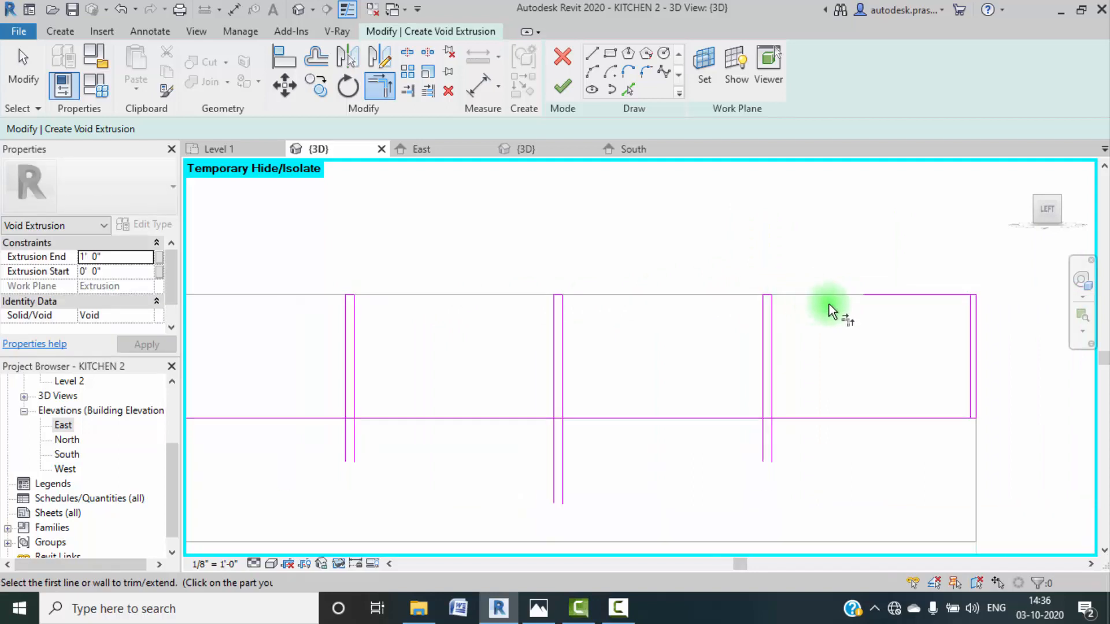
middle_drag(830, 305, 773, 311)
scroll(918, 302, up, 6)
click(920, 303)
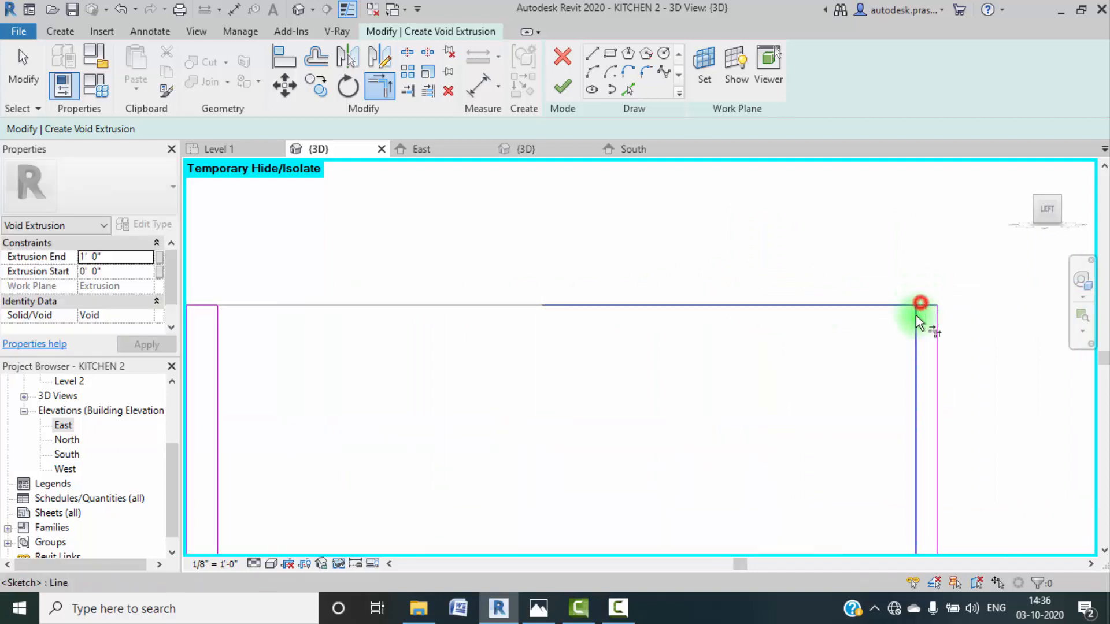
click(916, 317)
scroll(762, 274, down, 5)
middle_drag(818, 419, 790, 308)
scroll(792, 315, up, 3)
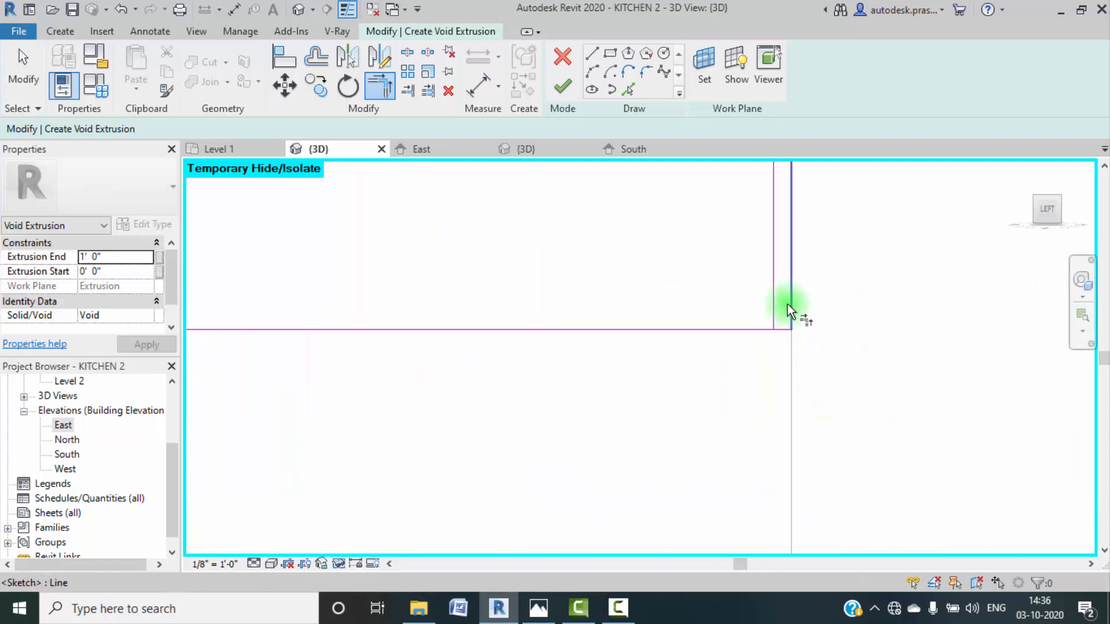
click(779, 325)
Step: Trim the lower horizontal line against the fourth and third vertical pairs to close the bottoms of those strips
scroll(627, 323, down, 5)
middle_drag(478, 327, 693, 298)
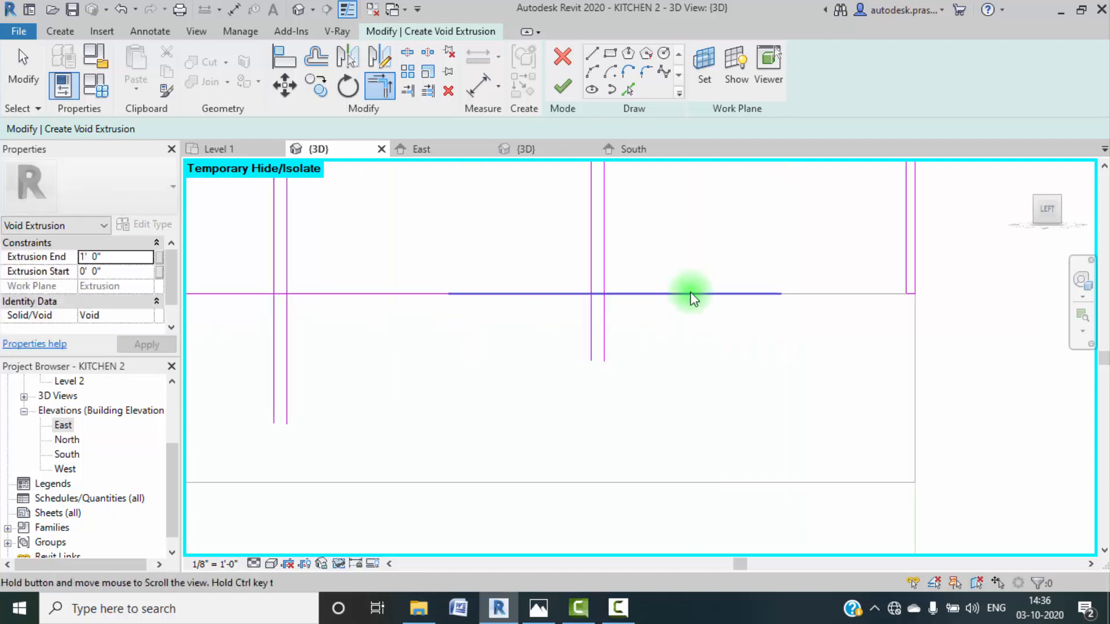
scroll(625, 291, up, 3)
click(587, 272)
click(584, 294)
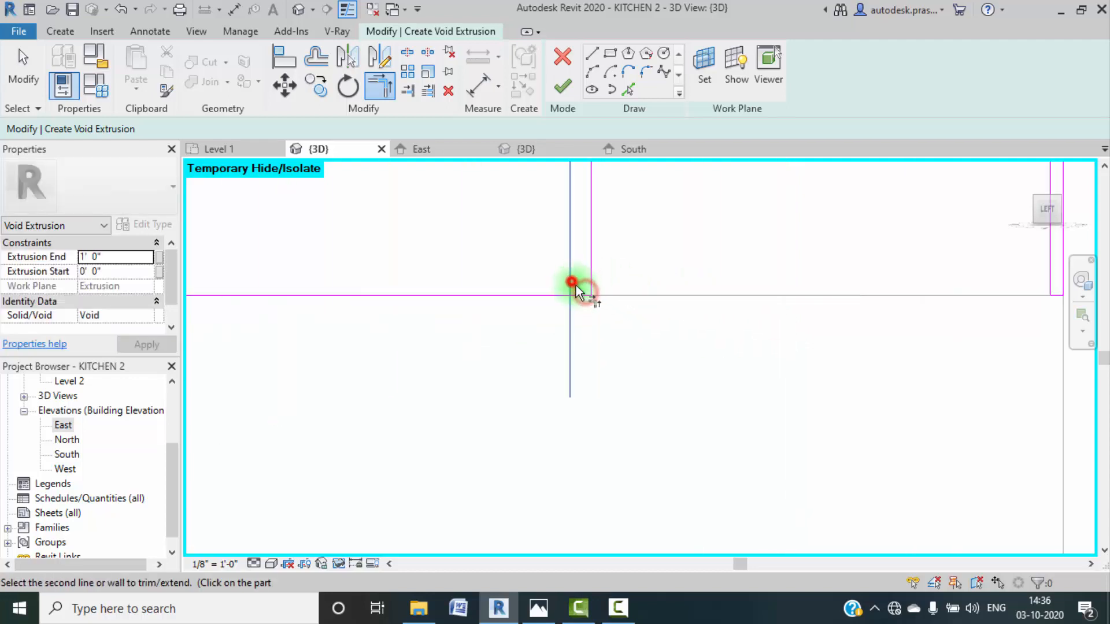
scroll(625, 294, down, 3)
middle_drag(507, 306, 762, 304)
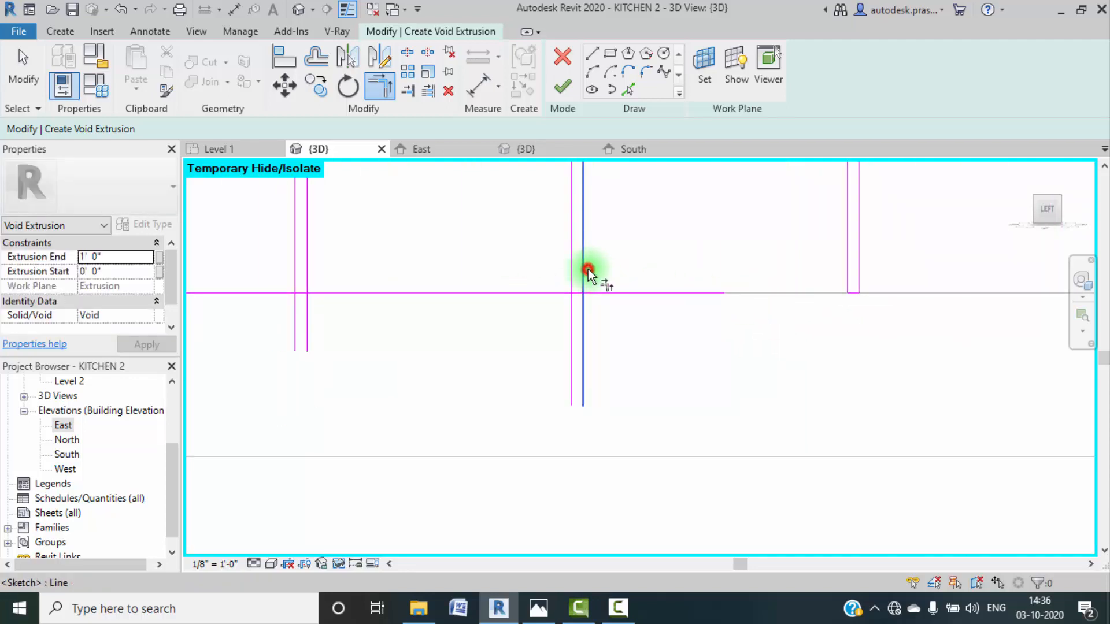
click(578, 287)
click(580, 292)
Step: Trim the bottoms of the second and first vertical pairs at the lower line and finish the void extrusion sketch
middle_drag(613, 291, 880, 289)
click(570, 272)
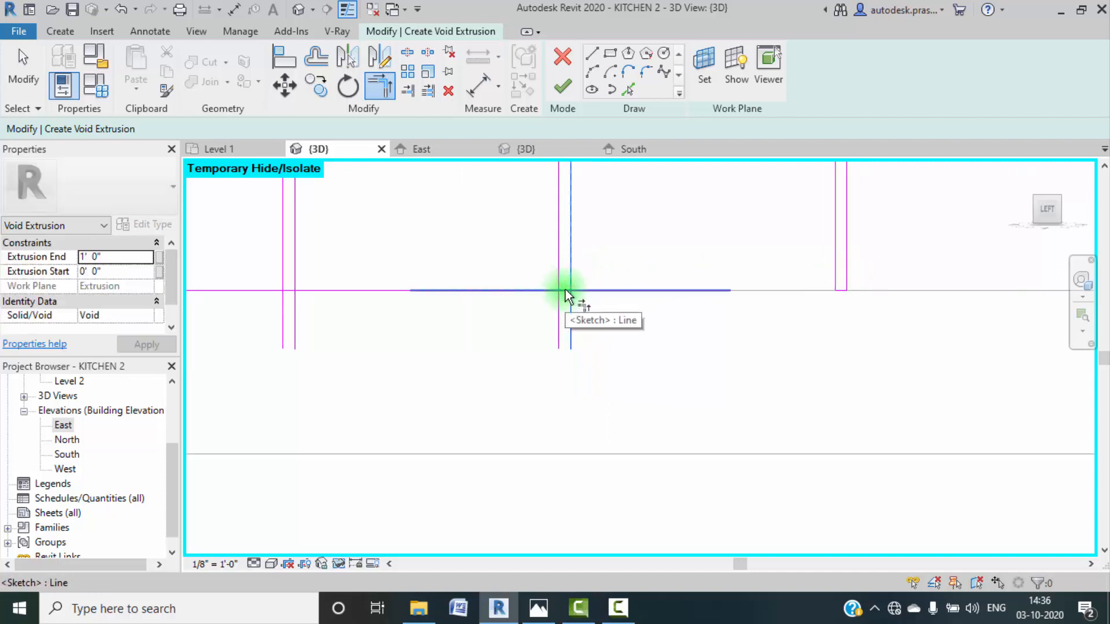
scroll(568, 291, up, 3)
click(565, 290)
click(556, 277)
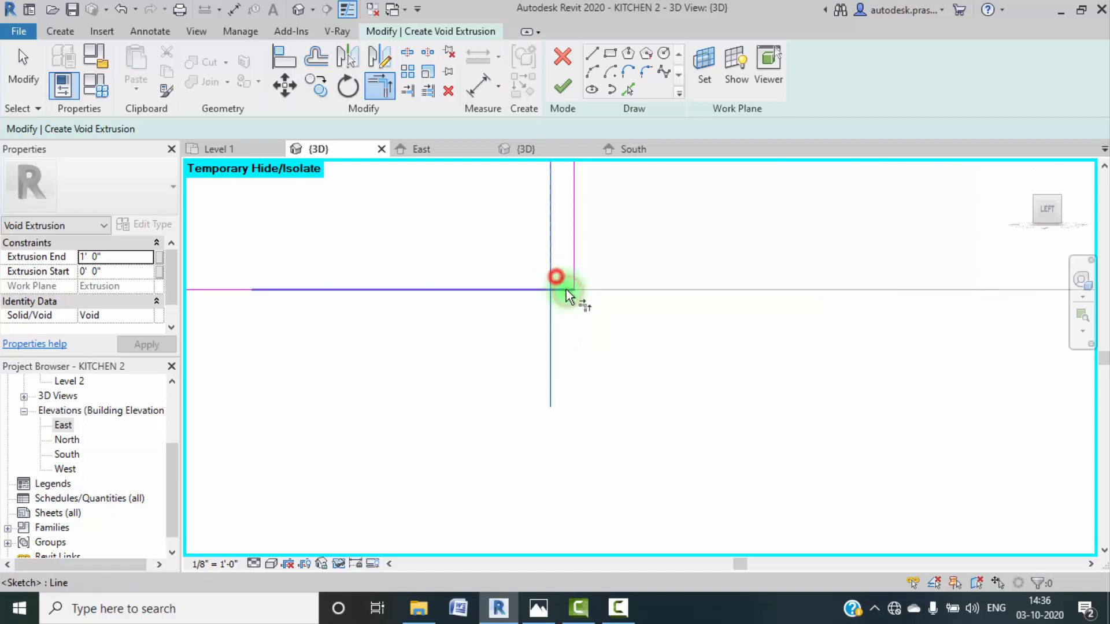
scroll(583, 286, down, 2)
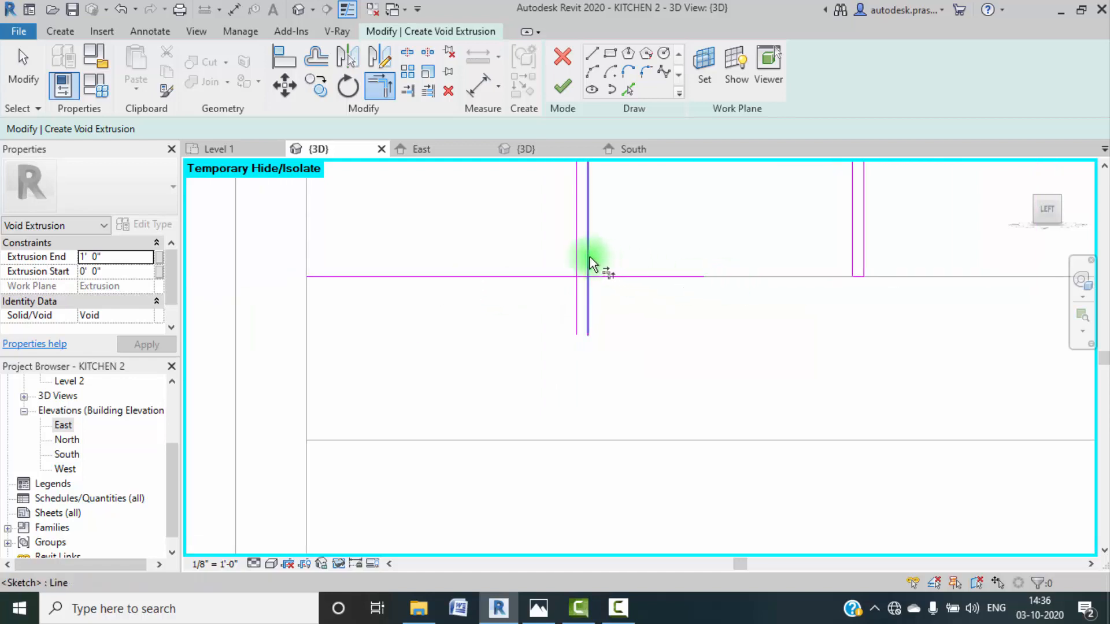
click(589, 256)
click(585, 277)
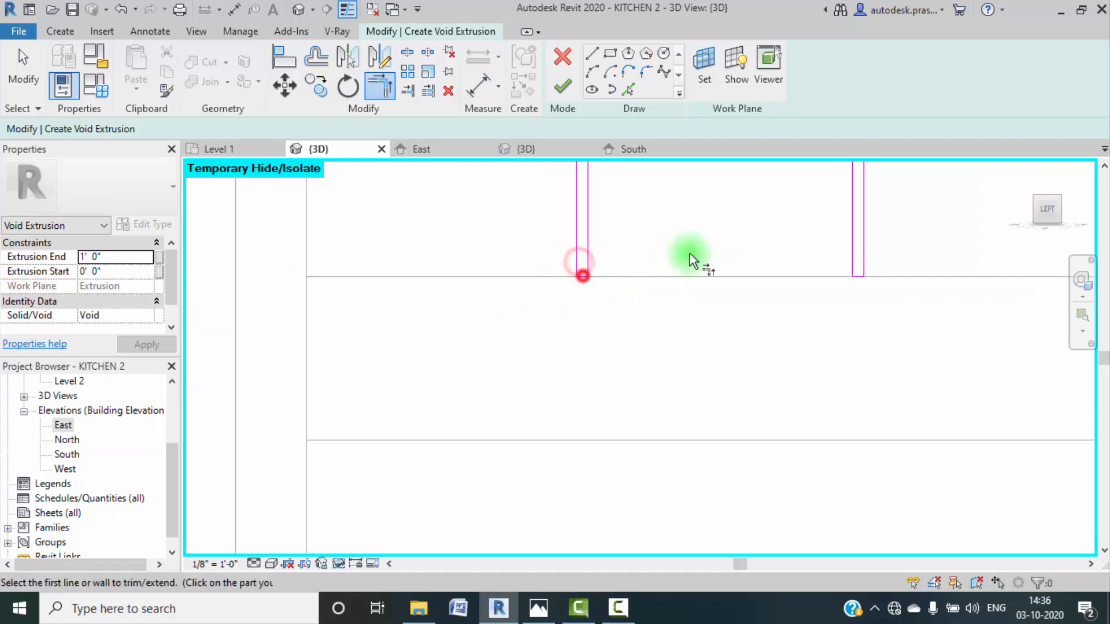
scroll(605, 255, down, 2)
click(563, 90)
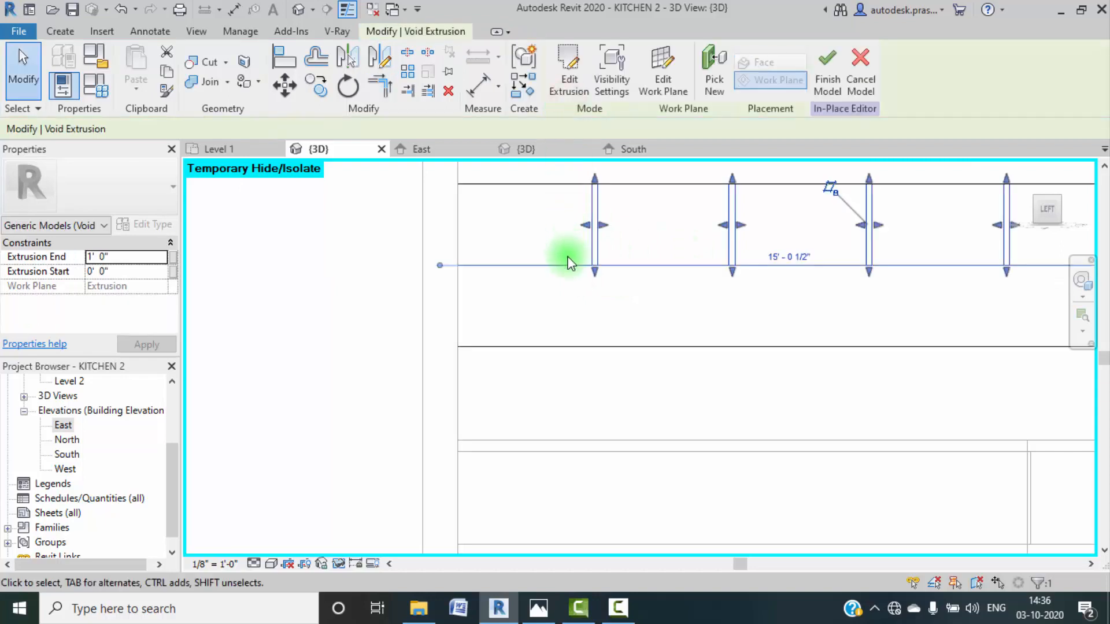
Step: From the front view, reduce the void extrusion's depth to 0' 0 17/32" so it only grooves the upper cabinet's face
scroll(564, 249, down, 2)
shift+middle_drag(733, 267, 731, 304)
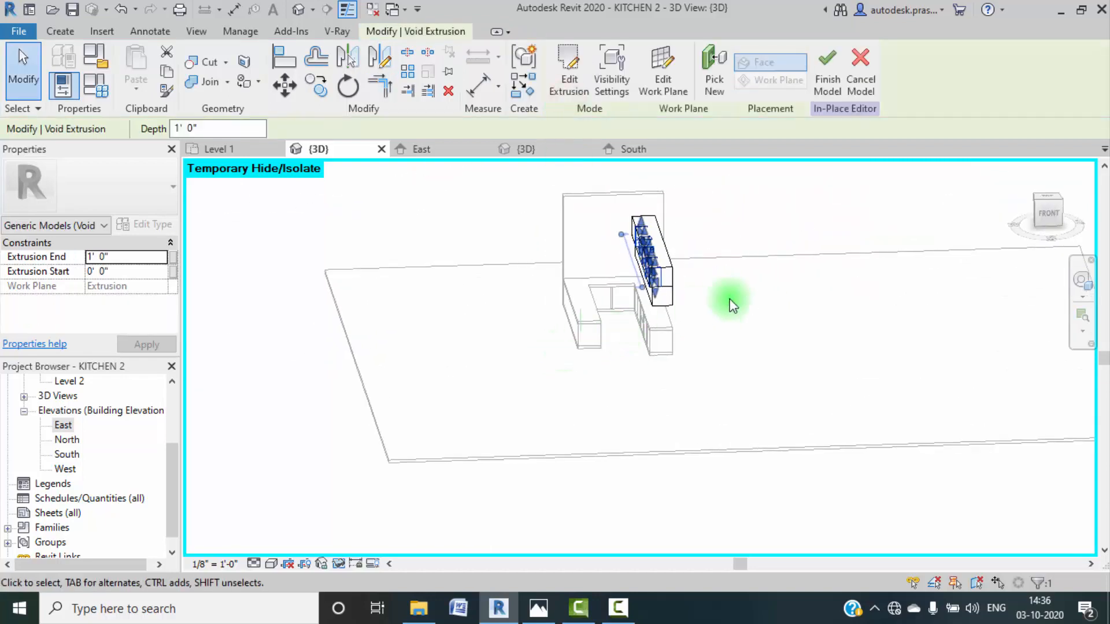
click(1045, 215)
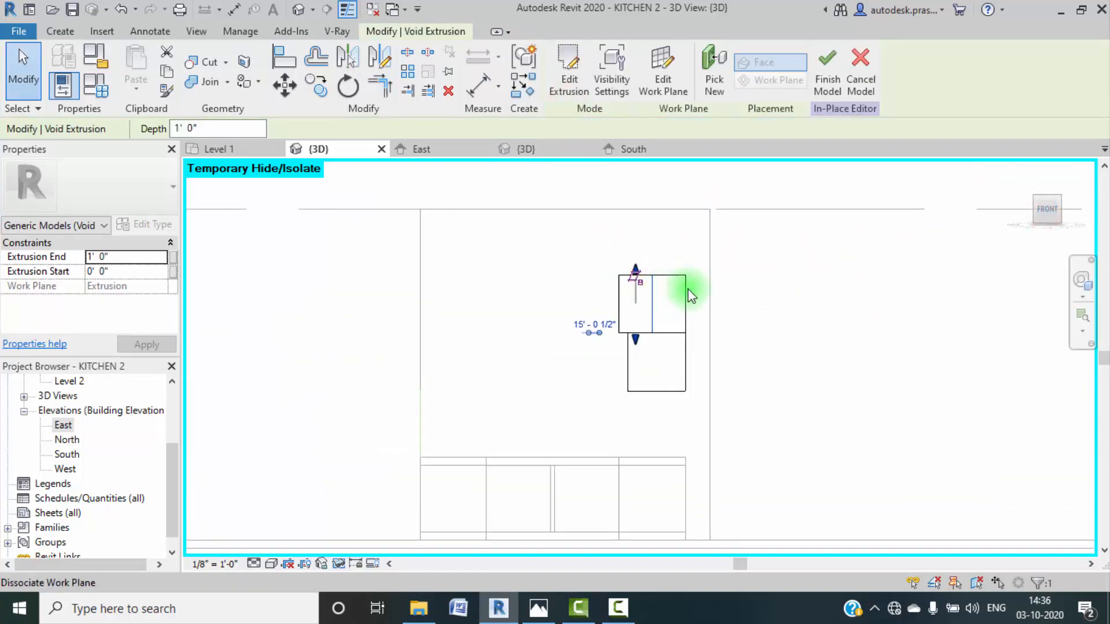
click(795, 285)
scroll(659, 341, up, 3)
click(664, 364)
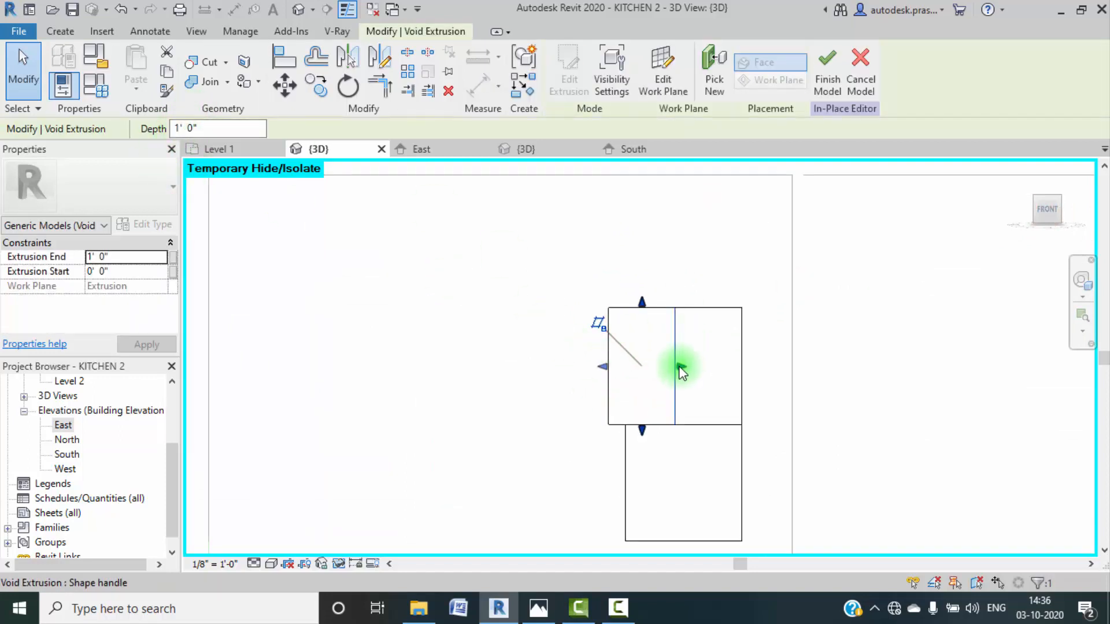
drag(678, 367, 630, 367)
scroll(636, 370, up, 5)
scroll(595, 334, down, 4)
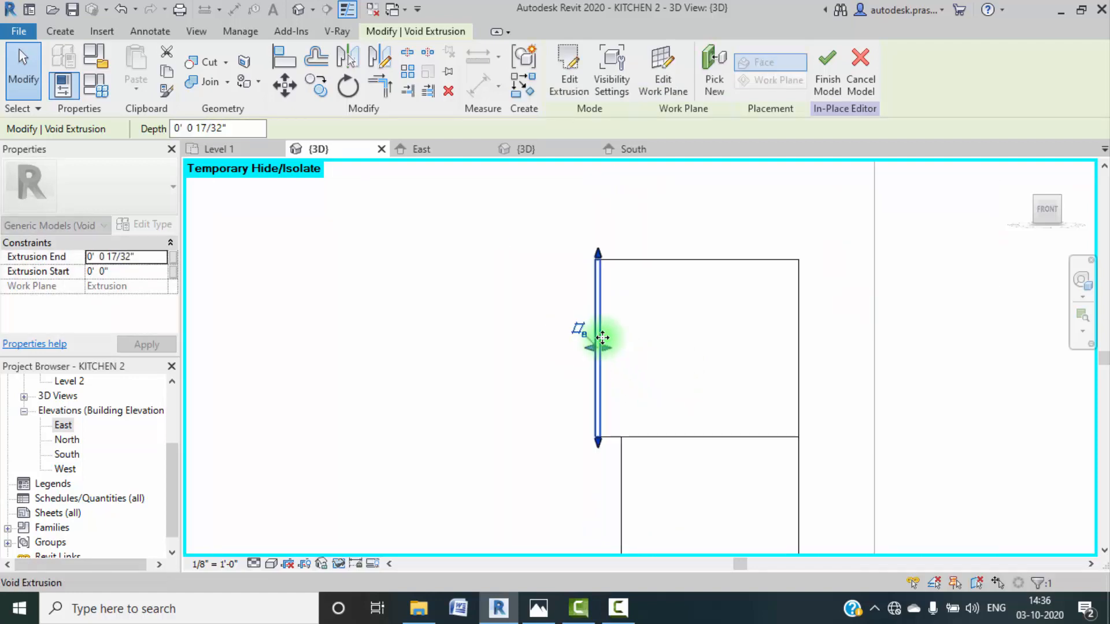
scroll(545, 355, down, 3)
click(546, 361)
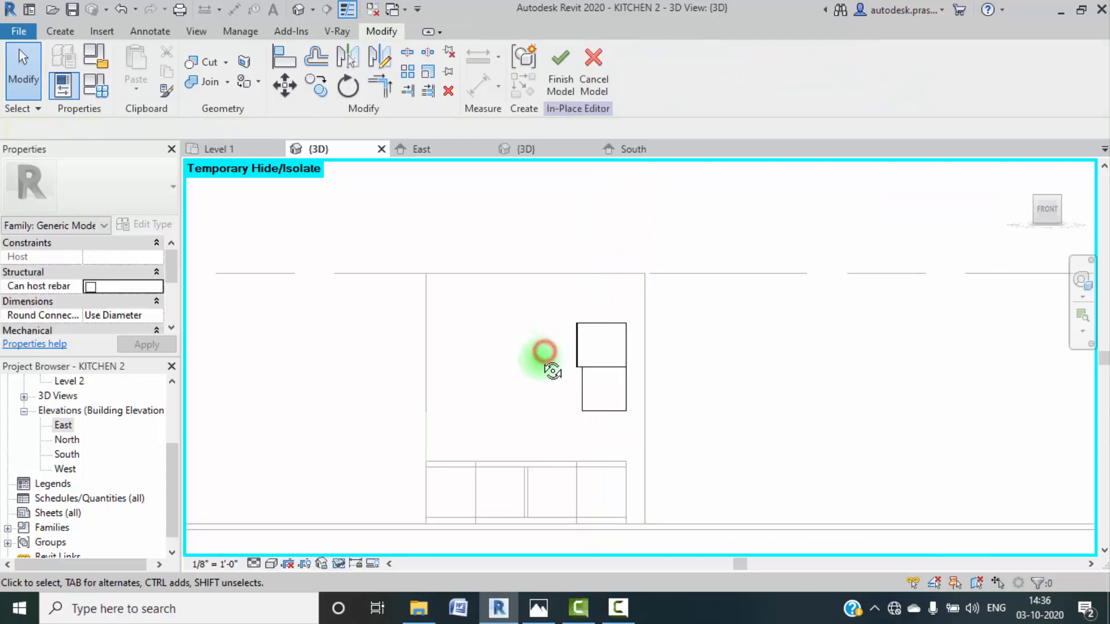
shift+middle_drag(547, 365, 613, 408)
scroll(613, 408, up, 2)
middle_drag(533, 404, 606, 351)
scroll(547, 386, down, 3)
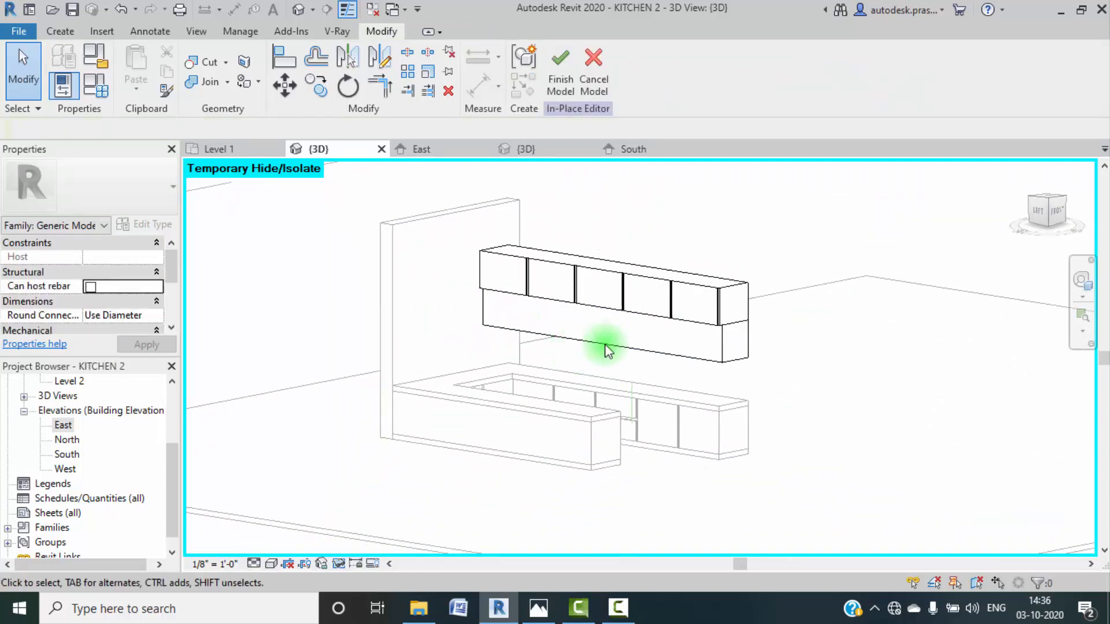
click(1039, 212)
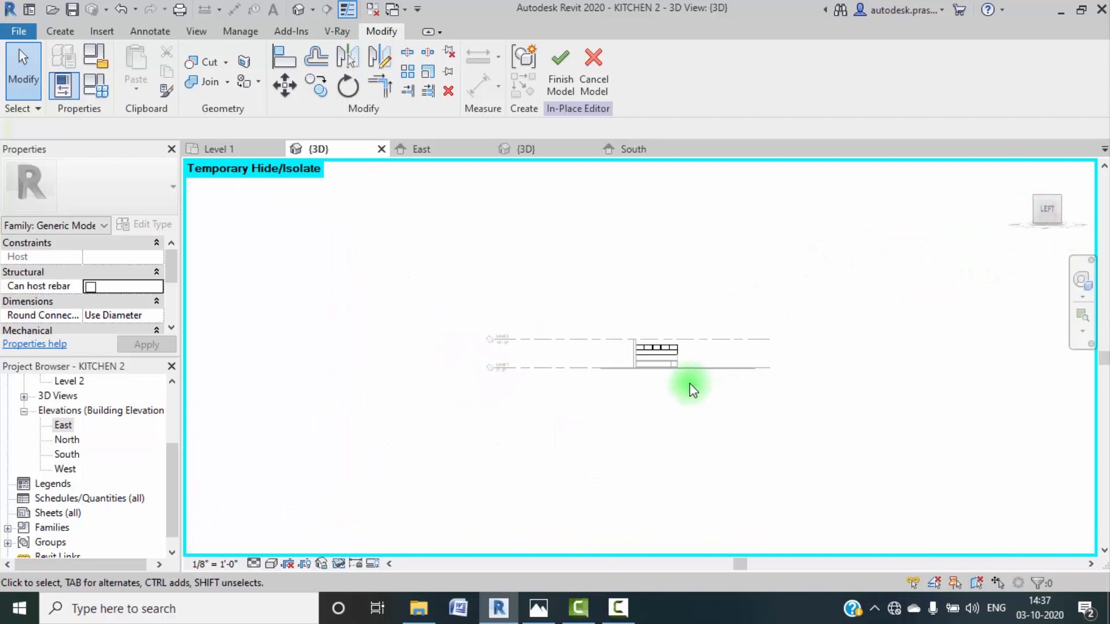
scroll(636, 335, up, 4)
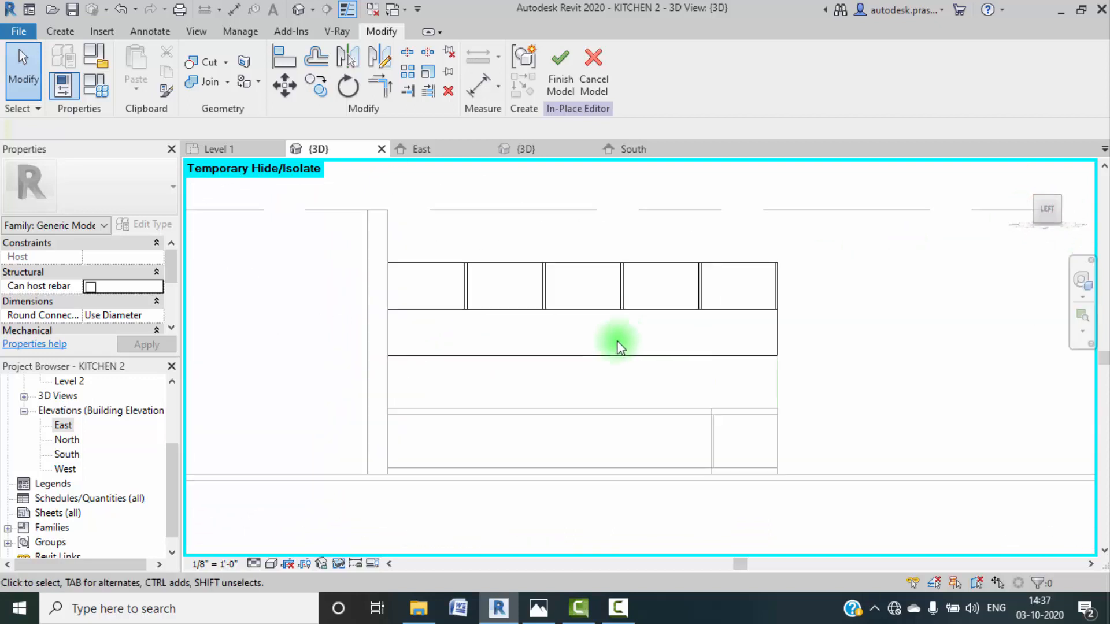
click(66, 36)
click(328, 96)
click(345, 120)
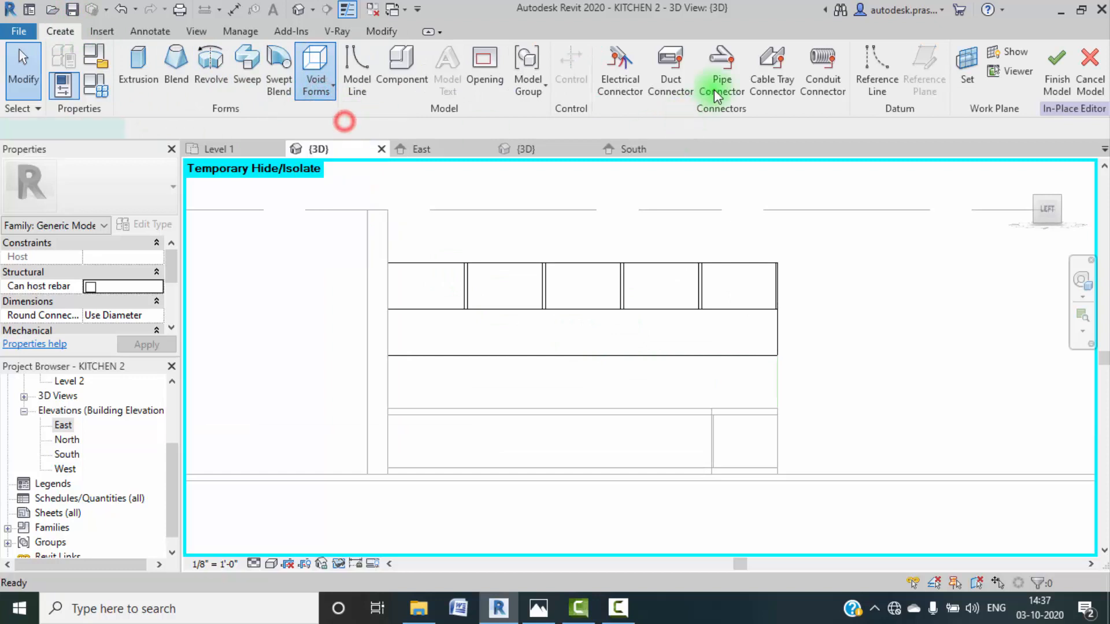
click(705, 76)
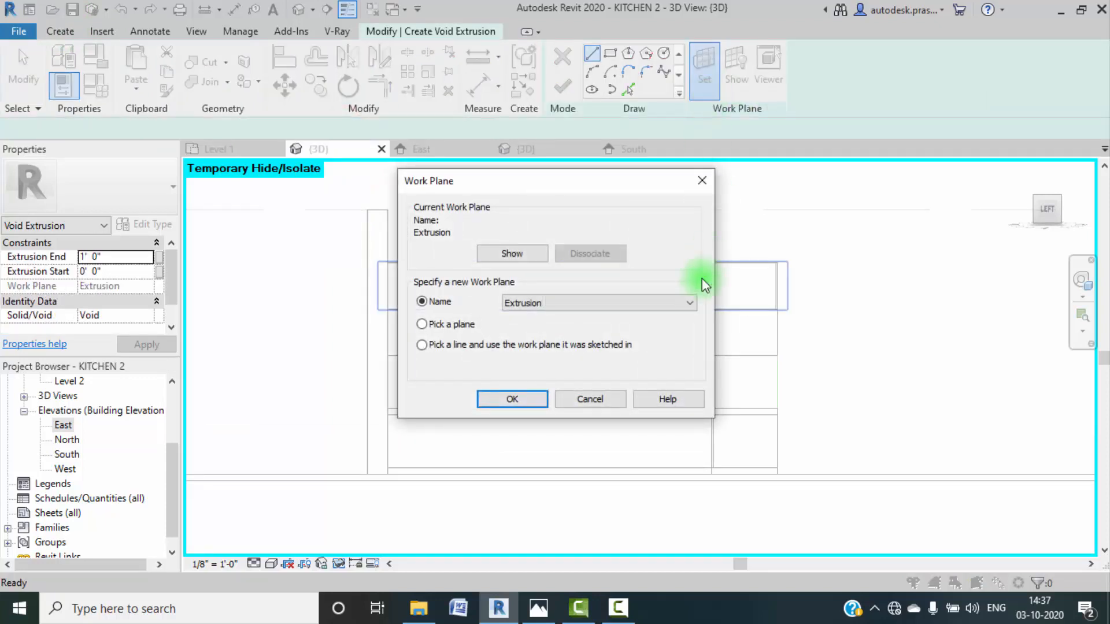
click(509, 397)
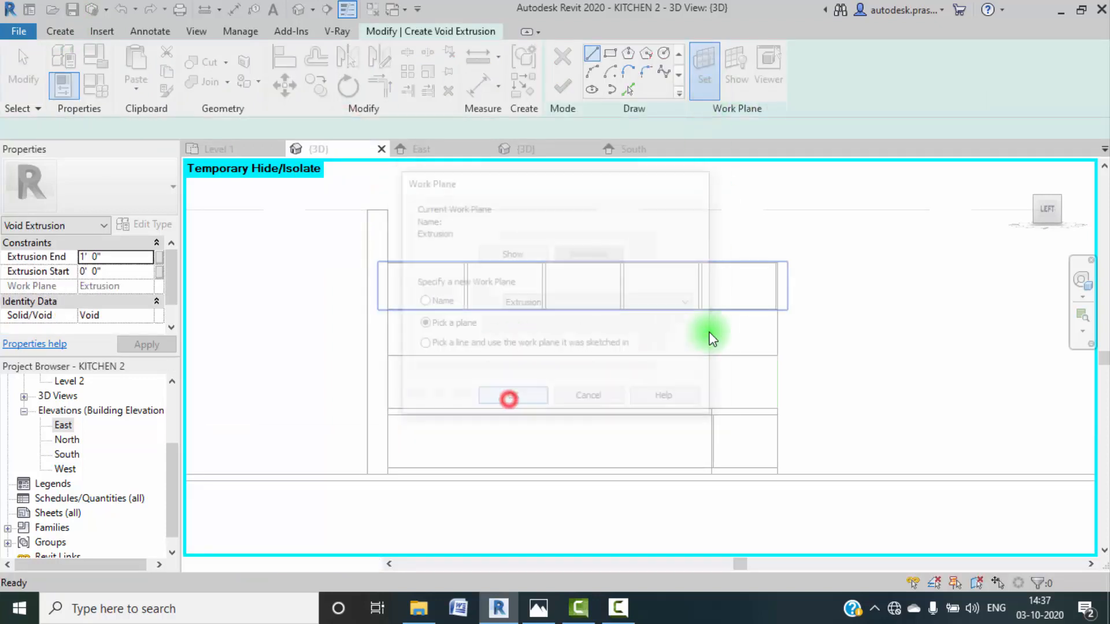
click(702, 354)
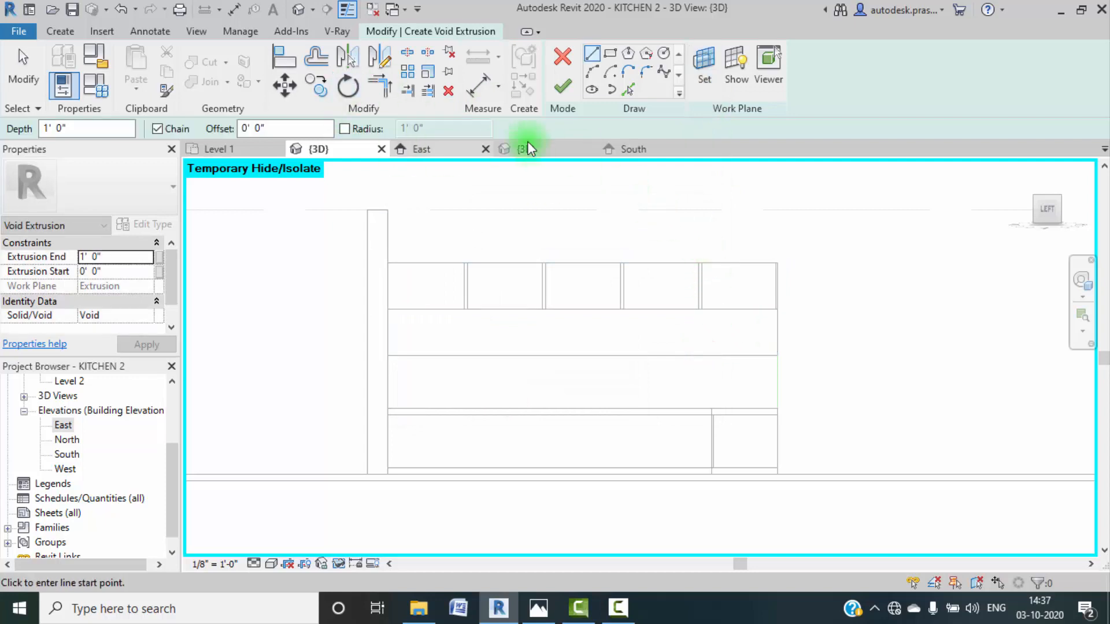
click(629, 91)
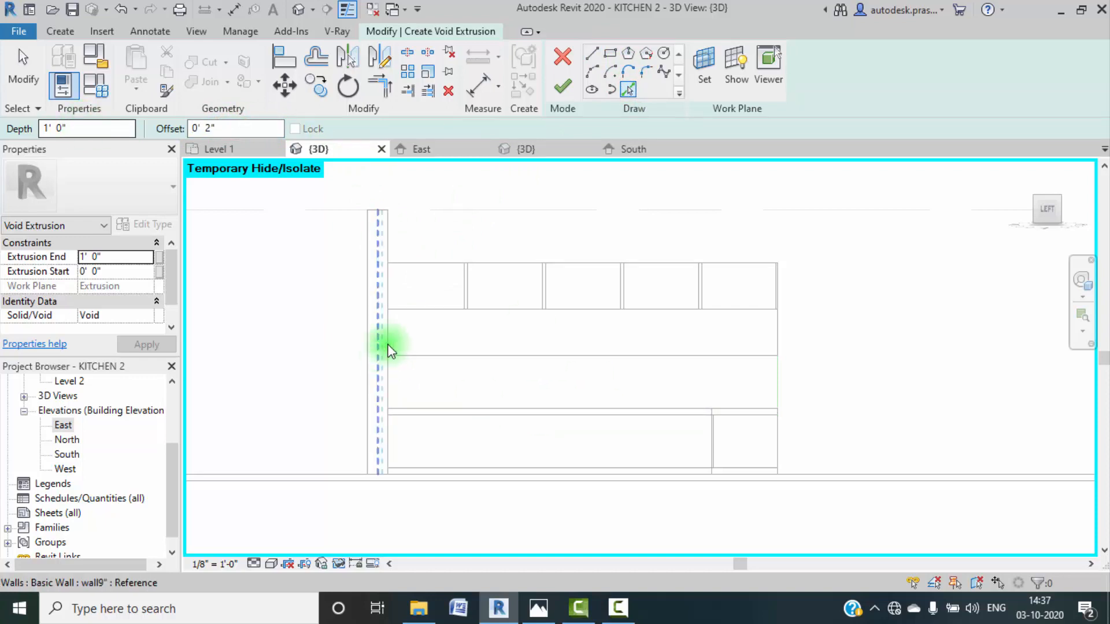
middle_drag(575, 340, 558, 337)
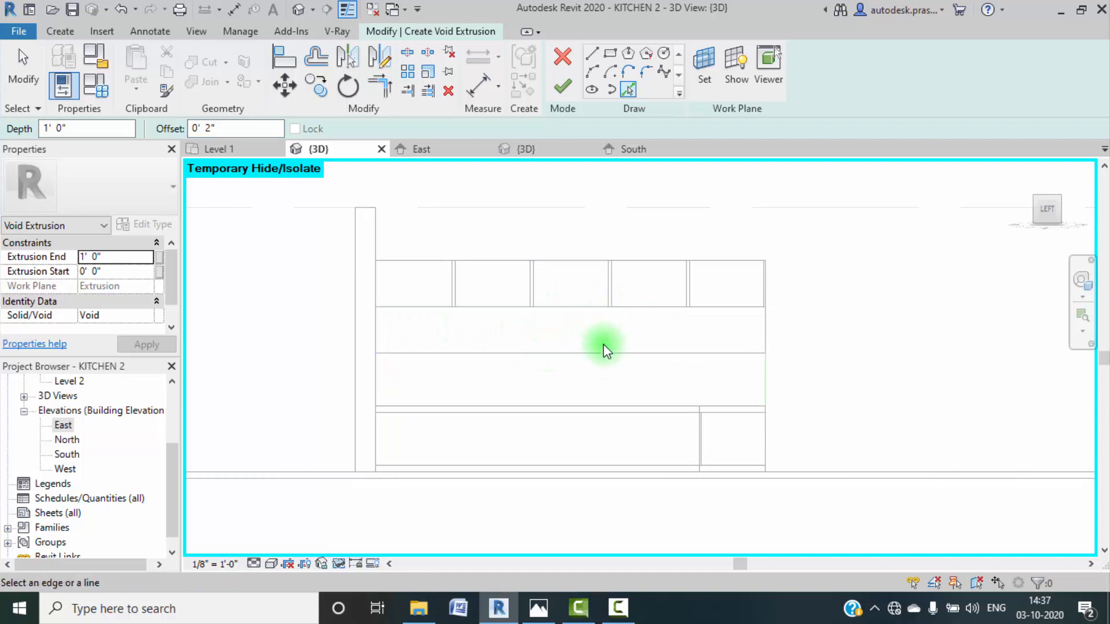
scroll(535, 322, up, 4)
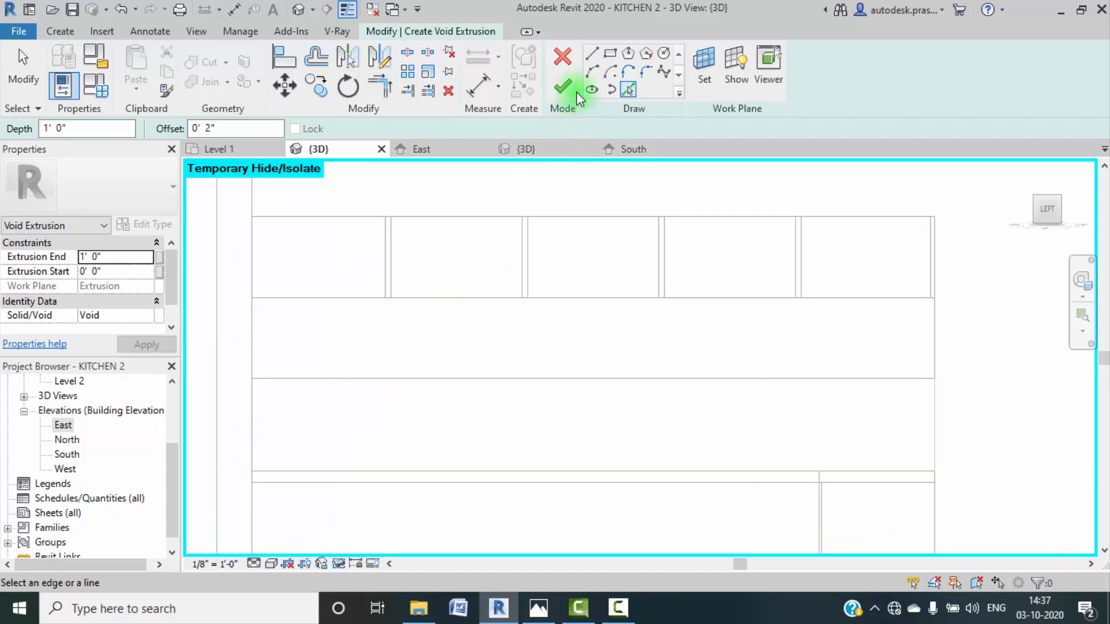
click(557, 64)
click(609, 324)
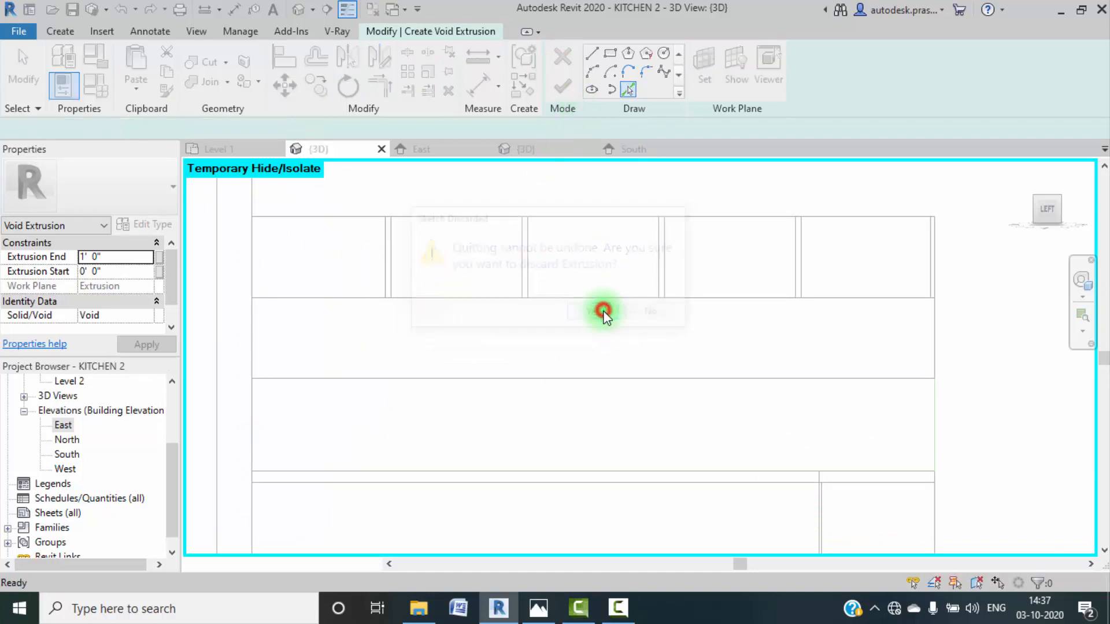
click(599, 355)
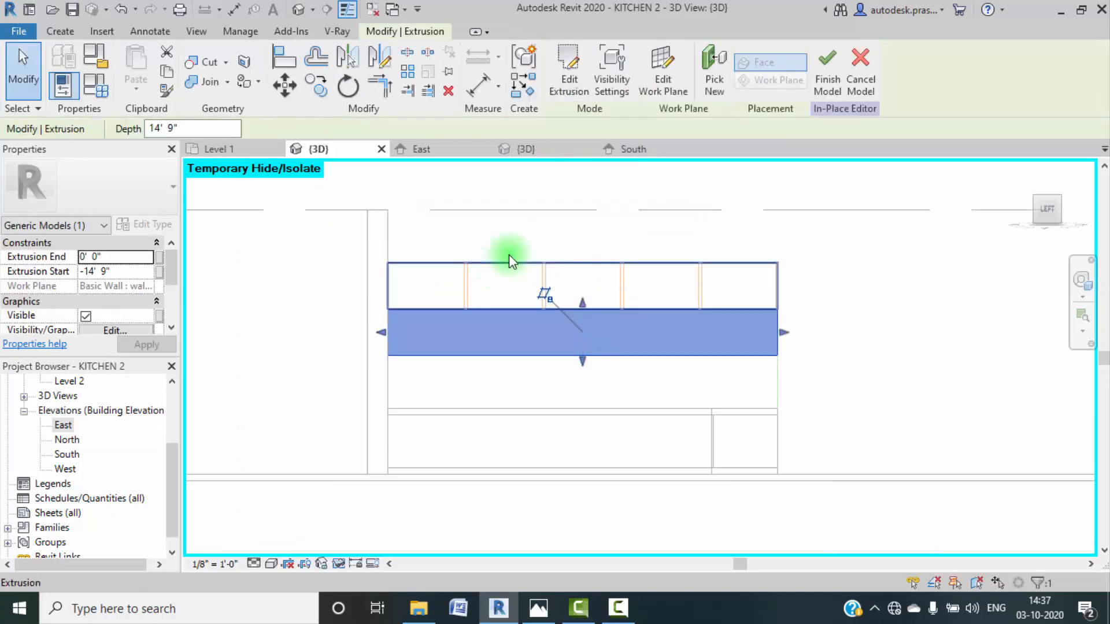
click(570, 90)
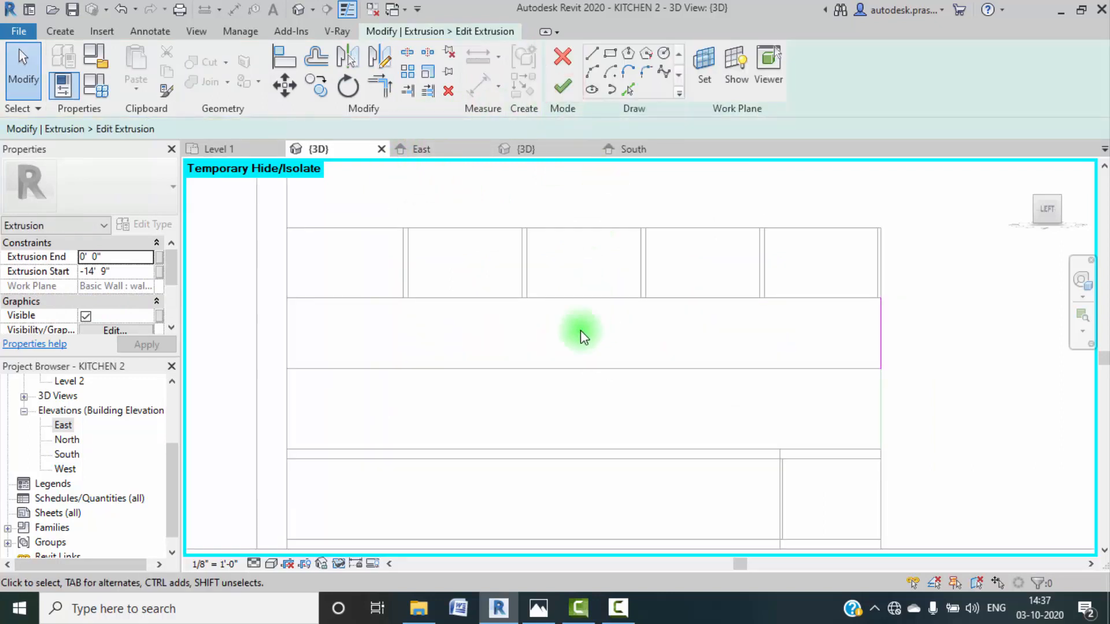
scroll(528, 218, down, 2)
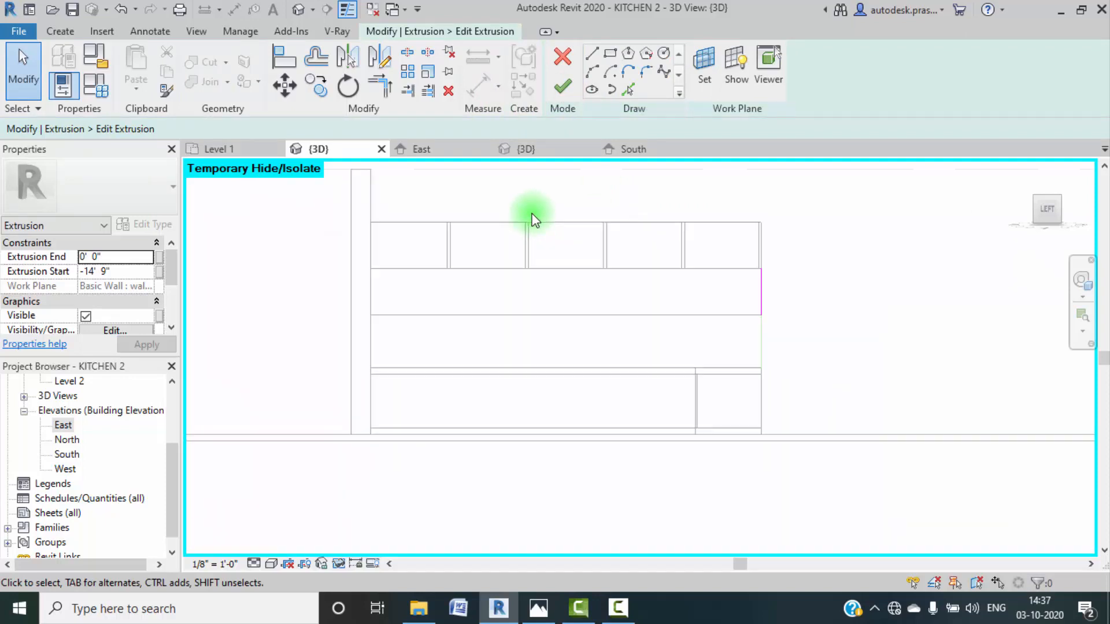
shift+middle_drag(667, 268, 630, 358)
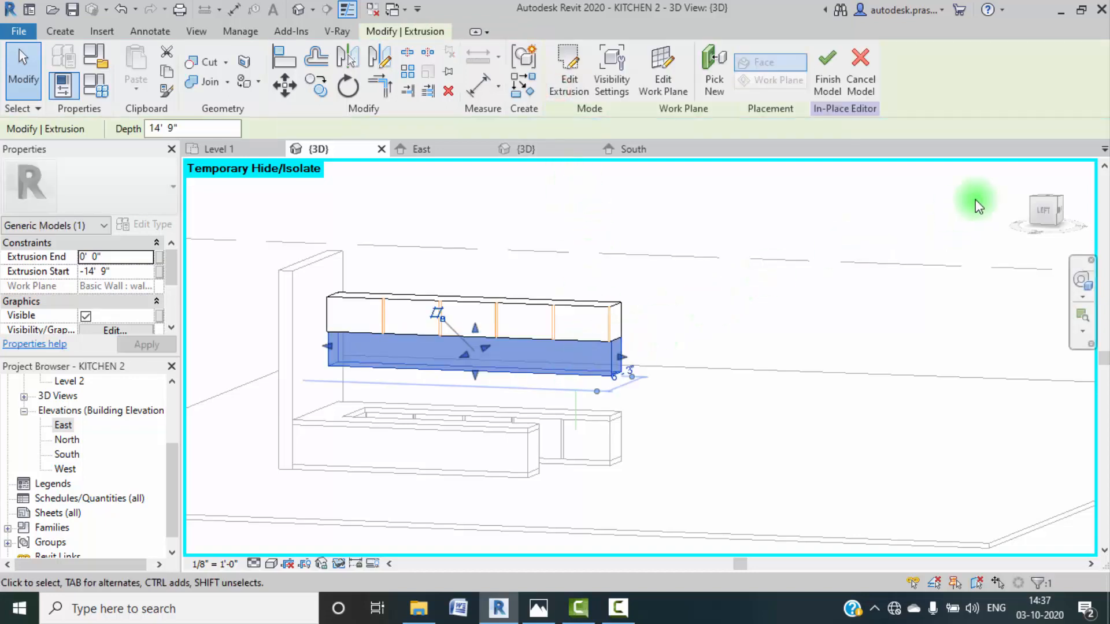
Step: In the left view, shorten the lower cabinet extrusion from its free end so it stops at the second groove from the wall
click(1039, 211)
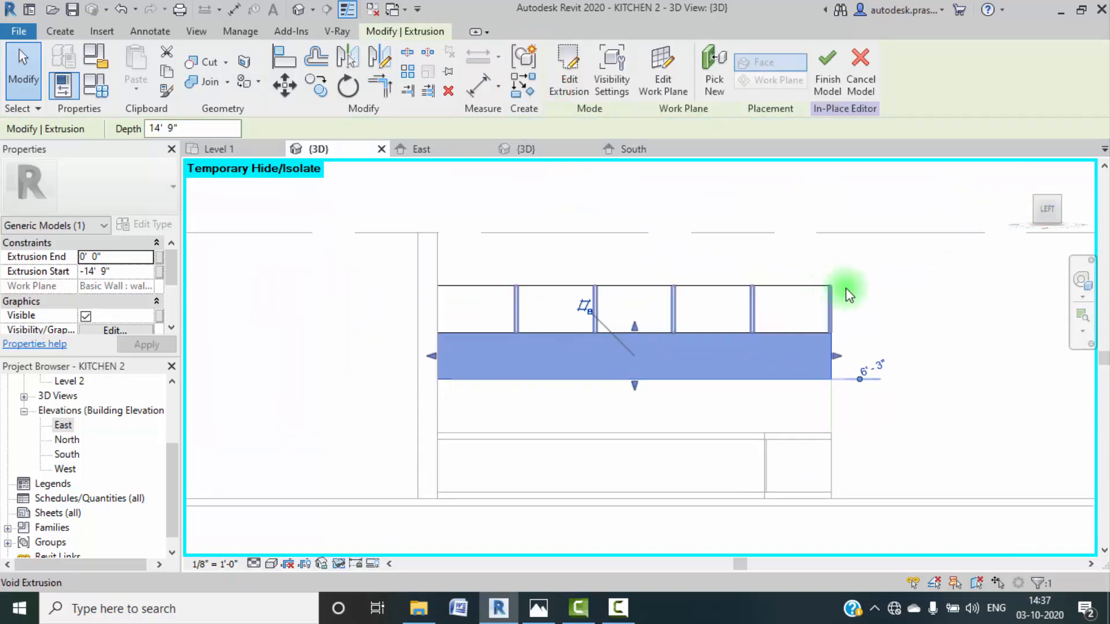
click(899, 354)
click(838, 358)
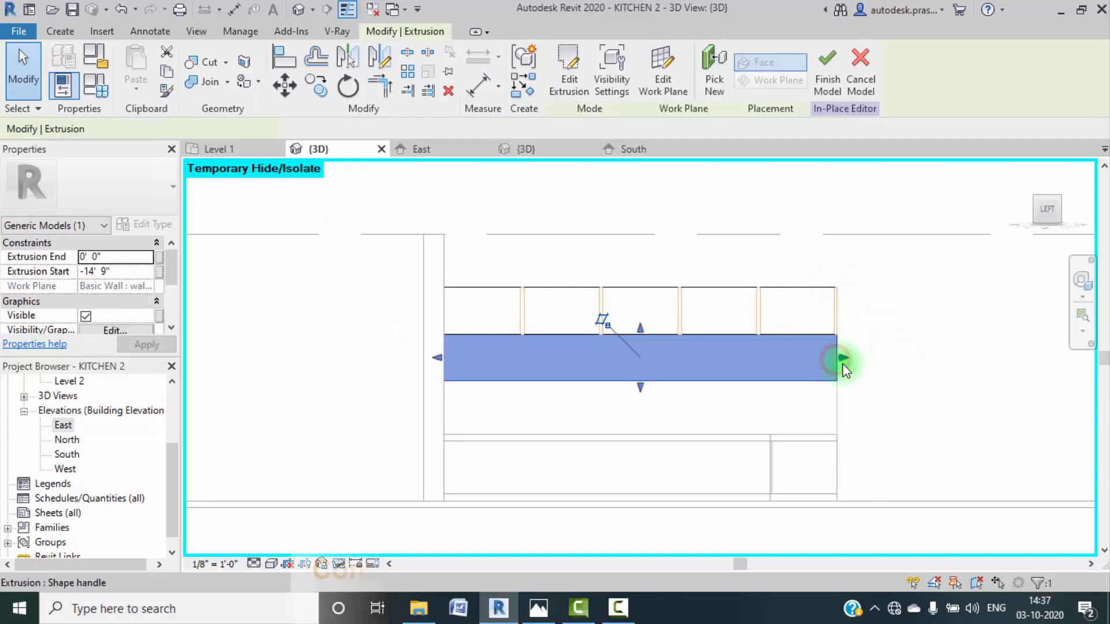
drag(840, 357, 597, 340)
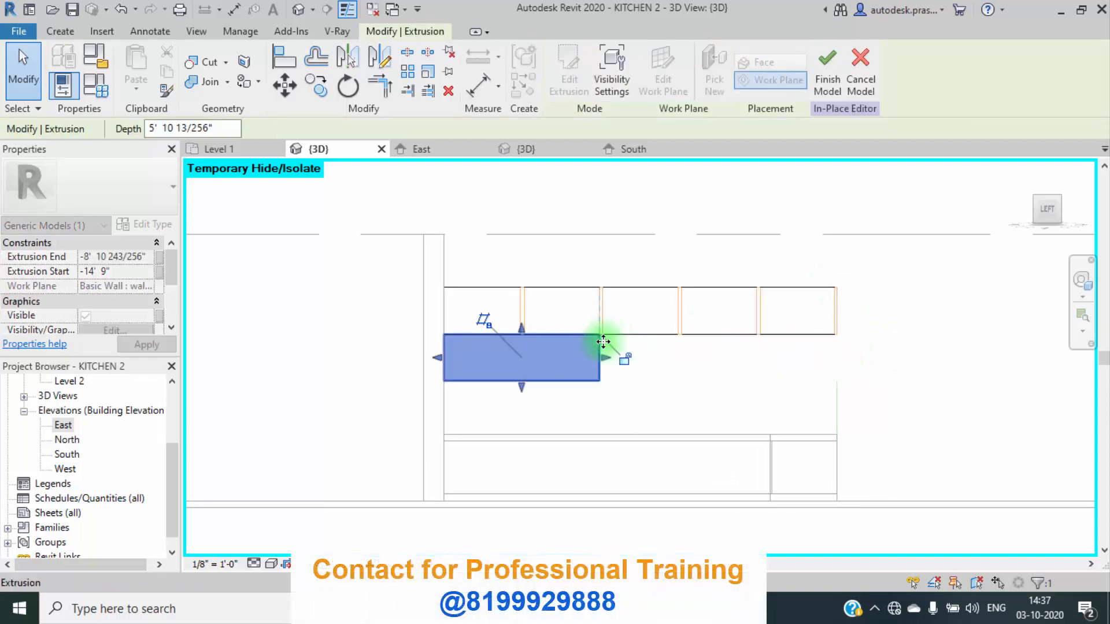
scroll(599, 356, up, 5)
mouse_move(597, 405)
mouse_down()
mouse_move(595, 391)
mouse_move(612, 396)
mouse_up()
scroll(642, 380, down, 3)
scroll(643, 375, down, 3)
click(697, 252)
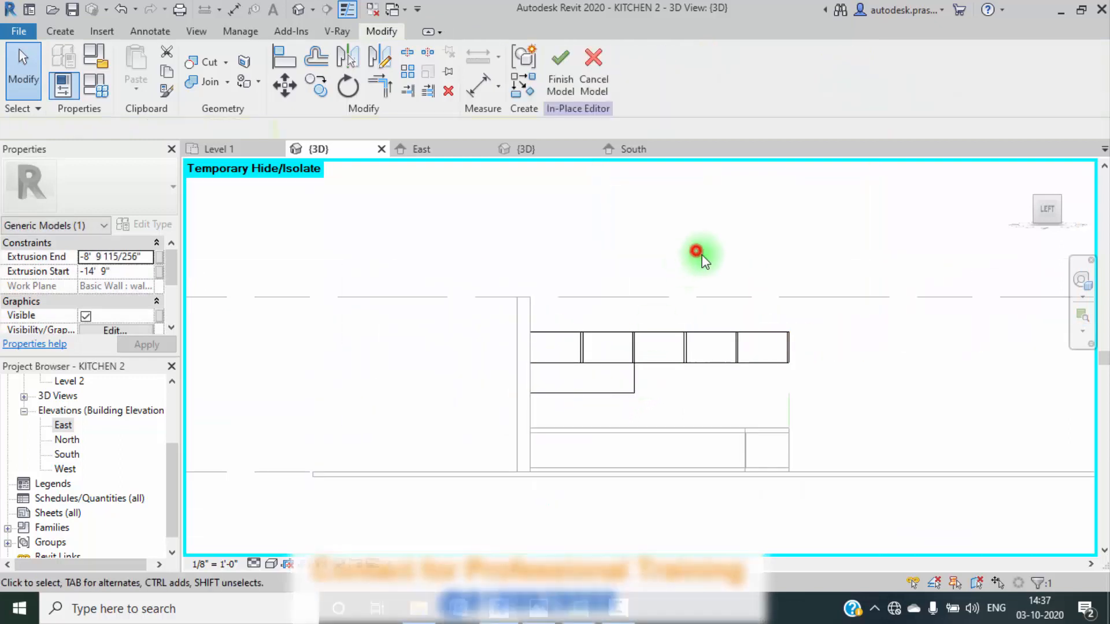
middle_drag(795, 316, 692, 314)
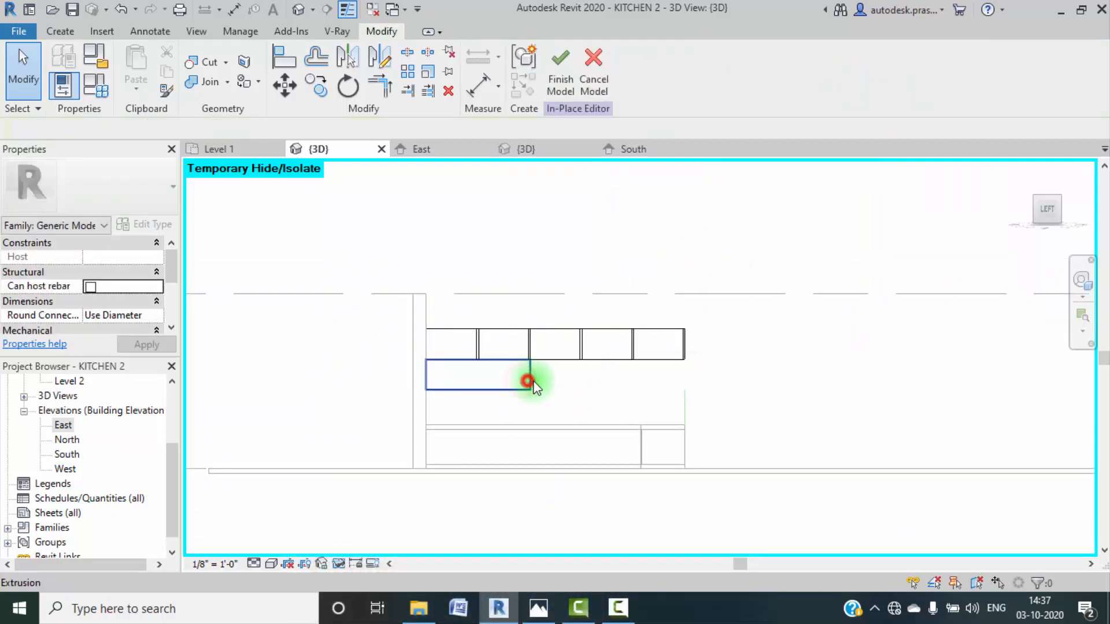
click(528, 382)
click(758, 352)
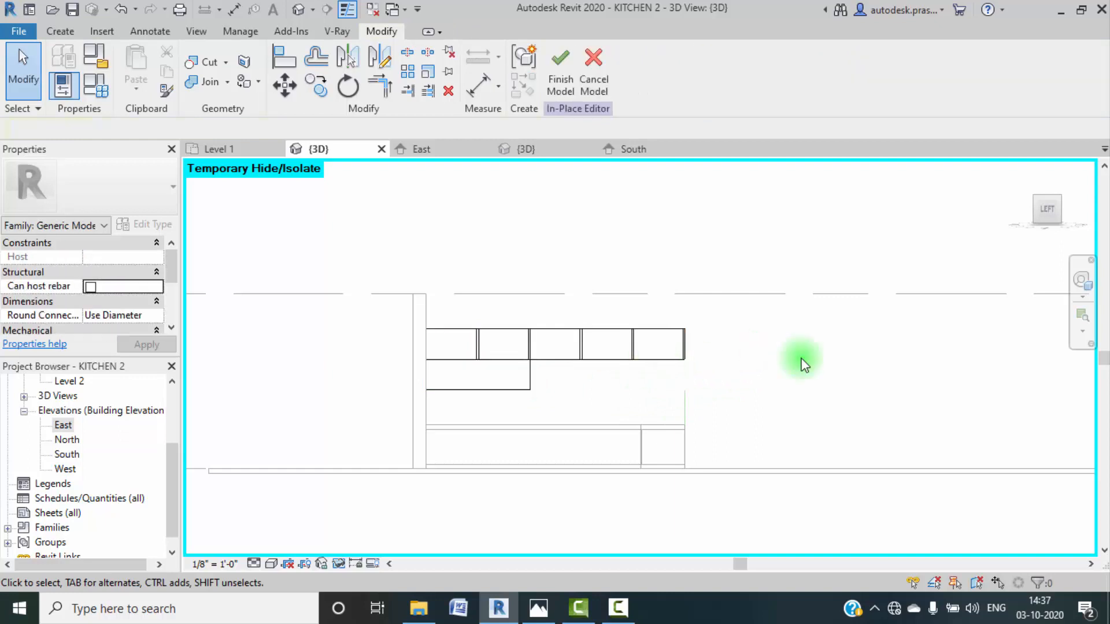
Step: From the front view, start a new solid extrusion with its work plane on the shortened lower cabinet's end face
click(1068, 215)
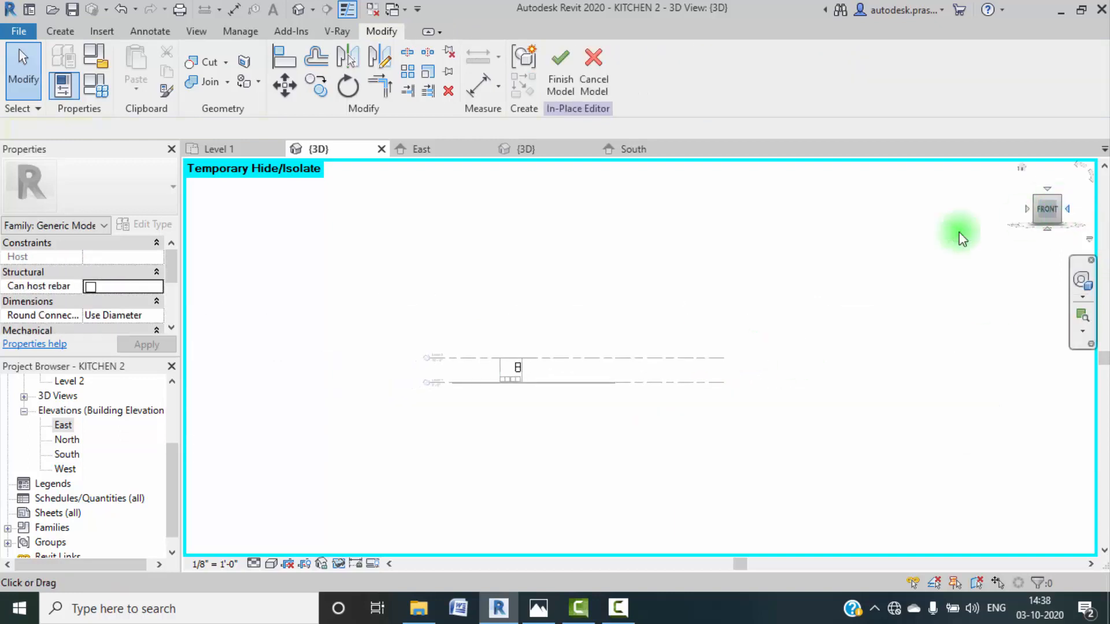
scroll(558, 340, up, 4)
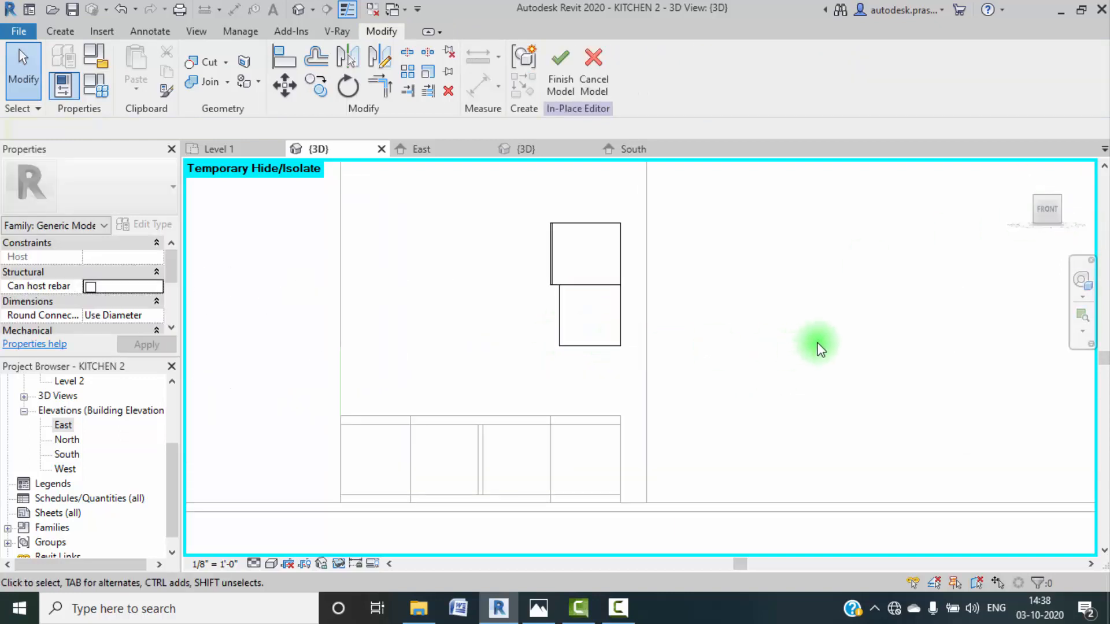
middle_drag(798, 307, 748, 332)
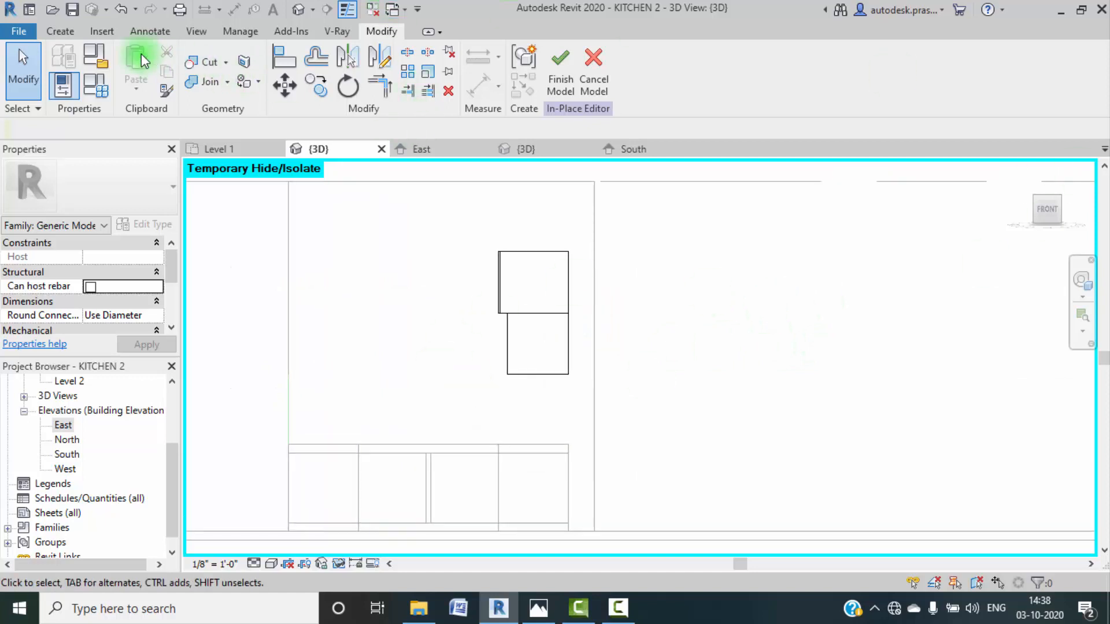
click(74, 33)
click(139, 64)
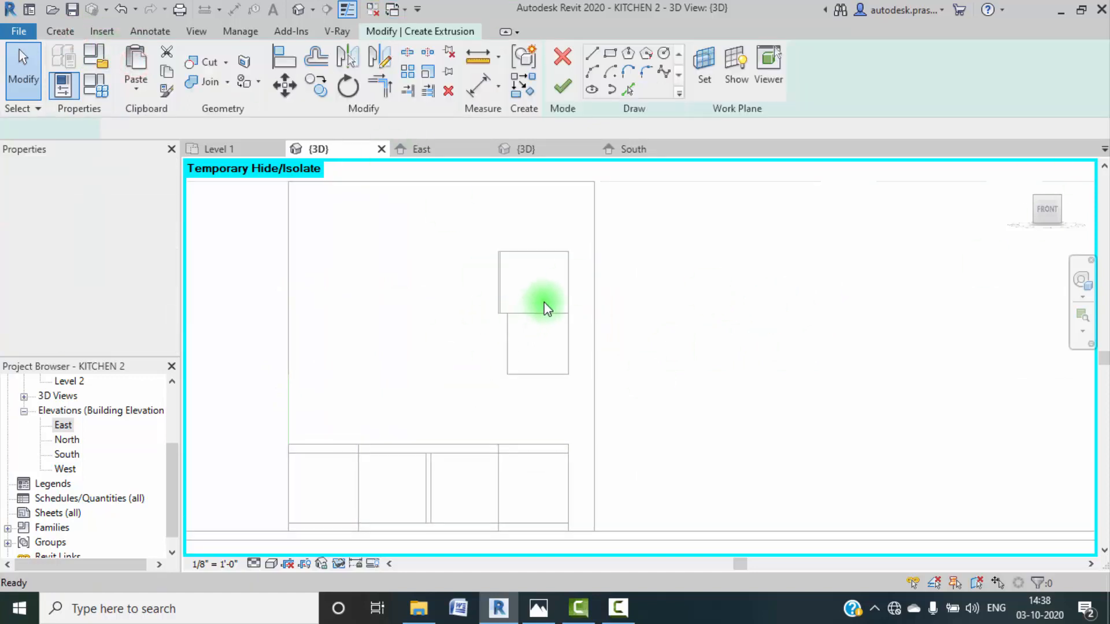
click(703, 74)
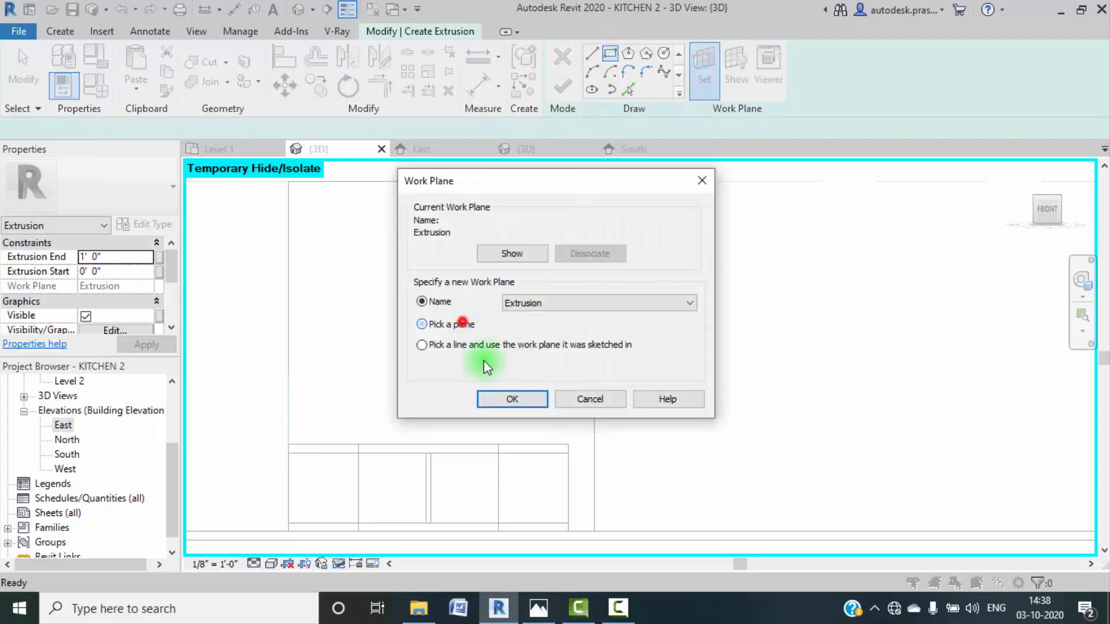
click(492, 399)
click(512, 351)
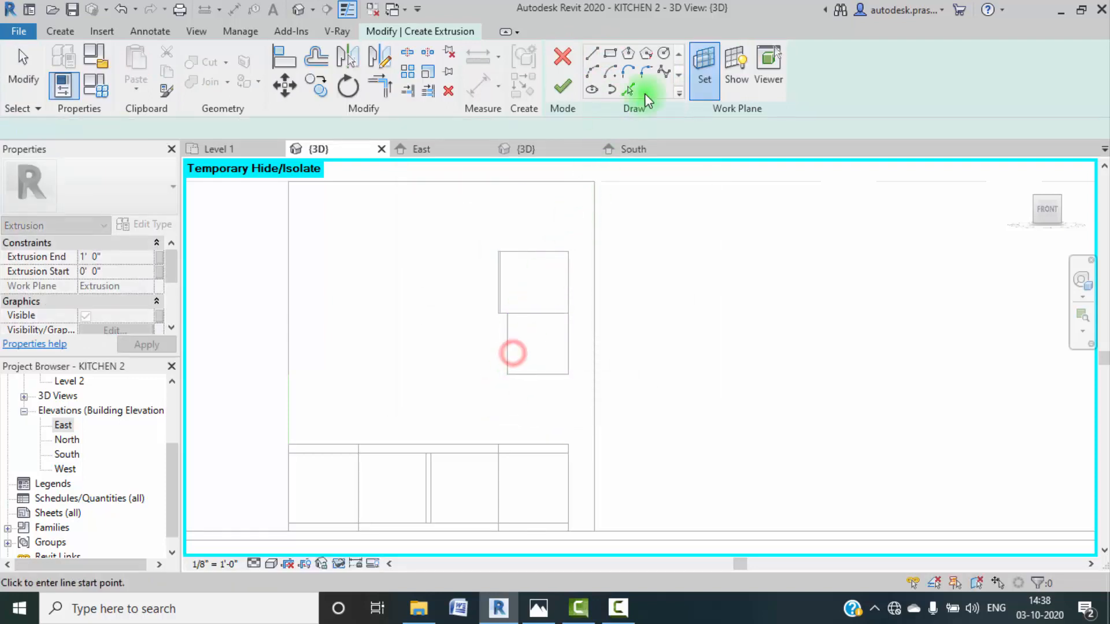
Step: Sketch a 1' 9" by 1' 9" rectangle over the lower cabinet's end face and finish the extrusion
click(594, 55)
click(610, 54)
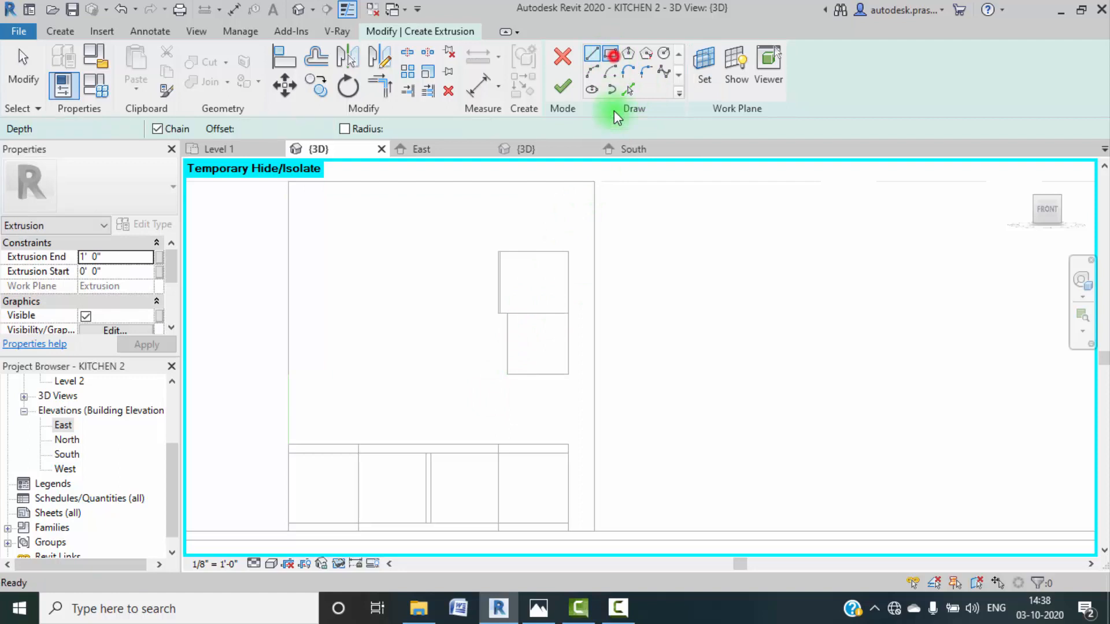
click(567, 314)
click(507, 374)
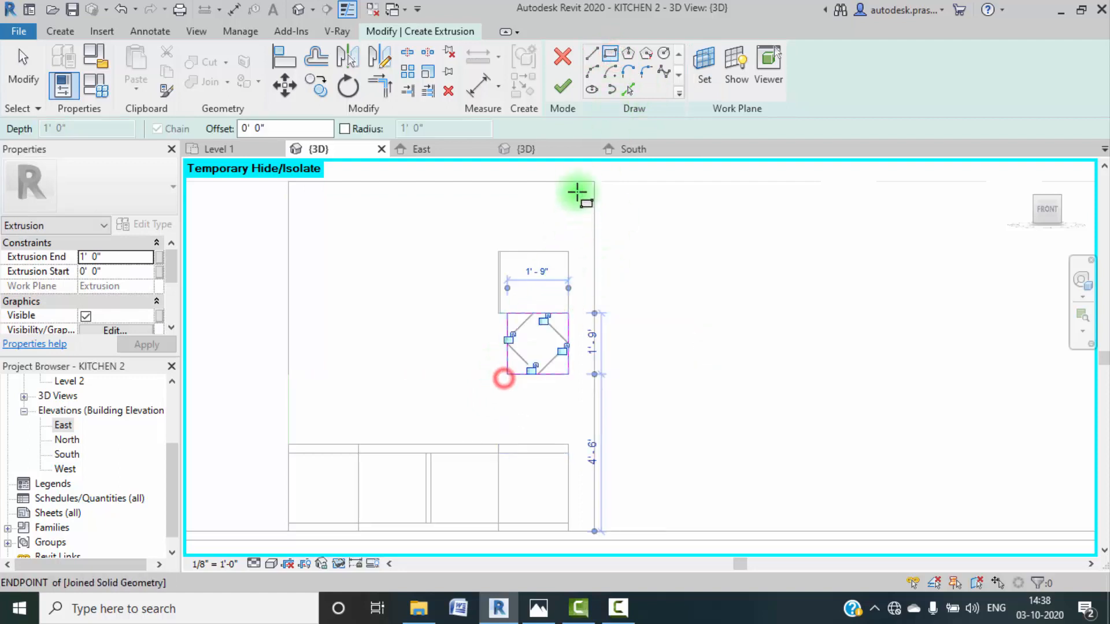
click(555, 95)
Step: In the left view, stretch the new lower extrusion so its free end lines up with the outer end of the upper cabinets
mouse_move(632, 218)
shift+middle_down()
mouse_move(588, 242)
mouse_move(723, 322)
mouse_move(827, 179)
shift+middle_up()
click(1047, 210)
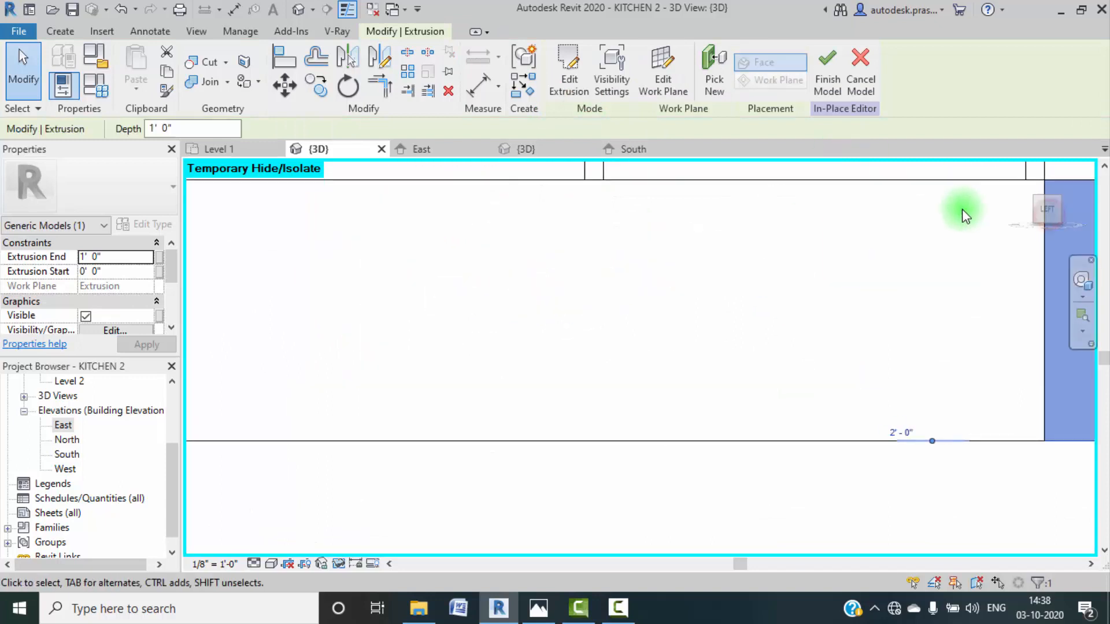
middle_drag(1051, 267, 602, 311)
scroll(602, 312, down, 5)
middle_drag(778, 356, 442, 314)
scroll(442, 315, down, 2)
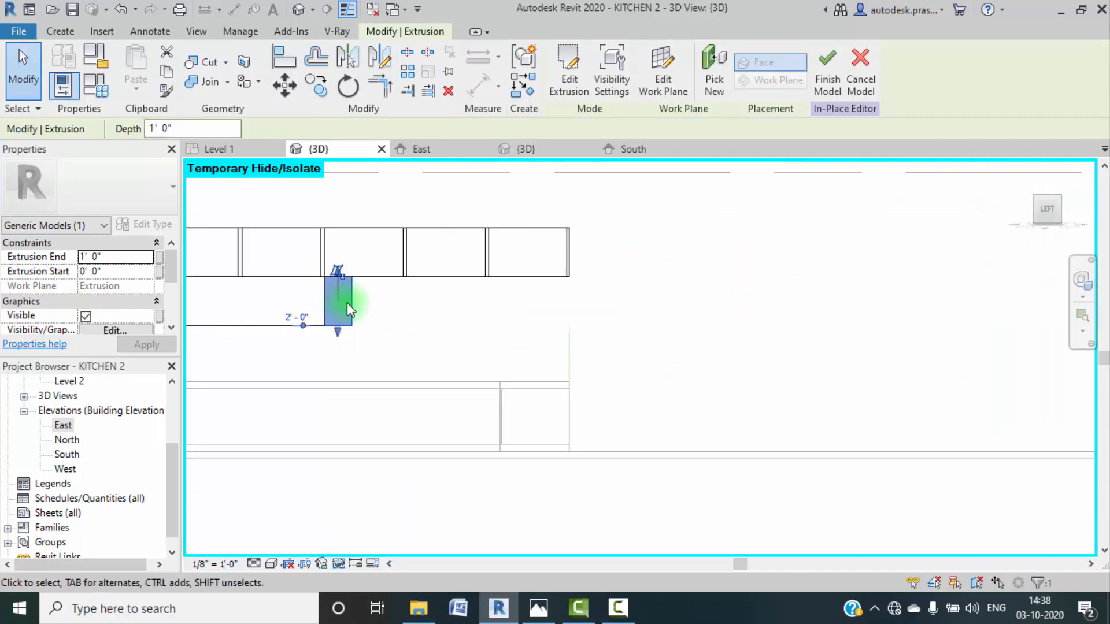
click(427, 330)
click(352, 304)
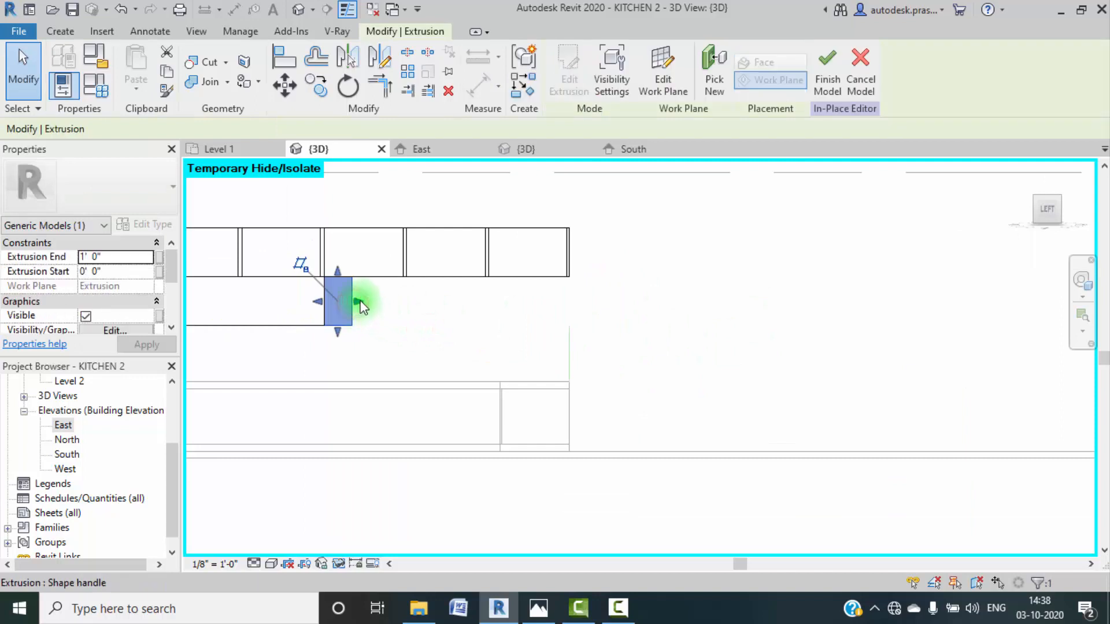
drag(359, 299, 567, 295)
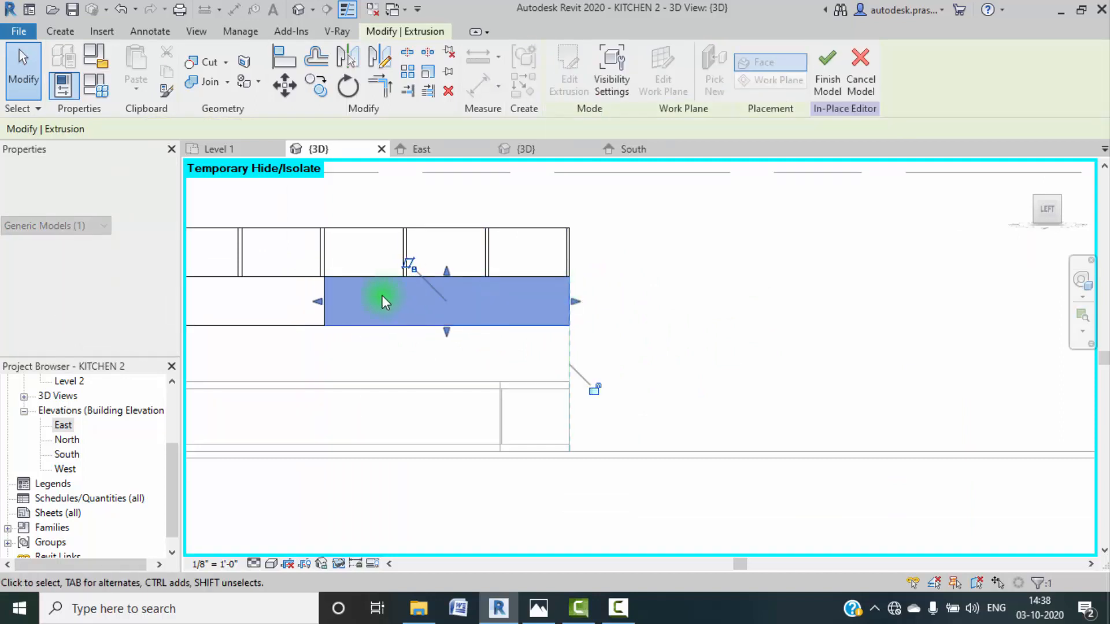
Step: Pull the new extrusion's inner end back to the third groove from the wall, leaving a gap between the two lower cabinets
scroll(572, 294, up, 1)
scroll(607, 294, up, 2)
middle_drag(650, 301, 801, 299)
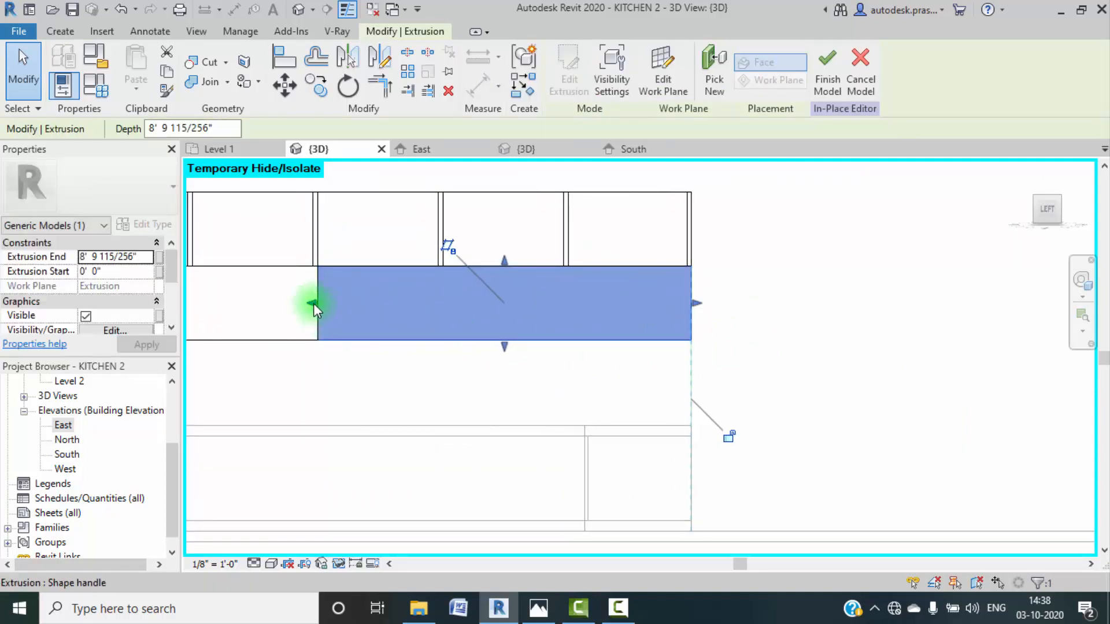
drag(314, 302, 439, 303)
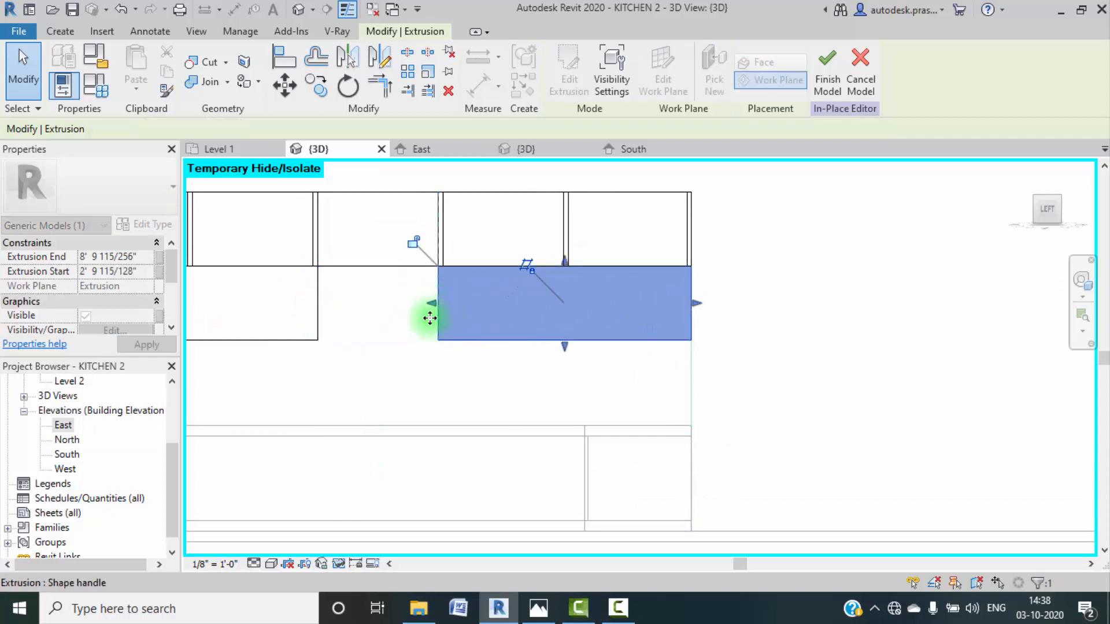
scroll(430, 319, down, 2)
scroll(432, 323, down, 2)
click(650, 298)
scroll(664, 298, down, 1)
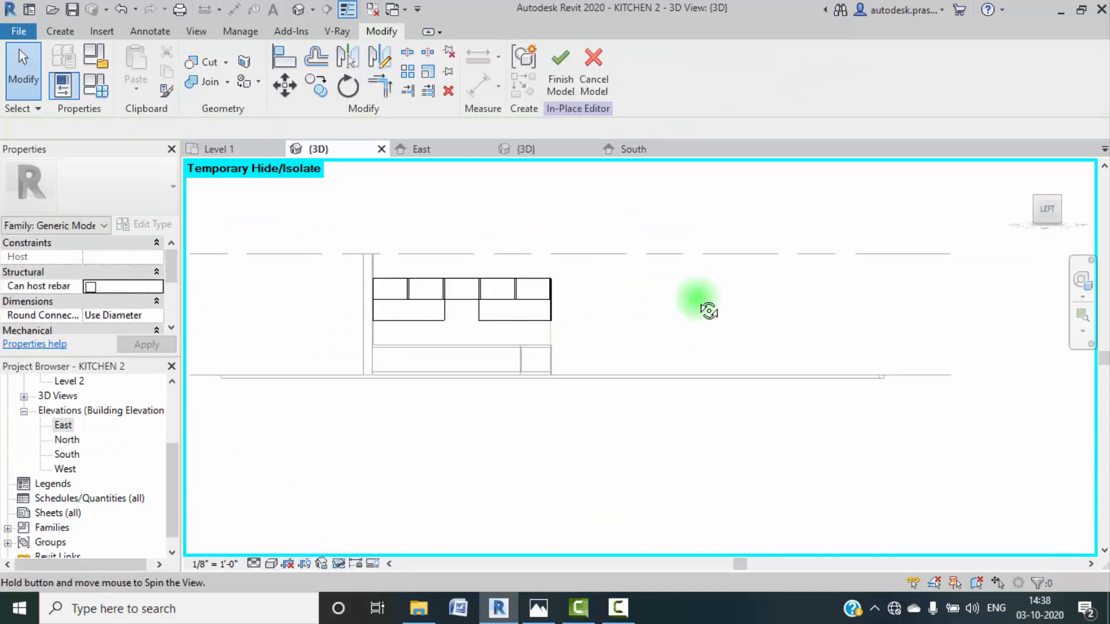
Step: Start a void extrusion from the left view, sketching with Pick Lines at an offset of 0' 2"
shift+middle_drag(708, 310, 683, 356)
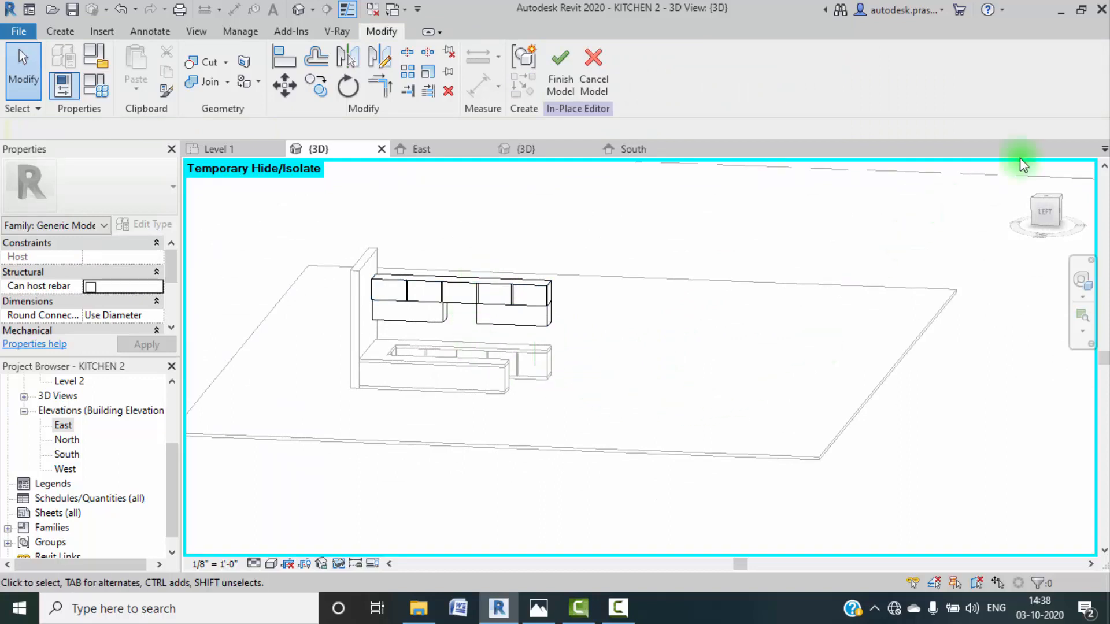
click(1048, 211)
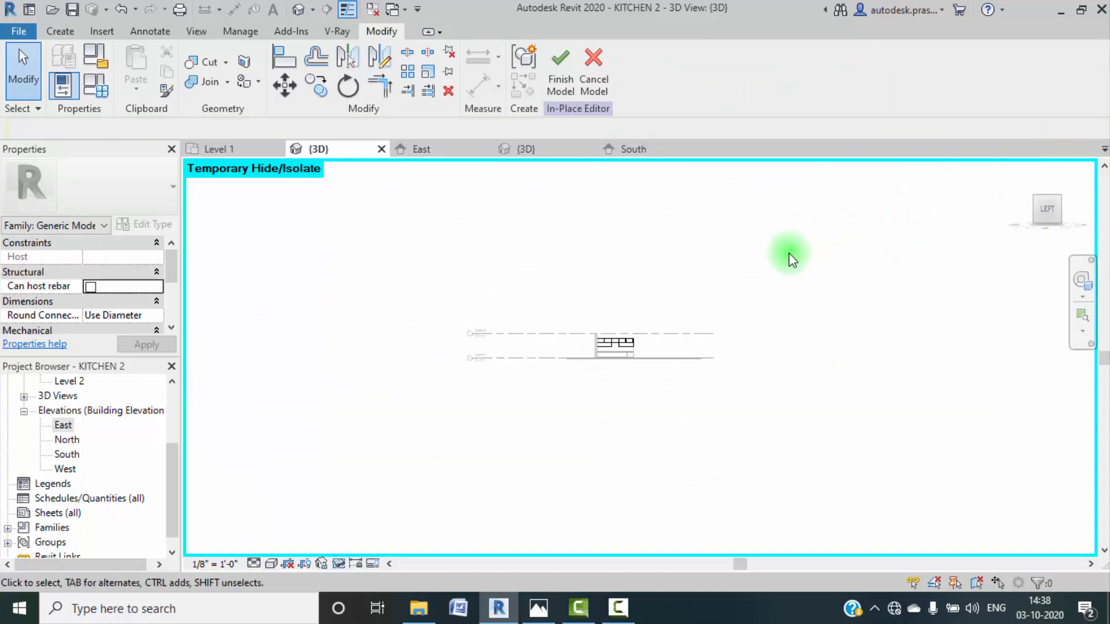
scroll(632, 324, up, 6)
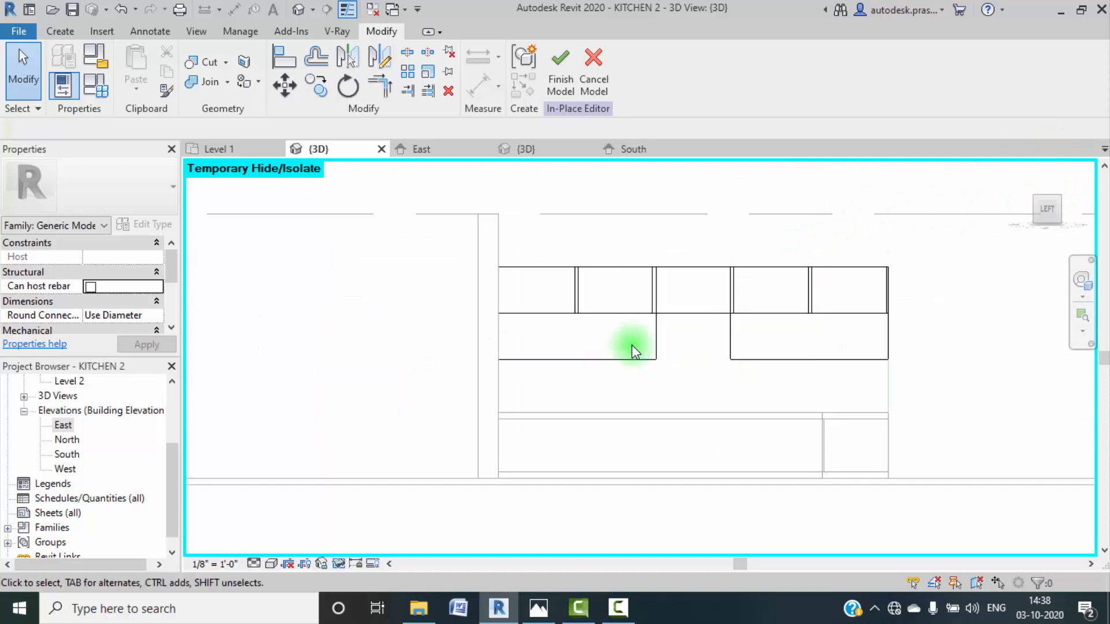
scroll(632, 350, up, 1)
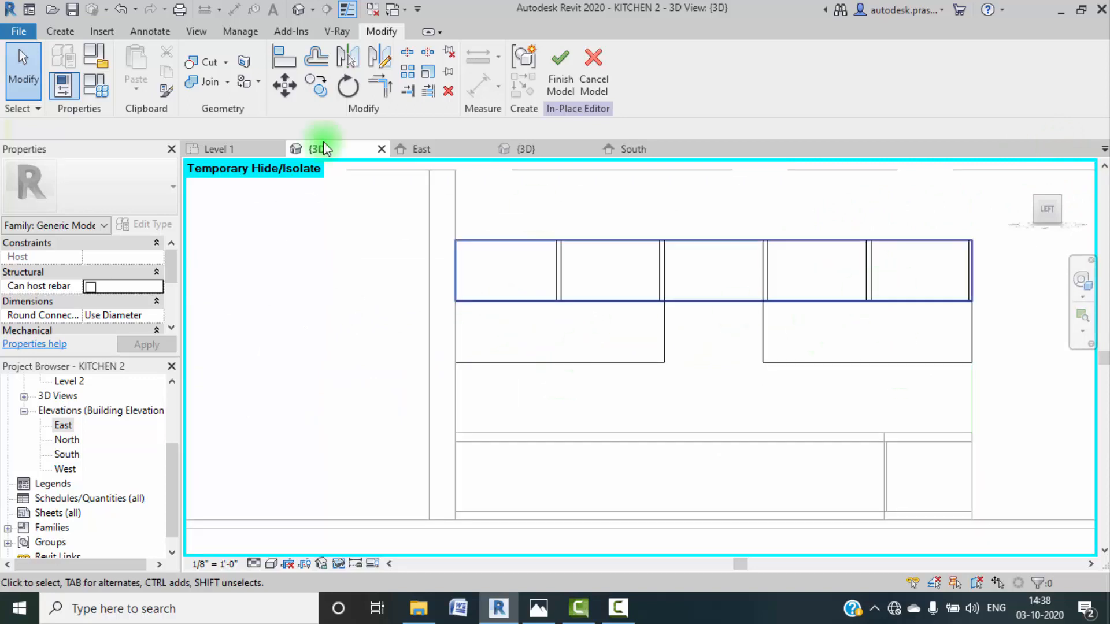
click(60, 32)
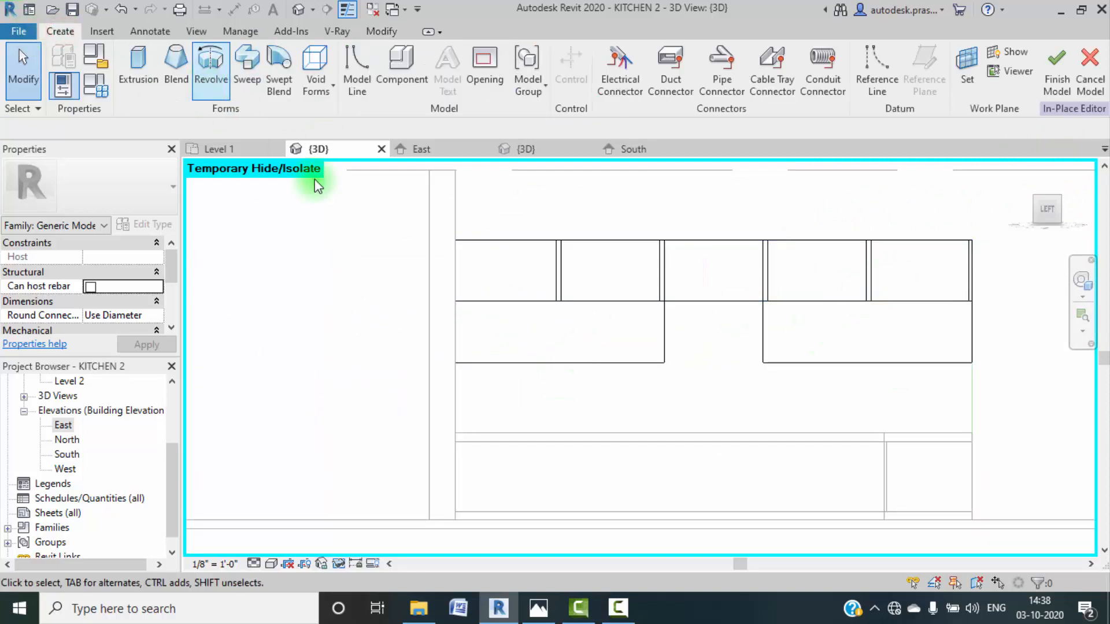
click(311, 87)
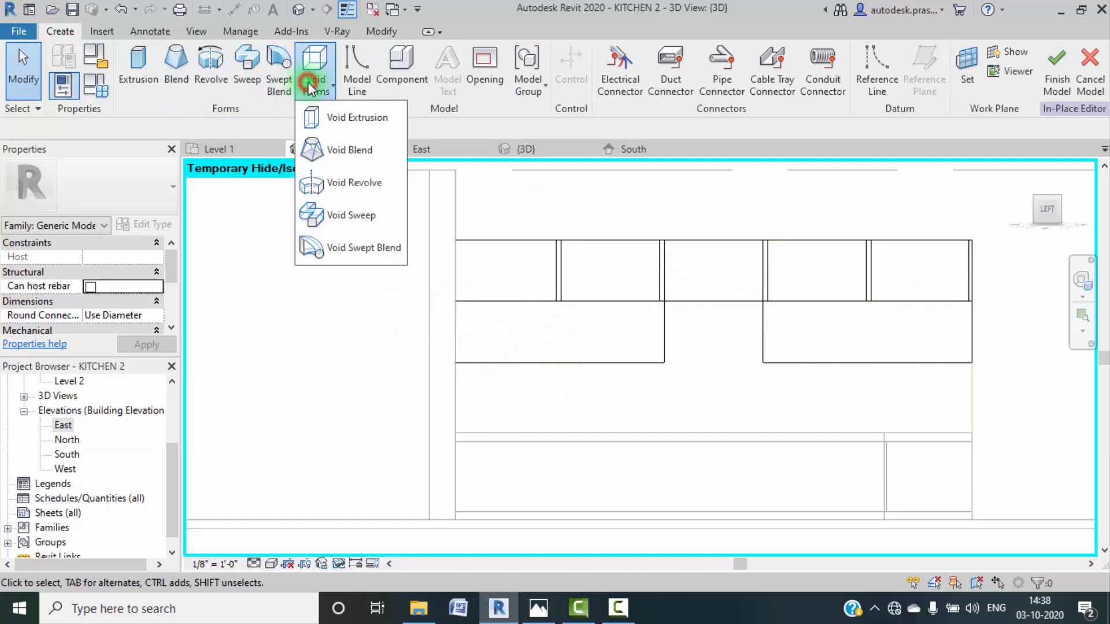
click(351, 120)
click(628, 90)
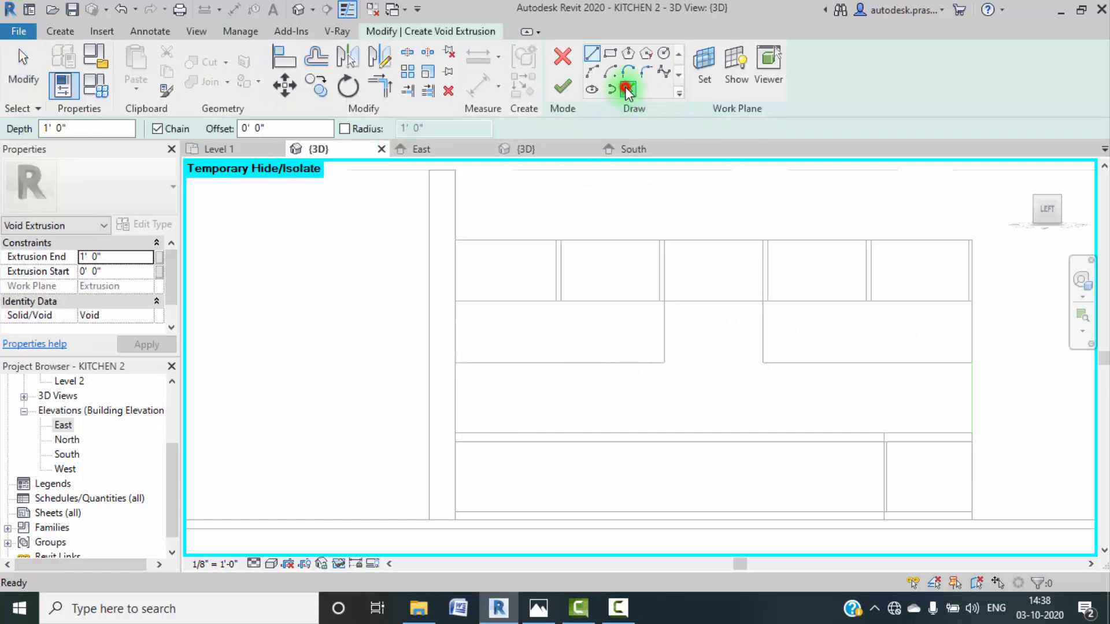
click(245, 128)
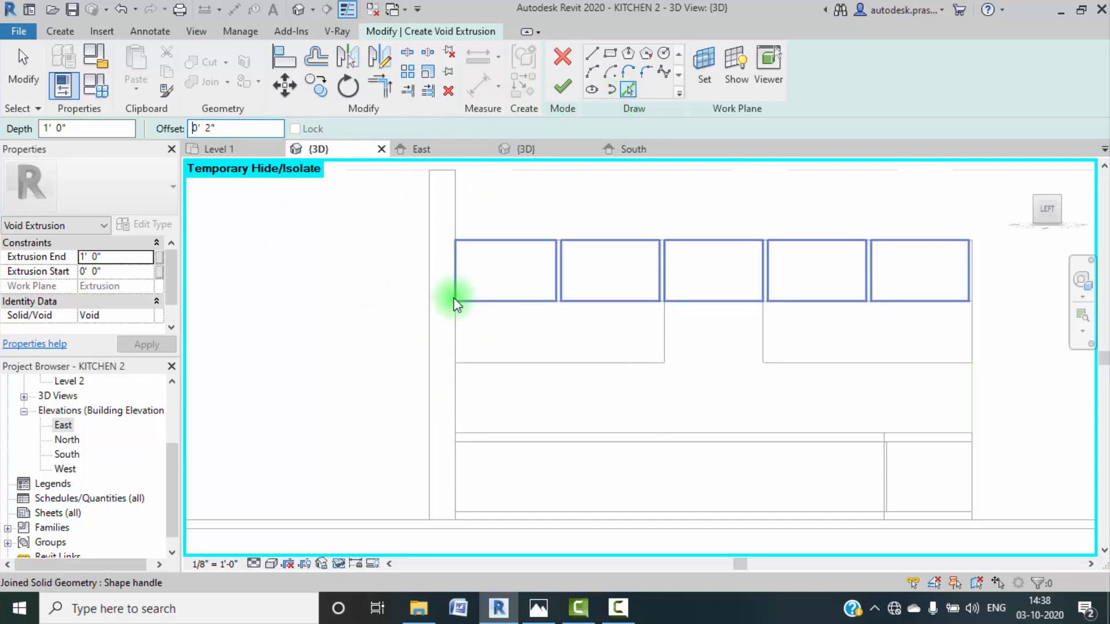
scroll(504, 335, up, 2)
middle_drag(615, 289, 554, 289)
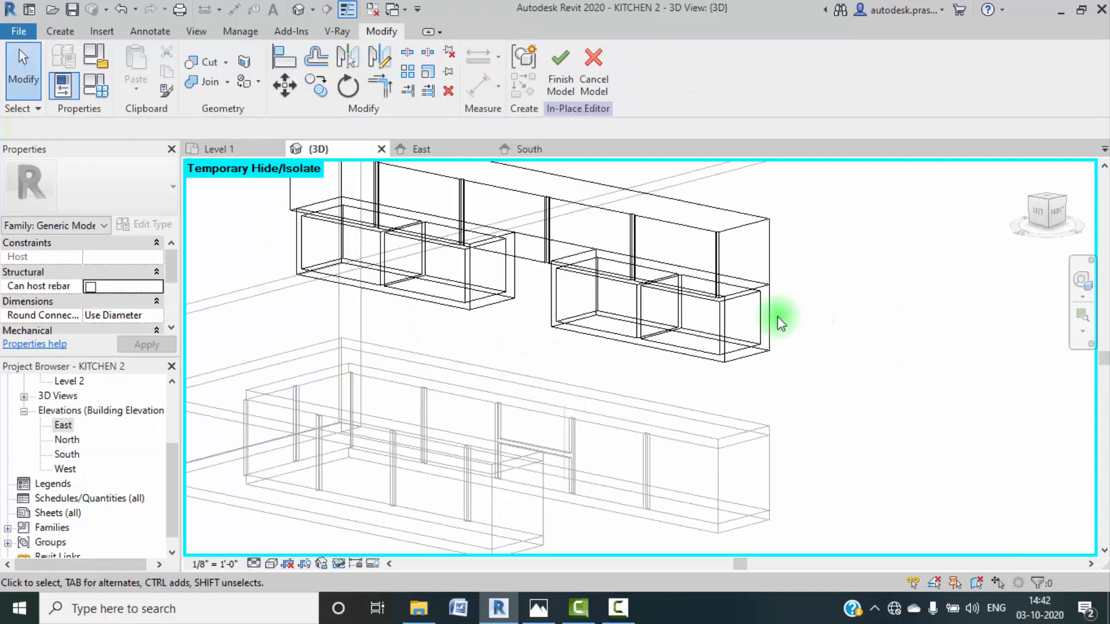
Step: Set the 3D view's visual style to Realistic and finish the in-place overhead cabinet model
click(269, 564)
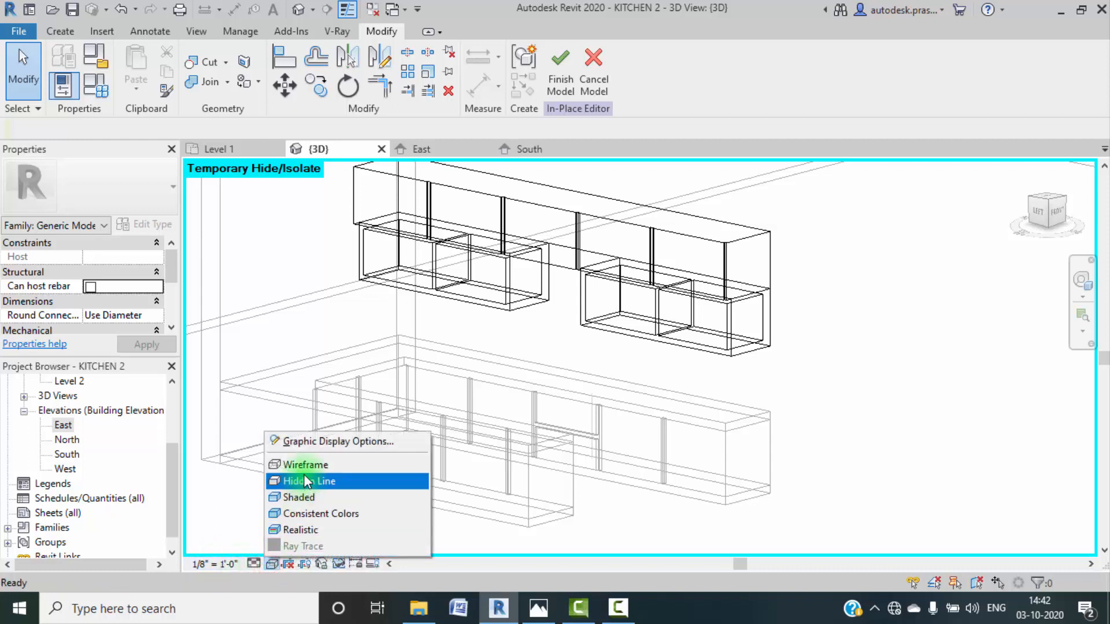
click(303, 513)
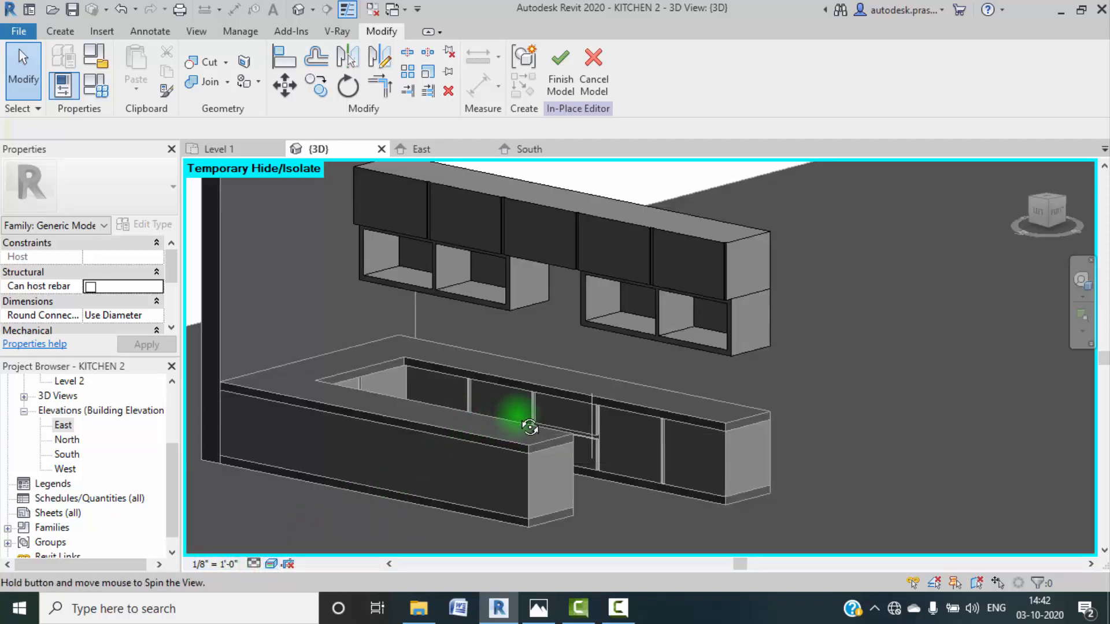
shift+middle_drag(530, 427, 586, 438)
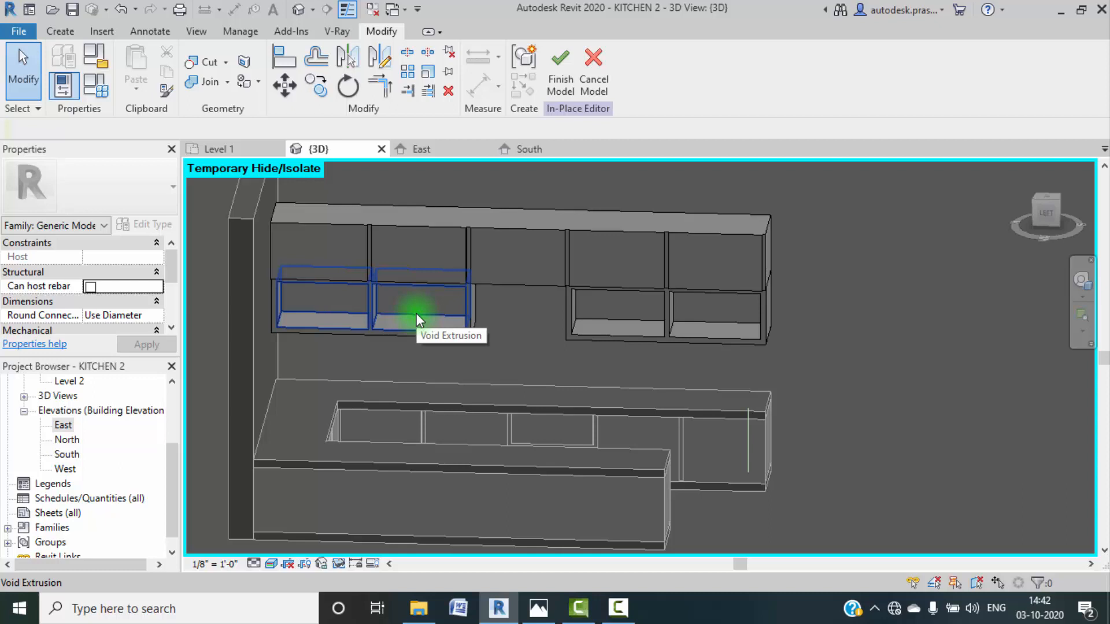
click(564, 88)
Step: Examine the finished overhead cabinets and base units from several angles in 3D and in the South elevation
shift+middle_drag(584, 243, 719, 332)
scroll(720, 332, down, 4)
scroll(695, 407, up, 4)
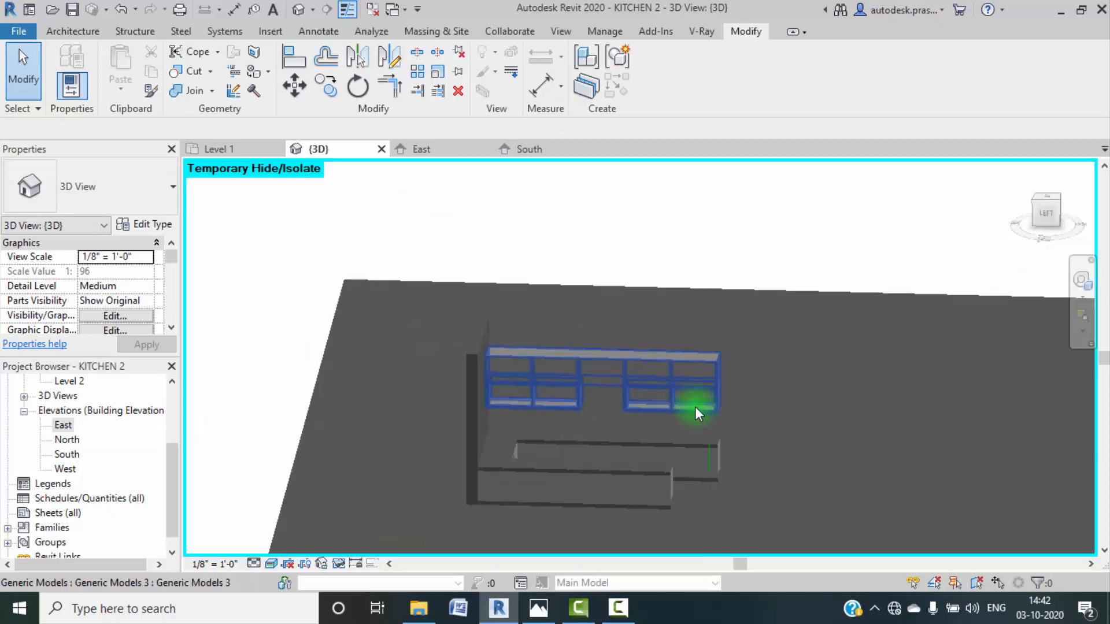
scroll(695, 407, up, 3)
shift+middle_drag(813, 401, 532, 303)
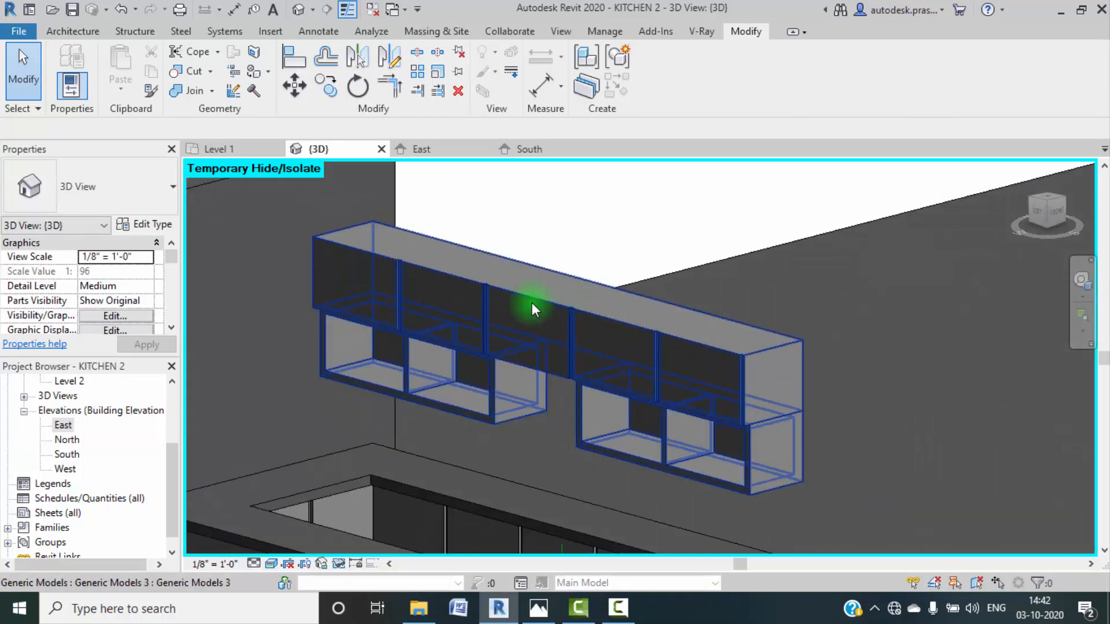
scroll(566, 340, down, 3)
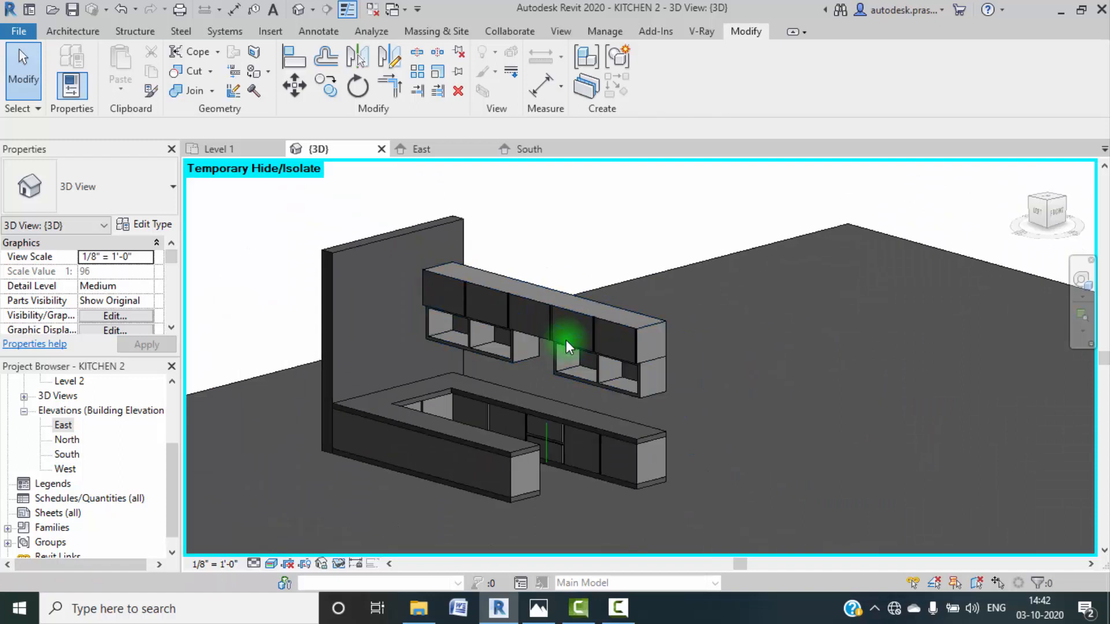
shift+middle_drag(566, 340, 585, 436)
scroll(532, 397, up, 4)
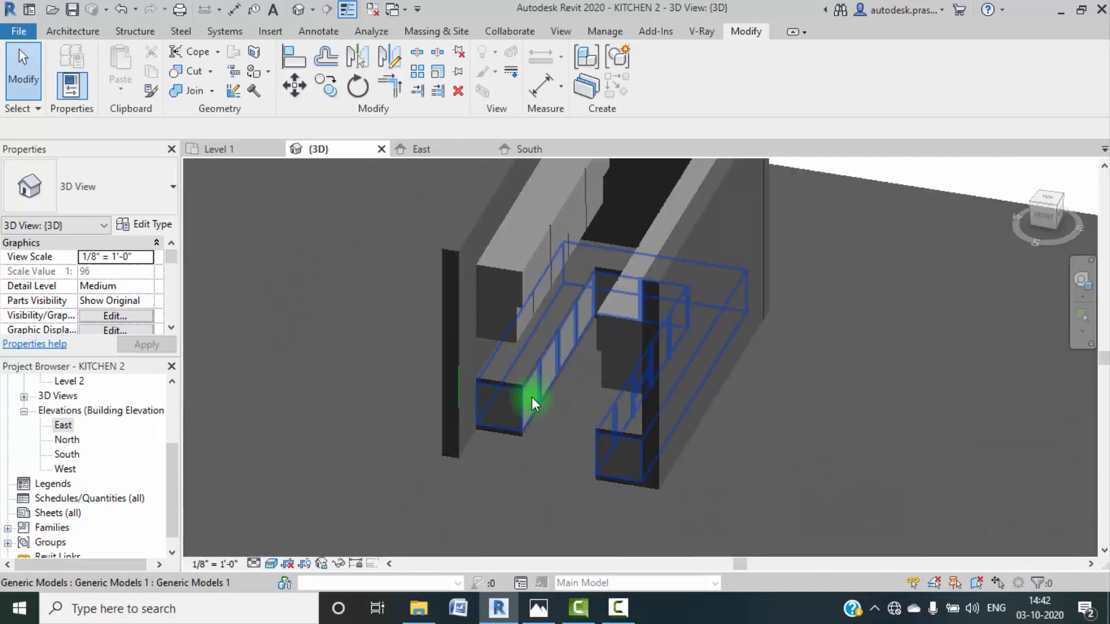
scroll(527, 392, up, 2)
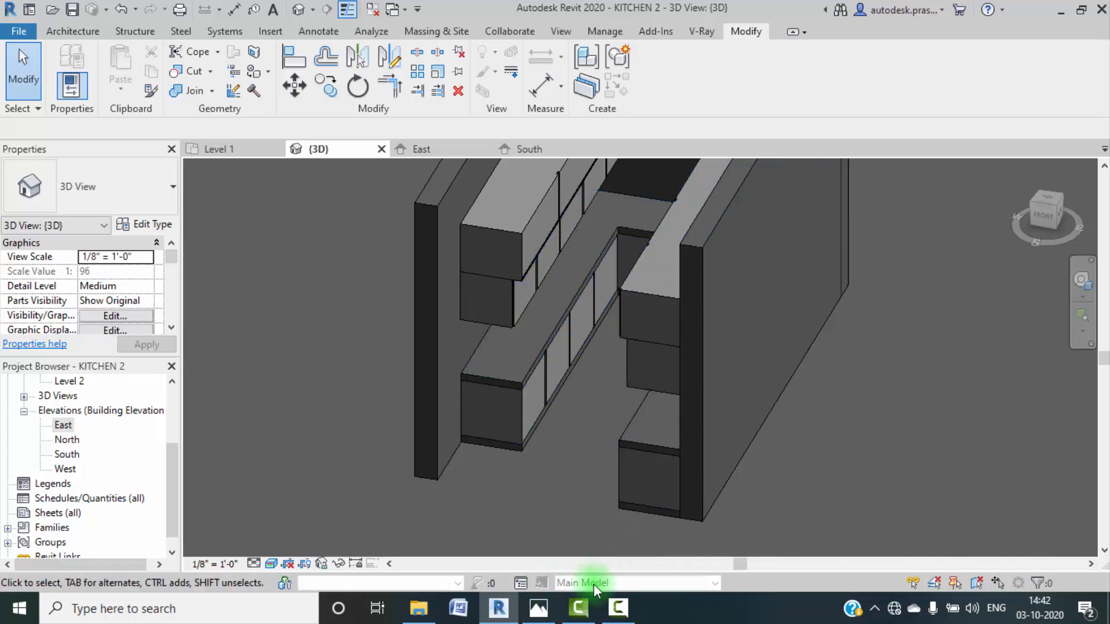
mouse_move(532, 610)
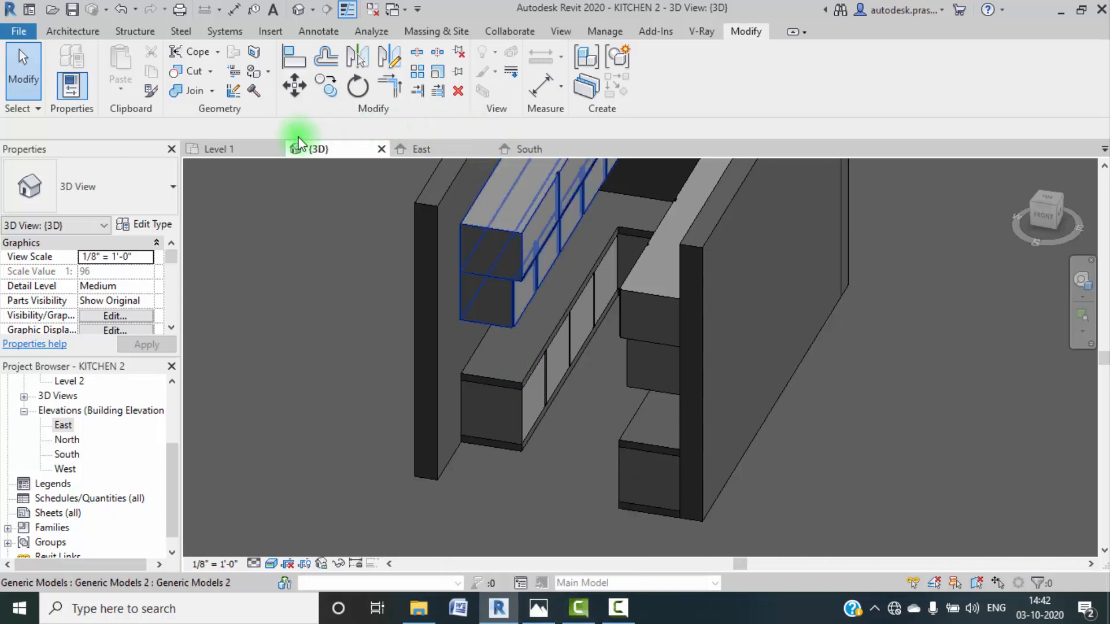
click(522, 149)
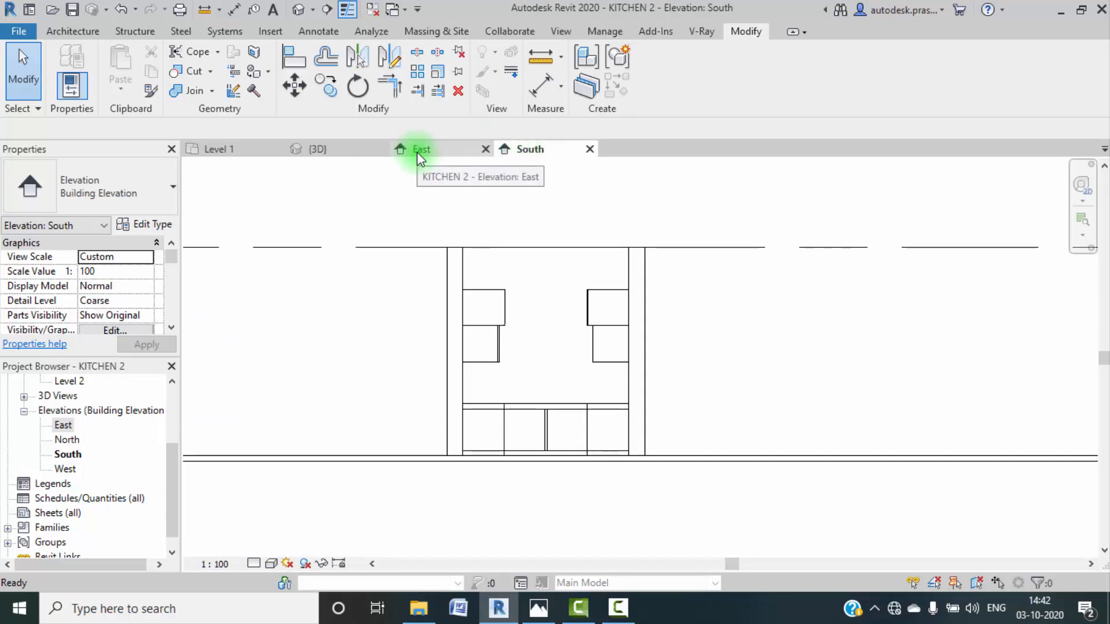
Step: Switch to the m2k interior project's 3D view and examine the lattice panel and open shelves at the reference counter's end
click(616, 610)
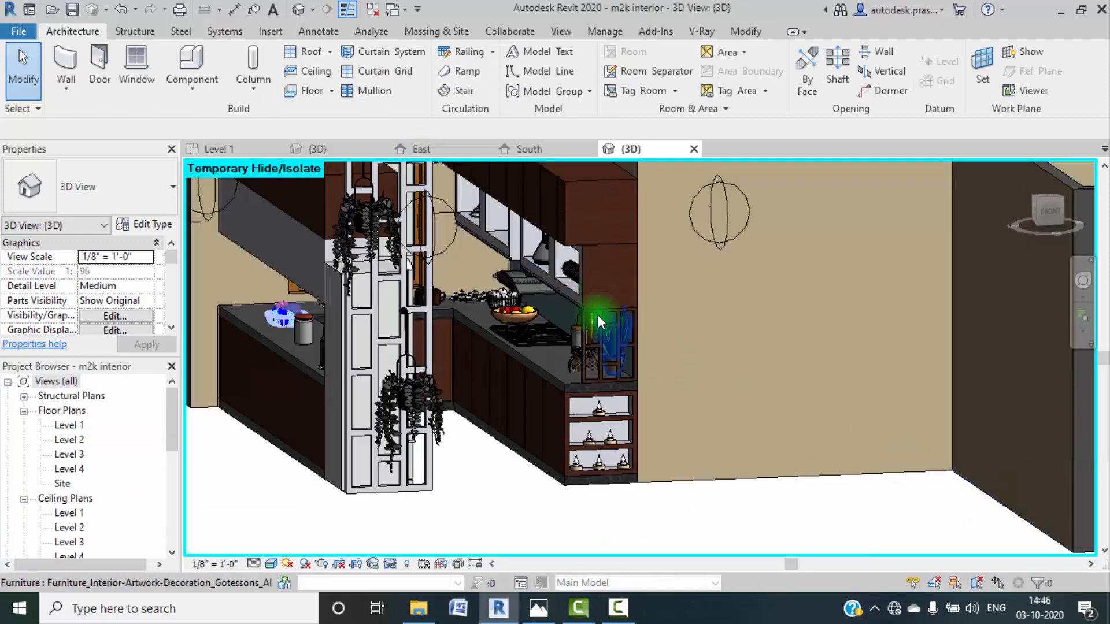
scroll(612, 341, up, 2)
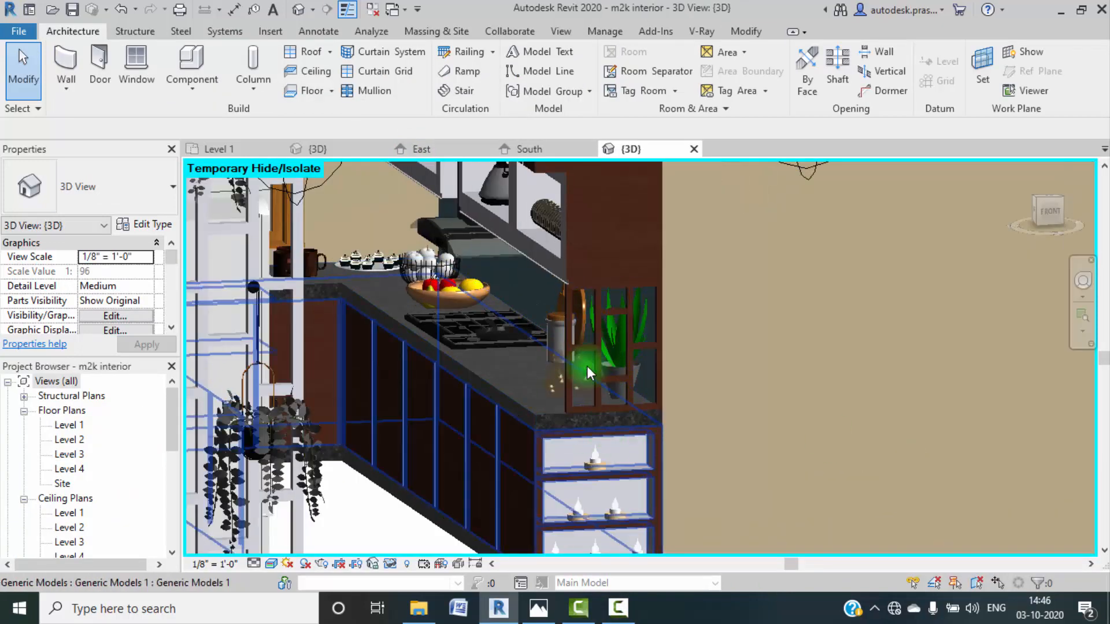
middle_drag(564, 552, 562, 485)
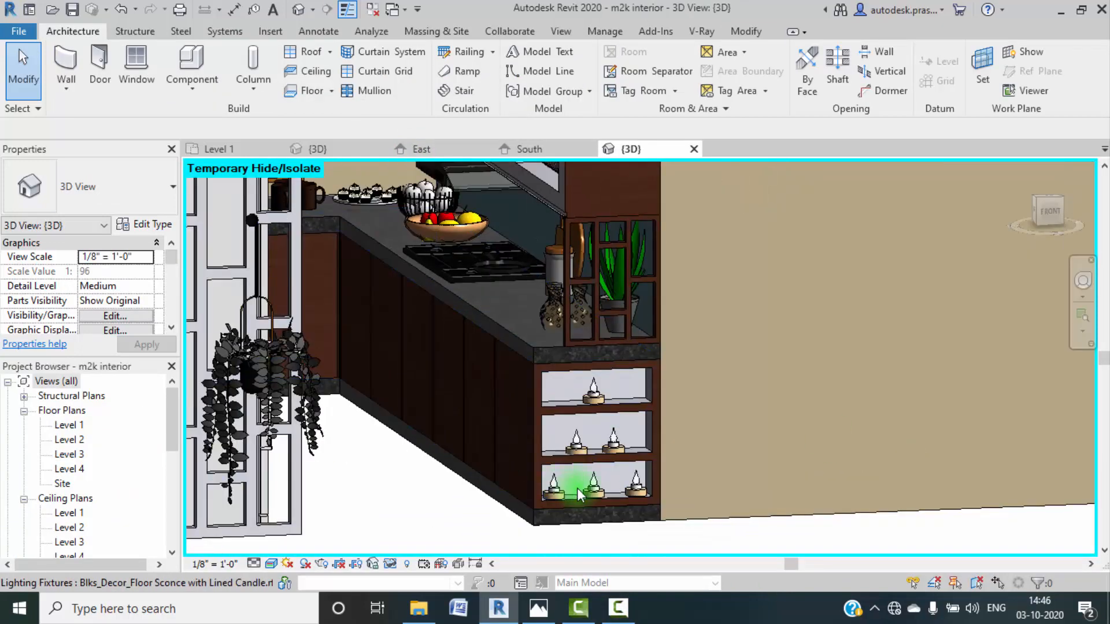
scroll(624, 477, down, 2)
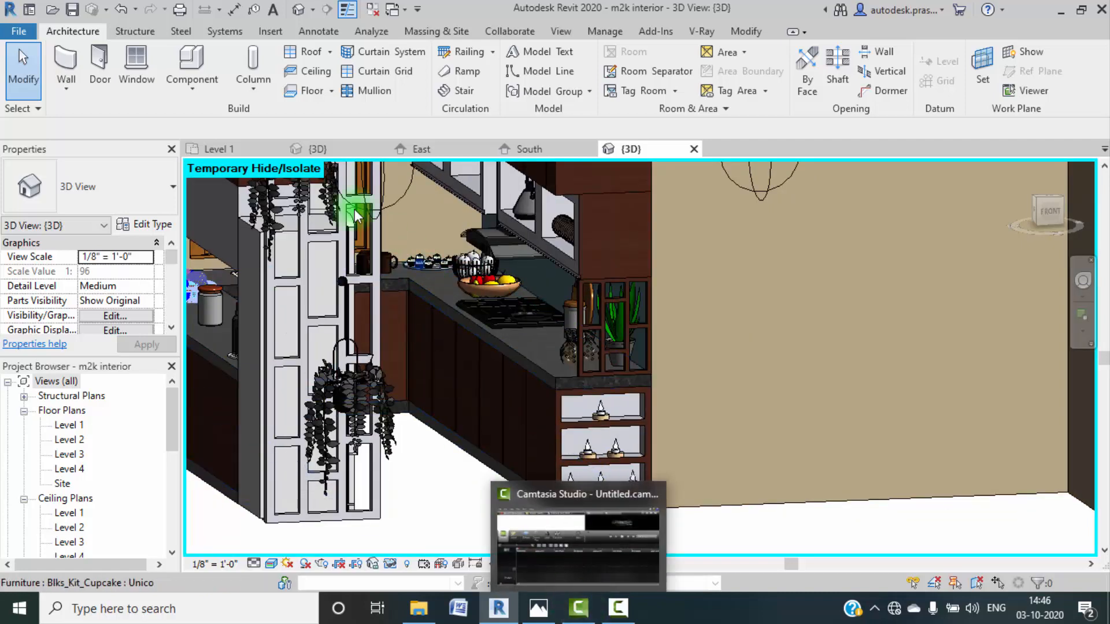
click(327, 166)
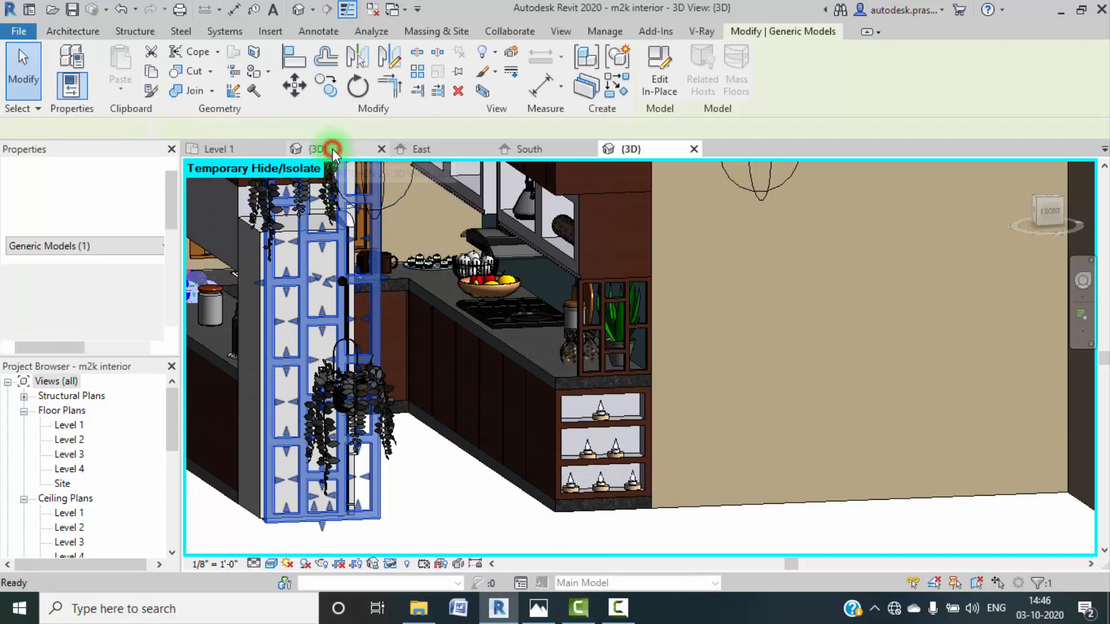
Step: Return to KITCHEN 2 and start an in-place model component of category Generic Models in the South elevation
click(319, 149)
scroll(627, 426, down, 1)
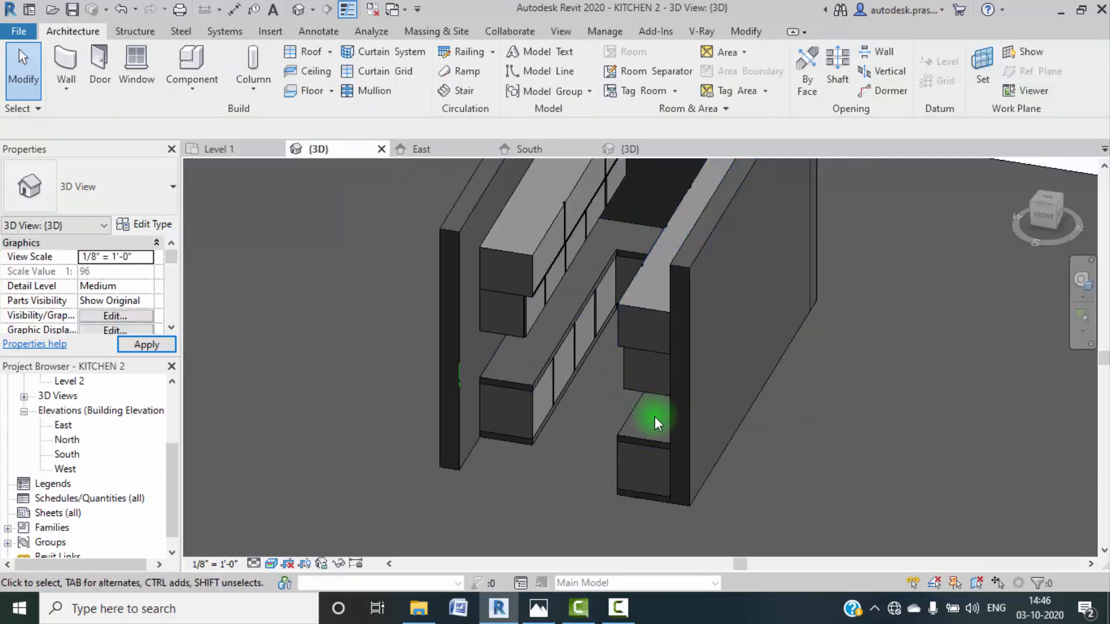
scroll(657, 417, up, 4)
middle_drag(699, 430, 704, 399)
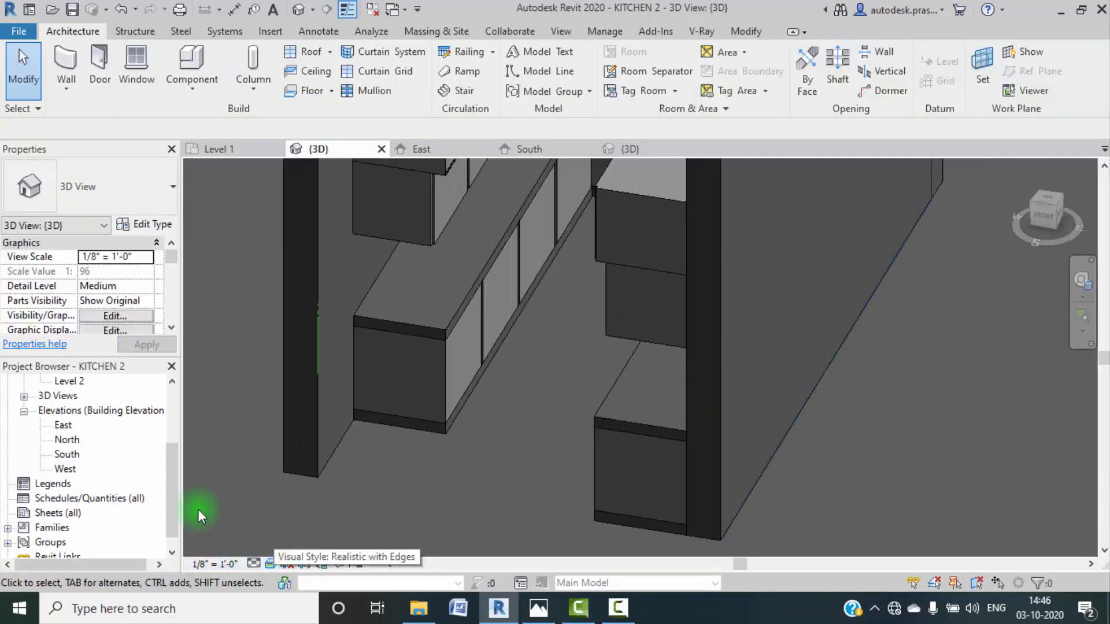
double_click(67, 455)
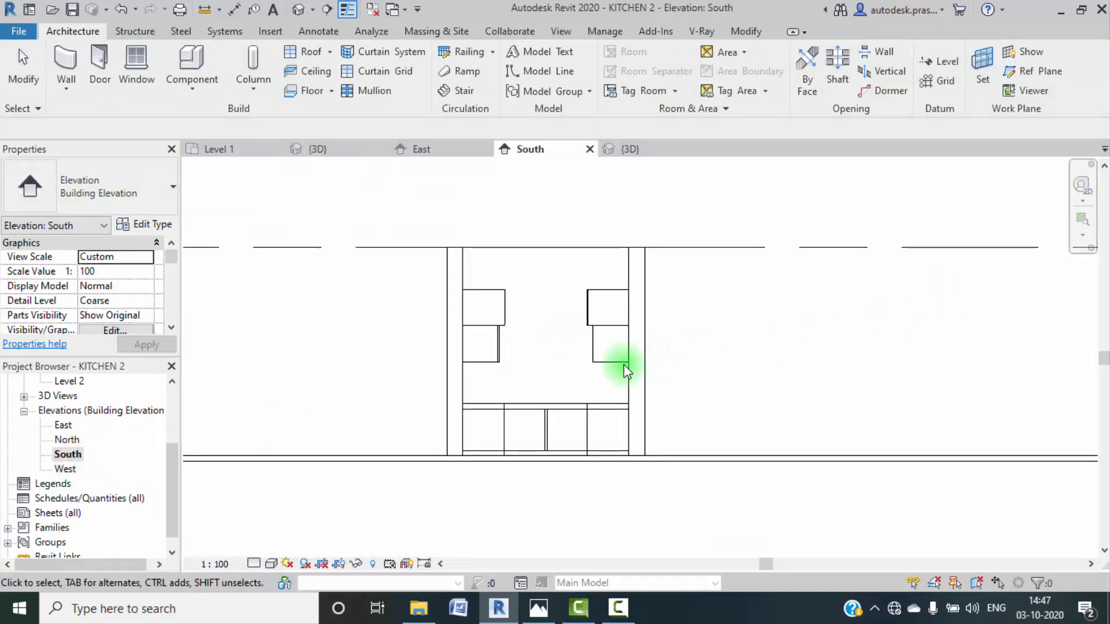
scroll(627, 376, up, 5)
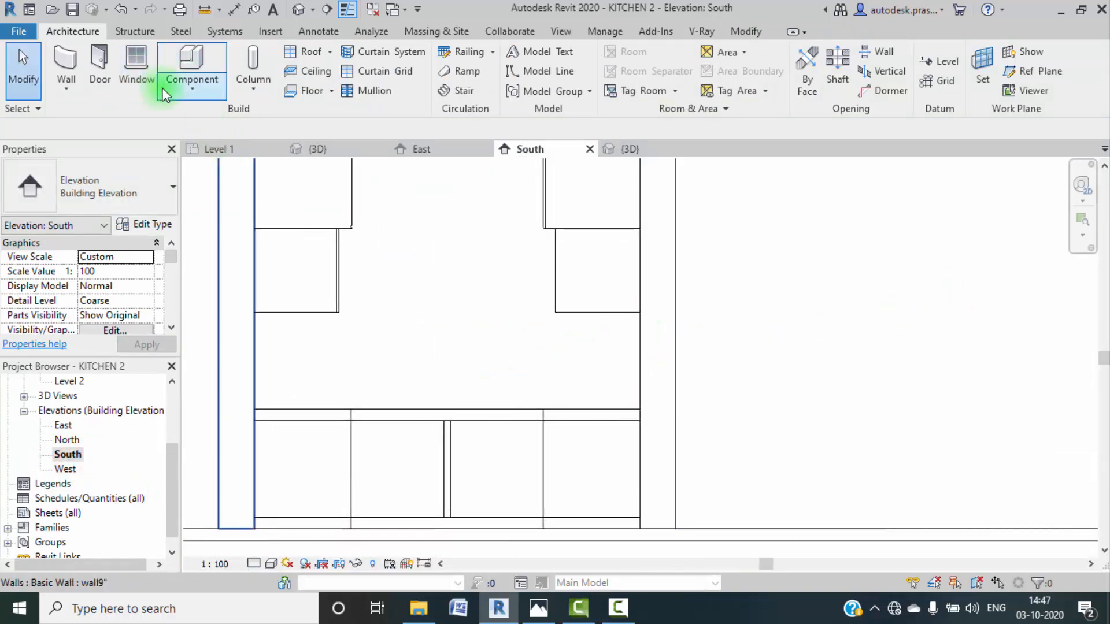
click(188, 87)
click(220, 156)
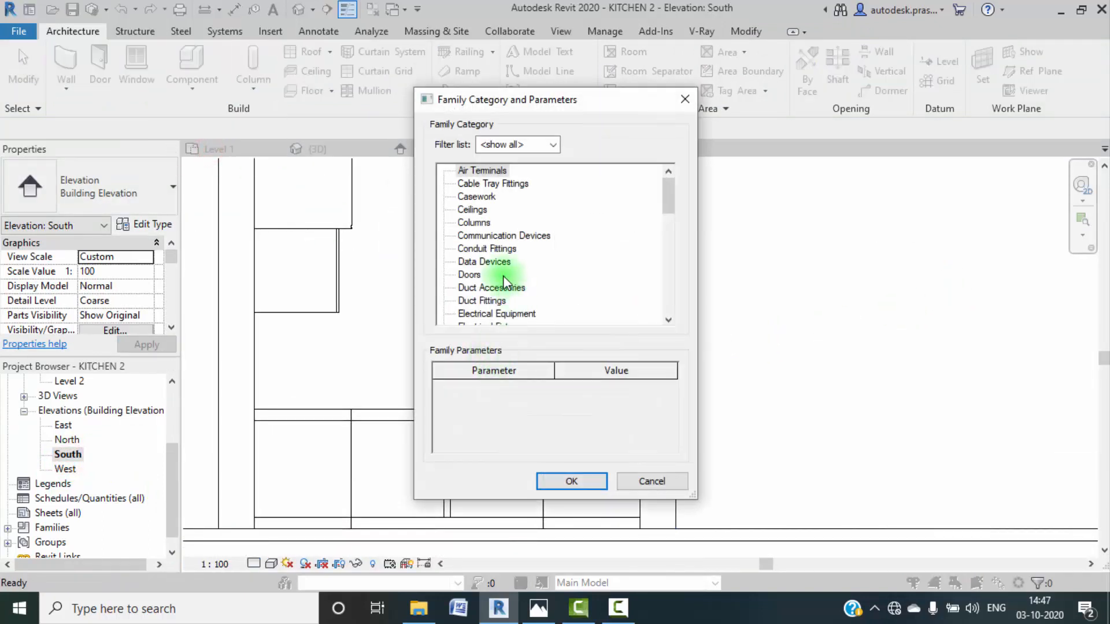
scroll(477, 301, down, 5)
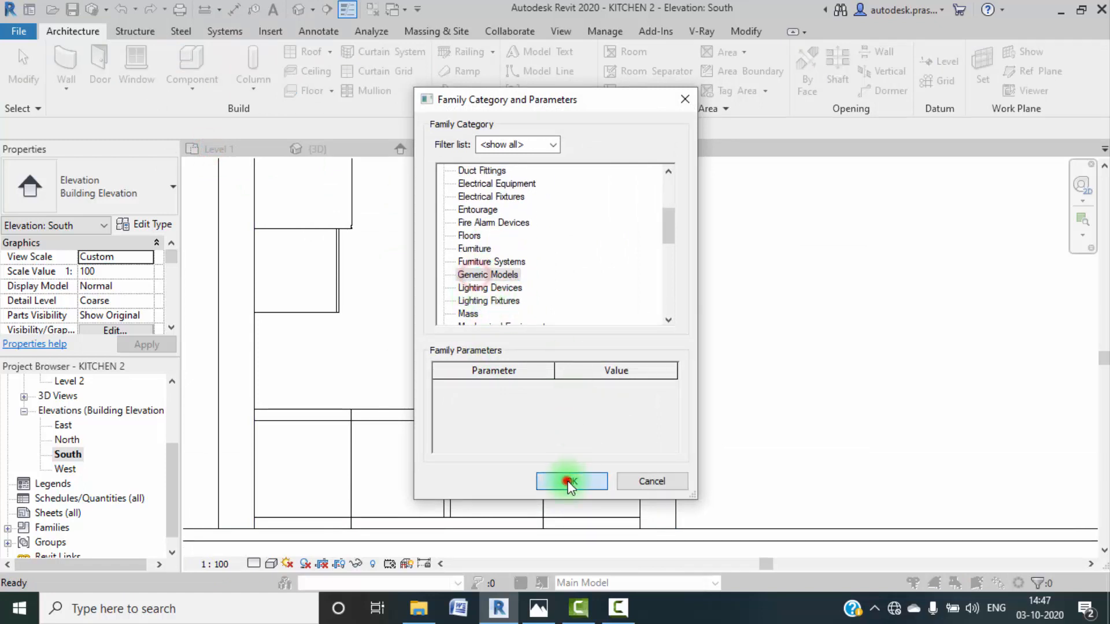
click(568, 482)
click(552, 332)
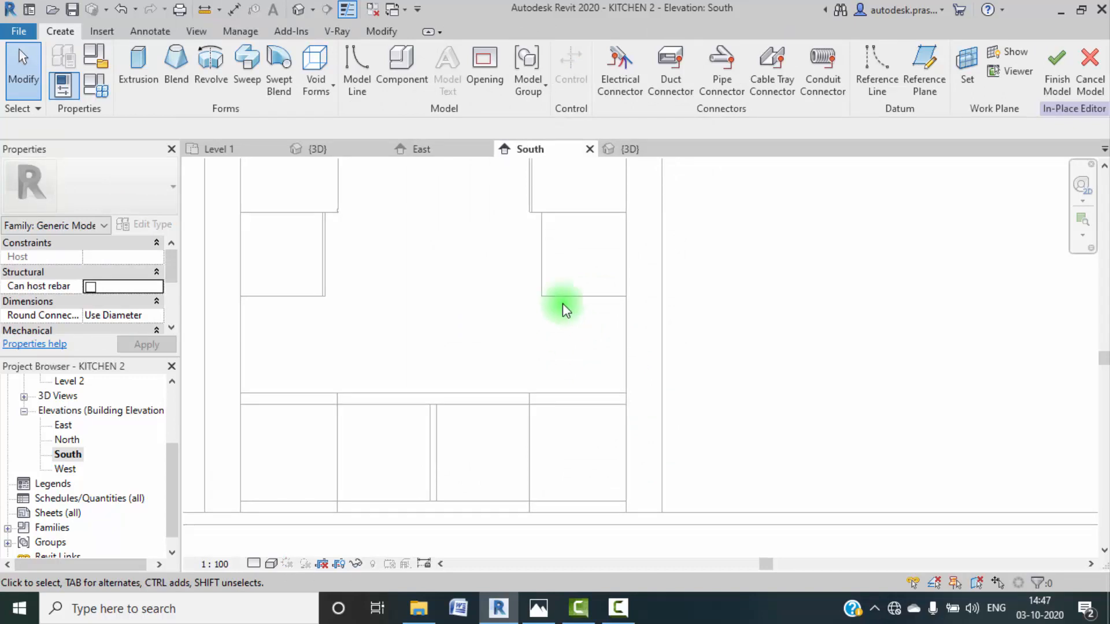
Step: Start an extrusion and sketch a 1' 9" wide rectangle filling the space between the lower overhead cabinet and the countertop beside the wall
click(139, 63)
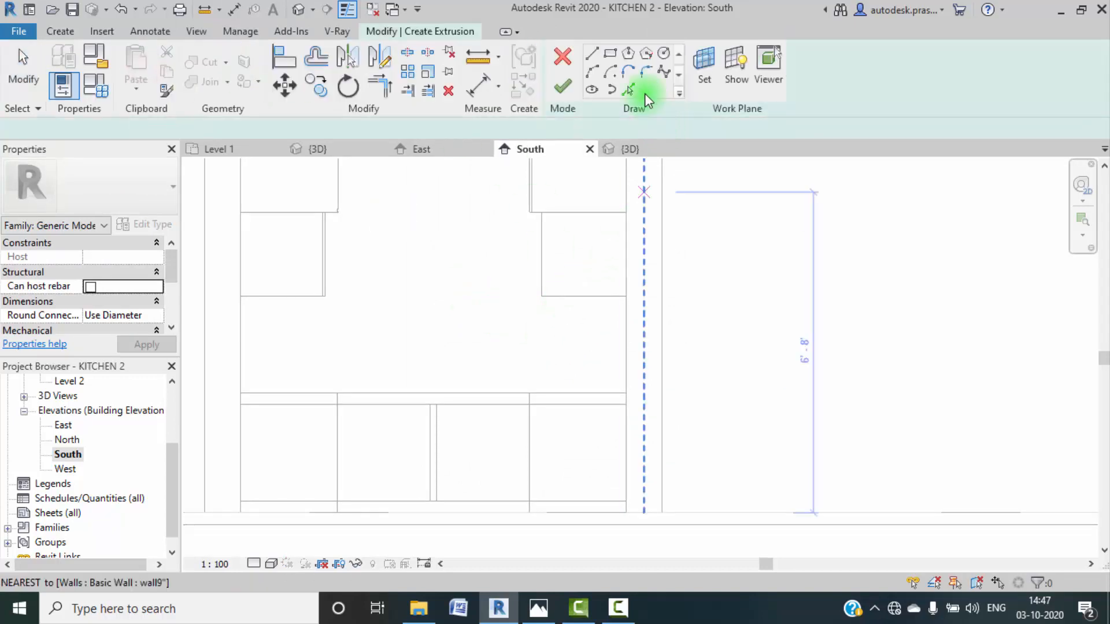
click(541, 296)
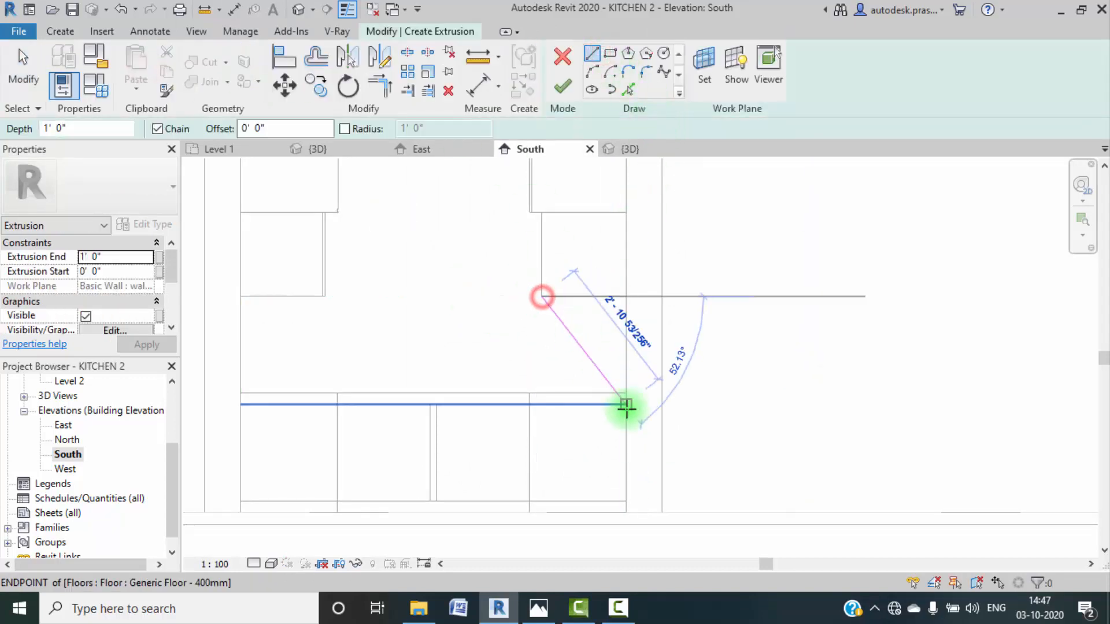
click(626, 296)
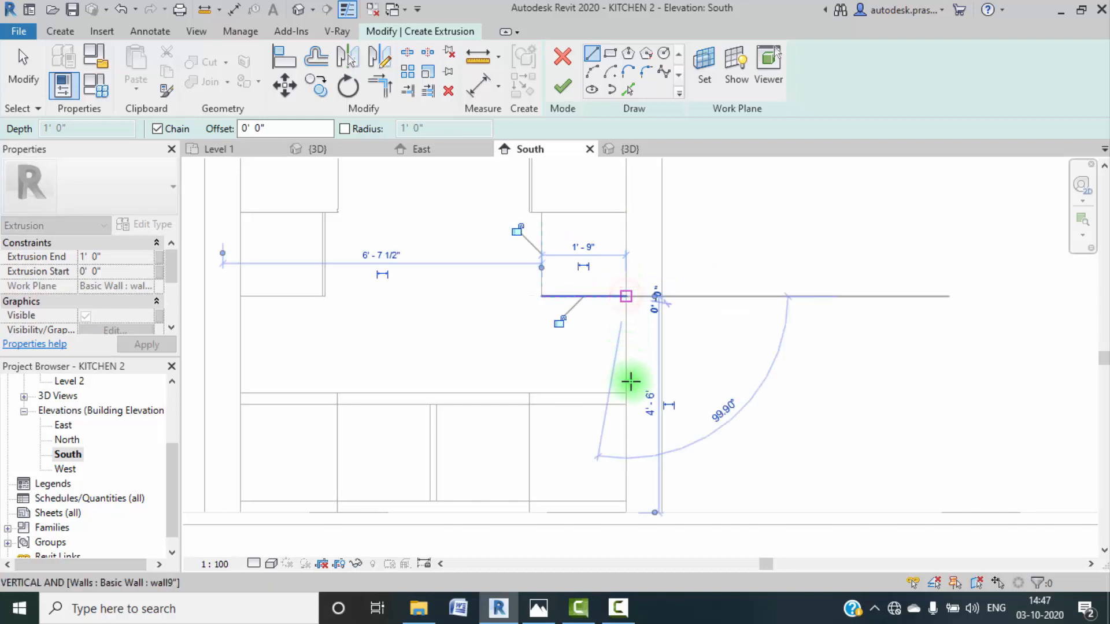
click(626, 392)
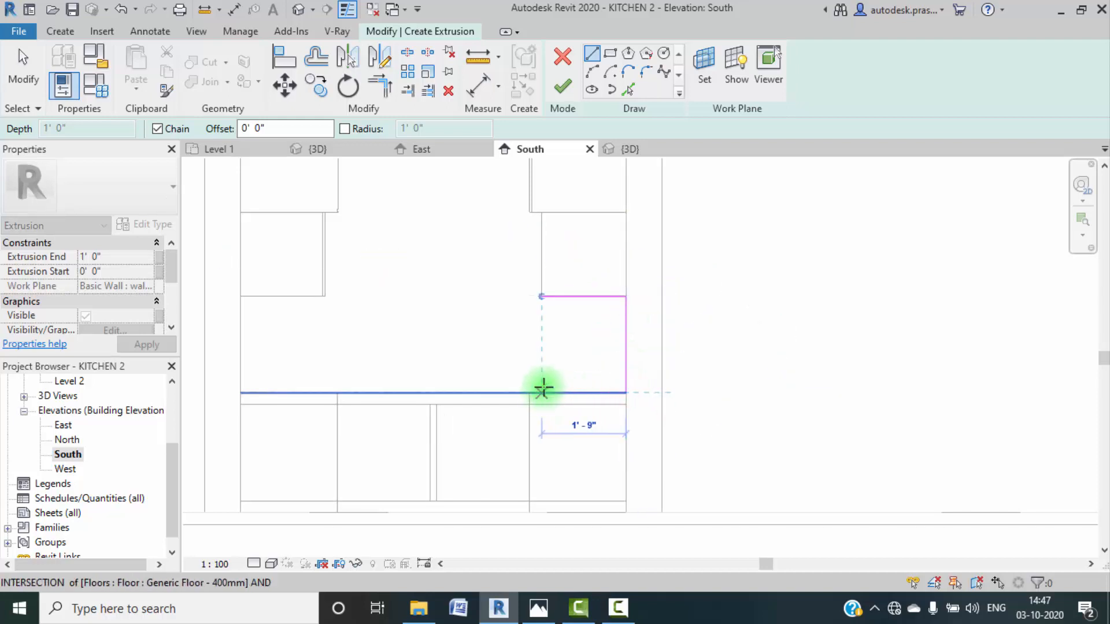
click(541, 392)
click(541, 296)
key(Escape)
key(Escape)
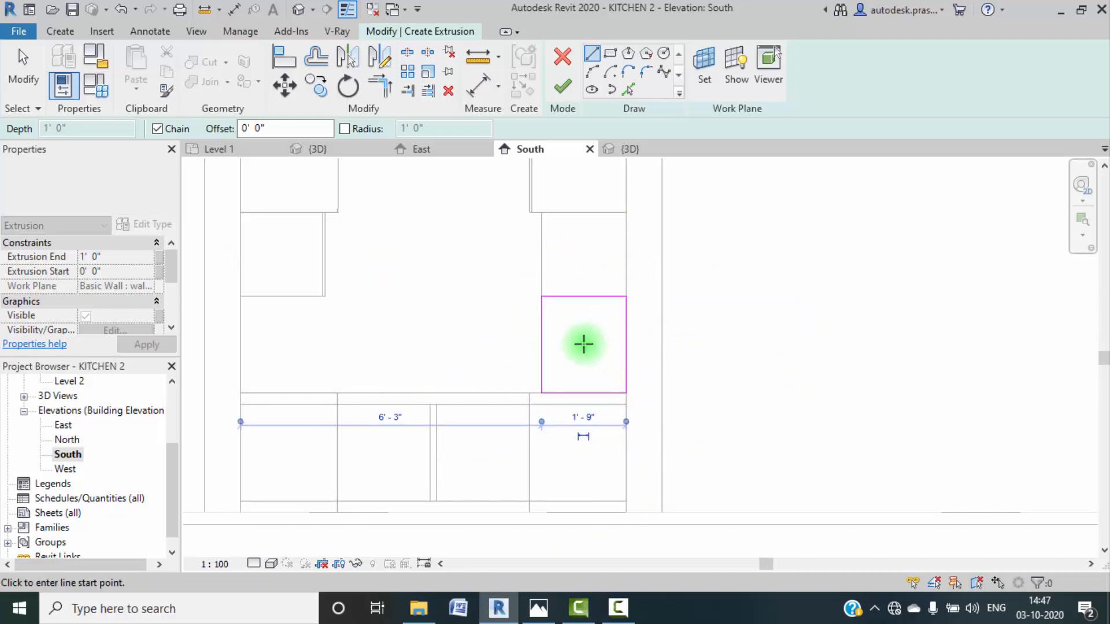
Step: Offset the rectangle's four sides inward by 0' 1" with Pick Lines to form the panel's frame
click(629, 91)
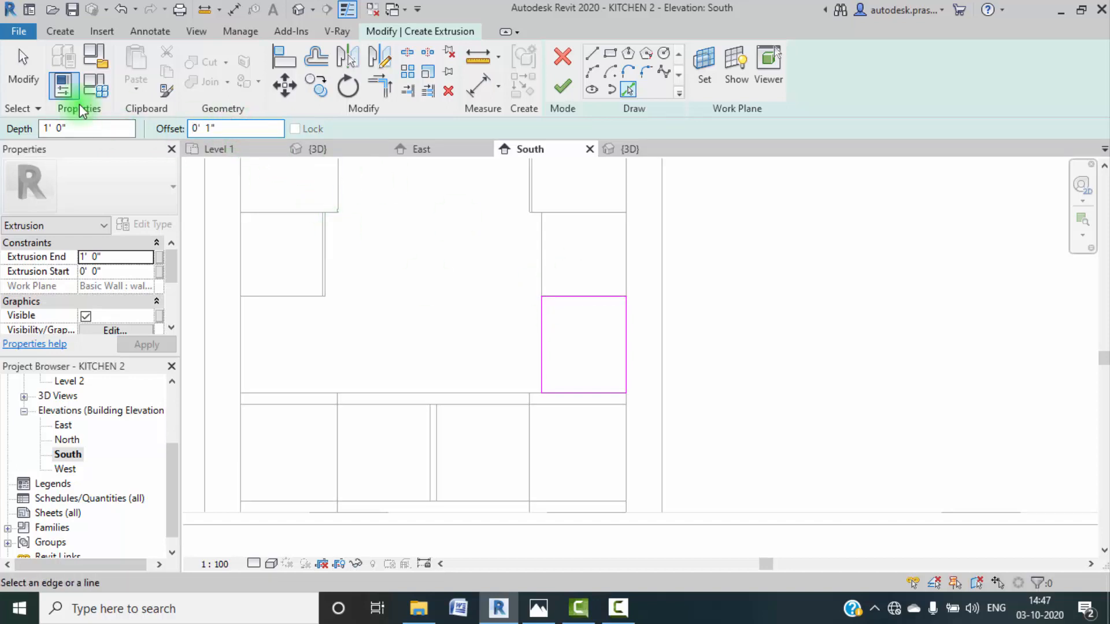
click(570, 297)
scroll(570, 297, up, 5)
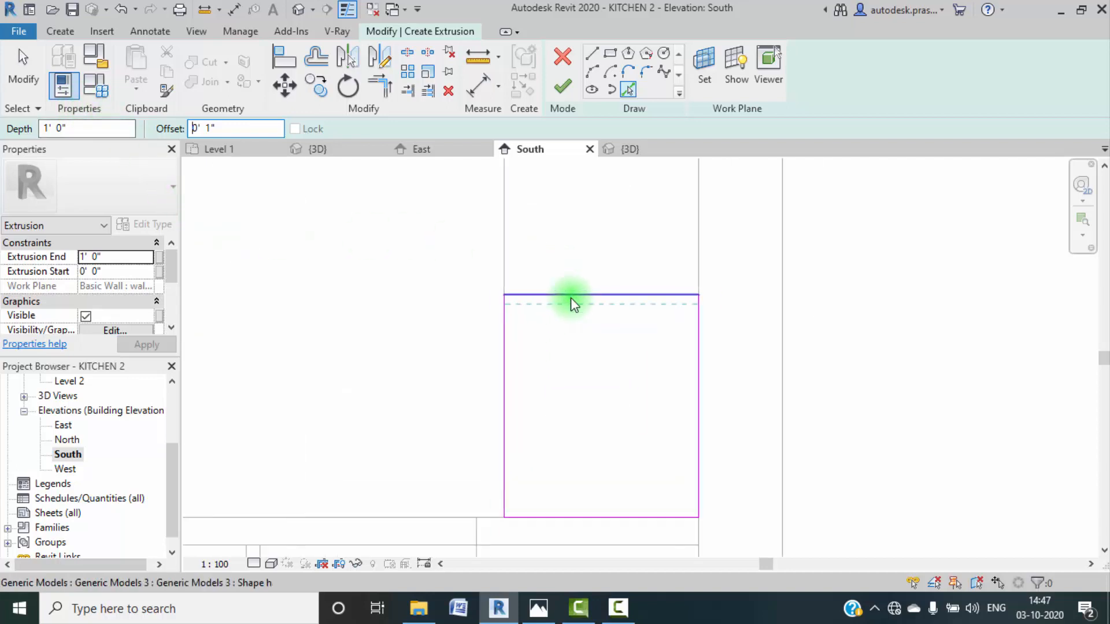
click(498, 361)
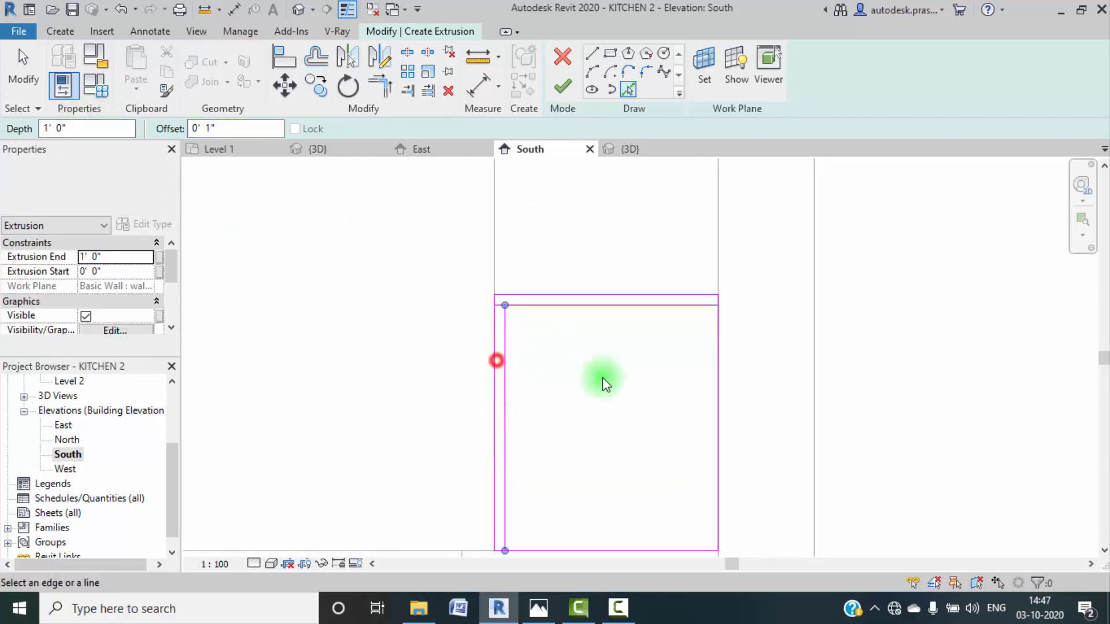
click(714, 422)
click(632, 549)
key(Escape)
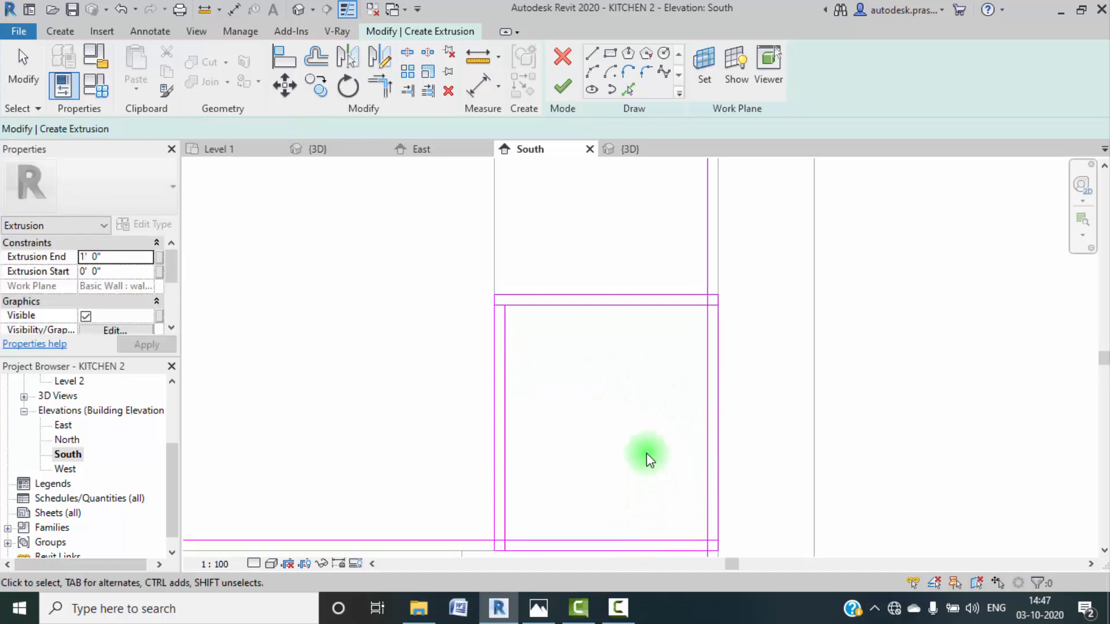
Step: Draw two vertical sketch lines across the panel frame, running past its upper and lower edges, to divide its interior
scroll(647, 453, down, 2)
middle_drag(619, 434, 578, 402)
mouse_move(507, 379)
middle_down()
mouse_move(498, 346)
mouse_move(514, 289)
middle_up()
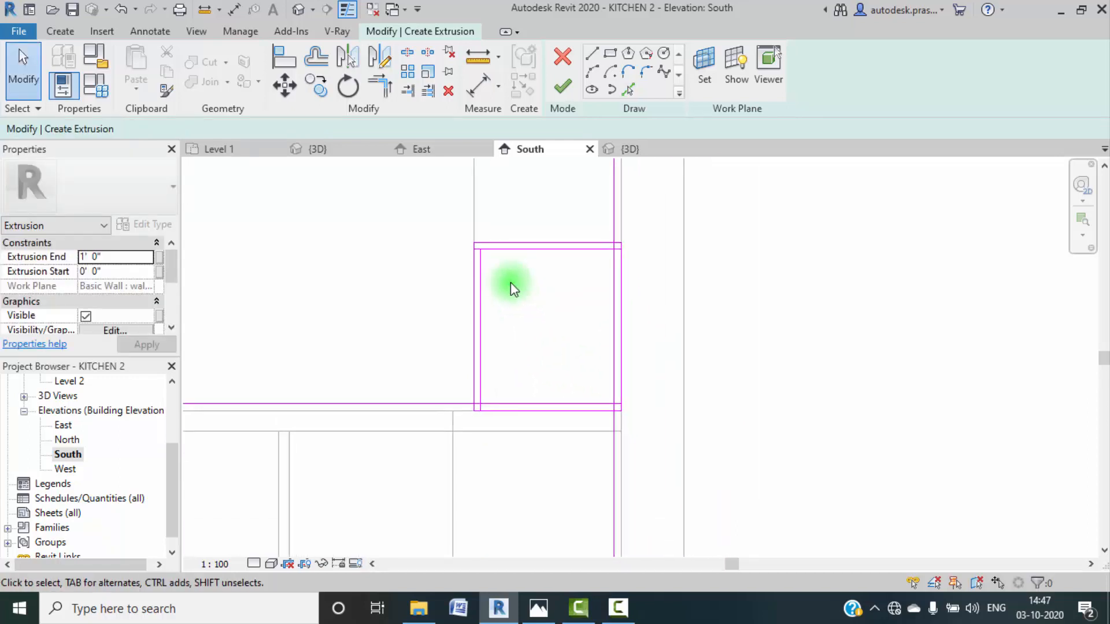
click(593, 55)
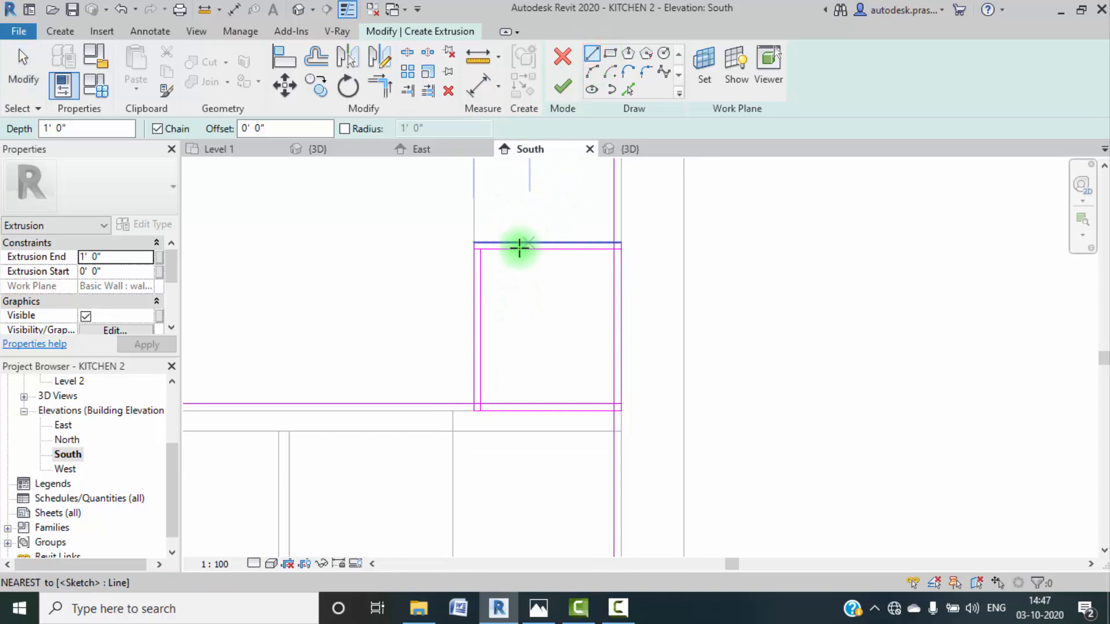
click(516, 214)
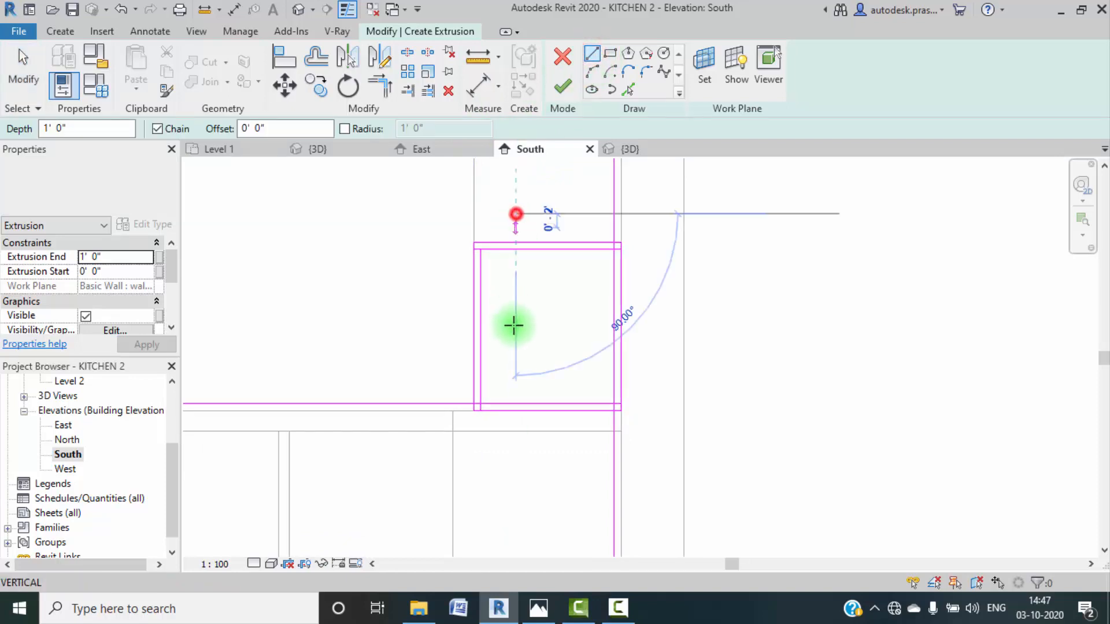
click(516, 452)
key(Escape)
key(Escape)
scroll(488, 293, up, 3)
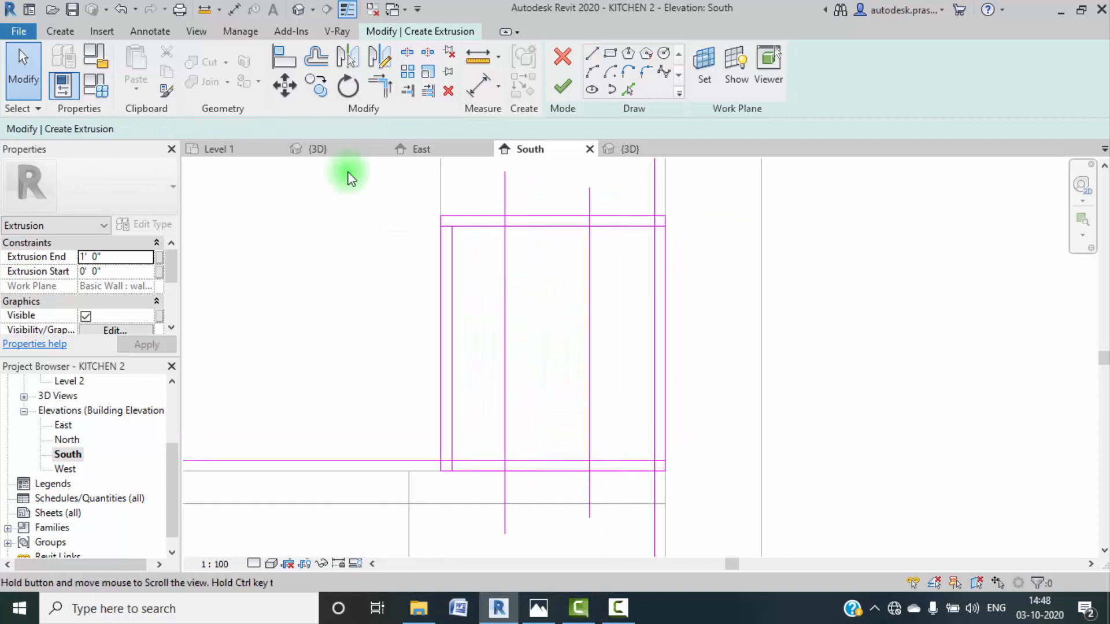
Step: Place one aligned dimension string across the panel's outer sides and the two vertical divider lines
click(145, 31)
click(63, 67)
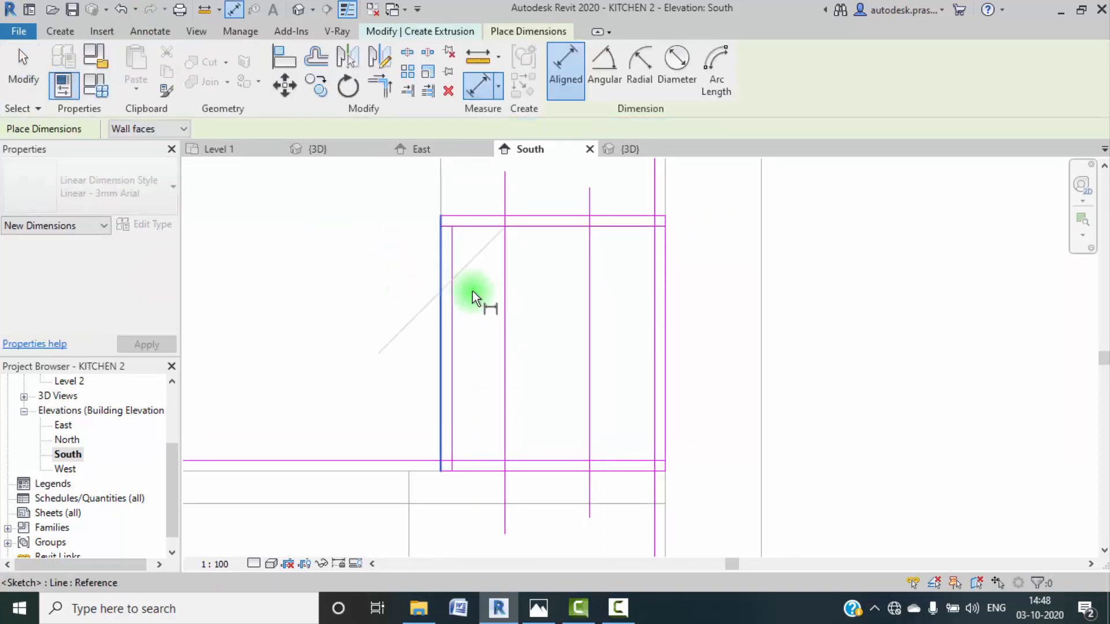
click(503, 293)
click(589, 310)
click(662, 306)
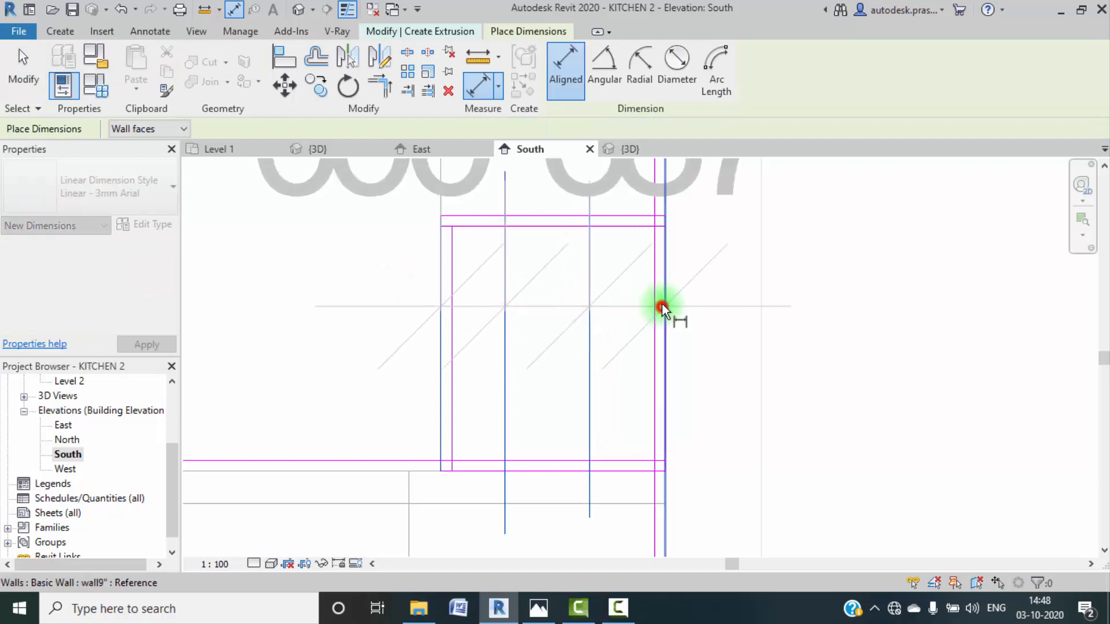
middle_drag(673, 293, 653, 474)
click(620, 238)
Step: Apply the EQ constraint to the dimension string to space the two vertical divider lines equally
scroll(682, 293, down, 2)
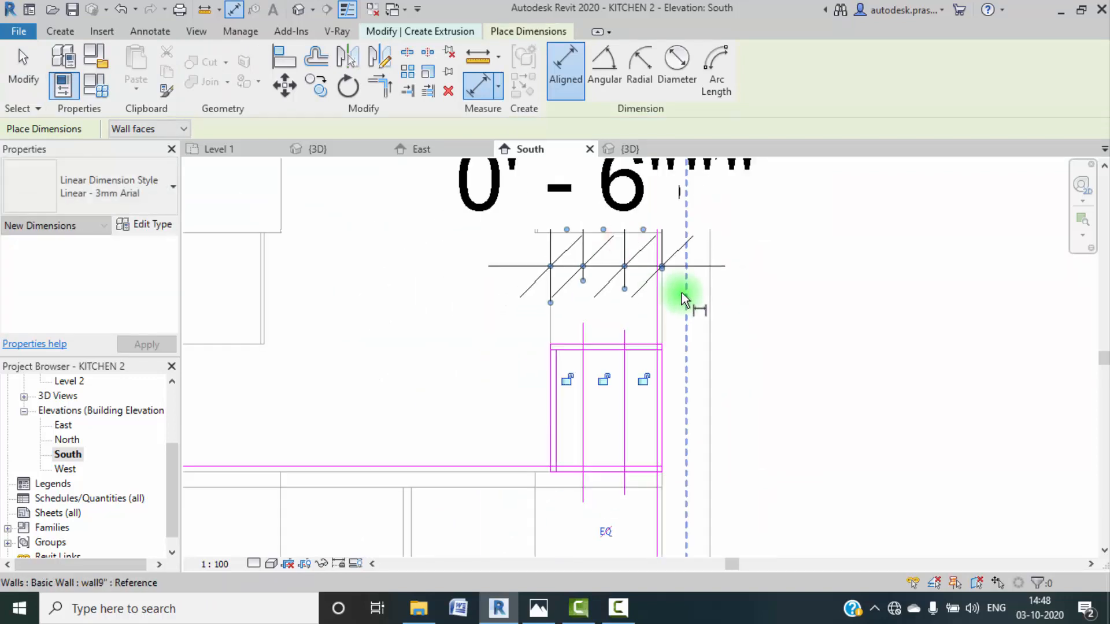
scroll(681, 293, down, 5)
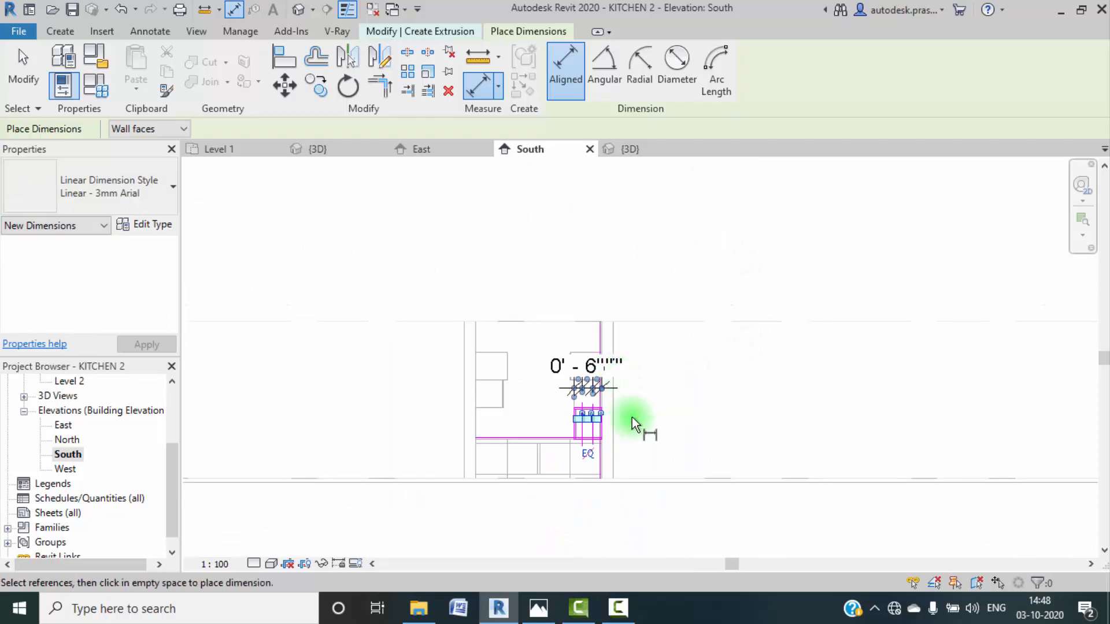
scroll(595, 430, up, 4)
click(580, 431)
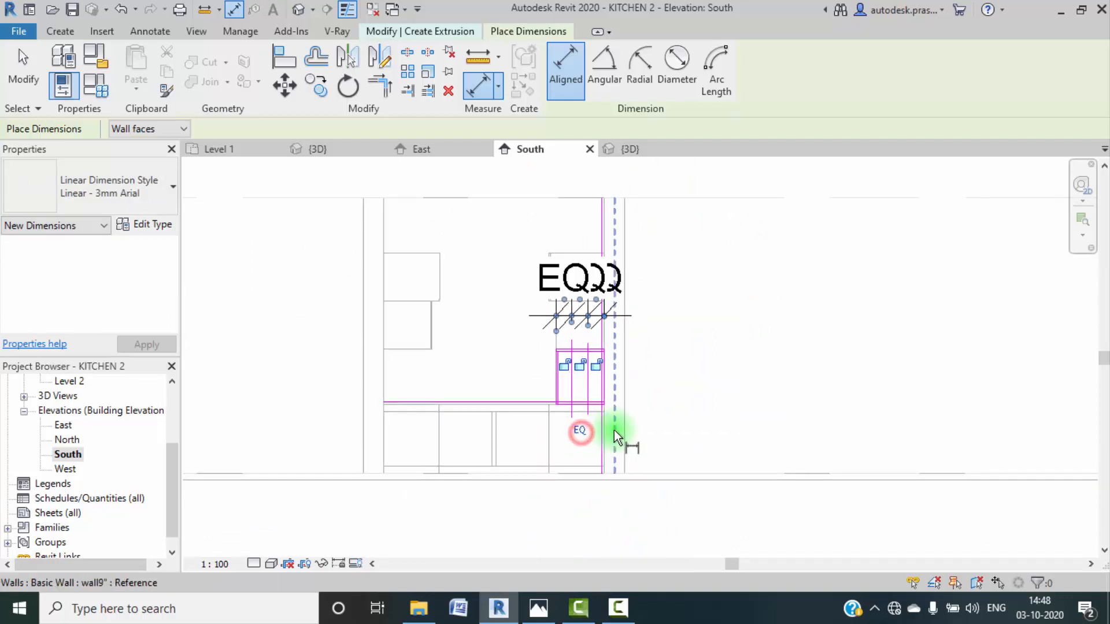
key(Escape)
key(Escape)
Step: Delete the equalized dimension string across the panel
click(577, 316)
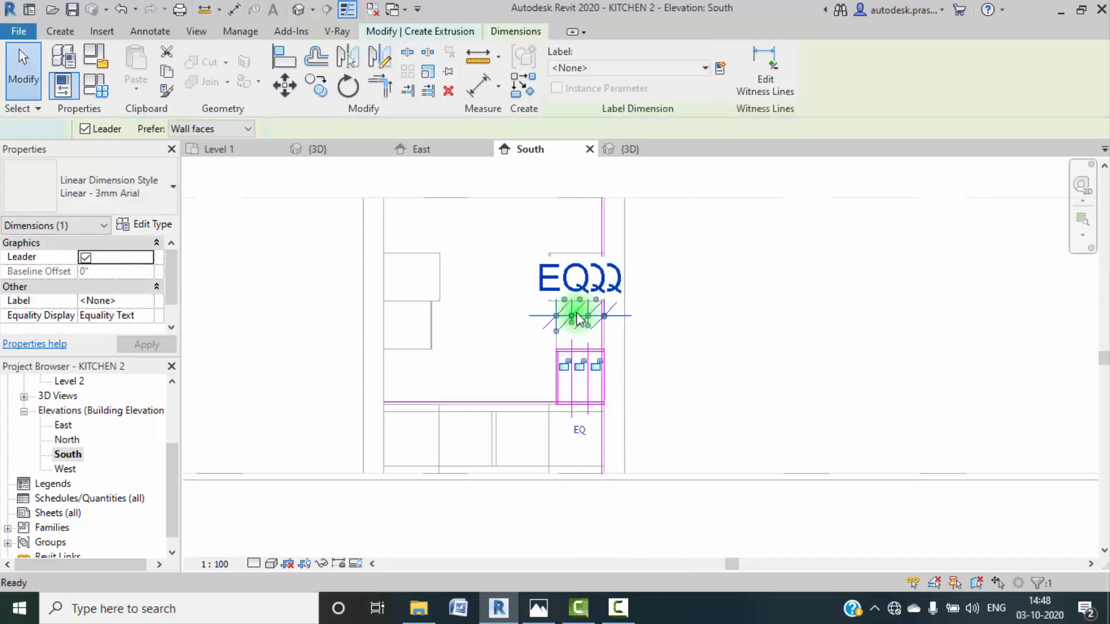
key(Escape)
scroll(534, 368, up, 2)
scroll(529, 344, down, 6)
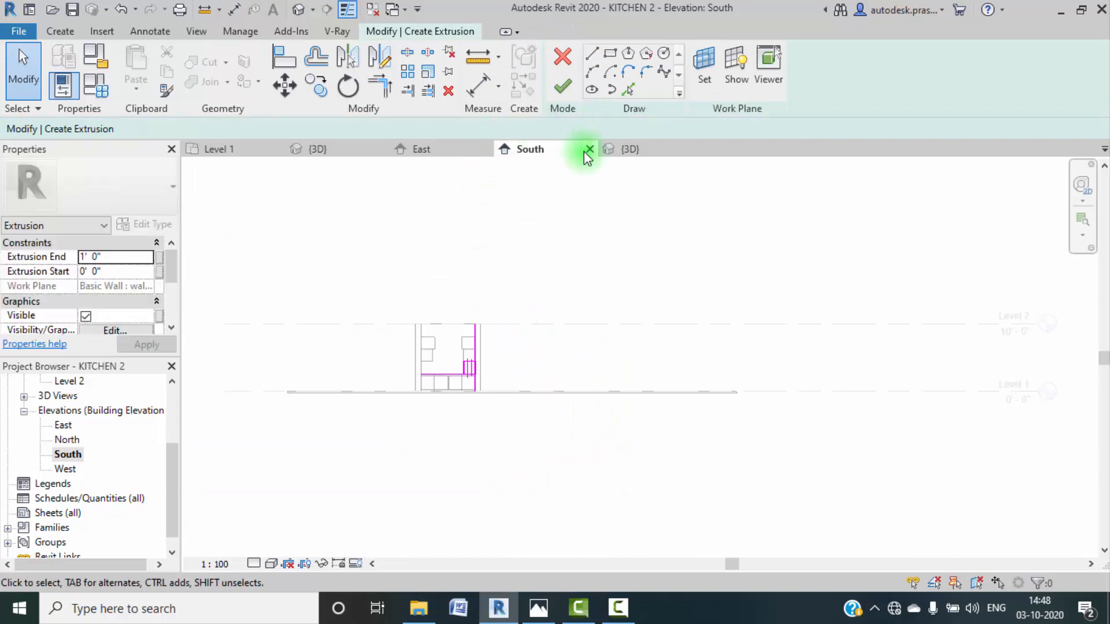
Step: Offset both vertical divider lines 0' 0 1/4" to each side with Pick Lines
scroll(463, 368, up, 5)
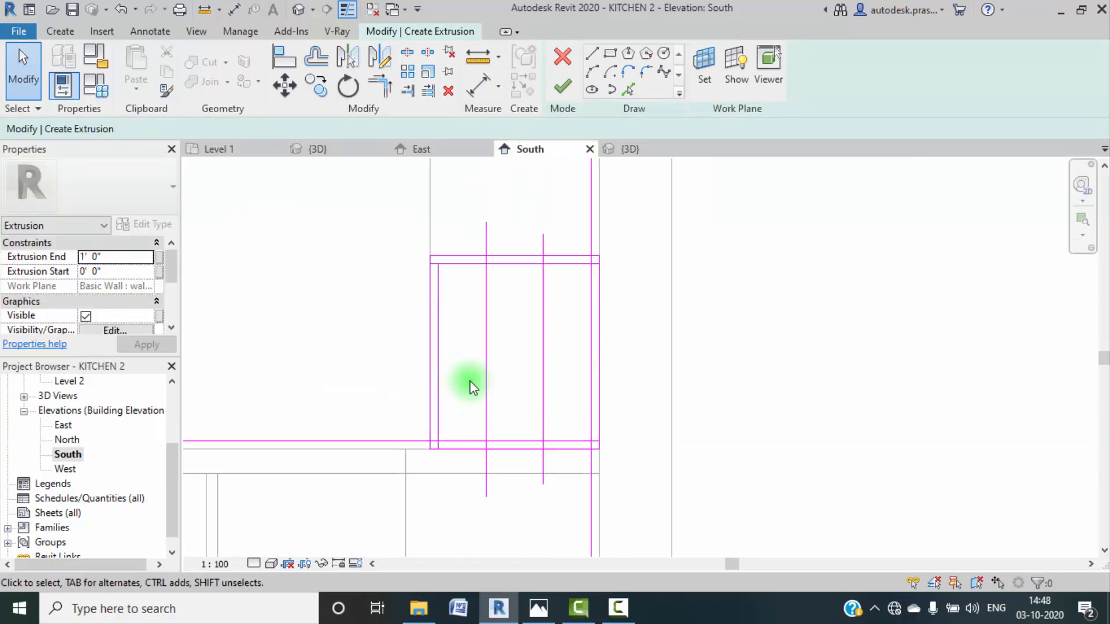
scroll(471, 386, up, 1)
click(631, 90)
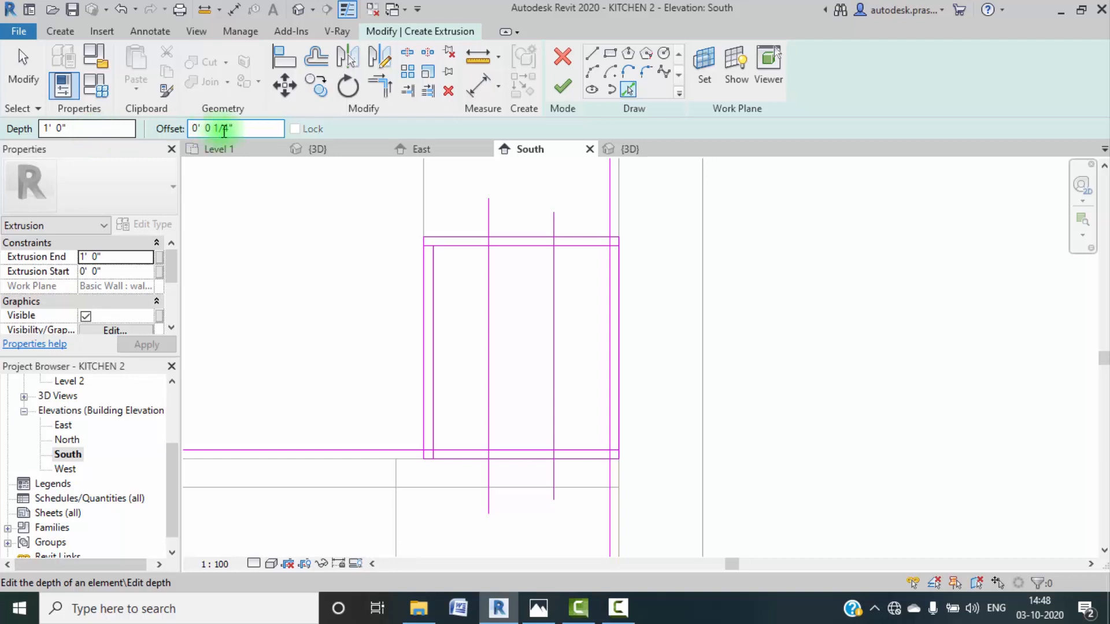
scroll(483, 312, up, 3)
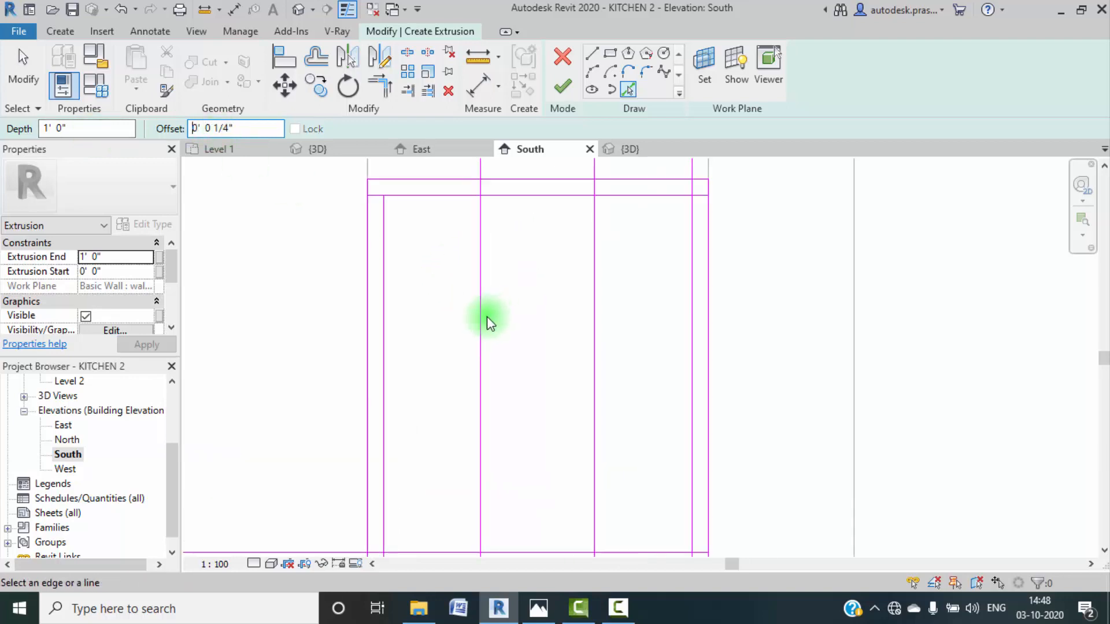
scroll(483, 346, up, 2)
click(484, 348)
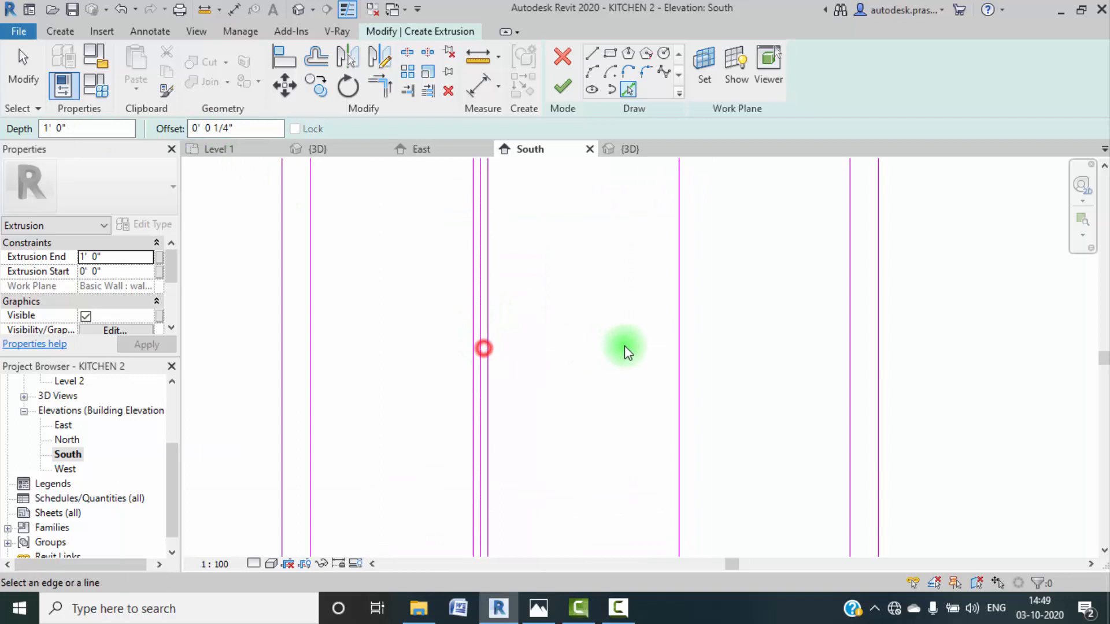
click(683, 386)
scroll(483, 377, up, 3)
key(Escape)
key(Escape)
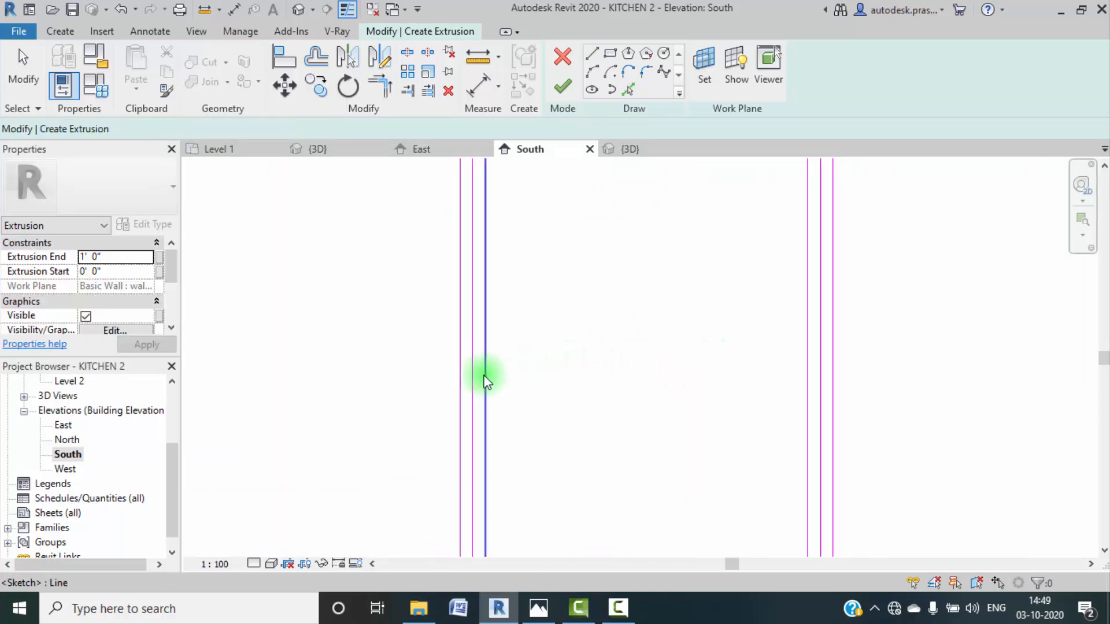
Step: Delete the original centre line between each pair of quarter-inch offset lines
click(471, 377)
key(Delete)
scroll(702, 377, down, 2)
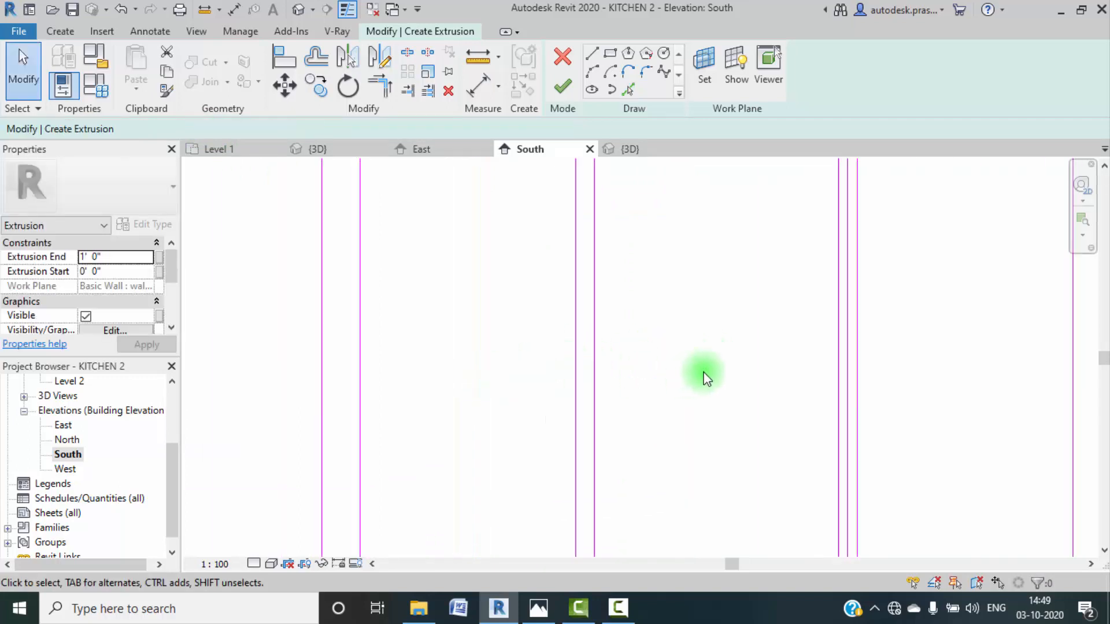
scroll(844, 417, up, 1)
click(848, 421)
key(Delete)
scroll(636, 375, down, 4)
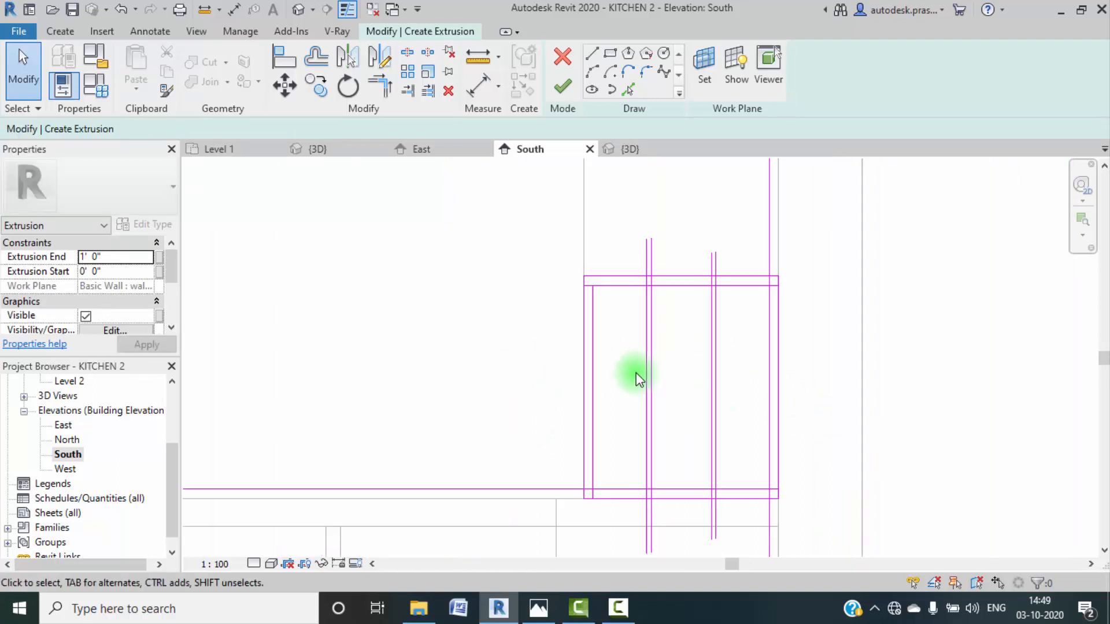
Step: Check the thickness of the panel frame's vertical side with an aligned dimension, without placing it
scroll(664, 352, up, 2)
middle_drag(581, 334, 568, 336)
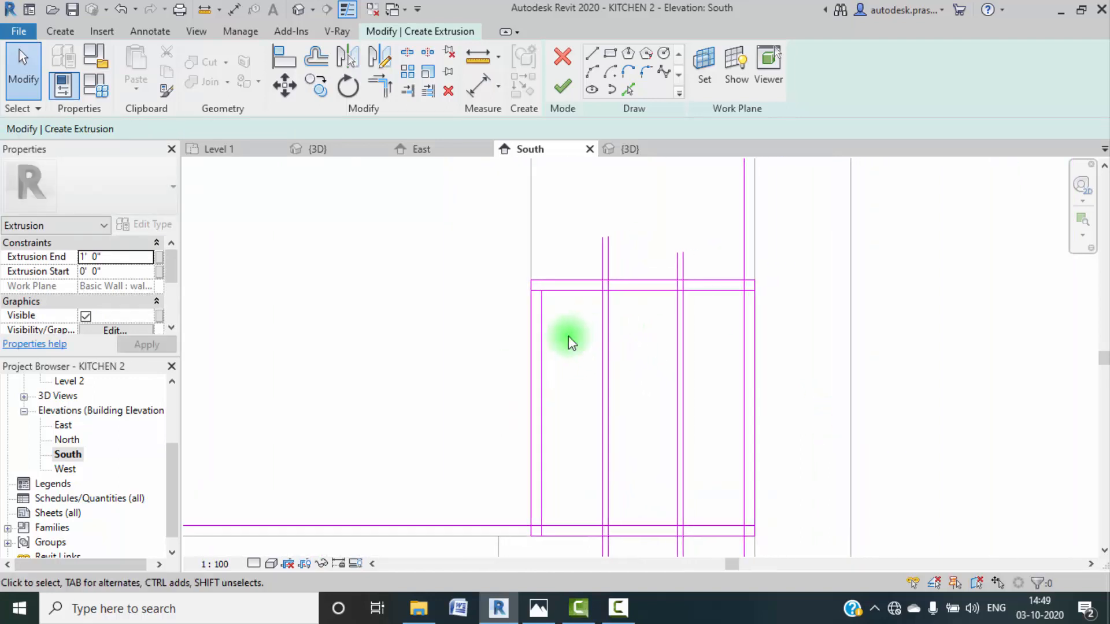
scroll(546, 301, up, 2)
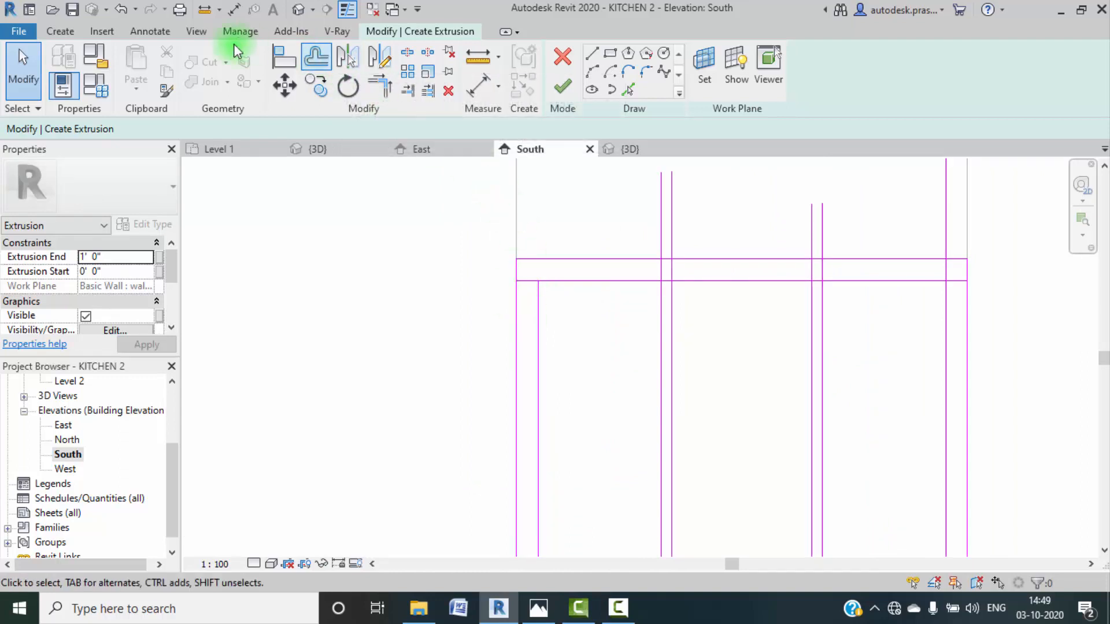
click(151, 30)
click(67, 65)
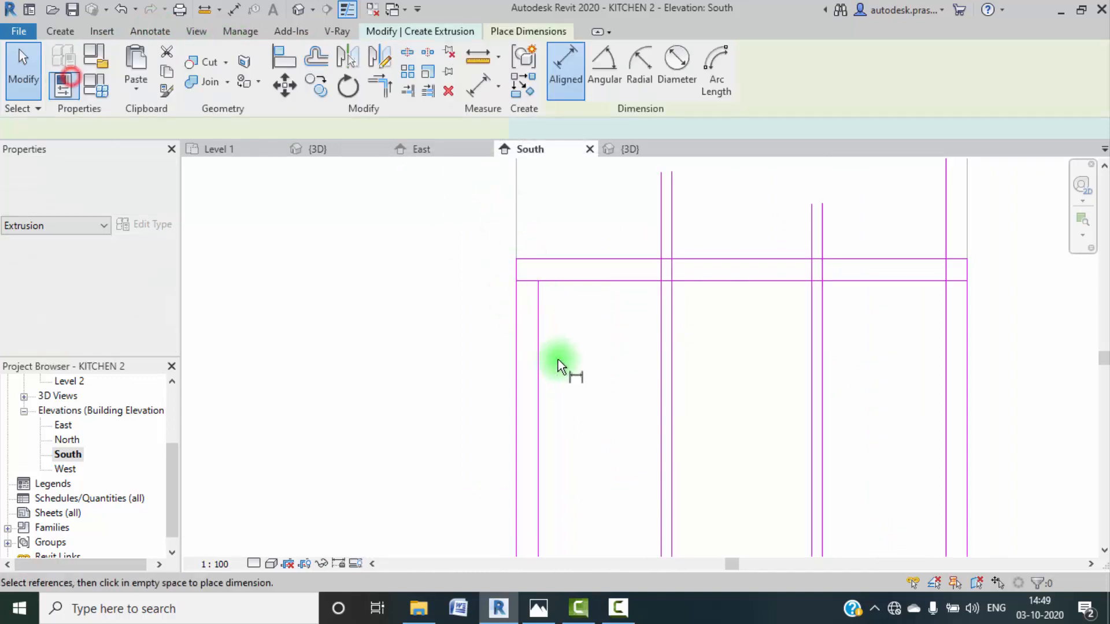
click(516, 346)
click(538, 354)
scroll(549, 299, down, 4)
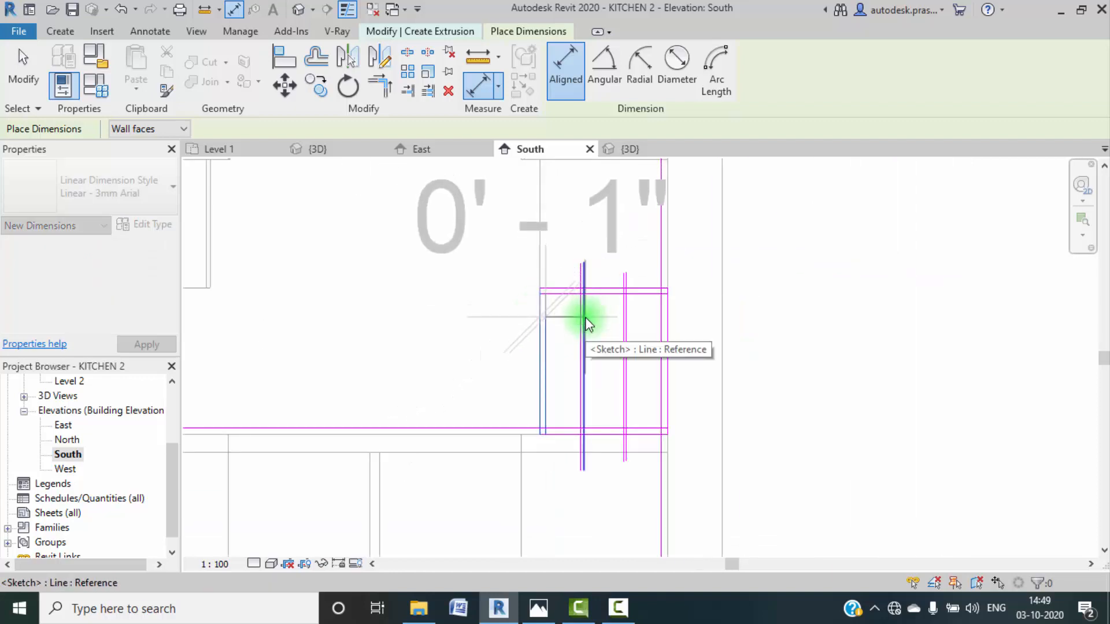
key(Escape)
key(Escape)
scroll(587, 369, up, 4)
key(Escape)
scroll(585, 365, down, 1)
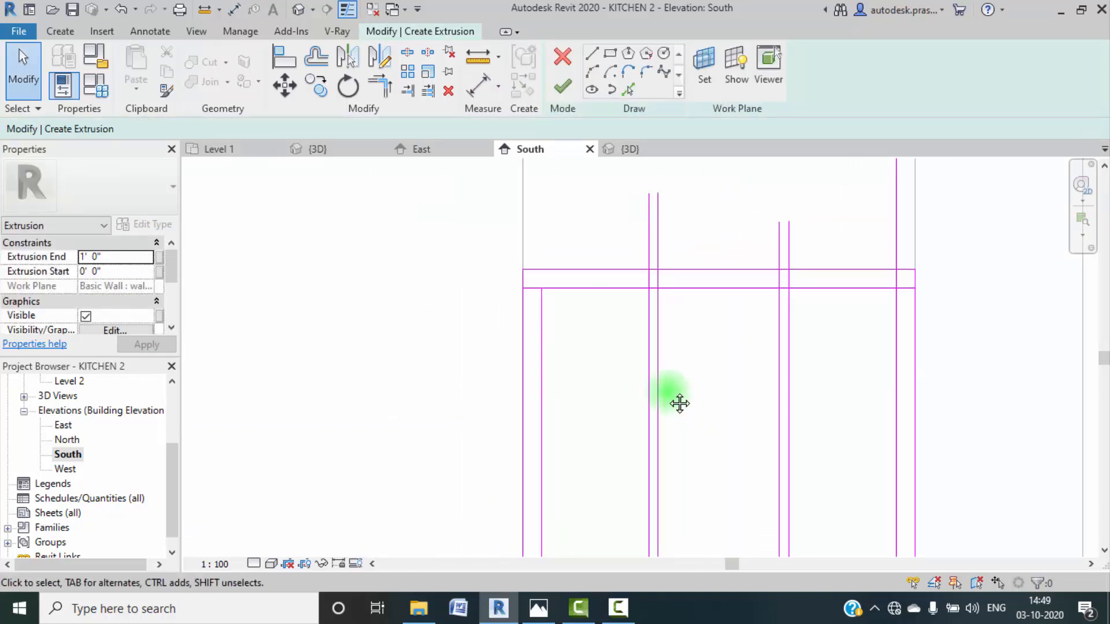
Step: Undo the centre-line deletions and the quarter-inch offsets of the vertical divider lines
middle_drag(679, 404, 661, 370)
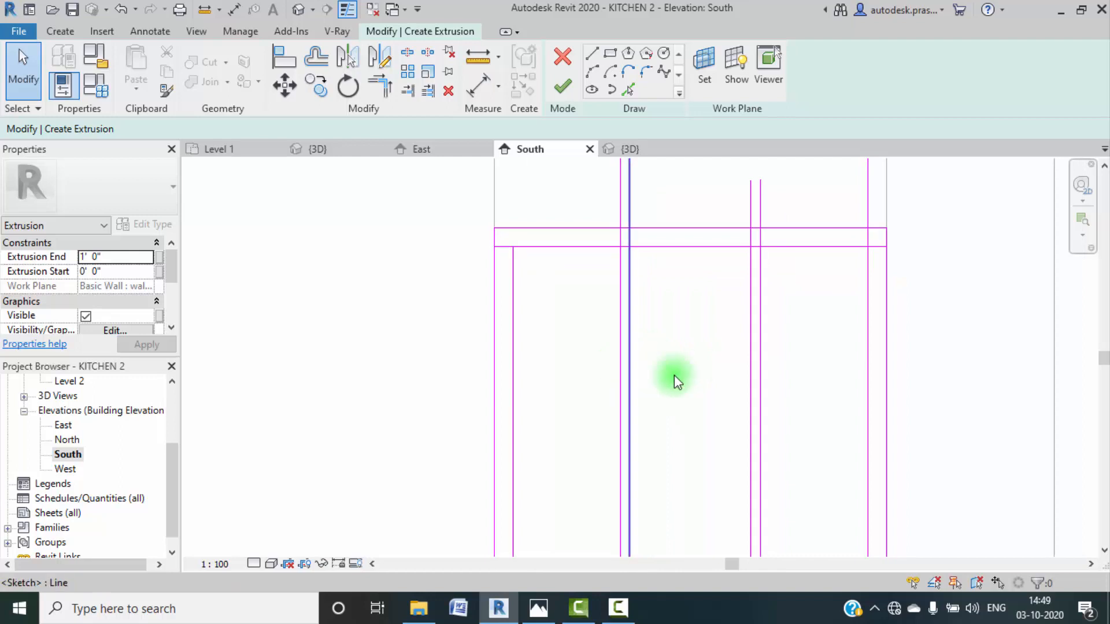
scroll(685, 376, up, 4)
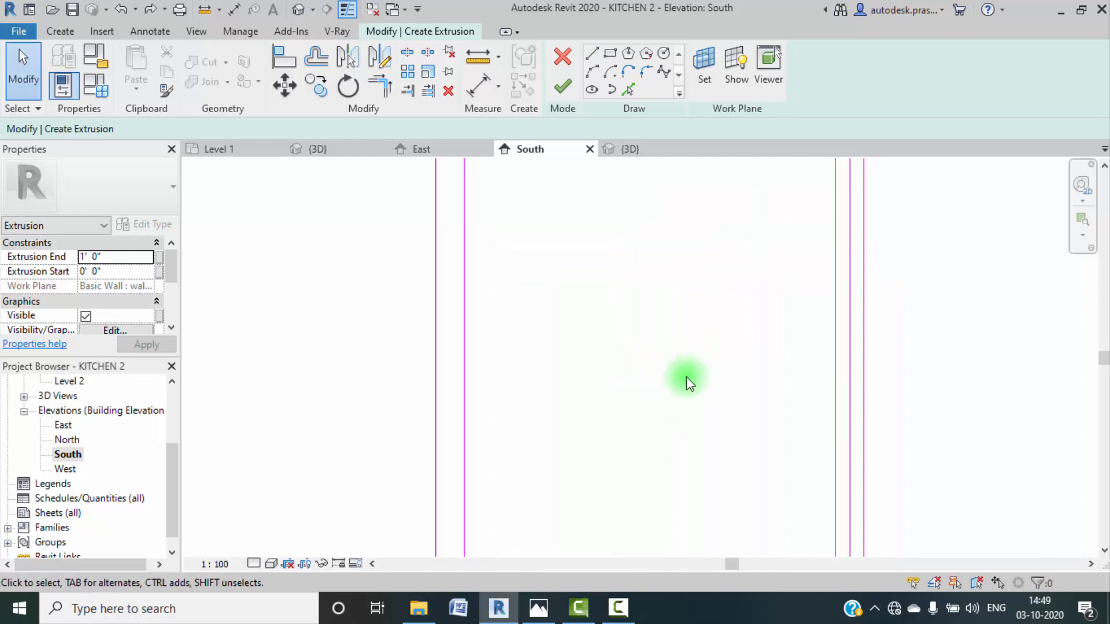
scroll(686, 377, down, 2)
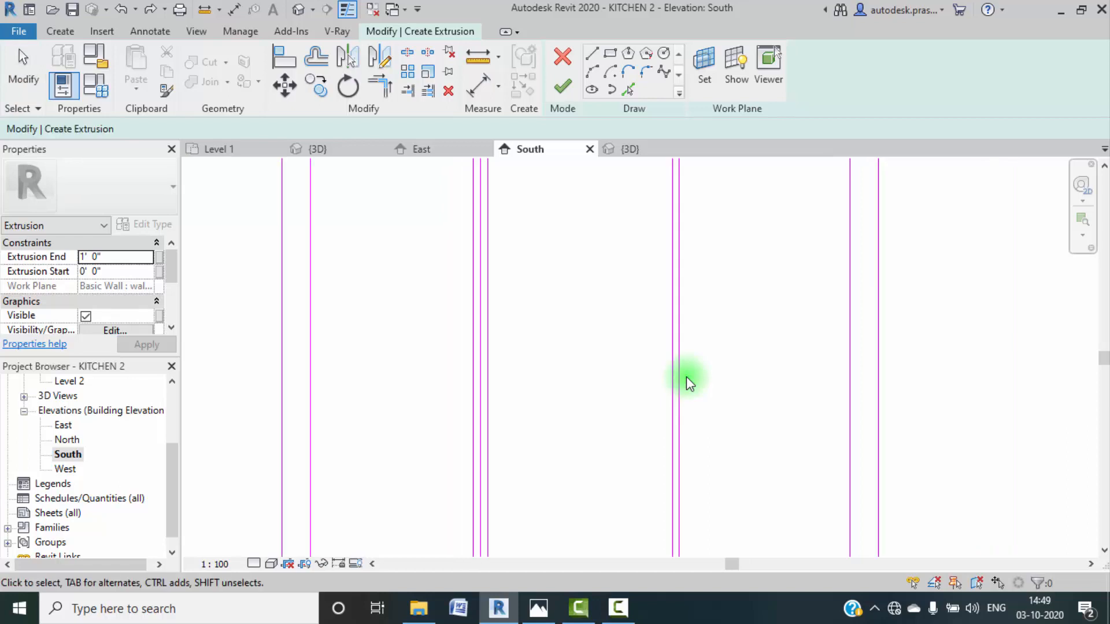
key(ctrl+z)
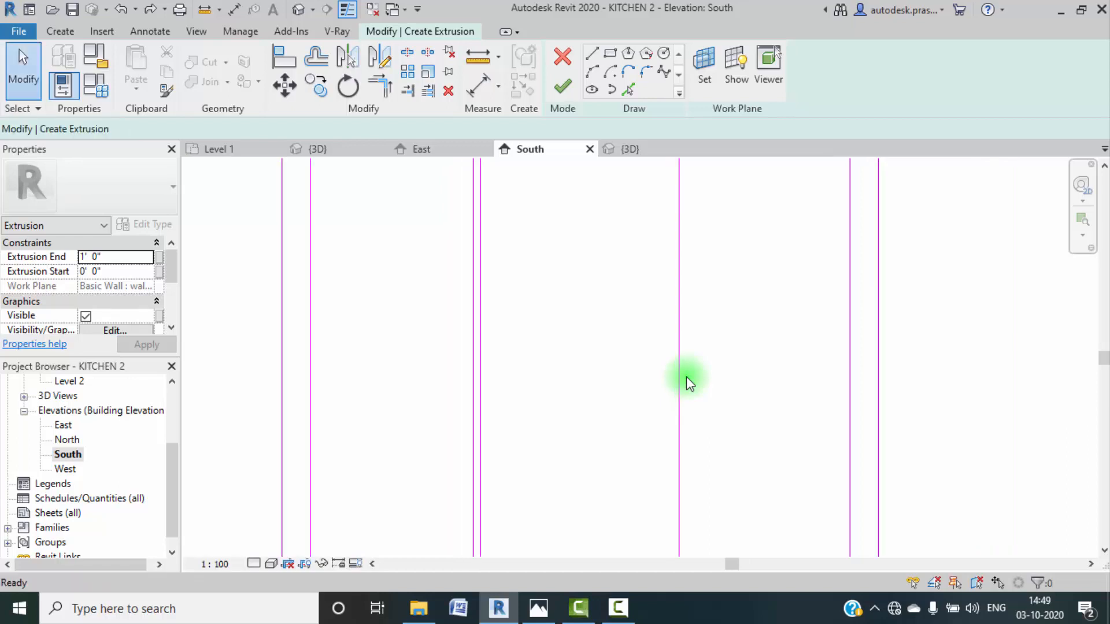
key(ctrl+z)
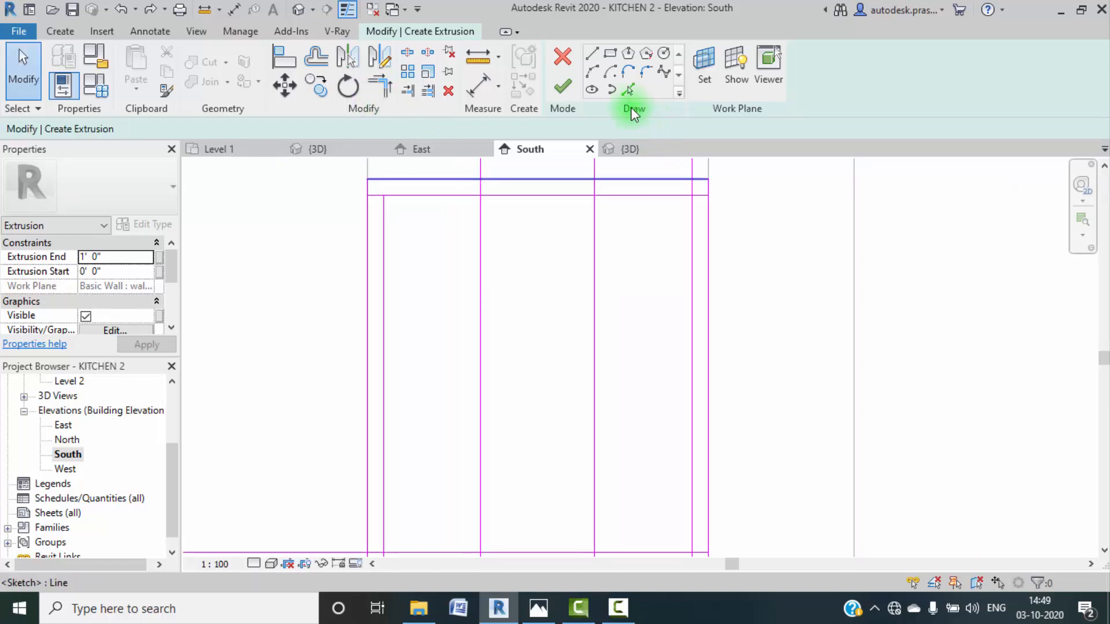
Step: Offset both vertical divider lines 0' 0 1/2" to each side with Pick Lines
drag(265, 130, 41, 126)
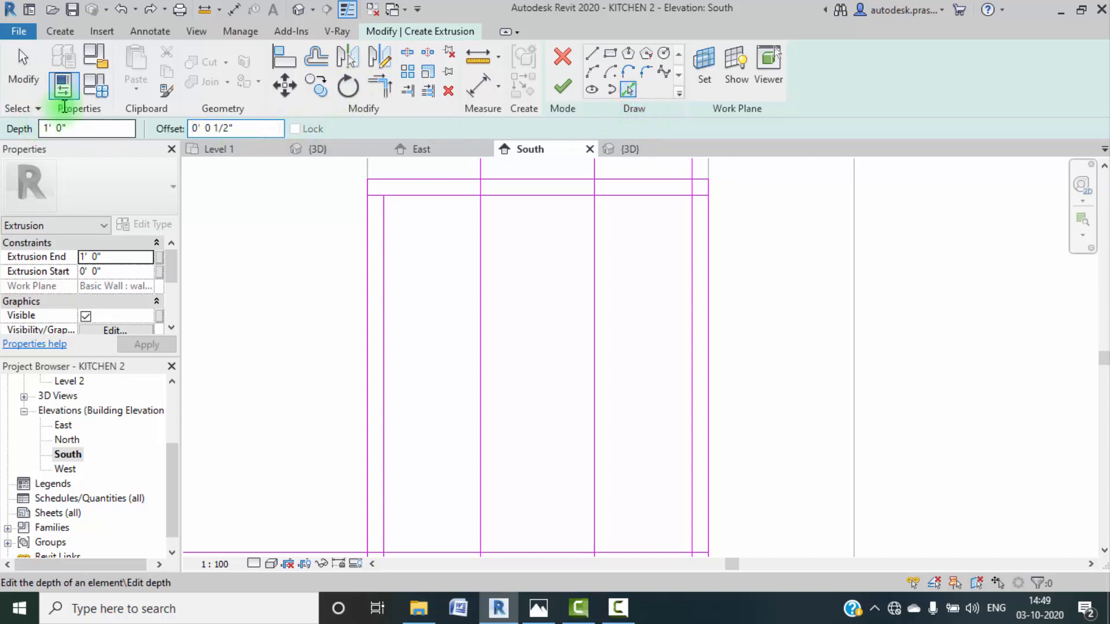
click(479, 376)
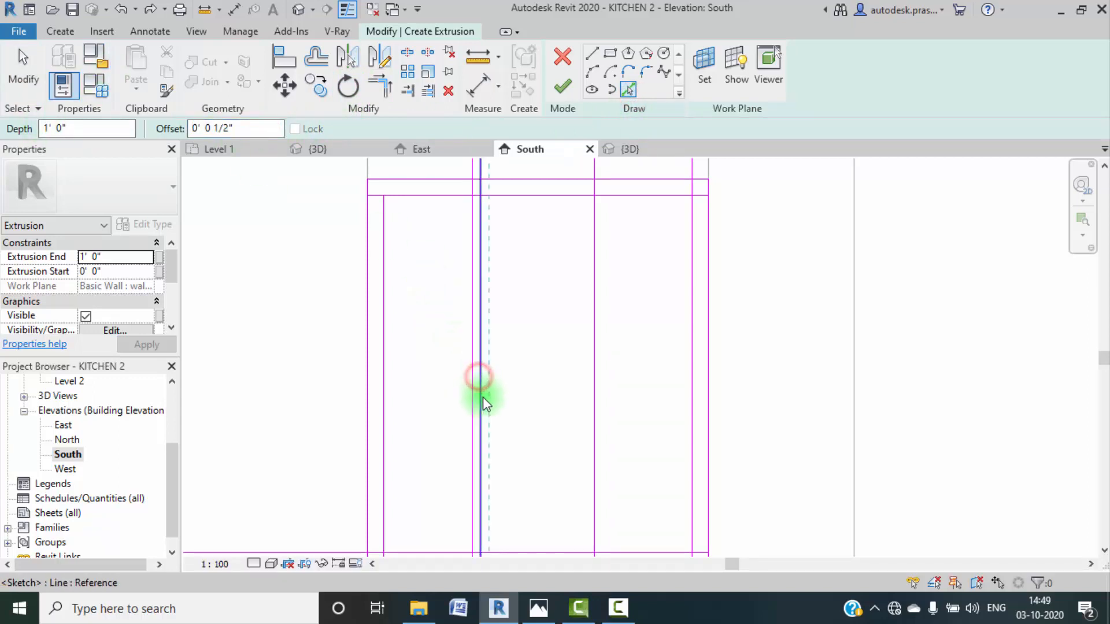
click(483, 397)
click(594, 388)
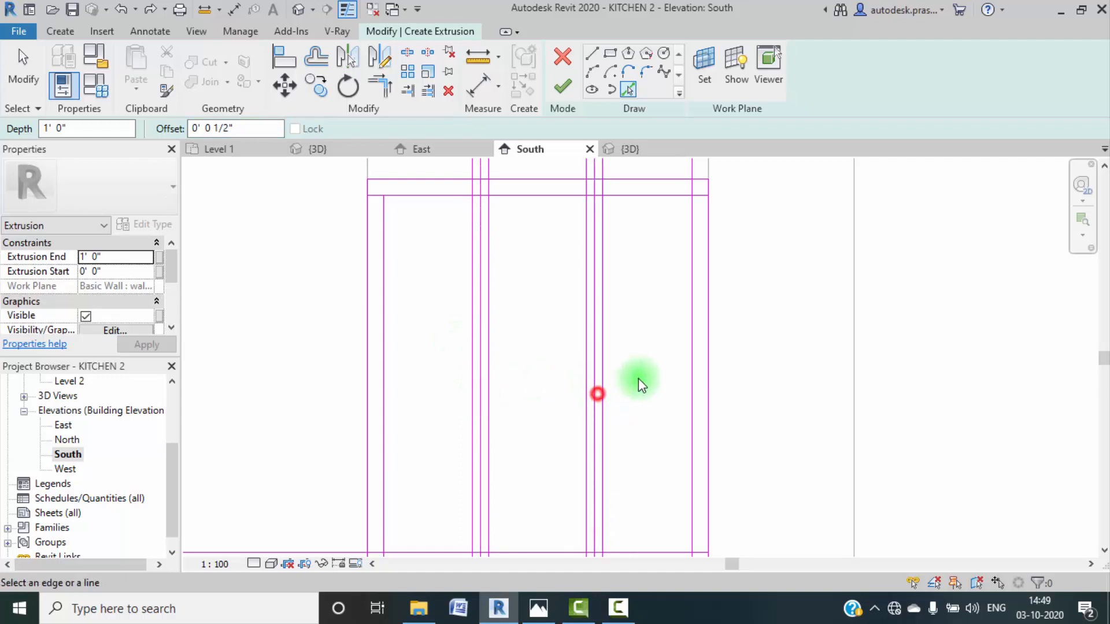
key(Escape)
Step: Delete the original centre lines between the half-inch offset pairs, leaving two vertical bars
scroll(482, 385, up, 4)
click(483, 385)
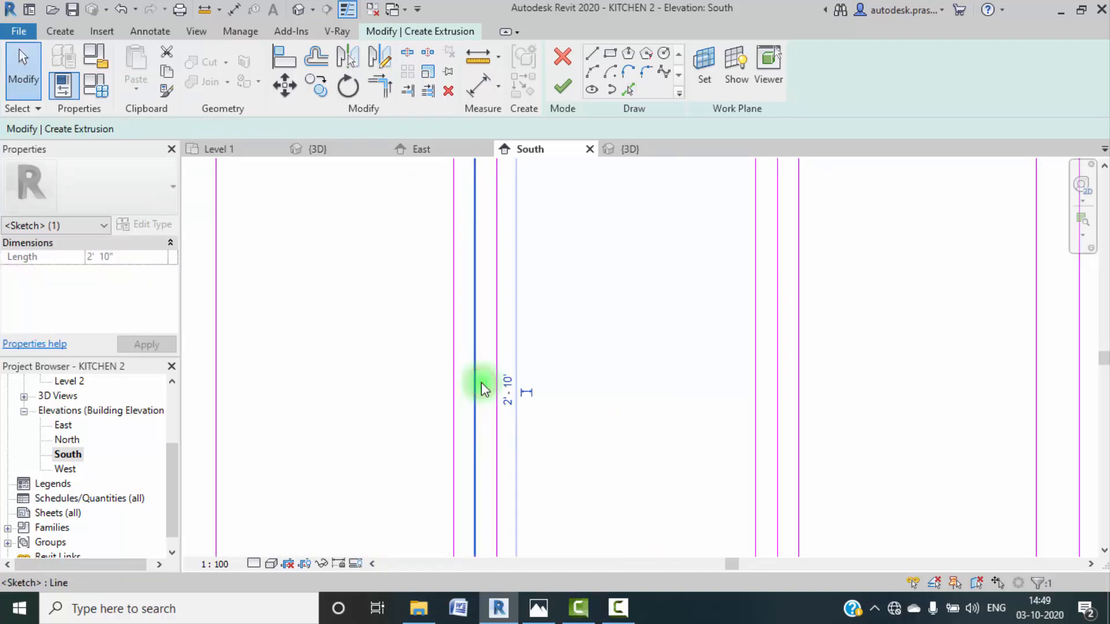
key(Delete)
scroll(530, 380, down, 3)
scroll(651, 383, up, 2)
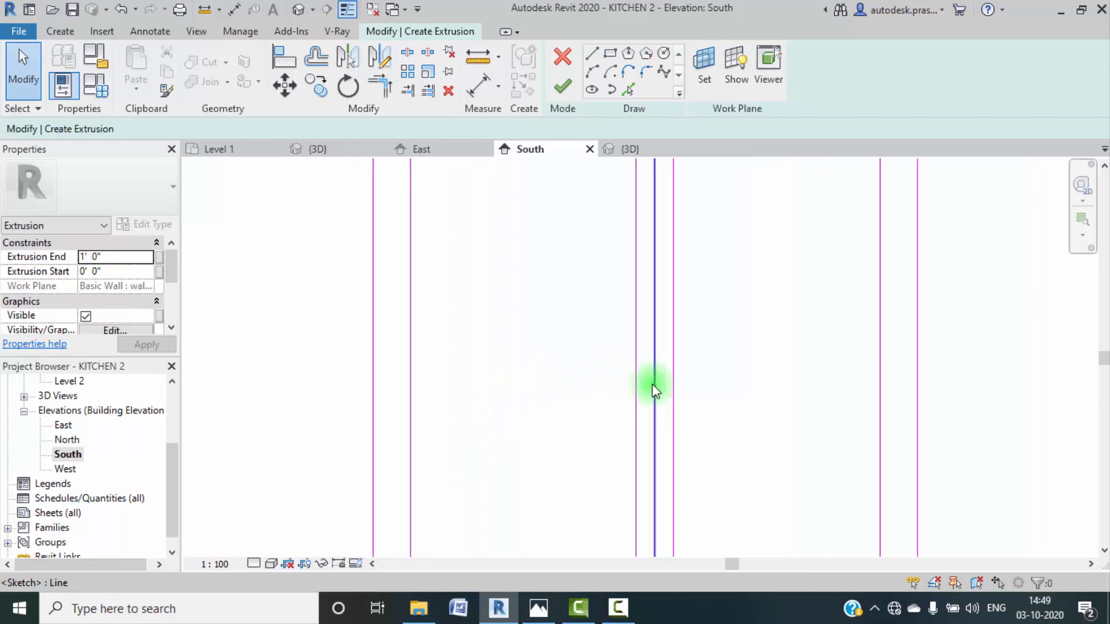
click(652, 384)
key(Delete)
scroll(650, 381, down, 4)
scroll(595, 318, up, 3)
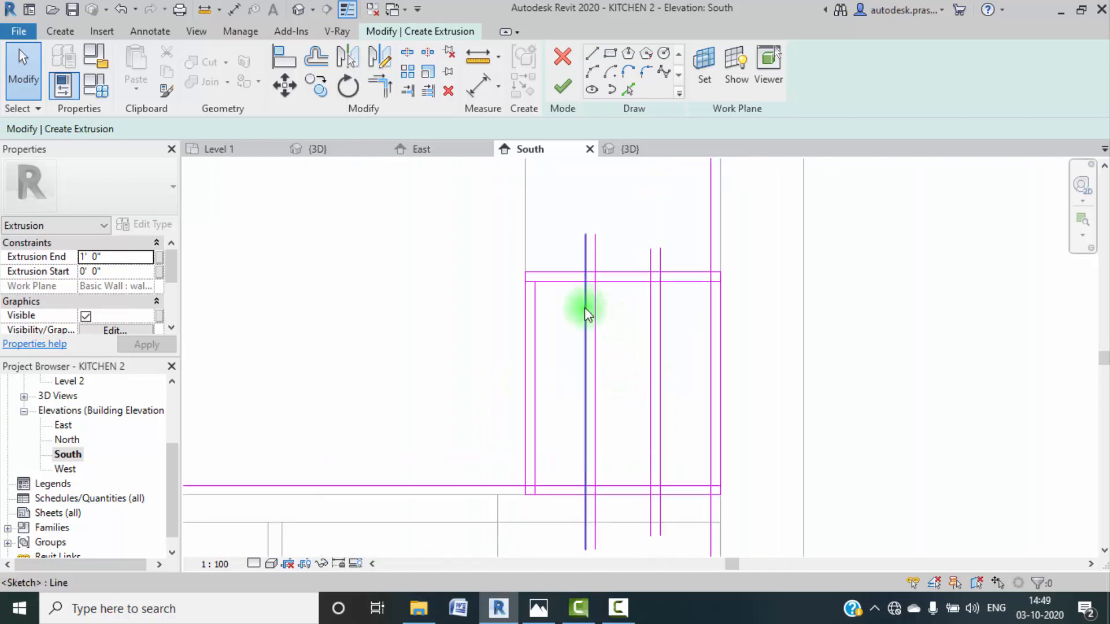
Step: Draw two horizontal sketch lines, about 2' 3 1/2" and 2' 8 1/2" long, across the panel and past both its sides
middle_drag(600, 322, 570, 295)
click(590, 58)
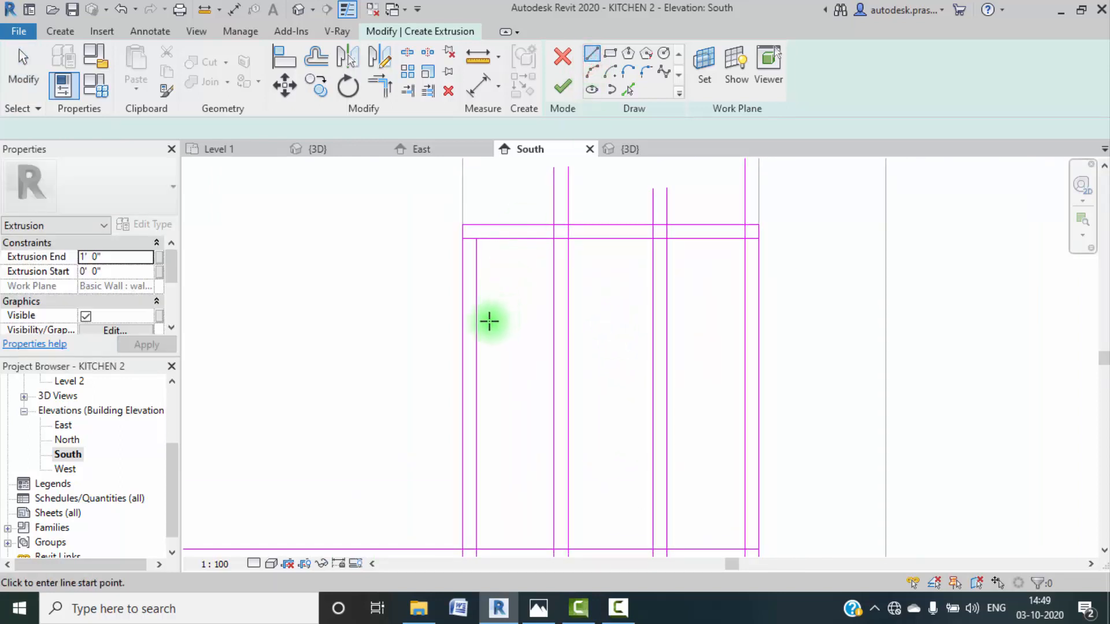
click(405, 319)
click(793, 319)
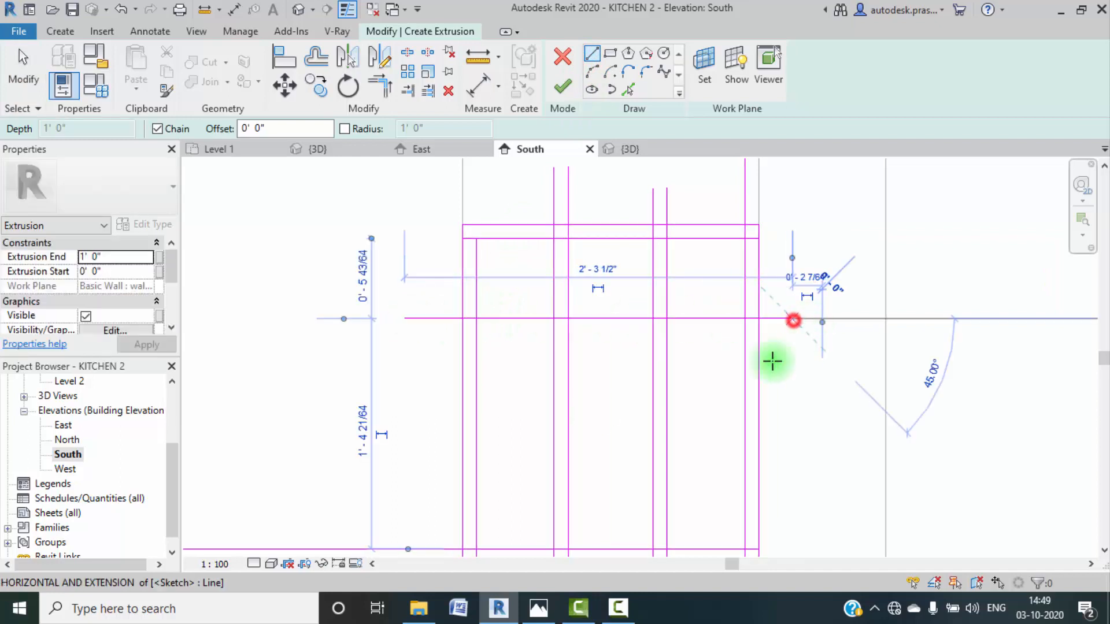
key(Escape)
click(400, 460)
click(862, 461)
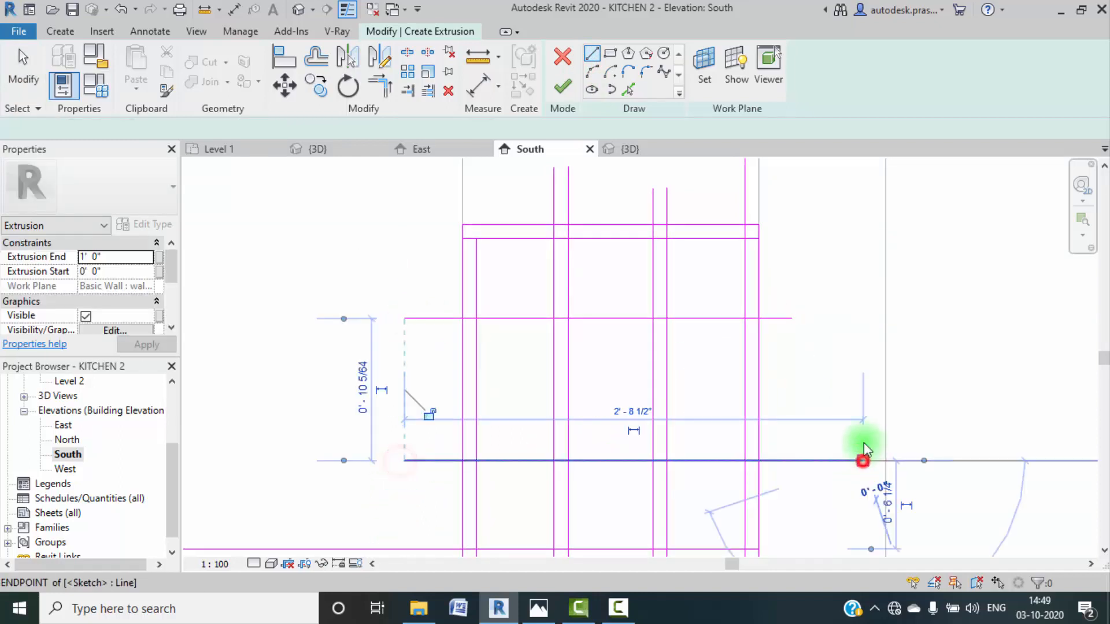
key(Escape)
key(Escape)
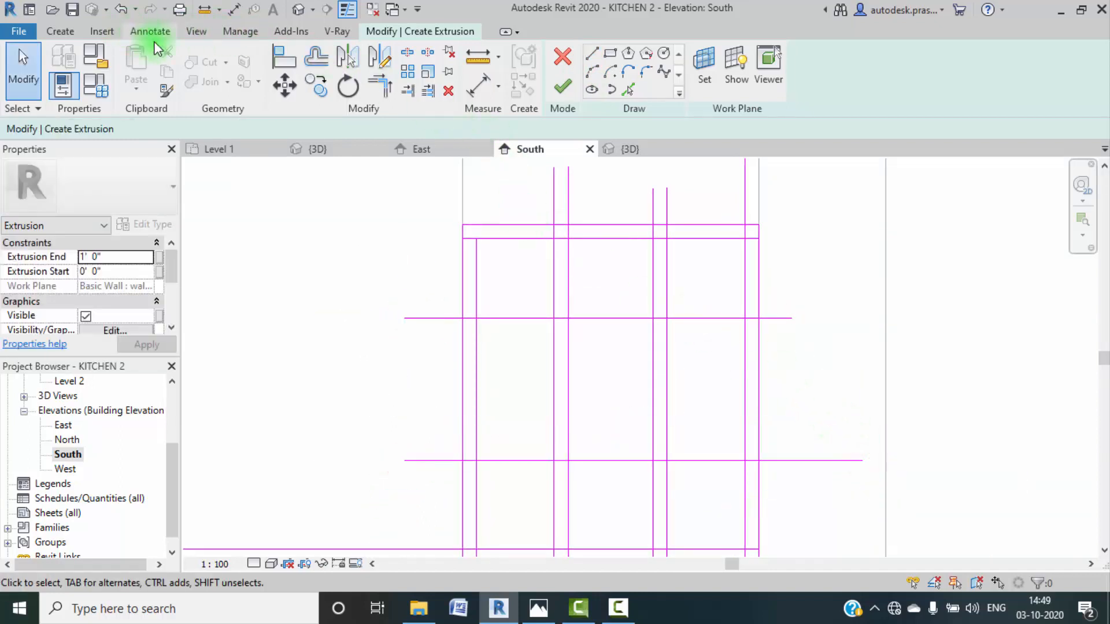
Step: Place an aligned dimension string from the panel's top edge through both horizontal lines to its bottom edge
click(147, 31)
click(62, 61)
click(489, 223)
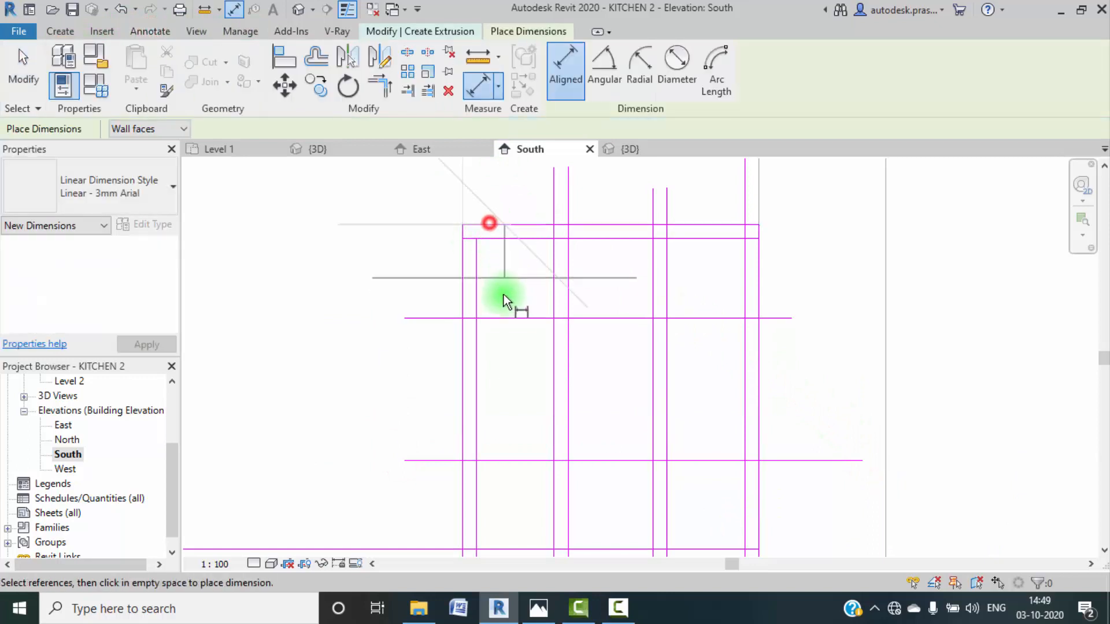
click(504, 318)
middle_drag(533, 352, 520, 255)
click(510, 365)
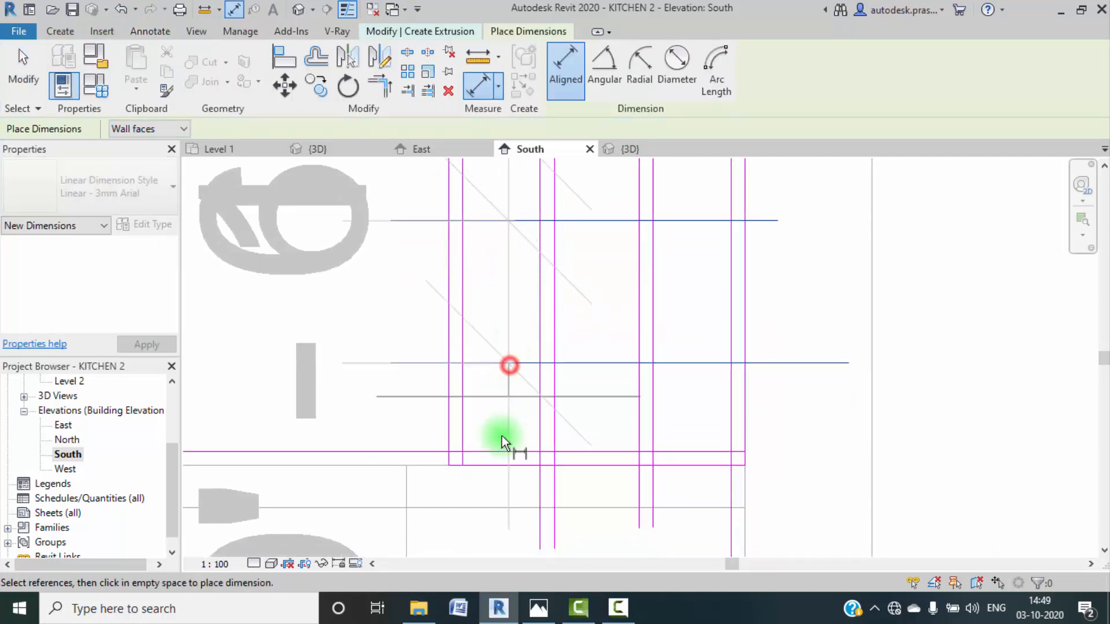
click(502, 467)
middle_drag(434, 382, 658, 341)
click(441, 307)
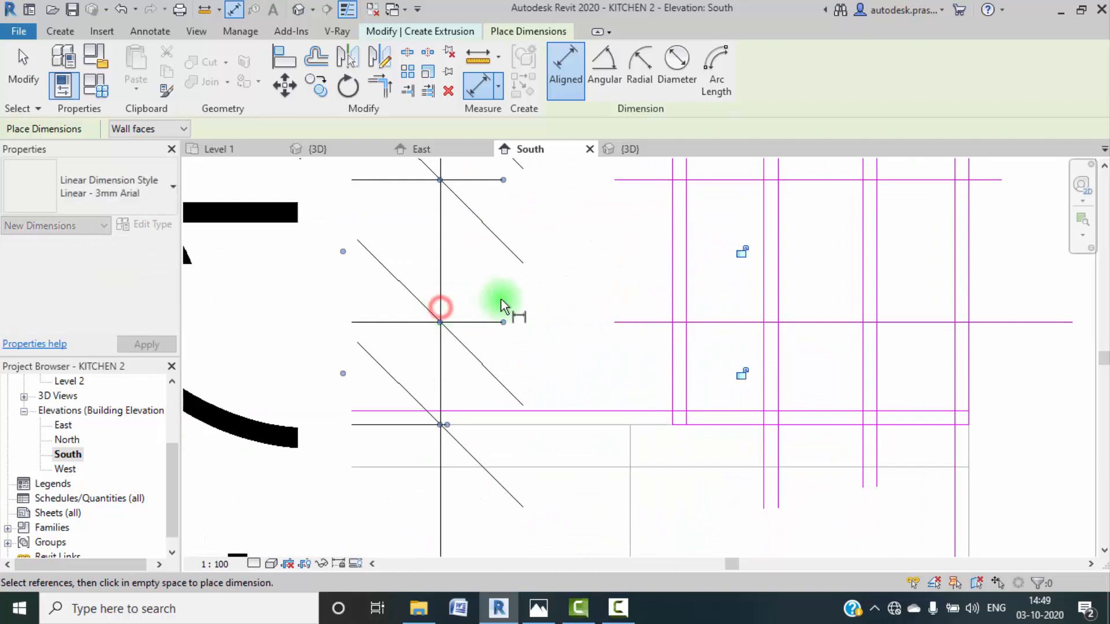
Step: Delete the vertical dimension string beside the panel
scroll(581, 291, down, 5)
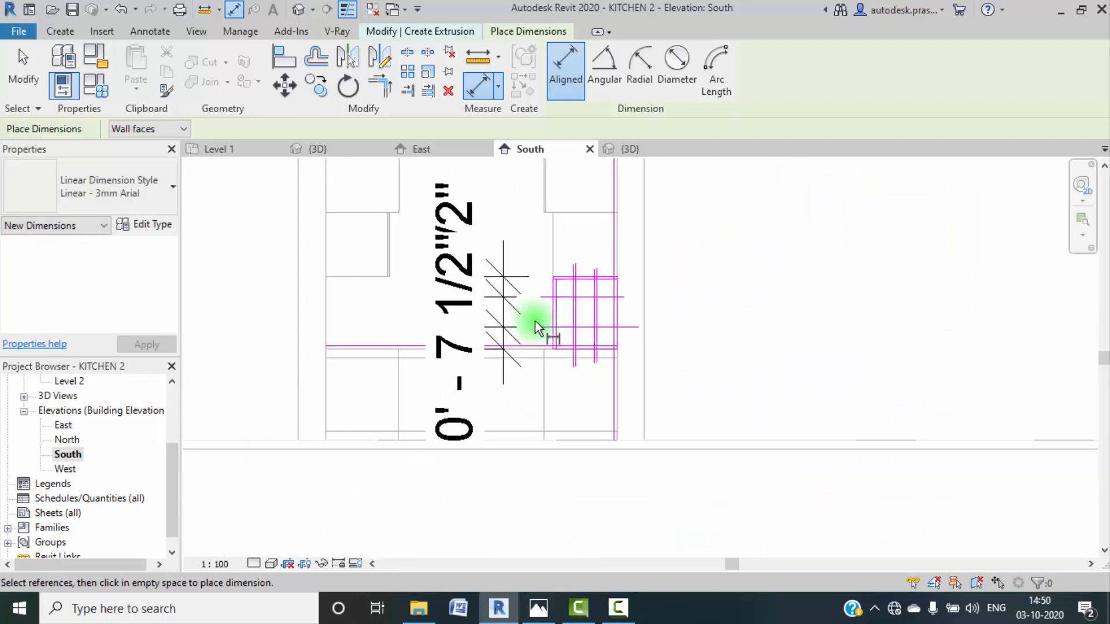
scroll(584, 327, down, 2)
scroll(544, 312, up, 3)
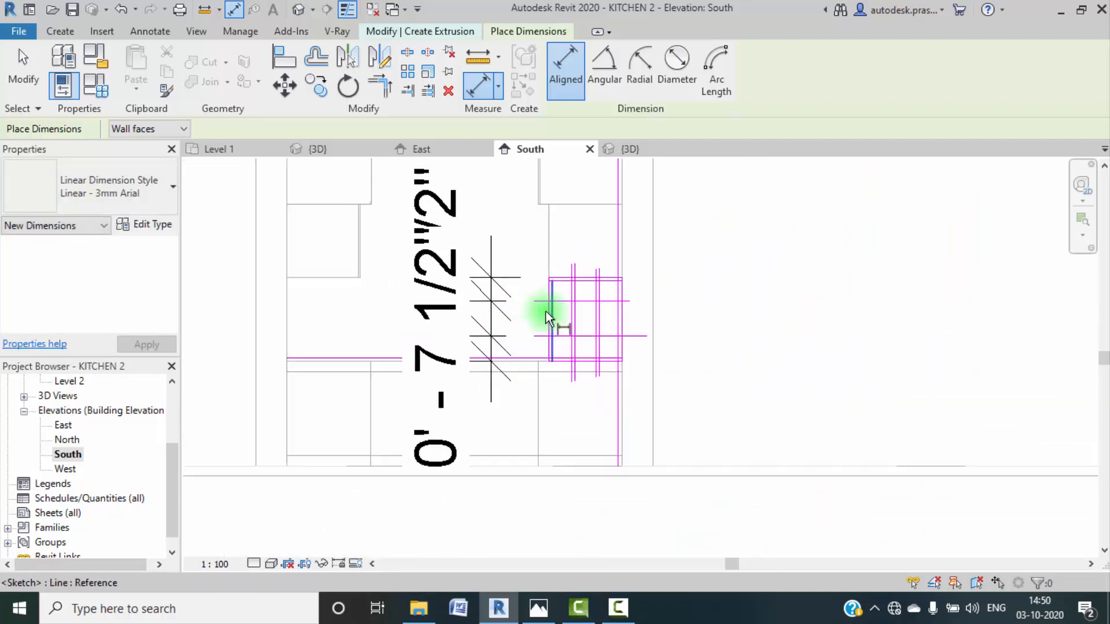
key(Escape)
key(Escape)
scroll(550, 362, up, 3)
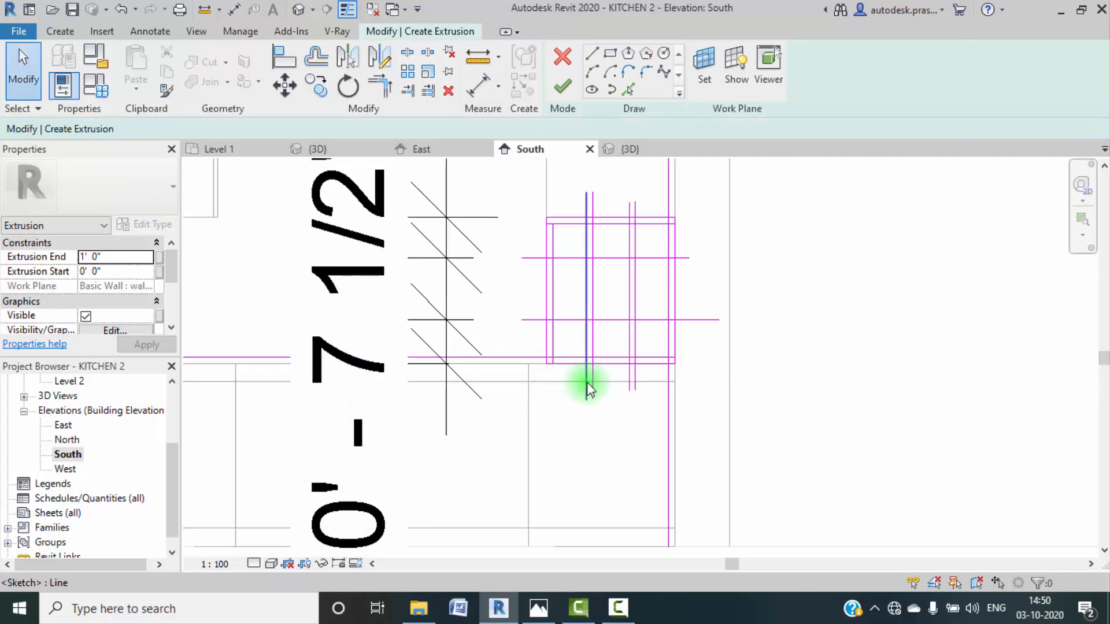
click(408, 278)
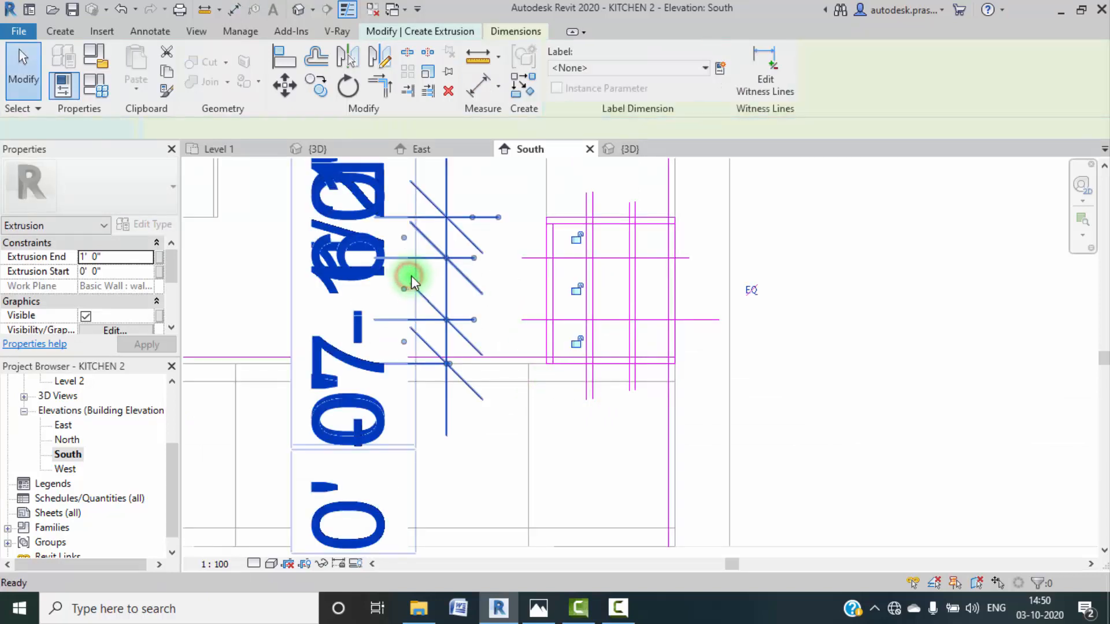
key(Delete)
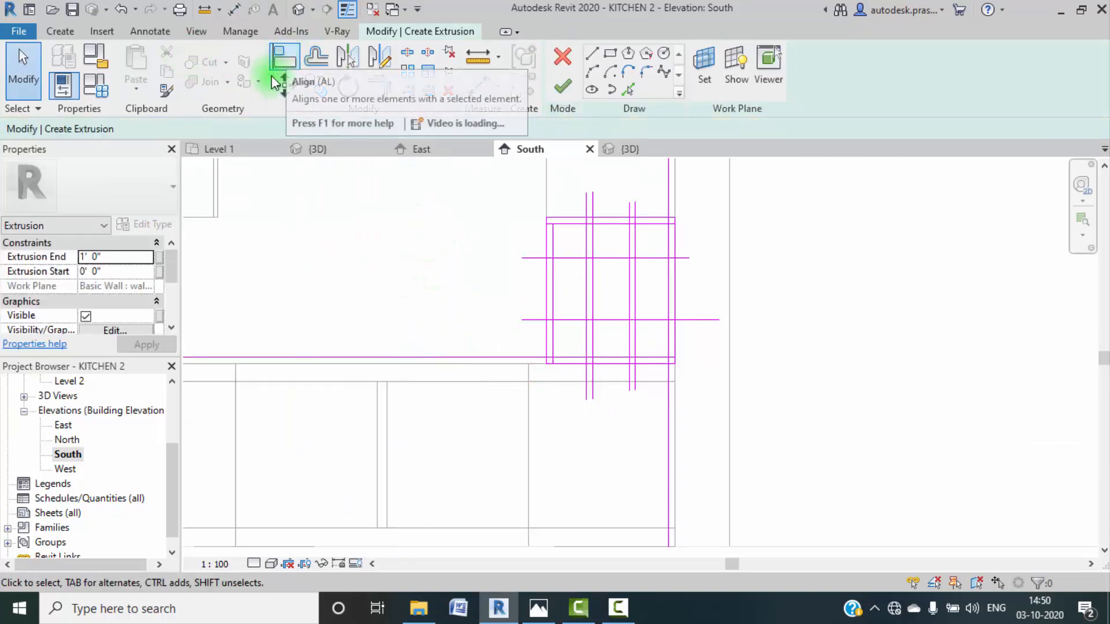
Step: Space the two horizontal lines evenly between the panel's top and bottom edges using an equality (EQ) dimension, and delete that dimension
click(141, 32)
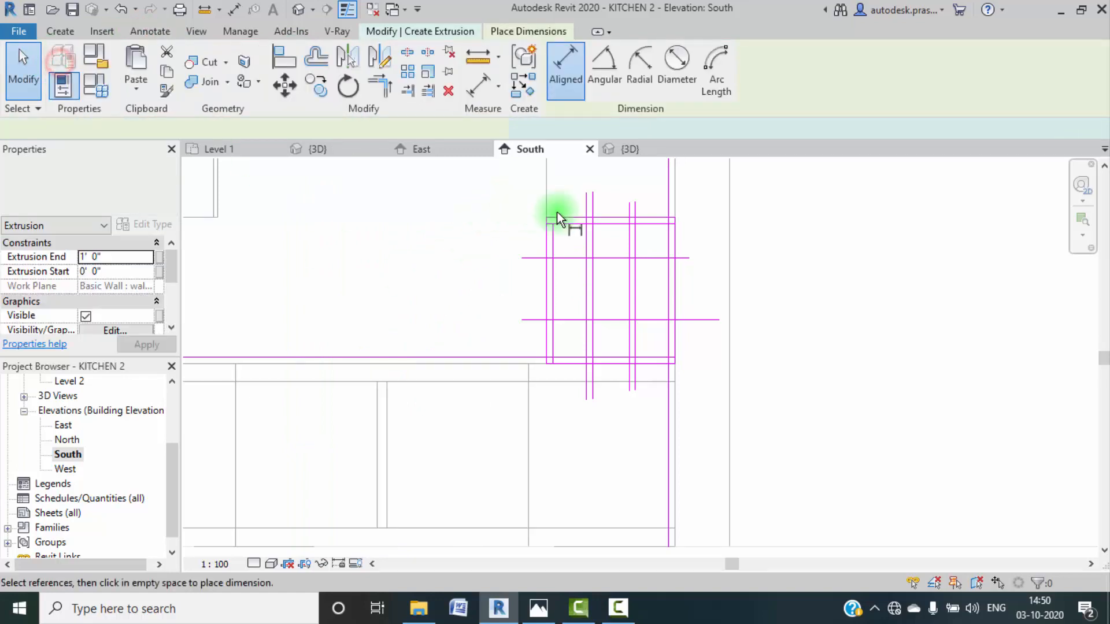
click(563, 258)
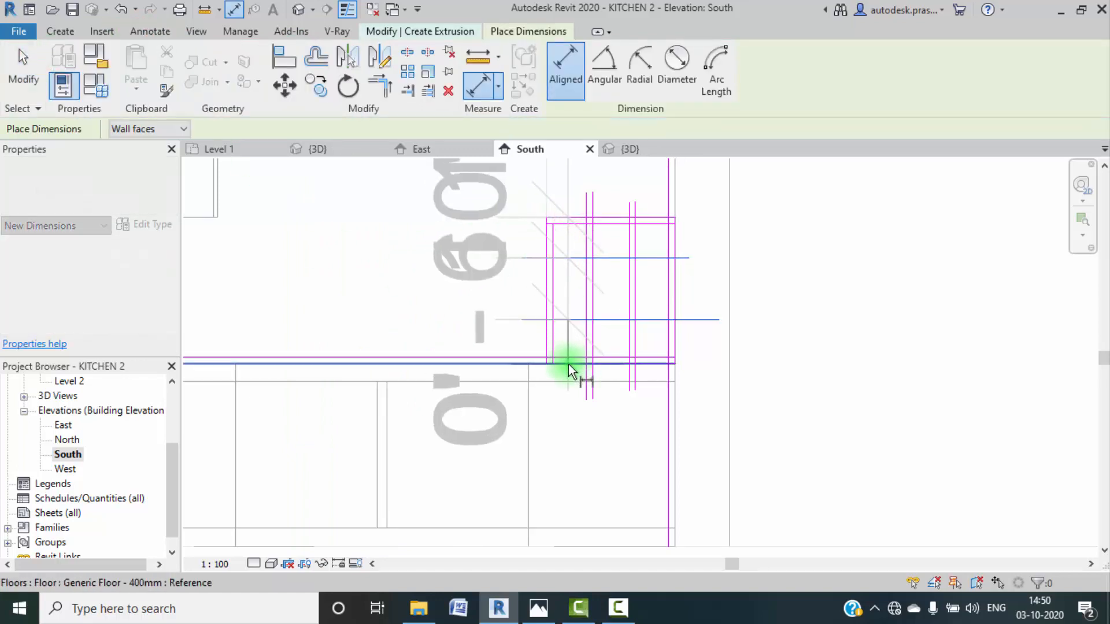
click(568, 364)
click(442, 313)
click(746, 289)
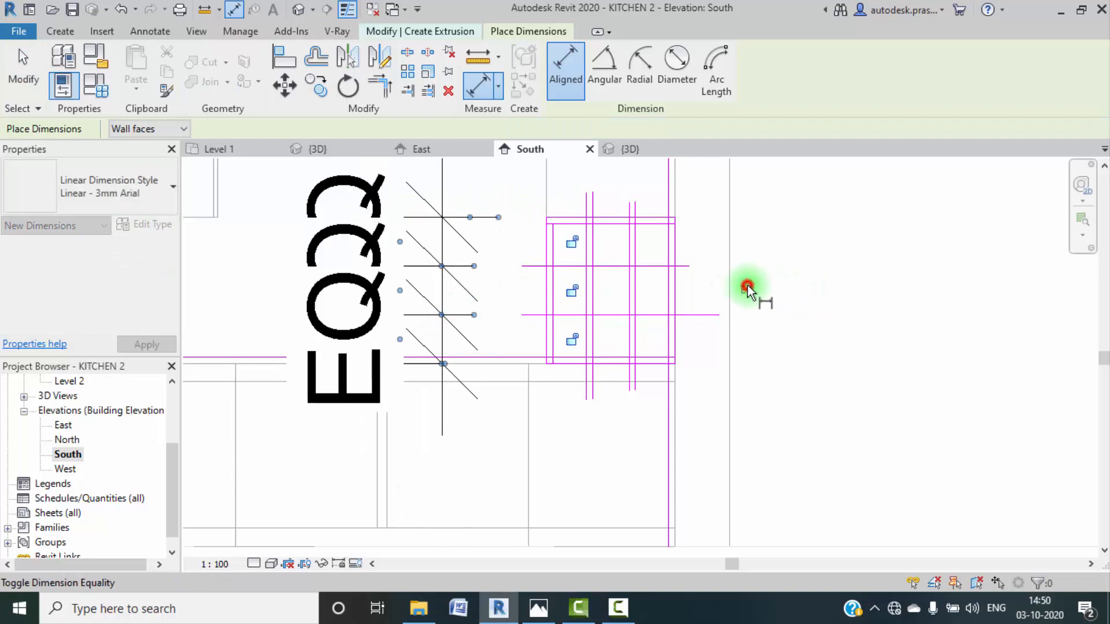
key(Escape)
key(Escape)
click(454, 270)
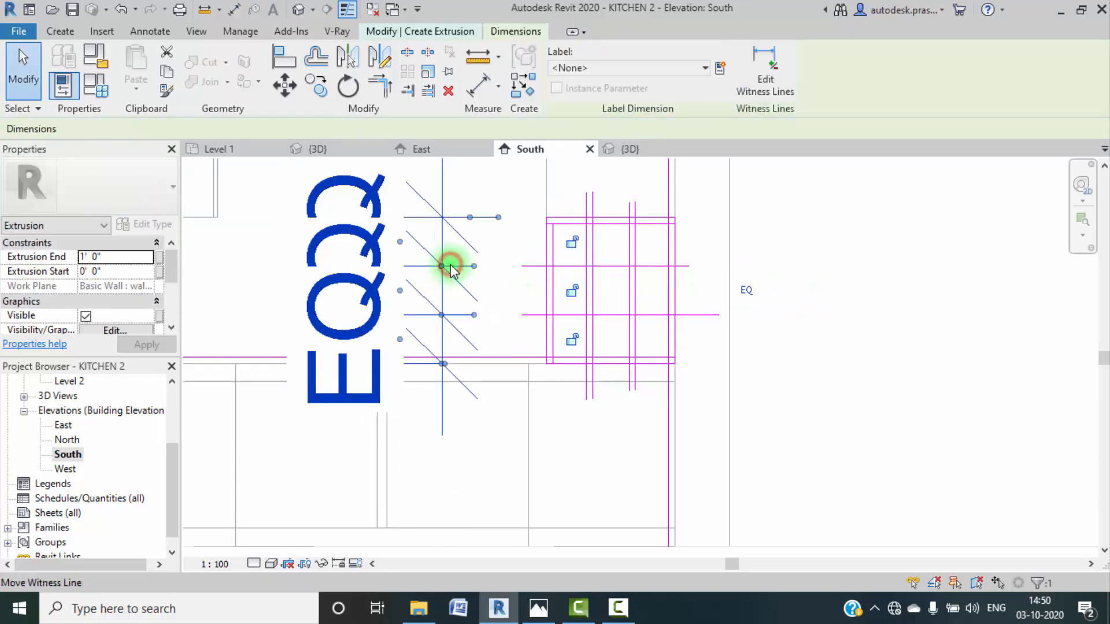
key(Delete)
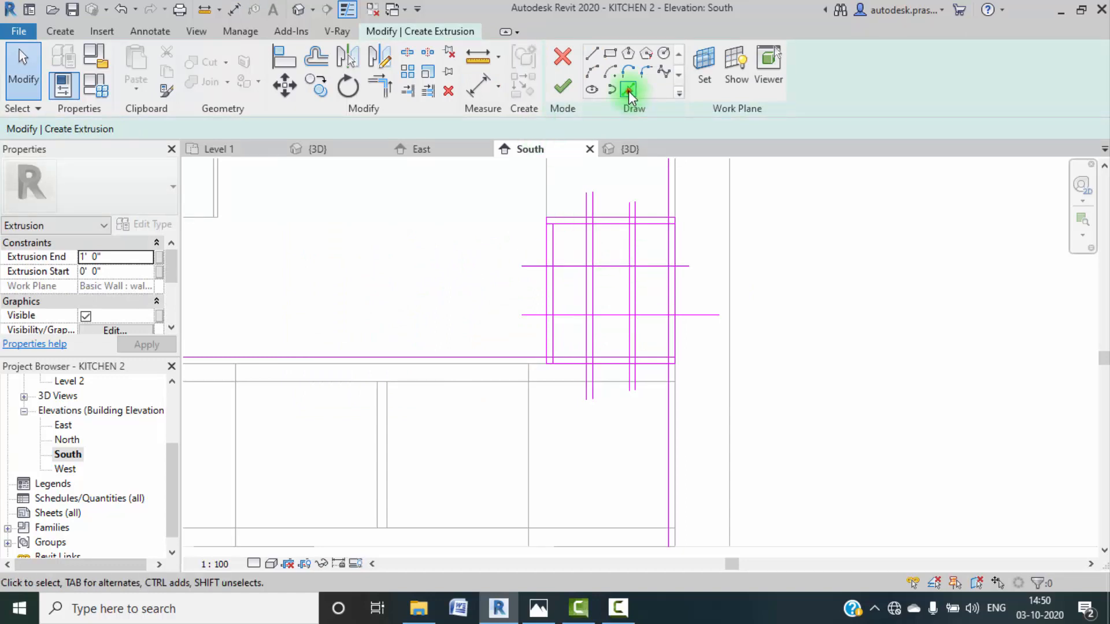
Step: Offset both horizontal lines 0' 0 1/2" above and below with Pick Lines
click(629, 90)
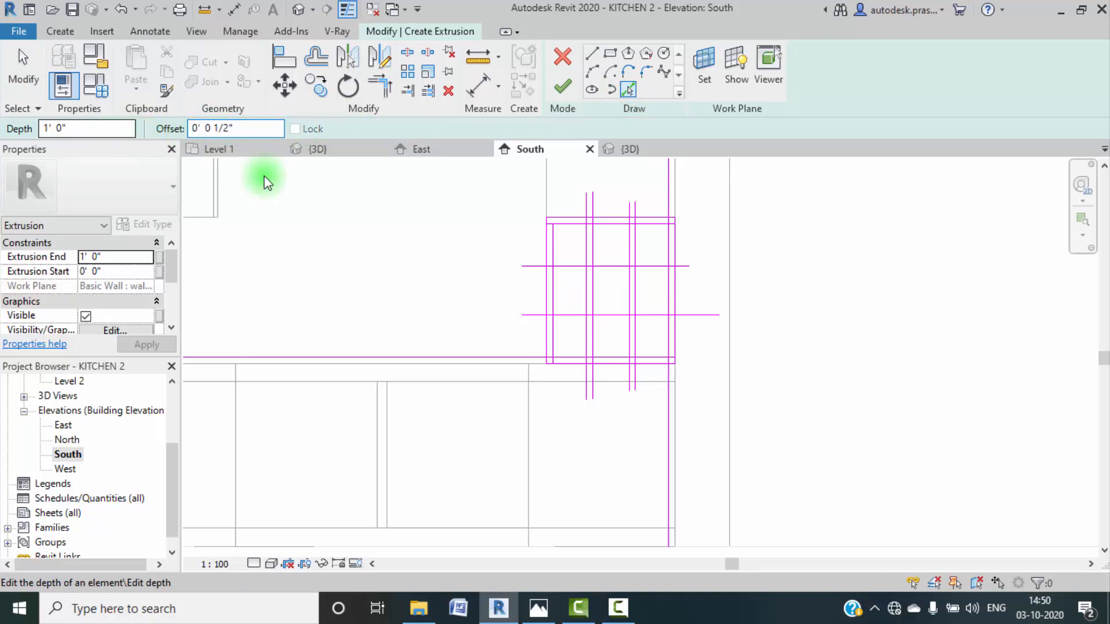
scroll(551, 252, up, 3)
click(581, 277)
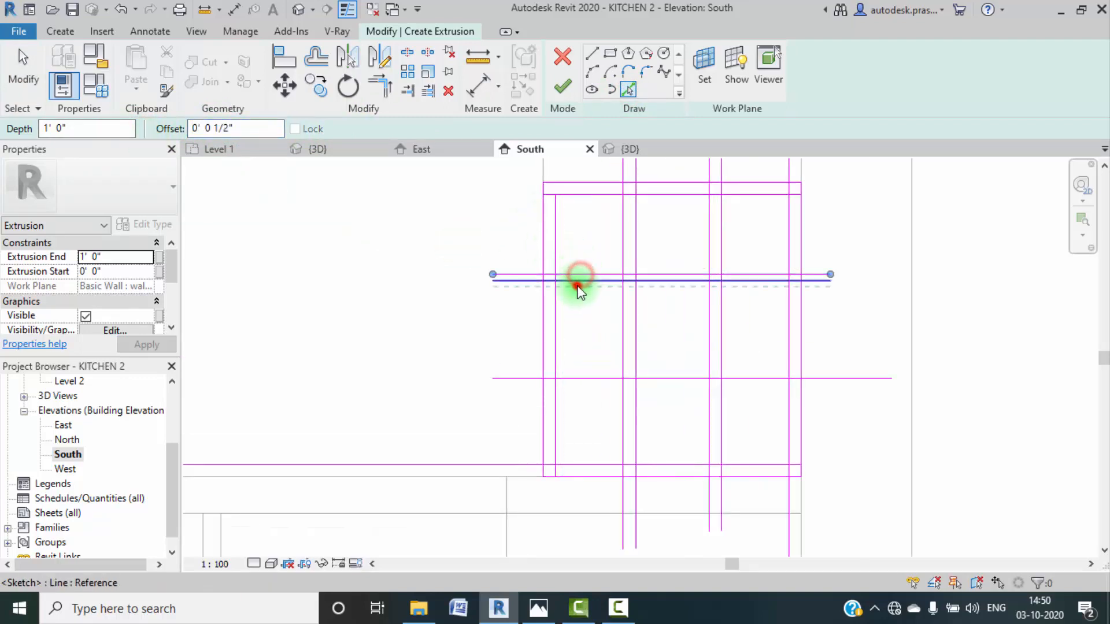
click(577, 286)
middle_drag(583, 364, 567, 289)
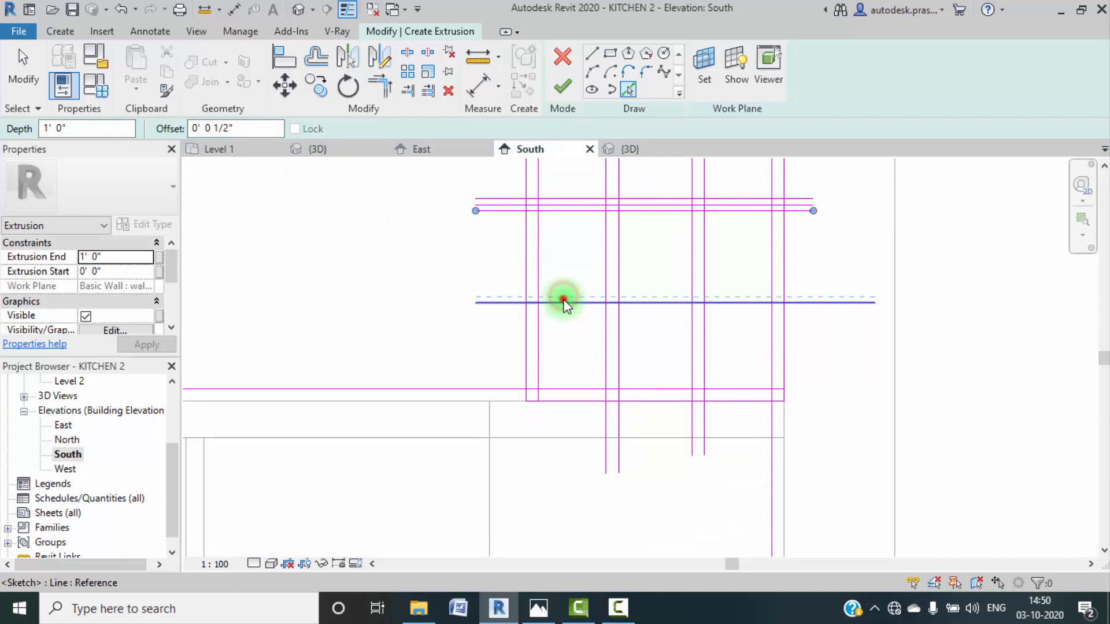
click(563, 299)
key(Escape)
Step: Delete the original centre line of each horizontal offset pair, leaving two horizontal bars
click(576, 303)
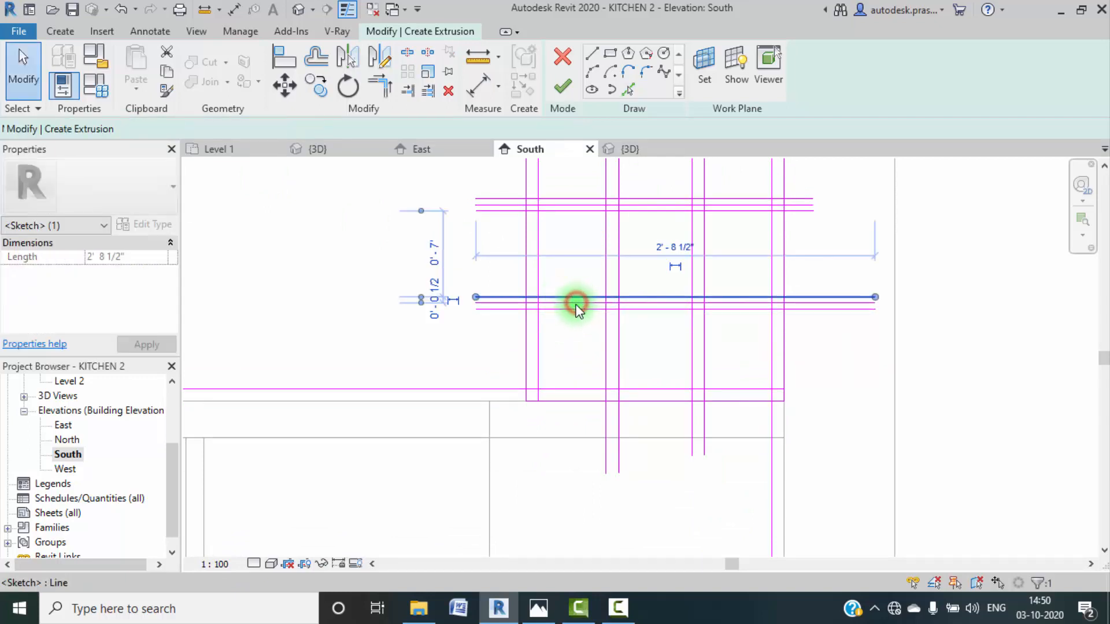
scroll(576, 305, up, 3)
key(Escape)
click(577, 303)
key(Delete)
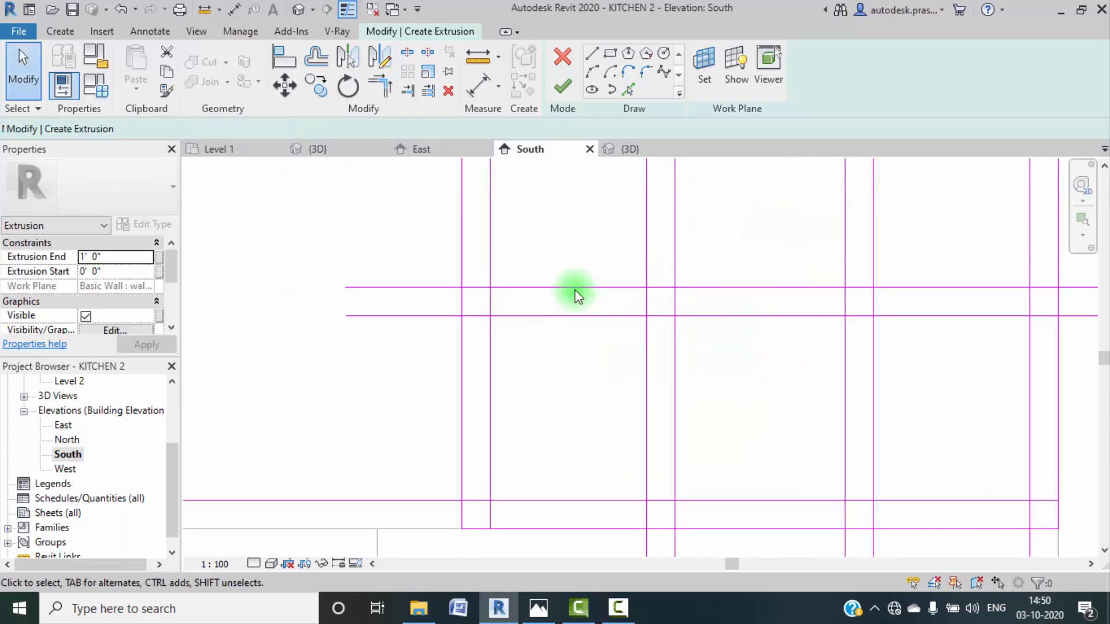
scroll(576, 291, down, 5)
middle_drag(580, 338, 570, 420)
scroll(554, 275, up, 8)
click(553, 275)
key(Delete)
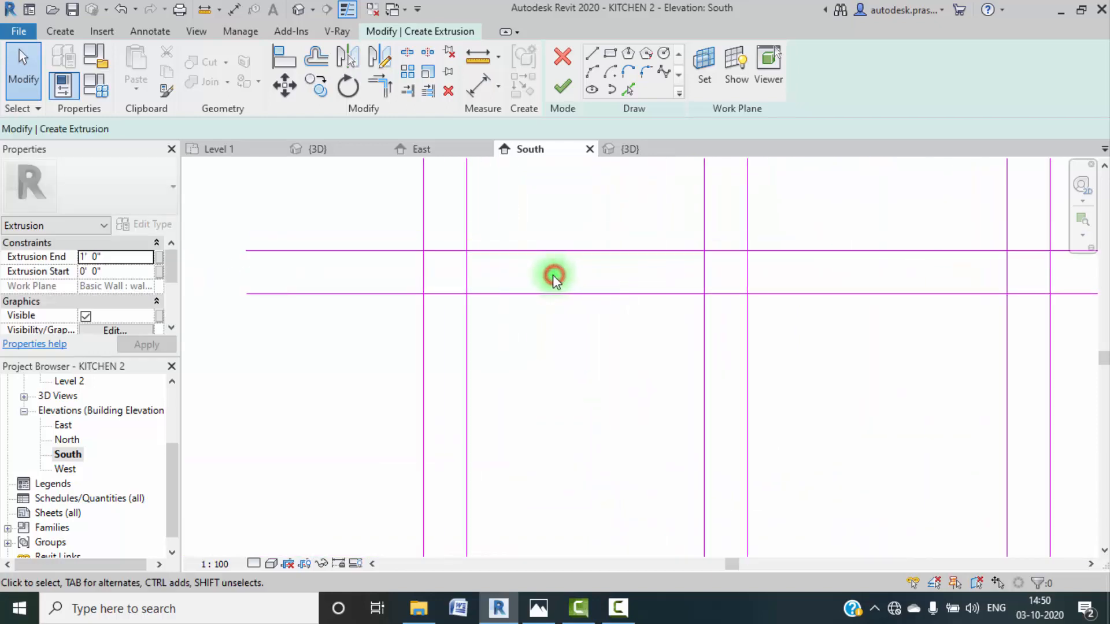
scroll(546, 289, down, 6)
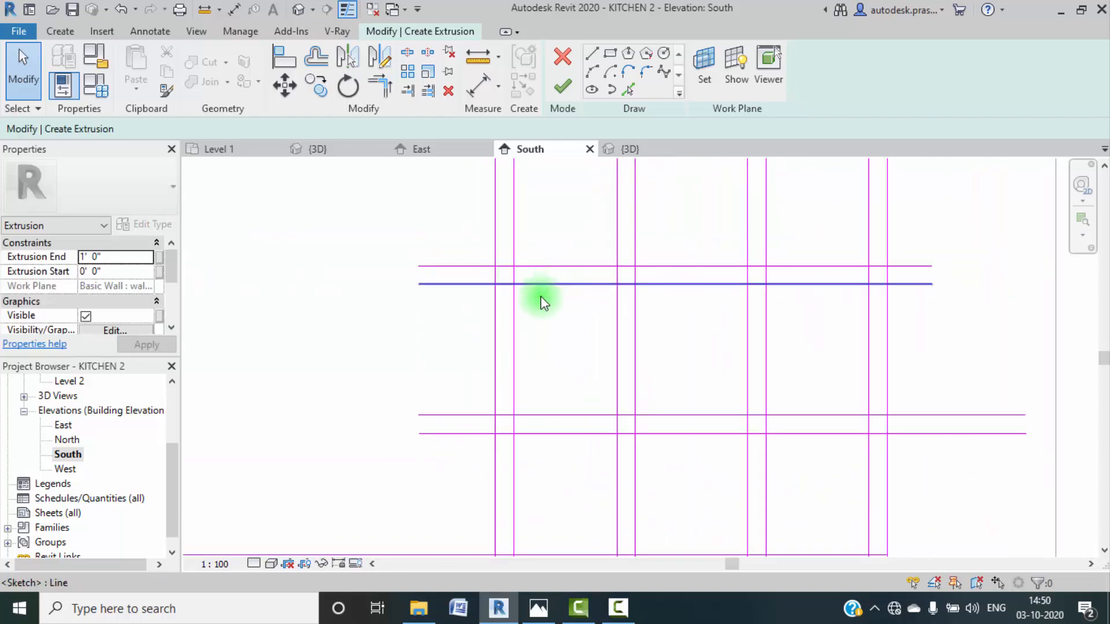
Step: Split the four horizontal bar lines in the bay between the two vertical bars
click(408, 55)
middle_drag(564, 293, 526, 318)
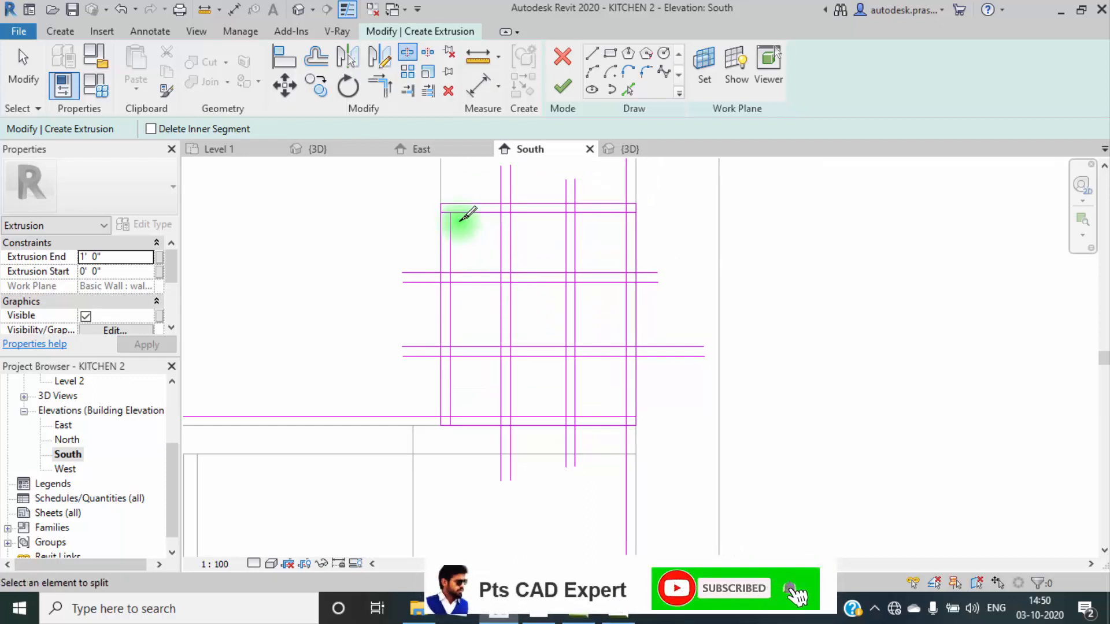
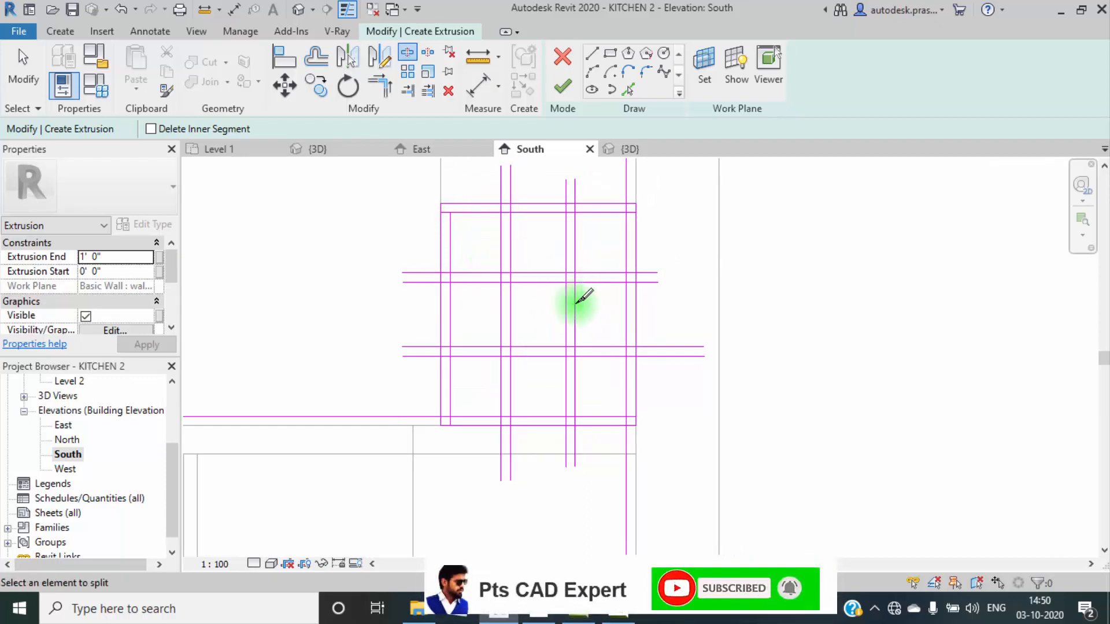
click(541, 273)
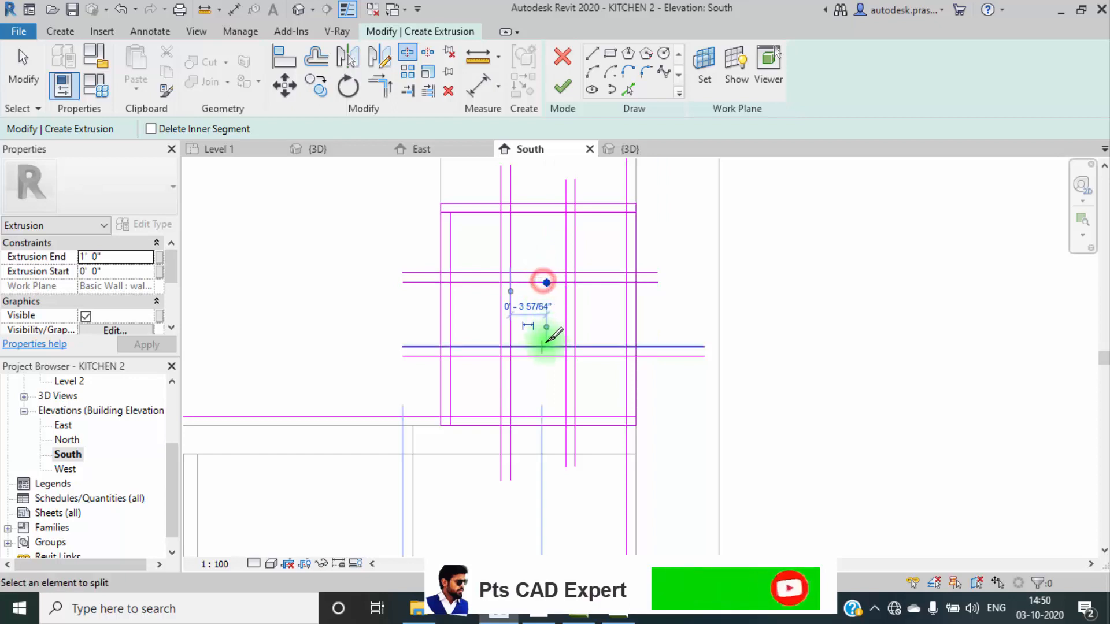
click(533, 357)
middle_drag(568, 339, 532, 358)
middle_drag(528, 294, 526, 351)
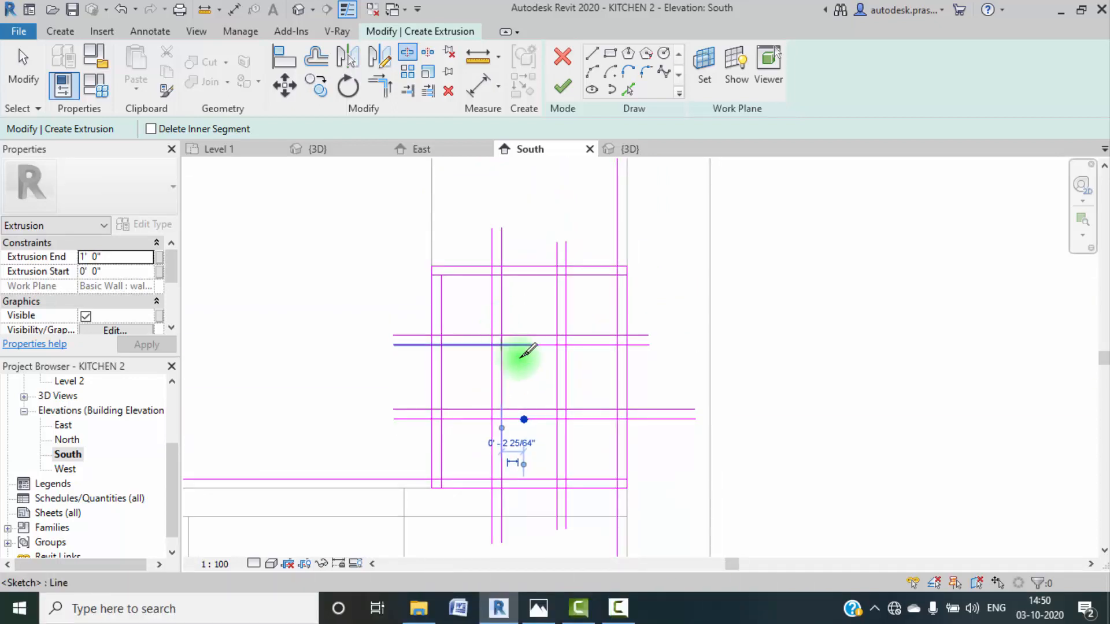
scroll(496, 291, down, 4)
scroll(442, 270, up, 9)
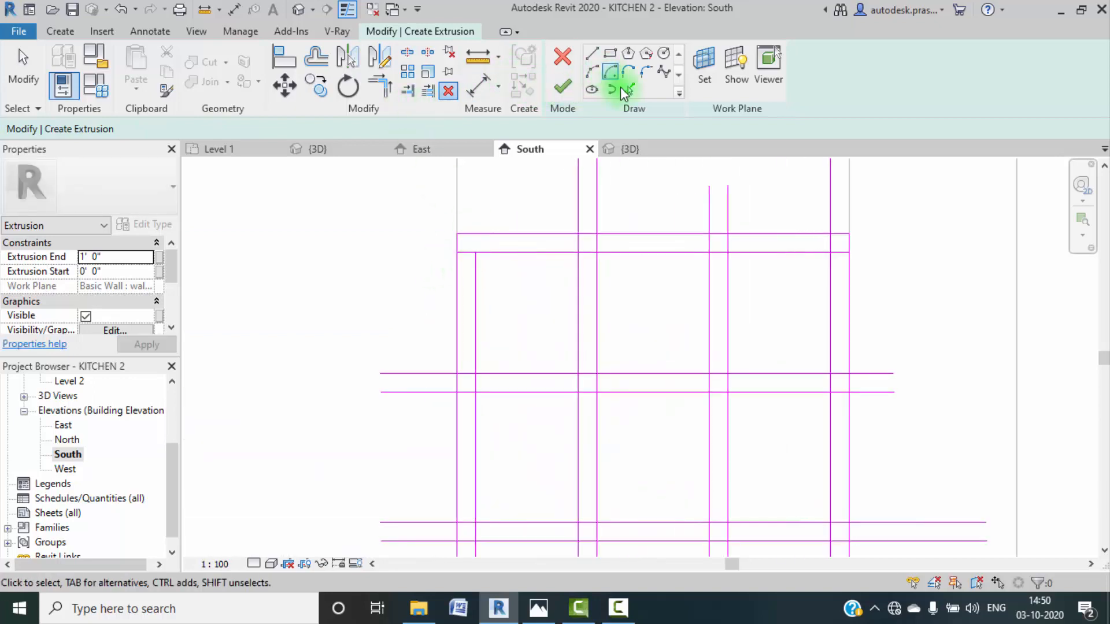
Step: Trim the inner frame lines to clean corners along the top of the panel
click(383, 86)
click(478, 277)
click(496, 257)
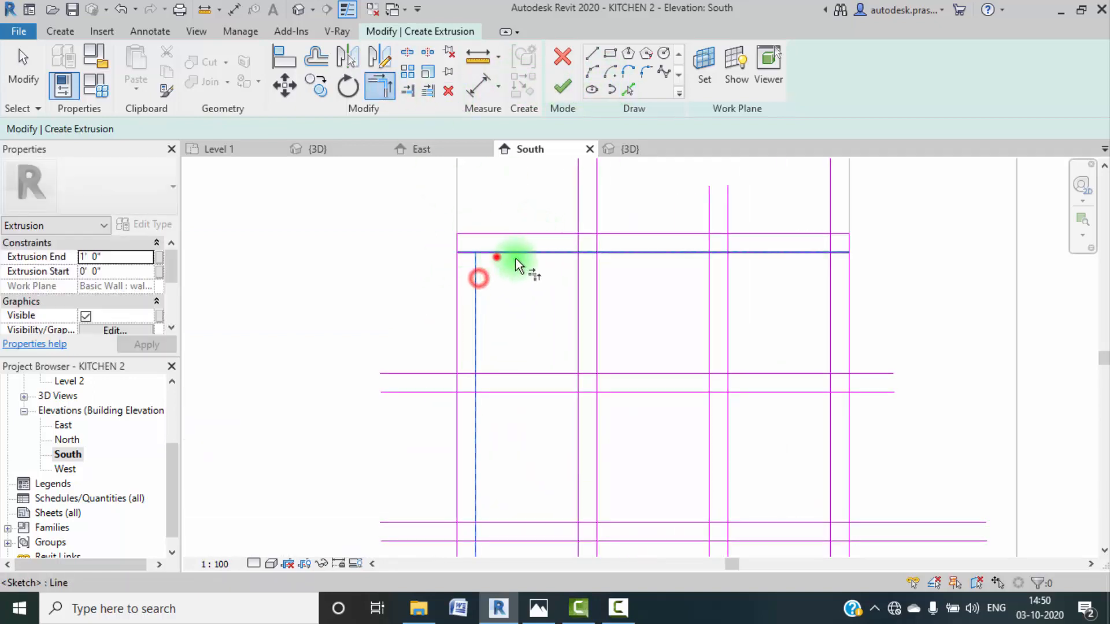
mouse_move(632, 281)
middle_down()
mouse_move(611, 260)
mouse_move(596, 268)
middle_up()
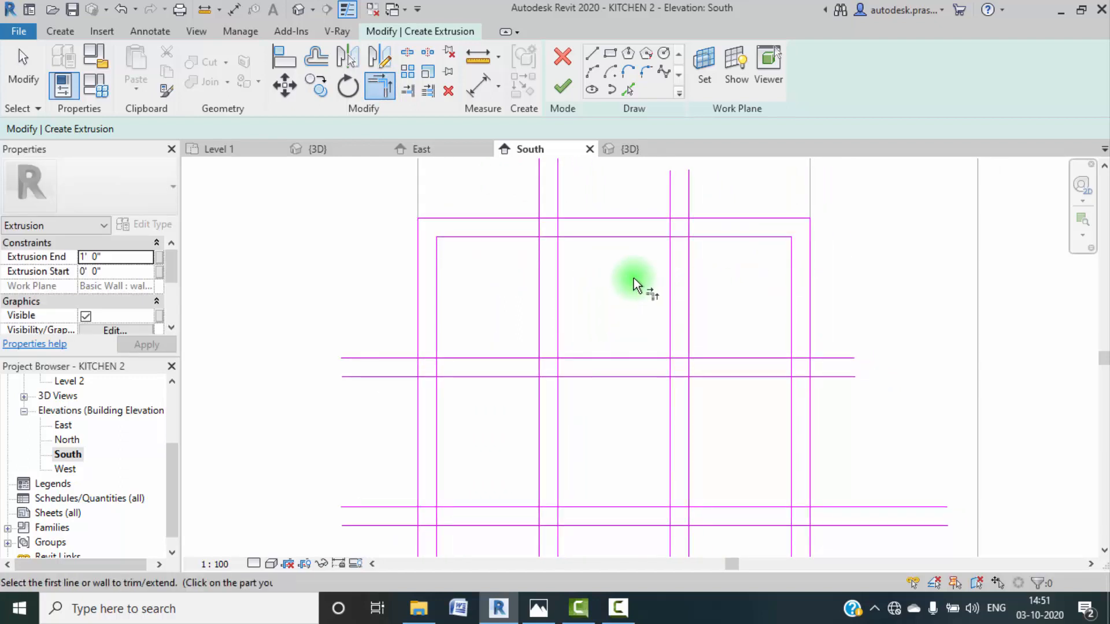
Step: Trim the inner frame lines to clean corners at the bottom left and bottom right of the panel
scroll(636, 280, down, 2)
middle_drag(717, 321, 743, 256)
scroll(554, 420, up, 2)
click(543, 393)
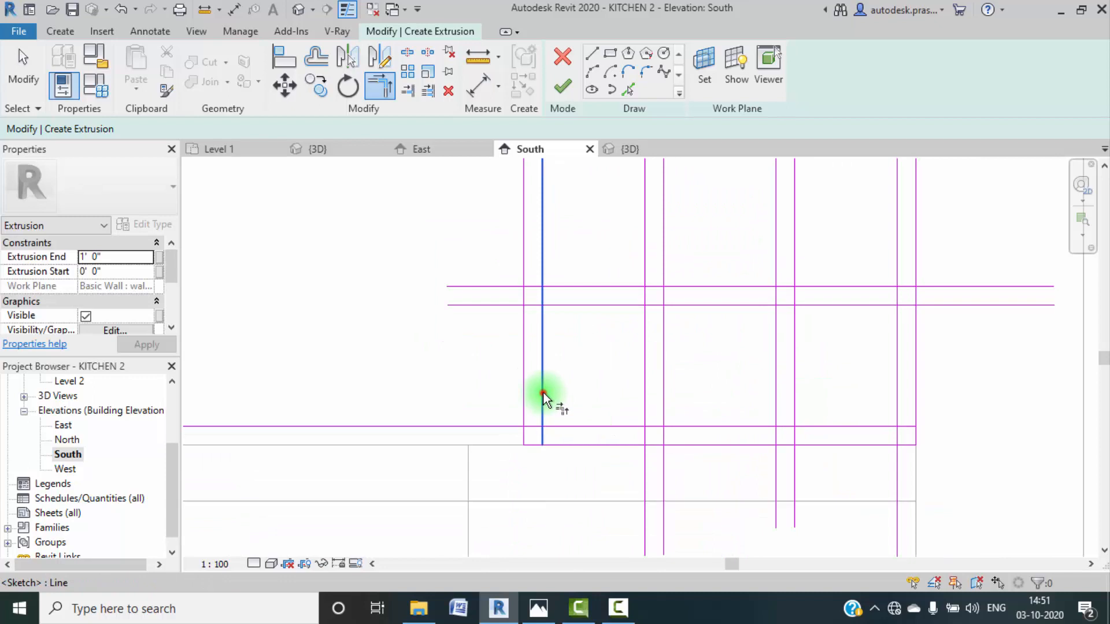
click(561, 425)
click(868, 429)
click(899, 411)
scroll(792, 392, down, 3)
middle_drag(794, 392, 743, 356)
scroll(629, 286, up, 4)
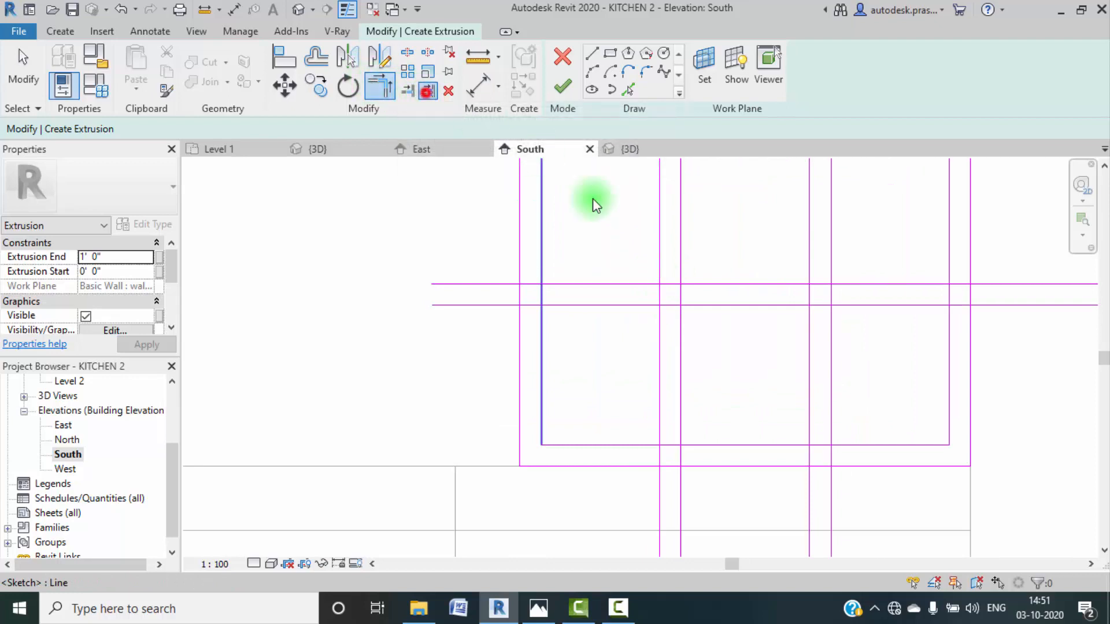
Step: Trim the four left horizontal bar segments to the right-hand line of the left vertical bar with Trim/Extend Multiple Elements
click(428, 90)
scroll(700, 278, down, 2)
click(691, 237)
middle_drag(723, 325, 707, 389)
scroll(707, 389, down, 1)
drag(640, 409, 616, 224)
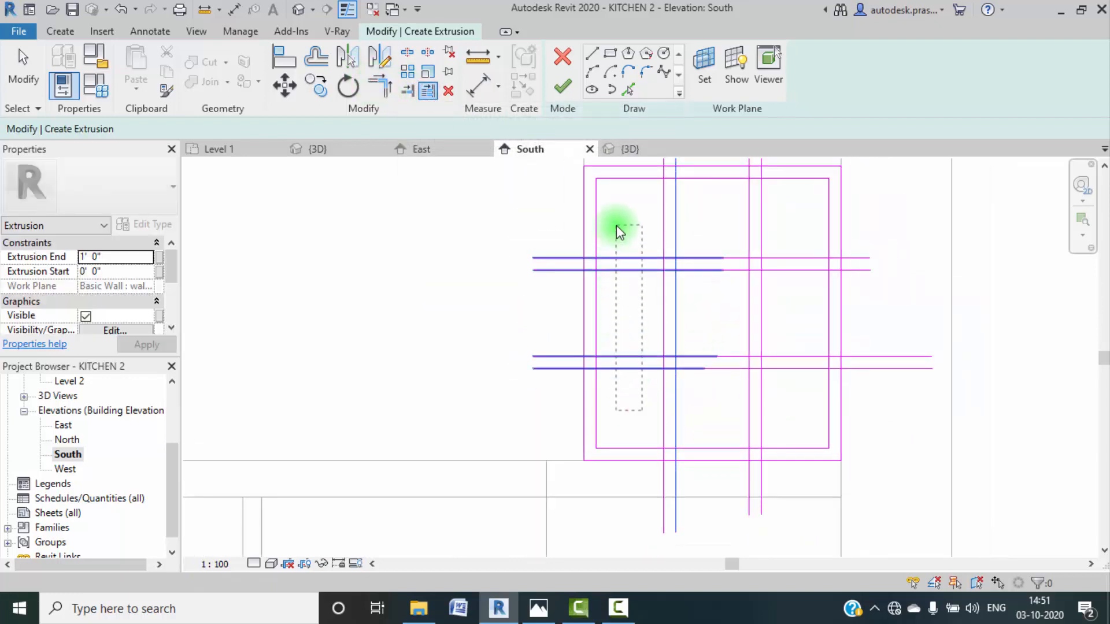
Step: Trim the four right horizontal bar segments to the left-hand line of the right vertical bar
click(758, 329)
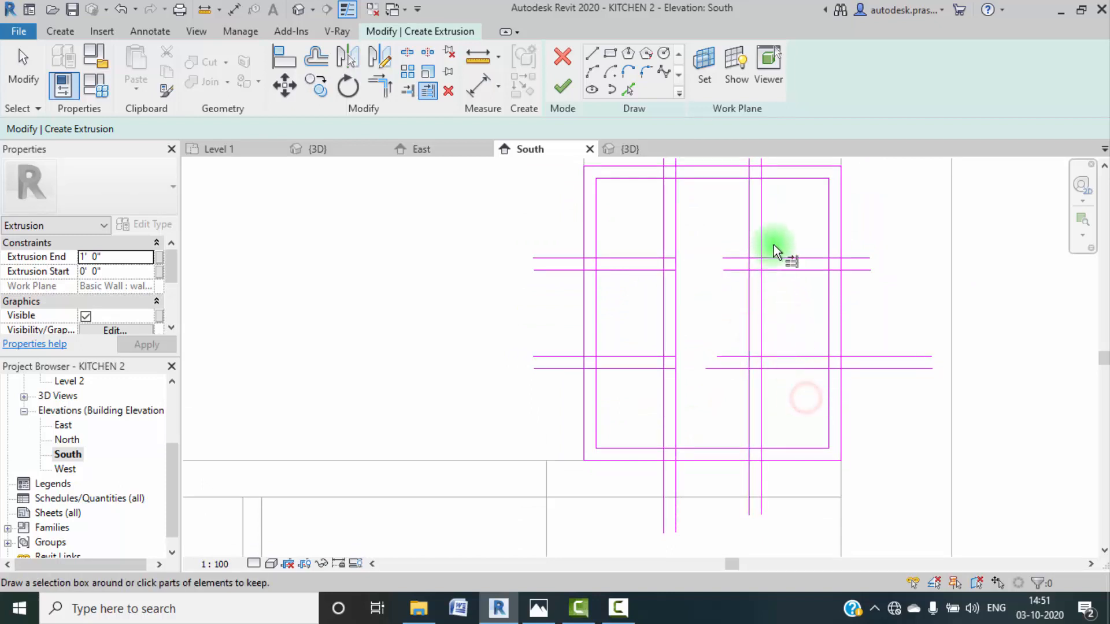
click(748, 335)
drag(808, 398, 768, 235)
scroll(768, 236, down, 2)
key(Escape)
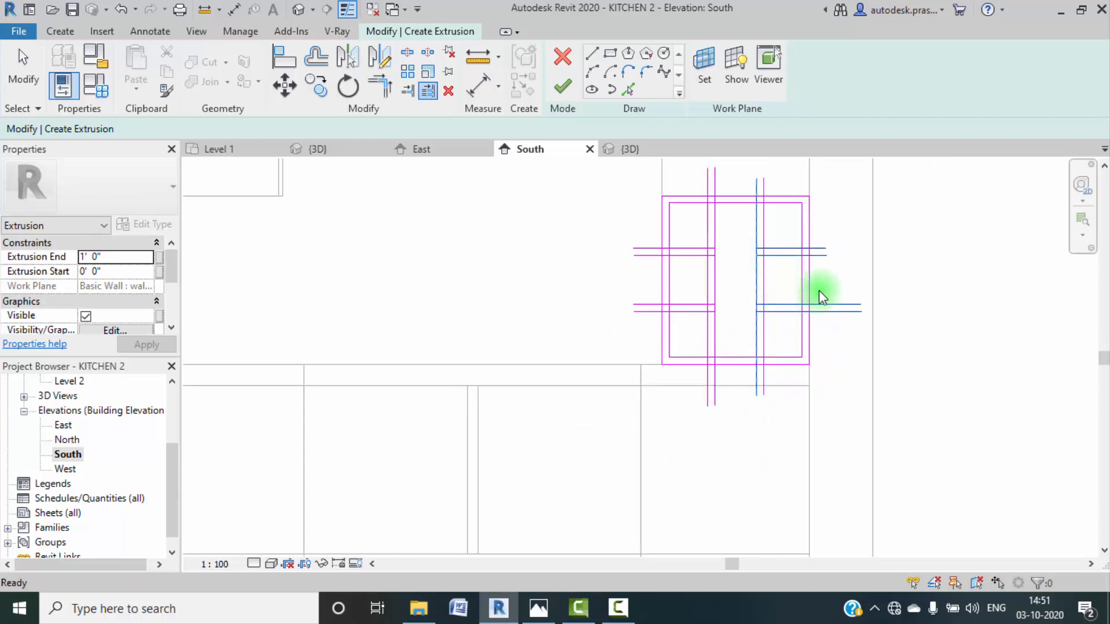
key(d)
key(e)
scroll(801, 289, up, 2)
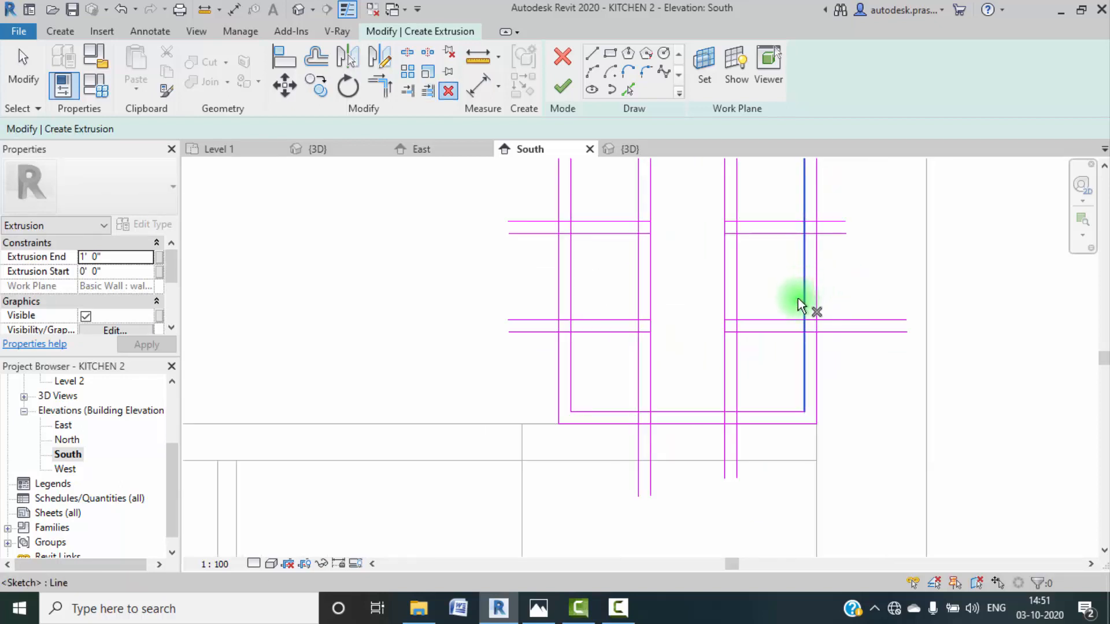
drag(785, 353, 753, 256)
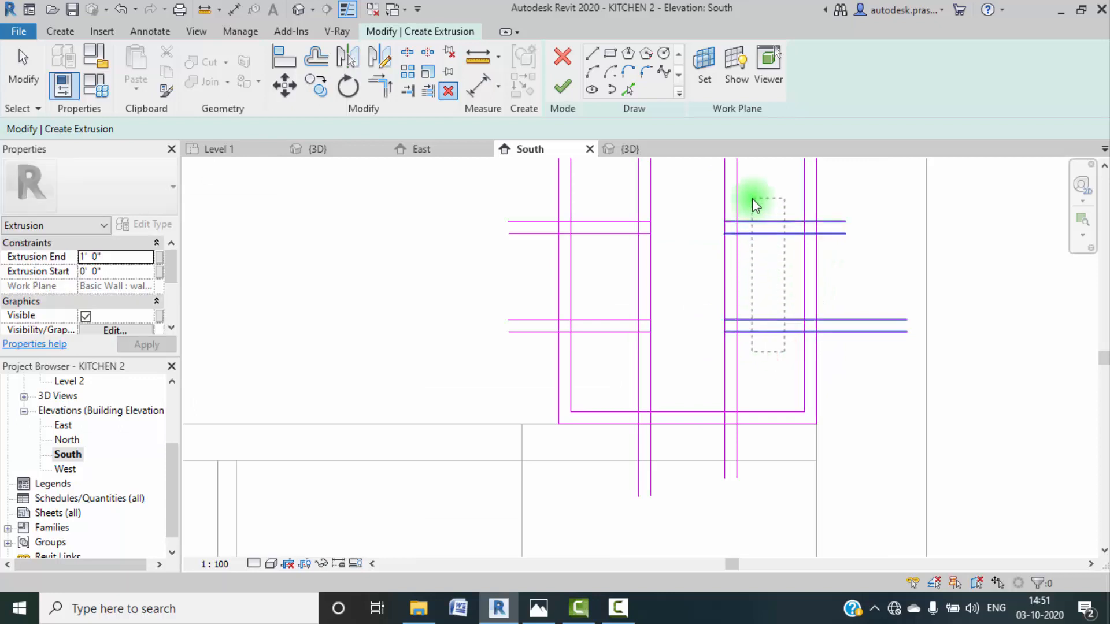
drag(752, 199, 752, 199)
click(800, 289)
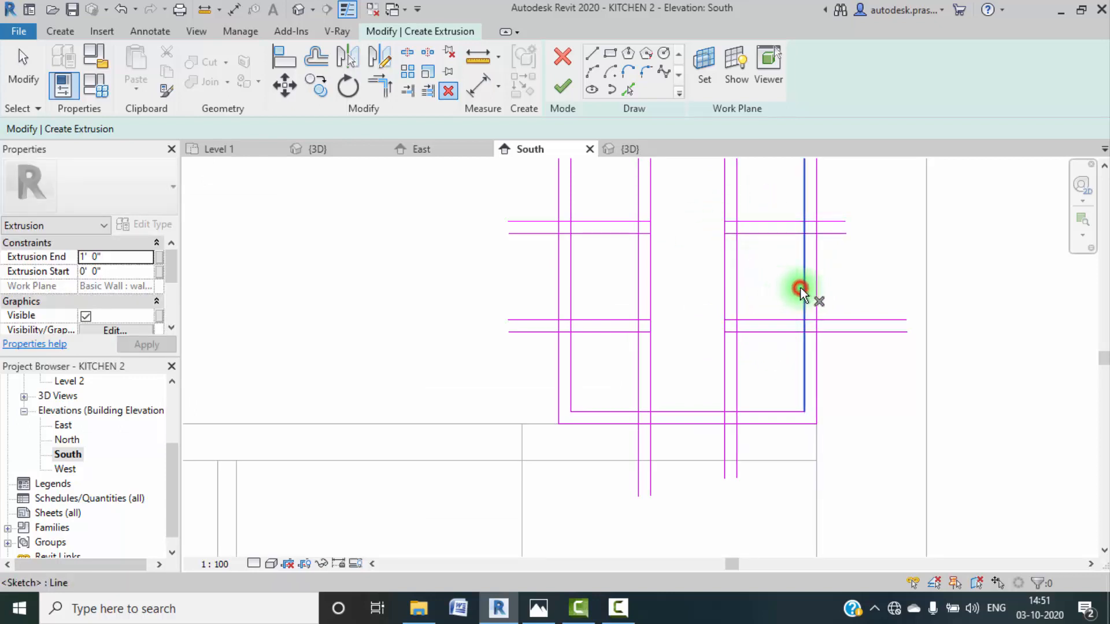
click(801, 297)
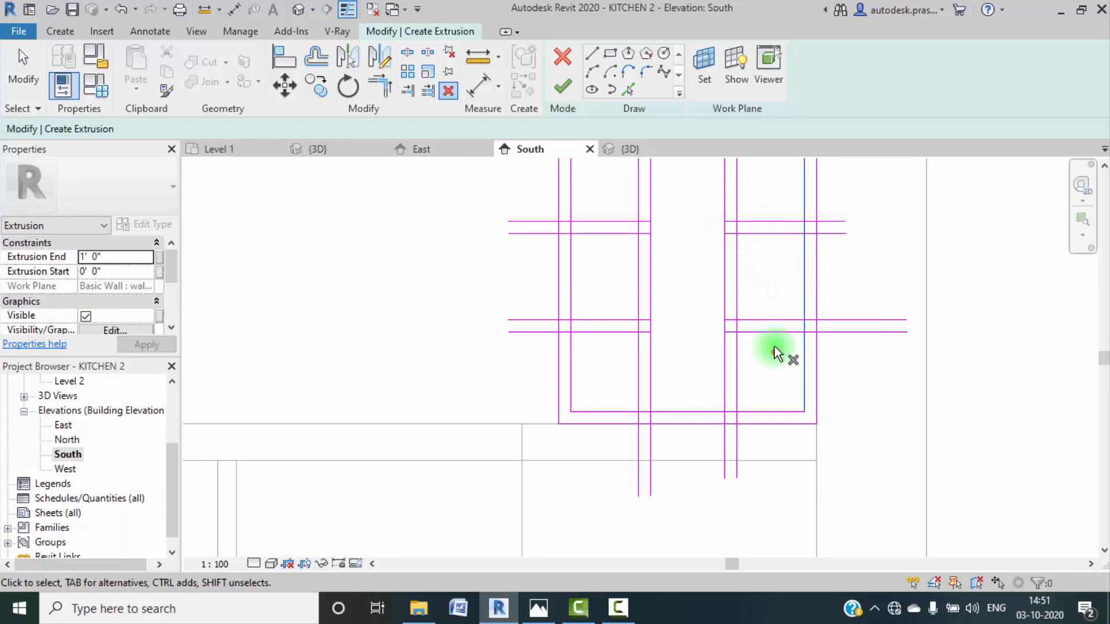
drag(775, 350, 758, 180)
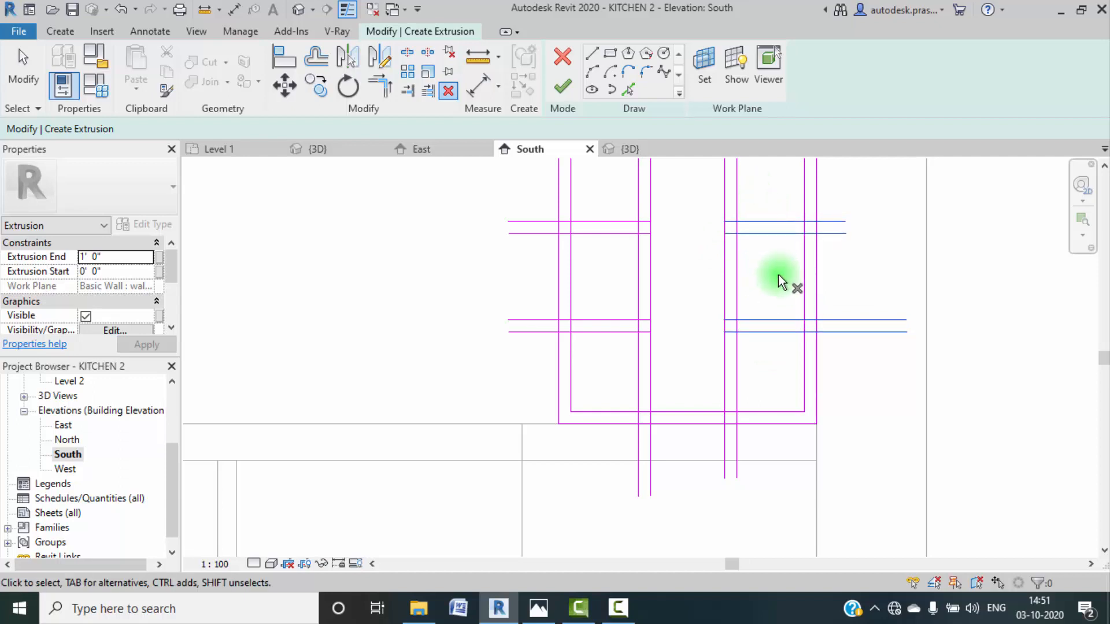
click(429, 91)
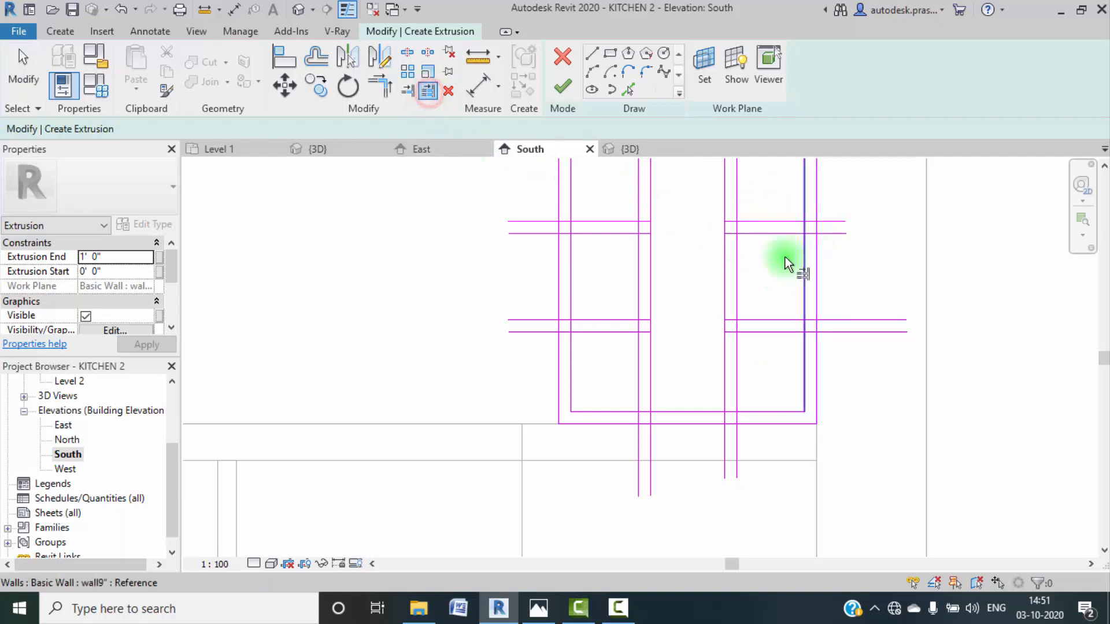
click(809, 281)
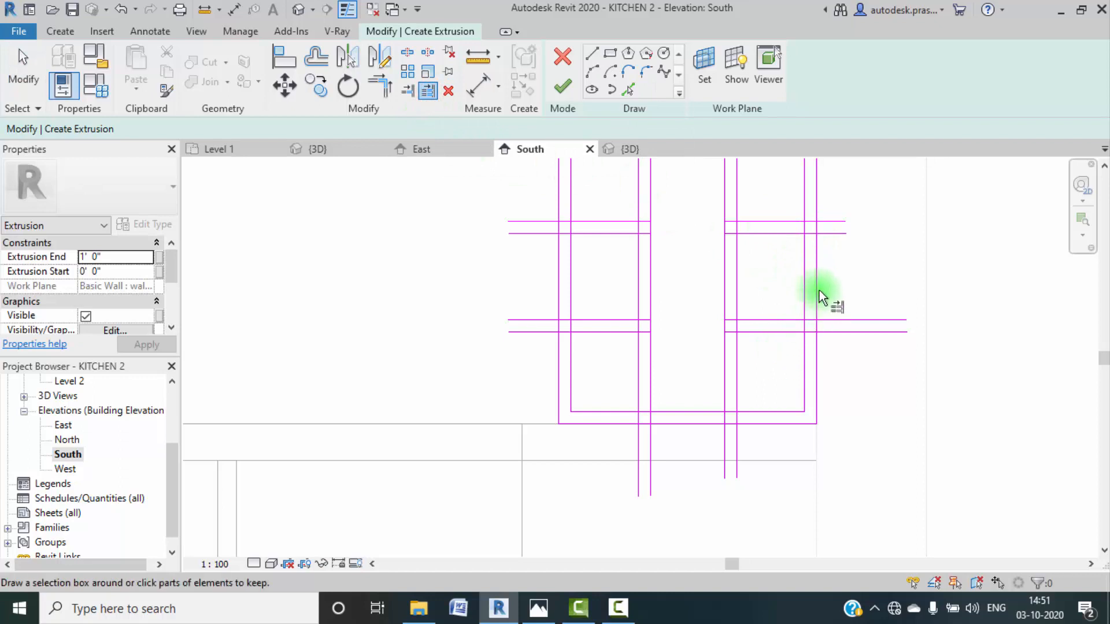
middle_drag(817, 279, 786, 325)
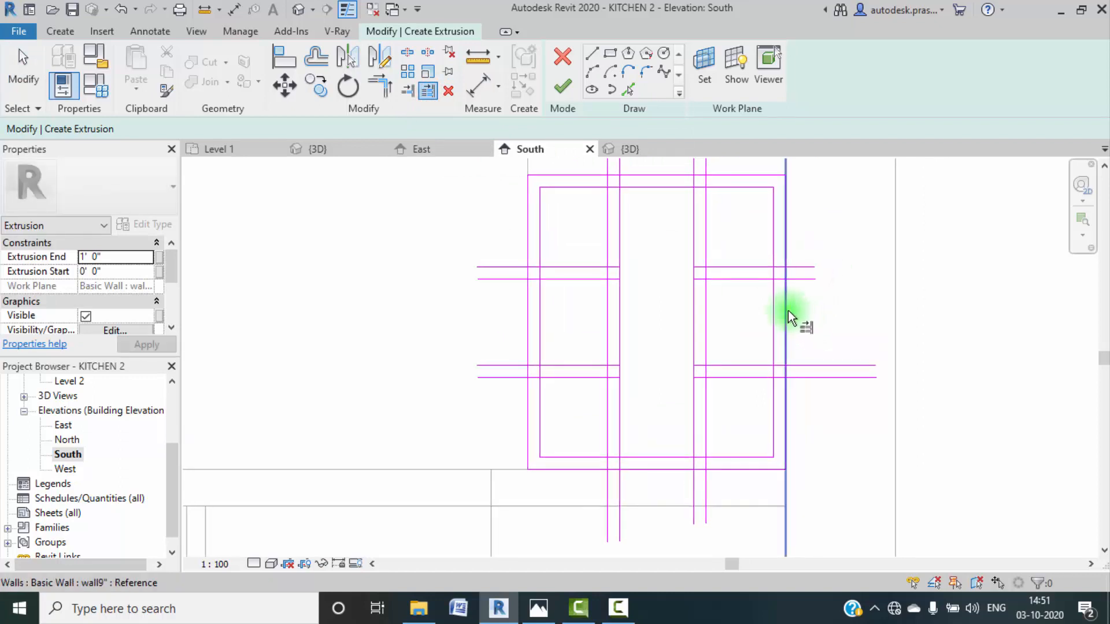
click(788, 311)
click(747, 400)
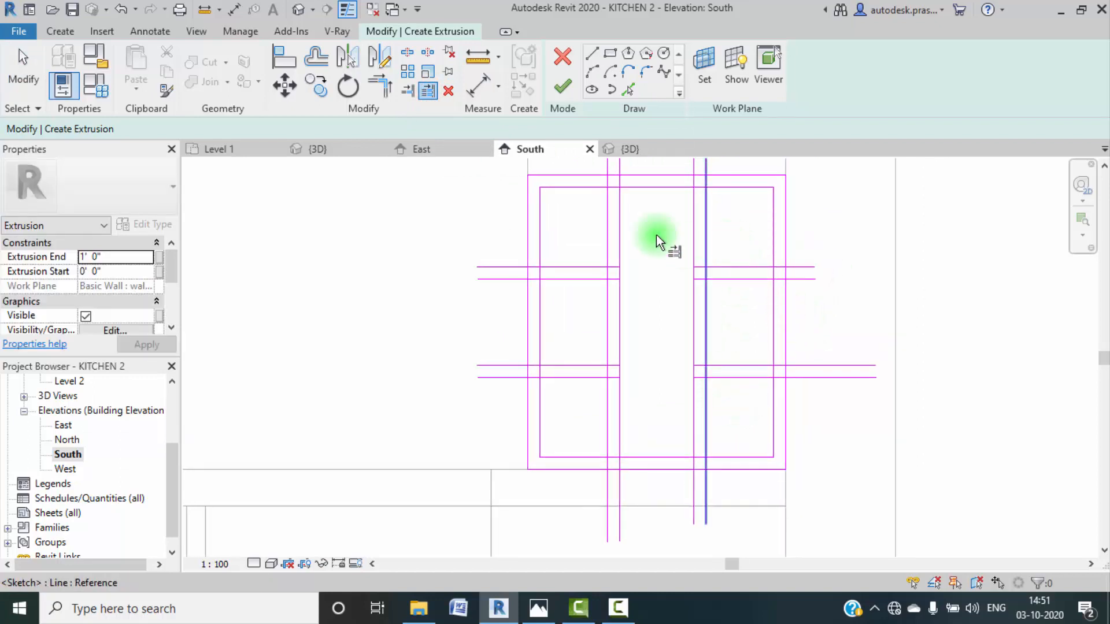
key(Escape)
key(Escape)
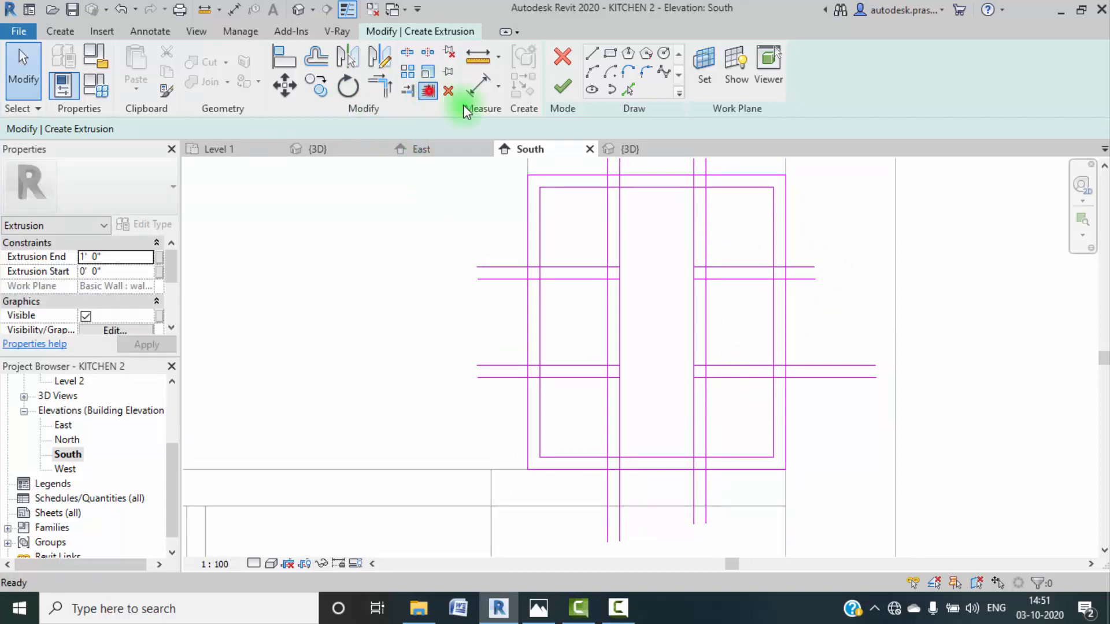
Step: Trim the four right horizontal bar segments to the outer right frame line and the four left ones to the inner left frame line
click(782, 318)
drag(748, 394, 718, 230)
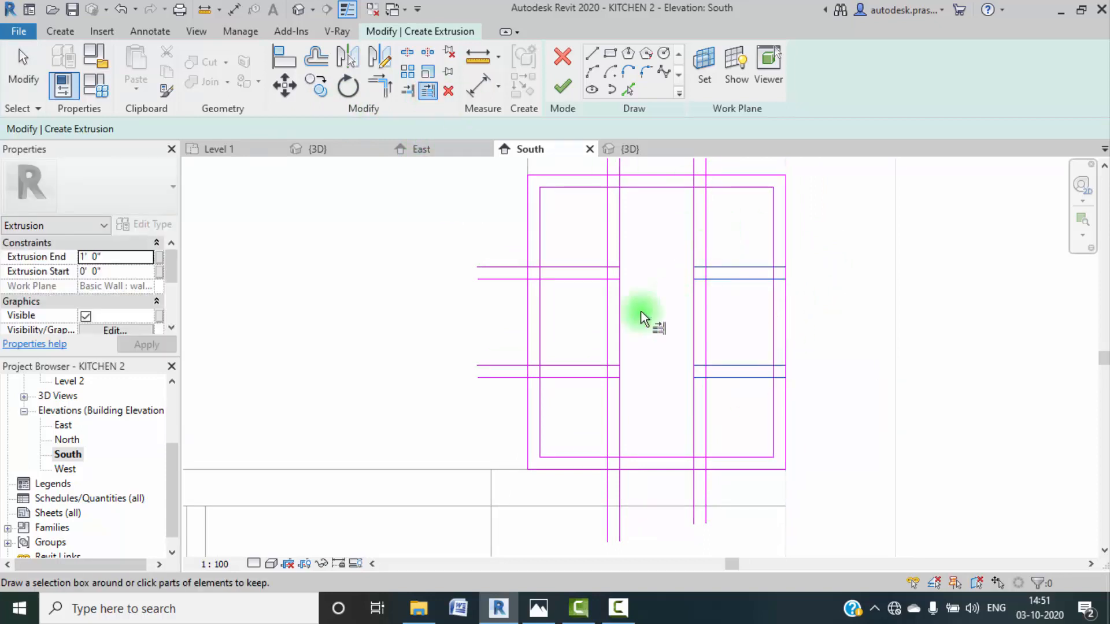
click(427, 90)
click(544, 325)
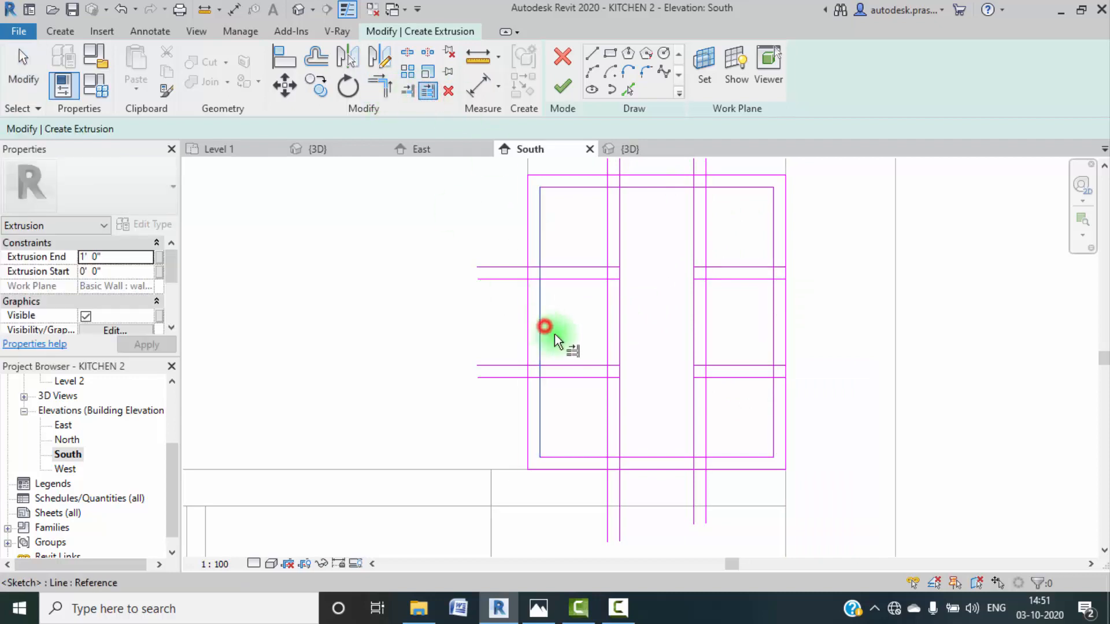
drag(564, 230, 564, 230)
key(Escape)
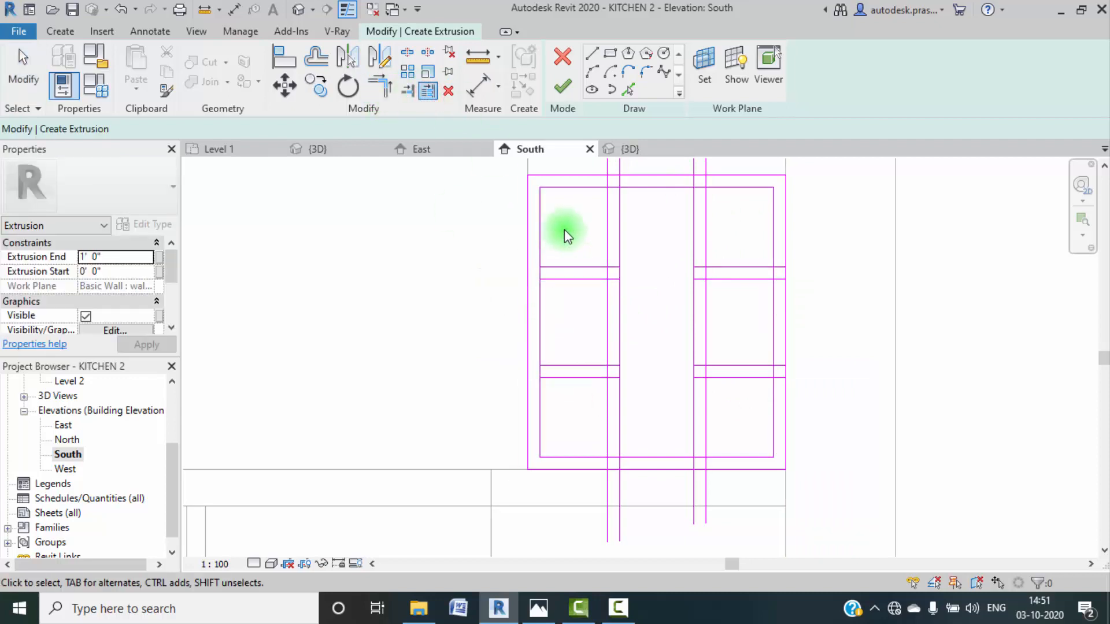
Step: Trim the upper ends of the four vertical bar lines to the inner top frame line with Trim/Extend Multiple Elements
scroll(564, 230, down, 2)
middle_drag(588, 261, 600, 293)
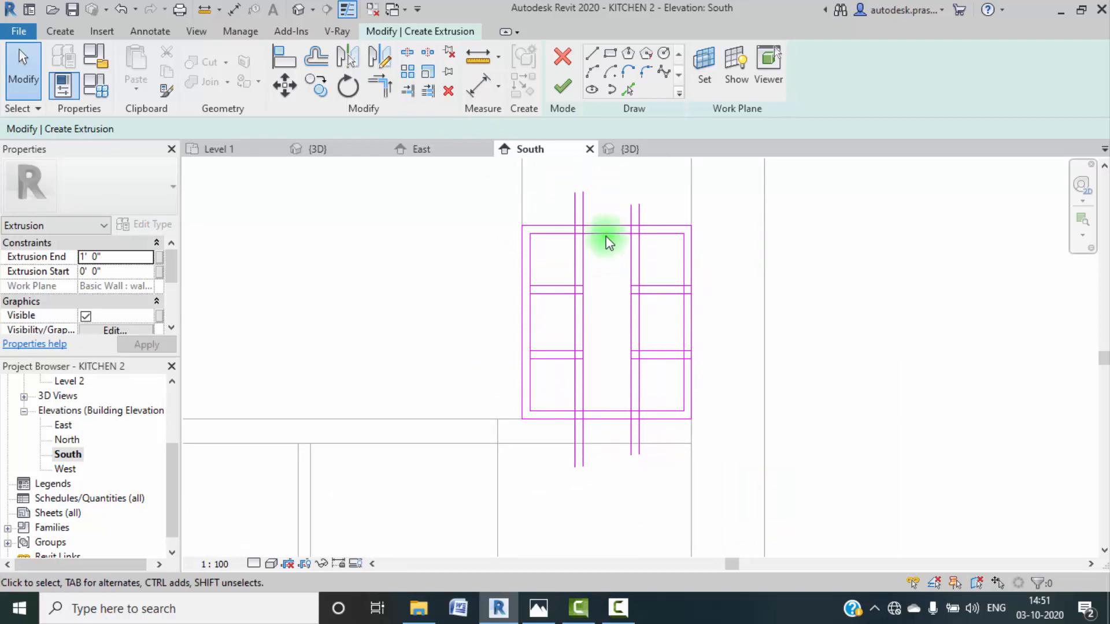
scroll(605, 240, up, 2)
click(605, 232)
click(572, 188)
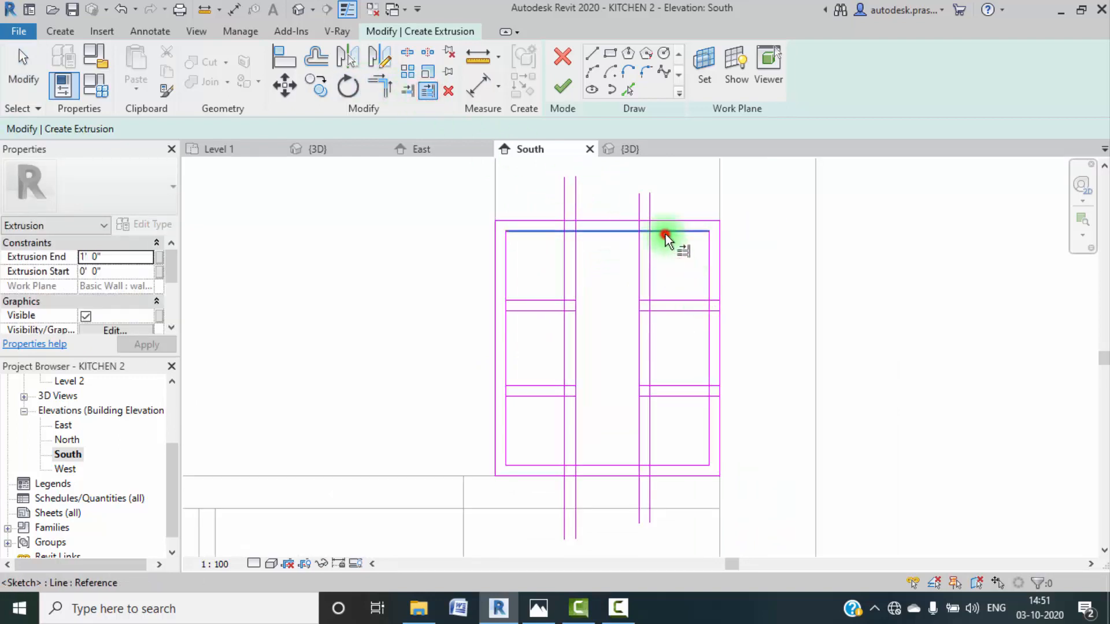
mouse_move(679, 276)
mouse_down()
mouse_move(526, 242)
mouse_move(534, 248)
mouse_up()
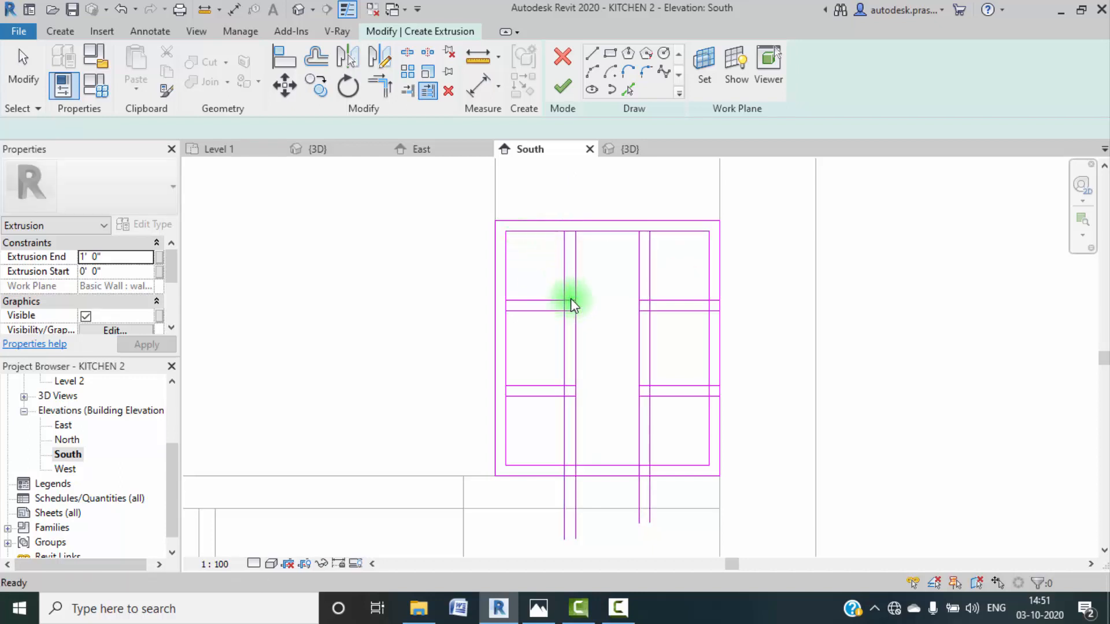
Step: Trim the lower ends of the four vertical bar lines to the inner bottom frame line
scroll(571, 298, down, 1)
middle_drag(616, 300, 611, 192)
click(432, 94)
scroll(602, 353, up, 3)
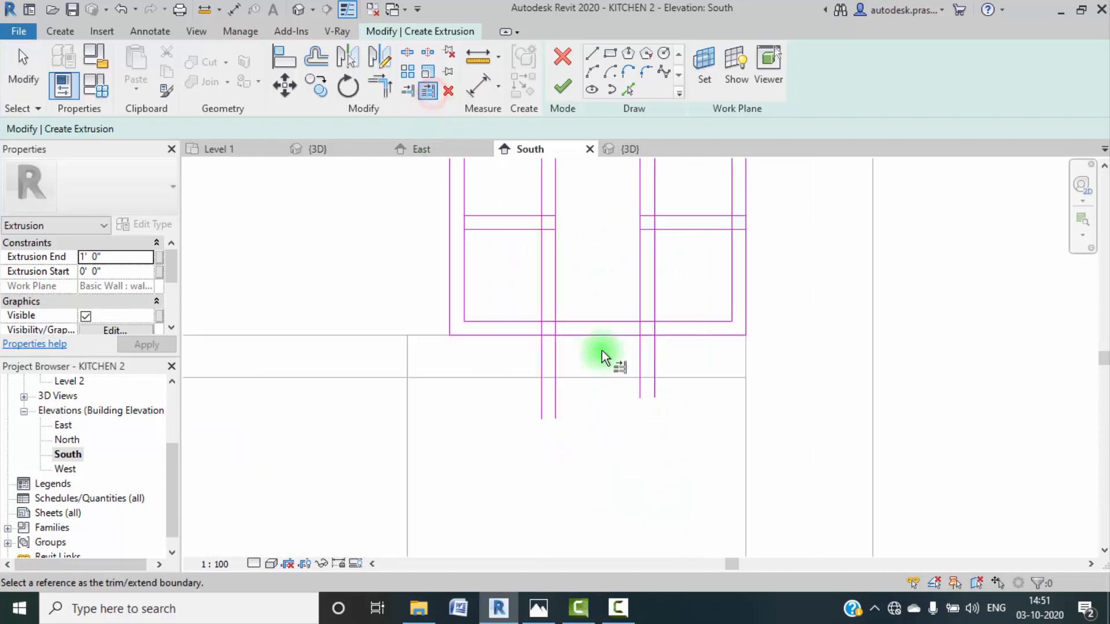
drag(671, 294, 513, 248)
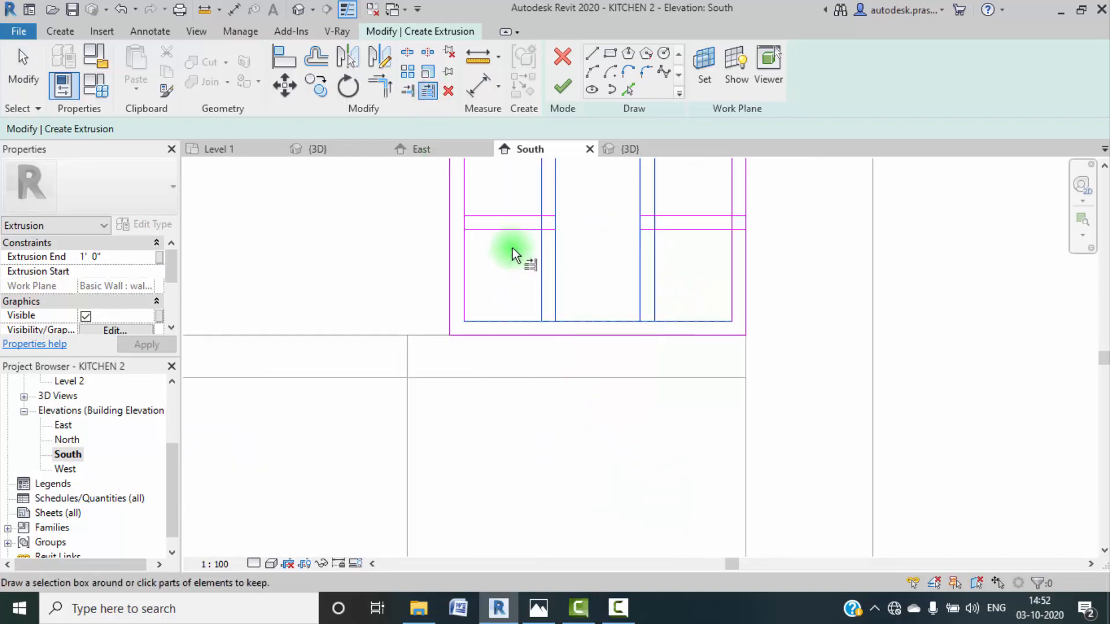
key(Escape)
Step: Split the inner left frame line and the left line of the left vertical bar inside both left horizontal bars
scroll(578, 317, down, 1)
scroll(578, 316, down, 2)
middle_drag(598, 297, 592, 296)
scroll(592, 295, down, 1)
scroll(558, 251, up, 8)
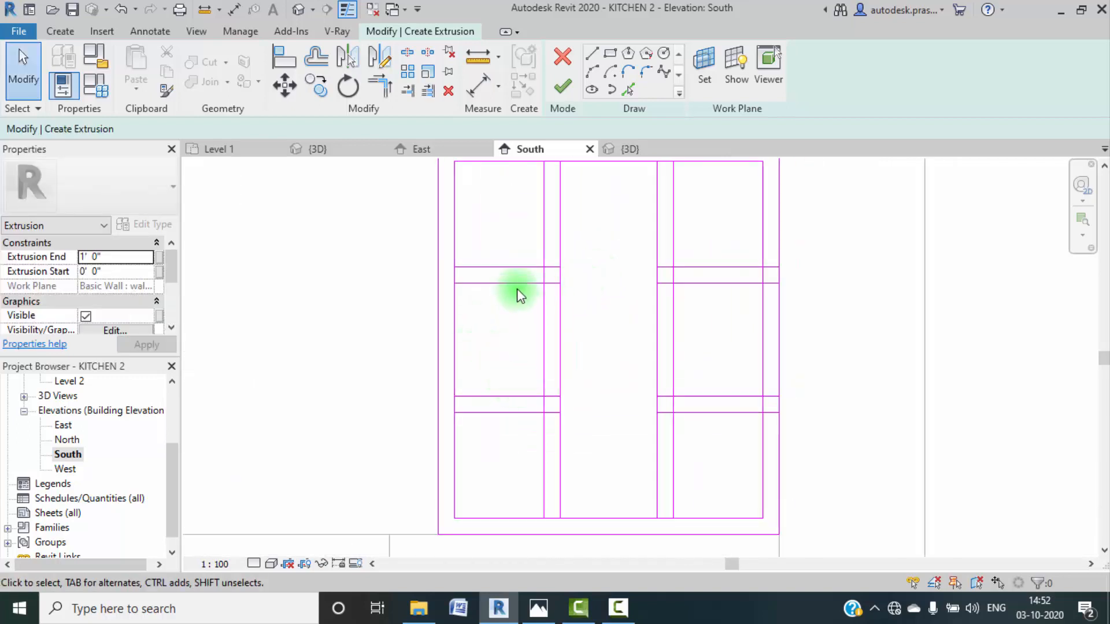
scroll(509, 290, up, 1)
click(409, 53)
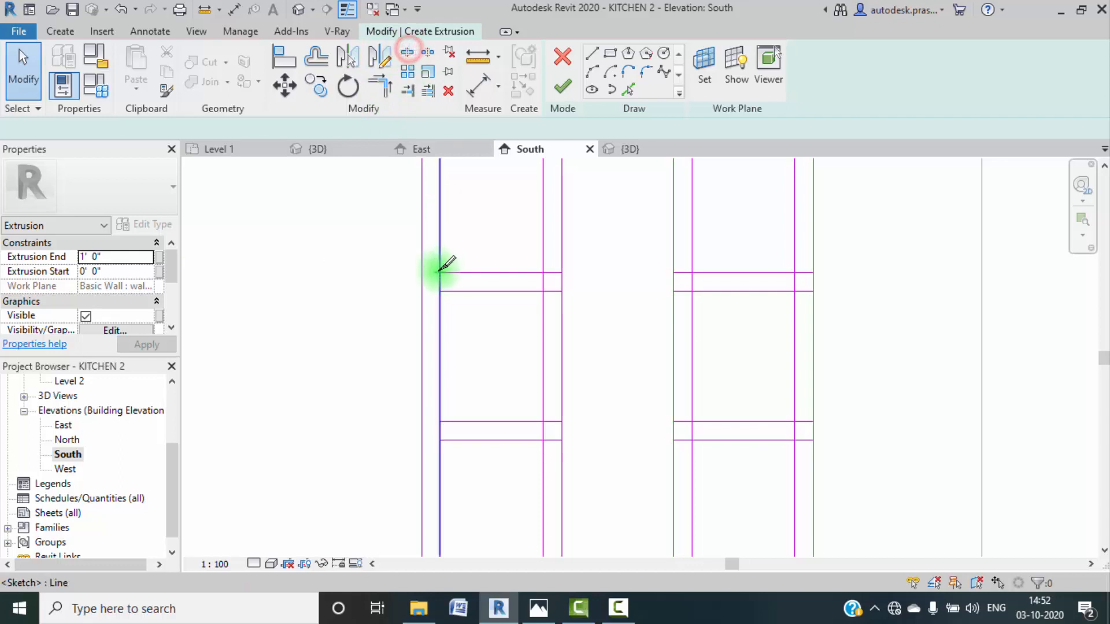
scroll(441, 272, up, 2)
click(442, 286)
middle_drag(434, 463, 460, 359)
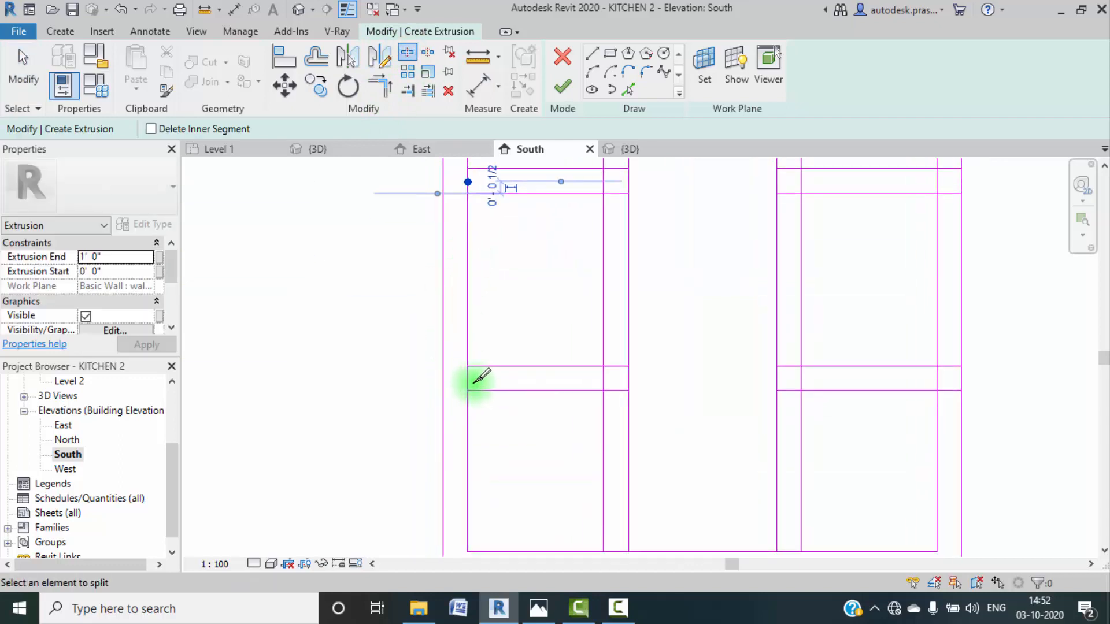
click(467, 382)
click(604, 378)
middle_drag(614, 270, 608, 378)
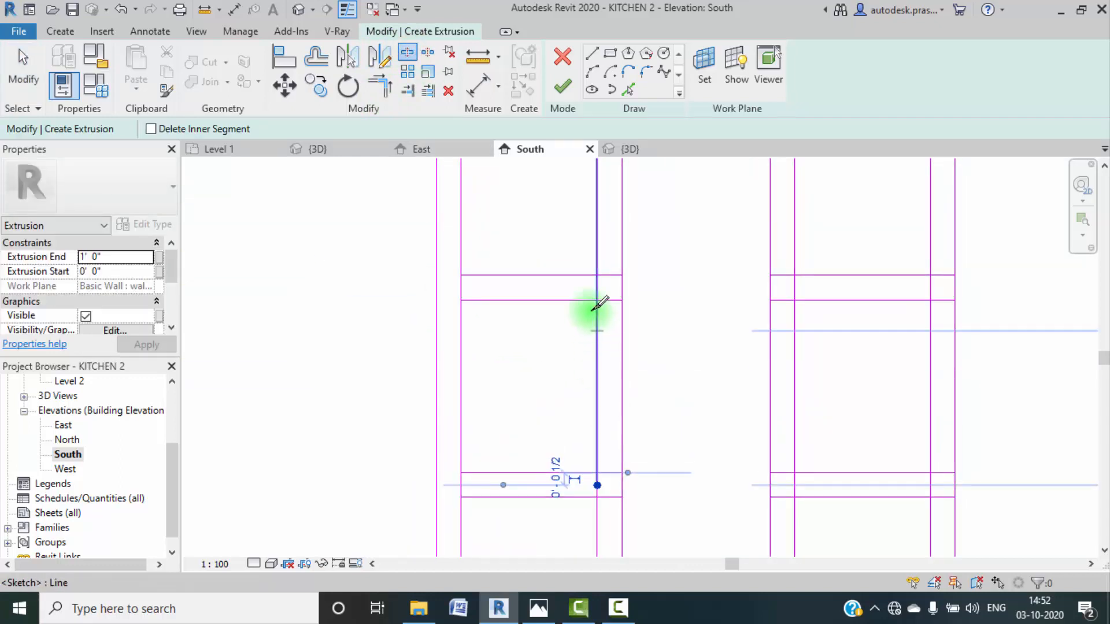
click(597, 288)
Step: Split the inner top and bottom frame lines between the two lines of the left vertical bar
scroll(589, 351, down, 3)
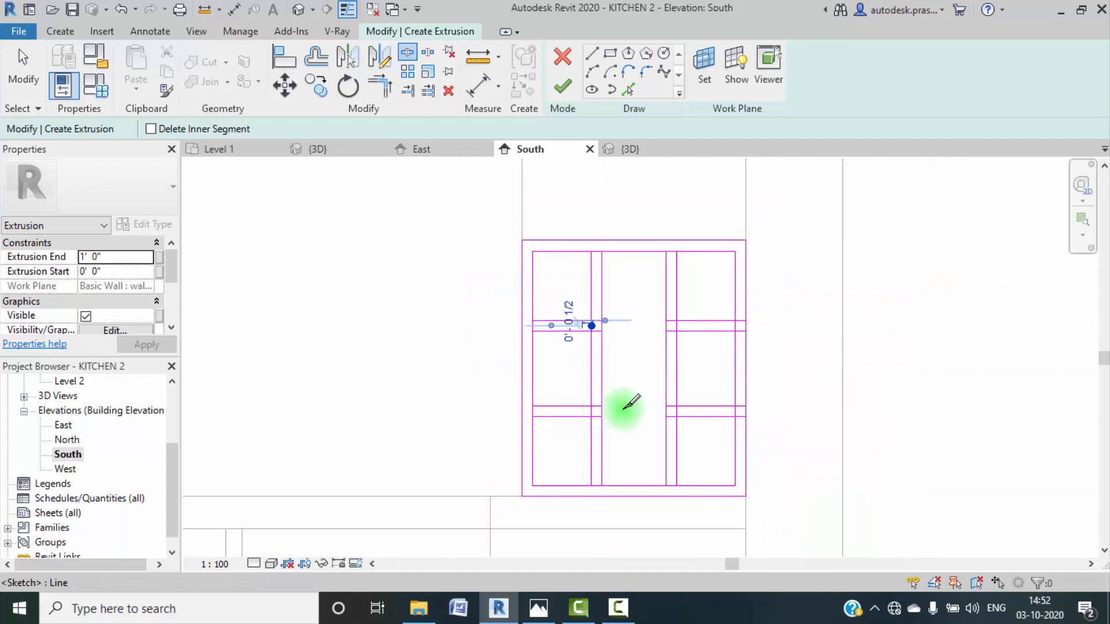
scroll(598, 255, up, 2)
click(596, 246)
scroll(602, 434, down, 3)
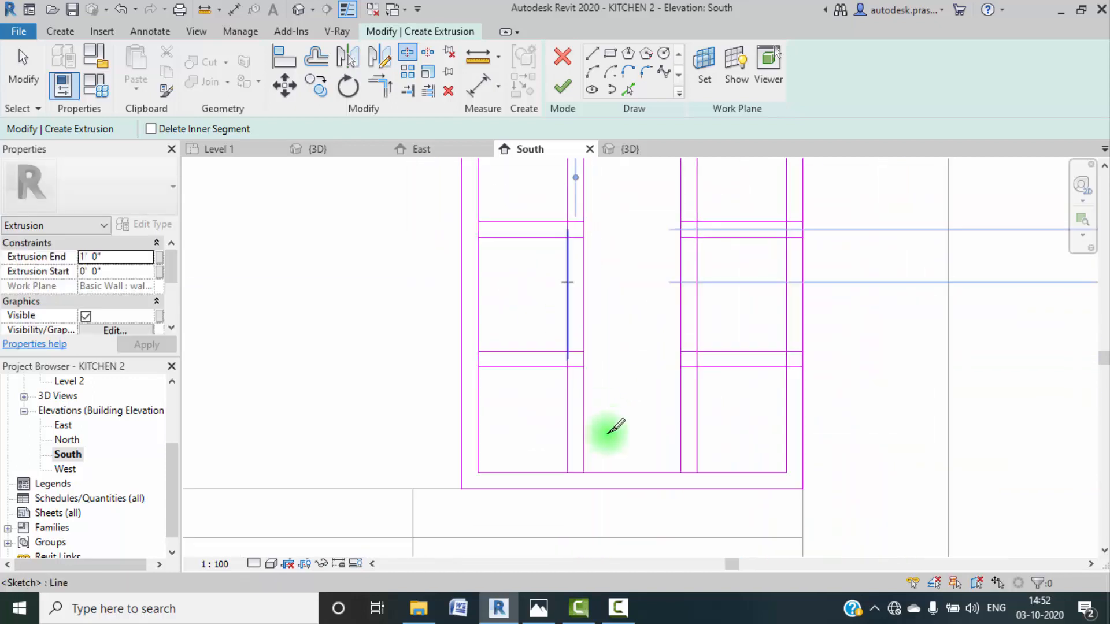
scroll(587, 448, up, 3)
click(583, 455)
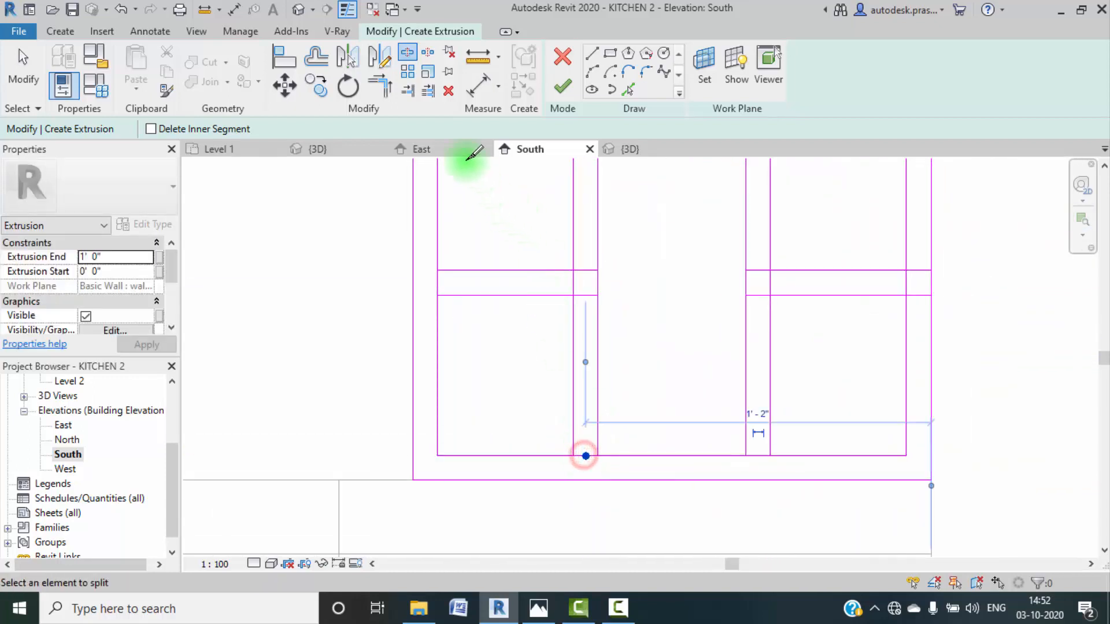
Step: Trim the inner bottom frame line to clean corners on both sides of the left vertical bar
click(376, 90)
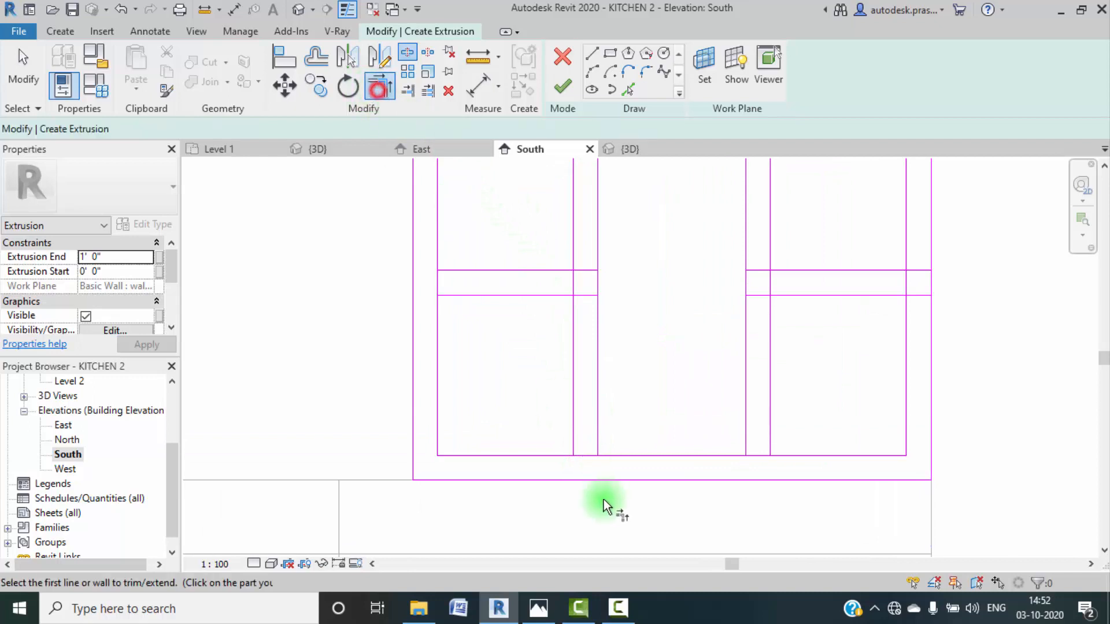
click(570, 437)
click(592, 437)
click(609, 454)
Step: Trim the lines of the lower left horizontal bar to clean corners with the left vertical bar and the inner left frame line
middle_drag(598, 404, 615, 473)
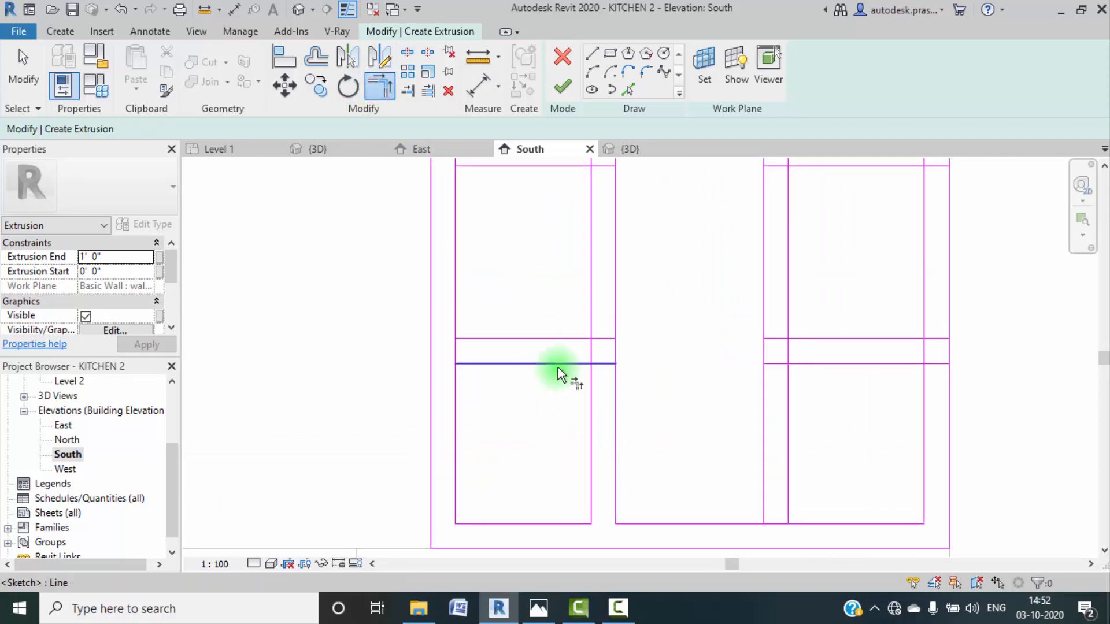
click(559, 365)
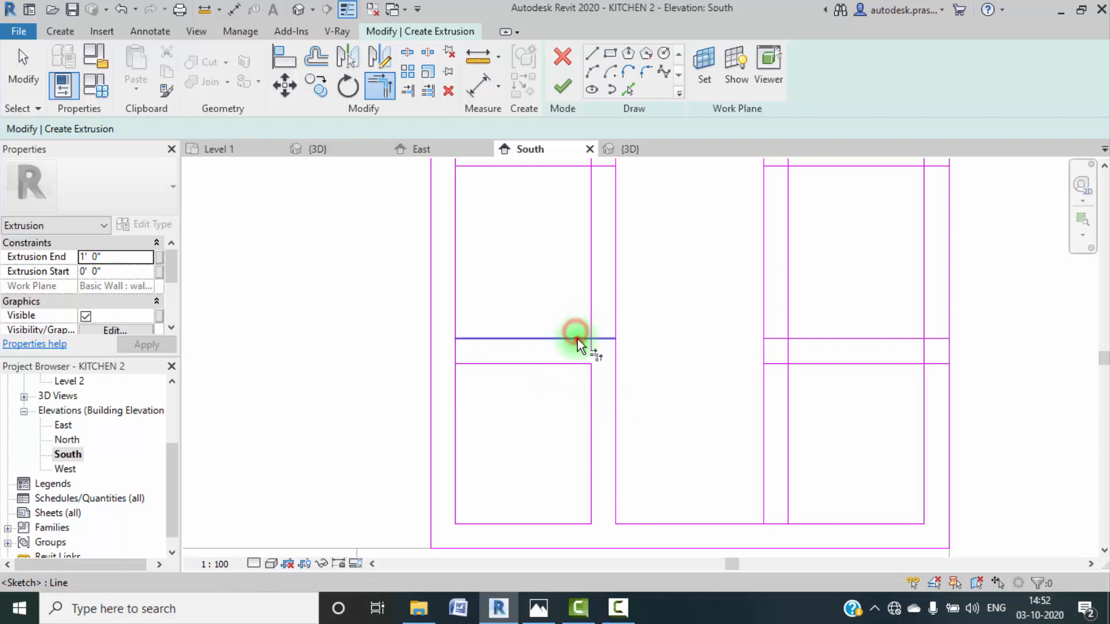
click(590, 321)
click(471, 338)
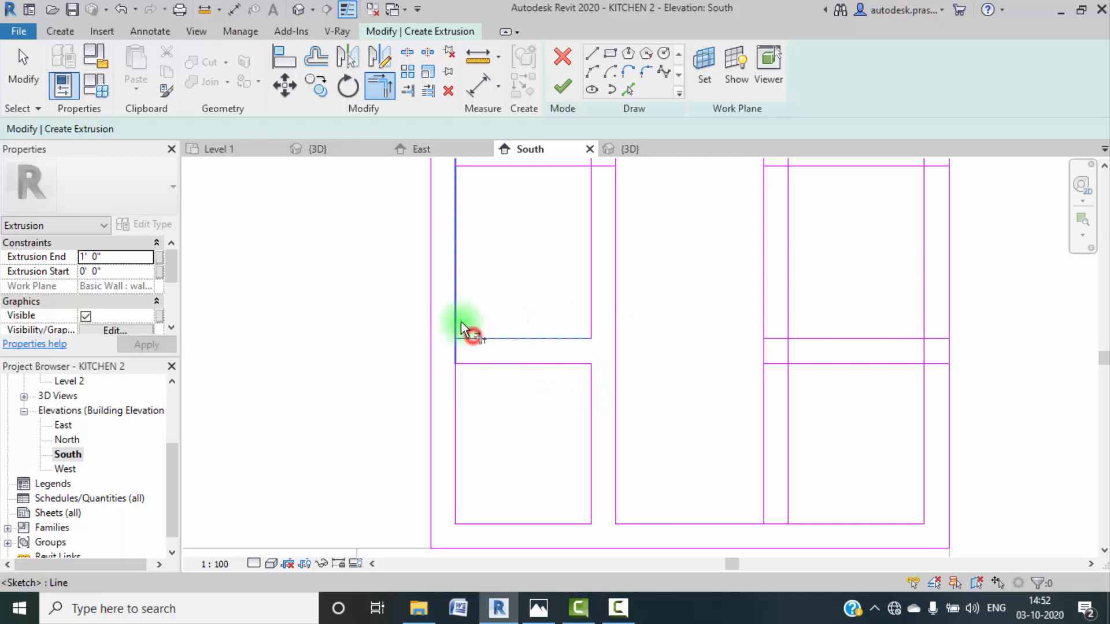
click(460, 321)
click(469, 361)
scroll(471, 373, down, 3)
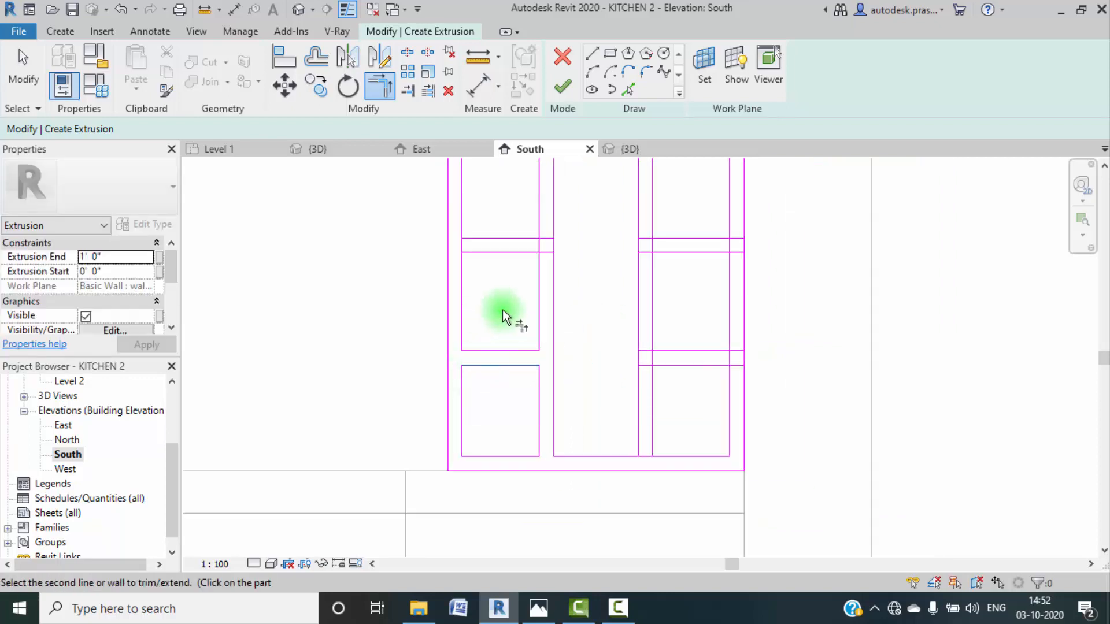
Step: Trim the lines of the upper left horizontal bar to clean corners with the left vertical bar and the inner left frame line
middle_drag(501, 310, 490, 370)
click(469, 313)
click(469, 313)
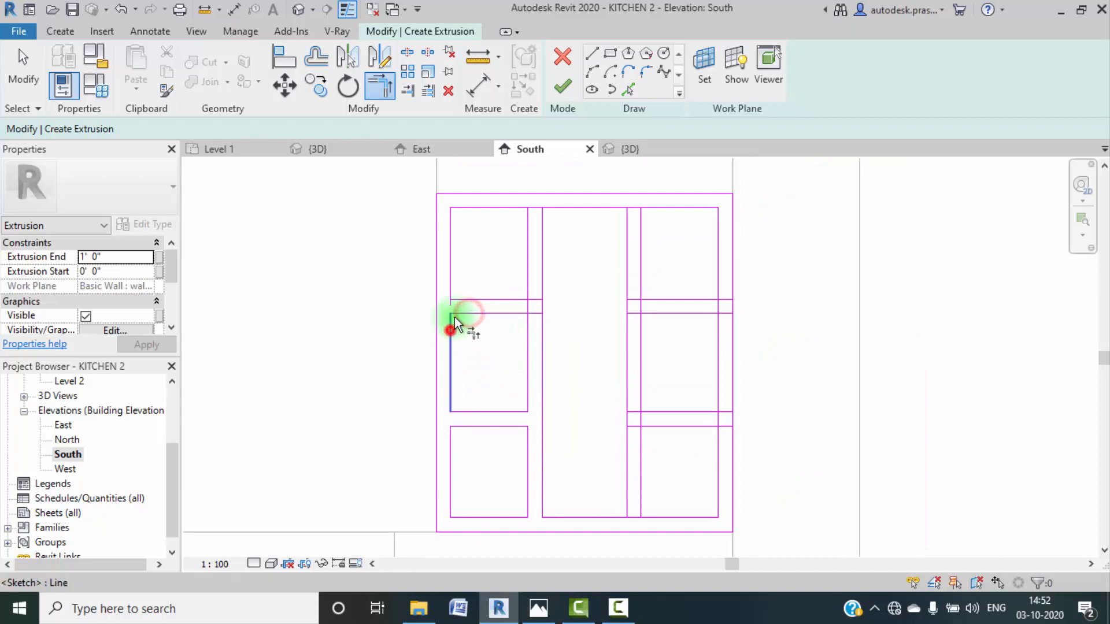
click(508, 300)
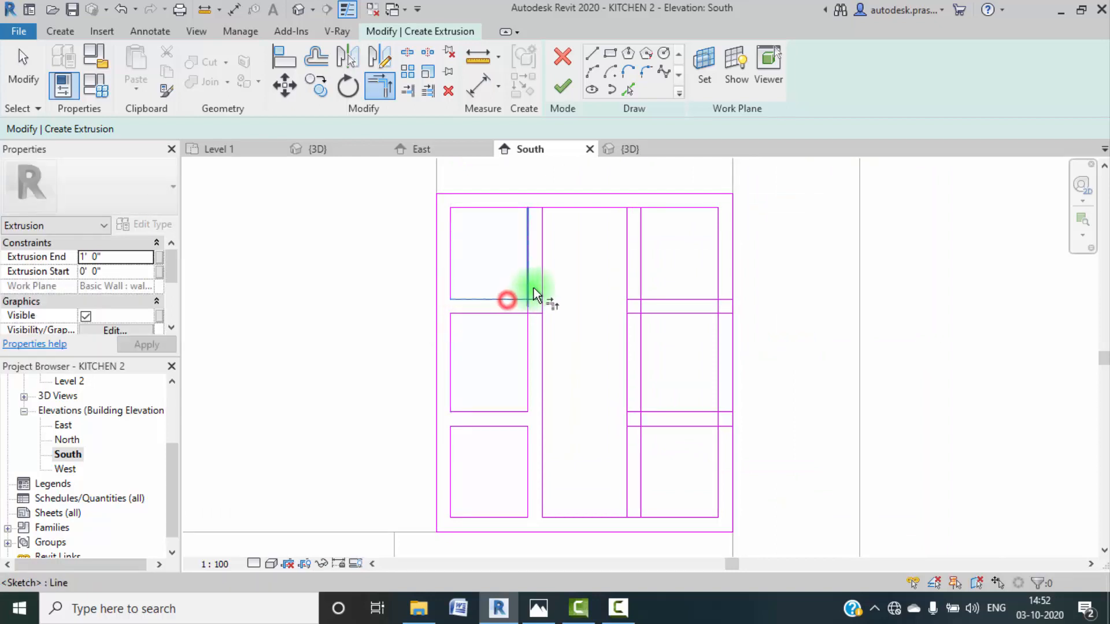
click(527, 287)
Step: Trim the inner top frame line to clean corners on both sides of the left vertical bar
scroll(508, 322, down, 2)
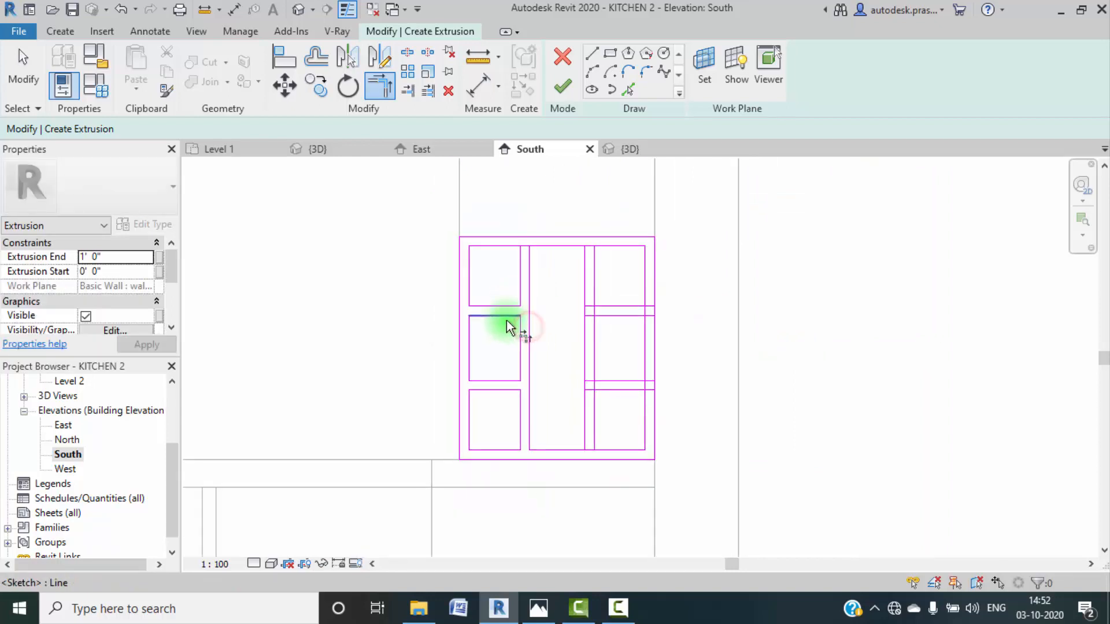
scroll(509, 320, down, 2)
middle_drag(509, 320, 506, 362)
scroll(506, 347, up, 3)
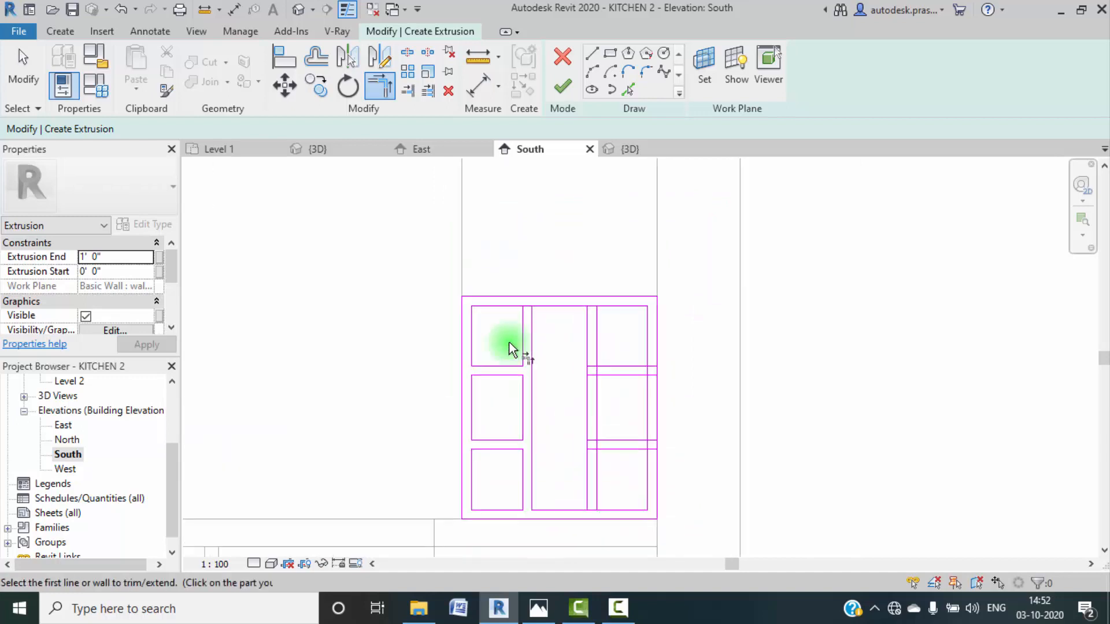
scroll(506, 343, up, 2)
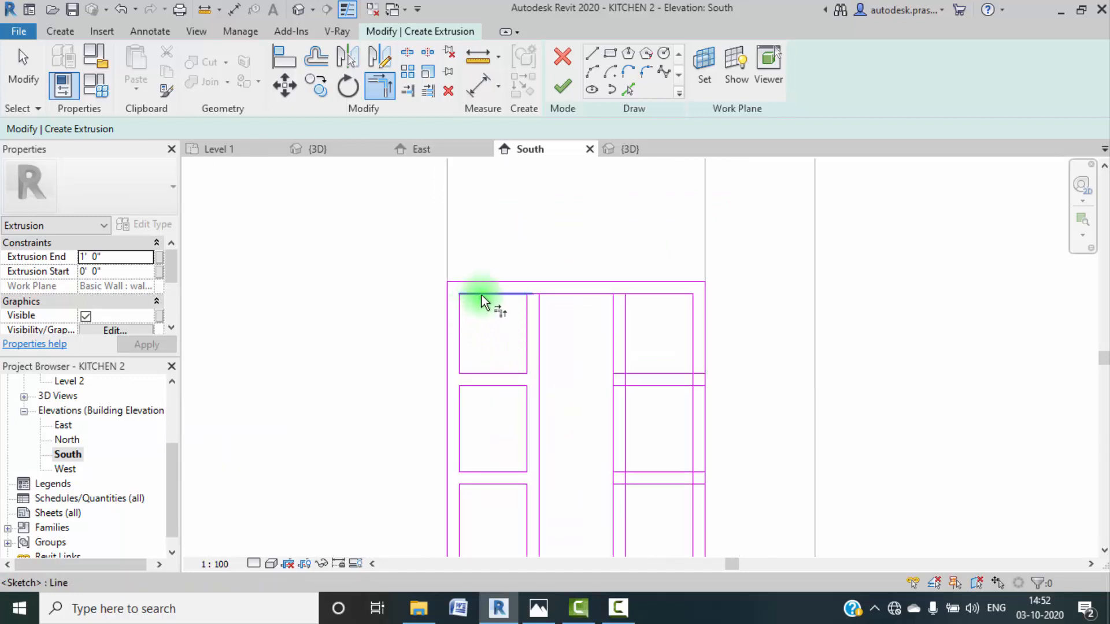
scroll(512, 294, up, 2)
click(512, 293)
click(553, 319)
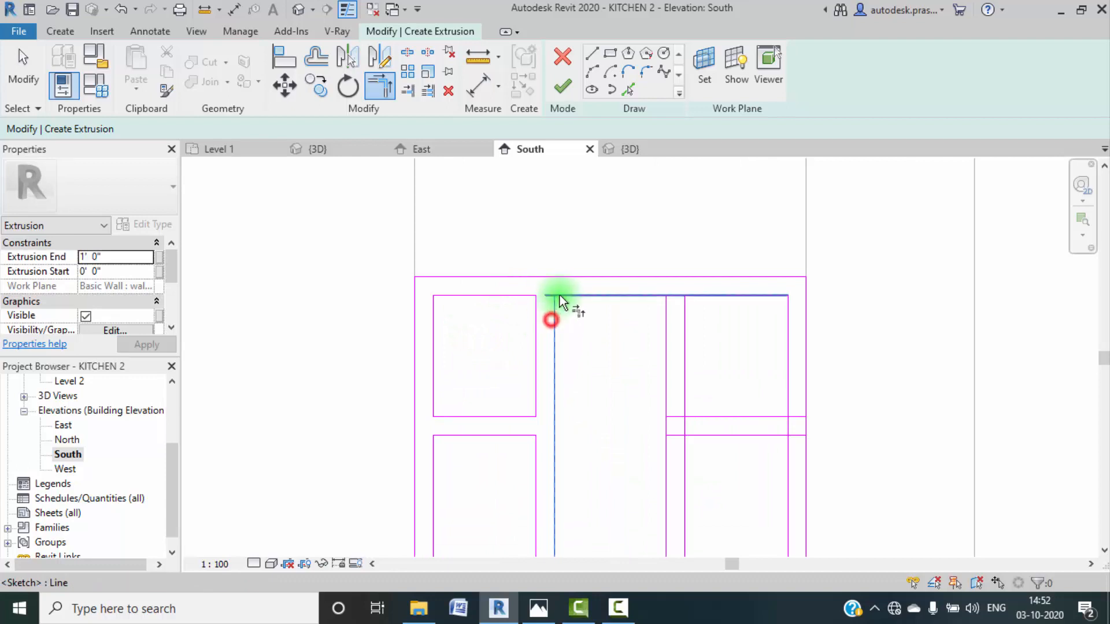
Step: Split the inner top frame line inside the right vertical bar, and that bar's right line inside both horizontal bars
middle_drag(714, 322, 543, 228)
click(411, 53)
scroll(530, 211, up, 3)
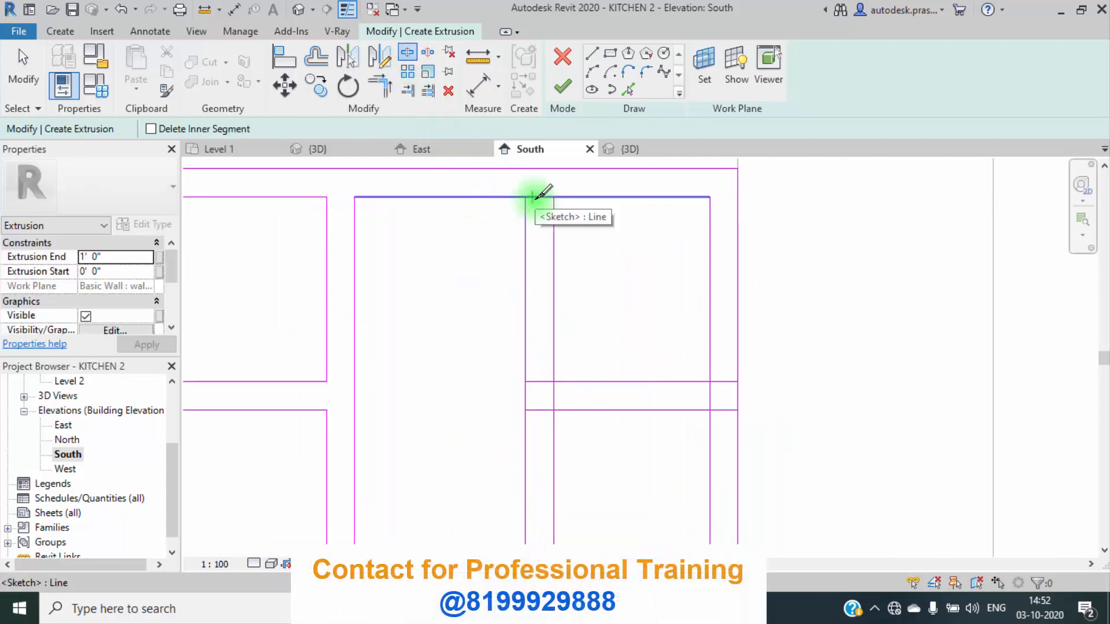
click(533, 198)
click(553, 395)
scroll(584, 404, down, 3)
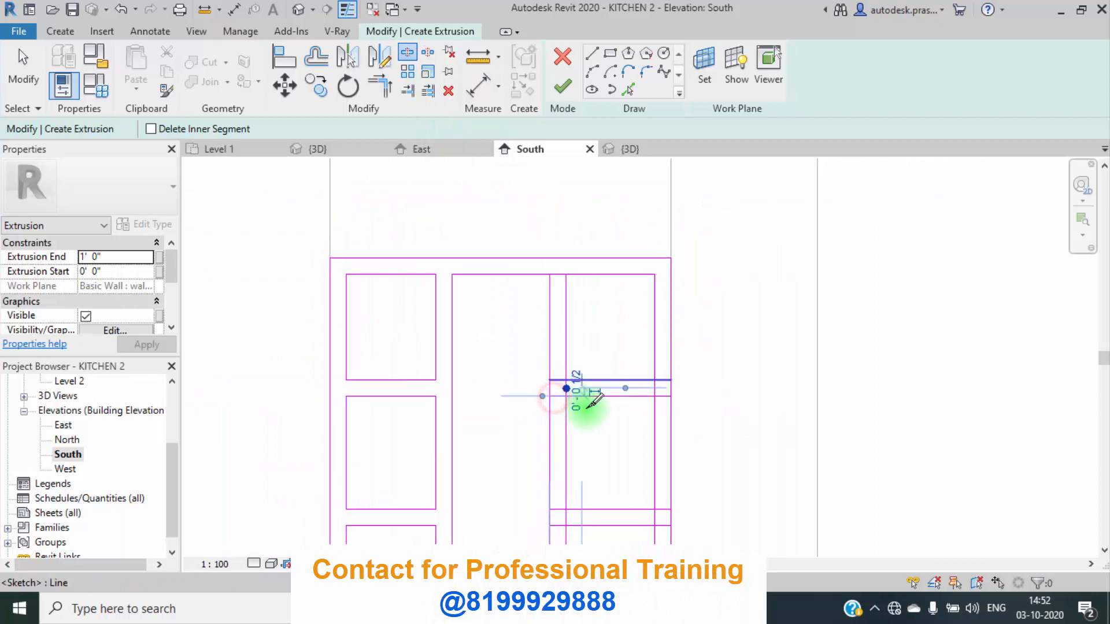
middle_drag(585, 404, 545, 303)
scroll(529, 422, up, 3)
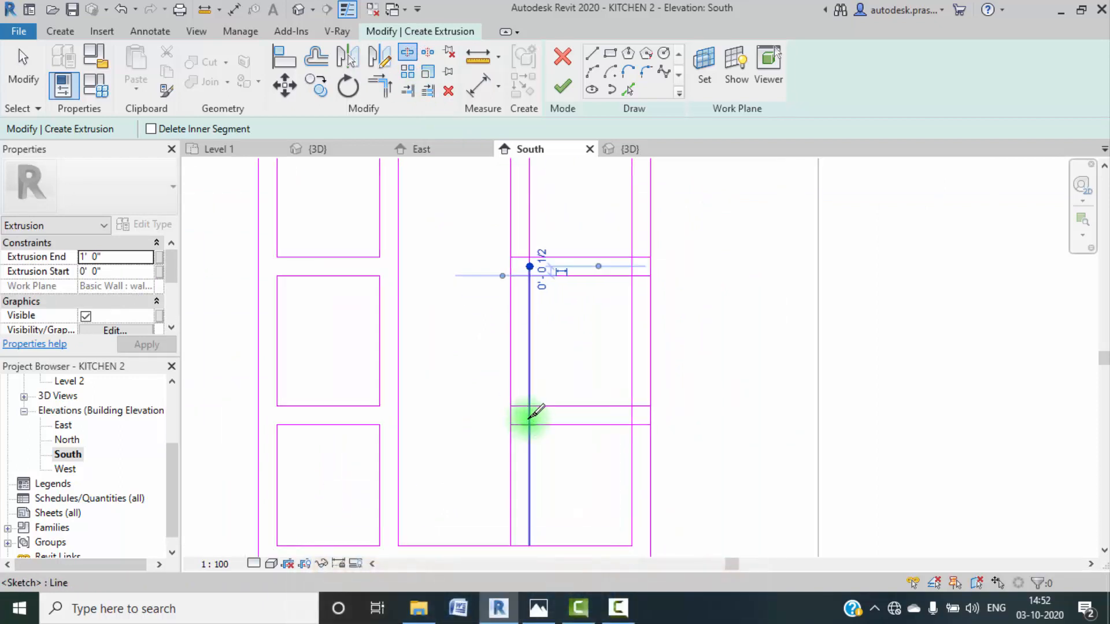
click(530, 419)
Step: Split the inner right frame line between the two lines of the lower and upper right horizontal bars
scroll(557, 359, down, 2)
scroll(632, 386, up, 4)
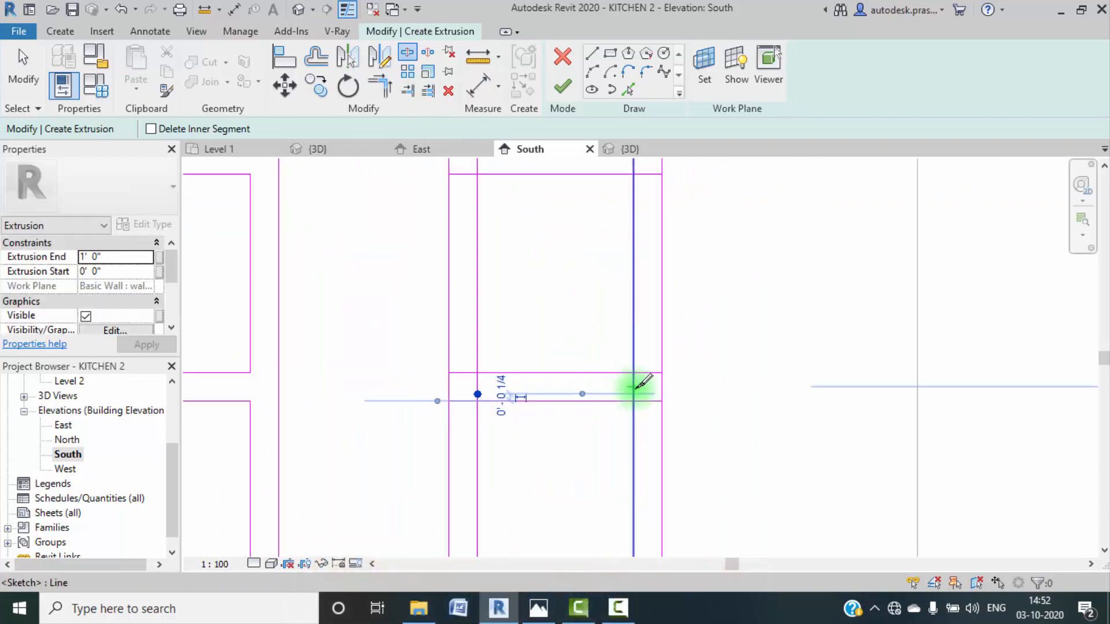
click(635, 386)
middle_drag(648, 180, 654, 285)
click(640, 261)
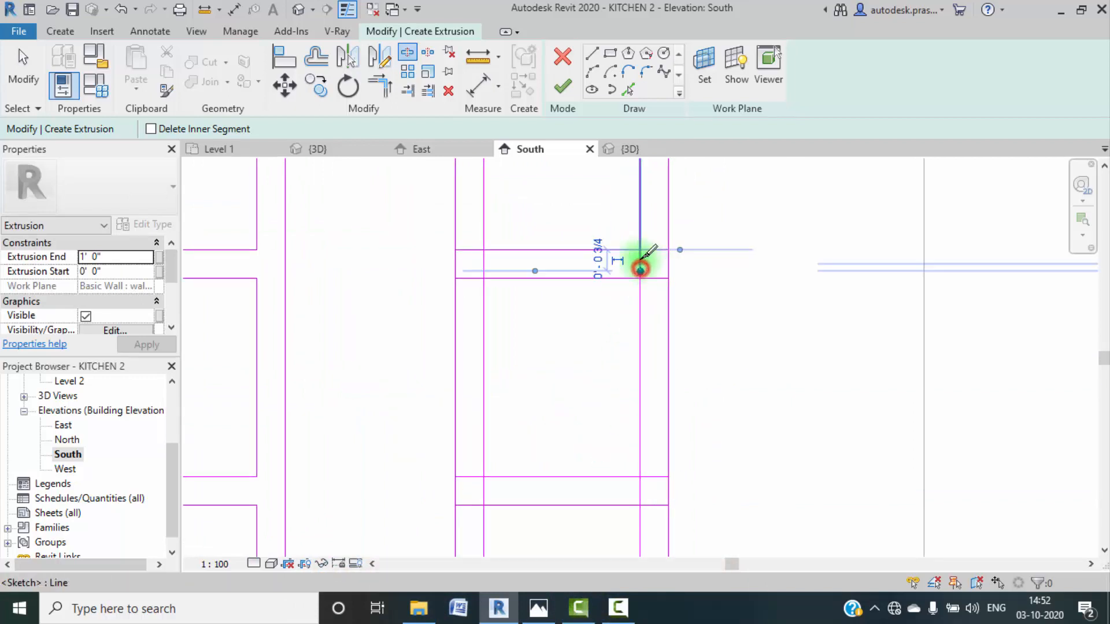
Step: Split the inner bottom frame line between the two lines of the right vertical bar
scroll(640, 263, down, 3)
click(568, 452)
scroll(568, 449, up, 3)
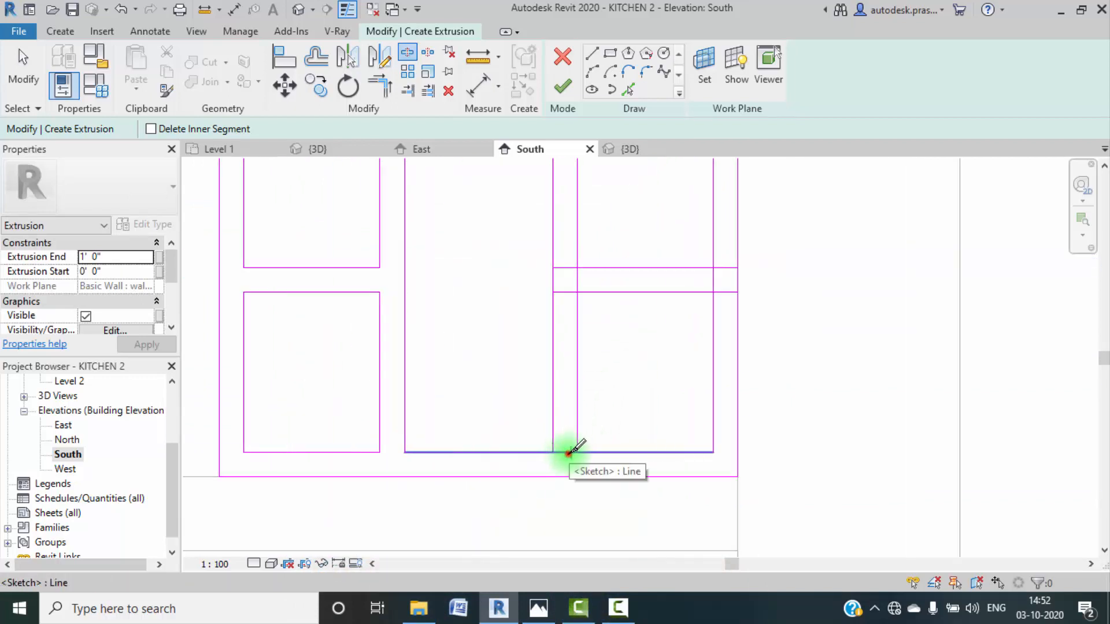
click(568, 453)
Step: Trim the inner bottom frame line and the lower right horizontal bar's lines to clean corners with the right vertical bar
click(380, 87)
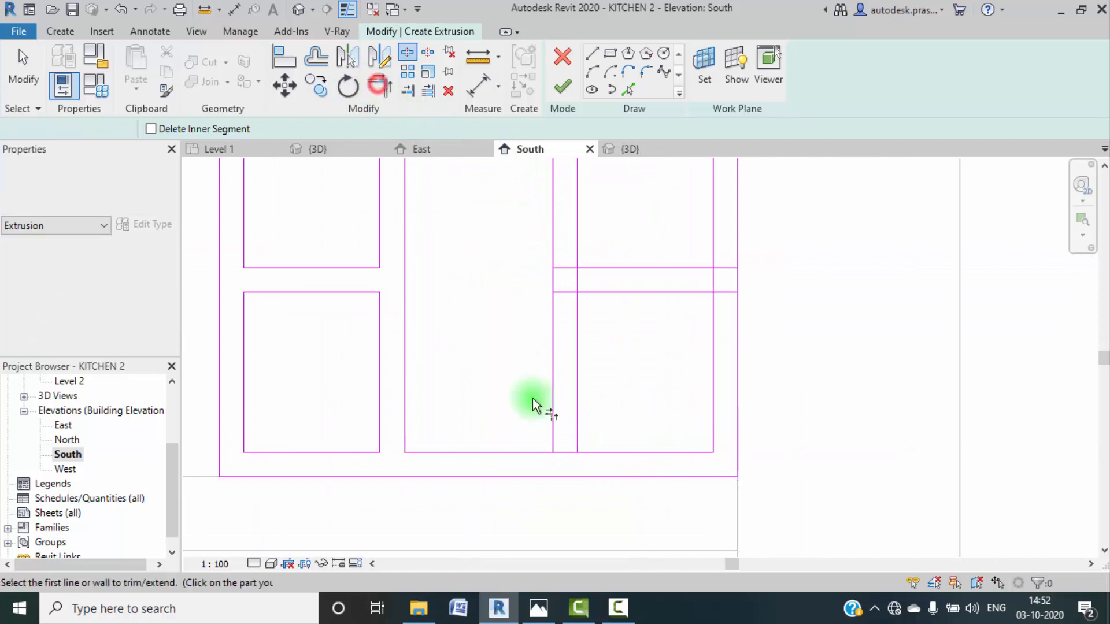
click(551, 432)
click(536, 449)
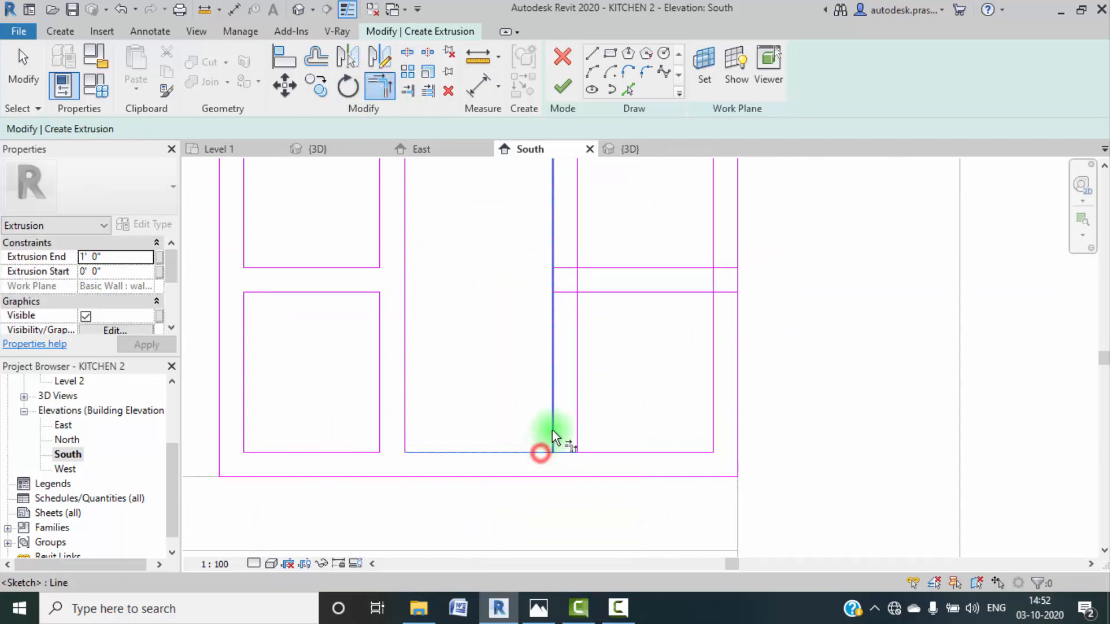
click(577, 298)
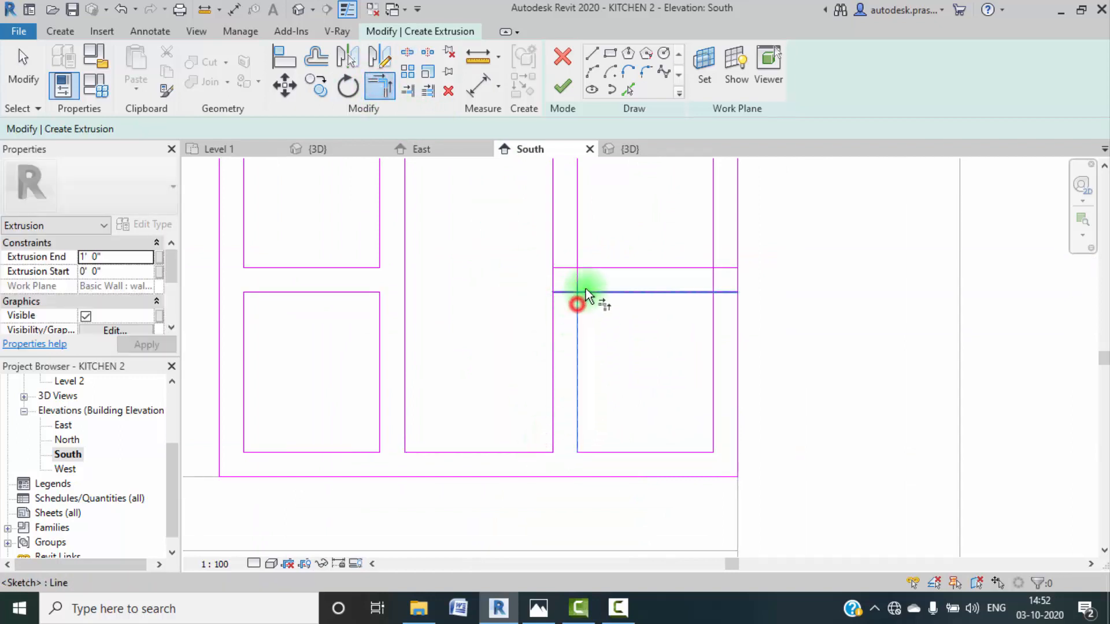
click(584, 289)
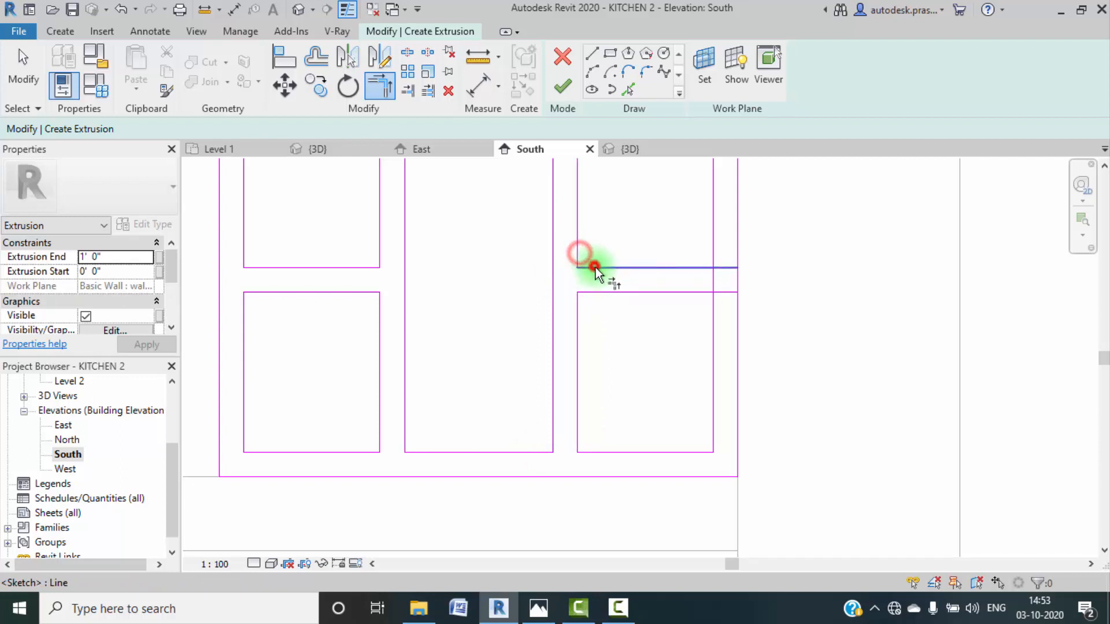
Step: Trim both lines of the upper right horizontal bar to clean corners with the right vertical bar's right line
scroll(578, 344, down, 2)
scroll(570, 307, up, 2)
click(565, 302)
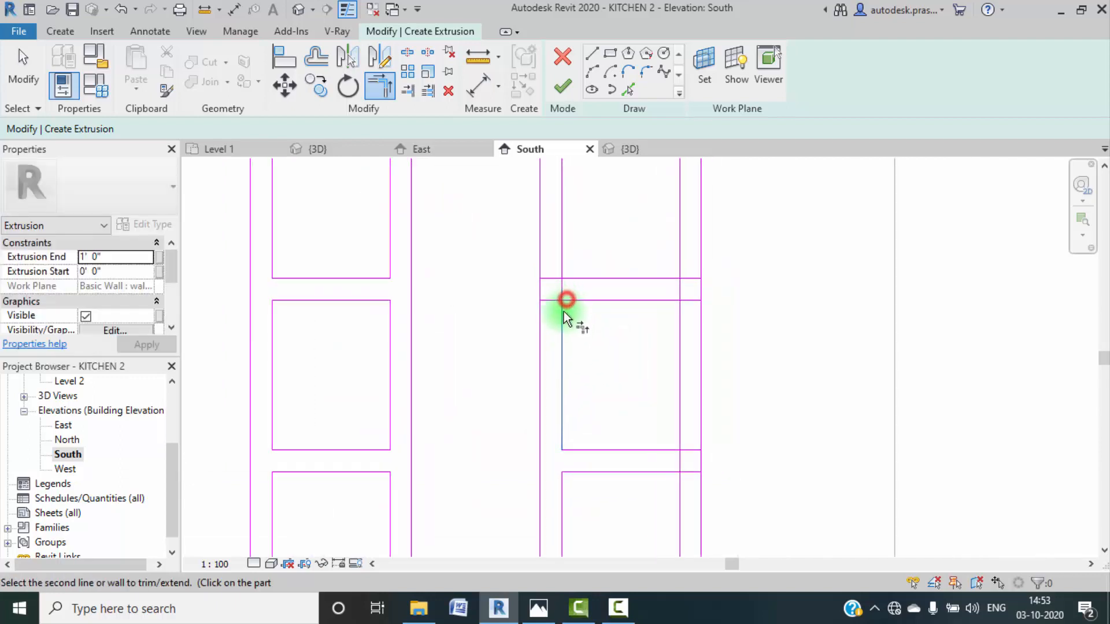
click(562, 322)
click(570, 300)
click(576, 279)
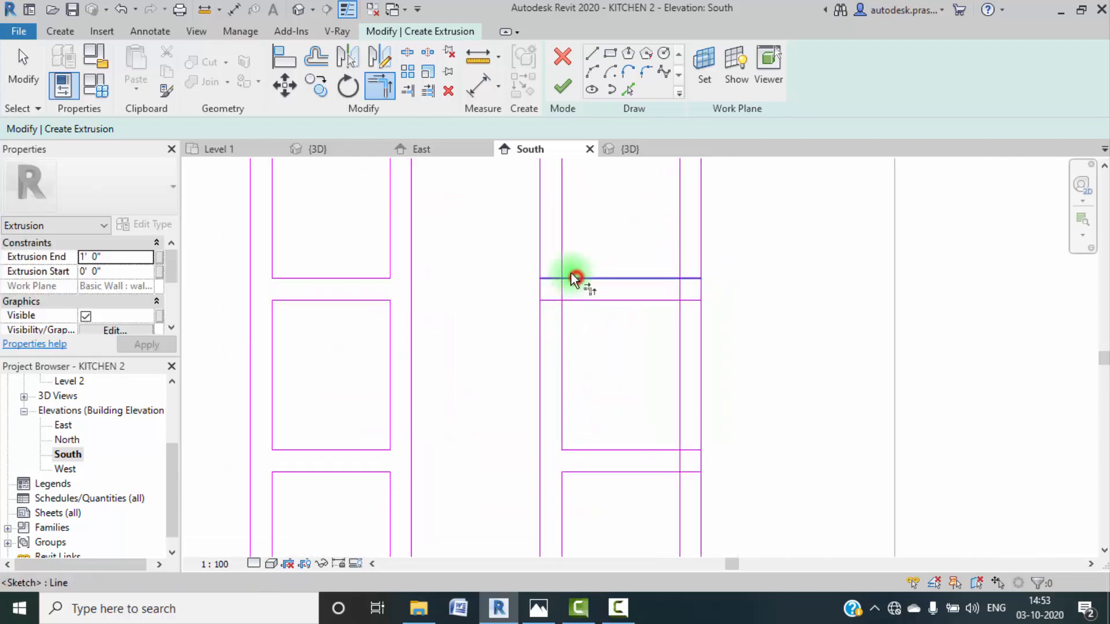
click(573, 277)
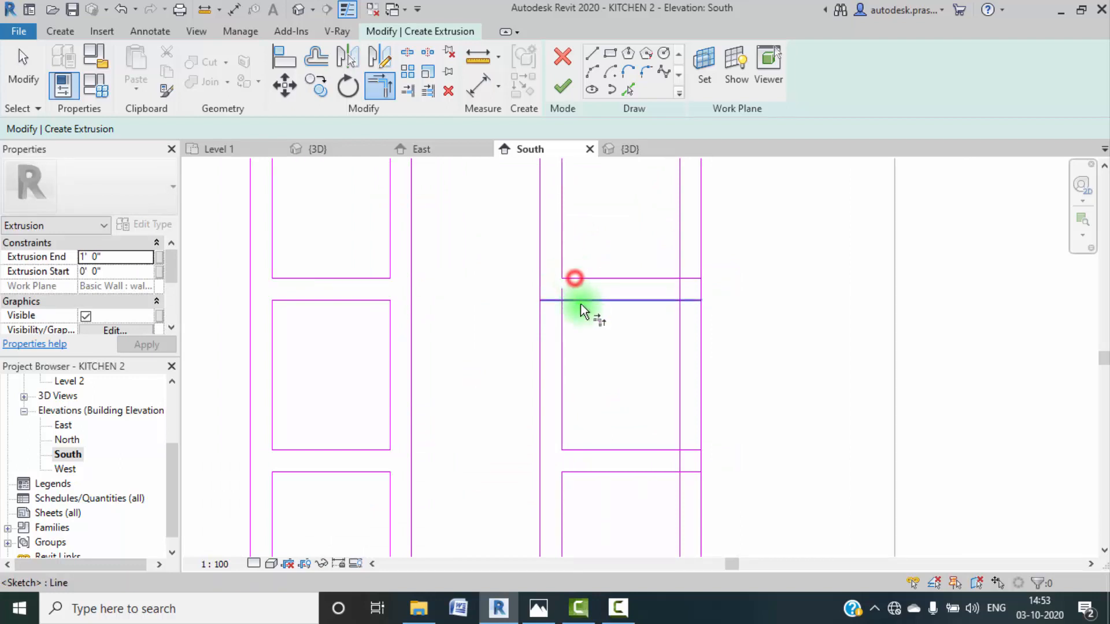
click(577, 300)
click(562, 318)
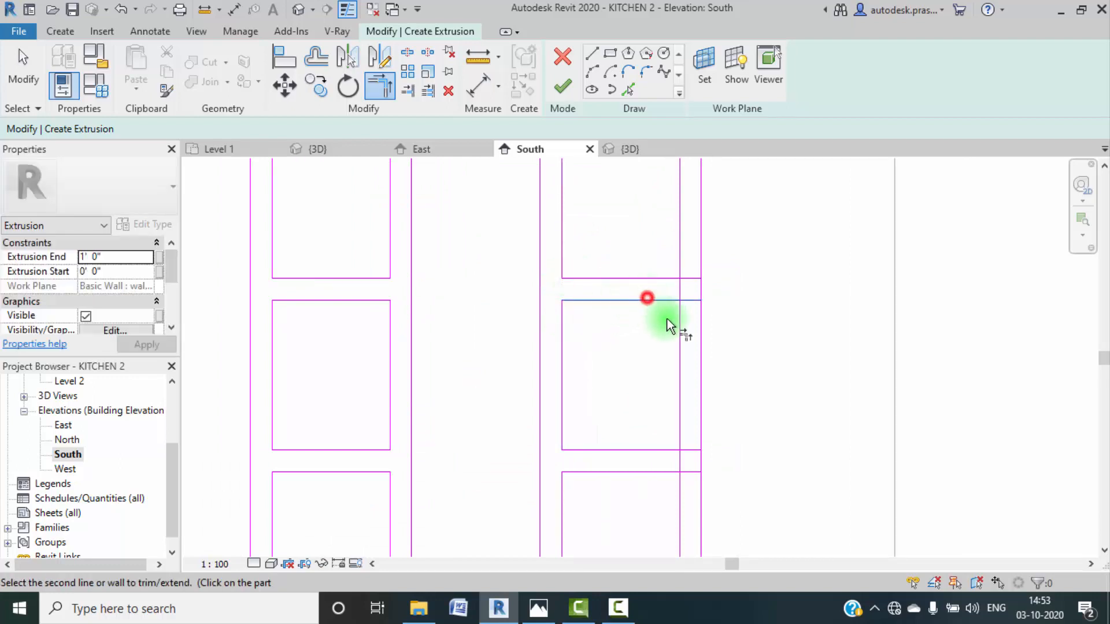
Step: Trim the lines of both right horizontal bars to clean corners with the inner right frame line
click(676, 333)
click(679, 259)
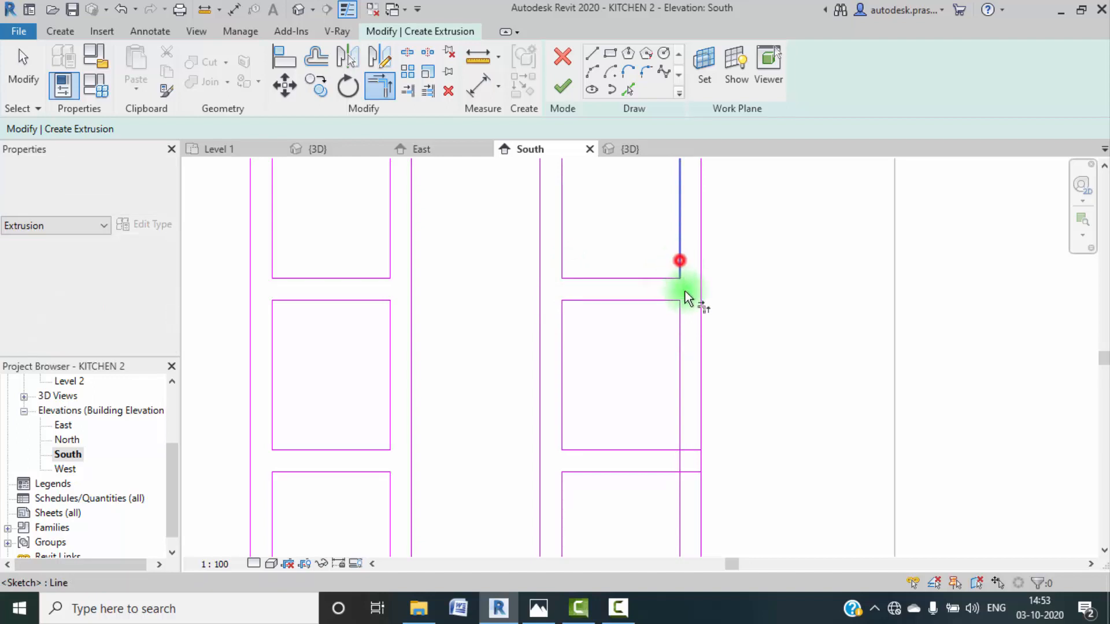
click(669, 471)
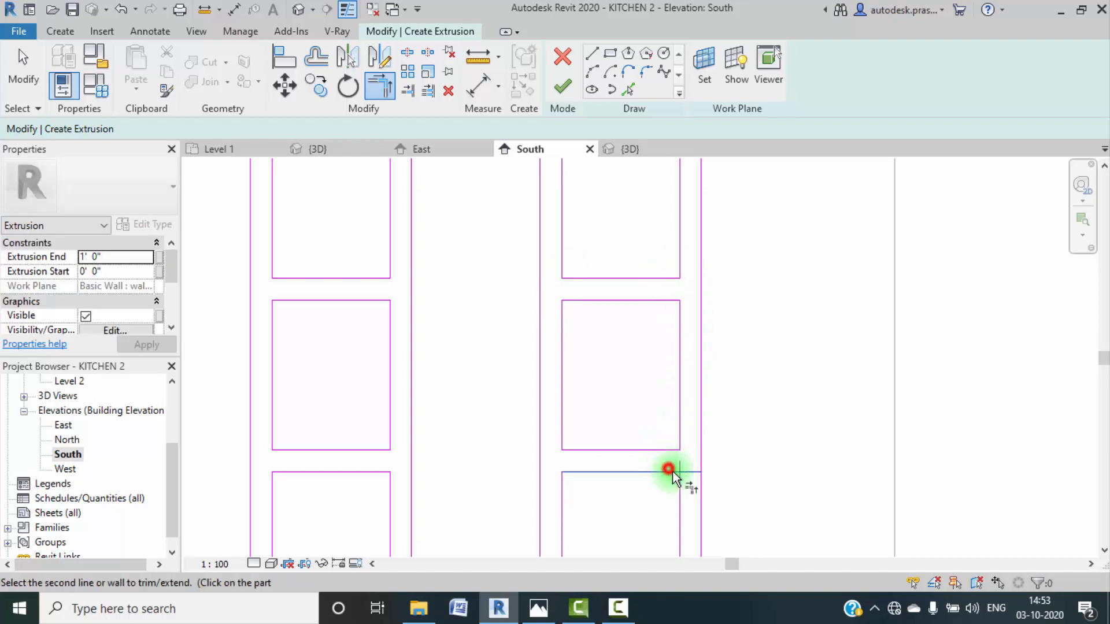
click(679, 489)
scroll(617, 388, down, 2)
middle_drag(651, 471, 622, 410)
key(Escape)
key(Escape)
Step: Draw a horizontal line across the centre column about 11 inches above its bottom edge, midway up the middle side cells
scroll(495, 356, up, 2)
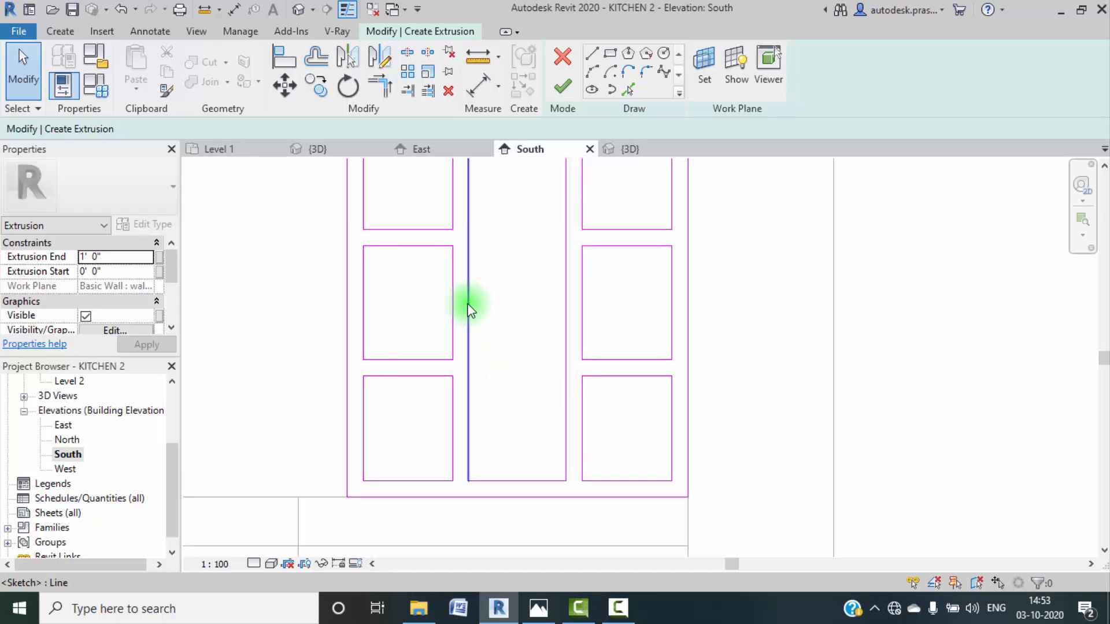
scroll(636, 249, up, 1)
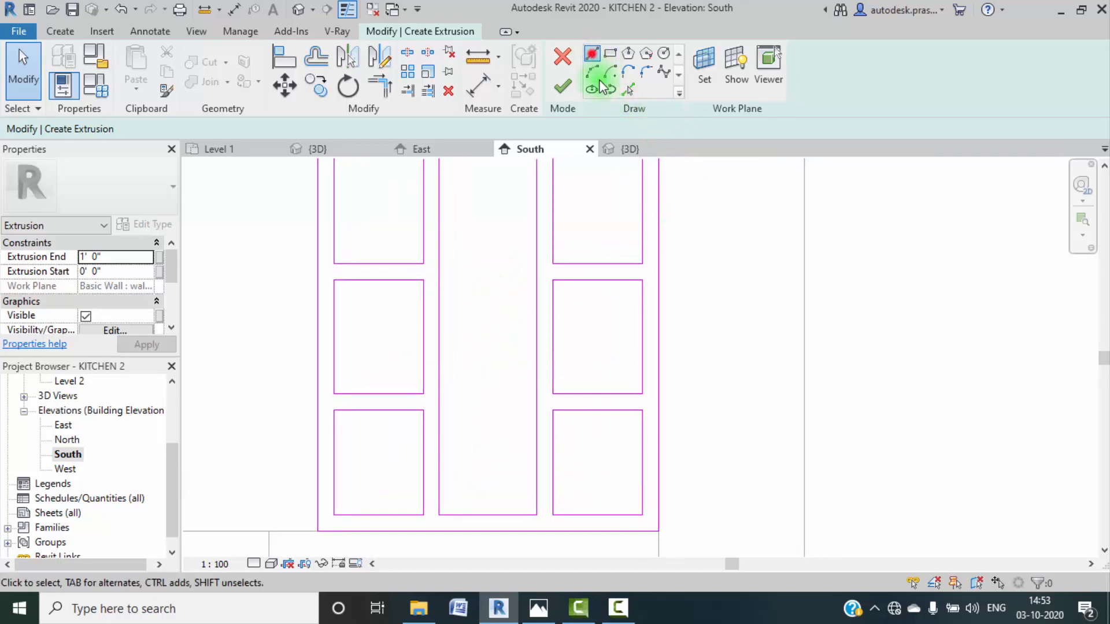
click(591, 53)
click(440, 337)
click(536, 337)
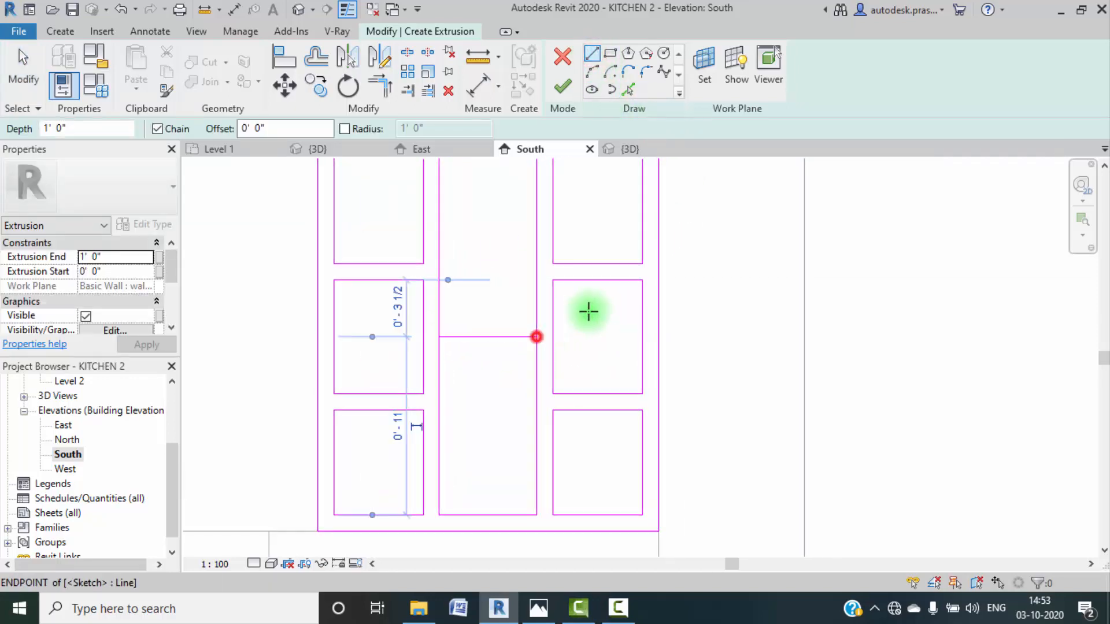
key(Escape)
scroll(530, 376, down, 3)
key(Escape)
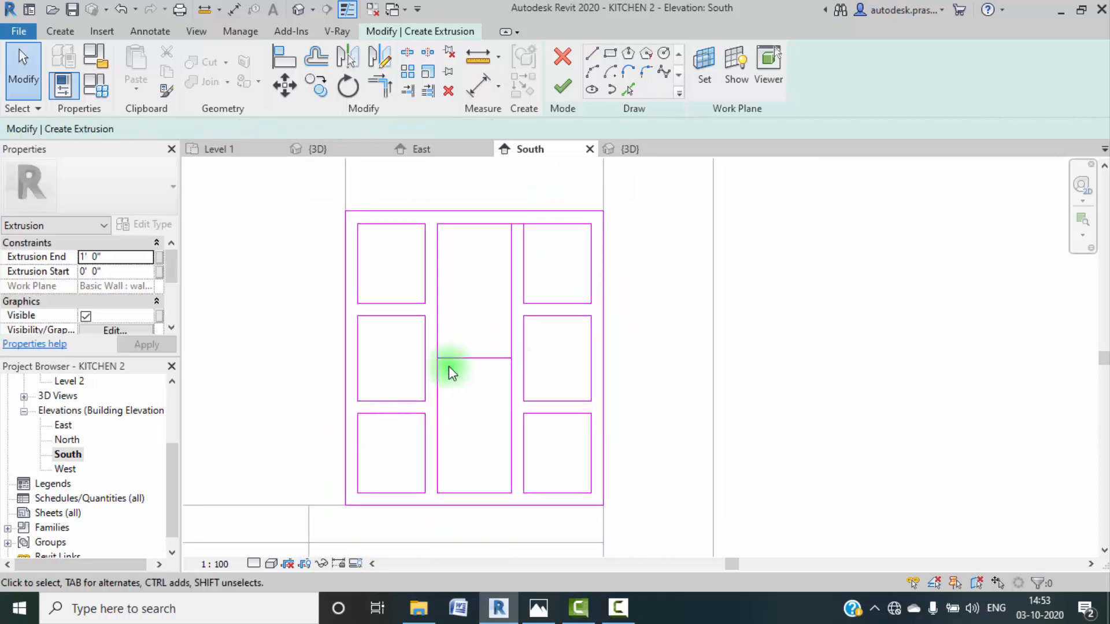
Step: Offset the centre column's horizontal line by 0.5" to both sides and delete the original line
scroll(448, 365, up, 2)
click(627, 89)
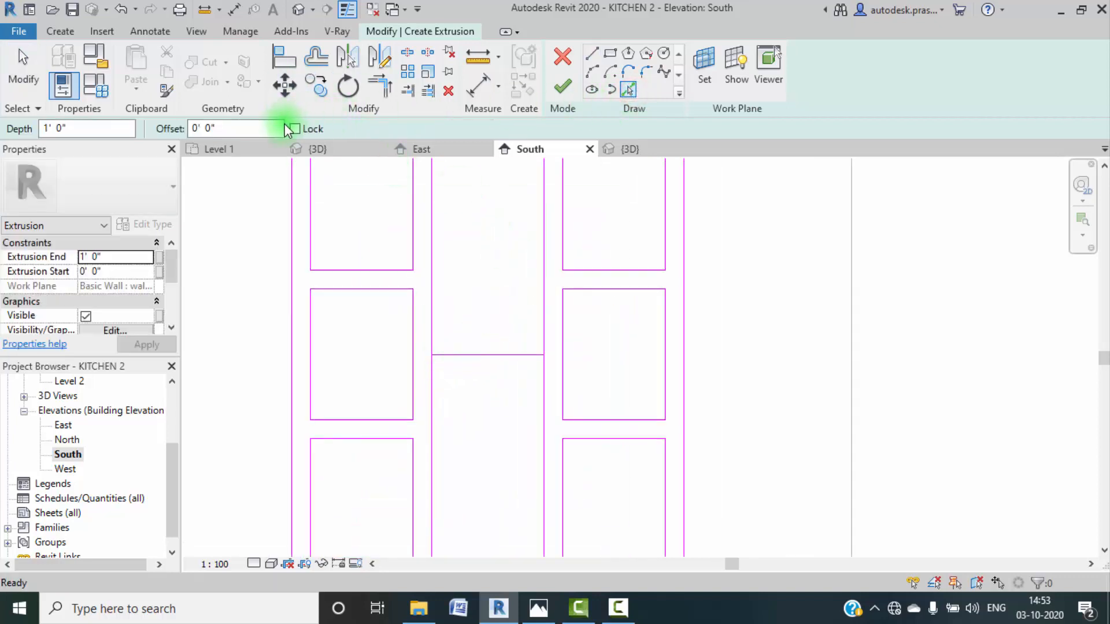
text(0.)
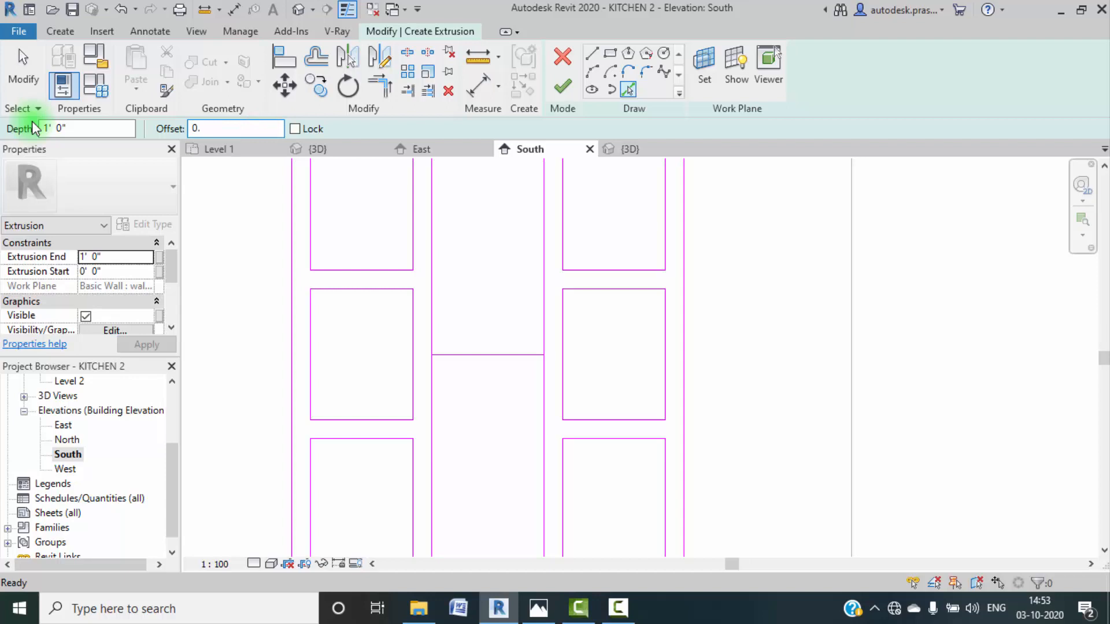
text(5")
key(Return)
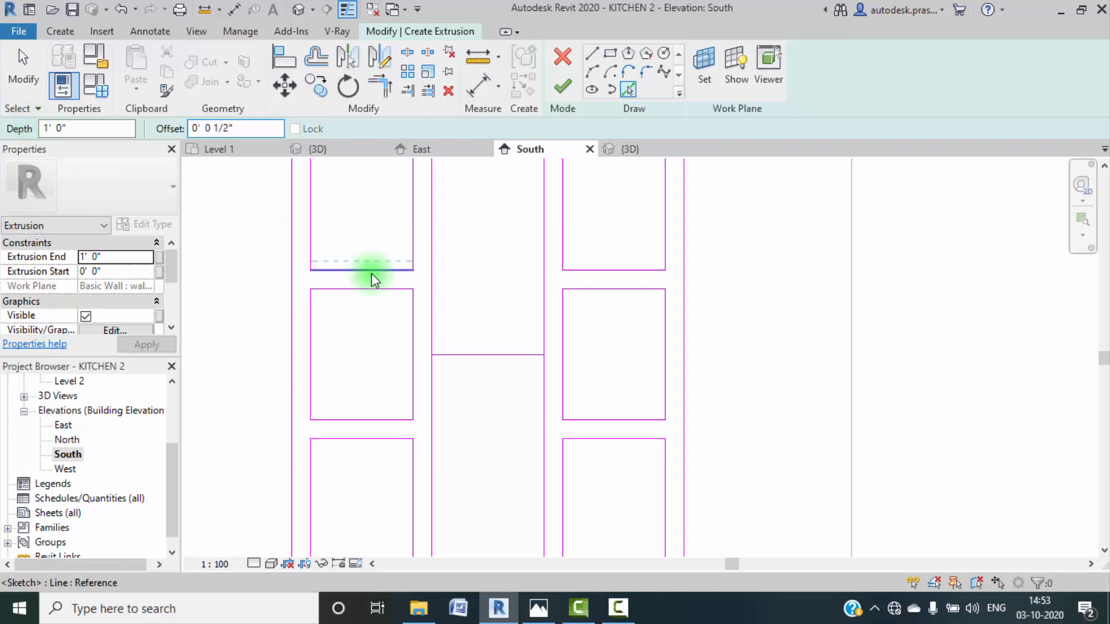
click(472, 354)
key(Escape)
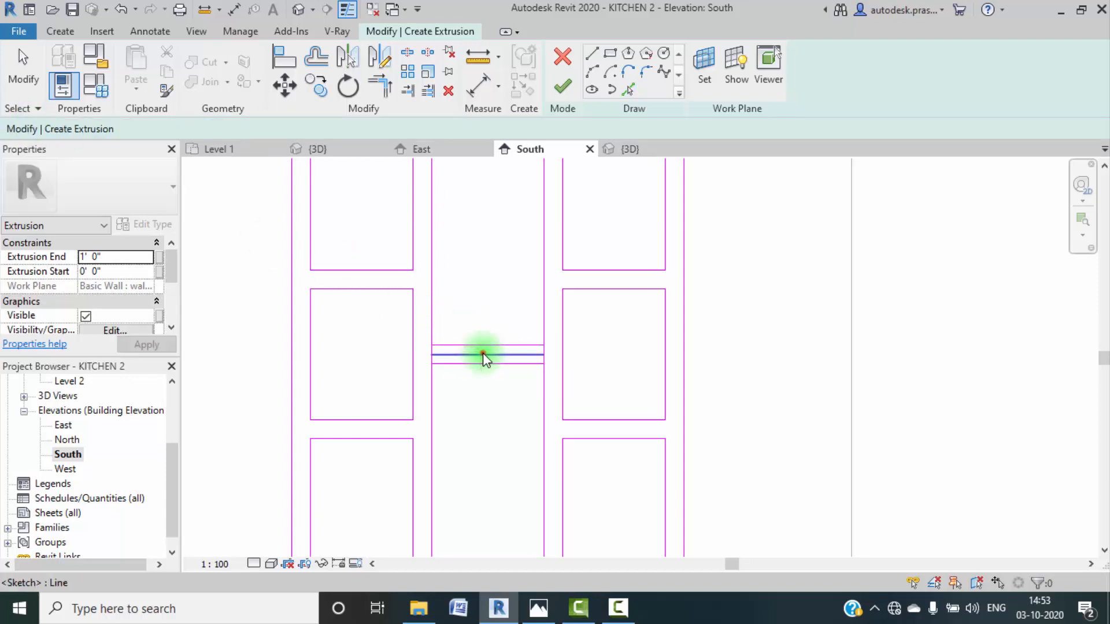
click(484, 354)
key(Delete)
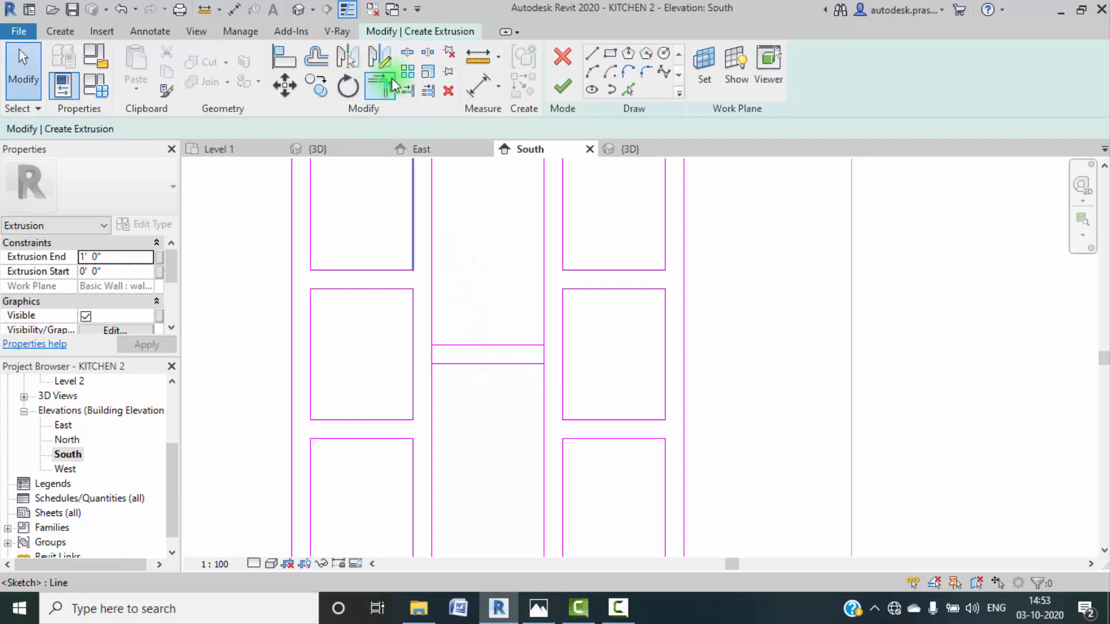
Step: Split both side lines of the centre column between the two lines of its horizontal bar
click(407, 53)
scroll(428, 347, up, 3)
click(431, 356)
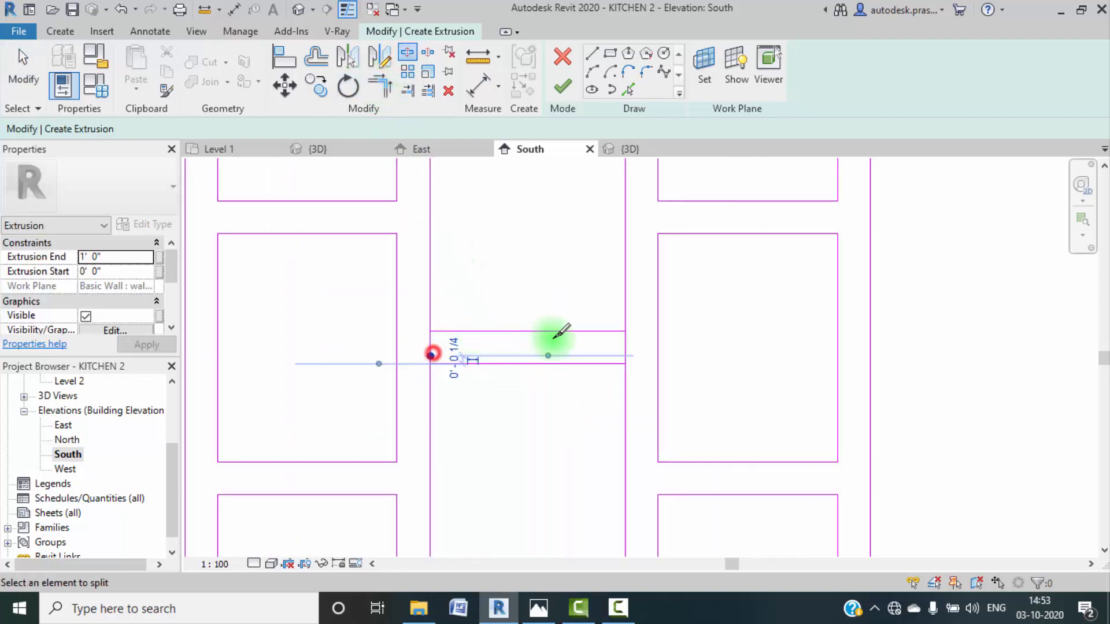
click(621, 348)
key(Escape)
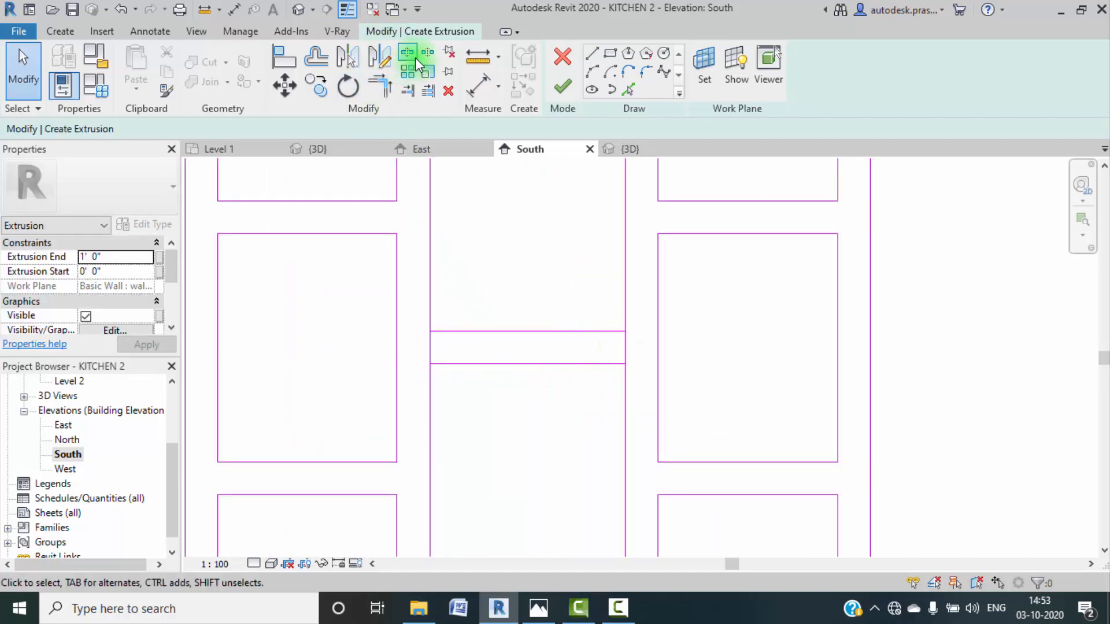
click(407, 54)
click(619, 344)
key(Escape)
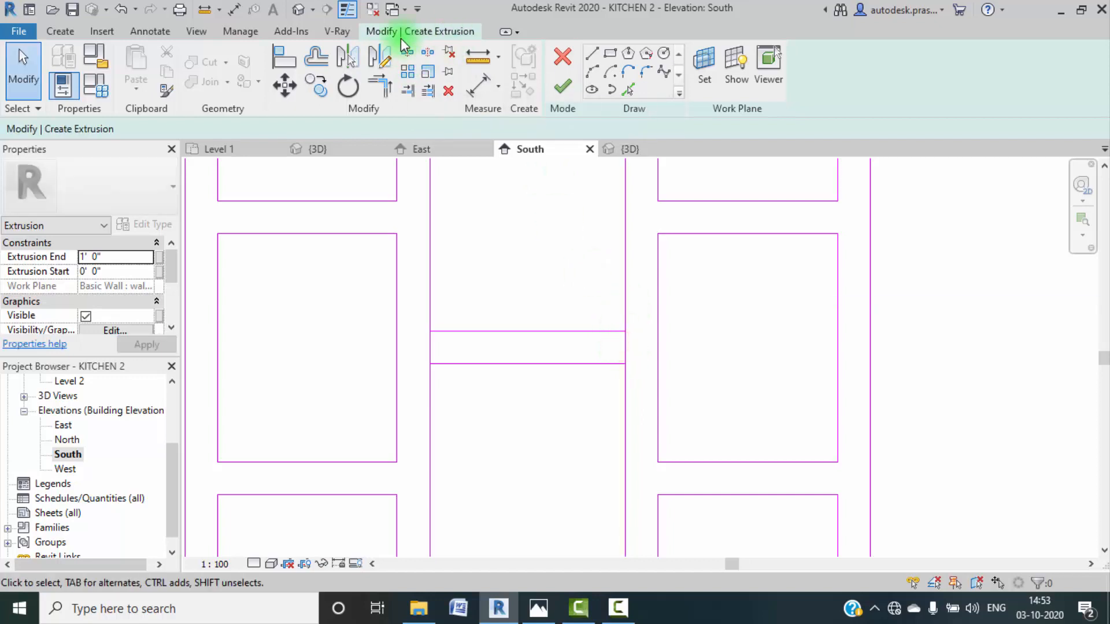
click(408, 52)
click(628, 348)
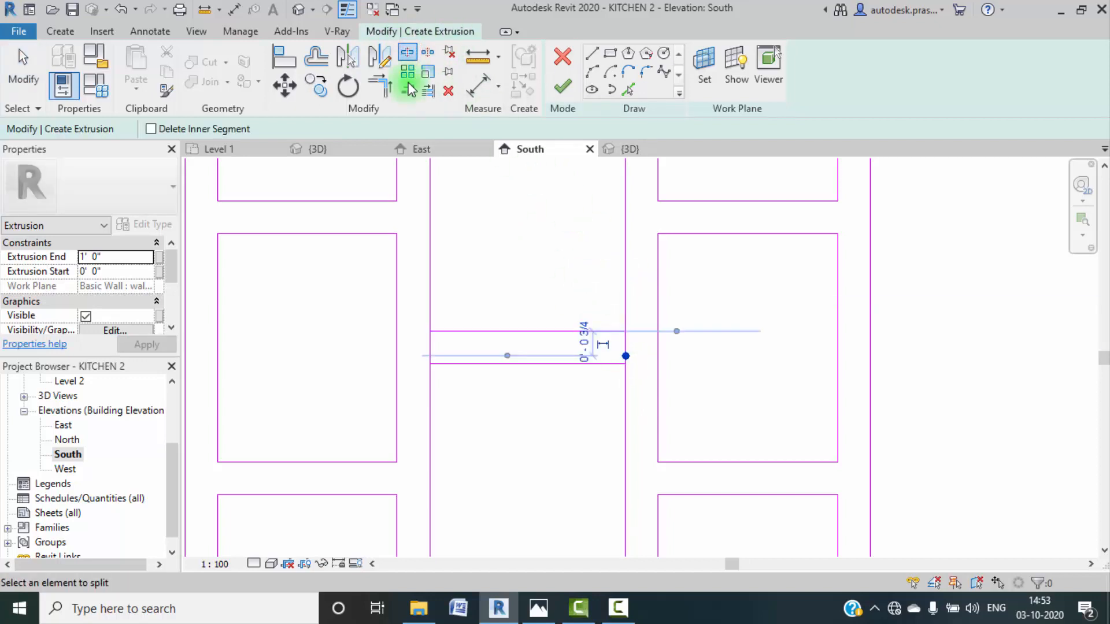
Step: Trim both lines of the centre column's horizontal bar to clean corners with the column's left and right side lines
click(386, 97)
click(431, 307)
click(456, 332)
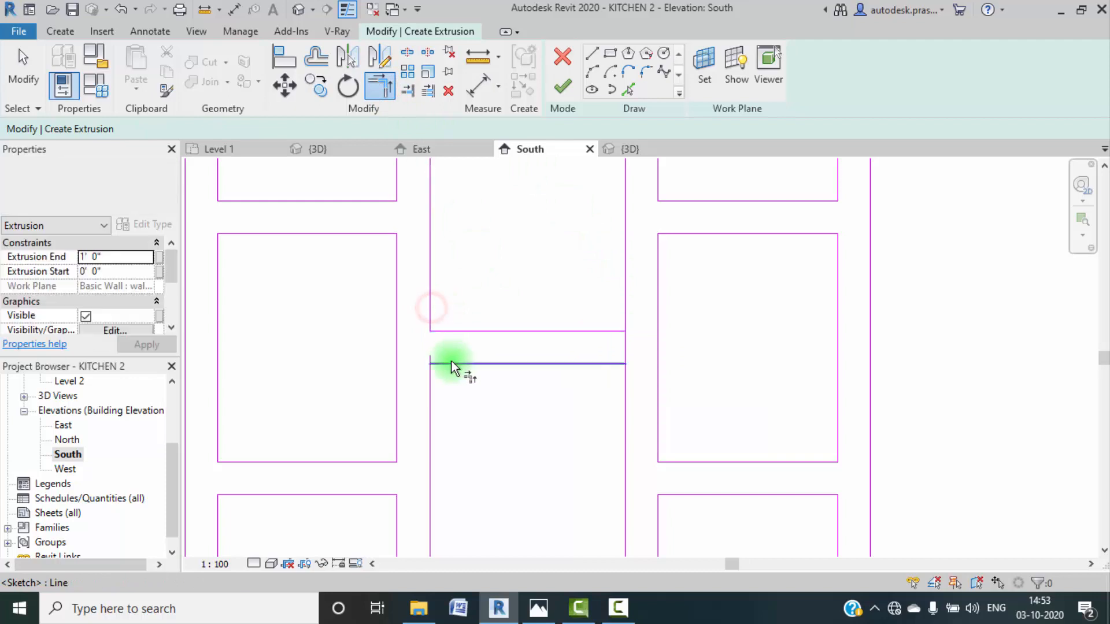
click(450, 360)
click(431, 387)
click(629, 384)
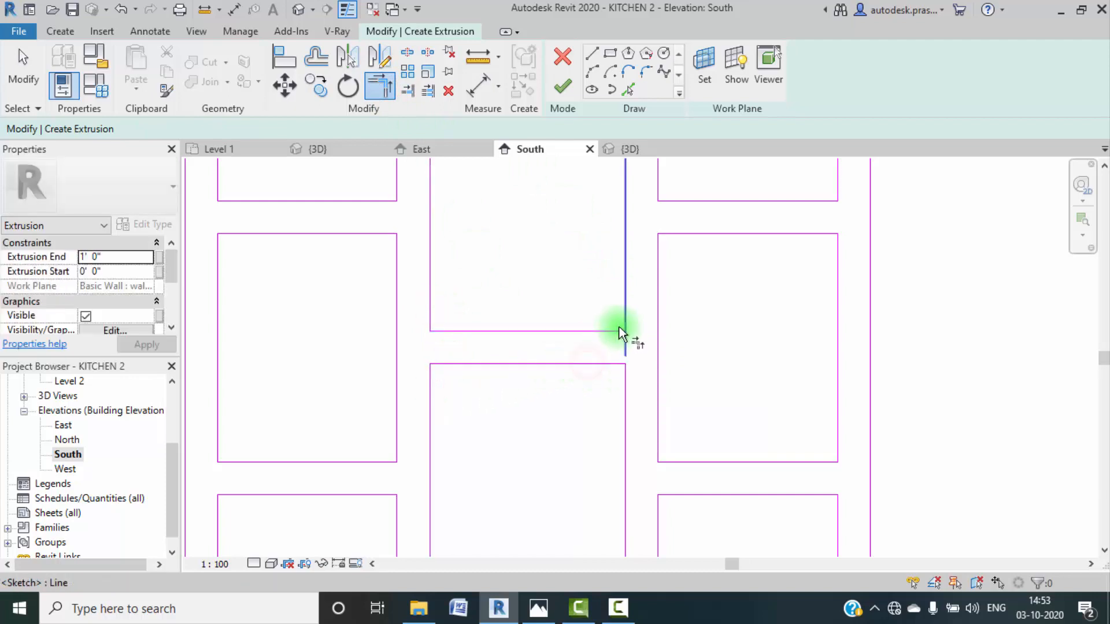
click(623, 292)
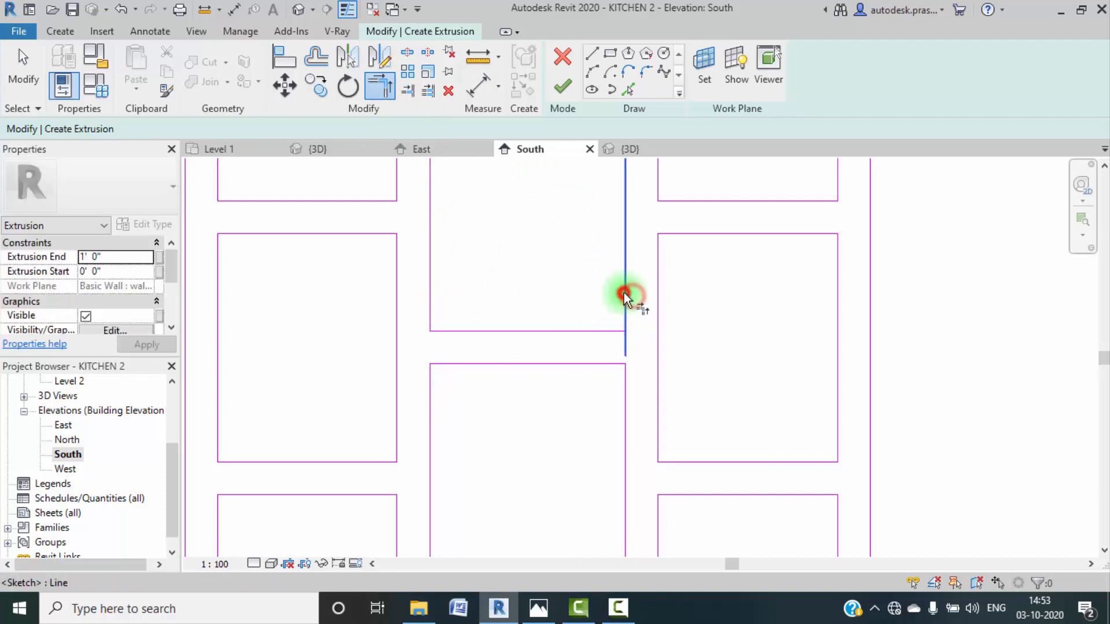
click(604, 332)
Step: Trim the upper right cell's overrunning top line to its left side line and finish the extrusion sketch
click(556, 93)
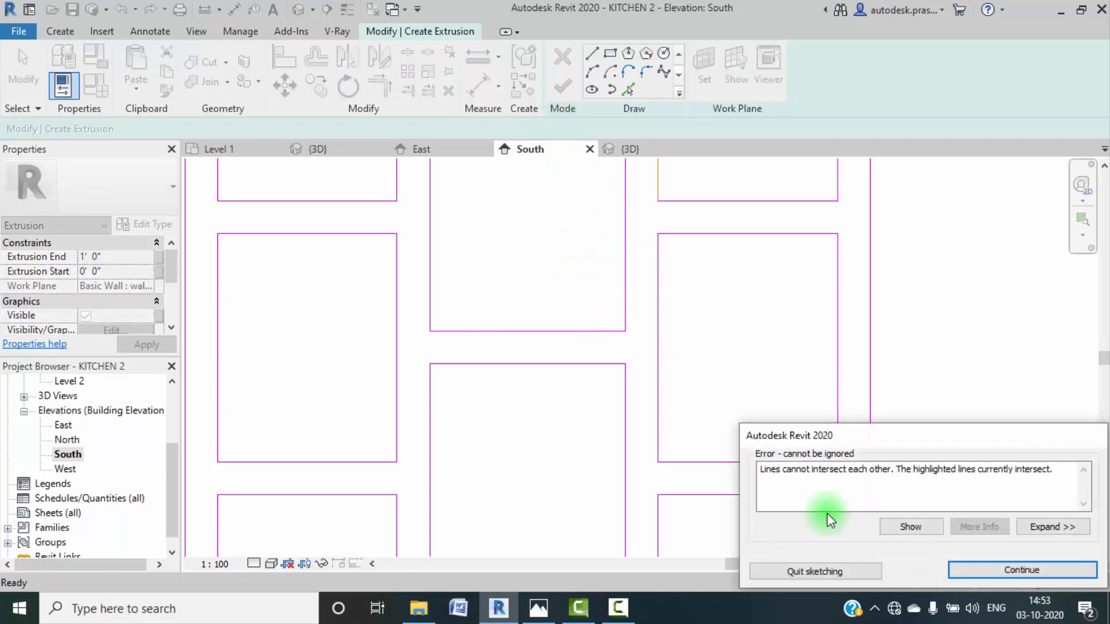
scroll(606, 386, down, 4)
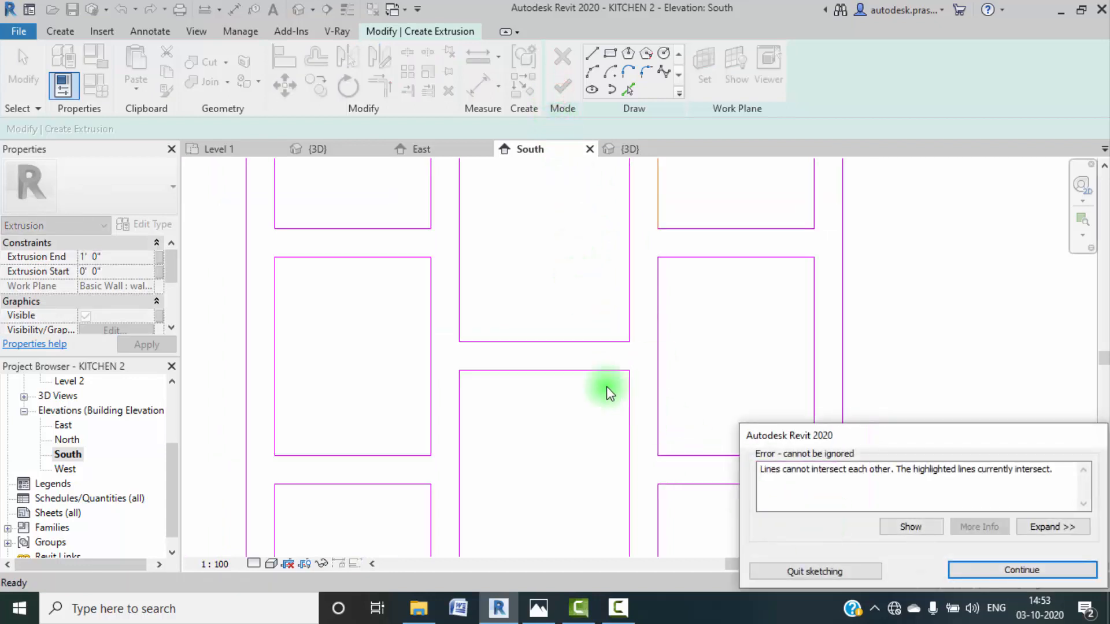
click(977, 567)
scroll(636, 211, up, 5)
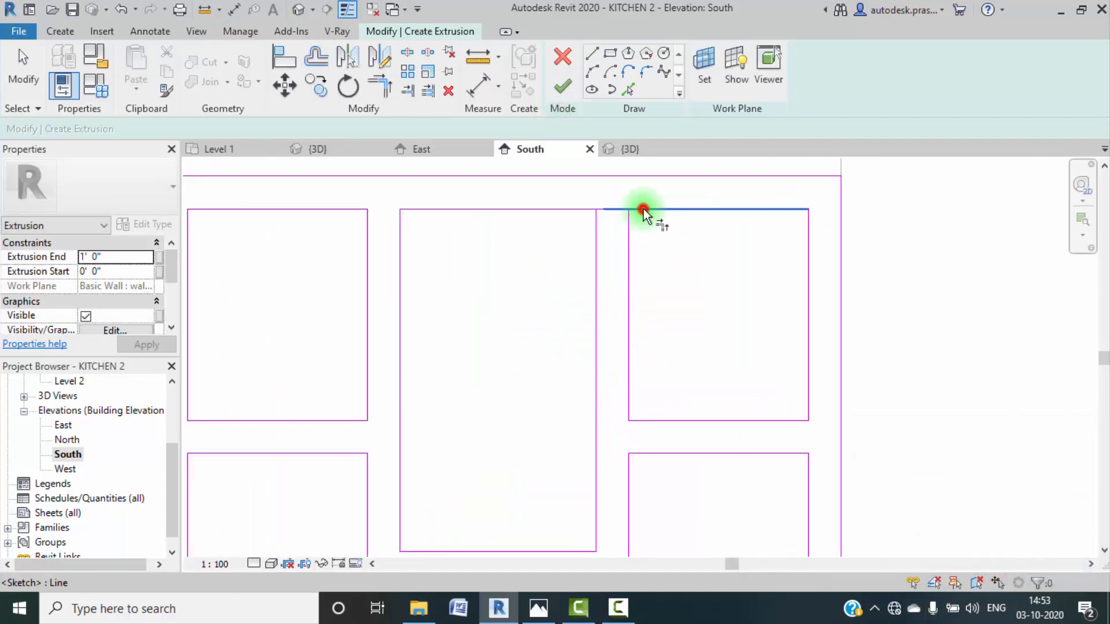
click(644, 210)
click(630, 237)
click(592, 237)
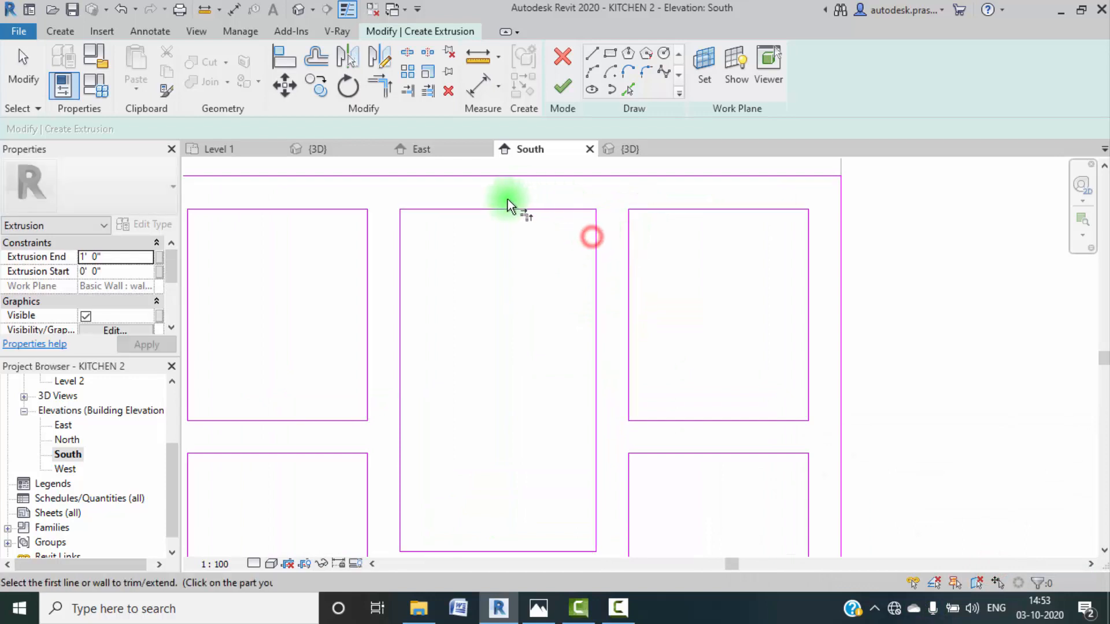
scroll(509, 202, down, 4)
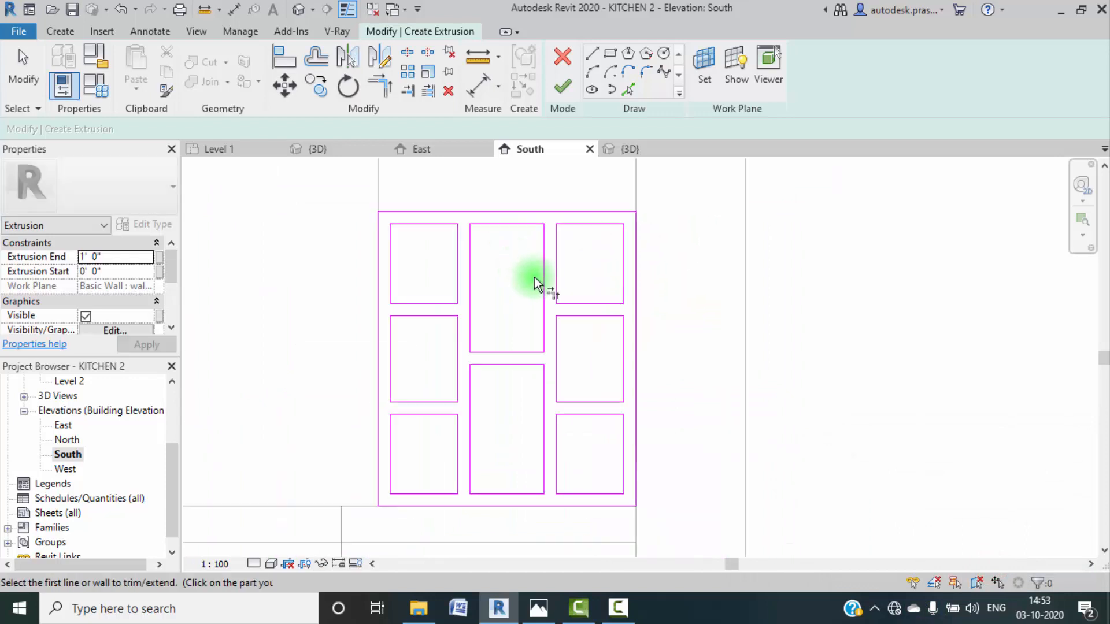
click(564, 92)
Step: Show the selected lattice panel in the 3D view from the right side in wireframe
scroll(540, 381, down, 3)
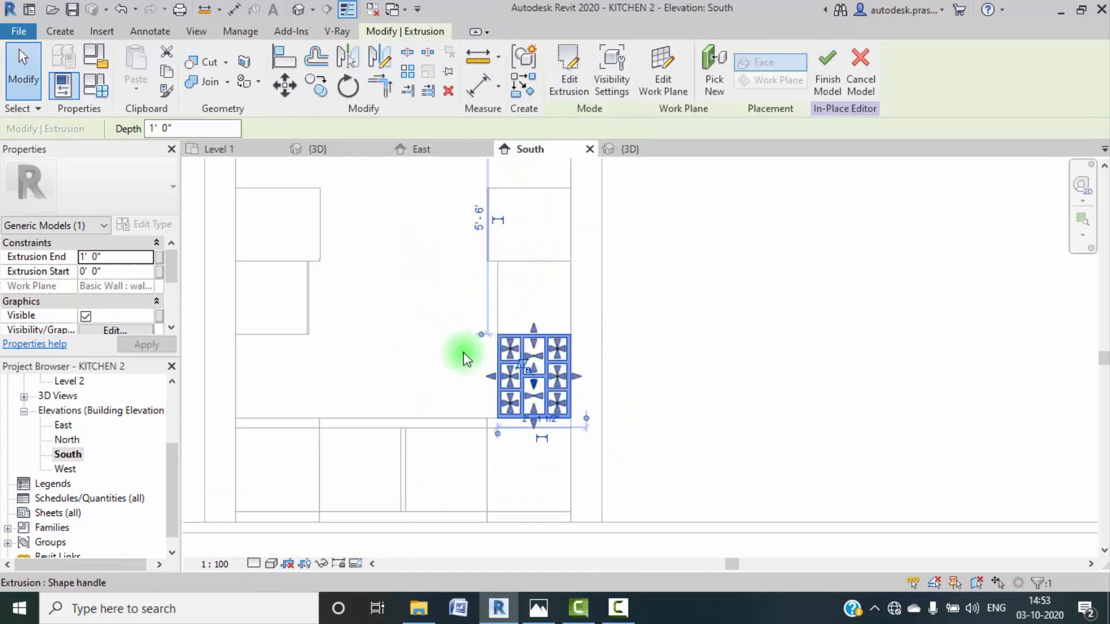
middle_drag(463, 352, 488, 388)
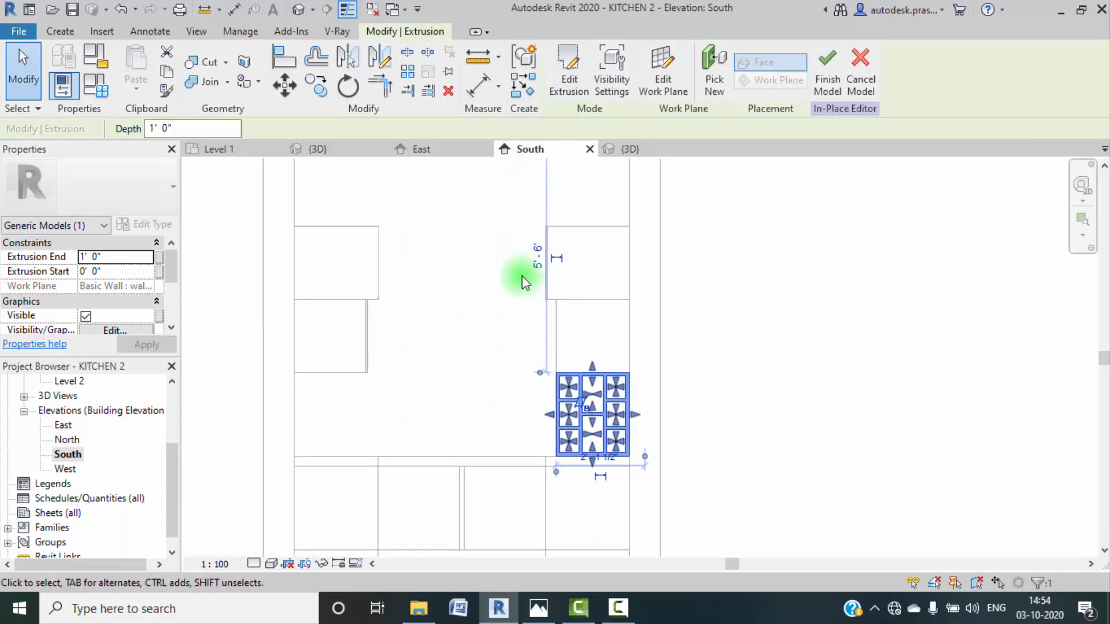
click(333, 150)
shift+middle_drag(627, 404, 463, 442)
click(1049, 211)
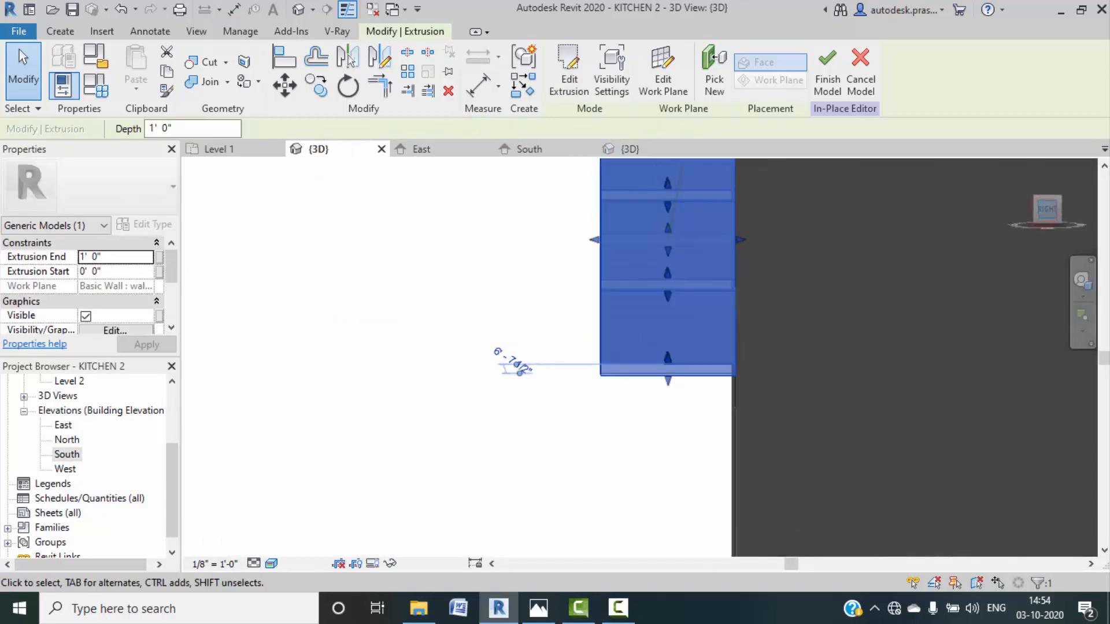
click(272, 564)
click(321, 479)
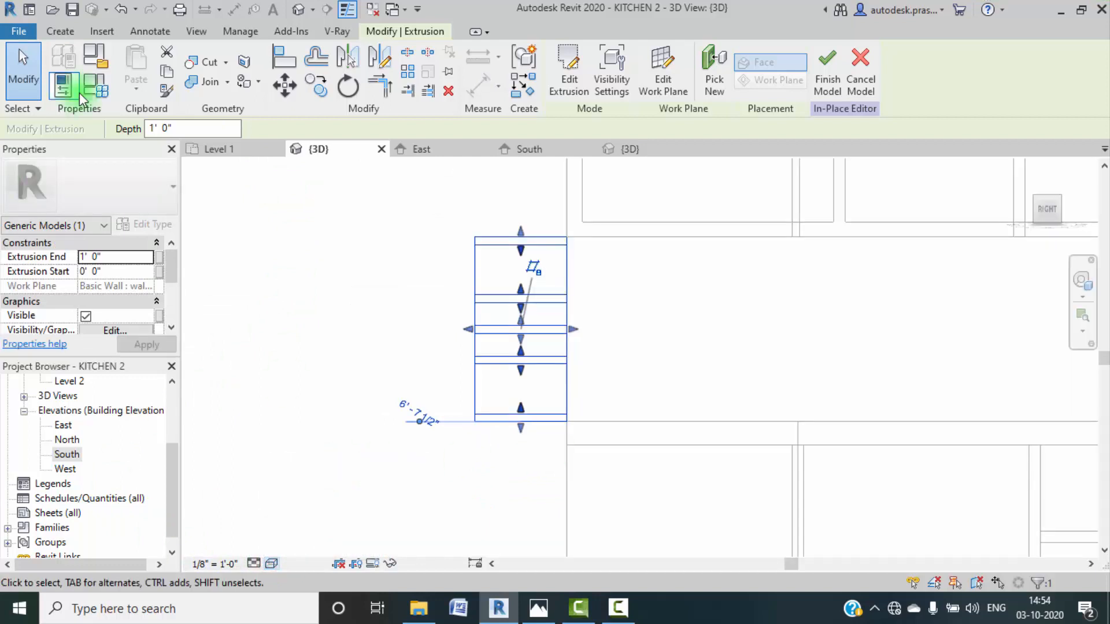
Step: Stretch the lattice panel 2" inward past the cabinet's end face, pull its outer face back flush with that end, and finish the in-place model
click(425, 251)
click(484, 289)
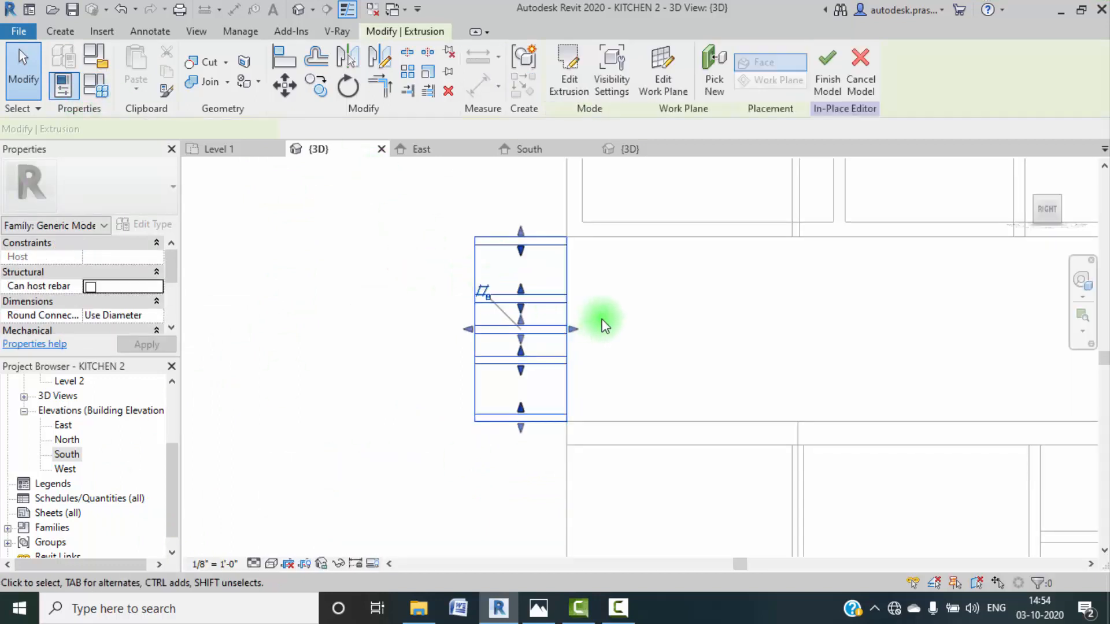
drag(574, 329, 585, 330)
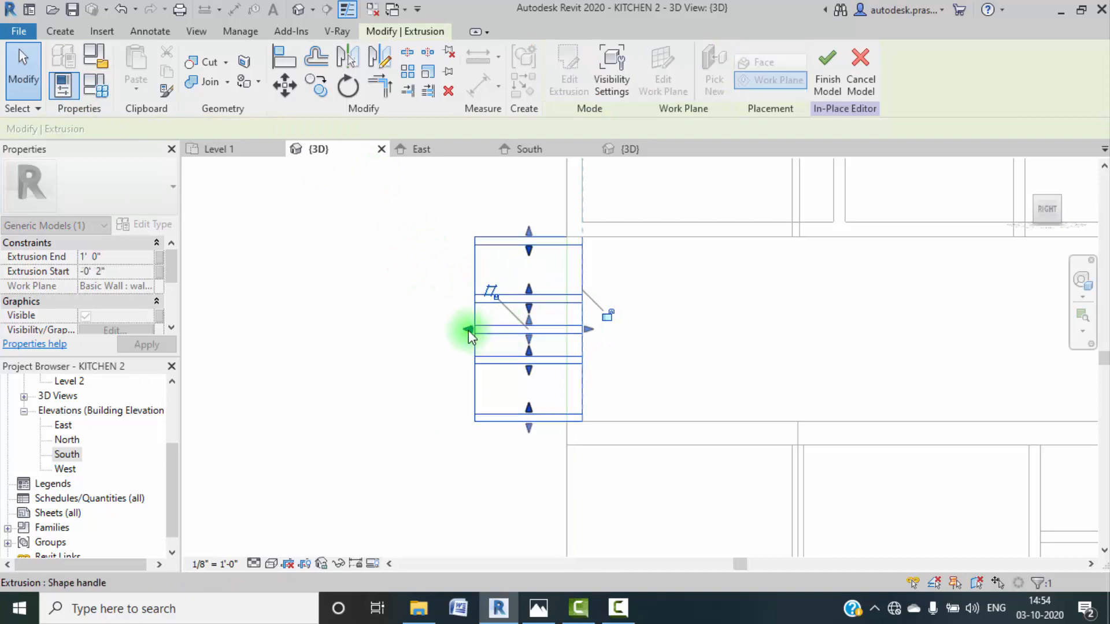
drag(467, 330, 567, 348)
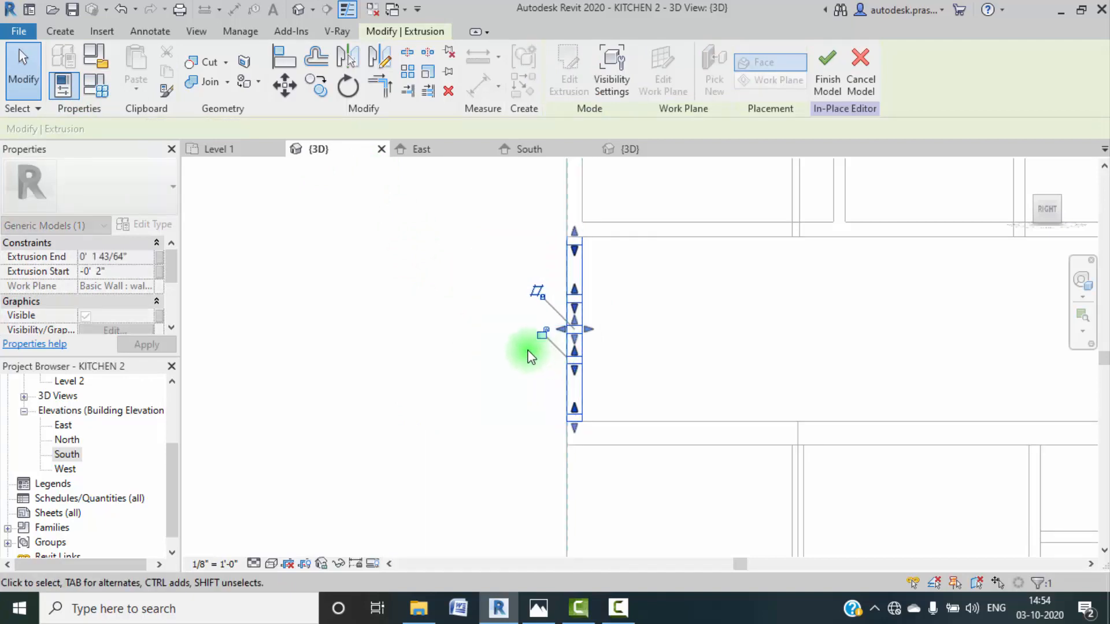
click(527, 350)
scroll(425, 340, down, 2)
shift+middle_drag(409, 314, 737, 486)
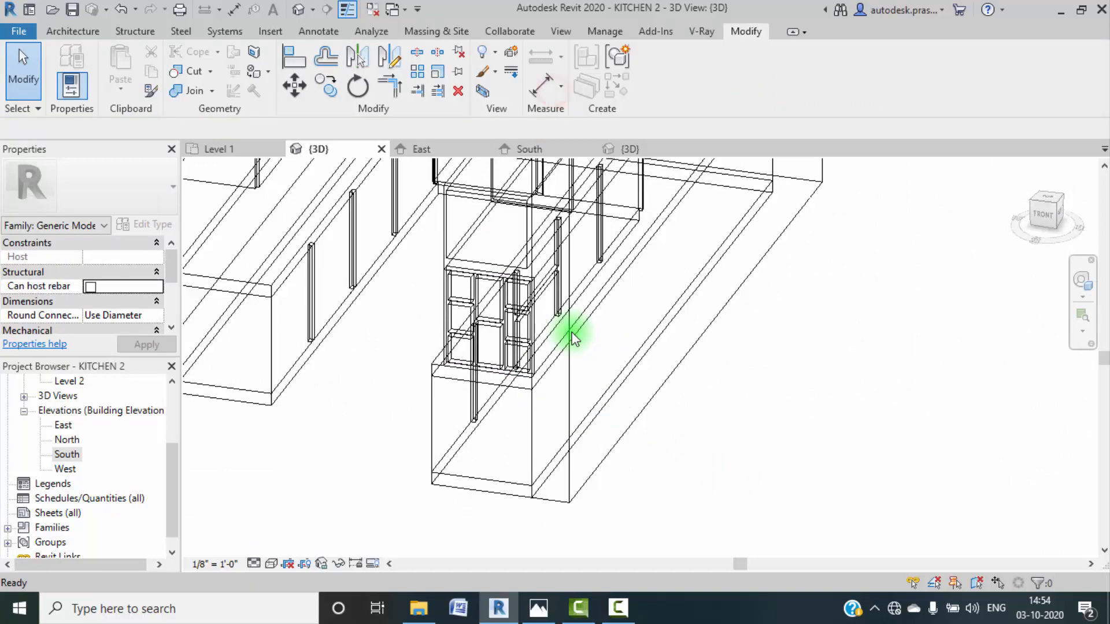
click(648, 365)
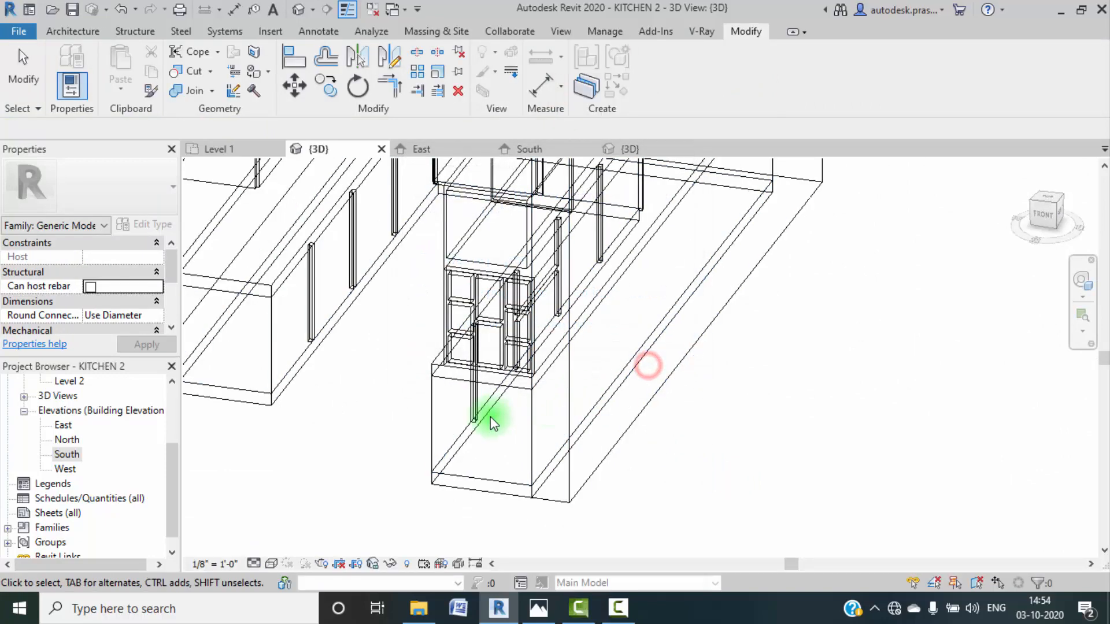
Step: Switch the 3D view to a shaded display and view the kitchen with its lattice panel from the front
shift+middle_drag(491, 418, 591, 414)
click(277, 566)
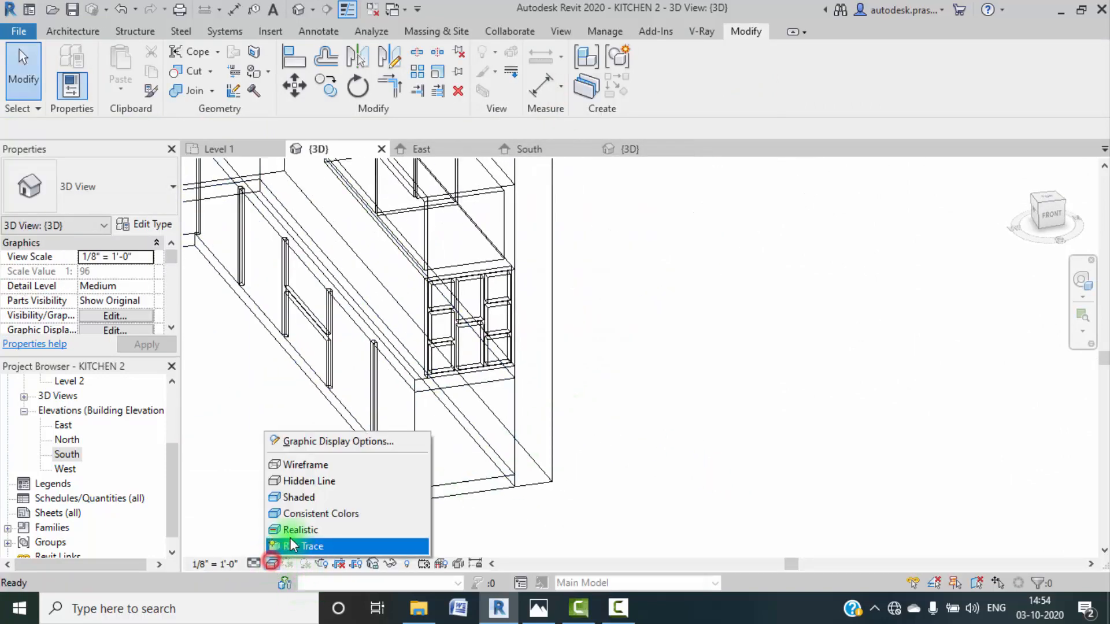
click(279, 548)
mouse_move(396, 458)
middle_down()
mouse_move(435, 376)
mouse_move(535, 358)
middle_up()
scroll(526, 384, down, 5)
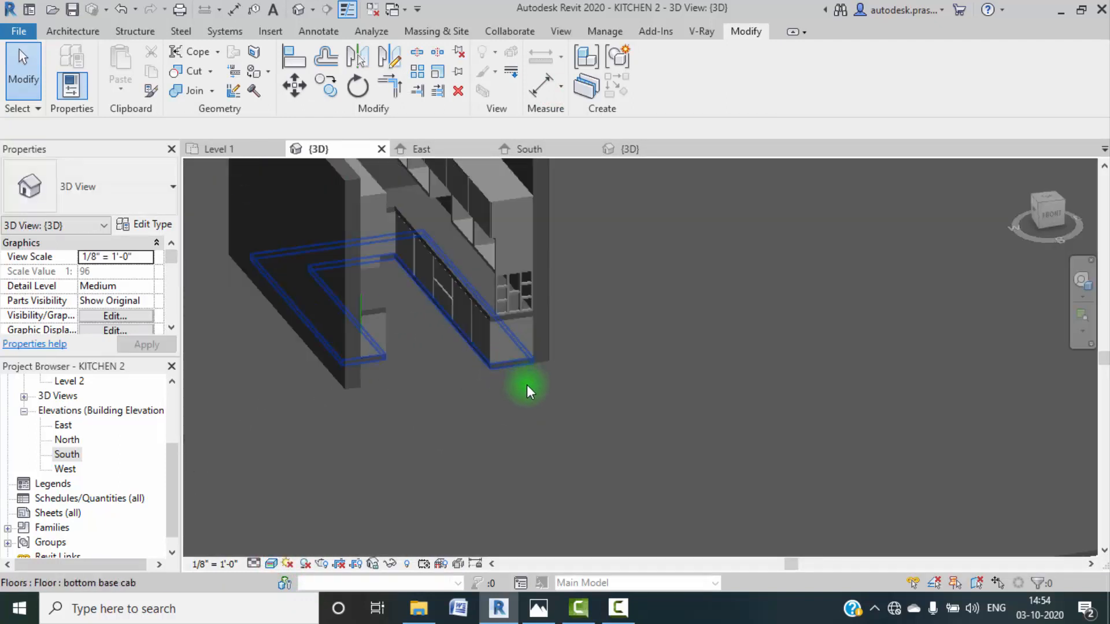
scroll(542, 412, up, 2)
scroll(542, 411, up, 8)
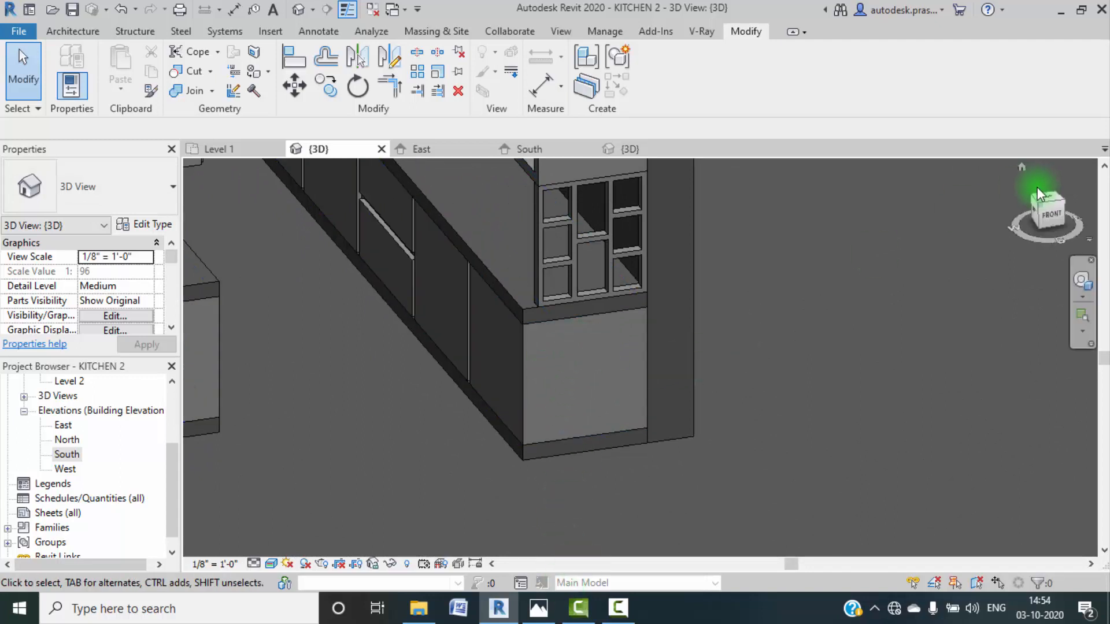
click(1055, 217)
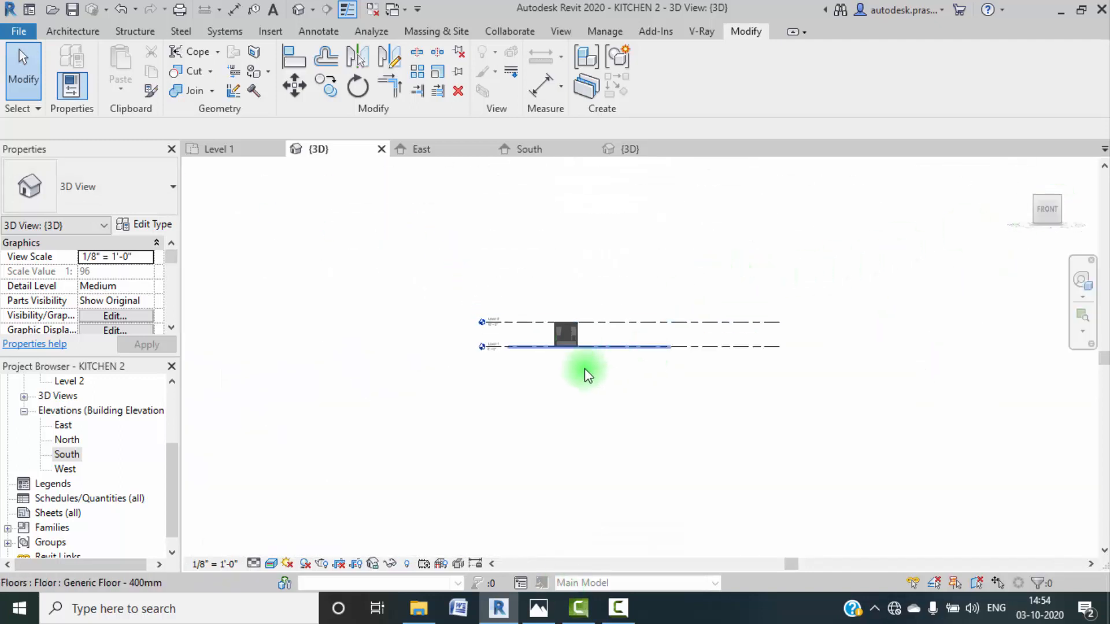
scroll(597, 377, up, 5)
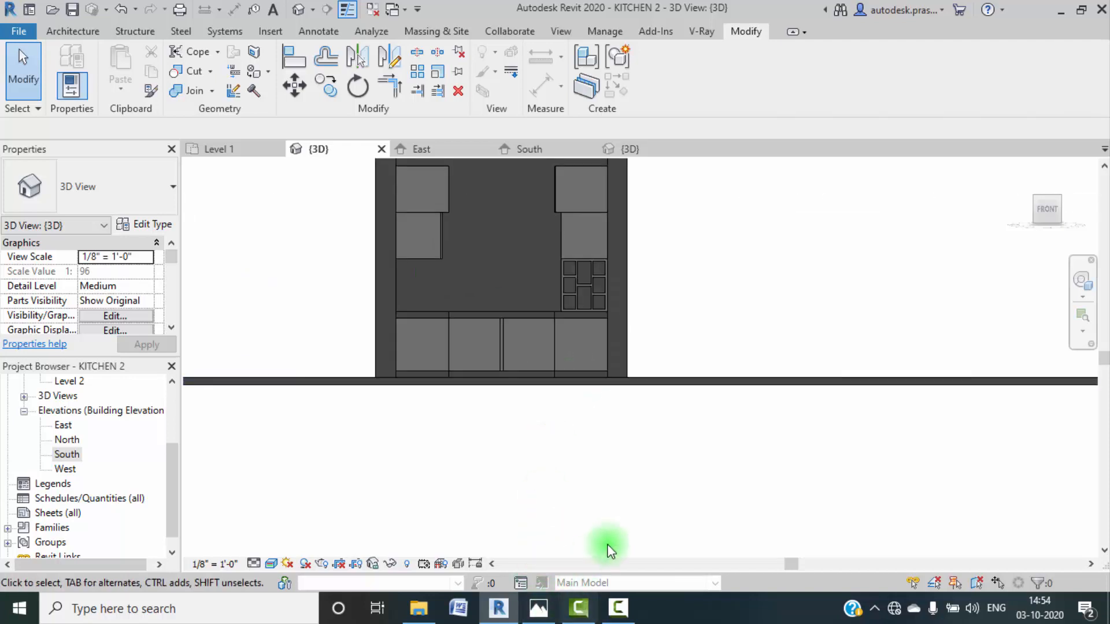
click(629, 613)
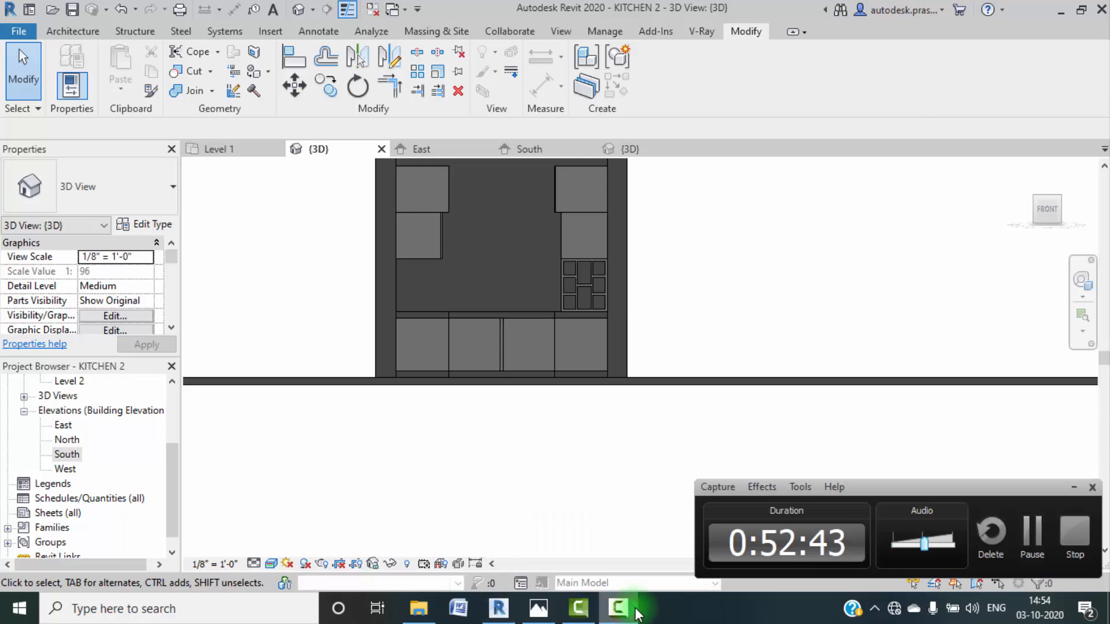
click(1077, 487)
scroll(578, 344, up, 3)
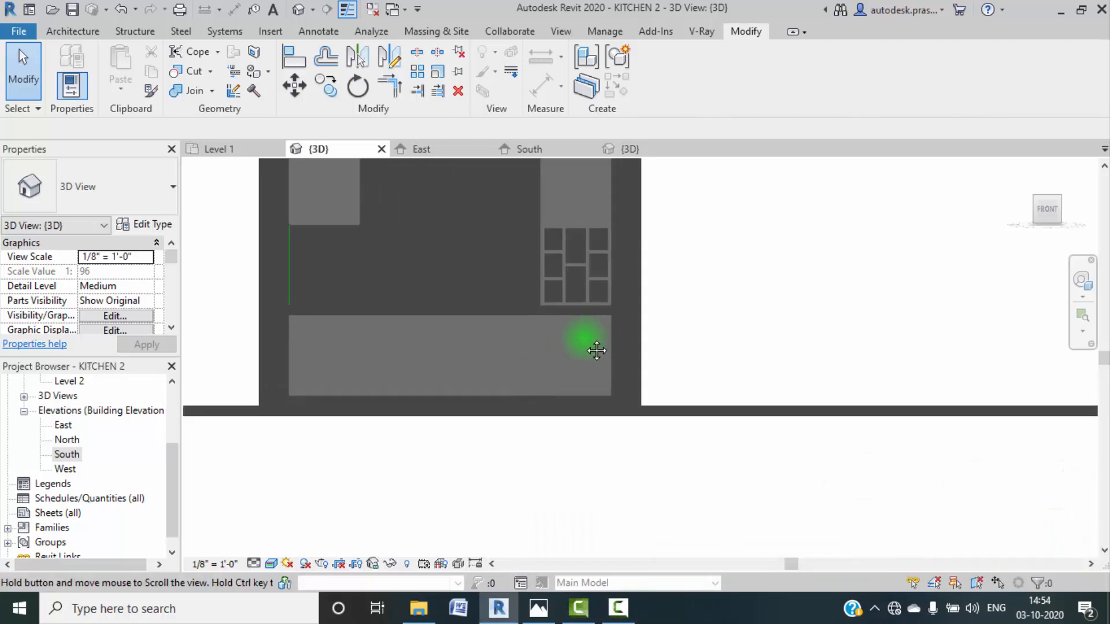
middle_drag(596, 350, 588, 354)
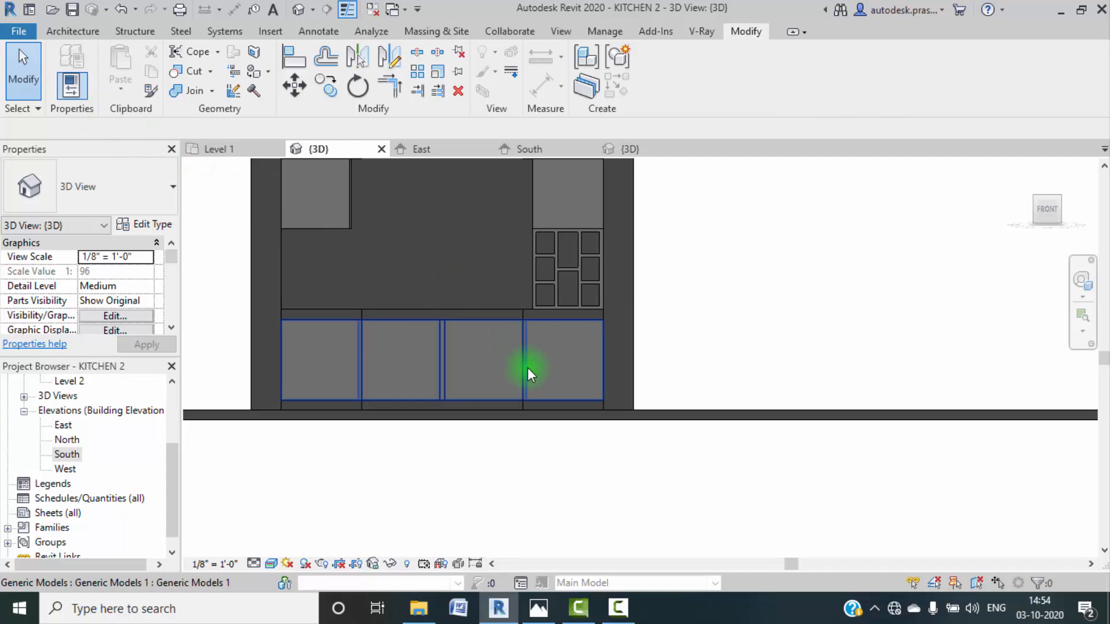
Step: Open the base cabinets' in-place model for editing and show its selected extrusion from the front
shift+middle_drag(451, 295, 605, 408)
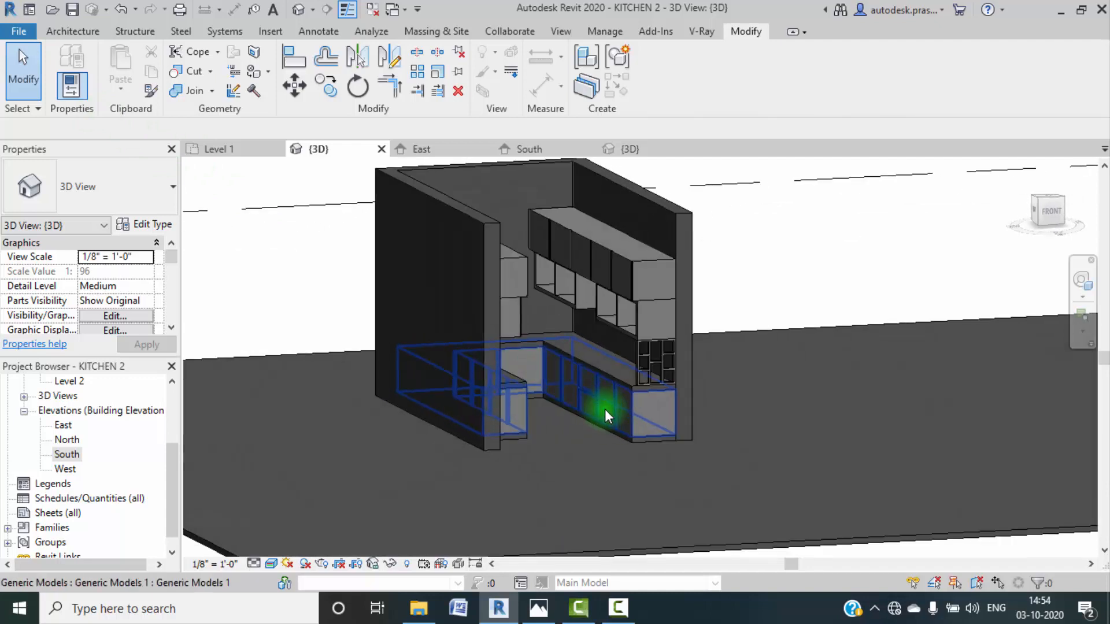
click(638, 410)
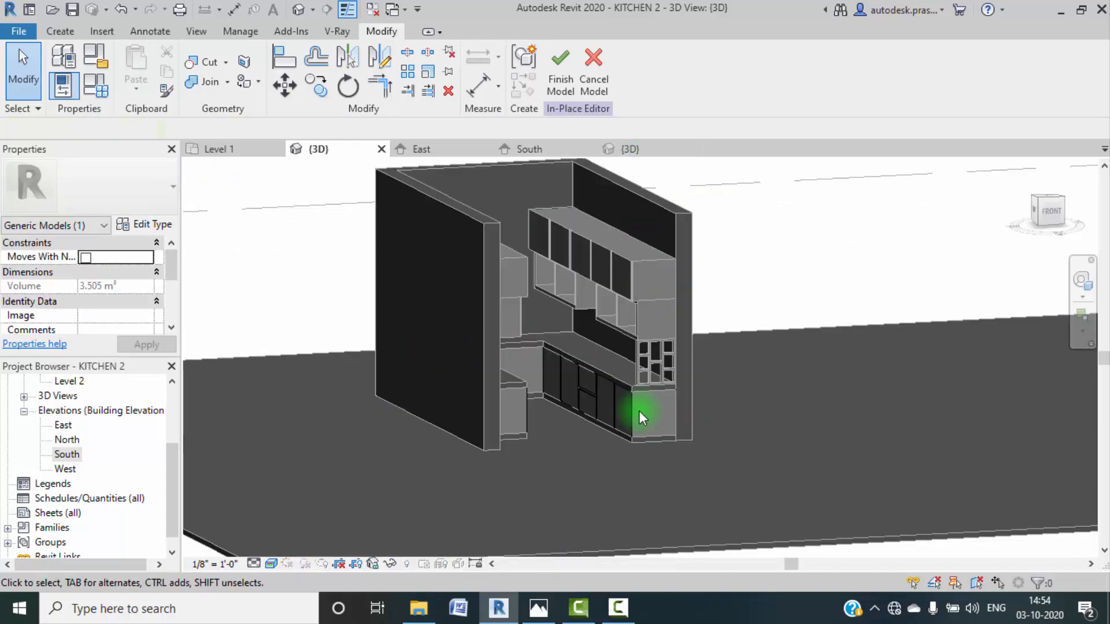
click(633, 414)
click(1049, 215)
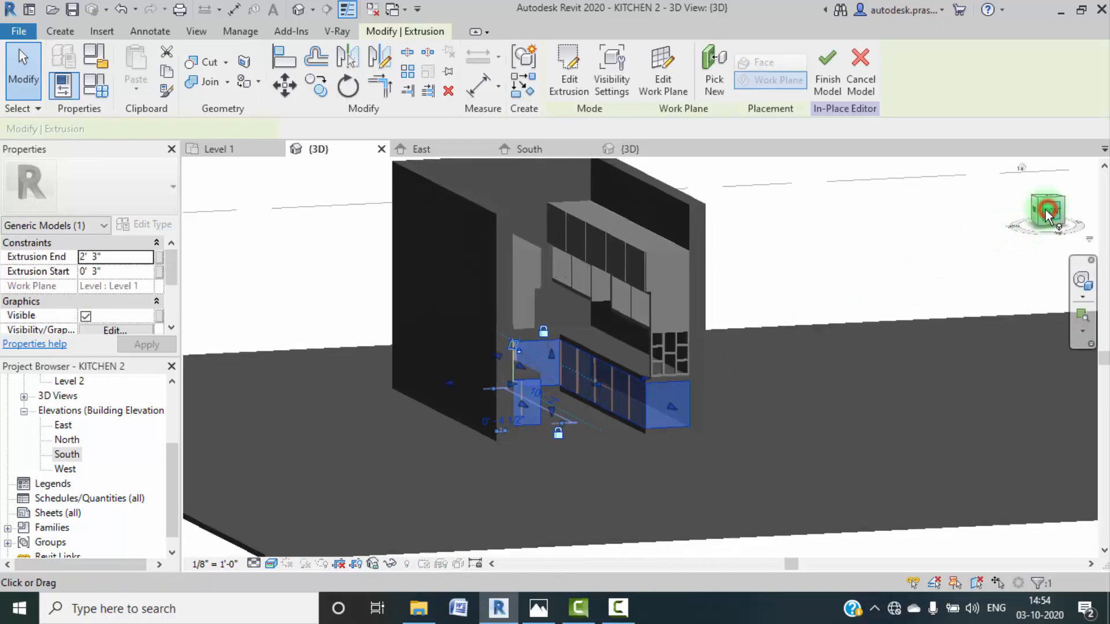
Step: Start a void extrusion in the base cabinet model and pick the cabinet's front-facing end face as its work plane
click(60, 31)
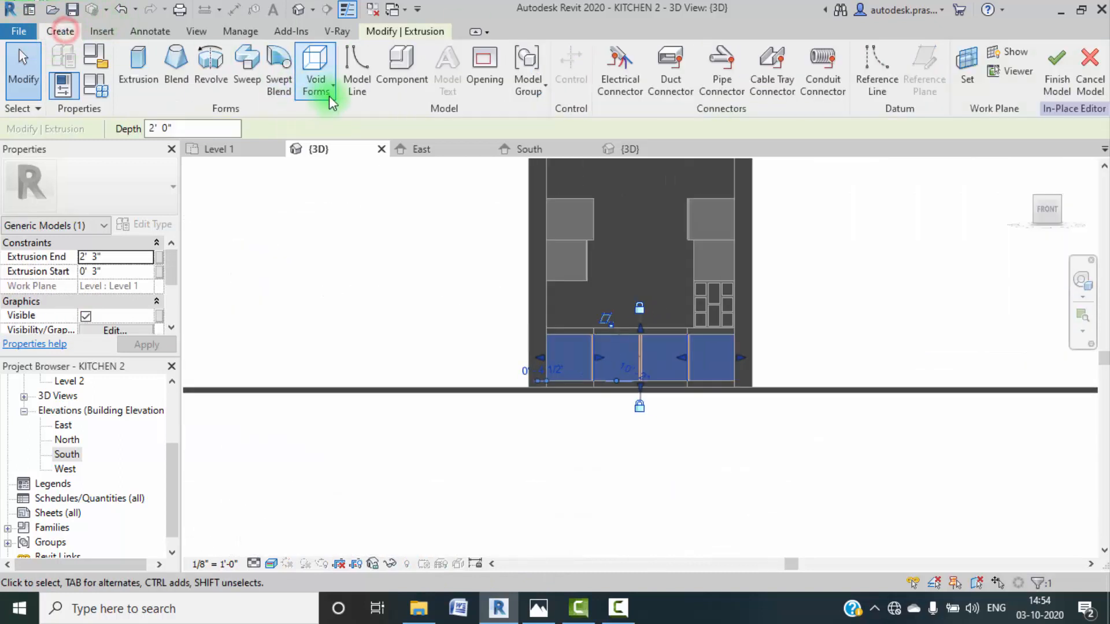
click(325, 87)
click(342, 120)
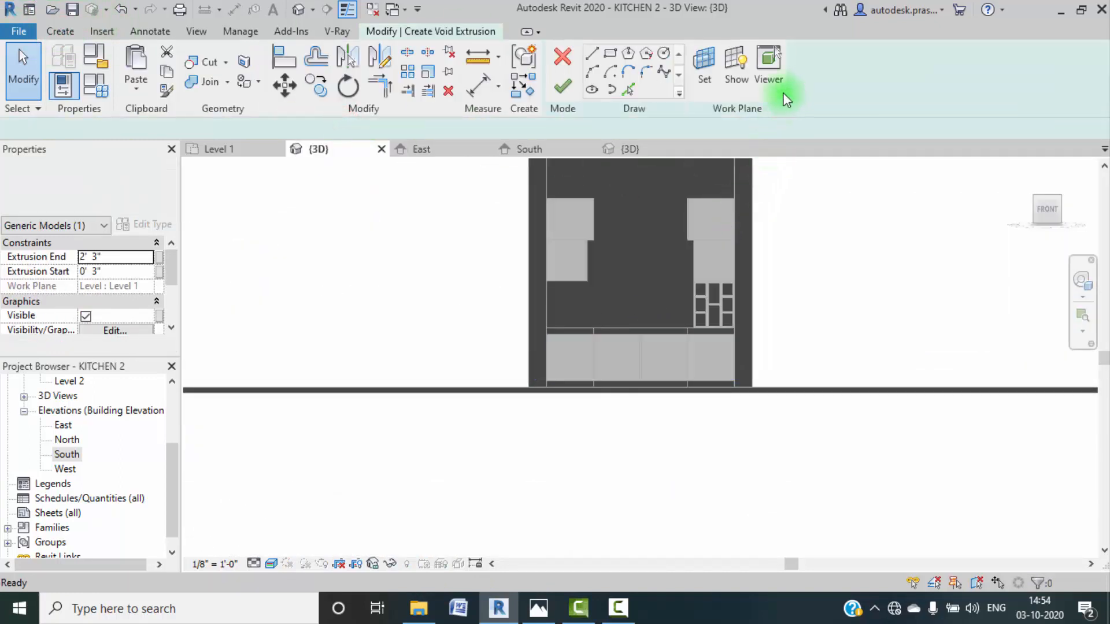
click(703, 64)
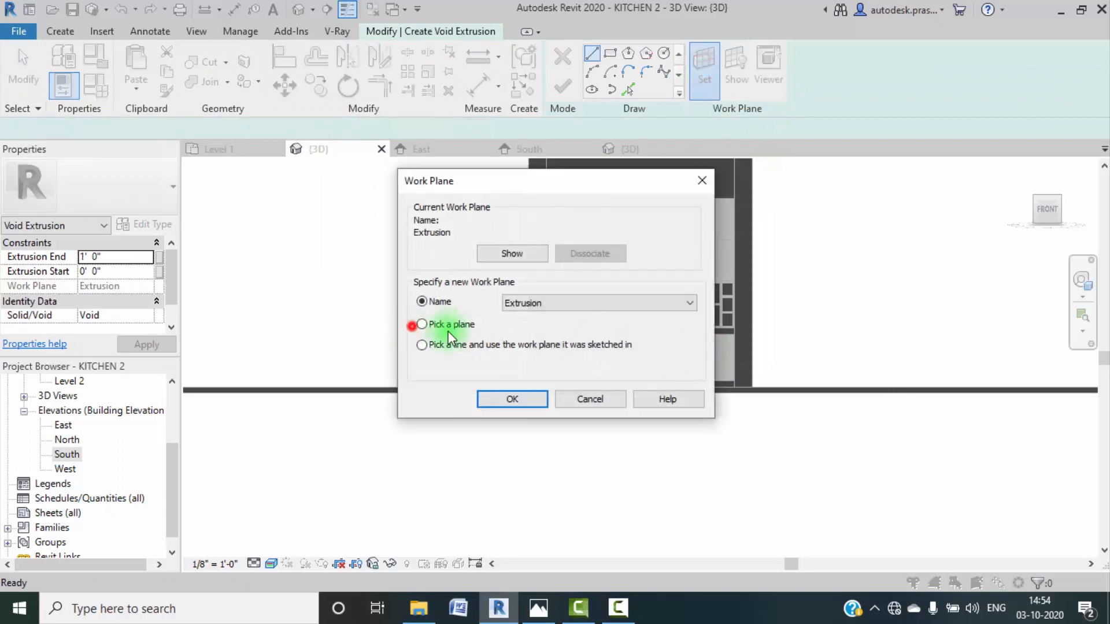
click(512, 399)
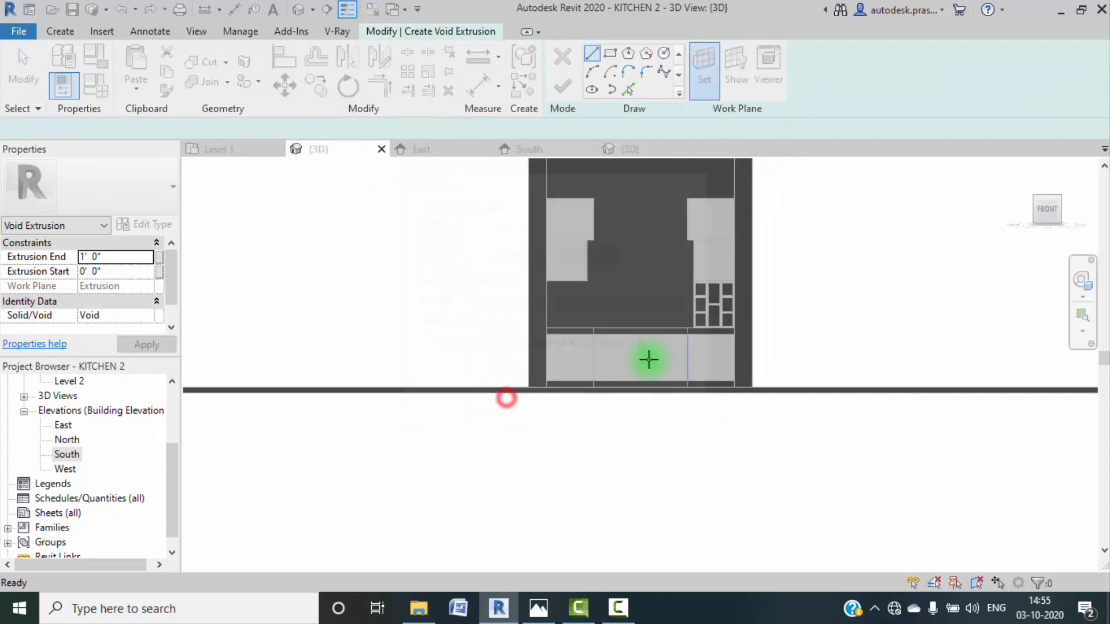
click(693, 365)
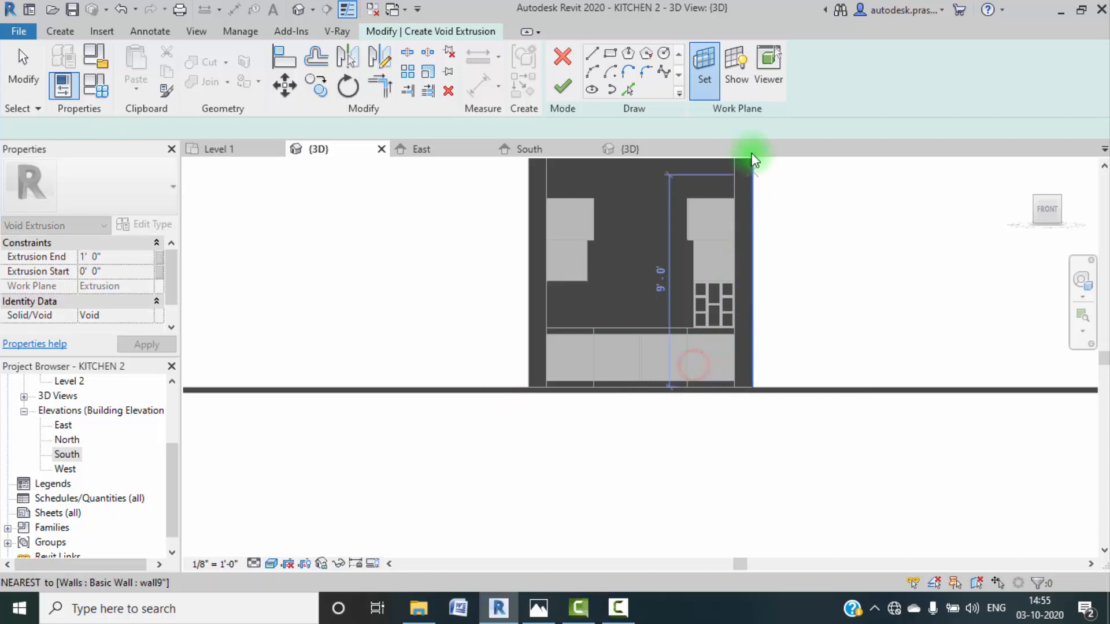
Step: Make the void extrusion's work plane visible, check its position at the cabinet ends, and return to the front view
click(735, 70)
shift+middle_drag(681, 275, 908, 248)
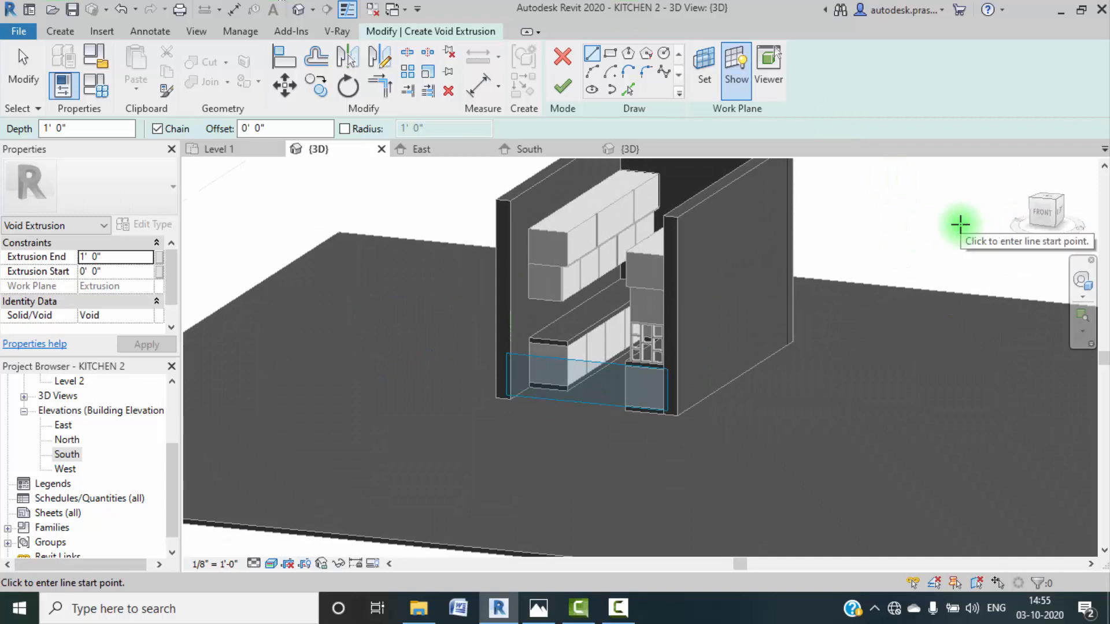
click(1040, 215)
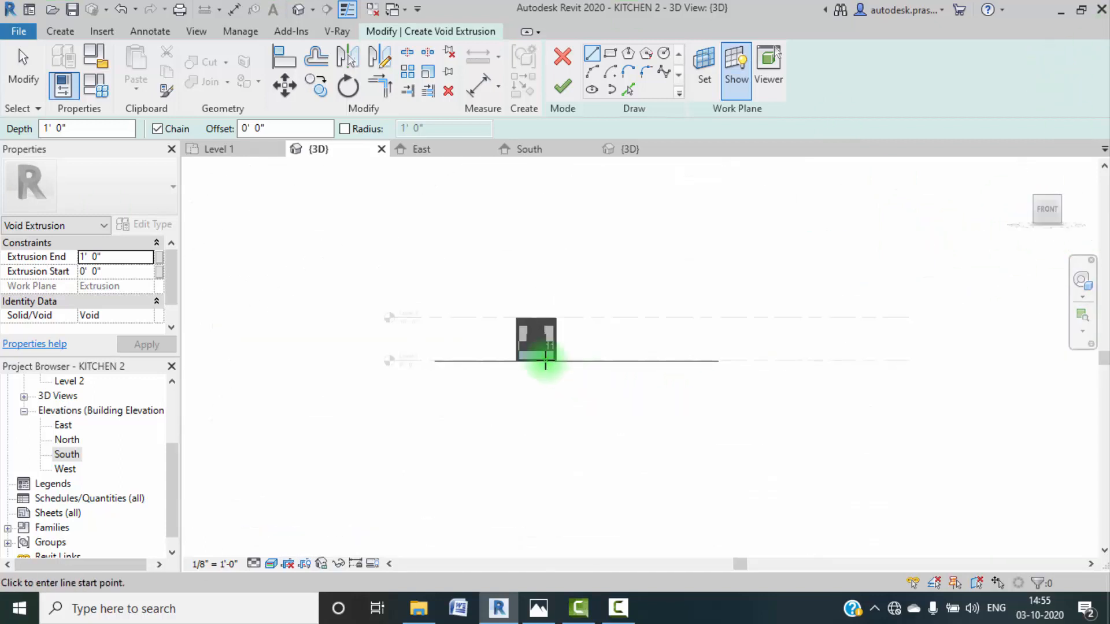
Step: Switch the 3D view to hidden line display and frame the base cabinet's end face for sketching
scroll(545, 362, up, 8)
middle_drag(525, 347, 646, 309)
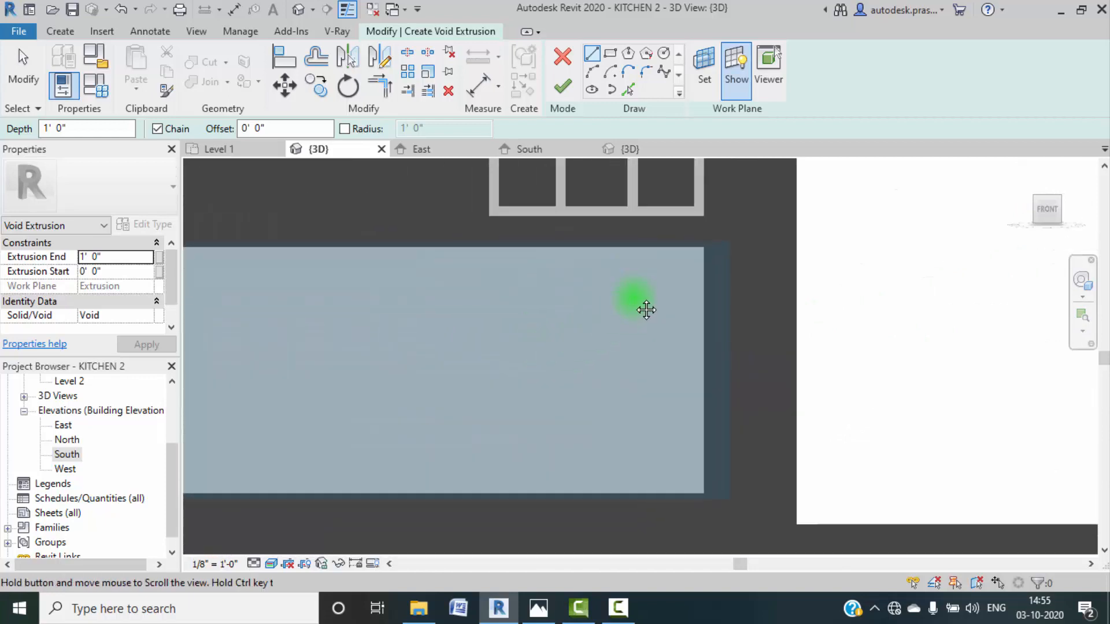
click(275, 565)
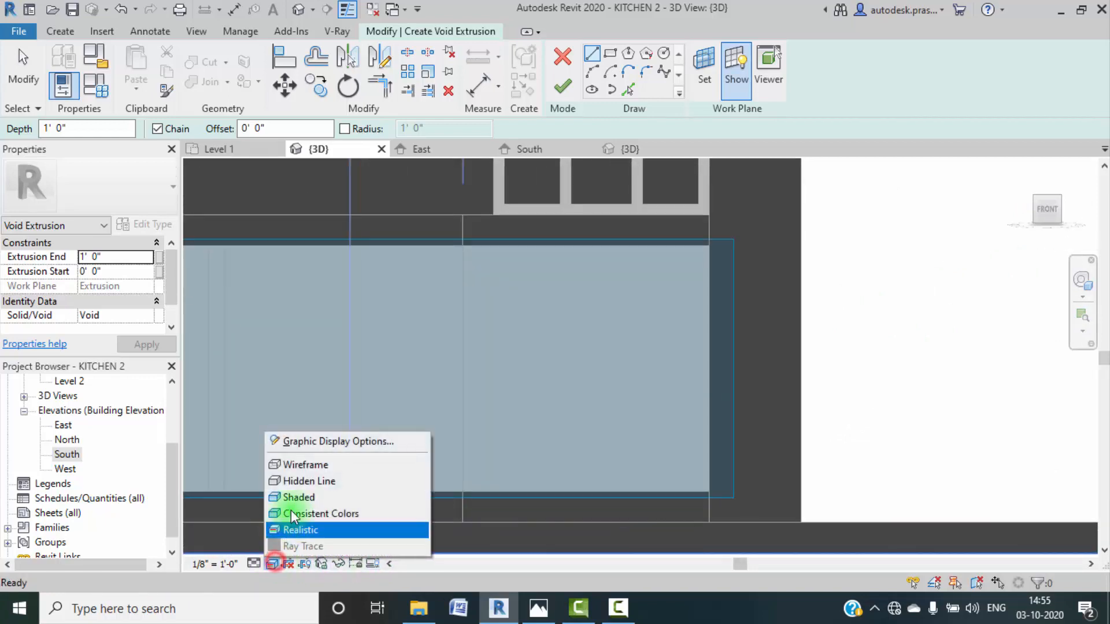
click(293, 477)
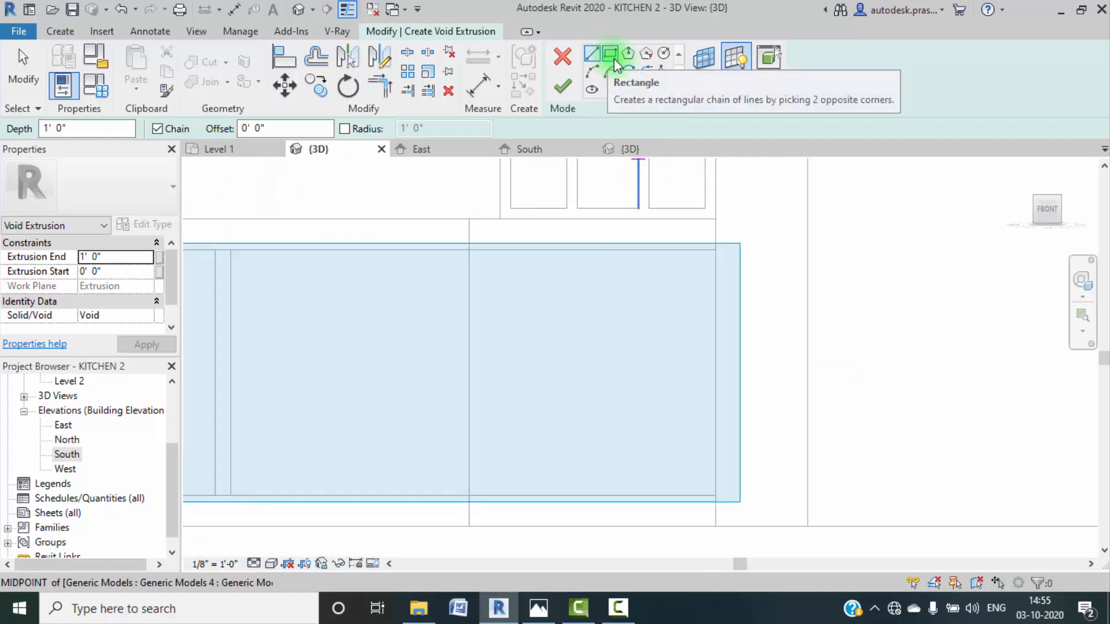
Step: Sketch two horizontal lines along the cabinet end's upper and lower edges, from the inner vertical edge out past the far side
click(468, 249)
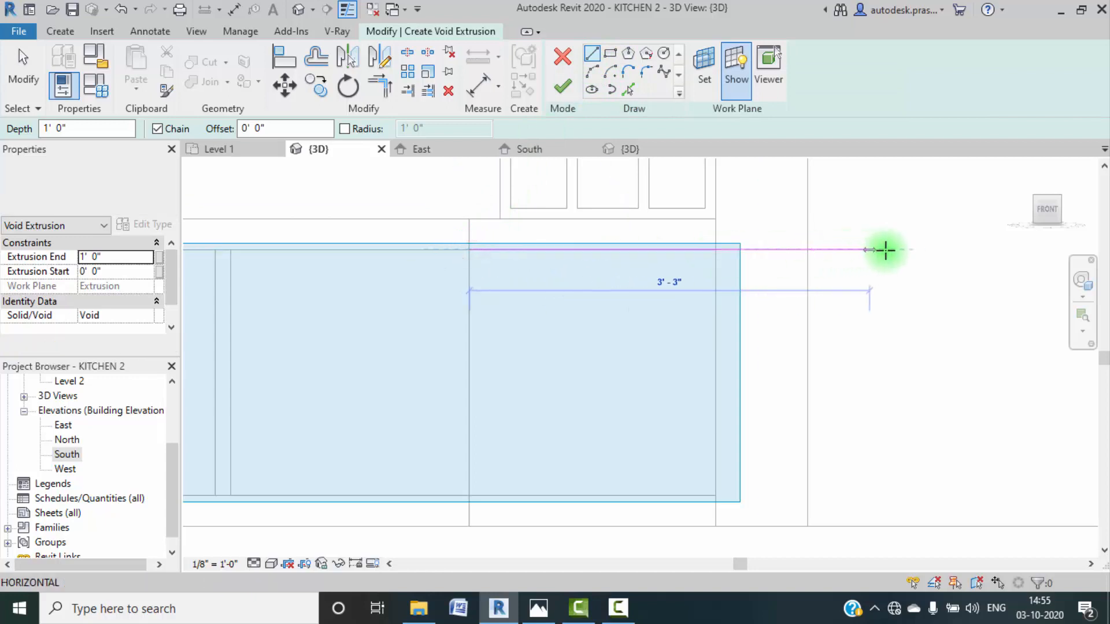
click(889, 250)
key(Escape)
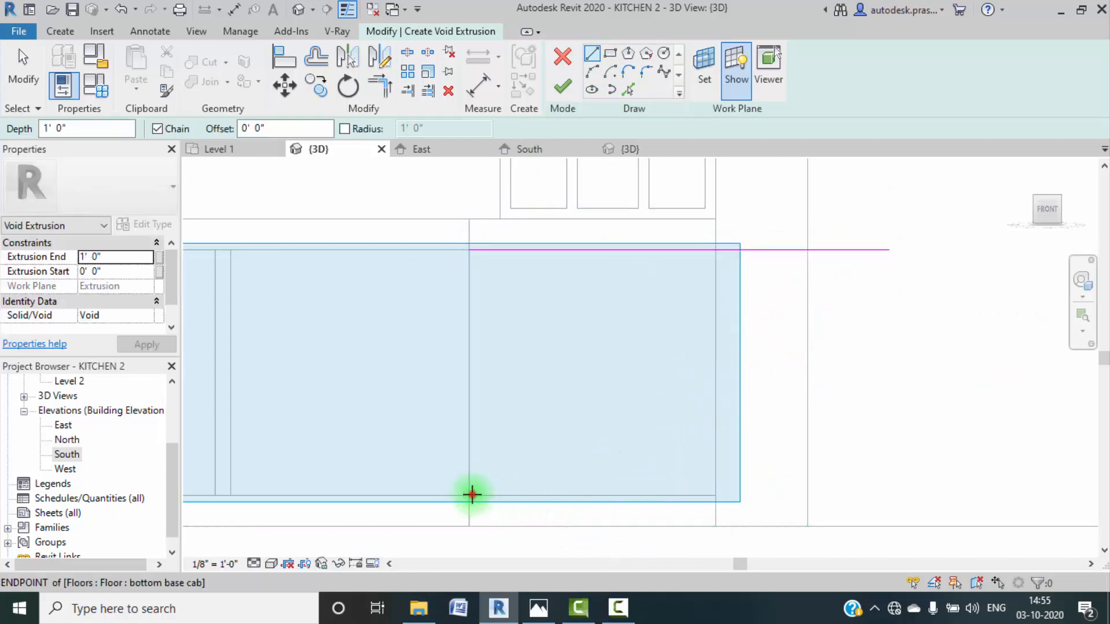
click(470, 495)
click(875, 495)
key(Escape)
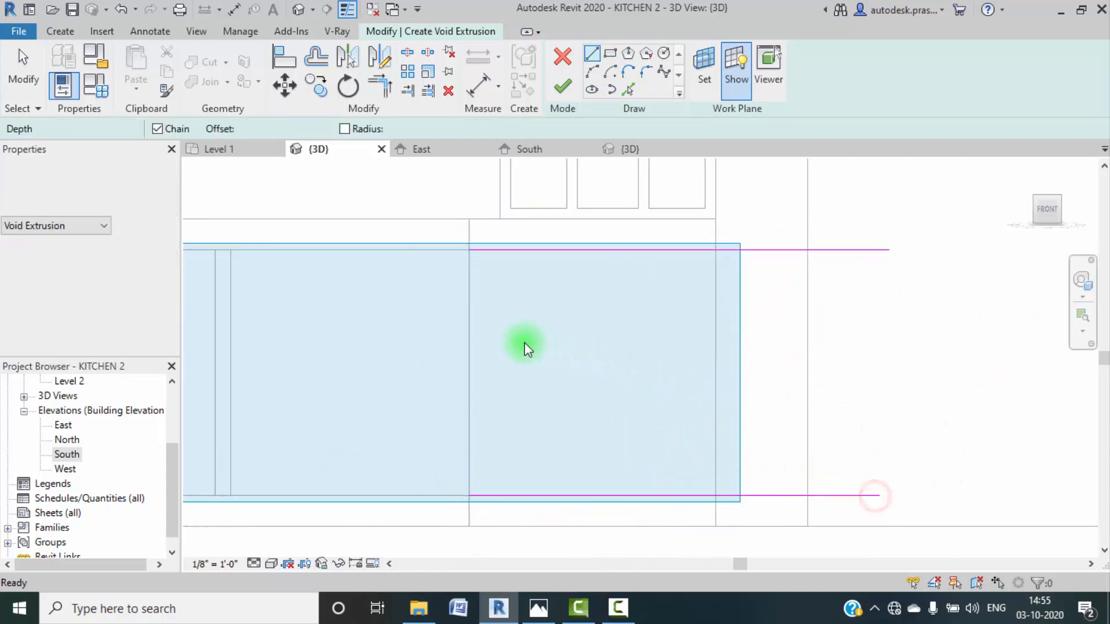
Step: Sketch two intermediate horizontal lines between the upper and lower lines, starting on the same inner vertical edge
click(463, 341)
click(848, 335)
key(Escape)
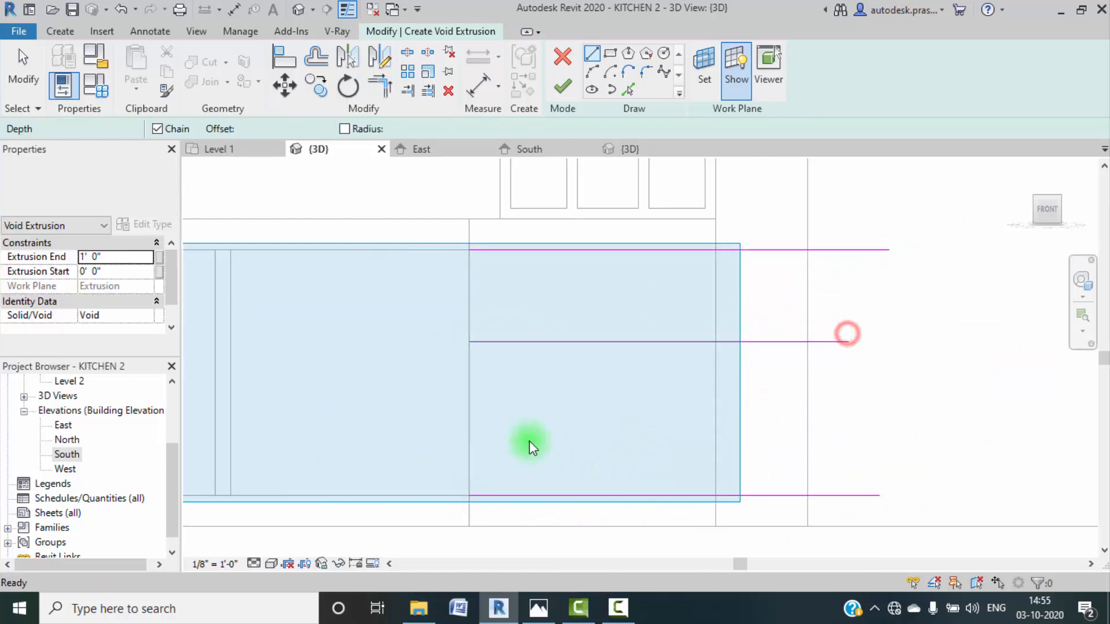
click(470, 415)
click(869, 412)
key(Escape)
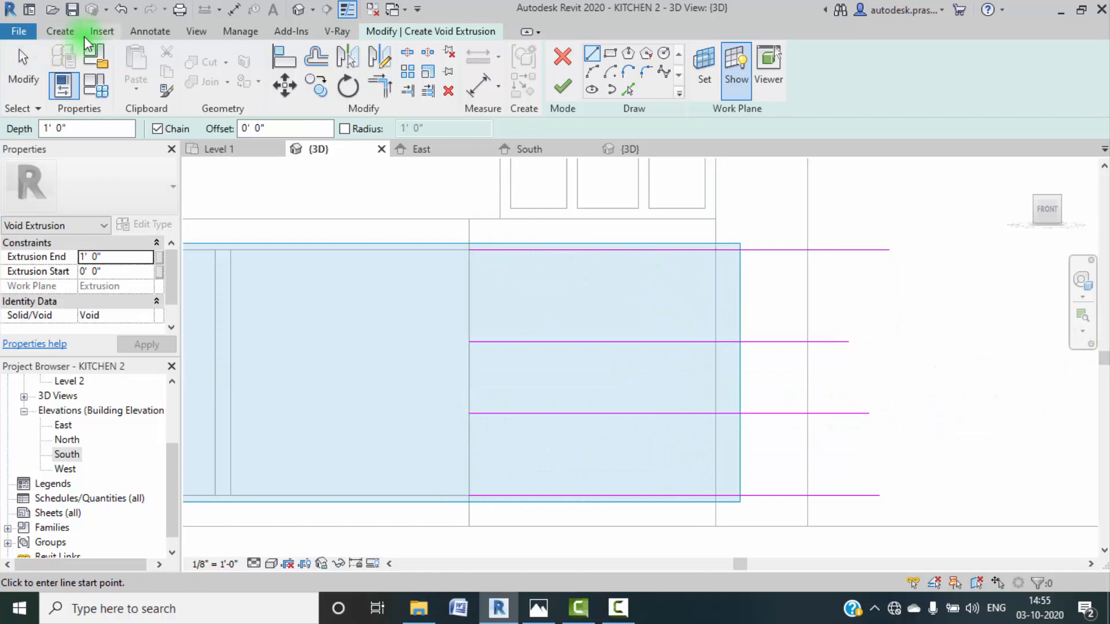
click(145, 31)
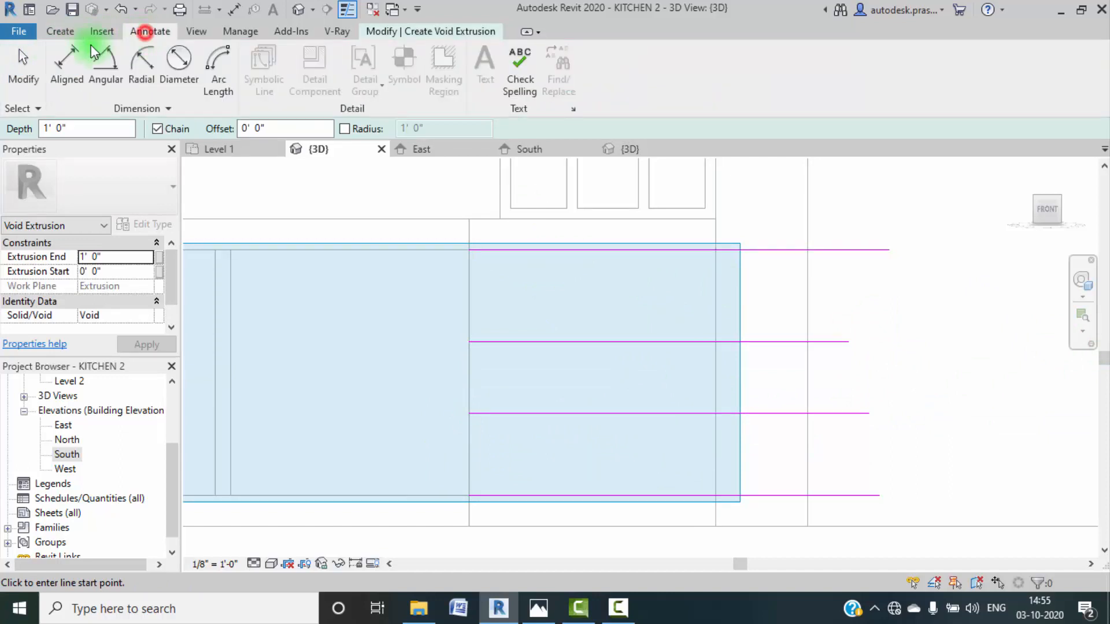
click(863, 252)
click(844, 343)
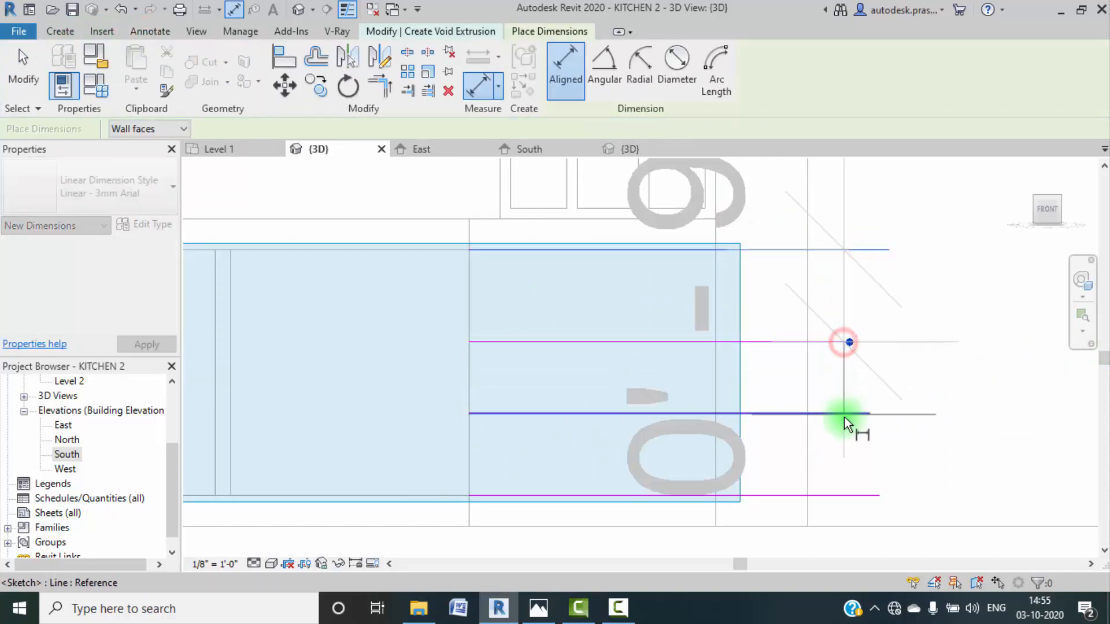
click(845, 414)
click(855, 495)
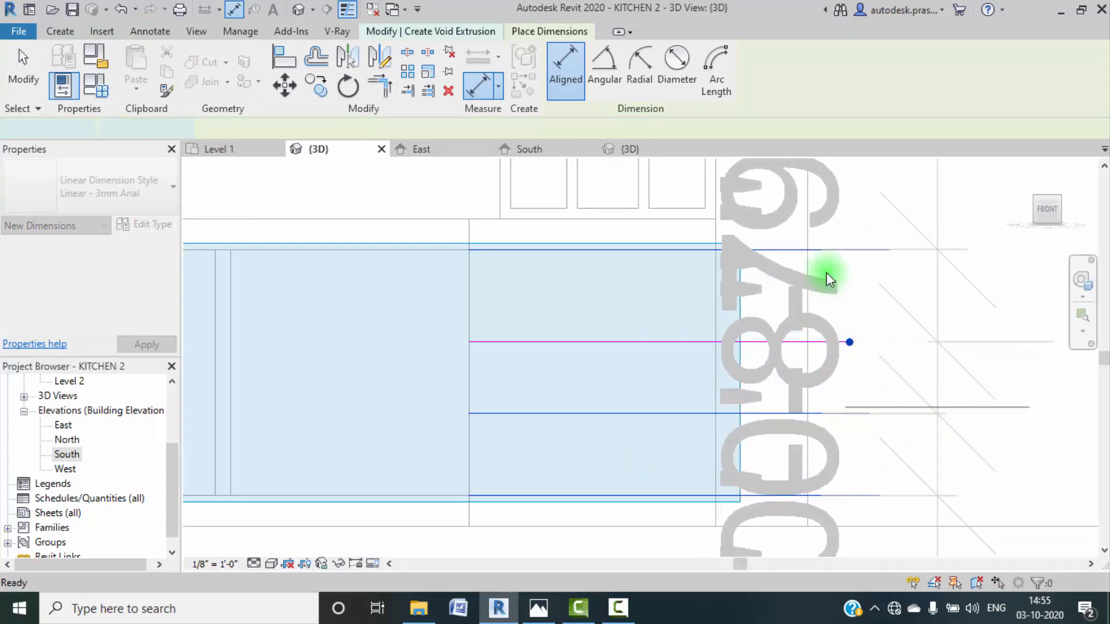
key(Escape)
key(Escape)
Step: Place one continuous aligned dimension across the four horizontal sketch lines, beyond their outer ends
key(d)
key(i)
click(823, 250)
click(826, 340)
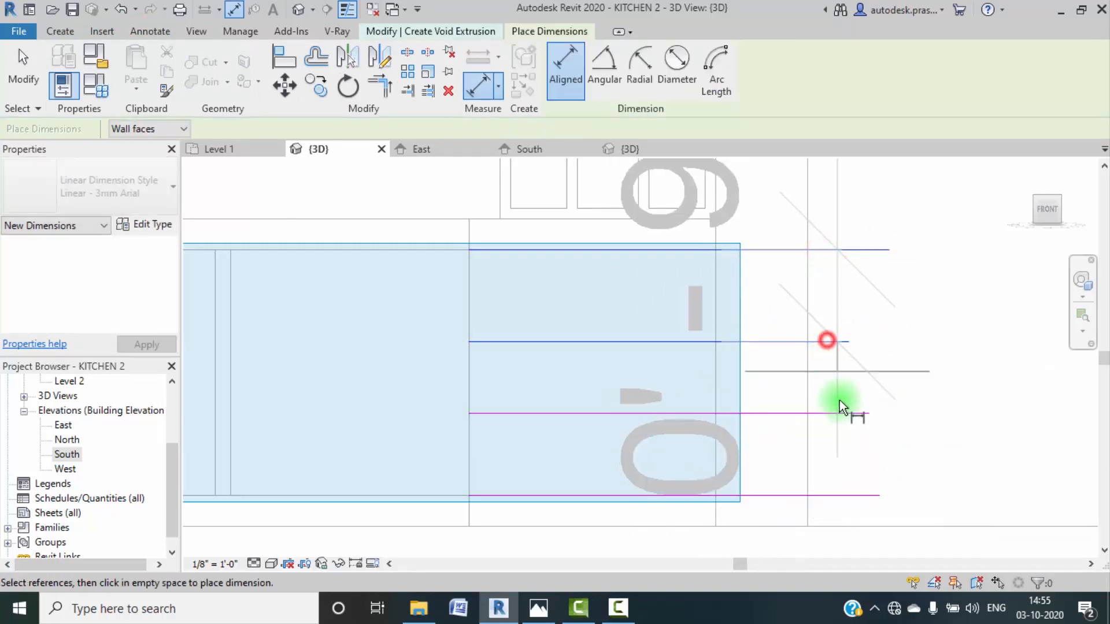
click(842, 414)
click(848, 498)
click(937, 454)
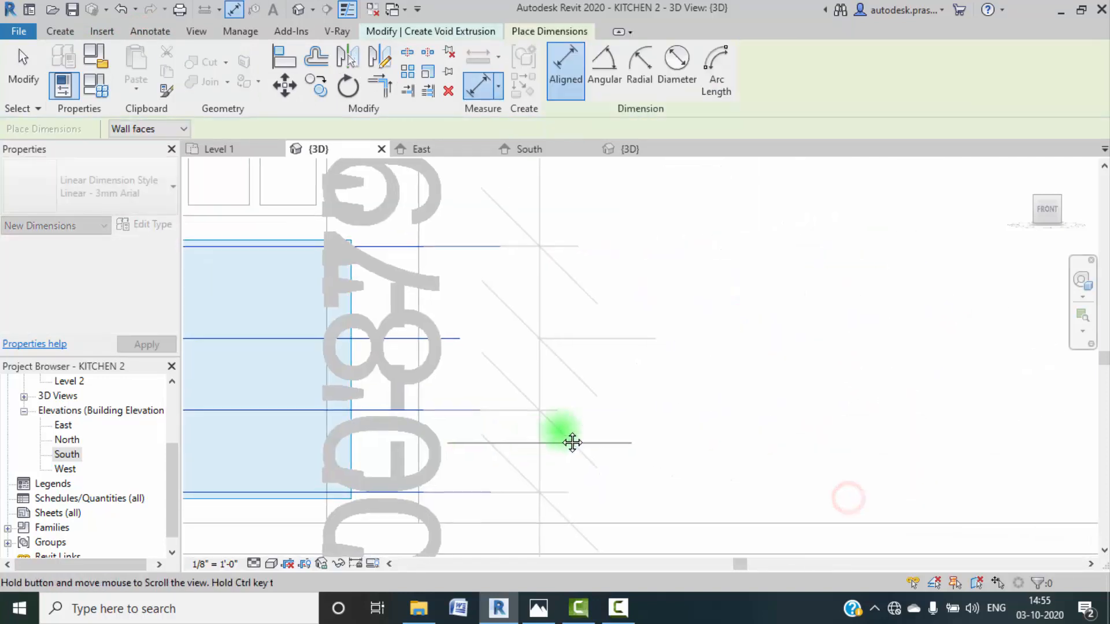
Step: Space the four horizontal lines equally through the dimension's equality constraint and delete the dimension
scroll(830, 393, up, 3)
scroll(770, 334, down, 3)
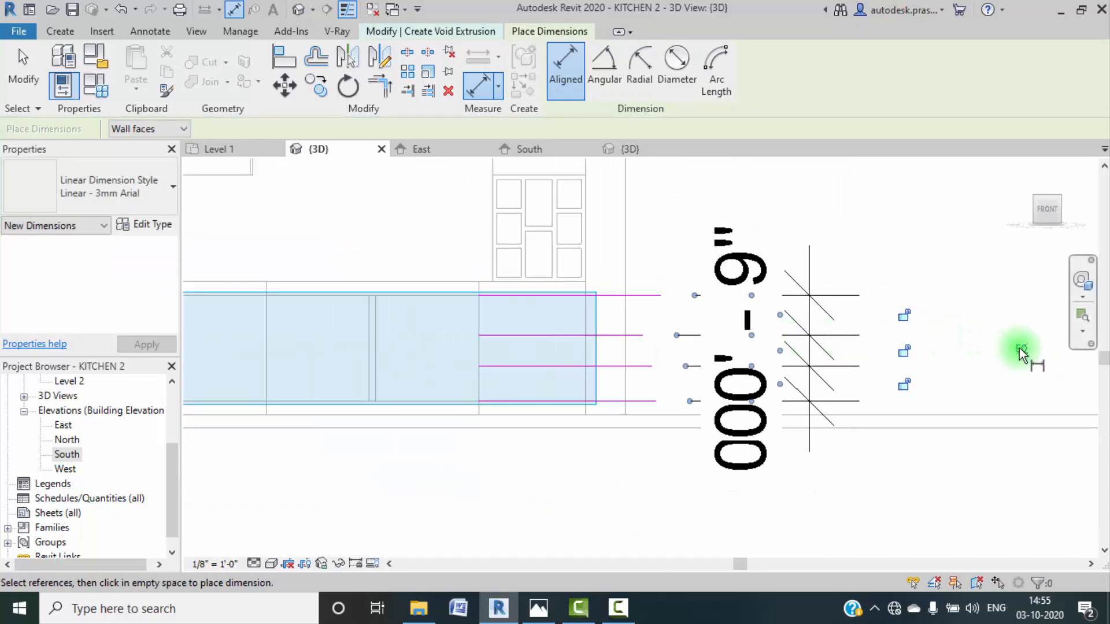
click(1020, 350)
key(Escape)
scroll(748, 359, up, 3)
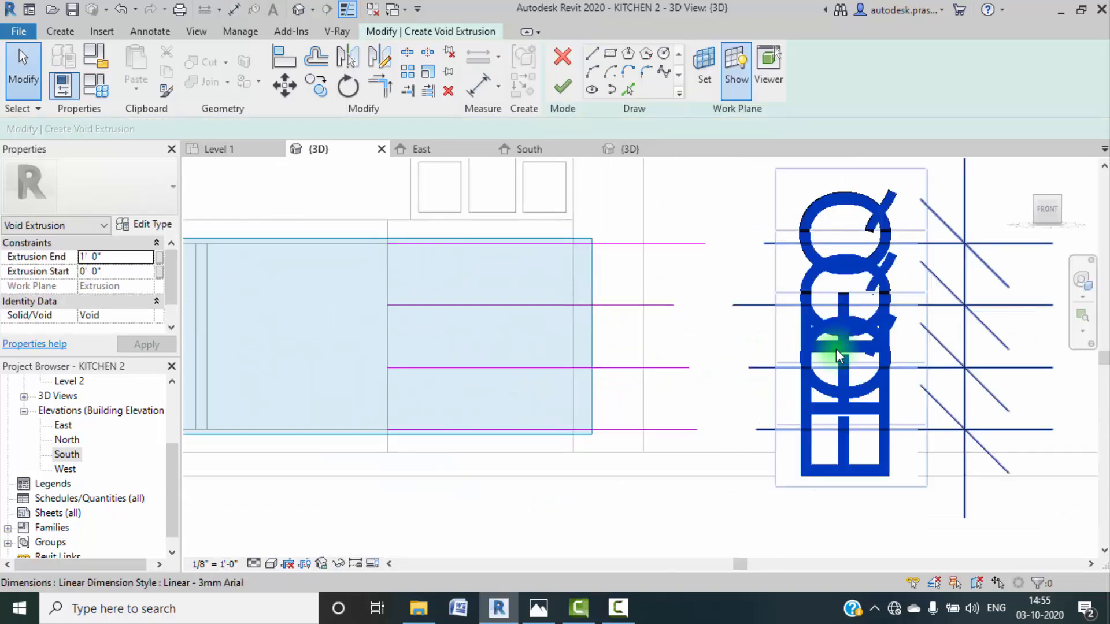
click(836, 348)
key(Delete)
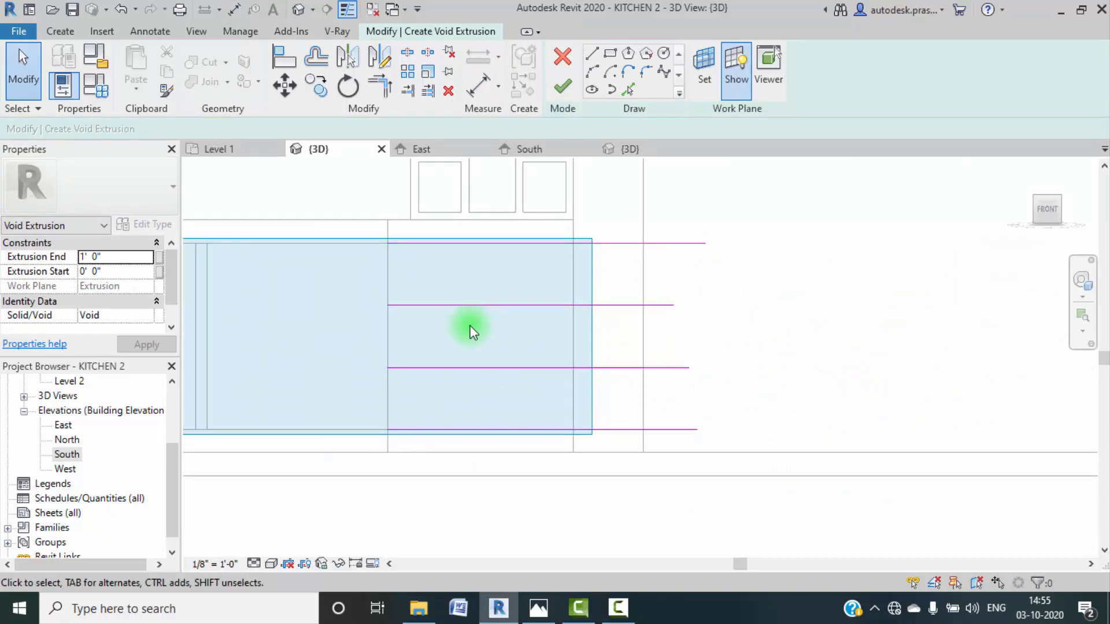
Step: Add parallel lines offset 0' 1" below the upper and two intermediate lines and above the lowest line using Pick Lines
scroll(470, 326, up, 1)
middle_drag(475, 306, 483, 288)
scroll(471, 306, up, 2)
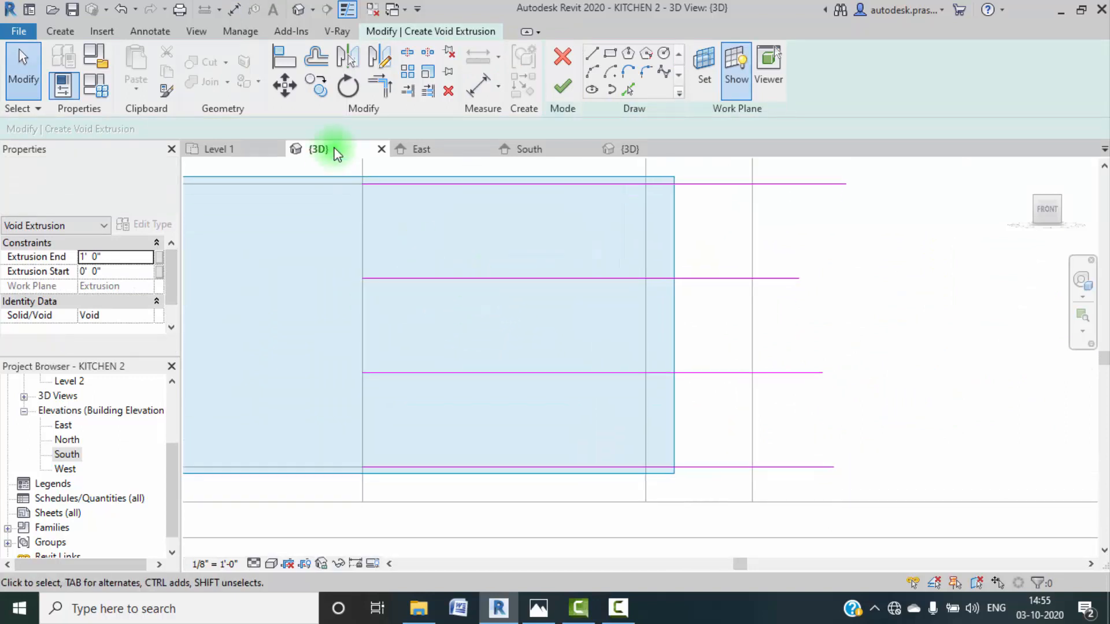
click(628, 90)
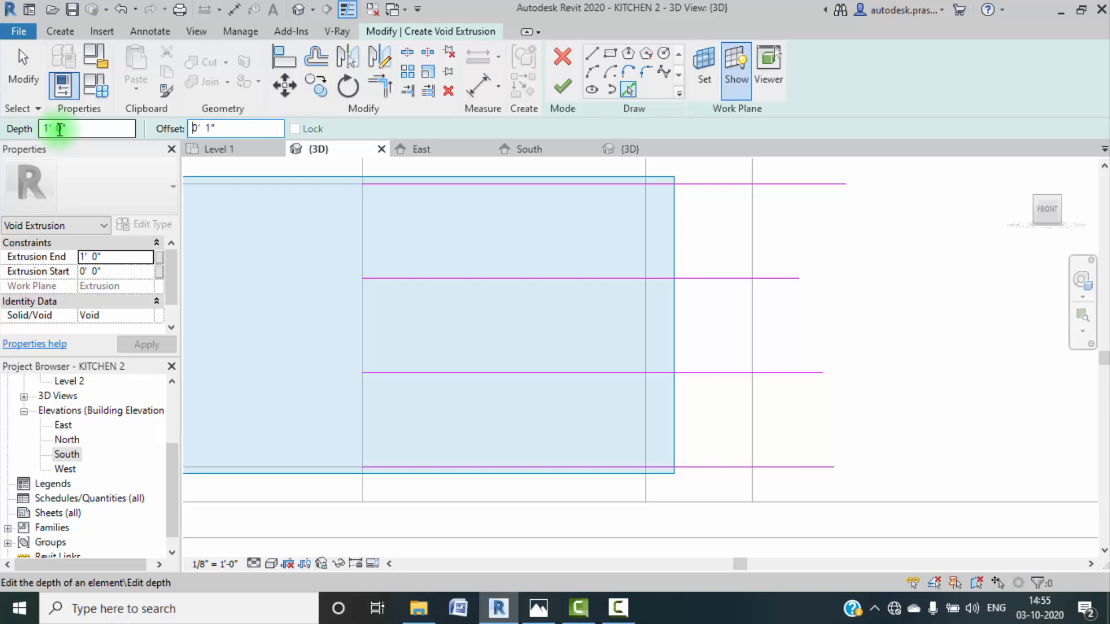
click(456, 189)
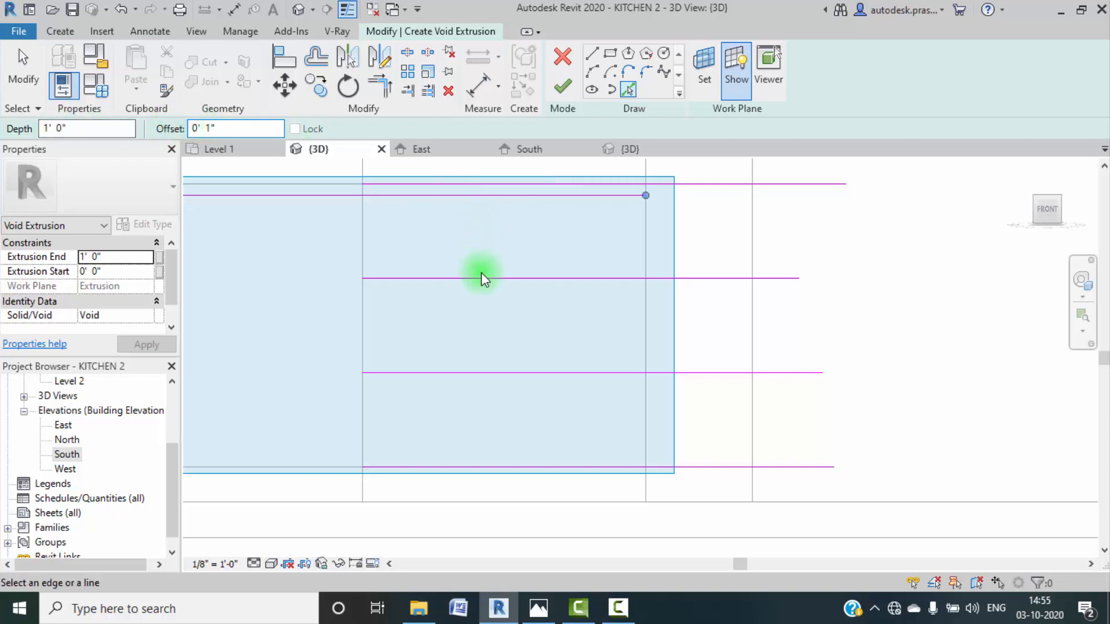
click(484, 285)
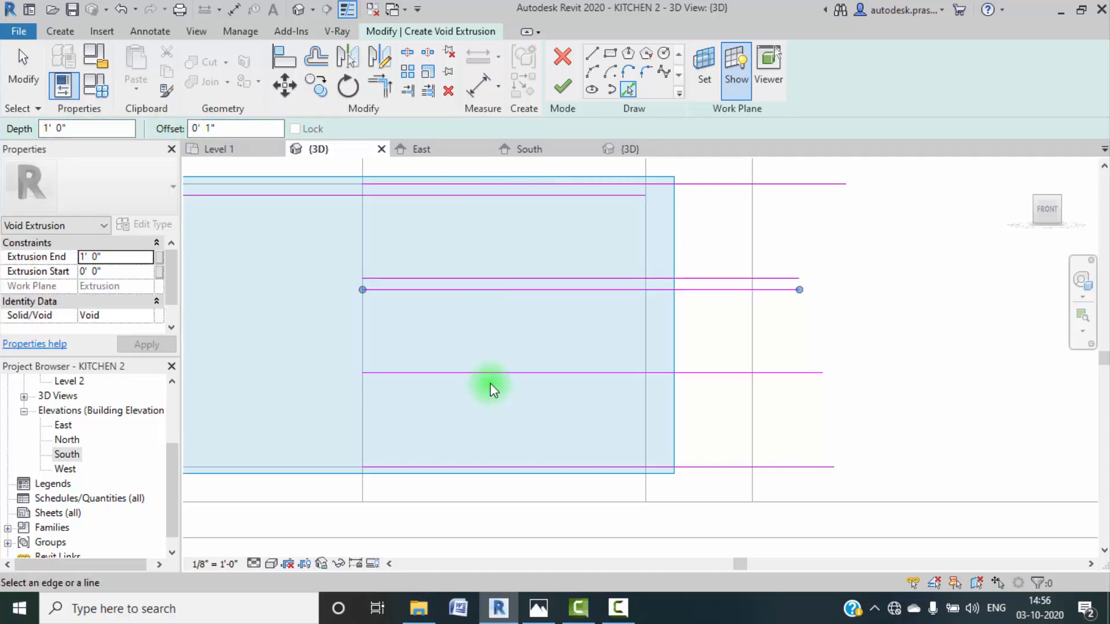
click(491, 383)
click(474, 466)
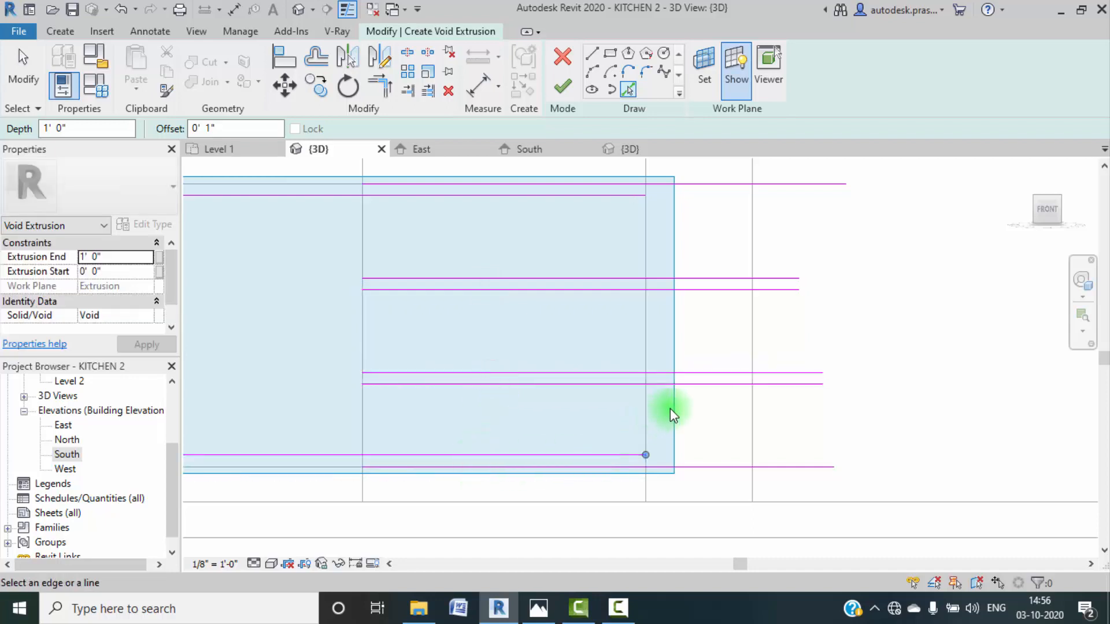
middle_drag(671, 409, 617, 431)
key(Escape)
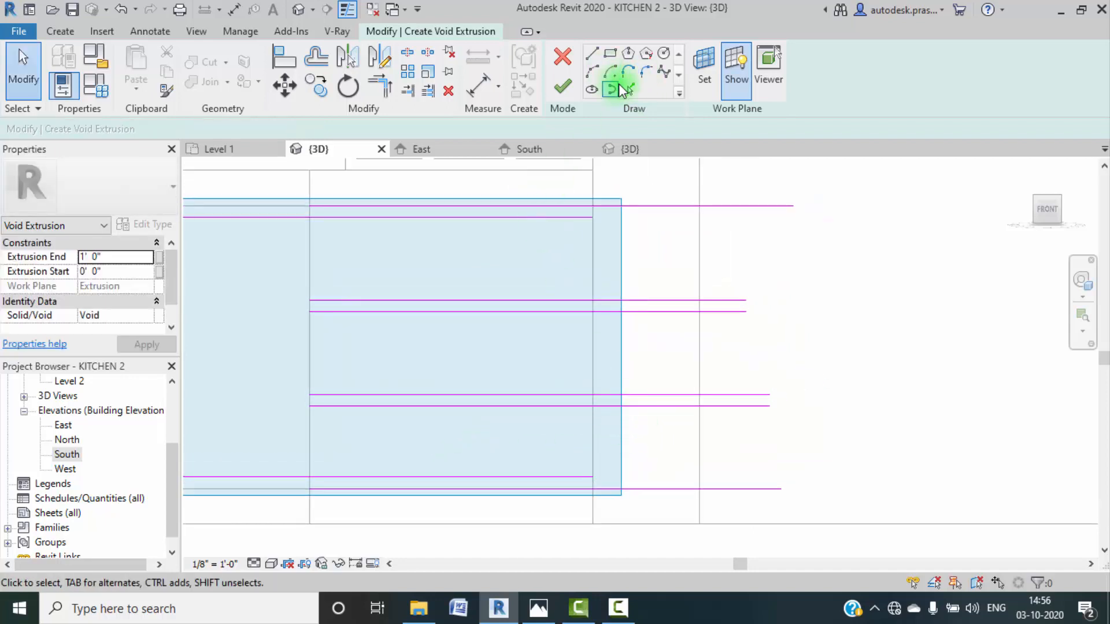
Step: Add vertical sketch lines on both side edges of the cabinet end by picking them with a 0' 0" offset
click(591, 269)
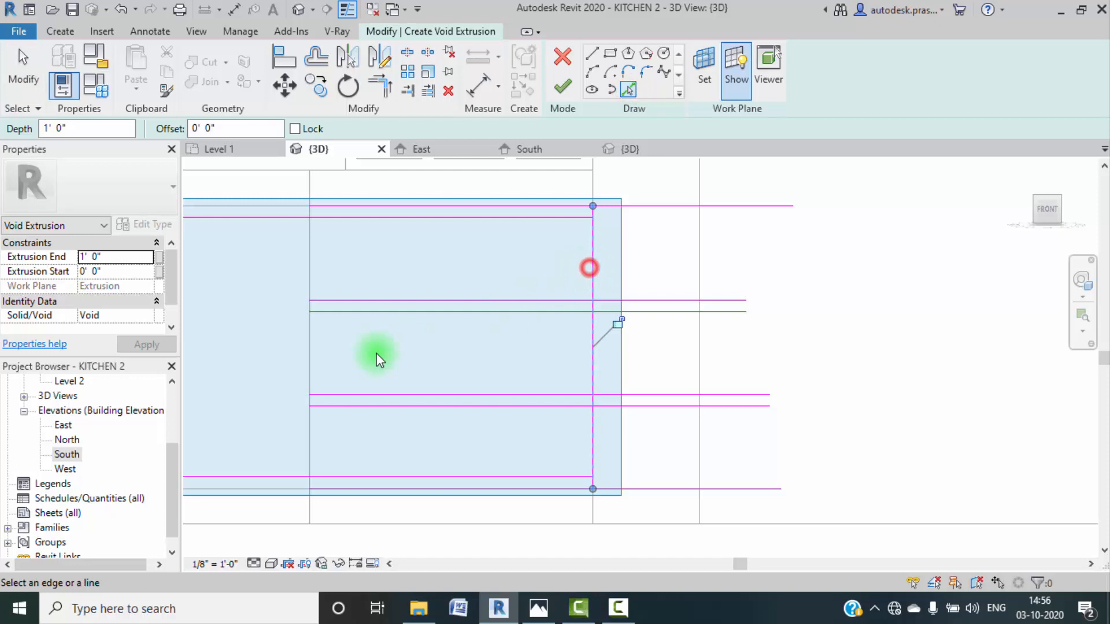
click(308, 338)
key(Escape)
middle_drag(324, 290, 359, 287)
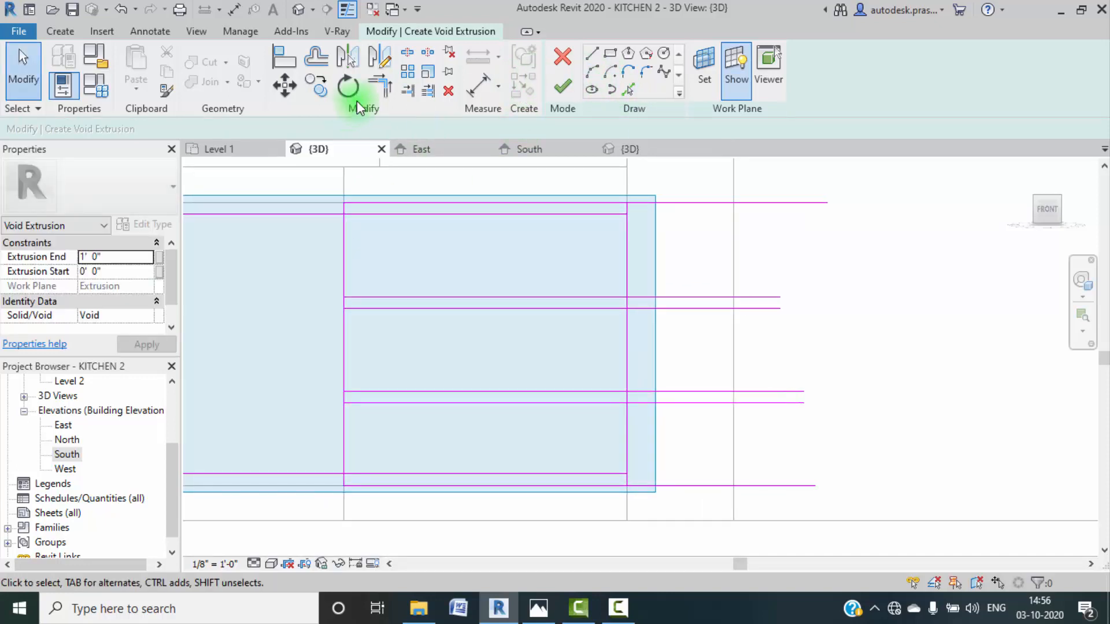
Step: Add two vertical lines offset 0' 1" inward from the side lines using Pick Lines
scroll(346, 225, up, 3)
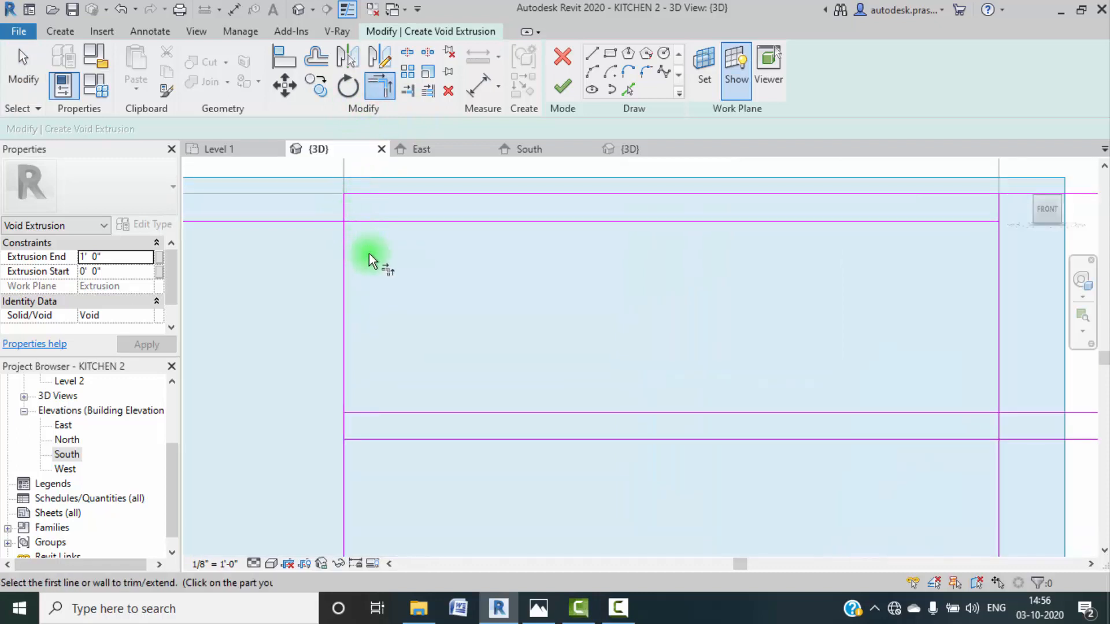
scroll(369, 254, down, 1)
scroll(416, 289, down, 2)
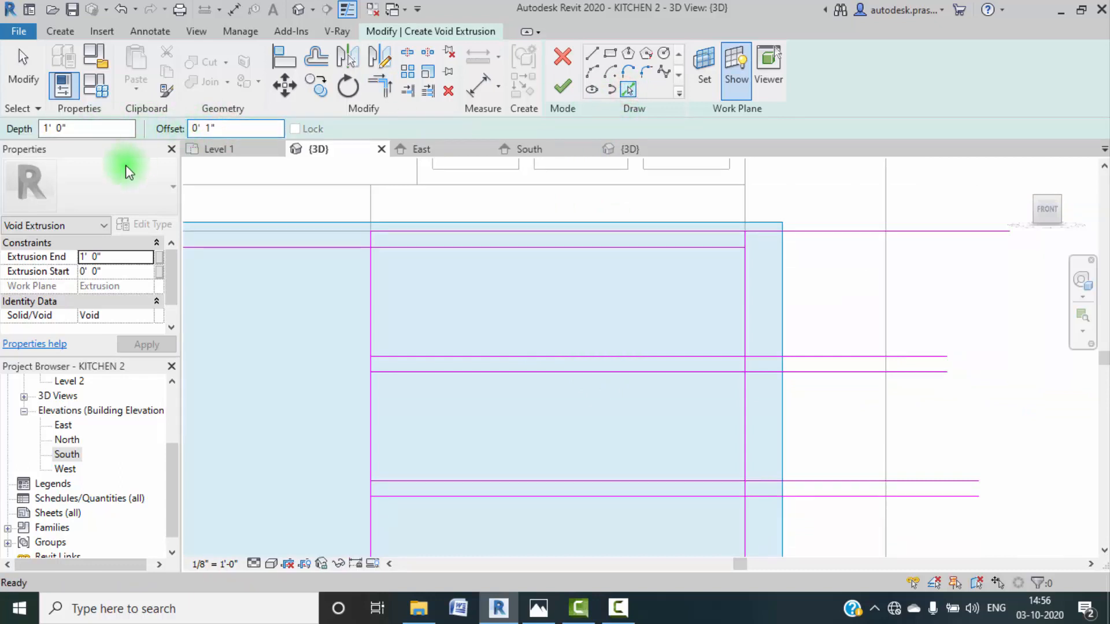
click(375, 319)
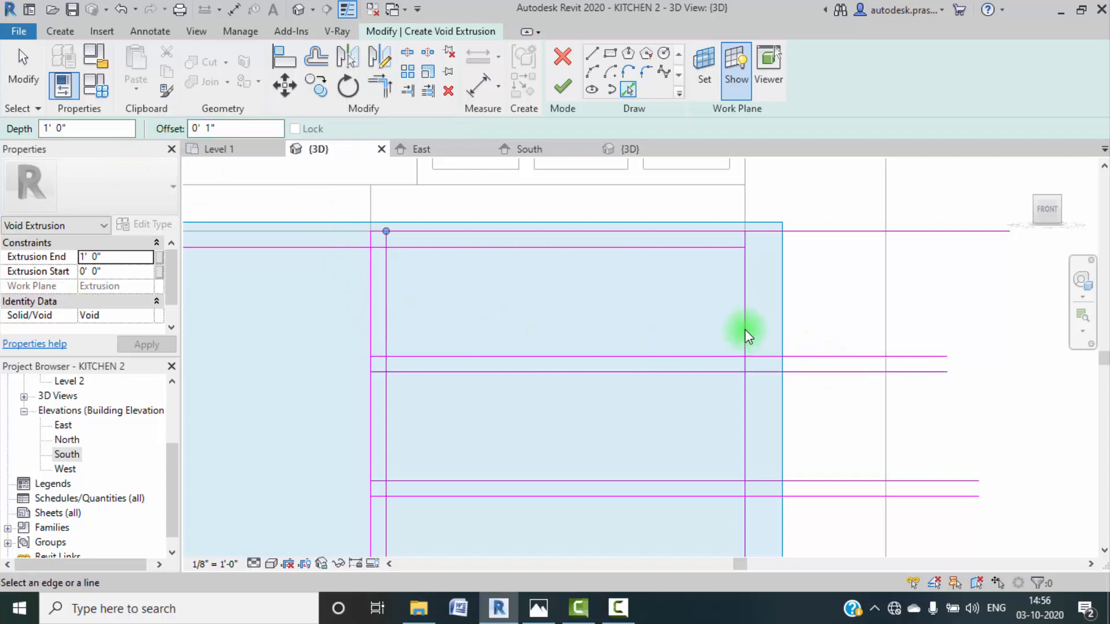
key(Escape)
middle_drag(730, 355, 686, 332)
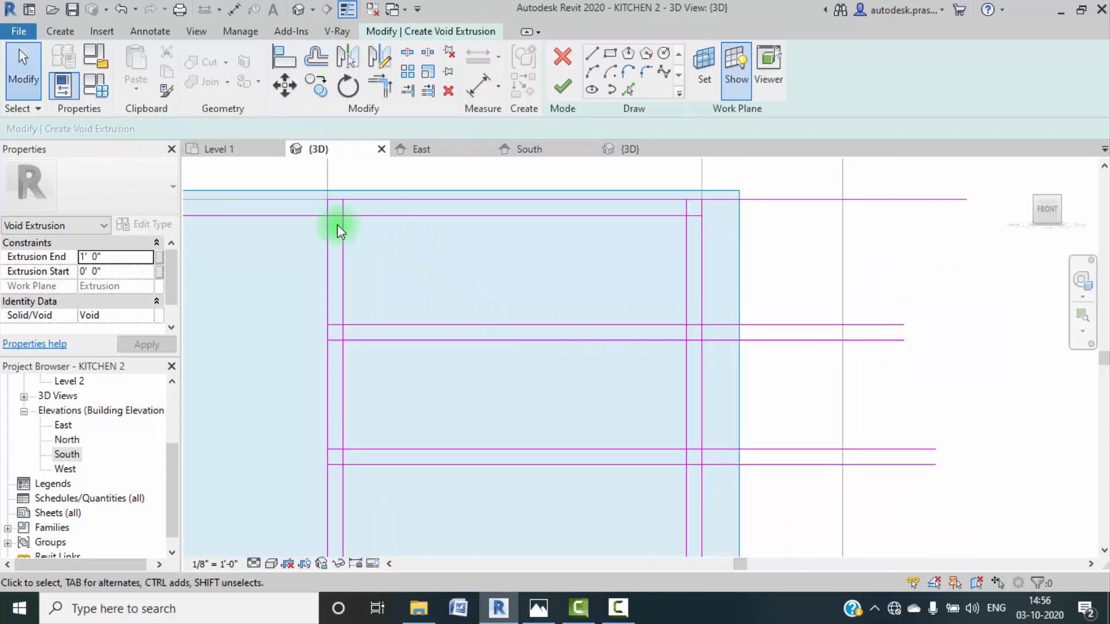
Step: Split the two inner vertical lines within the bays between the paired horizontal lines
click(407, 55)
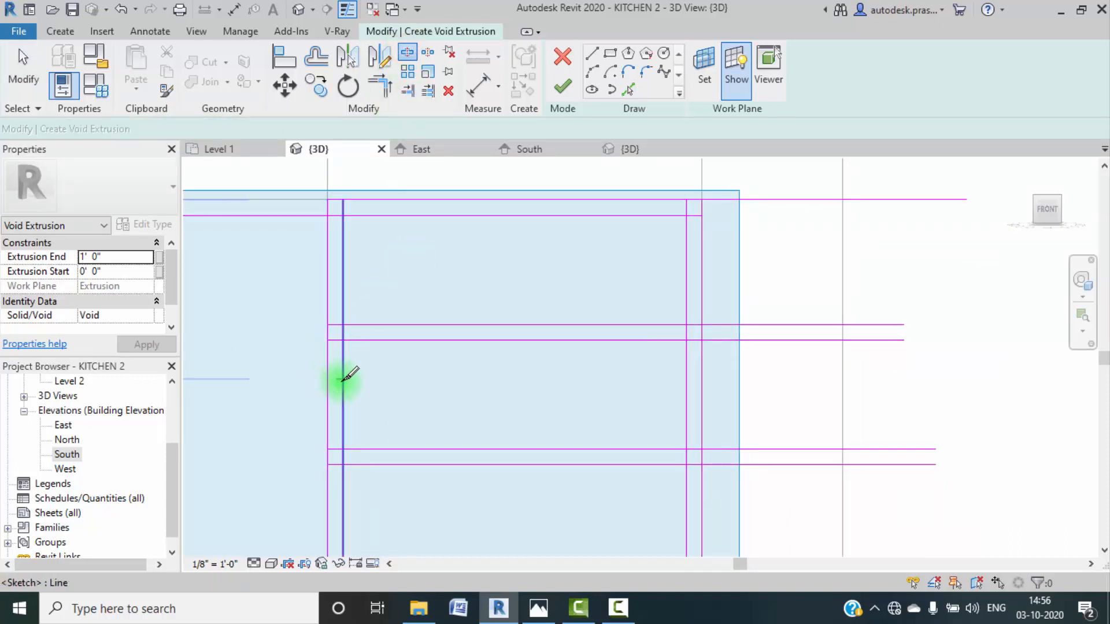
click(345, 239)
middle_drag(401, 272, 392, 222)
click(335, 327)
click(334, 475)
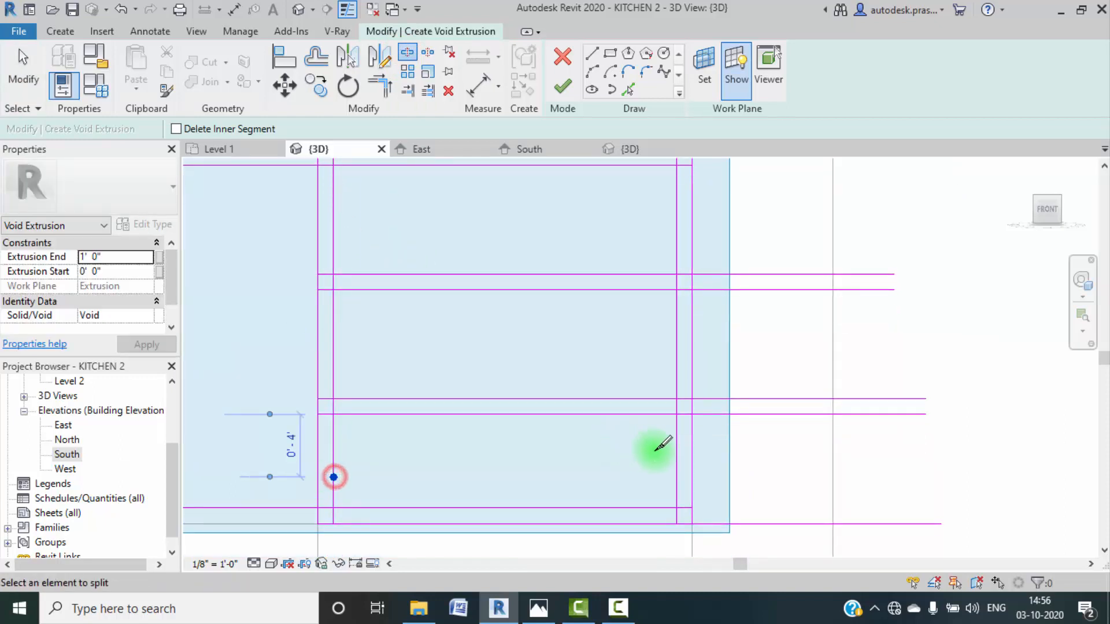
click(674, 455)
click(676, 376)
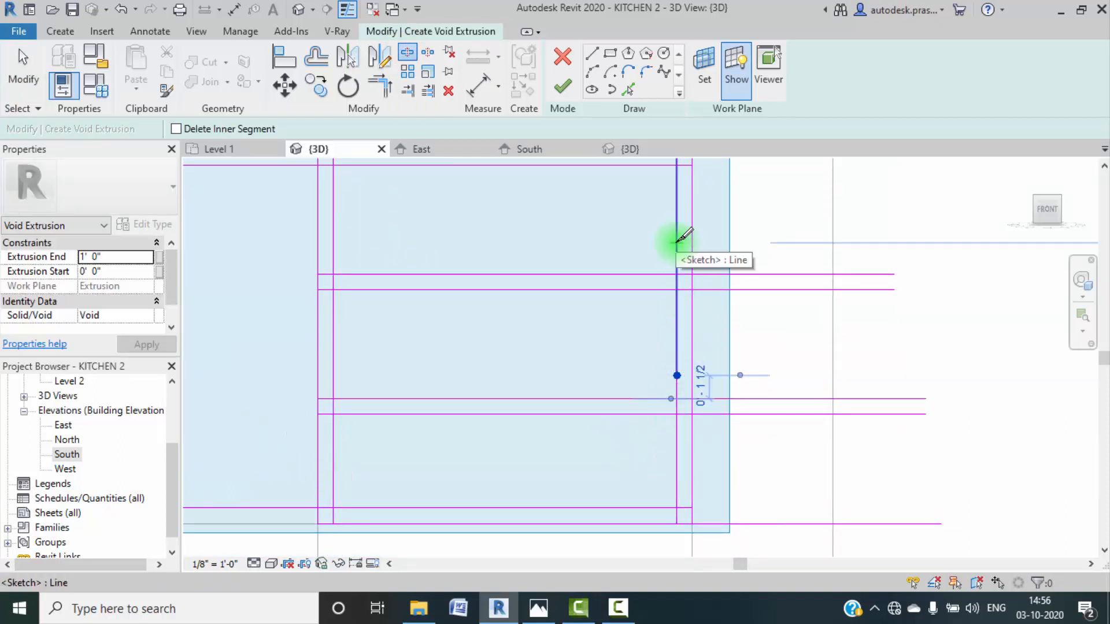
key(Escape)
scroll(664, 273, up, 2)
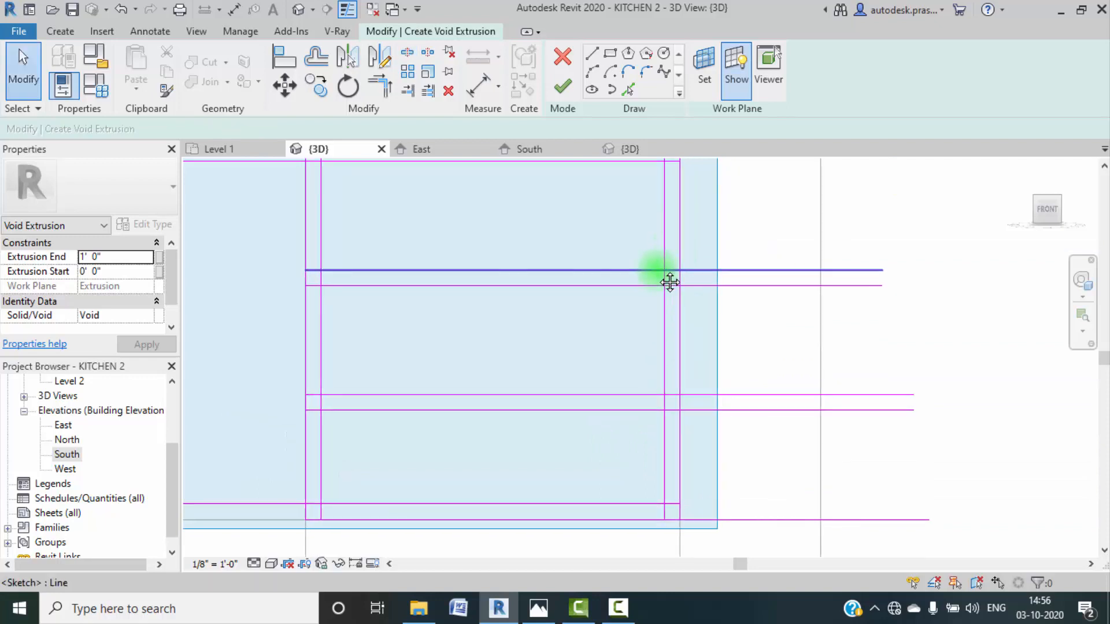
scroll(693, 311, up, 2)
mouse_move(696, 313)
middle_down()
mouse_move(726, 337)
mouse_move(750, 394)
middle_up()
scroll(300, 299, down, 3)
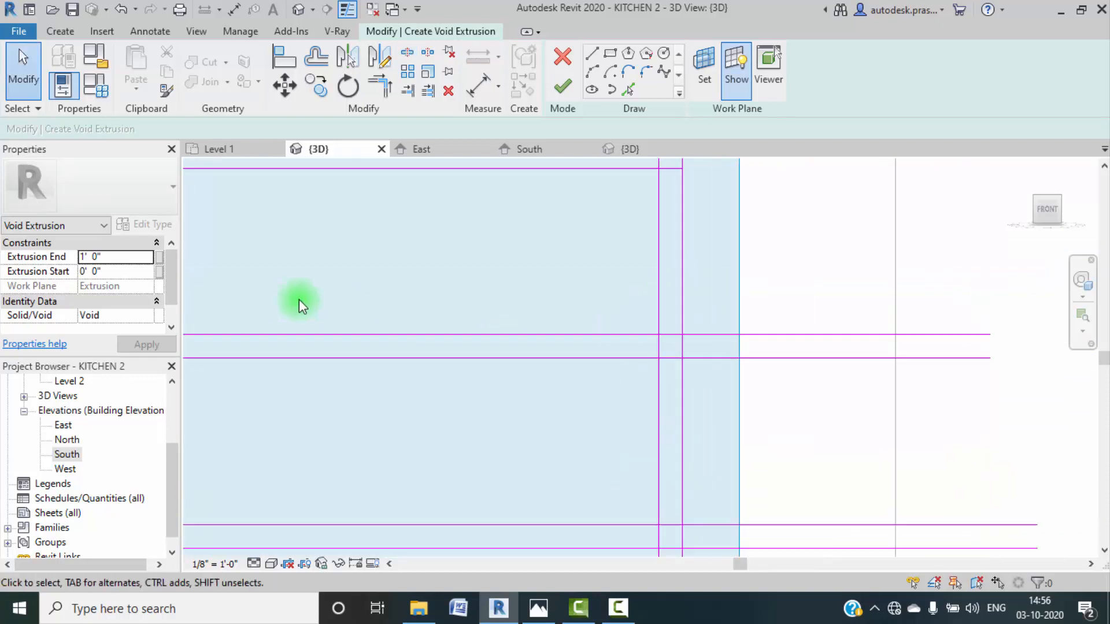
middle_drag(411, 315, 499, 359)
scroll(272, 255, up, 2)
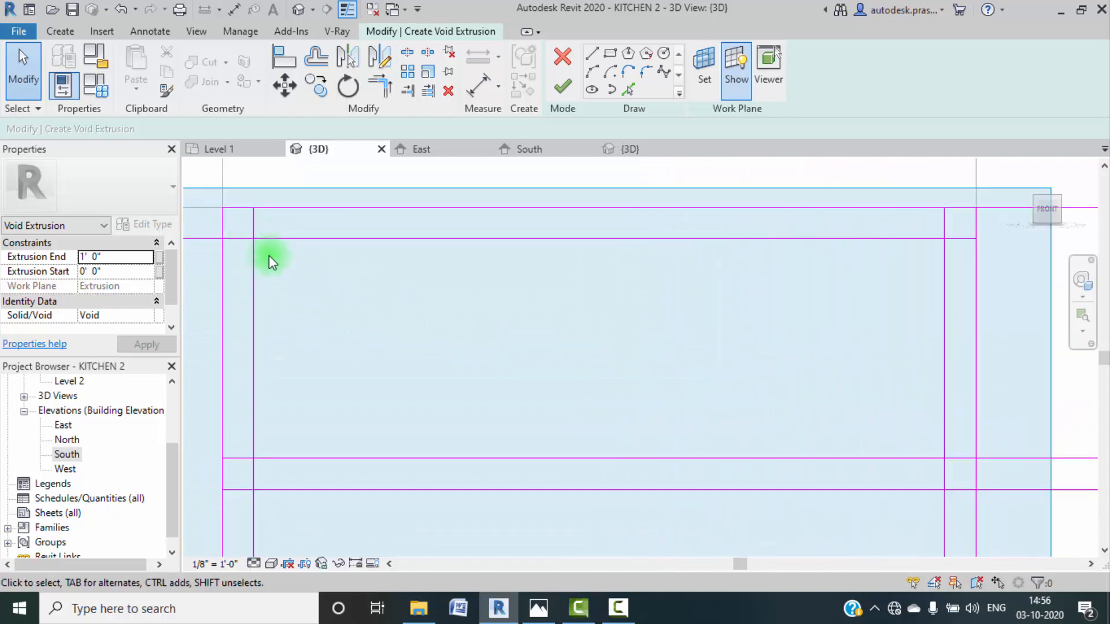
middle_drag(268, 258, 327, 247)
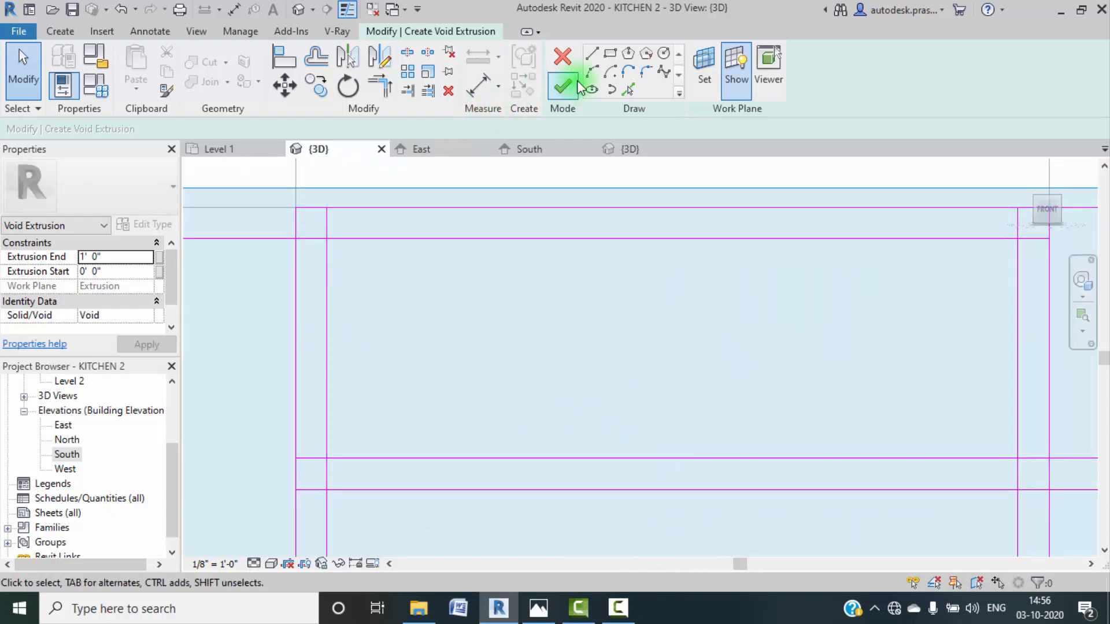
Step: Trim the inner horizontal and vertical lines to a corner at the upper left of the top opening
click(327, 257)
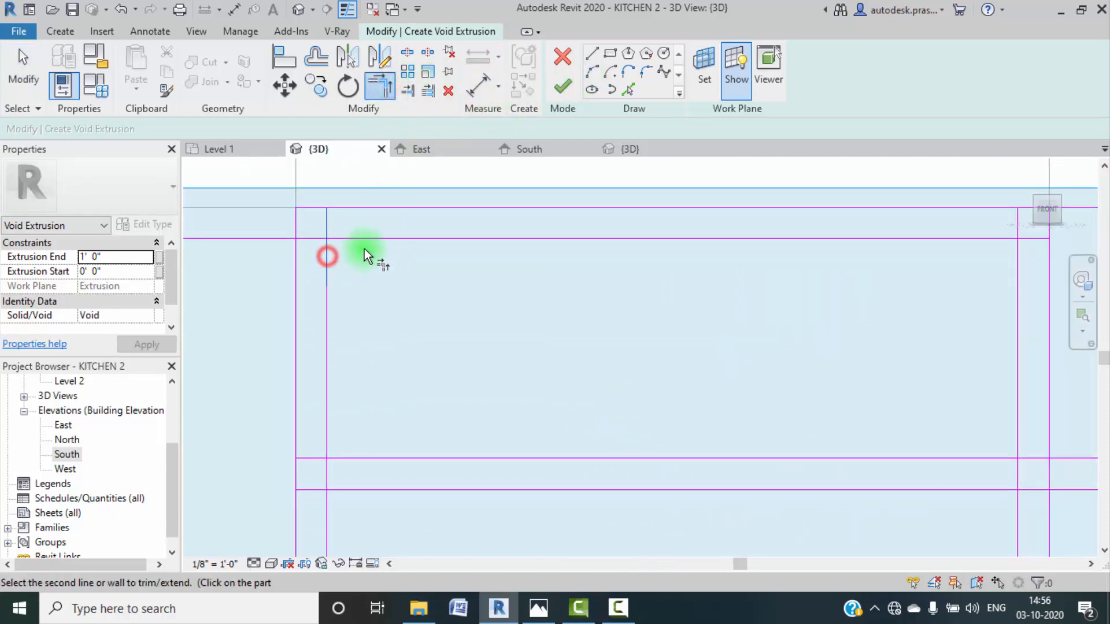
click(360, 239)
scroll(398, 306, down, 1)
middle_drag(398, 306, 364, 298)
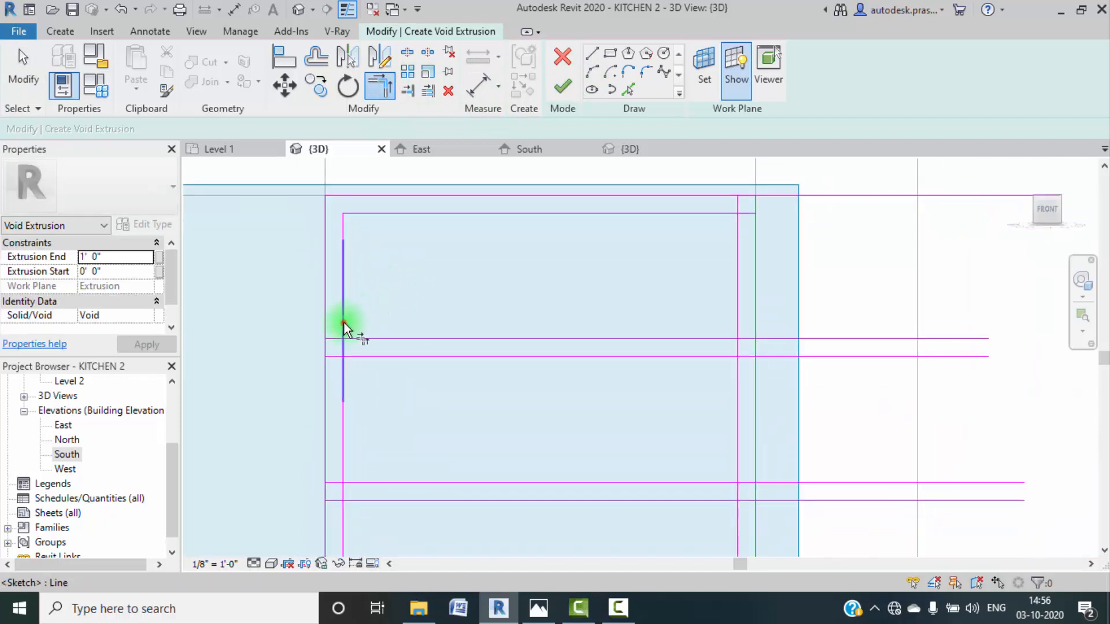
click(344, 323)
click(366, 338)
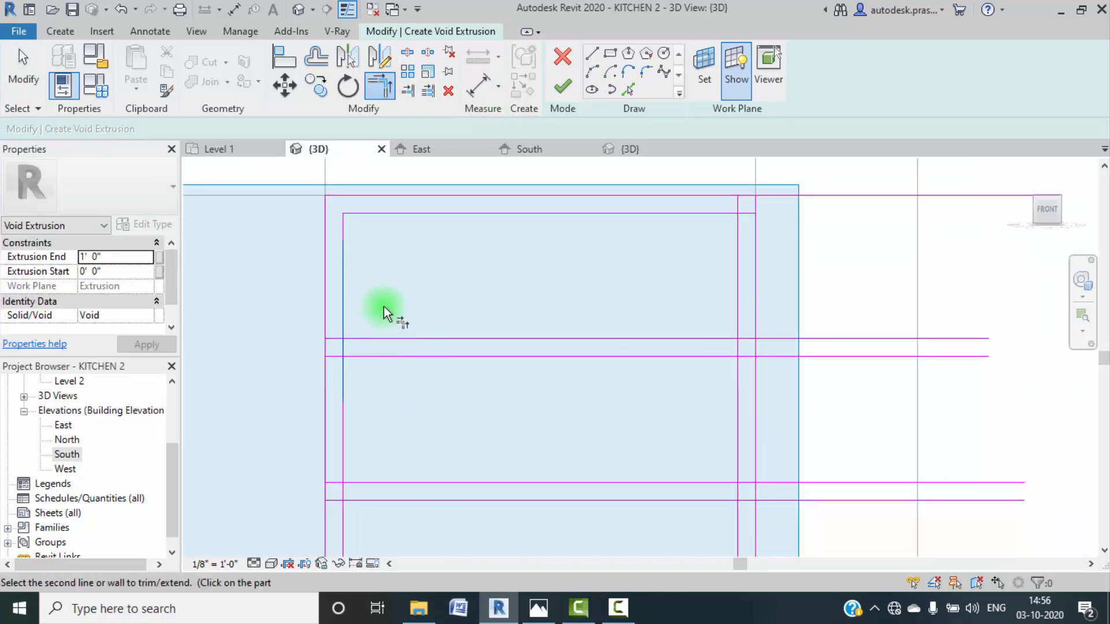
click(383, 305)
Step: Split the left inner vertical line within each gap between paired horizontal lines, including the gap at the cabinet's base
click(403, 53)
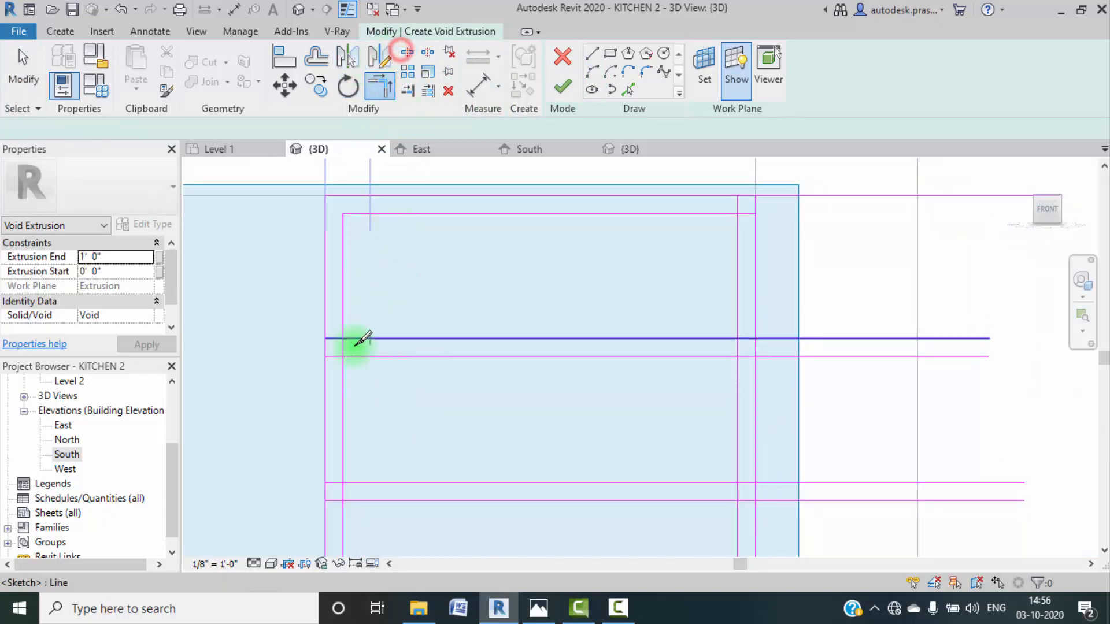
scroll(357, 343, up, 2)
click(341, 351)
scroll(379, 428, down, 2)
middle_drag(380, 428, 375, 251)
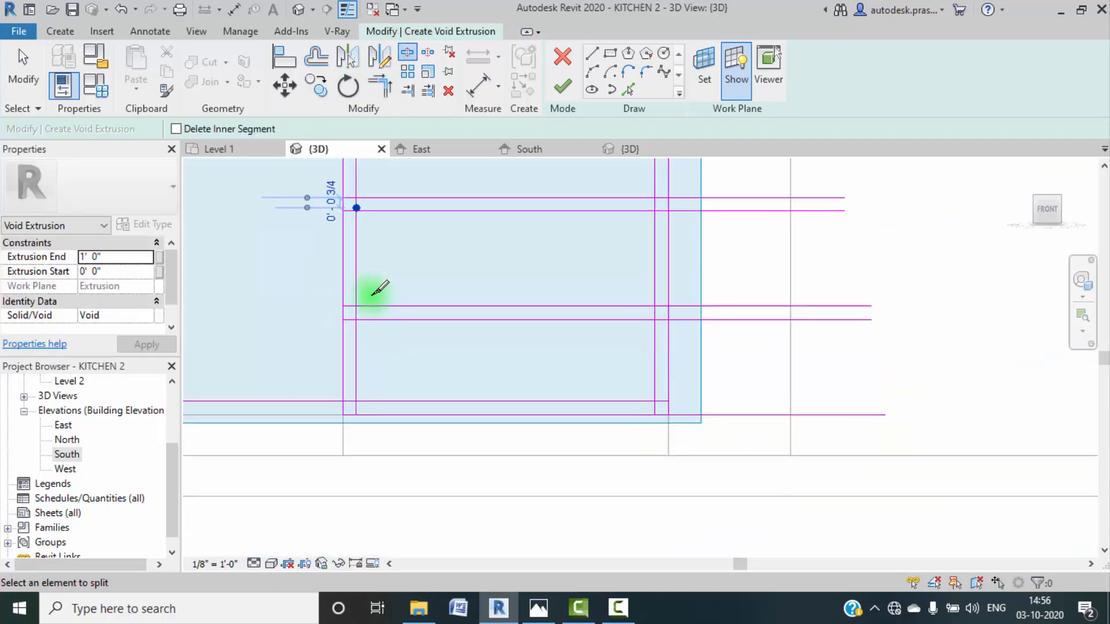
scroll(366, 306, up, 2)
click(352, 323)
middle_drag(383, 361, 365, 201)
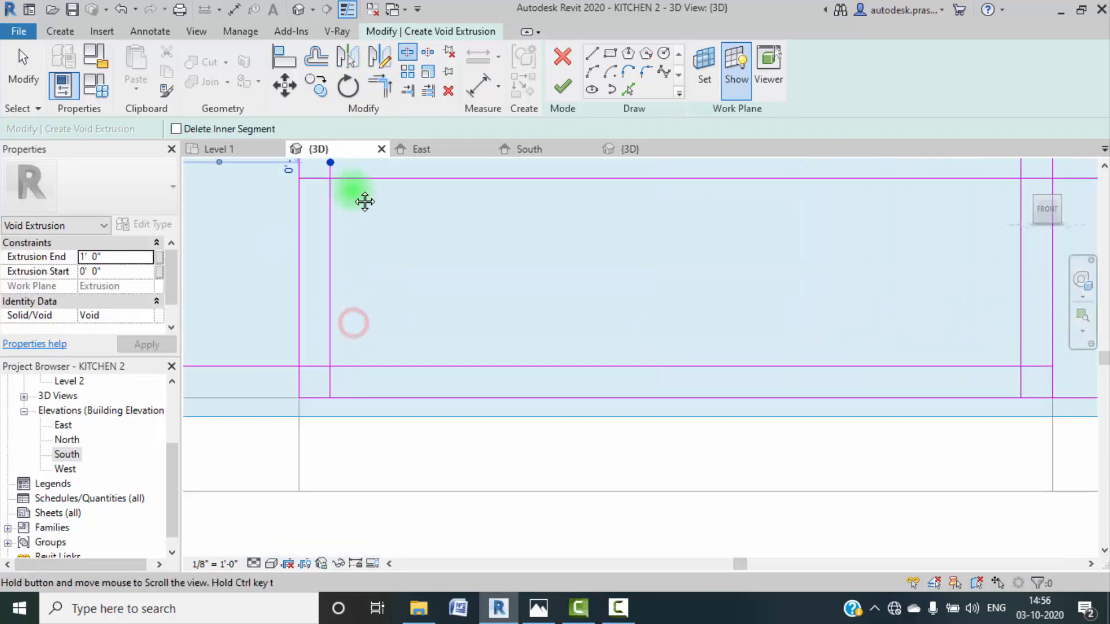
click(330, 383)
scroll(406, 321, down, 2)
middle_drag(659, 370, 535, 371)
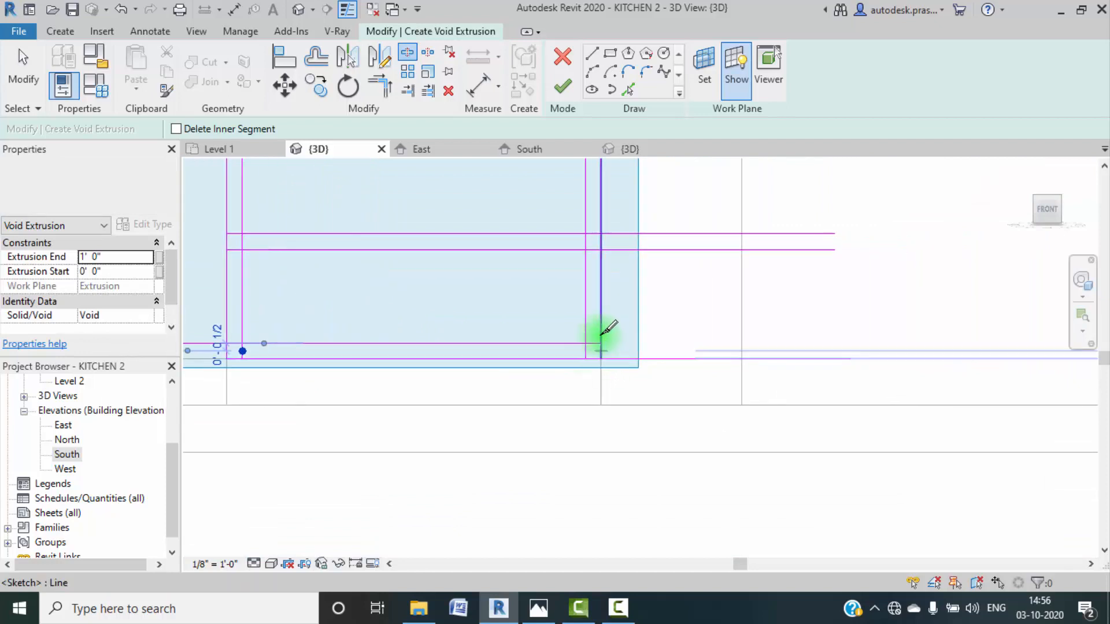
Step: Trim the inner sketch lines to corners at the upper right and lower right of the top opening
scroll(599, 344, up, 2)
middle_drag(606, 344, 624, 522)
click(601, 350)
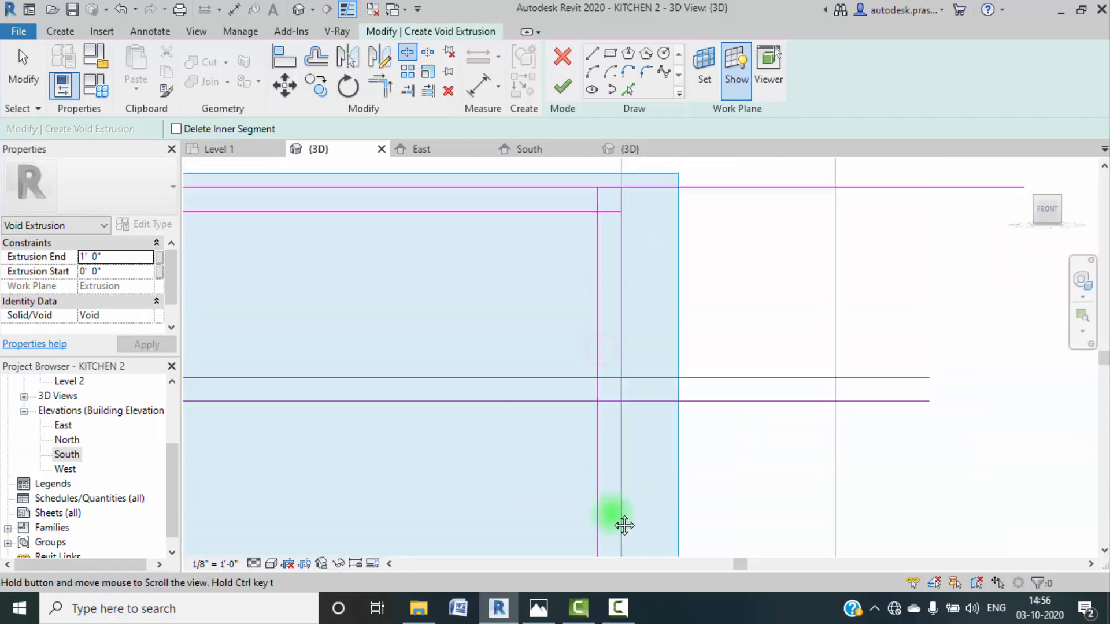
click(582, 215)
click(598, 245)
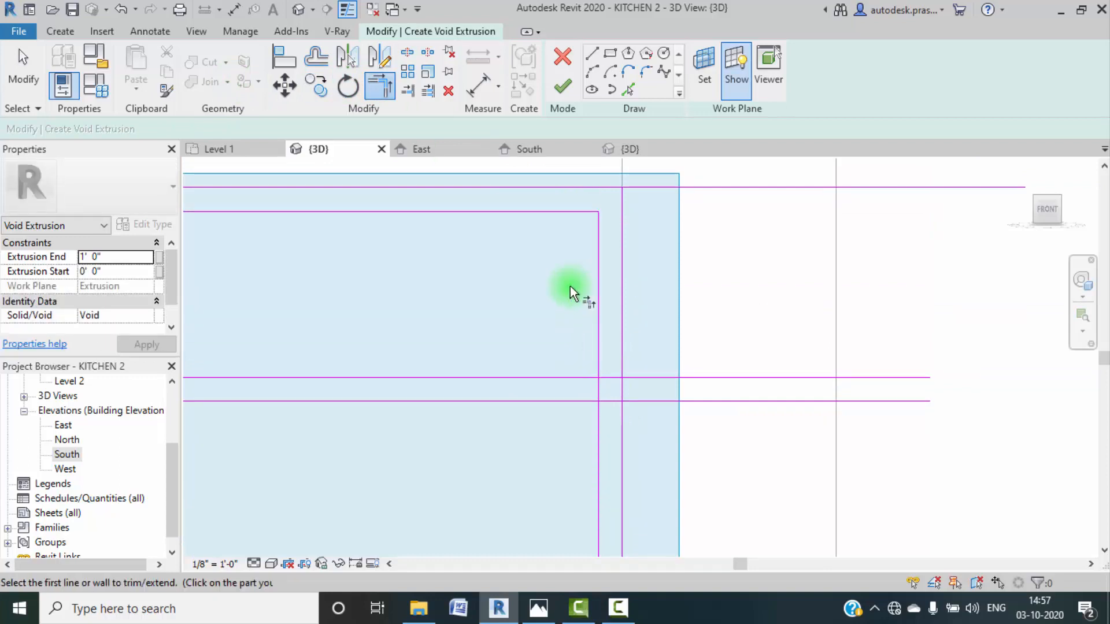
scroll(570, 286, down, 1)
click(589, 334)
click(577, 354)
Step: Trim the inner sketch lines to corners at the upper right and lower right of the middle opening
scroll(577, 353, down, 1)
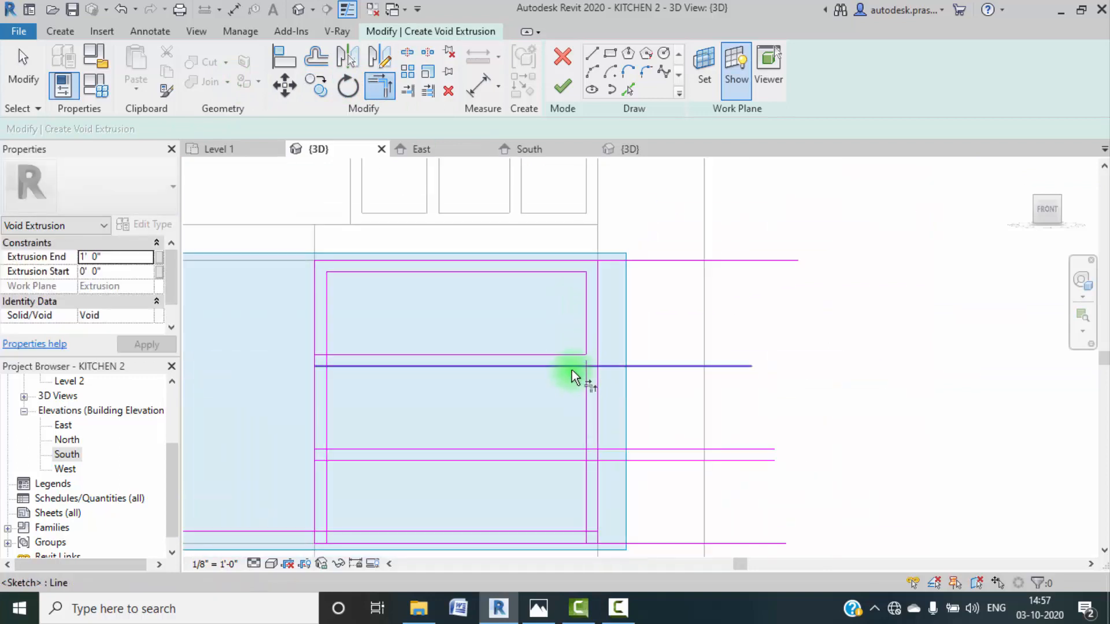
scroll(572, 370, up, 1)
click(575, 361)
middle_drag(547, 394, 605, 296)
click(647, 376)
click(623, 392)
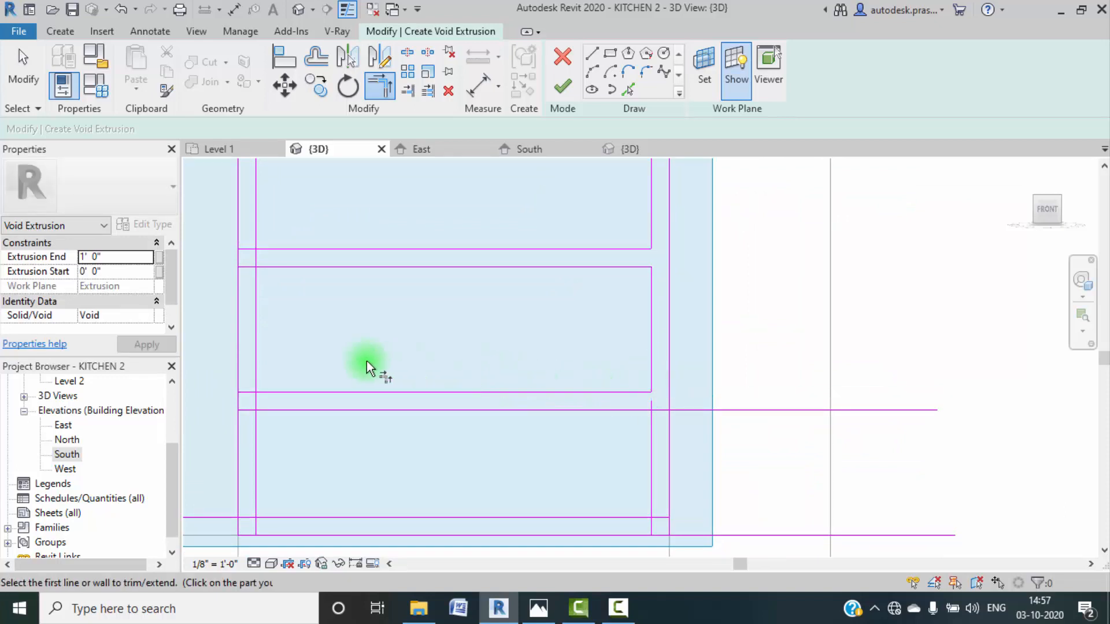
Step: Trim both left corners of the middle opening and the lower-left corner of the top opening
click(257, 370)
click(275, 392)
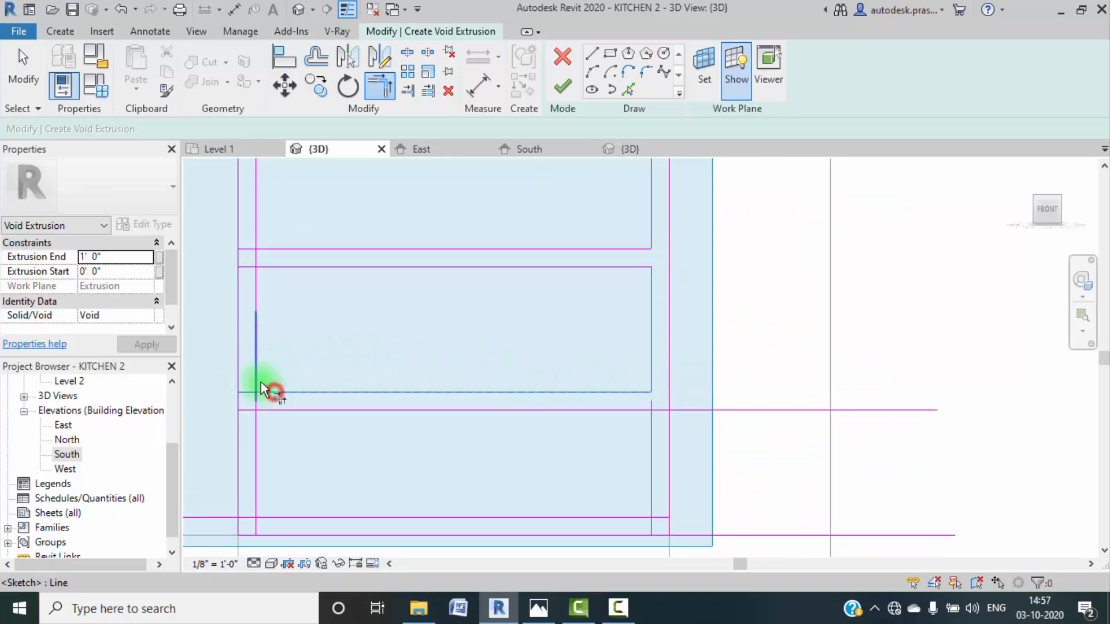
click(257, 382)
click(269, 269)
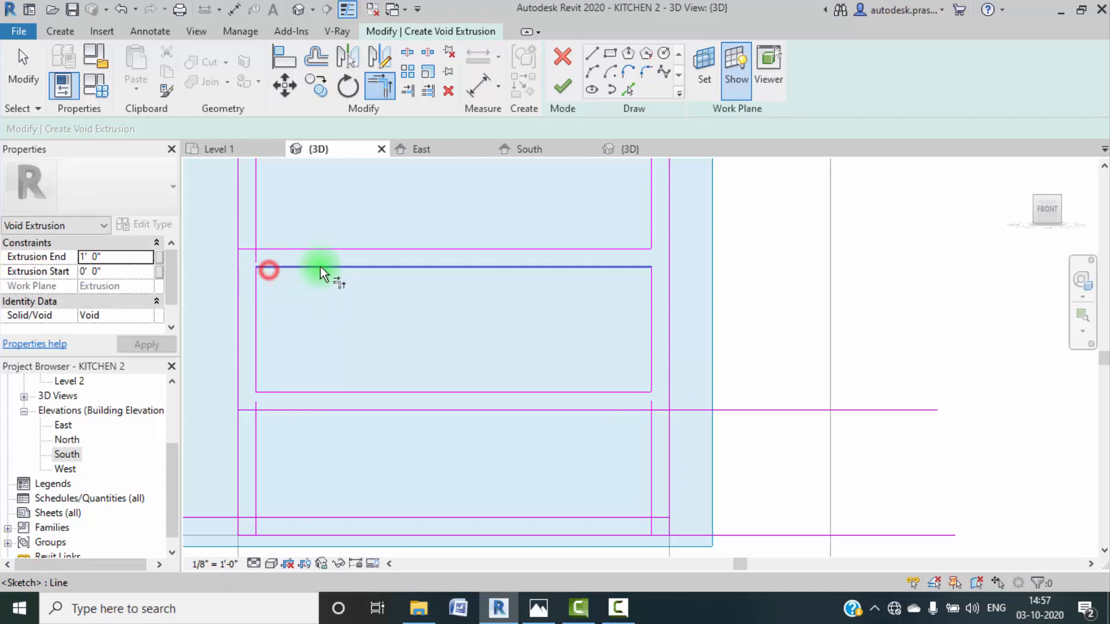
scroll(320, 266, down, 2)
click(302, 255)
click(286, 244)
scroll(327, 253, down, 2)
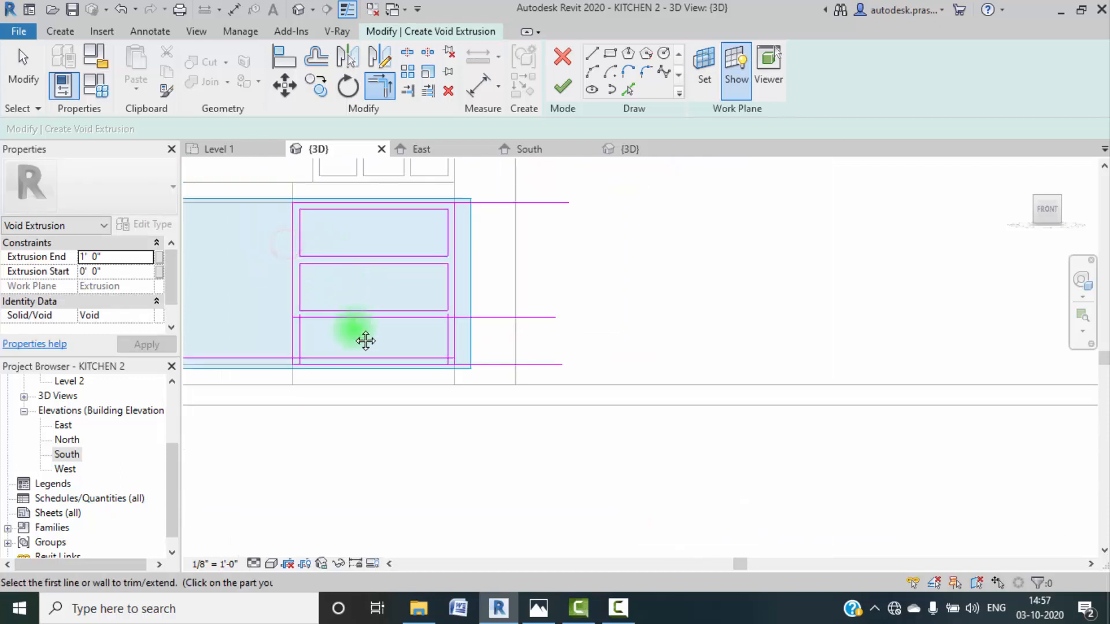
Step: Trim all four corners of the bottom opening into a closed rectangle
middle_drag(352, 328, 351, 286)
scroll(298, 290, up, 5)
click(318, 258)
click(299, 280)
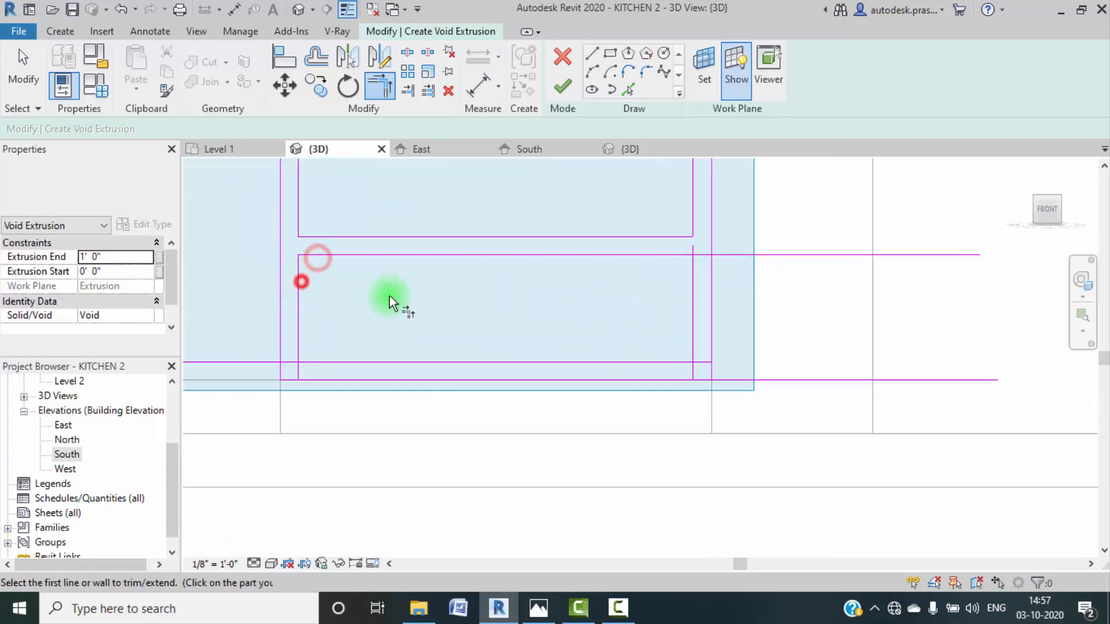
click(315, 363)
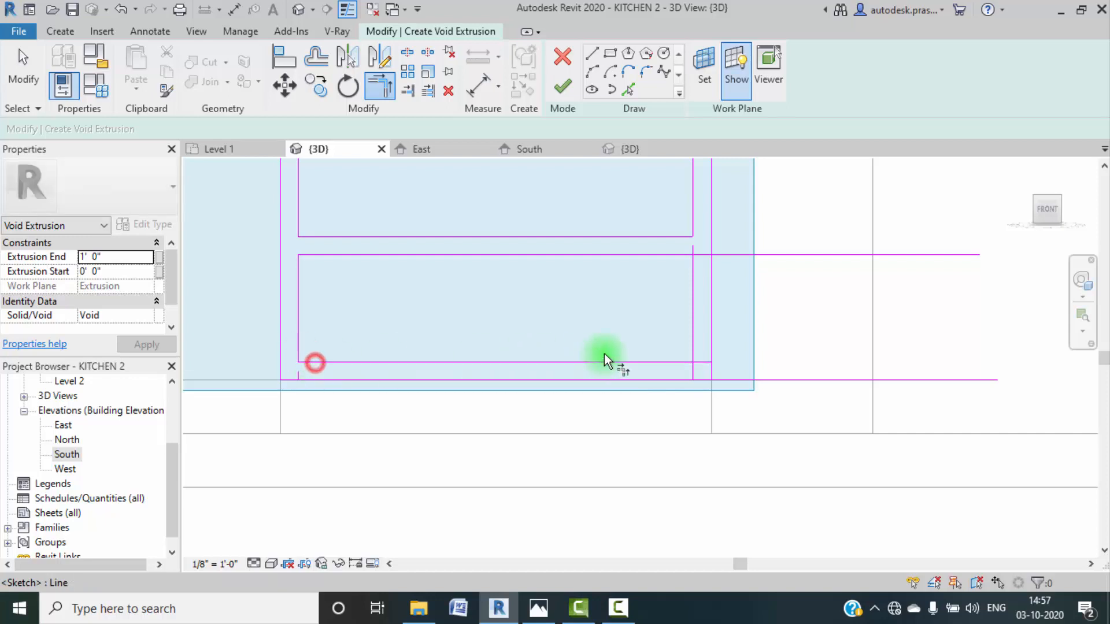
click(671, 362)
click(692, 349)
middle_drag(706, 314, 666, 299)
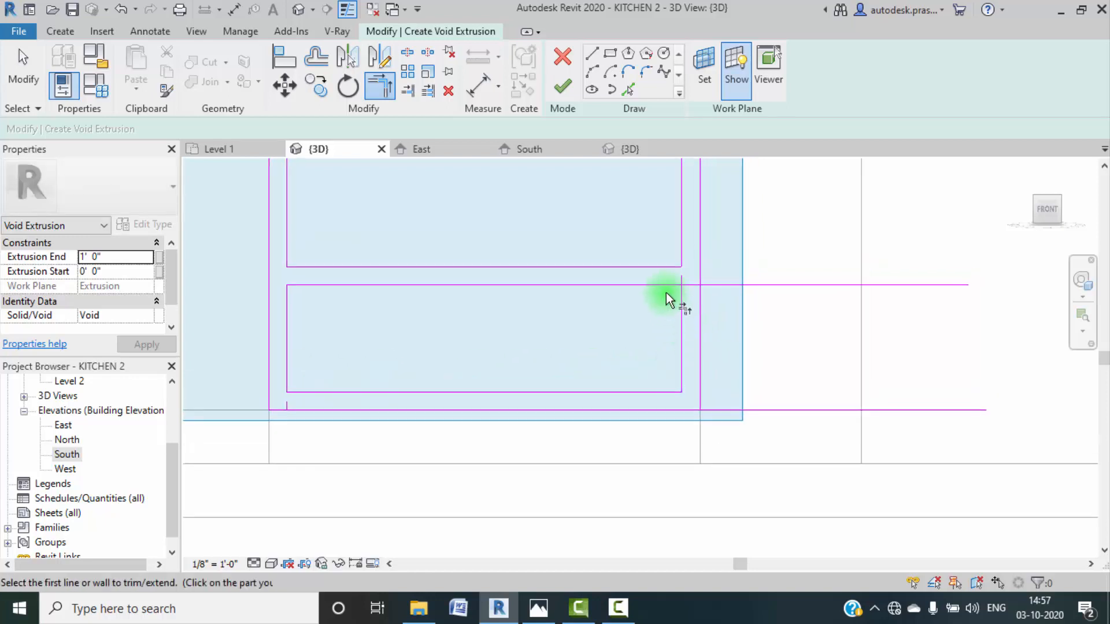
click(668, 290)
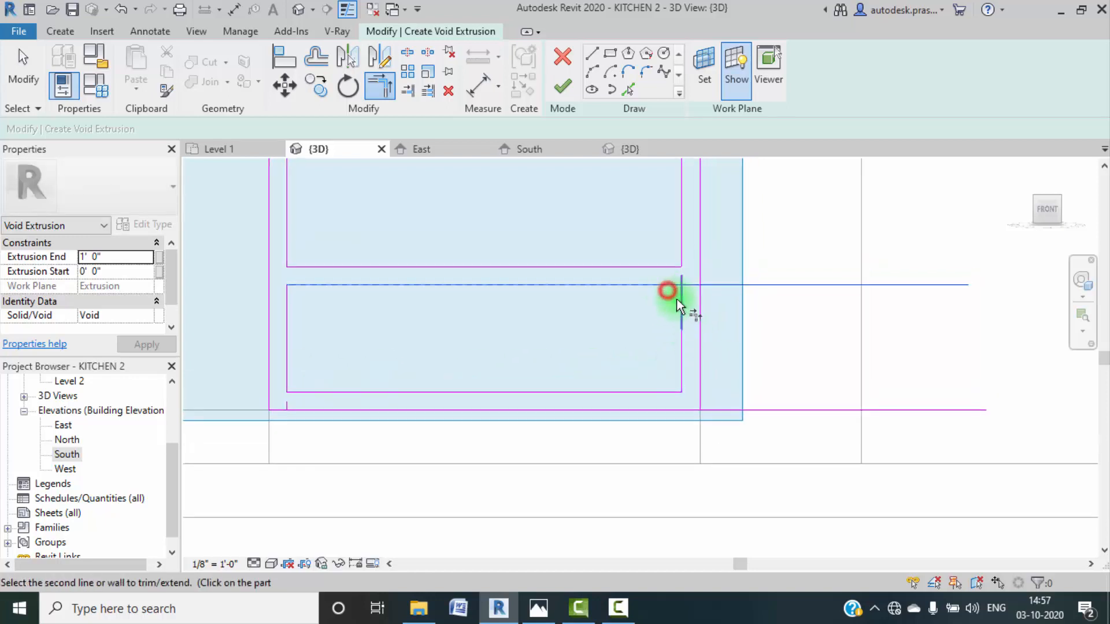
key(Escape)
key(Escape)
Step: Delete the leftover outer lines and the short stub around the three rectangles, and finish the void extrusion sketch
click(701, 319)
key(Delete)
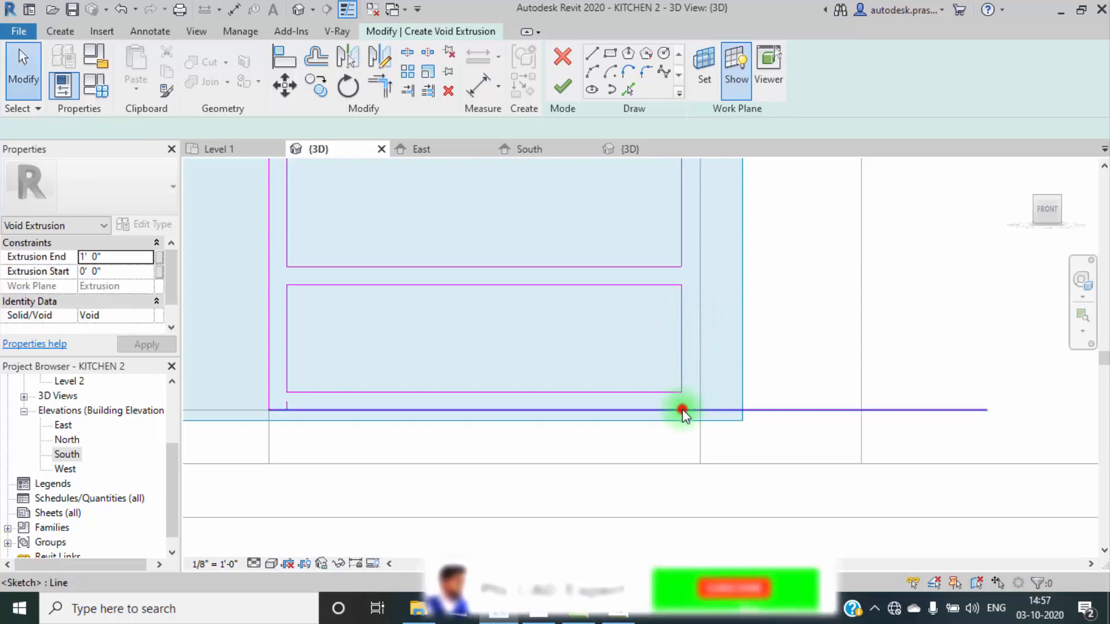
click(682, 410)
key(Delete)
scroll(271, 406, up, 3)
click(296, 405)
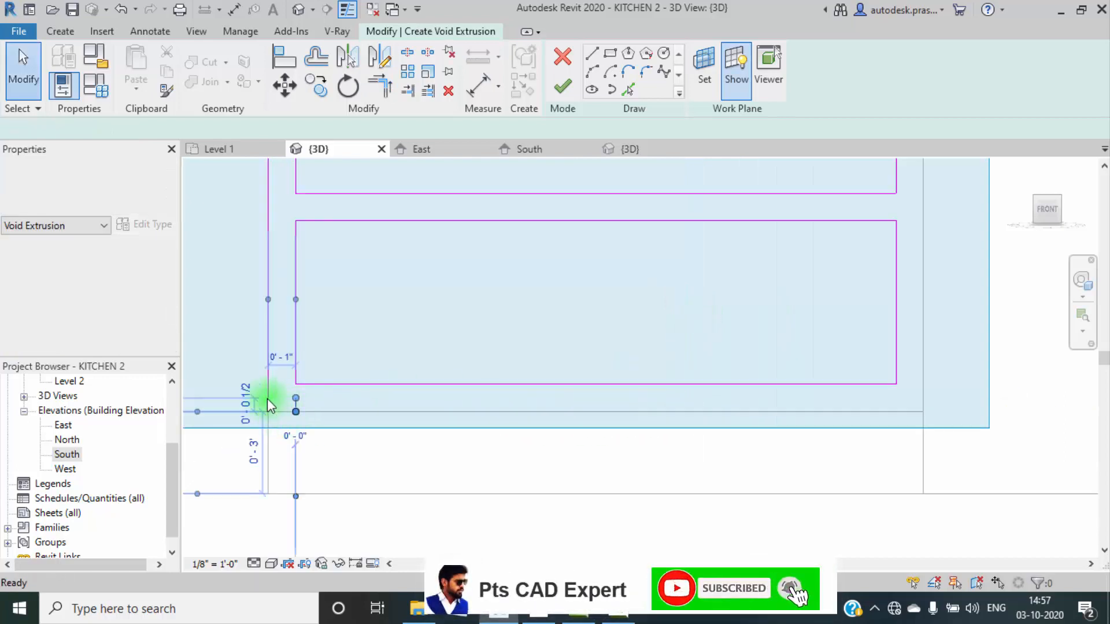
key(Delete)
click(266, 398)
key(Delete)
scroll(275, 400, down, 2)
middle_drag(328, 311, 333, 509)
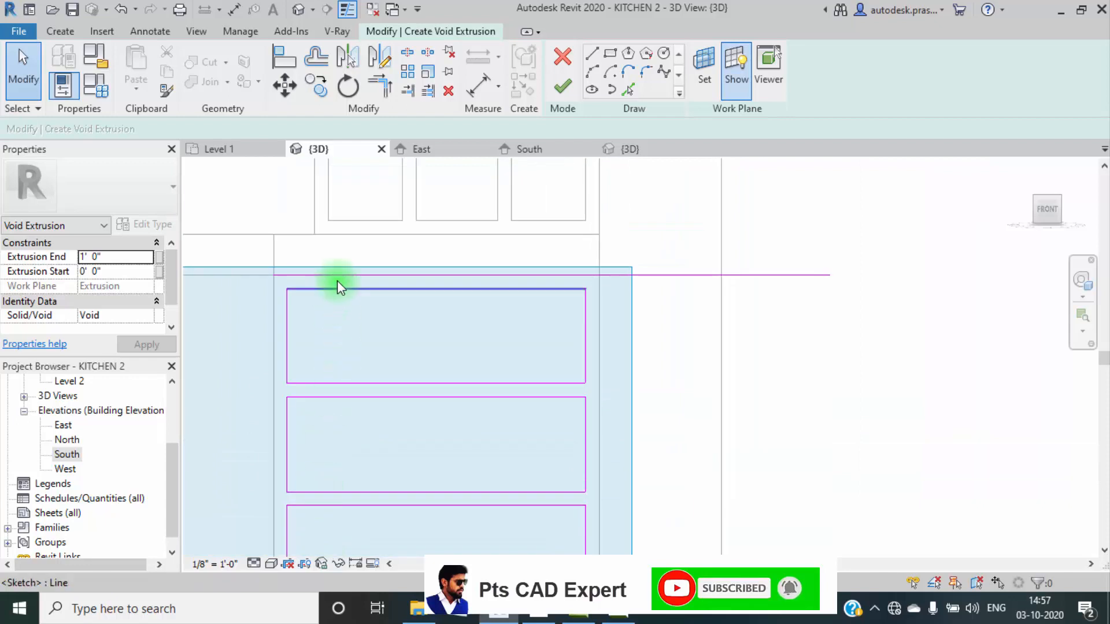
click(446, 276)
key(Delete)
click(560, 92)
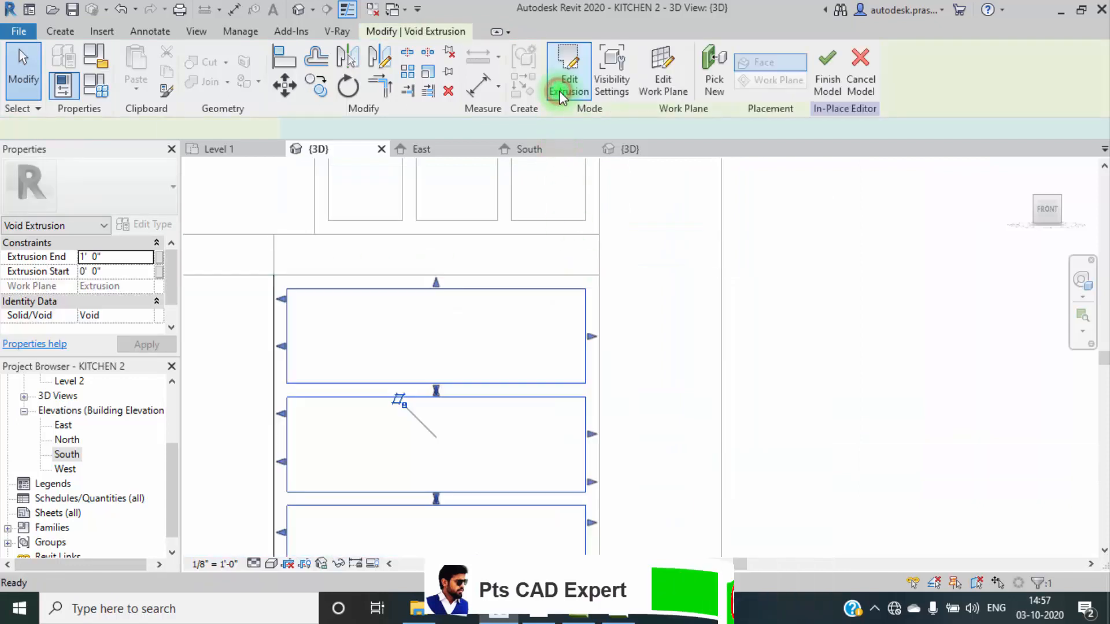
Step: Select the void extrusion and display it from the right side in the Wireframe visual style
scroll(696, 270, down, 3)
shift+middle_drag(740, 283, 569, 407)
click(387, 453)
shift+middle_drag(387, 453, 585, 300)
click(552, 273)
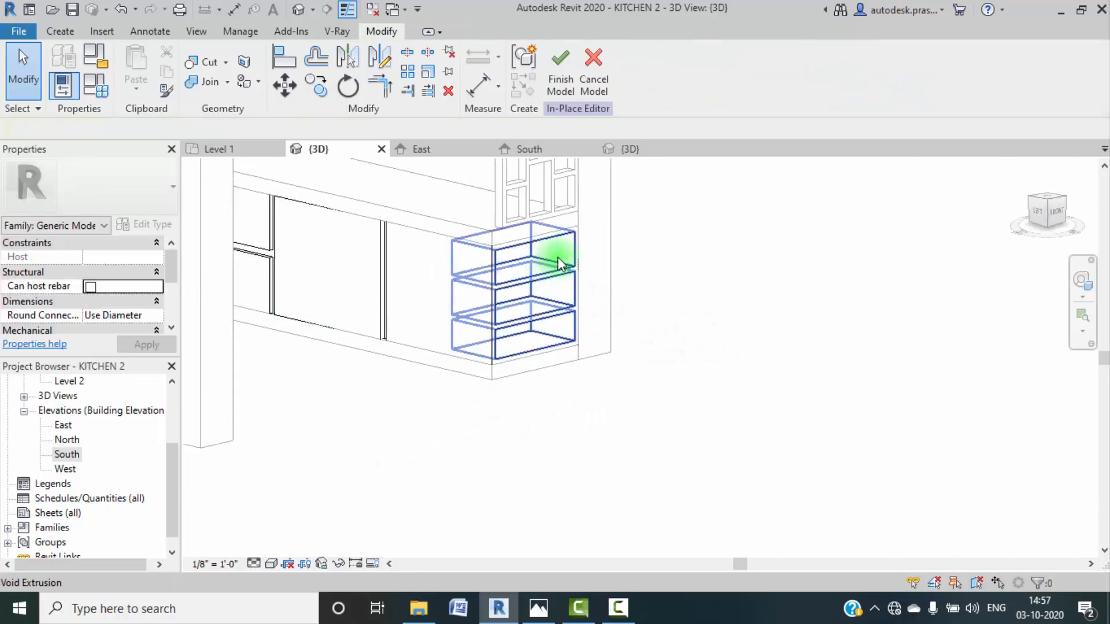
click(560, 265)
click(1055, 211)
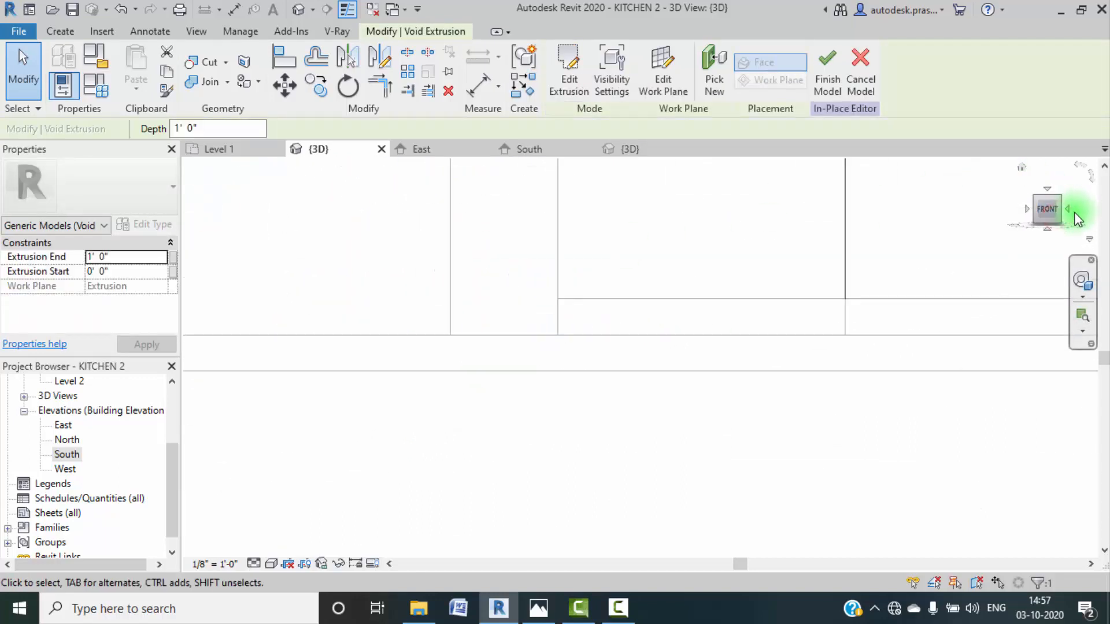
click(1076, 219)
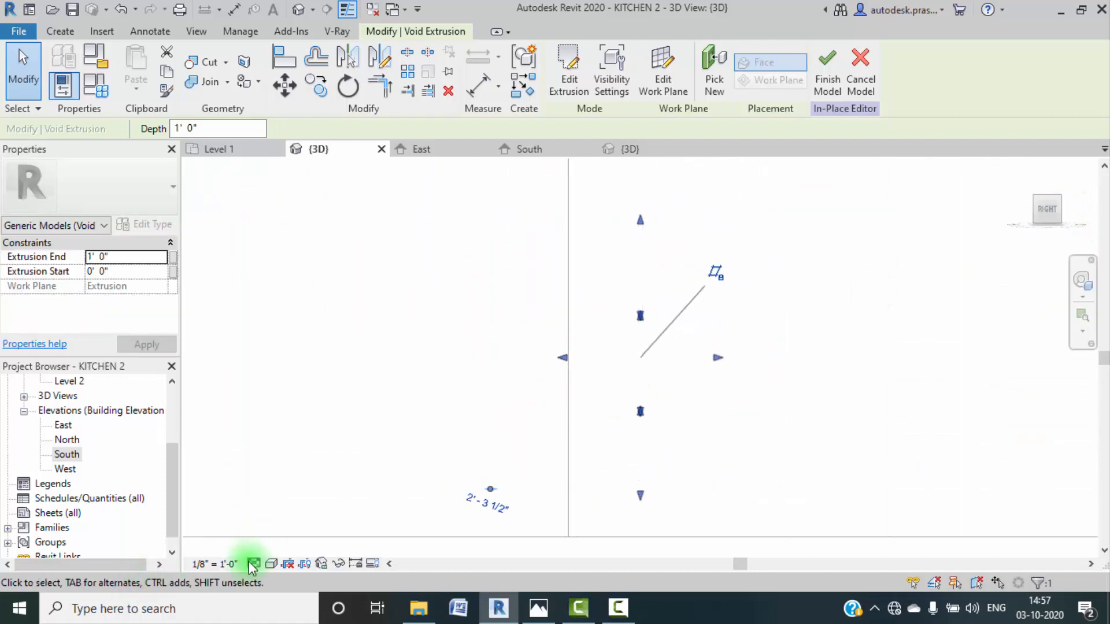
click(267, 565)
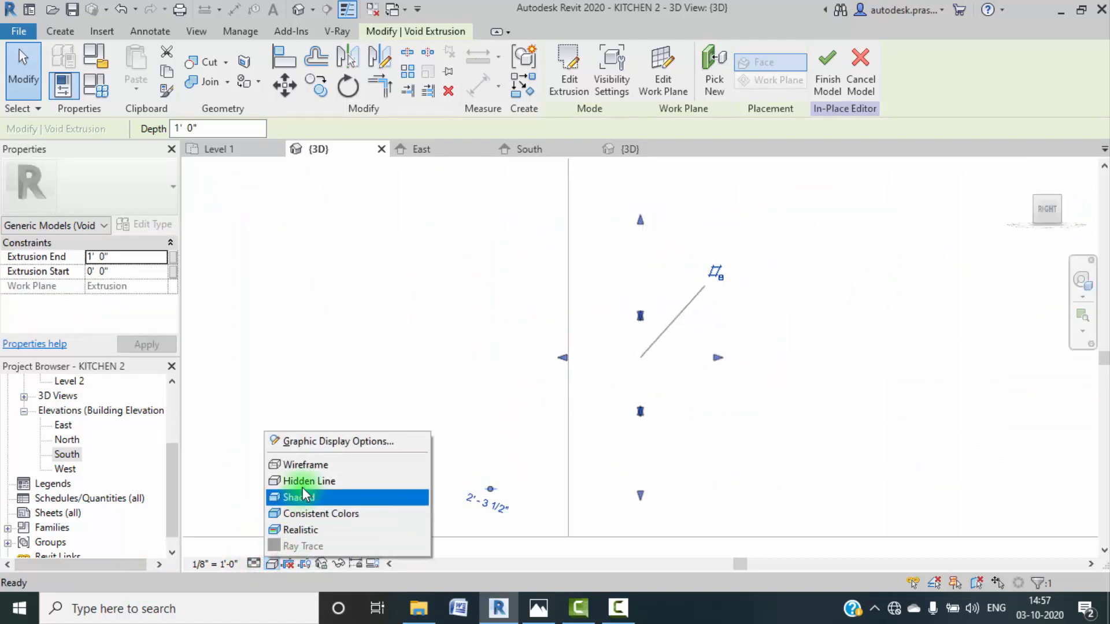
click(306, 465)
Step: Shorten the void extrusion from its inner end to a depth of about 0' 5 53/64"
middle_drag(713, 375, 624, 422)
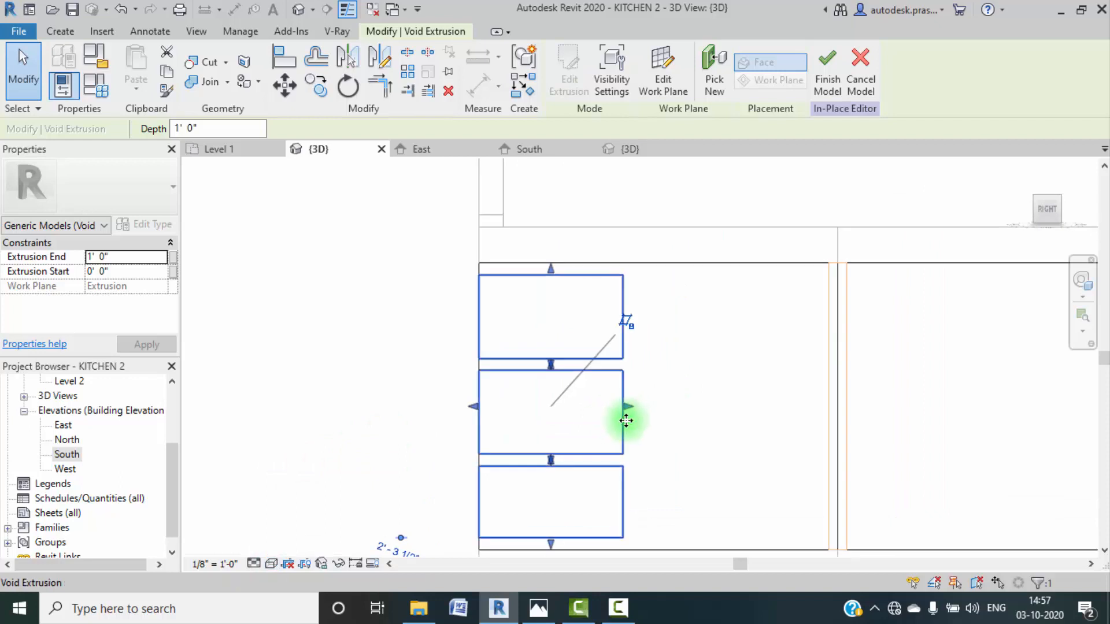
scroll(626, 414, up, 1)
drag(627, 408, 526, 428)
scroll(550, 414, down, 3)
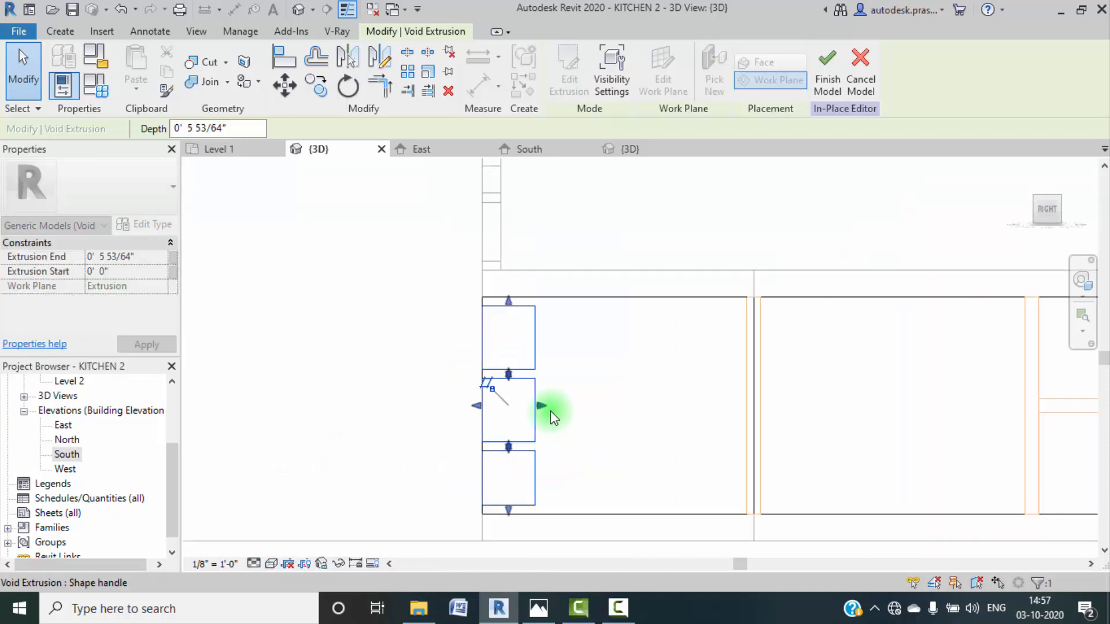
click(426, 421)
Step: Finish the in-place model and set the 3D view's visual style to Shaded
mouse_move(460, 334)
shift+middle_down()
mouse_move(513, 375)
mouse_move(557, 433)
shift+middle_up()
click(446, 550)
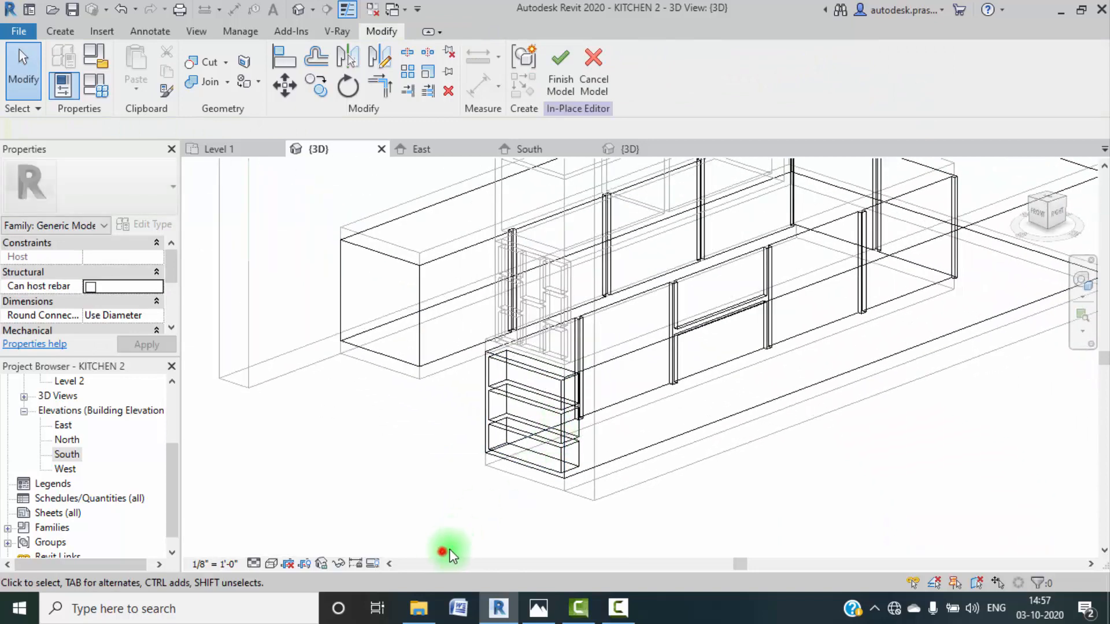
click(554, 100)
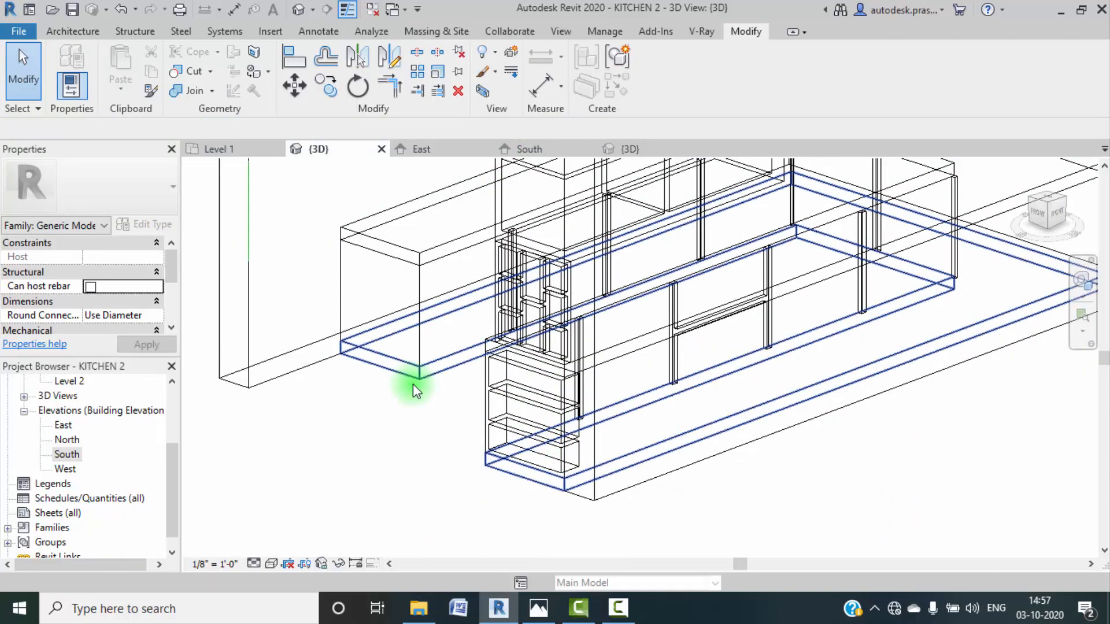
shift+middle_drag(413, 384, 448, 449)
click(271, 564)
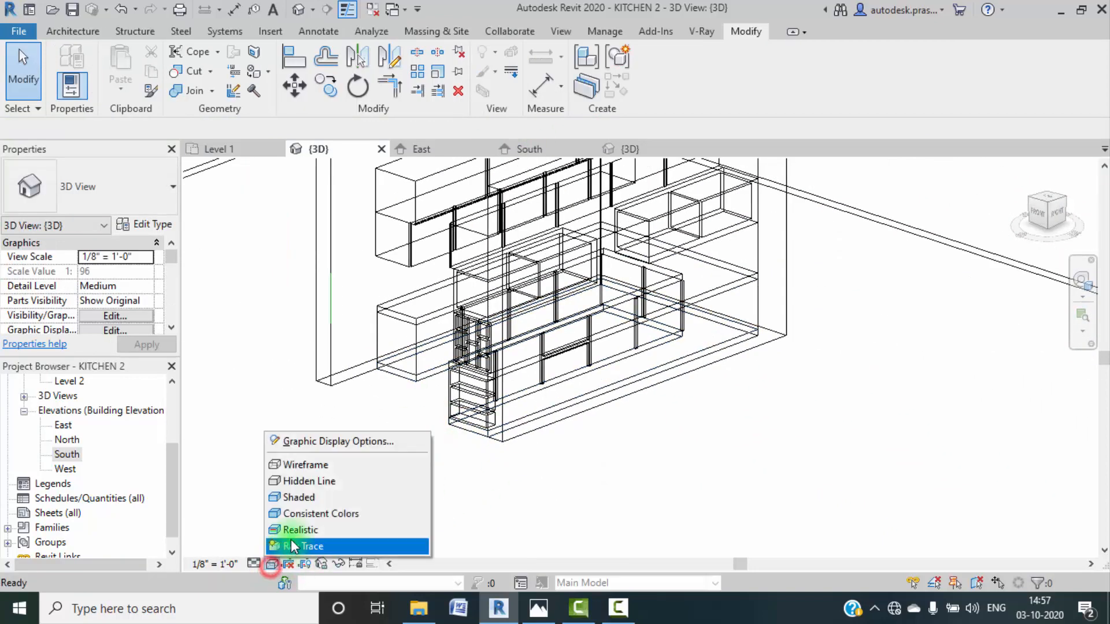
click(305, 504)
Step: View the kitchen in 3D from the front and open the South elevation
mouse_move(379, 401)
shift+middle_down()
mouse_move(419, 428)
mouse_move(567, 436)
mouse_move(524, 444)
mouse_move(311, 399)
mouse_move(453, 436)
mouse_move(454, 404)
mouse_move(398, 373)
mouse_move(314, 262)
shift+middle_up()
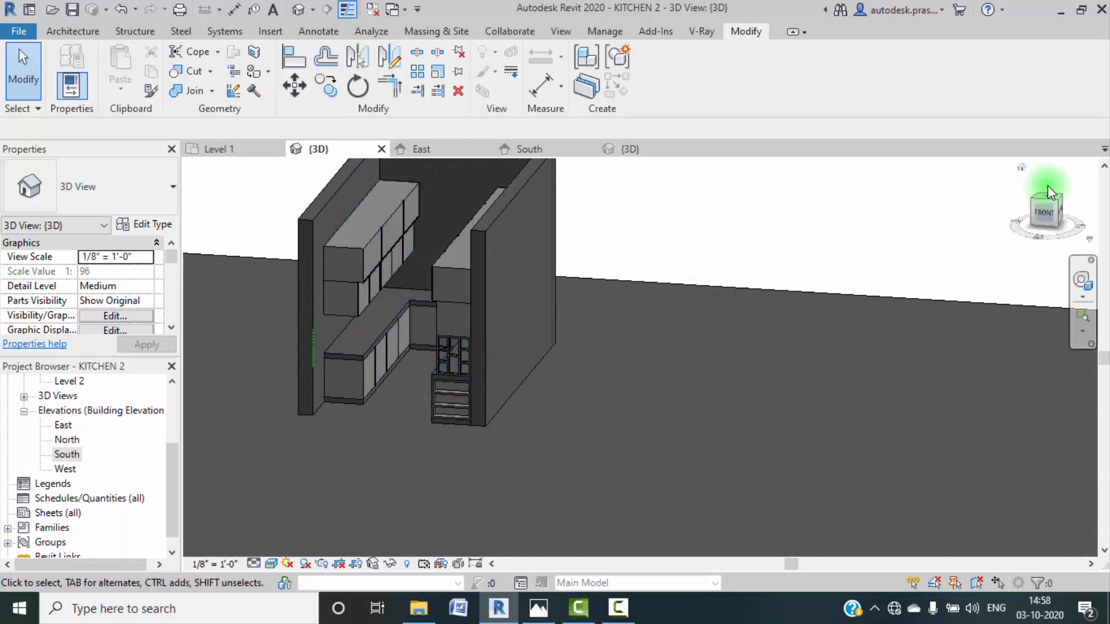
click(1042, 215)
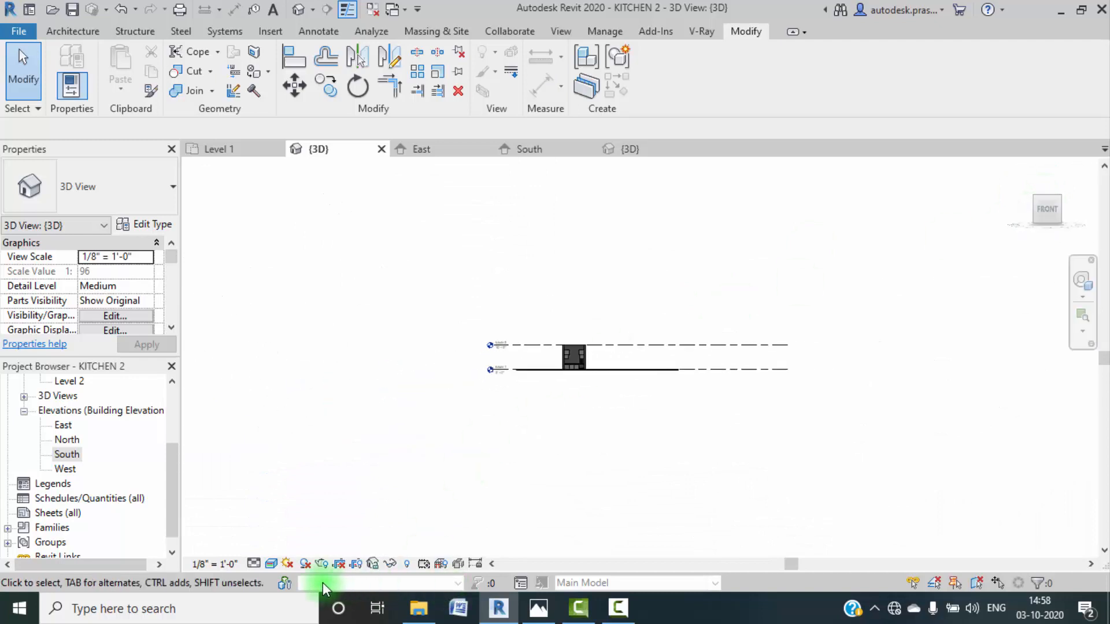
double_click(68, 454)
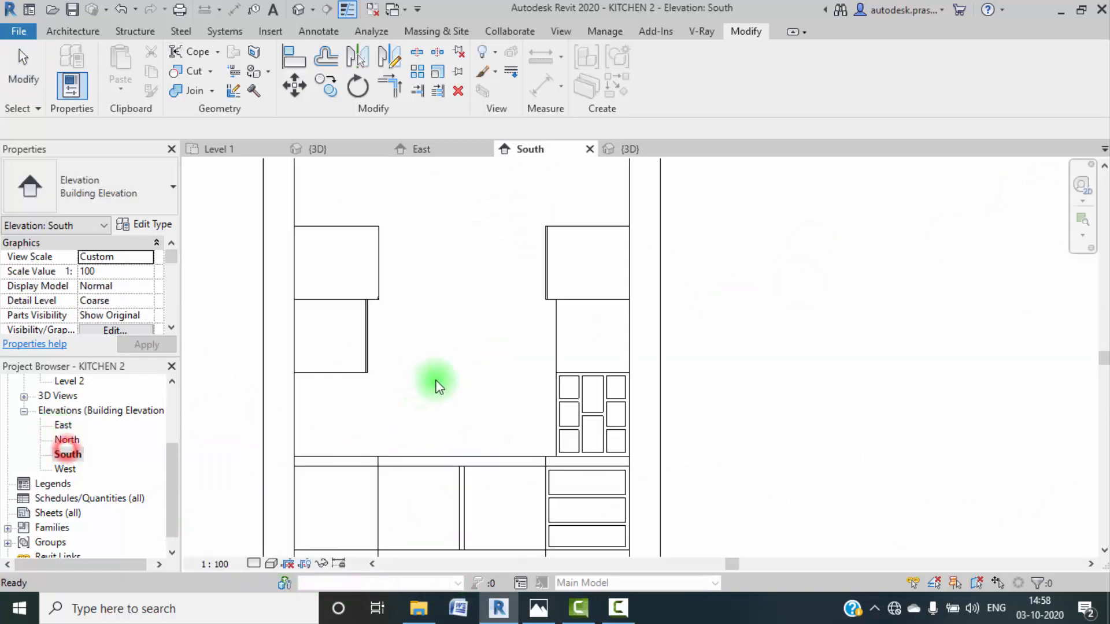
scroll(374, 353, down, 4)
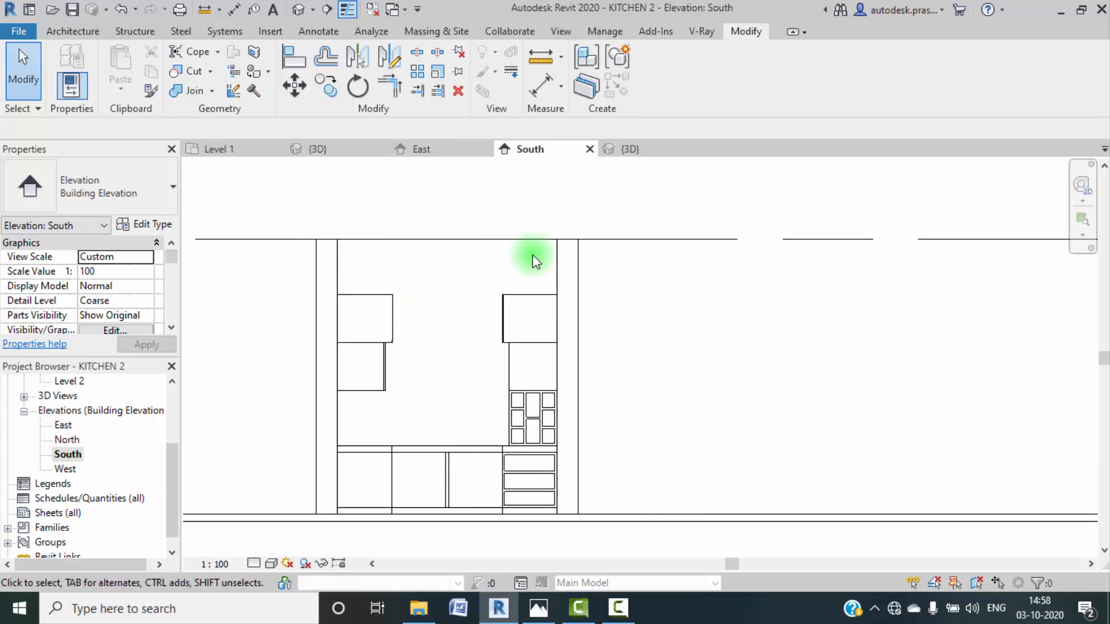
Step: Start a new in-place model in the Generic Models category from the South elevation, accepting the default name
click(64, 31)
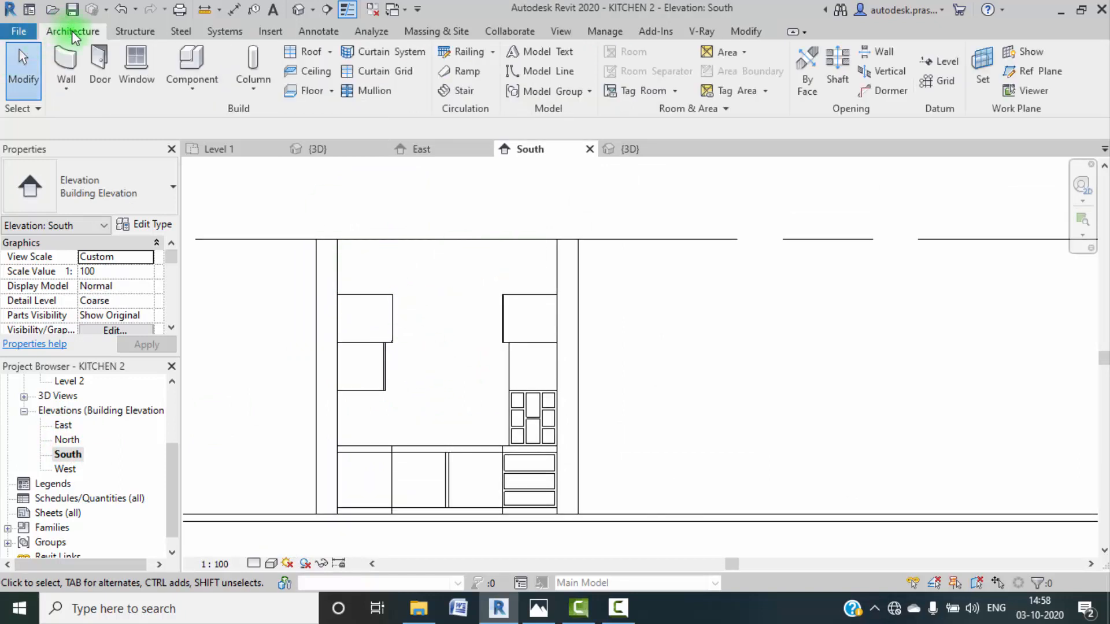
click(203, 85)
click(216, 154)
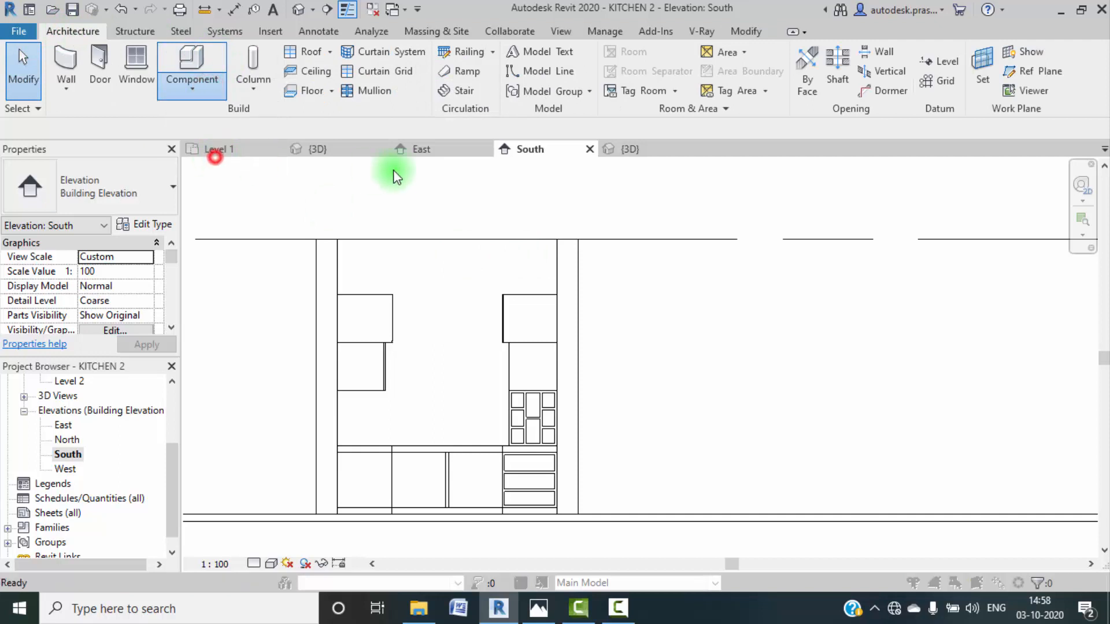
scroll(494, 234, down, 5)
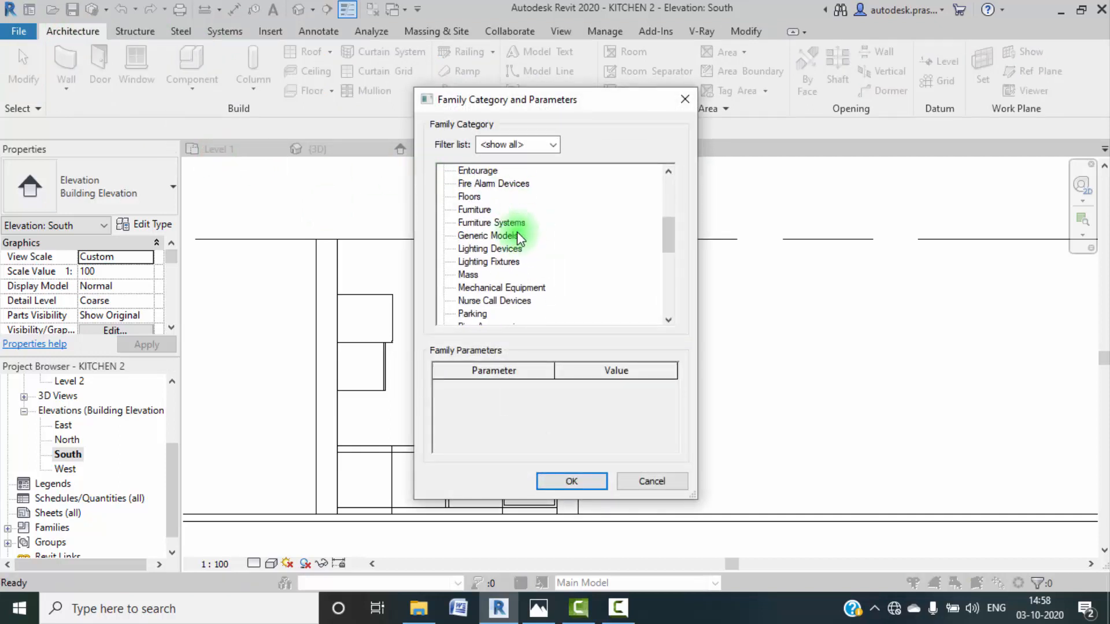
click(564, 481)
click(567, 331)
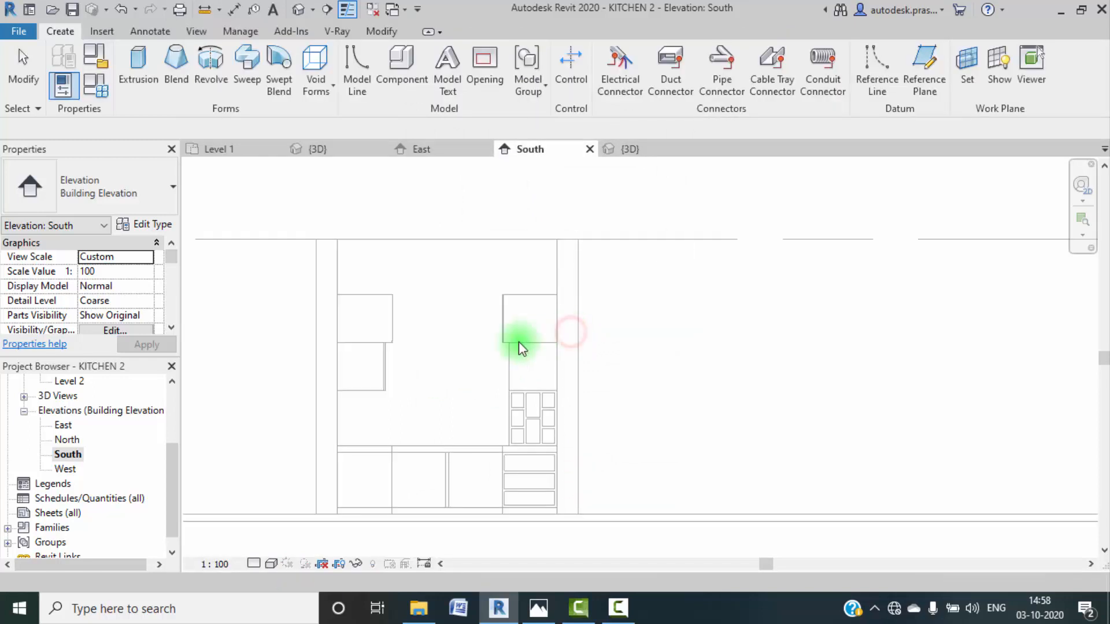
Step: Begin an extrusion and sketch a rectangle about 2' 10" wide and 9' 9" high beside the inner wall face, up to the wall top
click(135, 61)
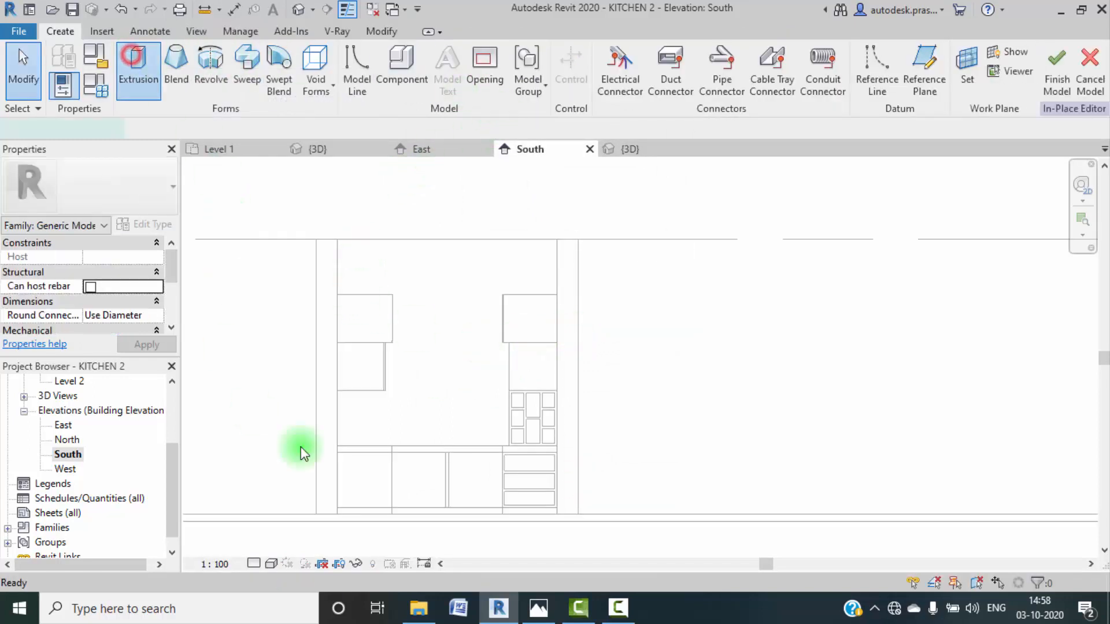
click(337, 507)
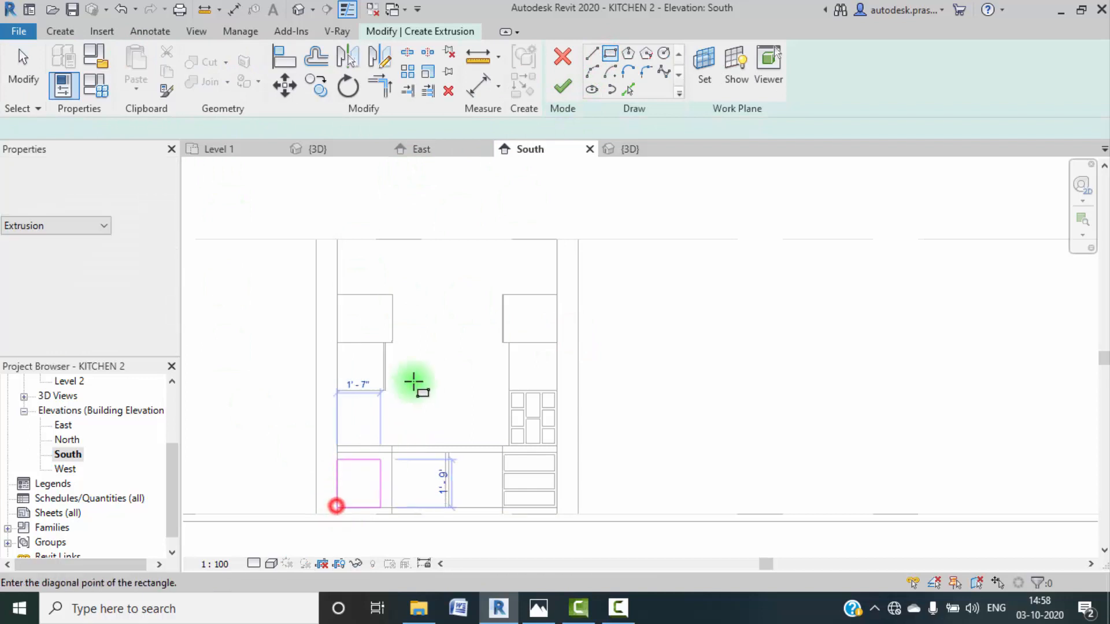
click(414, 239)
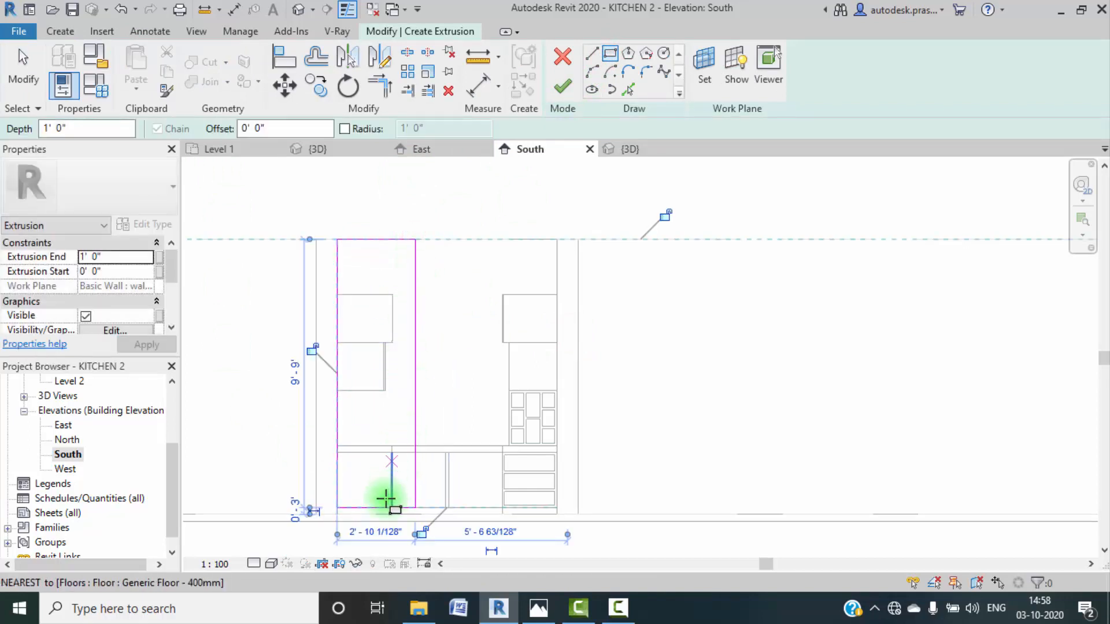
key(Escape)
key(Escape)
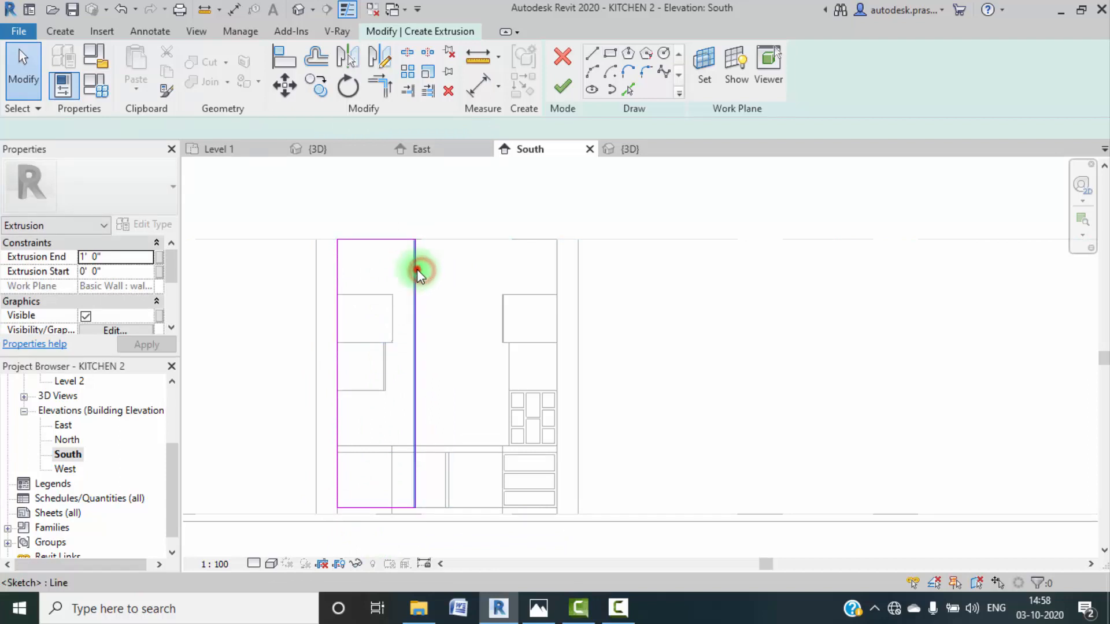
Step: Set the sketched rectangle's width to 2' 9" by repositioning its free vertical edge
click(416, 269)
click(380, 532)
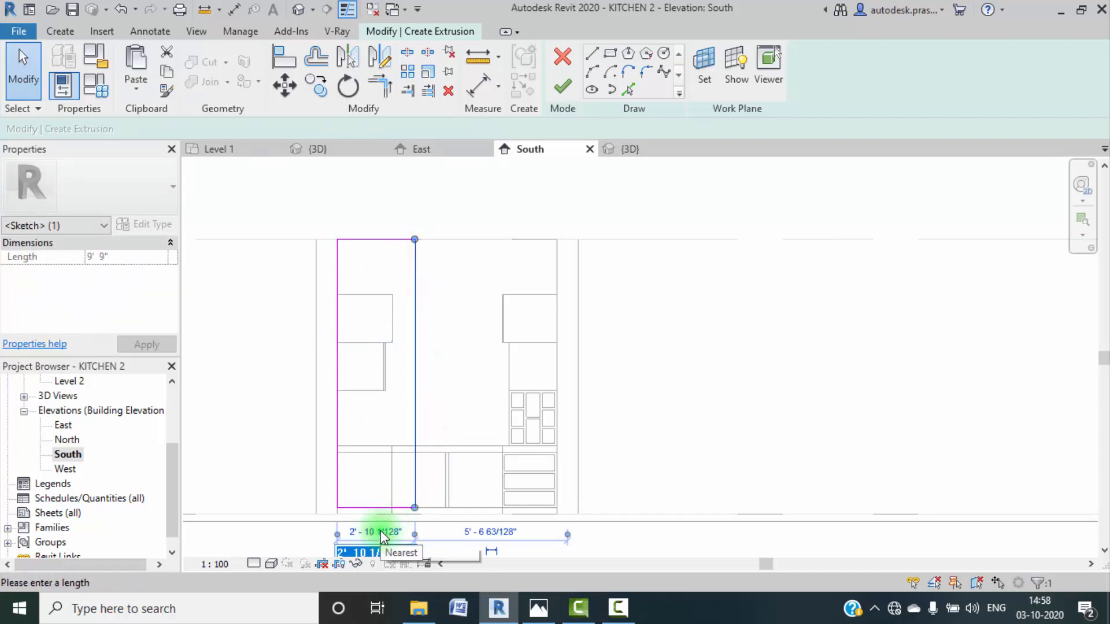
text(2'8)
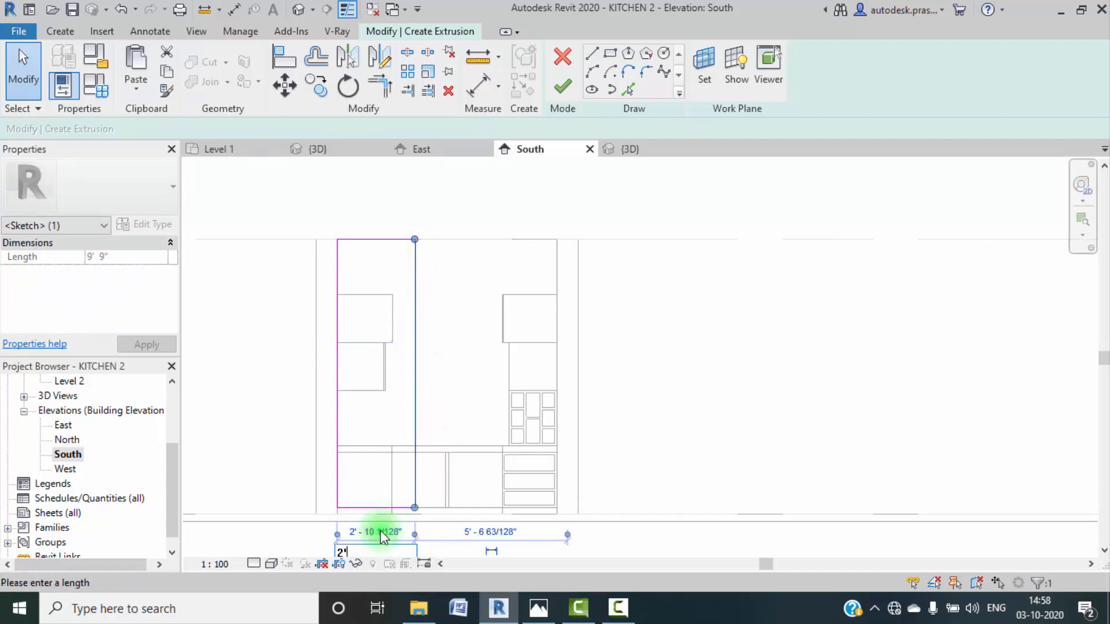
key(Return)
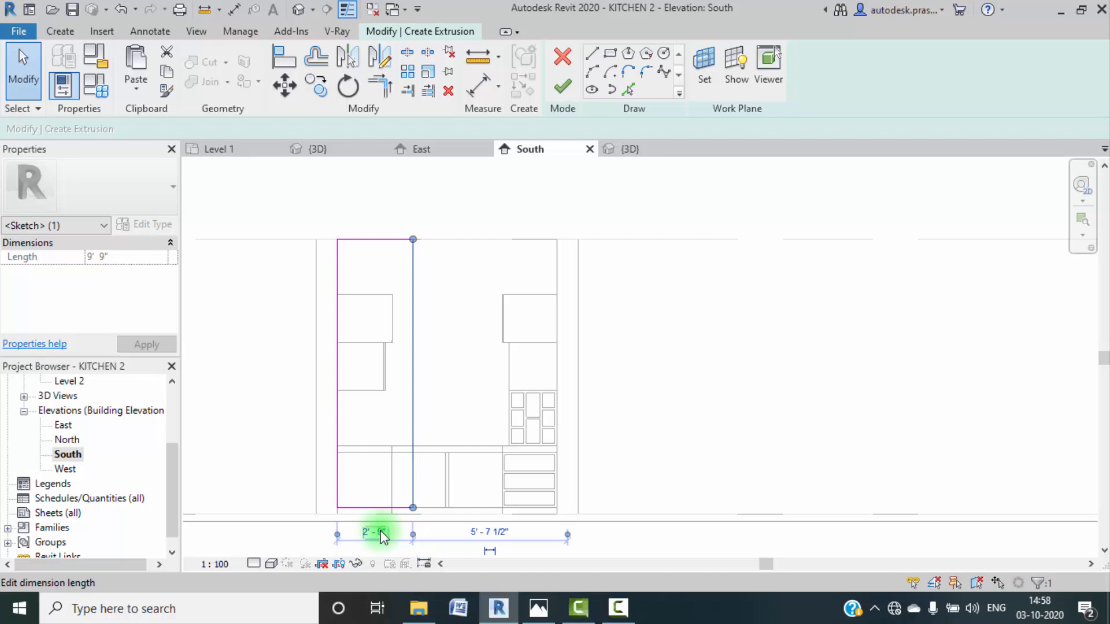
click(693, 323)
Step: Examine the lattice partition in the m2k interior reference model's 3D view and return to the KITCHEN 2 3D view
scroll(409, 266, up, 3)
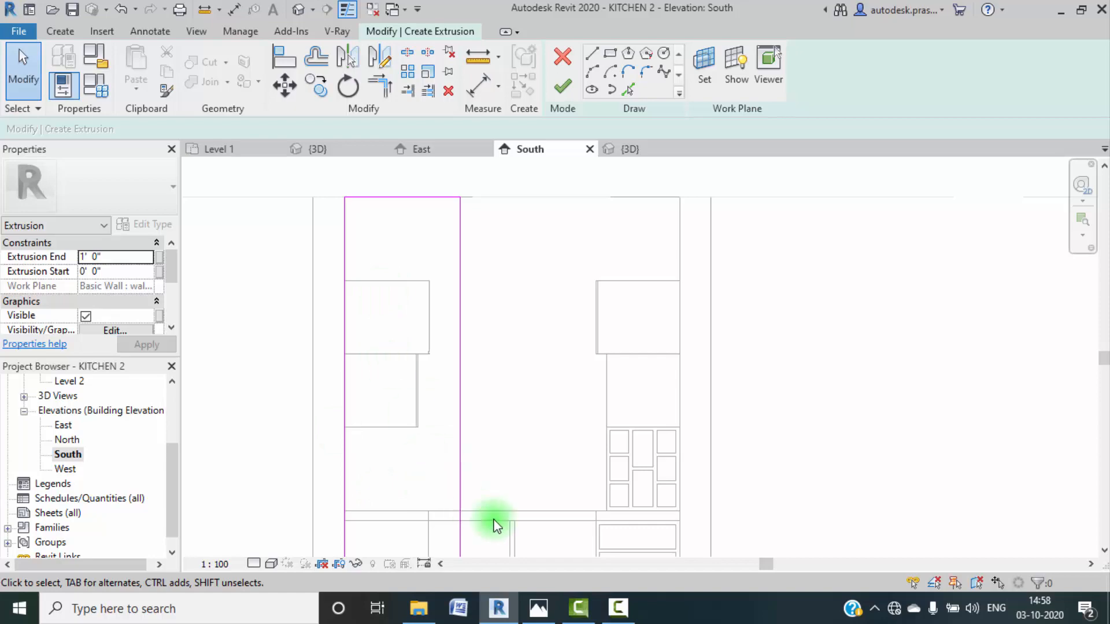
click(615, 151)
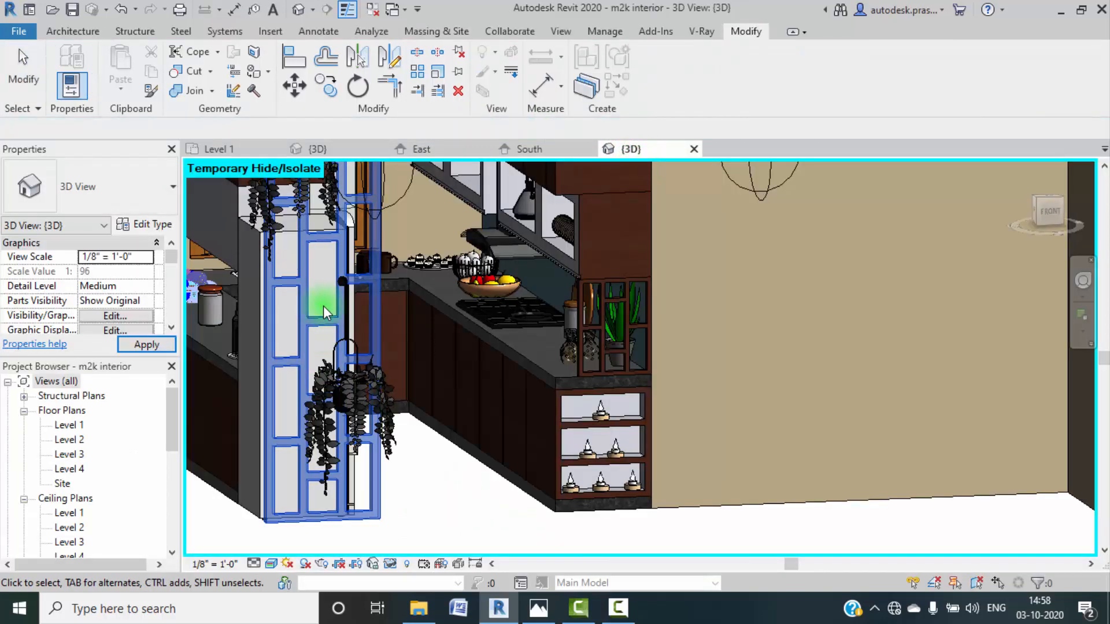
middle_drag(324, 307, 373, 385)
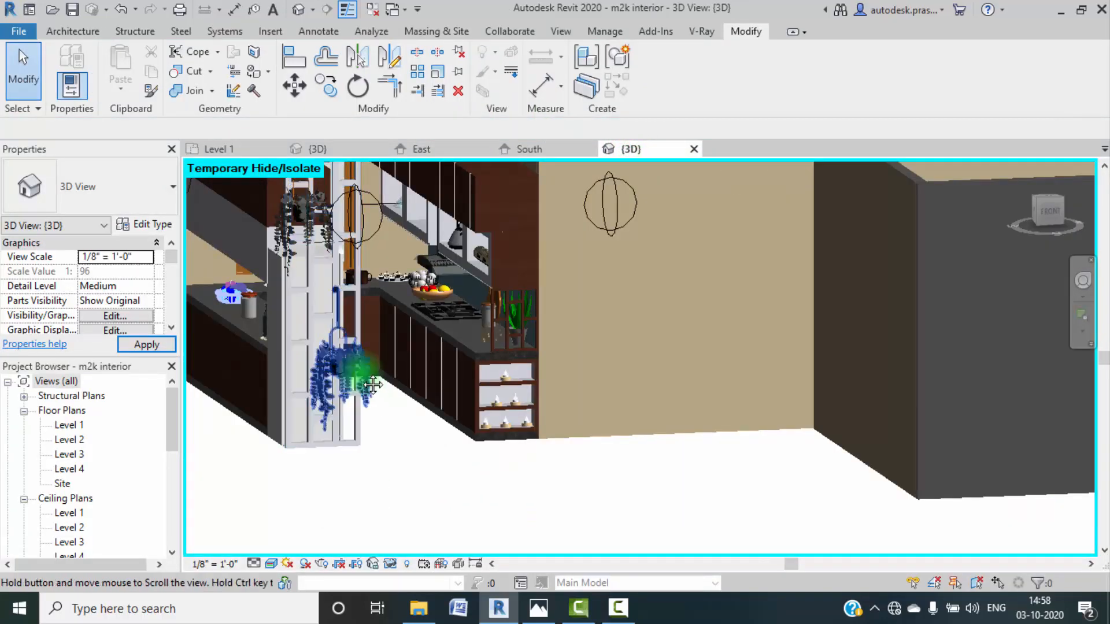
shift+middle_drag(324, 304, 578, 171)
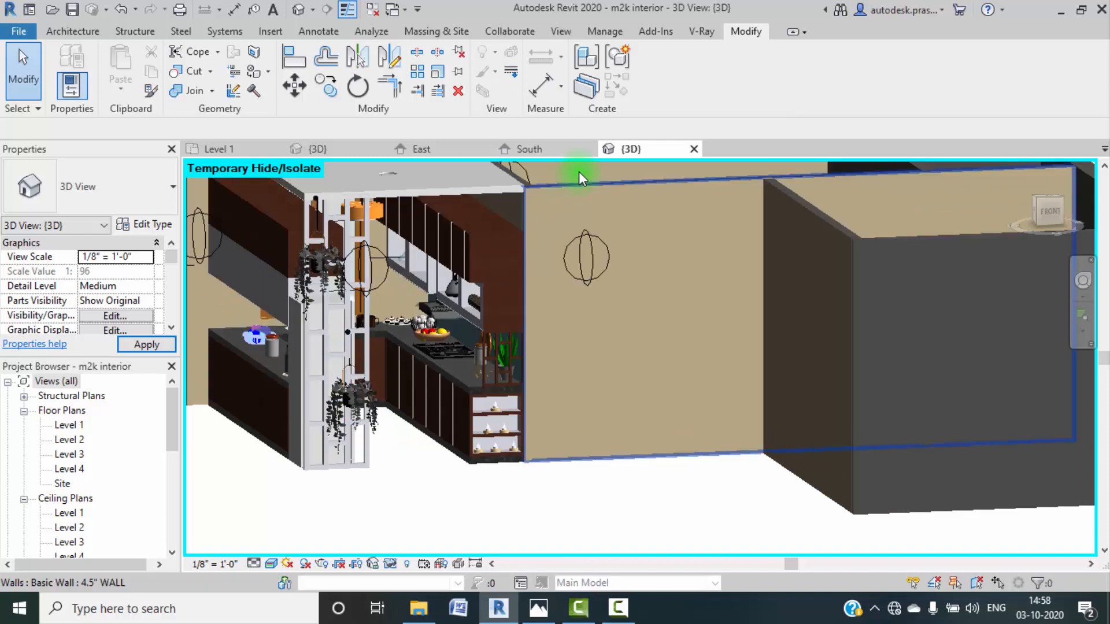
click(344, 148)
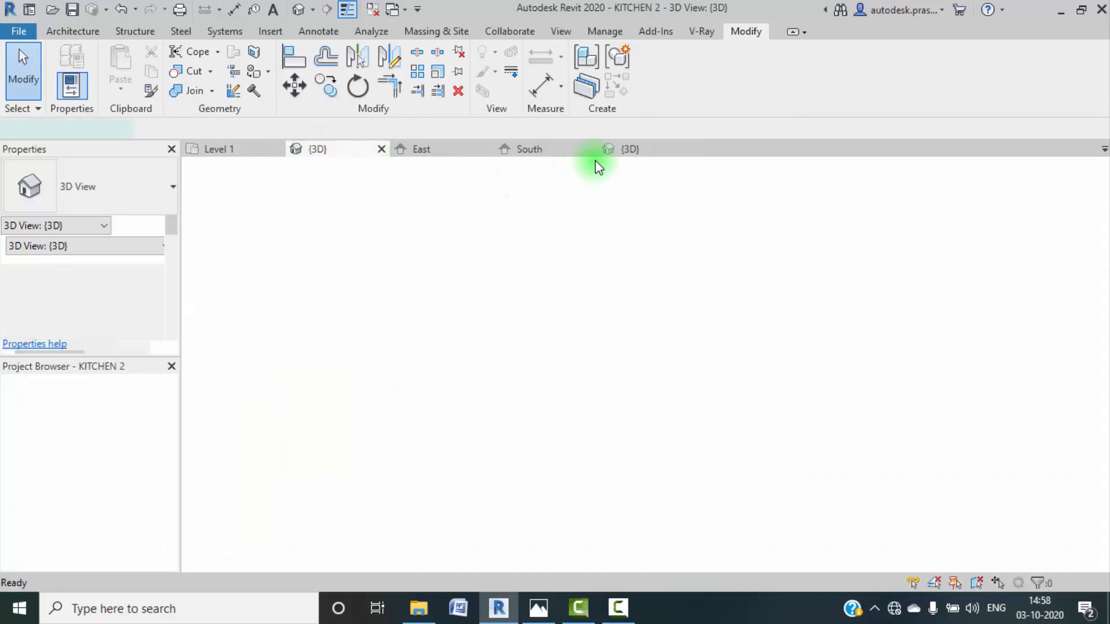
scroll(582, 367, up, 5)
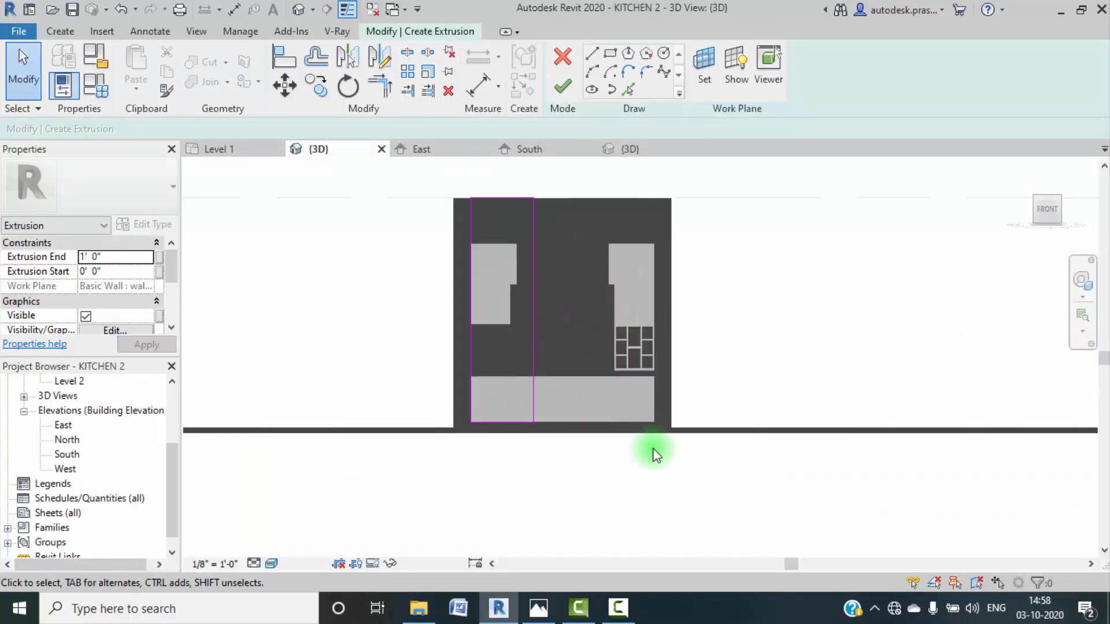
click(617, 609)
click(1034, 535)
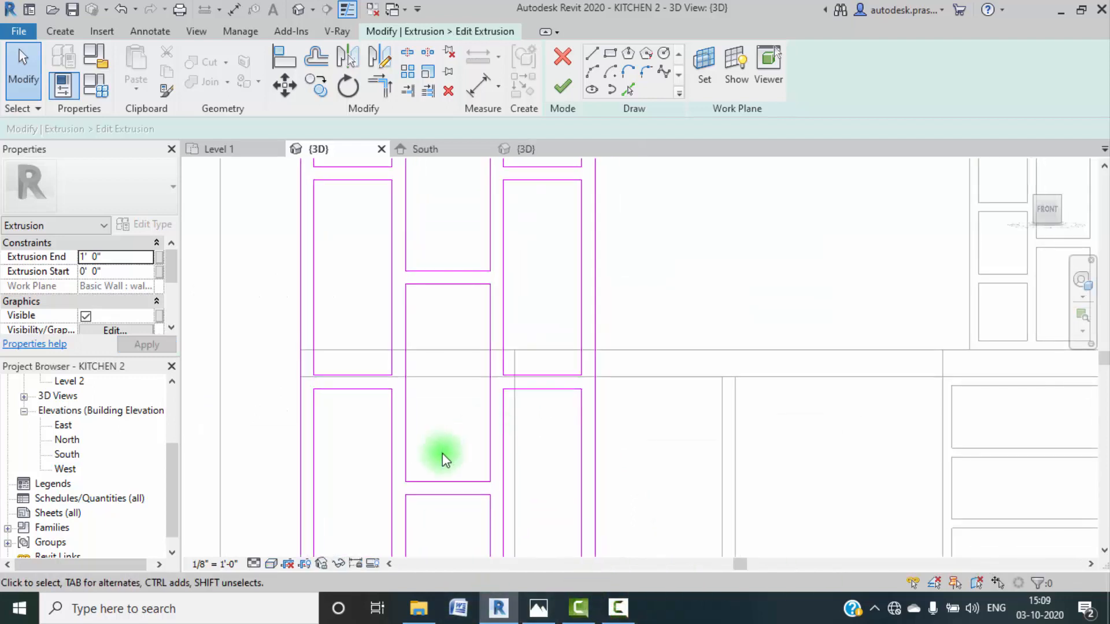
Step: Finish the lattice extrusion's sketch and display it from the right side in the Wireframe visual style
middle_drag(444, 459, 457, 417)
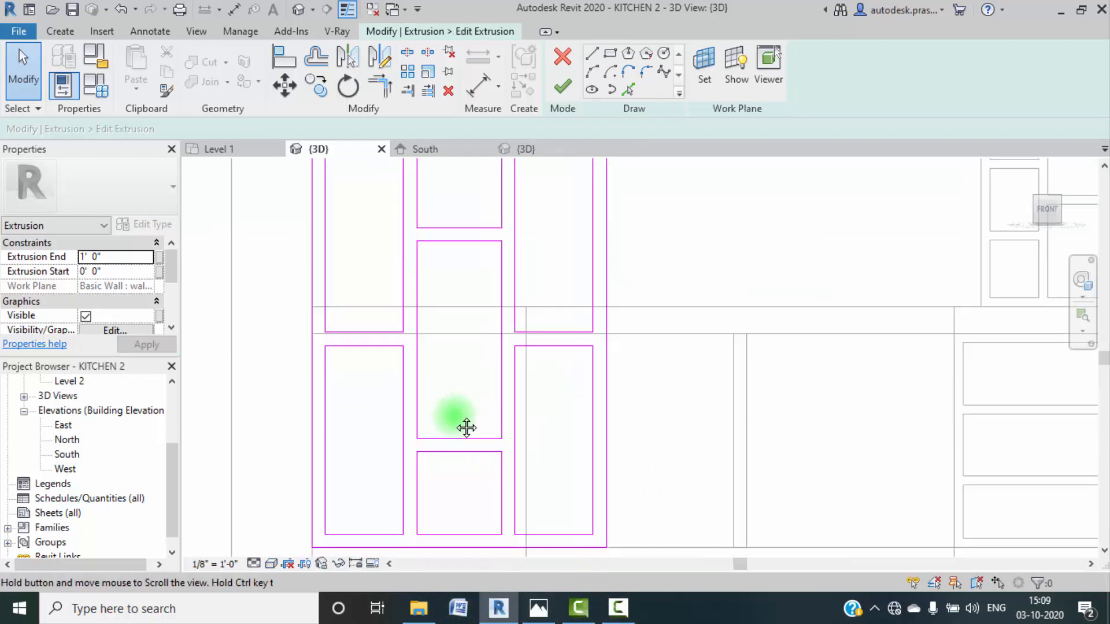
click(560, 89)
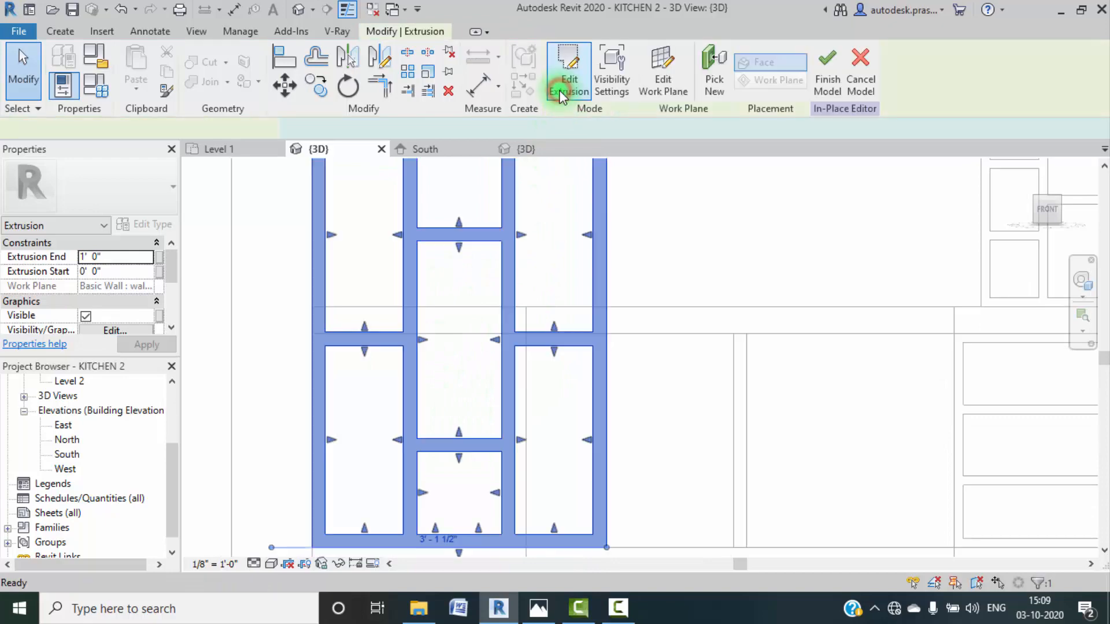
scroll(515, 341, down, 4)
shift+middle_drag(717, 321, 528, 401)
click(1057, 217)
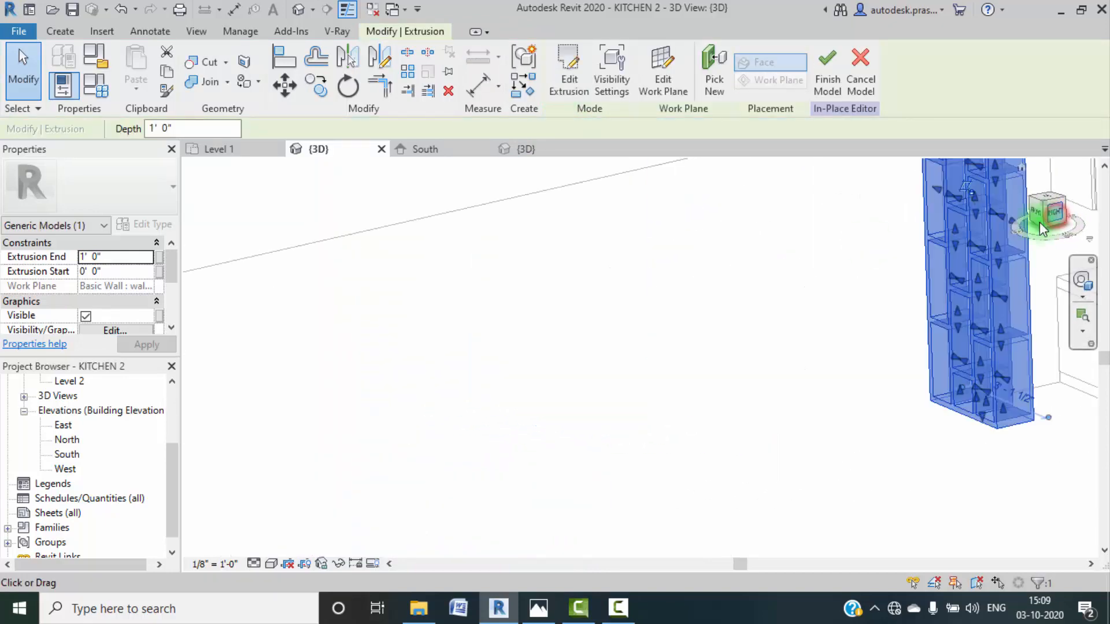
scroll(649, 335, down, 3)
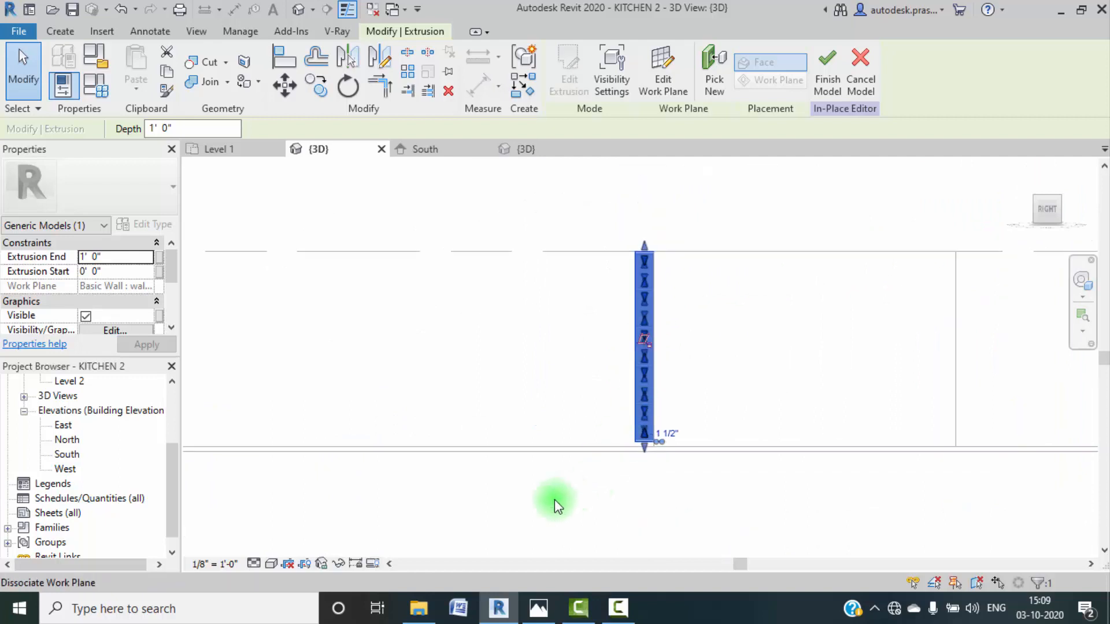
click(276, 562)
click(291, 466)
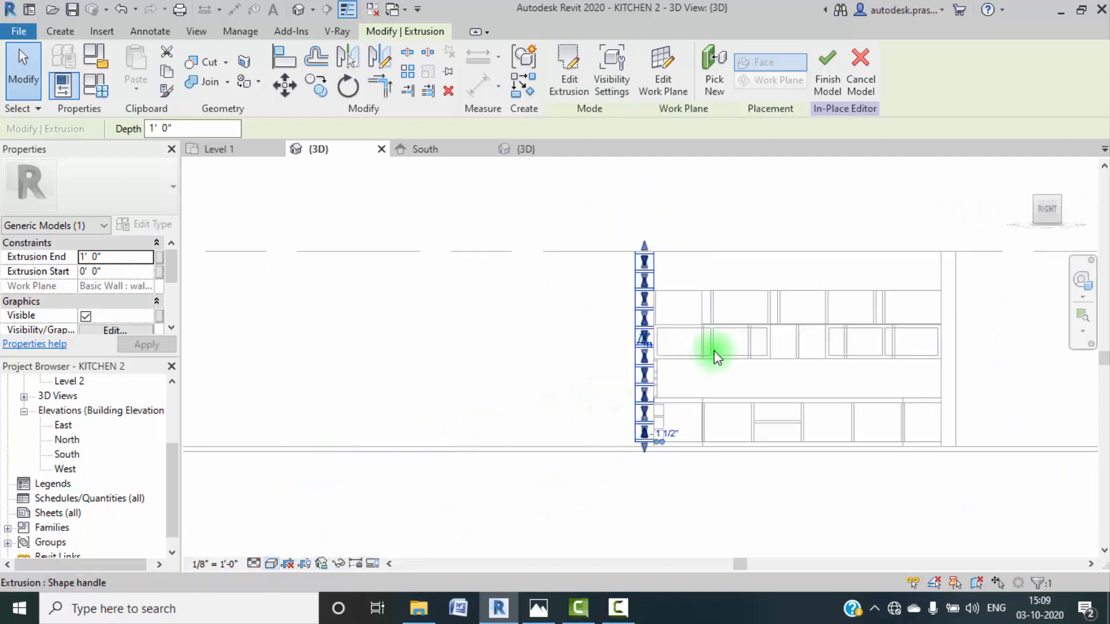
Step: Extend the lattice's inner end to an Extrusion Start of -0' 2" and pull its outer end back flush with the wall end
scroll(639, 383, up, 5)
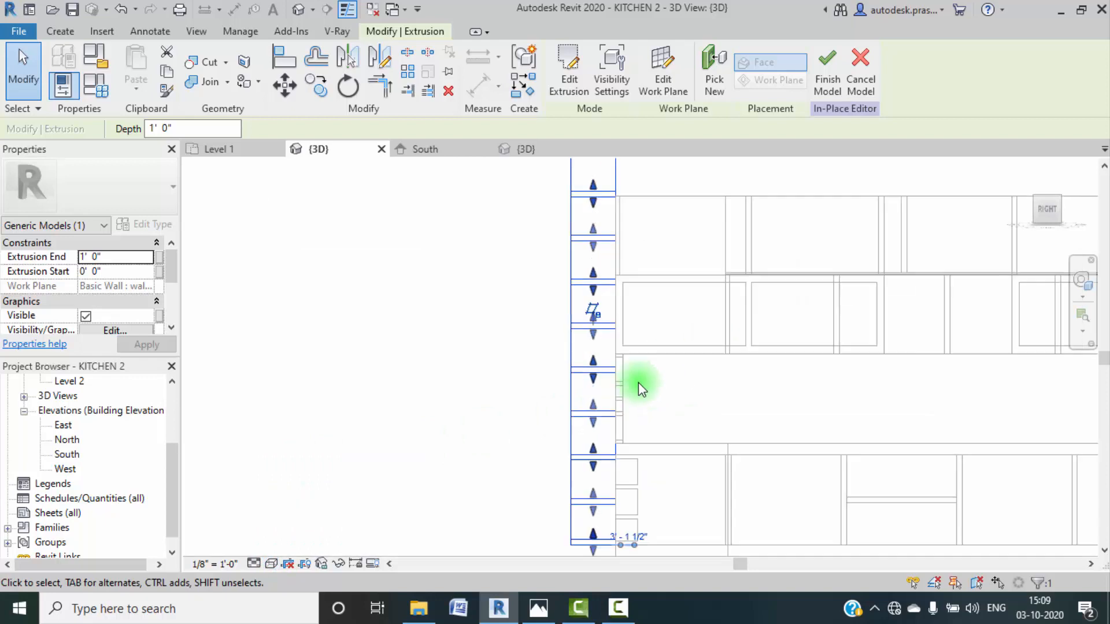
click(506, 370)
click(606, 321)
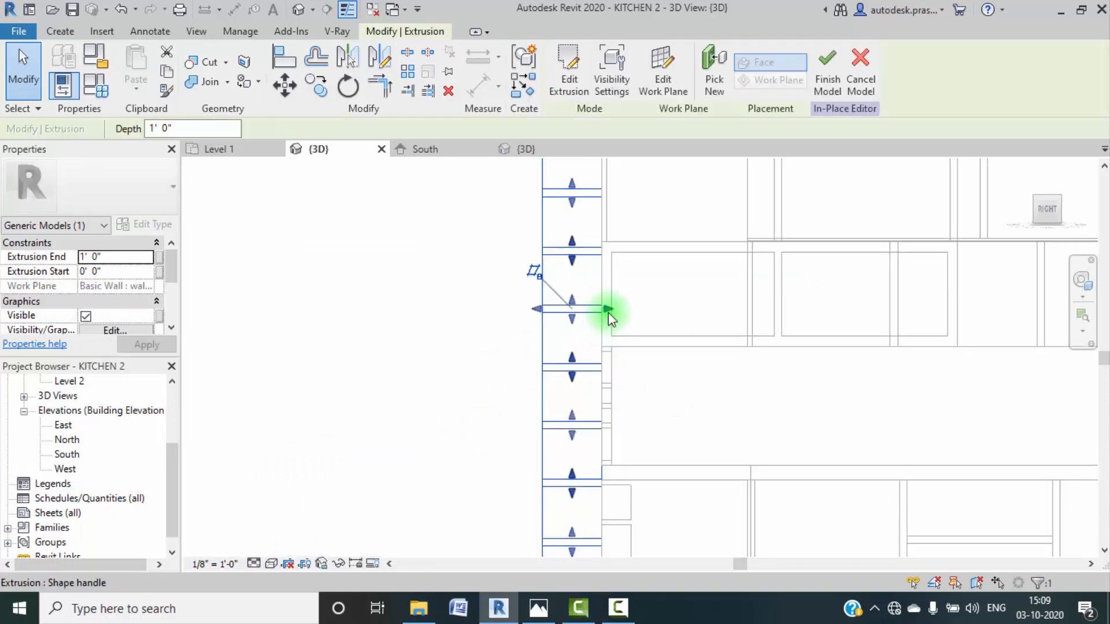
drag(608, 312, 615, 310)
scroll(536, 312, up, 2)
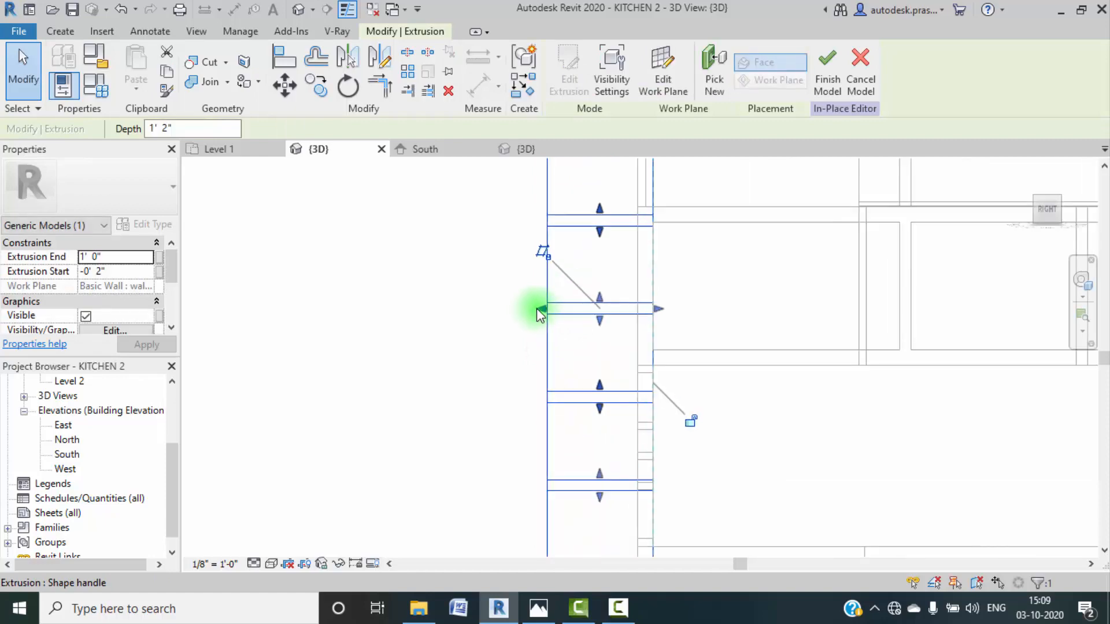
drag(537, 313, 638, 310)
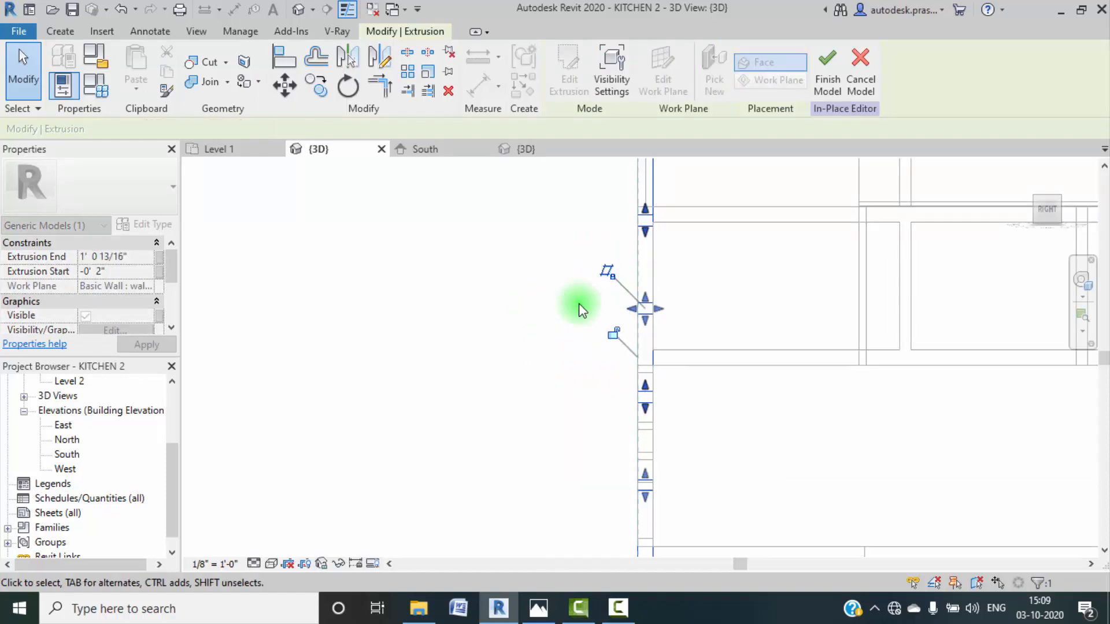
Step: Deselect the lattice extrusion, view it in 3D at an angle and finish the in-place model
scroll(581, 310, down, 3)
click(543, 325)
shift+middle_drag(543, 325, 636, 439)
scroll(585, 324, up, 3)
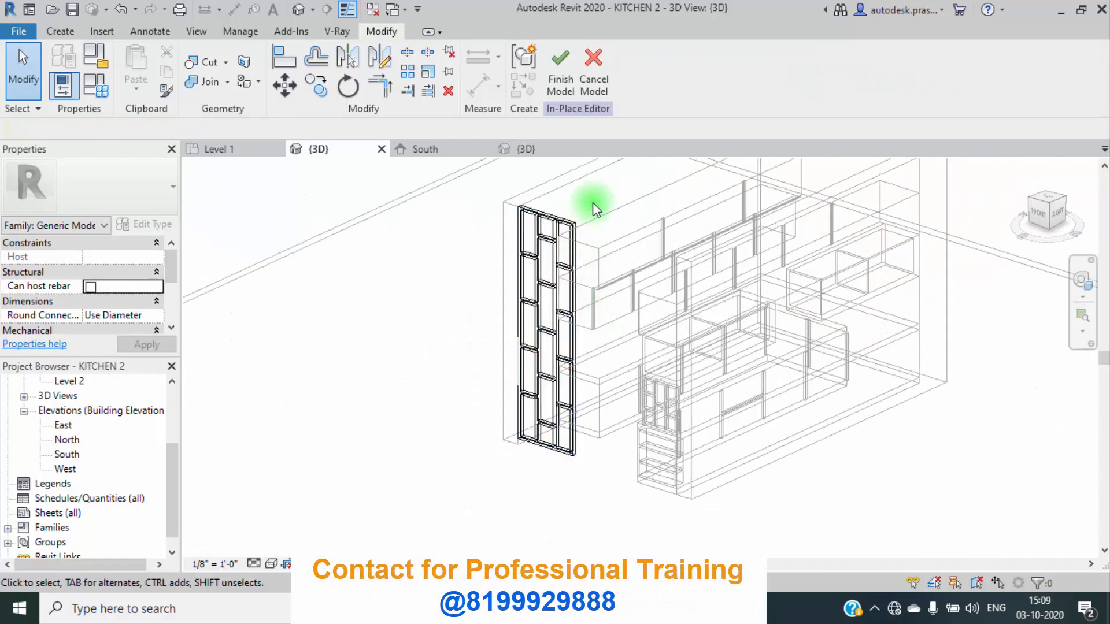
click(560, 86)
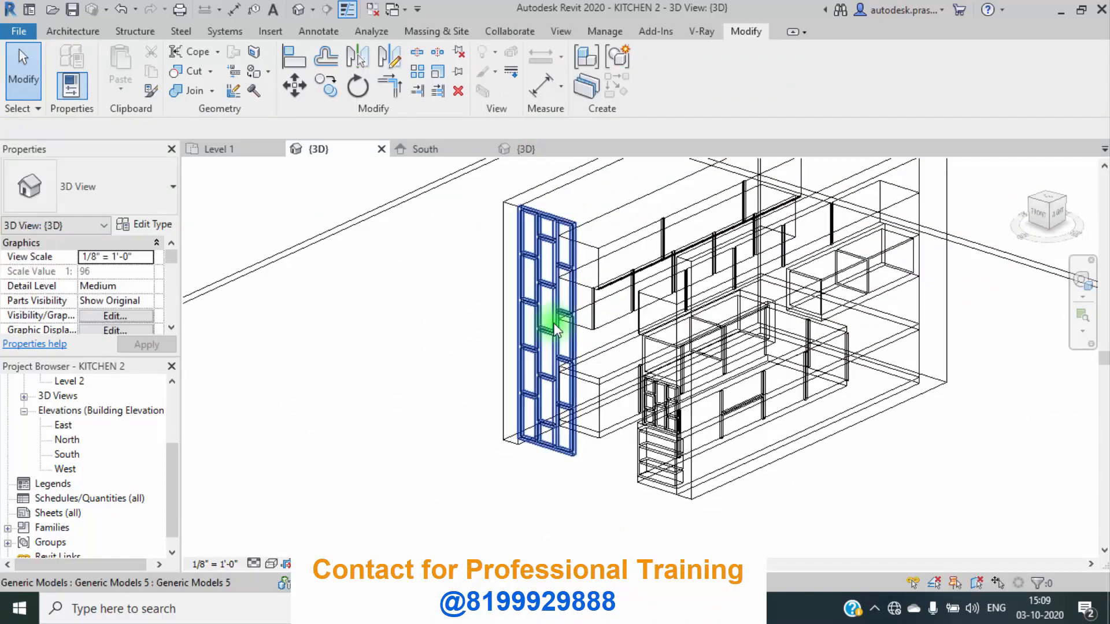
Step: Set the kitchen's 3D view to the Realistic visual style
scroll(484, 397, down, 5)
shift+middle_drag(506, 446, 474, 457)
click(269, 564)
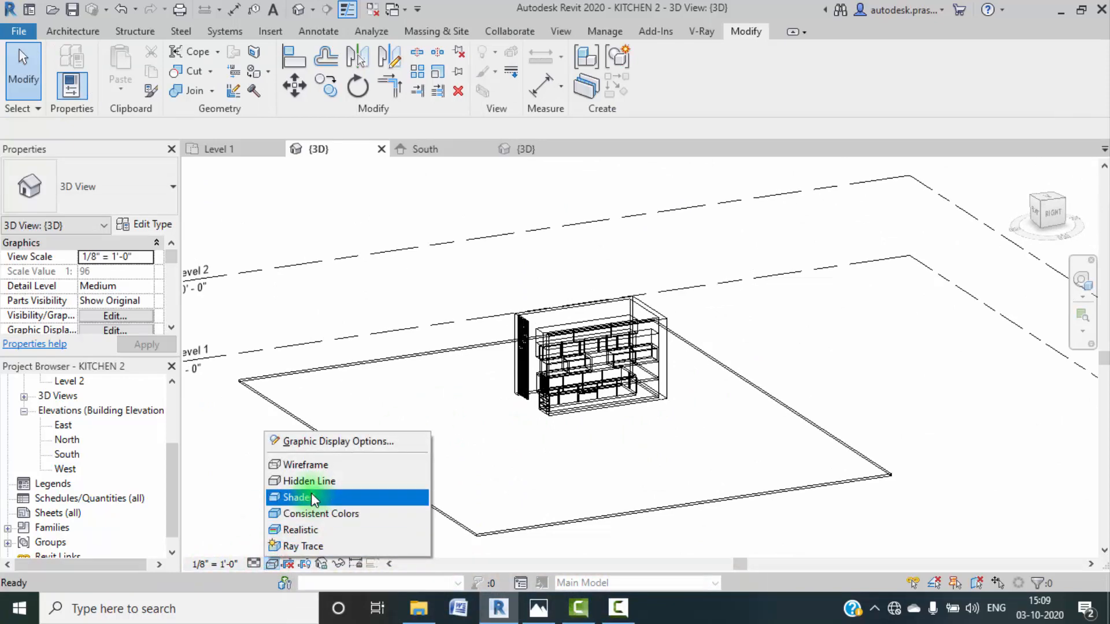
click(314, 531)
Step: Examine the lattice partition and the model line along its wall-side edge, up close and together with the surrounding cabinets
mouse_move(520, 372)
shift+middle_down()
mouse_move(601, 409)
mouse_move(528, 376)
mouse_move(538, 372)
mouse_move(453, 436)
mouse_move(503, 464)
mouse_move(578, 431)
mouse_move(538, 377)
mouse_move(458, 343)
shift+middle_up()
scroll(527, 377, up, 5)
scroll(496, 372, up, 10)
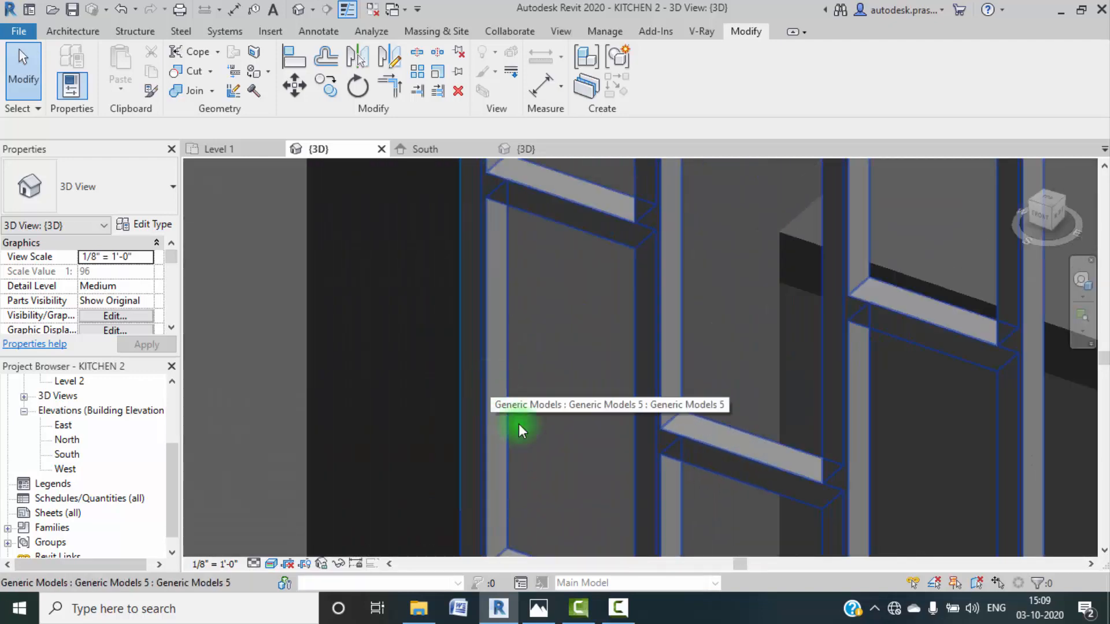
click(460, 421)
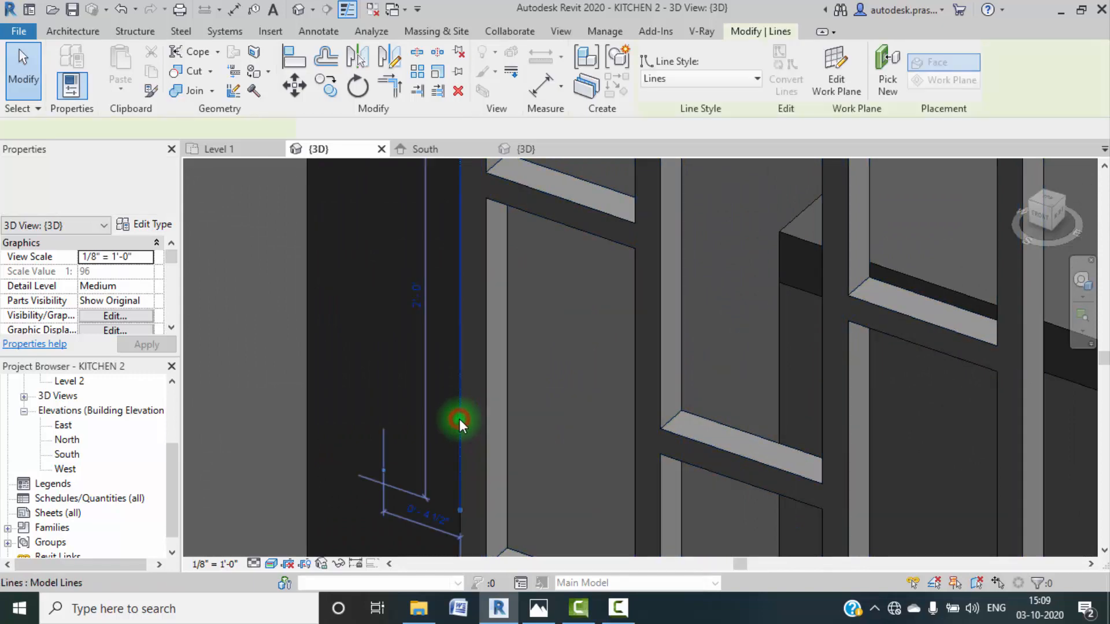
key(Escape)
scroll(474, 422, down, 8)
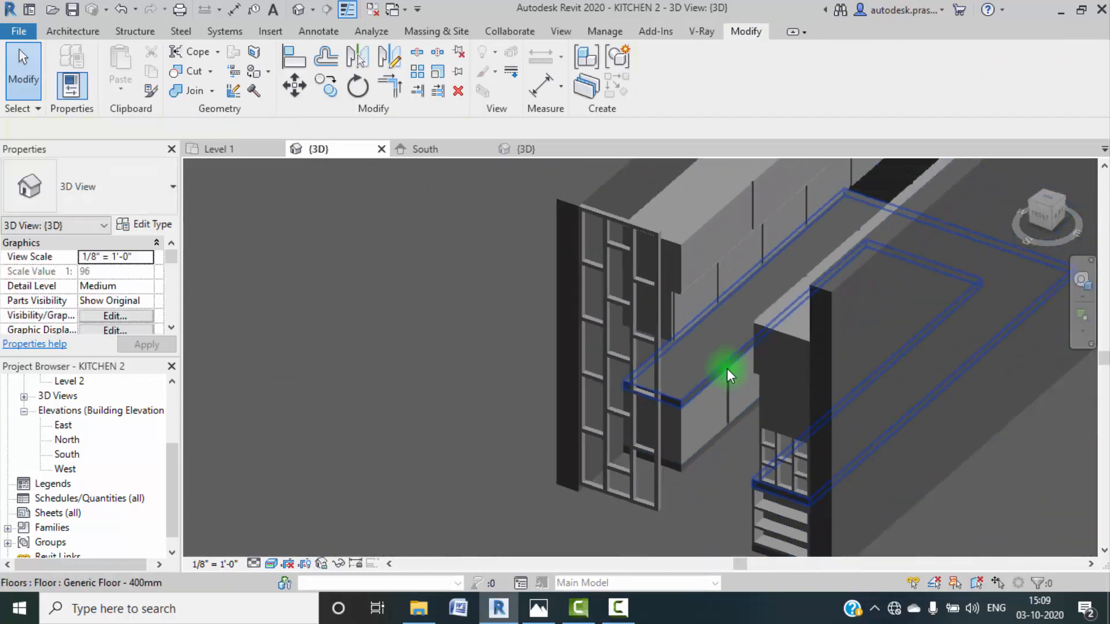
mouse_move(727, 374)
shift+middle_down()
mouse_move(707, 372)
mouse_move(712, 385)
shift+middle_up()
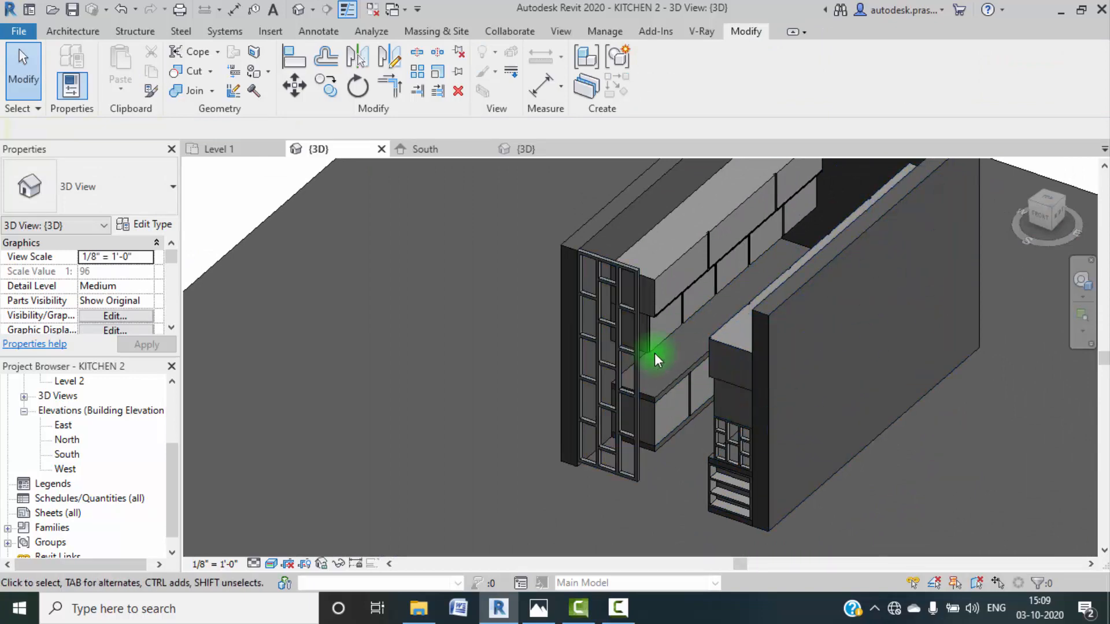
scroll(656, 401, up, 3)
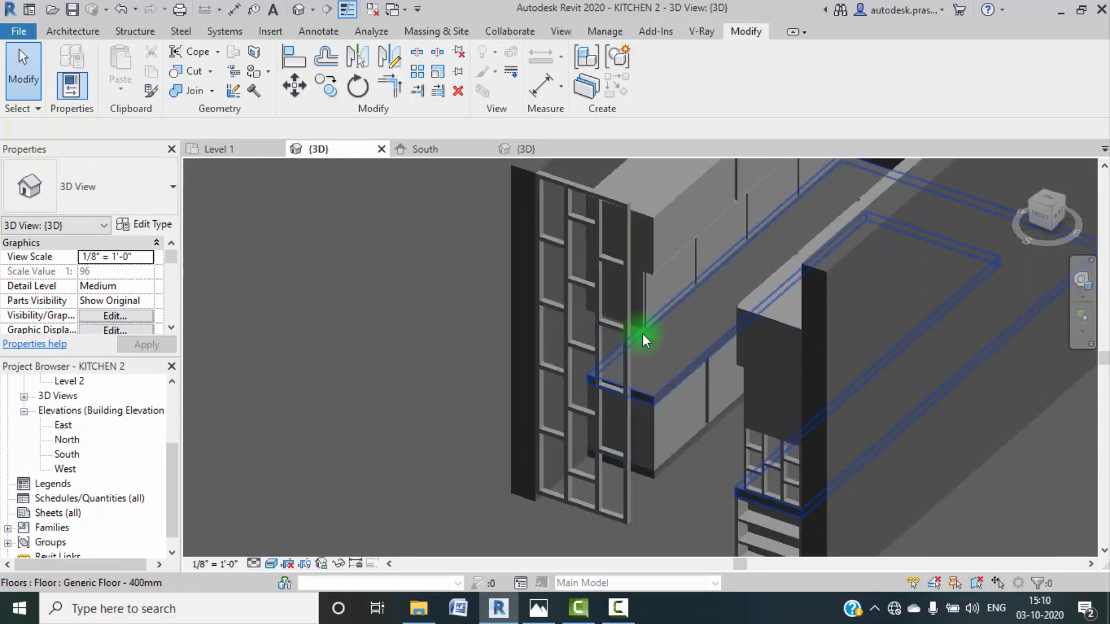
Step: Open the lattice partition at the kitchen's open end for in-place editing
middle_drag(643, 334, 609, 382)
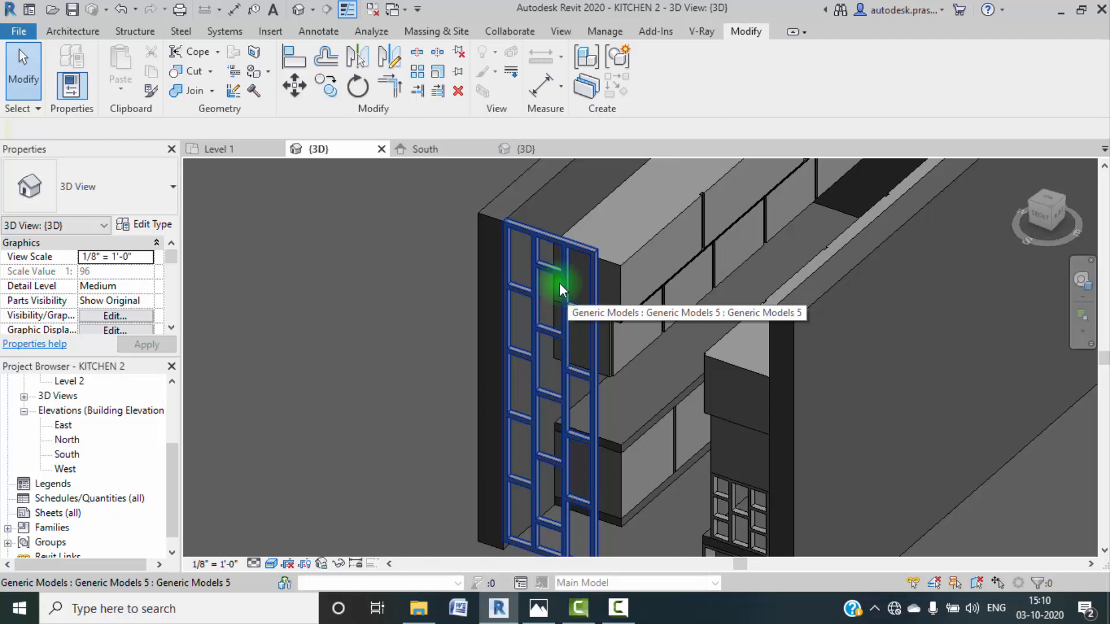
click(557, 247)
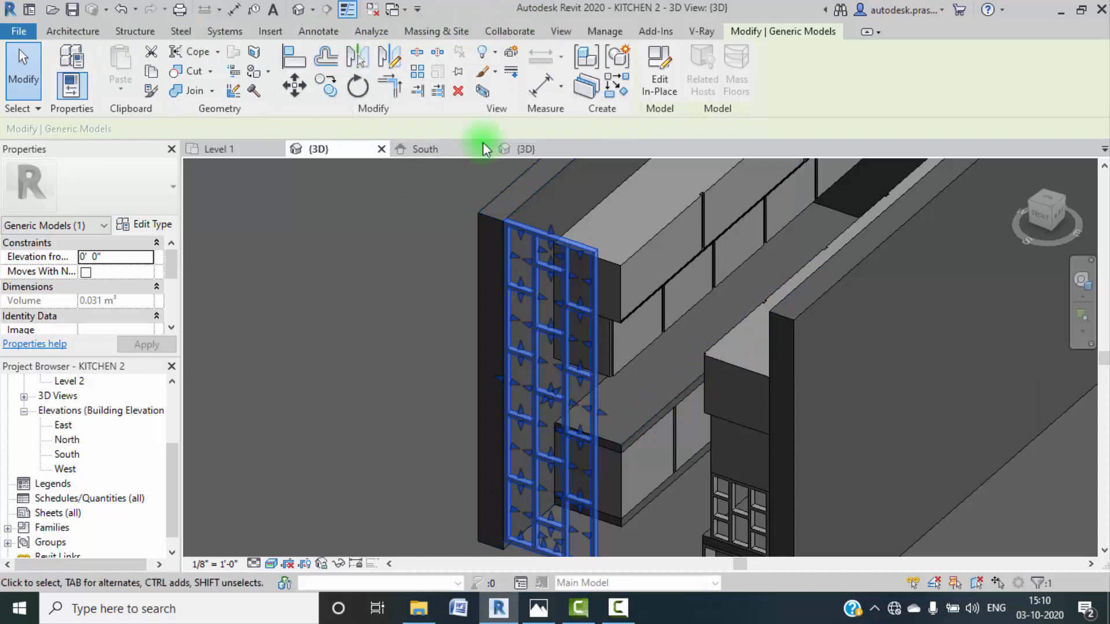
click(658, 92)
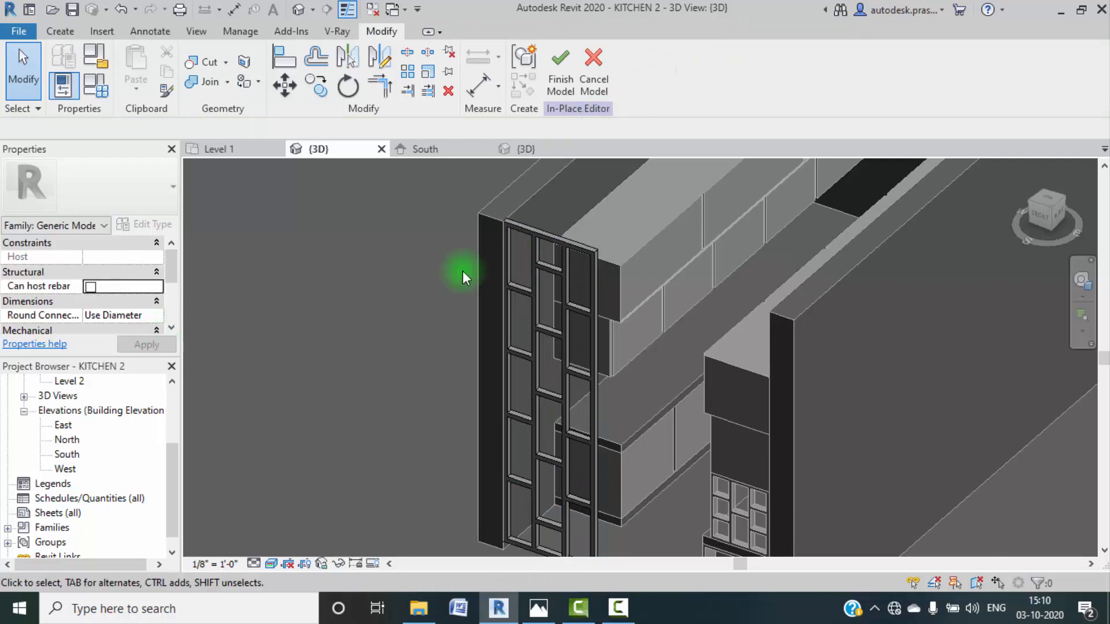
Step: Create a new material for the lattice extrusion and open the new material's appearance settings
click(531, 225)
scroll(56, 278, down, 3)
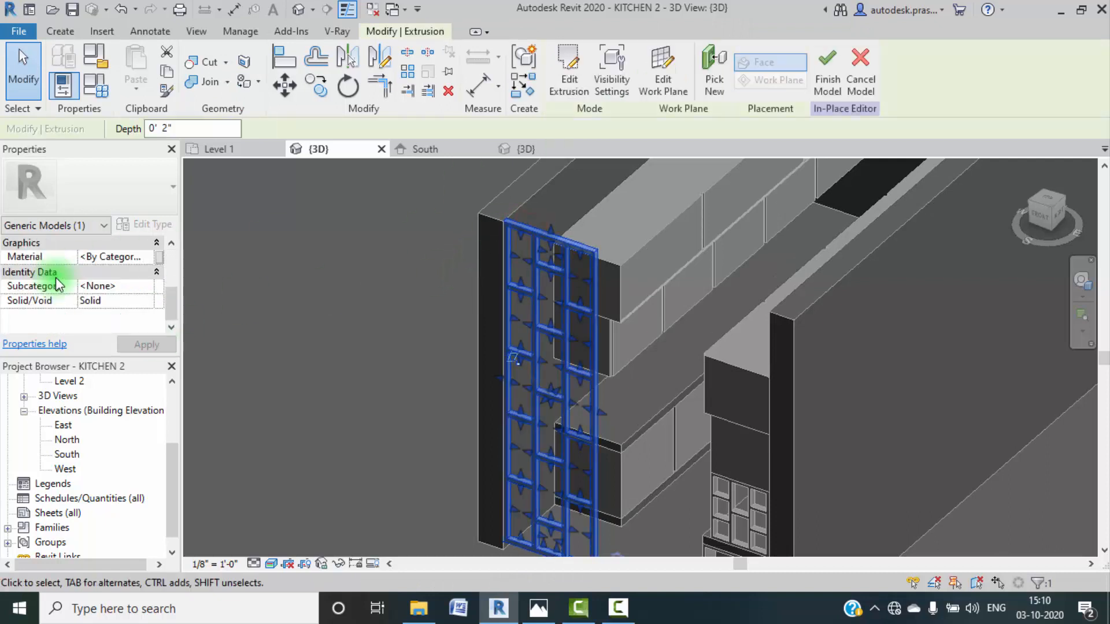
click(151, 258)
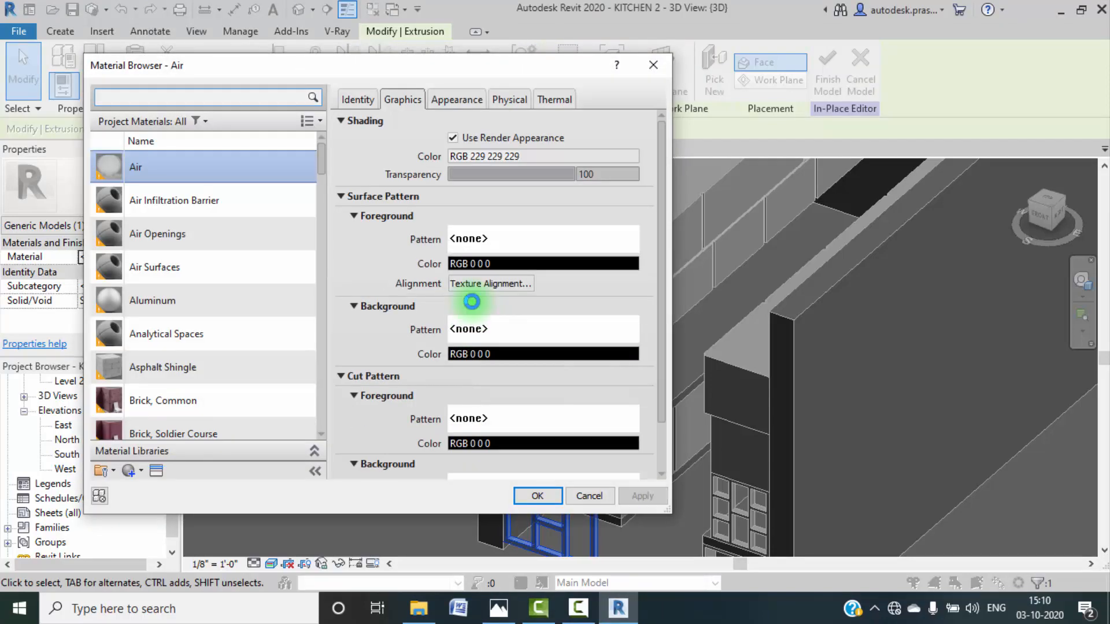
scroll(203, 260, down, 1)
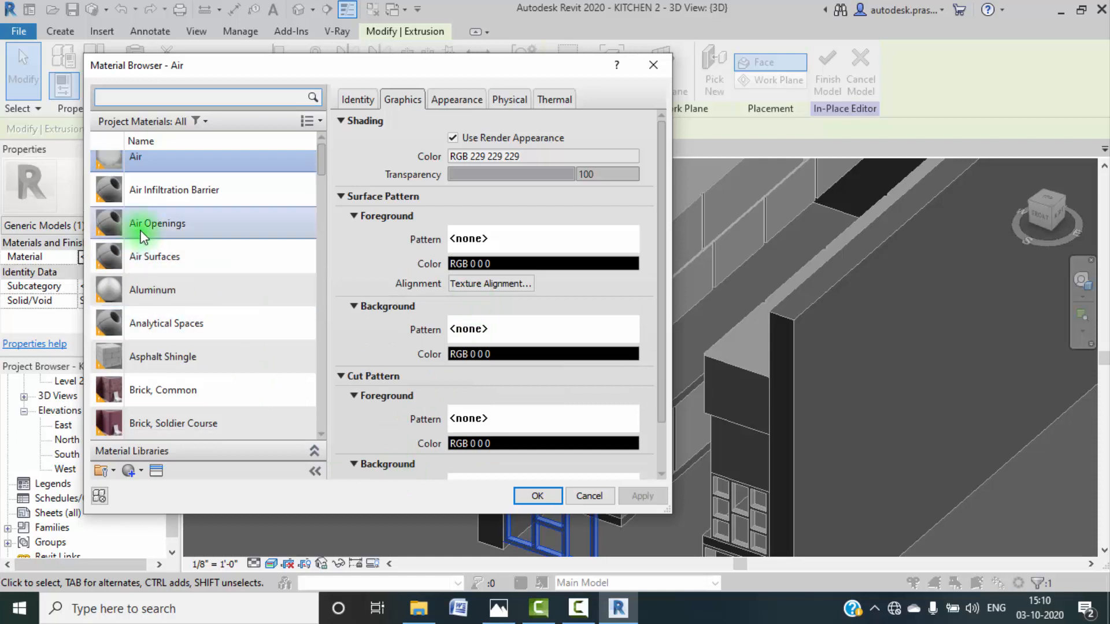
click(153, 484)
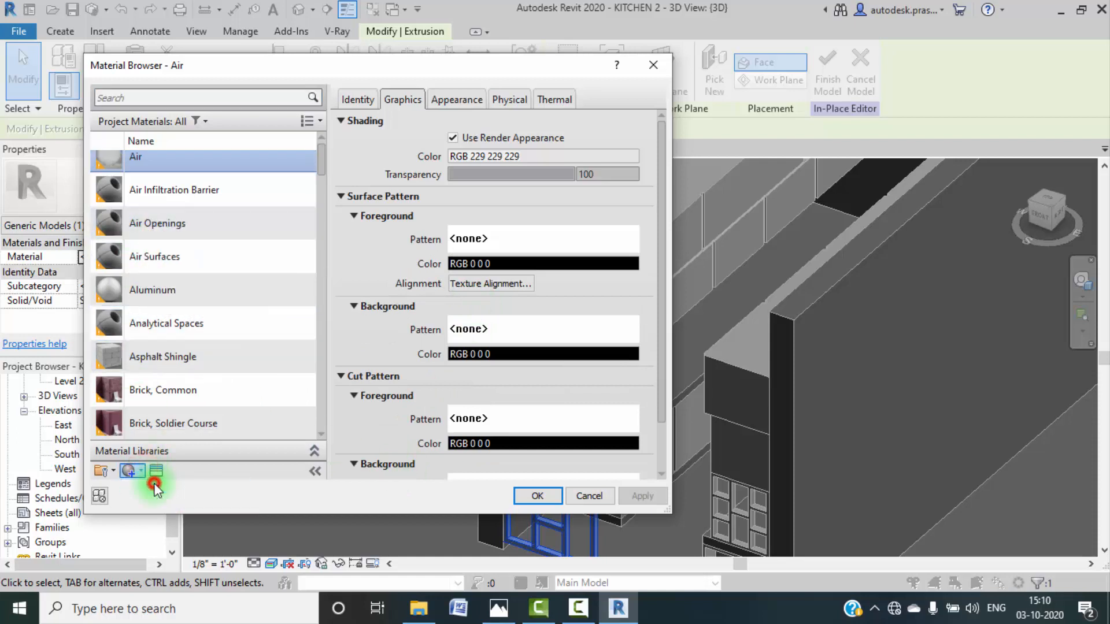
click(453, 142)
click(483, 100)
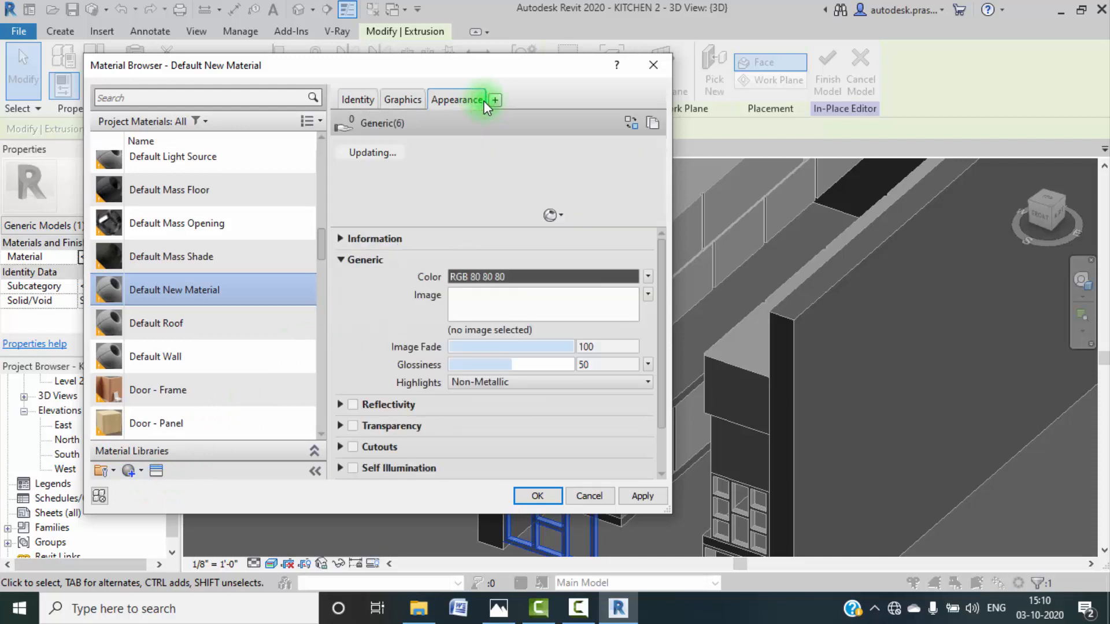
Step: Search the appearance asset library for the Cool White finish and close the library
click(156, 469)
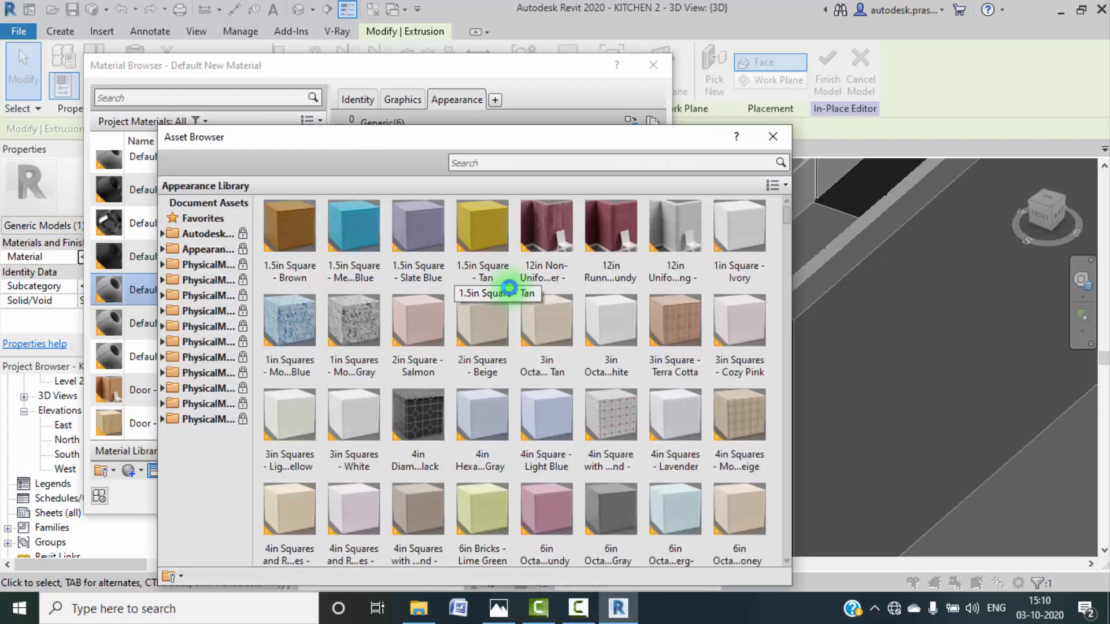
click(543, 163)
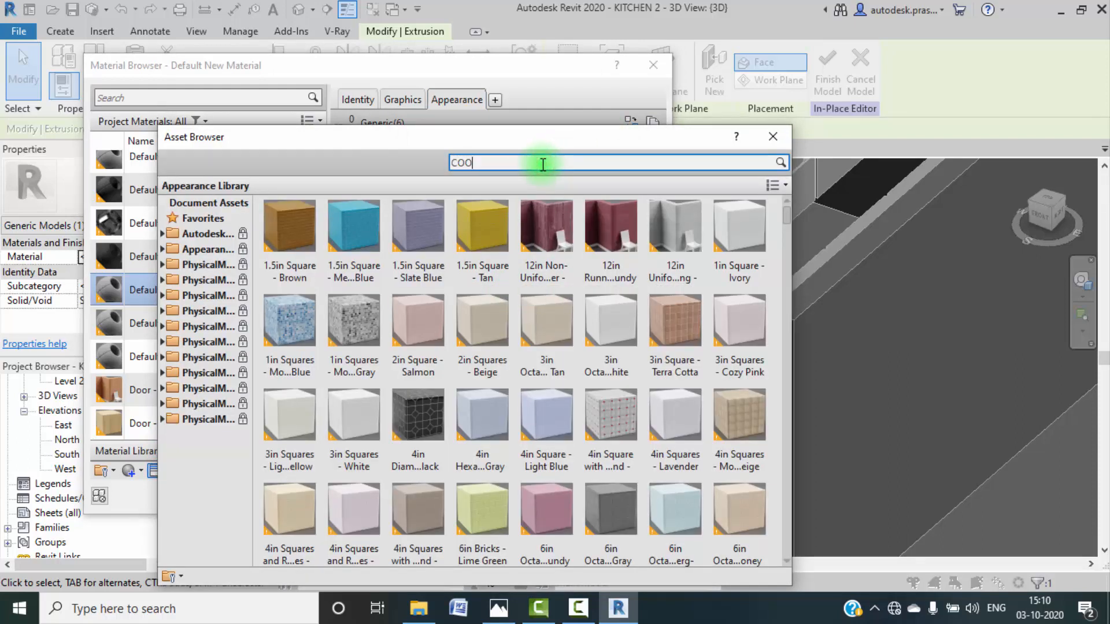
text(COOLW)
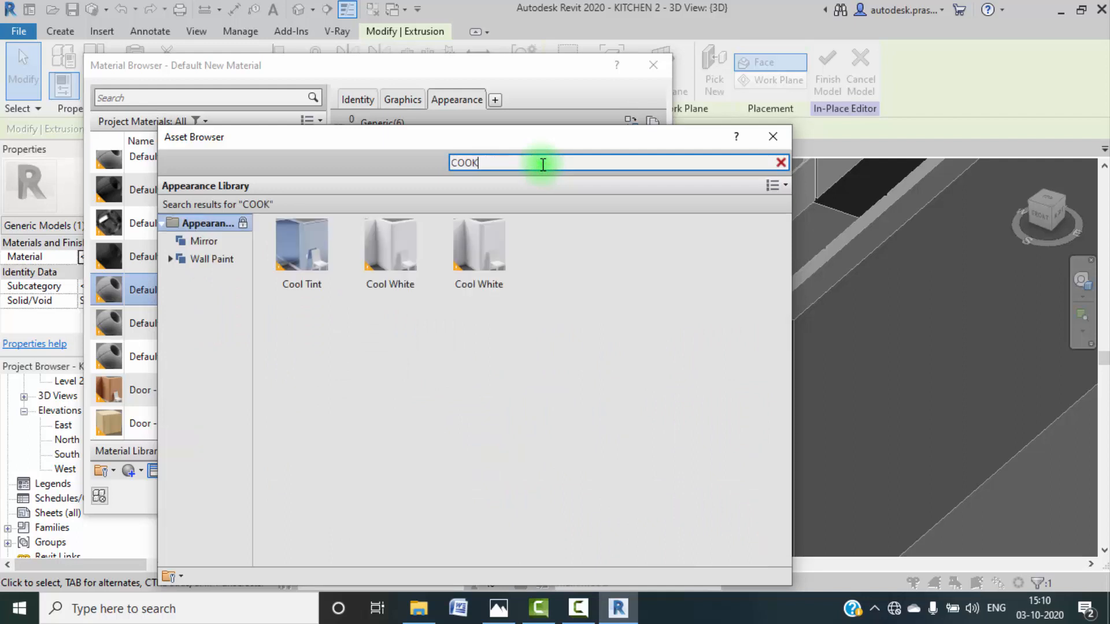
mouse_move(492, 255)
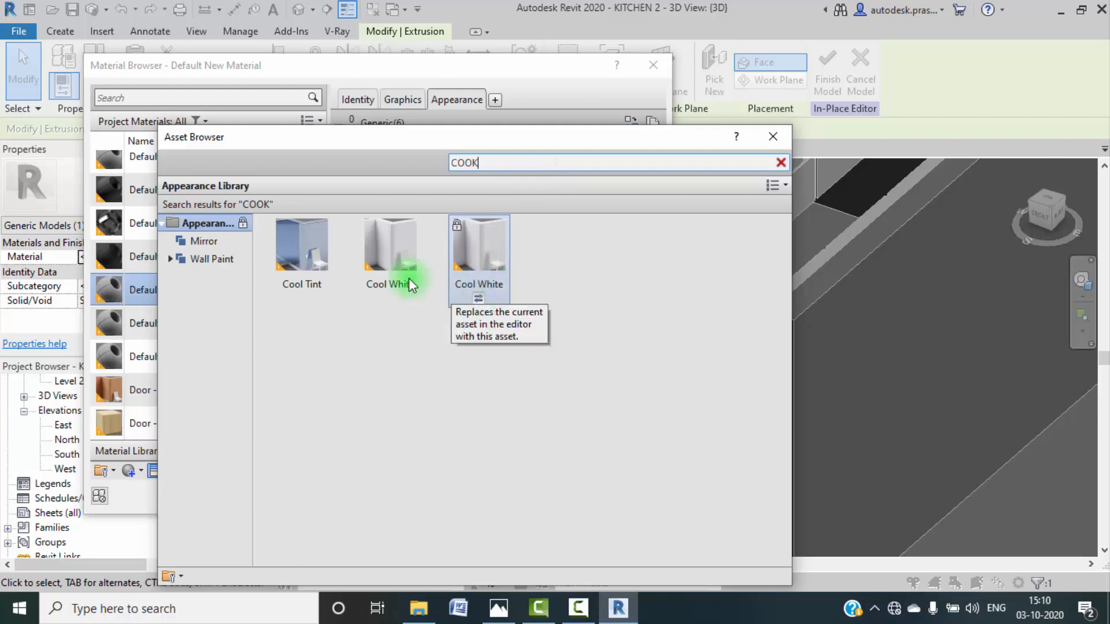
click(769, 135)
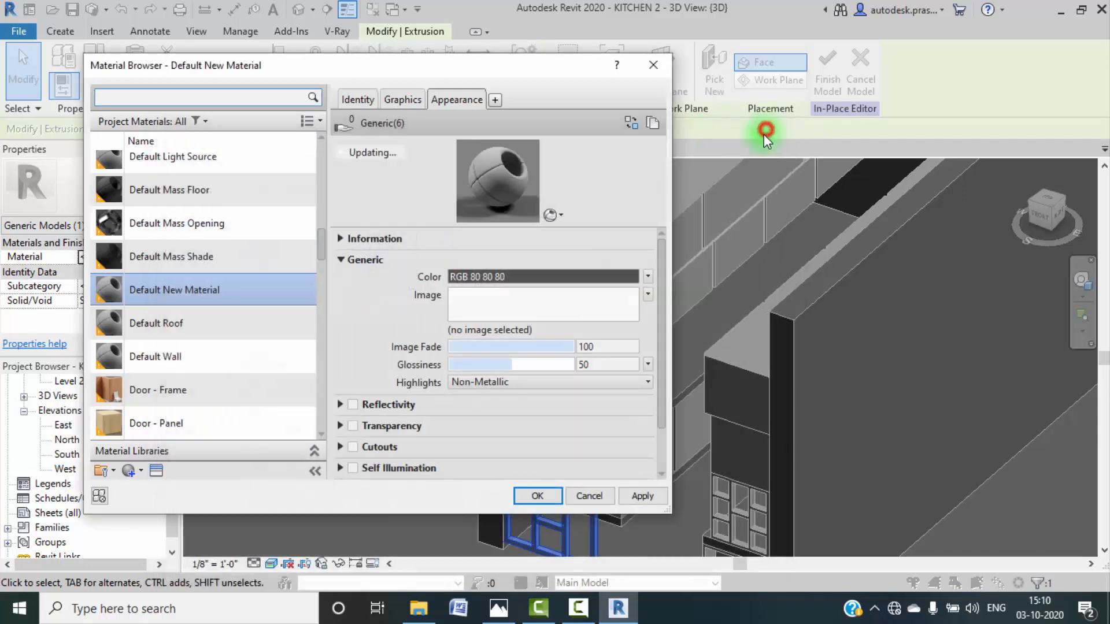
Step: Assign the new material to the lattice extrusion and deselect it
click(403, 99)
click(458, 103)
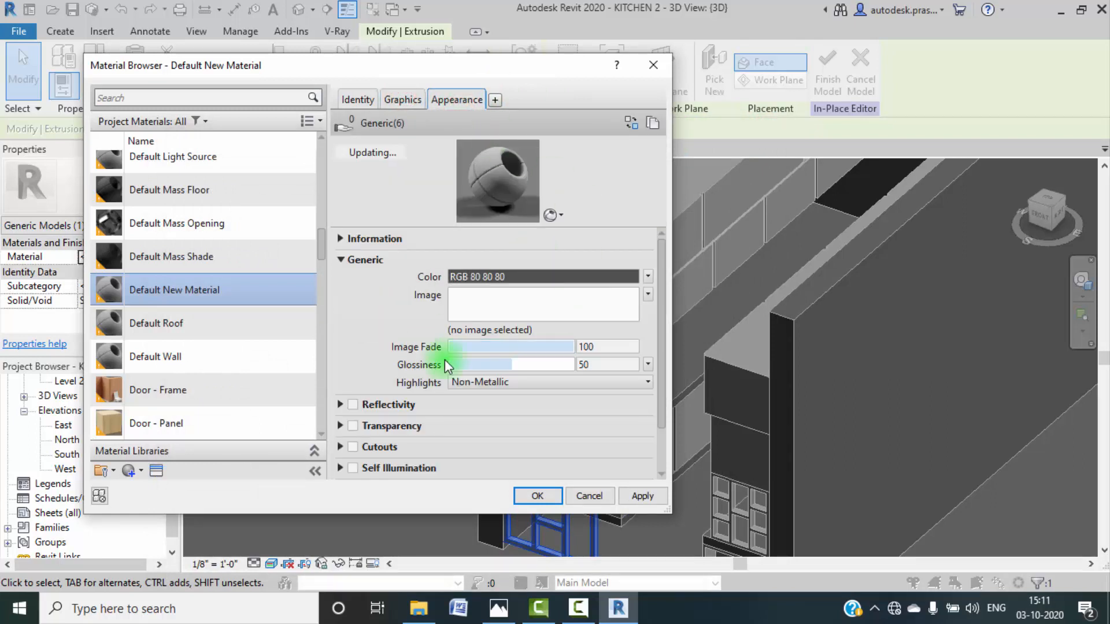
click(629, 496)
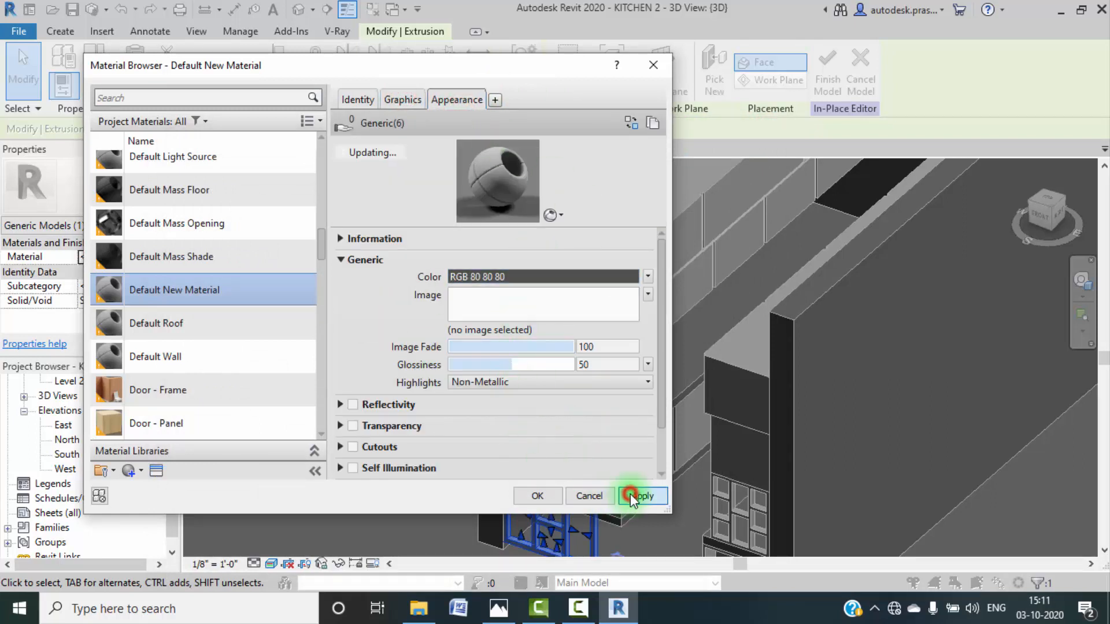
click(536, 496)
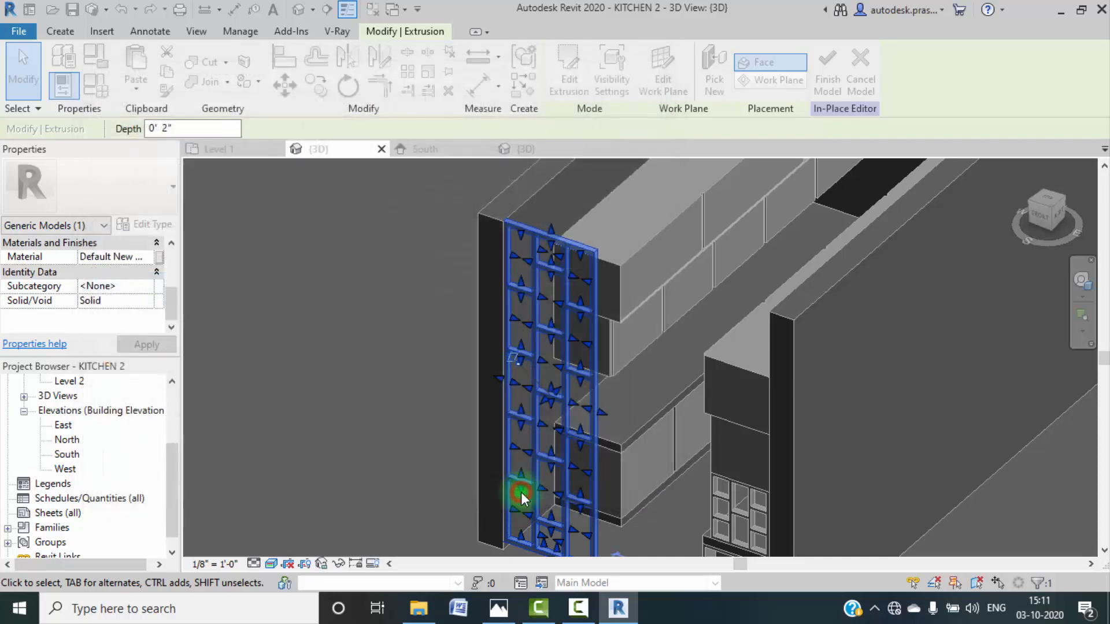
click(402, 390)
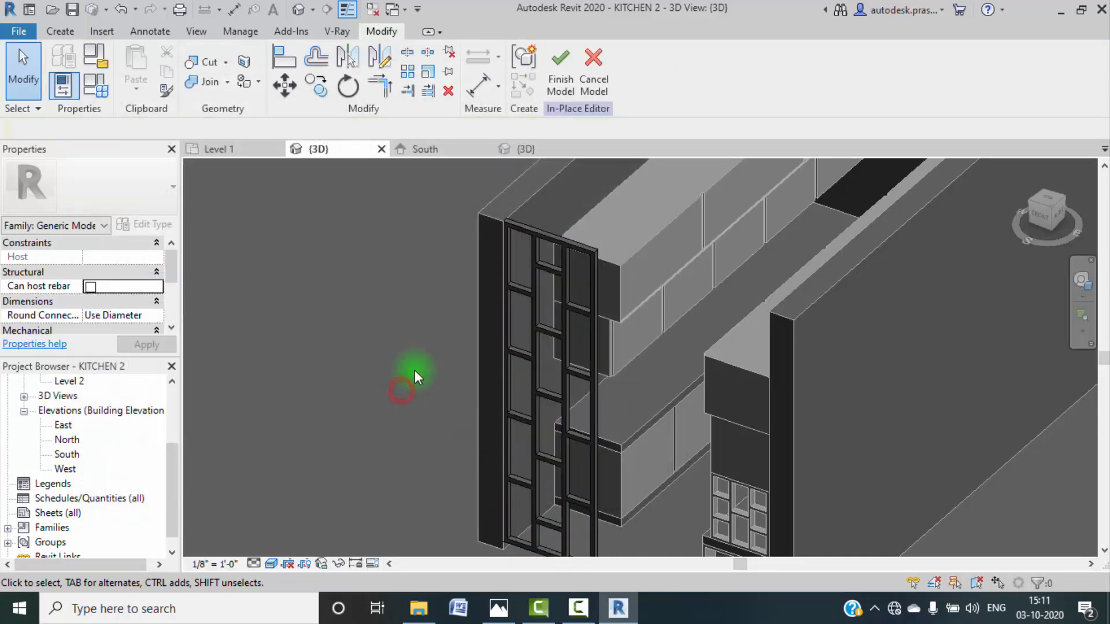
Step: Reopen the lattice extrusion's material and search the appearance asset library for "COO" to find a Cool White finish
click(525, 227)
scroll(149, 318, down, 3)
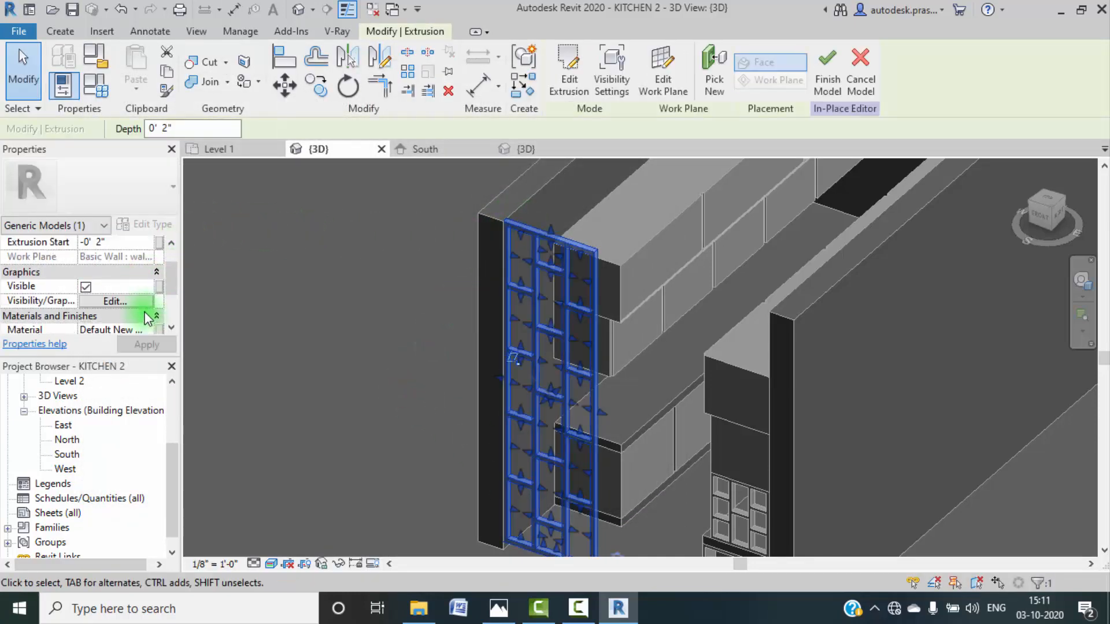
click(149, 301)
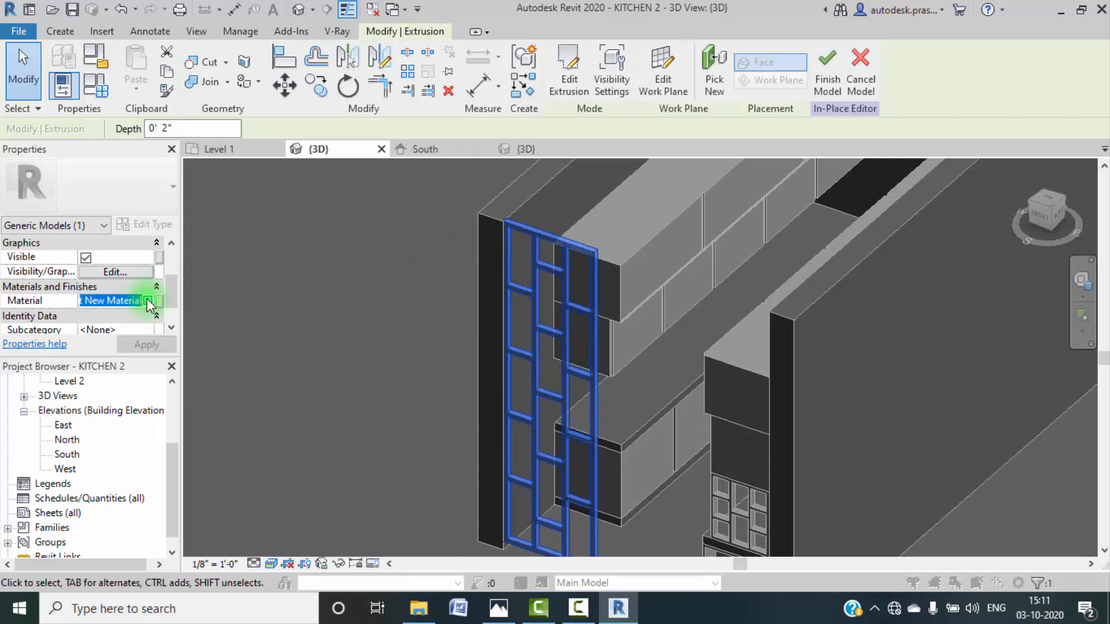
click(148, 300)
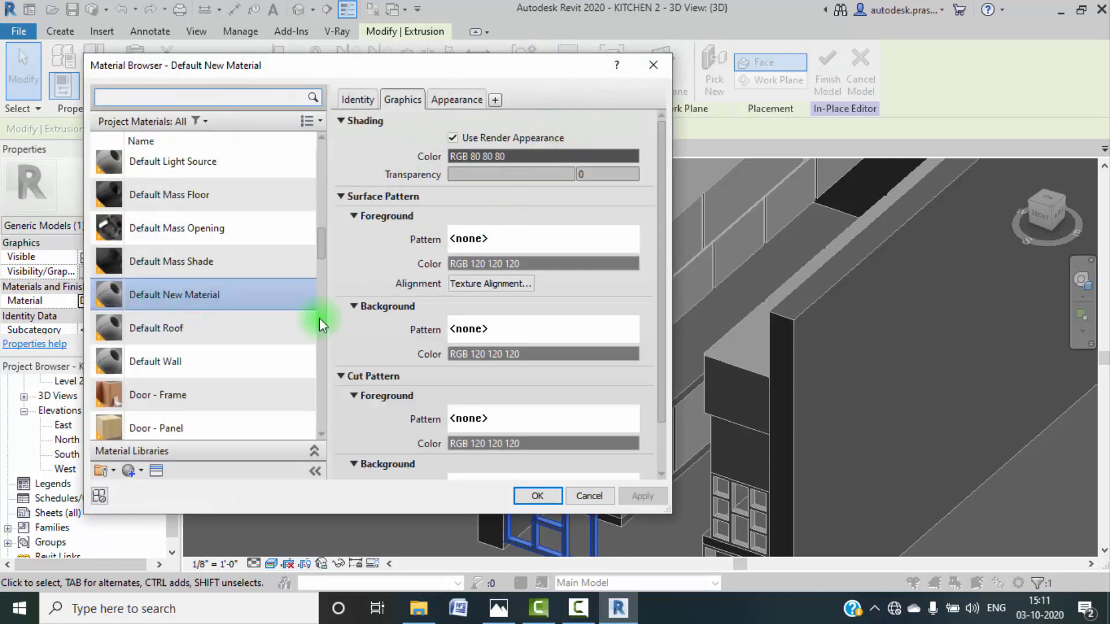
click(156, 470)
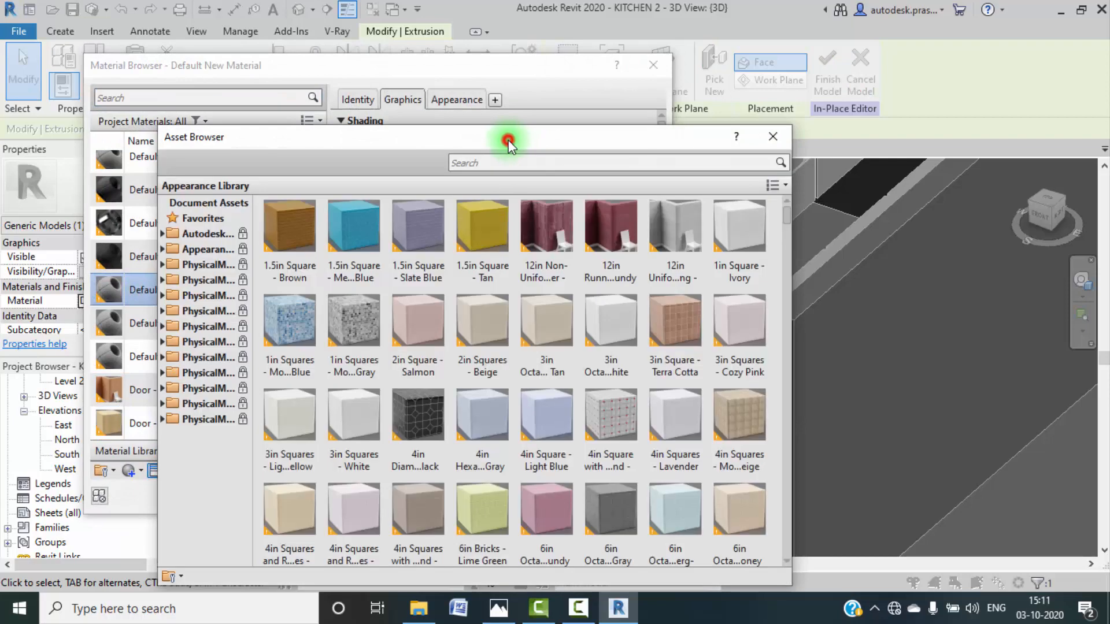
drag(508, 140, 818, 124)
click(834, 141)
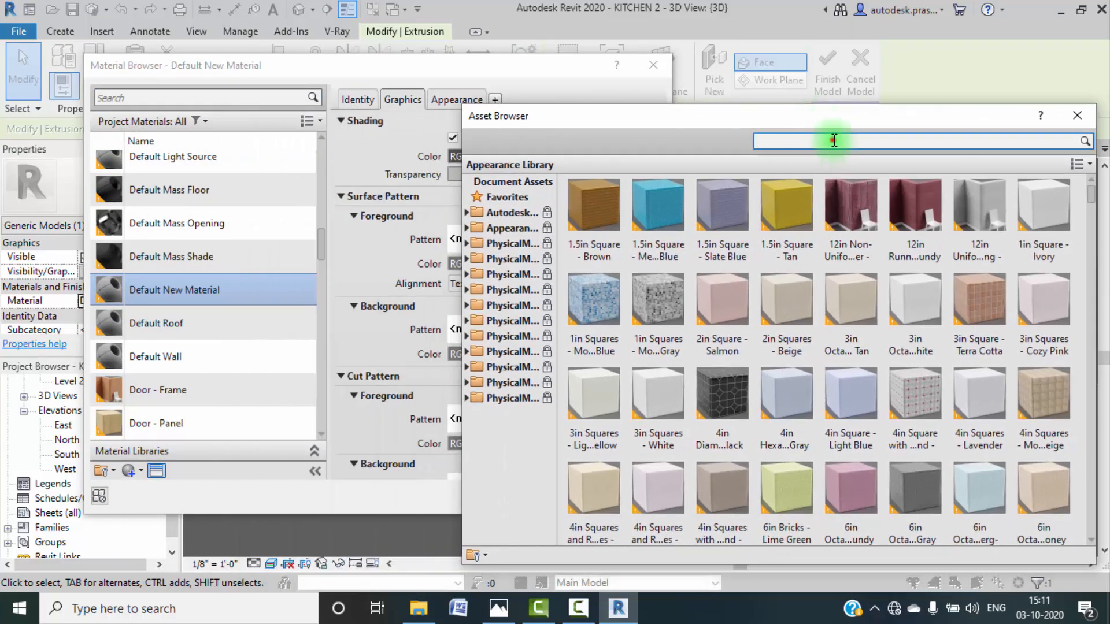
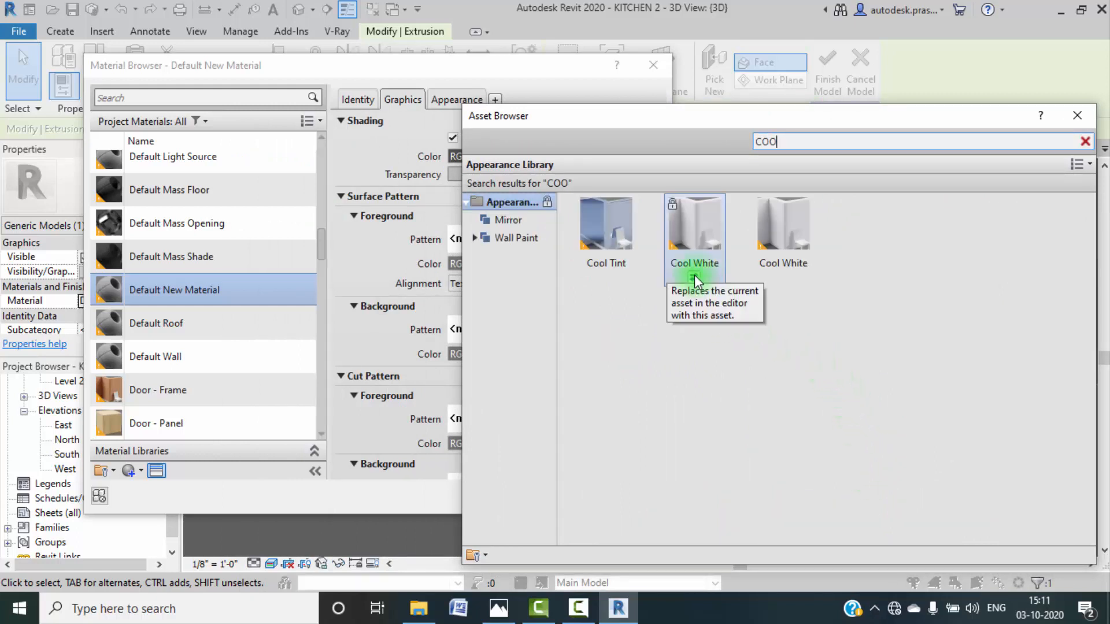
Step: Replace Default New Material's appearance with the Cool White asset, apply it to the lattice frame extrusion, and finish the in-place model
click(695, 275)
click(1077, 115)
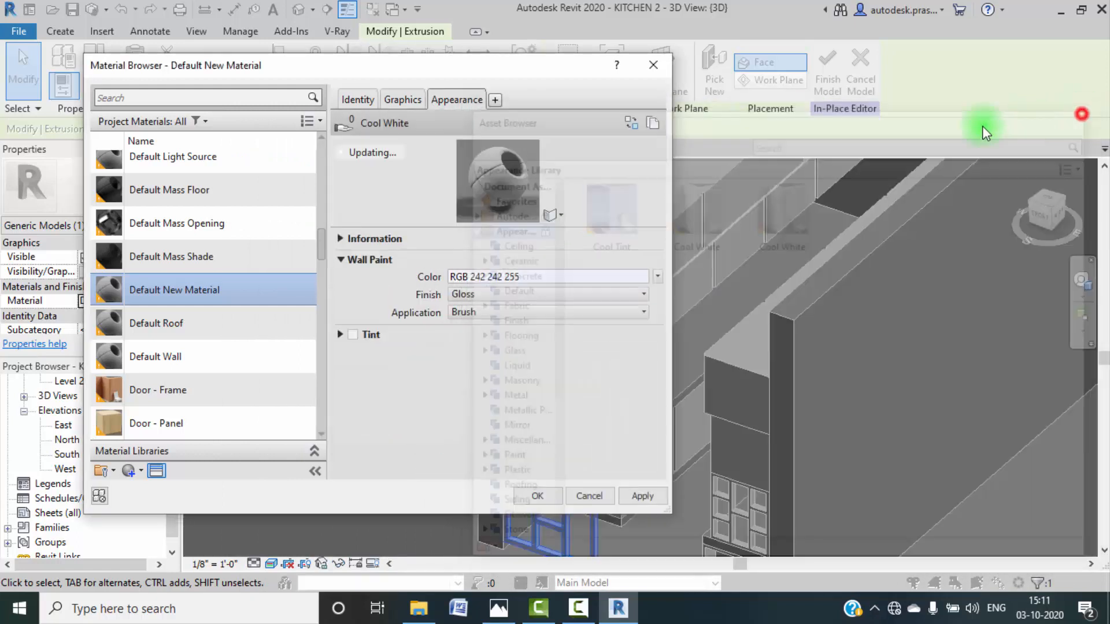
click(403, 101)
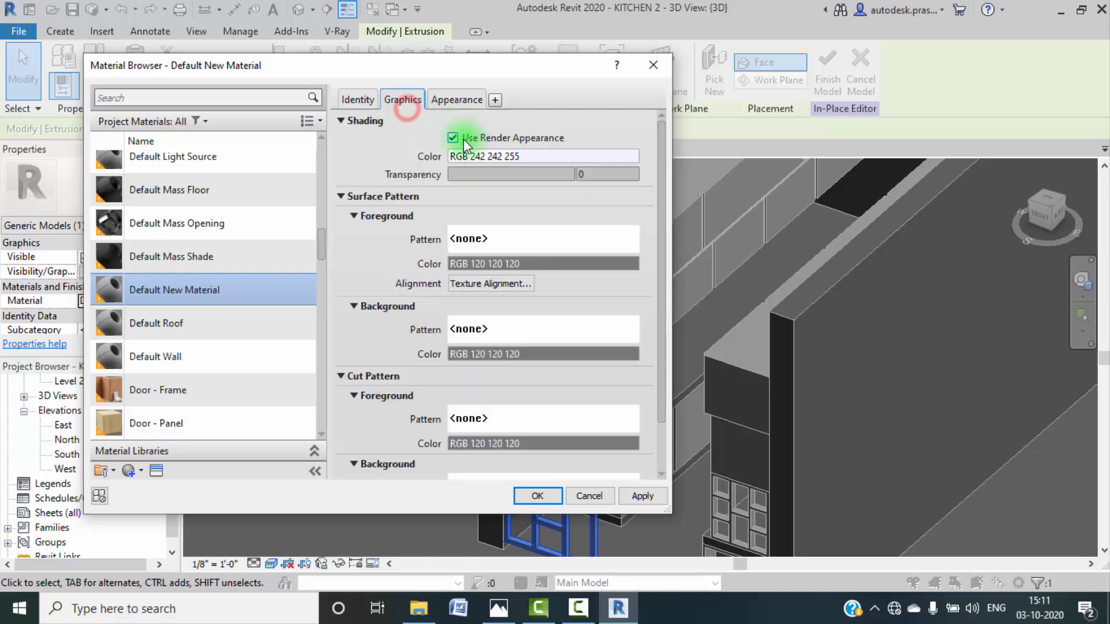
click(629, 496)
click(537, 496)
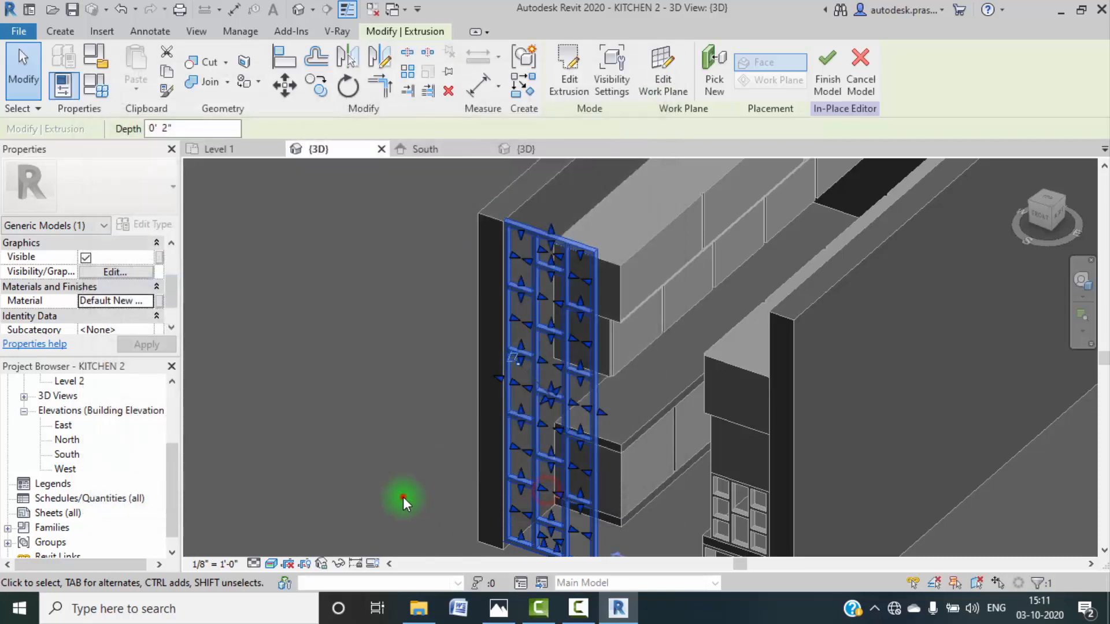
click(402, 498)
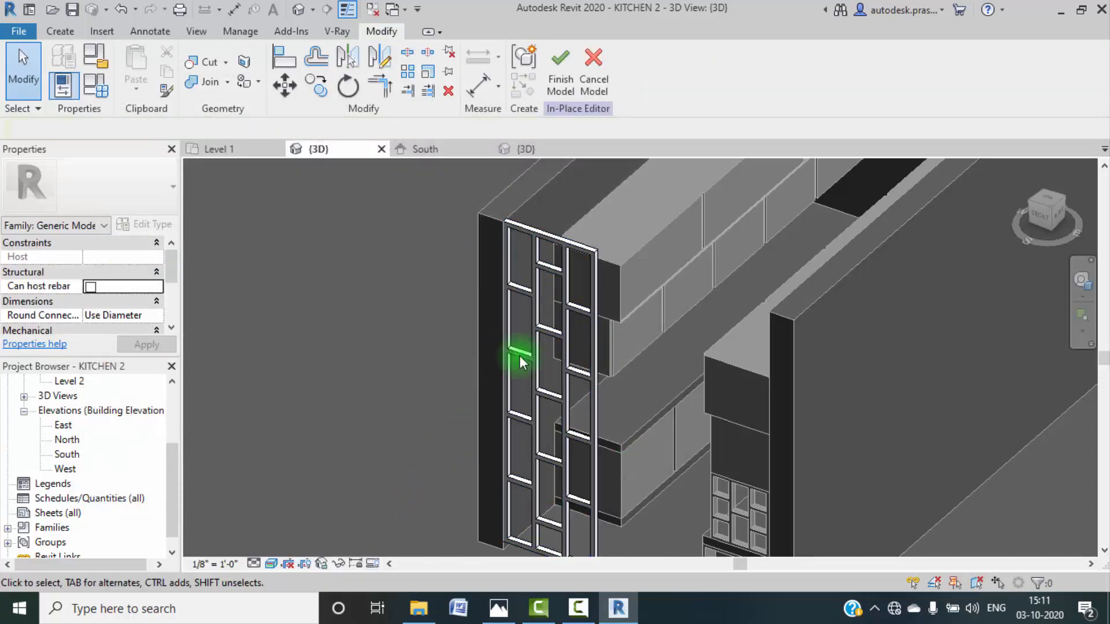
click(556, 79)
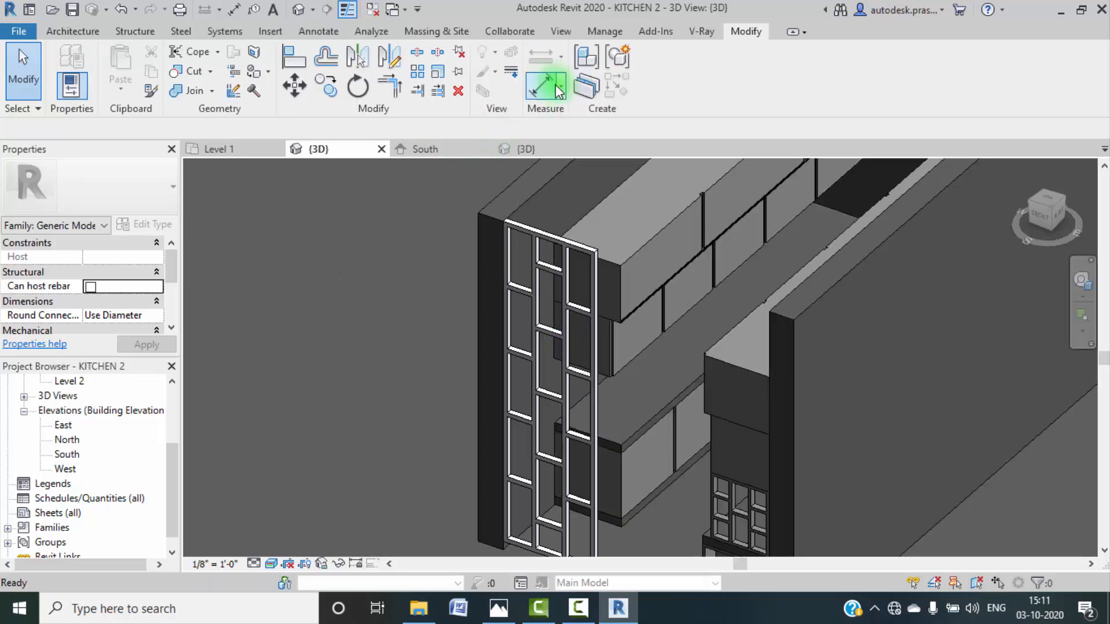
Step: Edit the upper cabinet model in place and assign Default New Material to its lower cabinet-row extrusion
middle_drag(600, 266, 565, 246)
scroll(565, 246, up, 5)
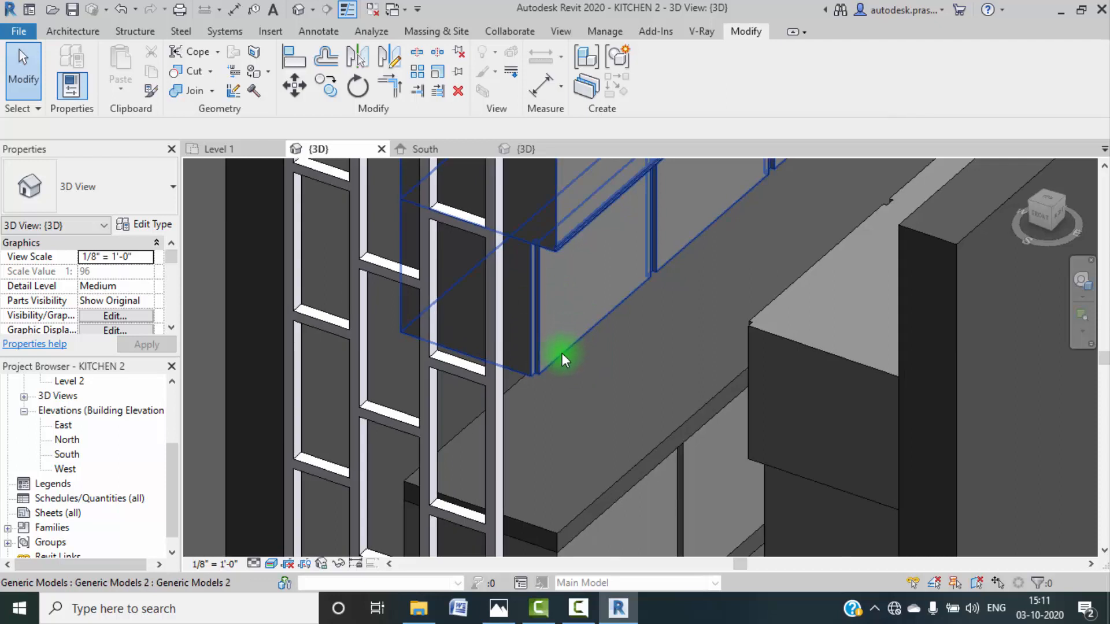
click(554, 356)
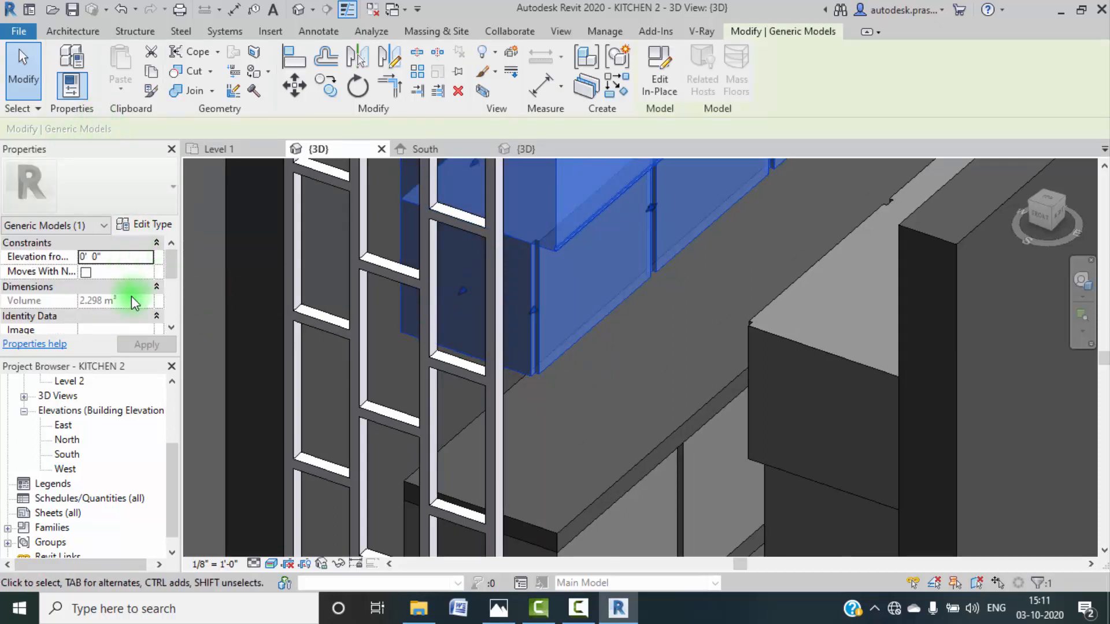
scroll(131, 299, down, 3)
click(659, 86)
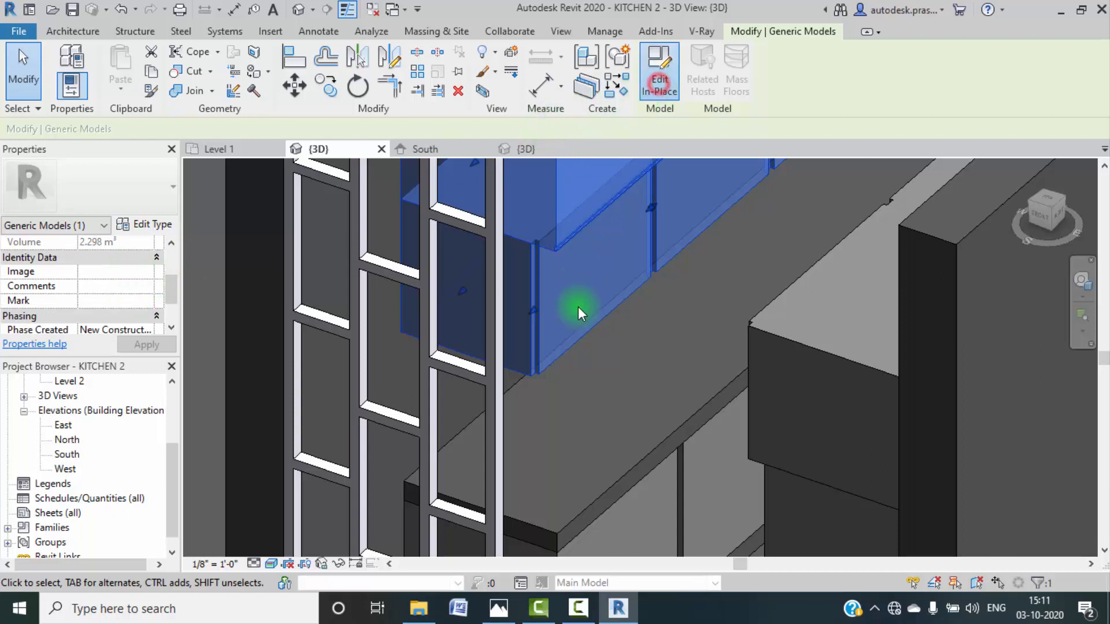
click(532, 353)
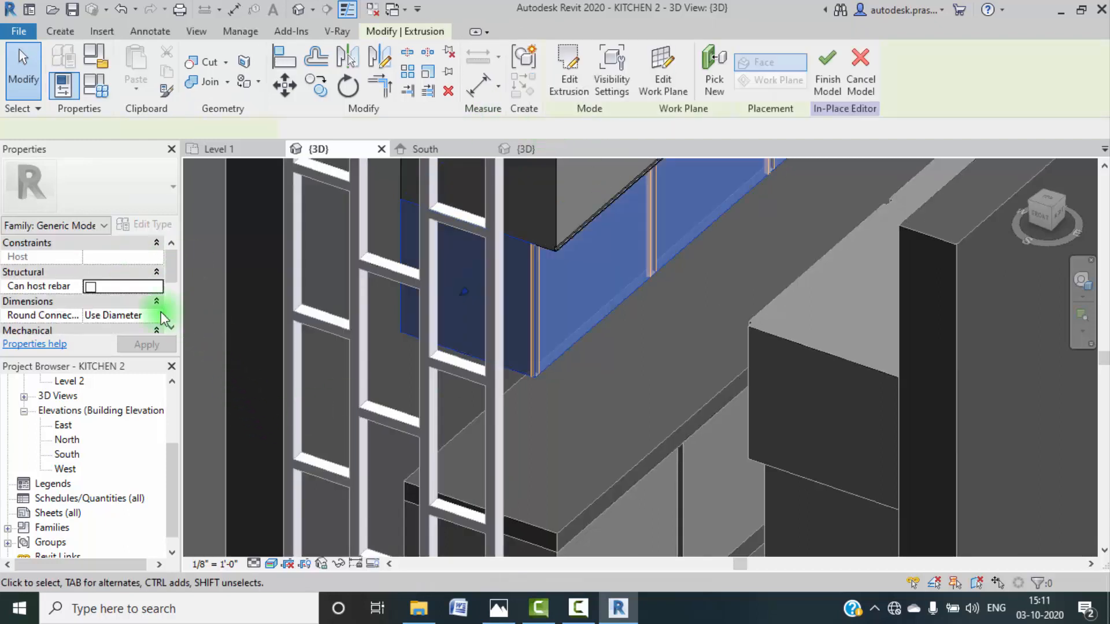
click(148, 270)
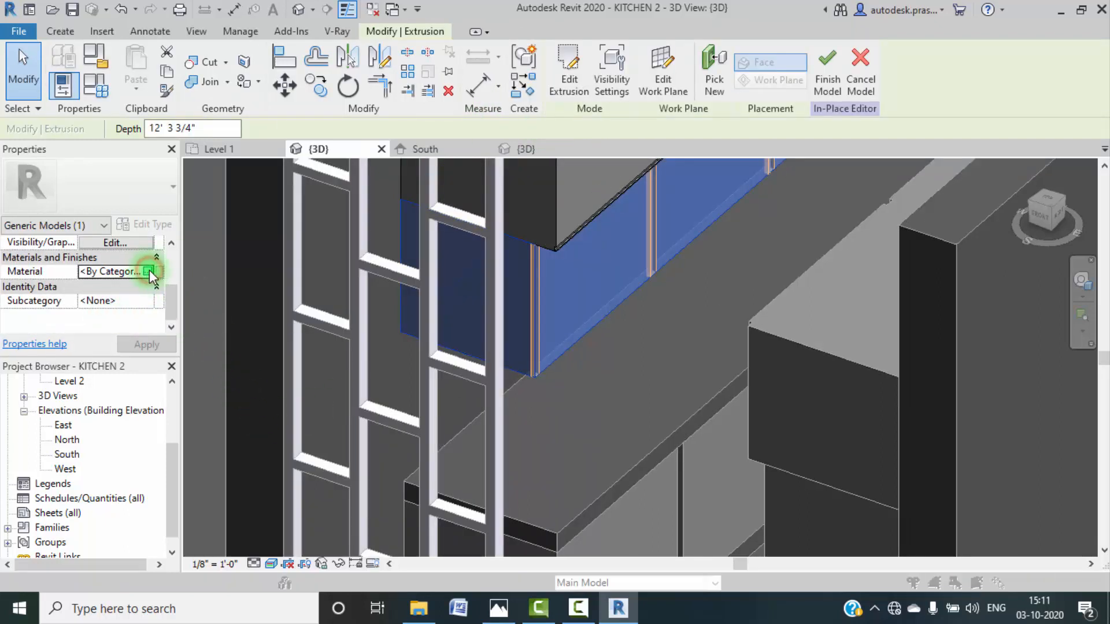
click(149, 270)
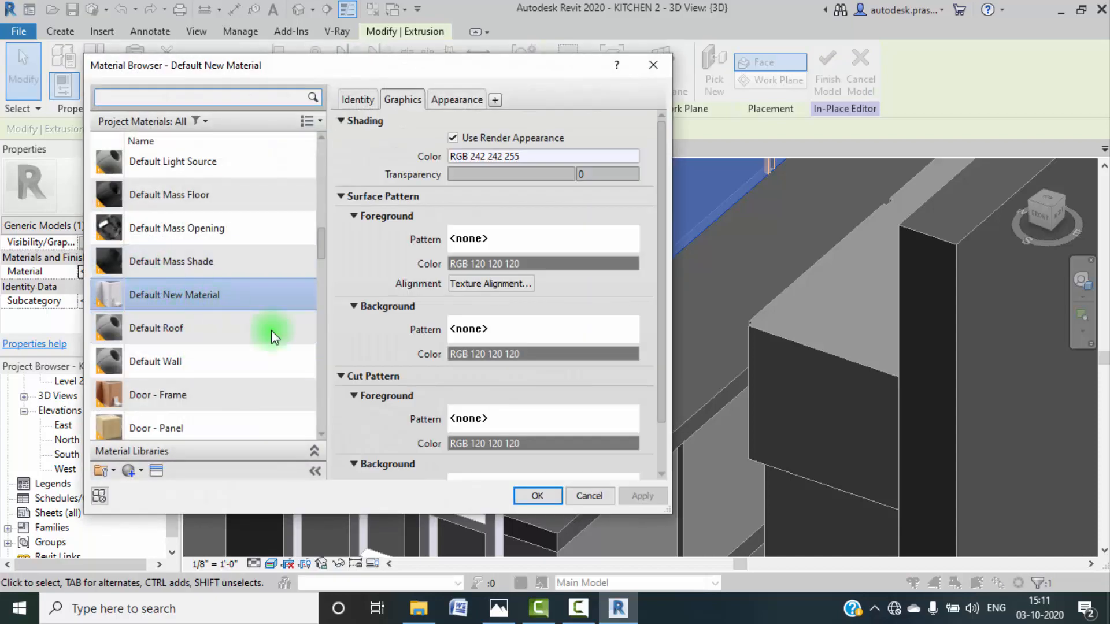
click(549, 496)
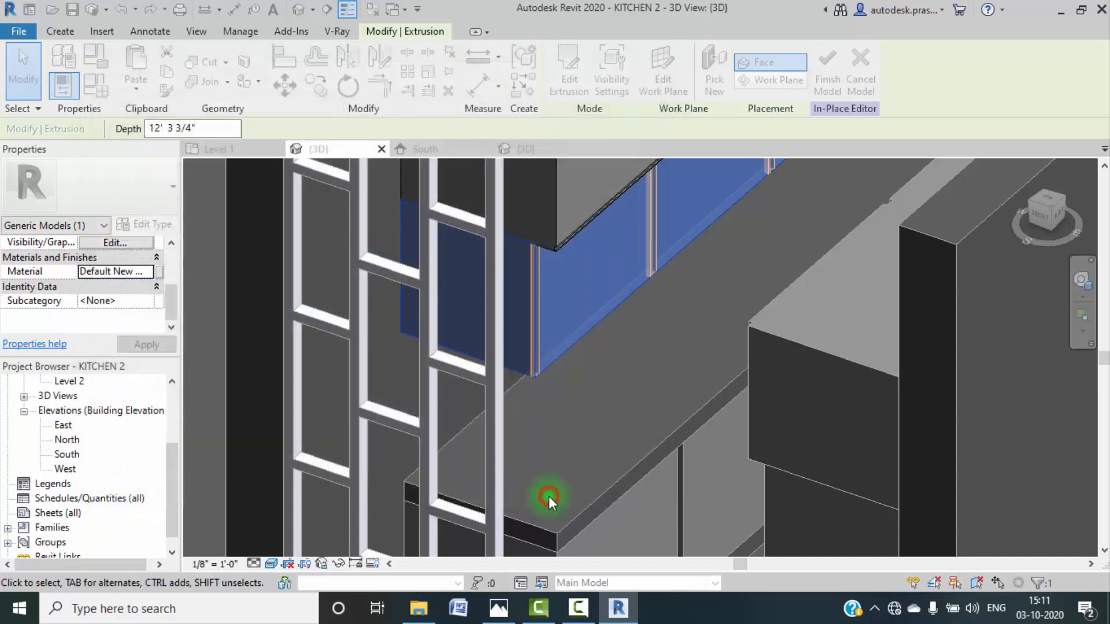
click(209, 321)
Step: Create a new project material and name it WOODEN
scroll(476, 373, down, 2)
middle_drag(585, 364, 478, 439)
scroll(535, 456, down, 1)
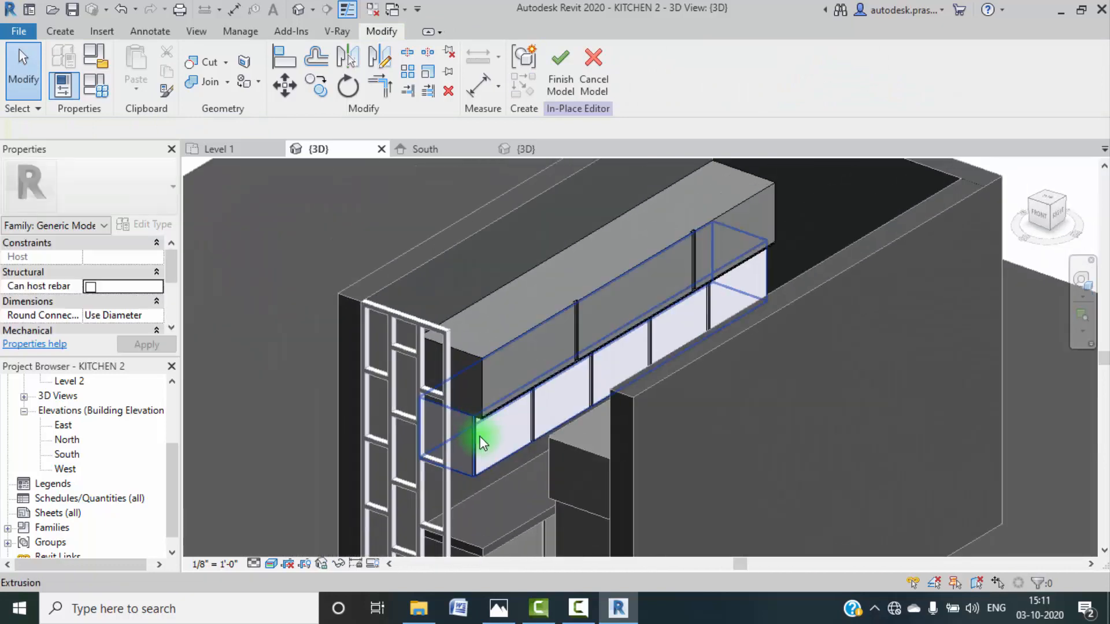
scroll(482, 441, up, 3)
scroll(482, 442, up, 2)
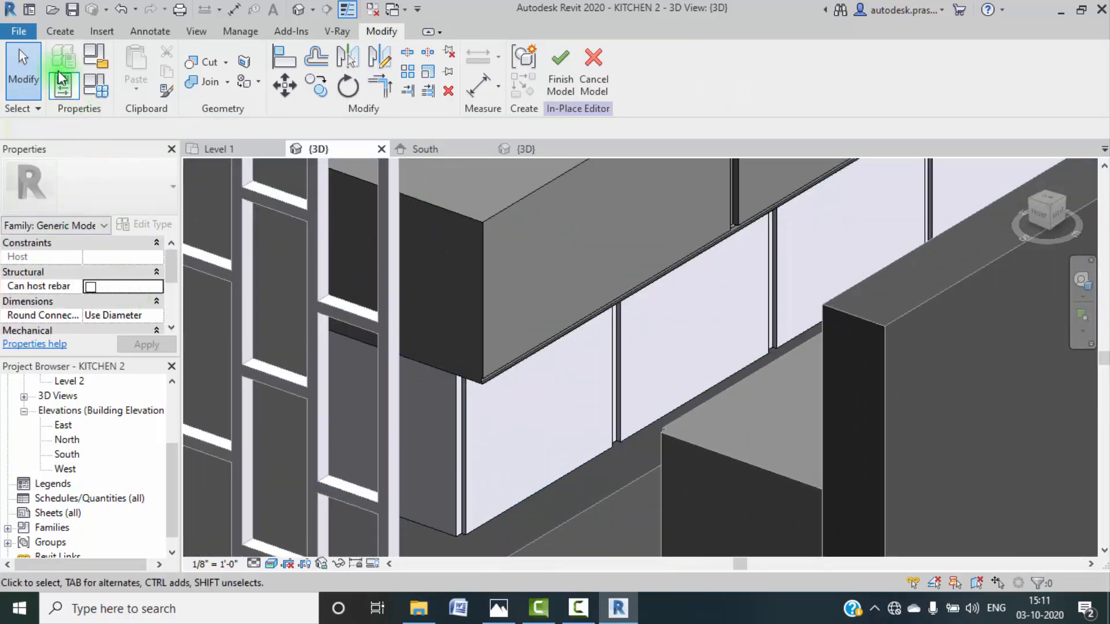
click(237, 31)
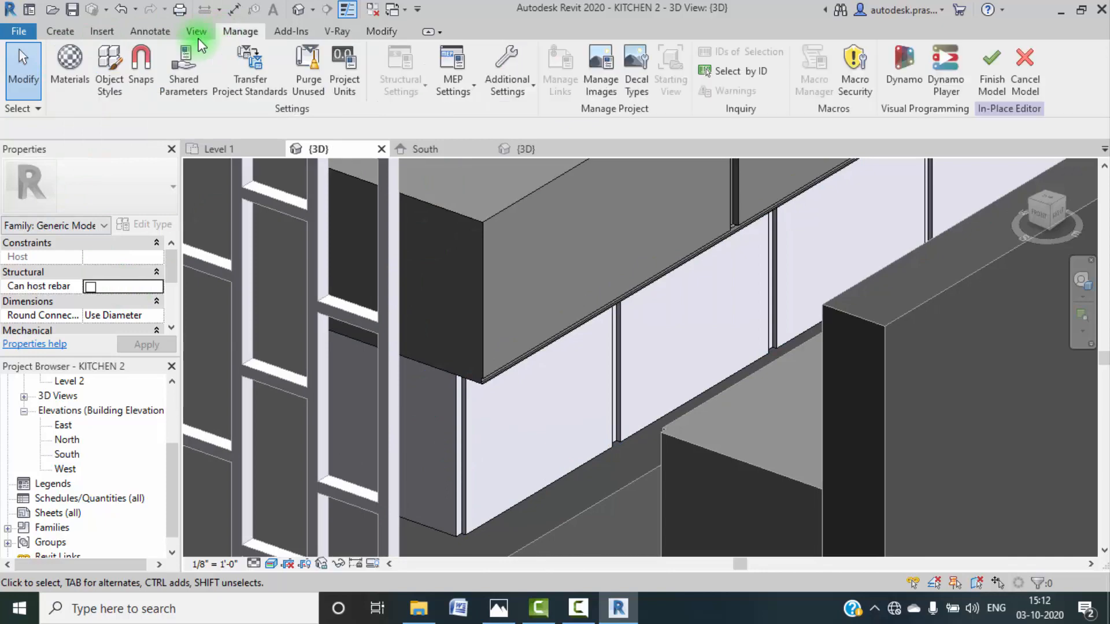
click(80, 66)
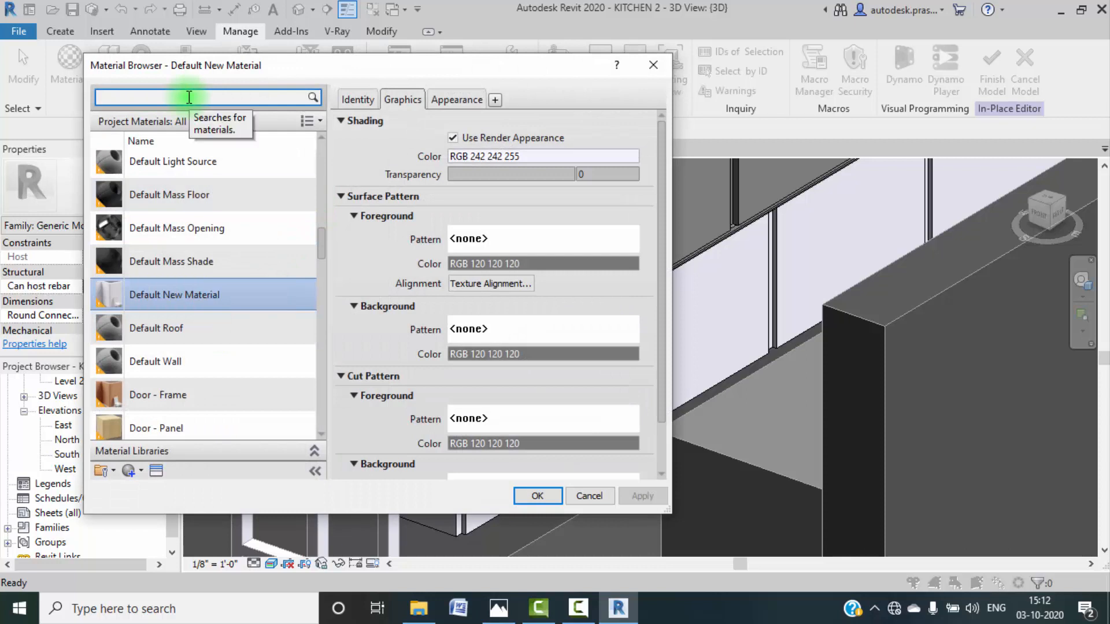
click(164, 97)
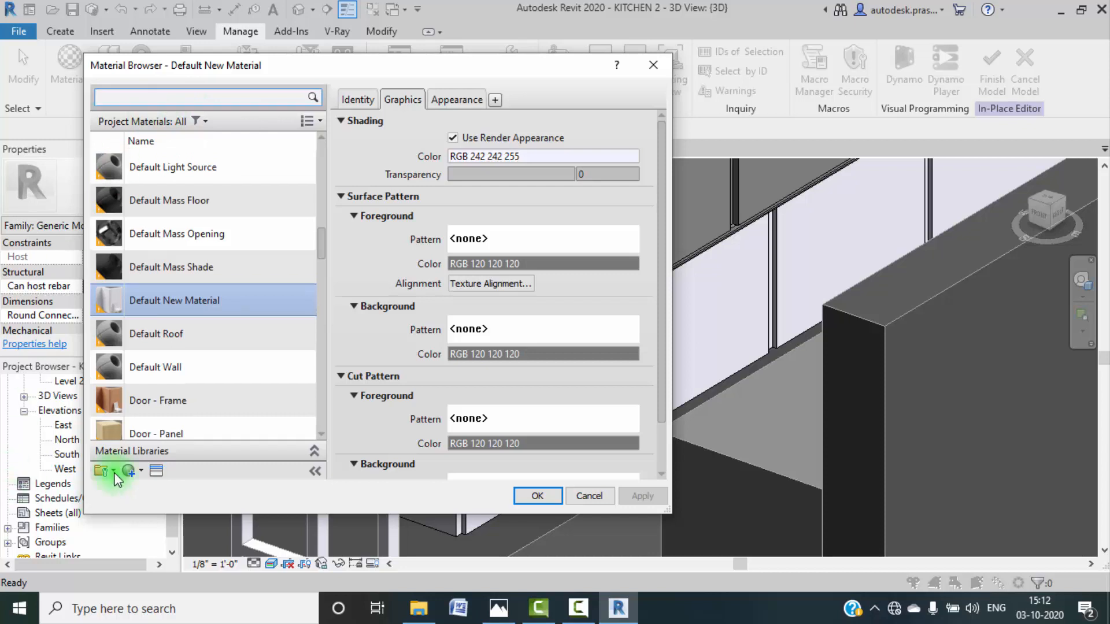
click(141, 473)
click(144, 485)
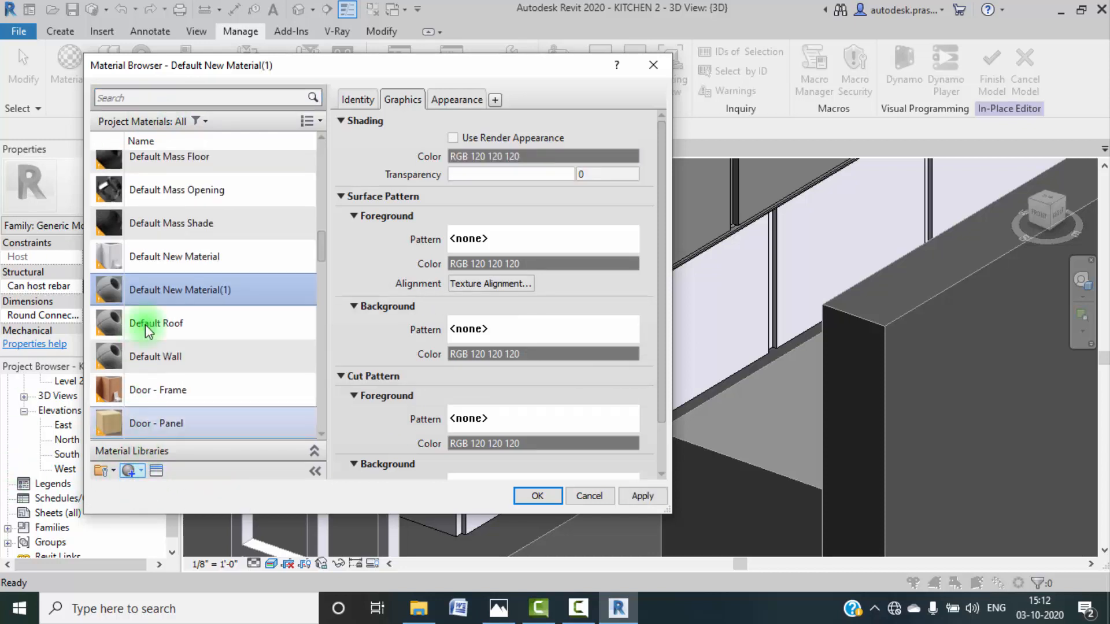
right_click(165, 290)
click(194, 332)
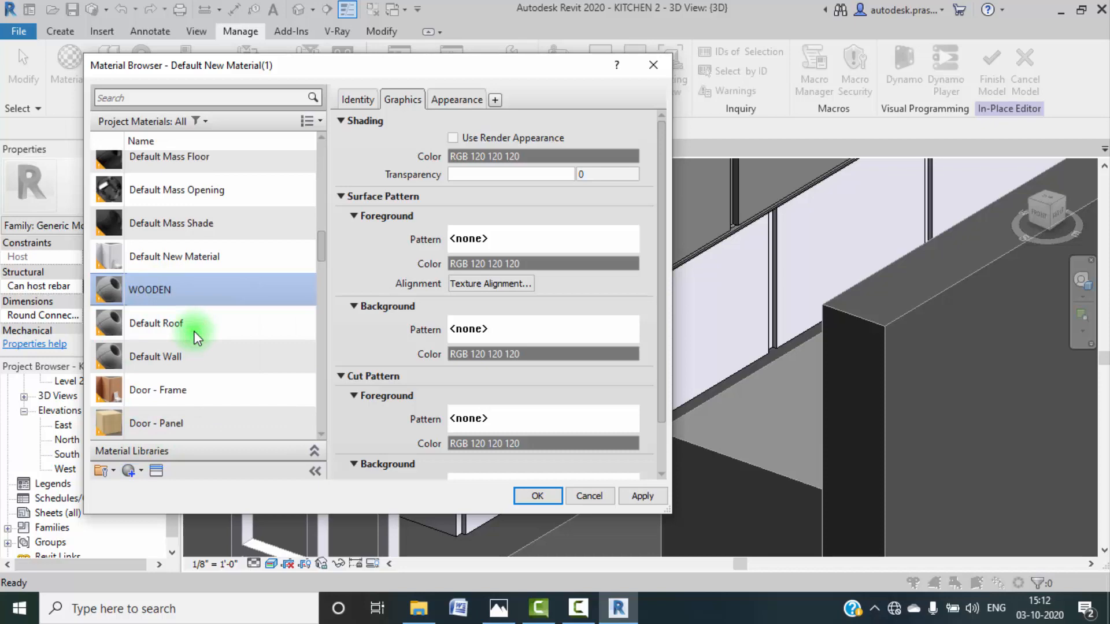
text(WOODEN)
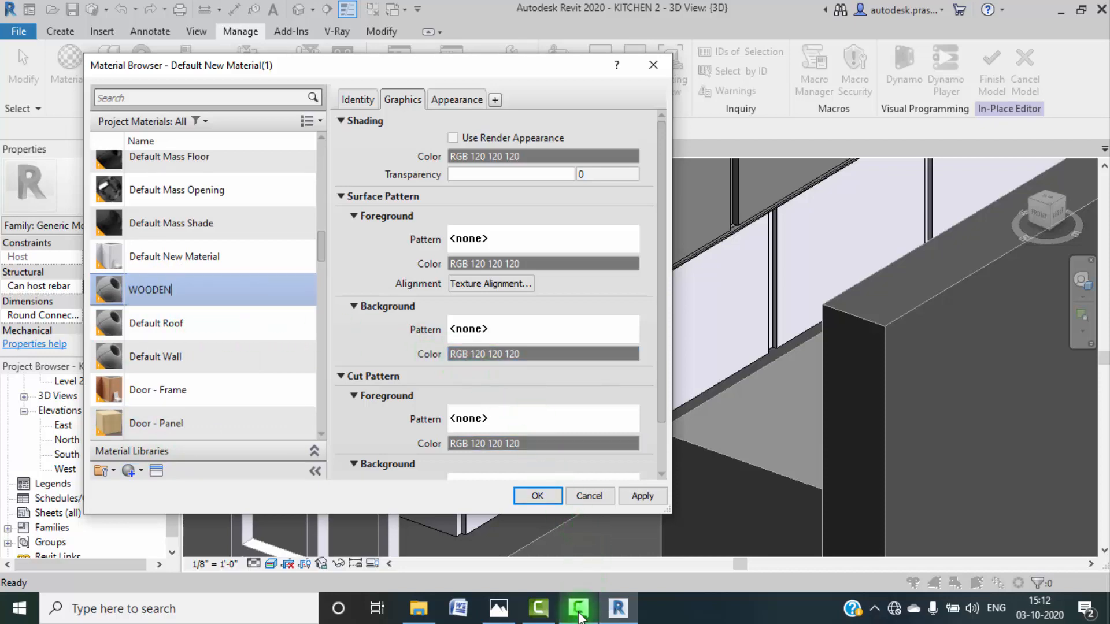
click(578, 609)
click(1002, 319)
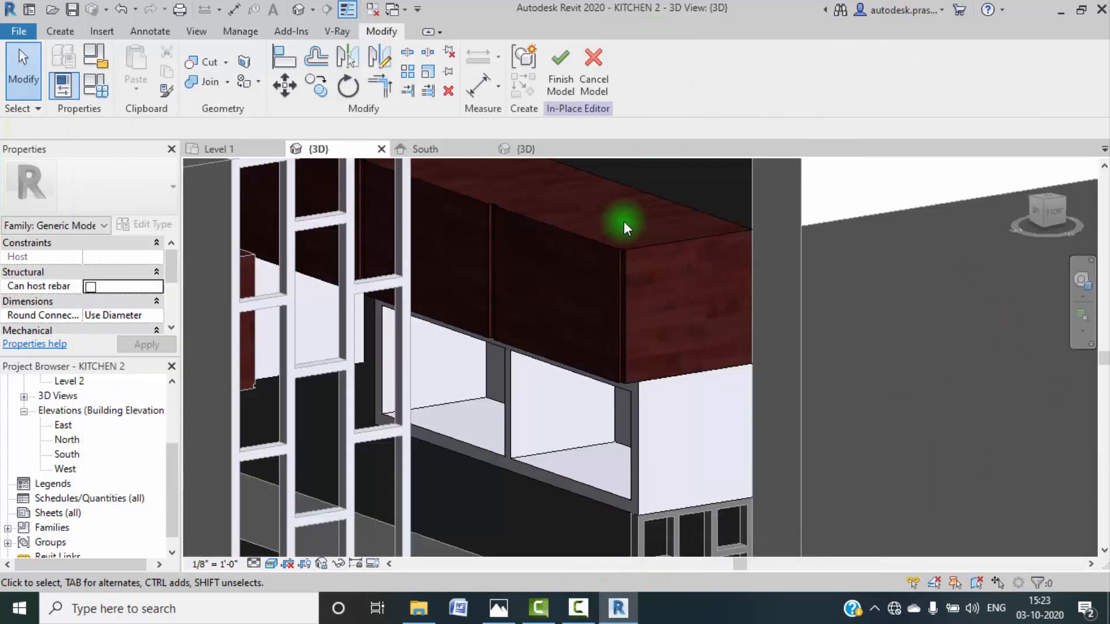
Step: Paint the vertical front edge strip at the near end of the dark red wooden upper cabinet with Default New Material
scroll(629, 261, up, 3)
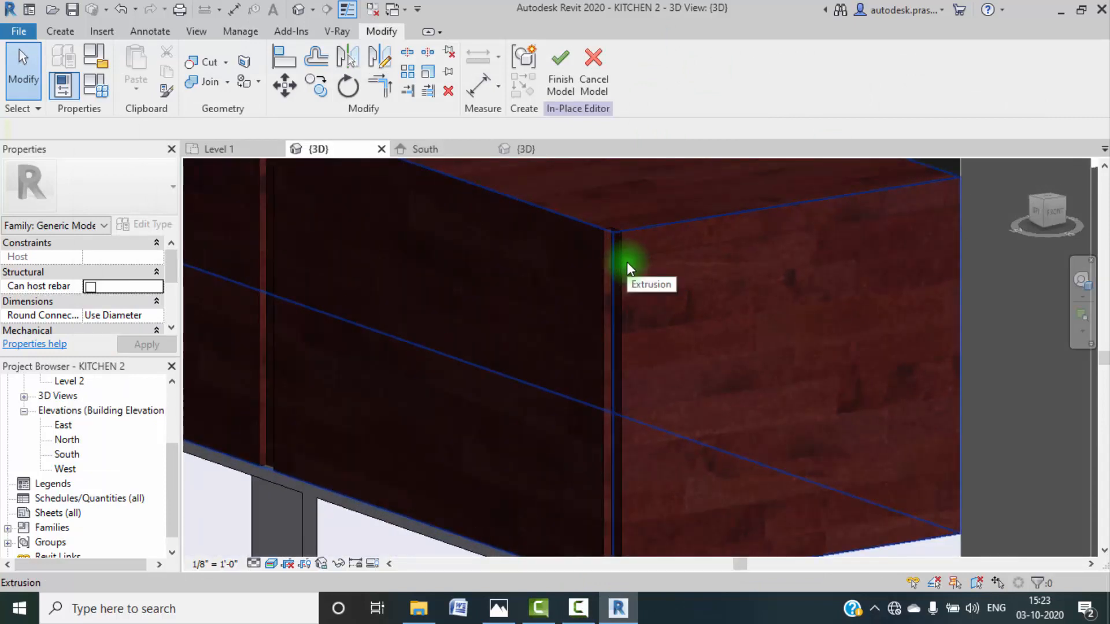
click(258, 83)
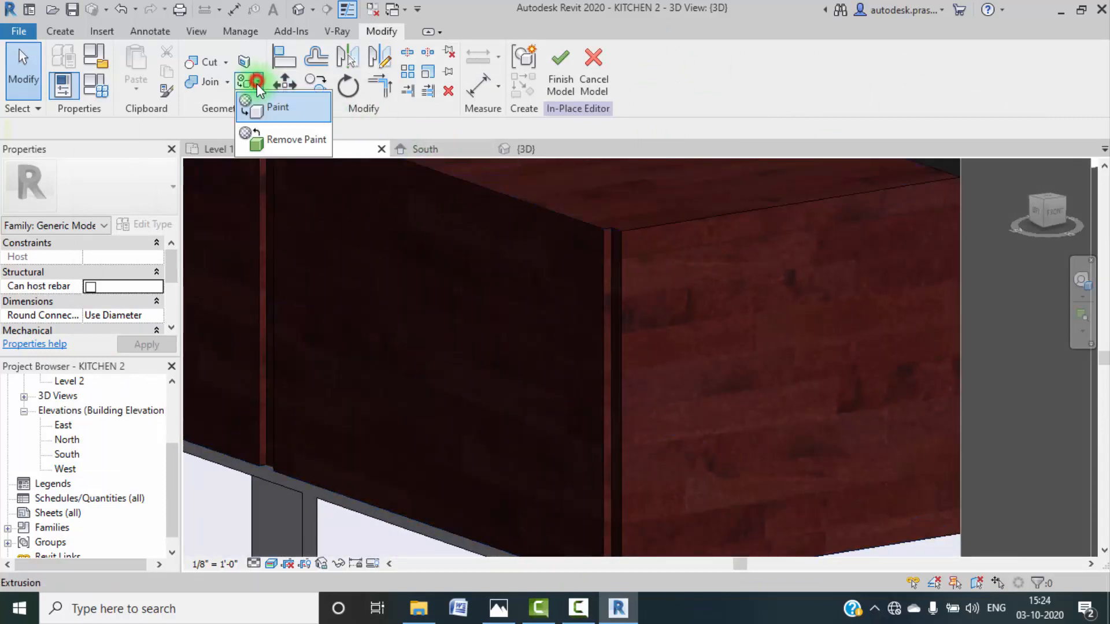
click(264, 108)
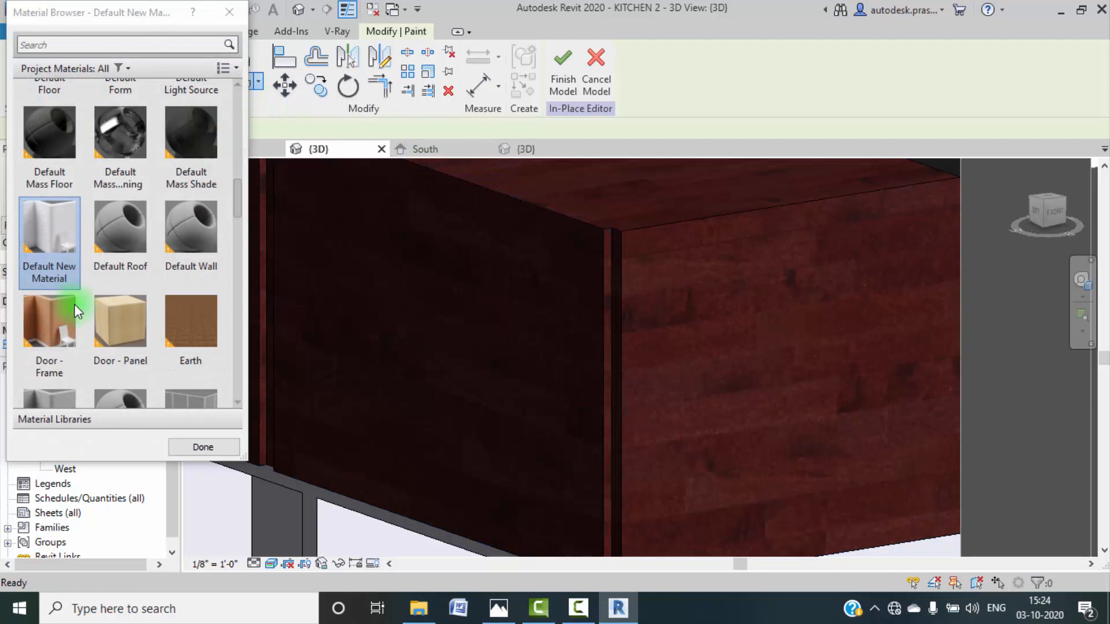
click(221, 440)
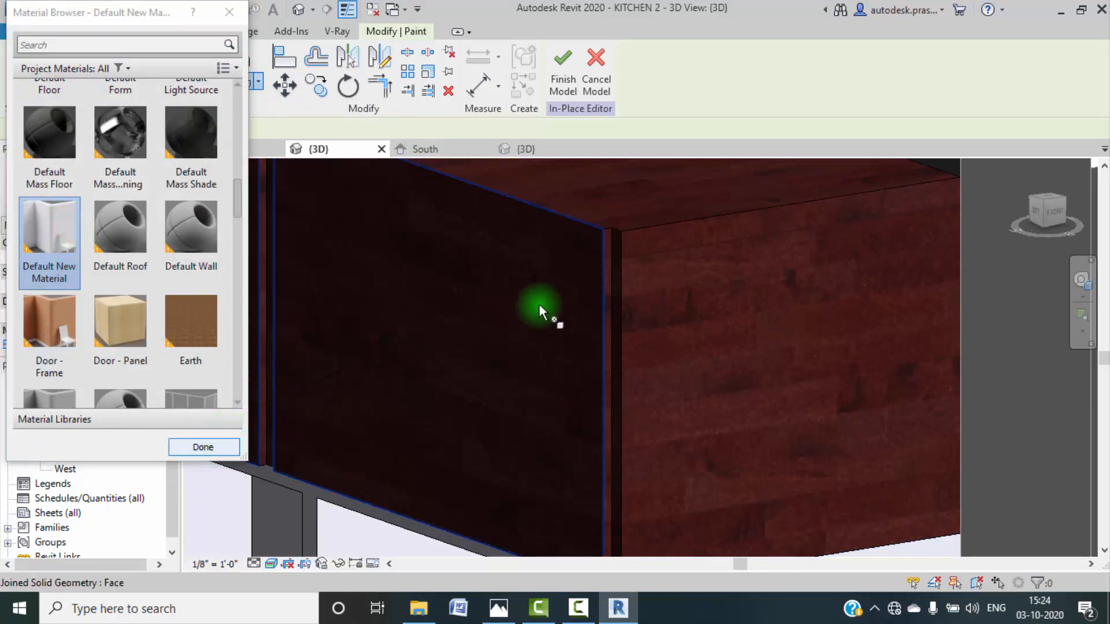
click(613, 293)
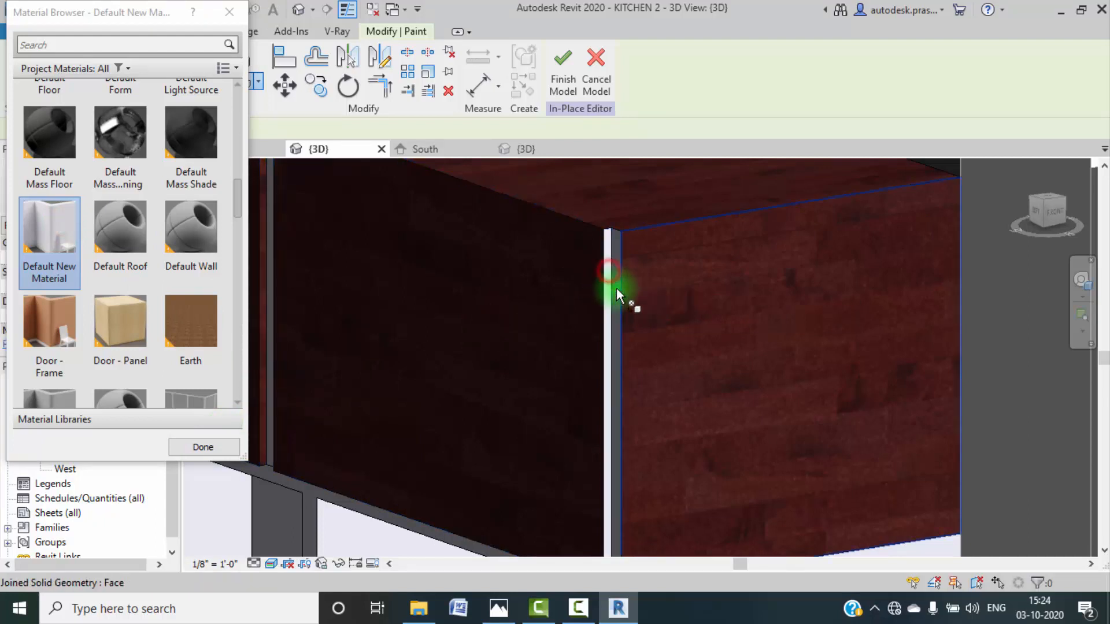
Step: Paint the next two vertical divider strips along the wooden upper cabinet's front with Default New Material
scroll(617, 288, down, 3)
scroll(436, 290, up, 5)
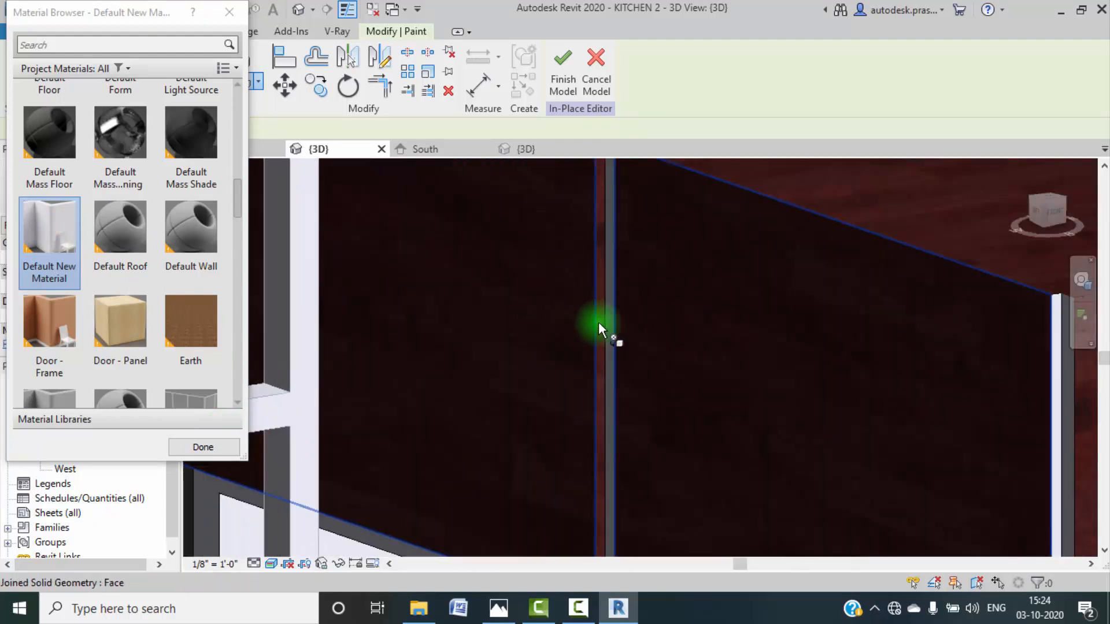
click(600, 328)
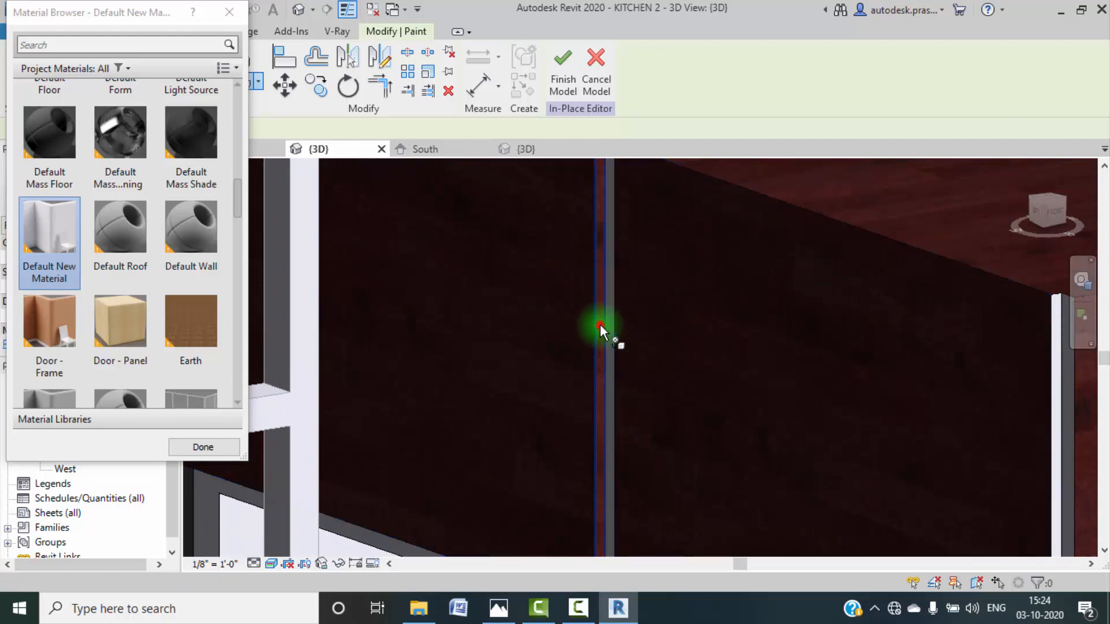
scroll(600, 327, down, 2)
scroll(513, 310, down, 4)
scroll(532, 340, up, 5)
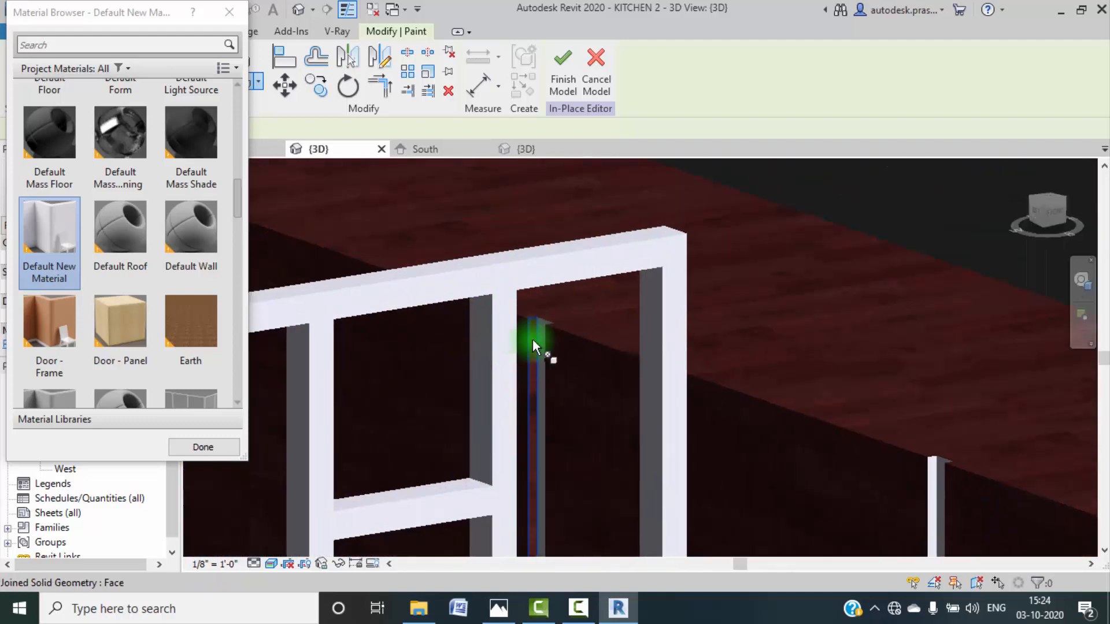
click(536, 336)
scroll(545, 342, down, 4)
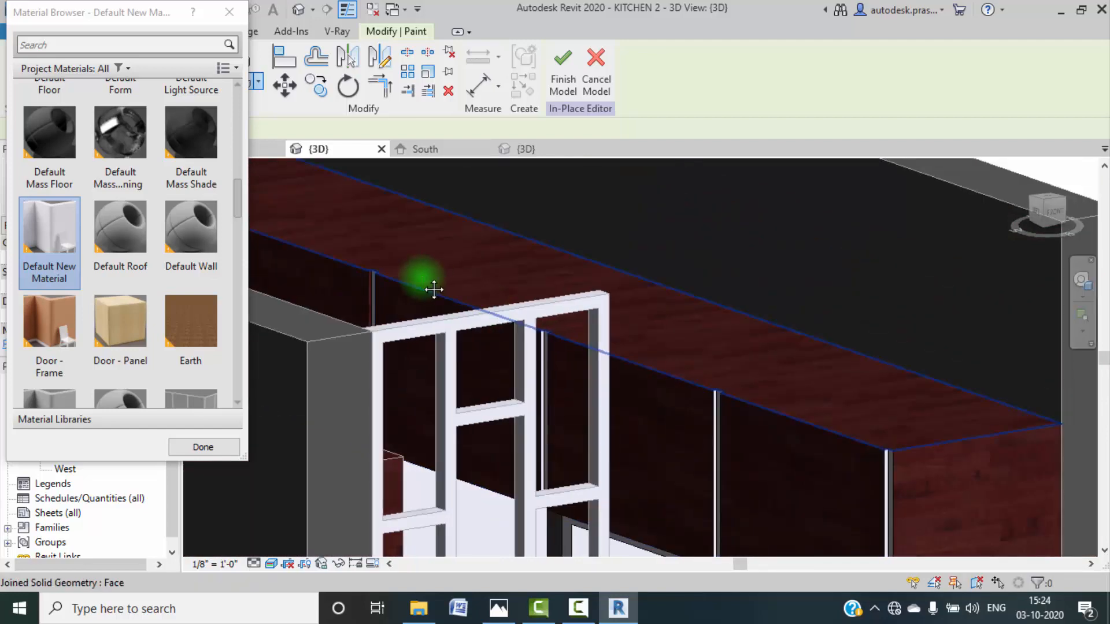
Step: Paint the remaining two vertical divider strips toward the far end of the wooden upper cabinet with Default New Material
scroll(484, 395, up, 3)
scroll(415, 399, up, 4)
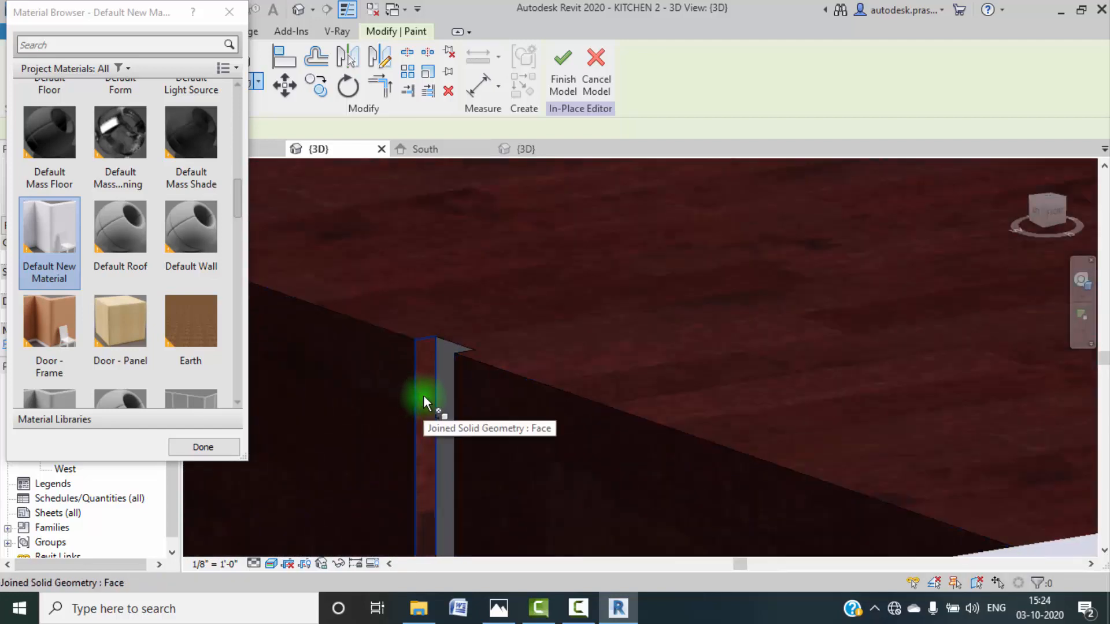
click(423, 396)
scroll(454, 362, down, 3)
scroll(736, 441, up, 4)
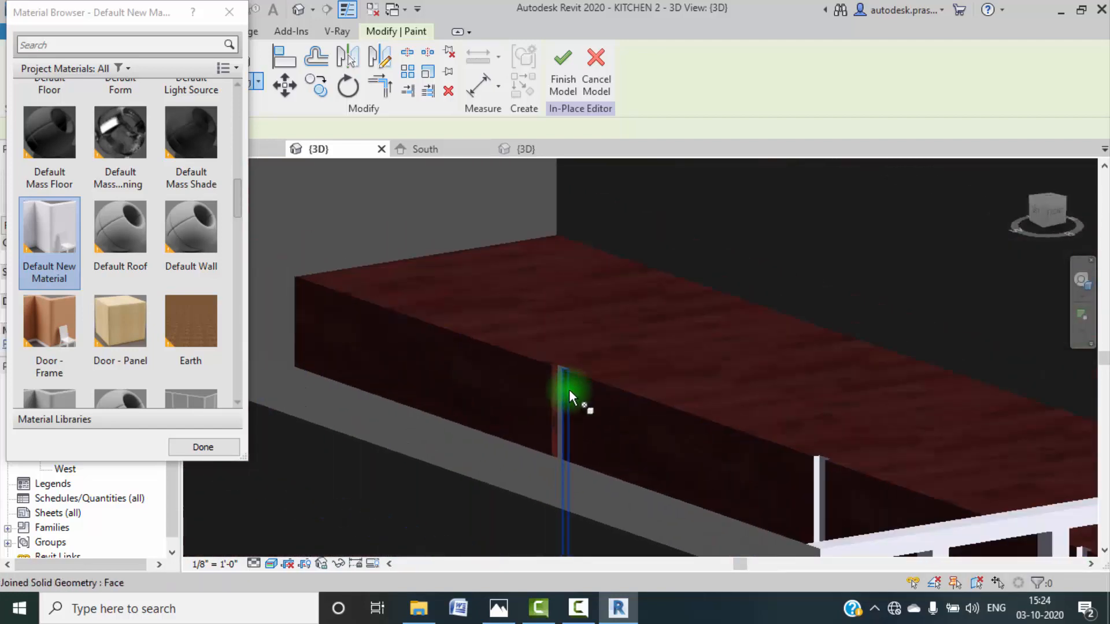
scroll(549, 352, up, 2)
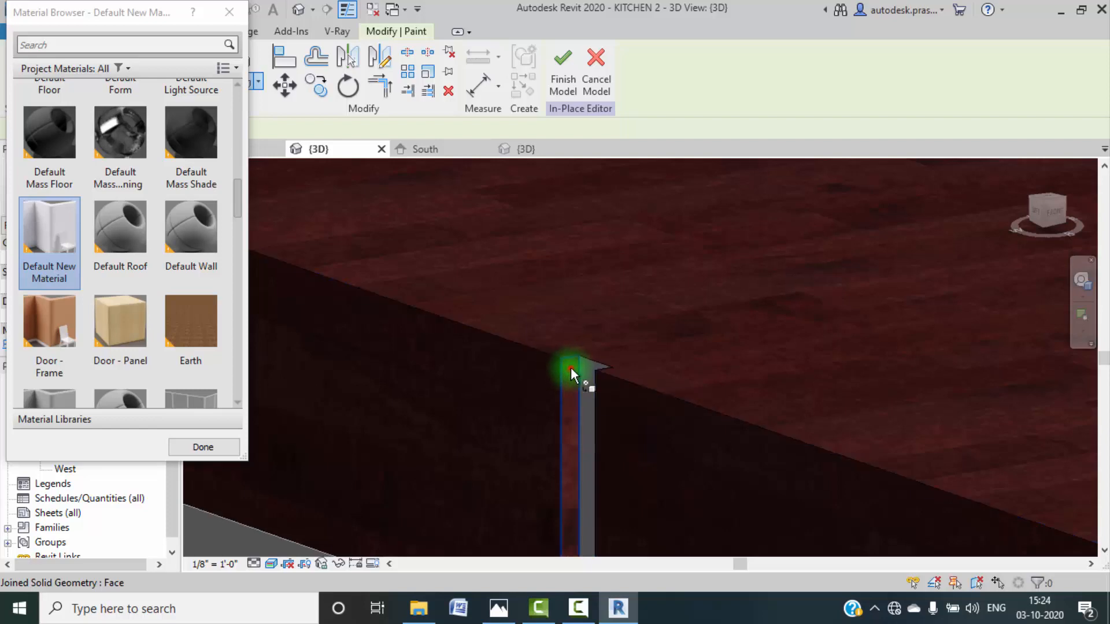
click(570, 369)
scroll(573, 373, down, 4)
scroll(570, 279, up, 1)
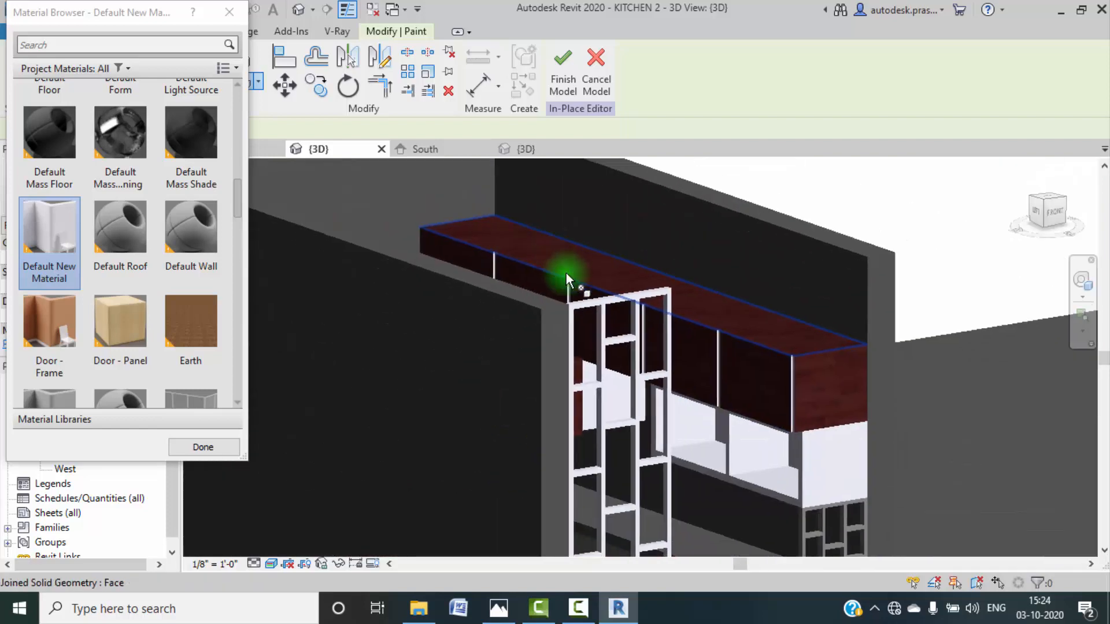
scroll(764, 345, down, 3)
shift+middle_drag(765, 345, 673, 403)
scroll(213, 311, down, 2)
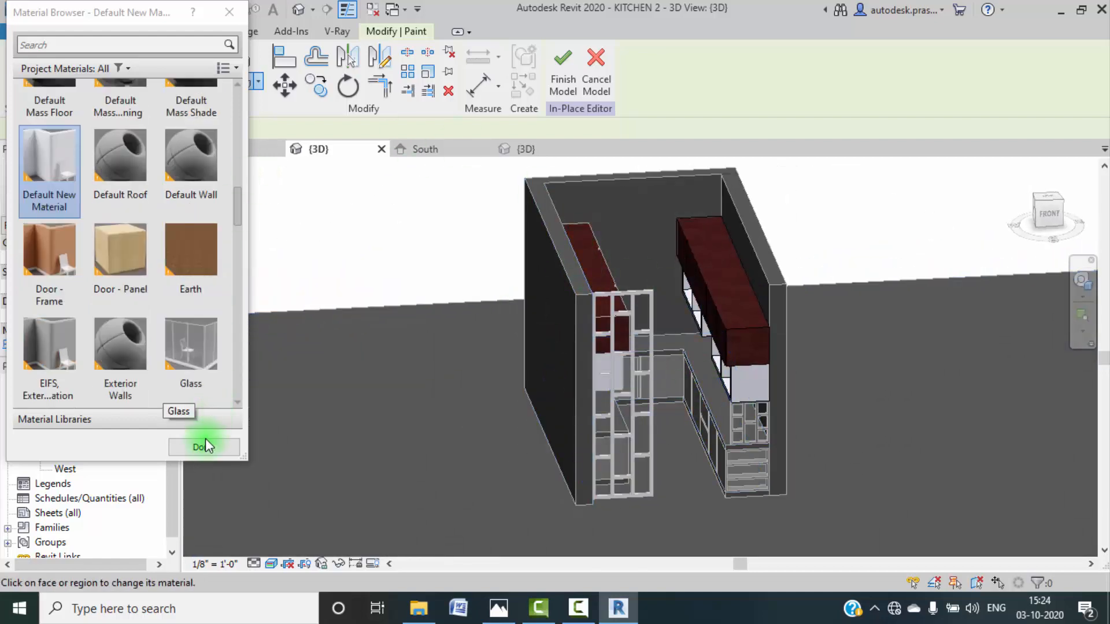
Step: End painting, finish the in-place upper cabinet model and save the project
click(203, 446)
click(550, 85)
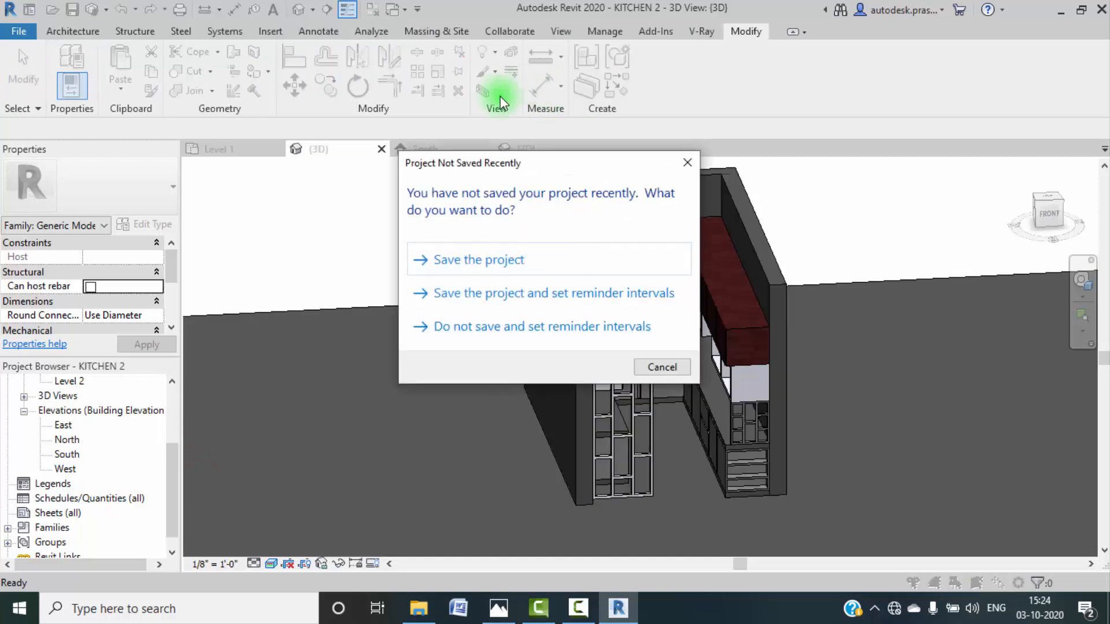
click(503, 258)
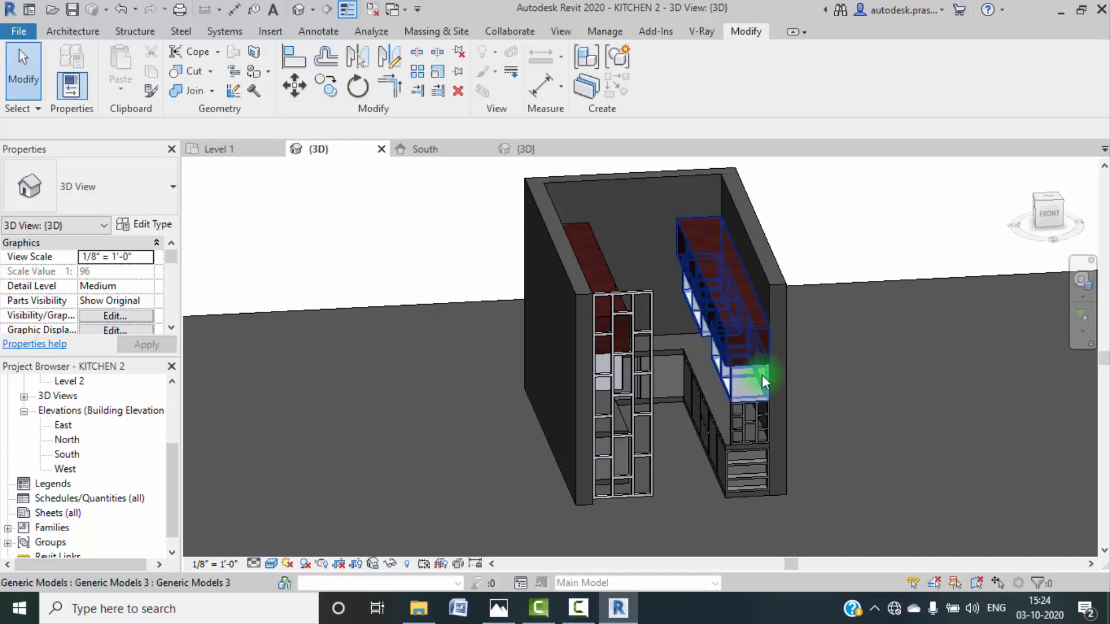
Step: Open the small lattice frame standing on the countertop's near end for in-place editing
scroll(757, 393, up, 5)
click(760, 401)
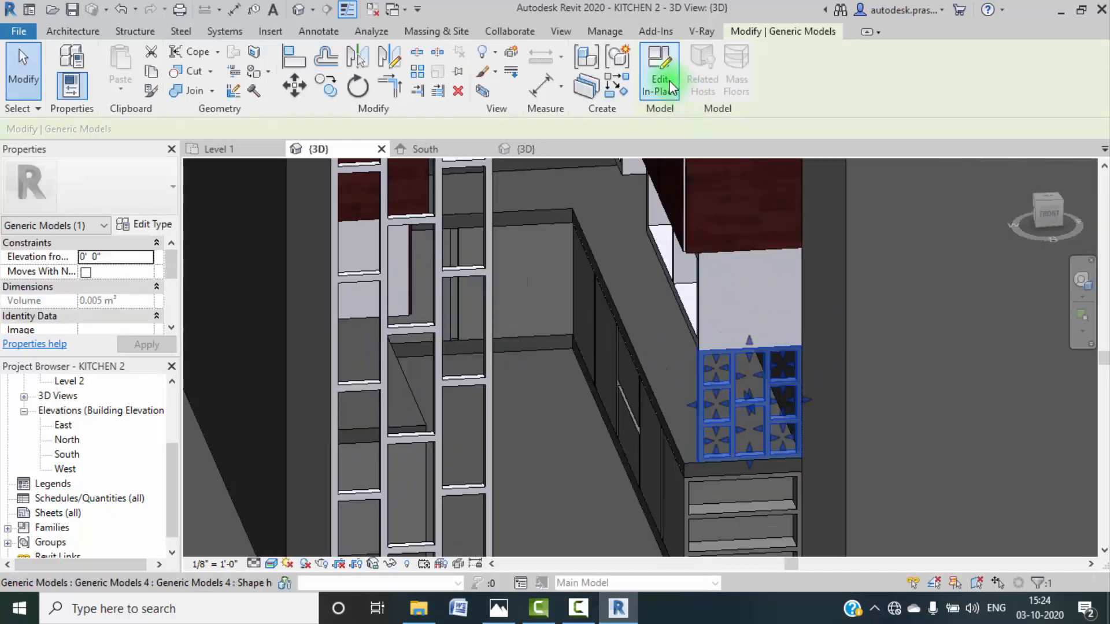
click(666, 76)
scroll(124, 289, down, 3)
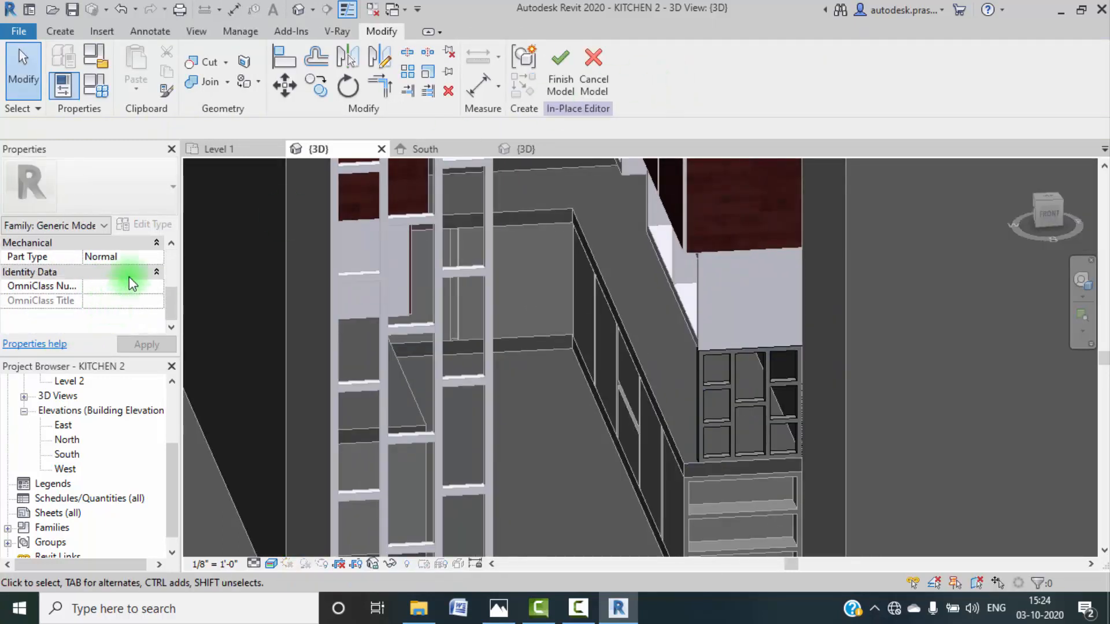
scroll(133, 278, up, 3)
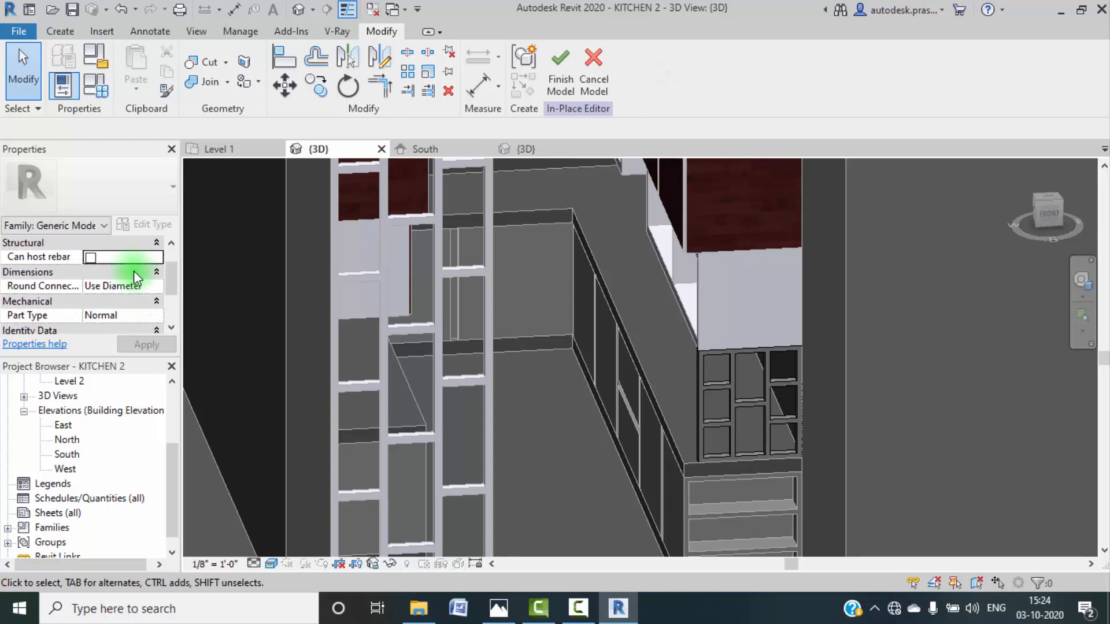
Step: Assign the WOODEN material to the small countertop lattice's extrusion
click(726, 382)
scroll(182, 292, down, 2)
scroll(131, 286, down, 3)
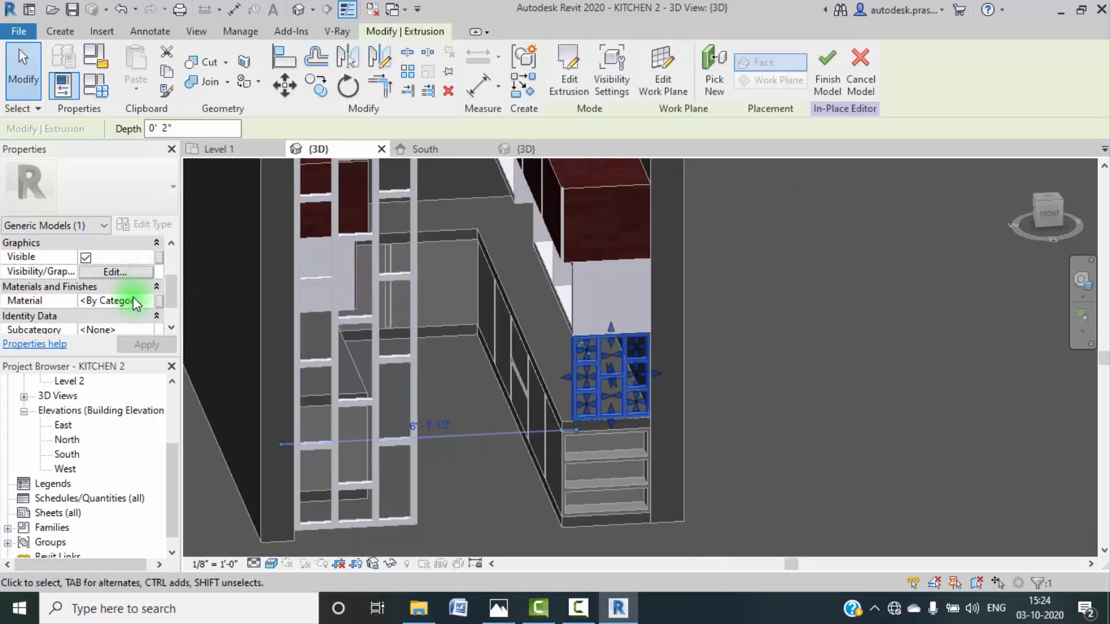
click(142, 301)
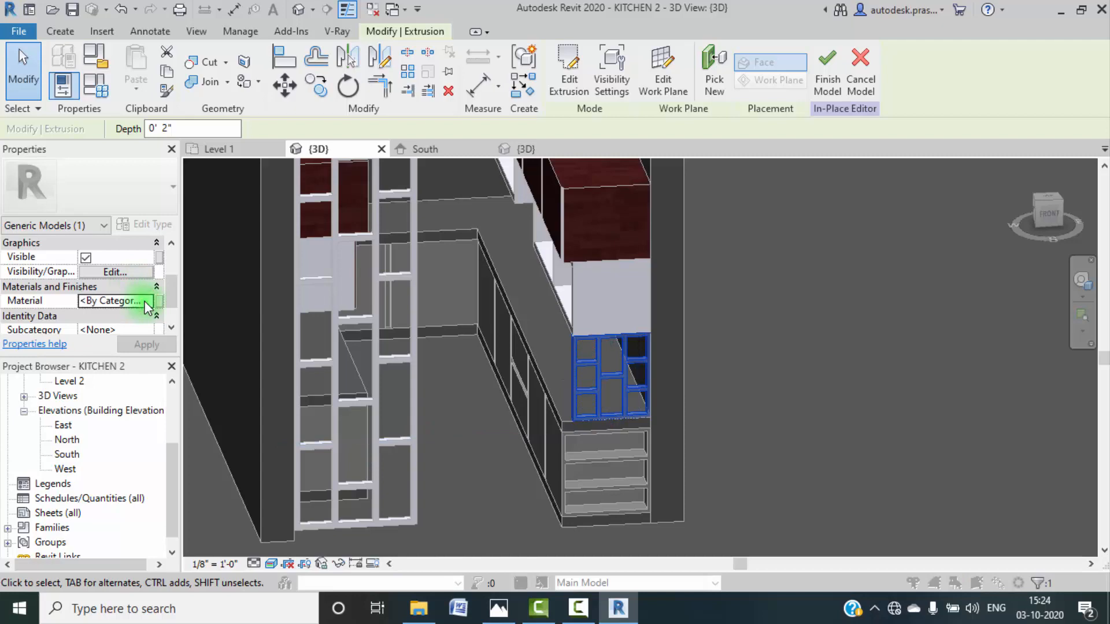
click(146, 301)
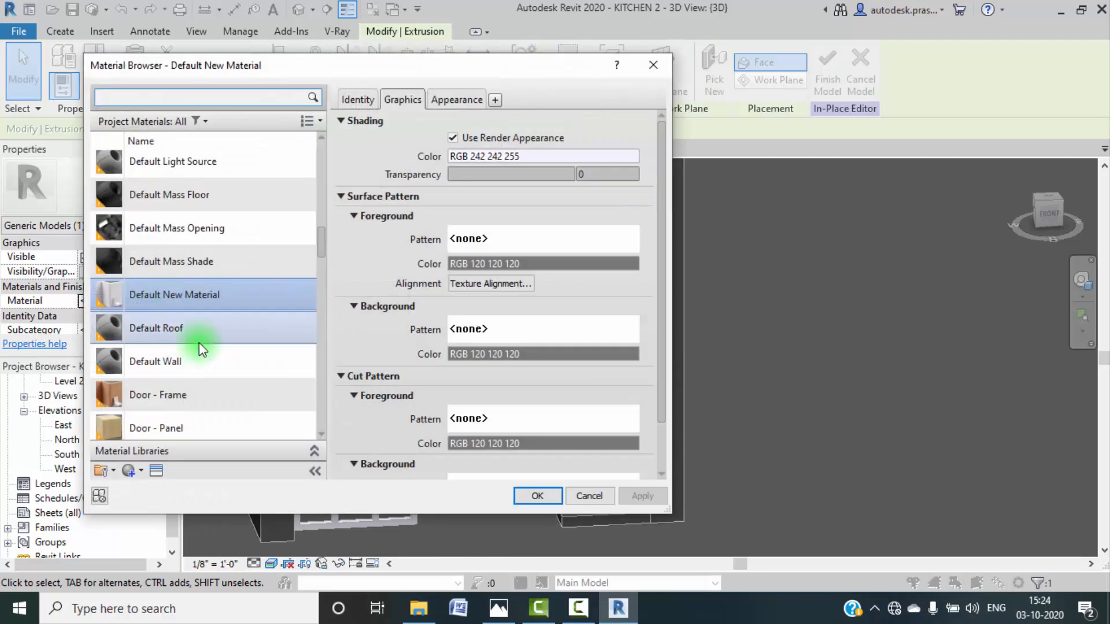
scroll(215, 356, down, 10)
click(167, 423)
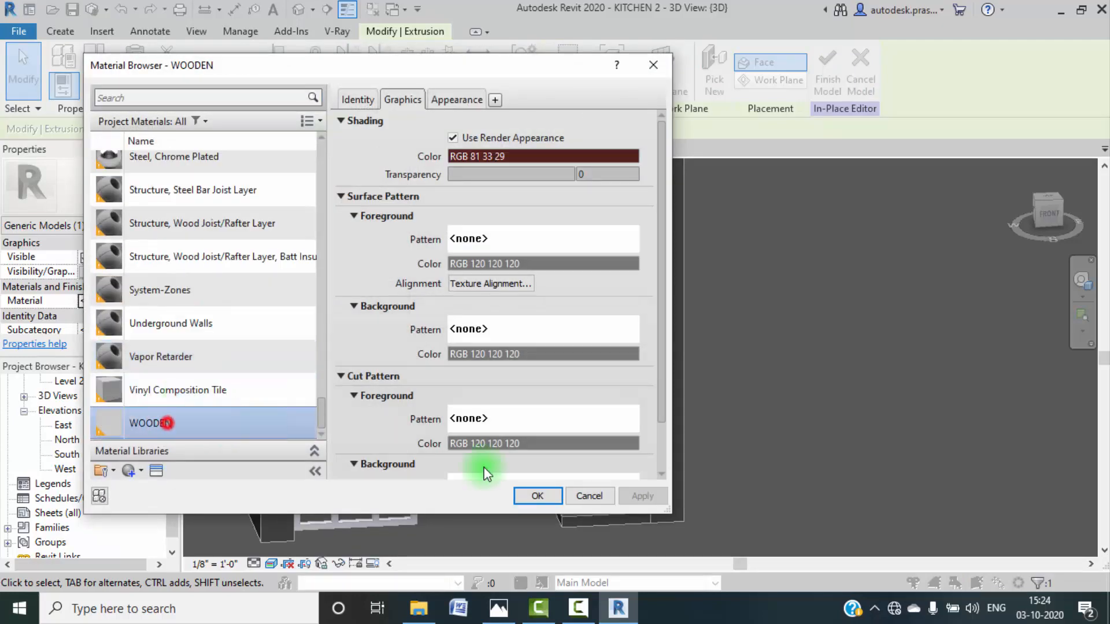
click(530, 496)
click(796, 413)
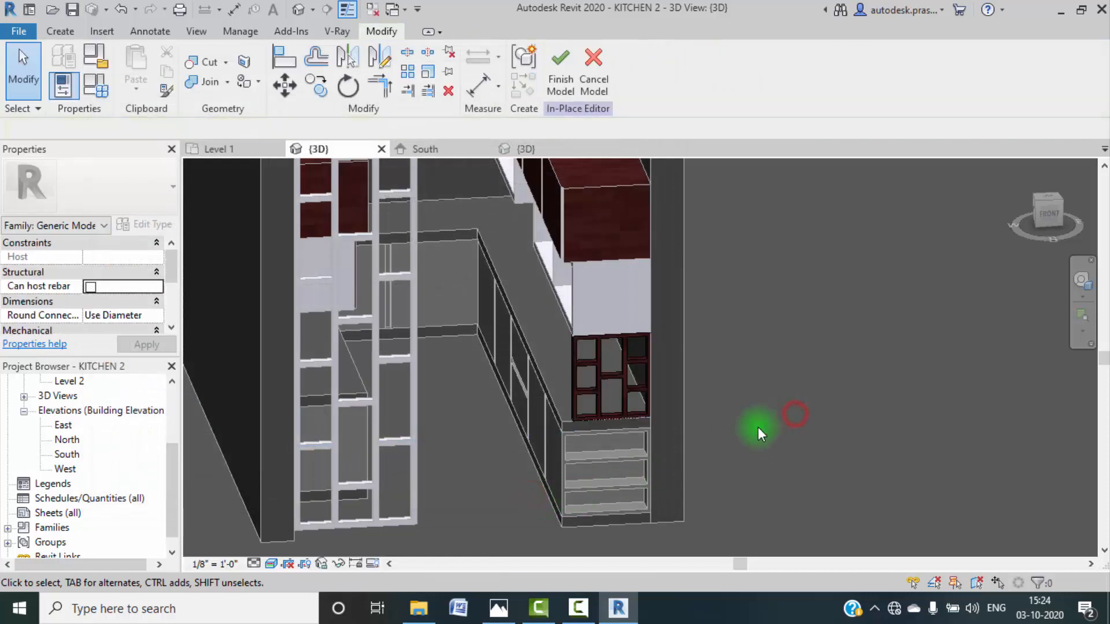
Step: Finish the in-place model of the small countertop lattice
scroll(769, 366, down, 2)
middle_drag(769, 366, 772, 342)
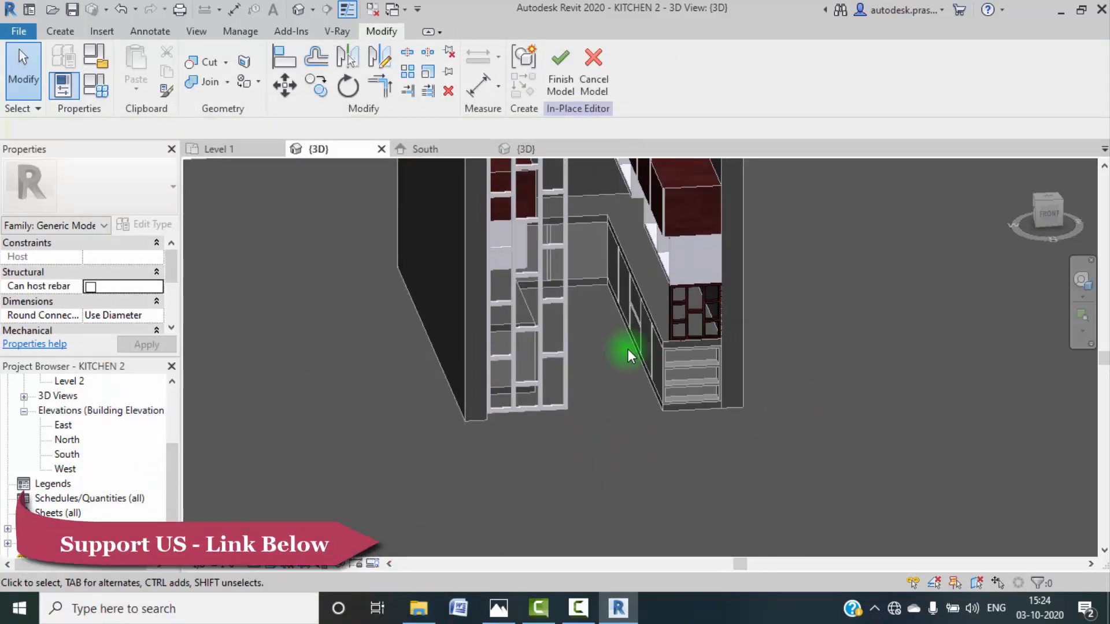
middle_drag(692, 321, 621, 257)
scroll(657, 258, up, 2)
scroll(617, 259, down, 1)
shift+middle_drag(597, 325, 565, 322)
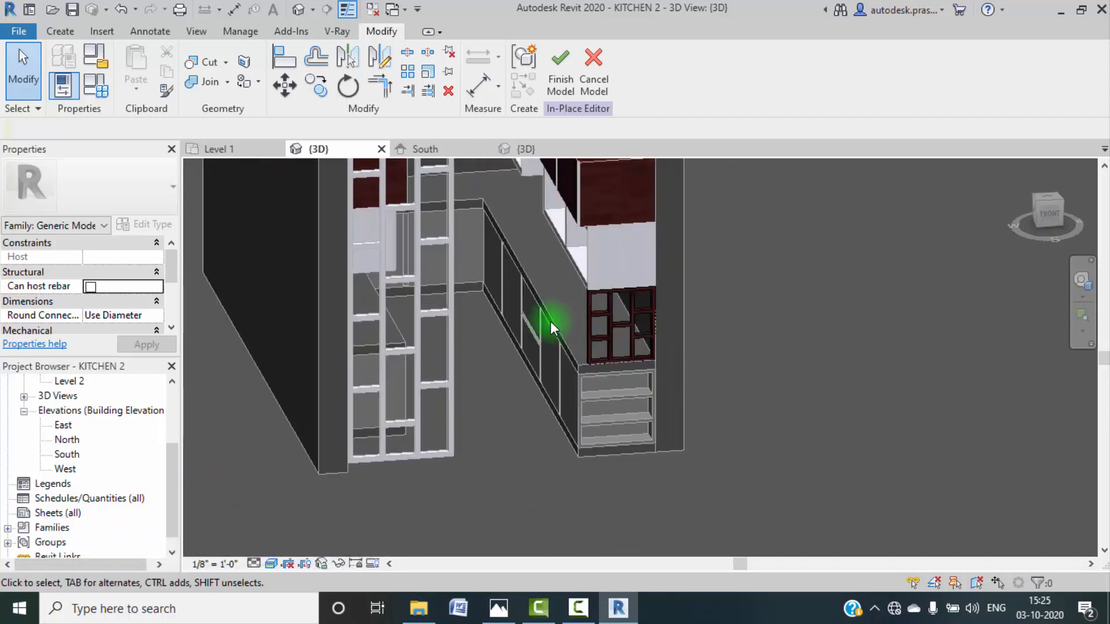
click(556, 63)
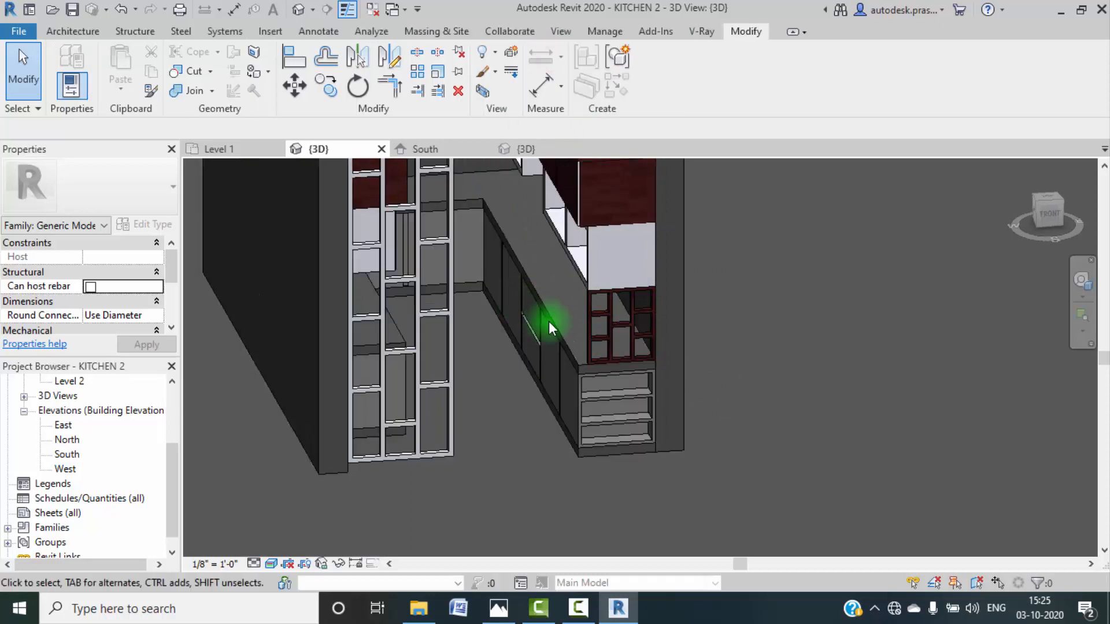
Step: Set the structure layer of the countertop's Generic Floor - 400mm type to the GRANITE material
scroll(549, 321, up, 3)
click(559, 322)
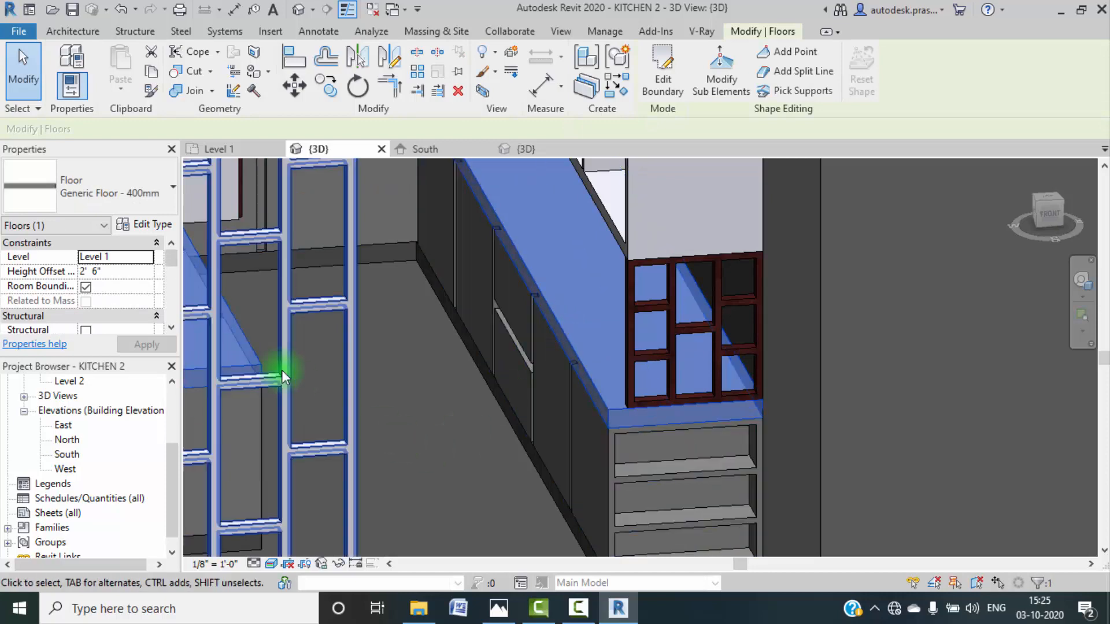
click(578, 608)
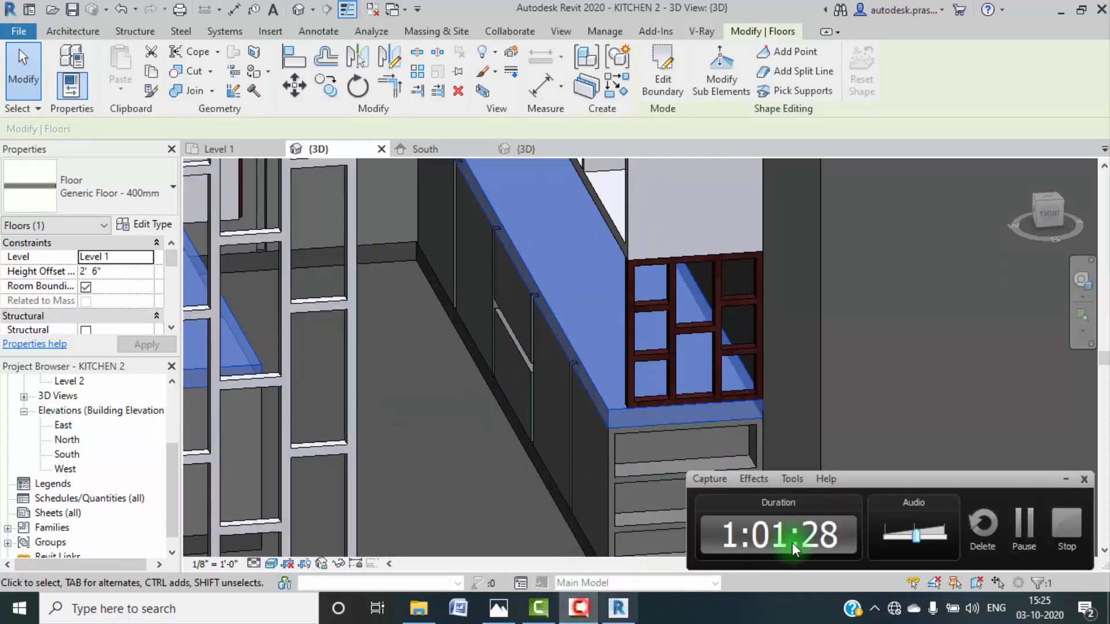
click(1024, 529)
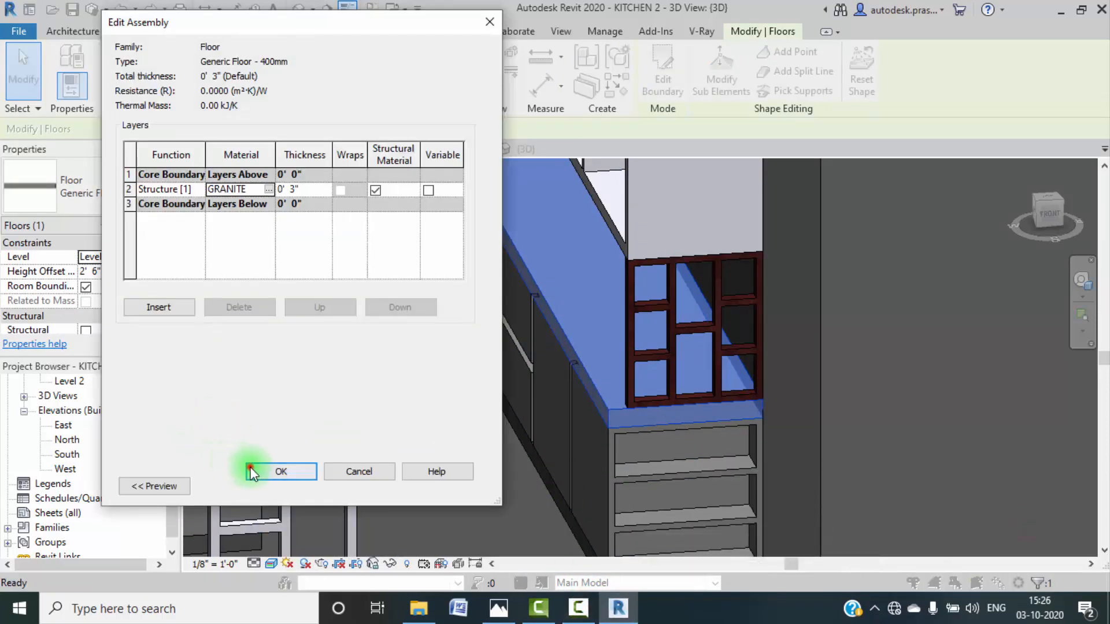
click(252, 473)
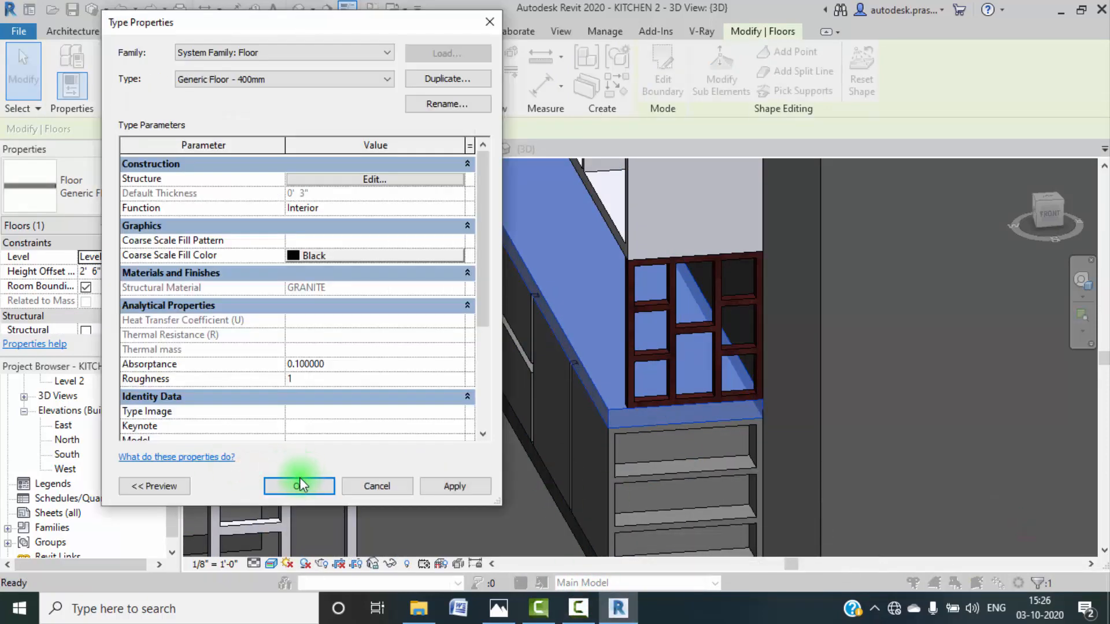
click(300, 484)
click(438, 453)
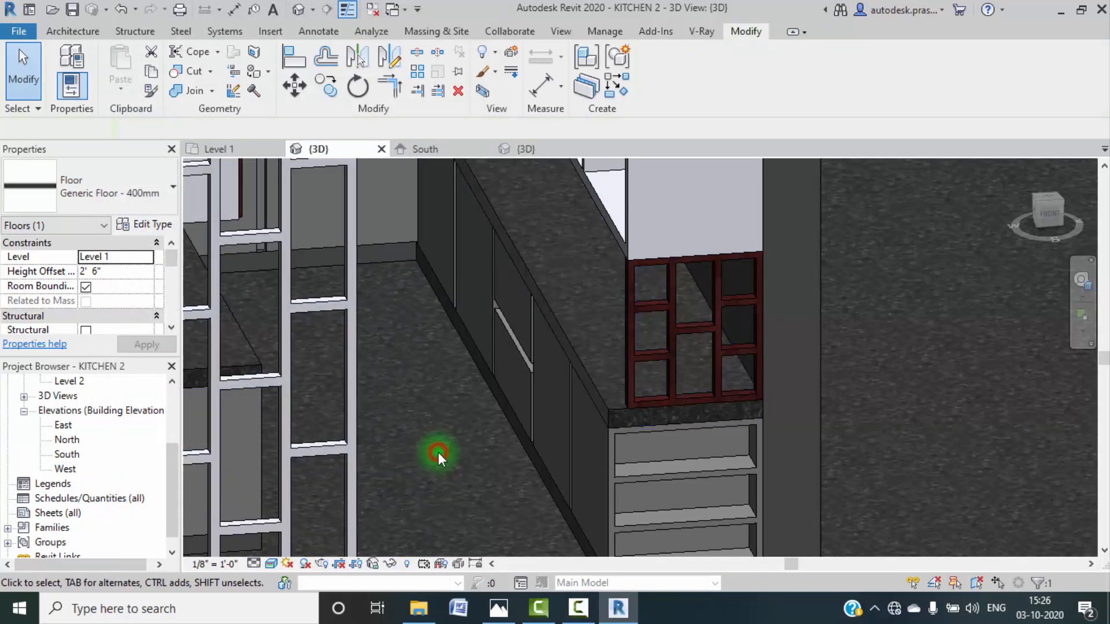
Step: Check the countertop behind the tall white lattice frame for the granite finish
scroll(586, 352, up, 1)
middle_drag(313, 394, 738, 358)
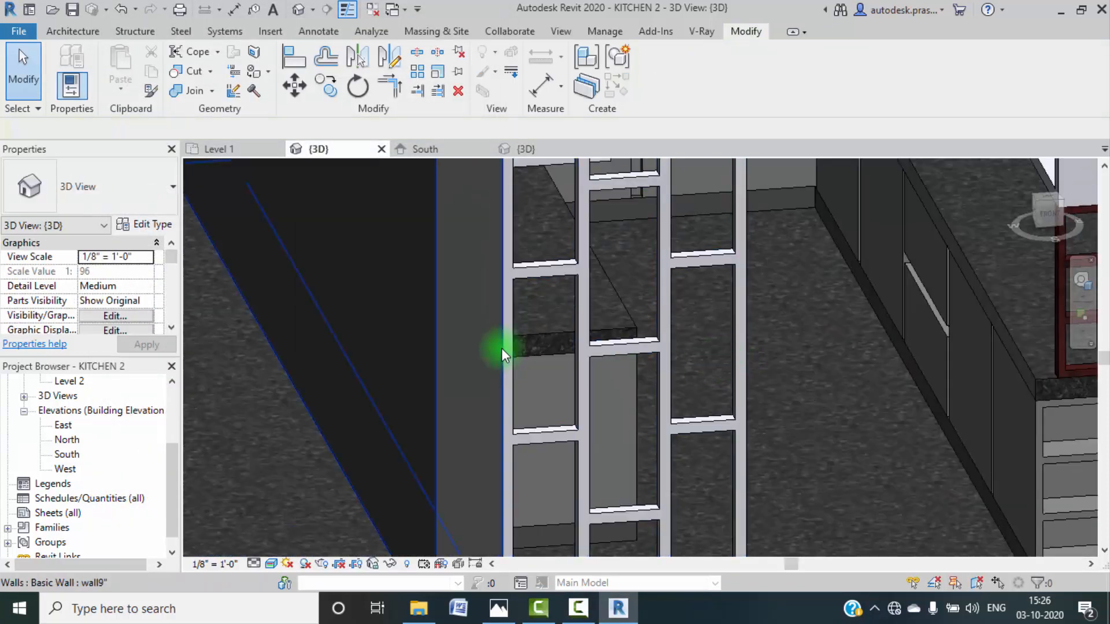
scroll(501, 348, down, 3)
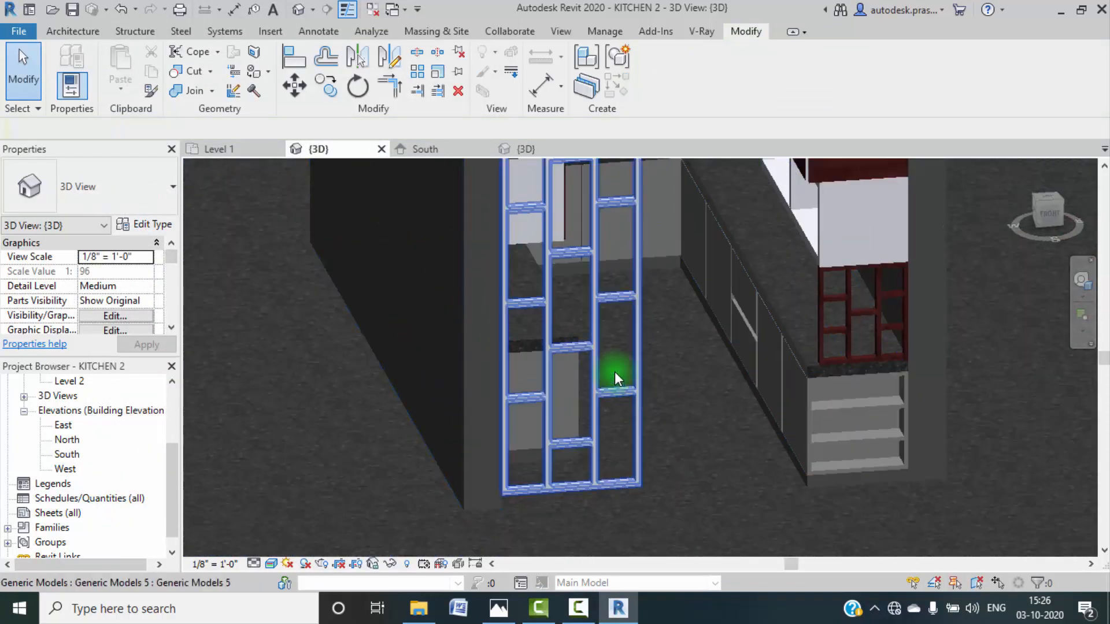
scroll(525, 343, up, 2)
click(523, 336)
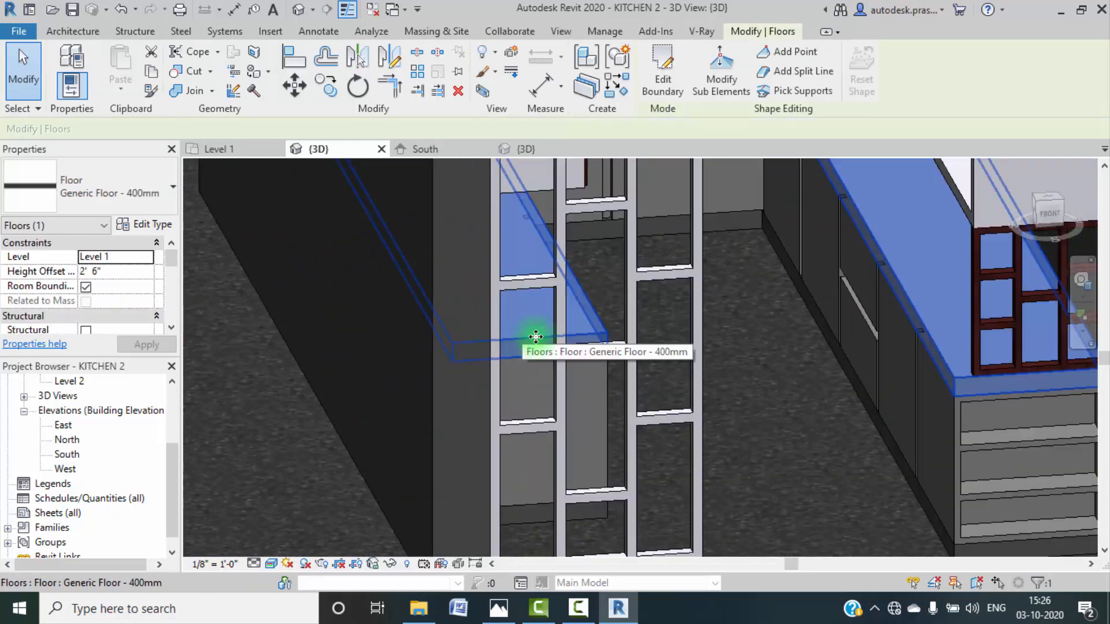
click(782, 370)
Step: Set the structure layer of the bottom base cab floor type under the lower cabinets to GRANITE
middle_drag(857, 421, 713, 279)
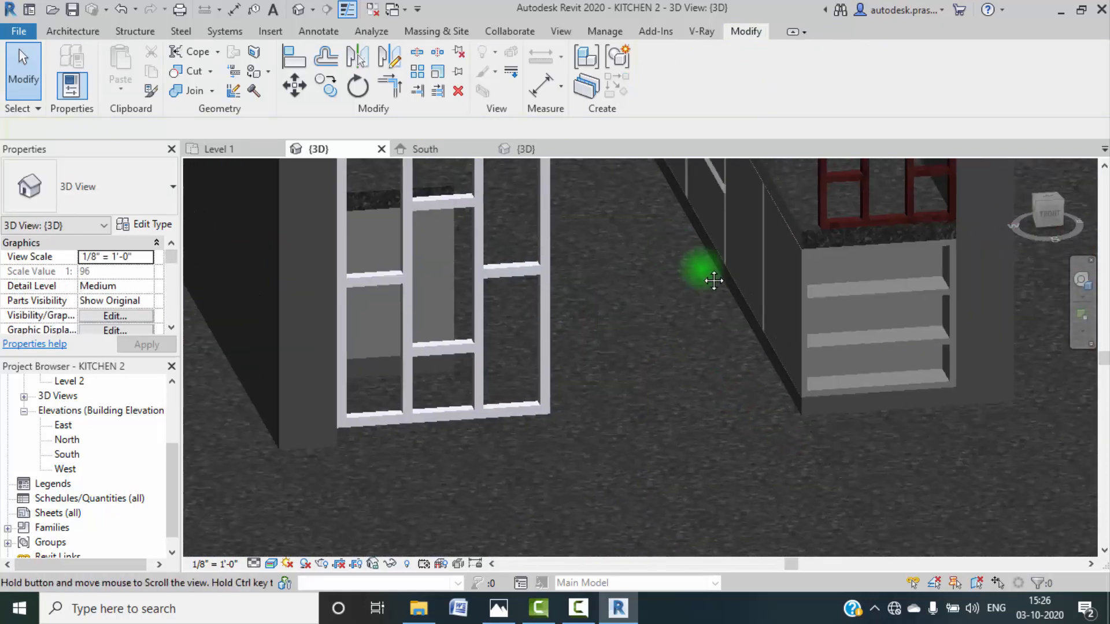
scroll(836, 436, up, 3)
click(764, 376)
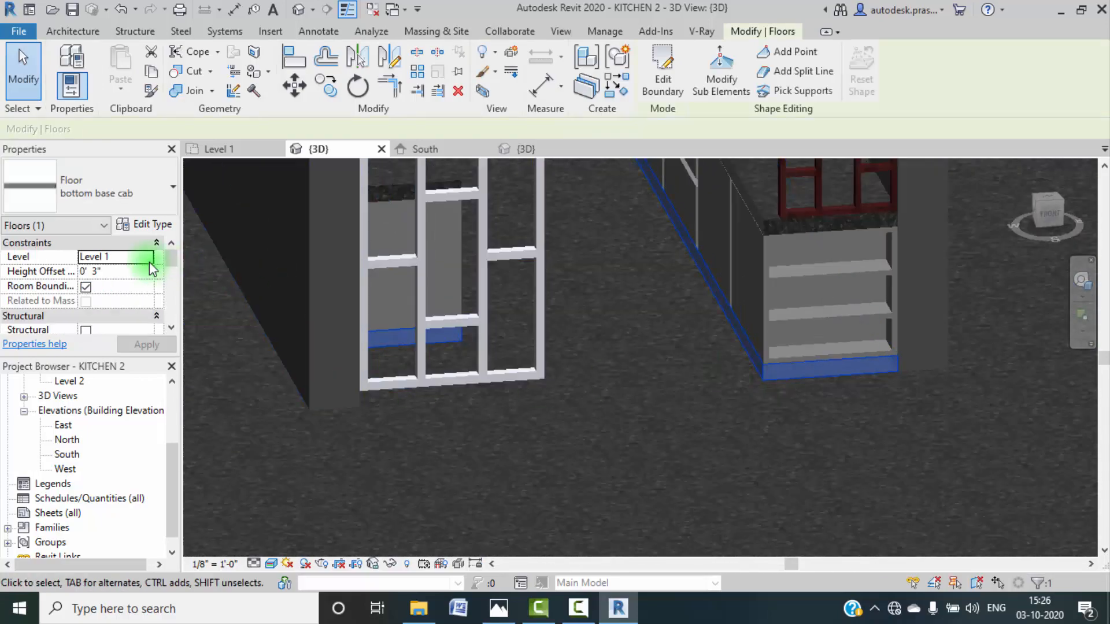
click(144, 224)
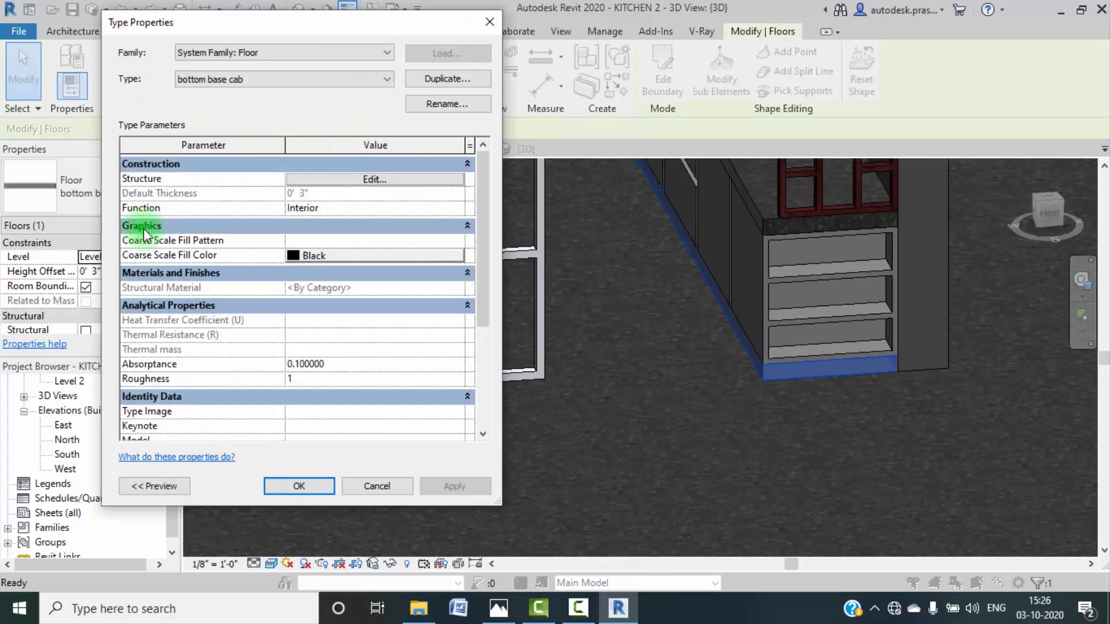
click(322, 178)
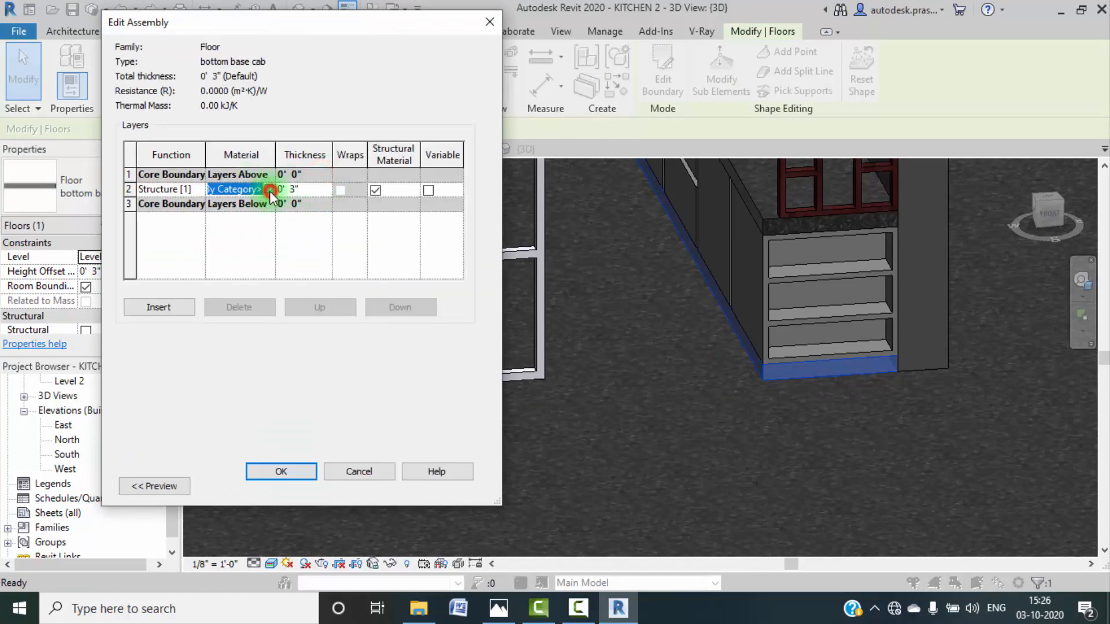
click(270, 190)
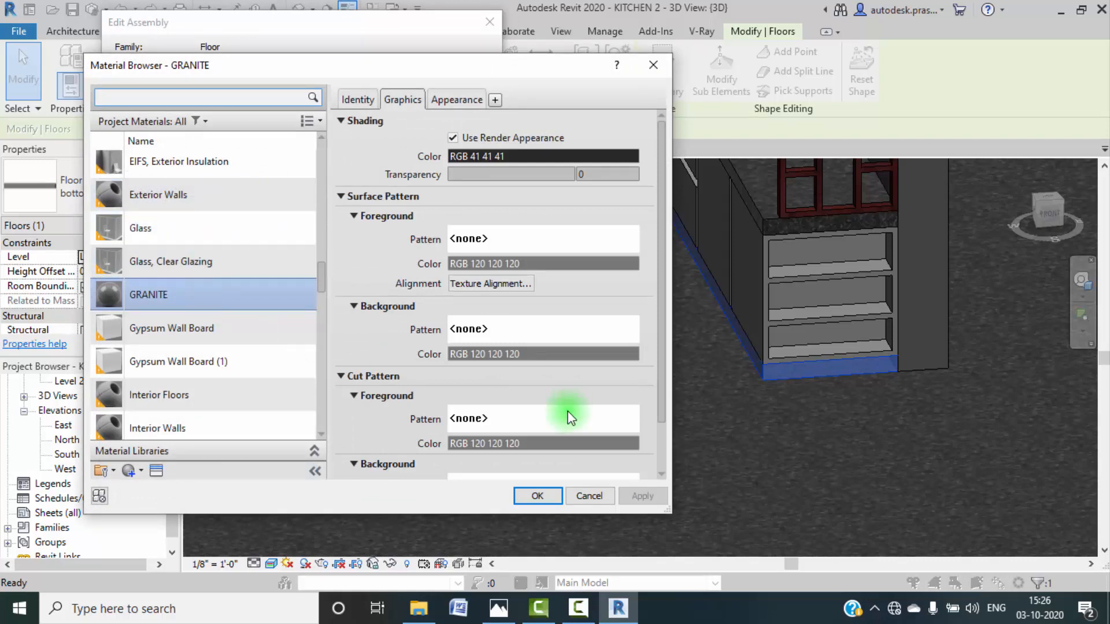
click(527, 496)
click(300, 470)
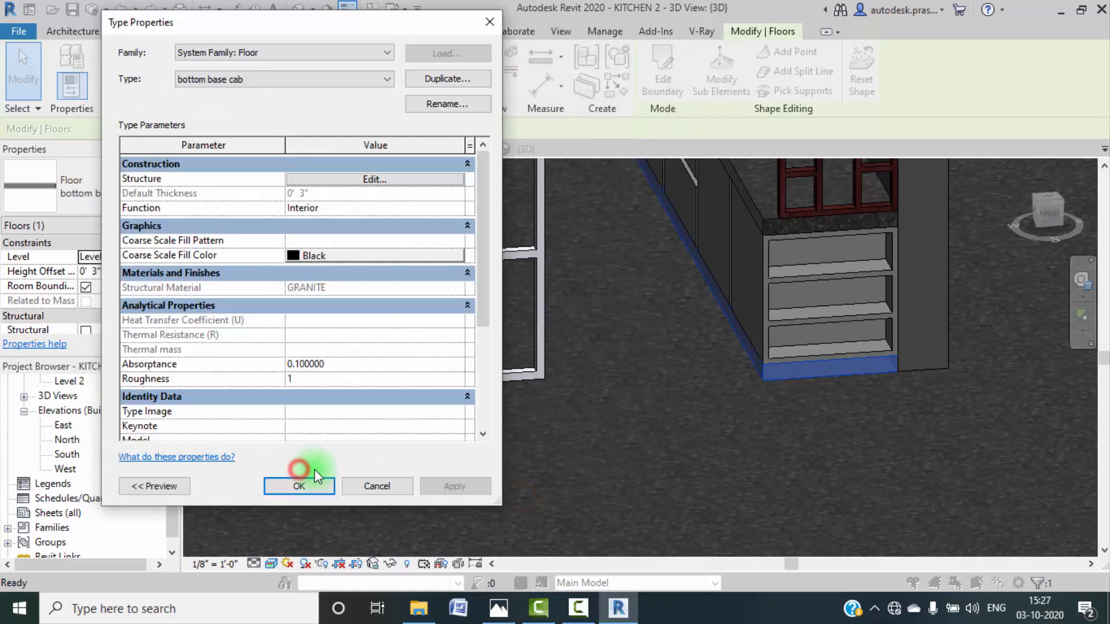
click(314, 486)
click(474, 473)
Step: Open the lower base cabinet model, including its open shelf end, for in-place editing
scroll(559, 423, down, 2)
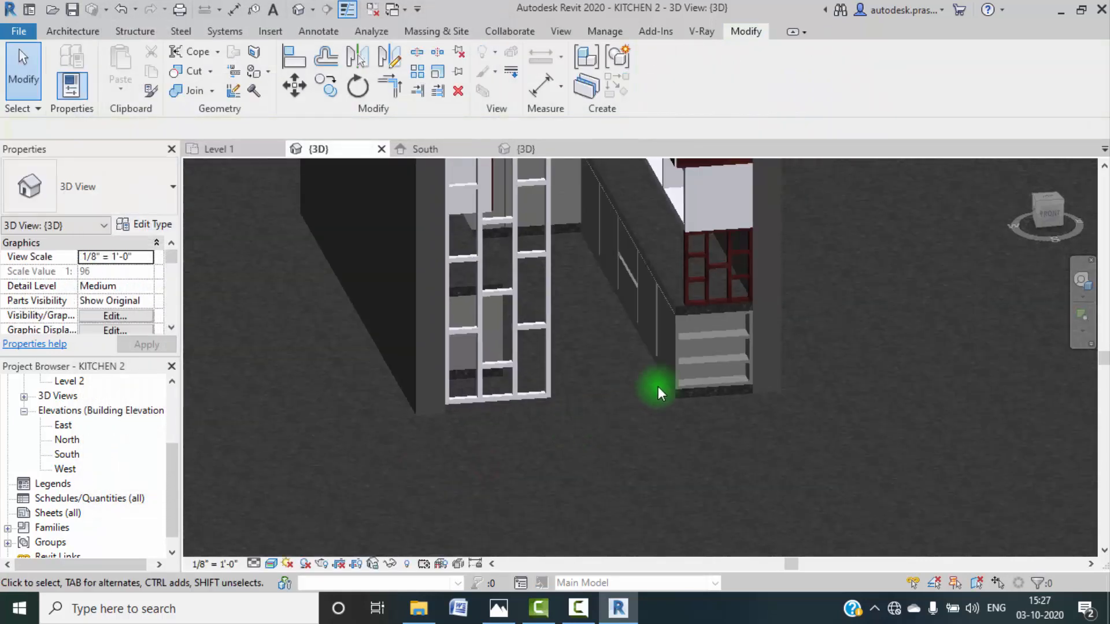
shift+middle_drag(661, 392, 581, 407)
scroll(510, 414, down, 5)
shift+middle_drag(509, 414, 546, 431)
click(515, 364)
shift+middle_drag(515, 364, 669, 359)
scroll(701, 330, up, 5)
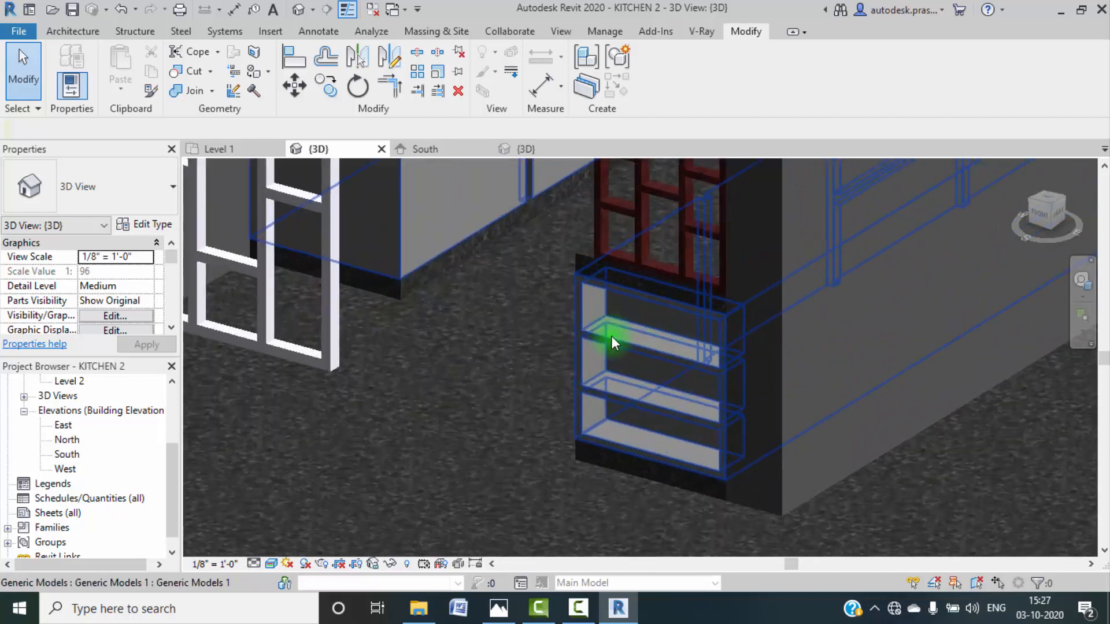
click(399, 232)
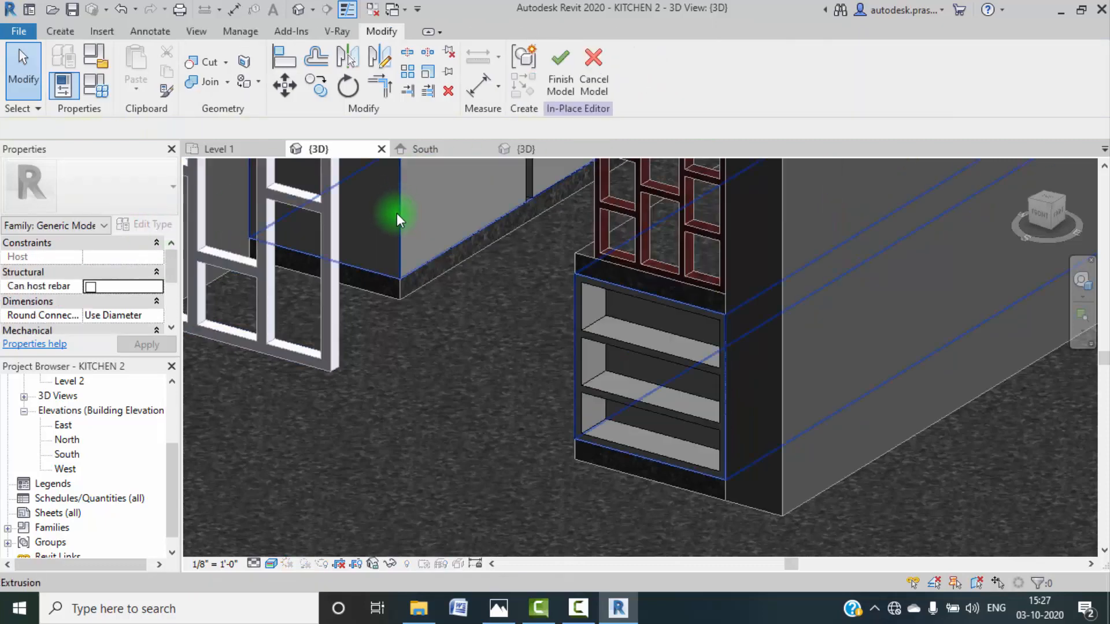
Step: Assign the WOODEN material to the lower base cabinet's extrusion
click(396, 213)
scroll(142, 320, down, 2)
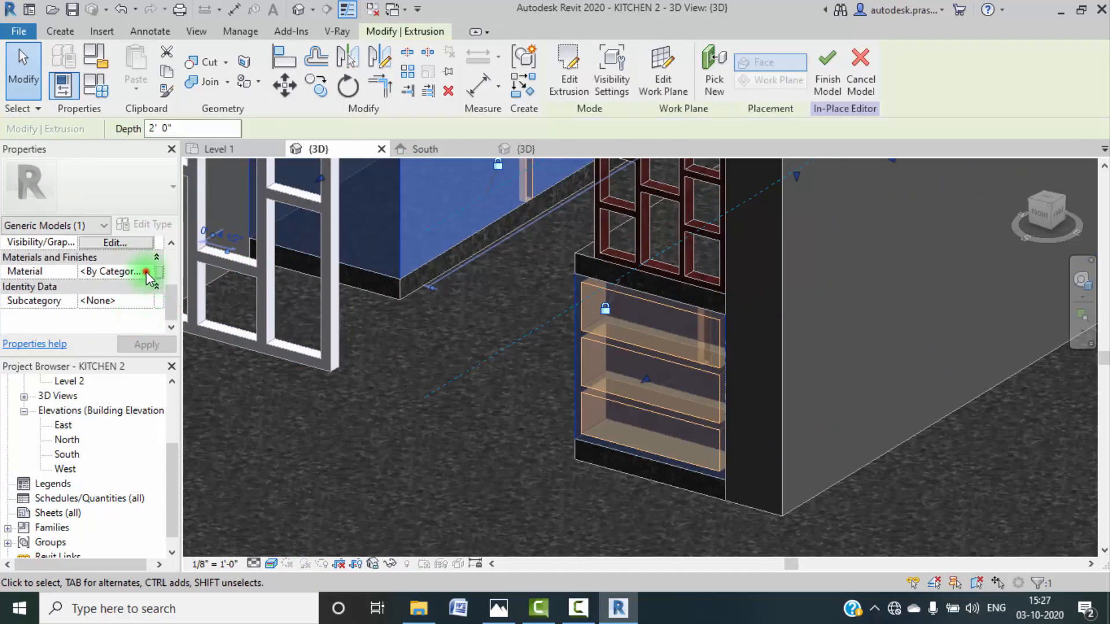
click(145, 272)
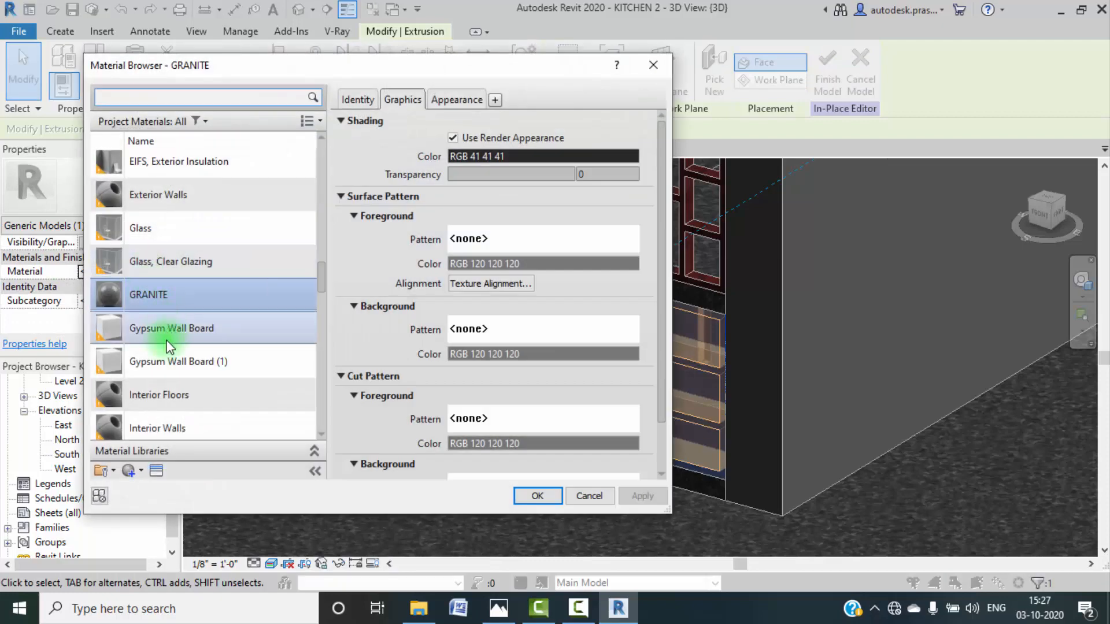
scroll(167, 347, down, 10)
click(168, 424)
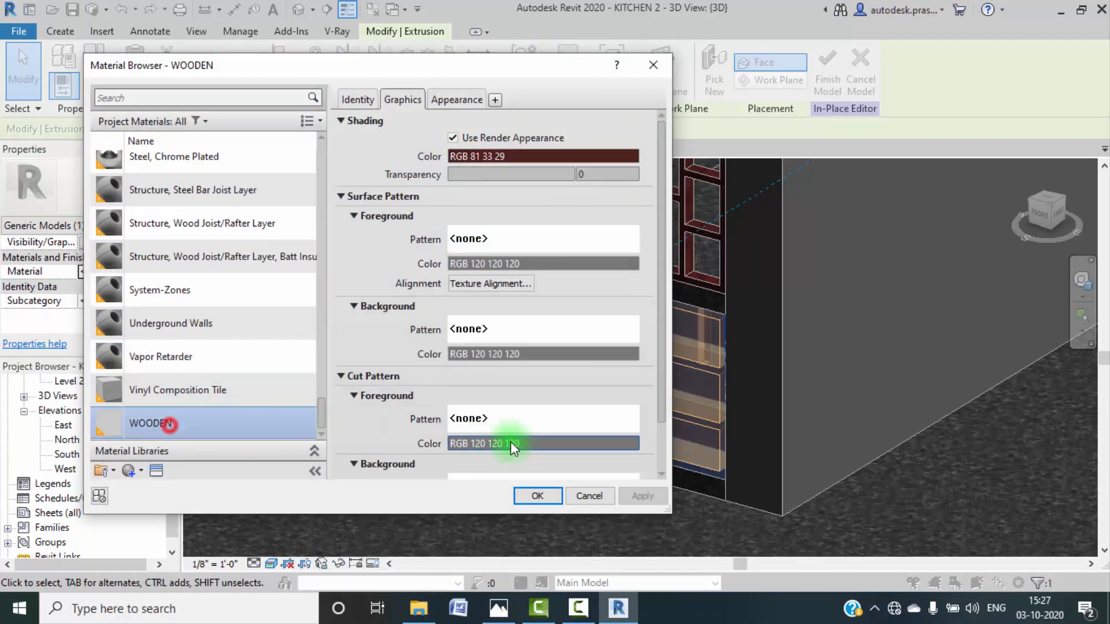
click(525, 496)
click(497, 423)
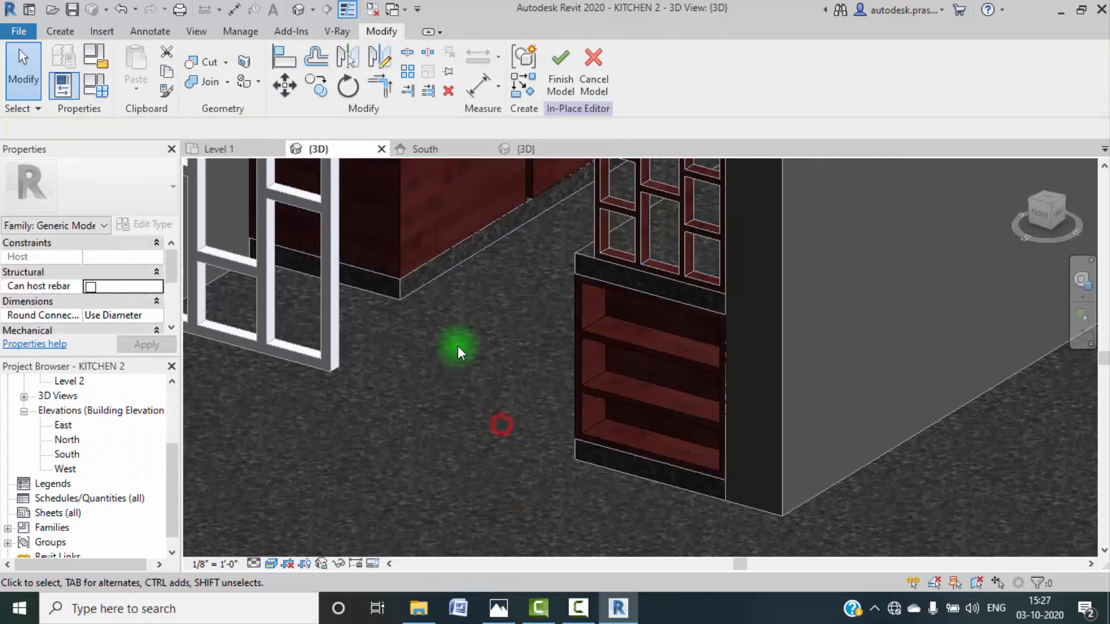
Step: Try painting the vertical groove between the lower cabinet's door panels with Default New Material
scroll(458, 347, up, 2)
middle_drag(458, 347, 445, 479)
scroll(485, 332, up, 5)
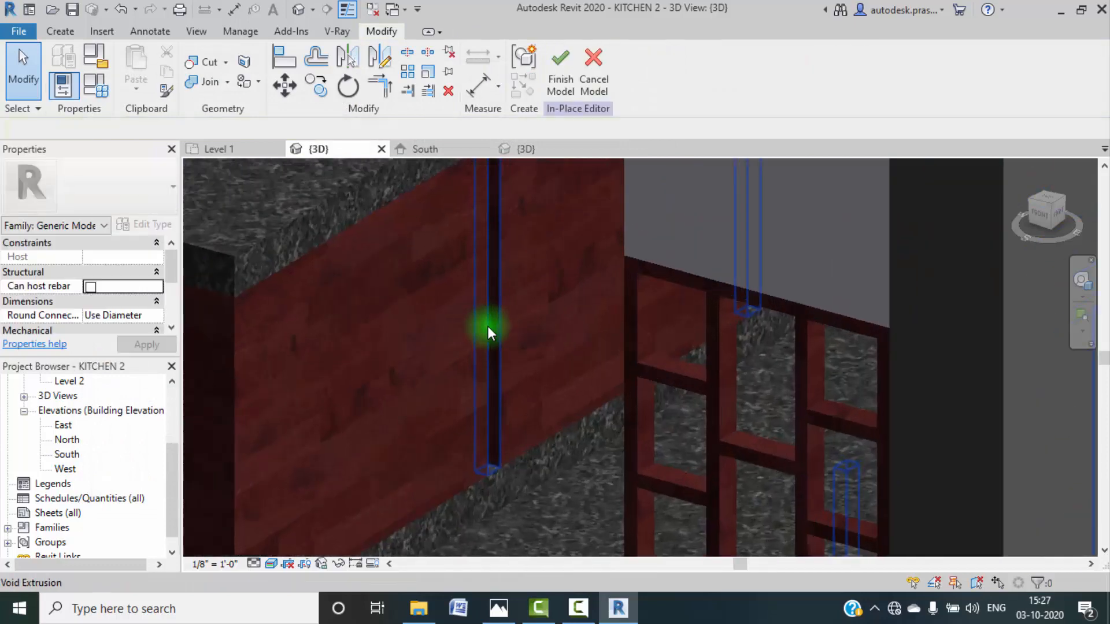
click(259, 82)
click(289, 107)
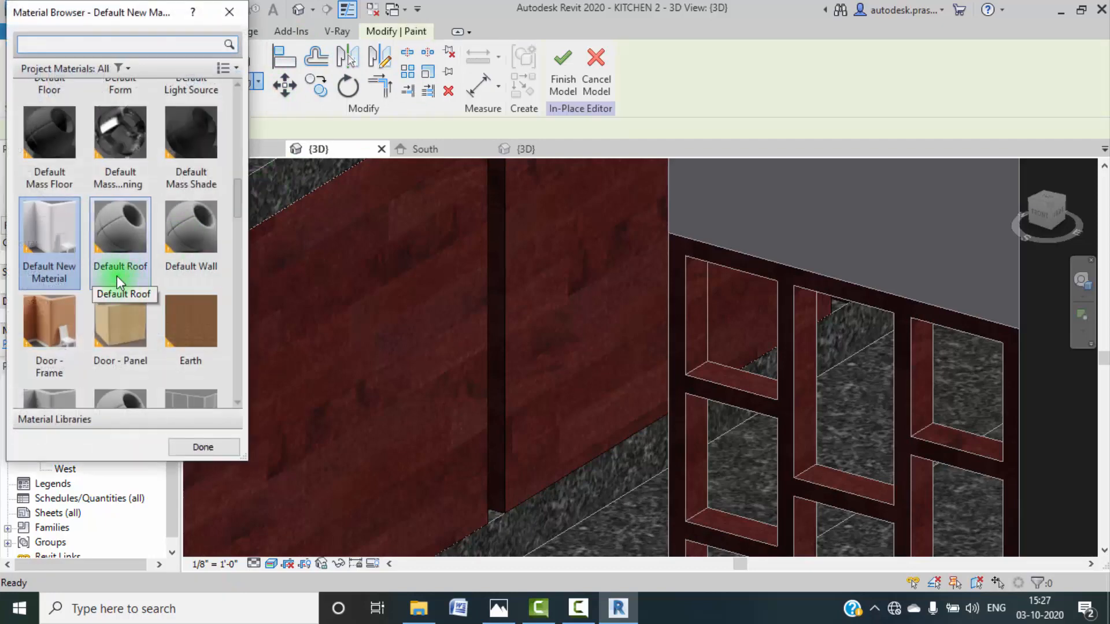
click(498, 237)
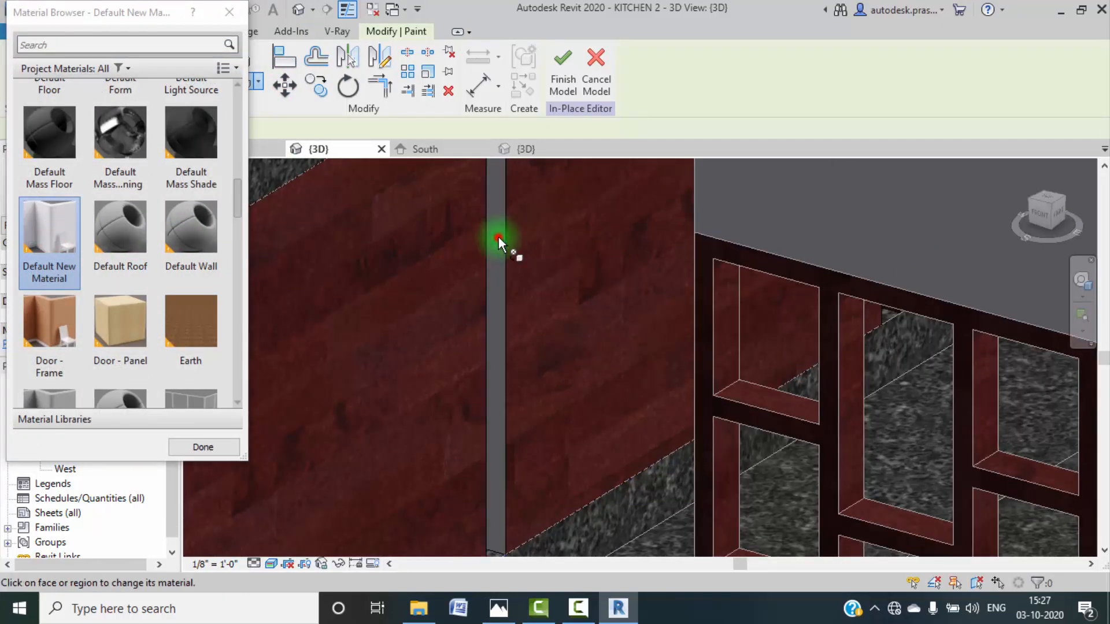
Step: Try painting the narrow groove face beneath the countertop with Default New Material, and undo the paint that lands on the door panel
mouse_move(498, 237)
middle_down()
mouse_move(488, 405)
mouse_move(466, 511)
middle_up()
scroll(459, 215, up, 3)
scroll(484, 285, down, 4)
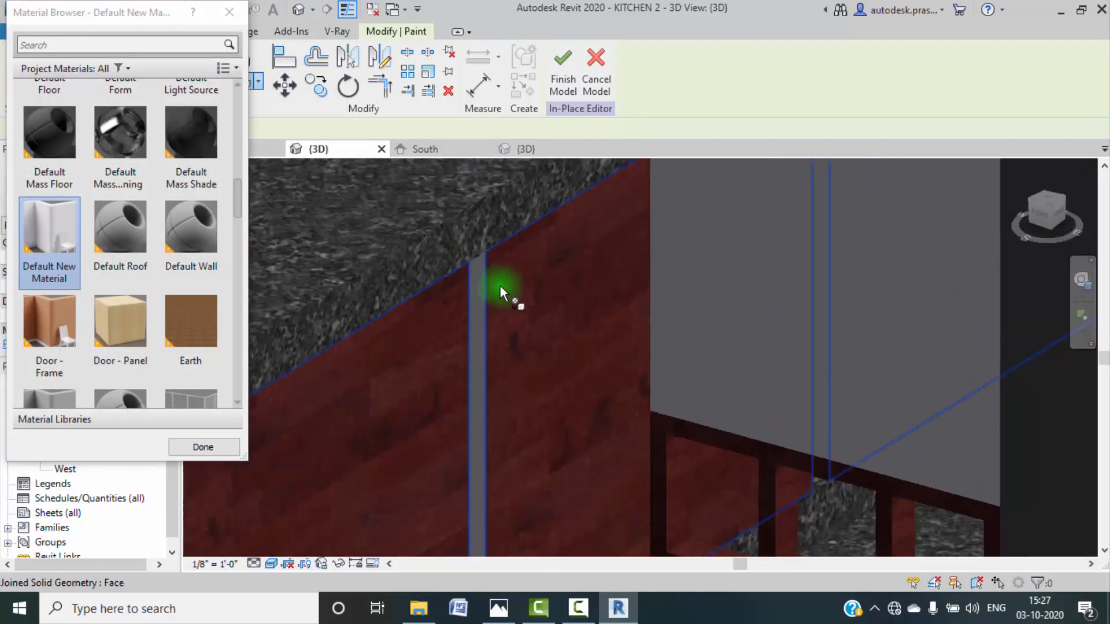
shift+middle_drag(500, 286, 512, 250)
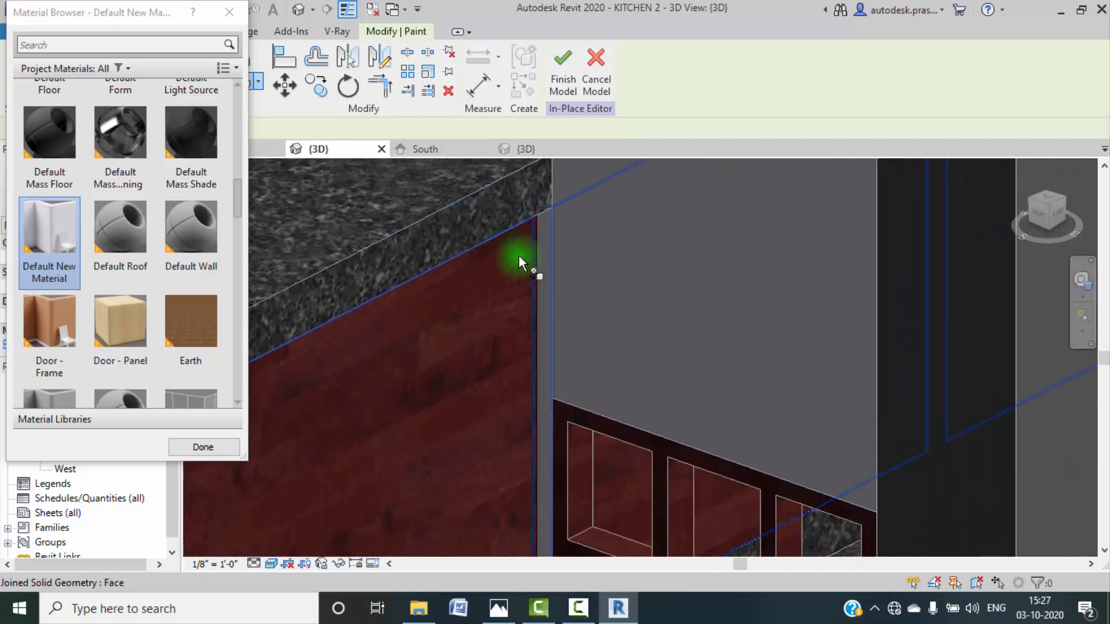
scroll(519, 255, up, 2)
click(537, 281)
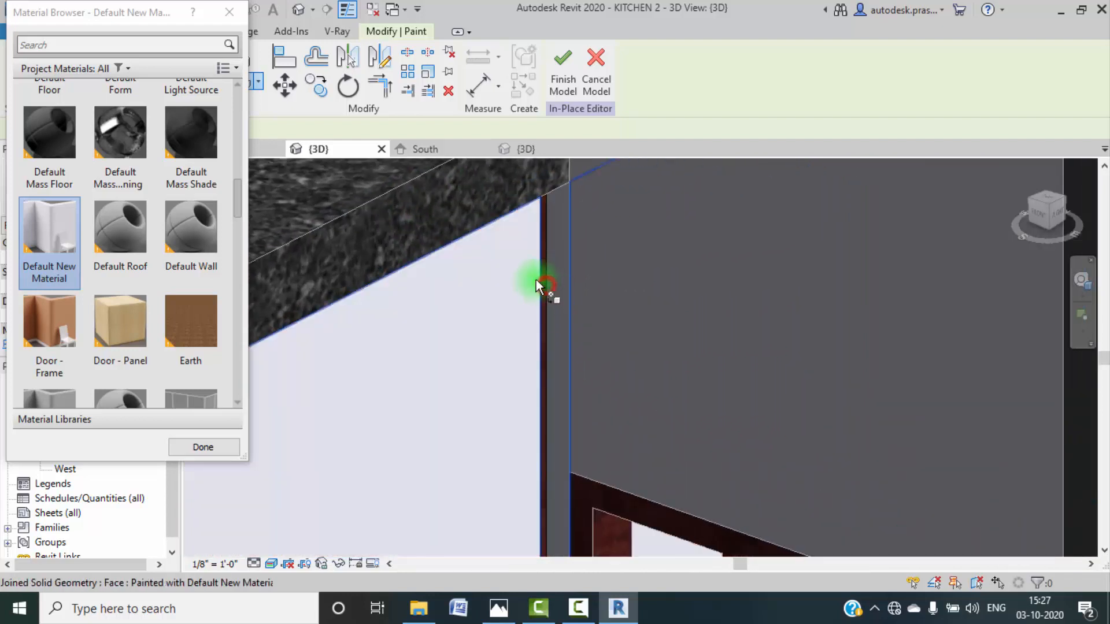
key(ctrl+z)
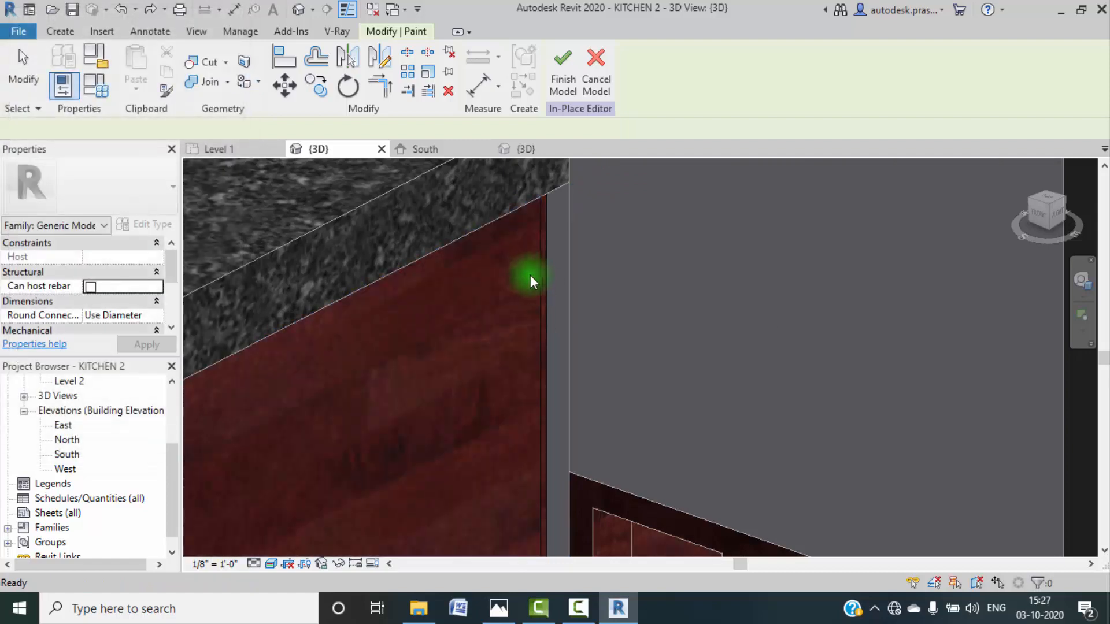
click(245, 84)
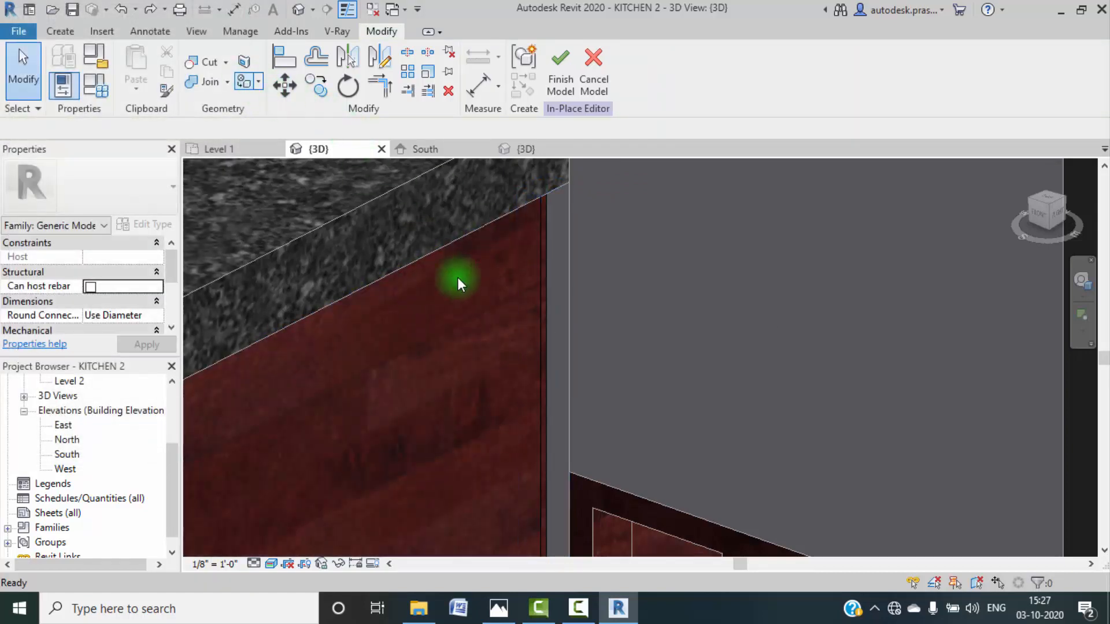
click(541, 287)
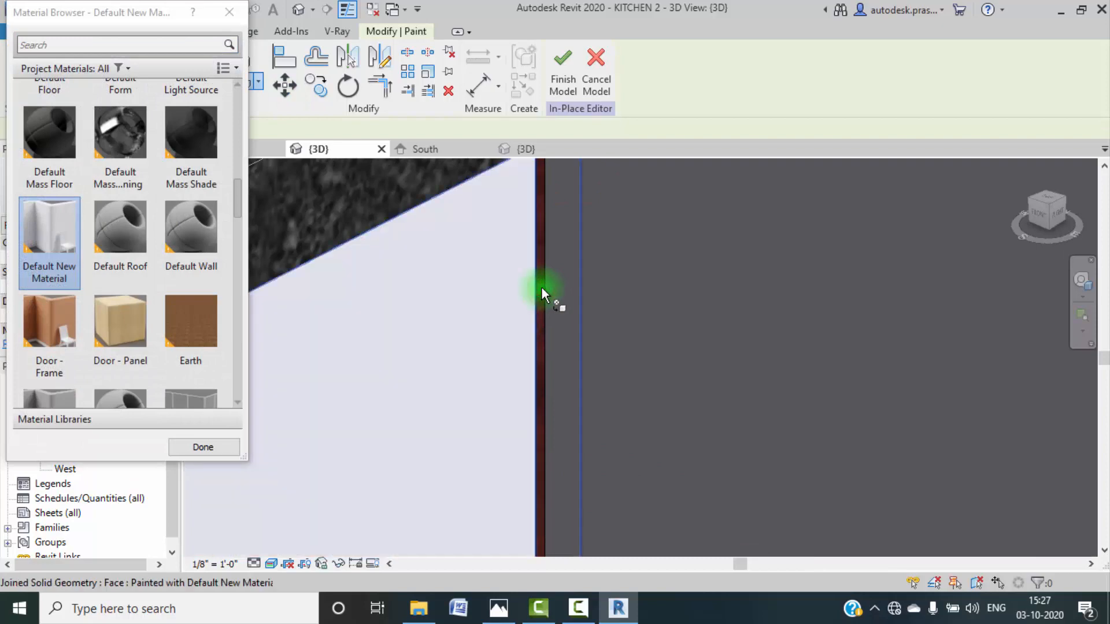
key(Escape)
Step: Inspect the cabinet groove behind the small wooden lattice, and finish the in-place editing of the lower base cabinet
scroll(542, 290, down, 4)
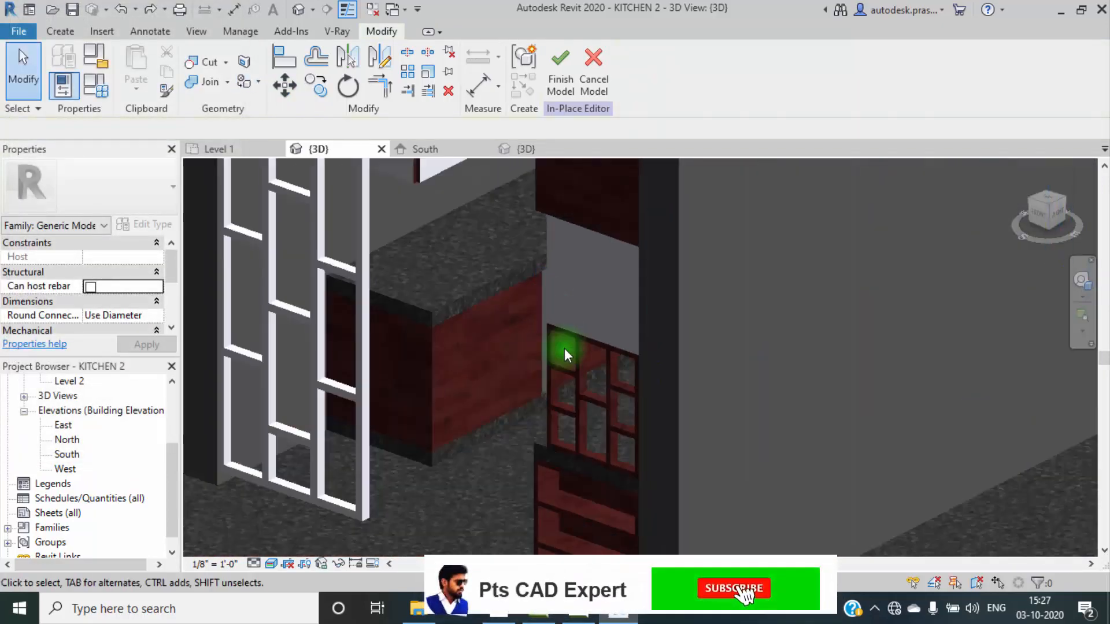
shift+middle_drag(576, 370, 563, 304)
scroll(556, 359, up, 5)
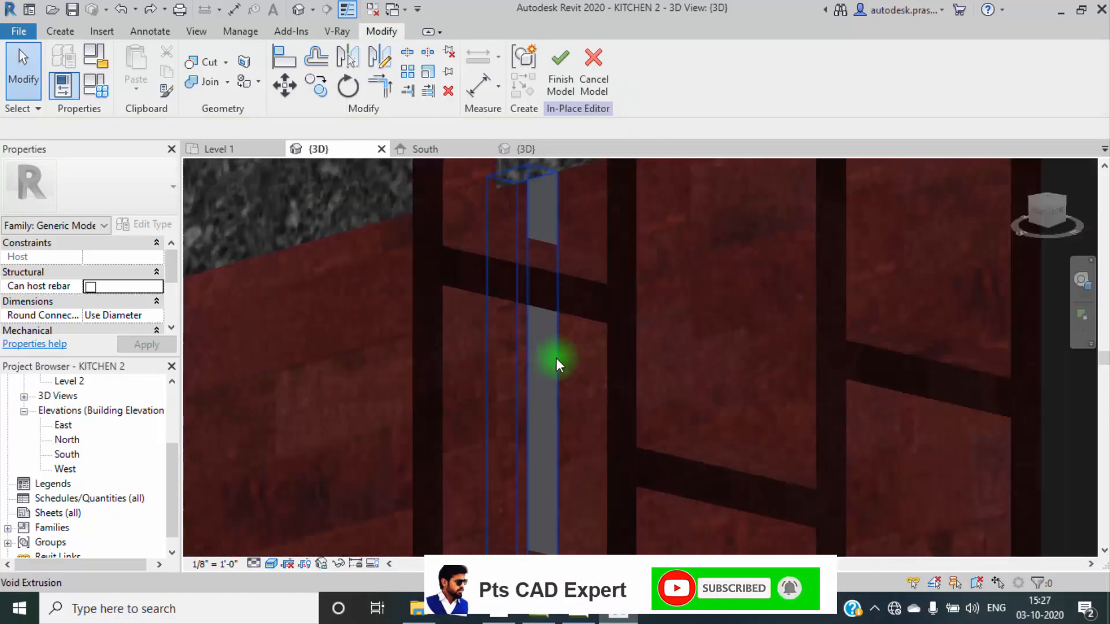
scroll(556, 358, up, 3)
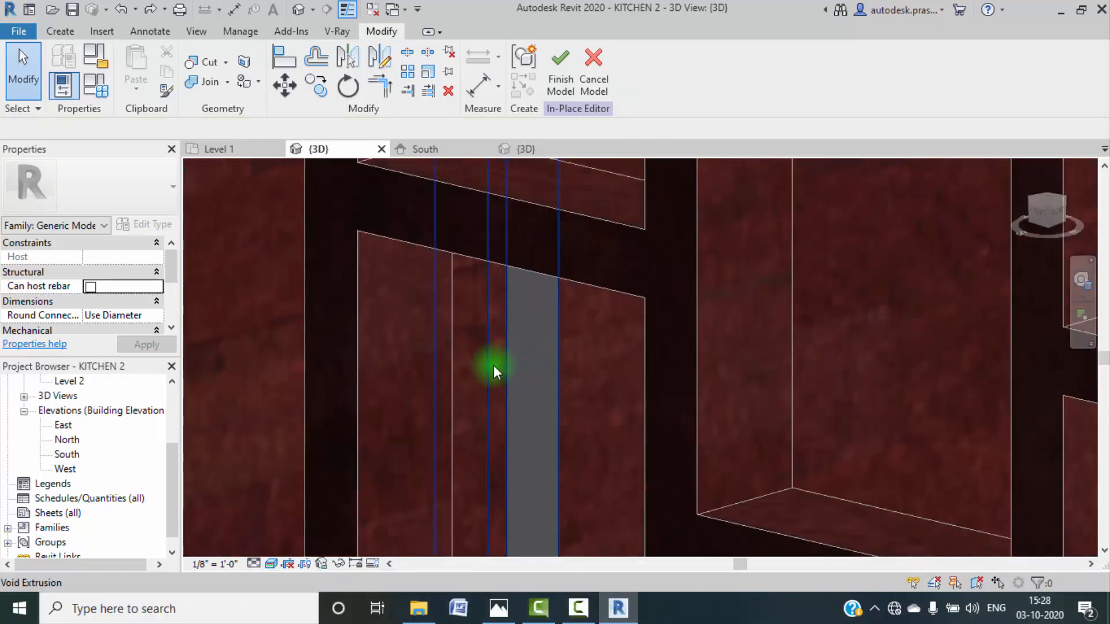
click(490, 411)
key(Escape)
scroll(490, 412, down, 4)
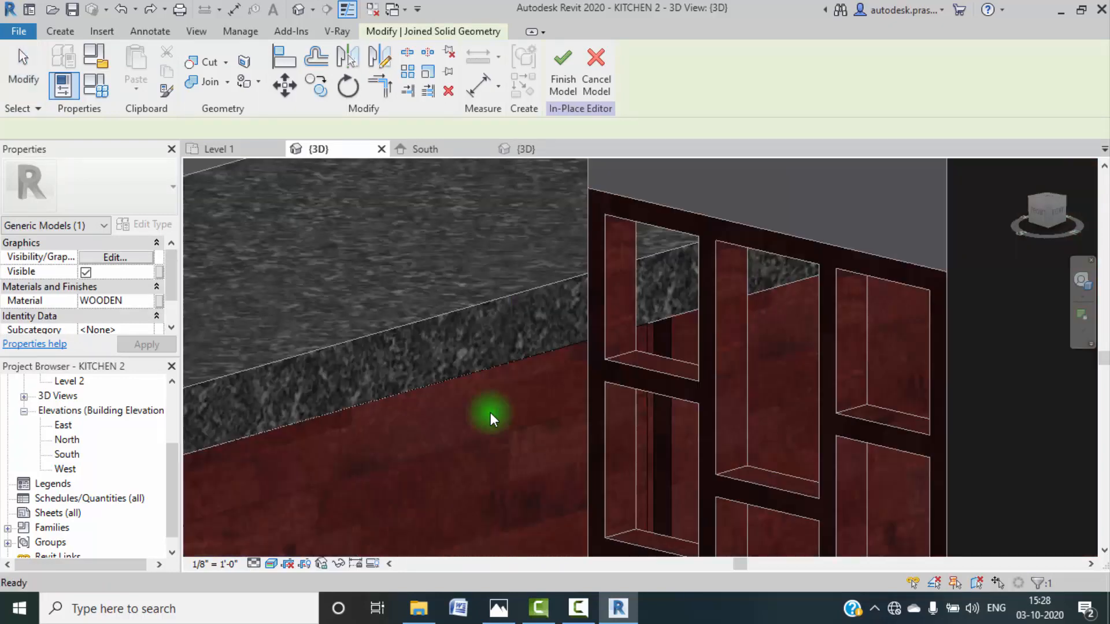
scroll(505, 371, down, 7)
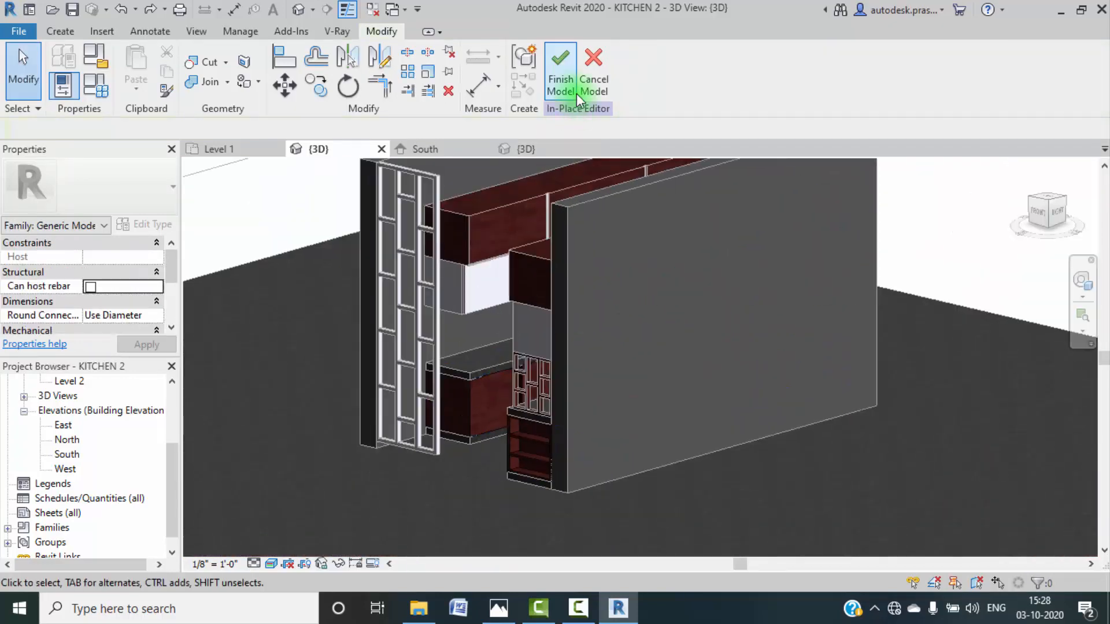
click(560, 86)
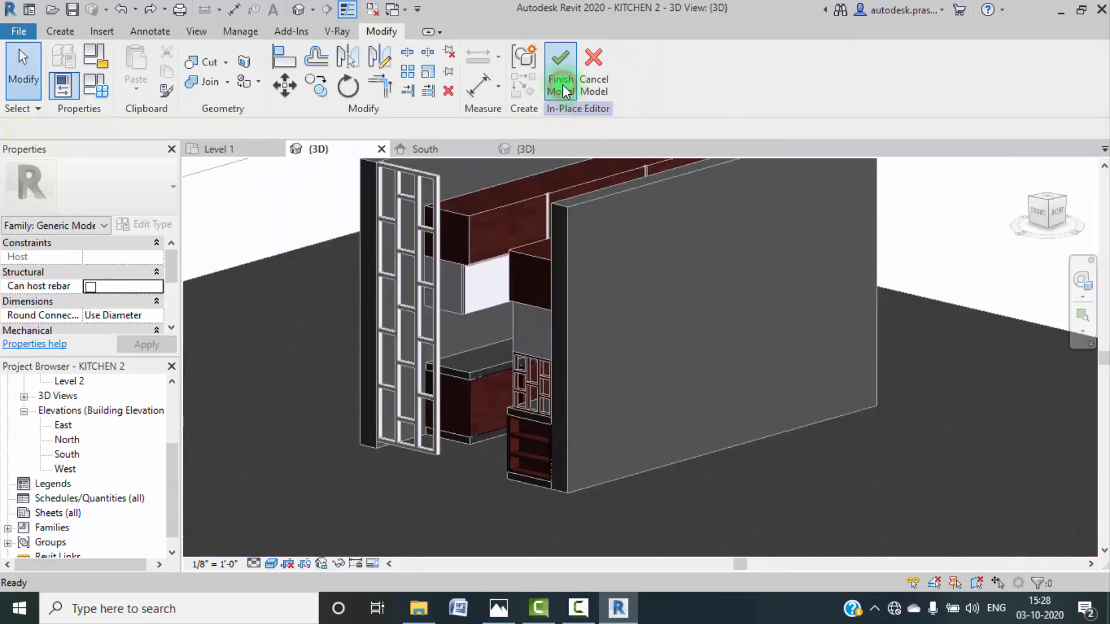
Step: Temporarily hide the near side wall, the near upper cabinet and the small wooden lattice
click(570, 223)
key(h)
key(h)
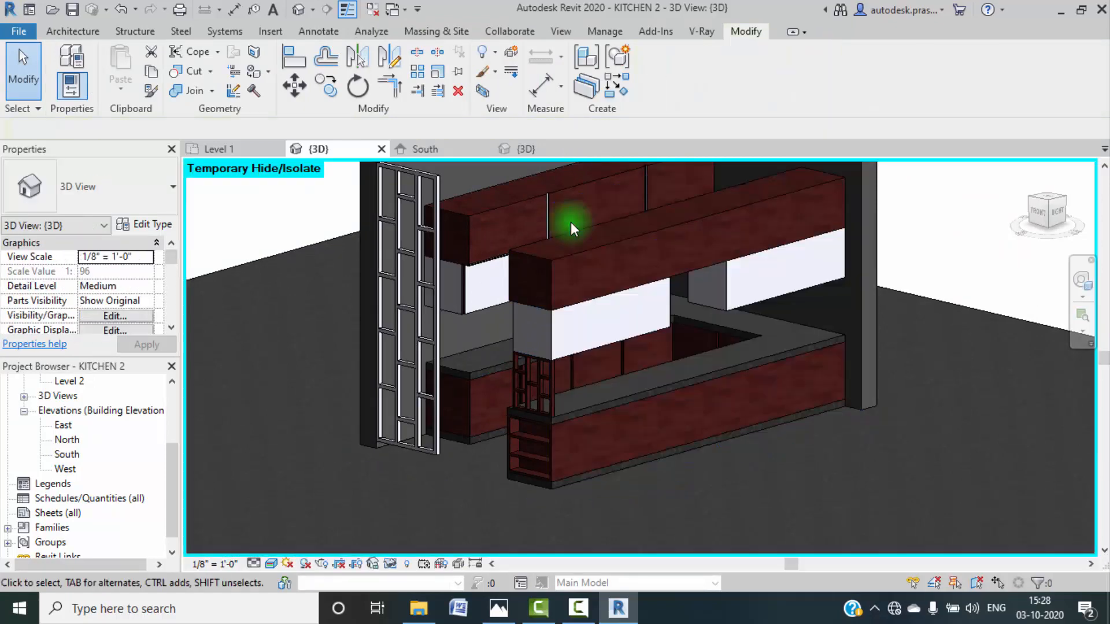
click(549, 261)
key(h)
key(h)
click(538, 375)
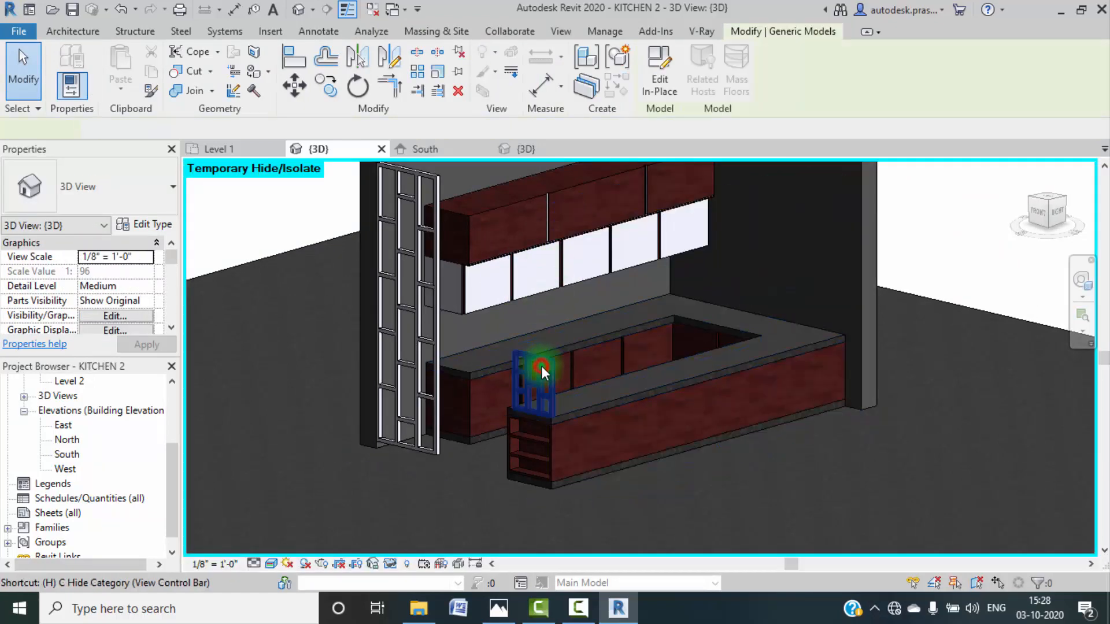
key(h)
key(h)
Step: Open the lower base cabinet for in-place editing again, with the far row of door panels in view
scroll(539, 368, up, 8)
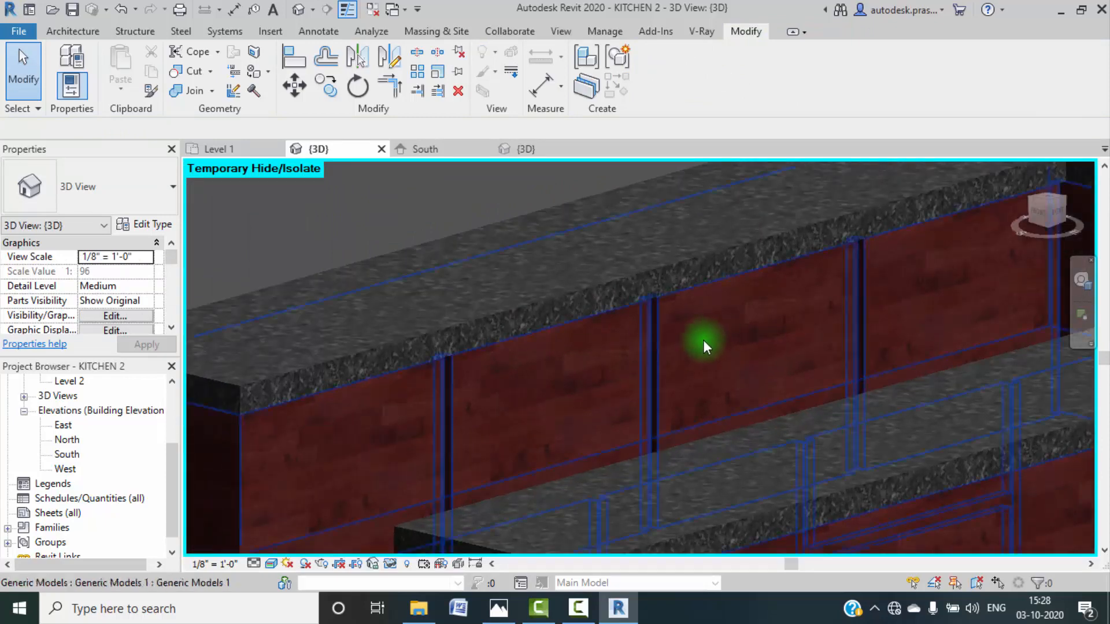
shift+middle_drag(699, 341, 648, 359)
middle_drag(619, 463, 577, 371)
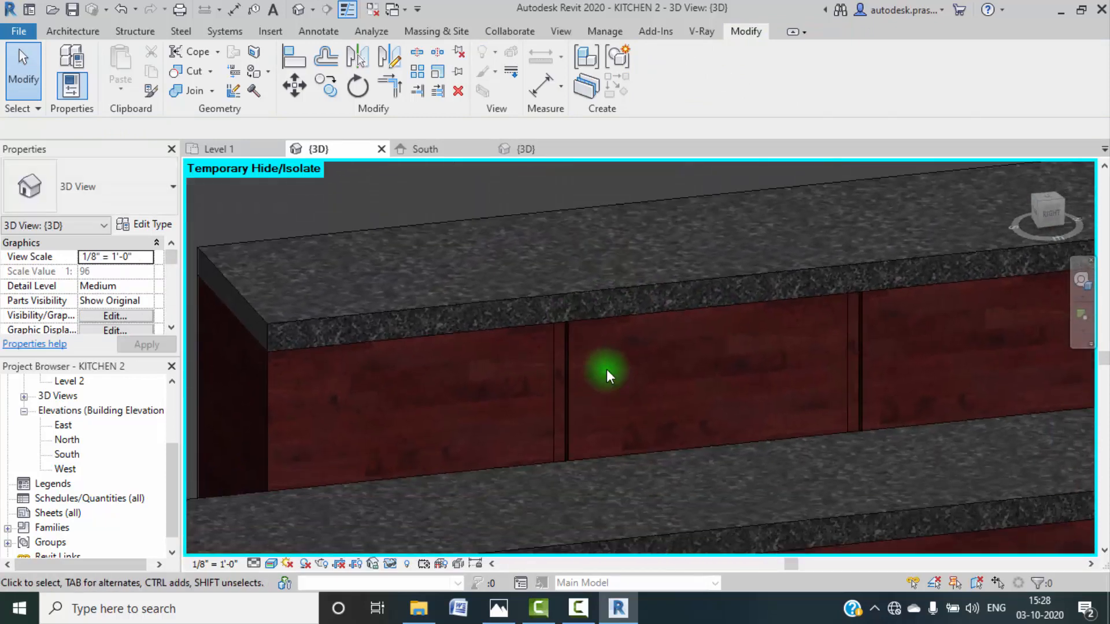
click(271, 421)
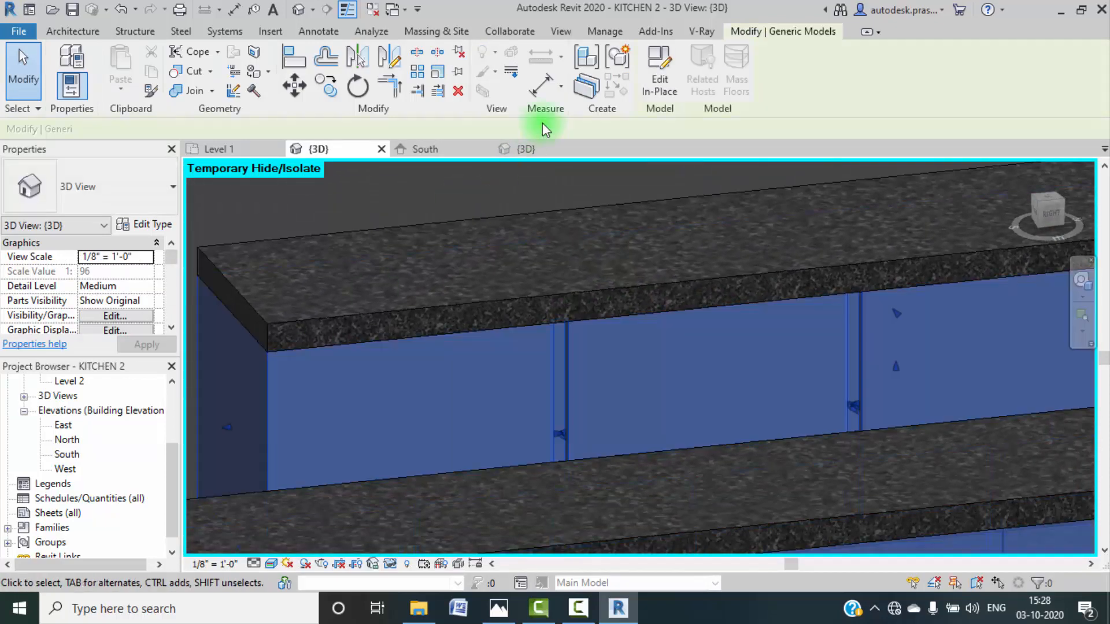
click(645, 92)
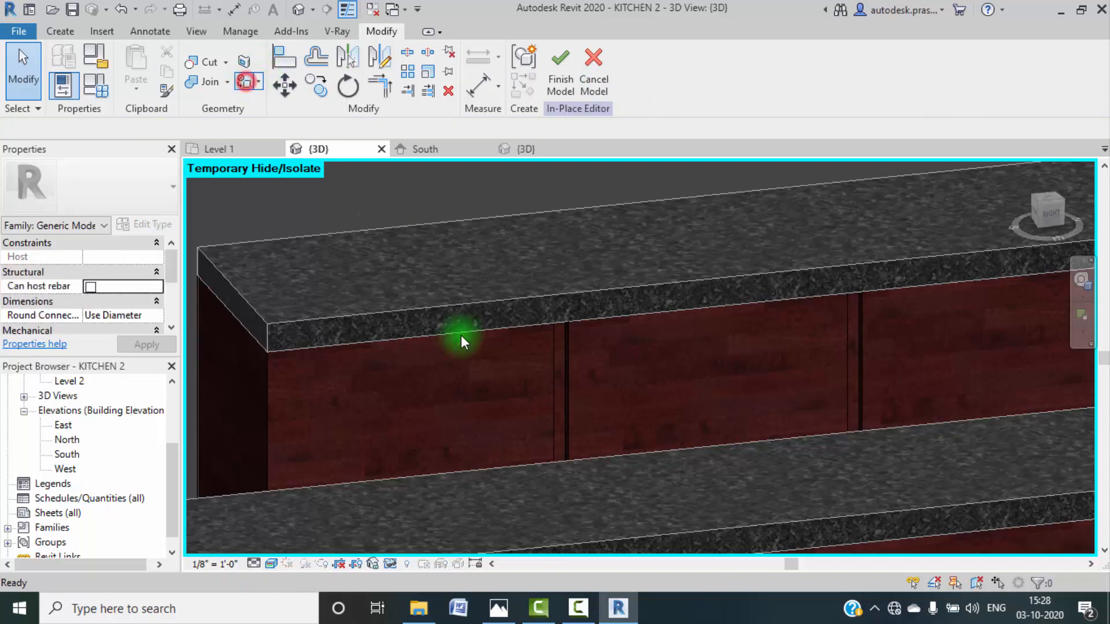
Step: Paint the back faces of the four vertical grooves in the far lower cabinet row with Default New Material
scroll(568, 376, up, 3)
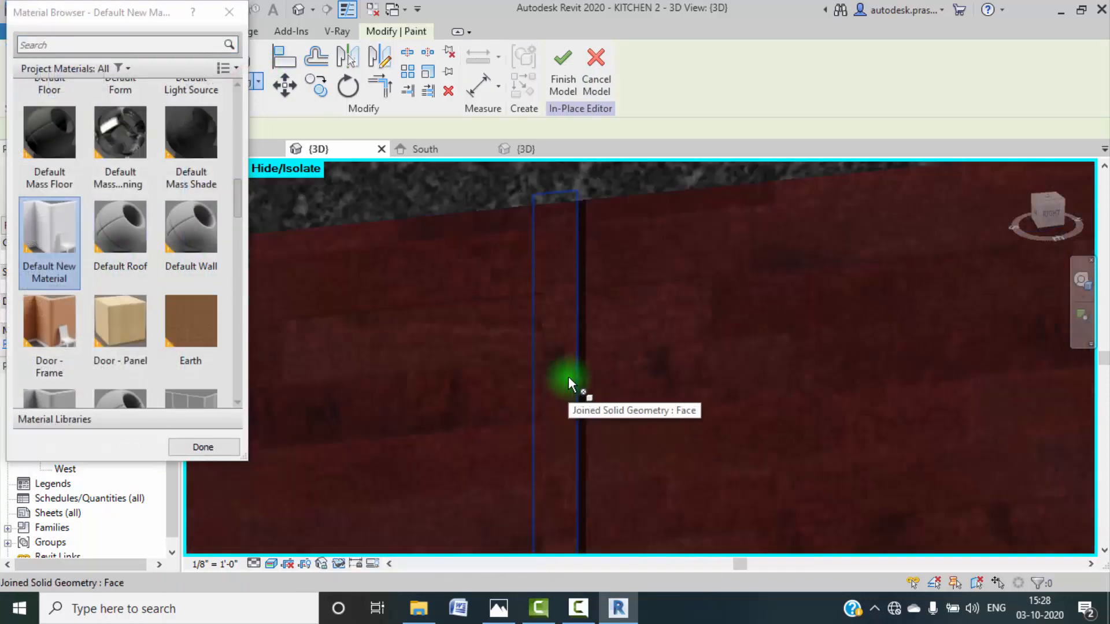
click(568, 377)
scroll(568, 376, down, 5)
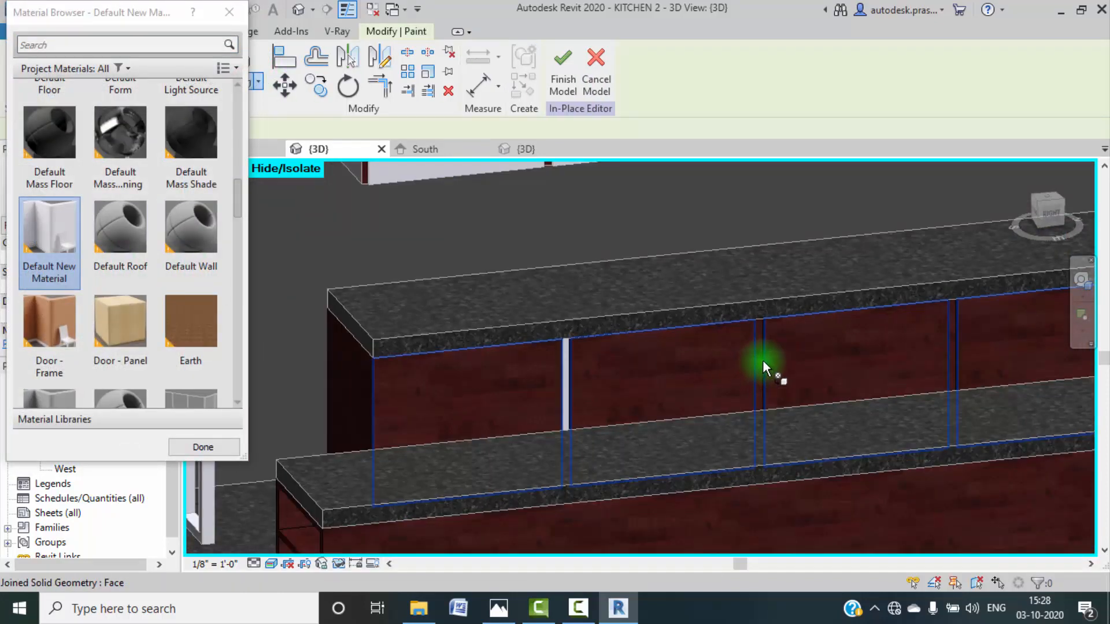
scroll(762, 360, up, 5)
click(756, 346)
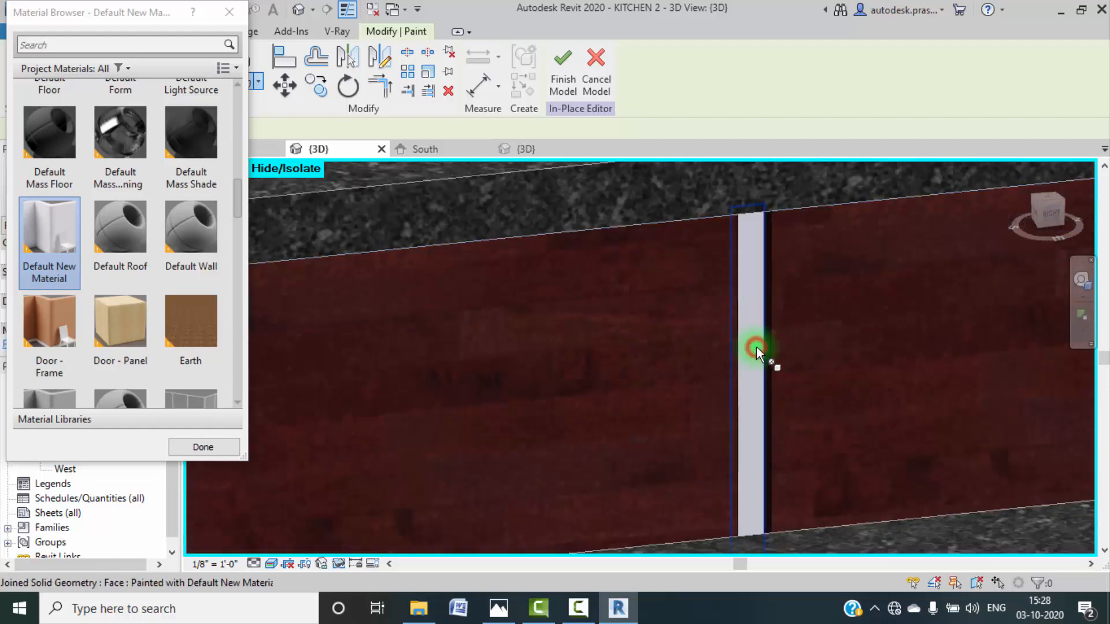
scroll(756, 346, down, 5)
scroll(752, 346, up, 5)
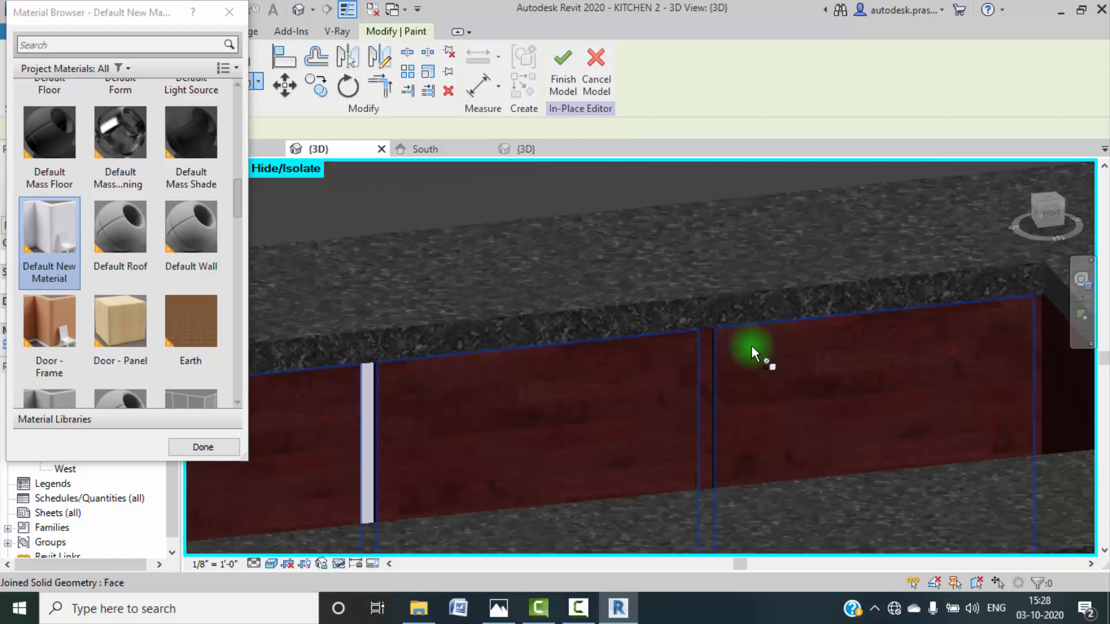
click(681, 337)
scroll(681, 337, down, 5)
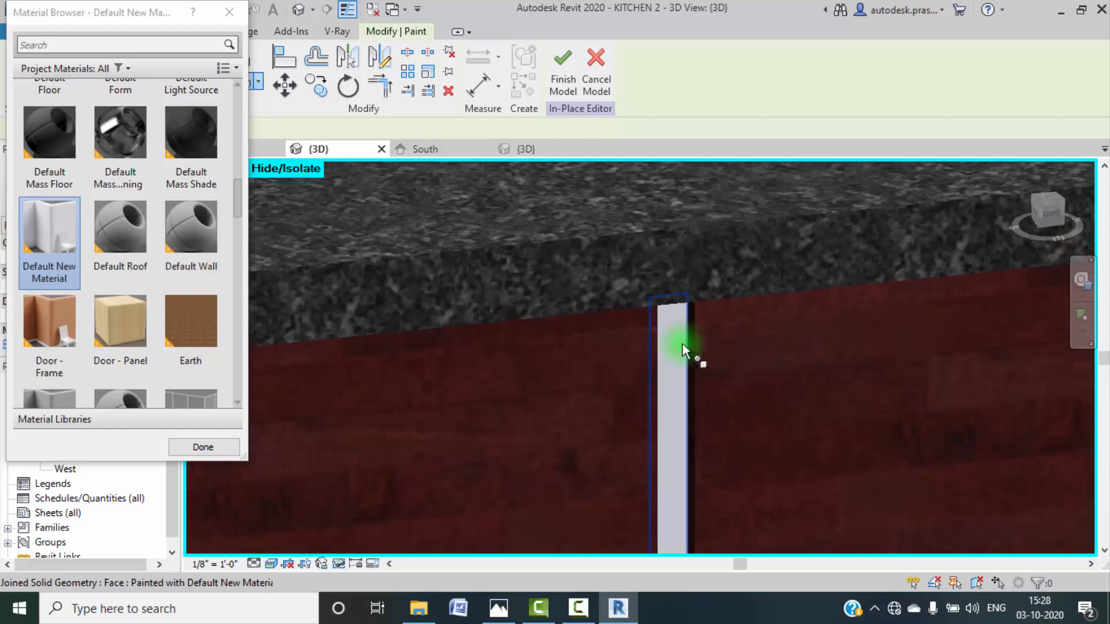
scroll(805, 389, up, 5)
scroll(708, 327, up, 5)
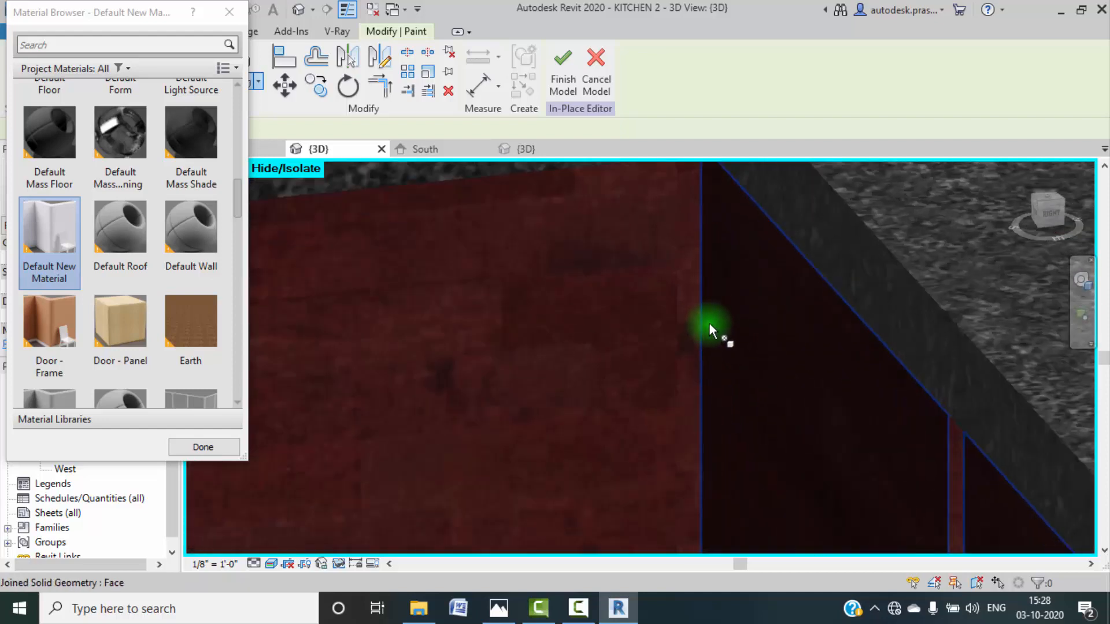
click(688, 325)
scroll(688, 320, down, 5)
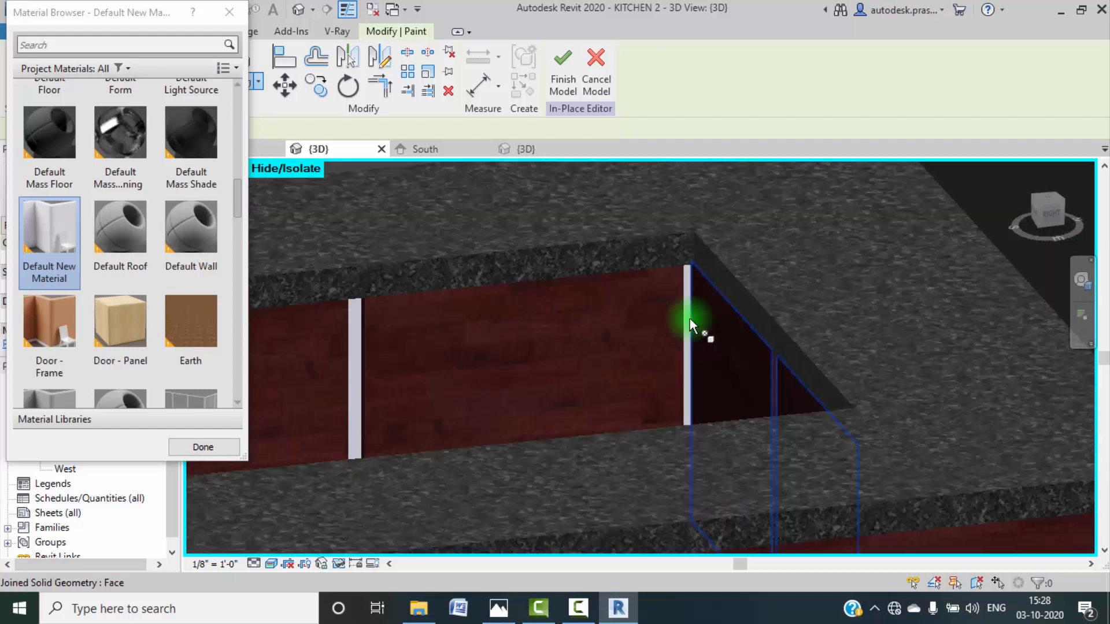
Step: Paint the narrow side faces of the three grooves between the far lower cabinet's door panels with Default New Material
scroll(521, 350, up, 8)
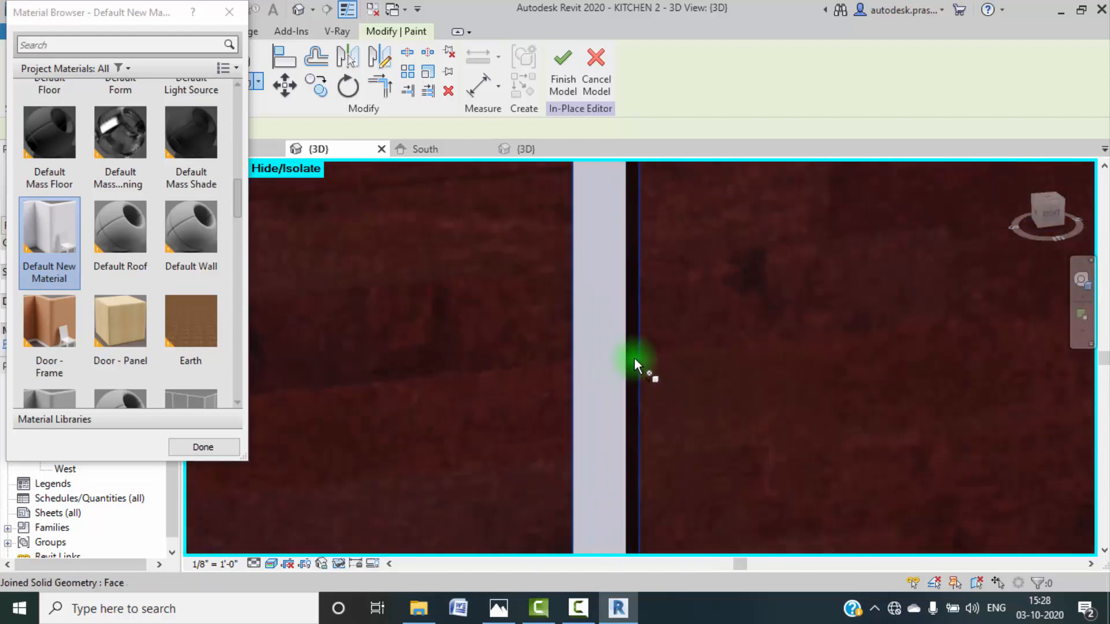
shift+middle_drag(634, 360, 654, 367)
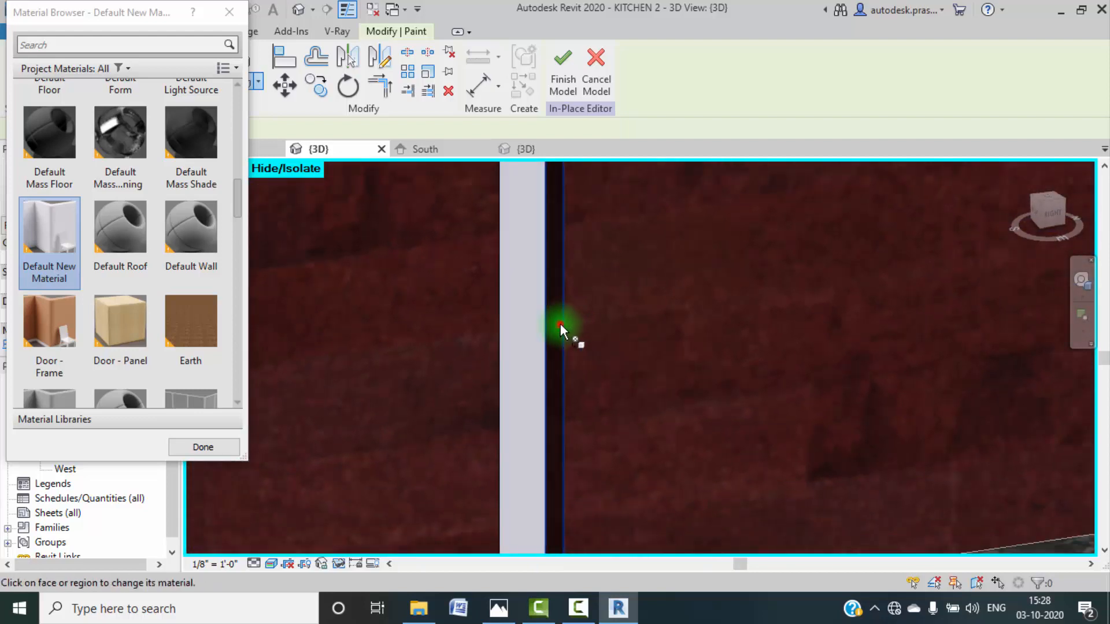
click(560, 324)
scroll(563, 323, down, 6)
scroll(752, 306, up, 8)
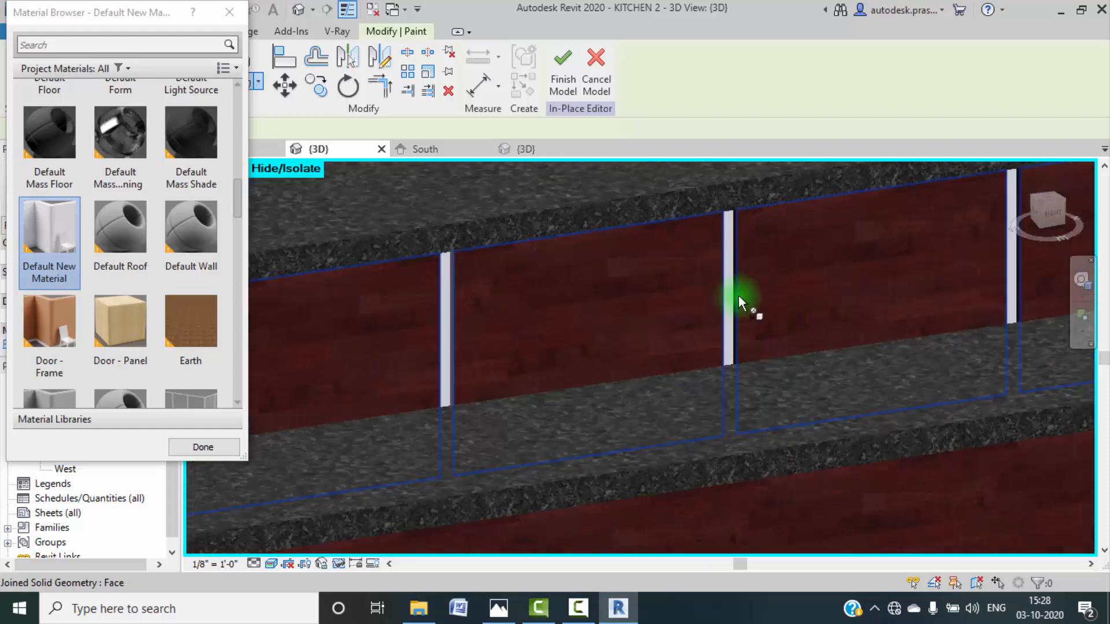
click(740, 301)
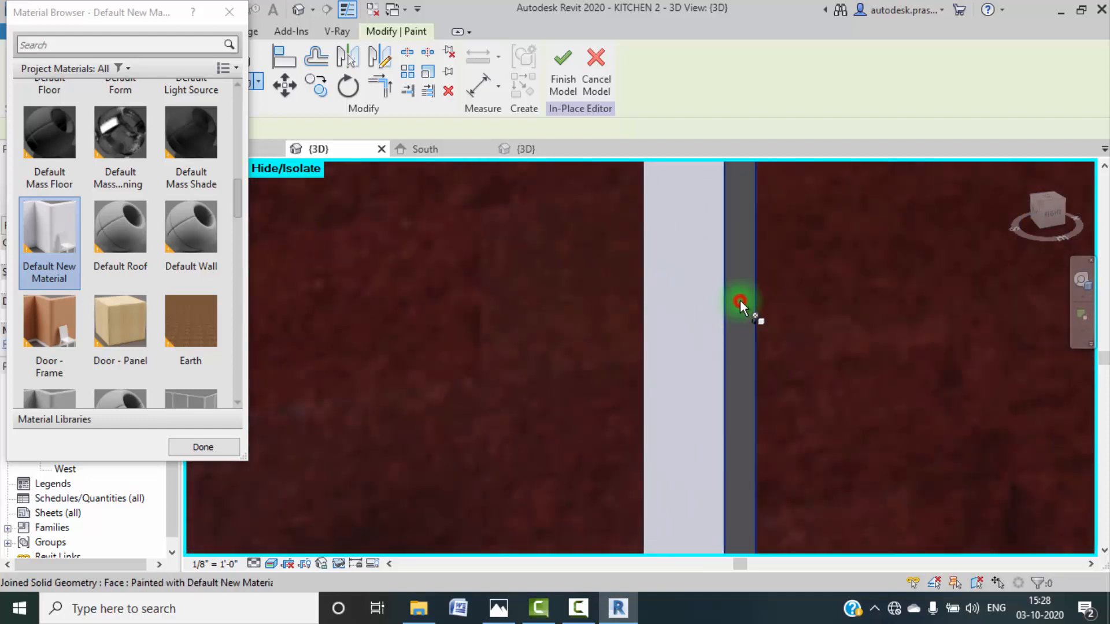
scroll(746, 304, down, 8)
scroll(856, 310, down, 2)
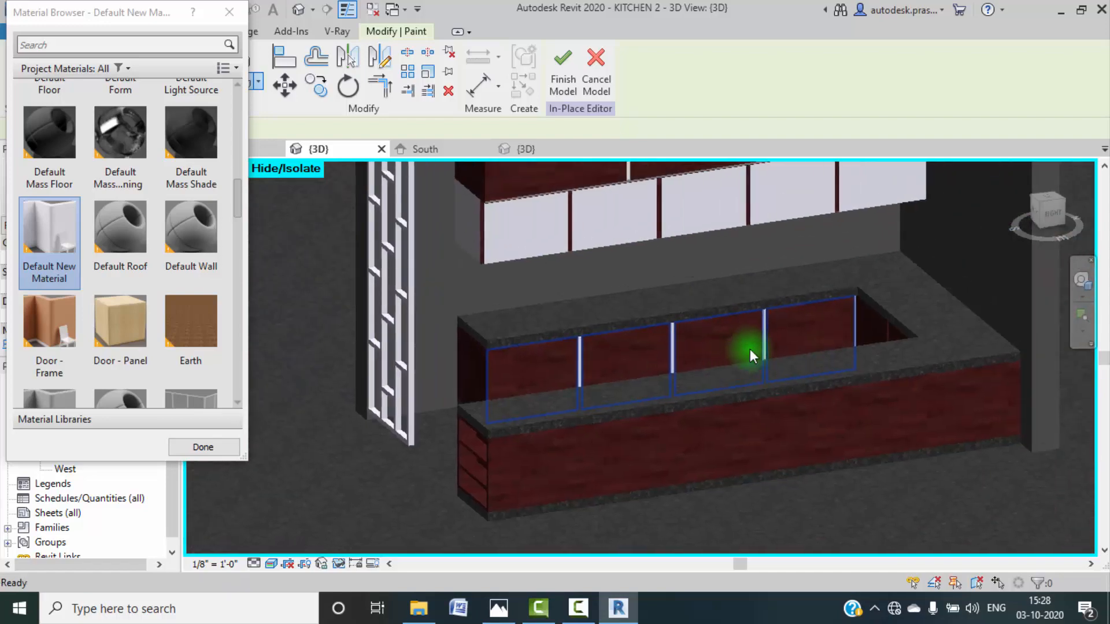
scroll(750, 349, up, 8)
scroll(801, 303, up, 1)
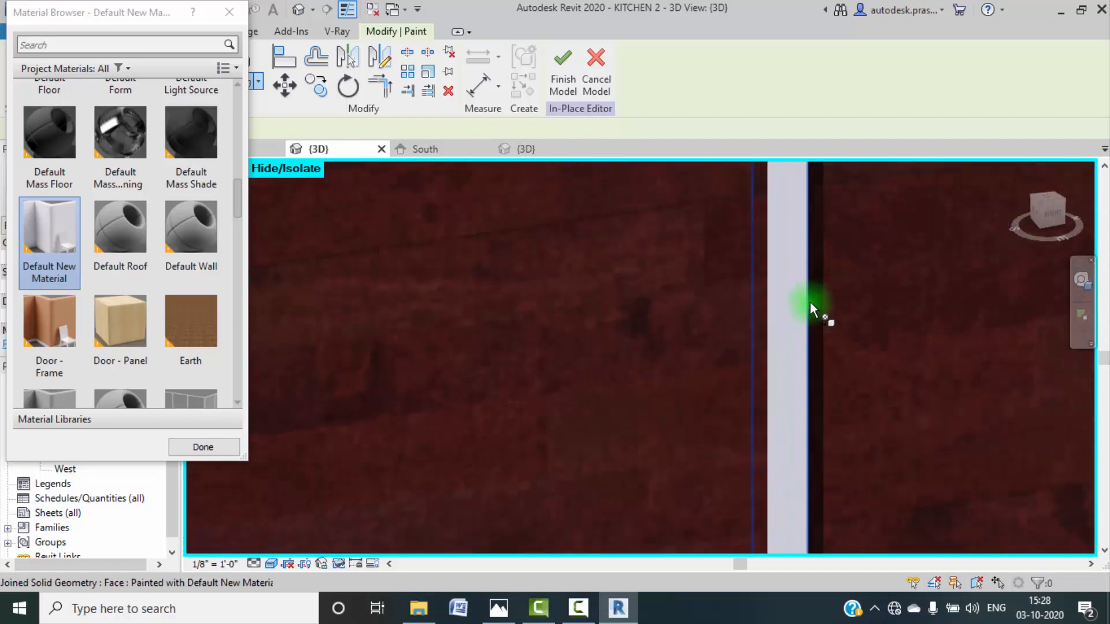
click(818, 311)
scroll(746, 330, down, 2)
scroll(760, 346, down, 3)
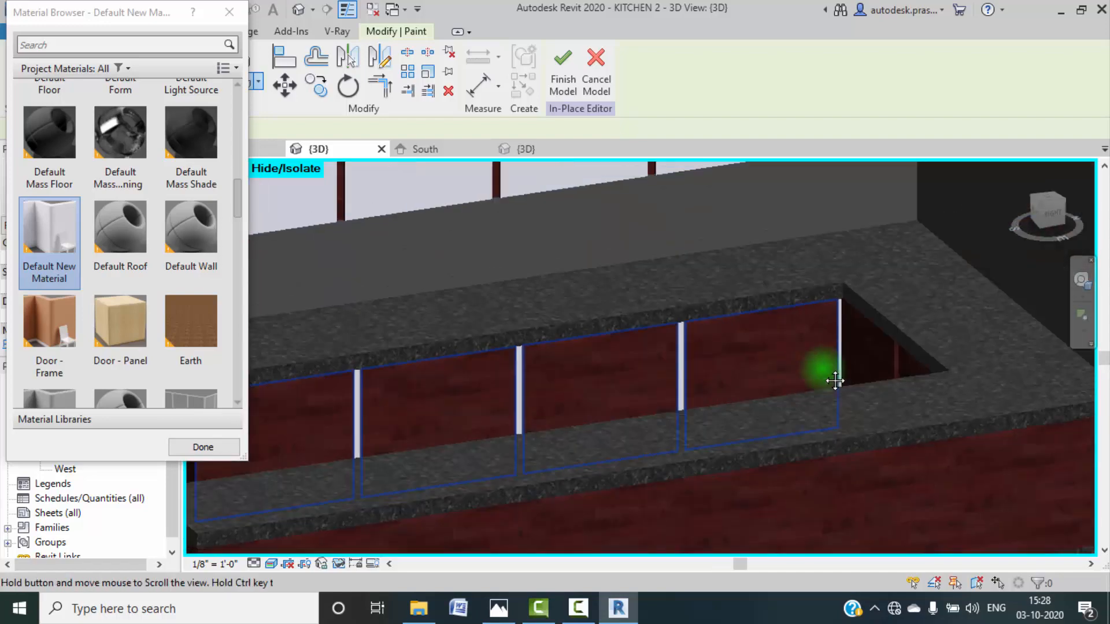
Step: Paint the vertical groove on the short connecting side of the base cabinet with Default New Material
scroll(837, 356, up, 6)
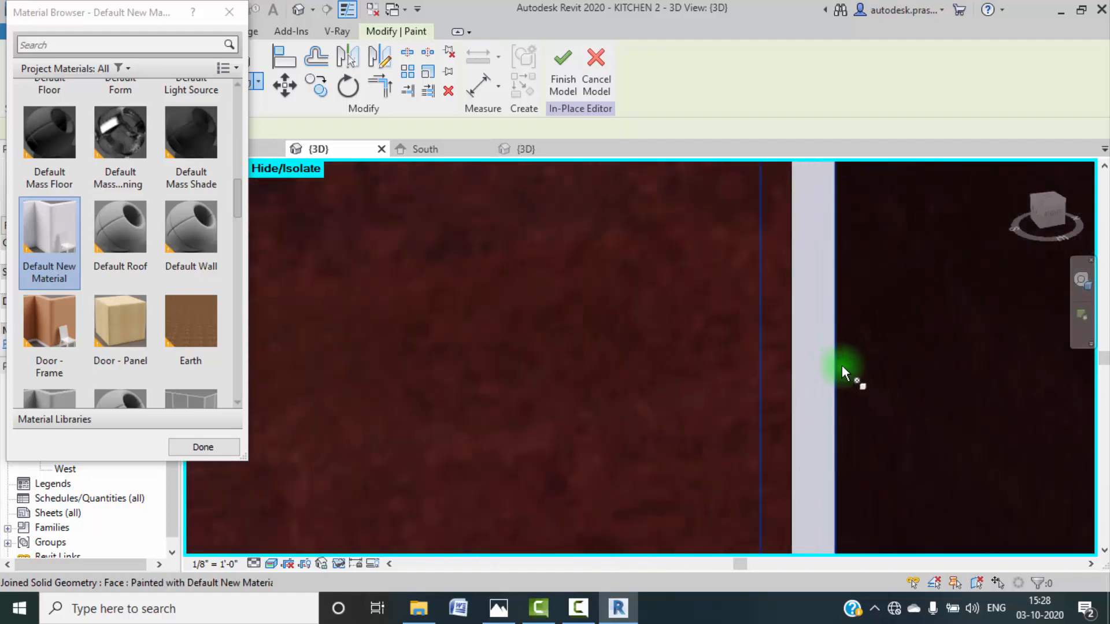
scroll(754, 347, down, 4)
scroll(863, 373, up, 1)
scroll(864, 370, up, 3)
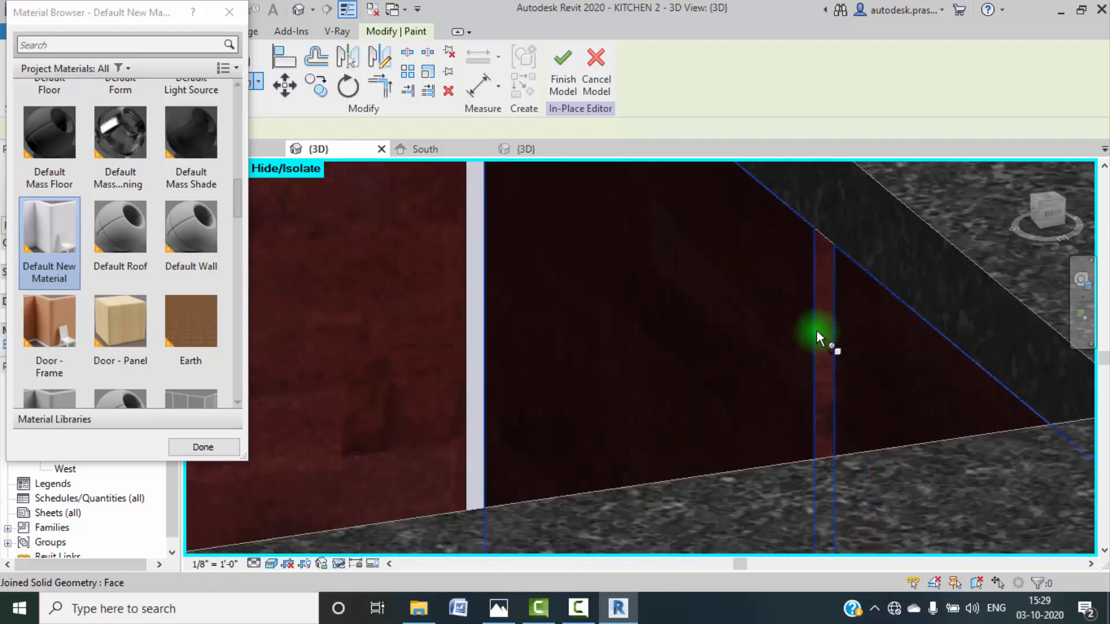
click(816, 330)
scroll(828, 341, down, 6)
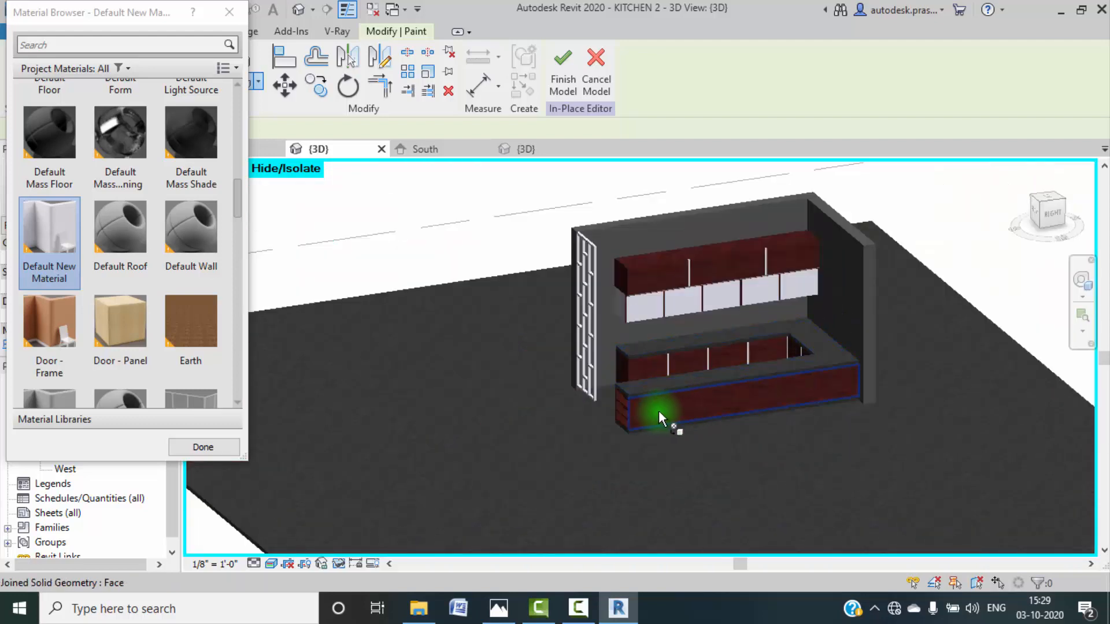
Step: Paint the horizontal groove and the vertical groove it meets on the inner side of the near base cabinet with Default New Material
shift+middle_drag(659, 412, 870, 505)
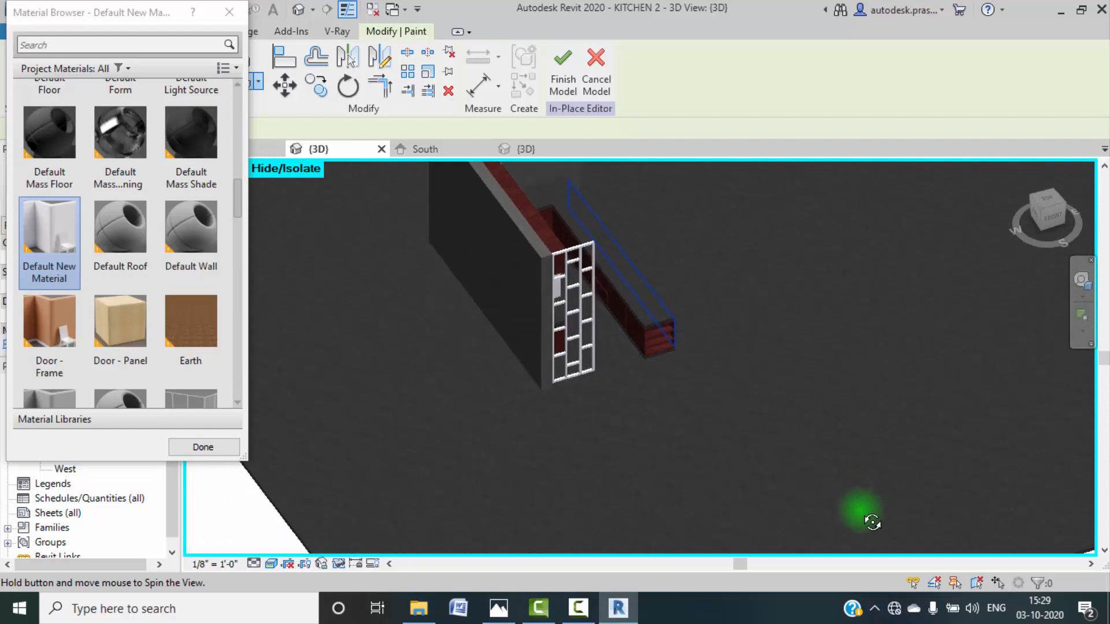
scroll(555, 224, up, 5)
scroll(671, 289, up, 4)
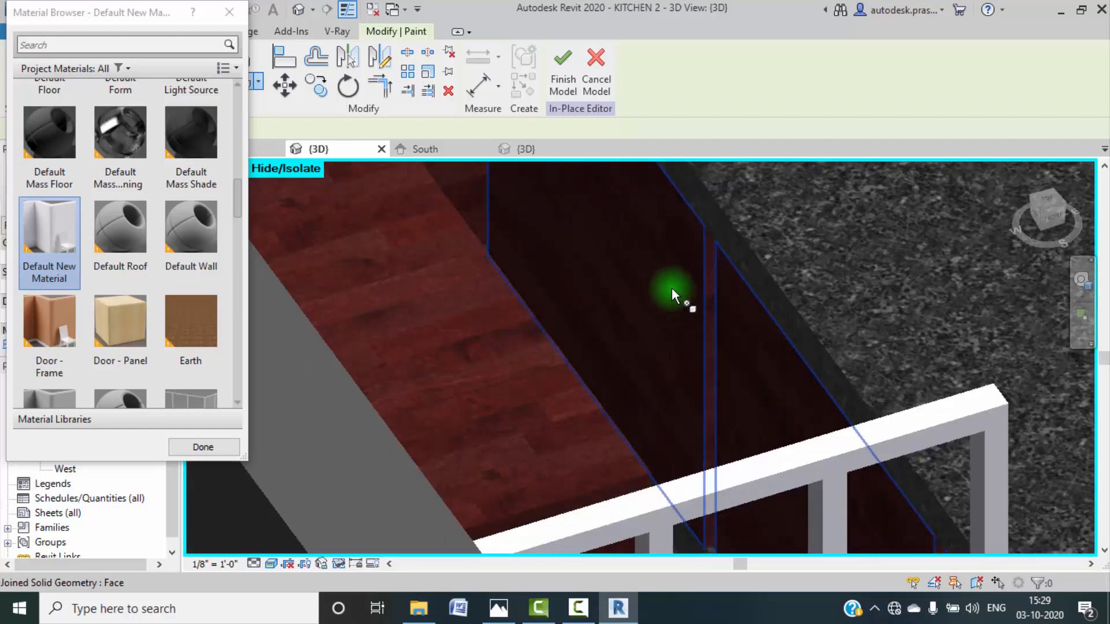
scroll(659, 258, down, 2)
middle_drag(675, 305, 816, 363)
scroll(826, 347, up, 5)
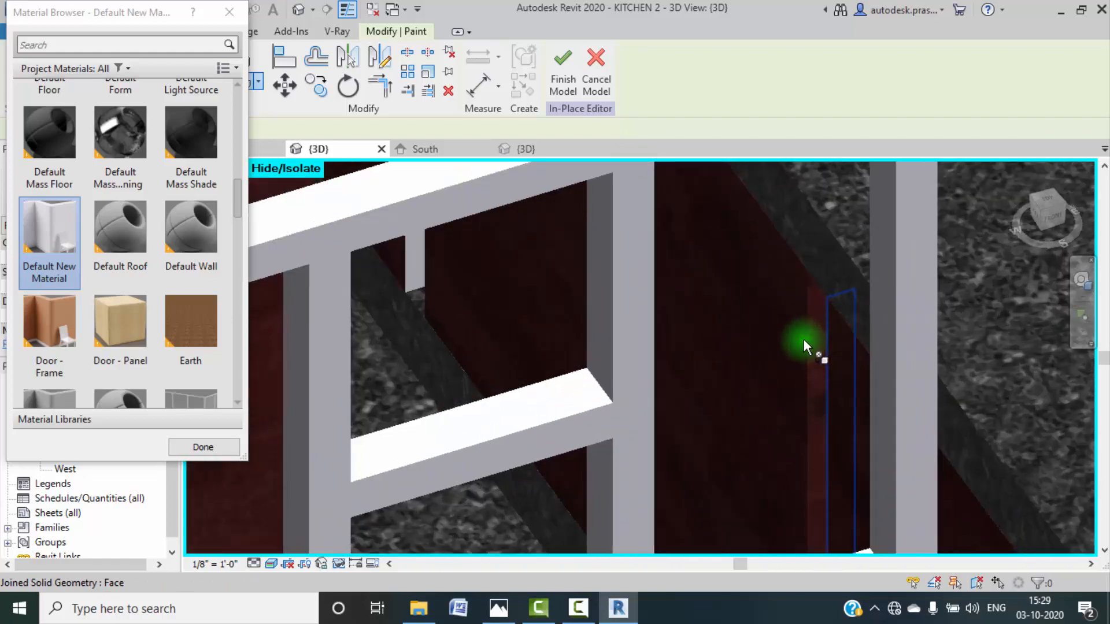
scroll(779, 321, down, 7)
middle_drag(780, 307, 717, 223)
scroll(786, 307, up, 5)
scroll(785, 310, up, 2)
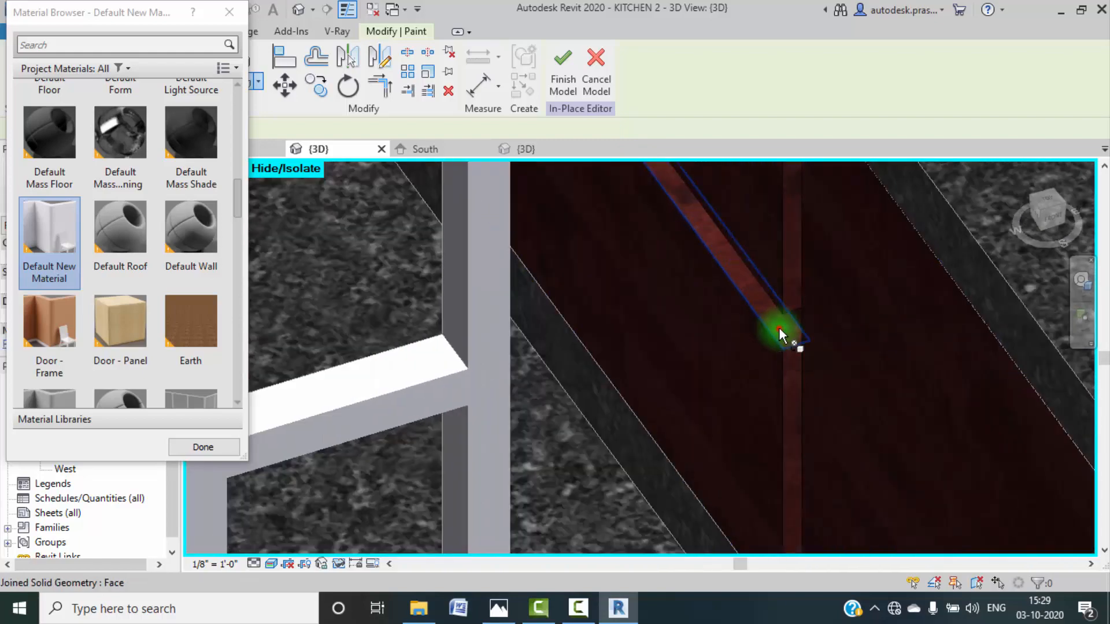
click(783, 321)
click(790, 299)
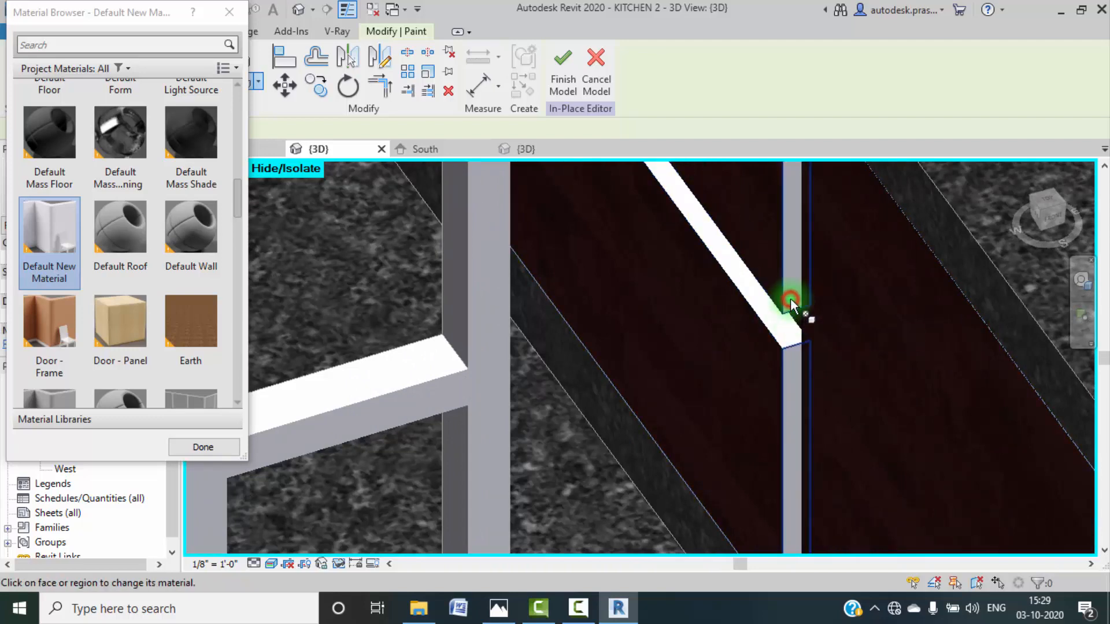
Step: Try to paint the narrow side face where the horizontal and vertical grooves meet, then undo that paint
scroll(780, 307, down, 5)
mouse_move(780, 307)
middle_down()
mouse_move(792, 359)
mouse_move(816, 342)
middle_up()
scroll(728, 240, up, 5)
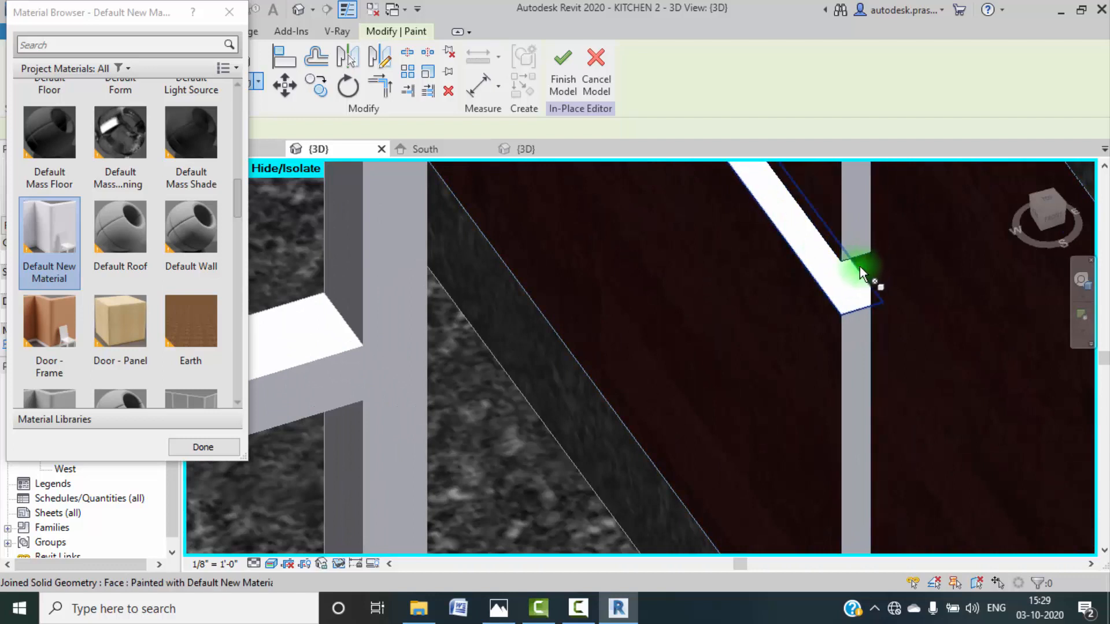
shift+middle_drag(872, 285, 879, 286)
middle_drag(580, 225, 690, 363)
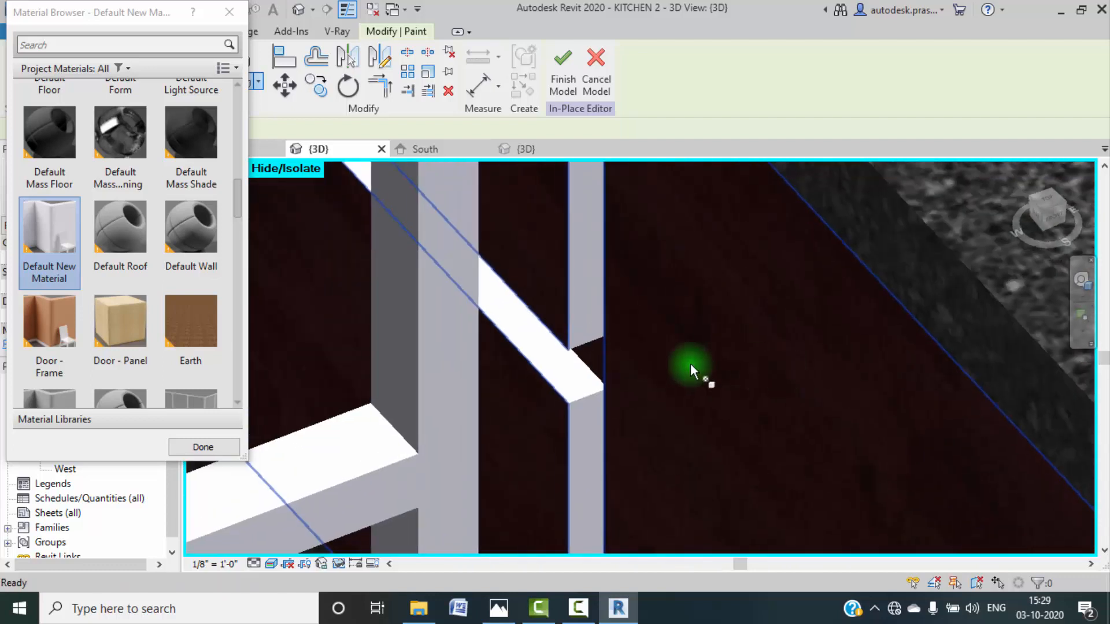
click(602, 348)
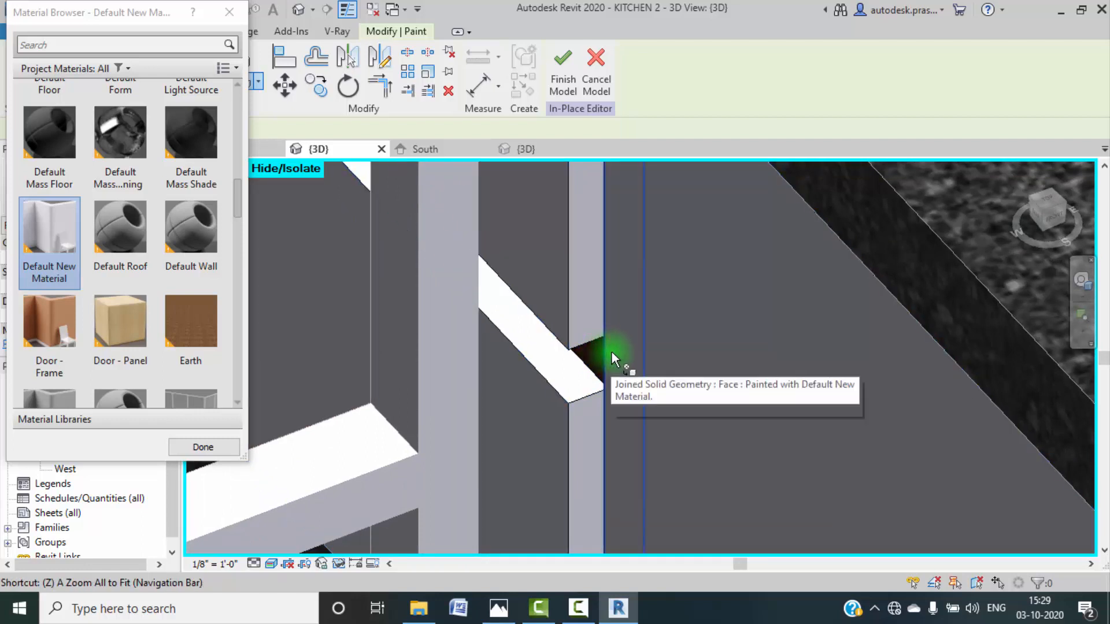
key(ctrl+z)
key(Escape)
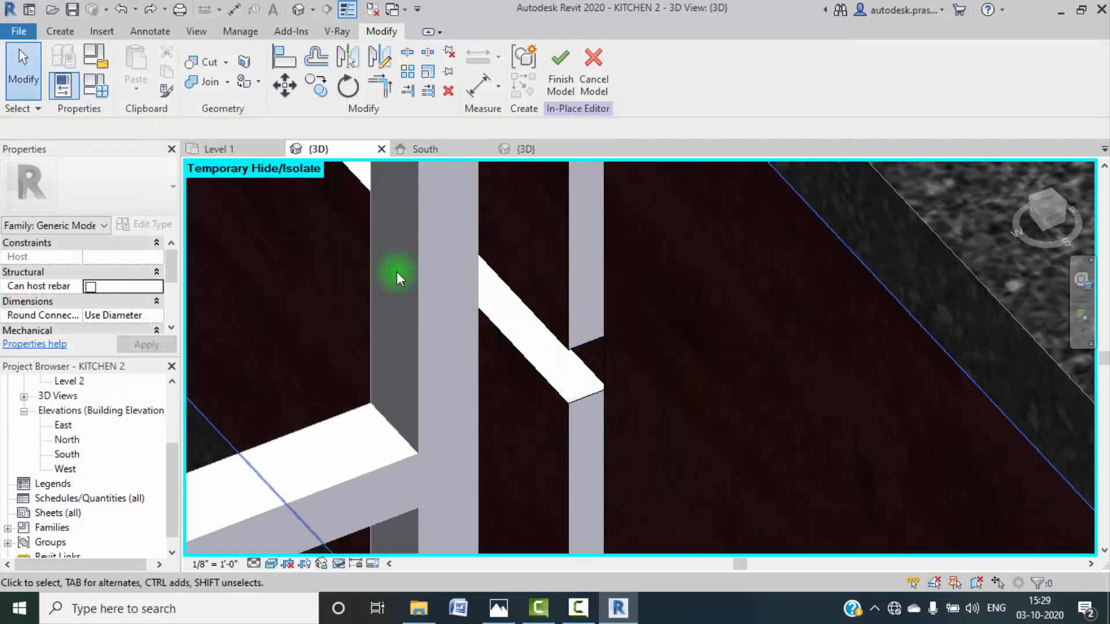
Step: Restart Paint and apply Default New Material to the remaining vertical groove near the open-shelf end of the near base cabinet
click(240, 81)
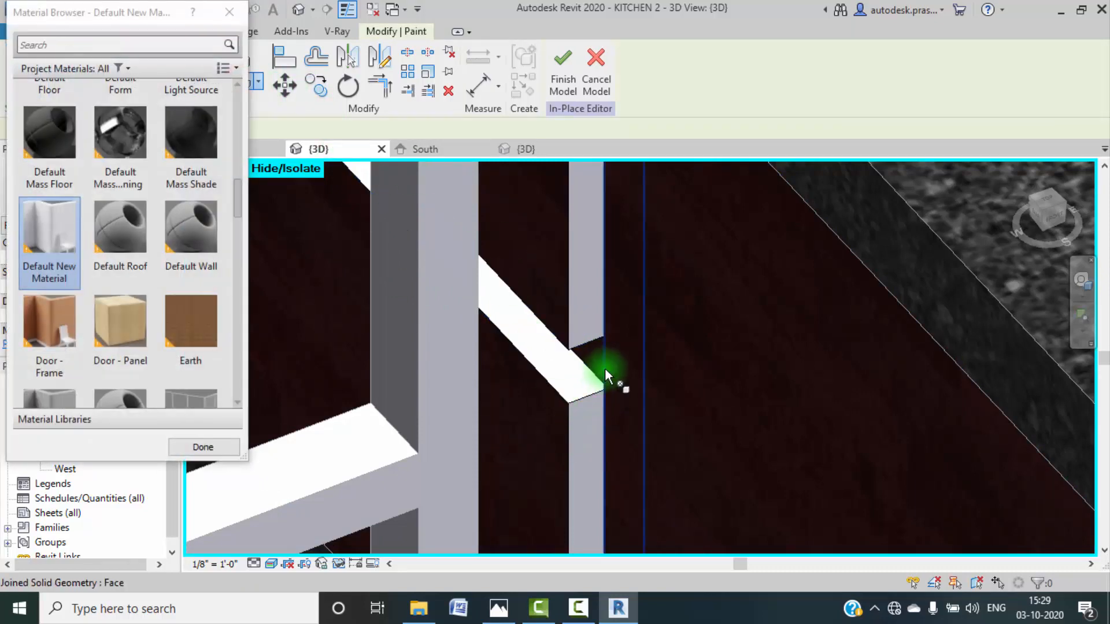
scroll(602, 368, down, 3)
scroll(602, 374, down, 2)
scroll(619, 458, up, 2)
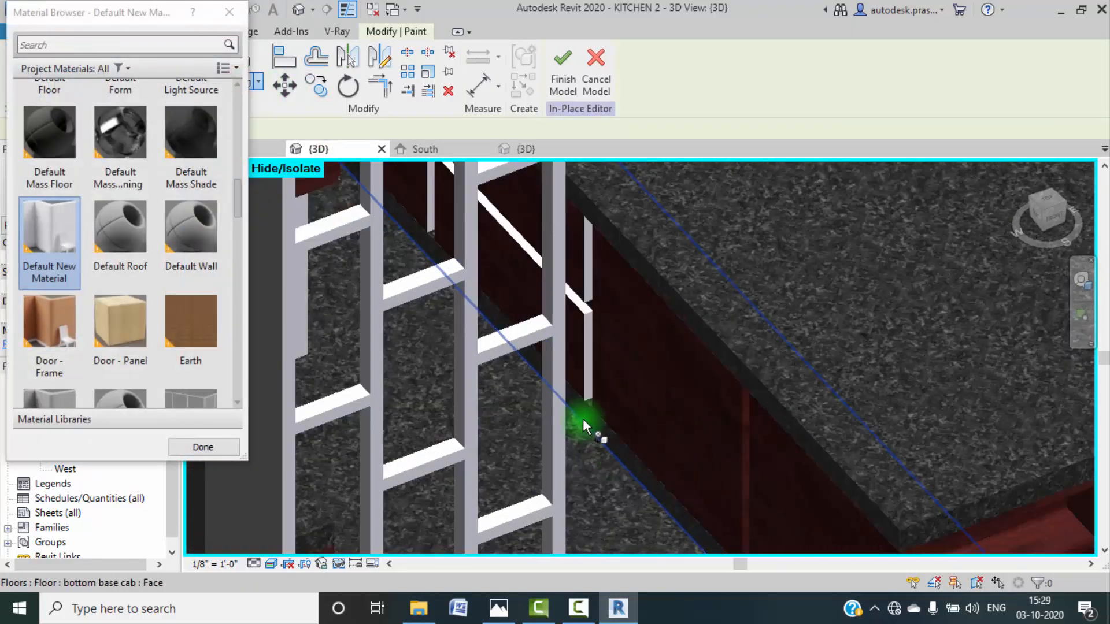
scroll(583, 418, up, 2)
scroll(864, 377, down, 4)
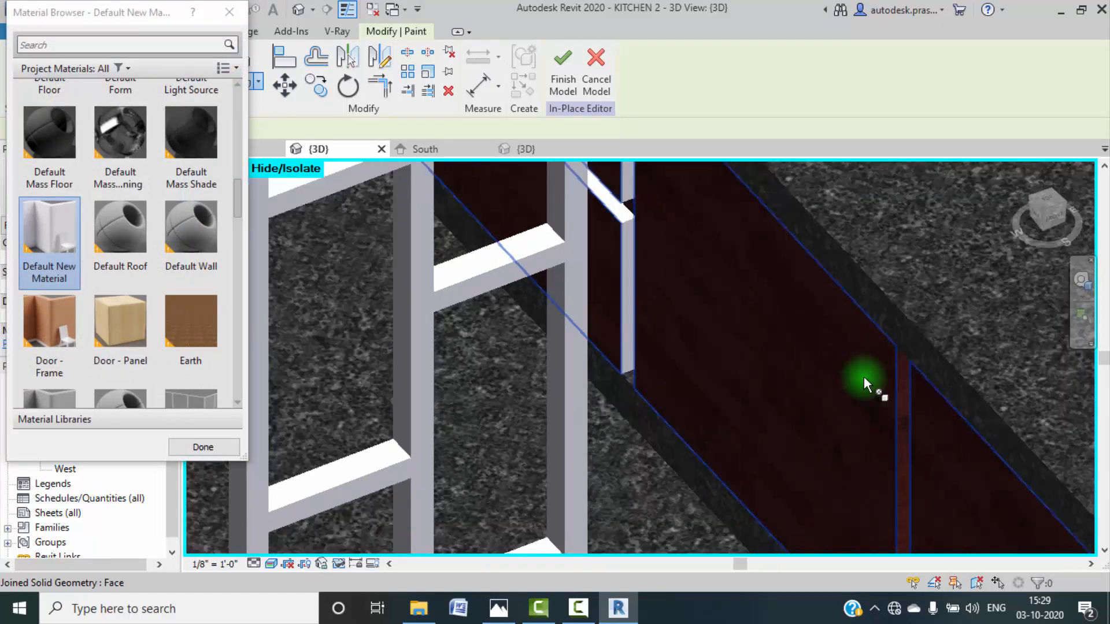
middle_drag(877, 388, 868, 376)
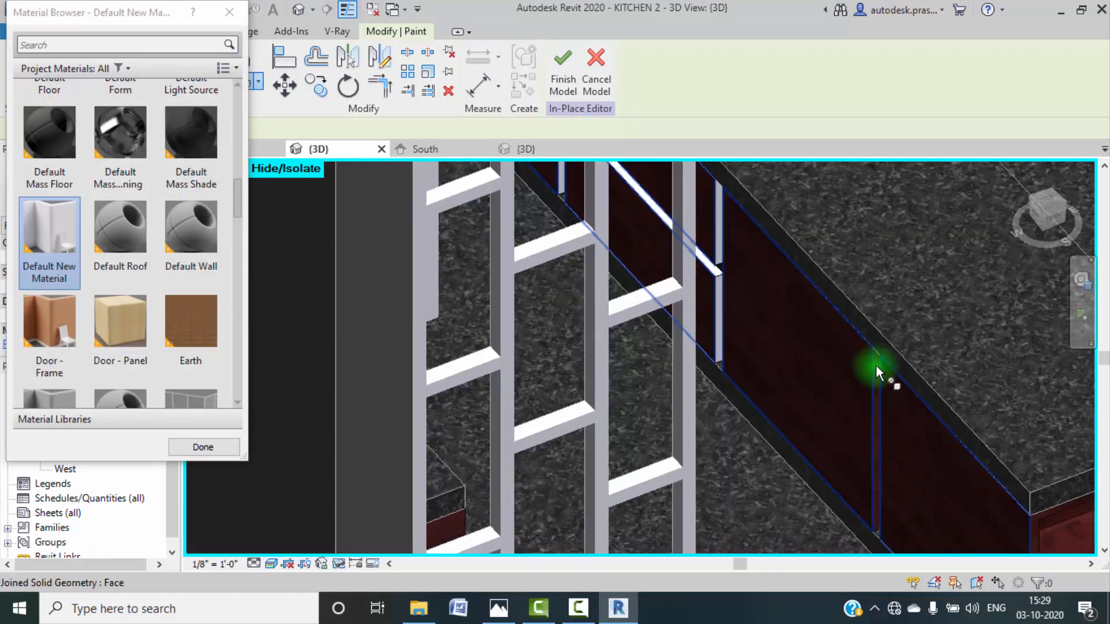
scroll(876, 366, up, 2)
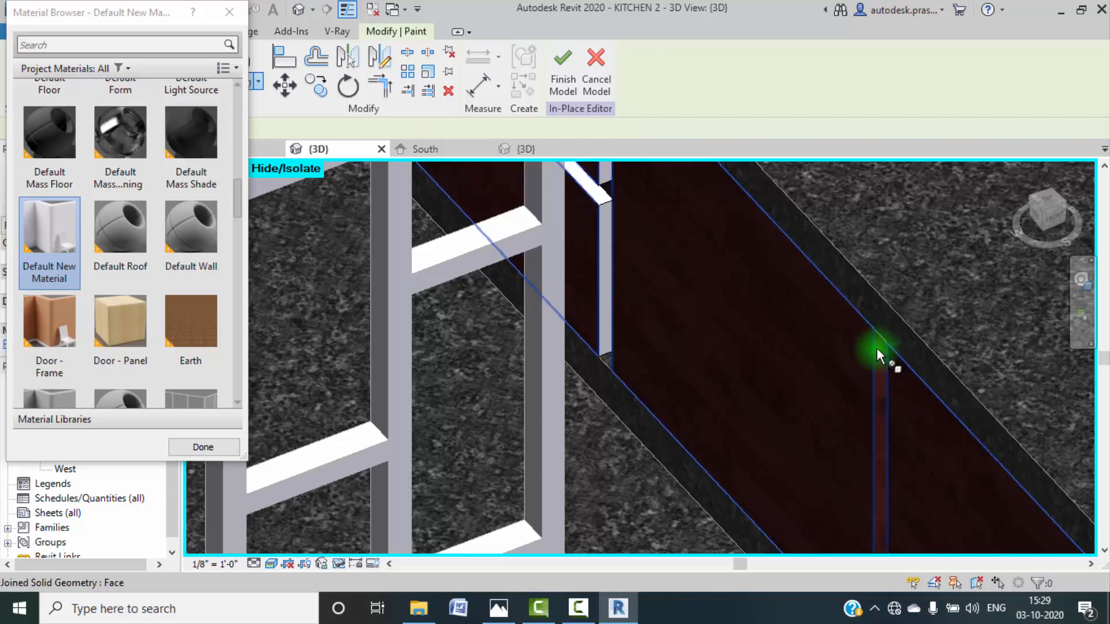
scroll(877, 352, down, 1)
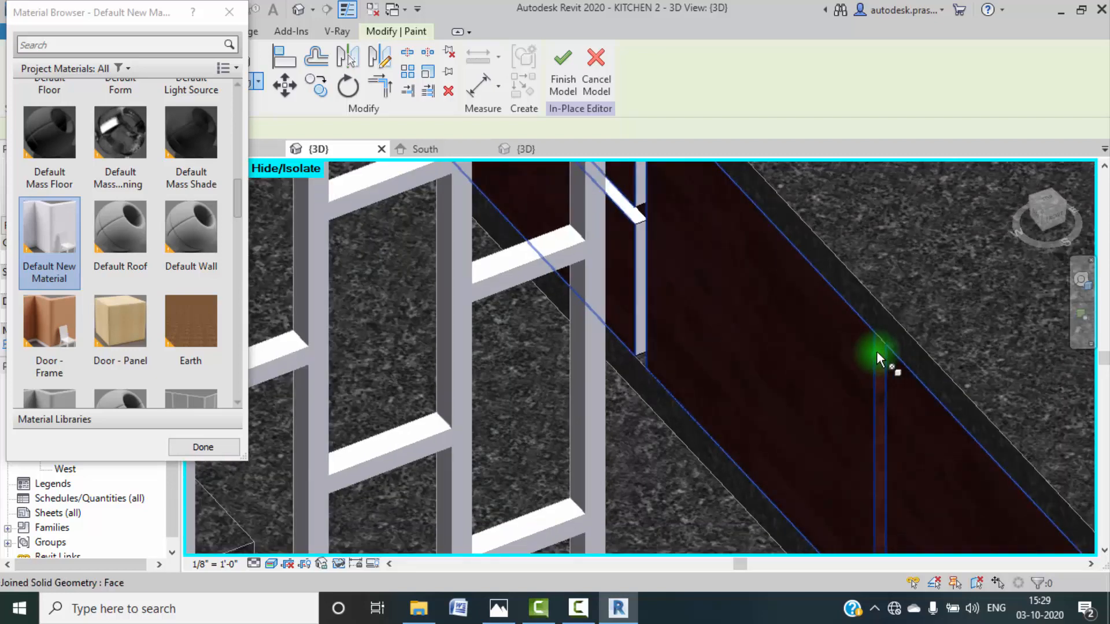
click(876, 352)
scroll(882, 359, down, 3)
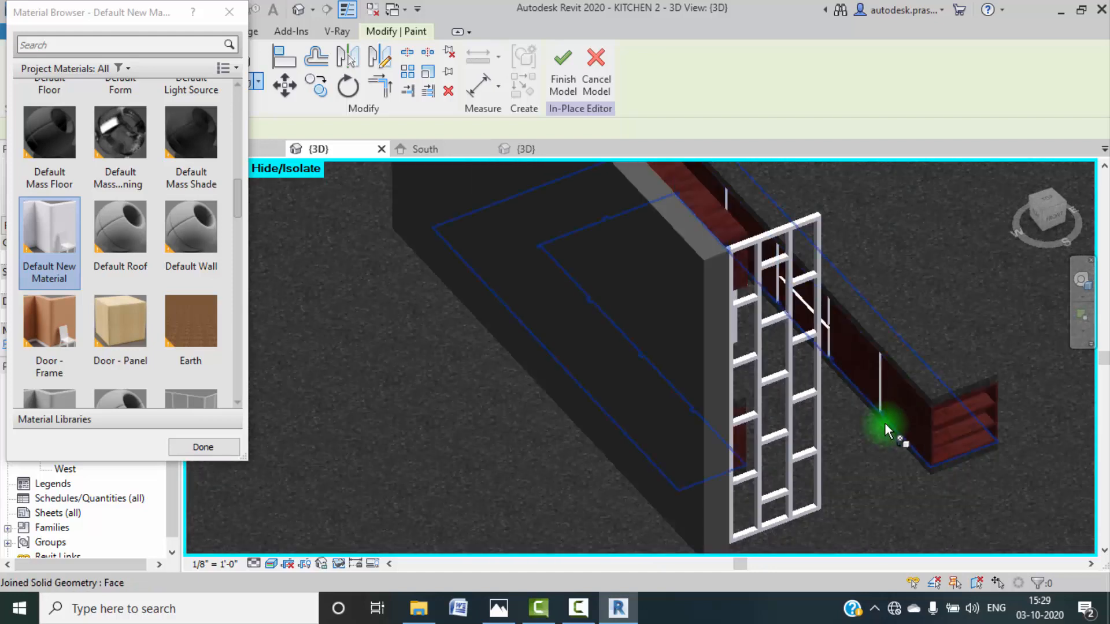
Step: Paint the upper faces of the three open shelves at the end of the near base cabinet with Default New Material
scroll(885, 422, up, 3)
middle_drag(996, 405, 809, 391)
scroll(891, 376, up, 4)
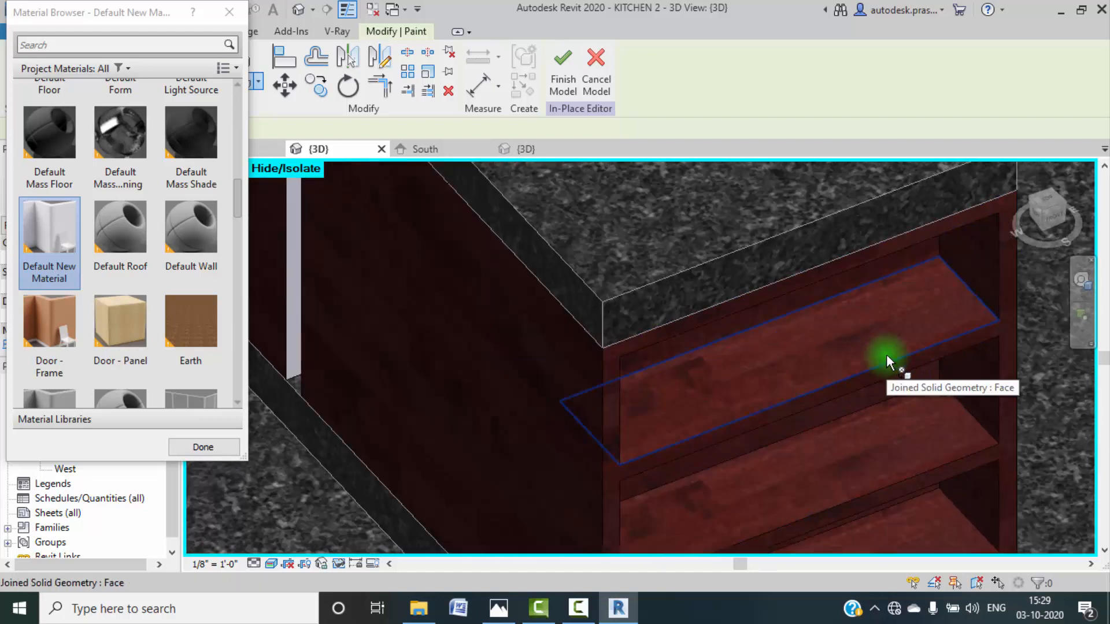
click(887, 355)
click(893, 460)
middle_drag(893, 462, 855, 317)
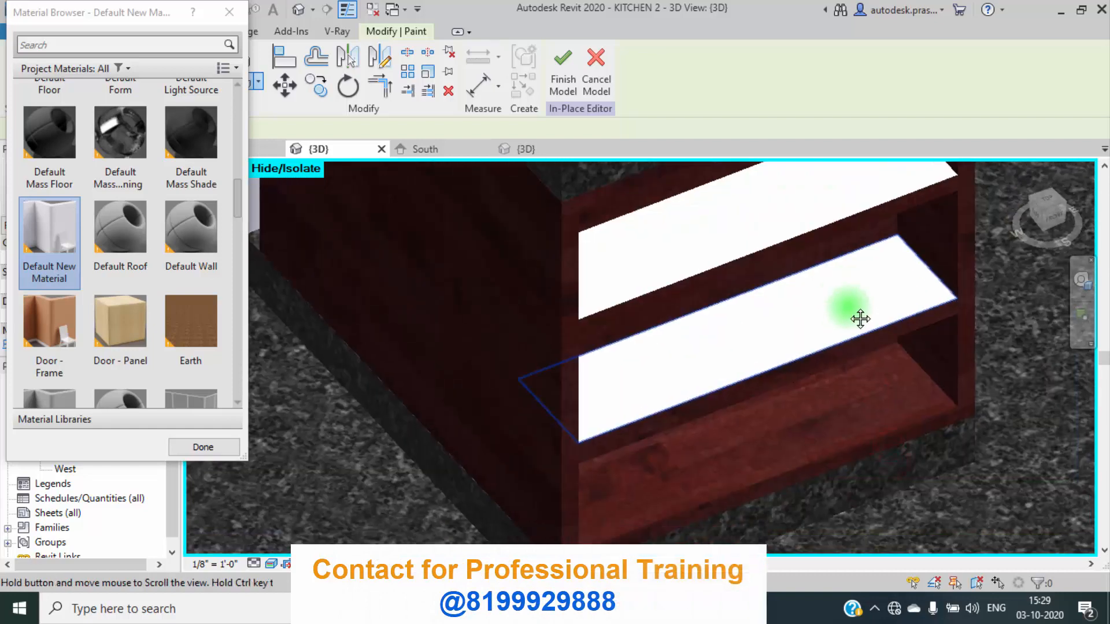
click(861, 427)
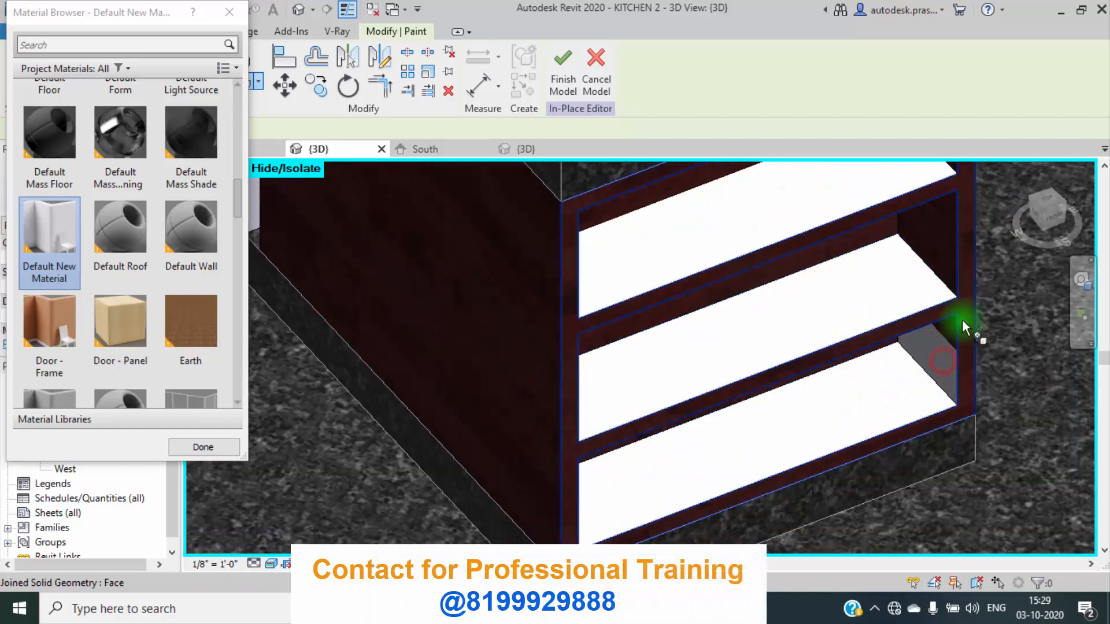
Step: Paint the visible inner side faces of the open shelf compartments and their front frame with Default New Material
click(948, 326)
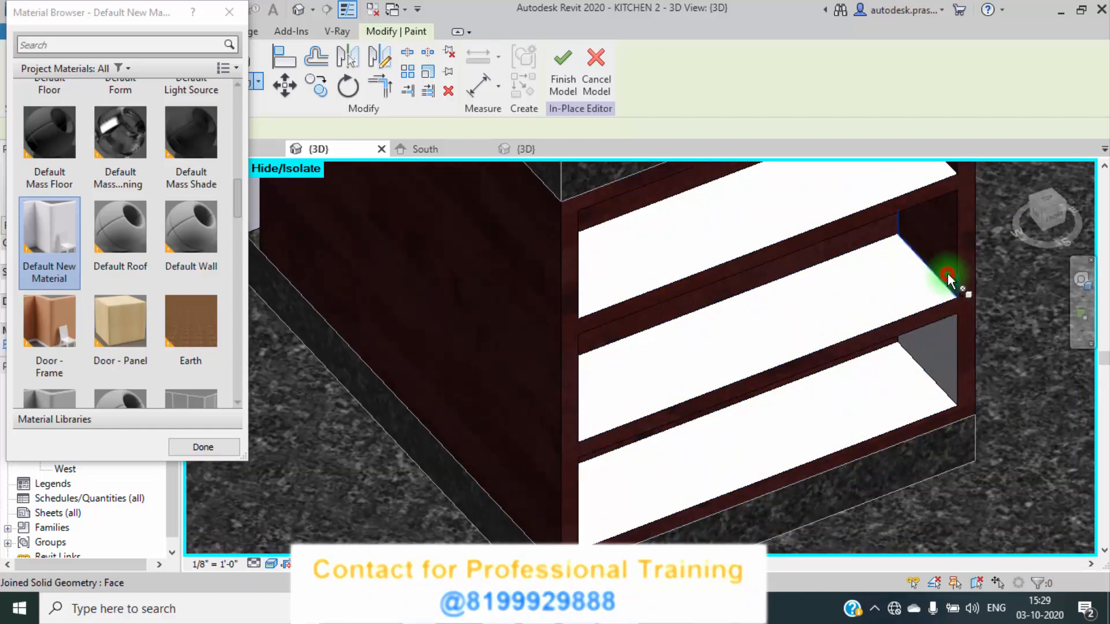
click(945, 227)
middle_drag(946, 226, 932, 356)
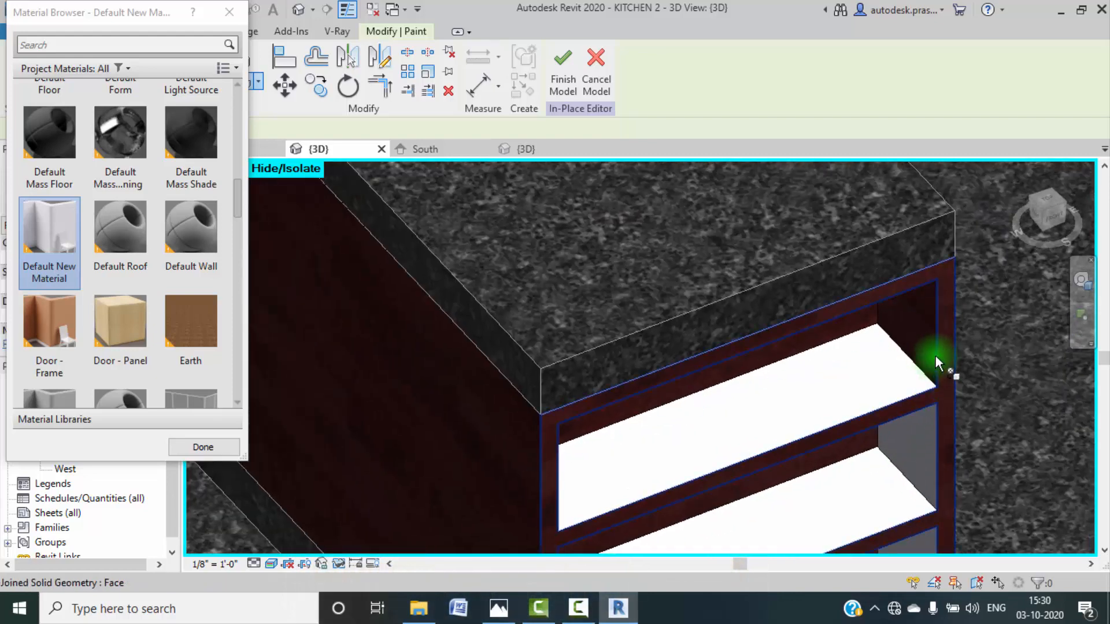
scroll(888, 353, down, 4)
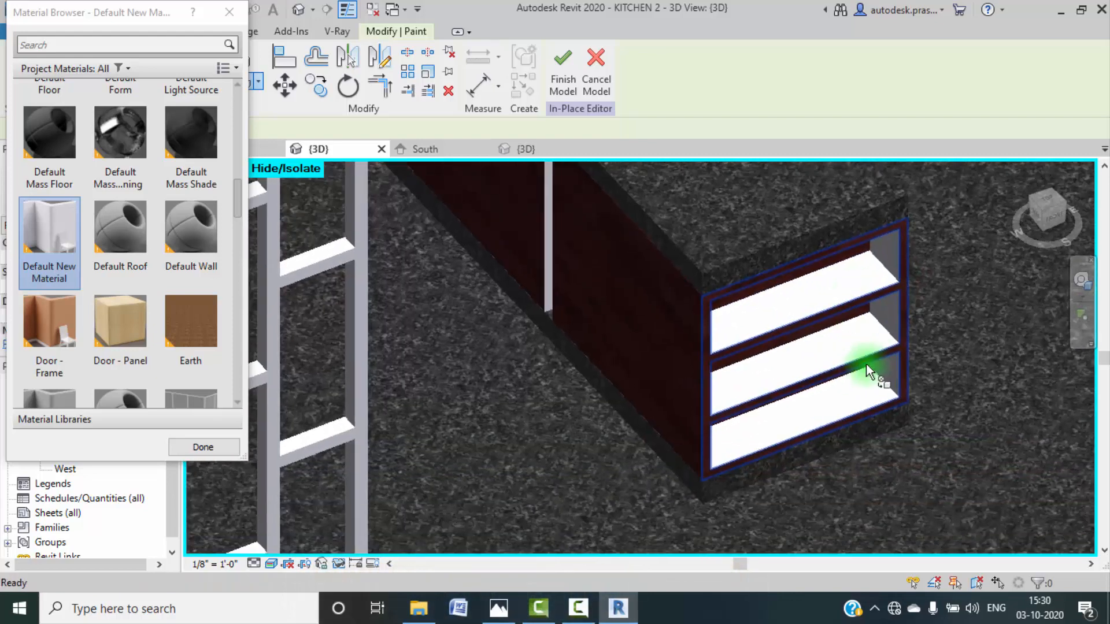
scroll(828, 372, up, 3)
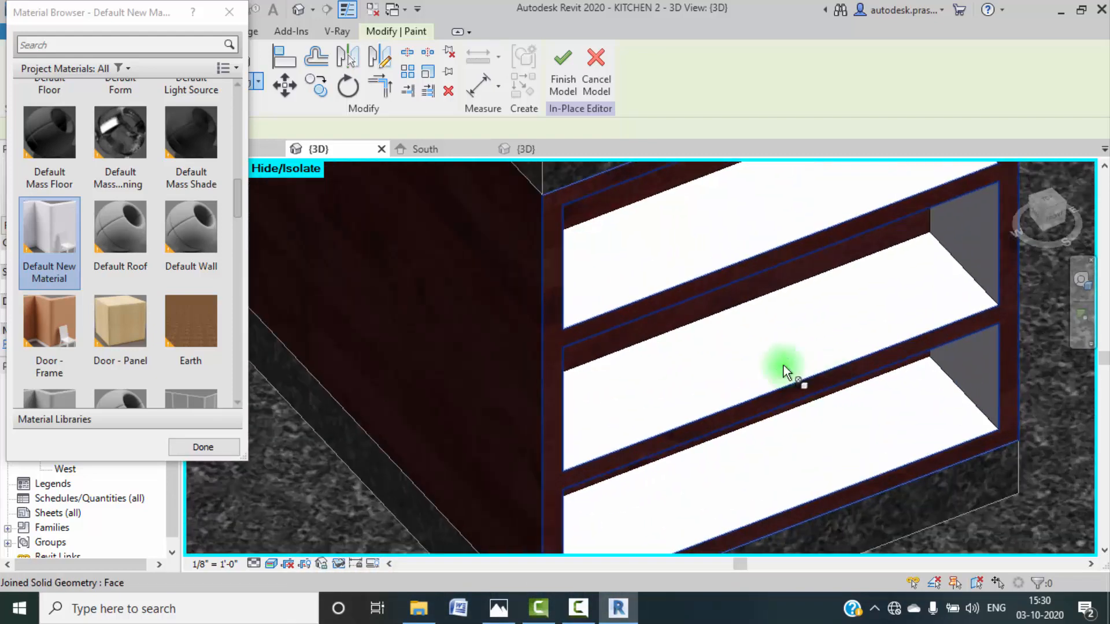
click(554, 213)
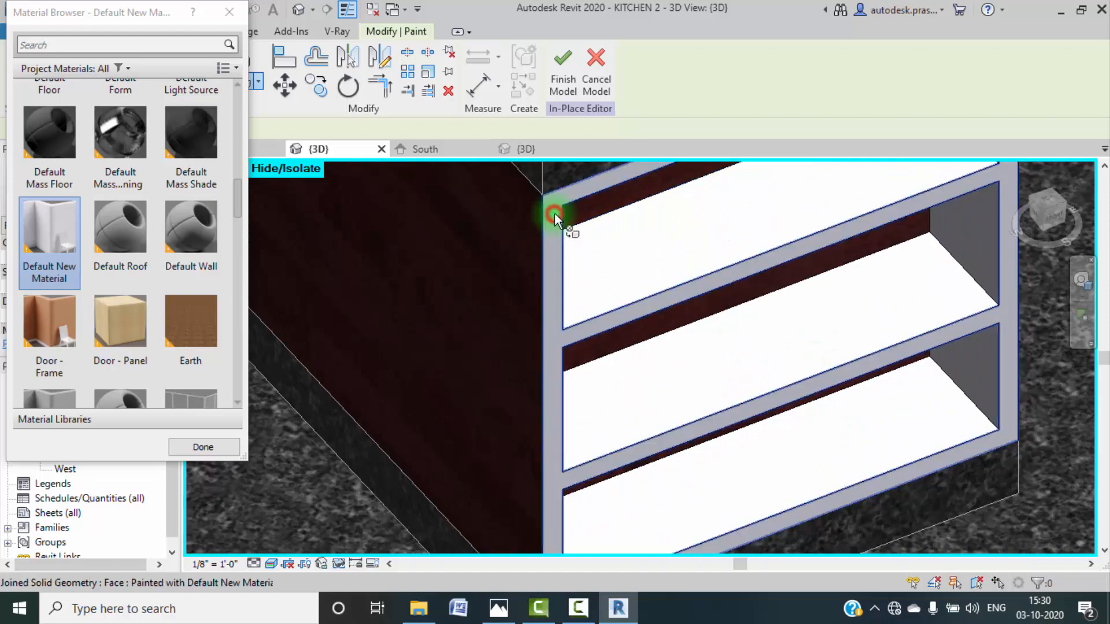
Step: Paint the opposite inner side faces of the three open shelf compartments with Default New Material
scroll(744, 320, down, 4)
shift+middle_drag(774, 326, 628, 255)
mouse_move(613, 358)
middle_down()
mouse_move(593, 313)
mouse_move(561, 122)
middle_up()
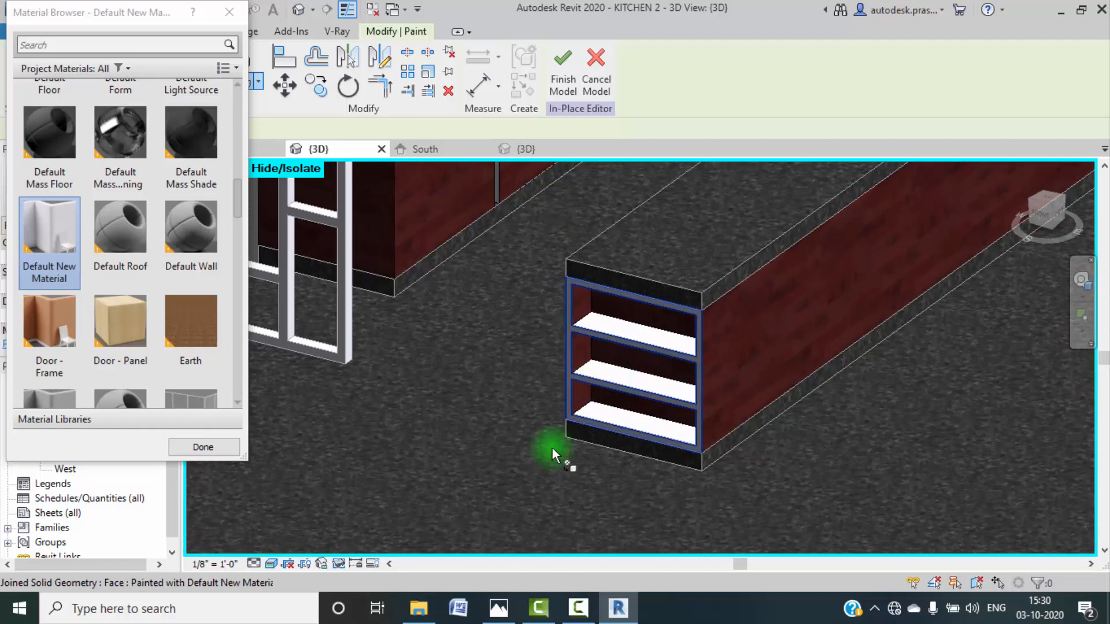
scroll(584, 414, up, 3)
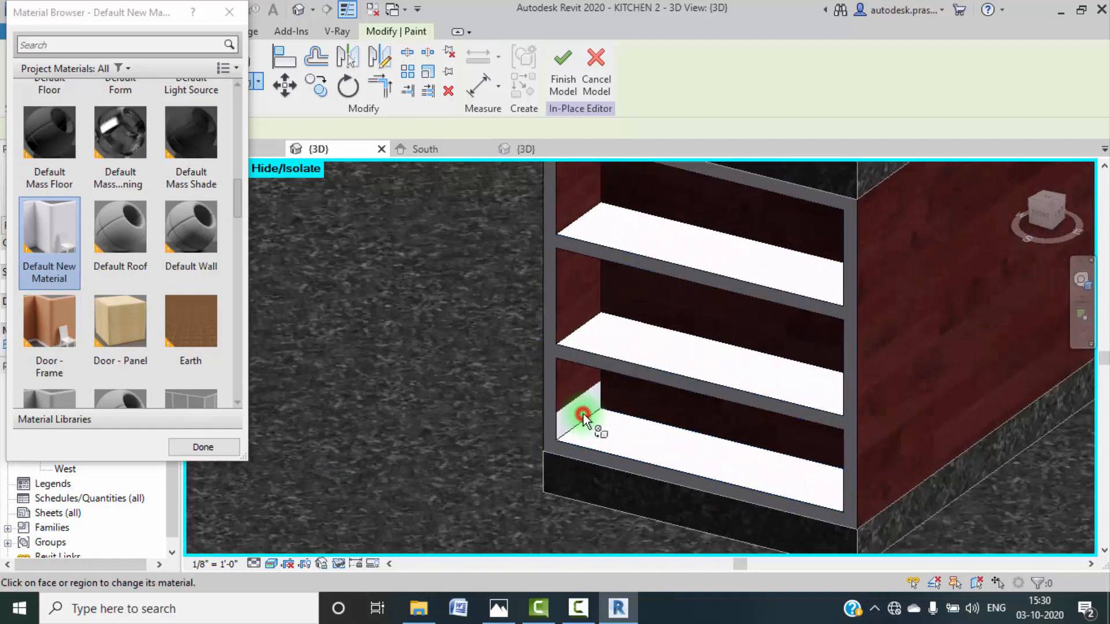
click(583, 415)
click(578, 302)
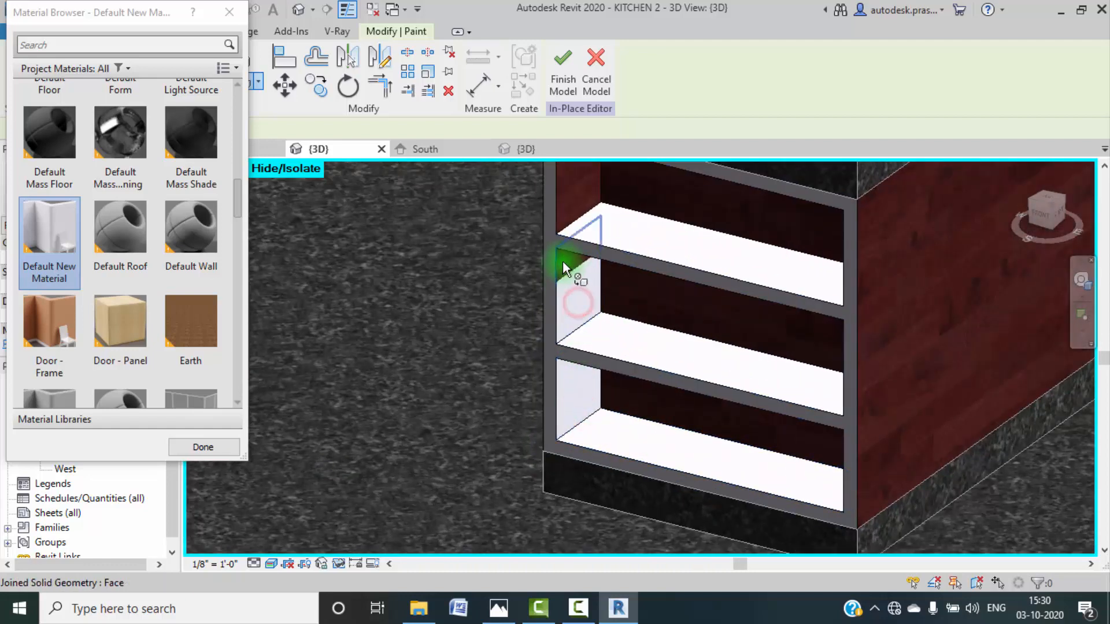
click(565, 215)
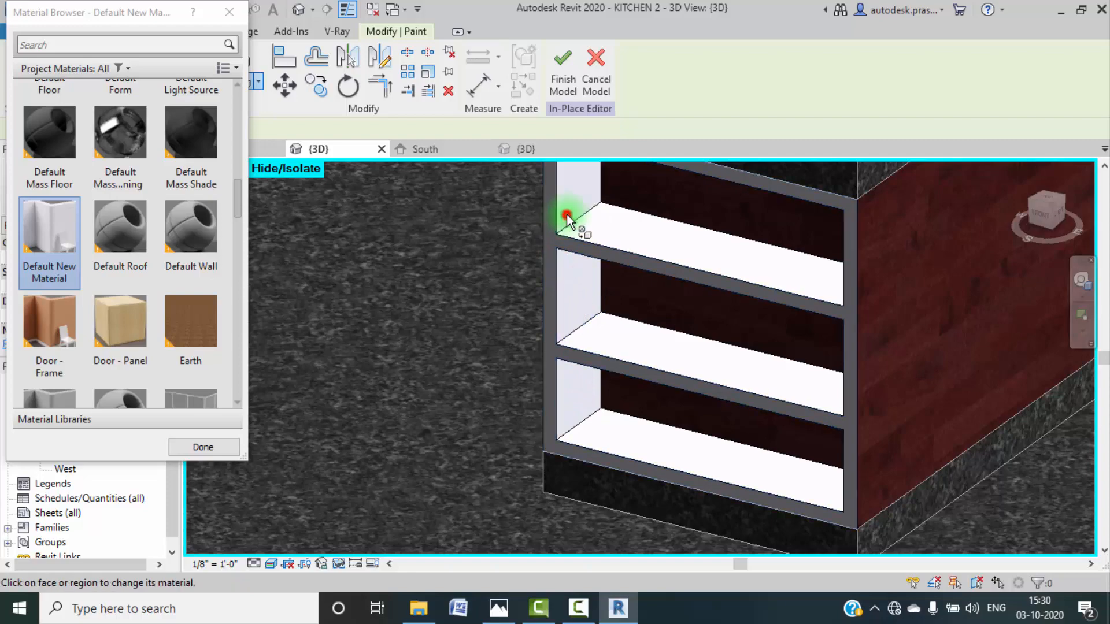
middle_drag(567, 217, 661, 396)
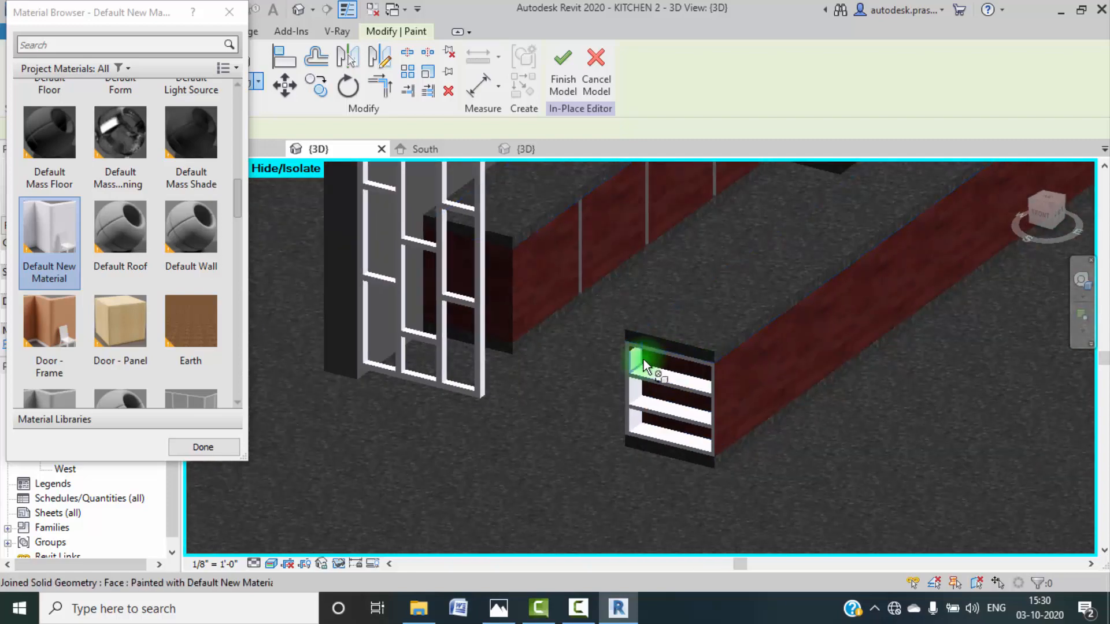
scroll(636, 358, up, 6)
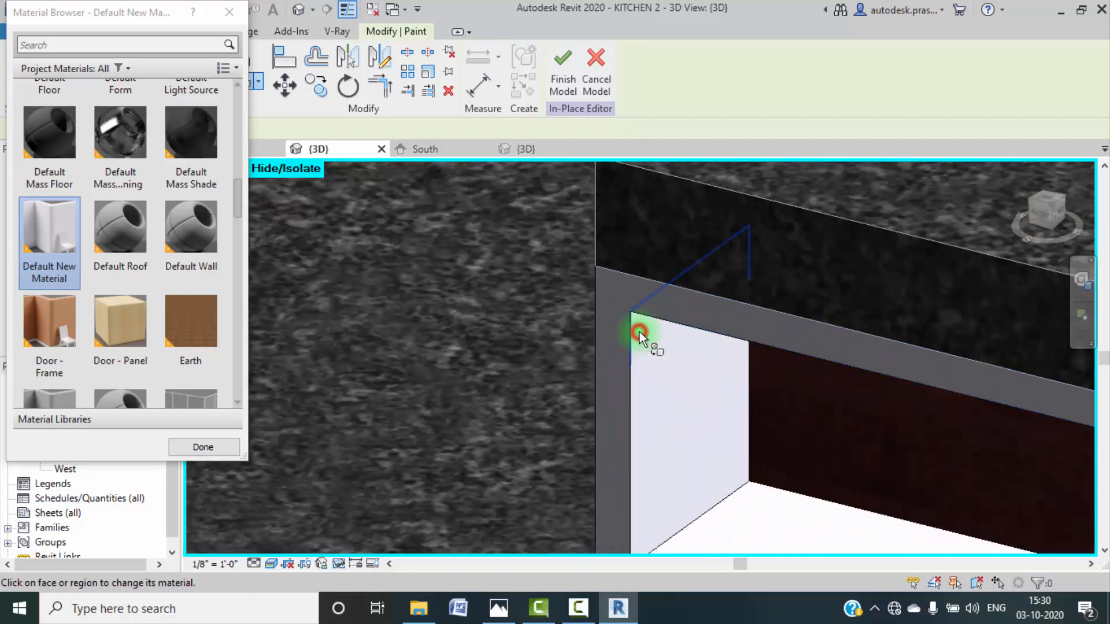
click(638, 327)
Step: Paint the back face behind the open shelves of the near base cabinet with Default New Material
scroll(734, 422, down, 3)
scroll(763, 434, down, 3)
shift+middle_drag(769, 443, 806, 391)
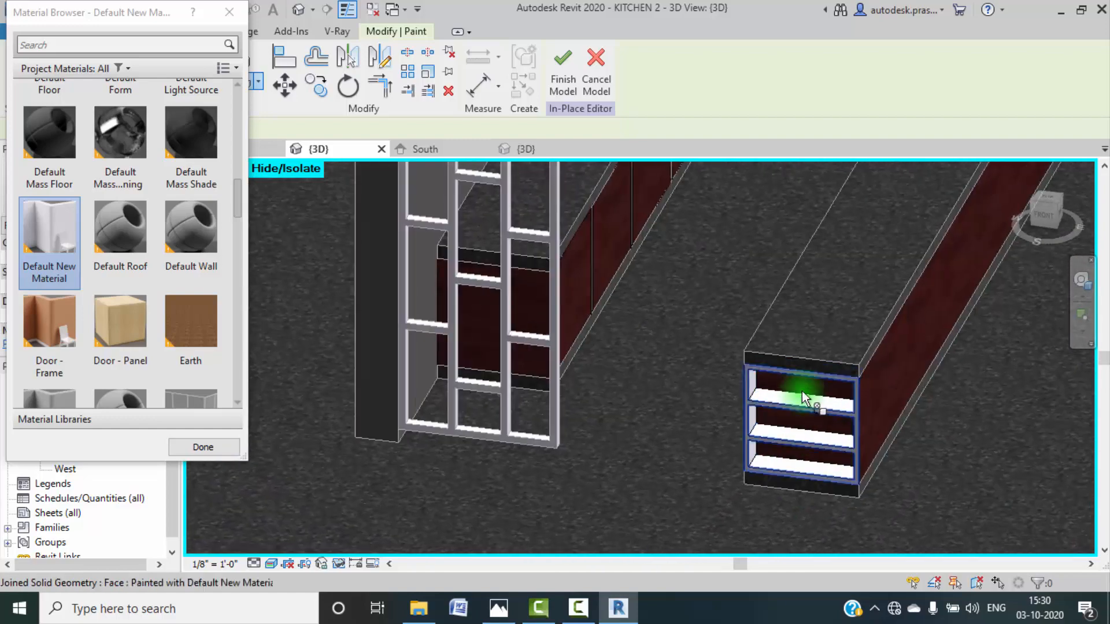
scroll(803, 386, up, 4)
click(810, 389)
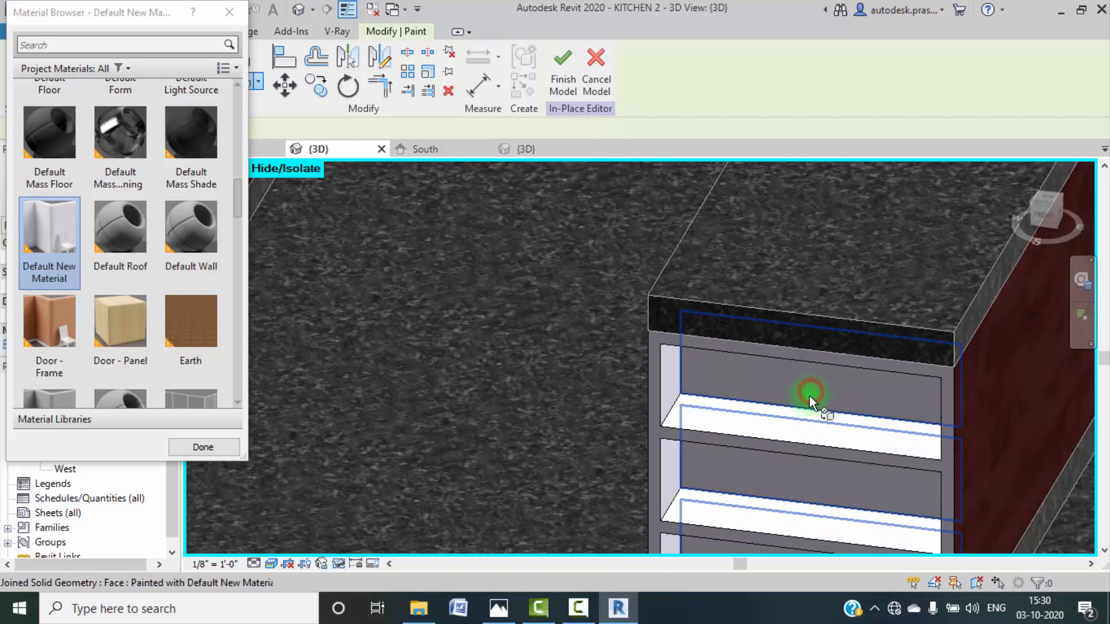
Step: Stop painting and inspect the painted cabinets, lattices and open shelves of the kitchen from several angles
scroll(809, 397, down, 5)
shift+middle_drag(774, 453, 885, 436)
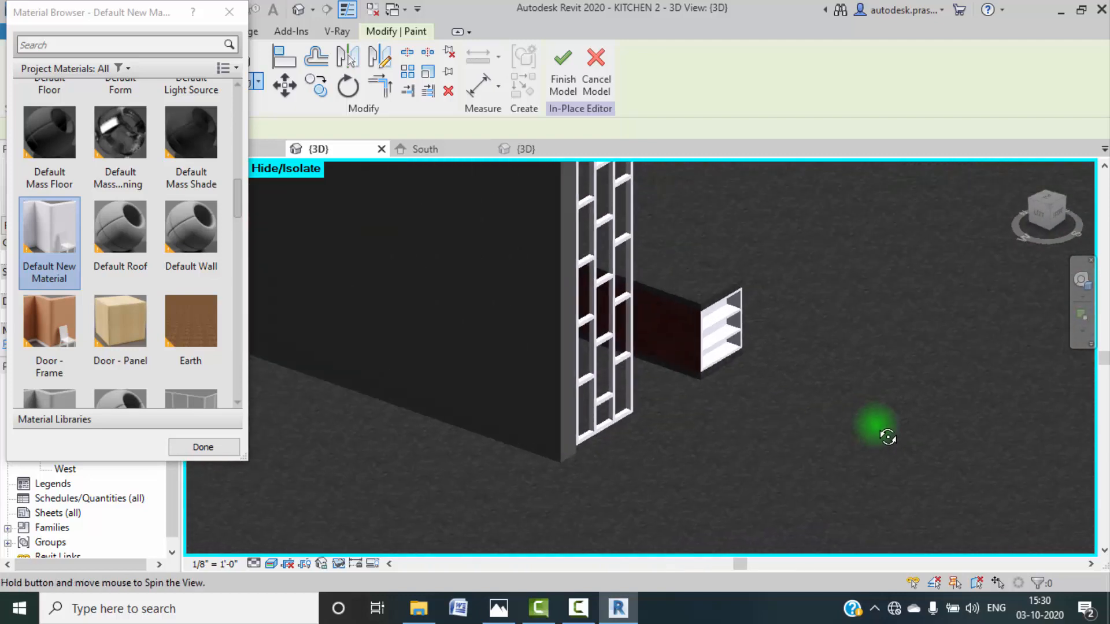
mouse_move(751, 436)
shift+middle_down()
mouse_move(786, 416)
mouse_move(623, 382)
mouse_move(575, 395)
mouse_move(585, 455)
mouse_move(576, 393)
mouse_move(587, 398)
mouse_move(578, 391)
mouse_move(616, 375)
mouse_move(726, 459)
mouse_move(717, 467)
shift+middle_up()
key(Escape)
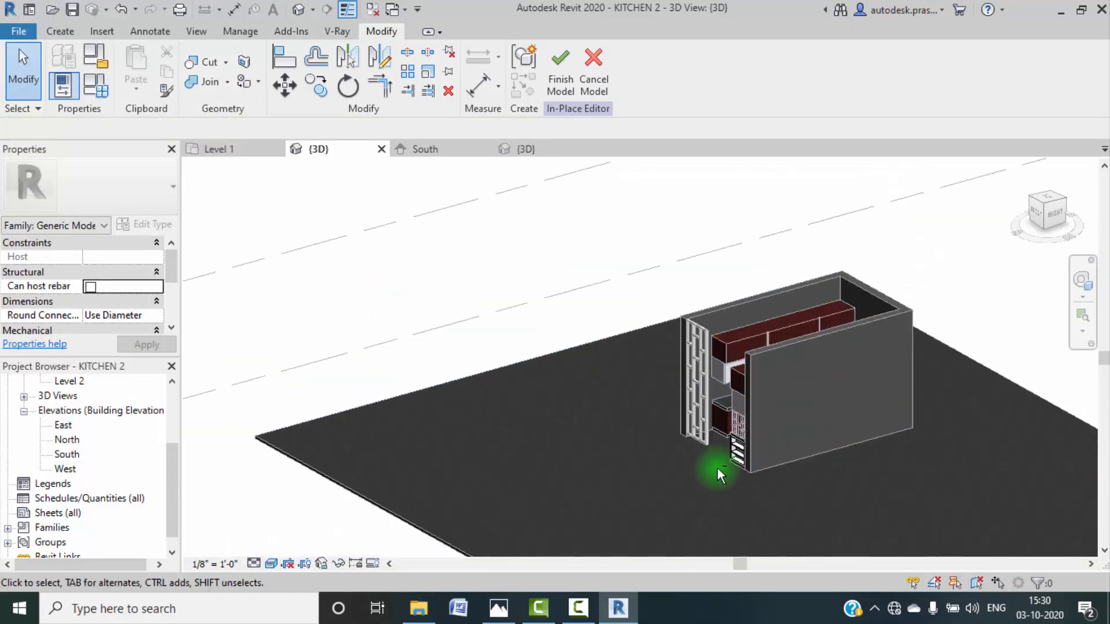
middle_click(717, 468)
middle_click(716, 467)
scroll(471, 332, up, 8)
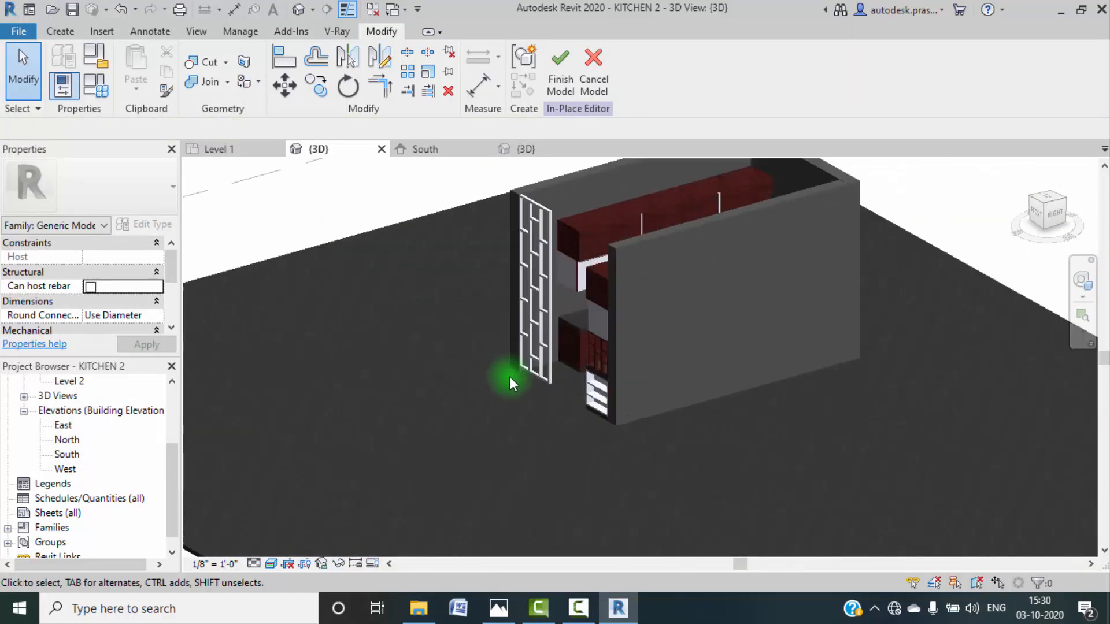
shift+middle_drag(510, 384, 608, 240)
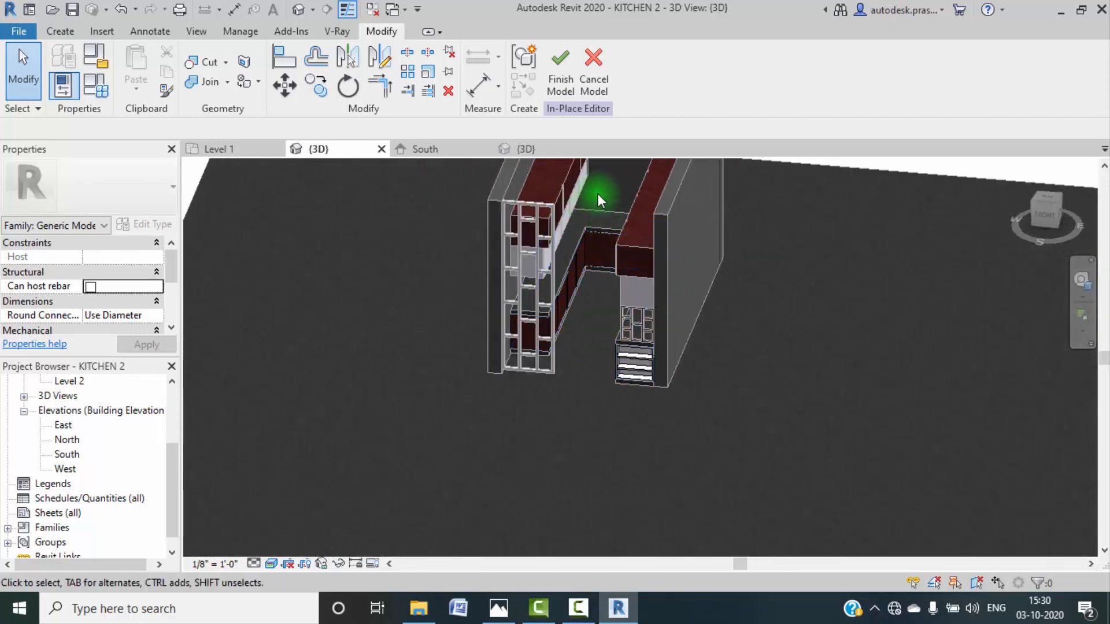
scroll(558, 290, down, 5)
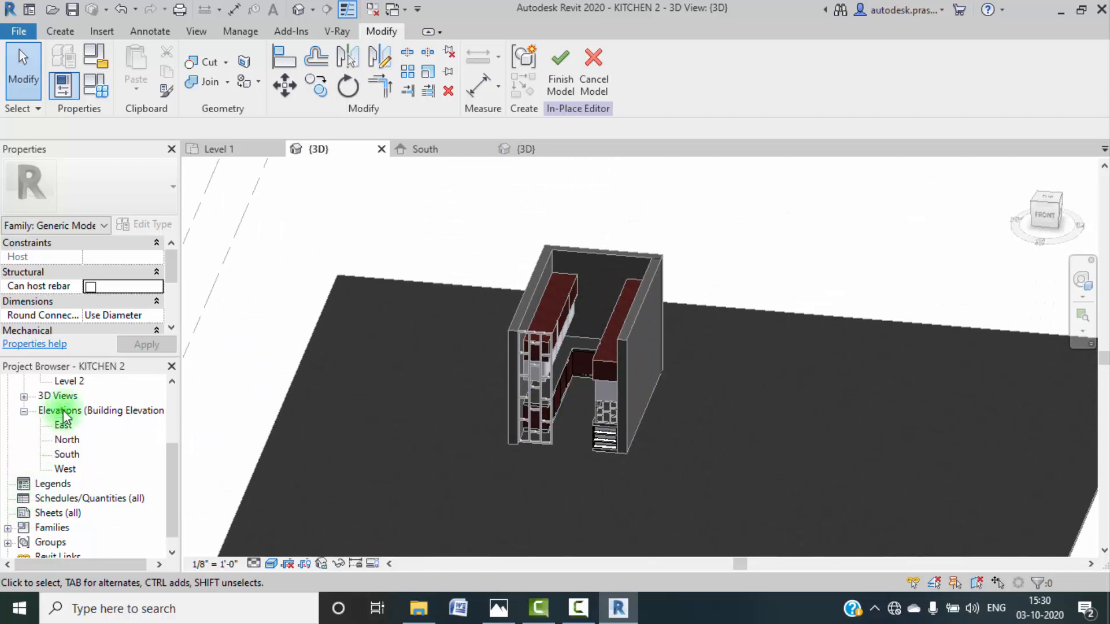
Step: Open the Level 1 floor plan and finish the in-place model
scroll(64, 416, up, 4)
double_click(69, 410)
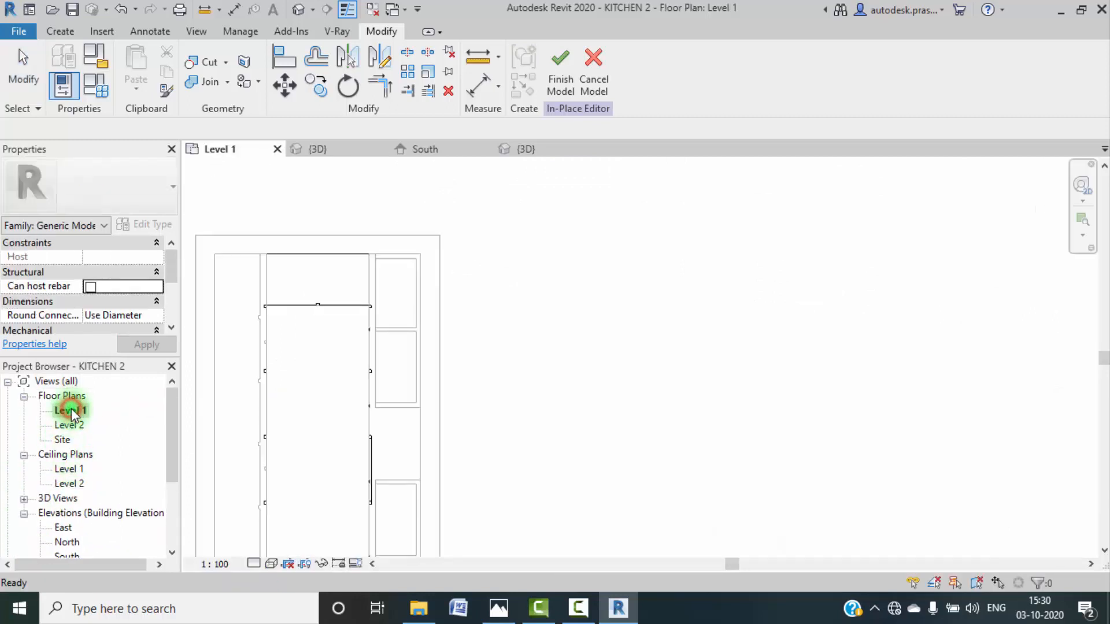
middle_drag(211, 359, 497, 382)
scroll(523, 330, down, 1)
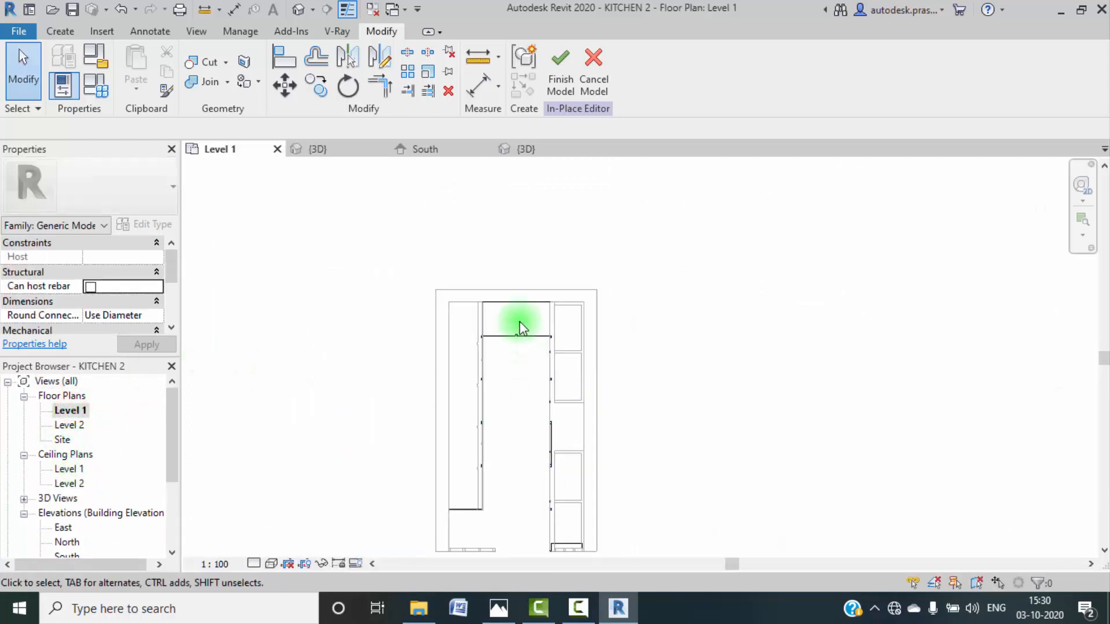
scroll(522, 326, up, 2)
click(563, 87)
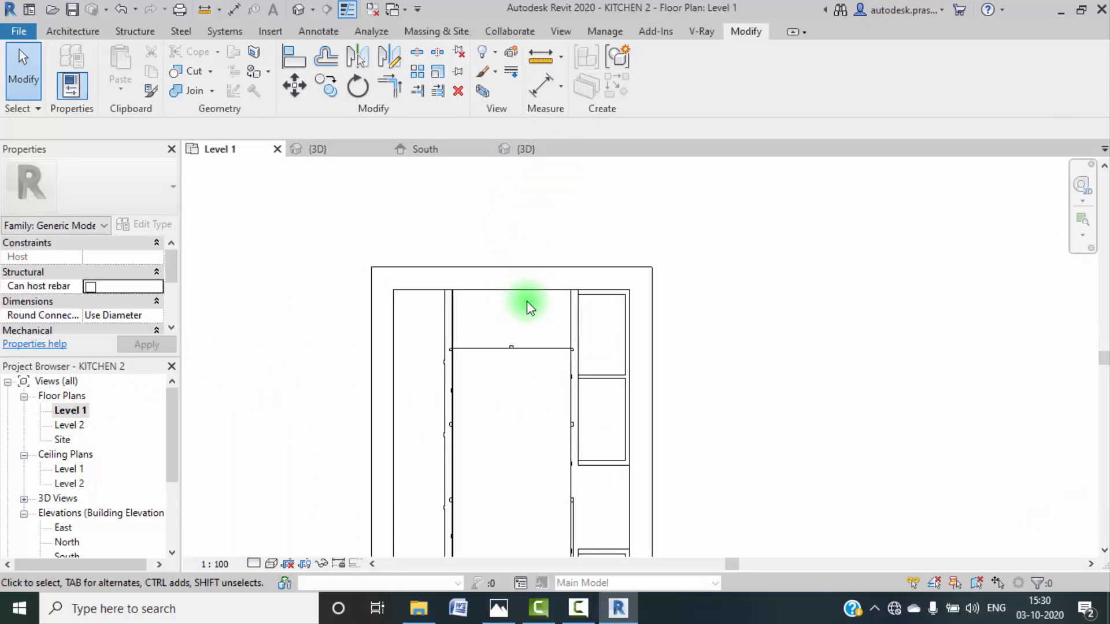
Step: Start placing a window and load the M_Sliding with Trim family from the kitchen design 2 folder on the Desktop
scroll(526, 301, up, 3)
click(85, 32)
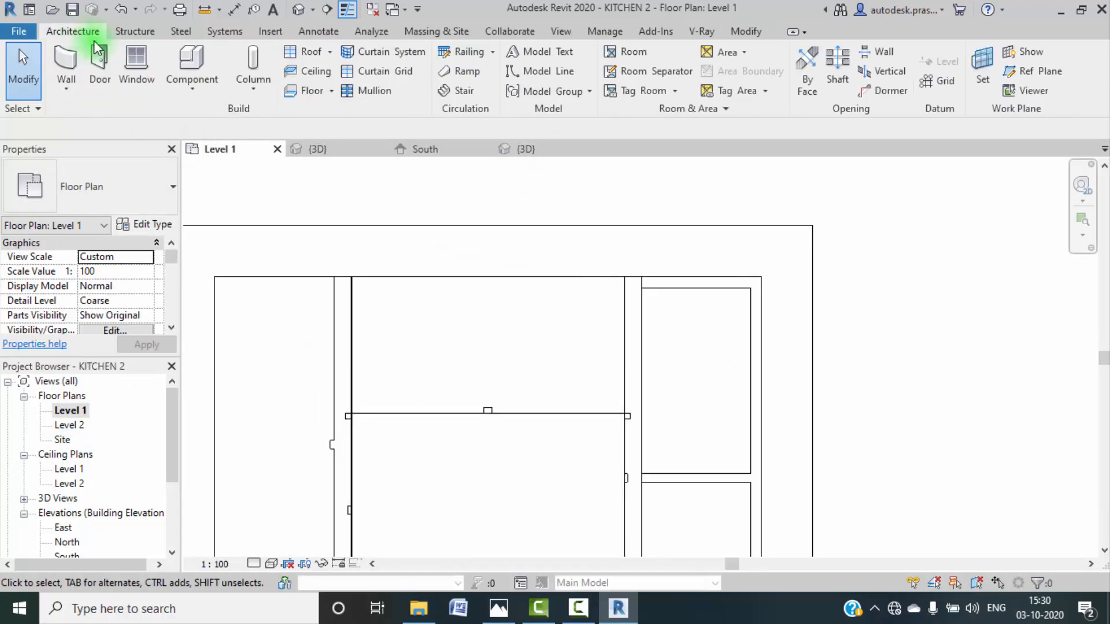
click(144, 58)
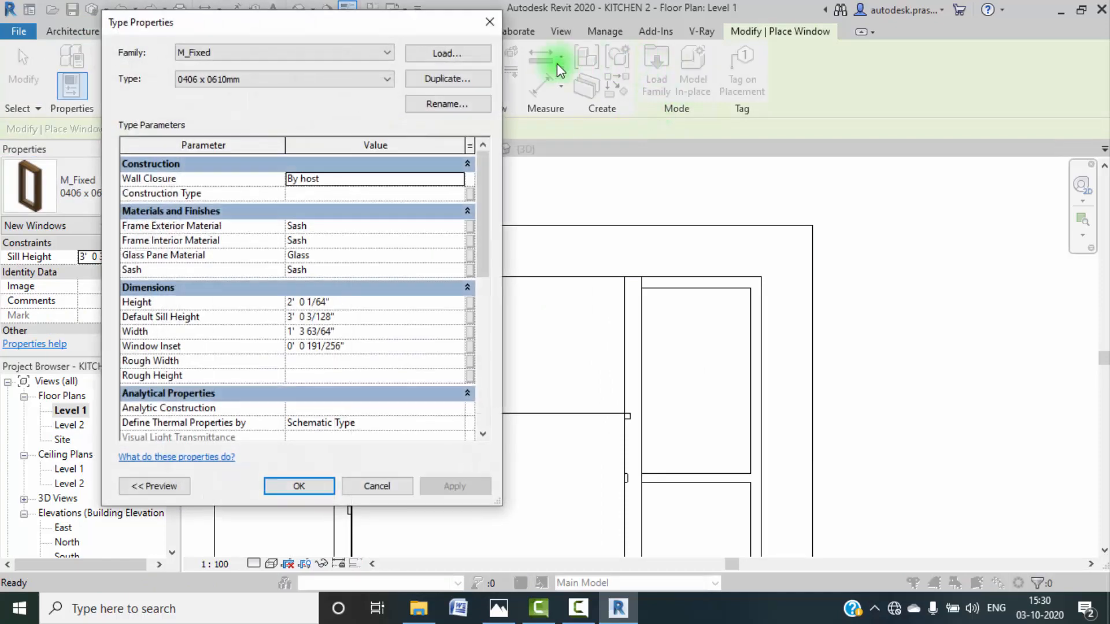
click(468, 53)
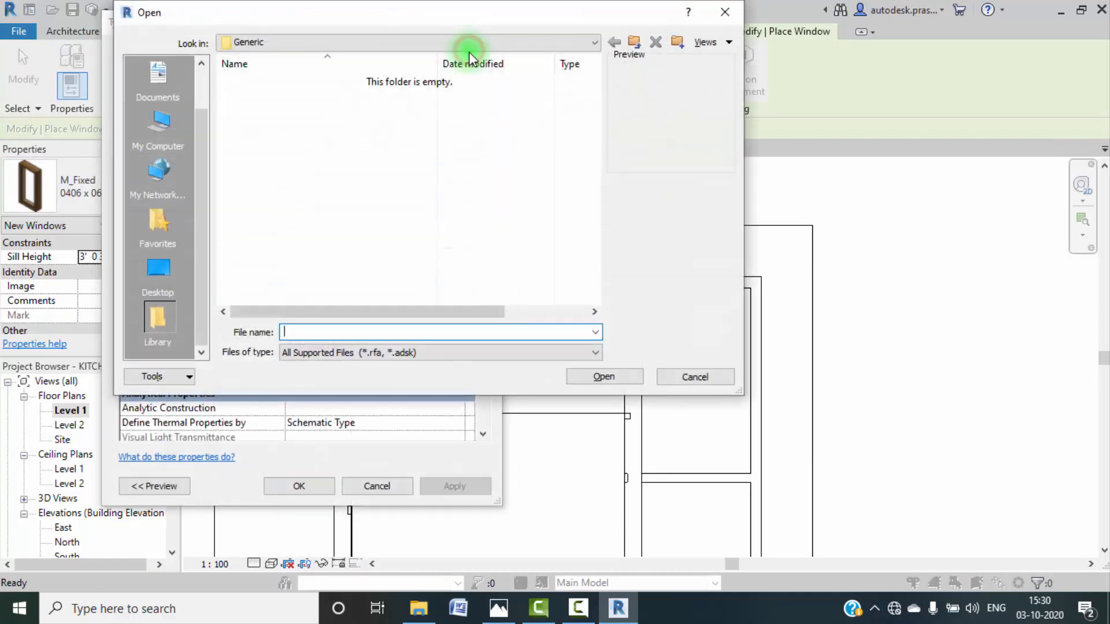
click(162, 276)
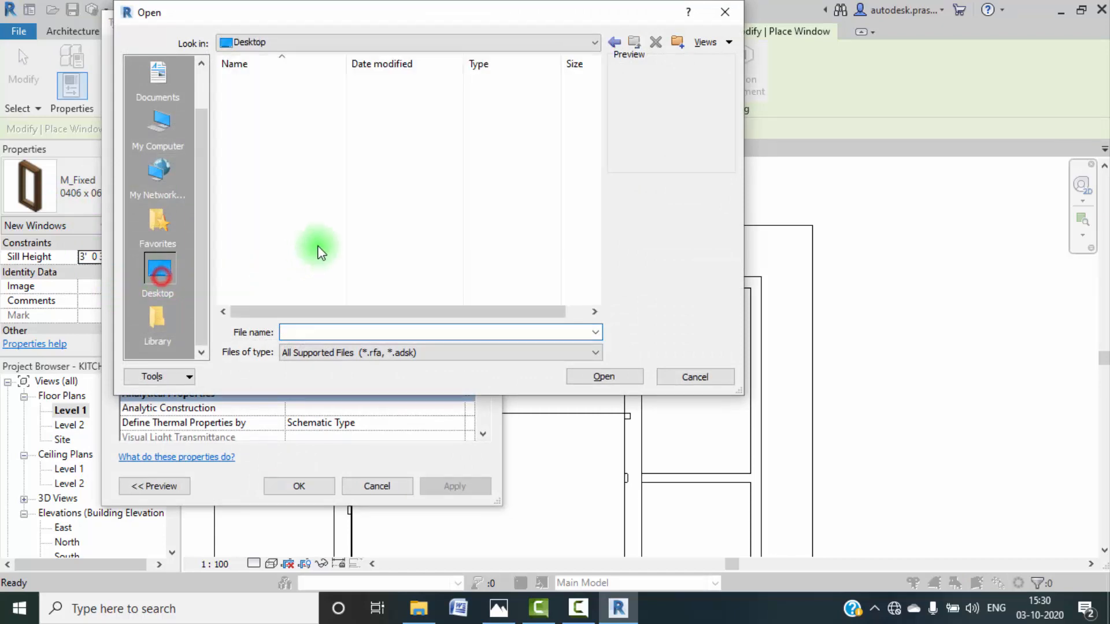
double_click(263, 174)
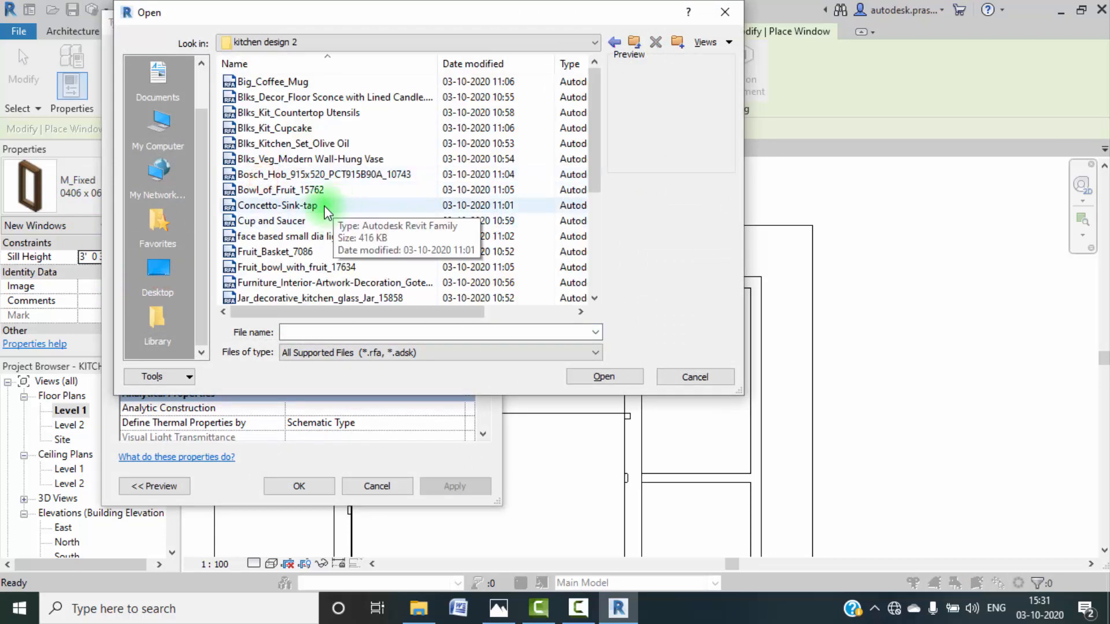
scroll(309, 196, down, 4)
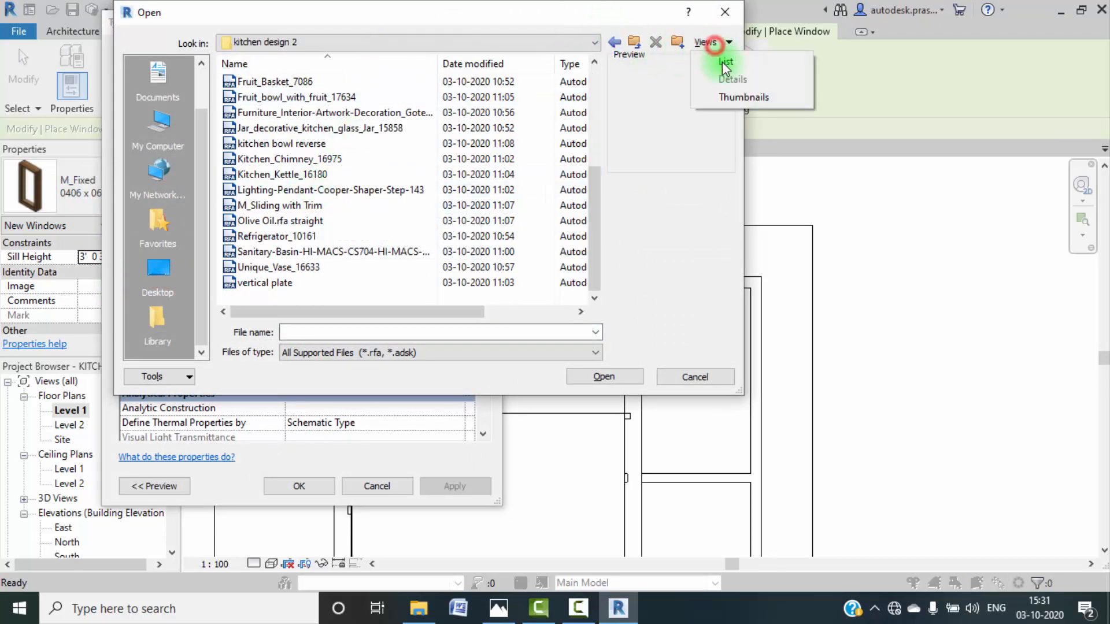
click(743, 96)
scroll(440, 166, down, 2)
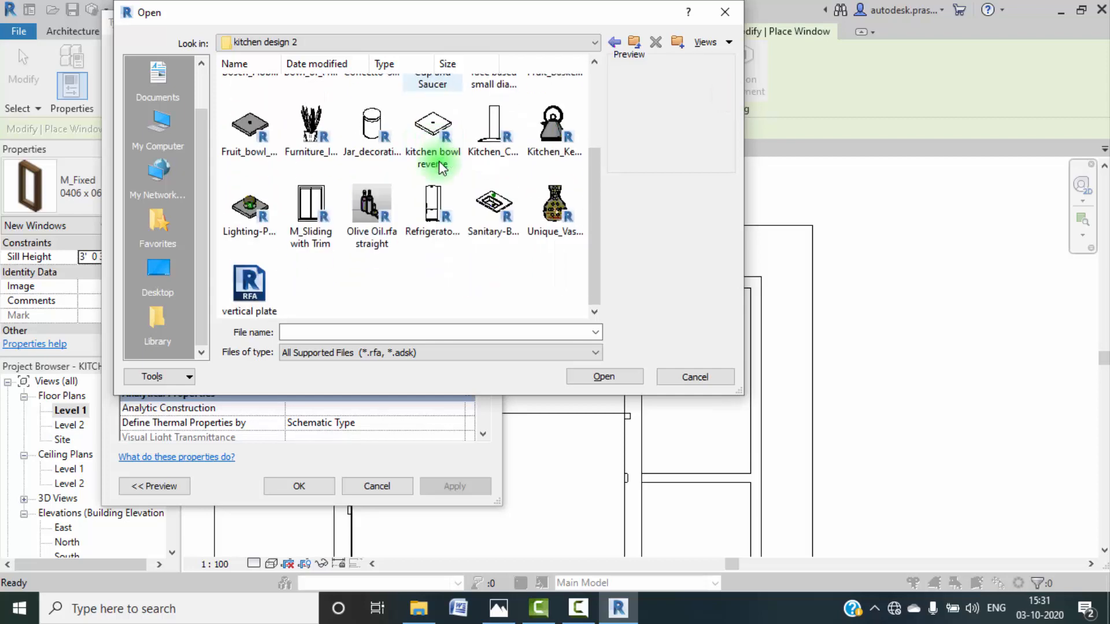
click(316, 208)
click(601, 379)
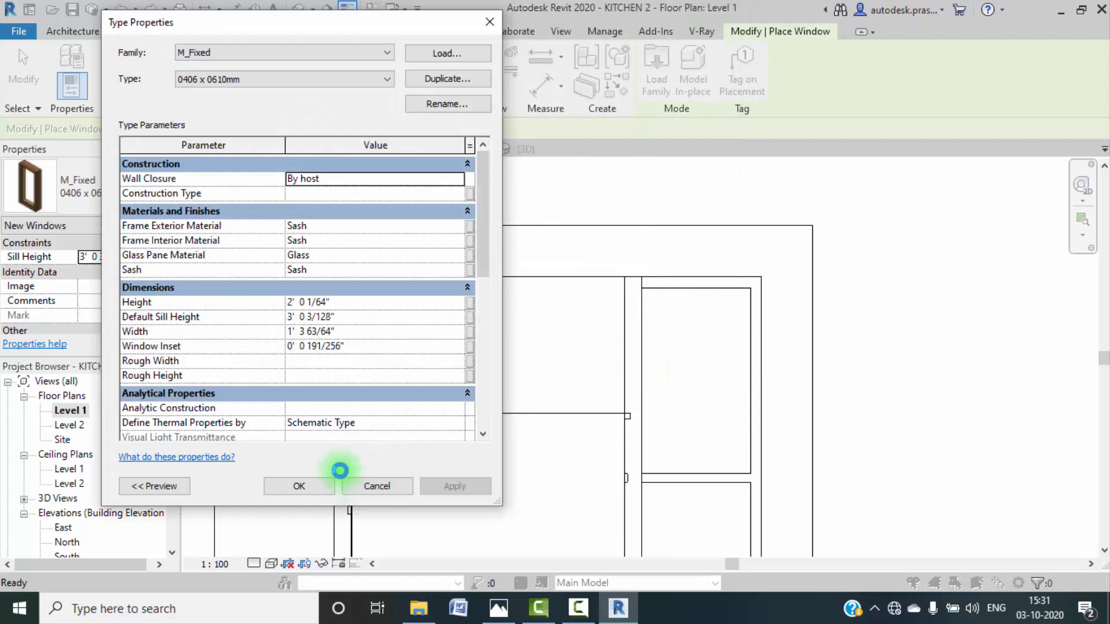
click(293, 487)
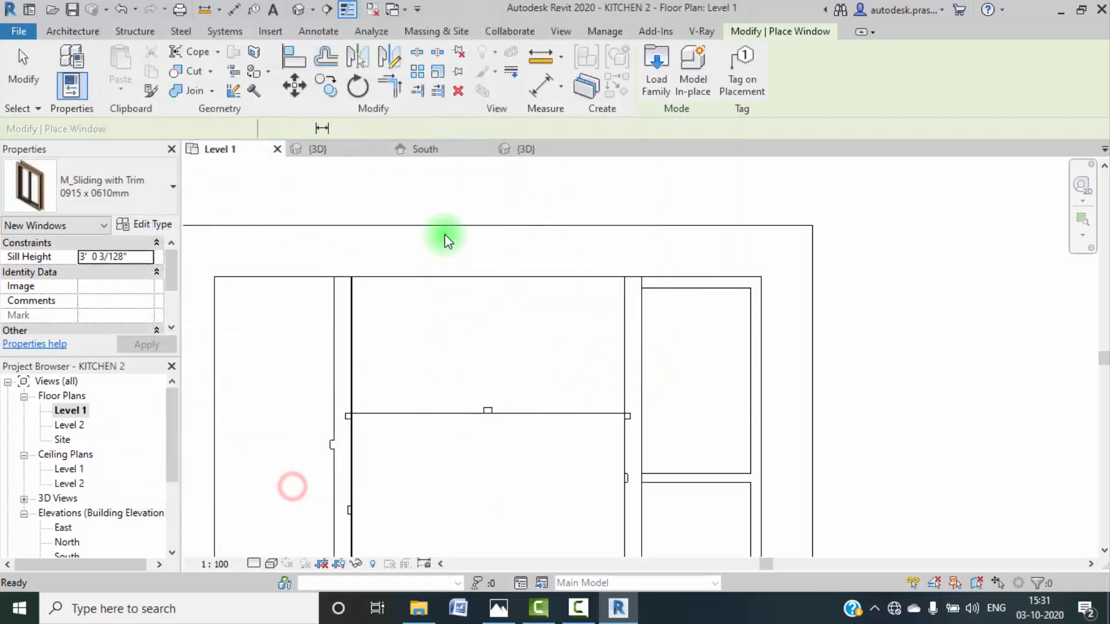
Step: Place a 0915 x 0610mm M_Sliding with Trim window in the kitchen's back wall, between the two cabinet runs
click(494, 229)
key(Escape)
key(Escape)
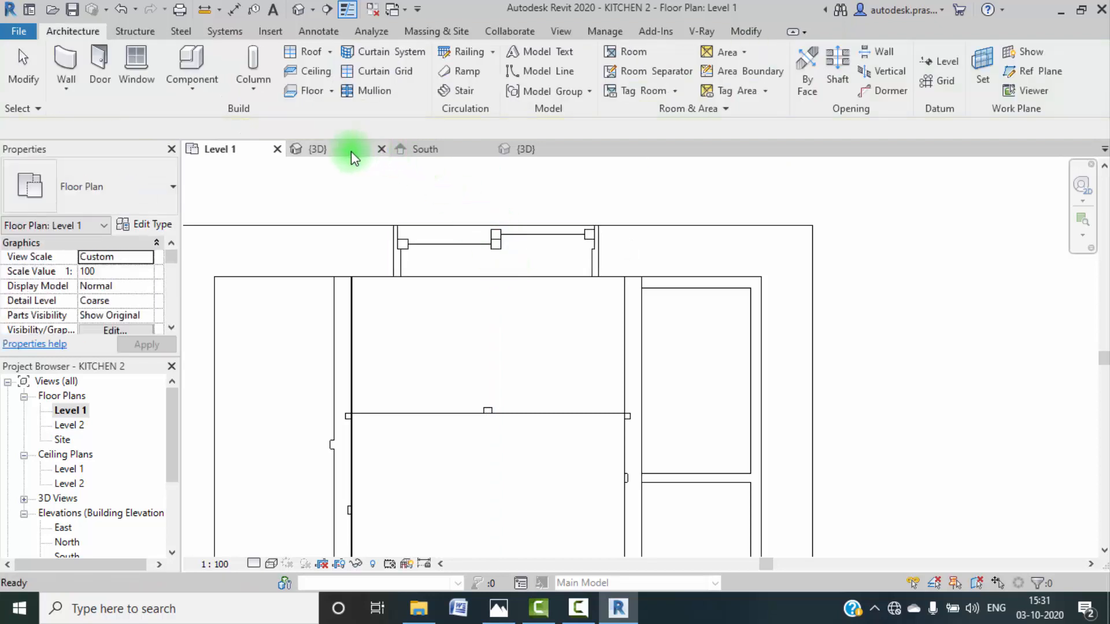
Step: In the 3D view, set the type height of the back wall's sliding window to 5' 0"
click(317, 149)
scroll(578, 306, up, 3)
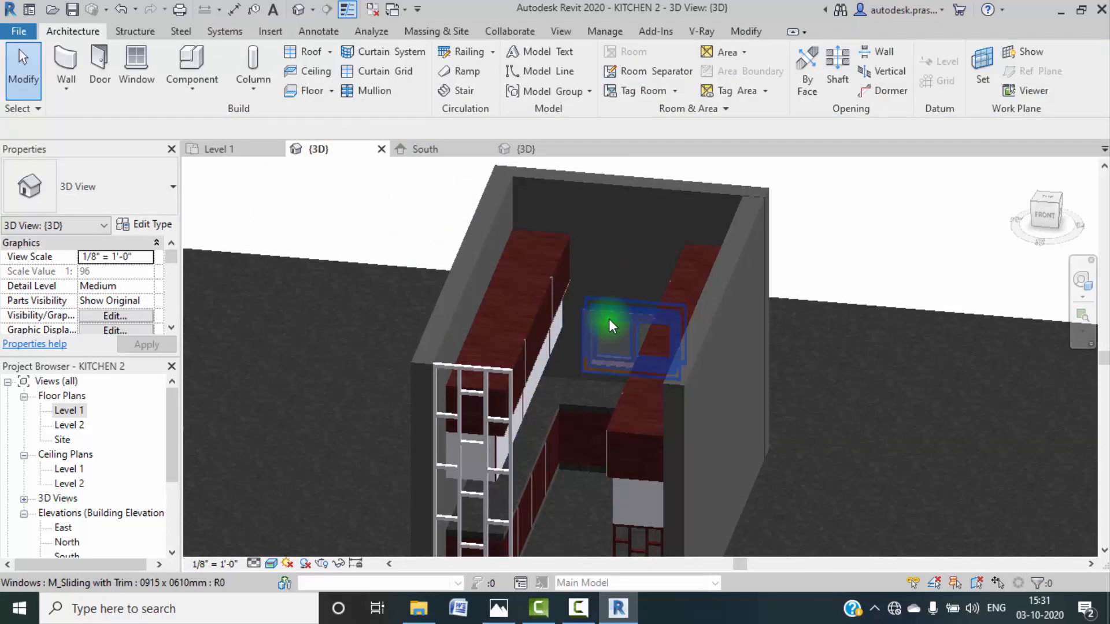
click(609, 318)
click(145, 227)
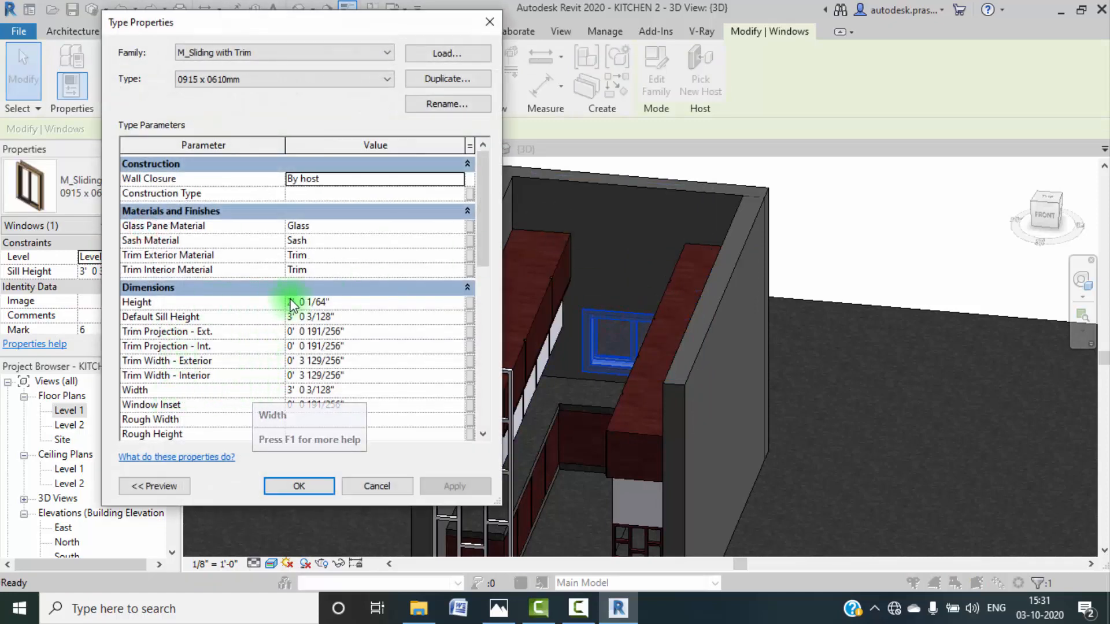
text(5' 0)
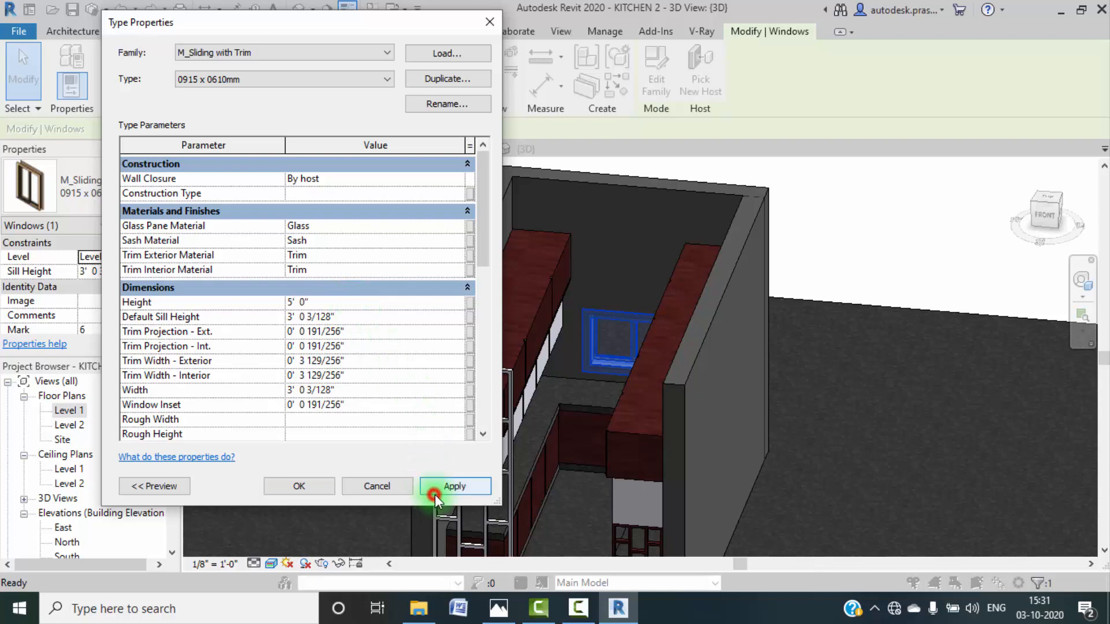
click(434, 495)
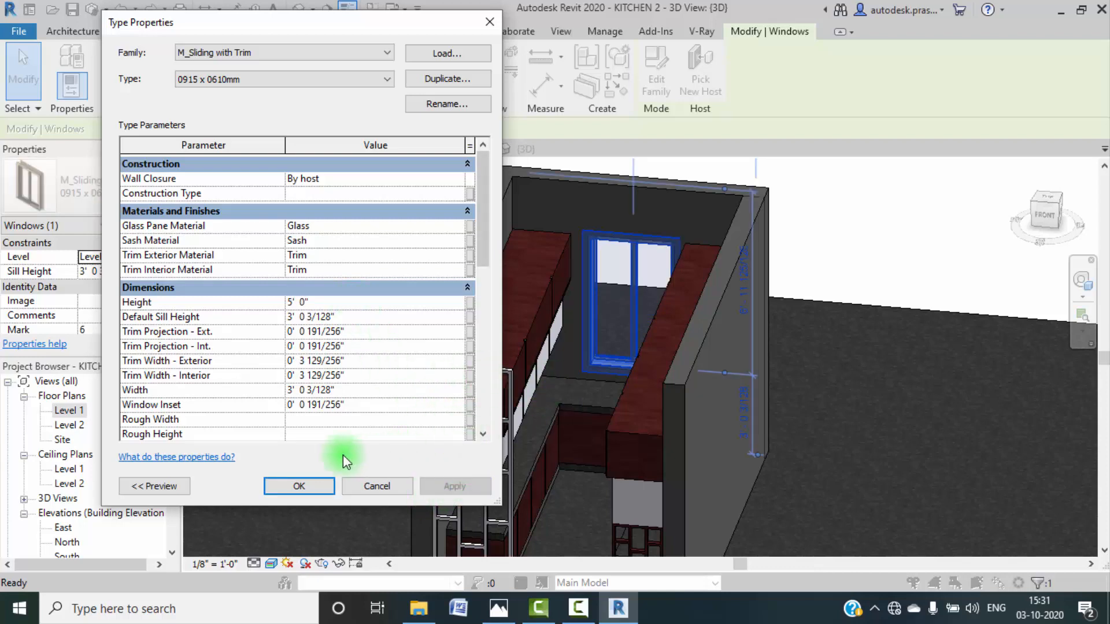
click(306, 487)
click(844, 231)
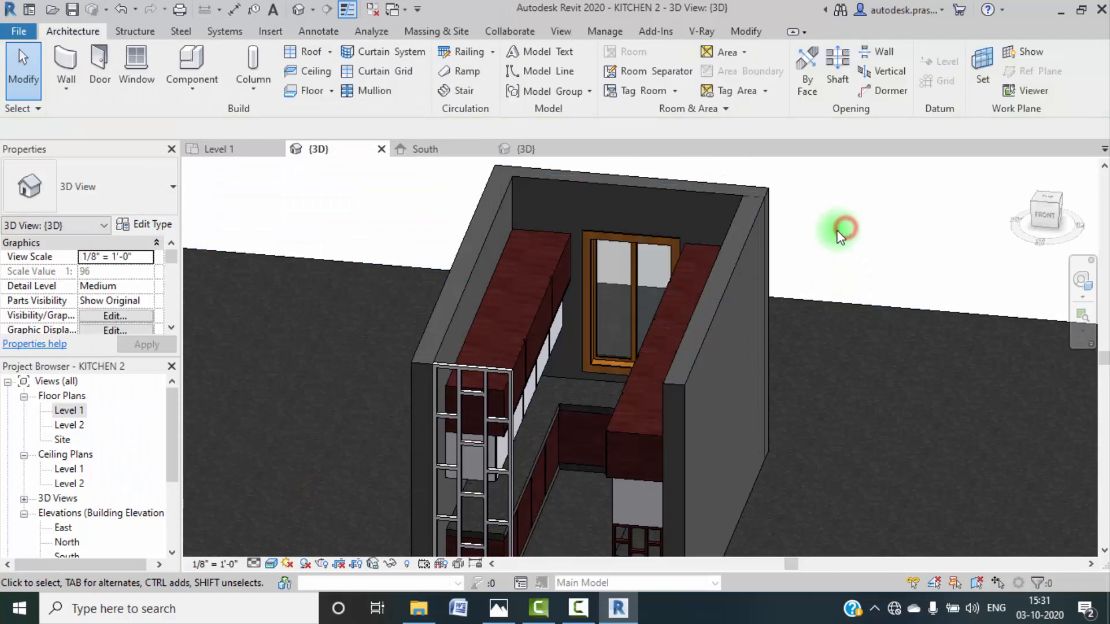
Step: In the South elevation, add a level at 2' 6" by picking the top edge of the countertop
scroll(833, 234, down, 2)
shift+middle_drag(566, 346, 672, 368)
scroll(620, 359, down, 2)
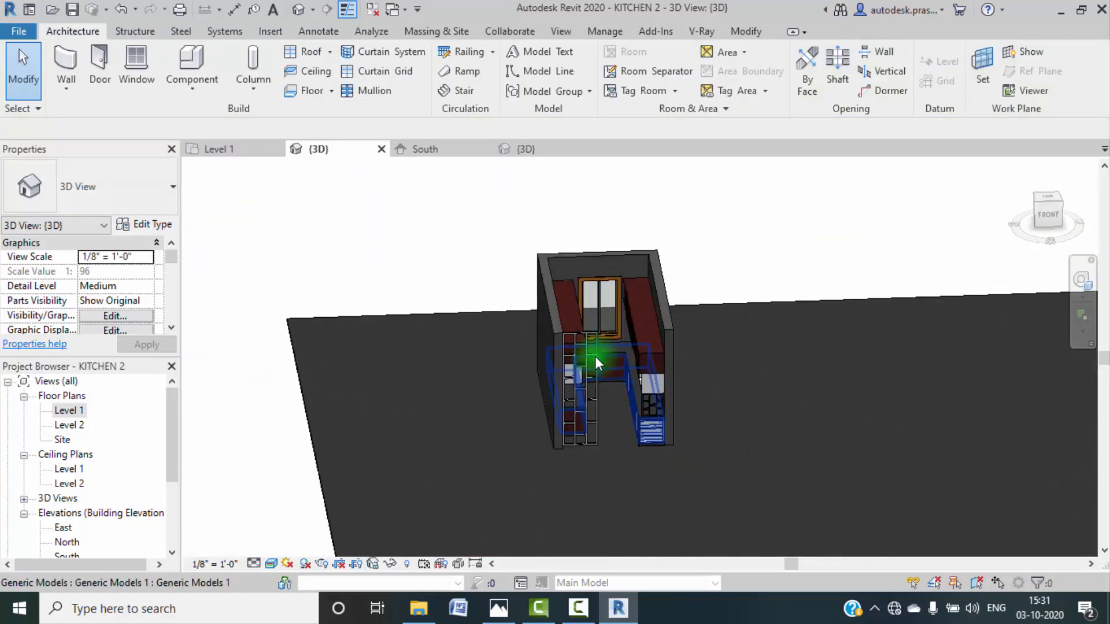
scroll(597, 356, up, 3)
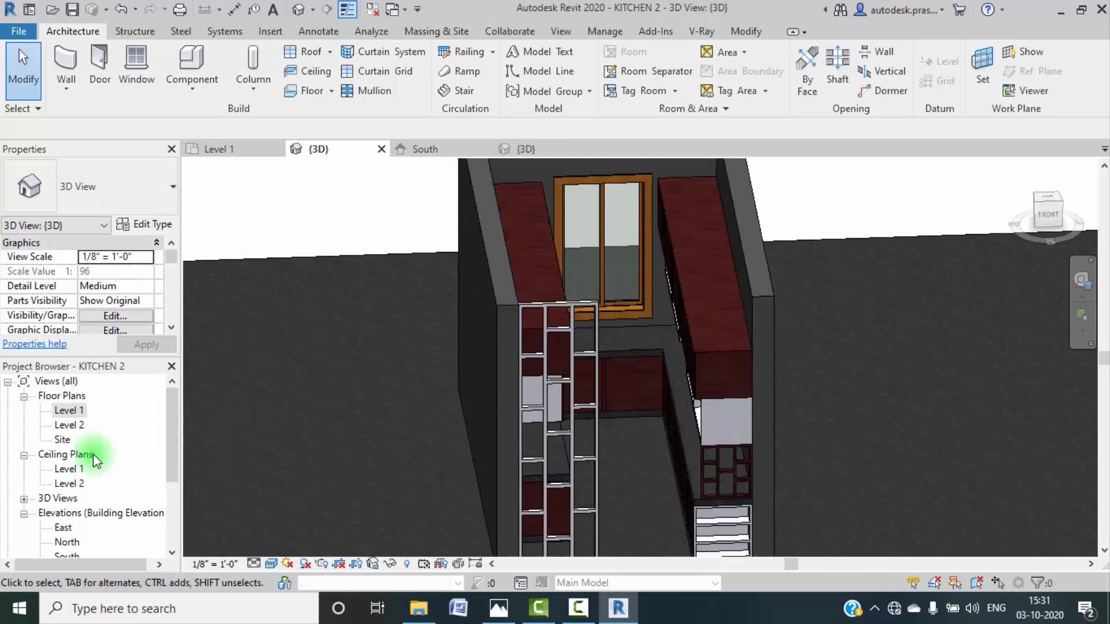
double_click(67, 410)
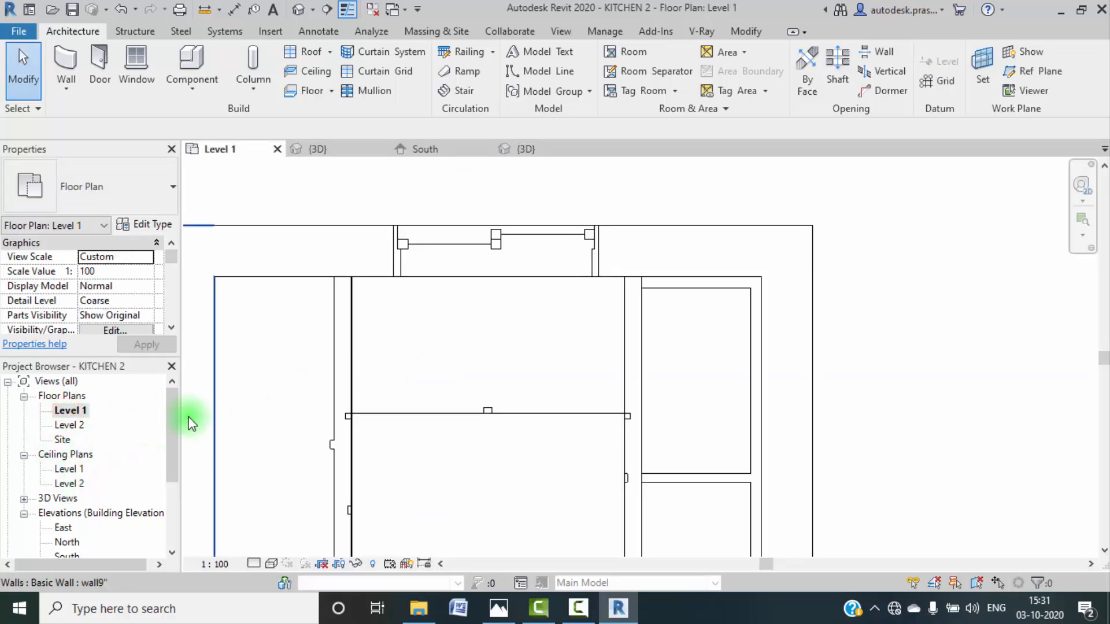
click(424, 151)
scroll(581, 363, up, 4)
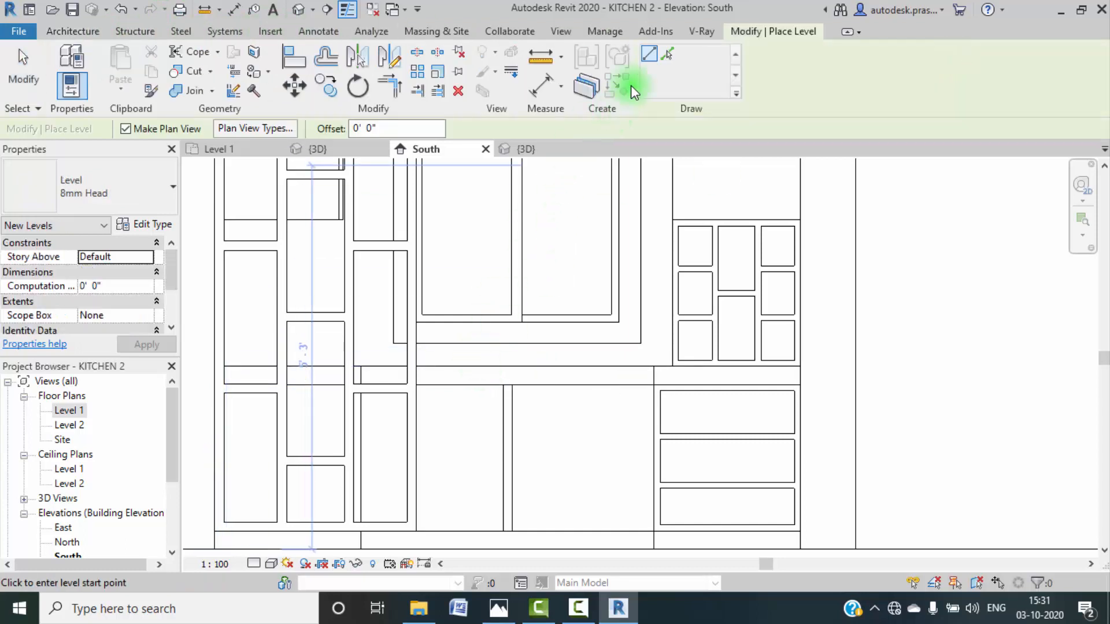
click(668, 54)
click(572, 366)
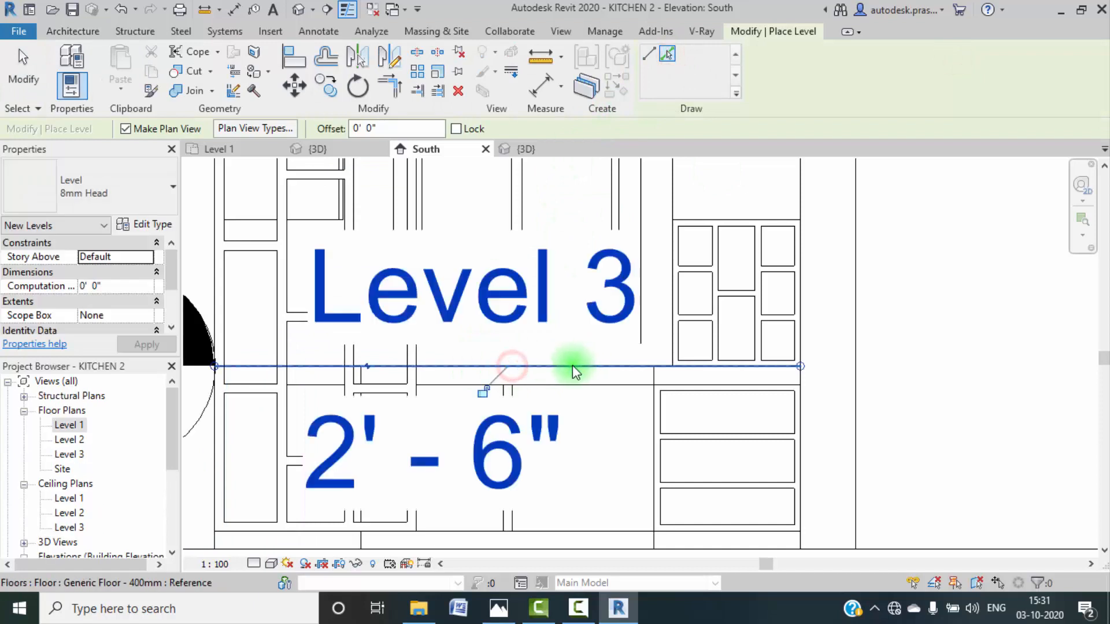
key(Escape)
key(Escape)
Step: Move the head end of the countertop level line across the kitchen and far beyond its right-hand wall, past the end of the ground slab
scroll(442, 358, down, 5)
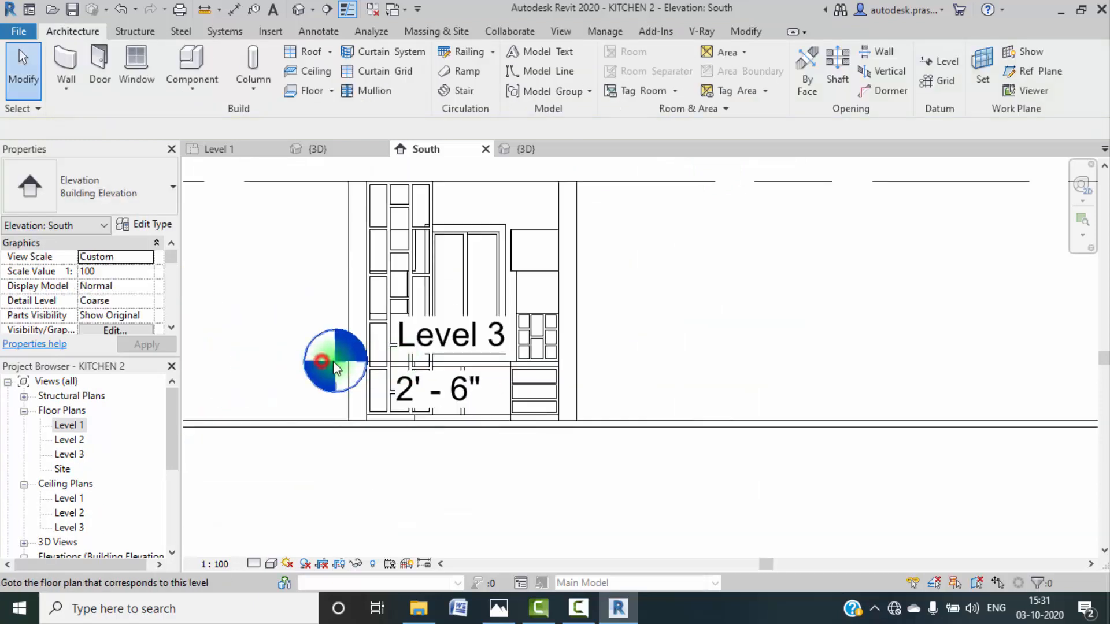
scroll(350, 357, down, 3)
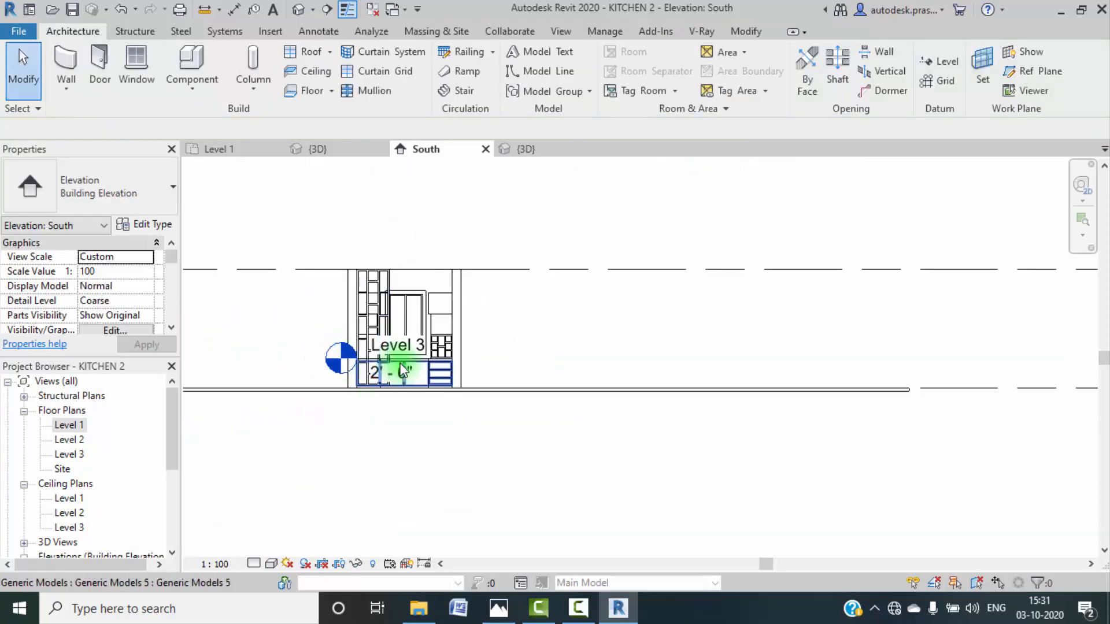
scroll(403, 370, up, 5)
scroll(385, 371, up, 3)
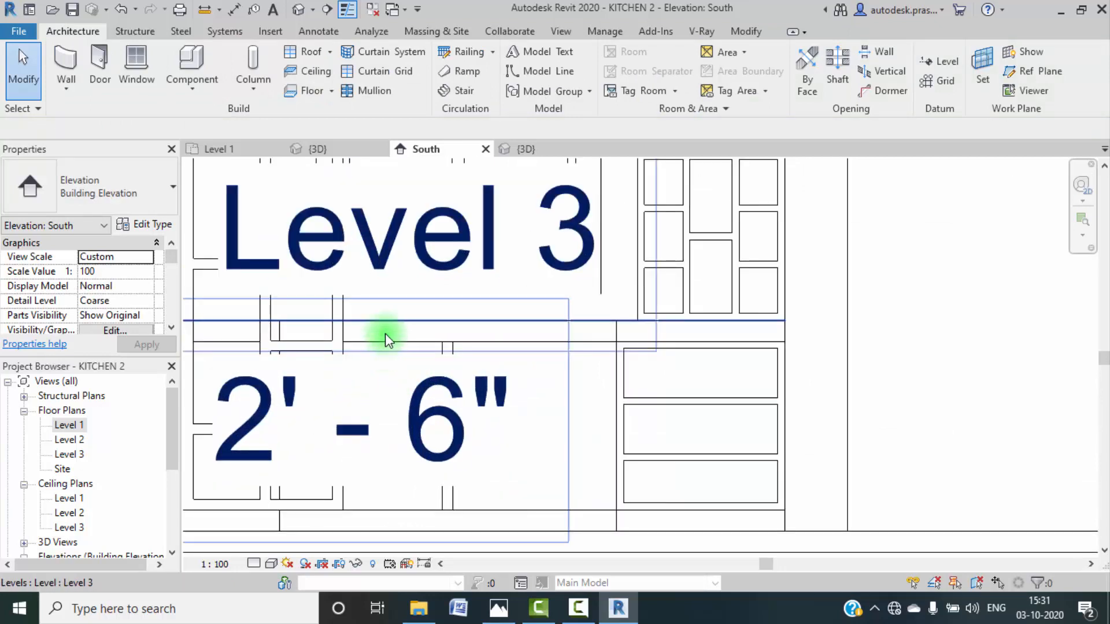
scroll(387, 324, up, 2)
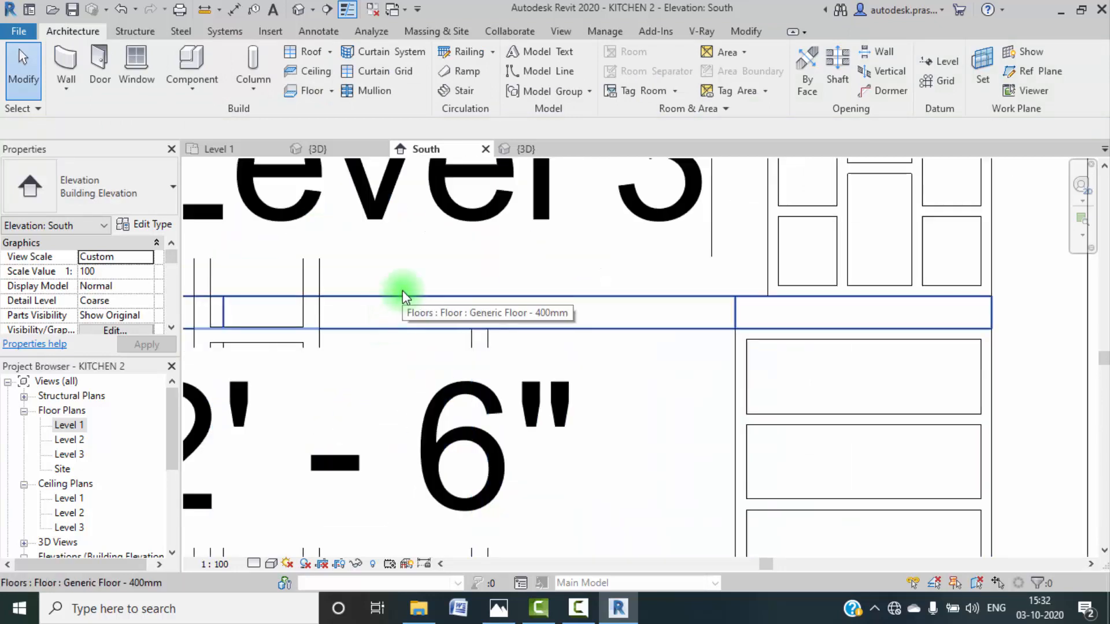
click(404, 295)
scroll(413, 296, down, 2)
scroll(413, 296, down, 2)
middle_drag(513, 323, 671, 324)
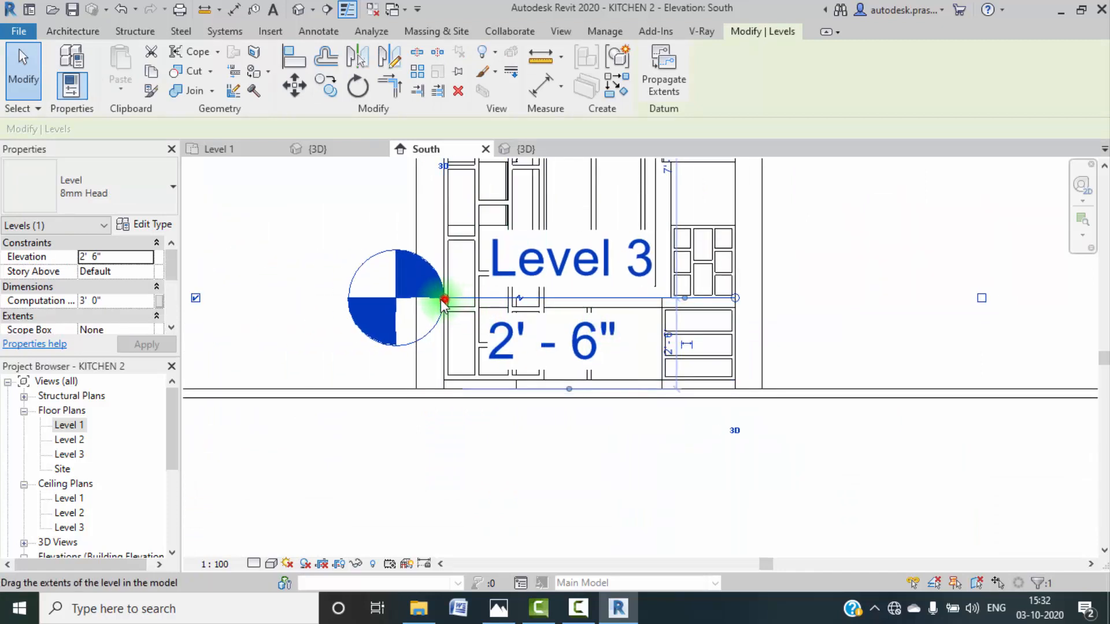
drag(444, 299, 963, 369)
scroll(770, 372, down, 5)
scroll(963, 369, down, 2)
drag(963, 369, 991, 327)
middle_drag(987, 329, 588, 329)
drag(588, 329, 938, 337)
click(938, 337)
scroll(485, 361, up, 2)
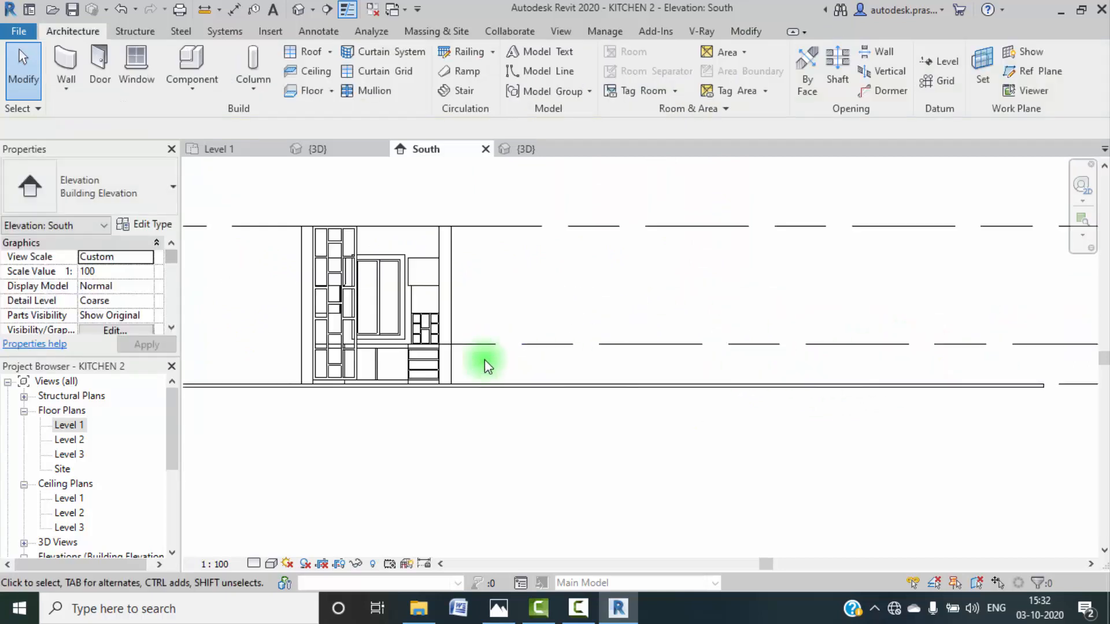
scroll(318, 354, up, 6)
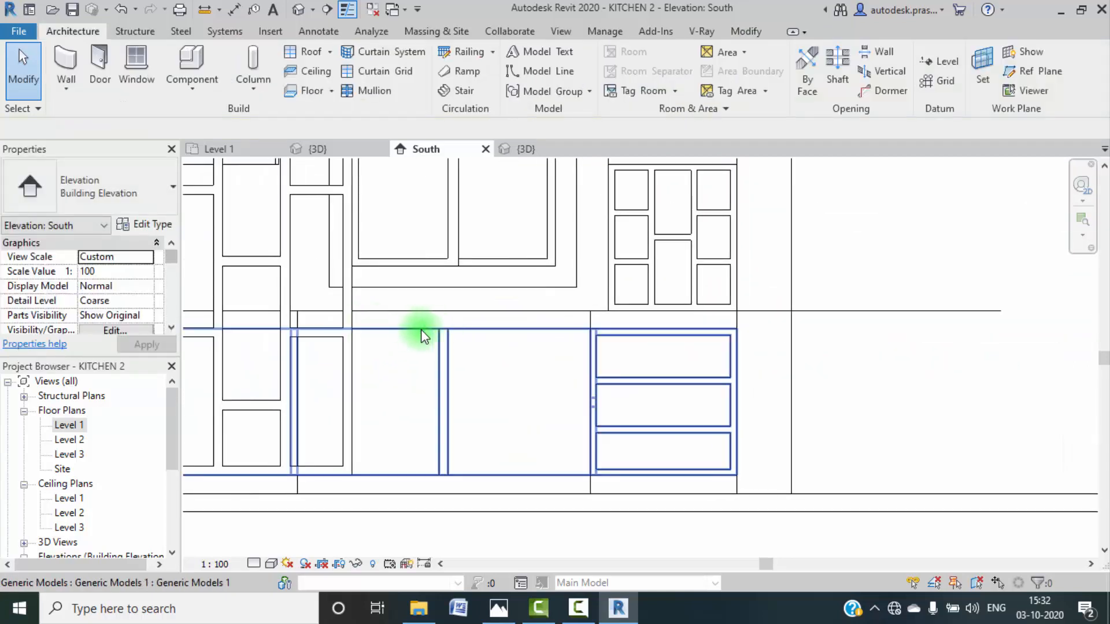
Step: Open the Level 3 floor plan to view the back countertop below the window
scroll(810, 377, down, 5)
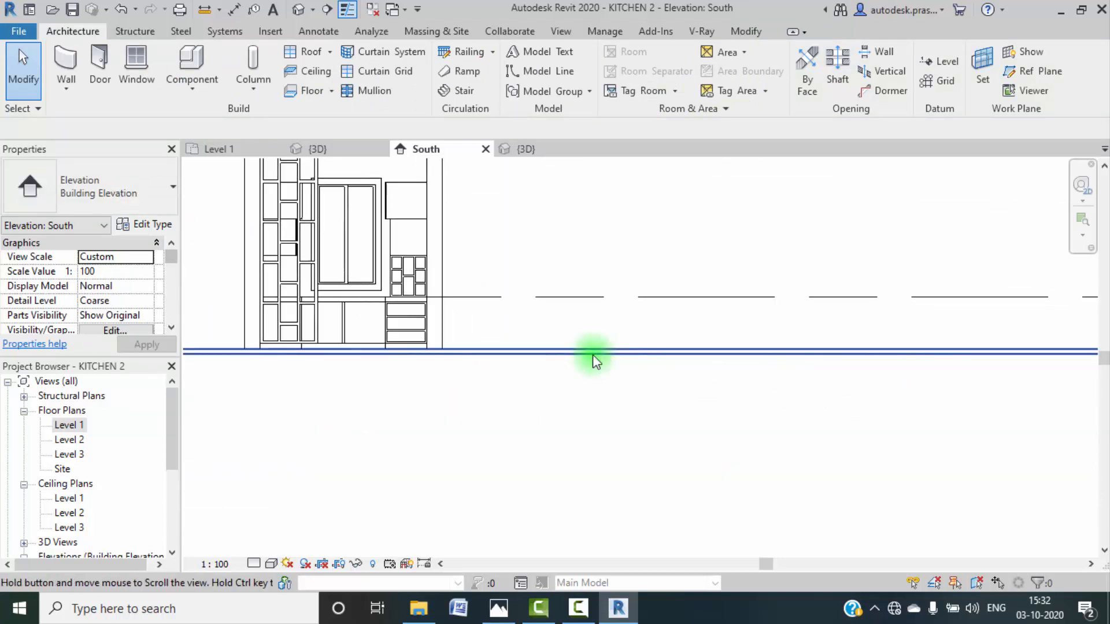
scroll(956, 362, down, 2)
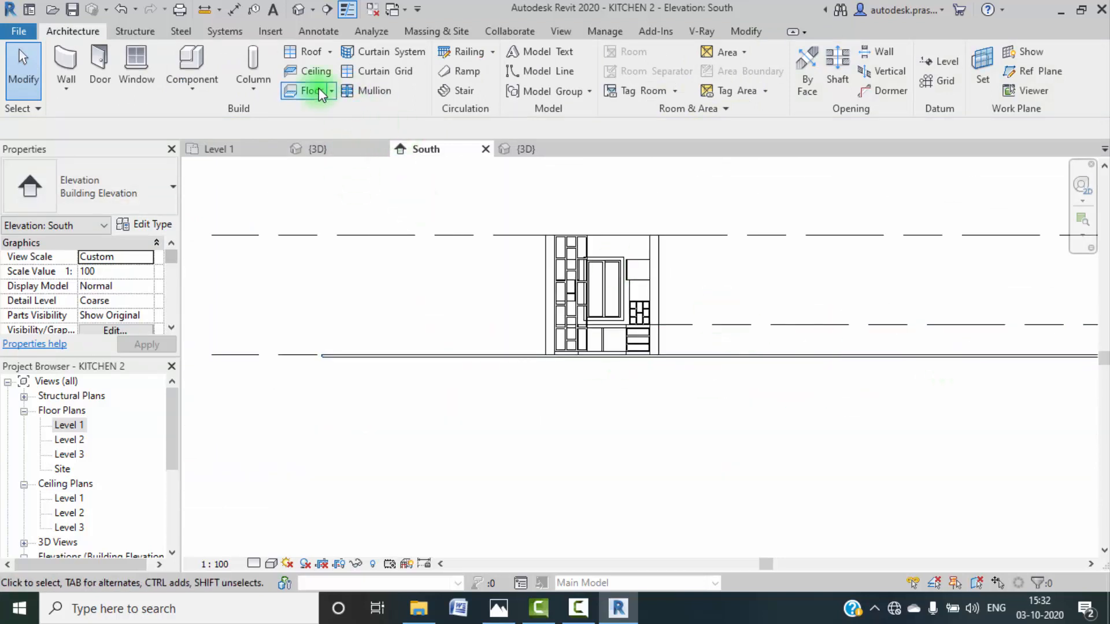
click(297, 10)
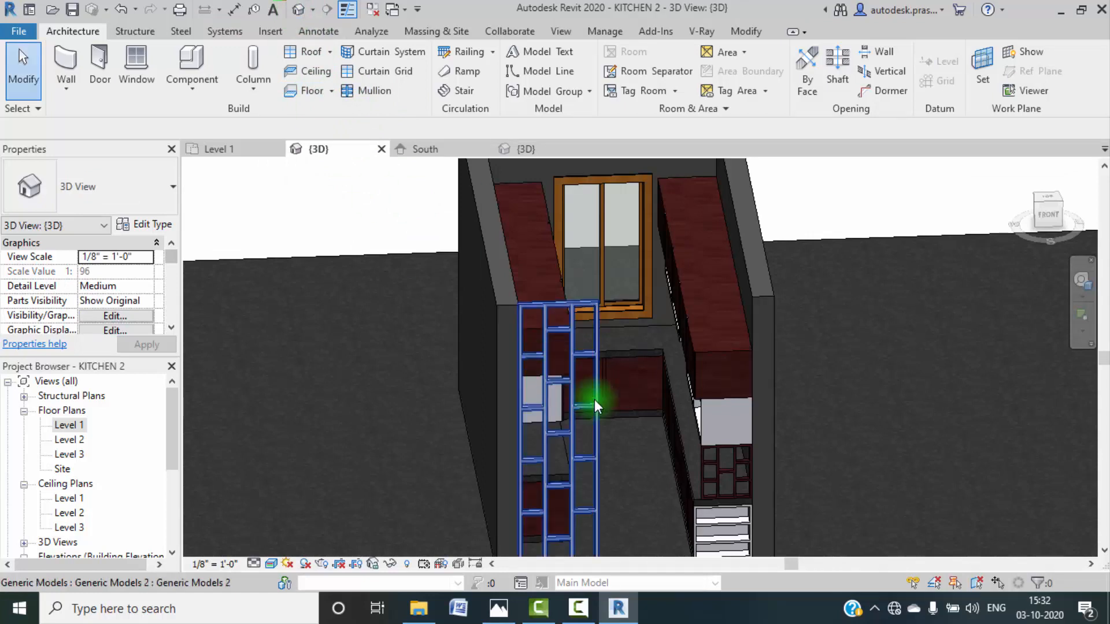
scroll(616, 362, down, 2)
shift+middle_drag(618, 363, 596, 391)
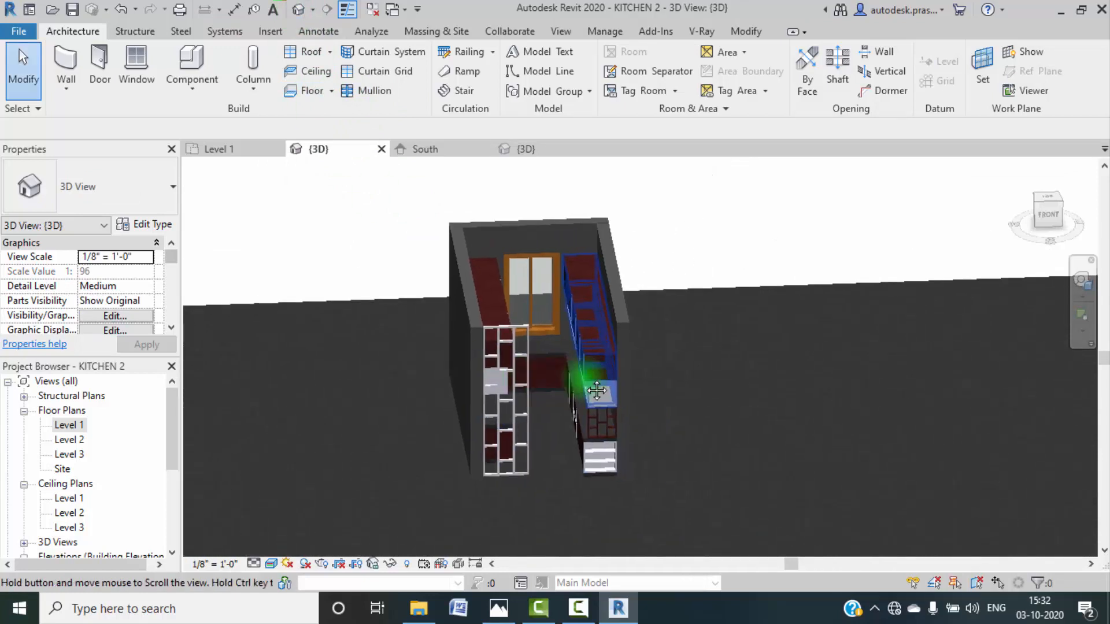
double_click(68, 455)
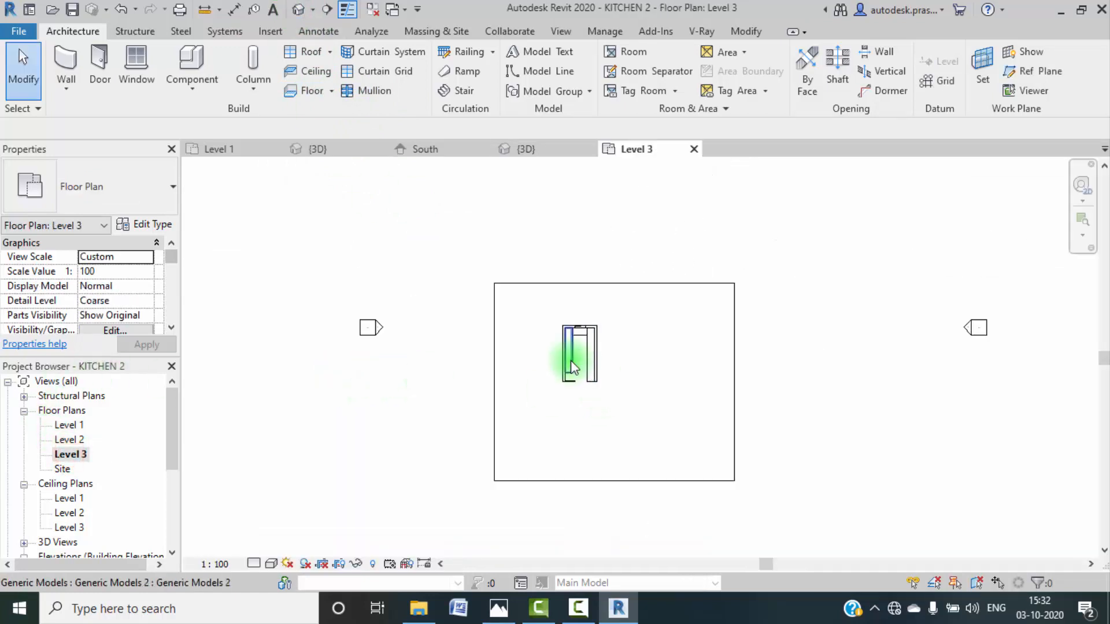
scroll(572, 368, up, 6)
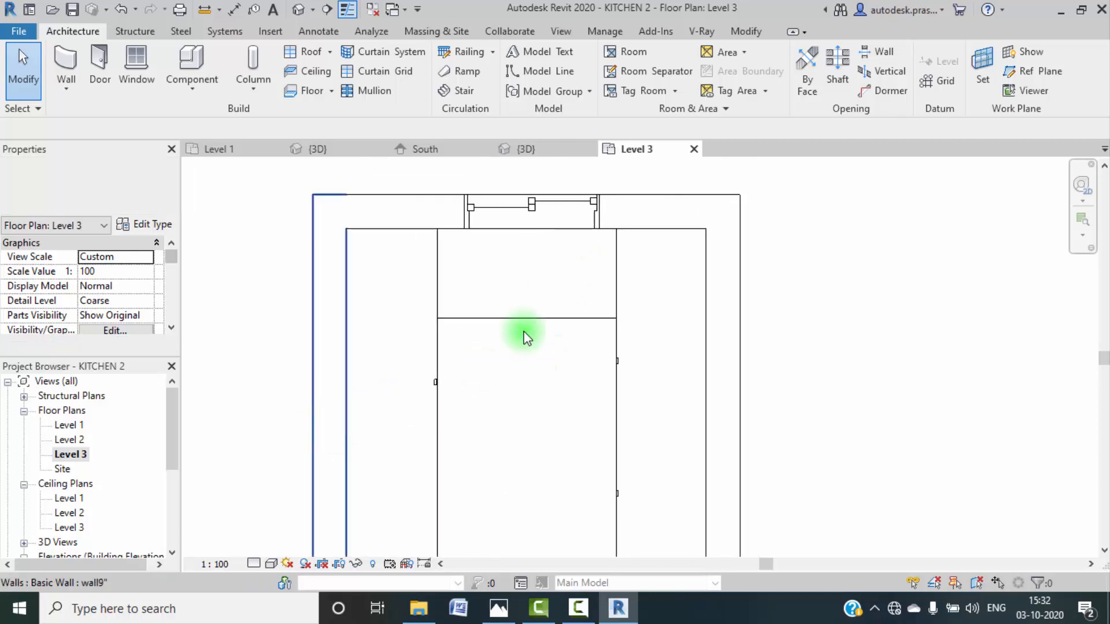
middle_drag(524, 337, 505, 379)
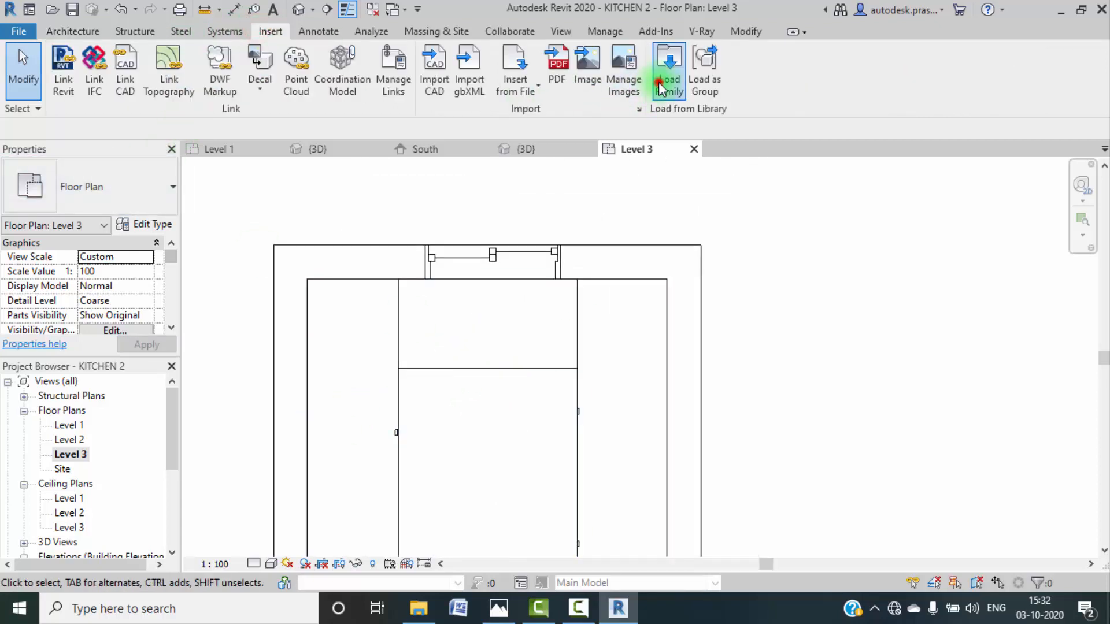
Step: Load the Sanitary-Basin-HI-MACS-CS704 family from the kitchen design 2 folder into the project
click(662, 87)
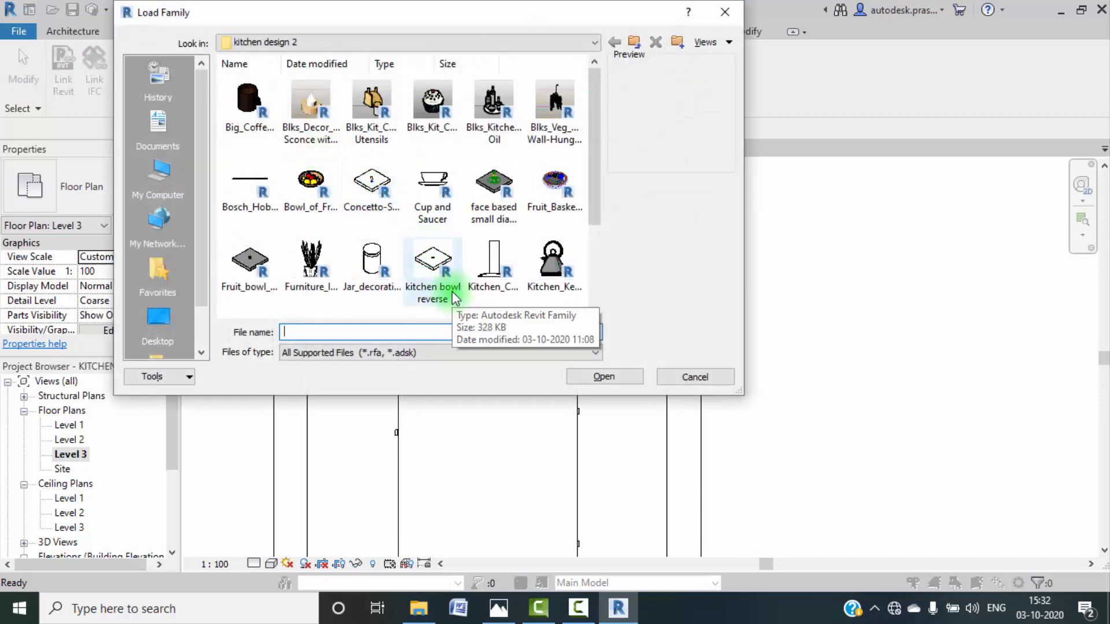
scroll(455, 297, down, 3)
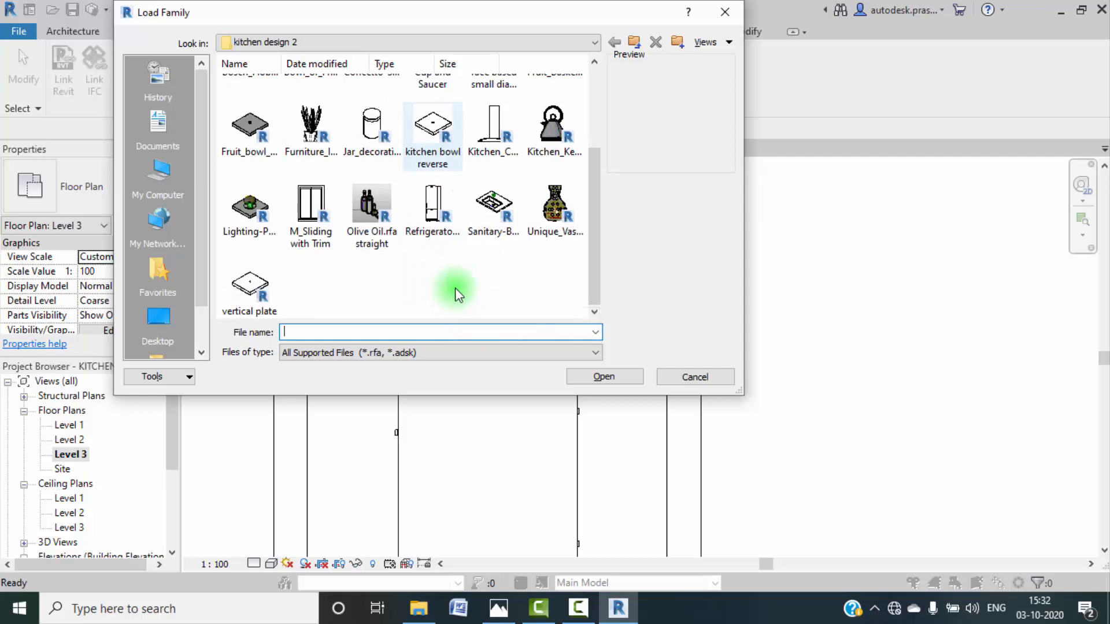
click(481, 226)
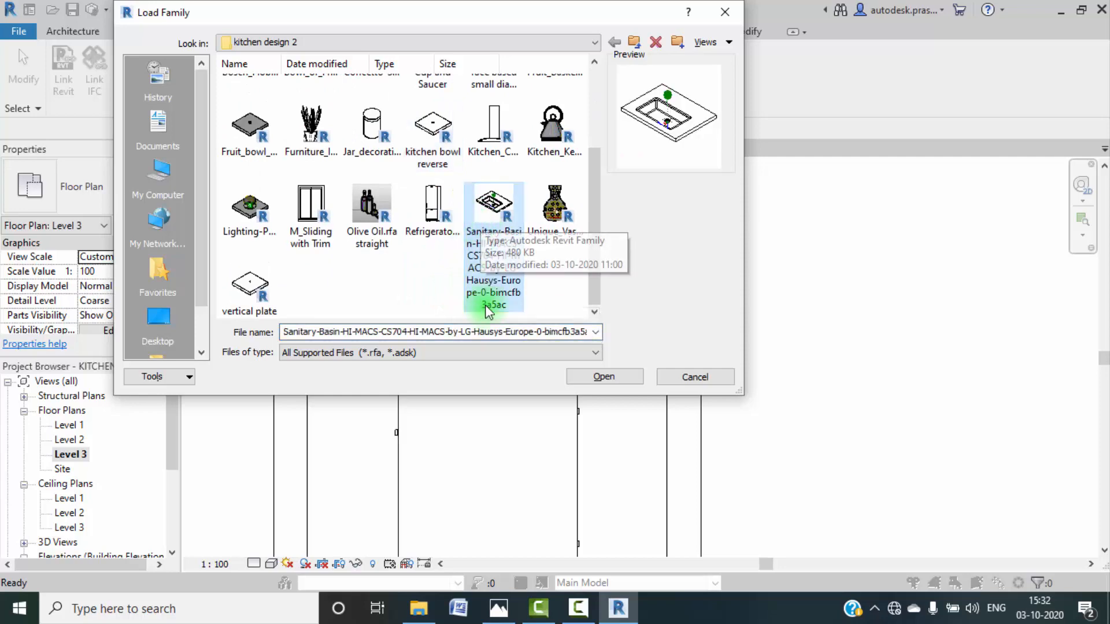
click(634, 379)
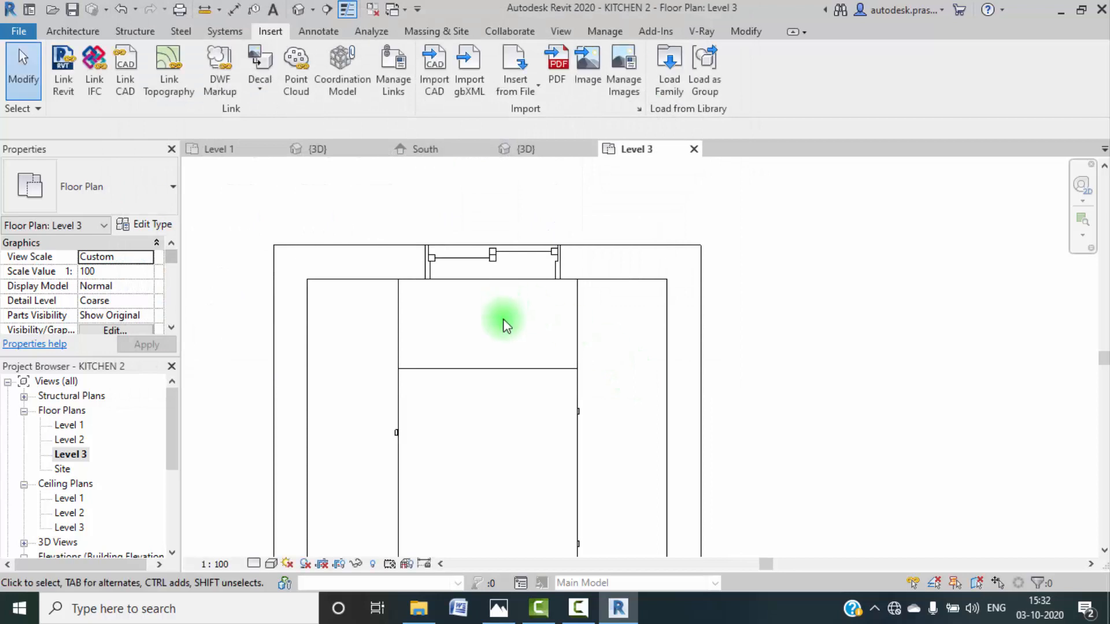
click(73, 31)
click(178, 63)
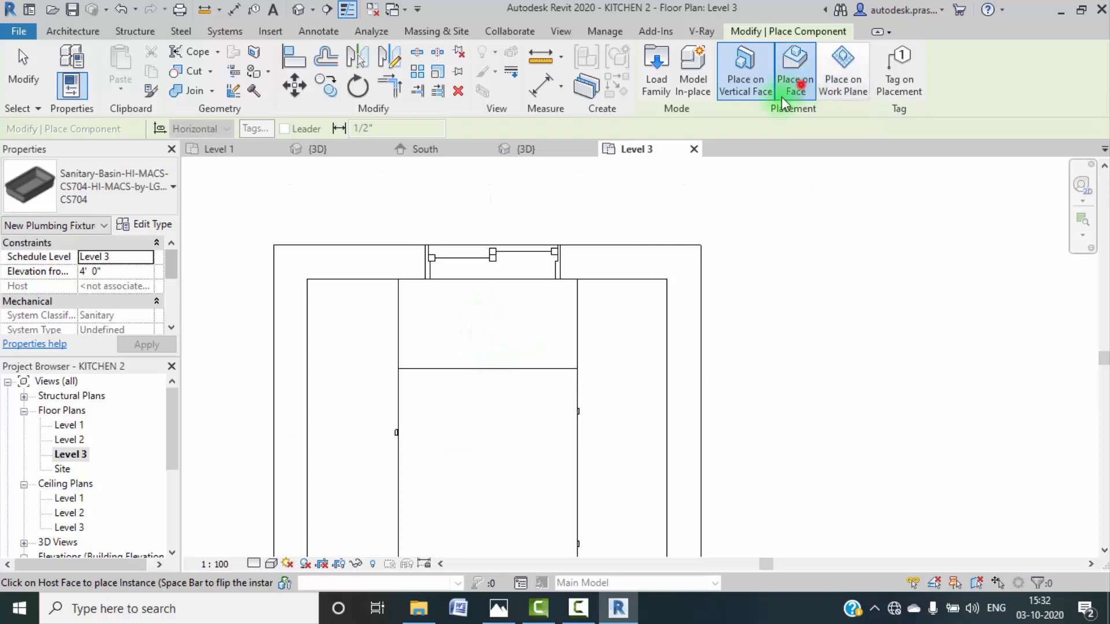
click(782, 96)
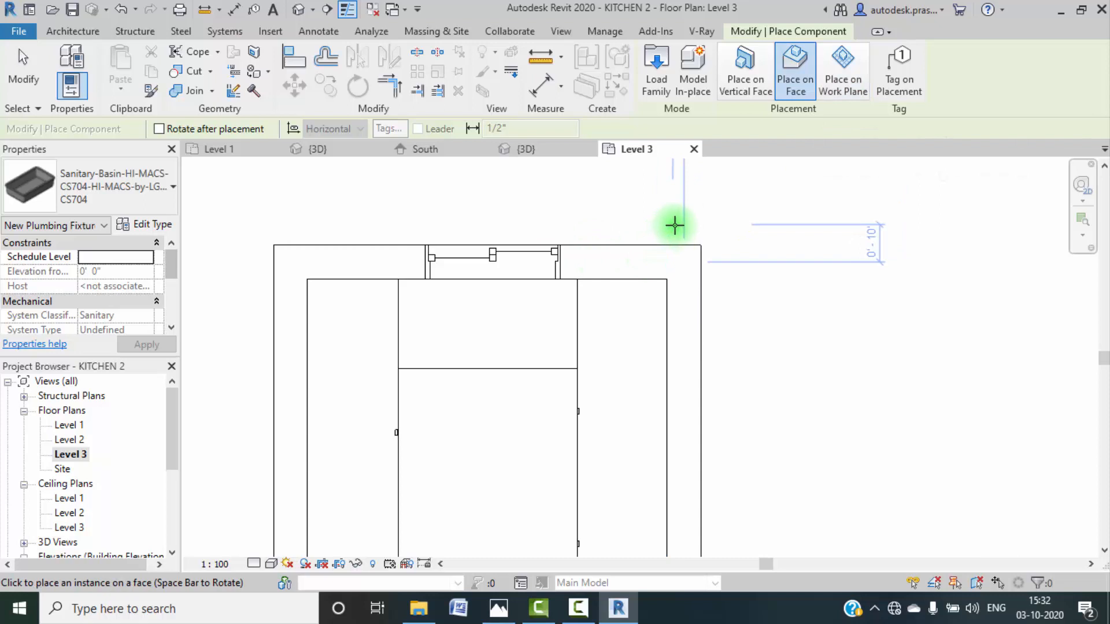
click(835, 85)
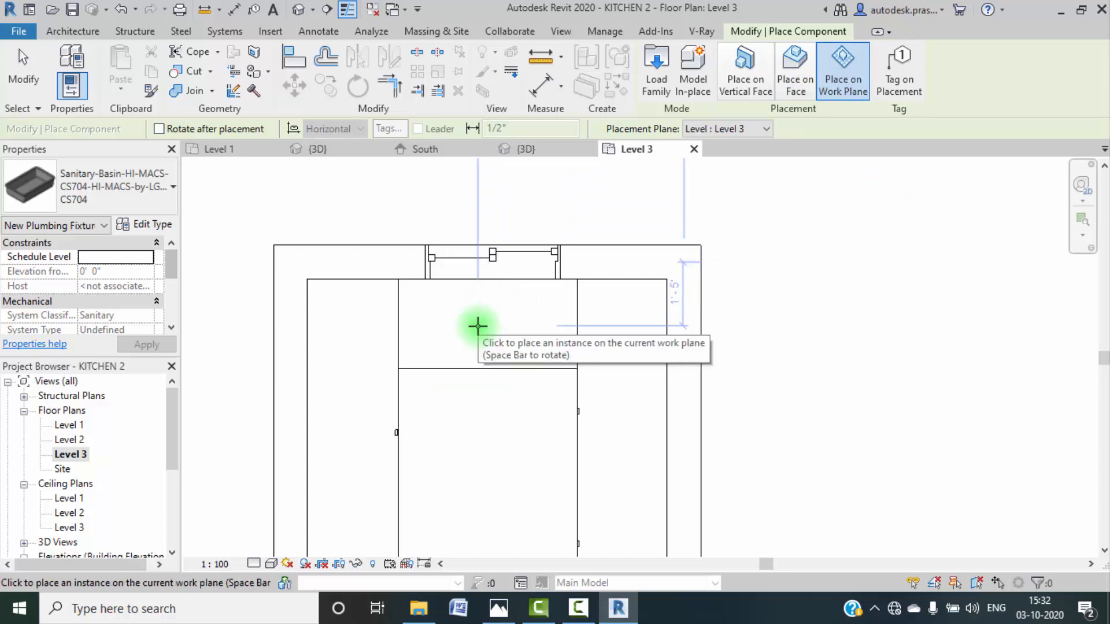
key(Escape)
key(Escape)
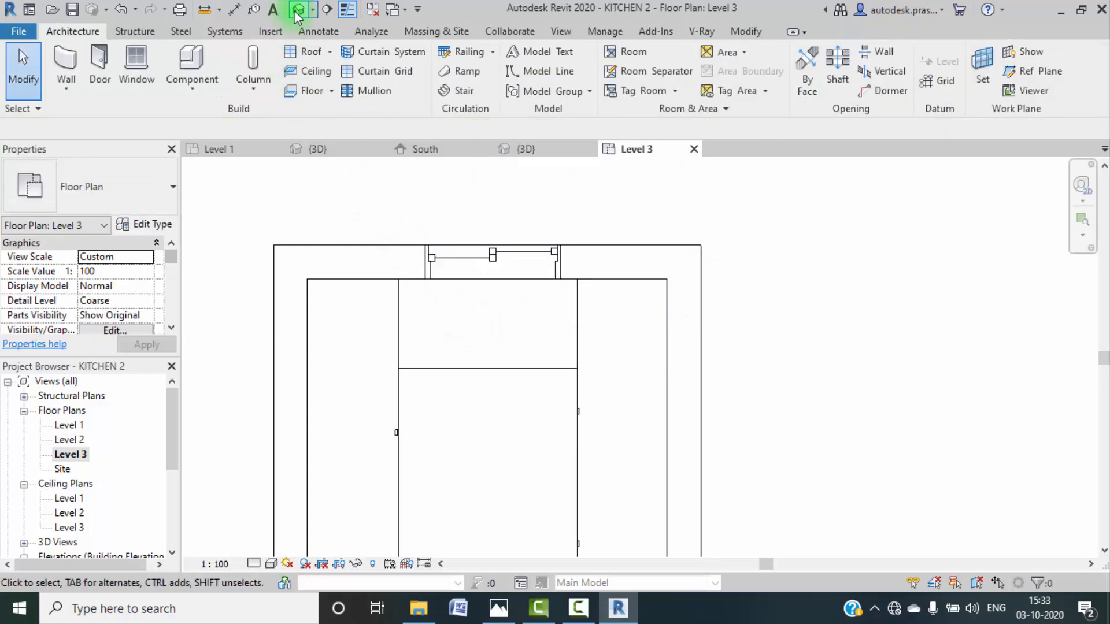
Step: In the 3D view, set the work plane by picking the countertop's top face and show the work plane
click(297, 10)
scroll(546, 351, up, 5)
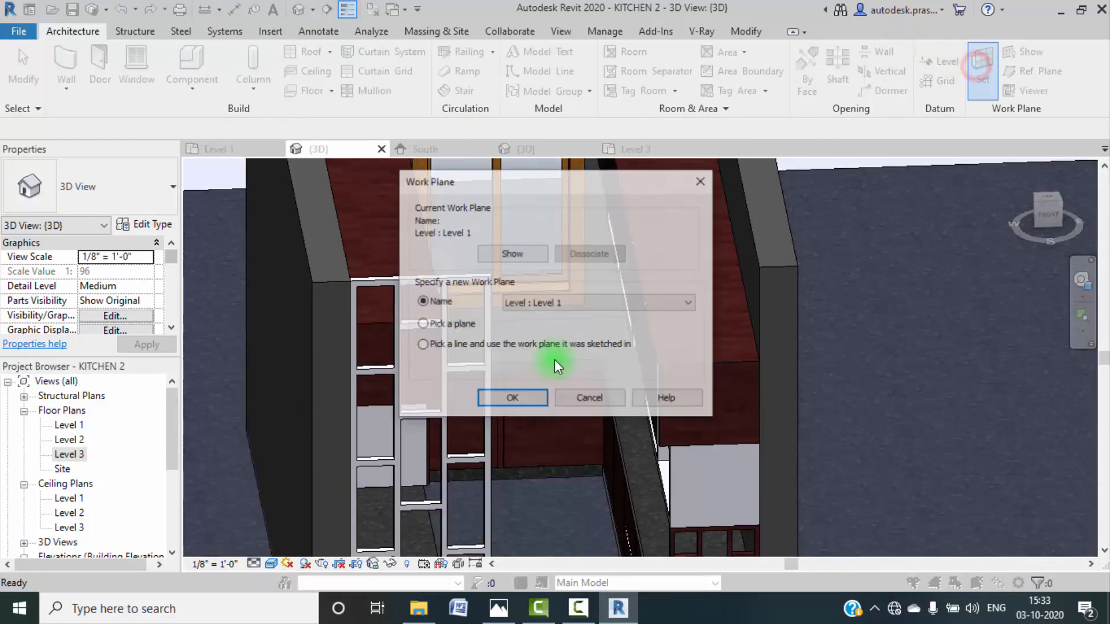
click(509, 400)
click(520, 357)
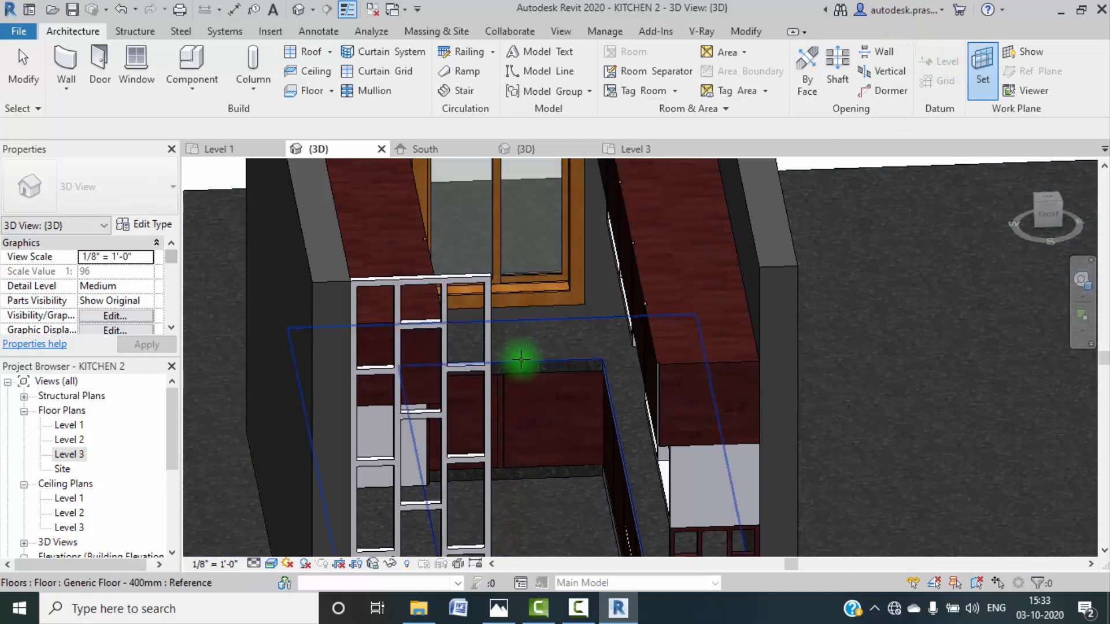
click(717, 234)
click(987, 61)
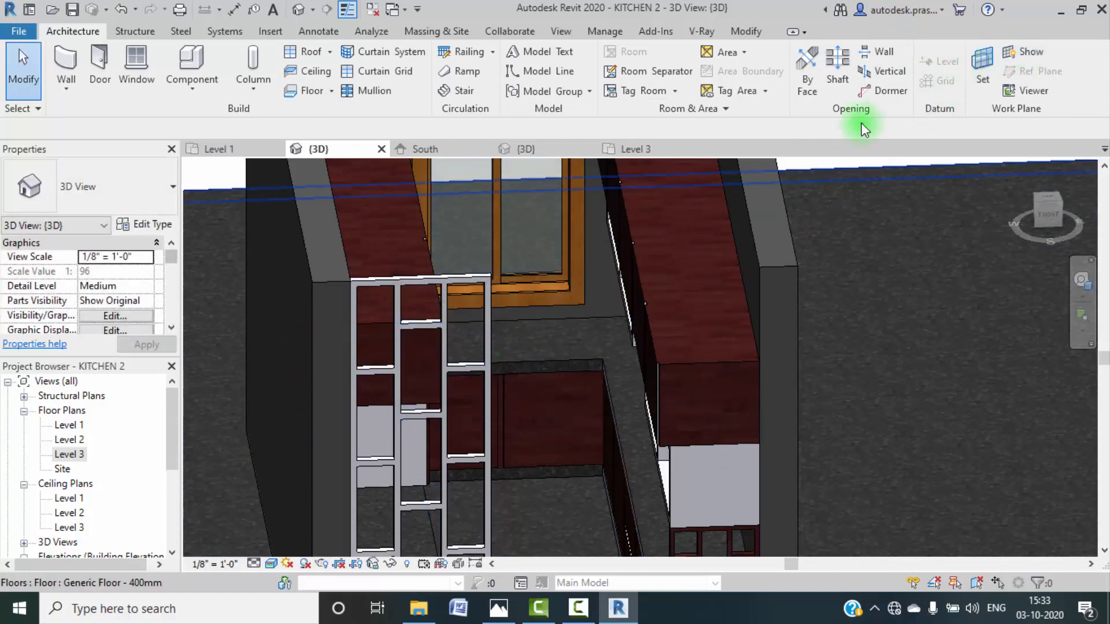
click(1032, 54)
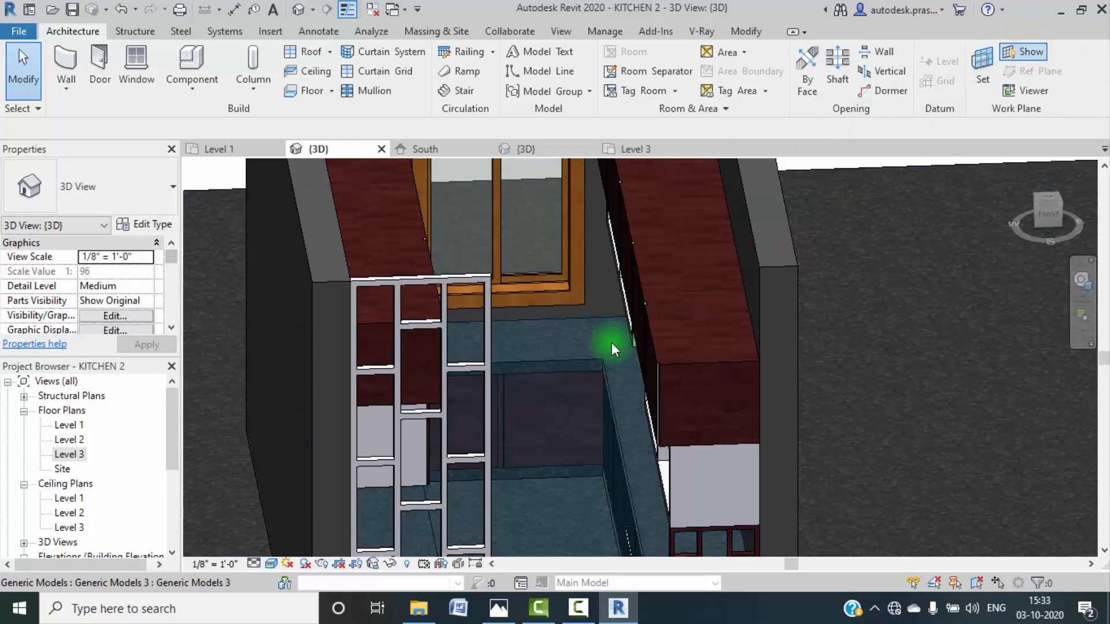
Step: In the 3D view, place the CS704 basin component on the countertop's top face below the window
scroll(611, 341, down, 5)
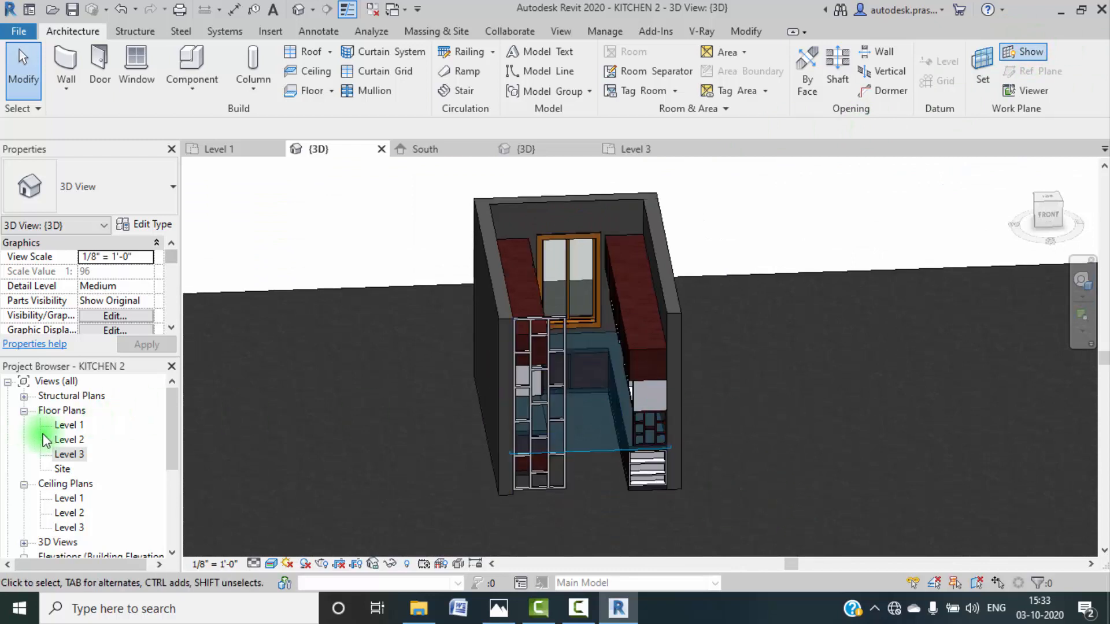
double_click(65, 455)
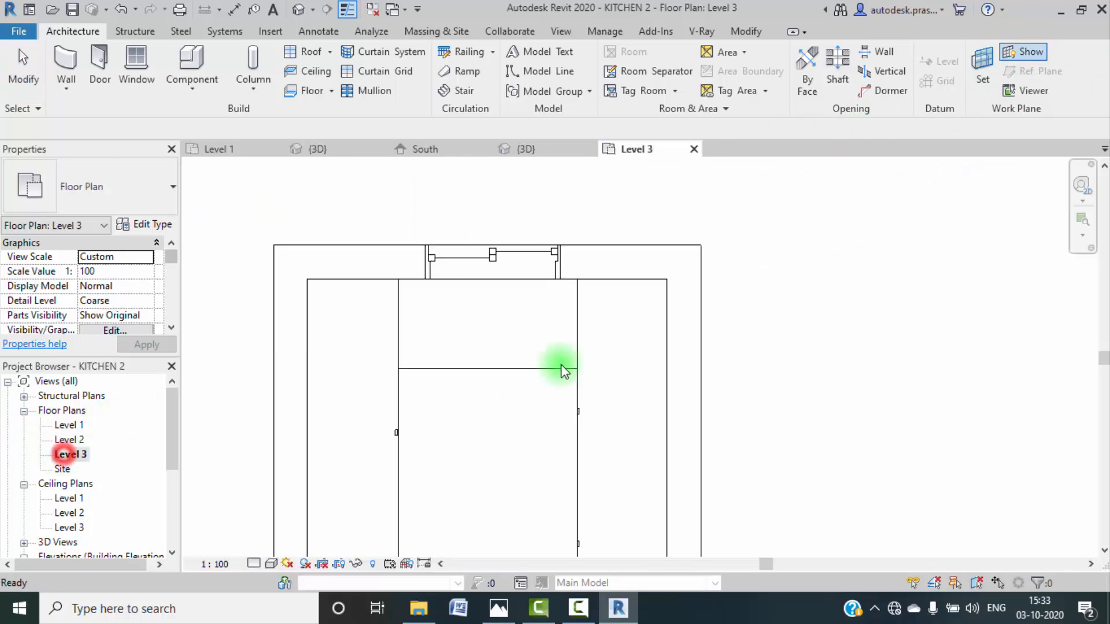
click(188, 63)
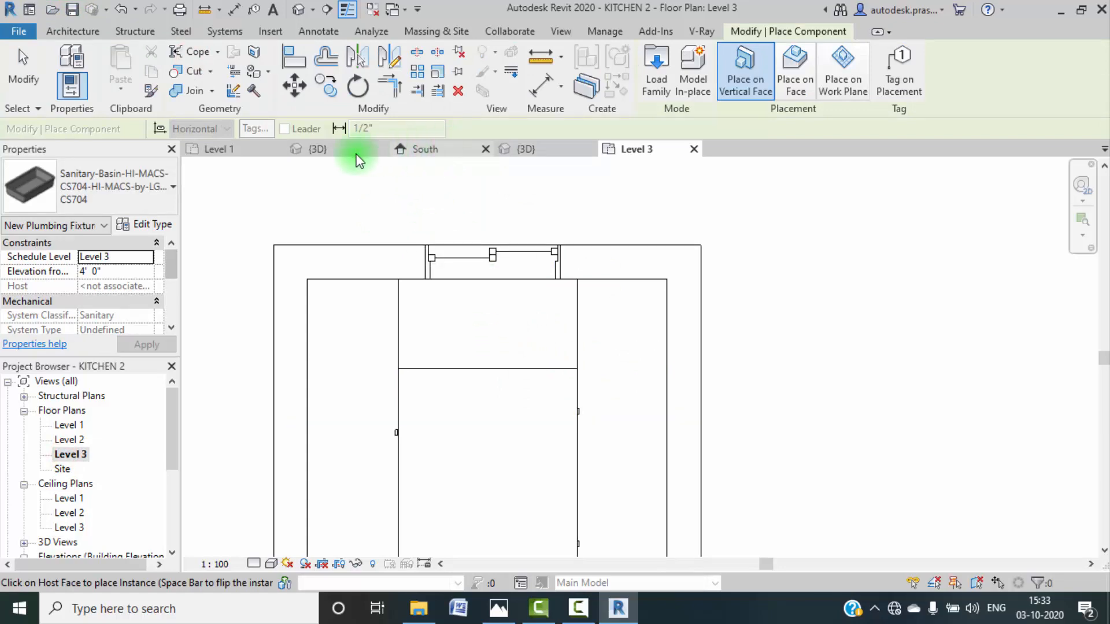
click(339, 149)
scroll(569, 336, up, 4)
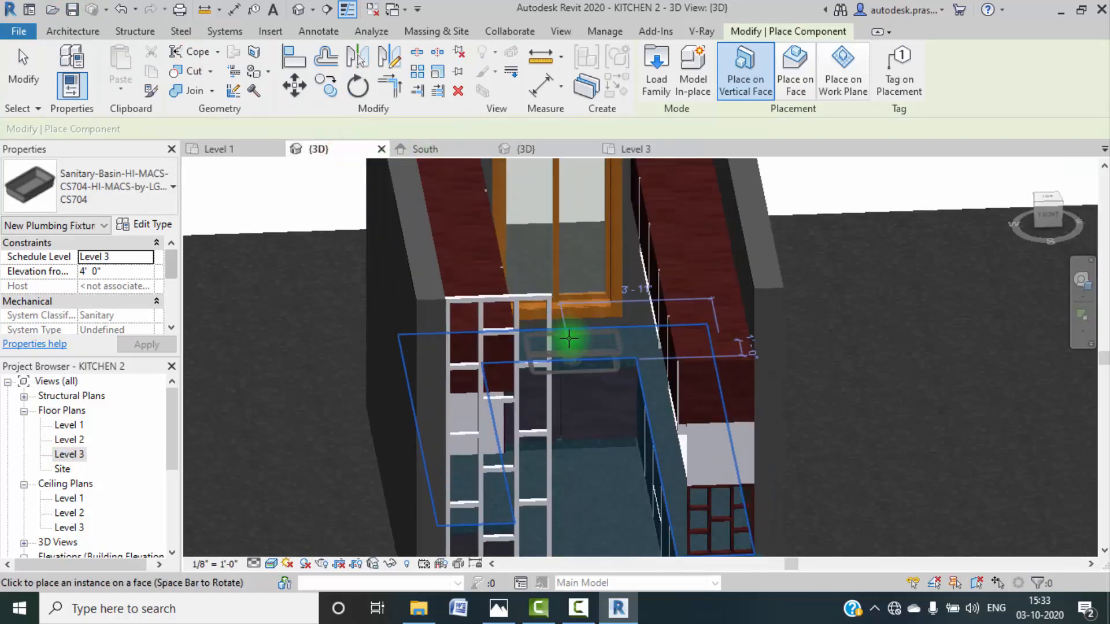
scroll(568, 338, up, 5)
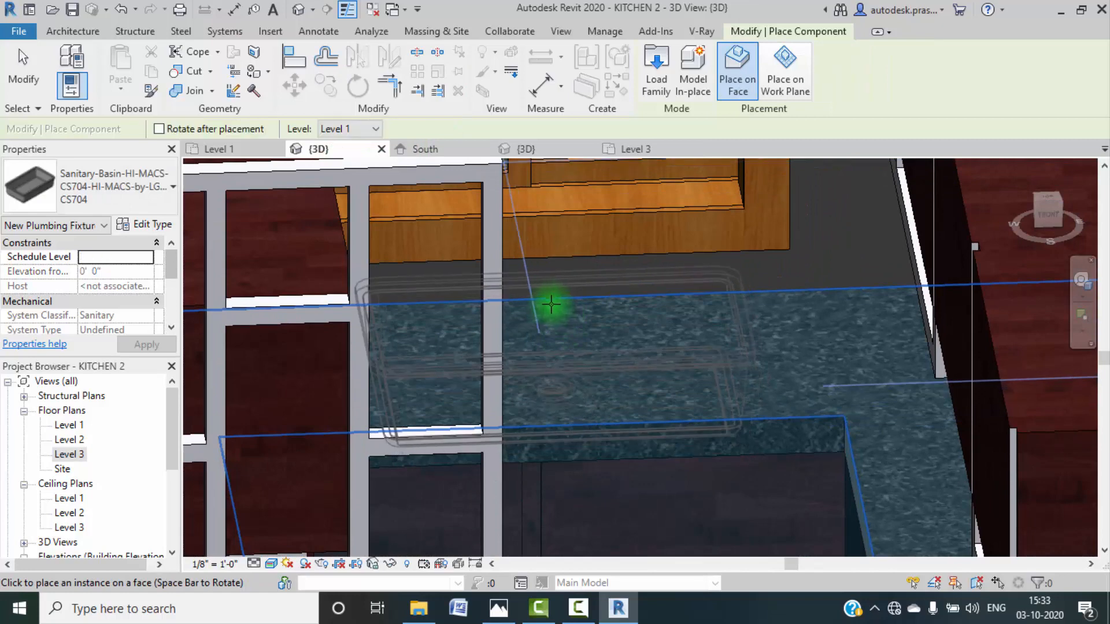
click(563, 315)
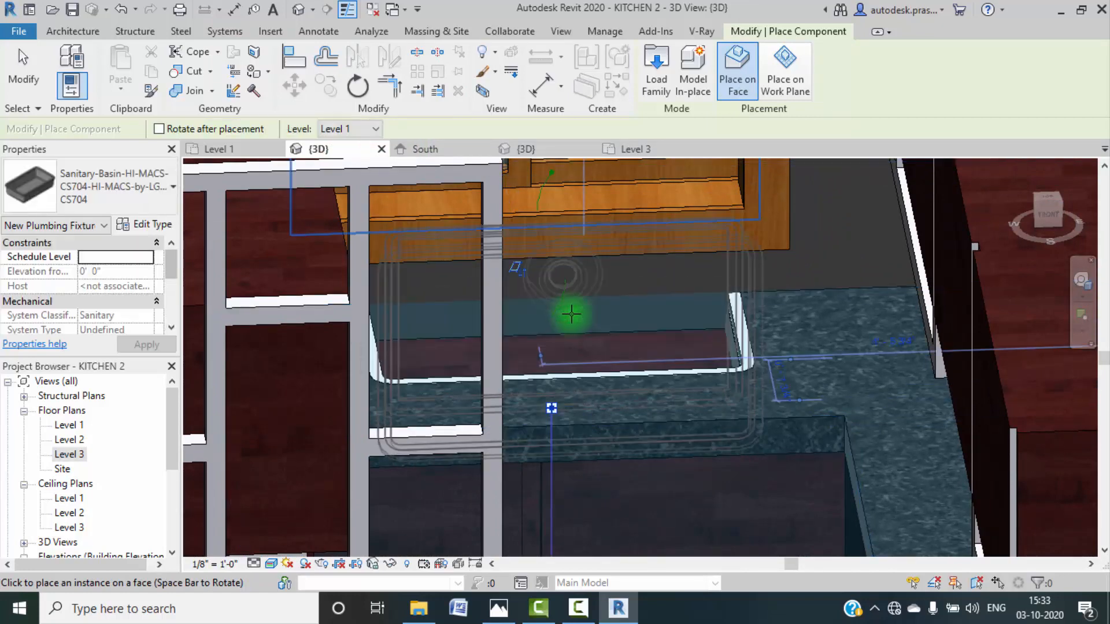
key(Escape)
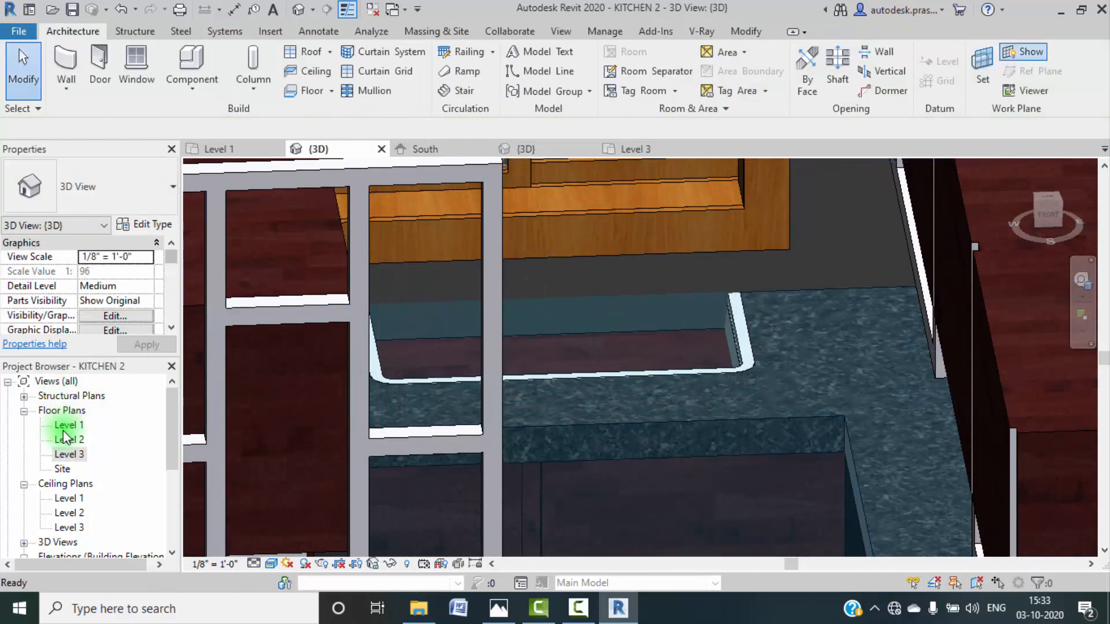
Step: In the Level 1 floor plan, move the basin away from the back wall so it sits fully within the countertop
double_click(68, 426)
double_click(69, 455)
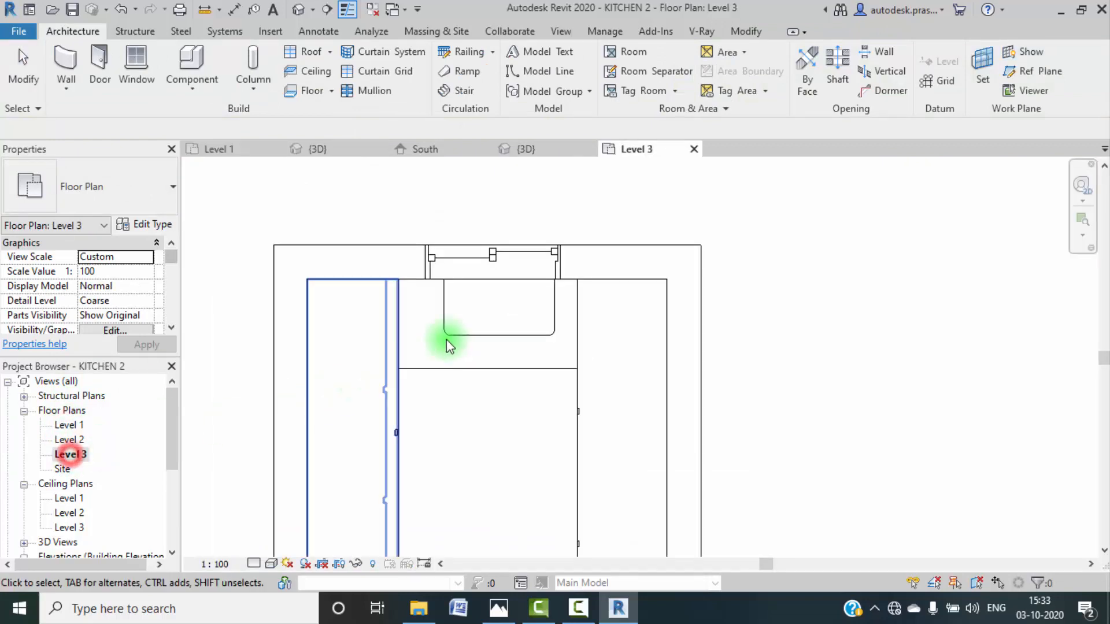
double_click(68, 425)
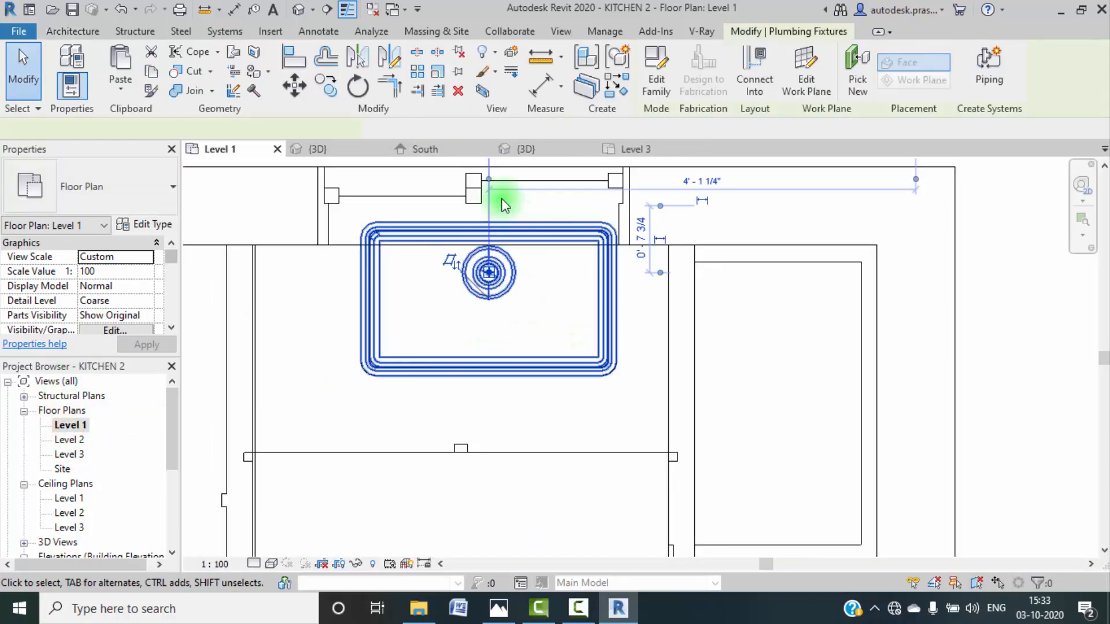
click(302, 97)
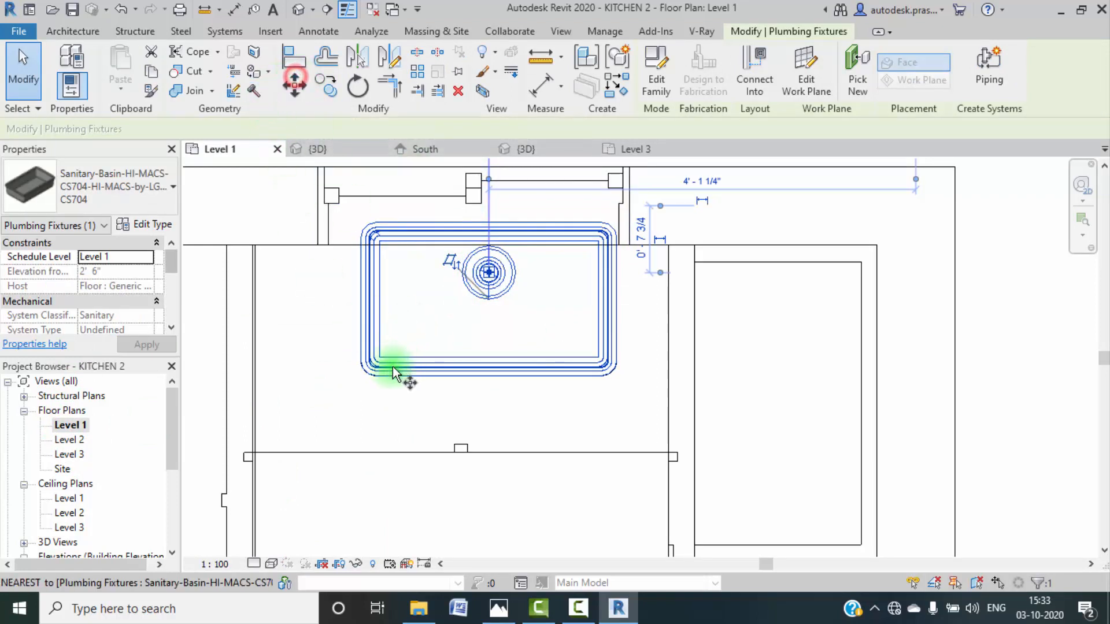
click(370, 370)
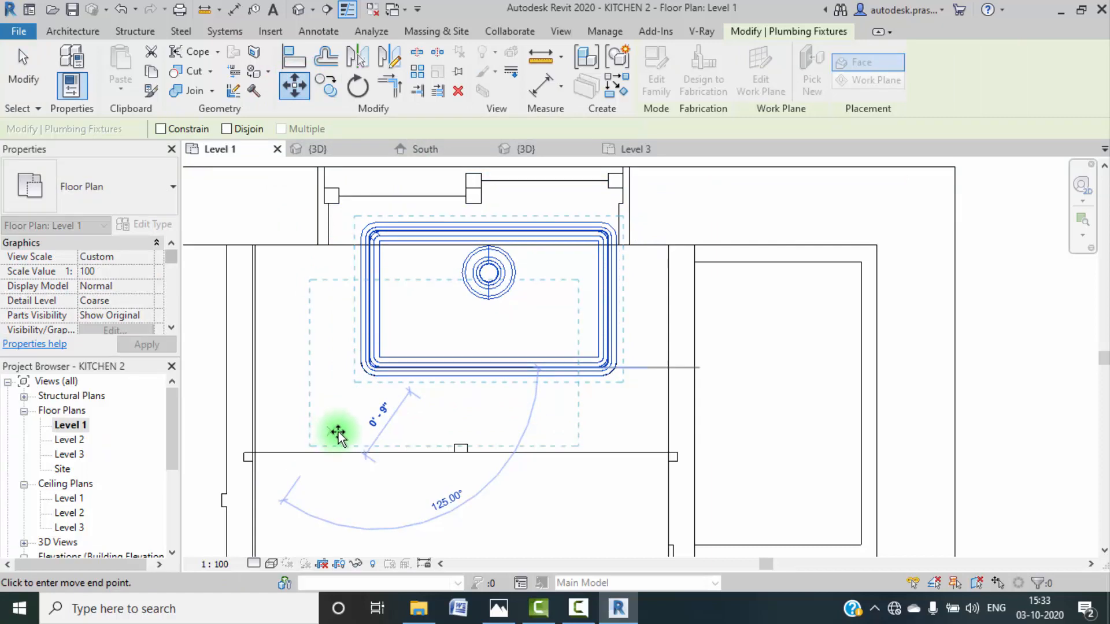
click(370, 418)
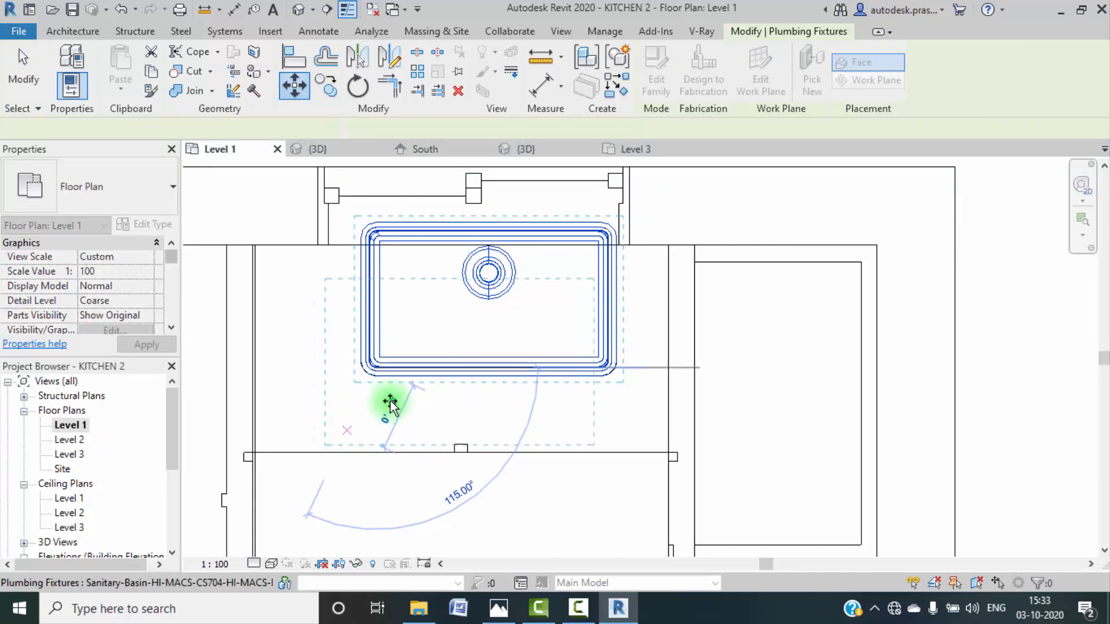
scroll(445, 382, down, 3)
click(479, 372)
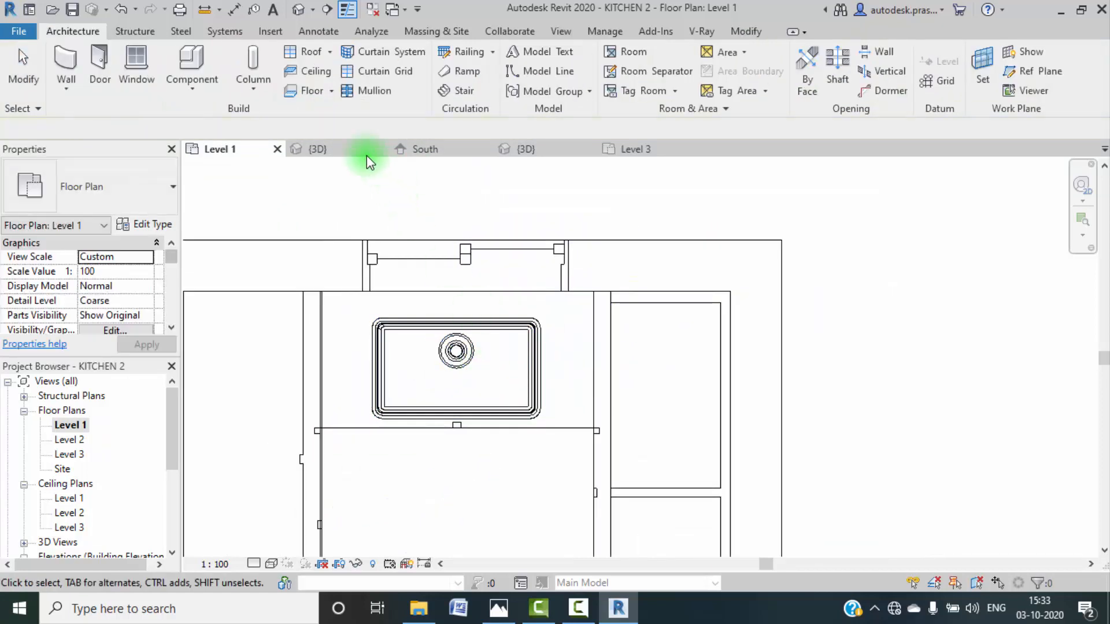
Step: Return to the 3D view to check the basin and turn off the work plane display
click(332, 148)
scroll(594, 351, down, 2)
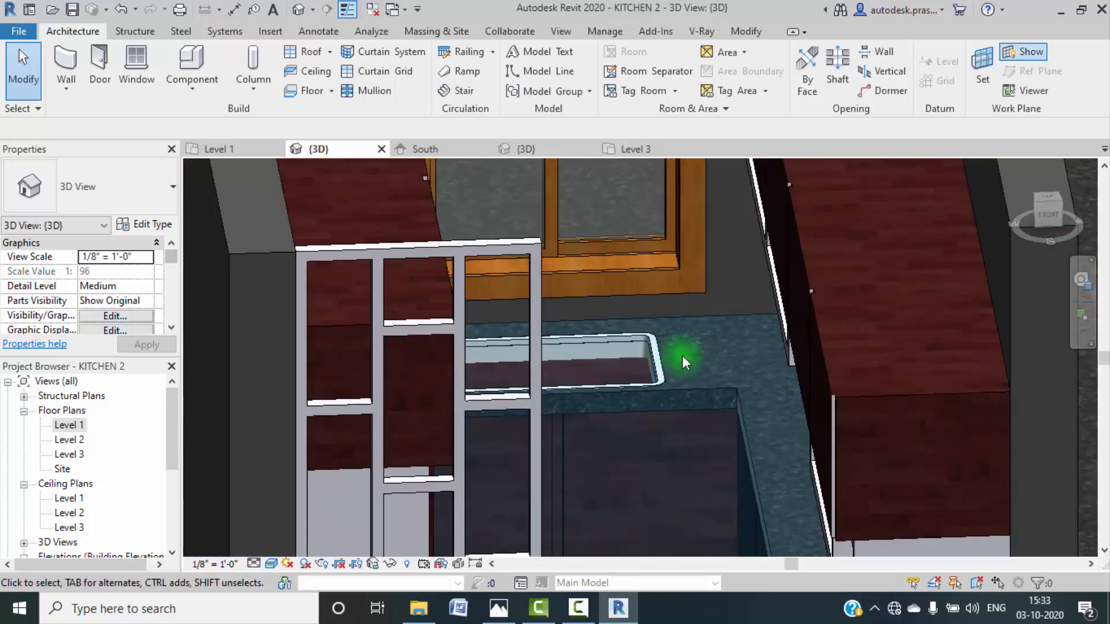
middle_click(621, 377)
middle_click(621, 377)
scroll(491, 440, down, 2)
scroll(470, 444, up, 2)
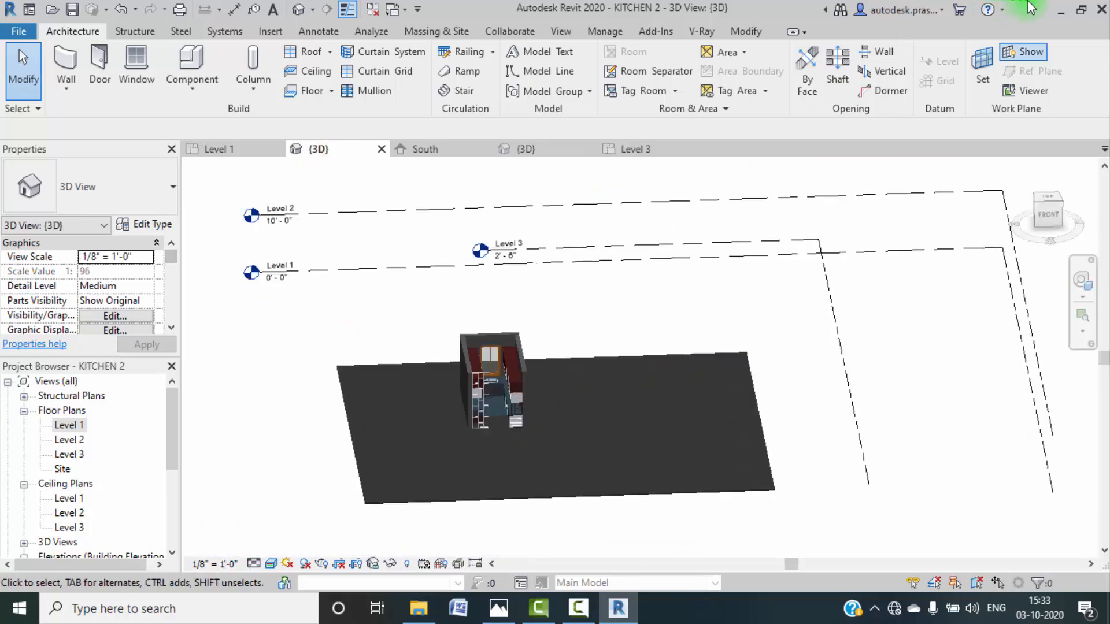
click(1021, 52)
scroll(466, 384, up, 5)
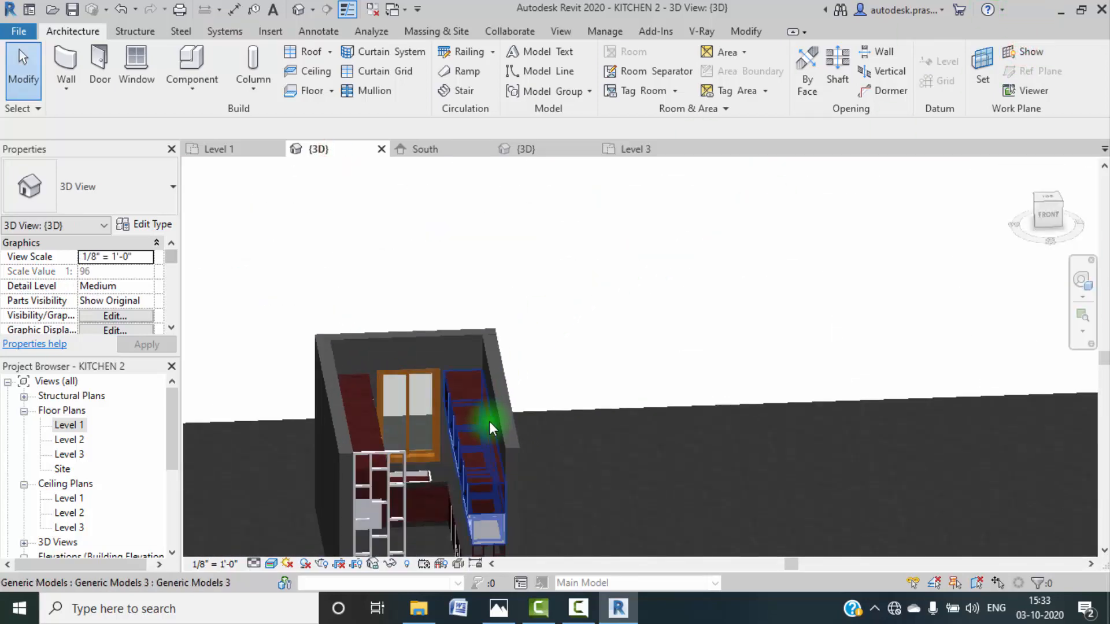
Step: Open the in-place base cabinet model beneath the basin for in-place editing
shift+middle_drag(493, 426, 454, 452)
scroll(455, 452, up, 10)
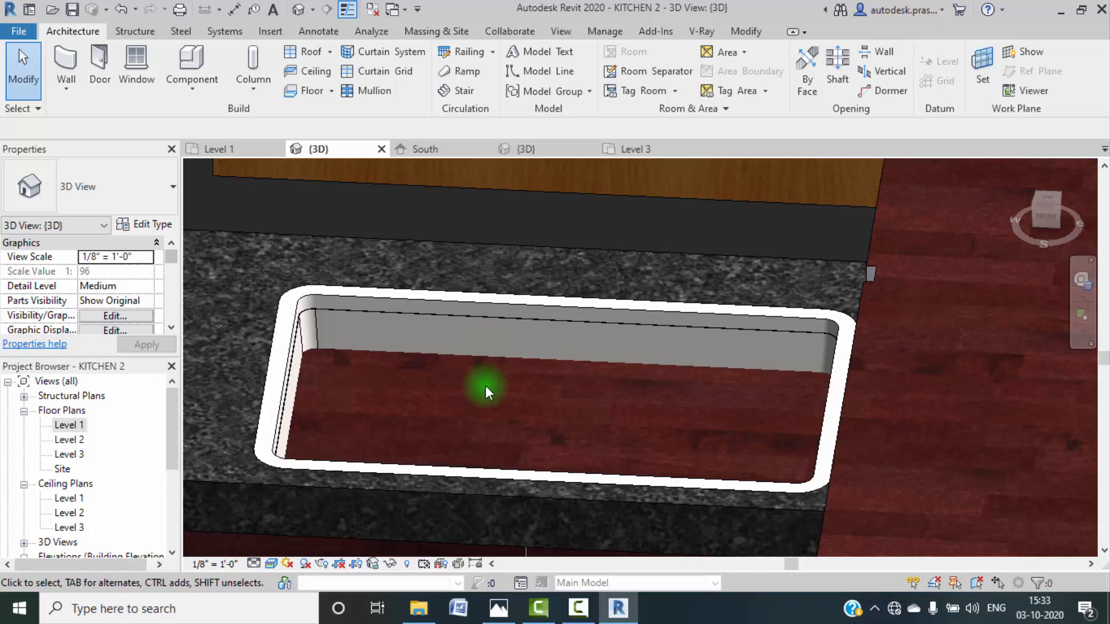
scroll(485, 386, down, 6)
middle_drag(481, 422, 460, 383)
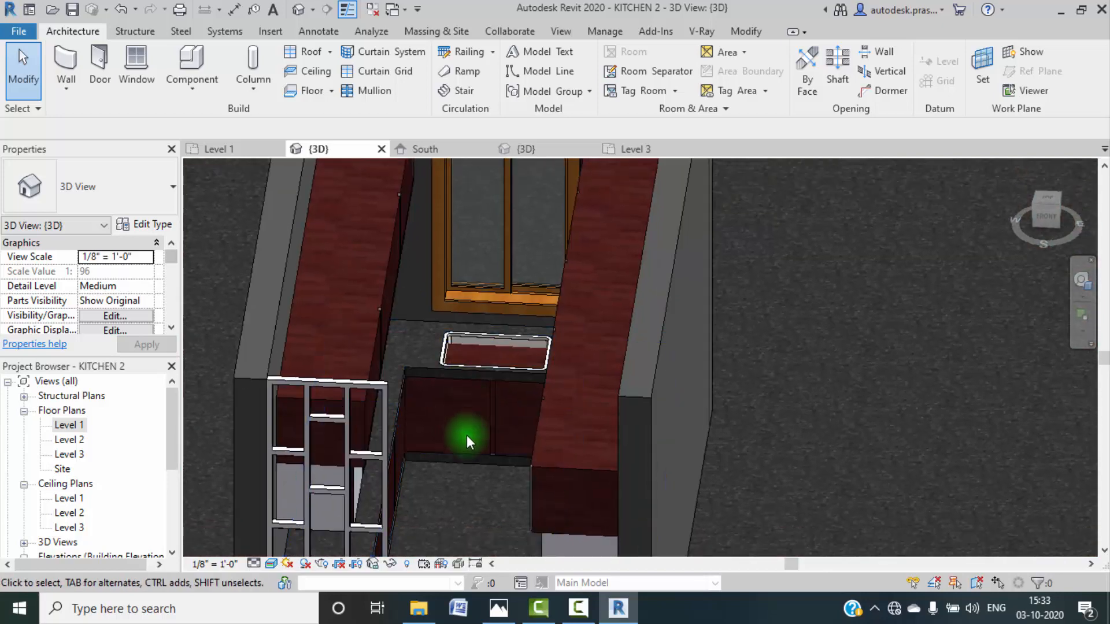
click(491, 436)
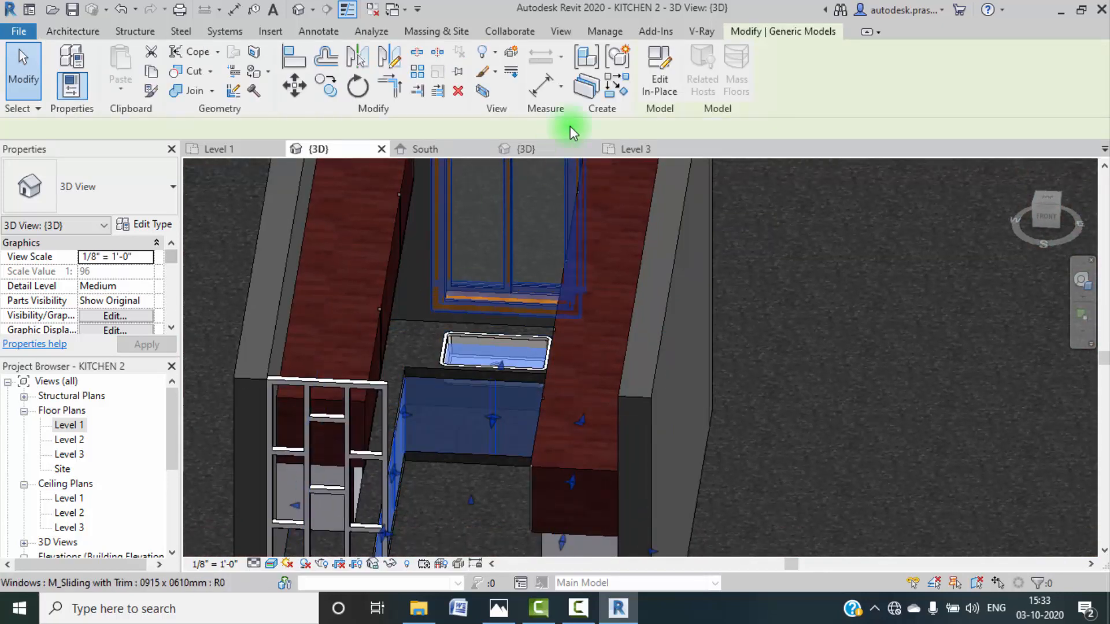
click(655, 86)
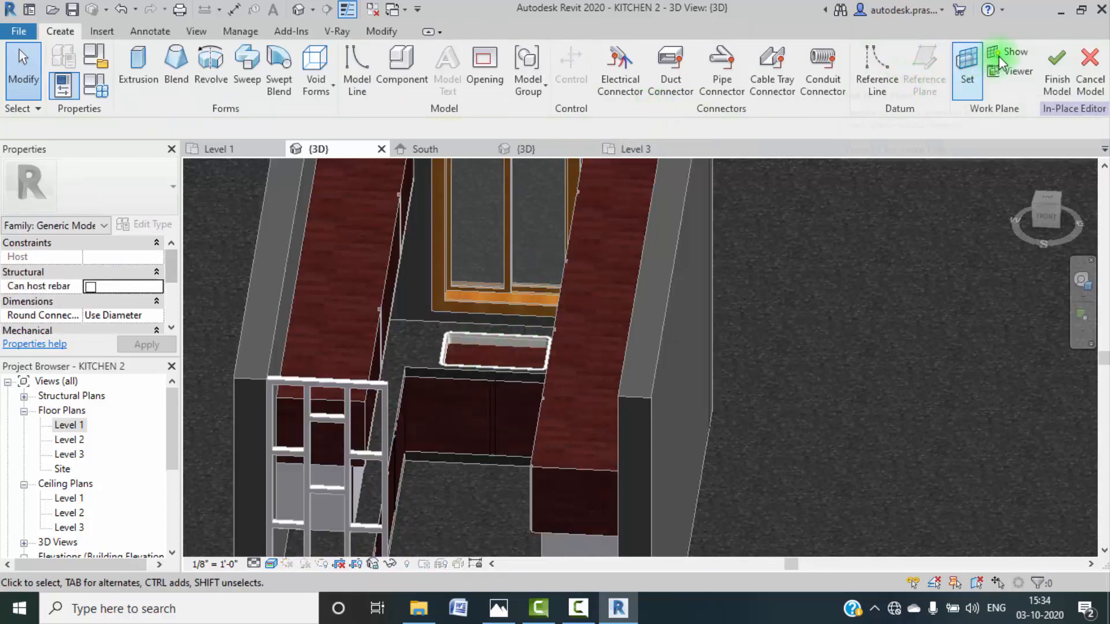
Step: Start a void extrusion and set its work plane by picking the horizontal face of the countertop floor at the basin
click(322, 97)
click(342, 115)
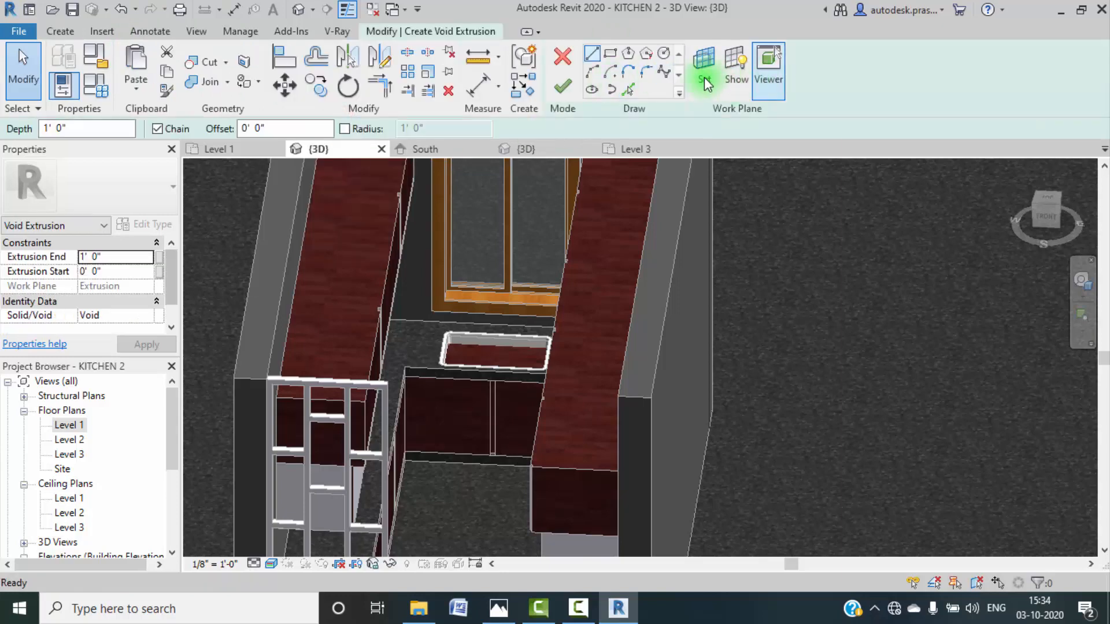
click(706, 81)
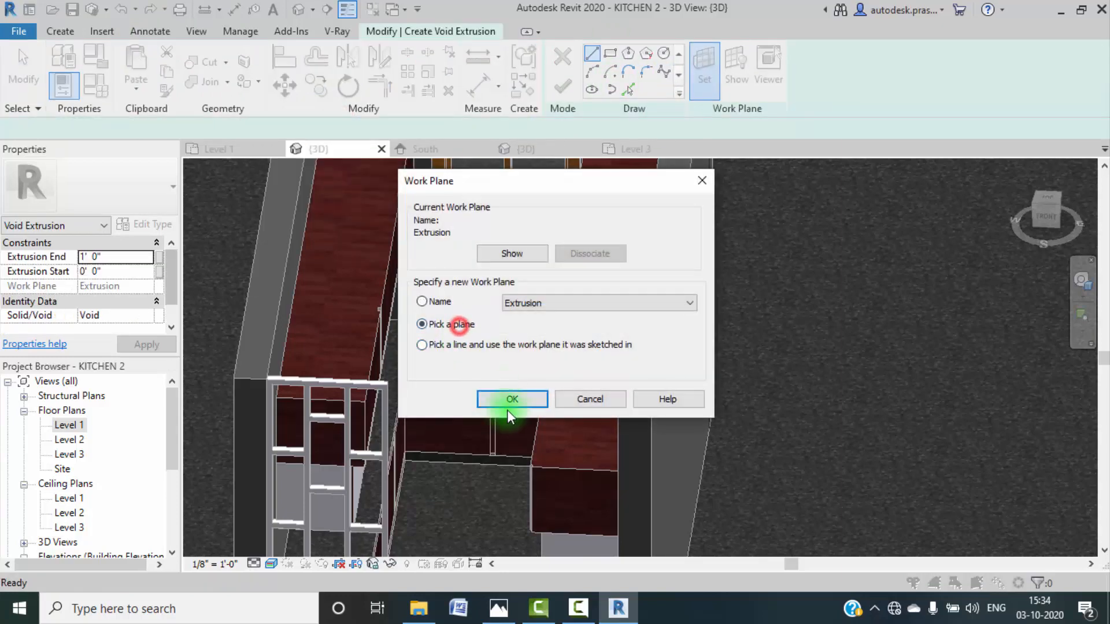
click(512, 400)
scroll(471, 336, up, 5)
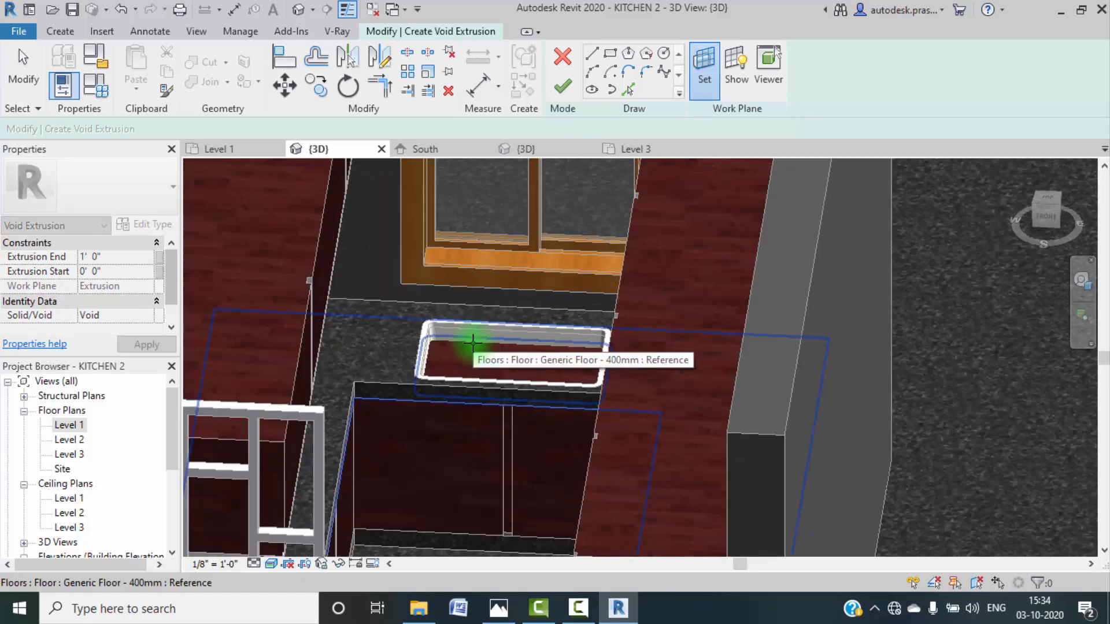
key(Tab)
click(473, 343)
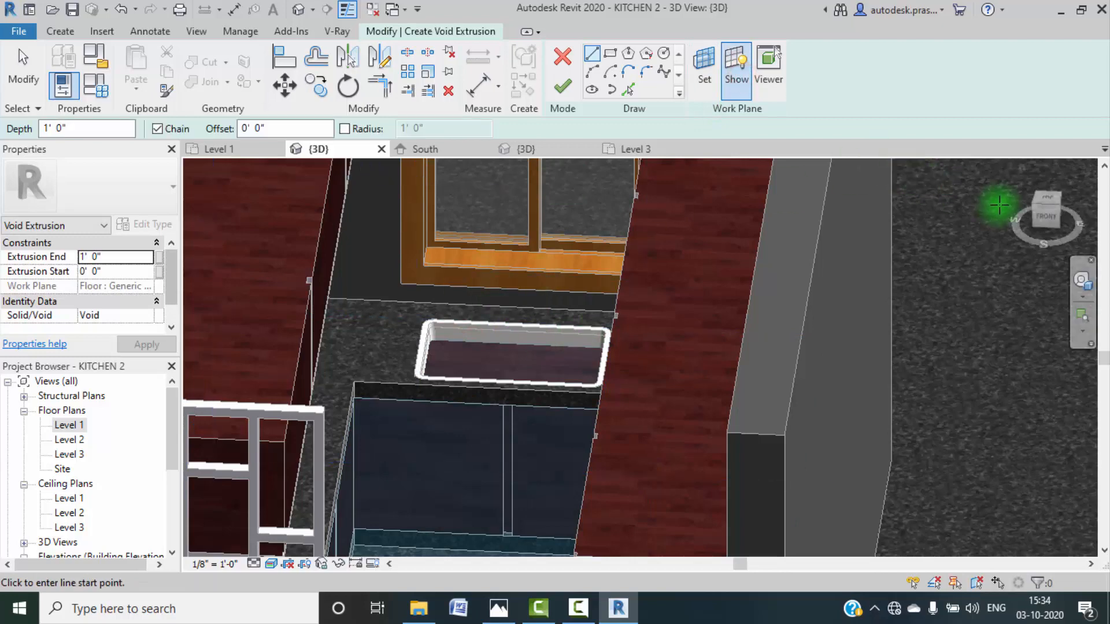
Step: Show the basin from the top in the Hidden Line visual style
click(1044, 201)
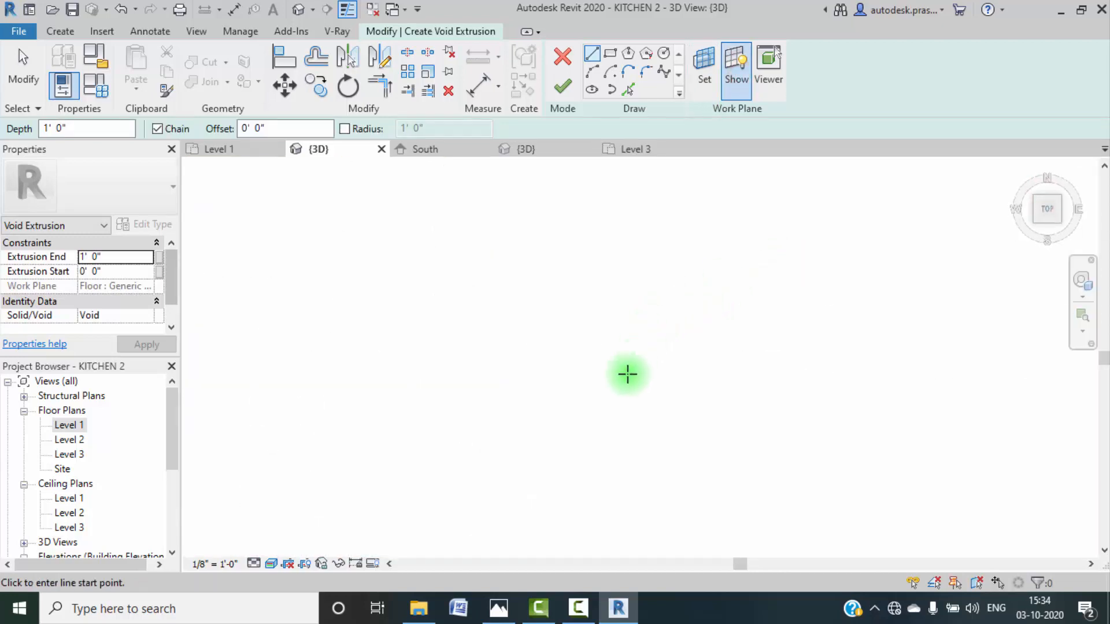
scroll(609, 334, up, 8)
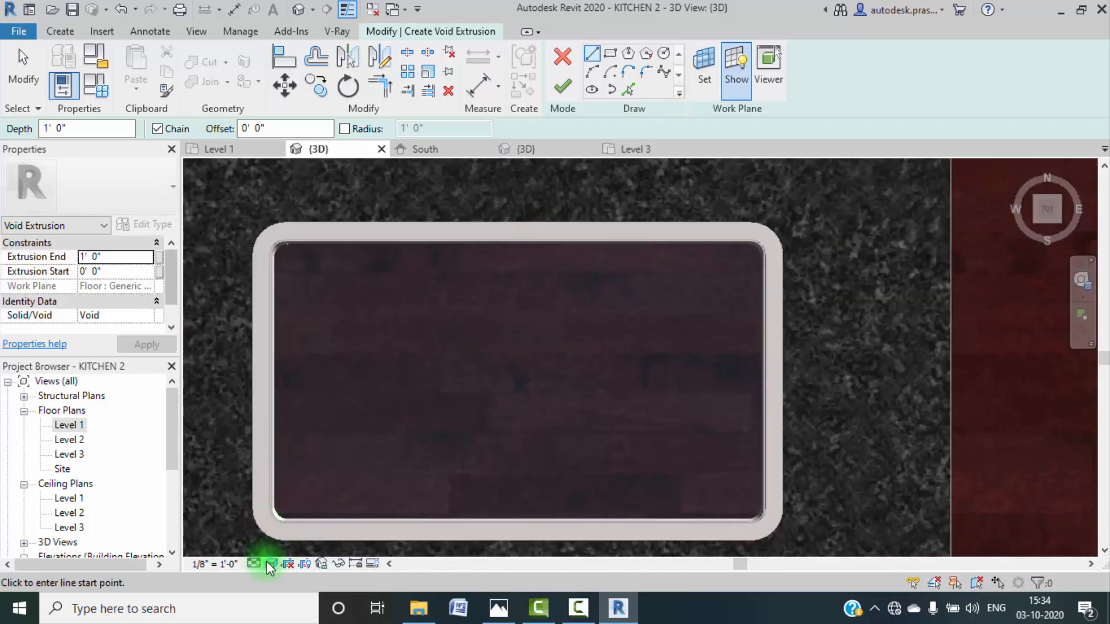
click(270, 566)
click(300, 482)
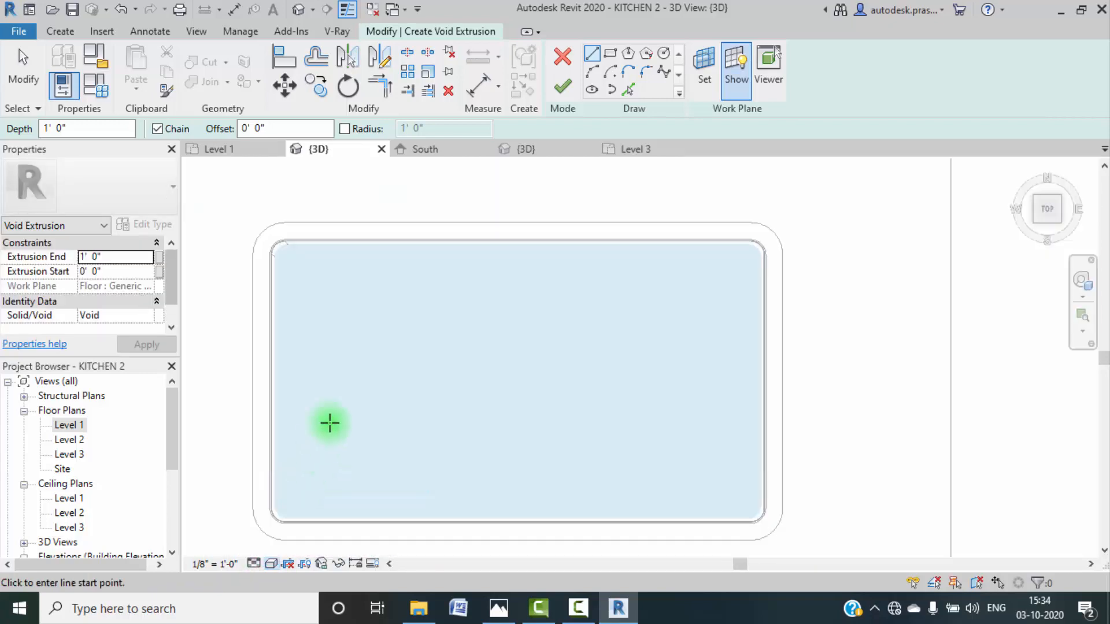
Step: With Pick Lines, trace the basin's inner rim along its back edge, back-left corner arc and left edge
click(629, 92)
scroll(279, 251, up, 6)
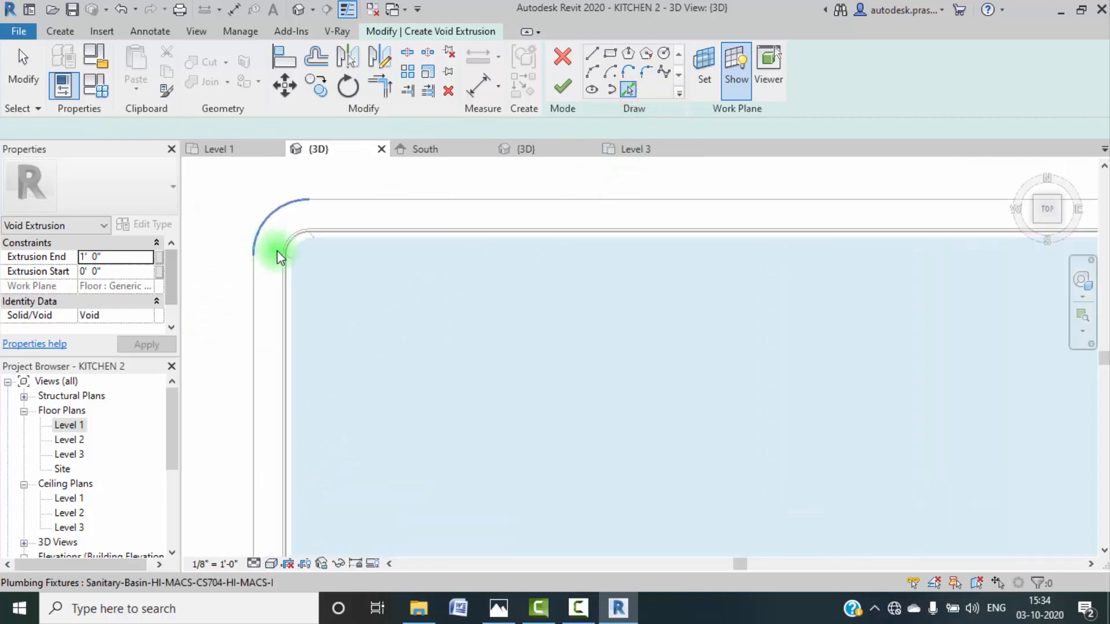
middle_drag(460, 233, 403, 203)
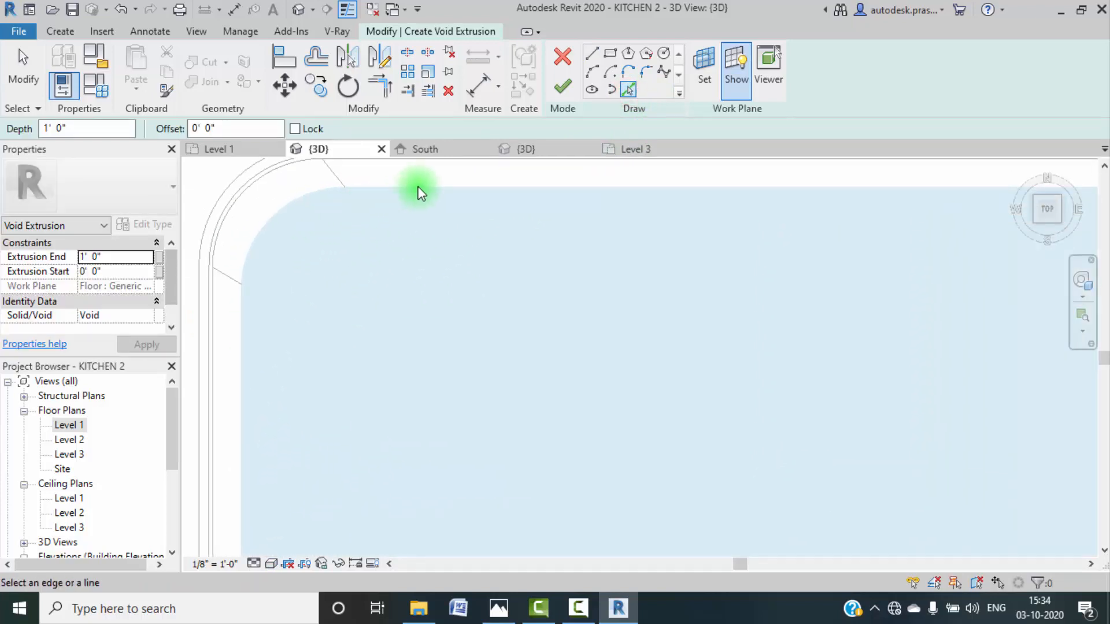
middle_drag(372, 160, 338, 204)
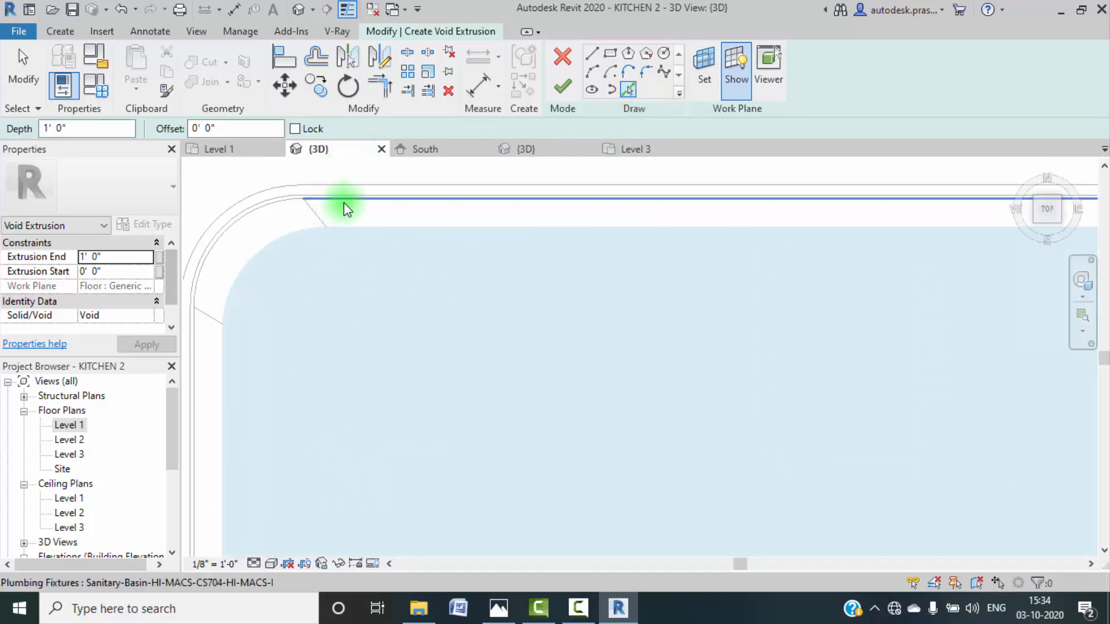
click(344, 203)
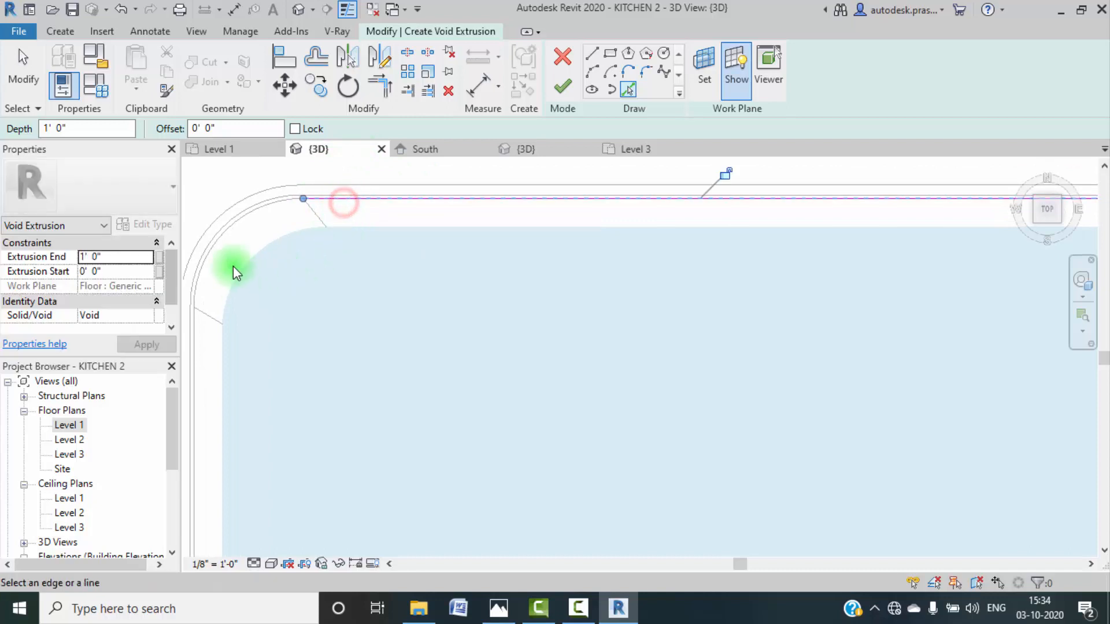
click(234, 231)
click(198, 362)
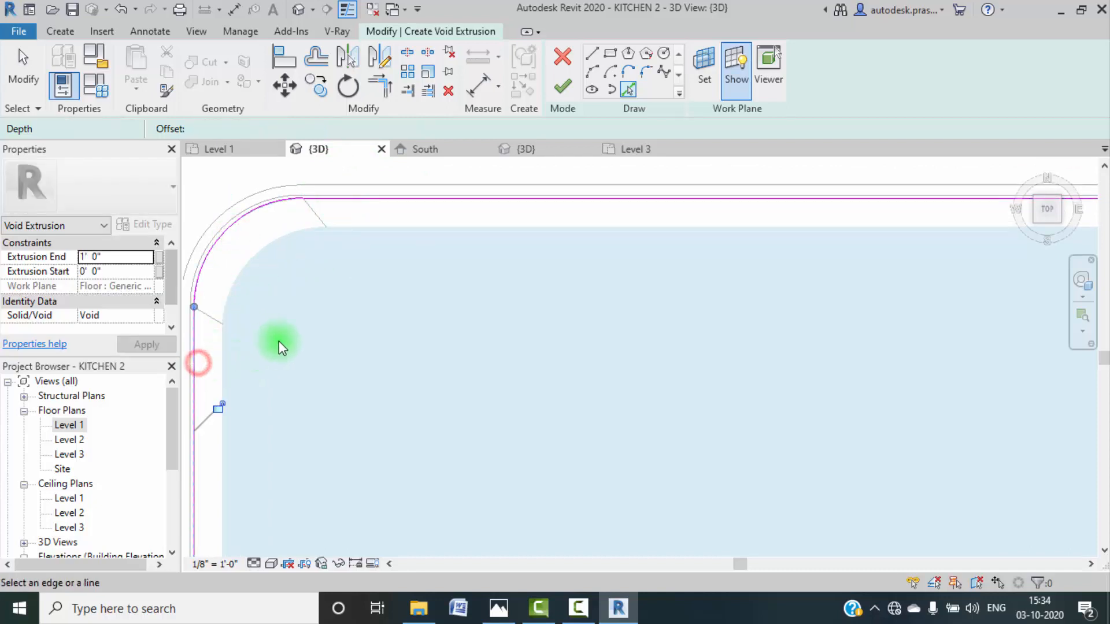
Step: Add the front-left corner arc and front edge of the basin's inner rim to the void sketch
scroll(285, 233, down, 5)
scroll(311, 358, down, 2)
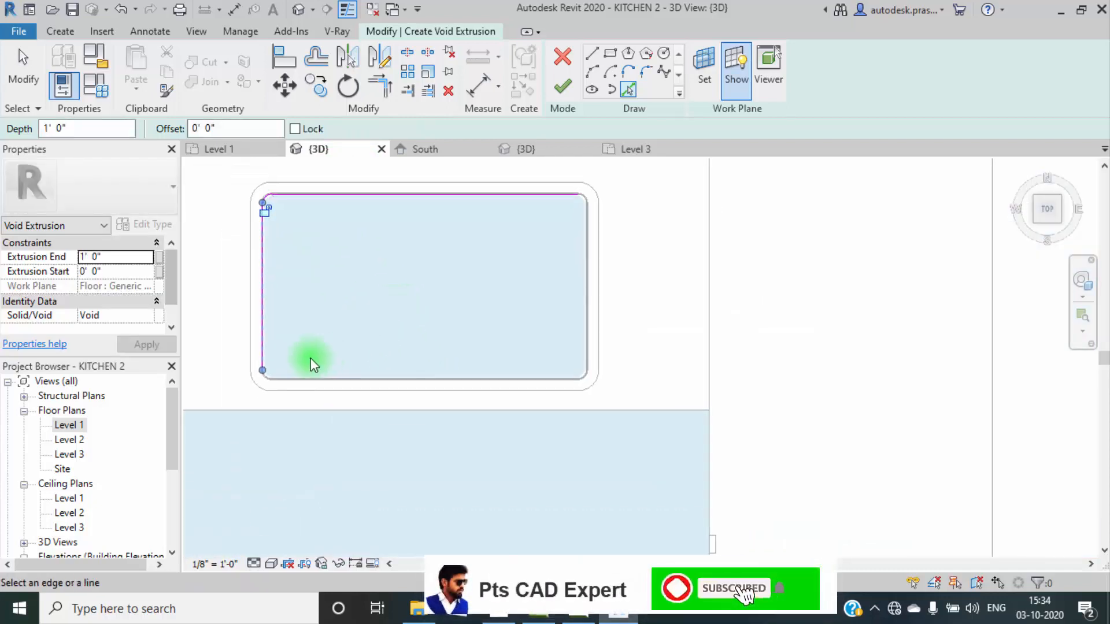
scroll(255, 378, up, 8)
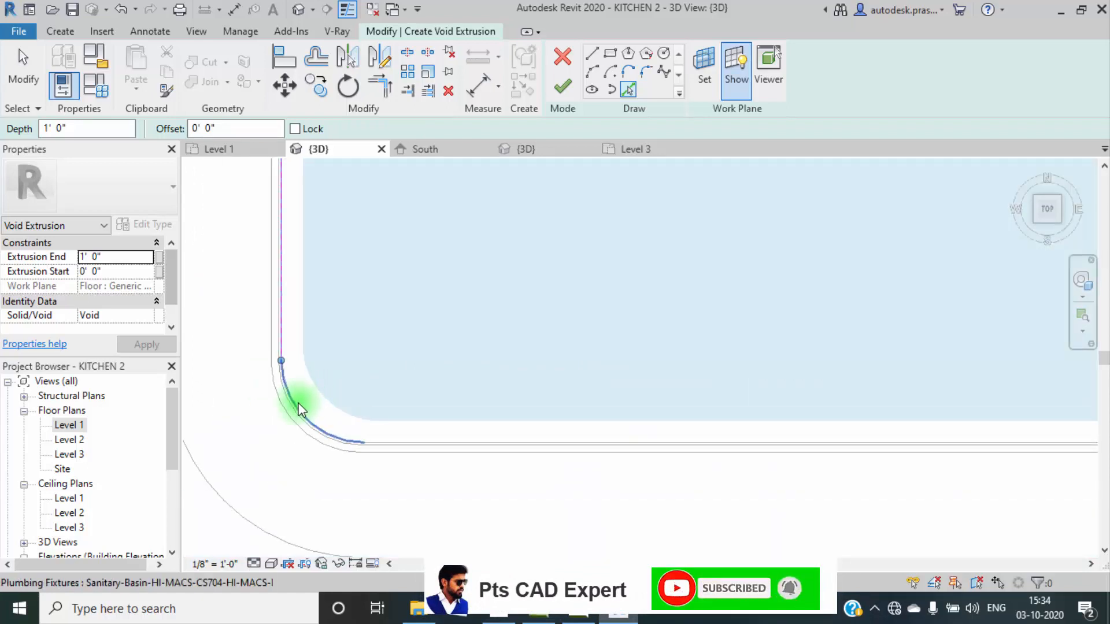
scroll(298, 396, up, 2)
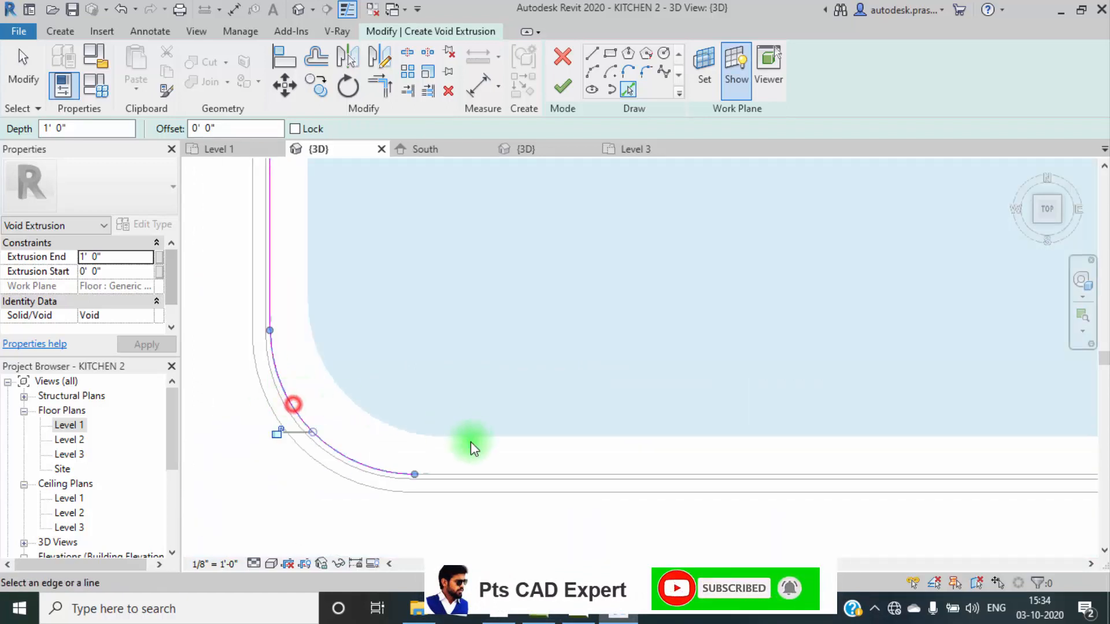
click(466, 475)
Step: Add the front-right corner arc and right edge of the basin's inner rim to the void sketch
scroll(463, 416, down, 4)
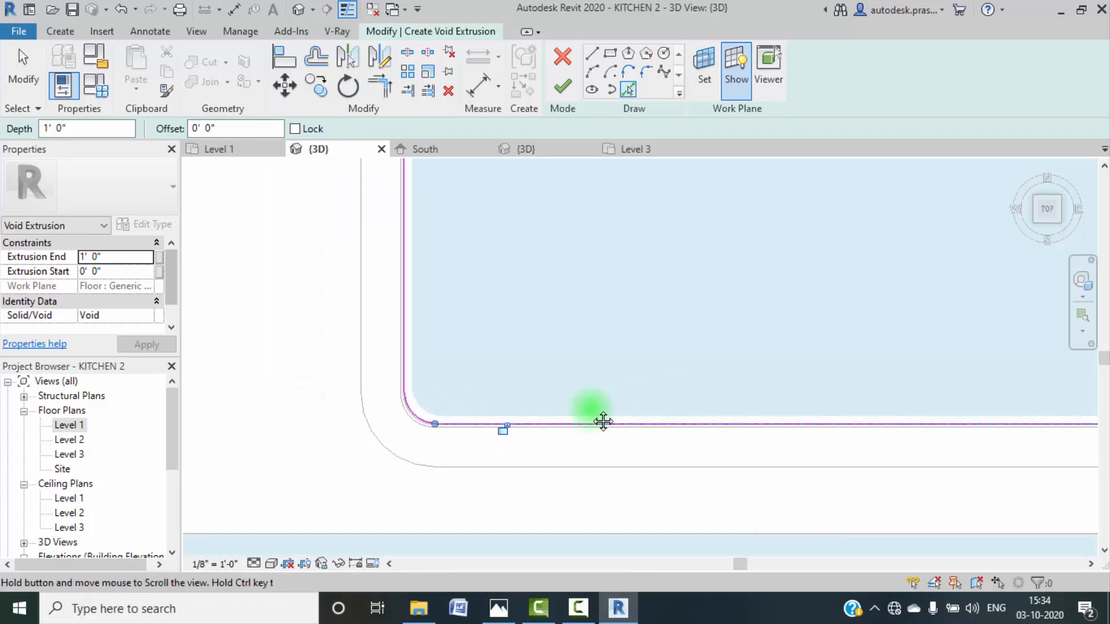
scroll(529, 393, up, 2)
scroll(692, 389, down, 4)
scroll(744, 397, up, 5)
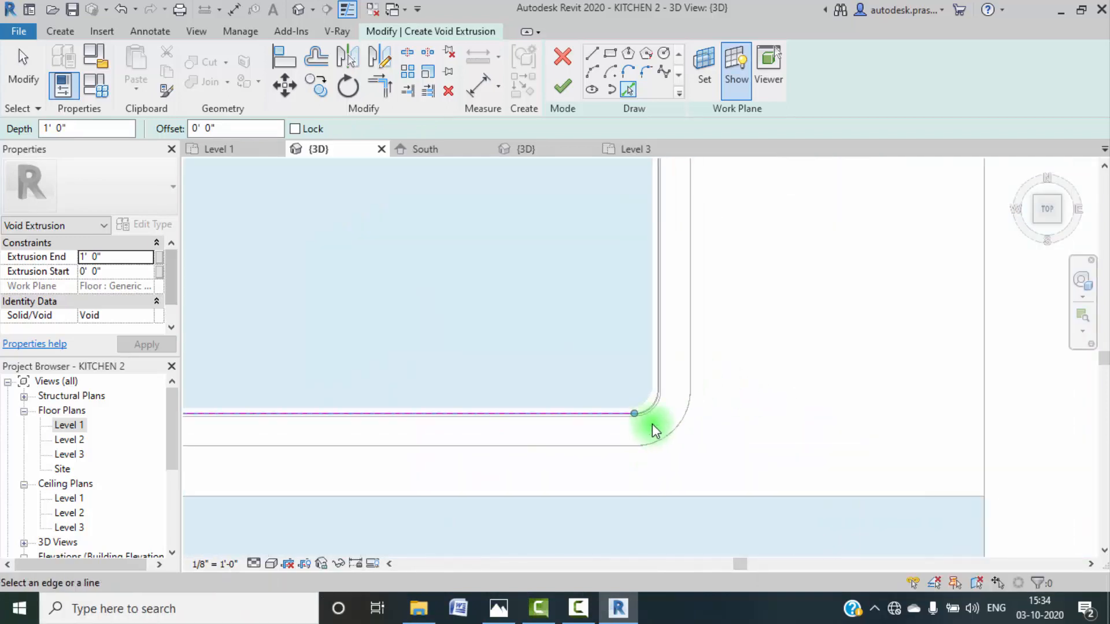
scroll(634, 379, up, 4)
click(641, 441)
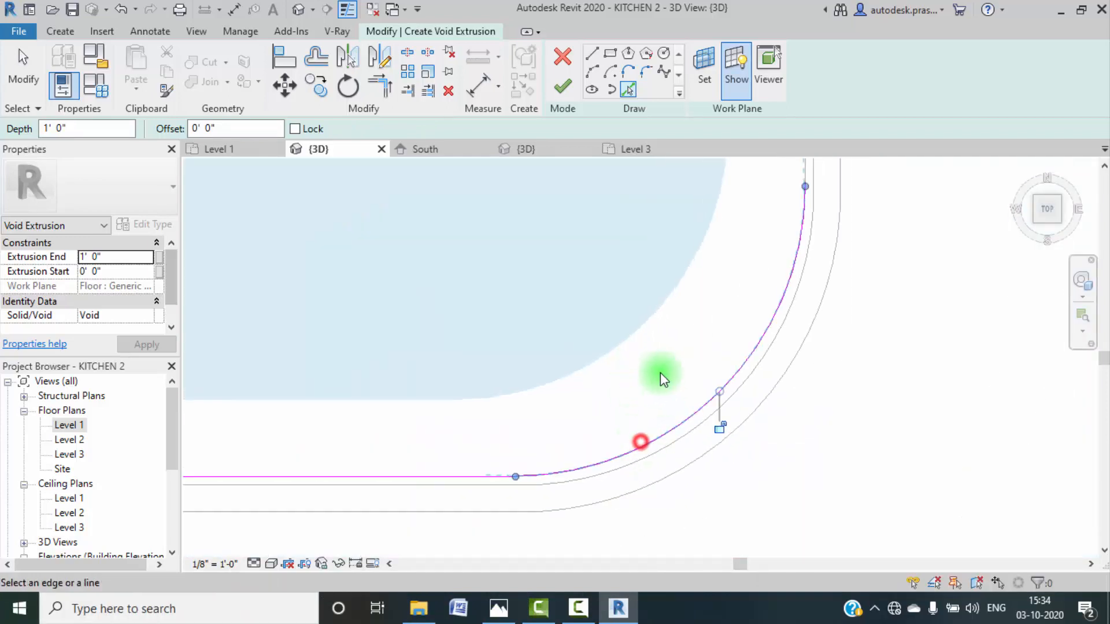
scroll(662, 376, down, 3)
middle_drag(726, 333, 681, 422)
scroll(673, 393, down, 1)
scroll(678, 348, up, 1)
click(678, 348)
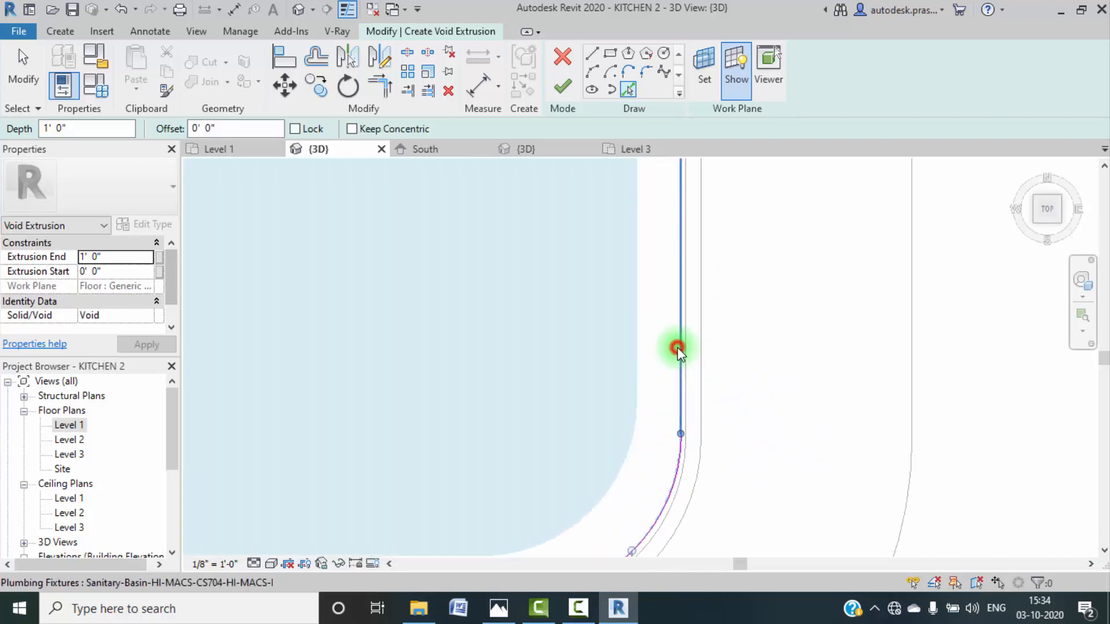
Step: Close the void outline with the basin's back-right corner arc and finish the 1' 0" deep void extrusion sketch
scroll(579, 322, down, 6)
middle_drag(568, 274, 665, 427)
middle_drag(670, 260, 681, 466)
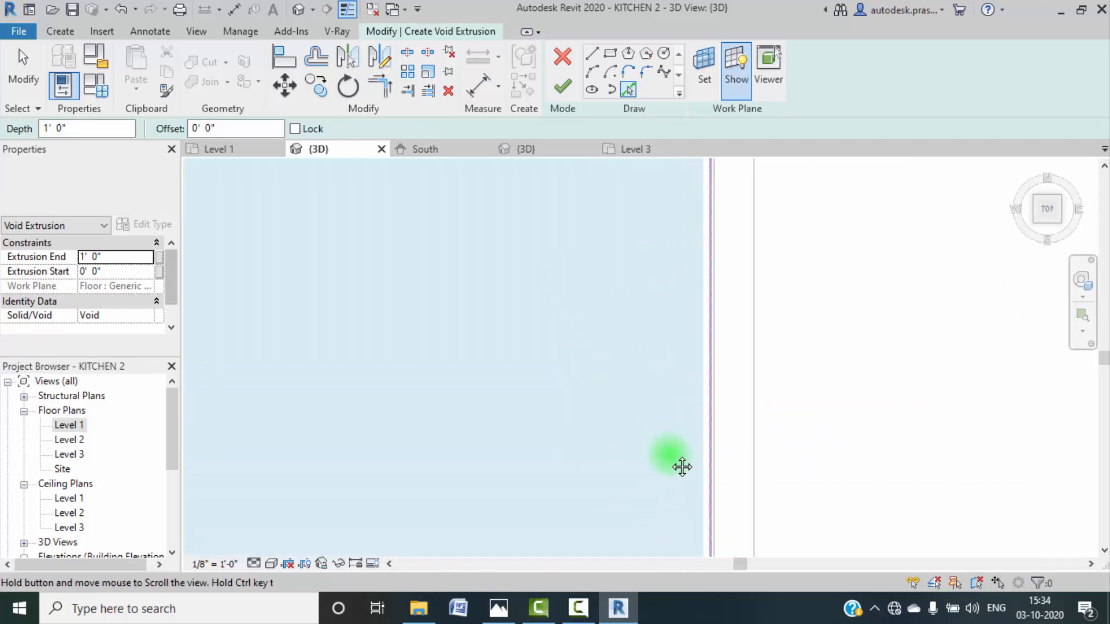
middle_drag(694, 341, 699, 557)
scroll(690, 238, up, 3)
scroll(694, 249, up, 2)
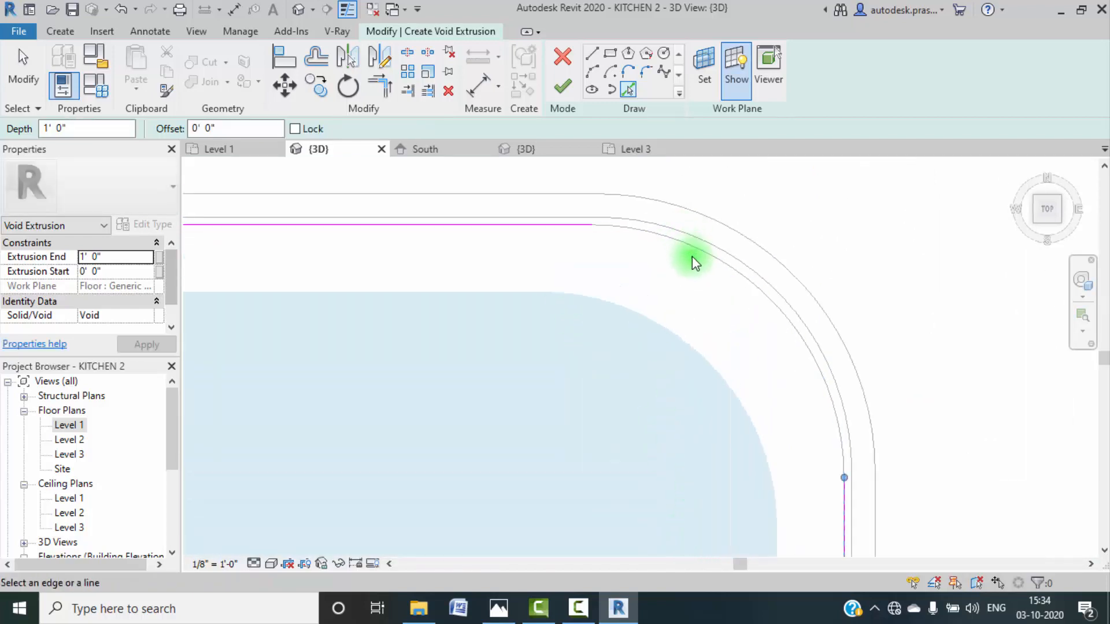
click(697, 256)
click(563, 88)
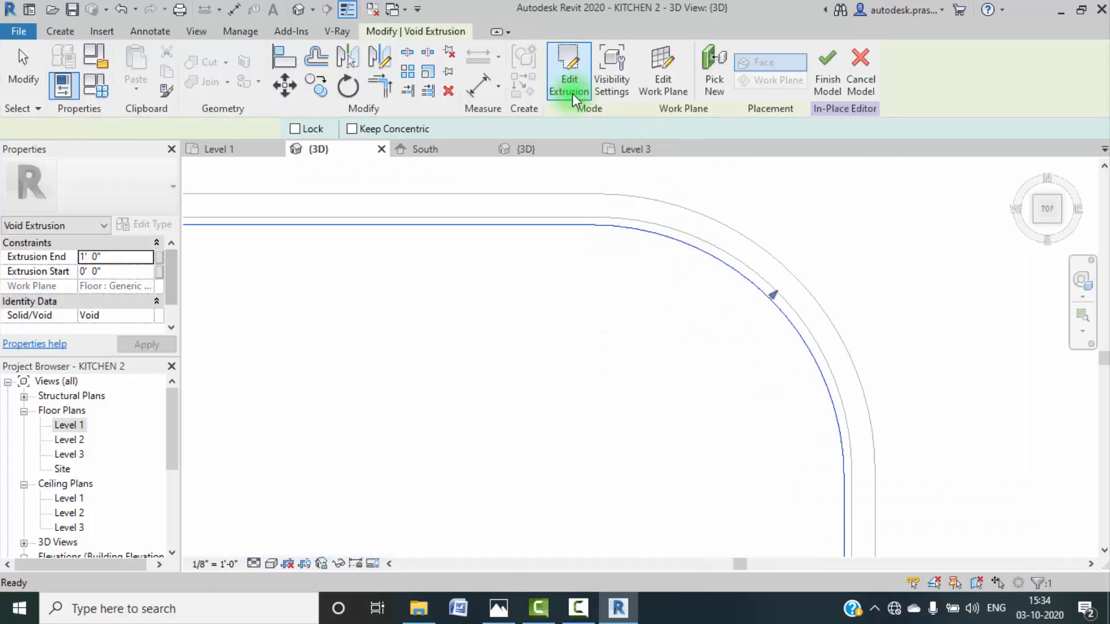
scroll(630, 324, down, 5)
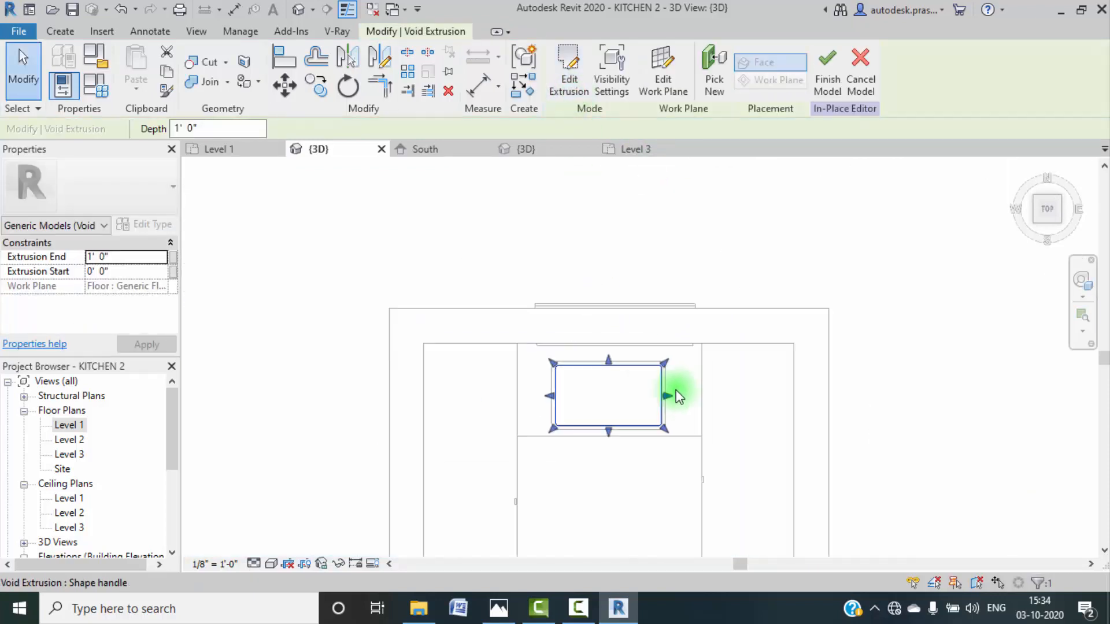
click(525, 150)
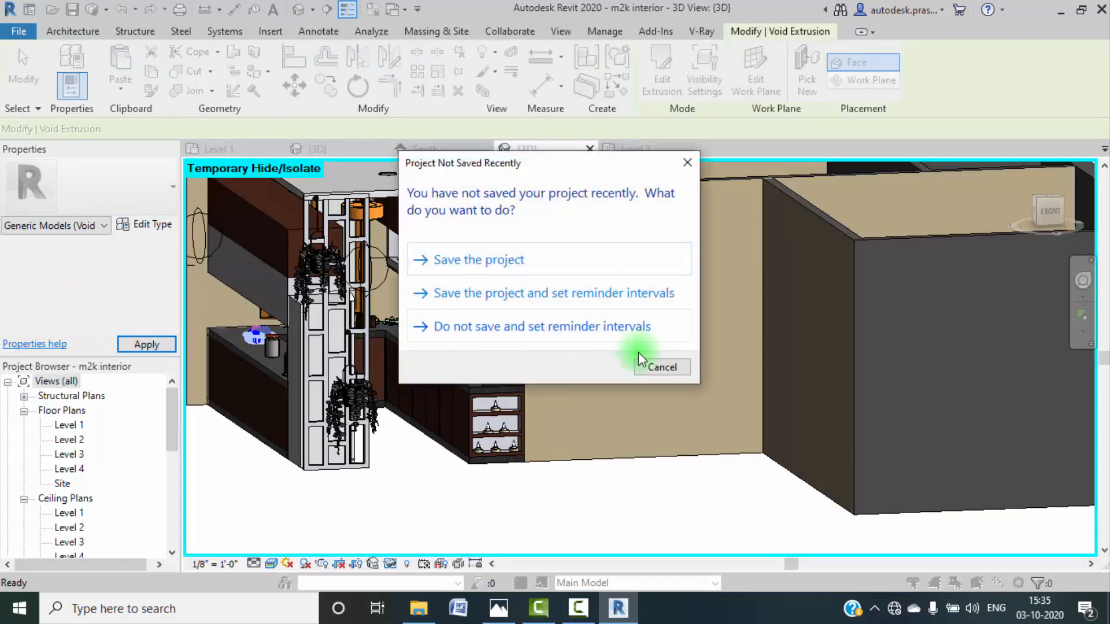
click(660, 369)
click(317, 149)
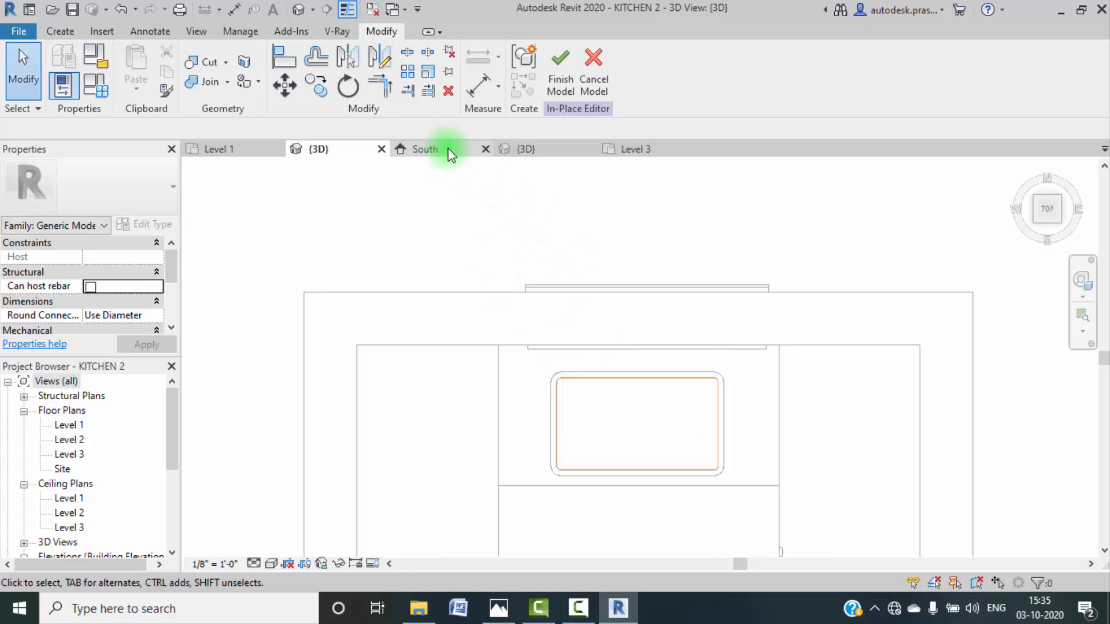
Step: Finish the in-place cabinet model from an isometric view
click(1019, 174)
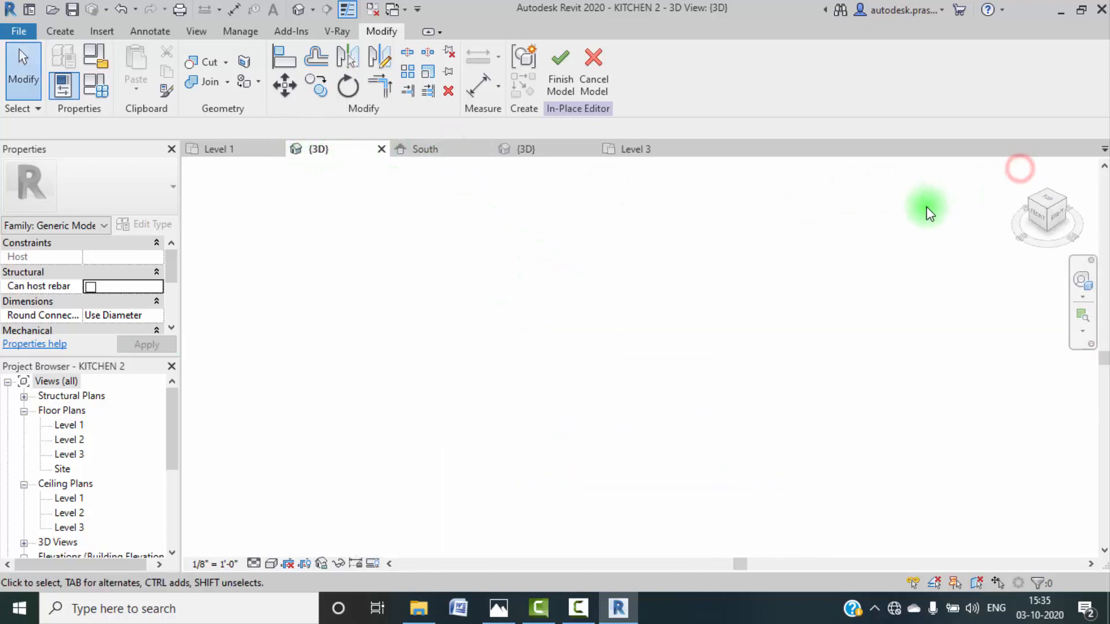
scroll(536, 341, up, 2)
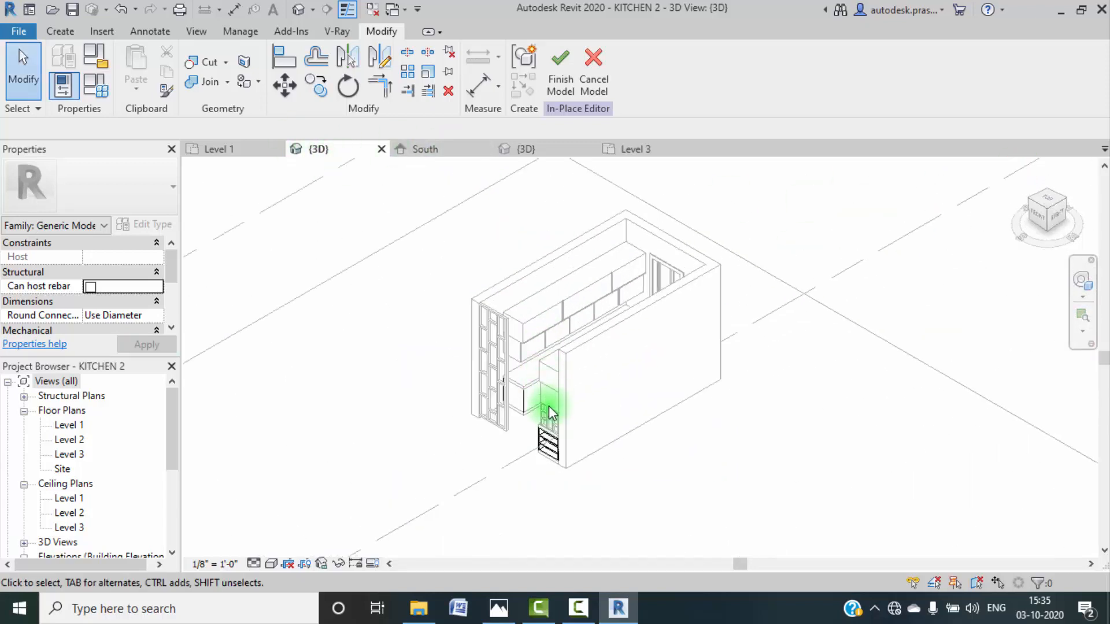
scroll(550, 402, down, 4)
click(561, 82)
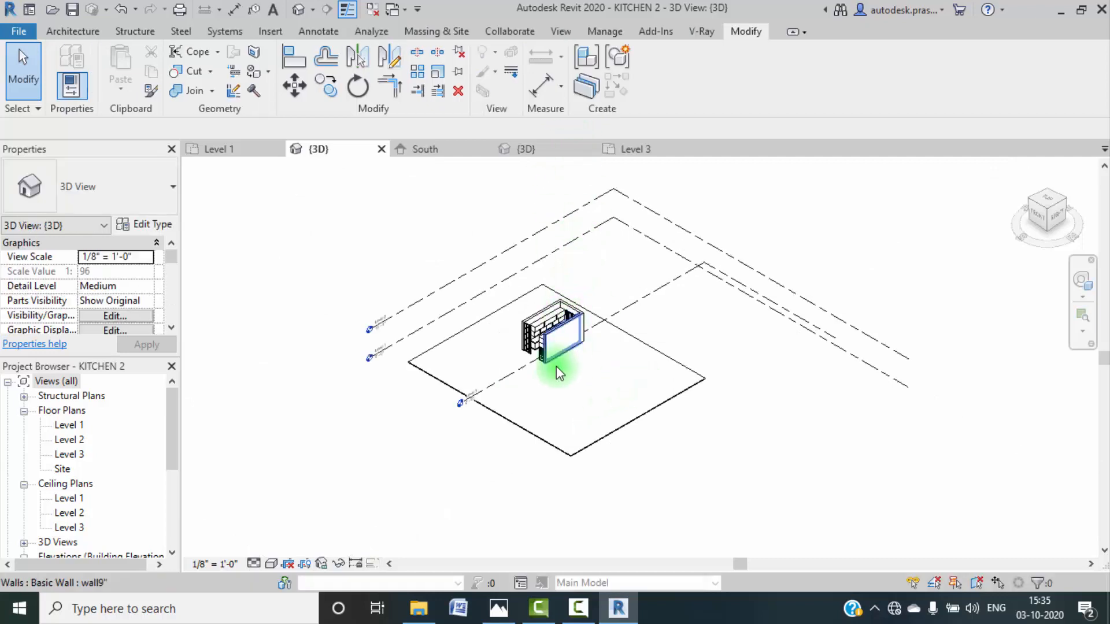
Step: Examine the basin area below the window in the 3D view
shift+middle_drag(549, 386, 528, 372)
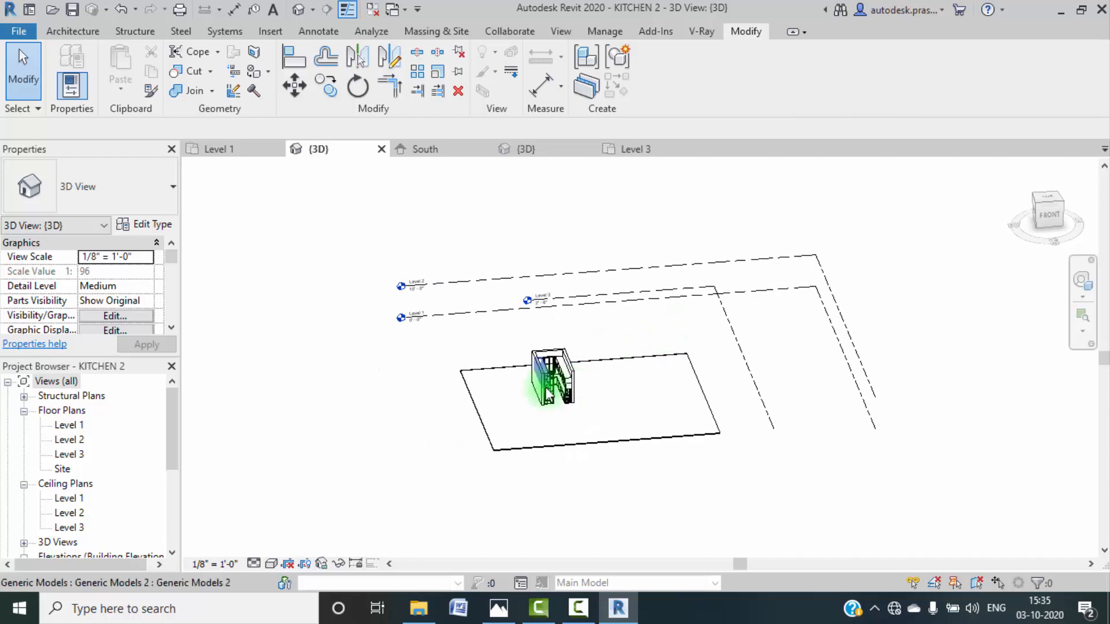
scroll(556, 373, up, 2)
scroll(556, 374, up, 4)
shift+middle_drag(615, 346, 485, 267)
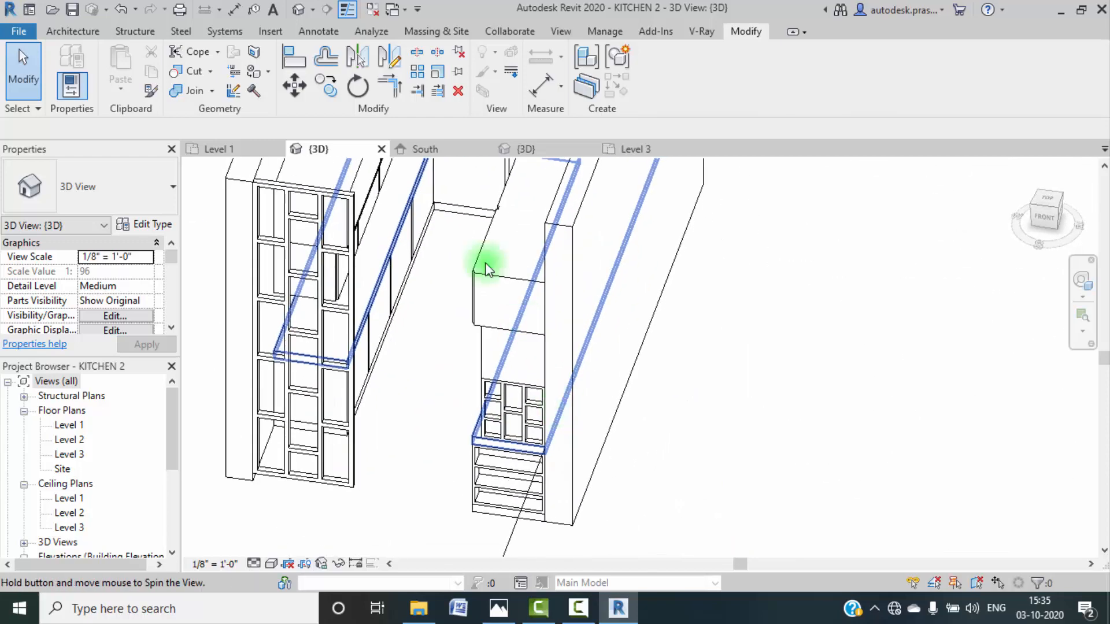
middle_drag(433, 231, 457, 445)
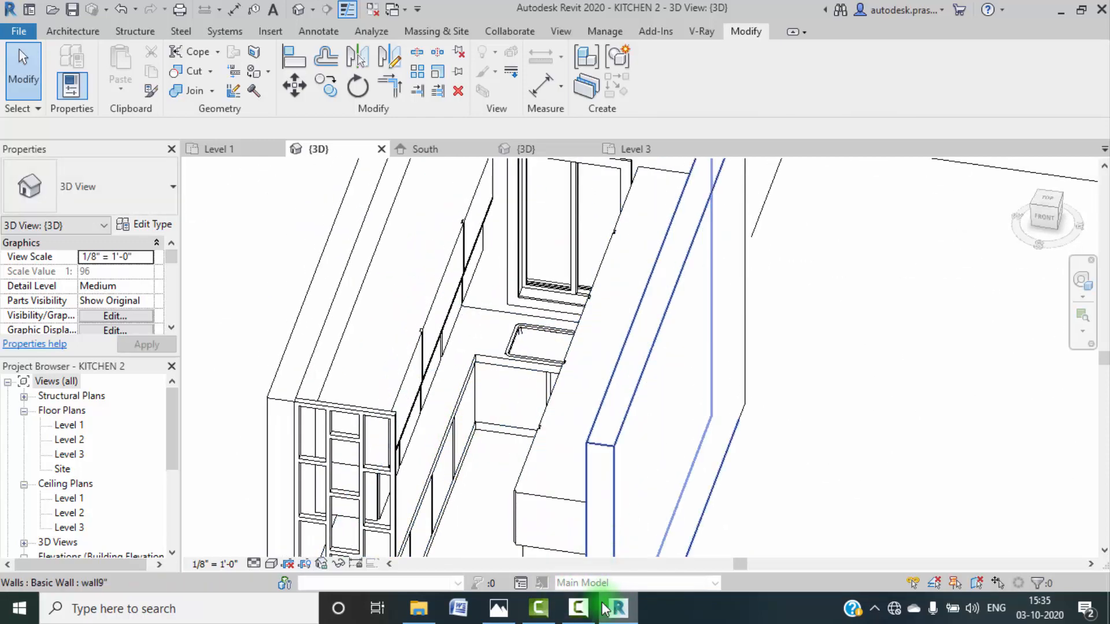
click(577, 608)
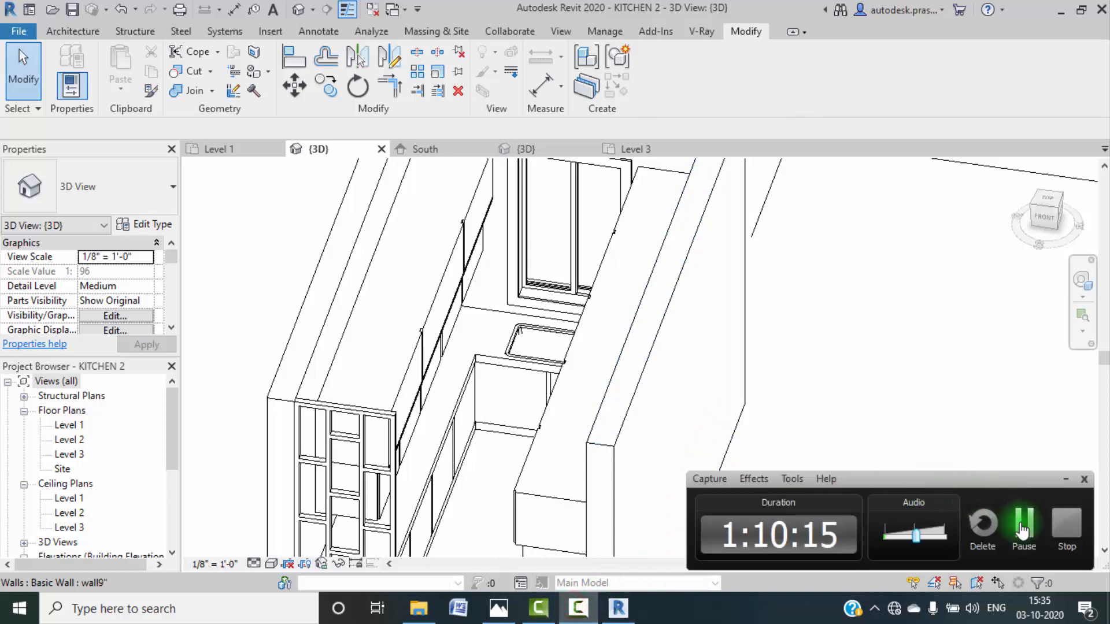
click(1022, 527)
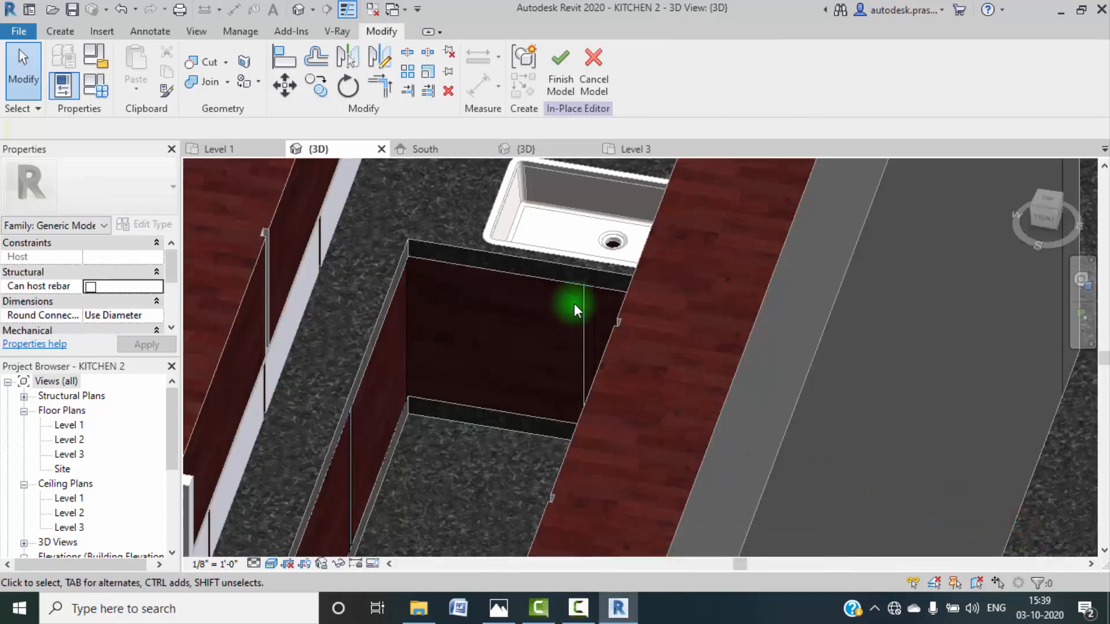
Step: Finish the in-place cabinet model from a front view of the sink basin
scroll(572, 318, down, 3)
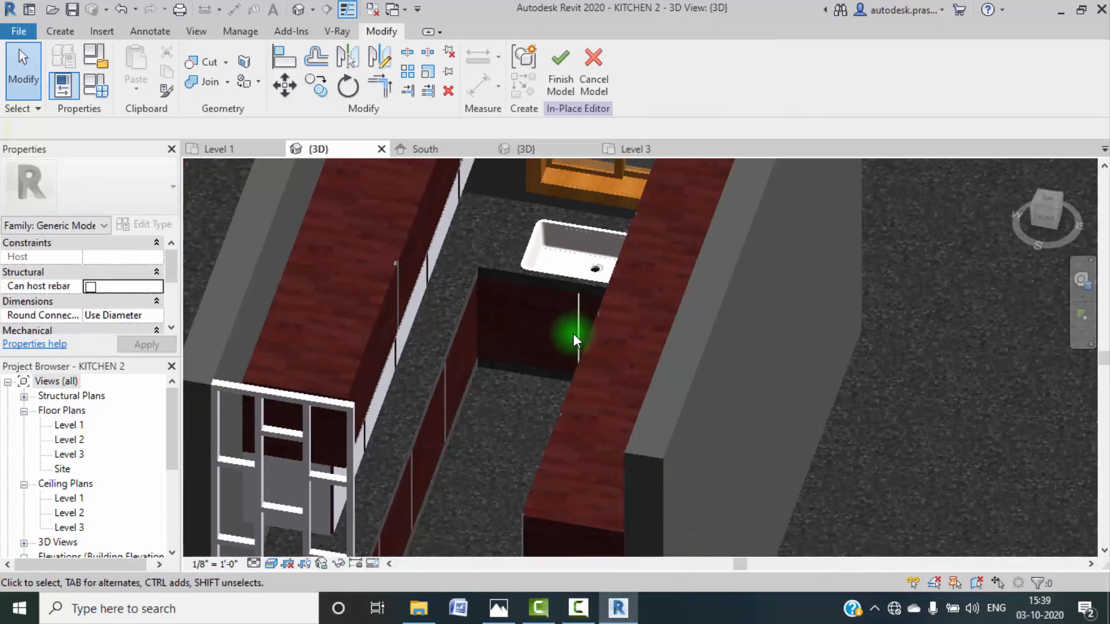
shift+middle_drag(570, 359, 607, 349)
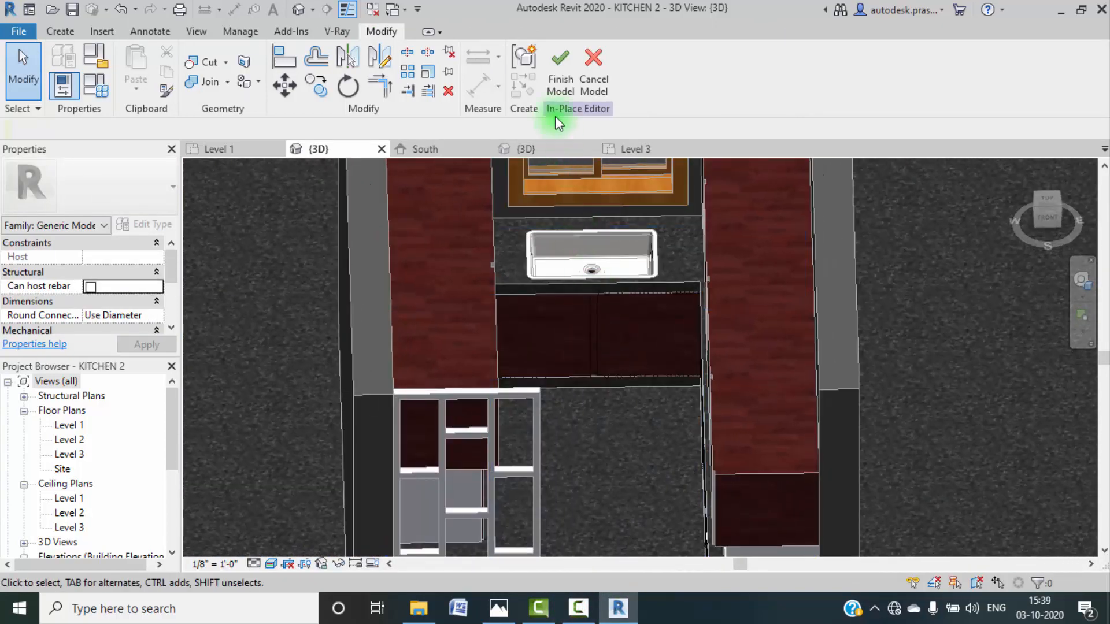
click(553, 92)
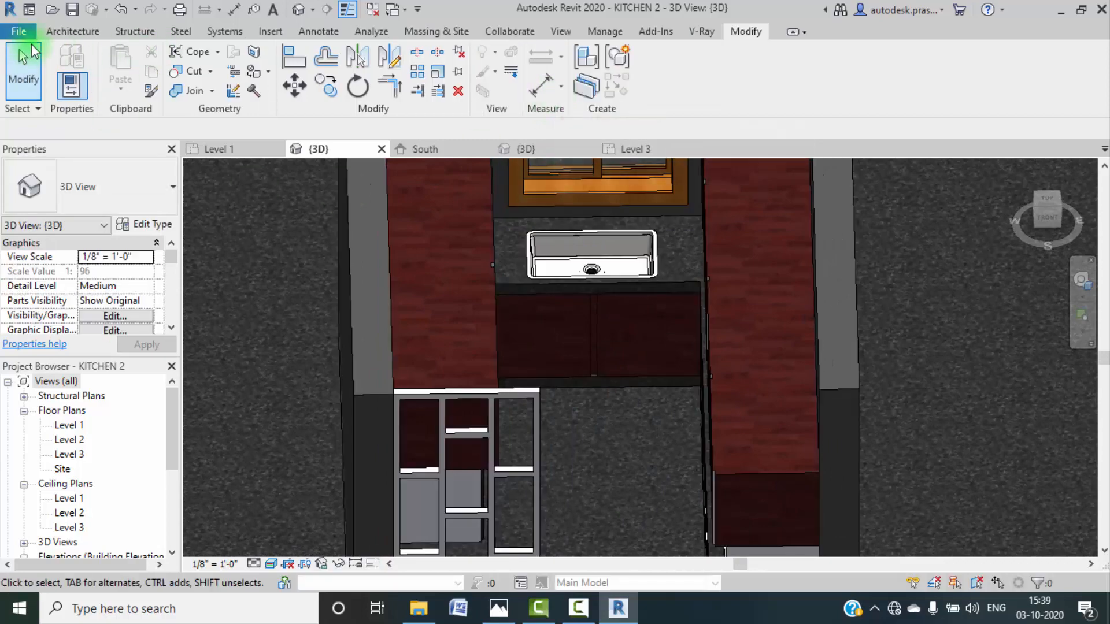
Step: Load the Concetto-Sink-tap family from the kitchen design 2 folder into the project
click(270, 33)
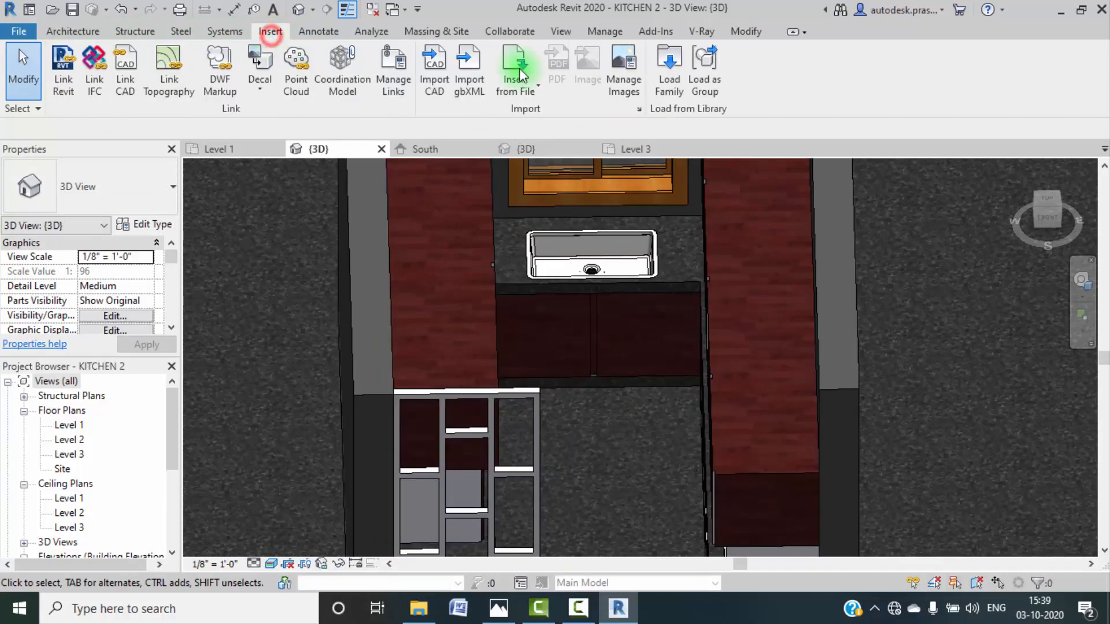
click(672, 93)
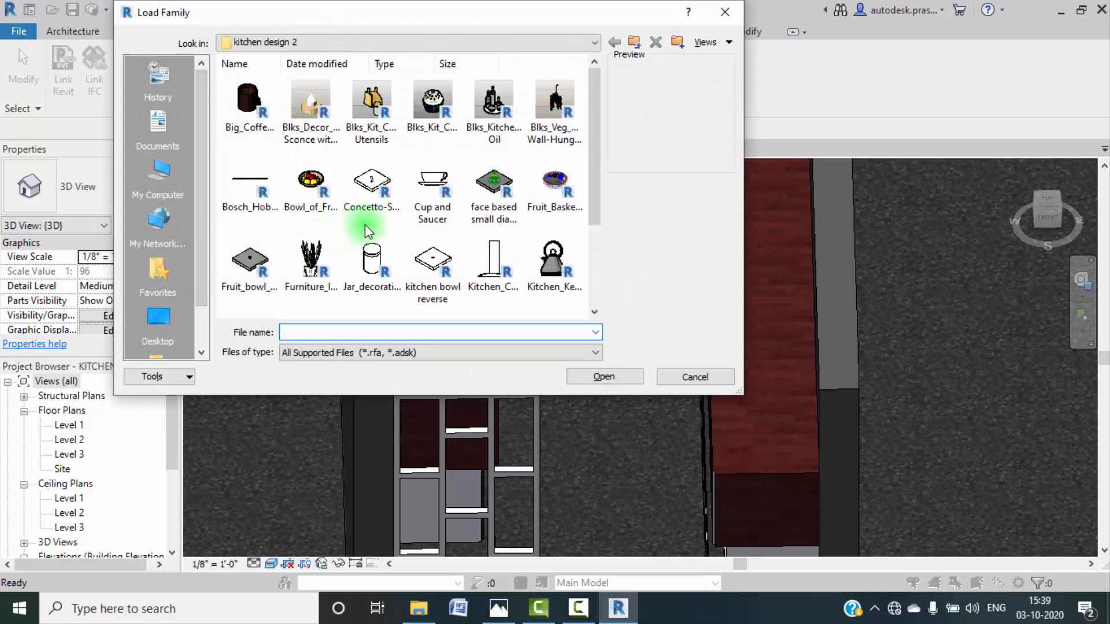
scroll(365, 224, down, 1)
scroll(365, 224, down, 1)
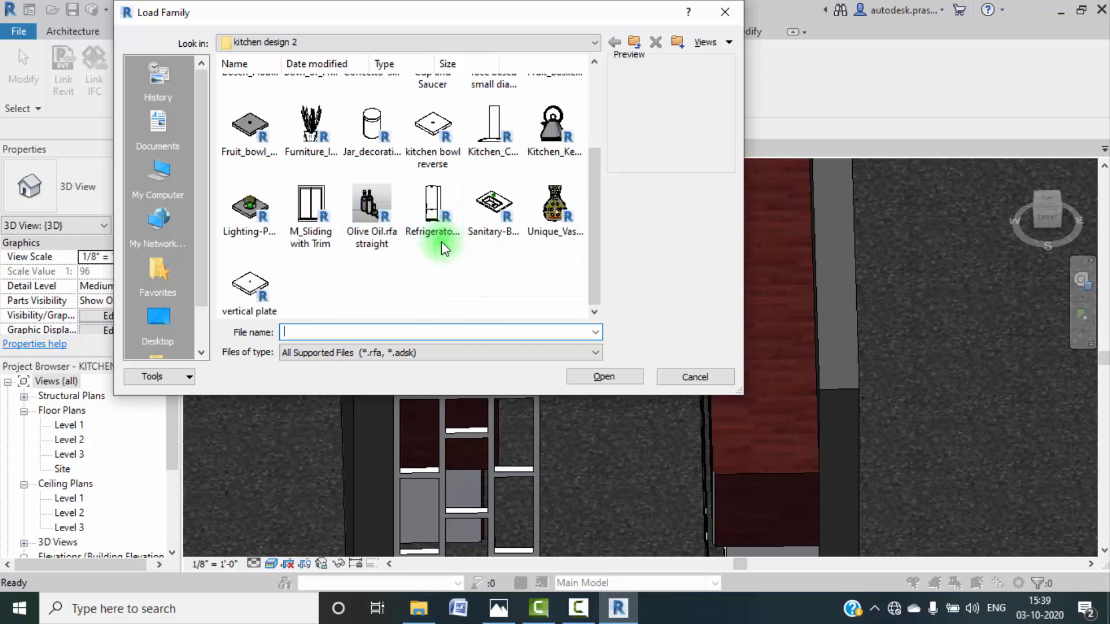
scroll(382, 277, up, 2)
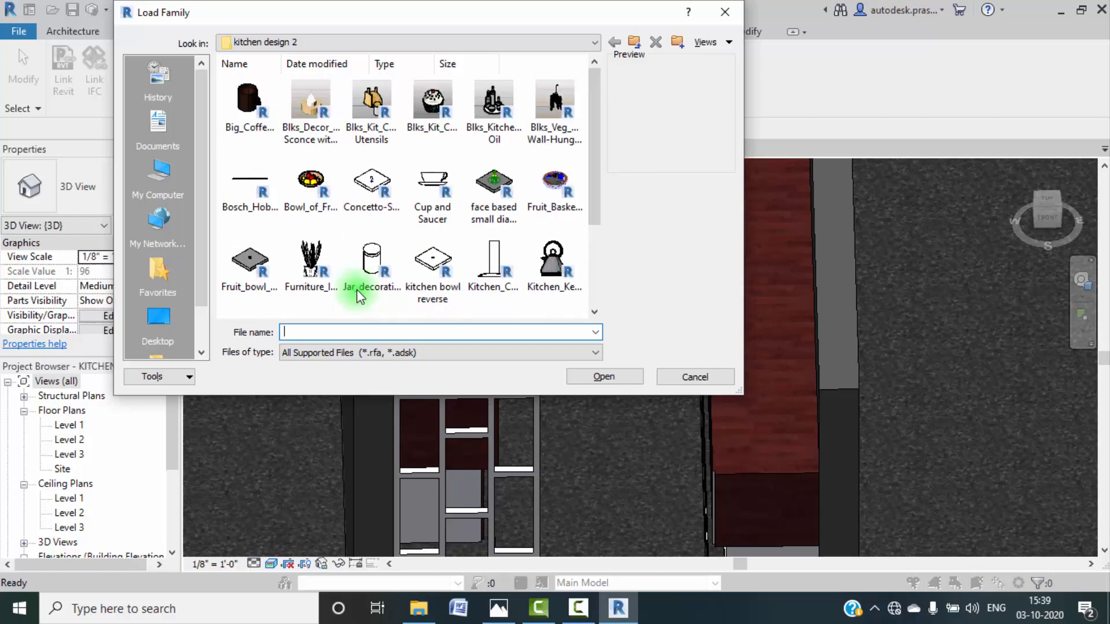
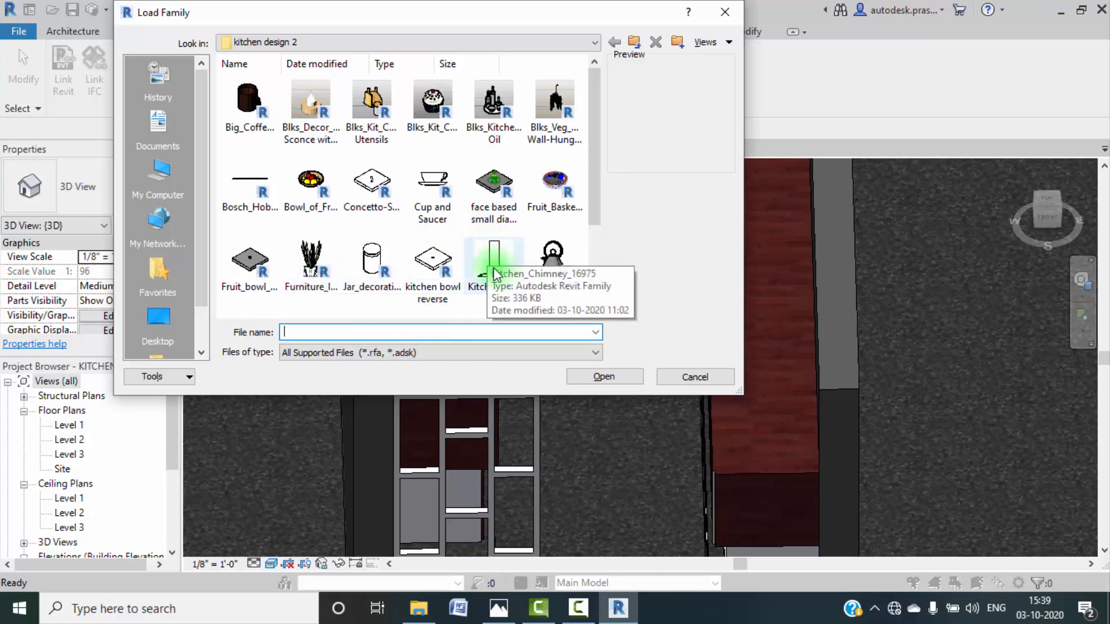
scroll(460, 245, down, 3)
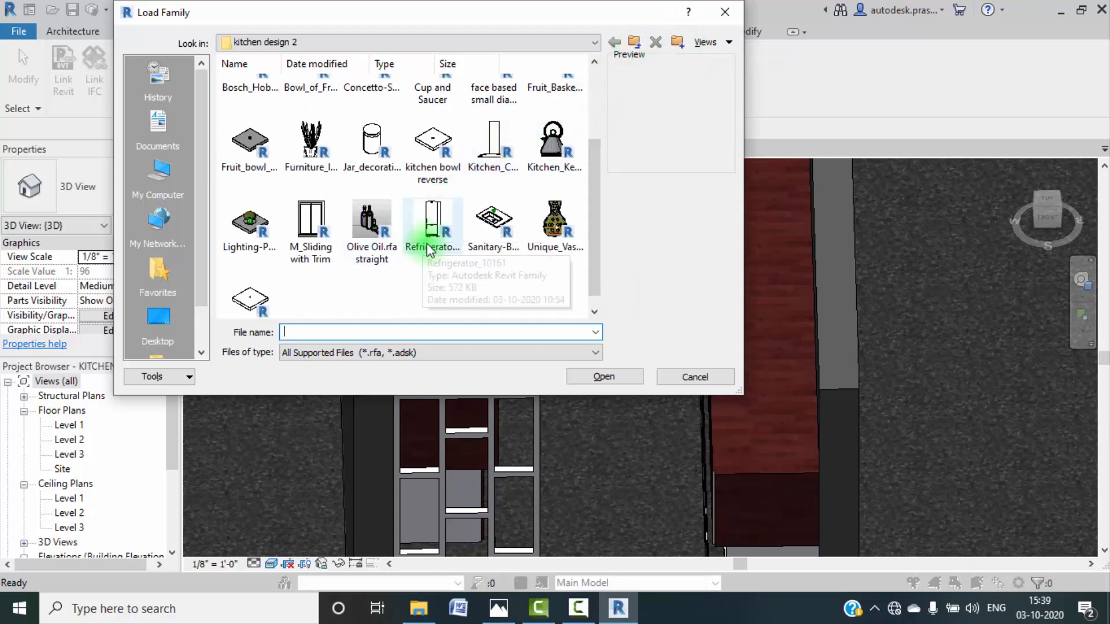
scroll(433, 249, up, 3)
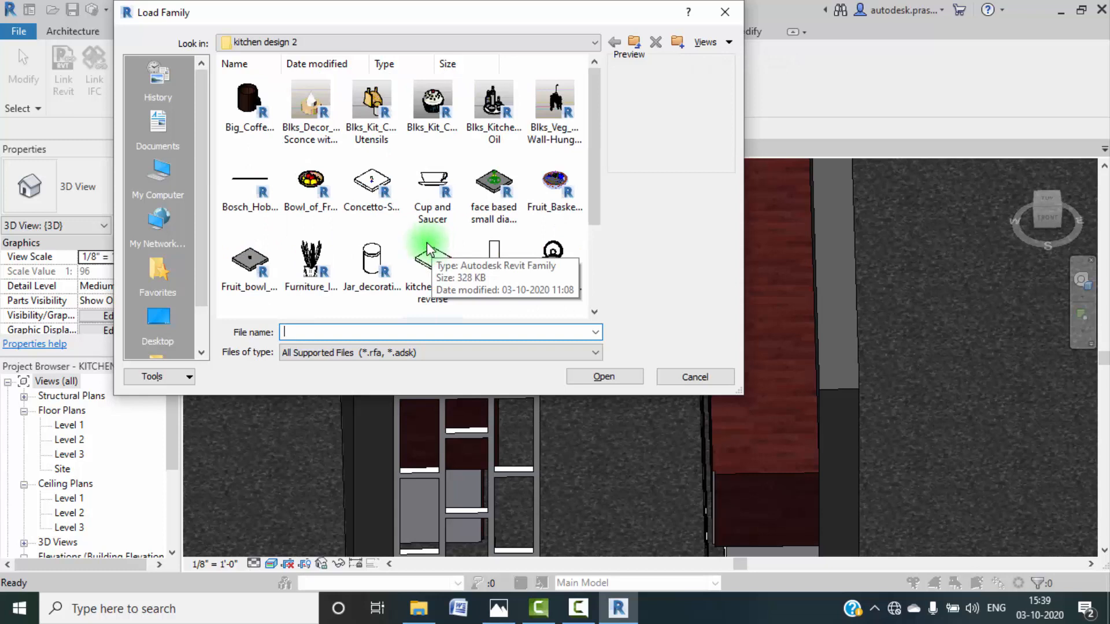
click(545, 109)
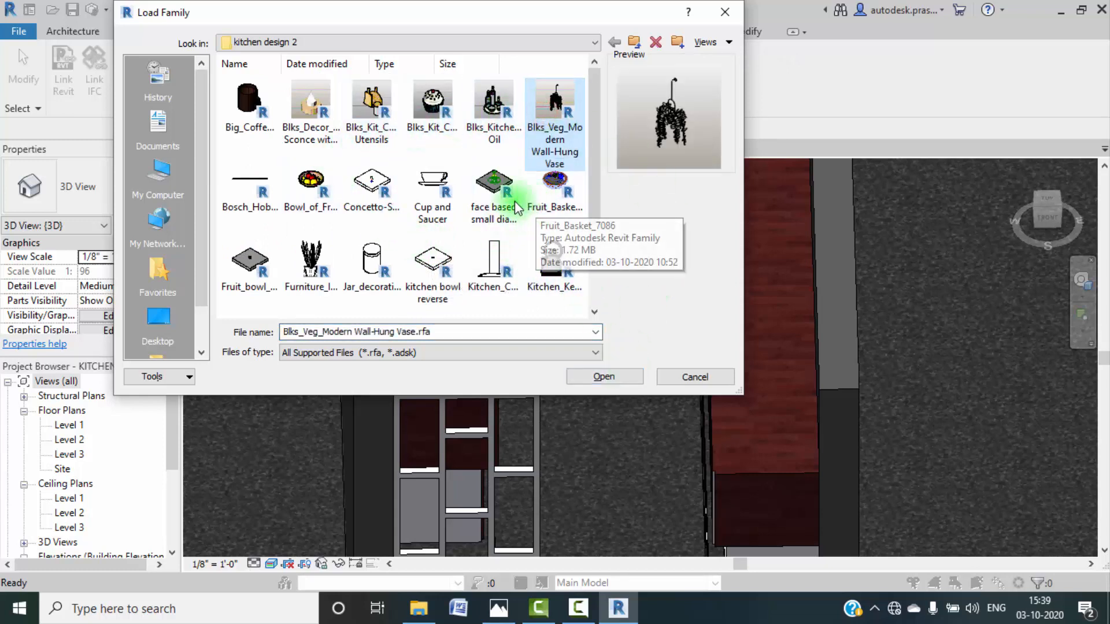
click(372, 211)
click(618, 377)
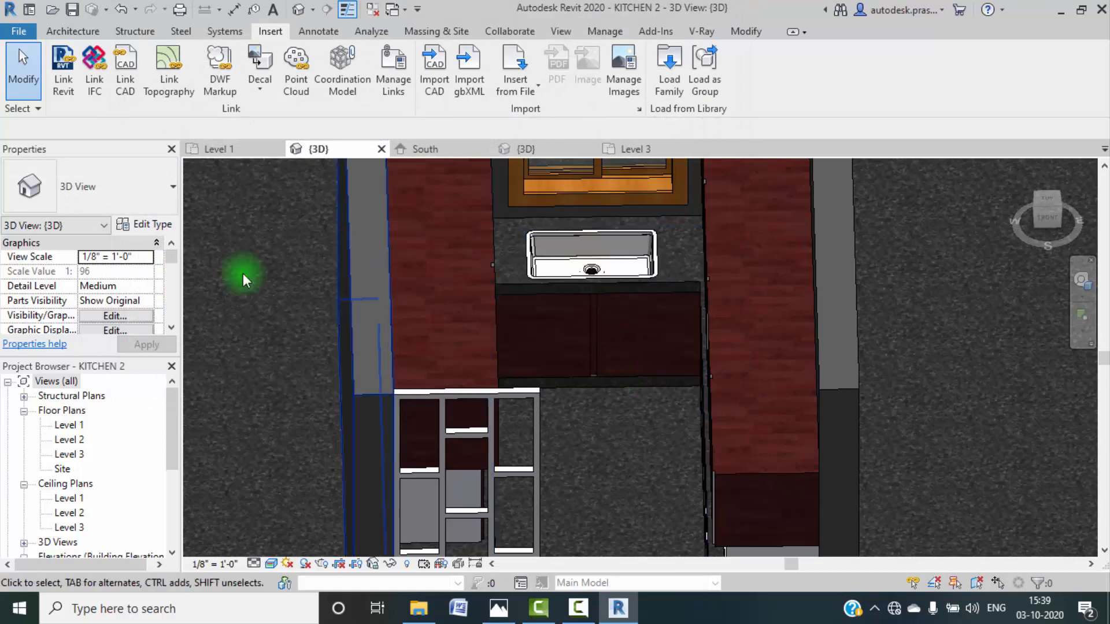
Step: Place a Concetto-Sink-tap 1/2" Sink Mixer - Chrome on the countertop face, centred behind the basin at the wall's midpoint
click(79, 32)
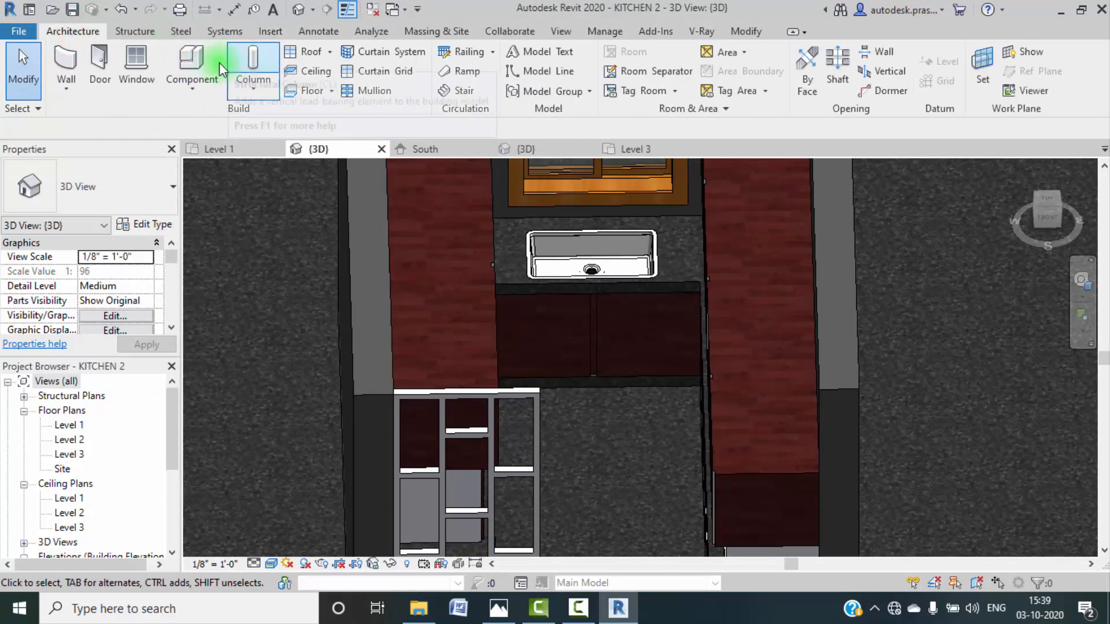
click(193, 60)
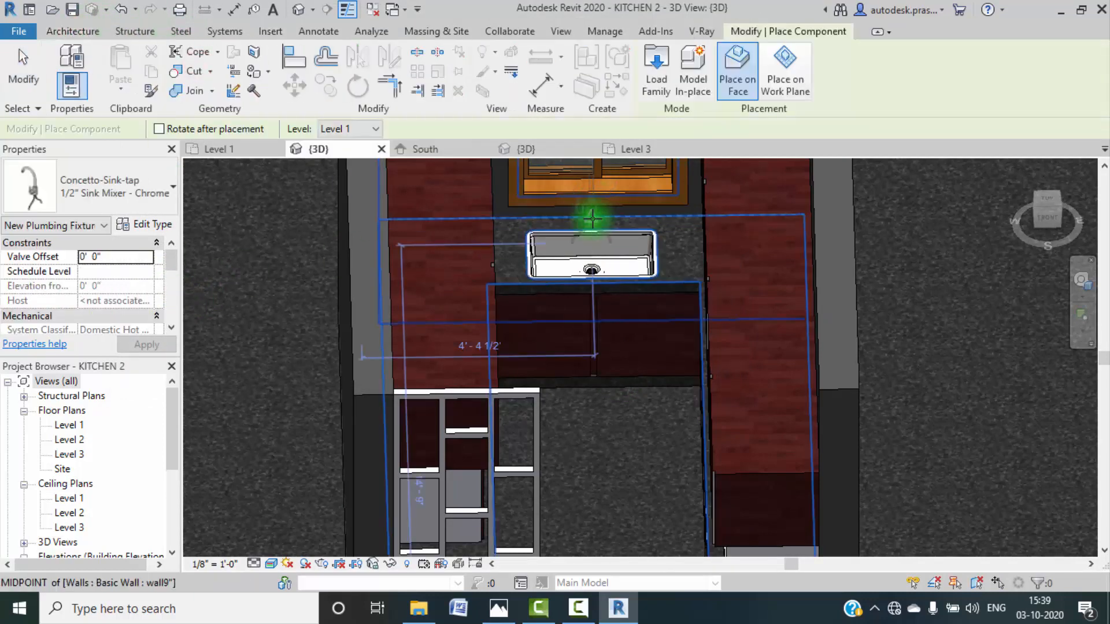
click(593, 219)
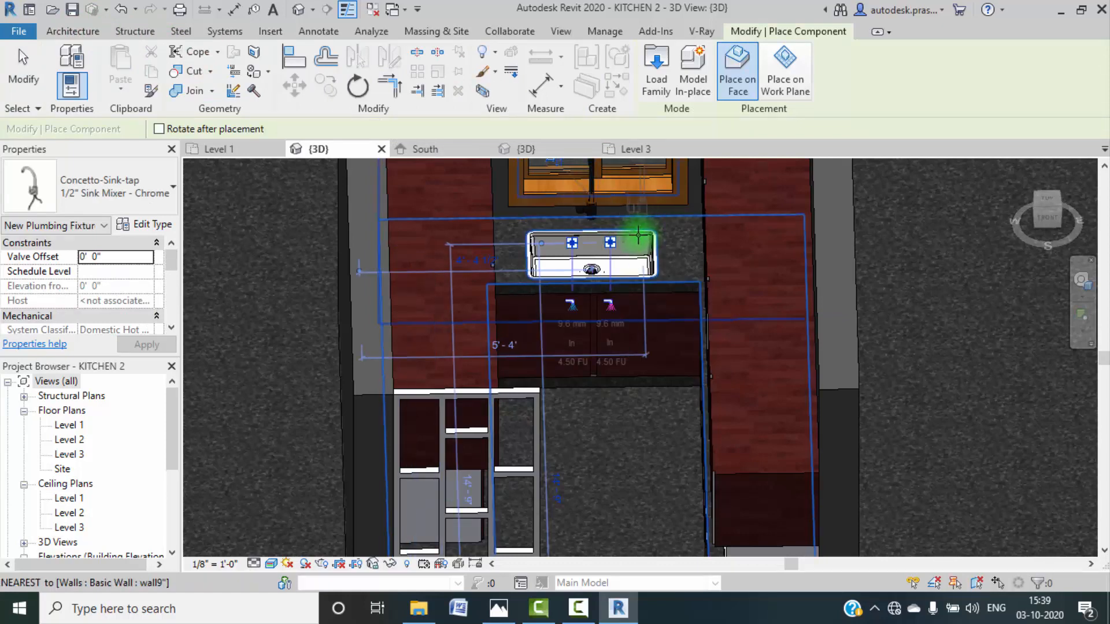
key(Escape)
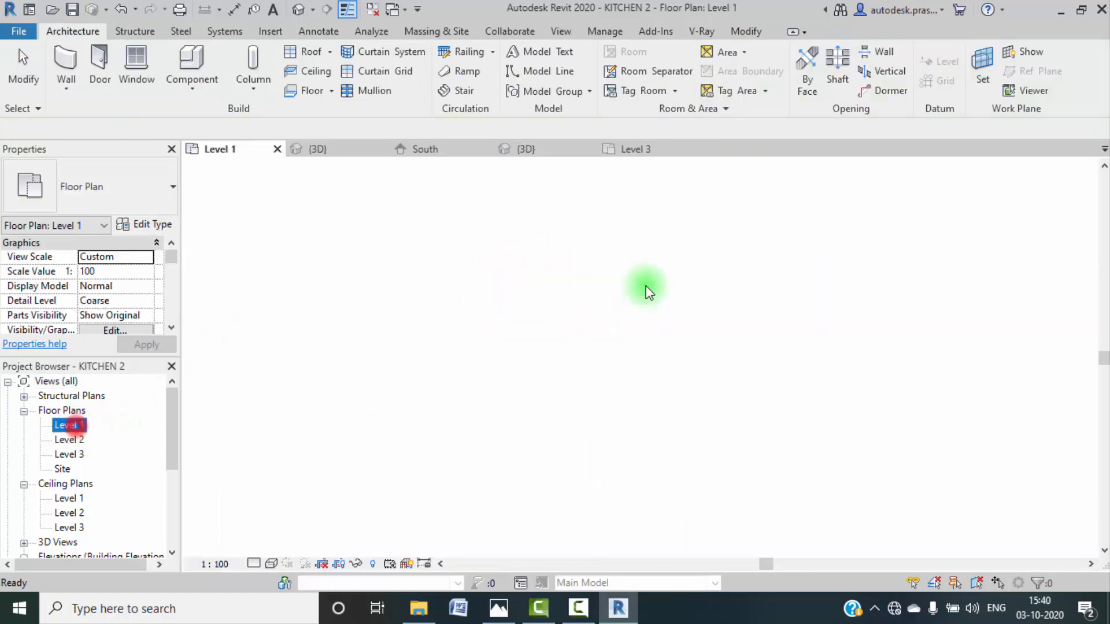
Step: Rotate the sink tap half a turn in the Level 1 floor plan so its spout points toward the basin
double_click(69, 425)
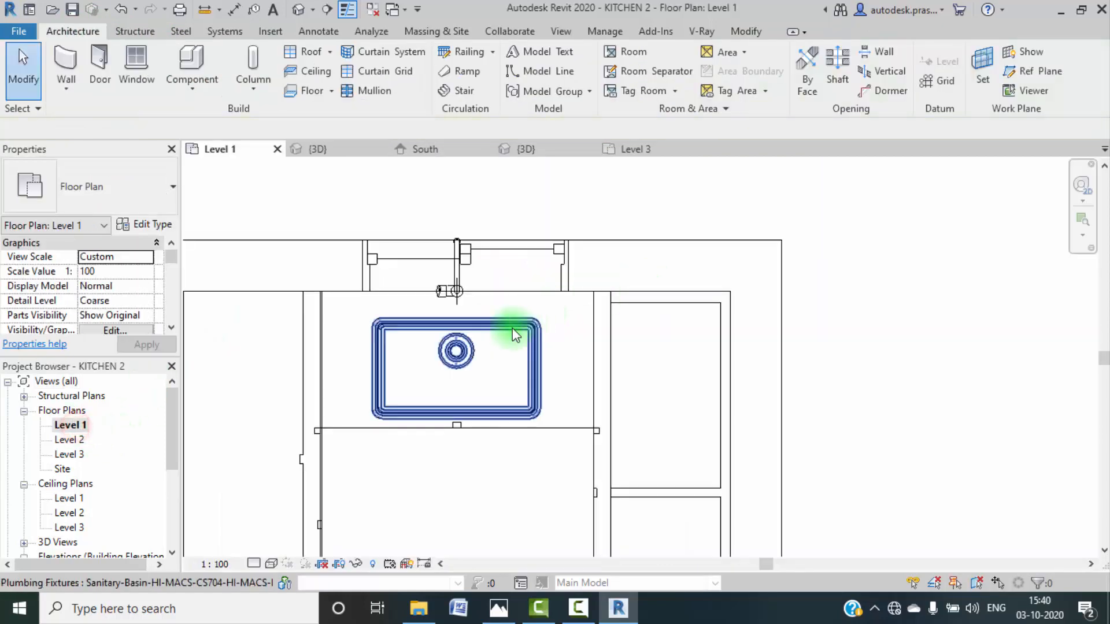
click(456, 272)
scroll(454, 289, up, 5)
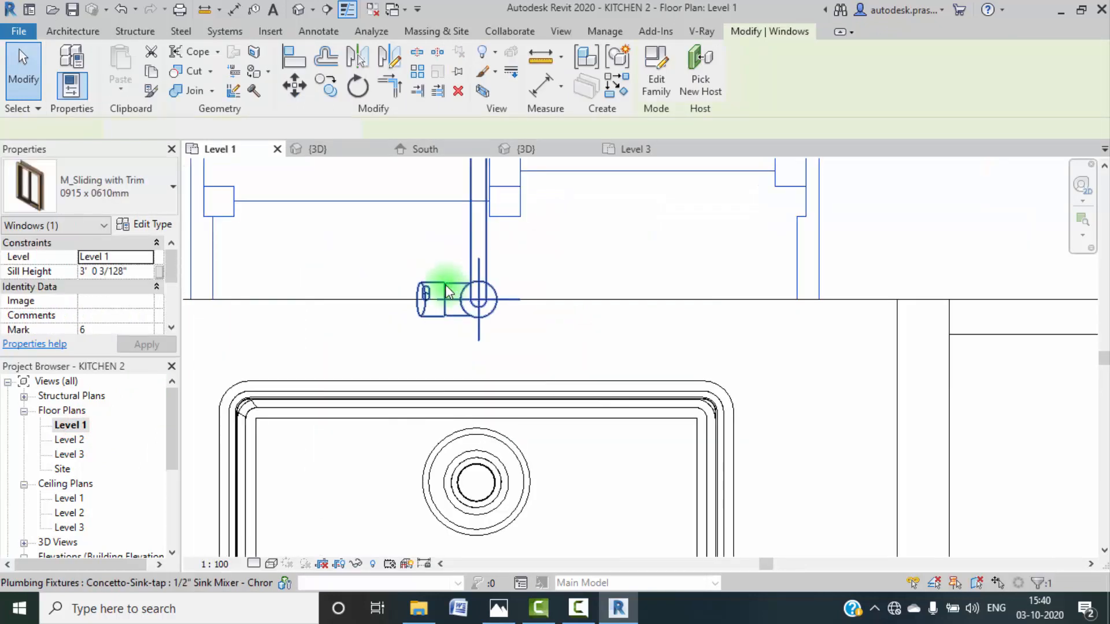
click(445, 289)
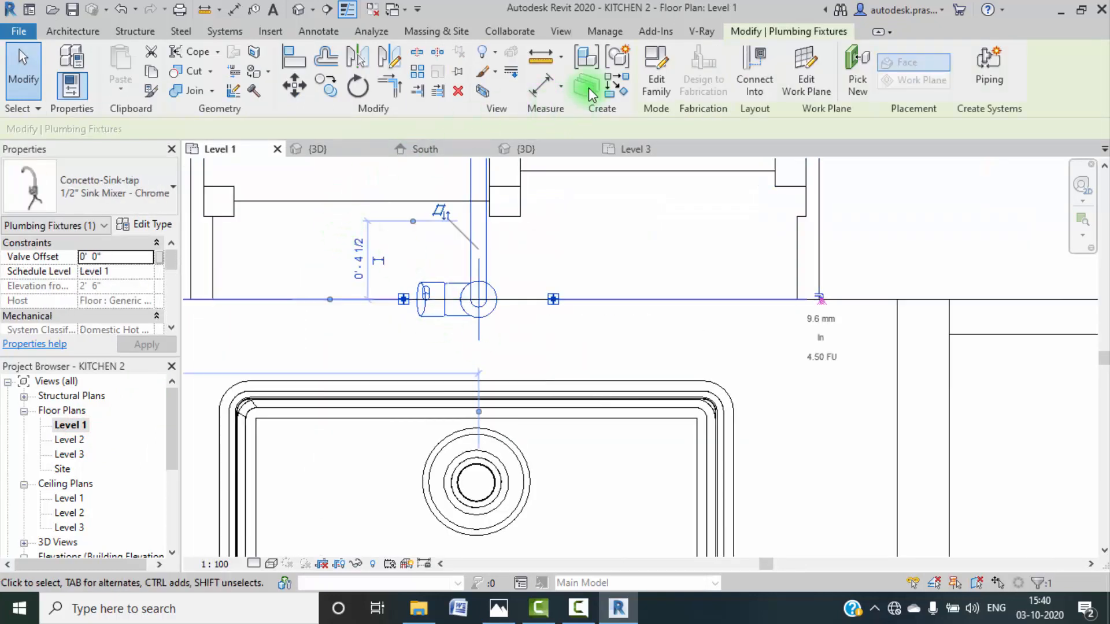
key(Escape)
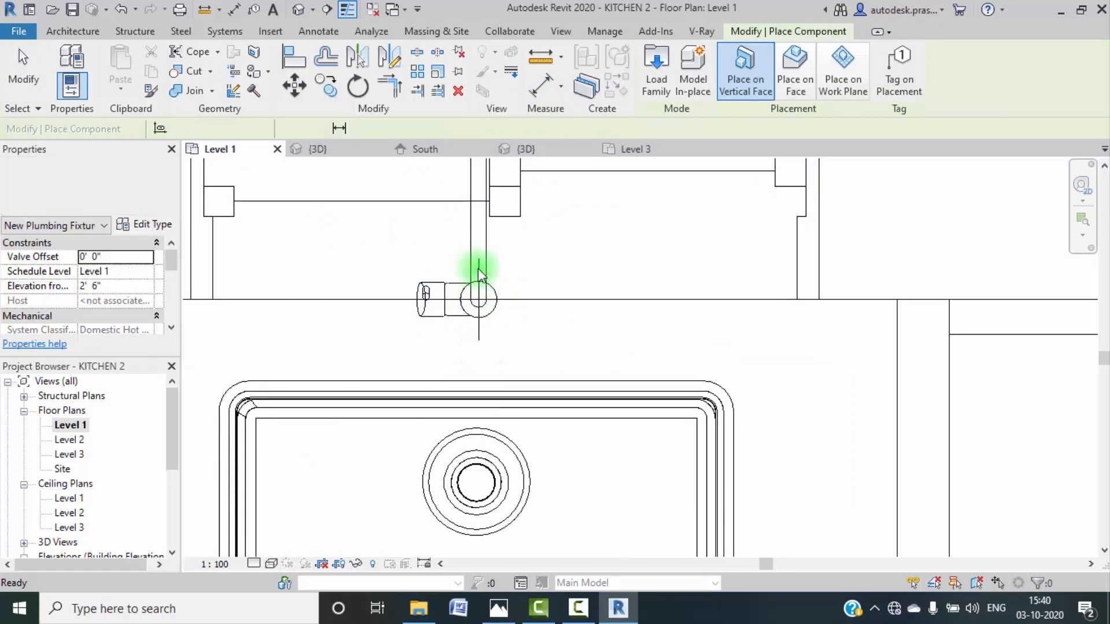
click(473, 253)
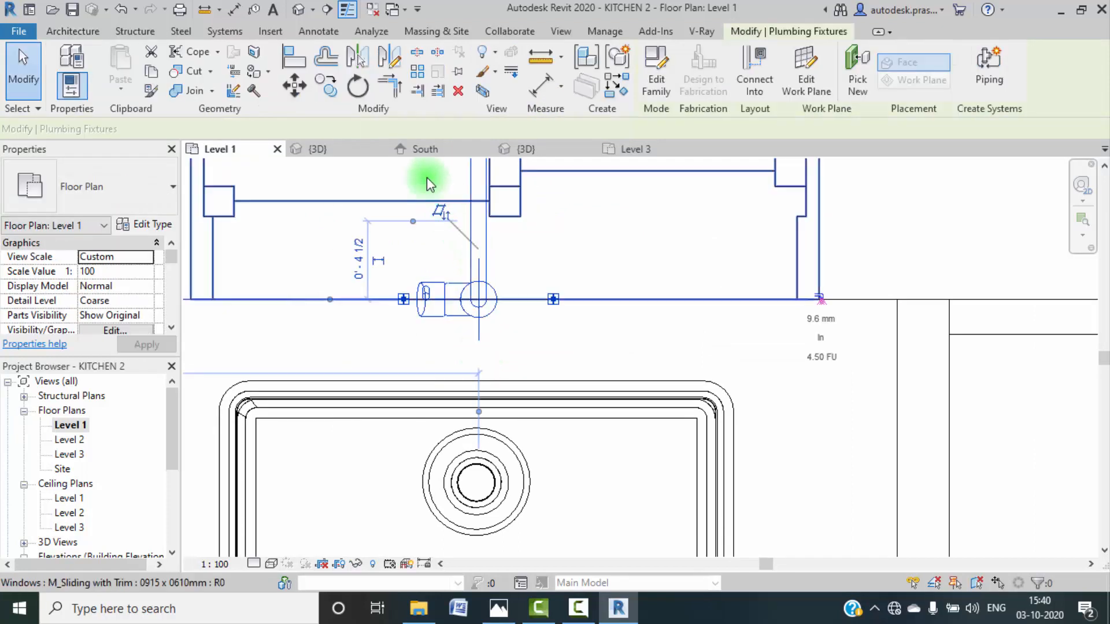
click(358, 87)
click(482, 248)
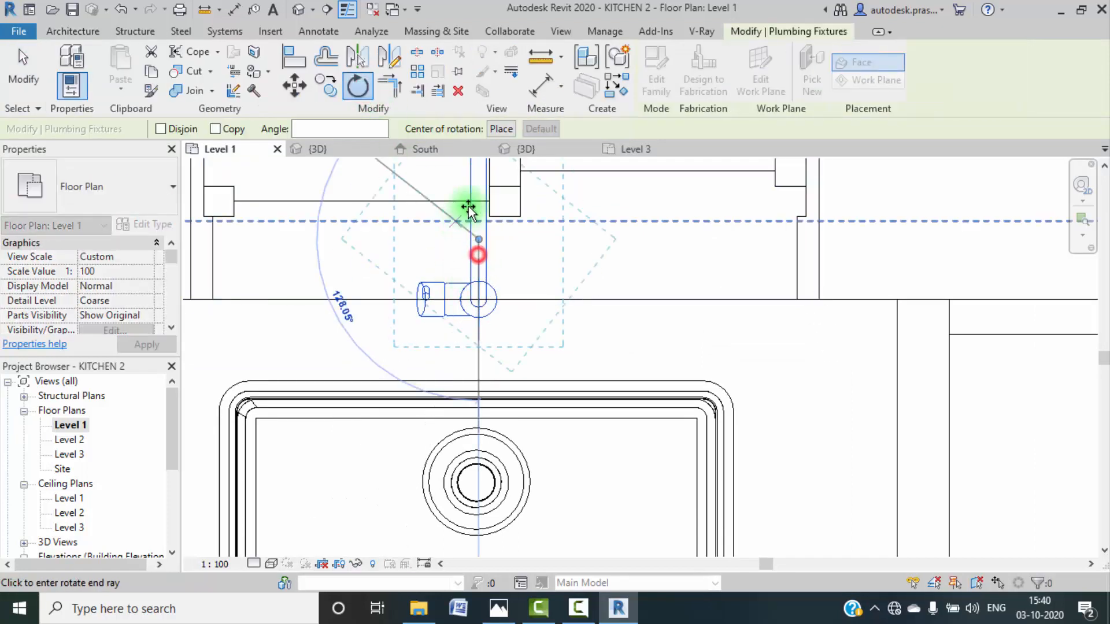
click(480, 195)
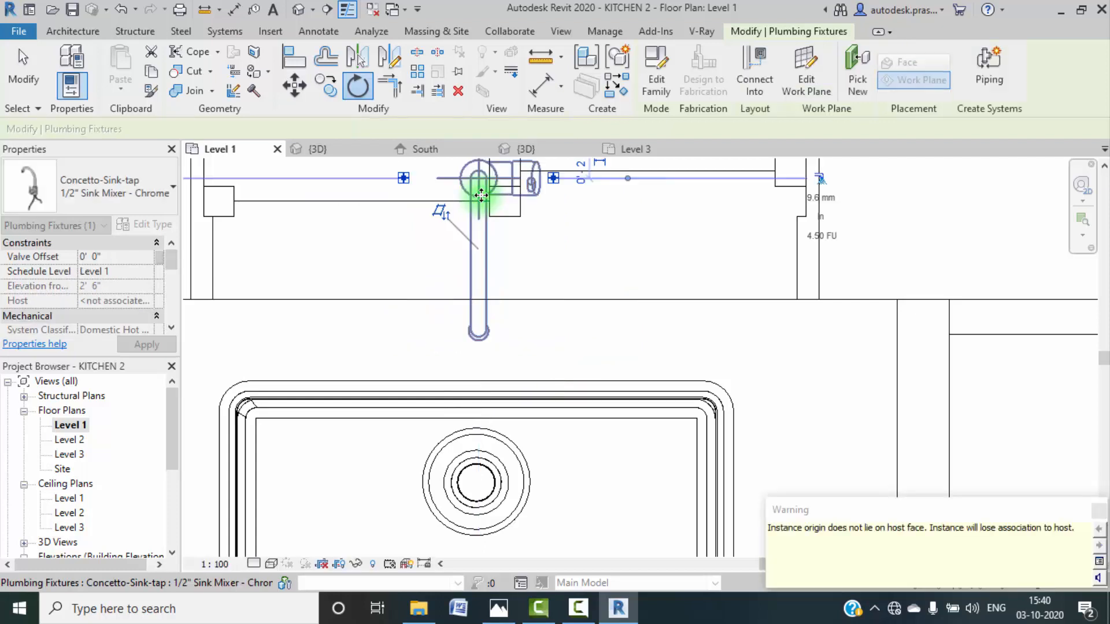
Step: Move the sink tap forward onto the countertop so its spout ends over the basin drain, and check it in 3D
middle_drag(518, 342, 519, 354)
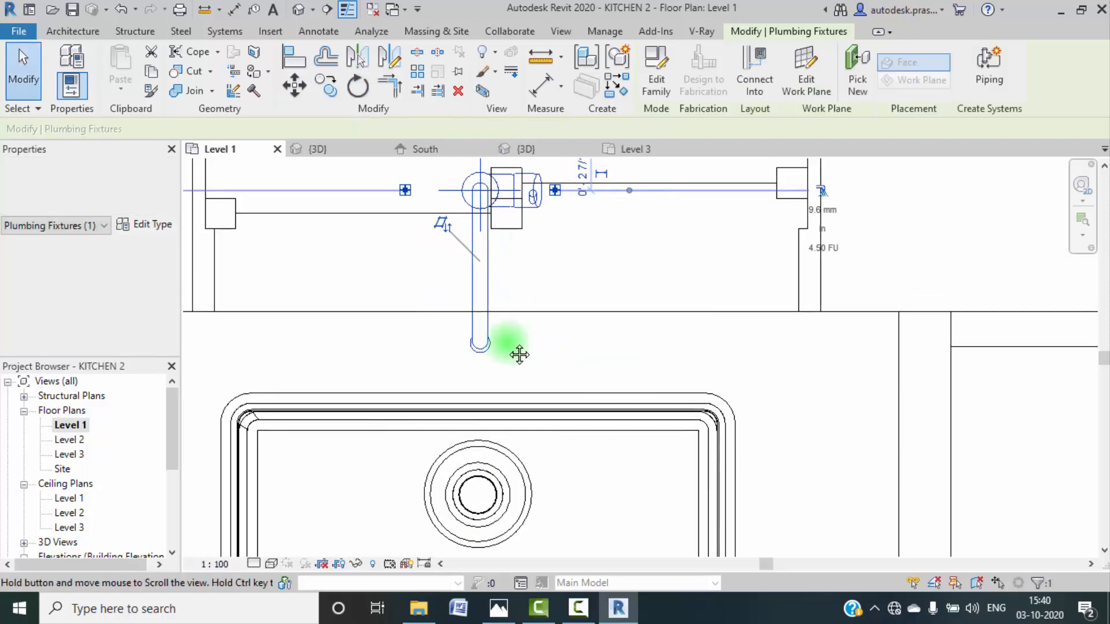
click(294, 87)
click(481, 191)
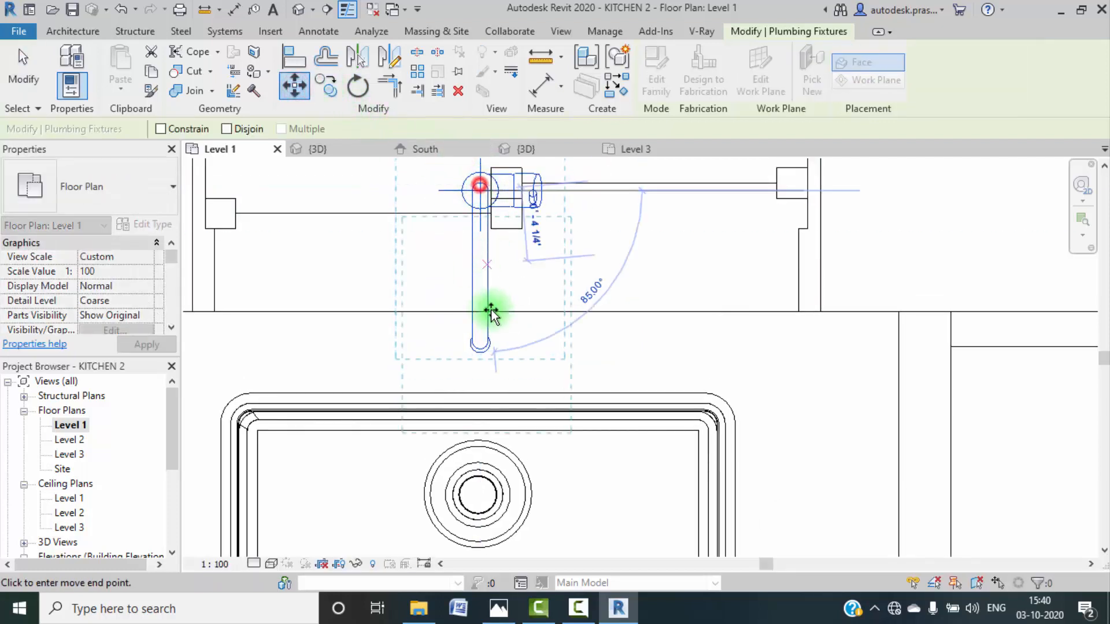
click(487, 361)
scroll(512, 348, down, 1)
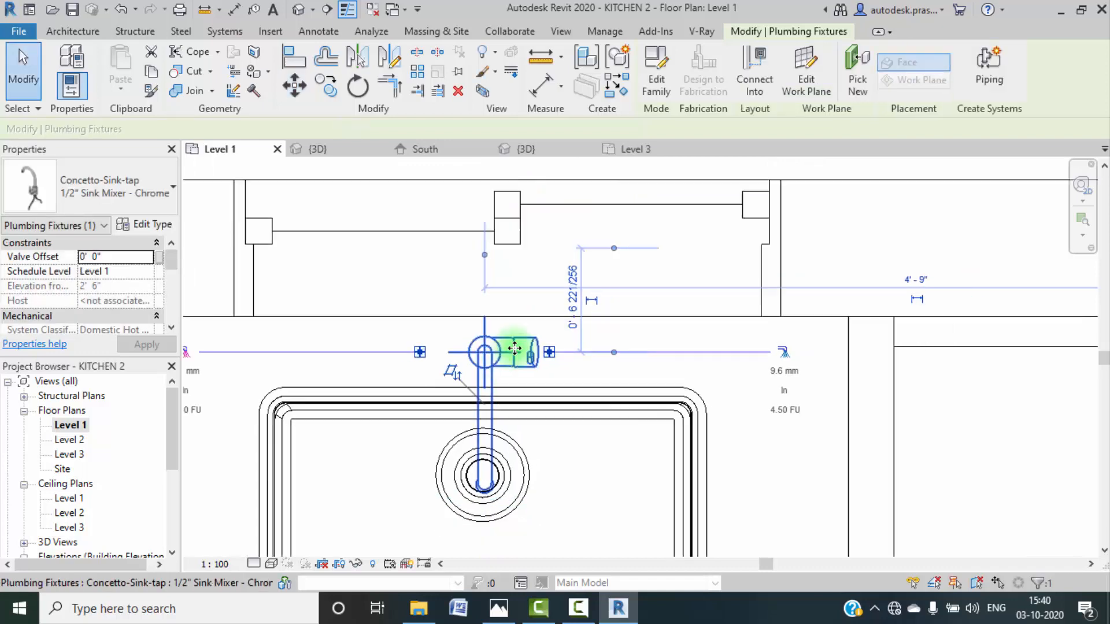
scroll(515, 348, down, 1)
key(Escape)
click(342, 150)
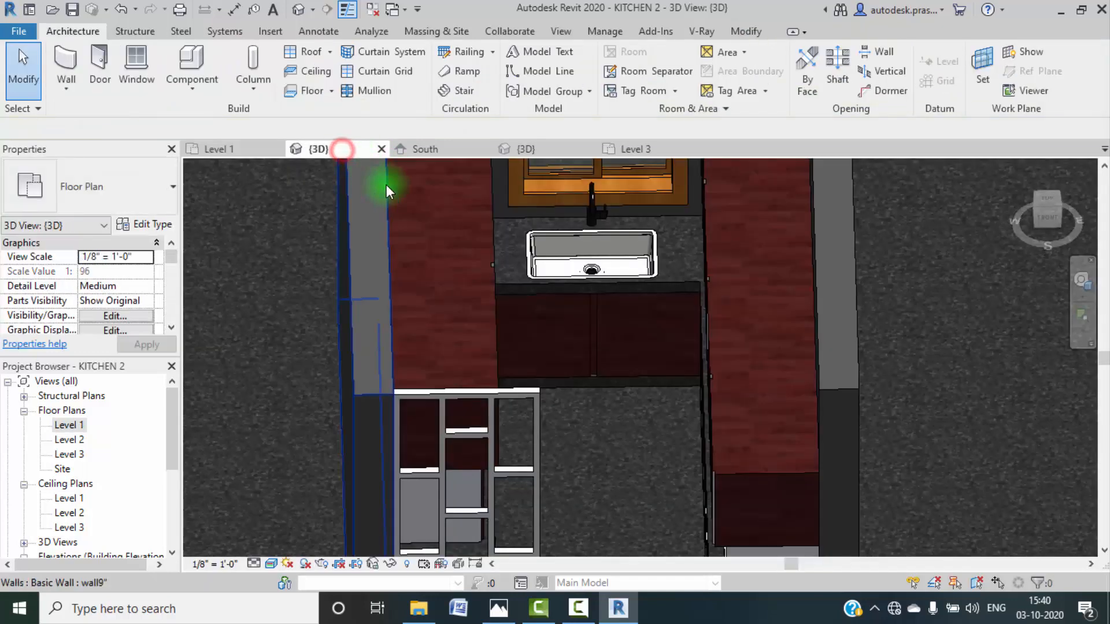
shift+middle_drag(561, 230, 470, 290)
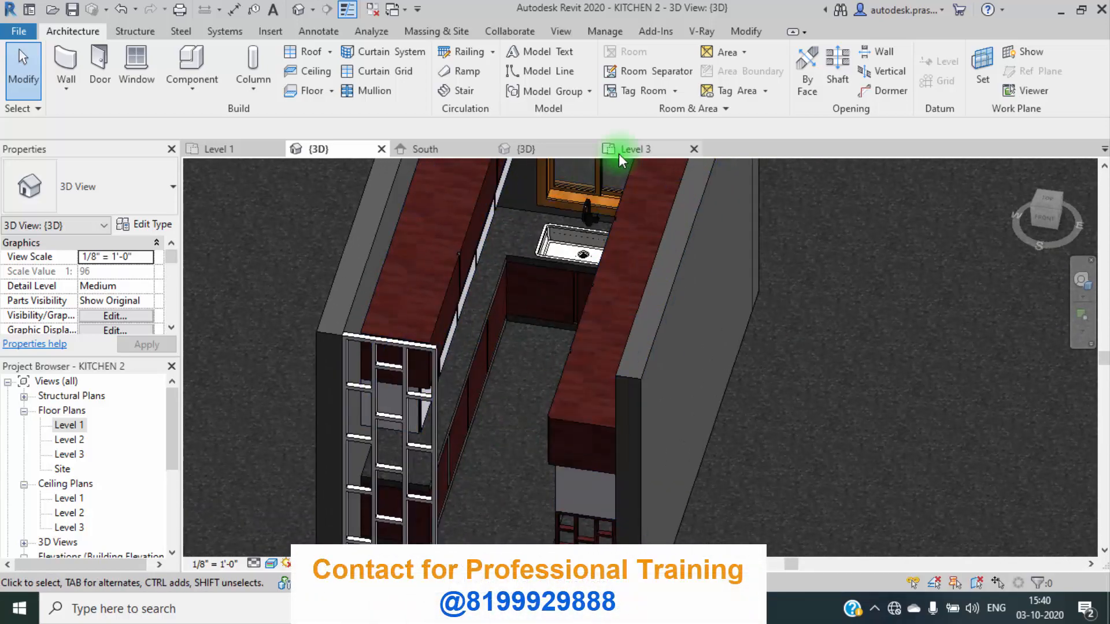
Step: Examine the hob, fruit bowls, cupcakes and other countertop items in the 3D view of the m2k interior reference project
click(544, 147)
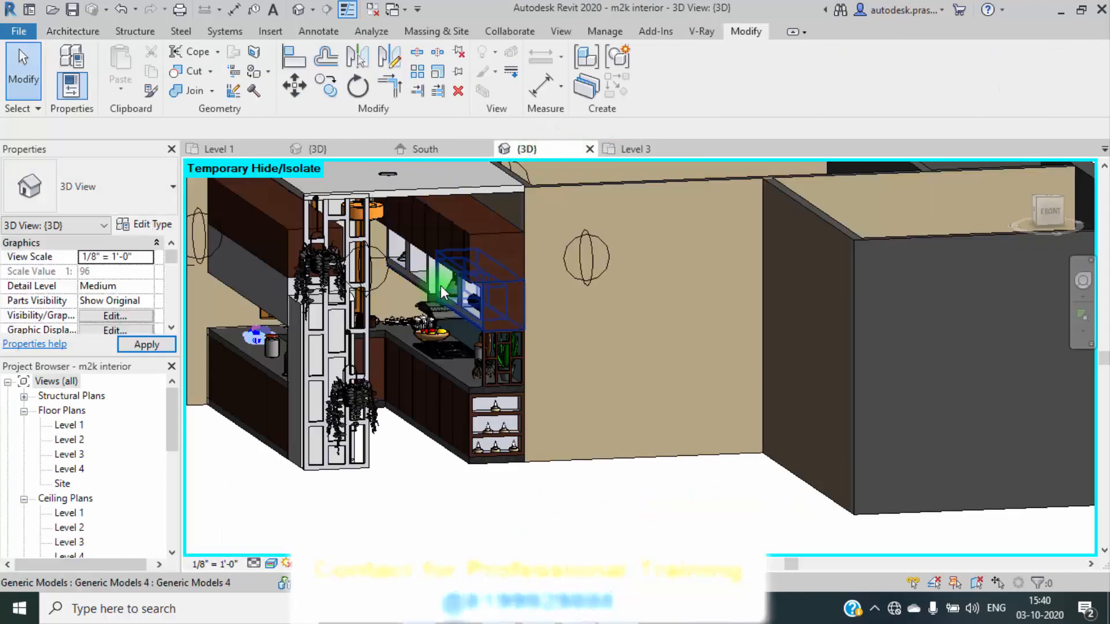
scroll(417, 328, up, 3)
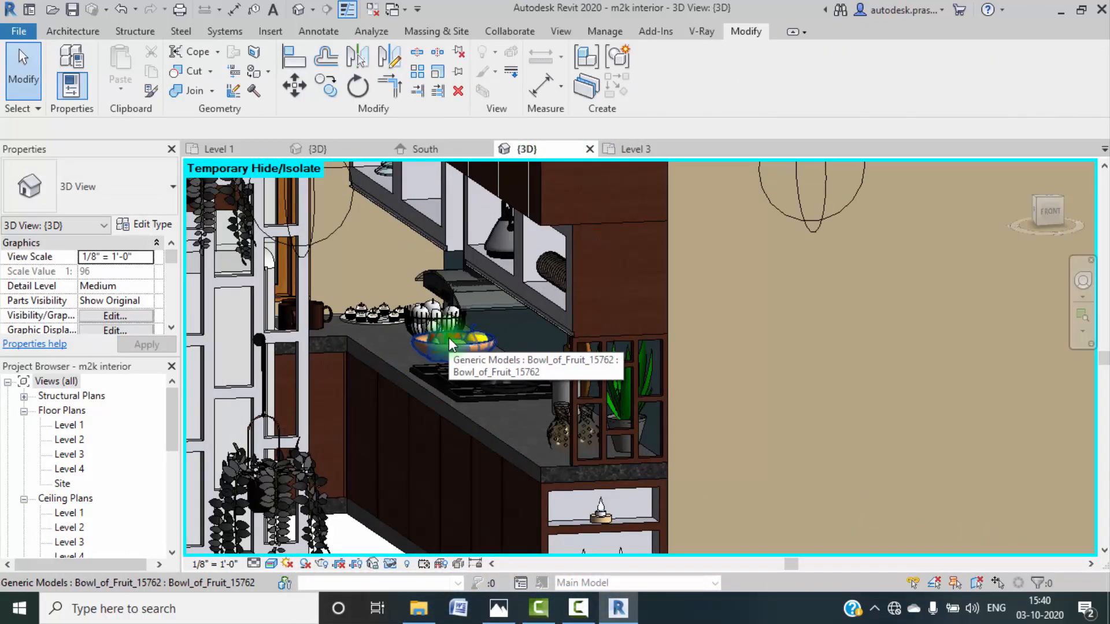
scroll(370, 322, up, 2)
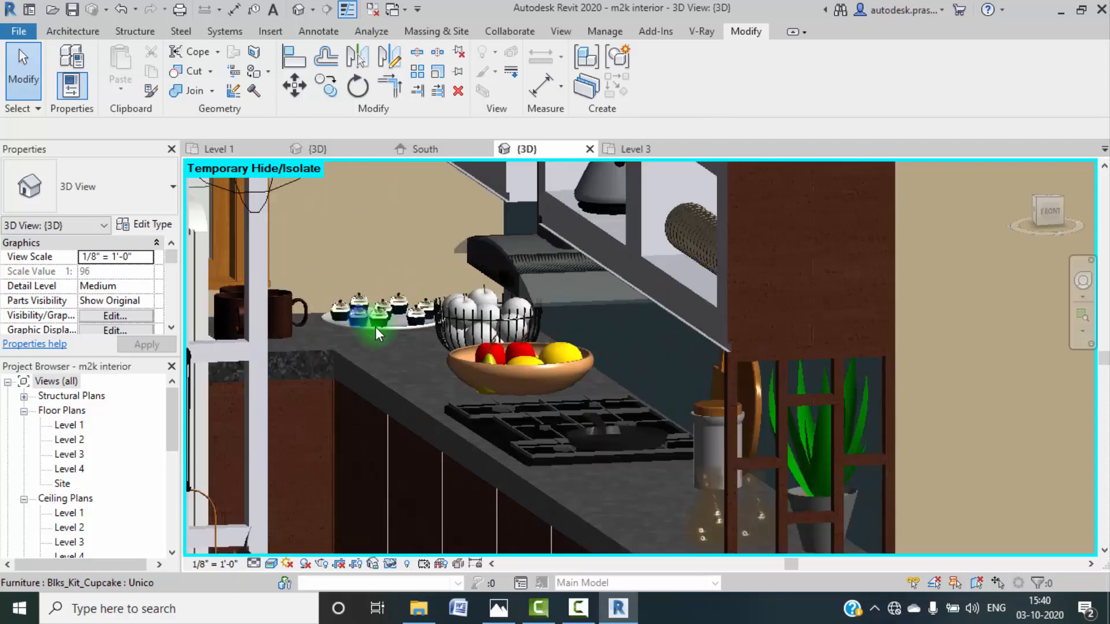
scroll(376, 327, up, 3)
scroll(485, 332, down, 5)
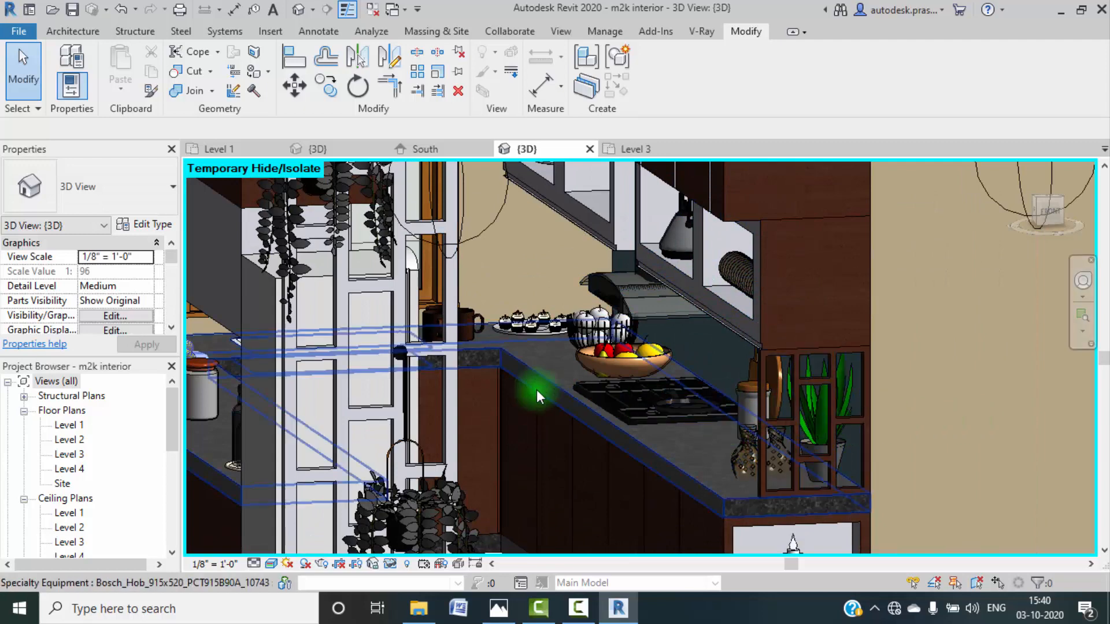
scroll(206, 363, down, 1)
scroll(205, 363, down, 4)
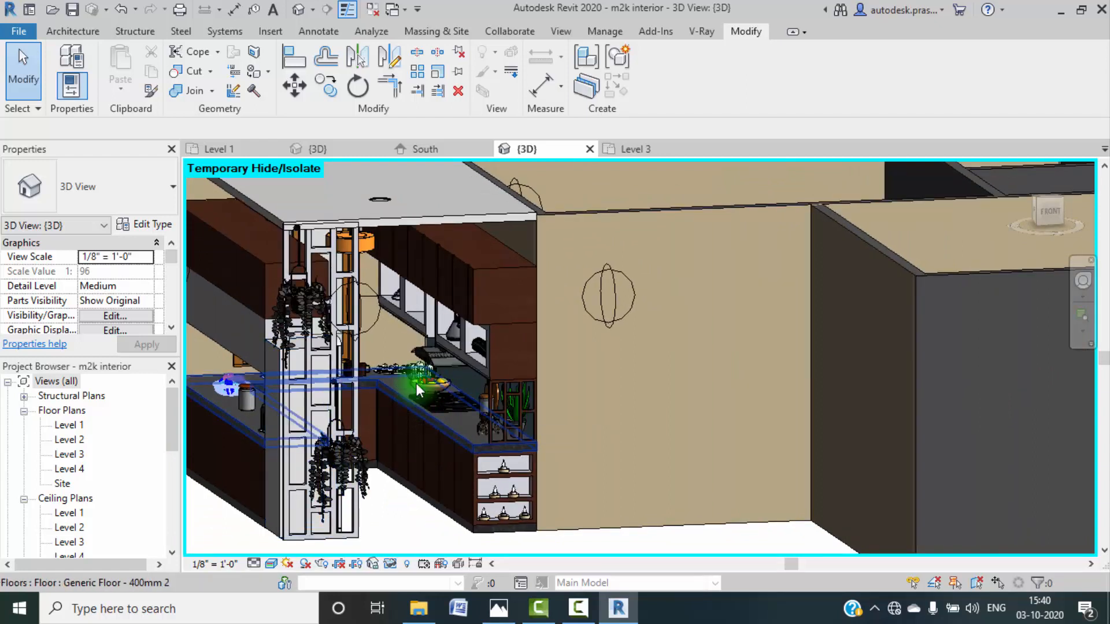
Step: Check the ceiling in the m2k interior 3D view, and open the Level 1 ceiling plan of the KITCHEN 2 project
middle_drag(407, 330, 448, 437)
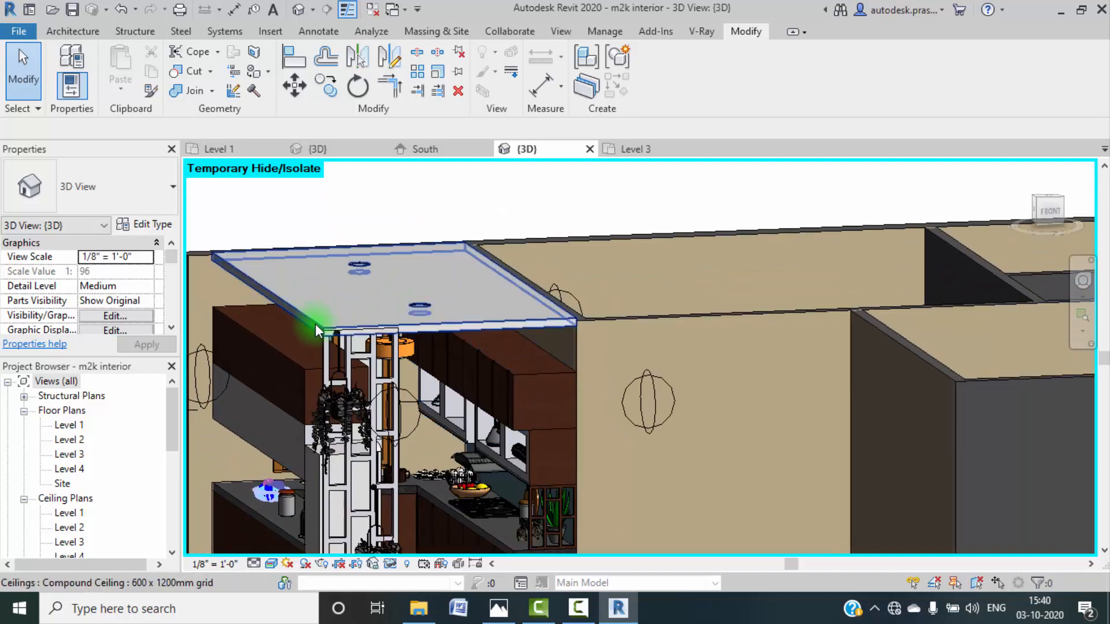
shift+middle_drag(314, 324, 223, 378)
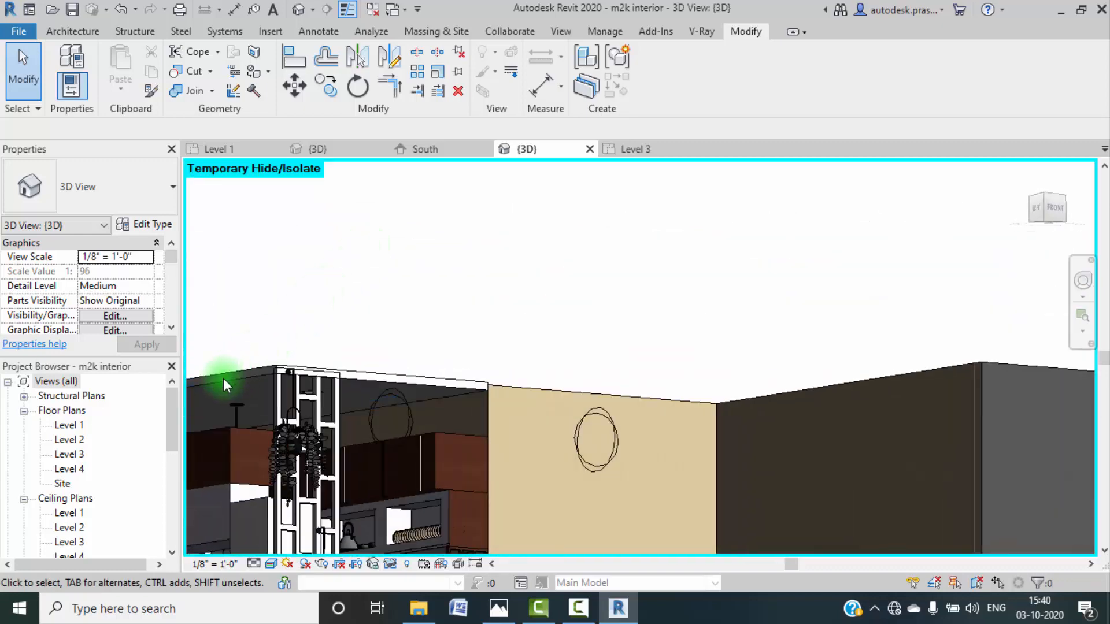
middle_drag(289, 393, 436, 363)
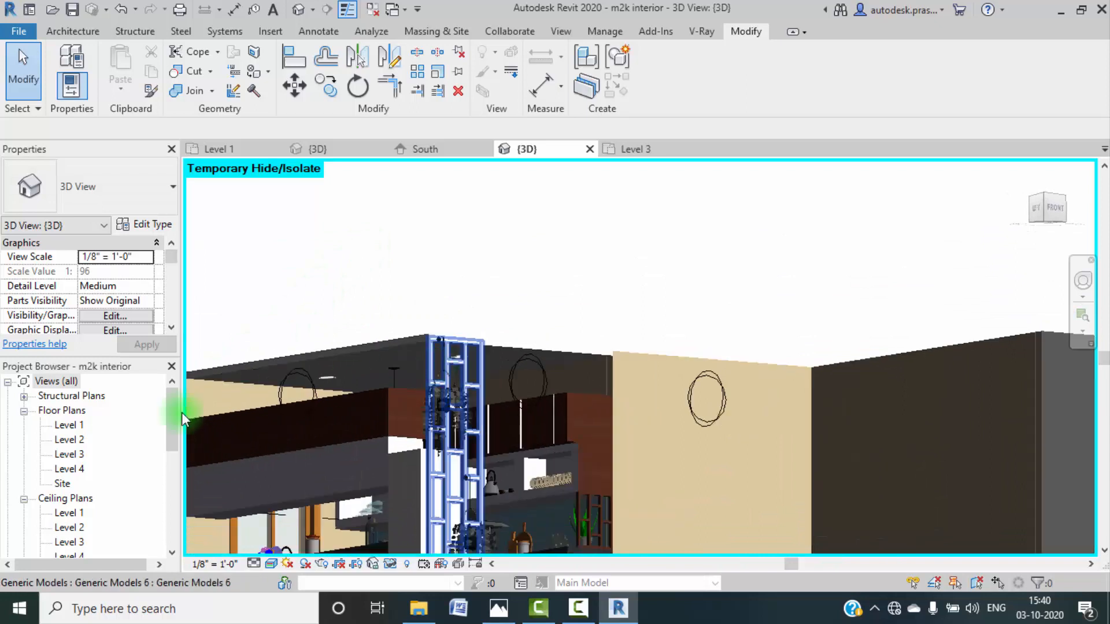
click(339, 150)
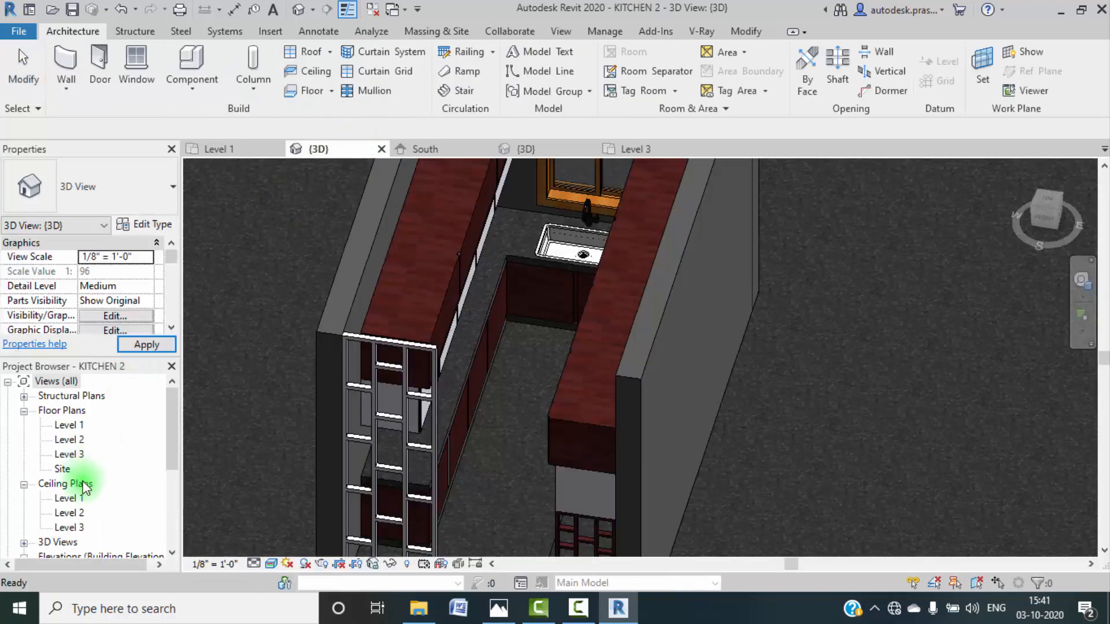
click(75, 497)
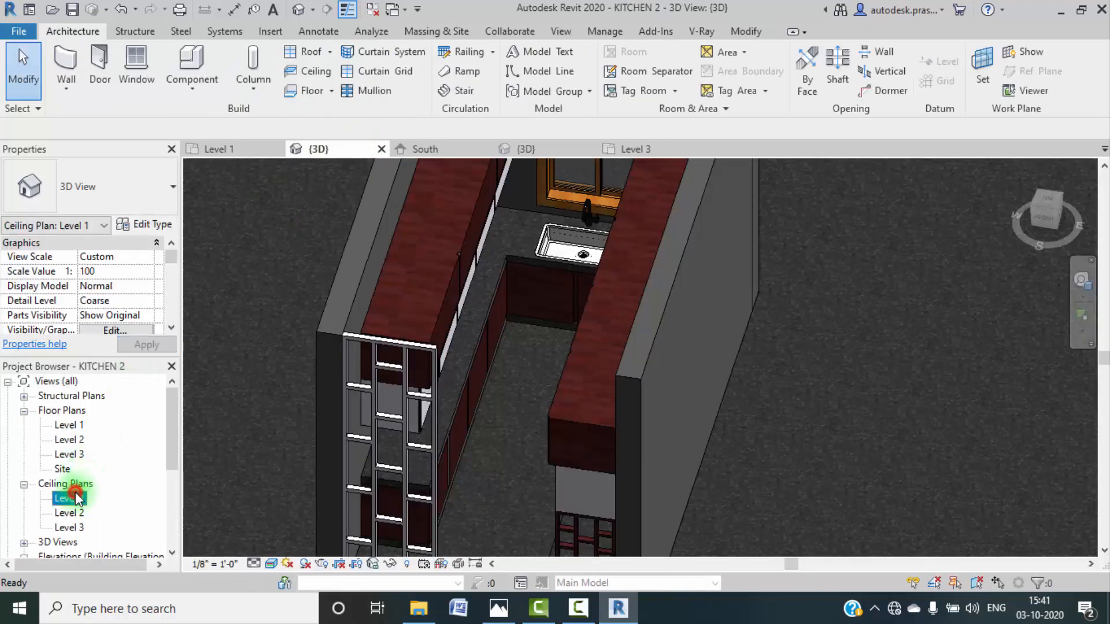
double_click(75, 497)
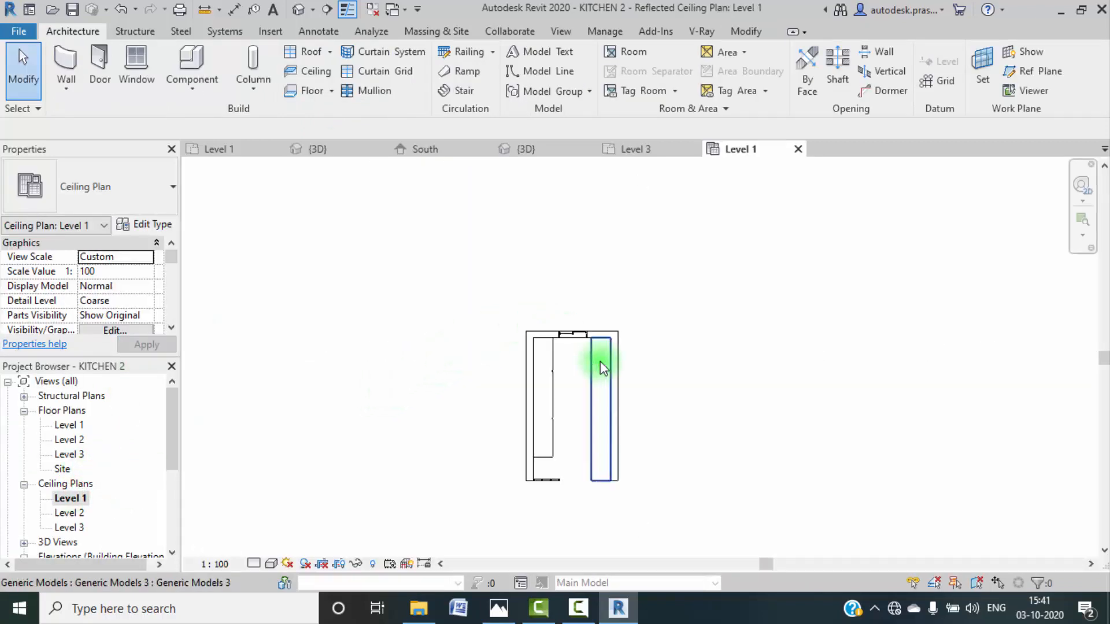
scroll(601, 367, up, 3)
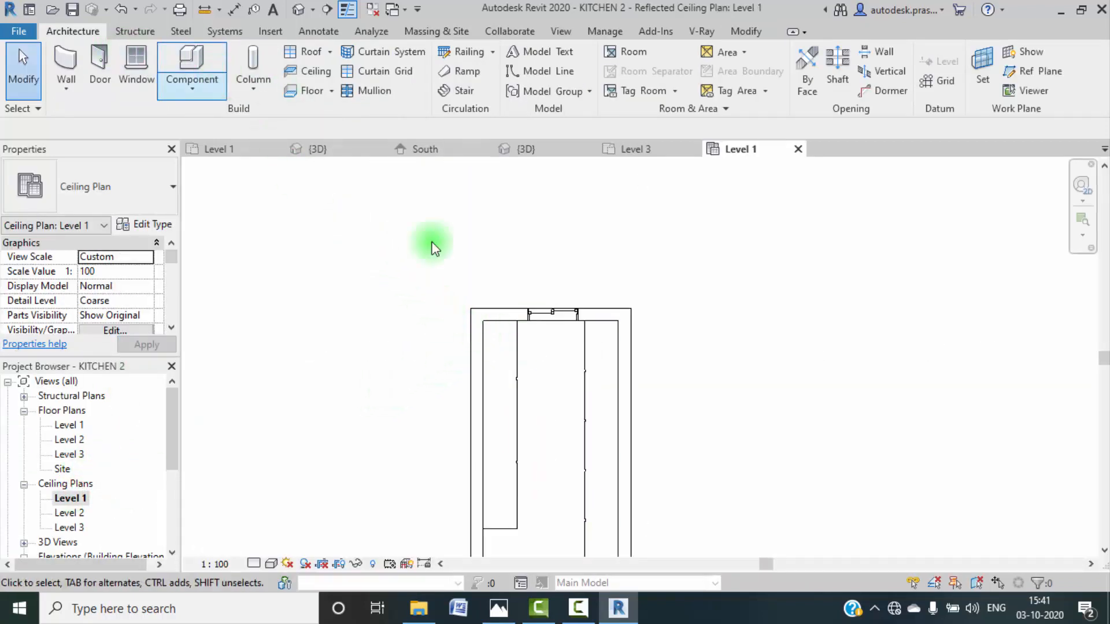
click(578, 608)
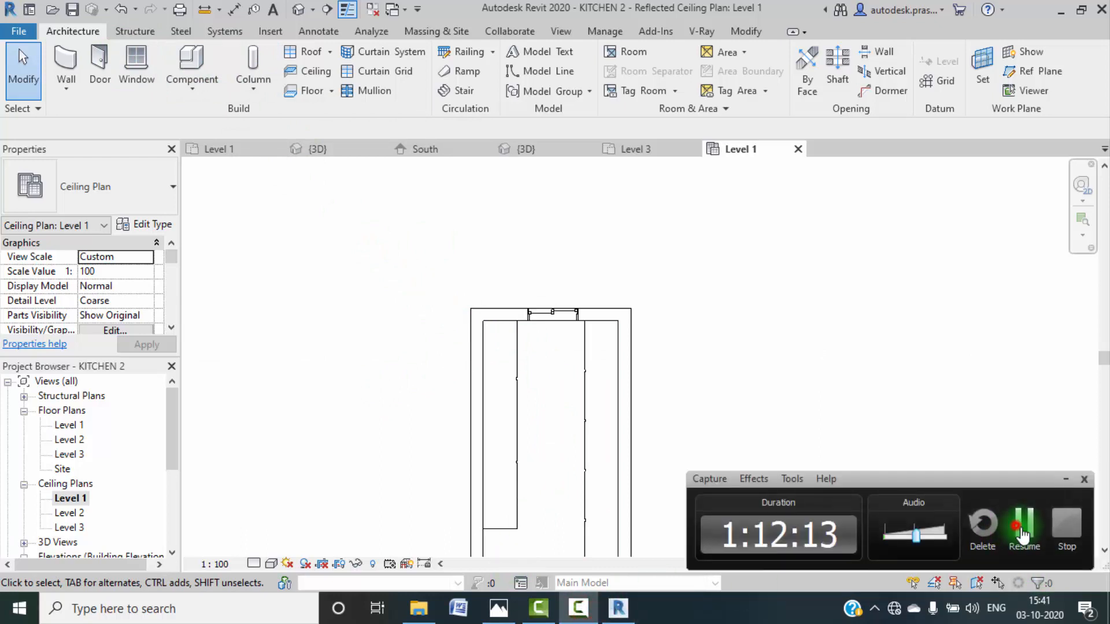
click(1016, 523)
Step: Create a 600 x 1200mm grid Compound Ceiling from a rectangular boundary between the kitchen walls' inner faces, about 14'-9" long
scroll(593, 300, down, 2)
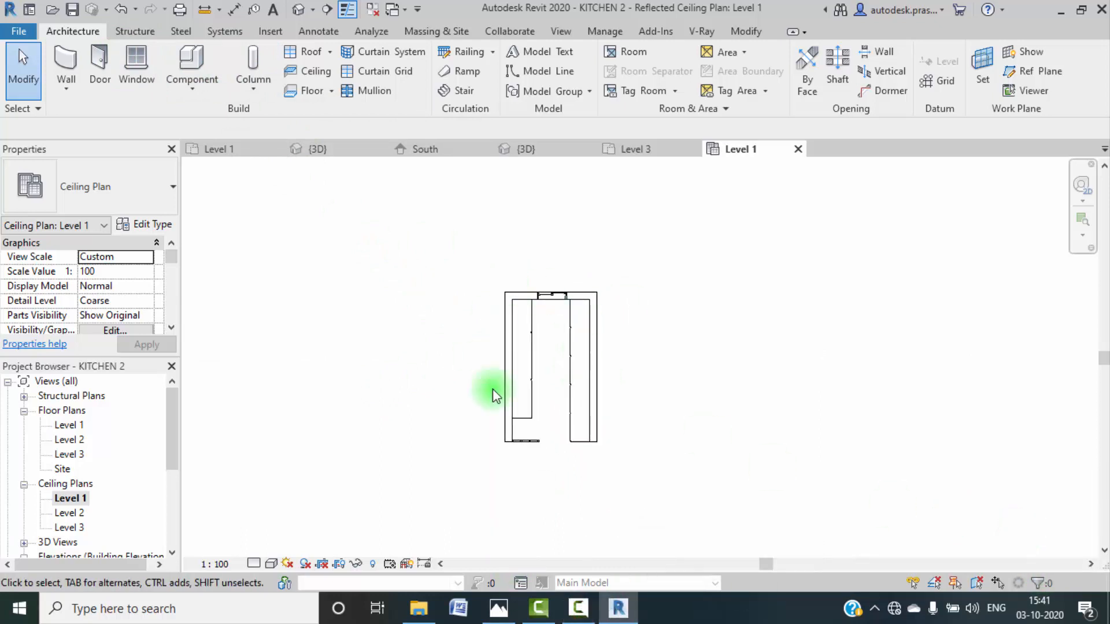
click(322, 77)
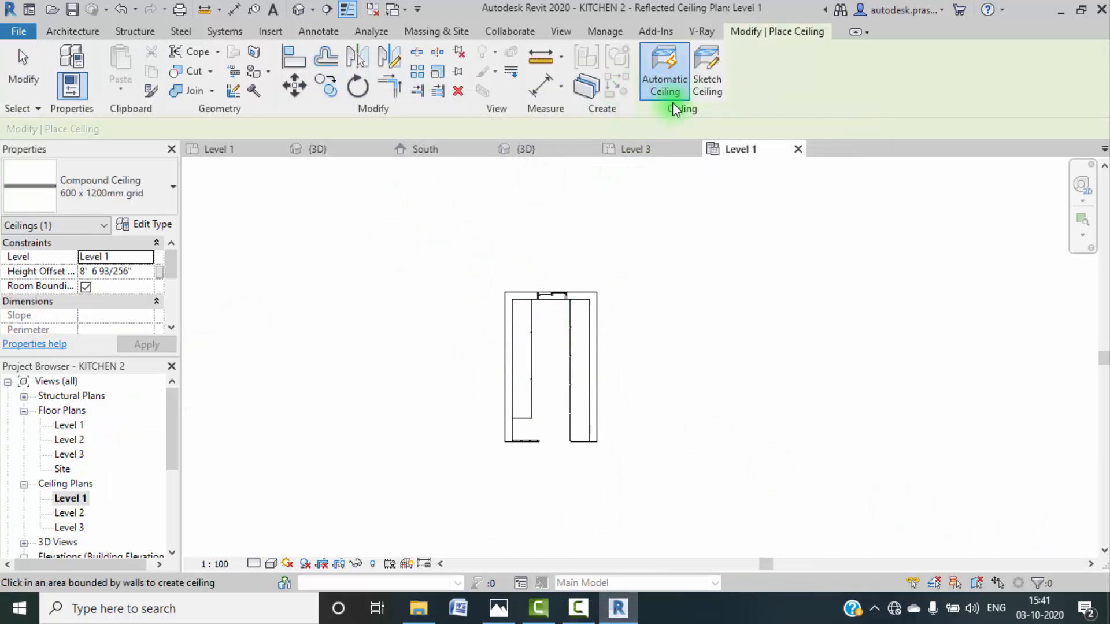
click(710, 87)
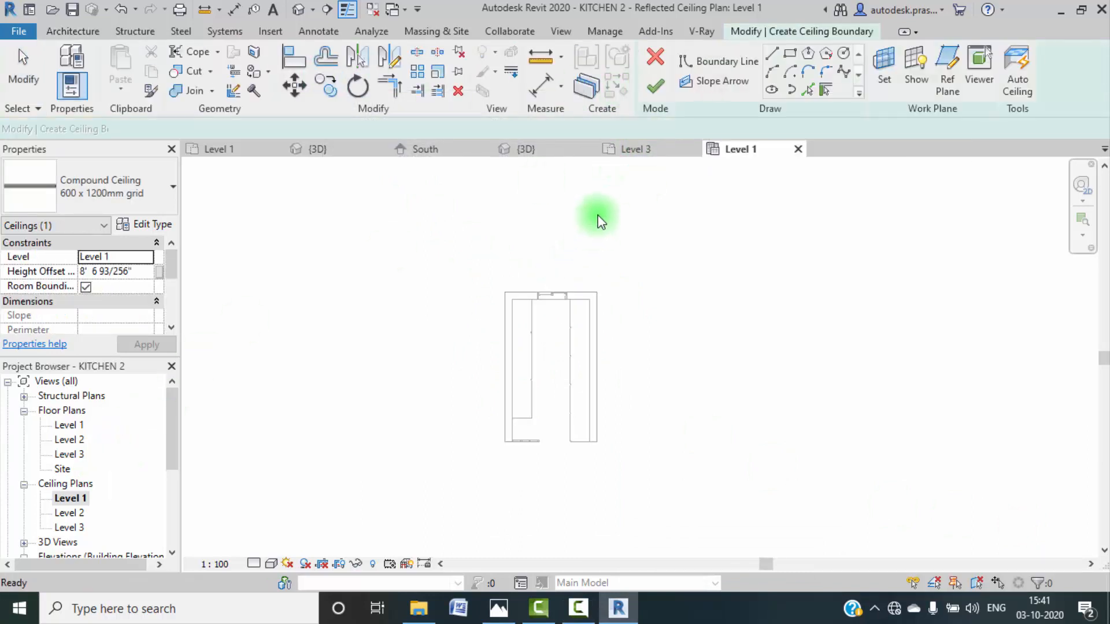
click(788, 53)
scroll(561, 248, up, 2)
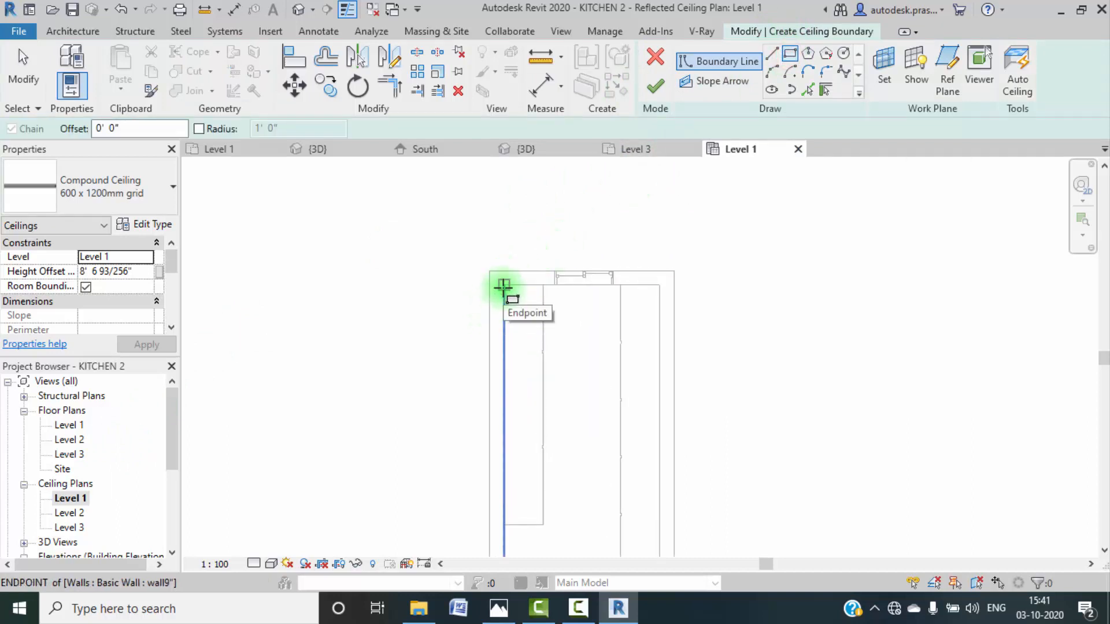
click(503, 286)
scroll(602, 397, down, 2)
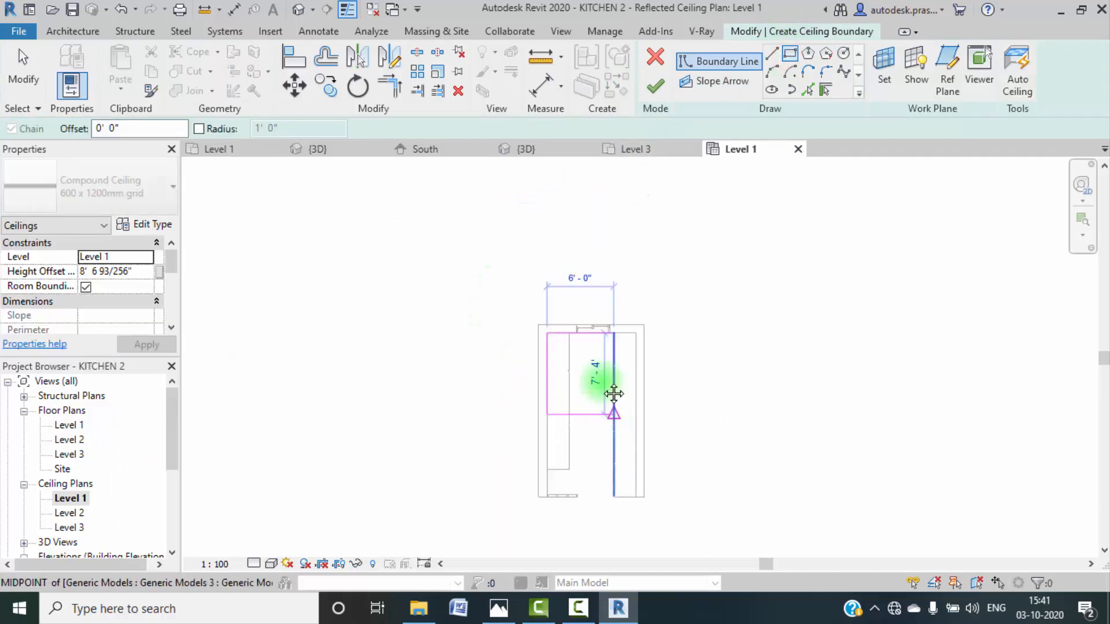
scroll(628, 463, up, 3)
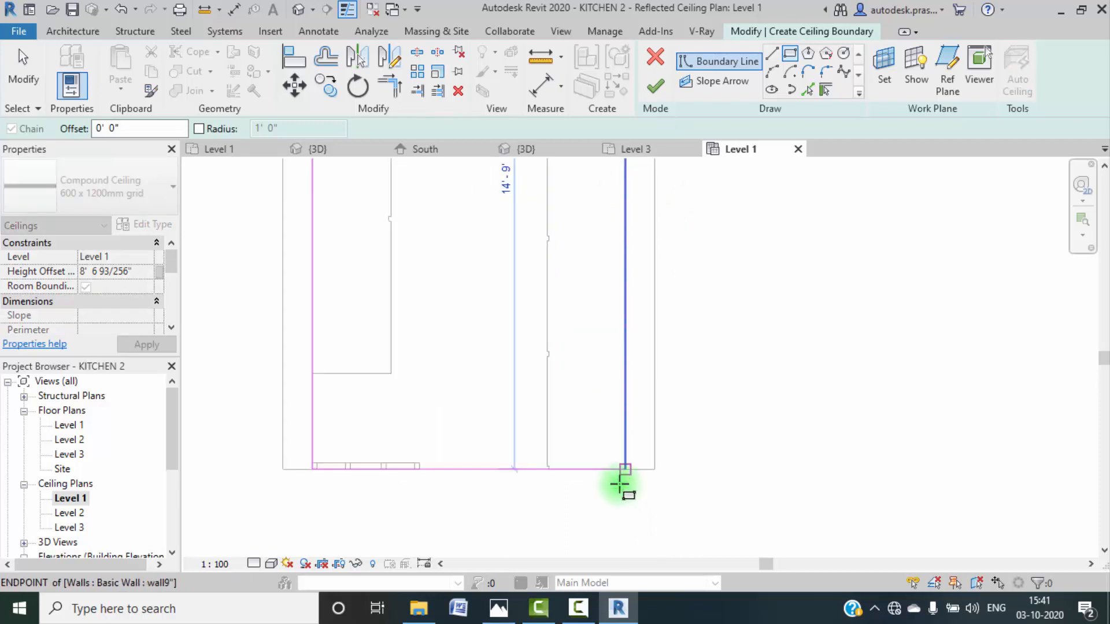
click(661, 455)
key(Escape)
key(Escape)
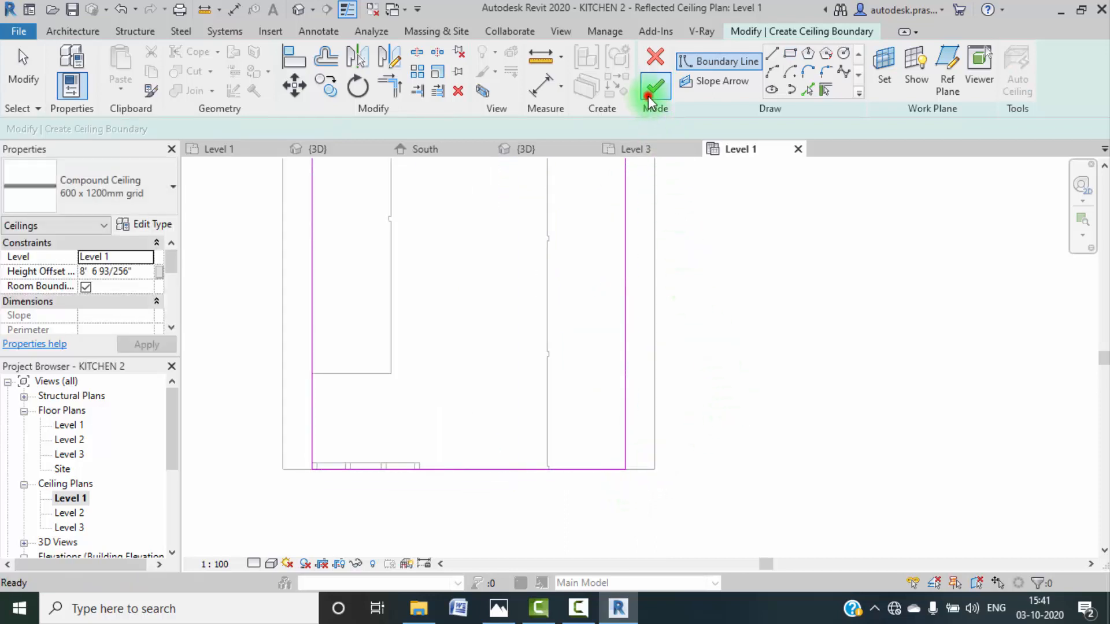
click(648, 93)
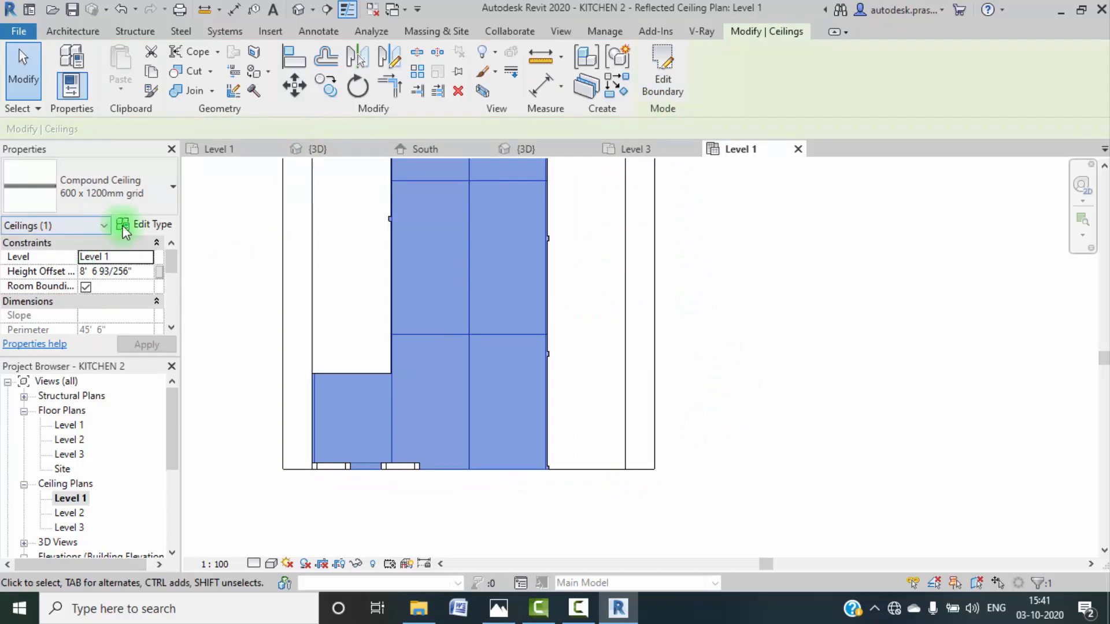
Step: Set the thickness of the ceiling's Finish 2 and Structure layers to 1.5" each
click(377, 180)
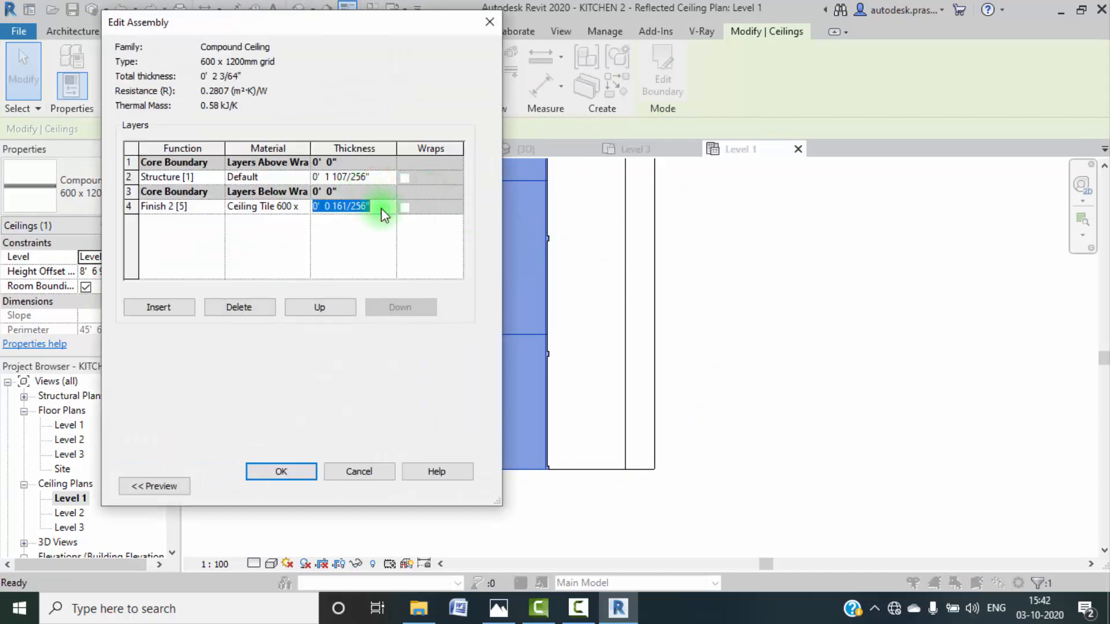
text(0)
key(BackSpace)
text(1.5")
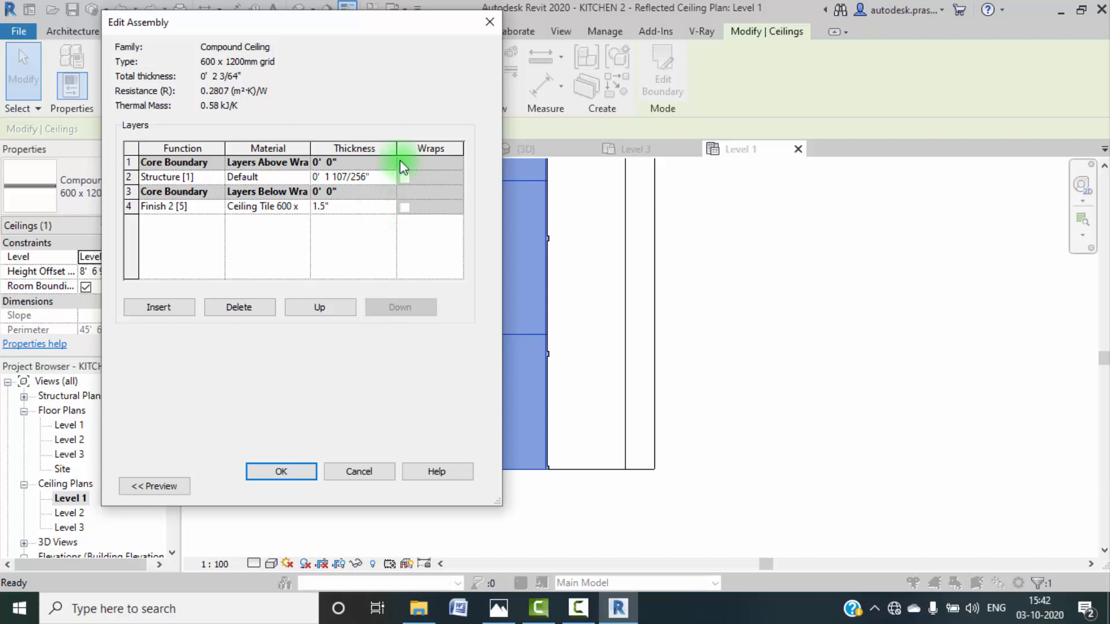
click(388, 174)
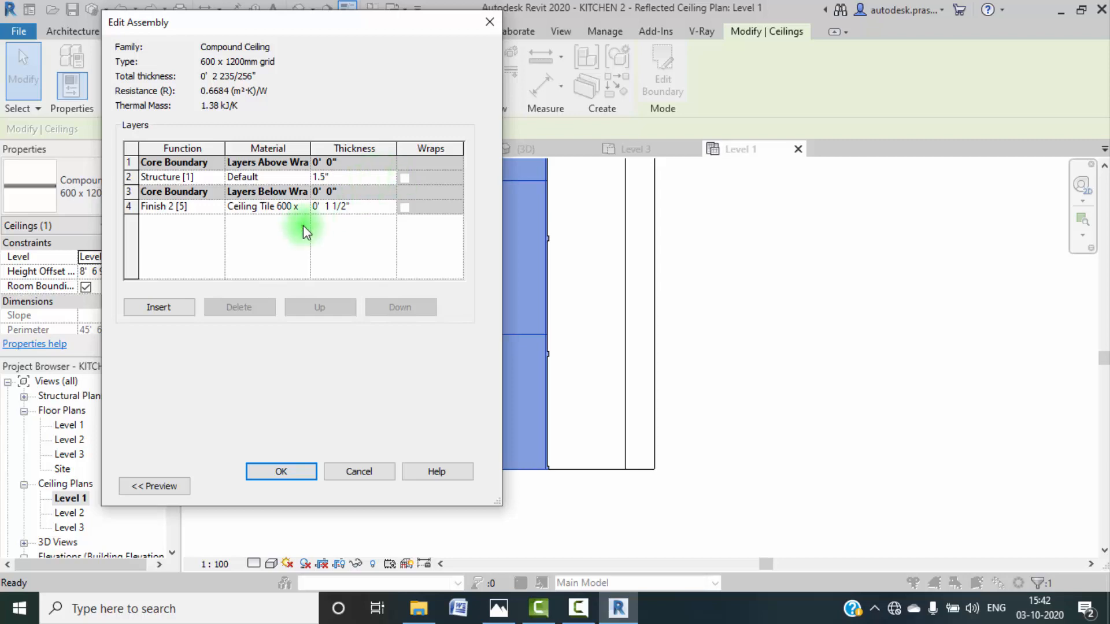
Step: Create a new material for the ceiling's Finish 2 layer and use its render appearance for shading
click(301, 207)
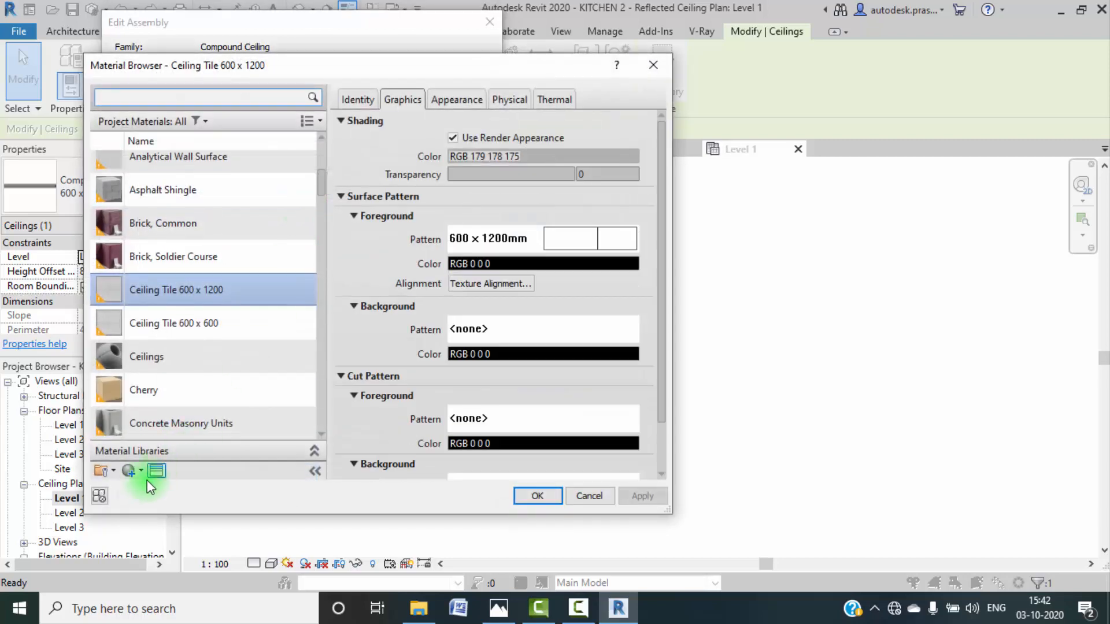
click(141, 470)
click(146, 484)
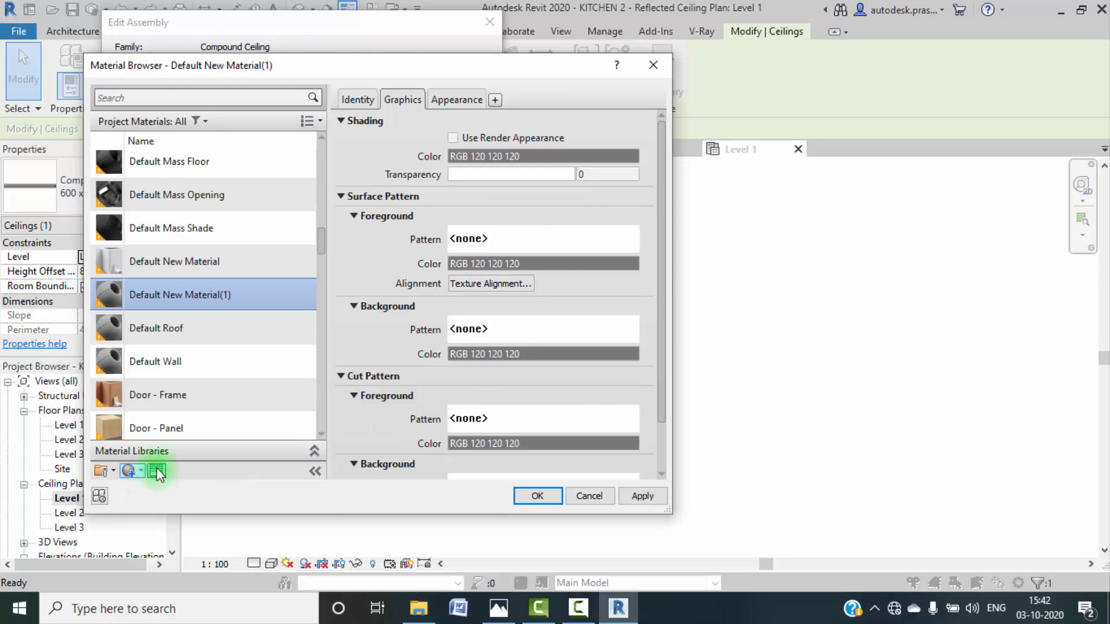
click(156, 471)
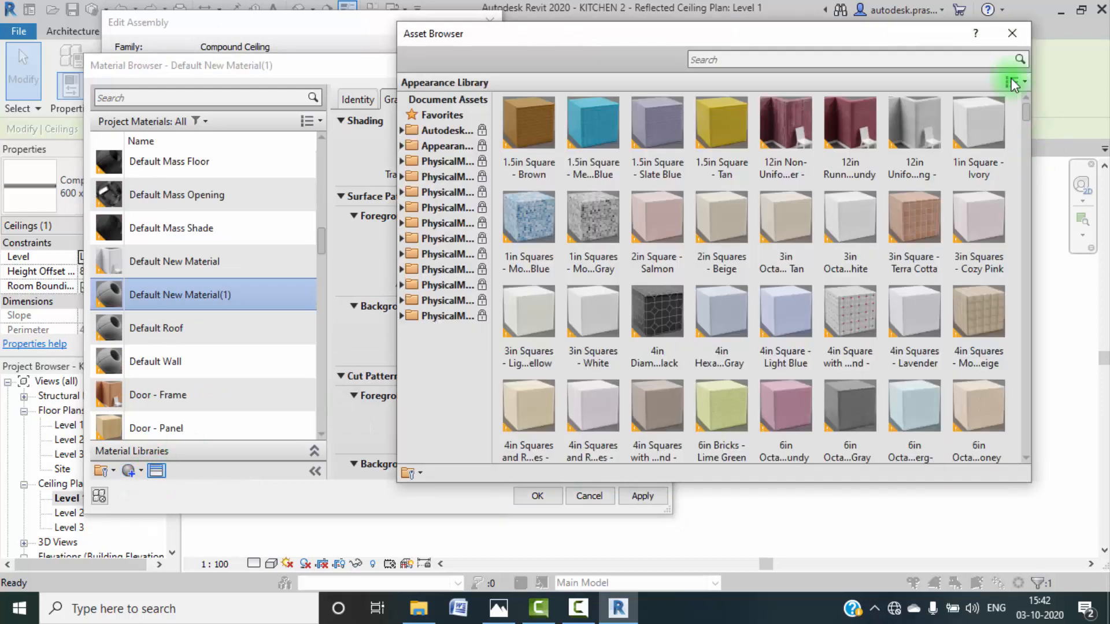
click(1003, 36)
click(453, 138)
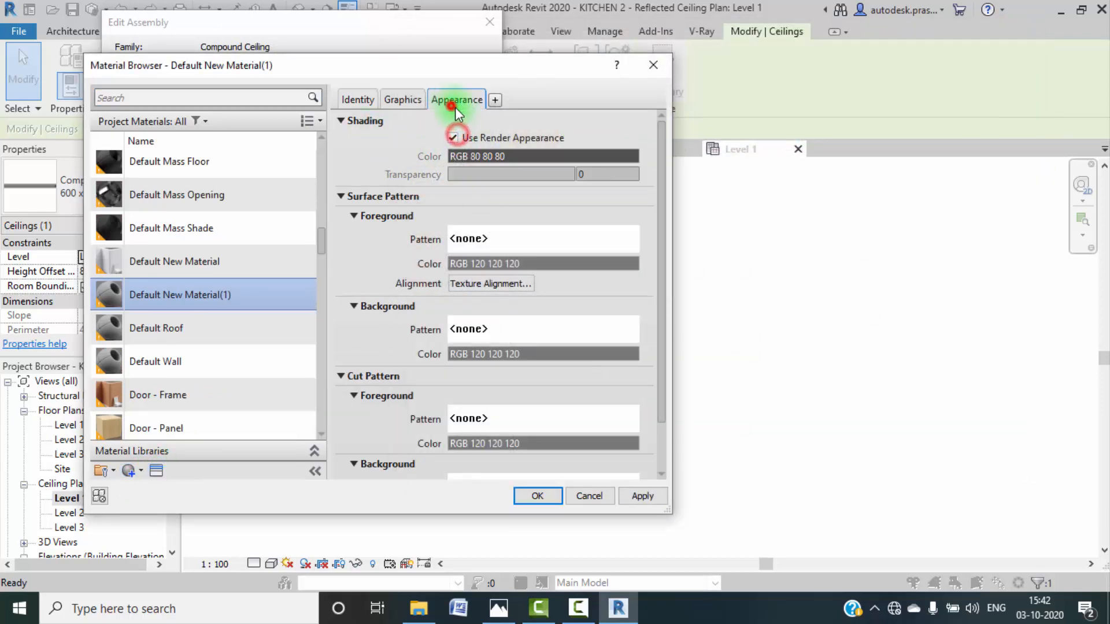
Step: Set the new material's appearance colour to white, RGB 255 255 255, enable reflectivity, and assign it to the Finish 2 layer
click(455, 100)
click(521, 274)
click(357, 304)
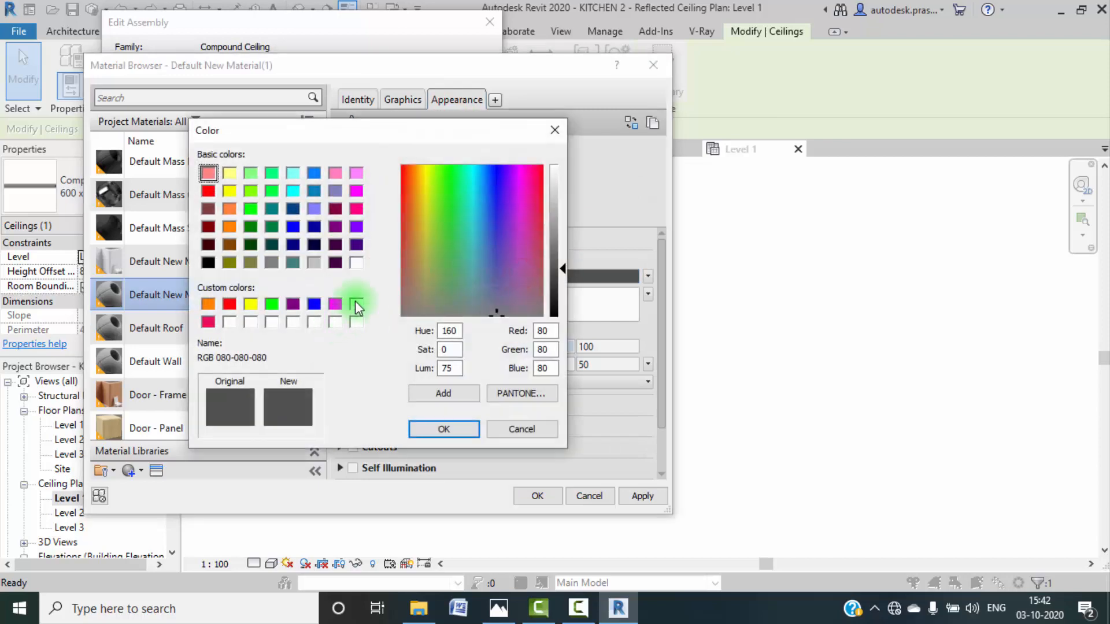
click(444, 428)
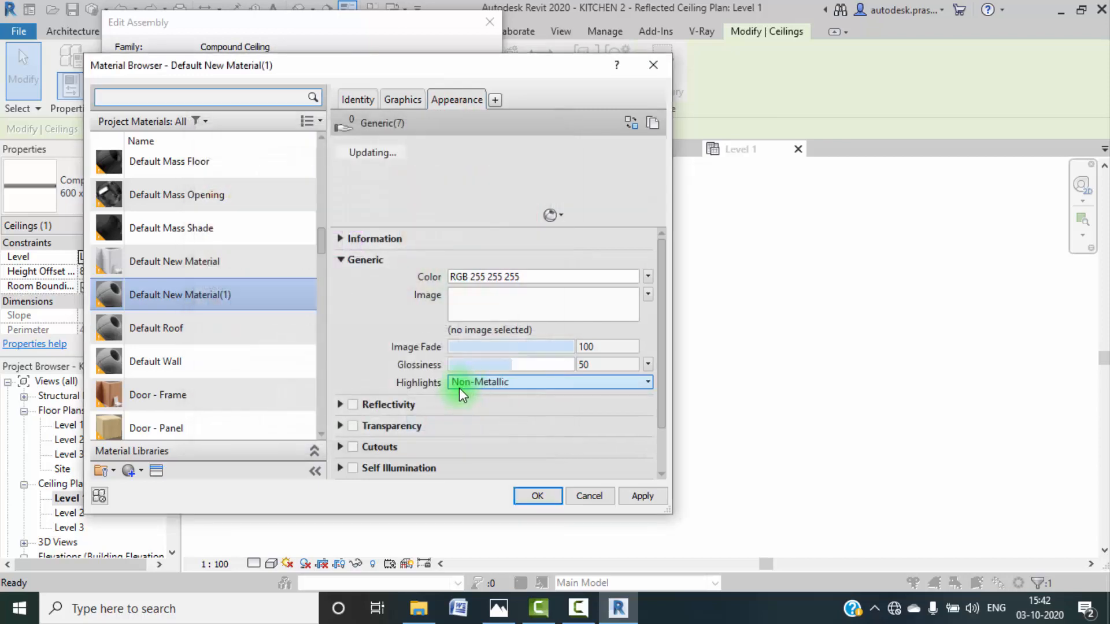
click(353, 405)
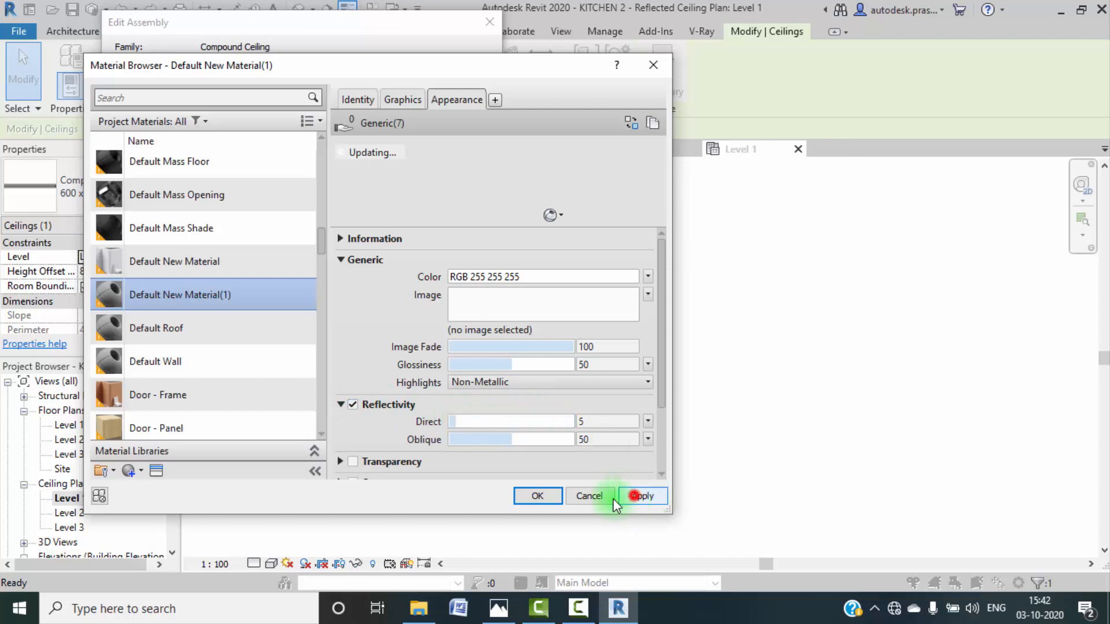
click(536, 496)
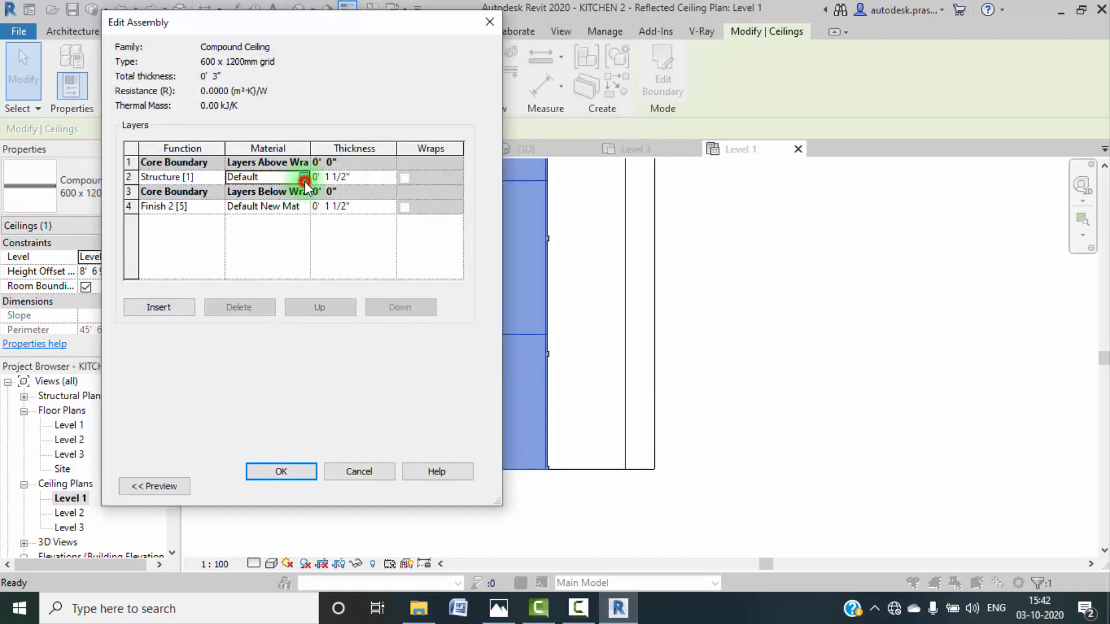
Step: Assign Default New Material(1) to the ceiling's Structure layer, accept the type changes, and check the ceiling in 3D
click(304, 178)
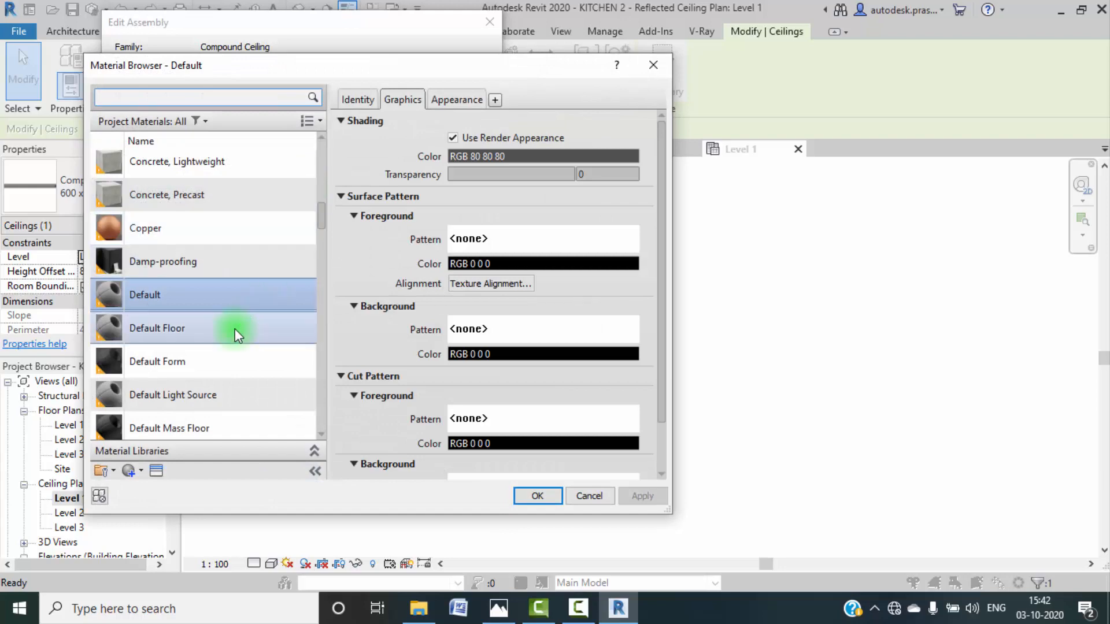
scroll(234, 329, down, 5)
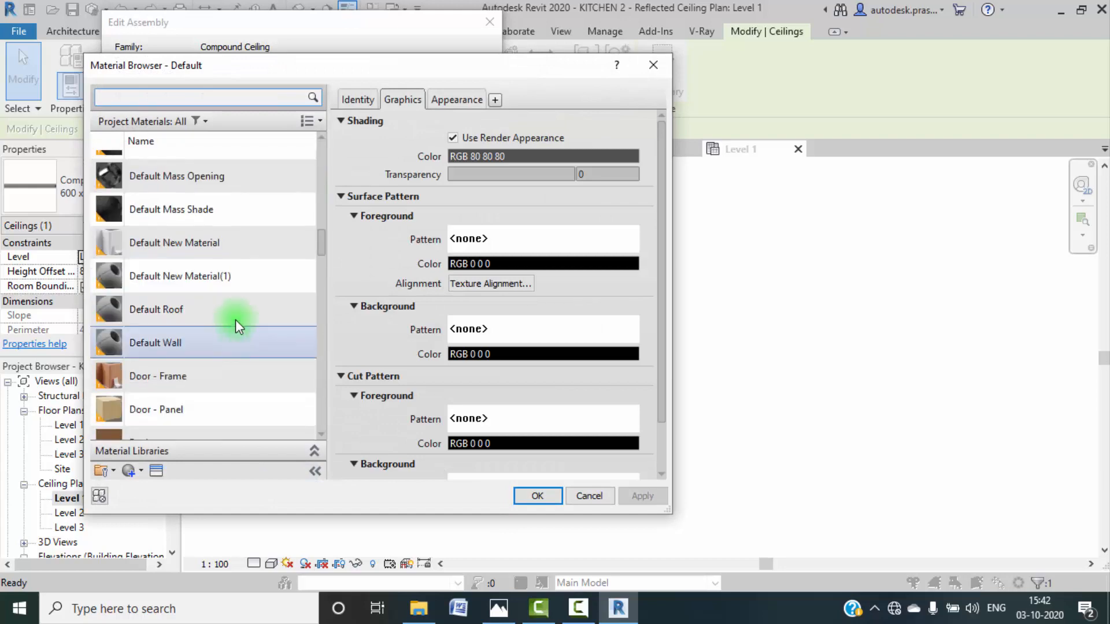
click(227, 277)
click(517, 494)
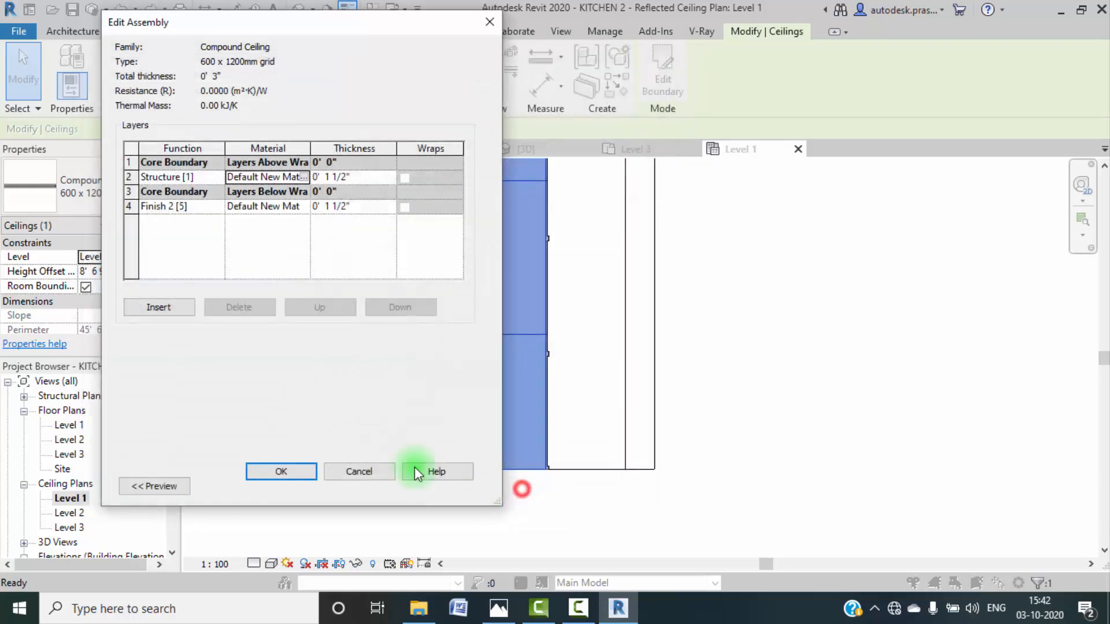
click(315, 471)
click(322, 488)
click(399, 499)
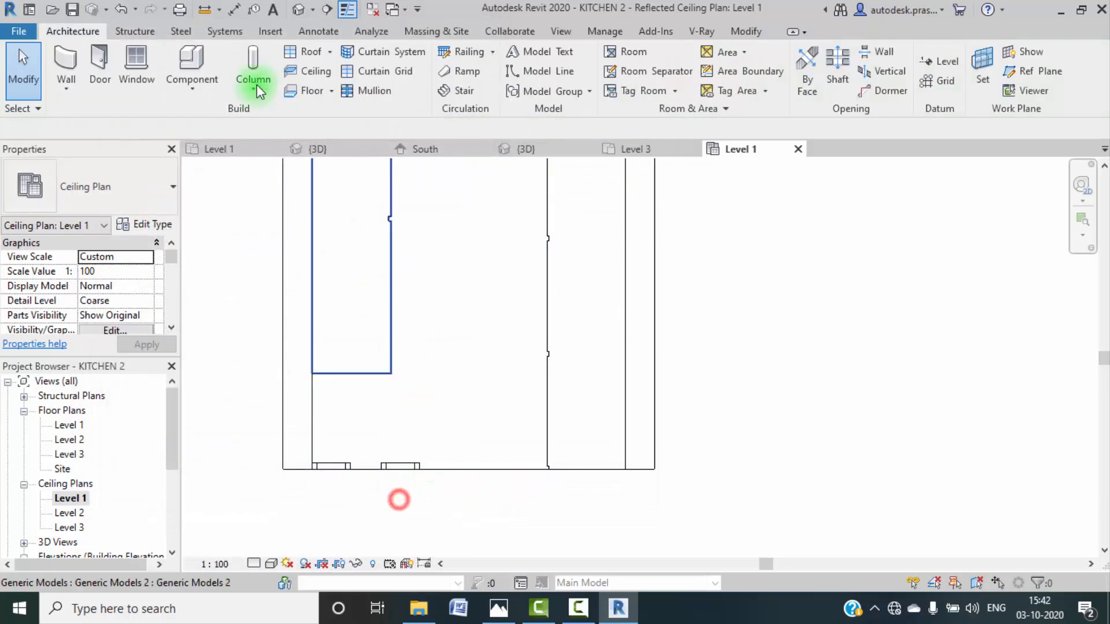
click(297, 9)
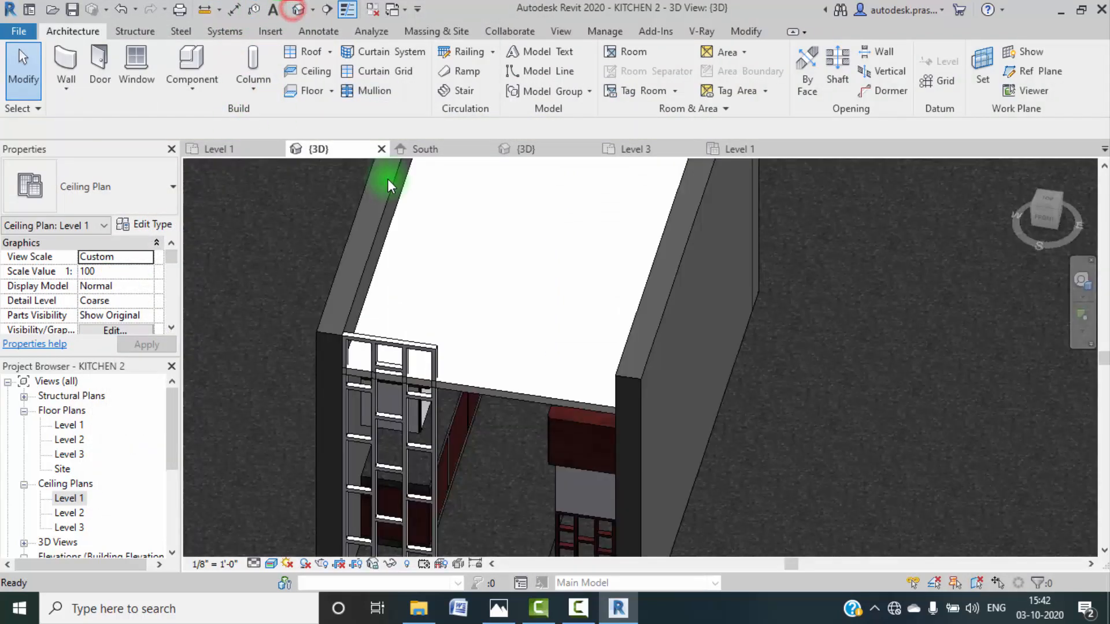
Step: Load the "face based small dia light" family from the kitchen design 2 folder with the Level 1 ceiling plan open
double_click(63, 500)
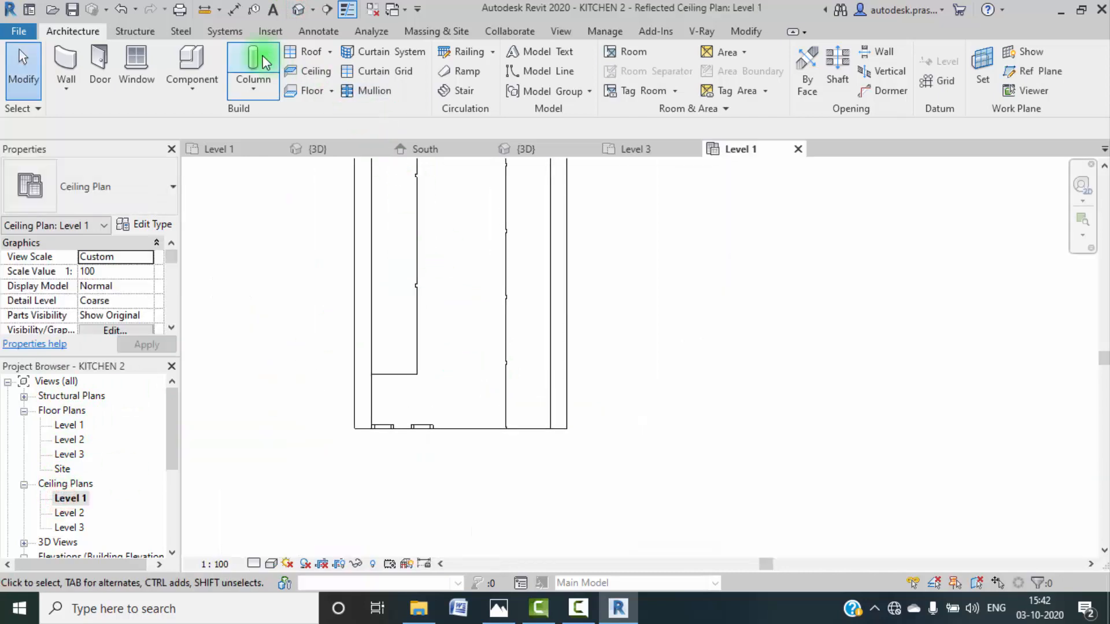
click(266, 32)
click(660, 91)
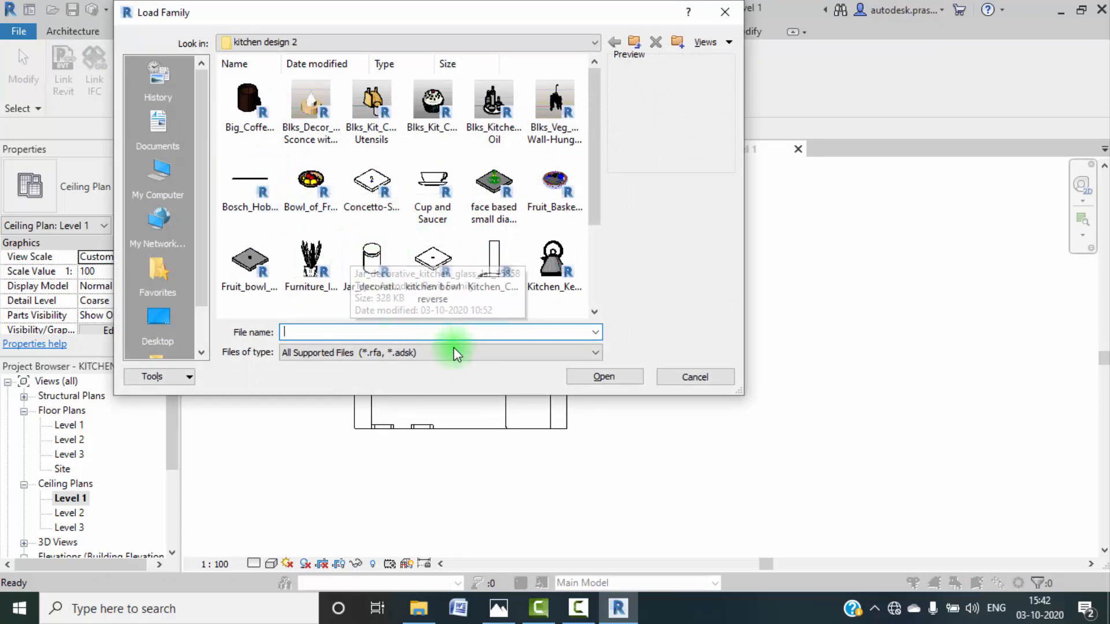
scroll(422, 283, down, 3)
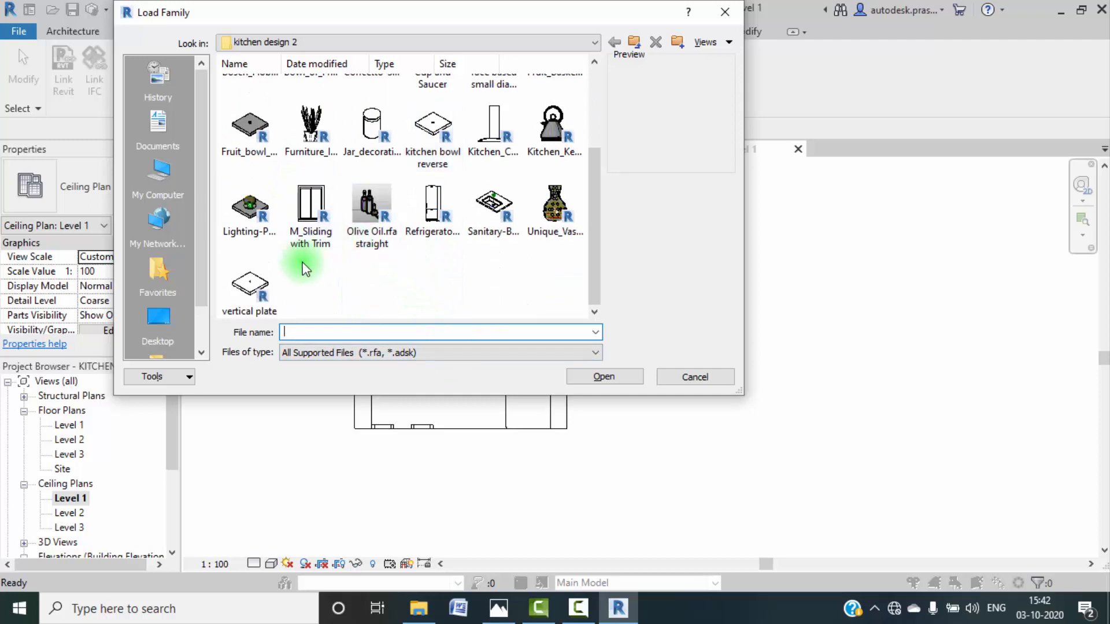
scroll(246, 277, up, 3)
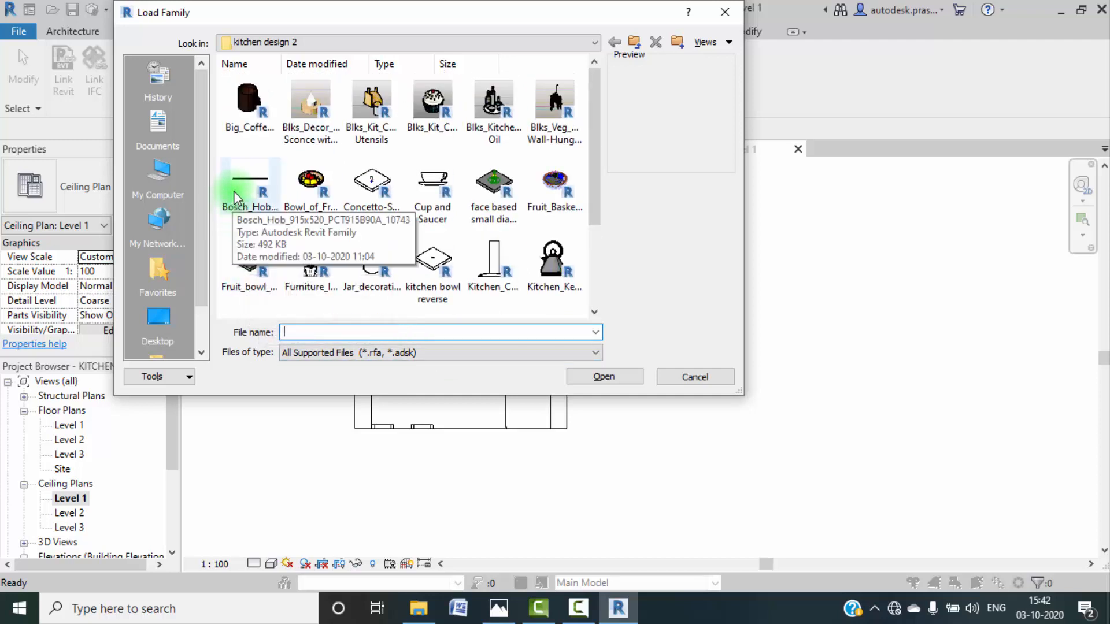
click(494, 197)
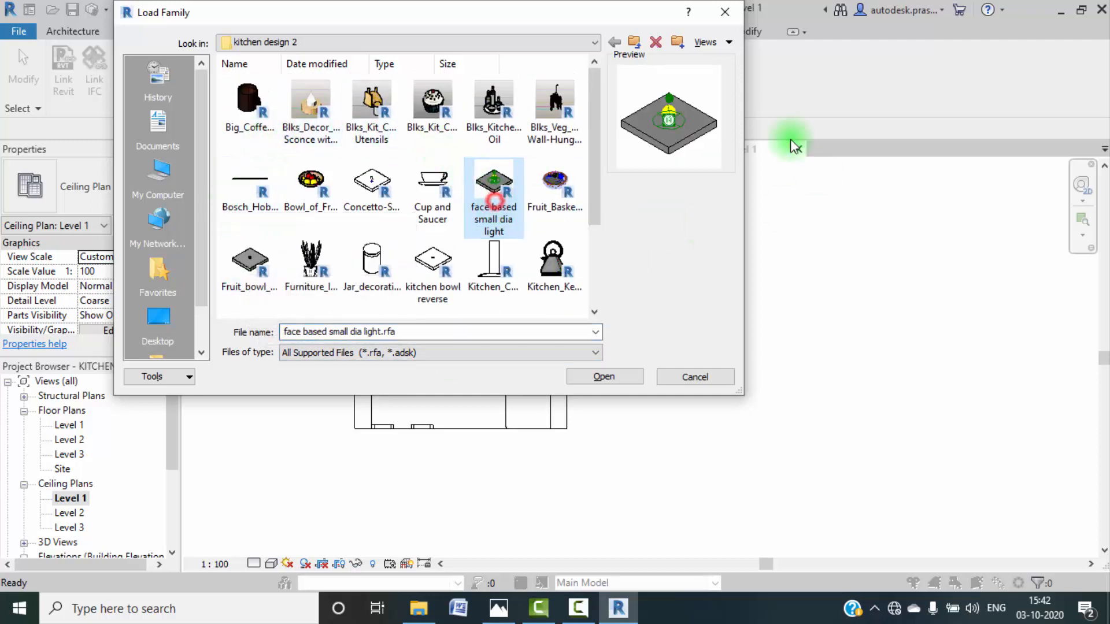
click(593, 377)
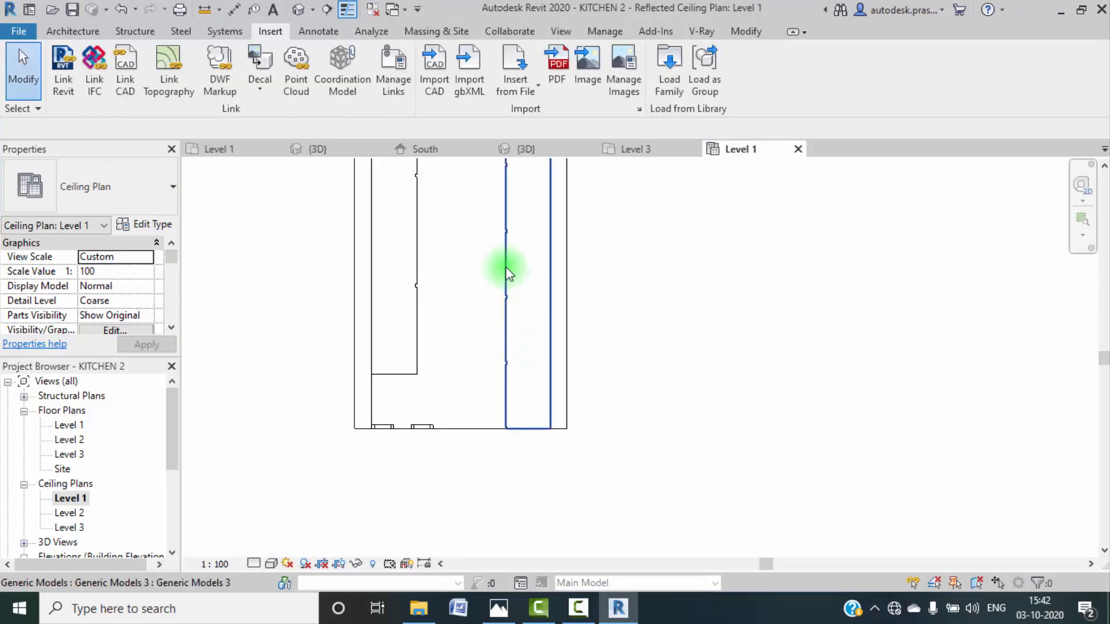
Step: Place two small dia lights on the ceiling face along the kitchen aisle, one near the window and one near the entrance
click(97, 33)
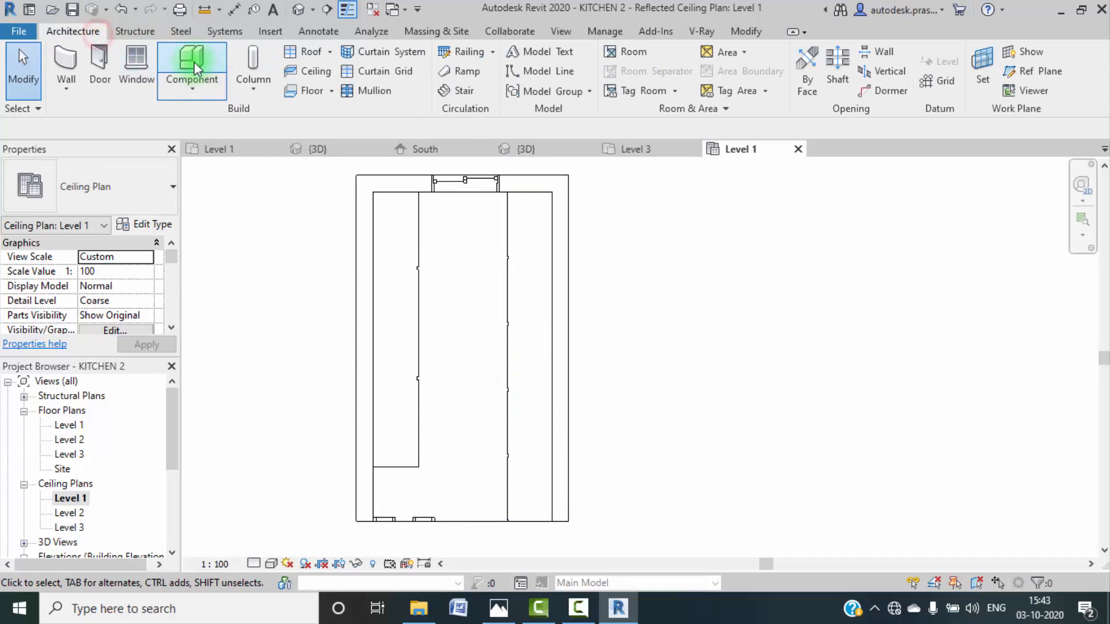
click(193, 61)
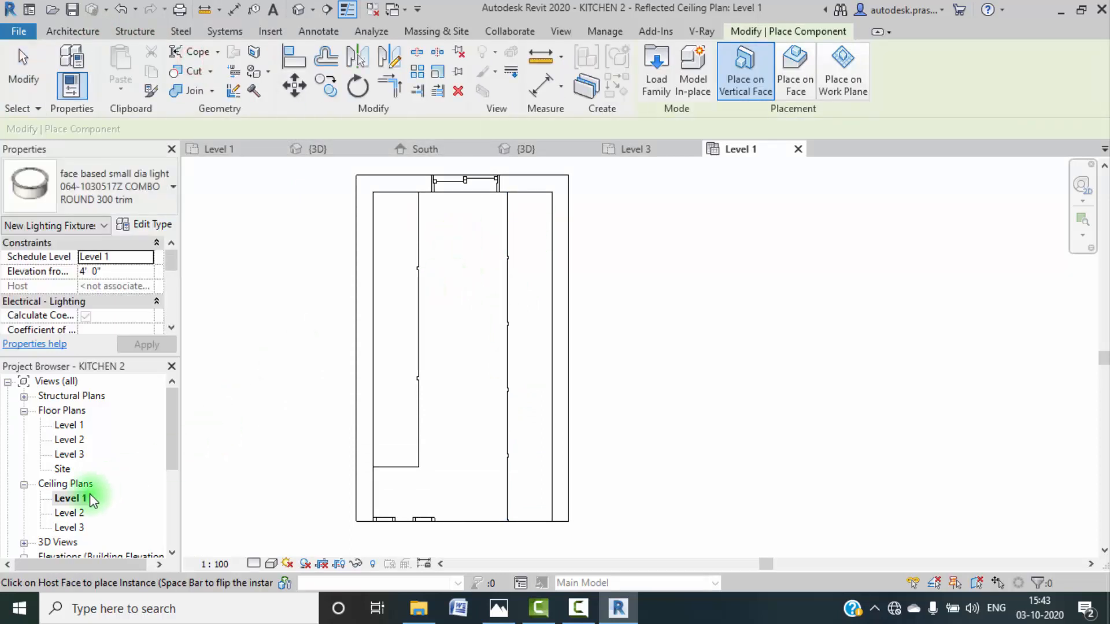
click(795, 72)
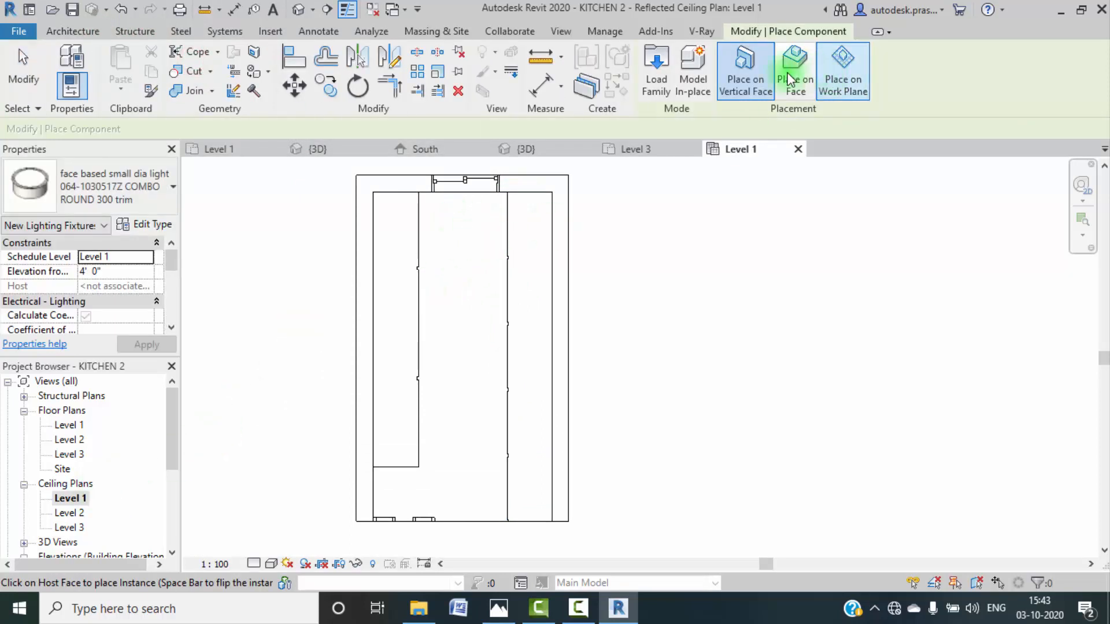
click(460, 240)
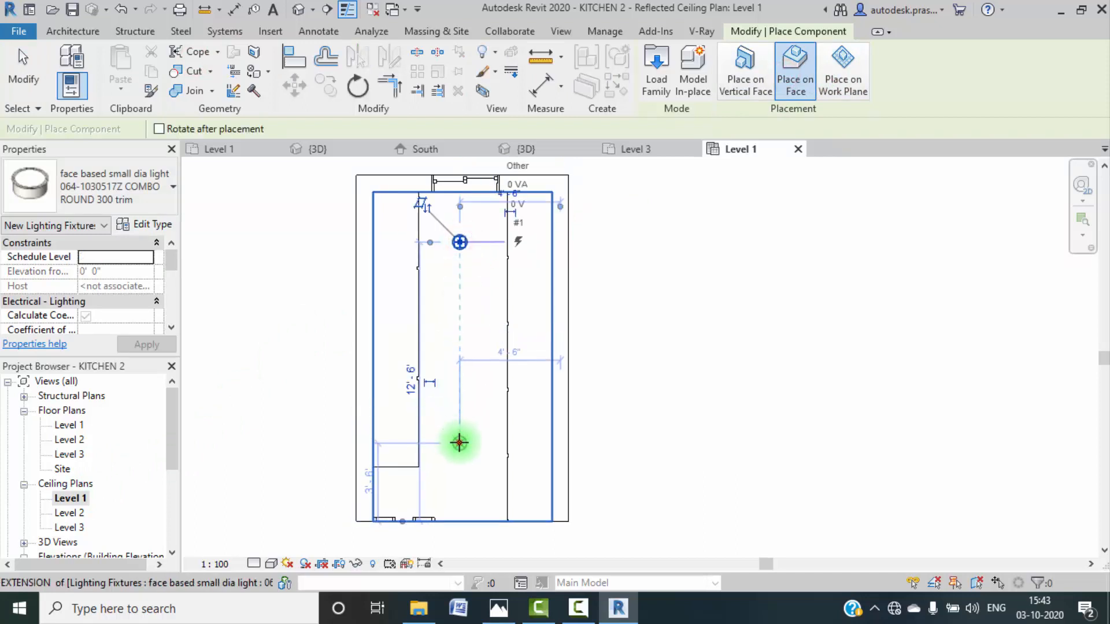
click(460, 443)
key(Escape)
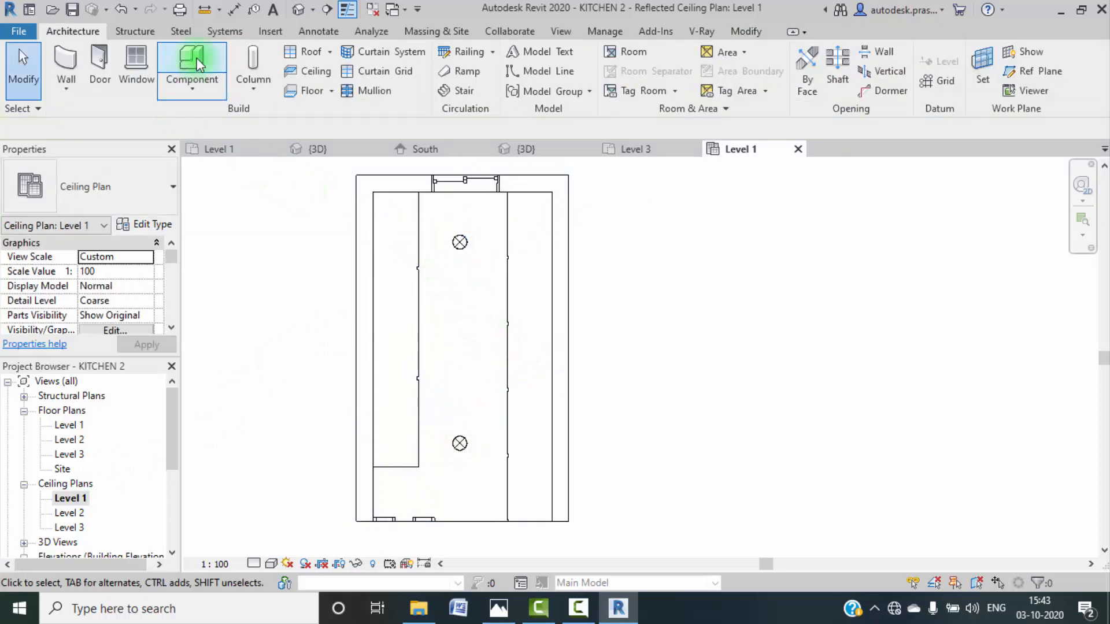
Step: Load the Lighting-Pendant-Cooper-Shaper-Step-143 family from the kitchen design 2 folder
click(271, 33)
click(661, 93)
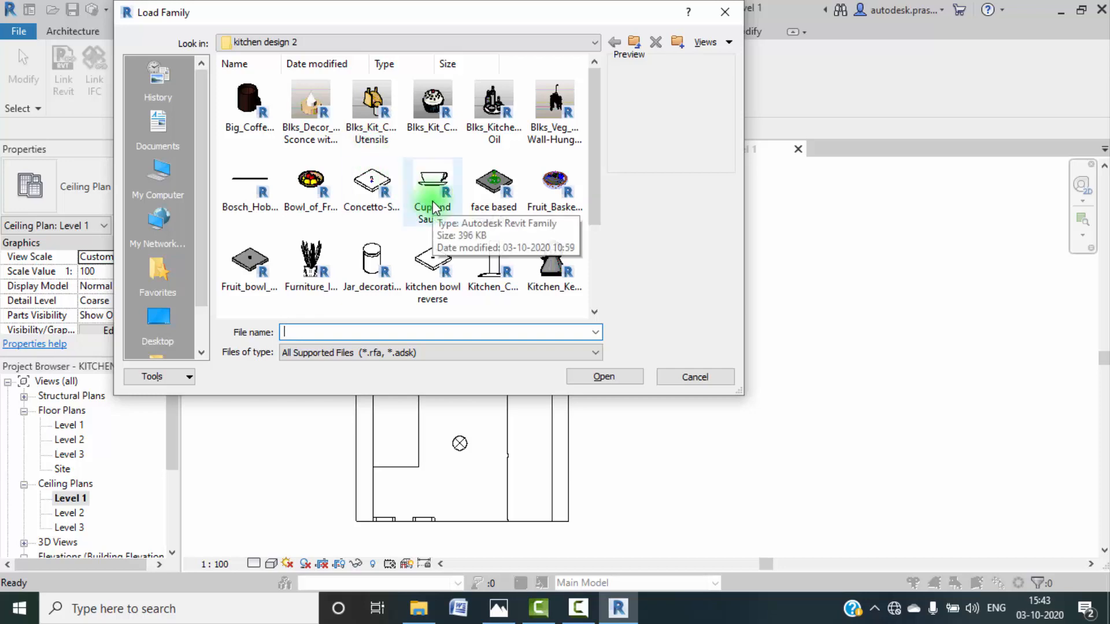
click(578, 608)
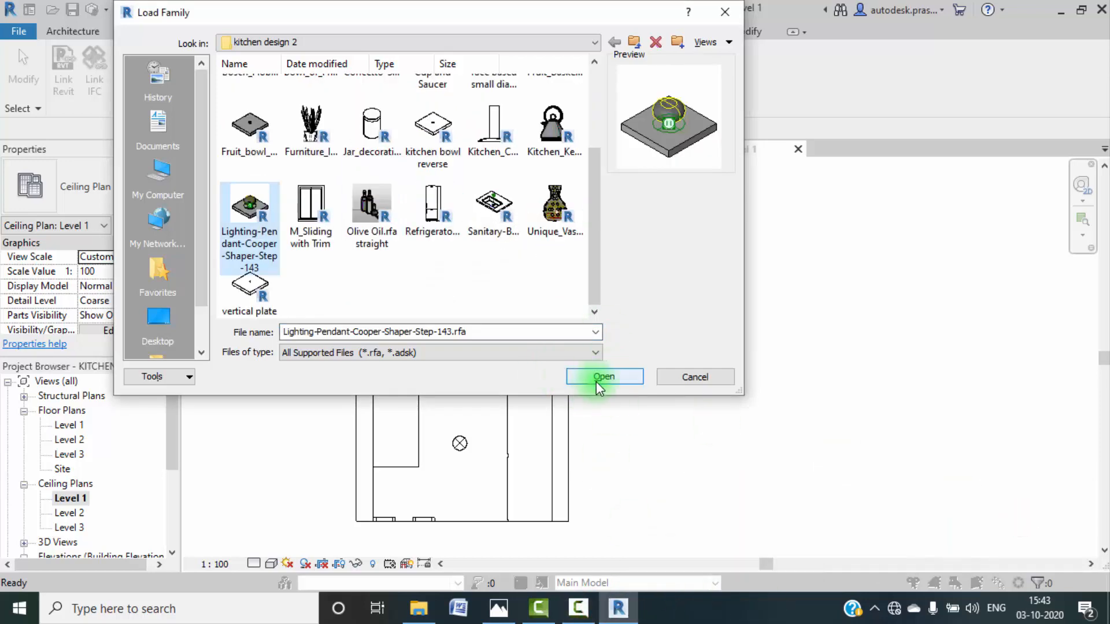
click(604, 377)
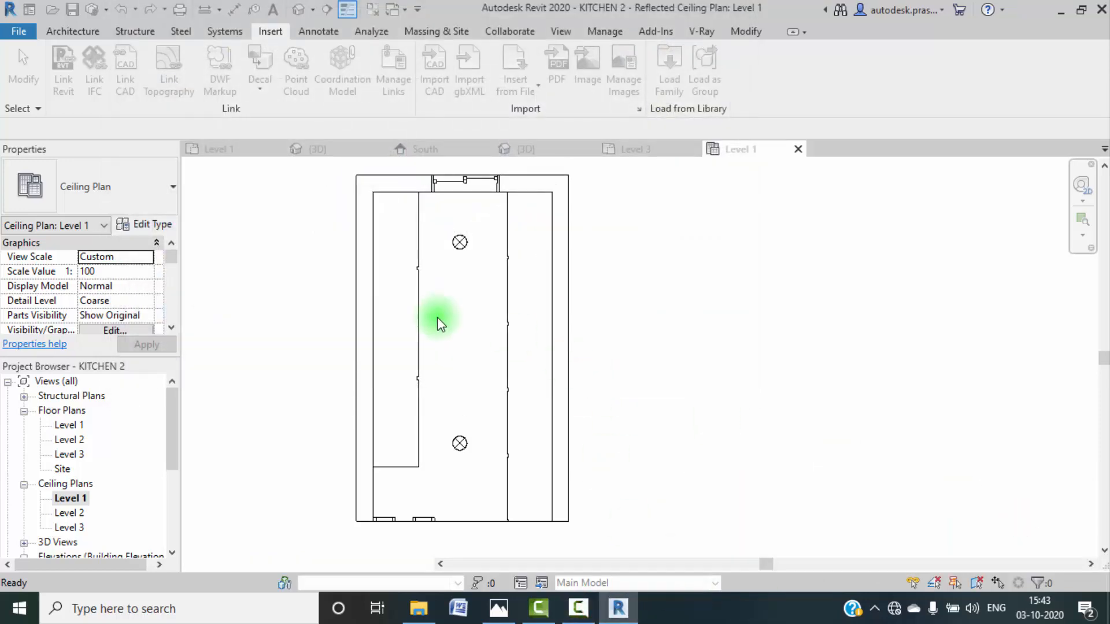
Step: Place the Cooper pendant on the ceiling face midway between the two small lights and check the ceiling in 3D
click(75, 32)
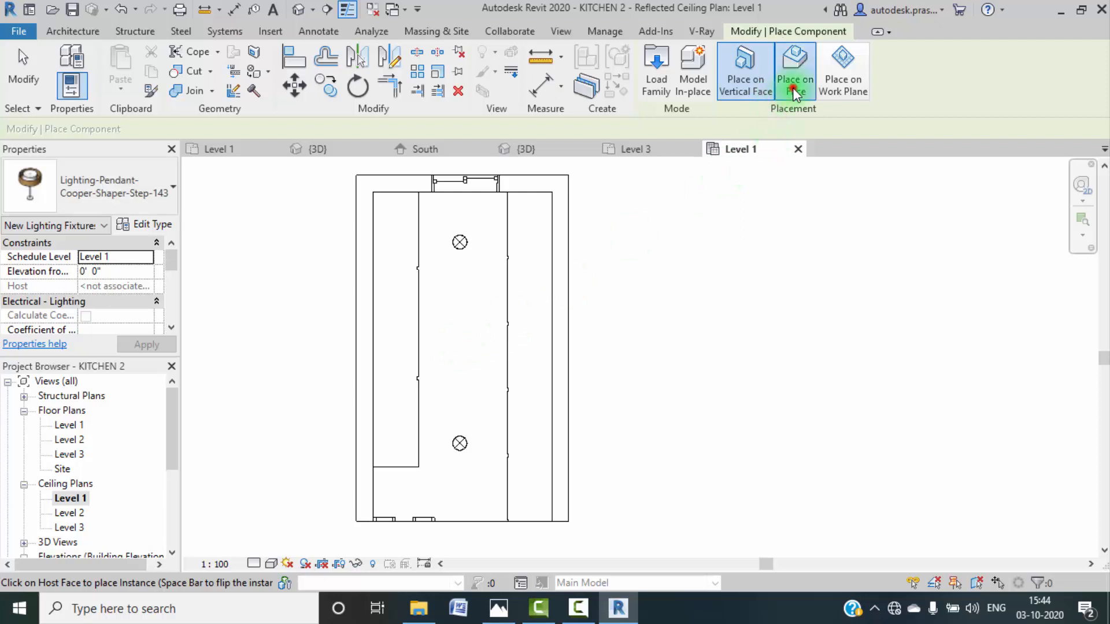
click(794, 92)
click(456, 341)
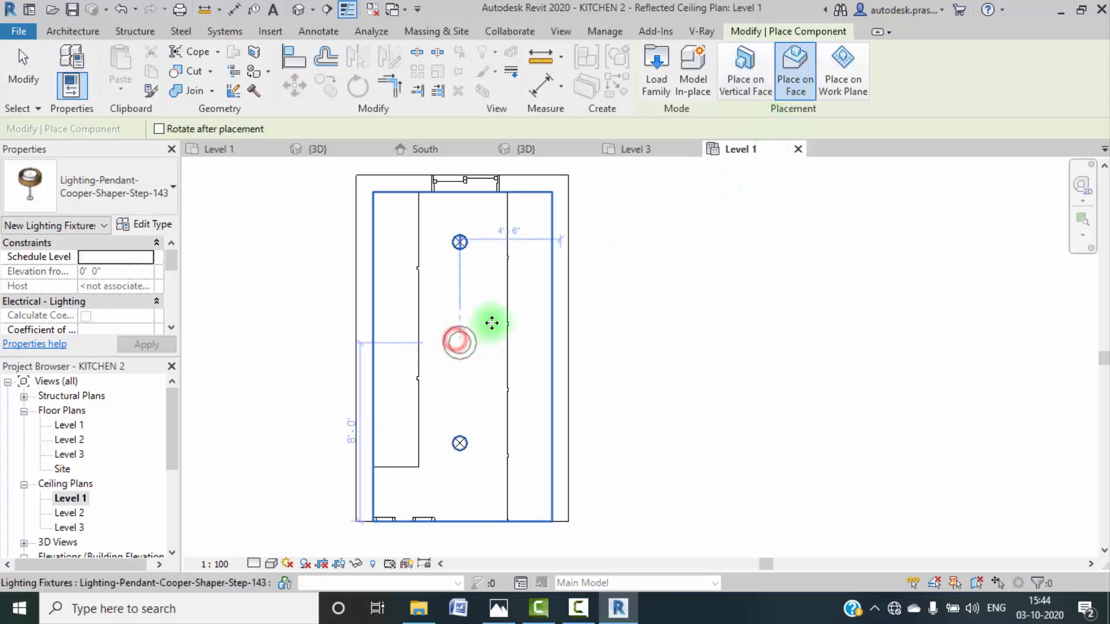
key(Escape)
key(Escape)
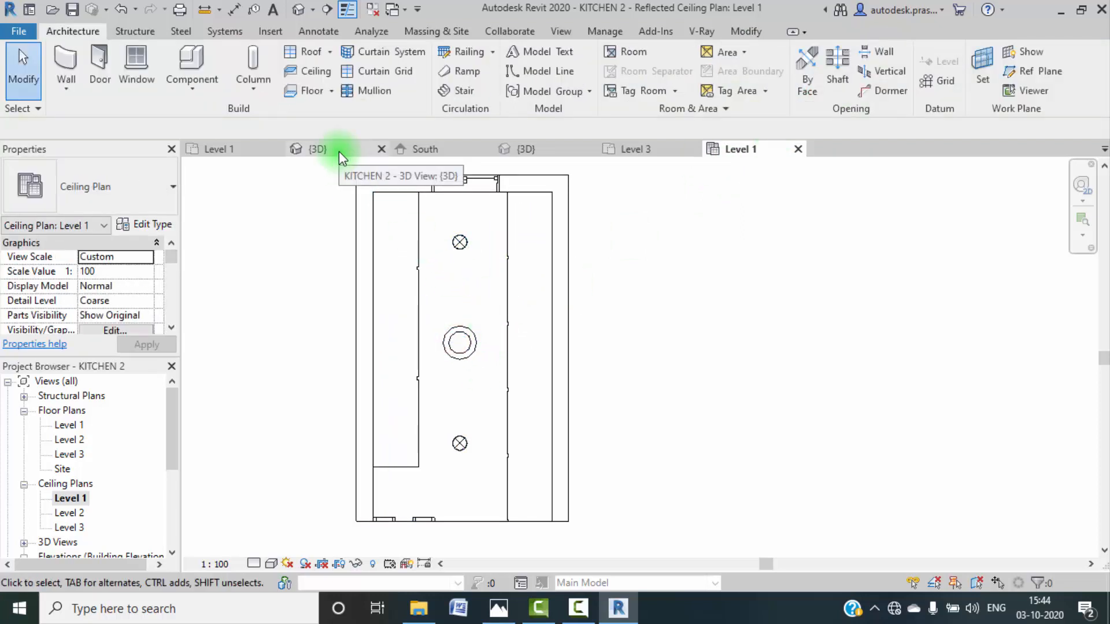
click(338, 151)
scroll(549, 409, down, 1)
shift+middle_drag(550, 411, 546, 475)
scroll(518, 398, down, 5)
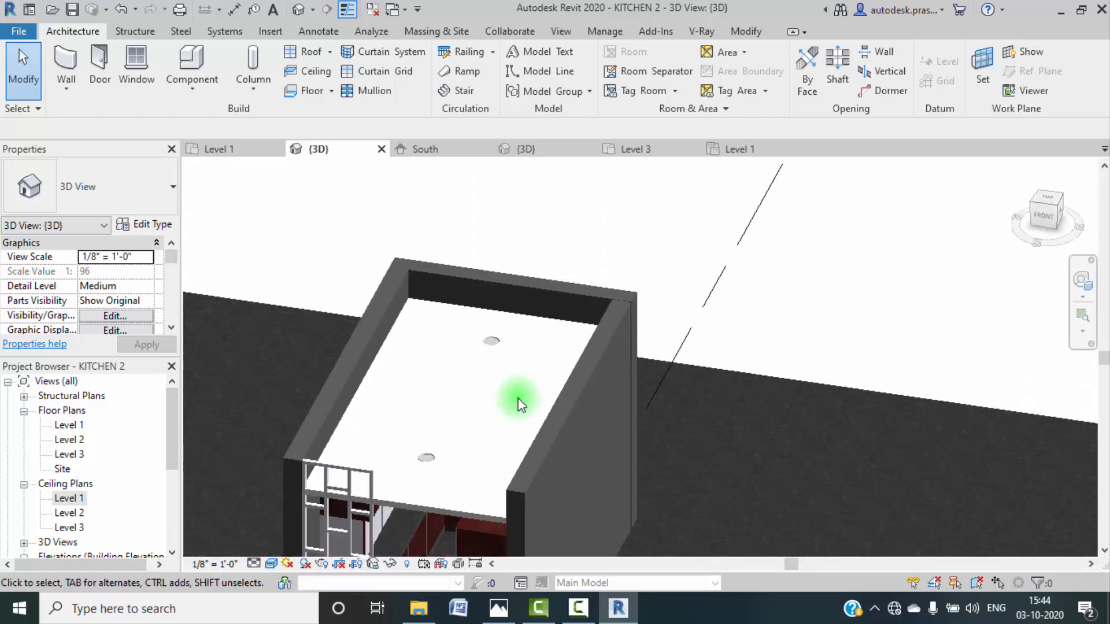
Step: Open the Level 3 floor plan and load the Bowl_of_Fruit family from the kitchen design 2 folder
double_click(70, 453)
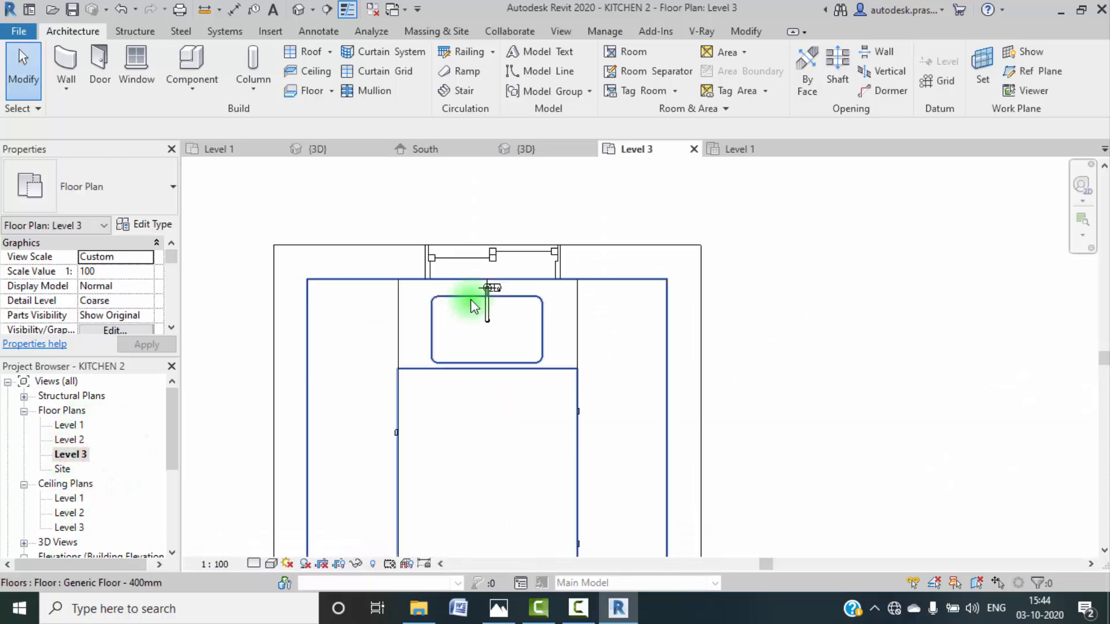
click(270, 32)
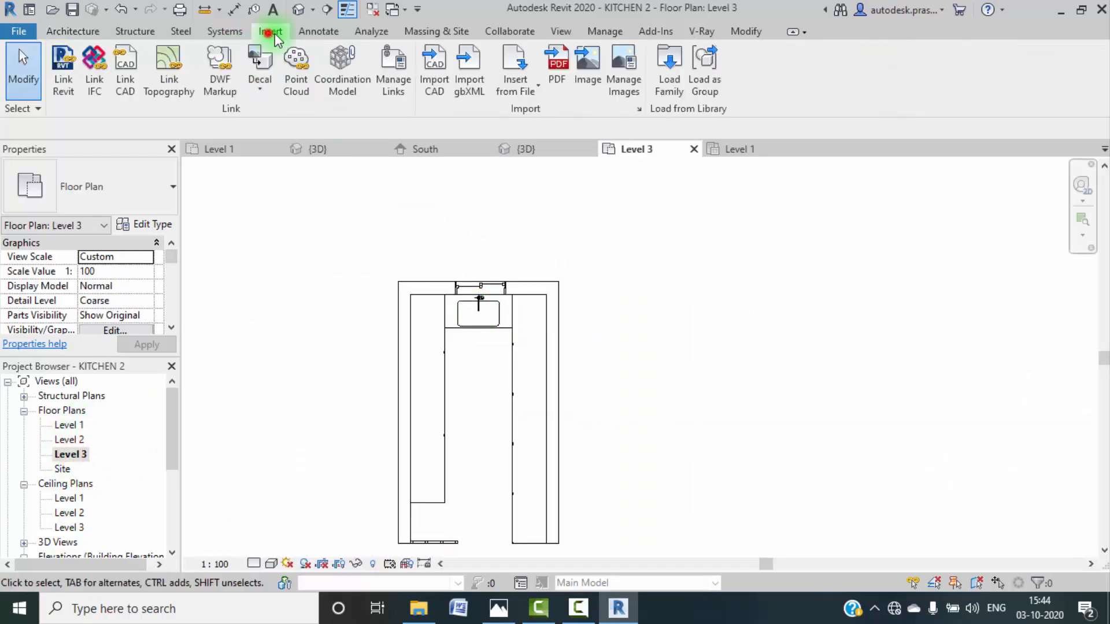
click(679, 88)
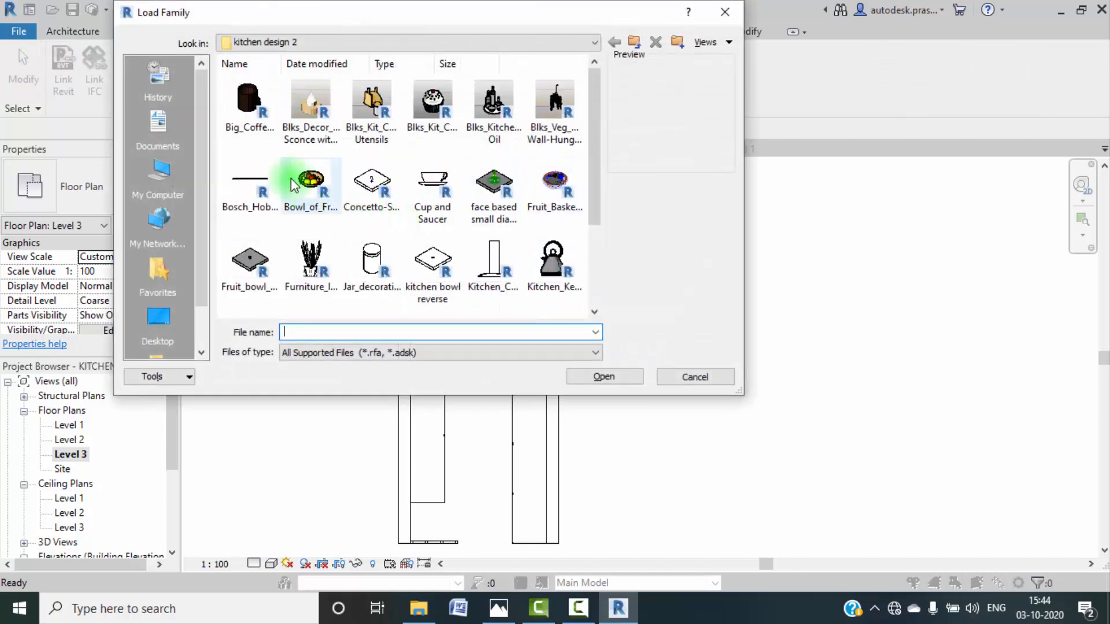
click(291, 180)
click(601, 377)
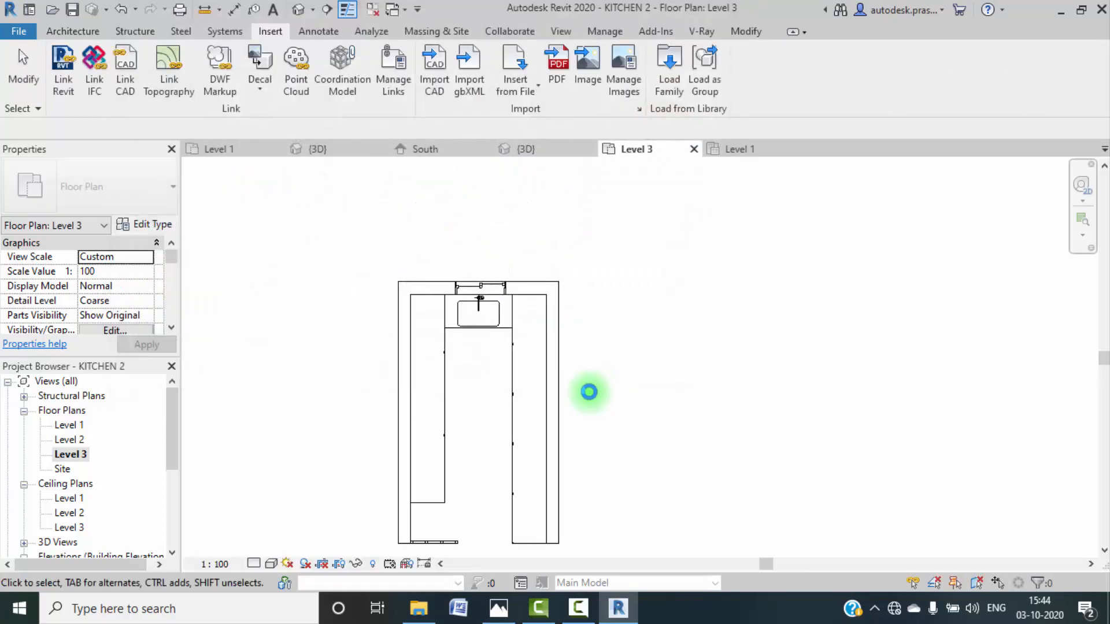
Step: Place the Bowl_of_Fruit_15762 component on the Level 3 countertop and check it in 3D
click(88, 33)
click(192, 66)
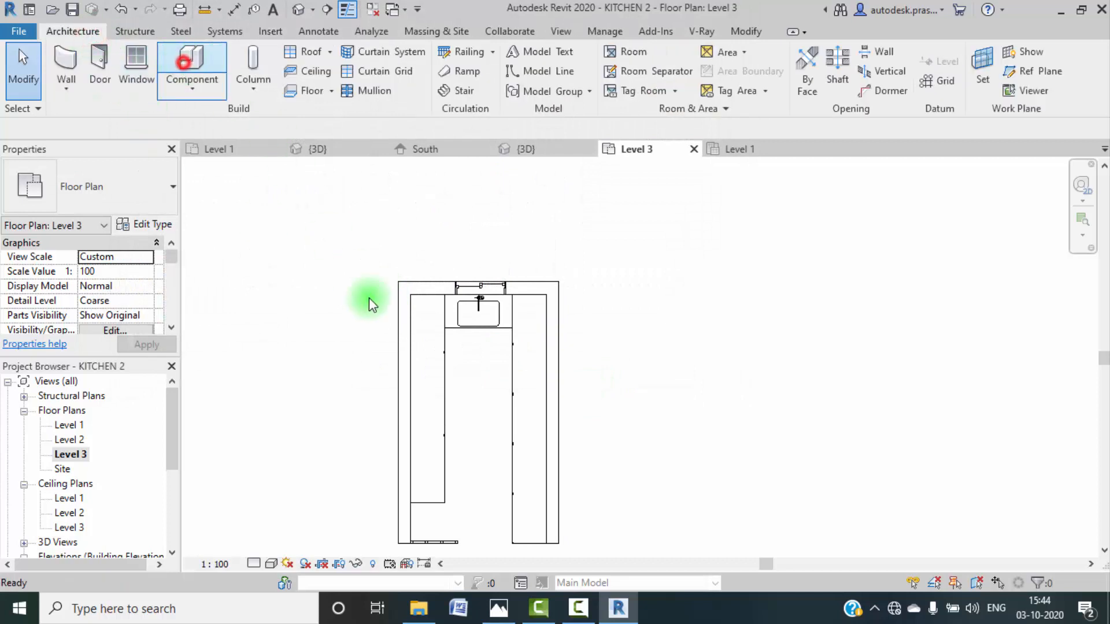
scroll(528, 382, up, 2)
scroll(528, 382, up, 1)
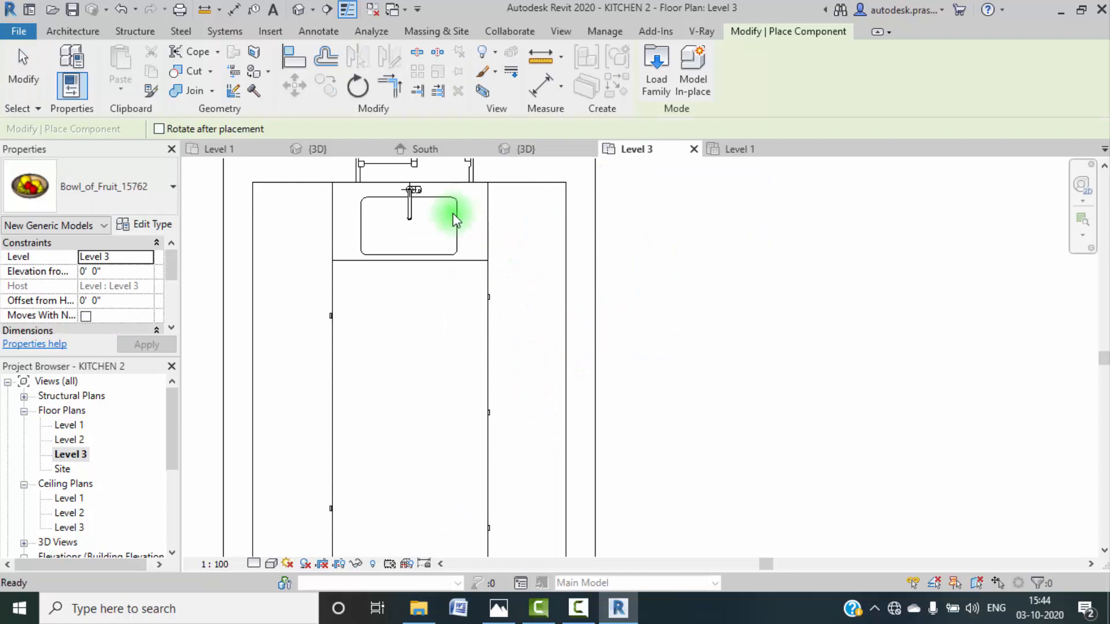
key(Escape)
click(299, 10)
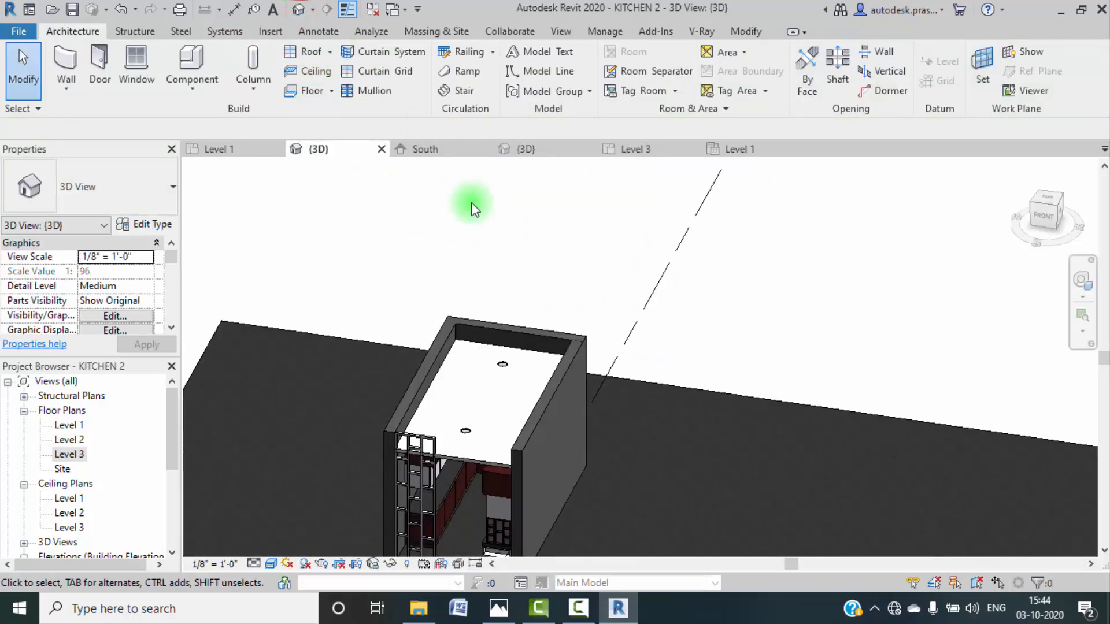
mouse_move(520, 446)
shift+middle_down()
mouse_move(565, 453)
mouse_move(625, 397)
shift+middle_up()
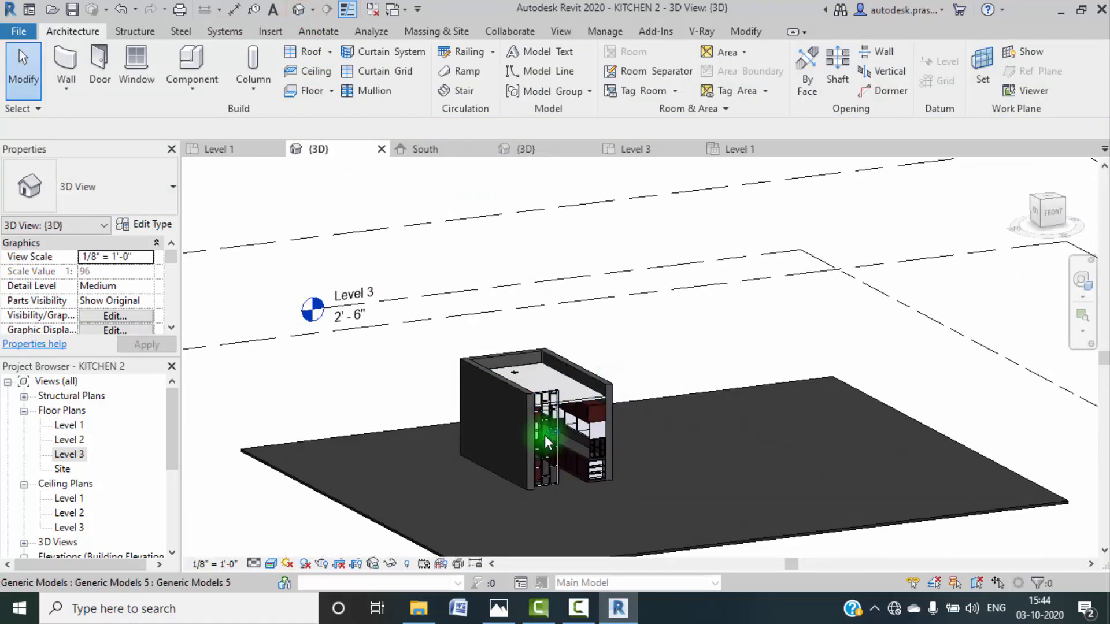
scroll(556, 435, up, 6)
scroll(599, 443, down, 6)
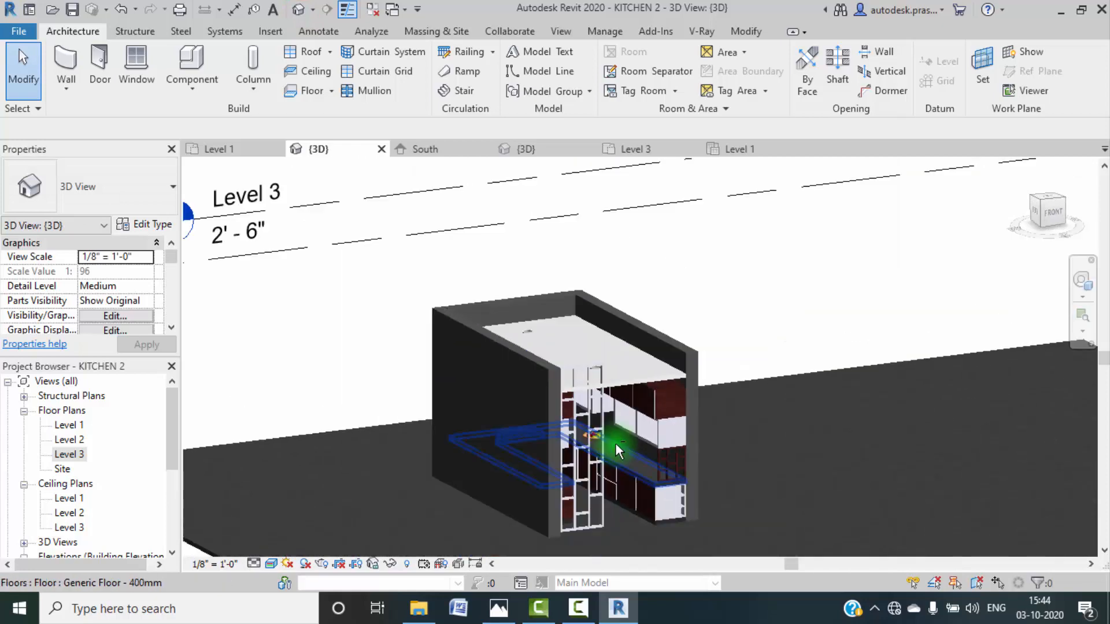
shift+middle_drag(615, 443, 513, 460)
scroll(513, 445, up, 5)
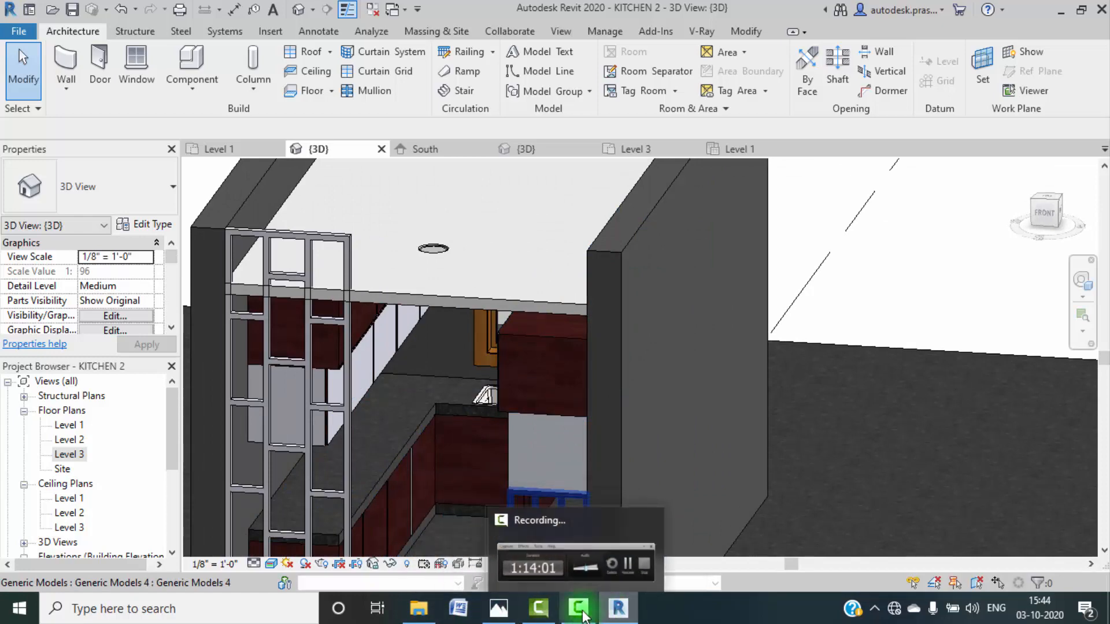
click(578, 608)
click(1015, 524)
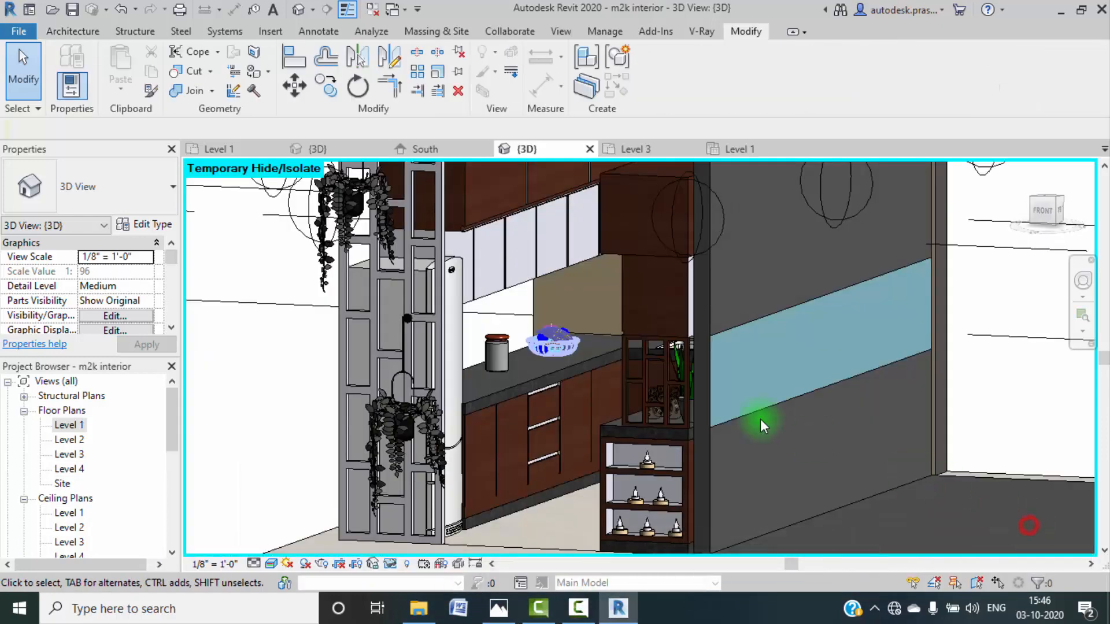
Step: Examine the finished kitchen of the m2k interior model in 3D from several angles, including its ceiling lights and countertop items
shift+middle_drag(761, 420, 596, 356)
scroll(543, 407, down, 5)
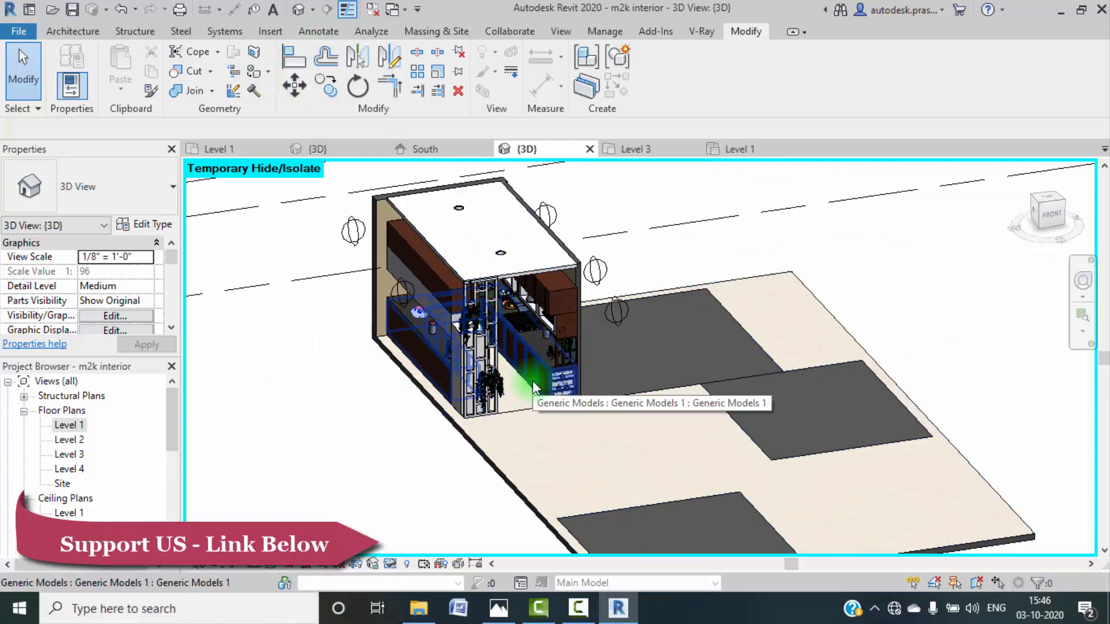
scroll(532, 380, down, 3)
shift+middle_drag(418, 403, 285, 426)
scroll(88, 494, down, 3)
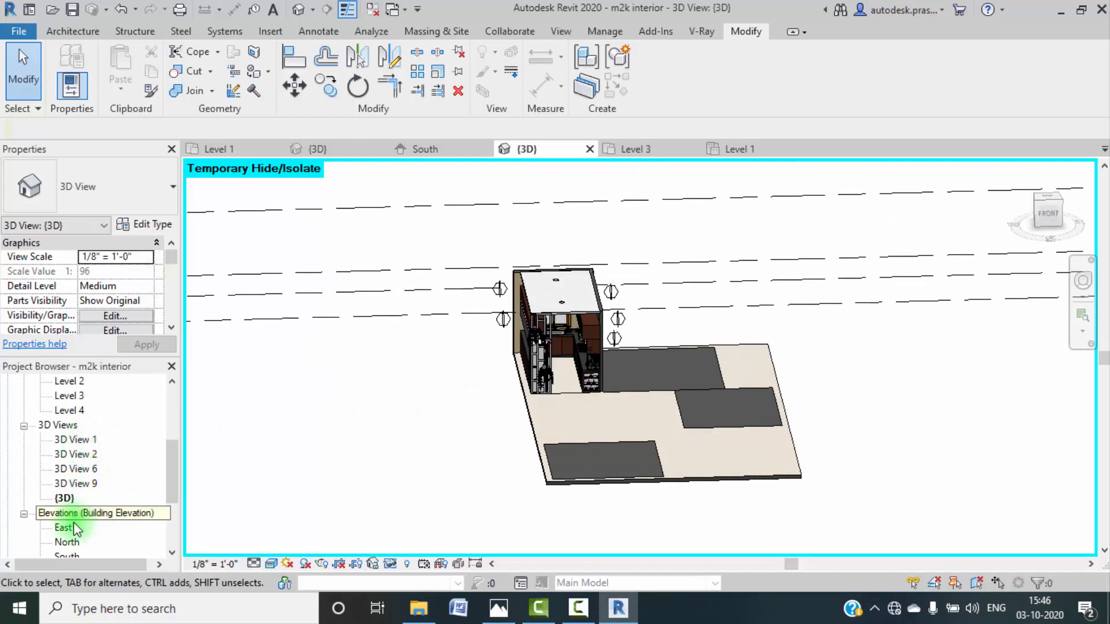
scroll(87, 462, up, 4)
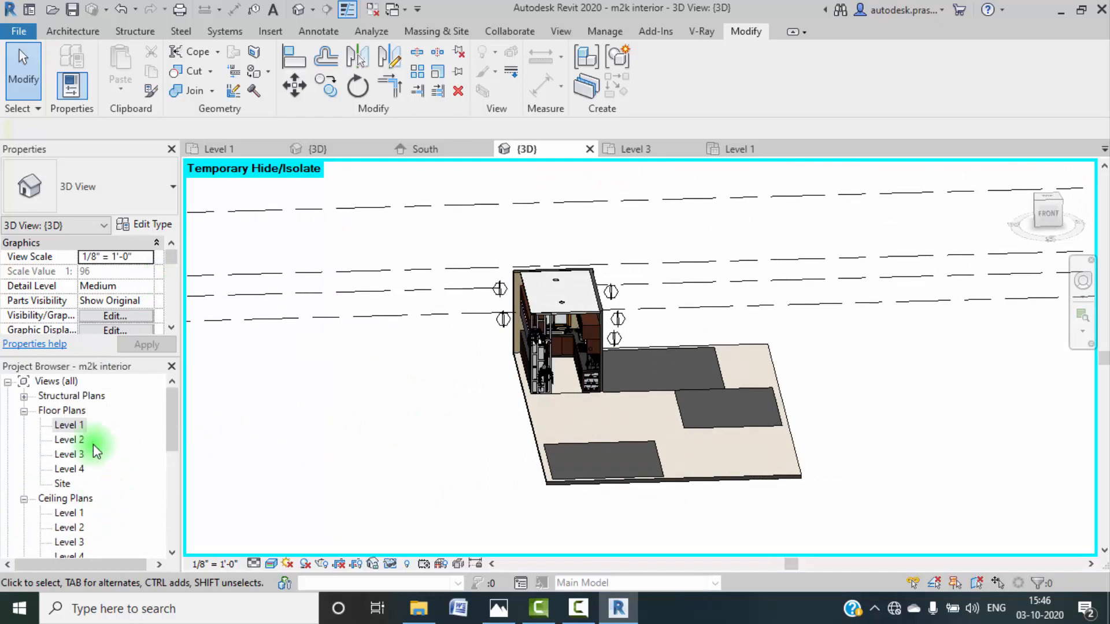
Step: Place a perspective camera on the Level 3 floor plan, outside the kitchen's left wall and aimed across the room at the hob counter
double_click(70, 453)
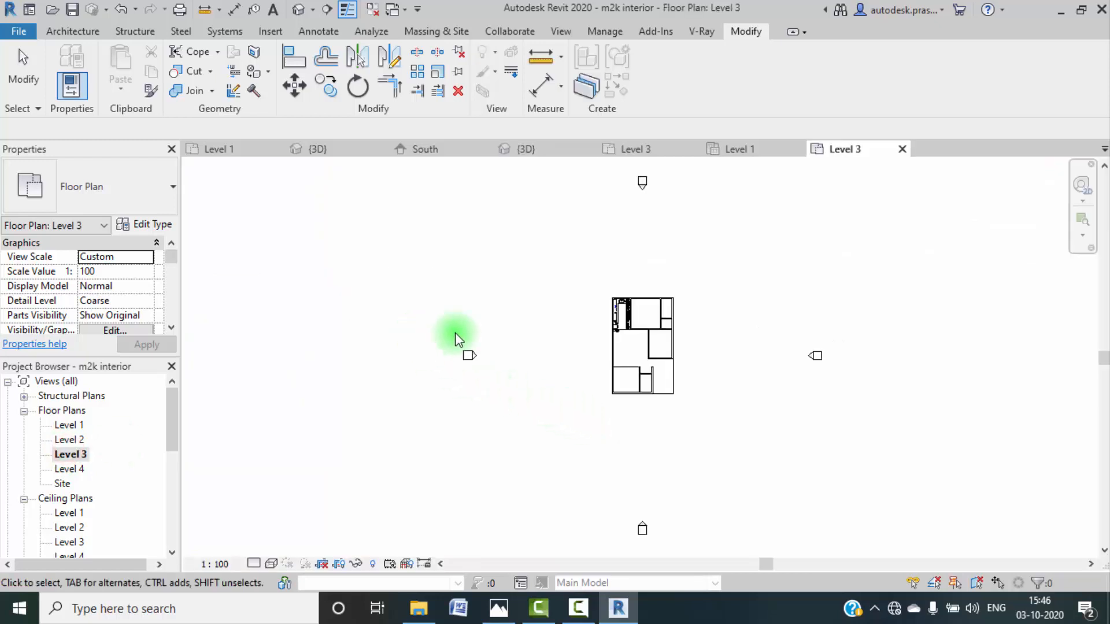
scroll(640, 310, up, 8)
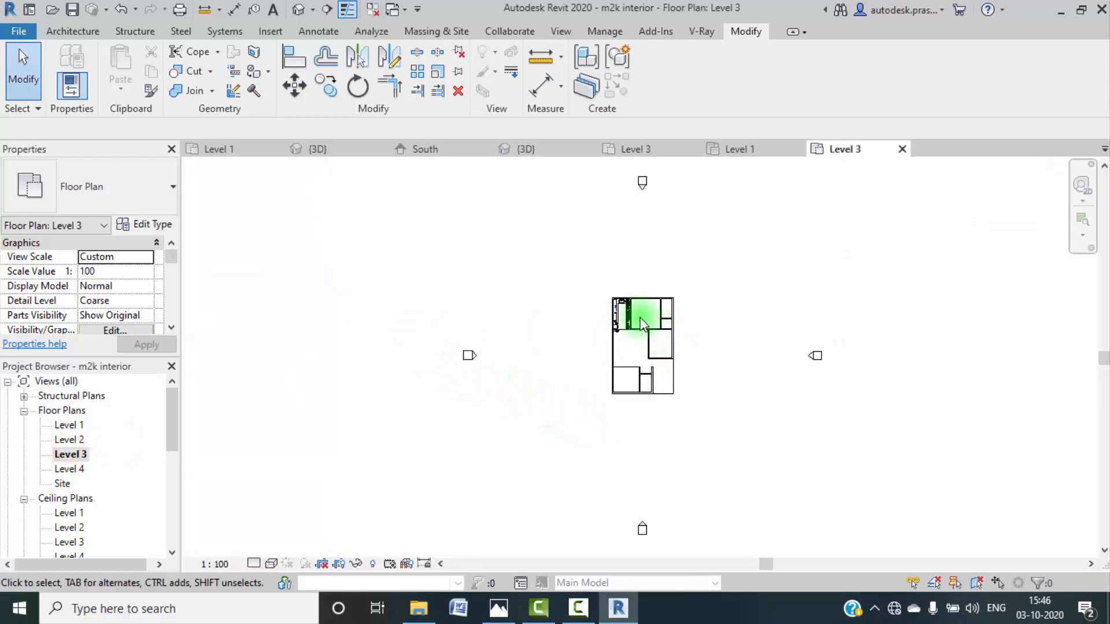
click(313, 9)
click(447, 179)
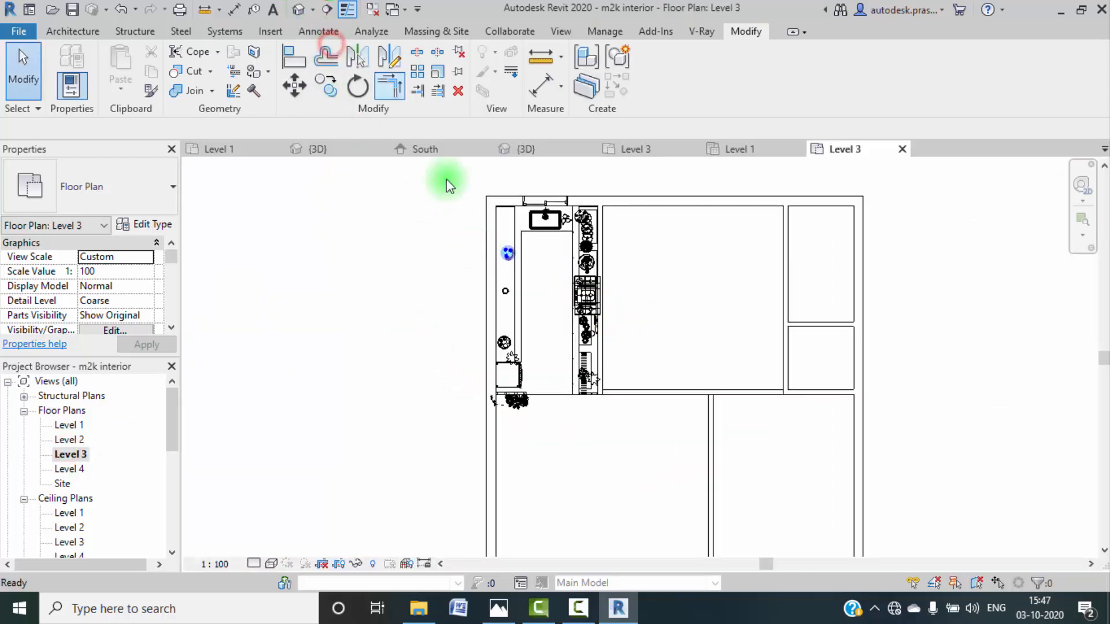
click(361, 285)
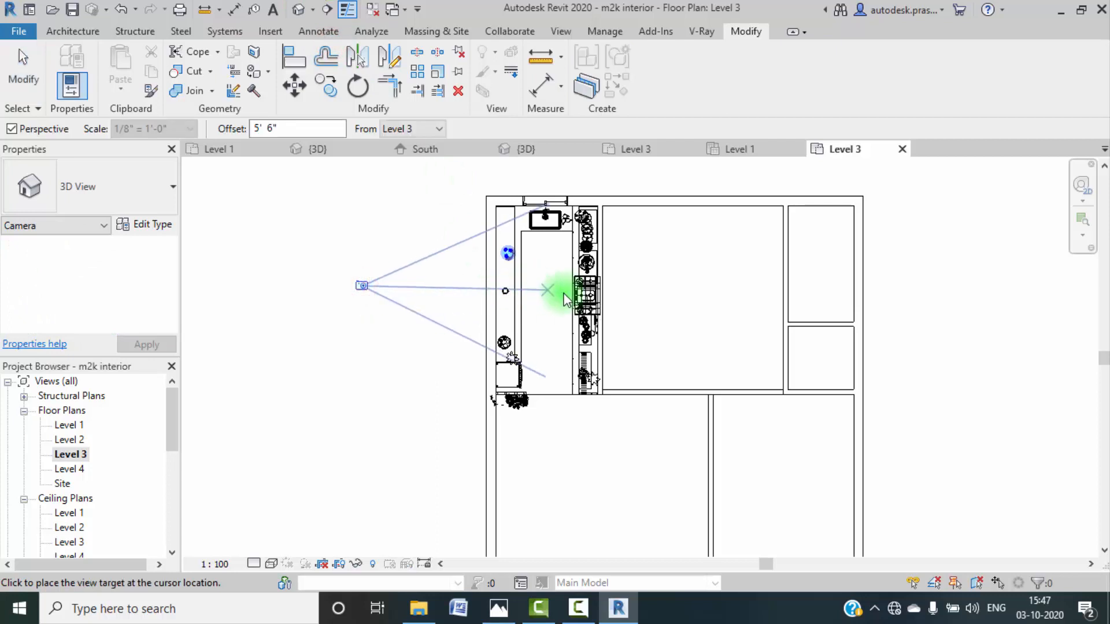
click(619, 294)
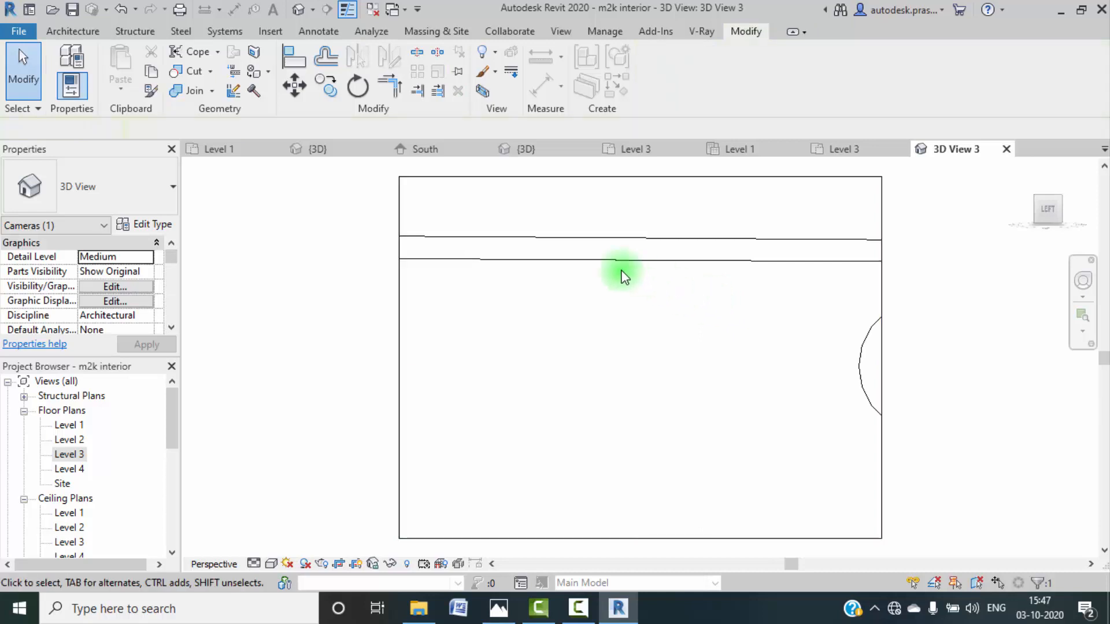
Step: Temporarily hide the near 9" wall and the wall cabinet unit behind it in the new camera view
click(602, 267)
click(599, 267)
key(h)
key(h)
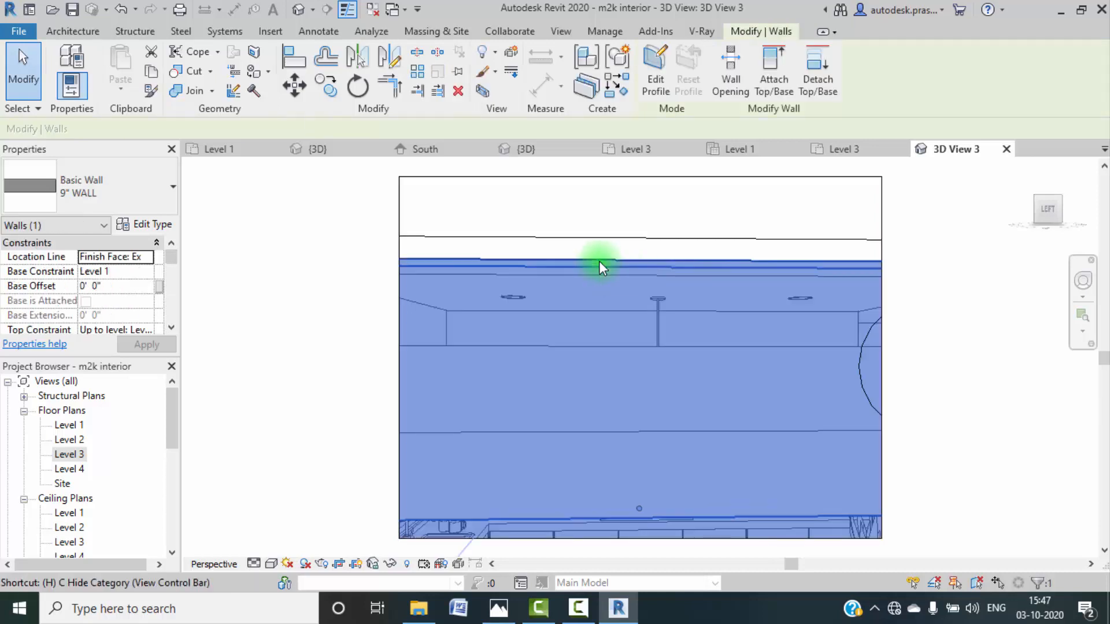
click(605, 346)
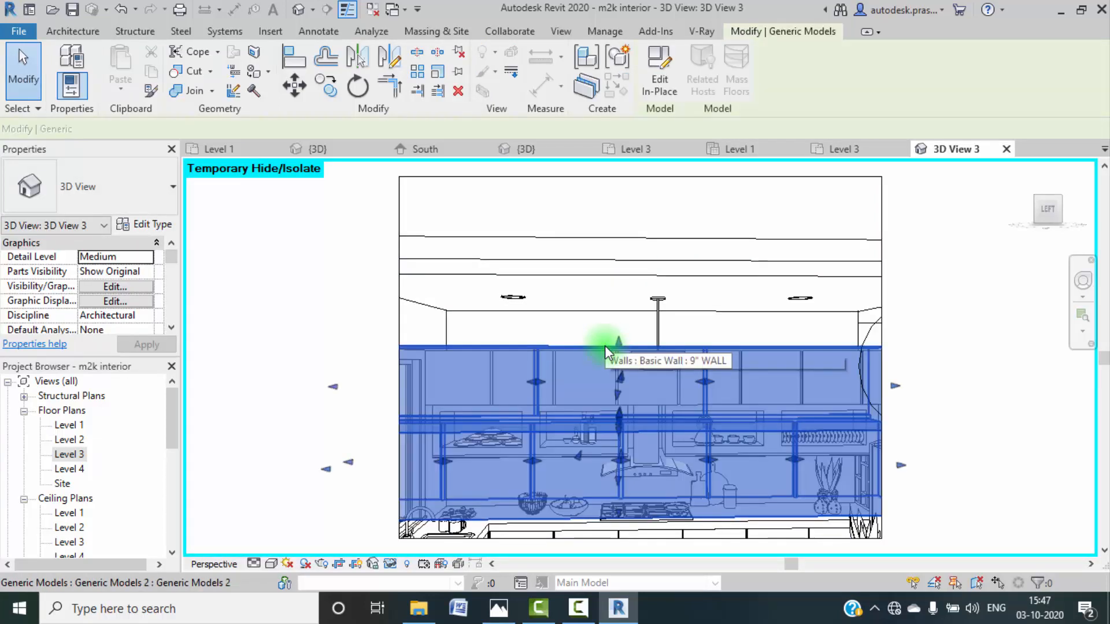
key(h)
key(h)
Step: Extend the camera view's crop region downward and to both sides so it takes in the front counter, window and refrigerator
scroll(635, 415, down, 5)
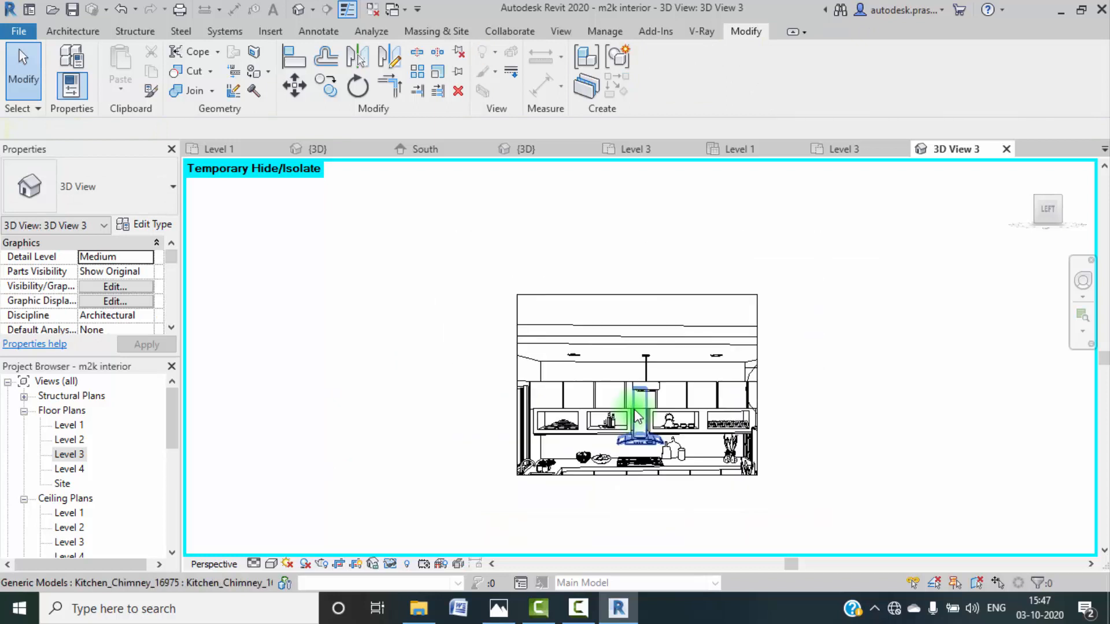
click(622, 416)
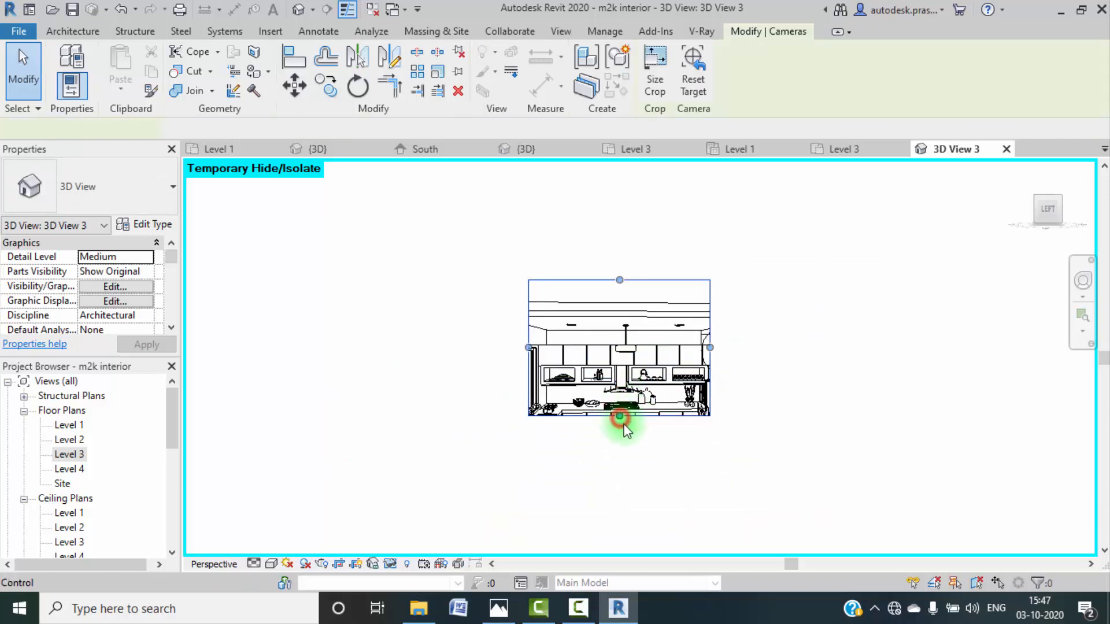
drag(619, 415, 618, 495)
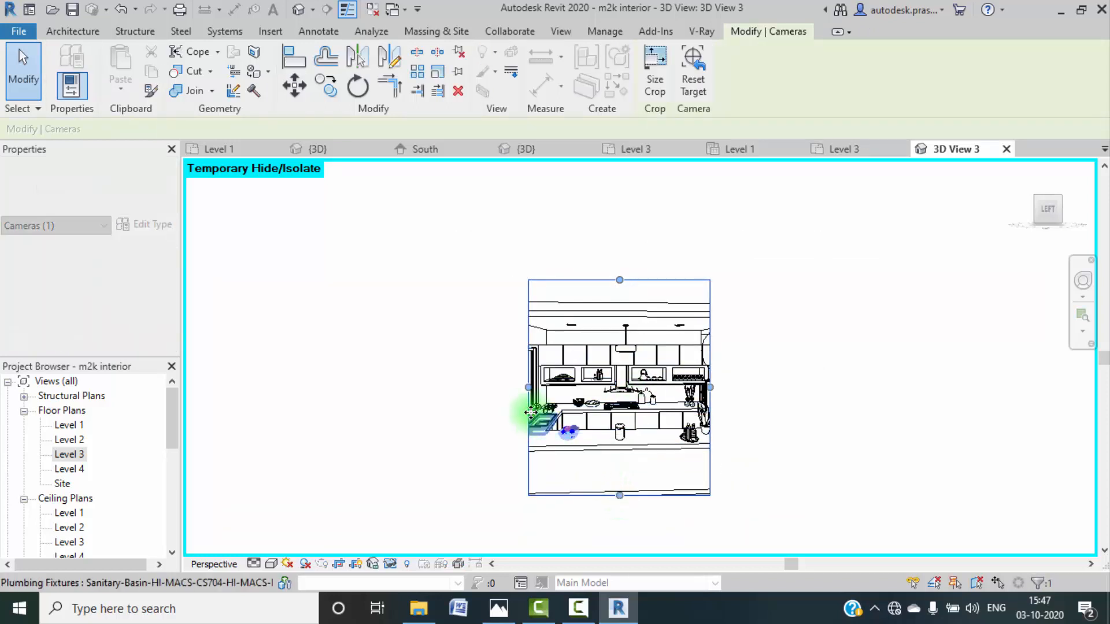
drag(528, 391, 513, 392)
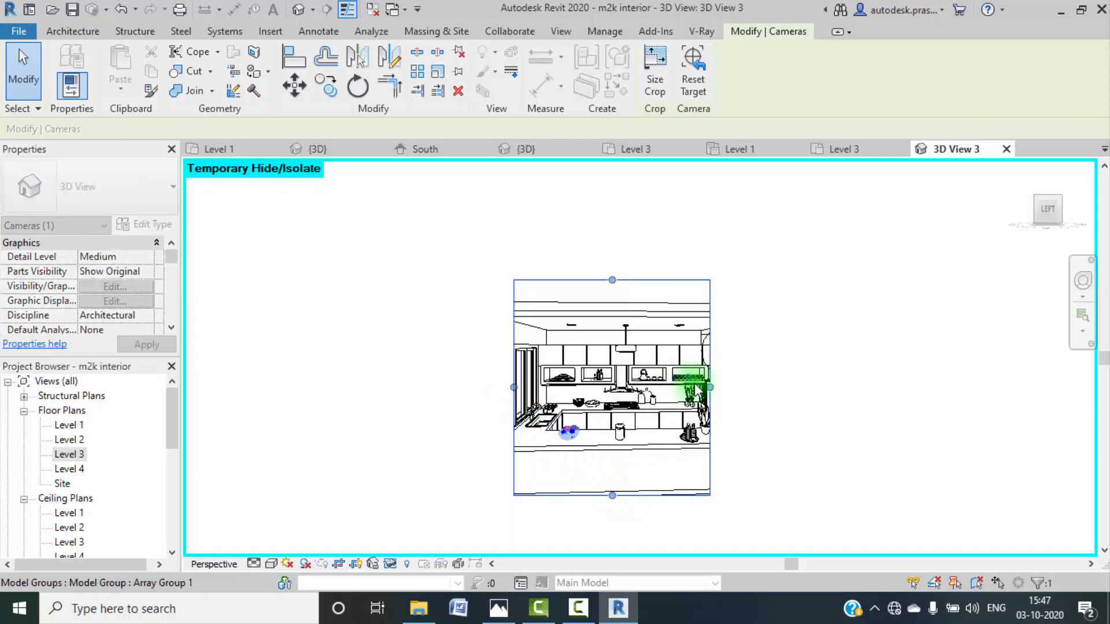
drag(710, 387, 764, 388)
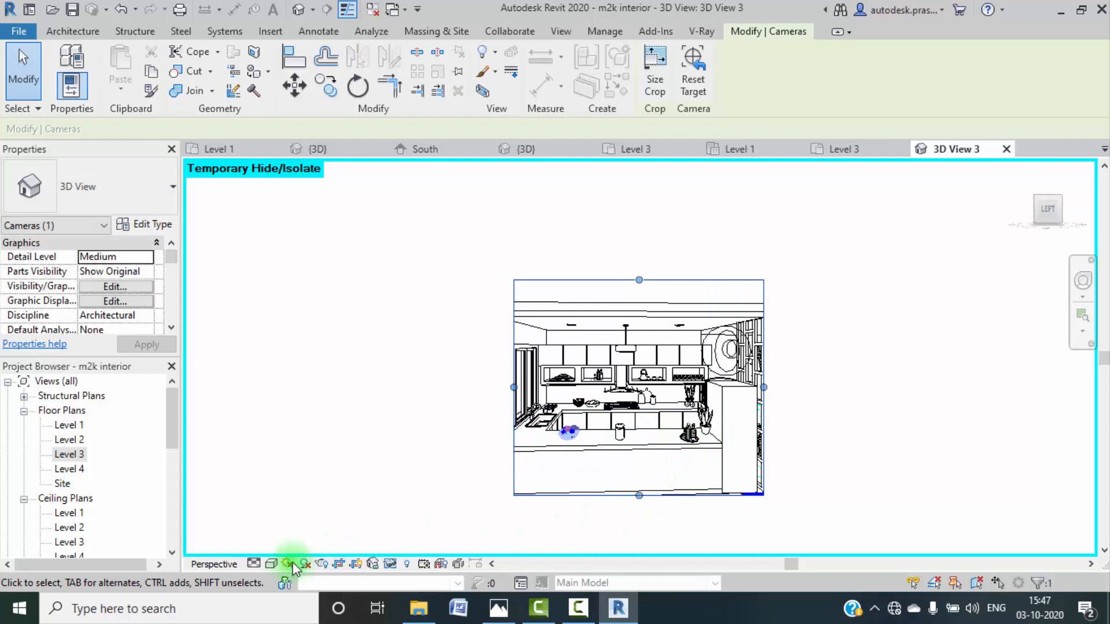
Step: Change the camera view's visual style from line display to coloured surfaces and check the framed kitchen
click(272, 564)
click(292, 530)
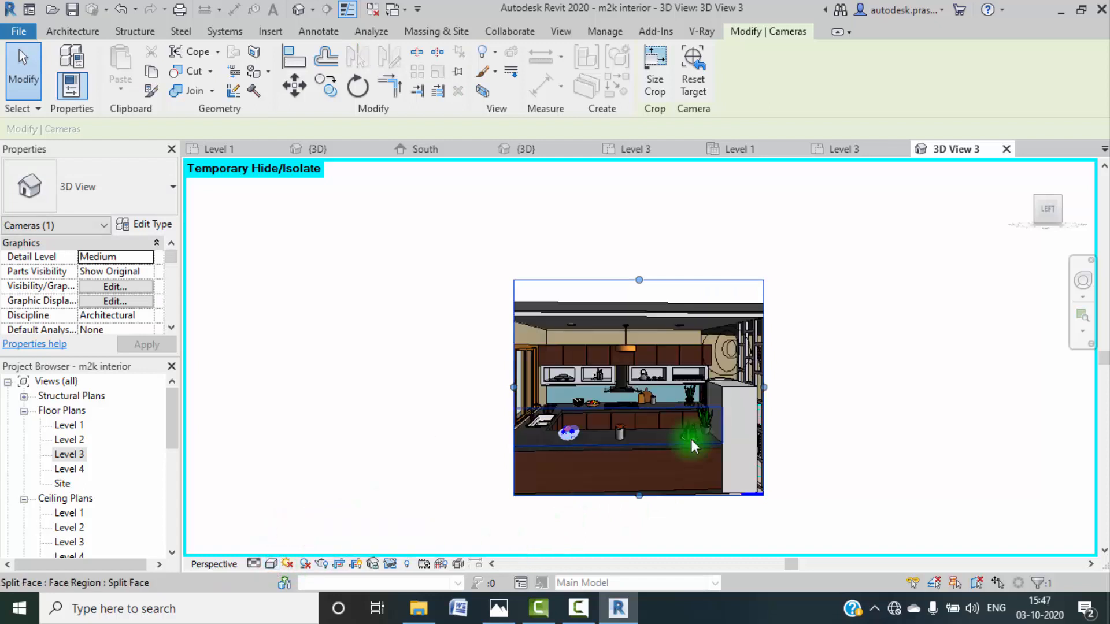
scroll(690, 436, up, 3)
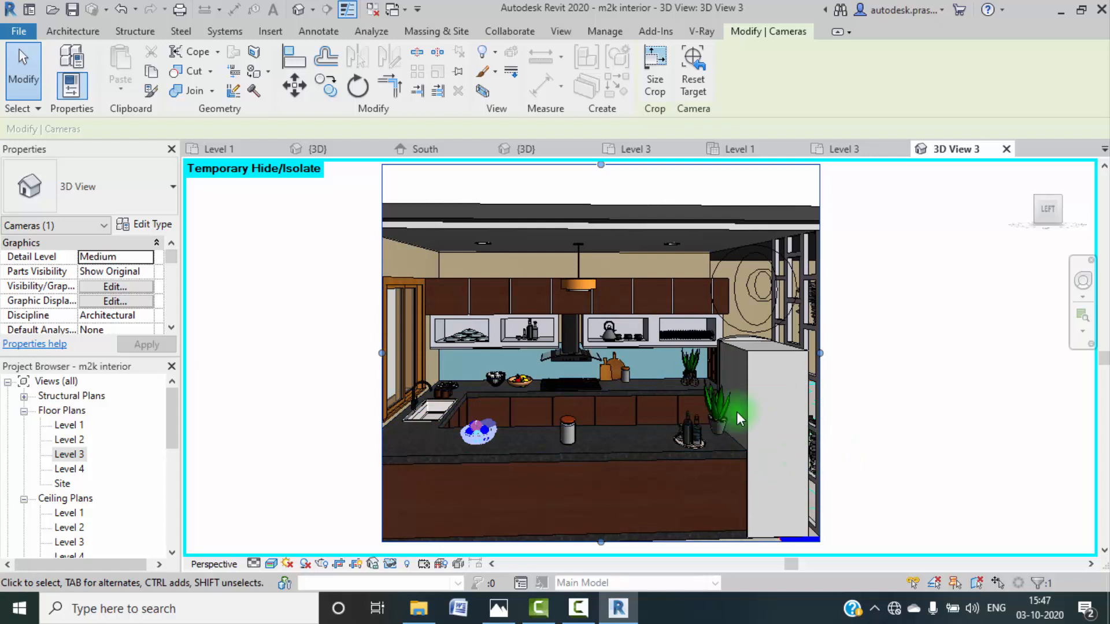
scroll(736, 412, down, 3)
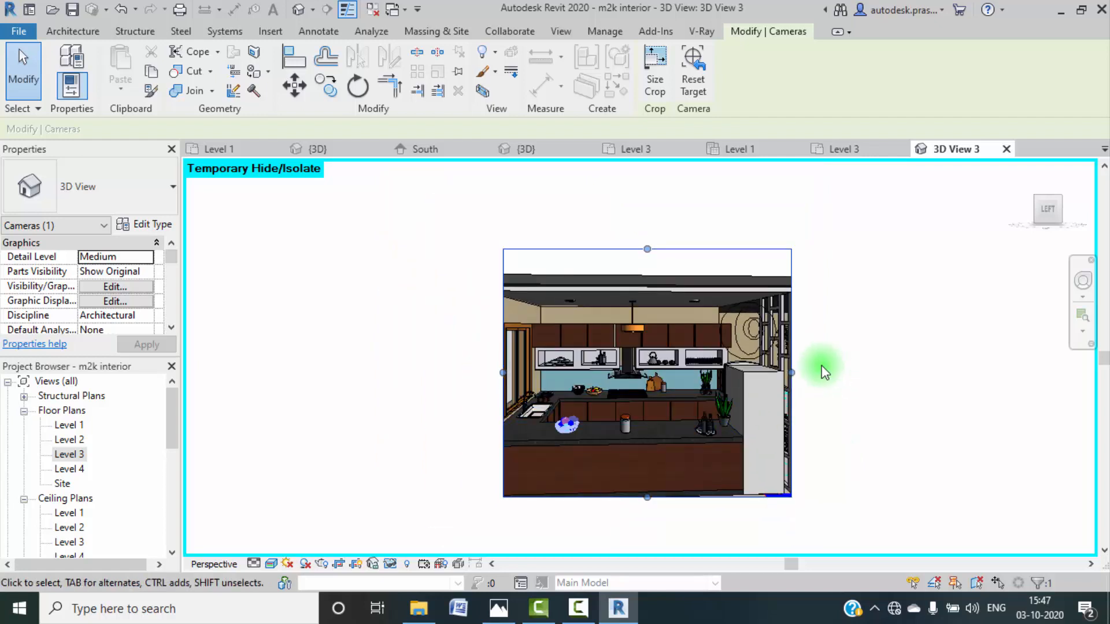
Step: Review the existing camera views 3D View 1, 3D View 2 and 3D View 3
scroll(84, 457, down, 3)
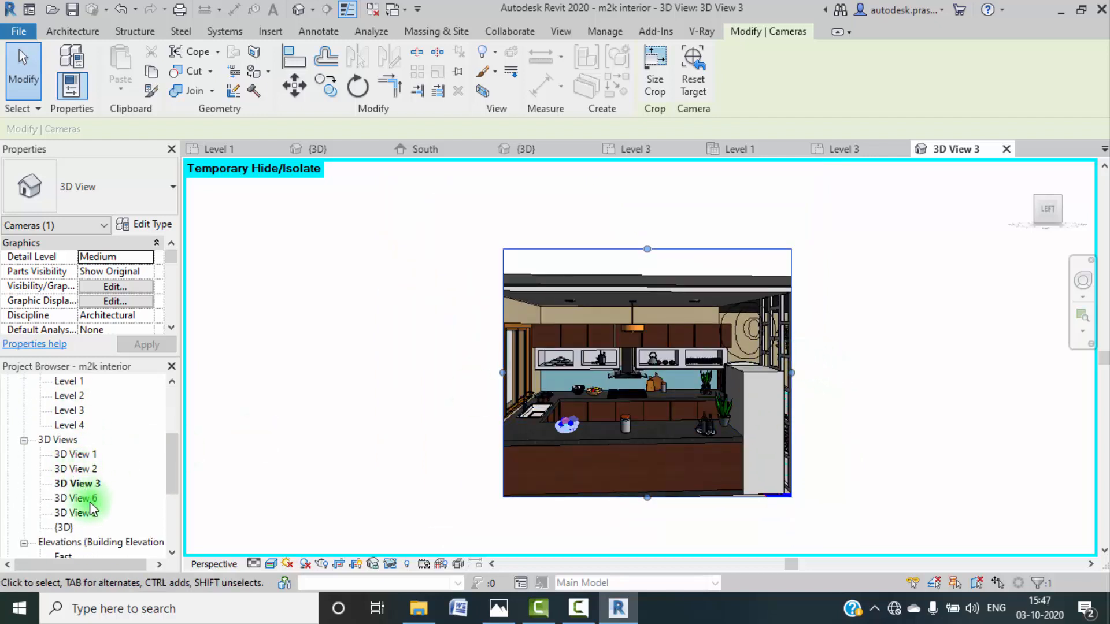
double_click(75, 455)
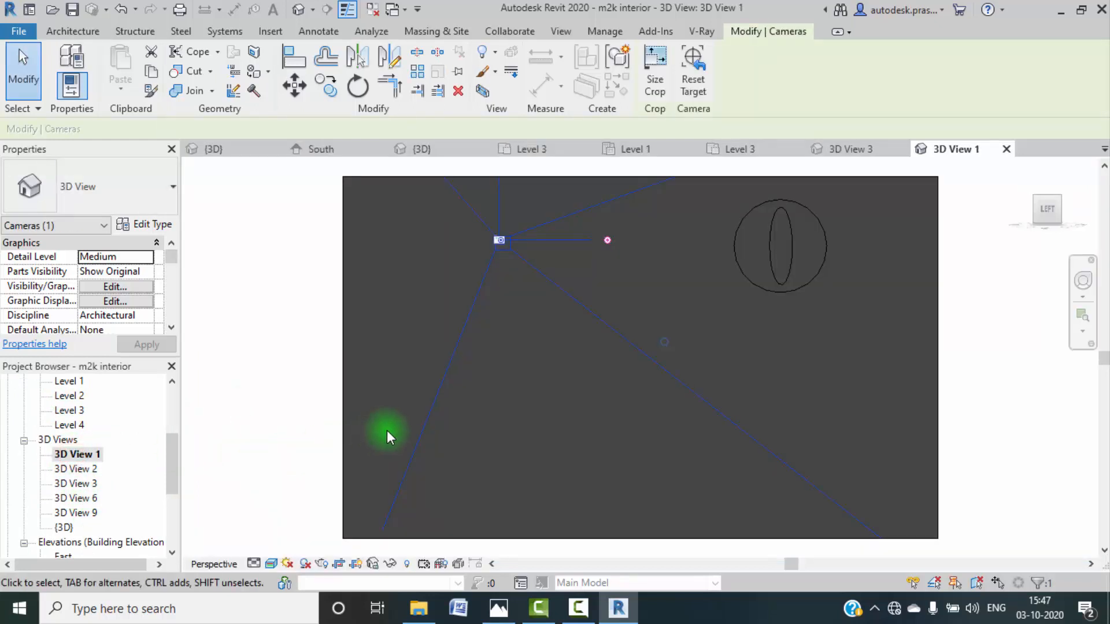
click(236, 353)
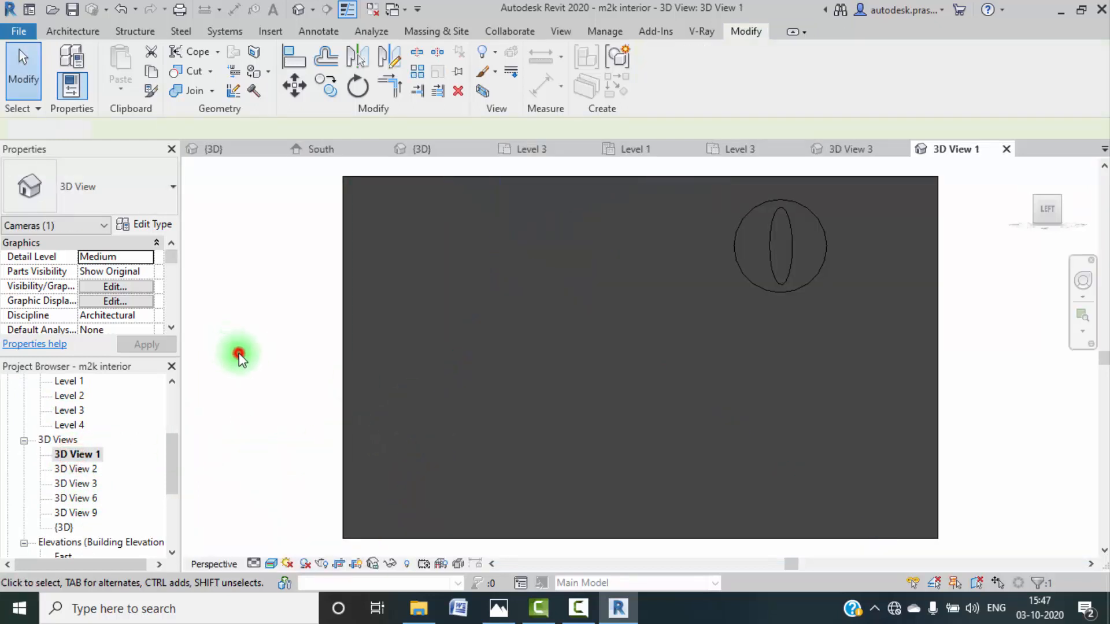
click(345, 381)
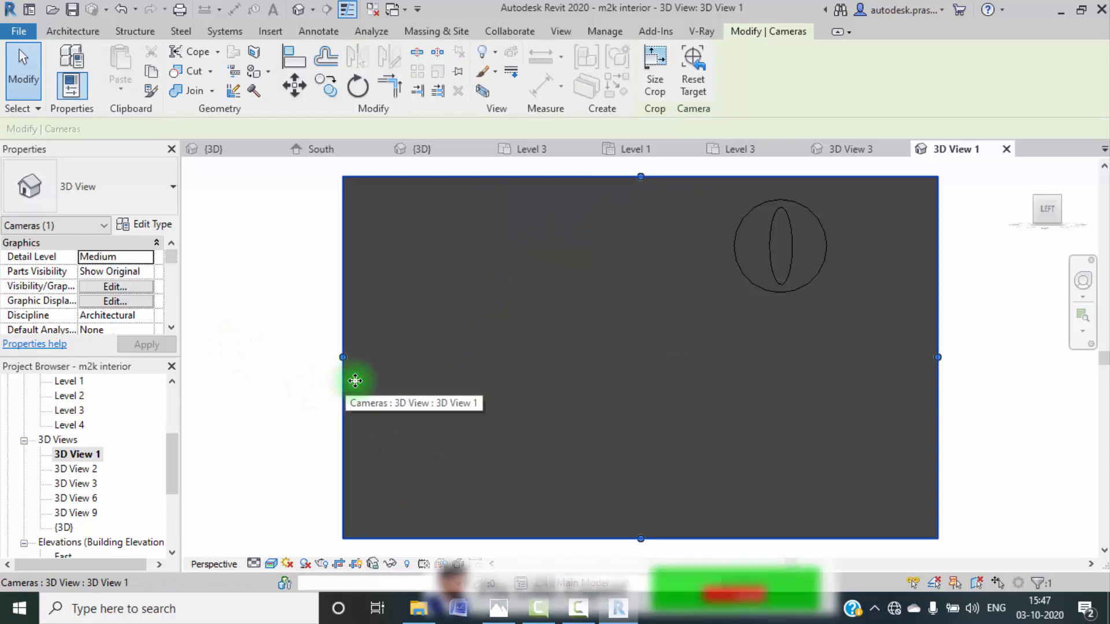
click(501, 336)
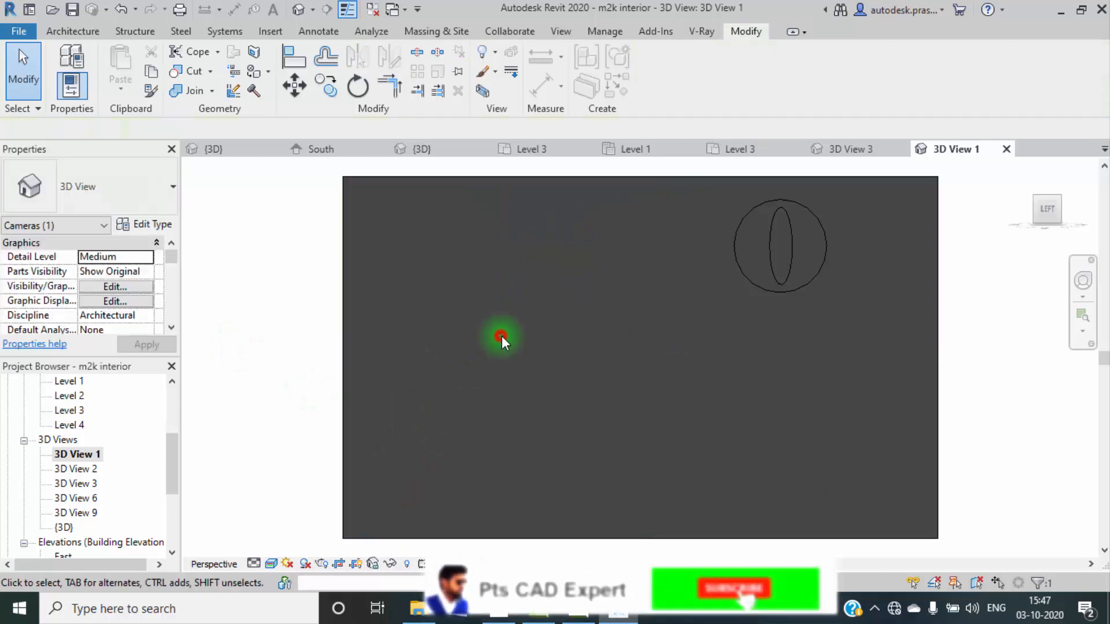
double_click(86, 469)
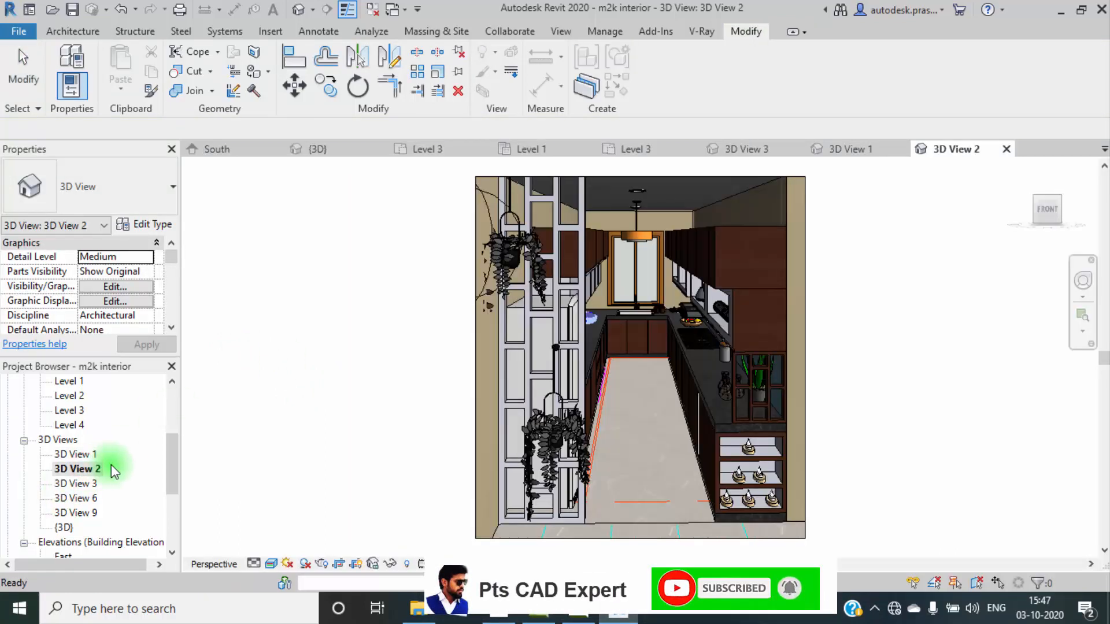
double_click(81, 484)
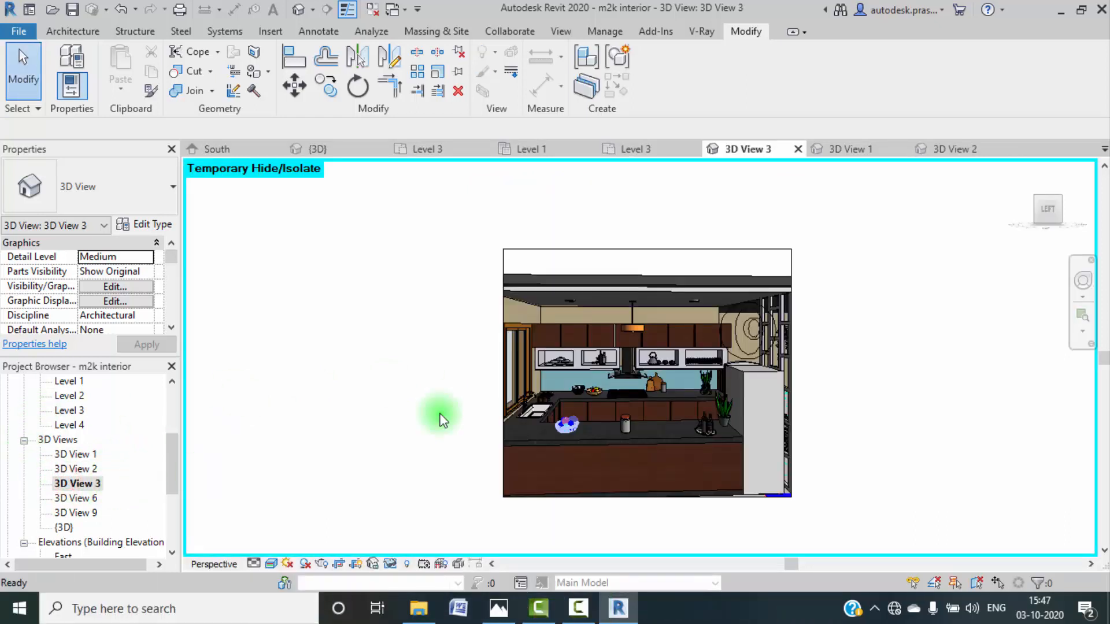
Step: Open 3D View 6 and temporarily hide the 4.5" WALL 2 in front of the camera
double_click(78, 498)
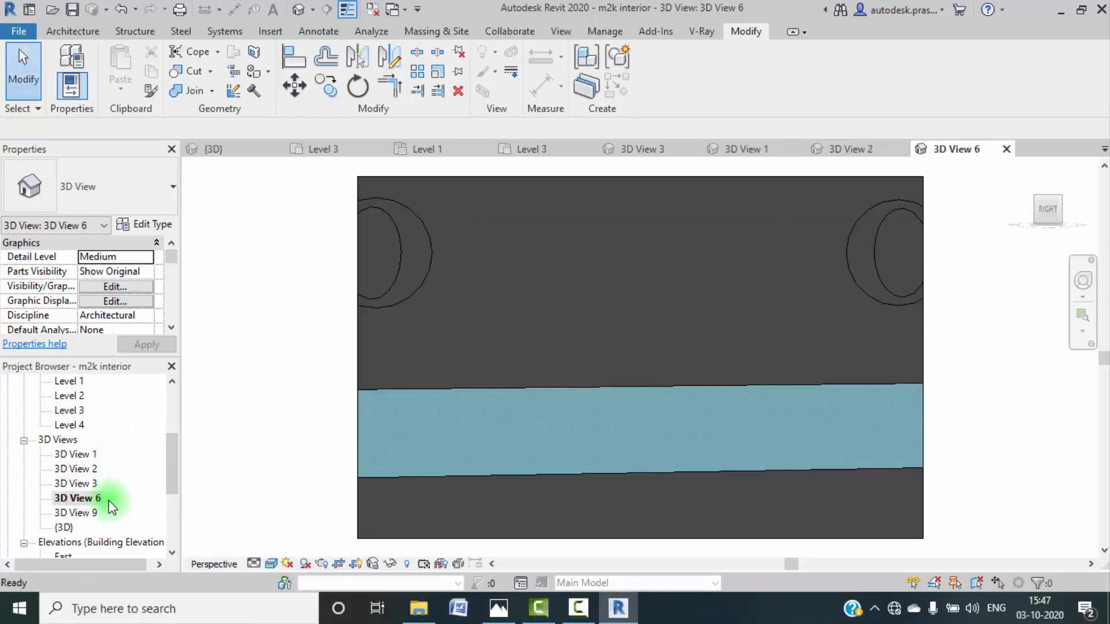
click(592, 475)
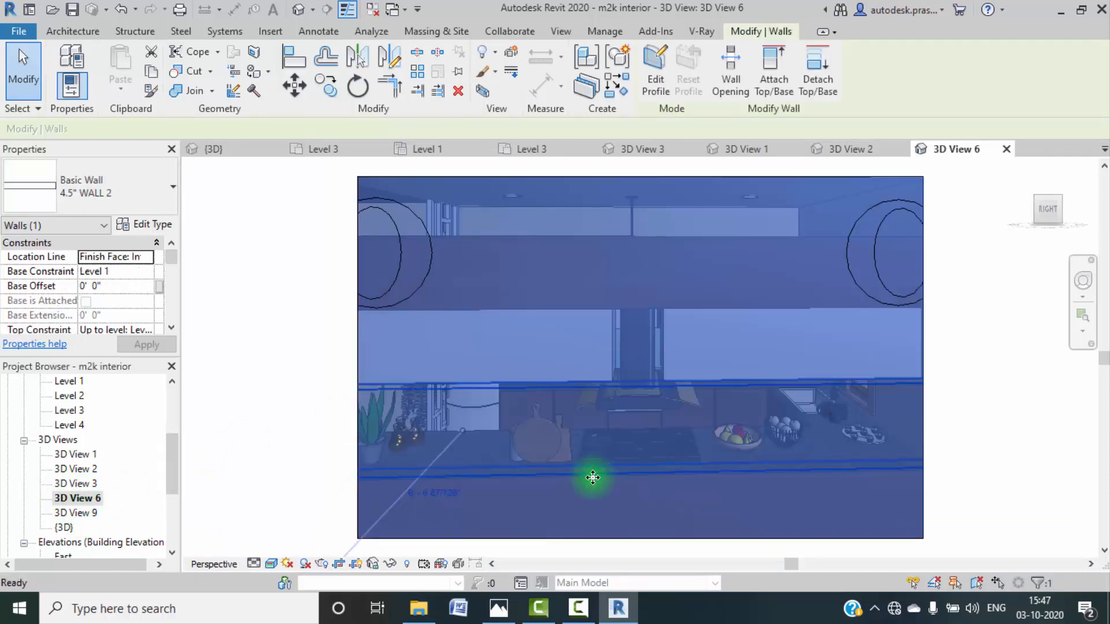
key(h)
key(h)
Step: Temporarily hide the near wall cabinets on both sides of the chimney in 3D View 6
click(562, 379)
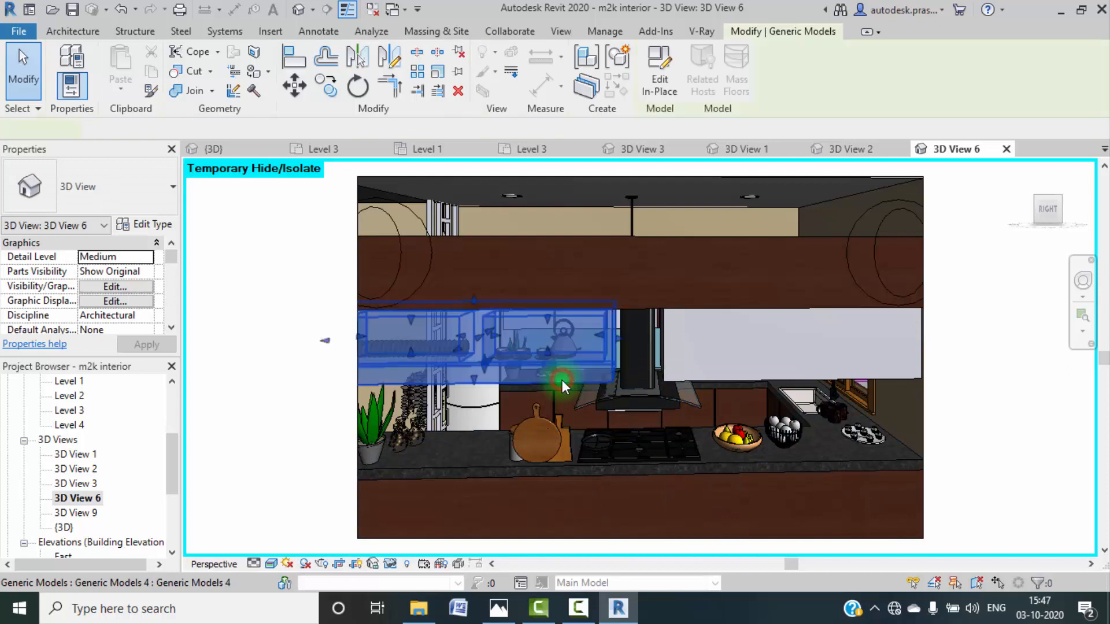
key(h)
key(h)
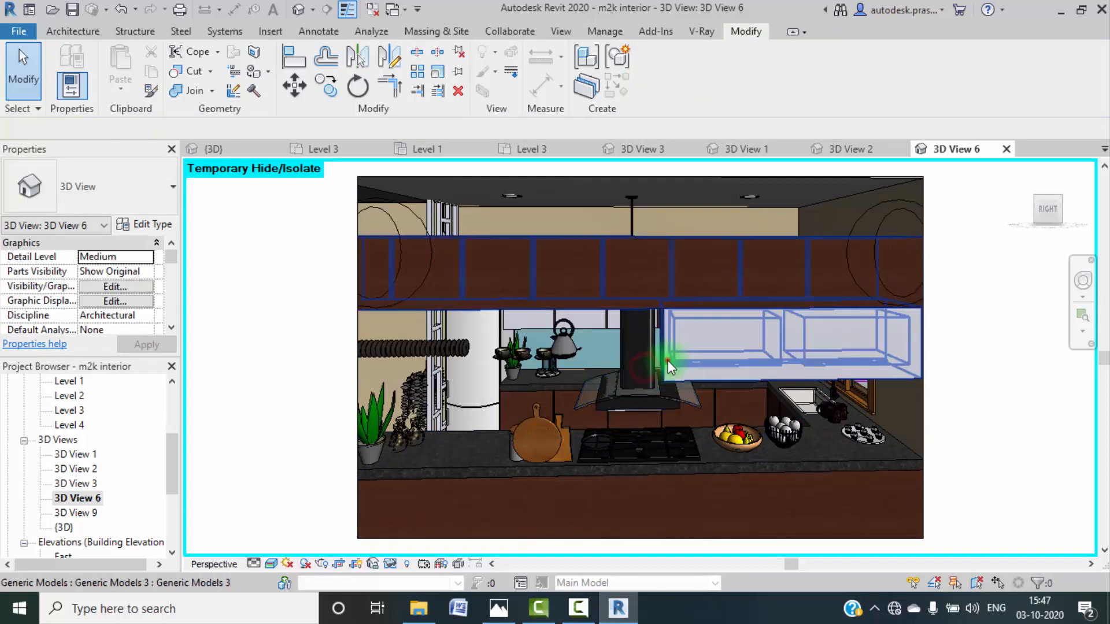
click(668, 364)
key(h)
key(h)
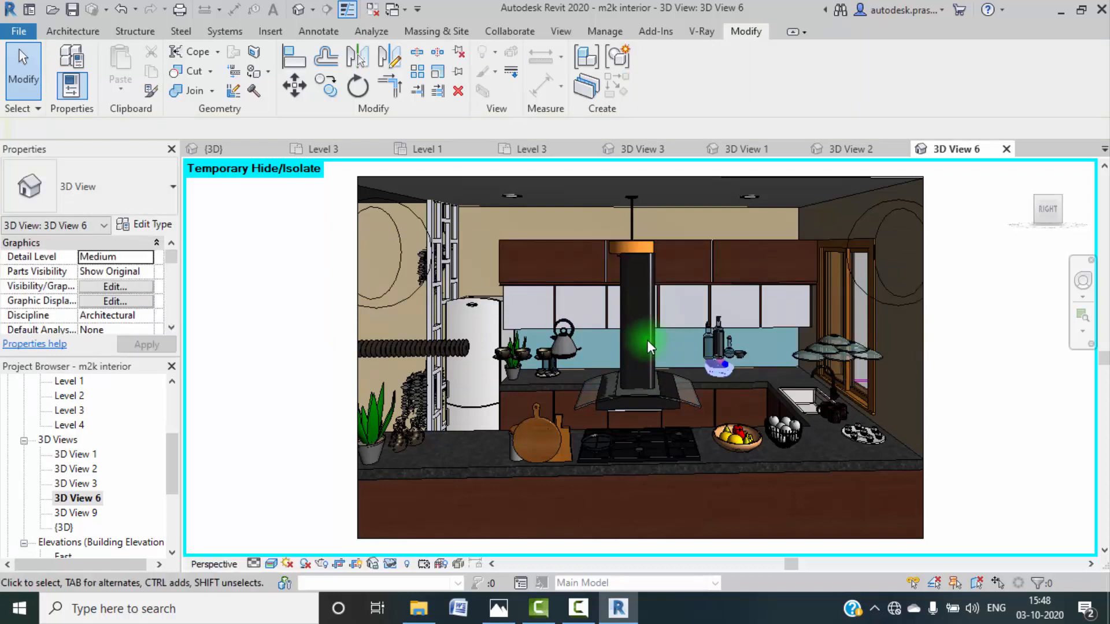
Step: Temporarily hide the Kitchen_Chimney component above the hob in 3D View 6
click(650, 345)
key(h)
key(h)
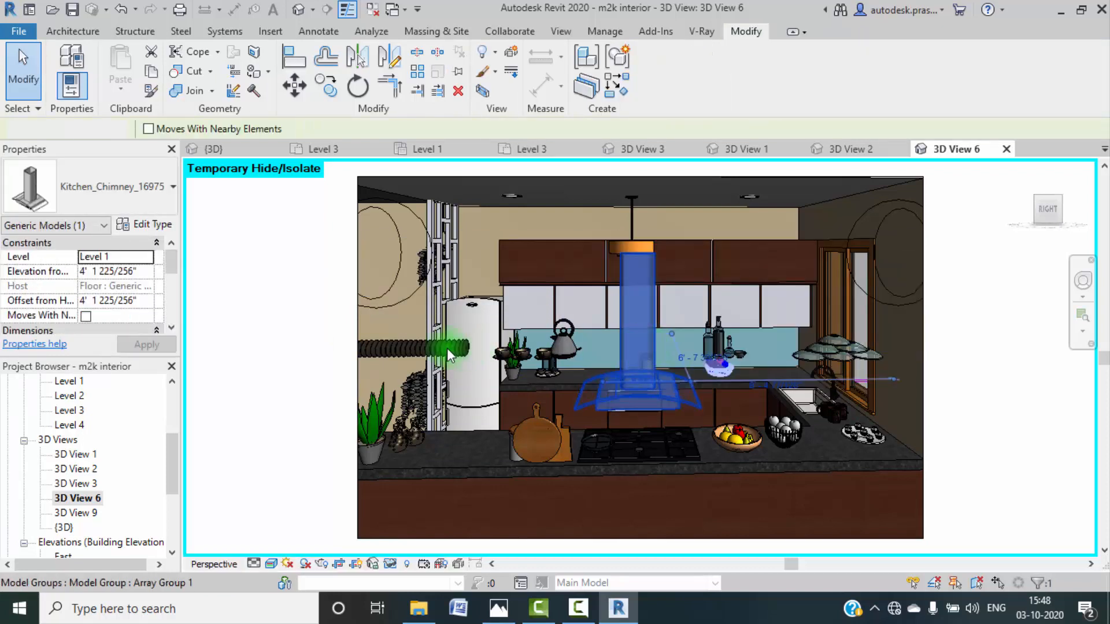
Step: Temporarily hide all instances of Array Group 1 and the remaining kitchen bowls floating in front of the refrigerator
click(452, 349)
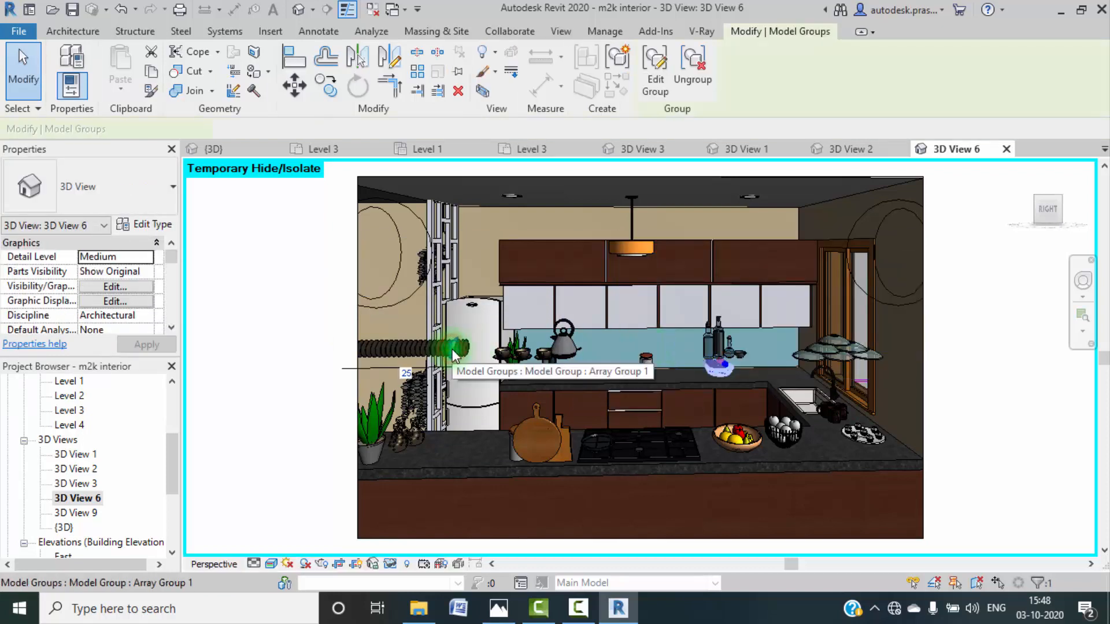
key(s)
key(a)
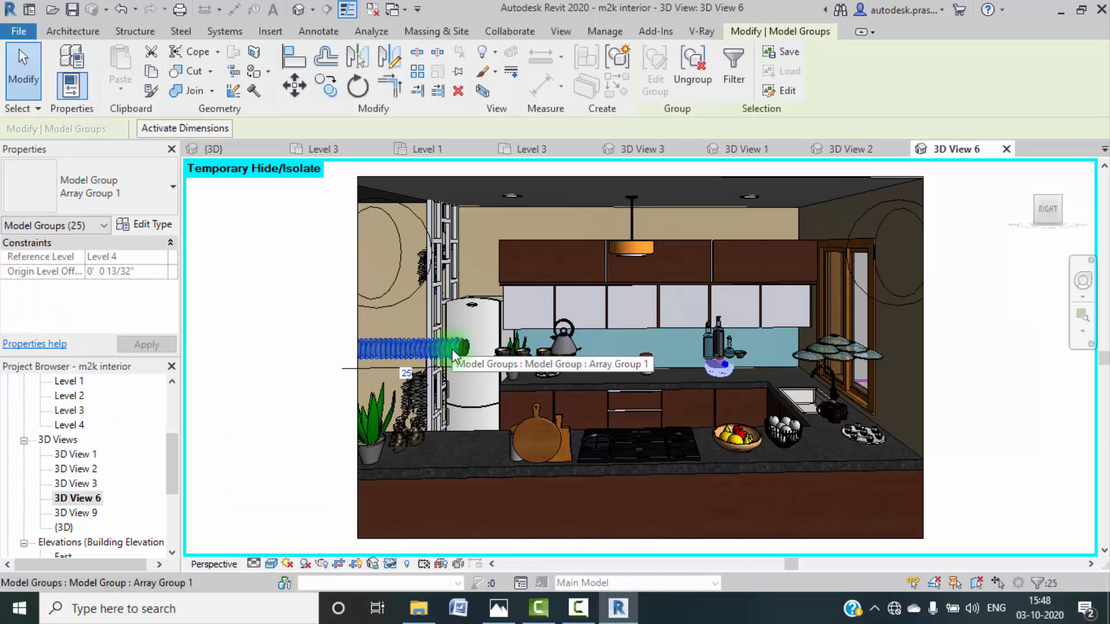
key(h)
key(h)
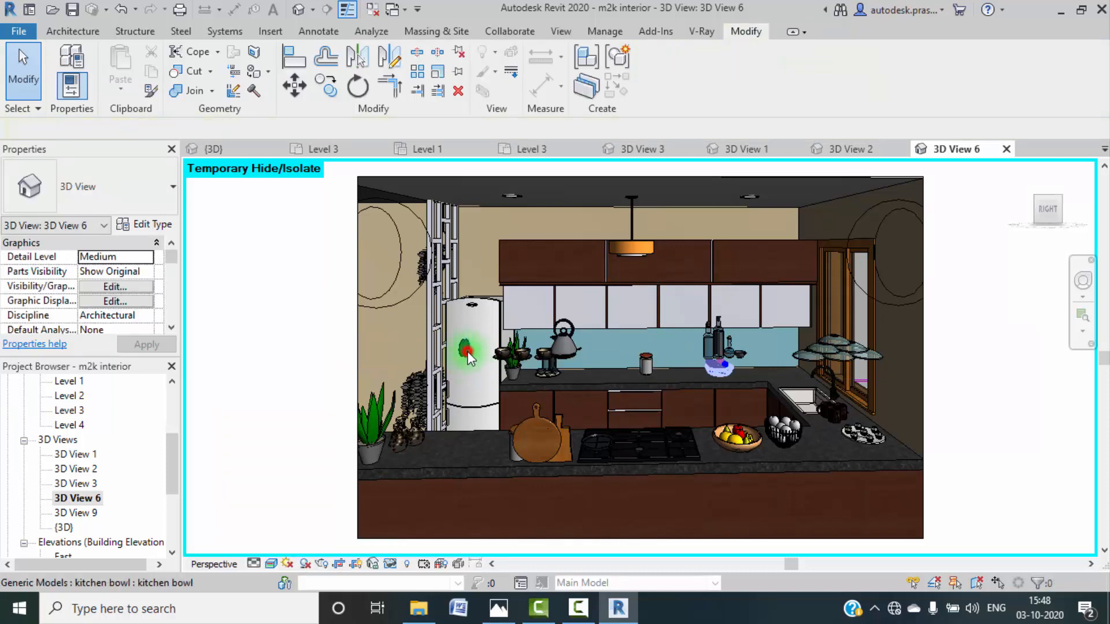
click(466, 353)
key(h)
key(h)
click(466, 352)
key(h)
key(h)
Step: Temporarily hide the countertop utensils set with the chopping boards beside the hob
click(539, 417)
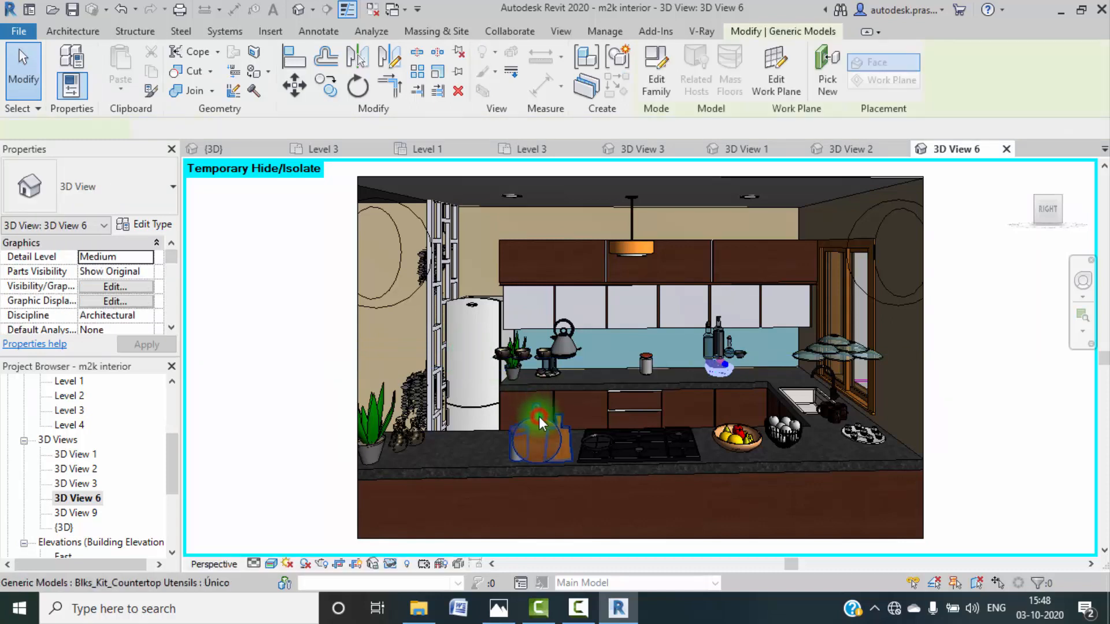
key(h)
key(h)
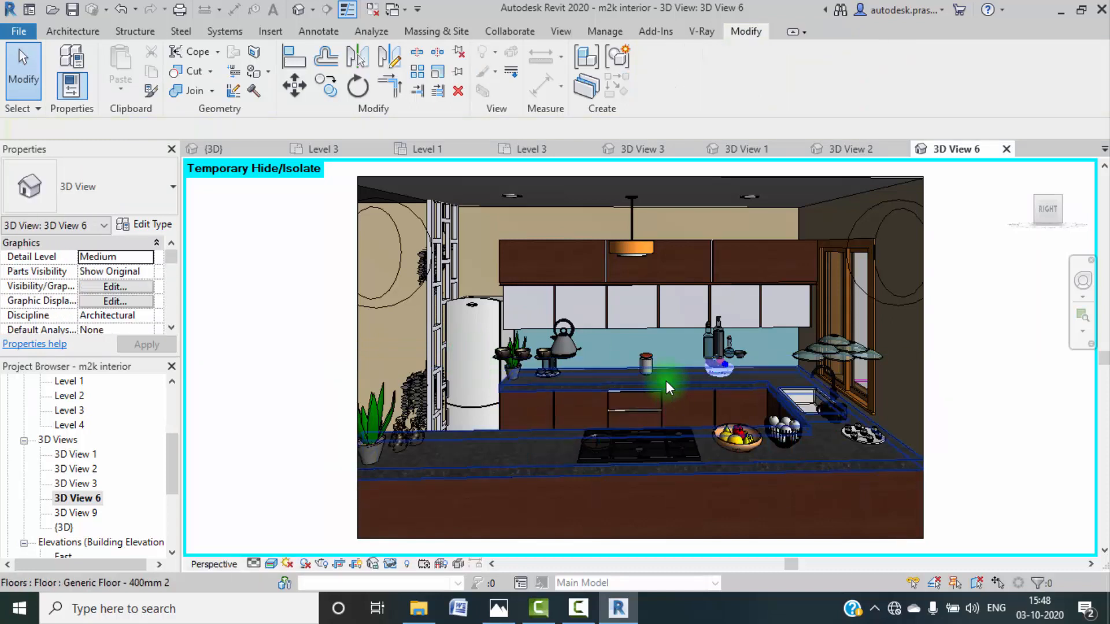
Step: Select all instances of the kitchen bowl reverse family in the project and temporarily hide them in 3D View 6
click(812, 358)
key(s)
key(a)
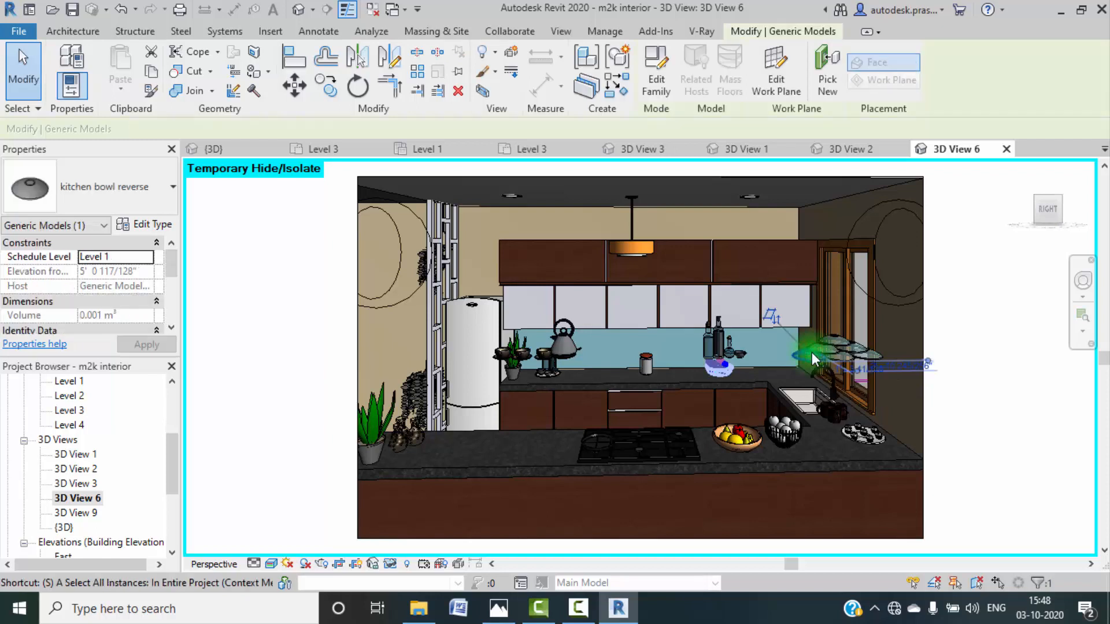
key(h)
key(h)
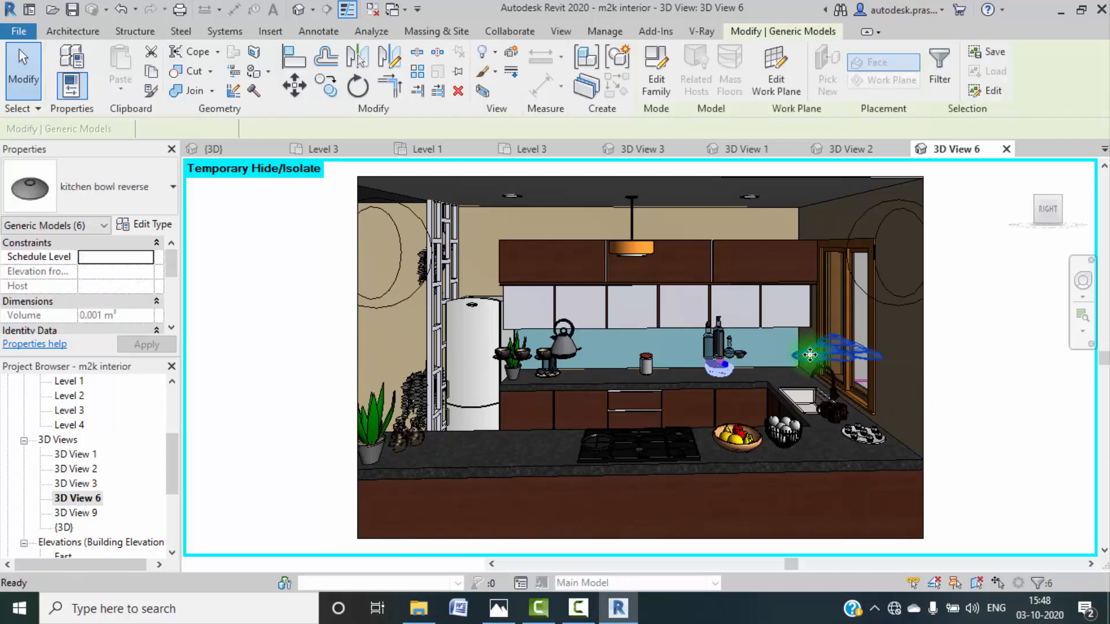
Step: Temporarily hide the bottle set above the fruit basket and the Kitchen_Kettle floating in front of the backsplash
click(708, 352)
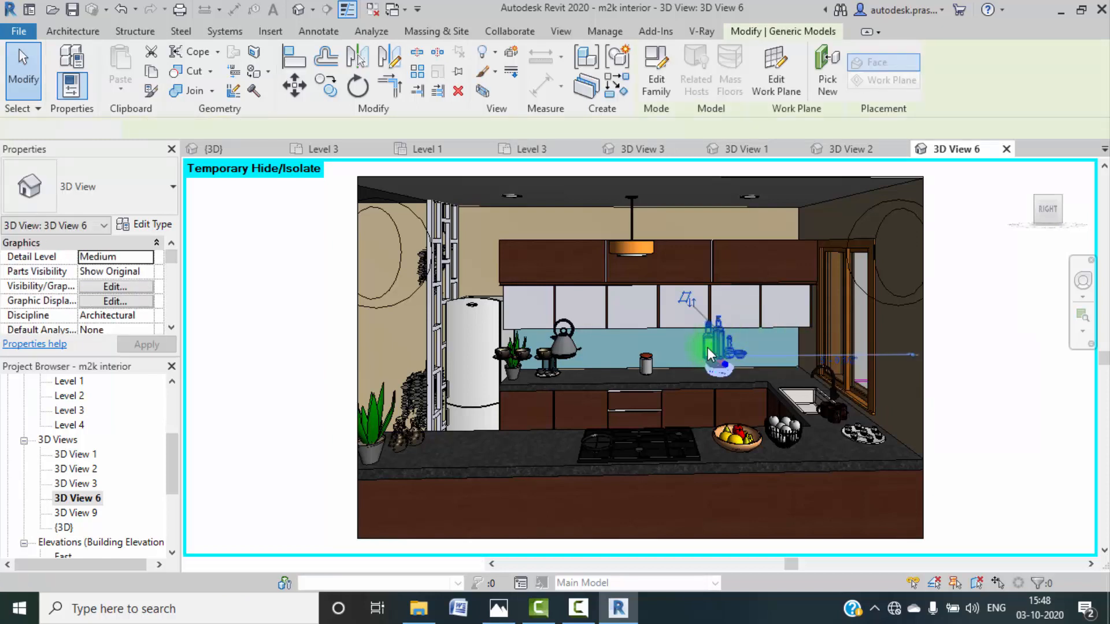
key(h)
key(h)
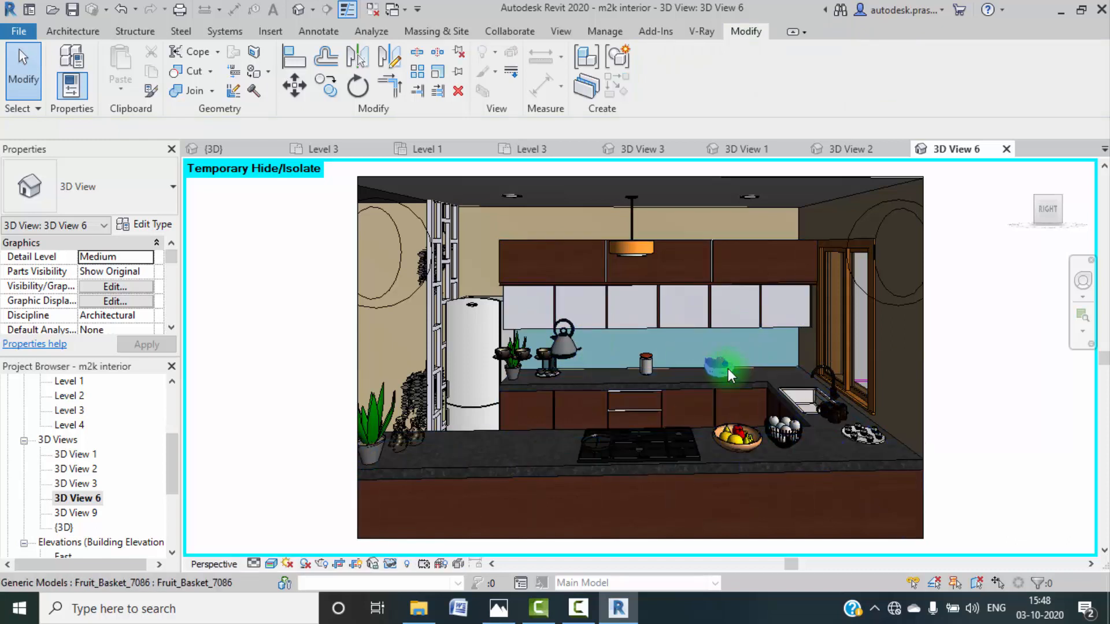
click(571, 349)
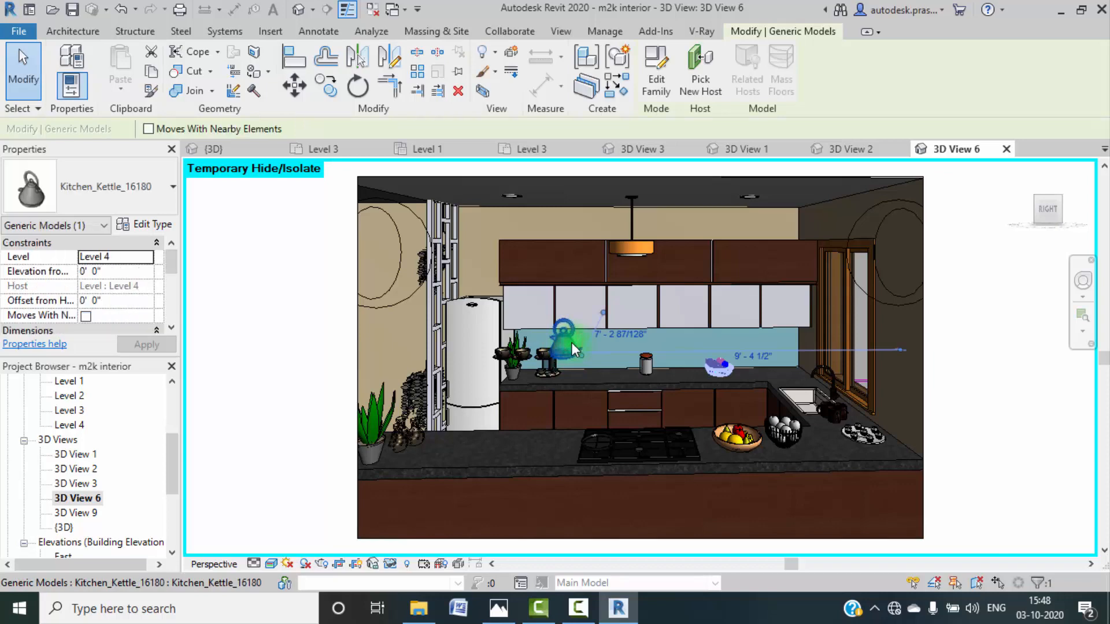
key(h)
key(h)
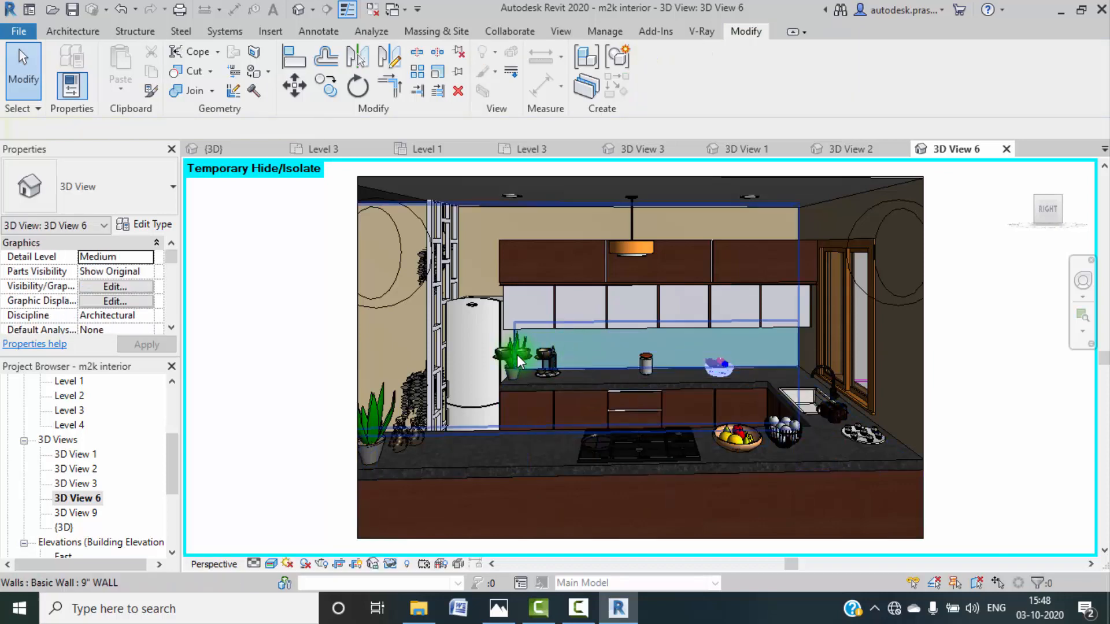
Step: Select all instances of the Cup and Saucer family floating beside the refrigerator and temporarily hide them
scroll(517, 358, up, 5)
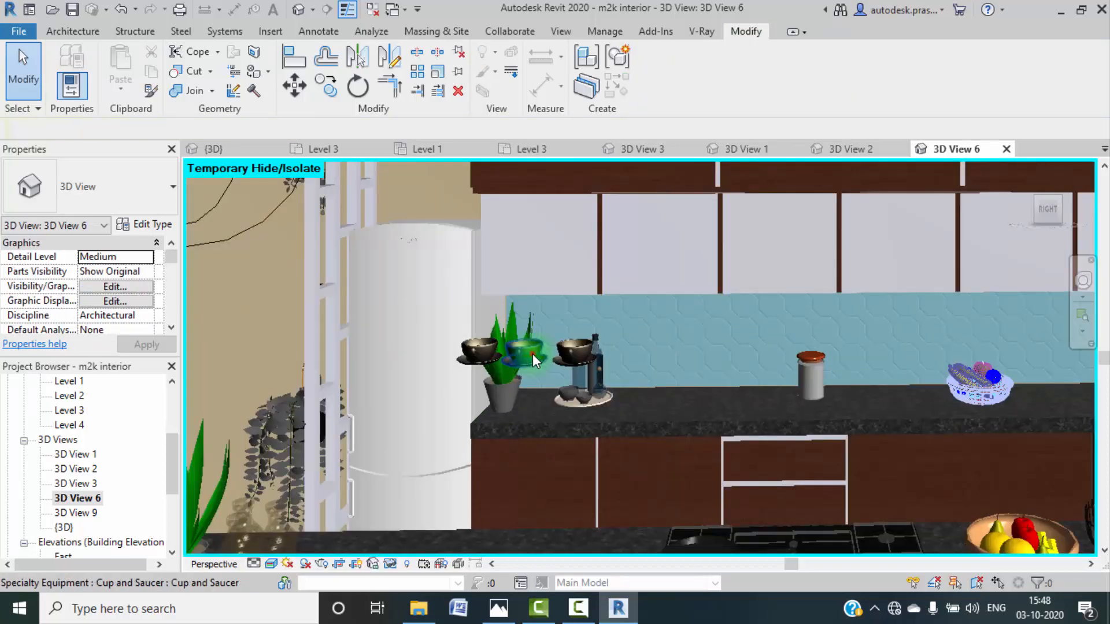
click(532, 354)
key(s)
key(a)
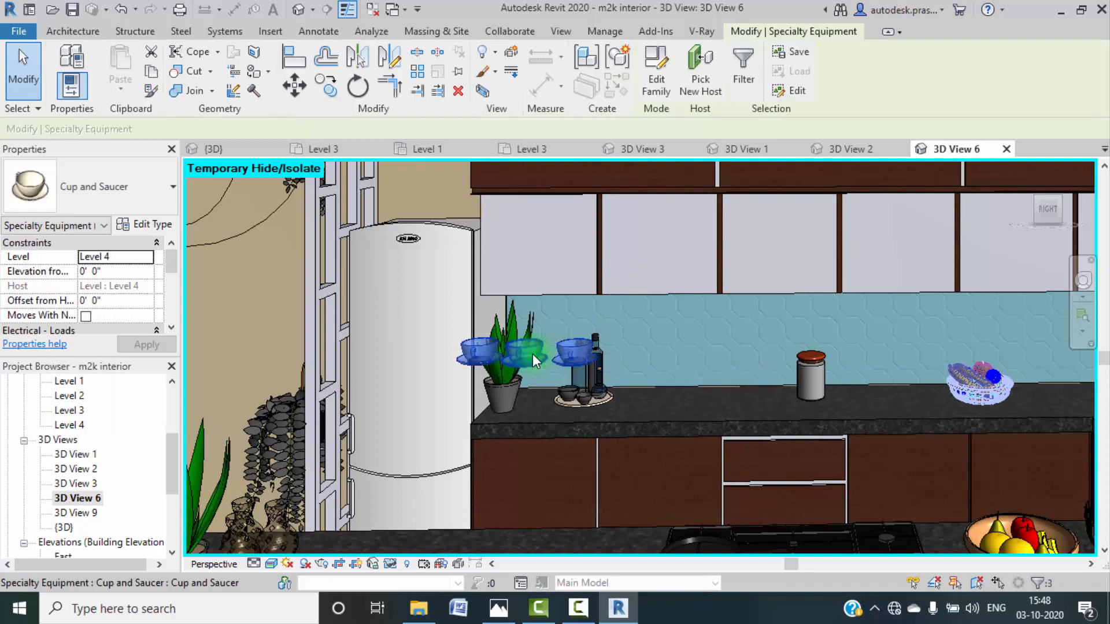
key(h)
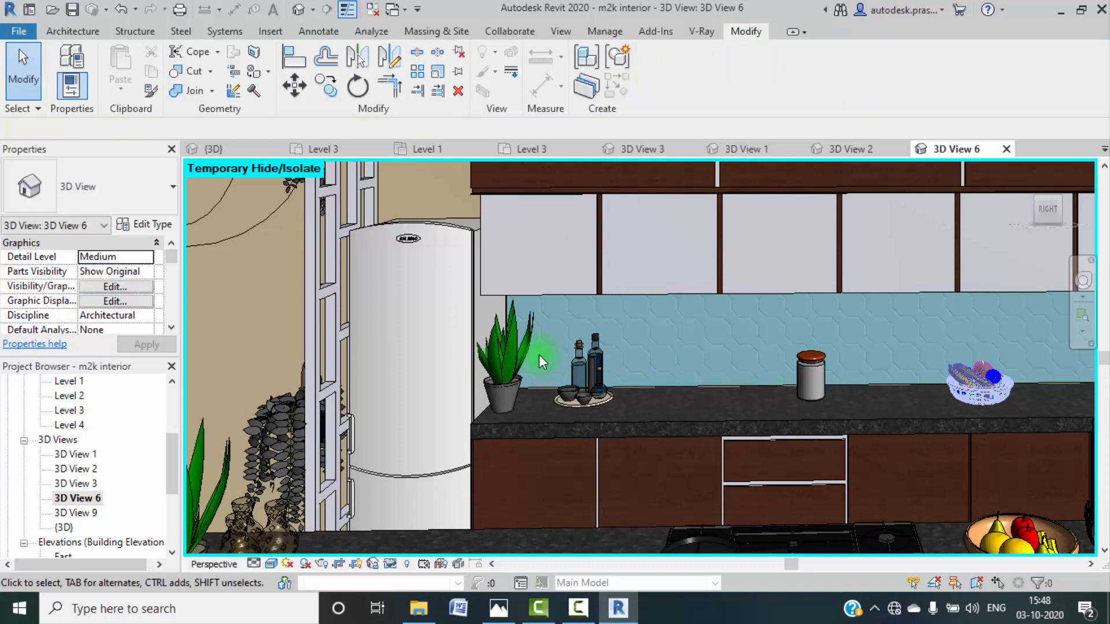
Step: Render 3D View 6 at Best quality and 600 DPI printer resolution with the Interior: Artificial only lighting scheme
scroll(539, 355, down, 5)
scroll(629, 379, up, 3)
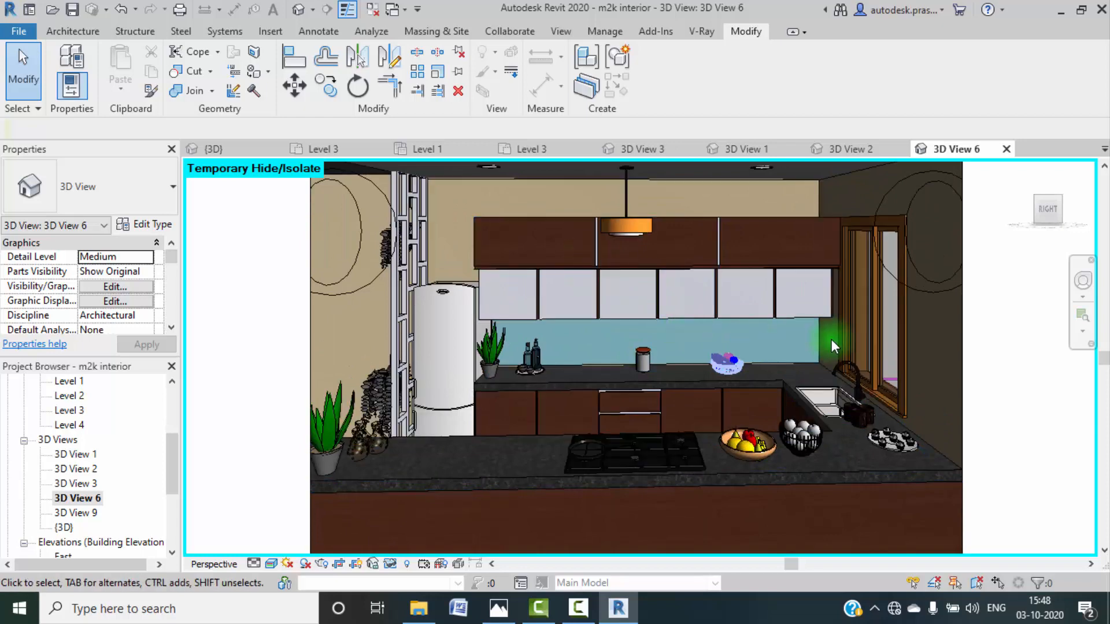
key(r)
key(r)
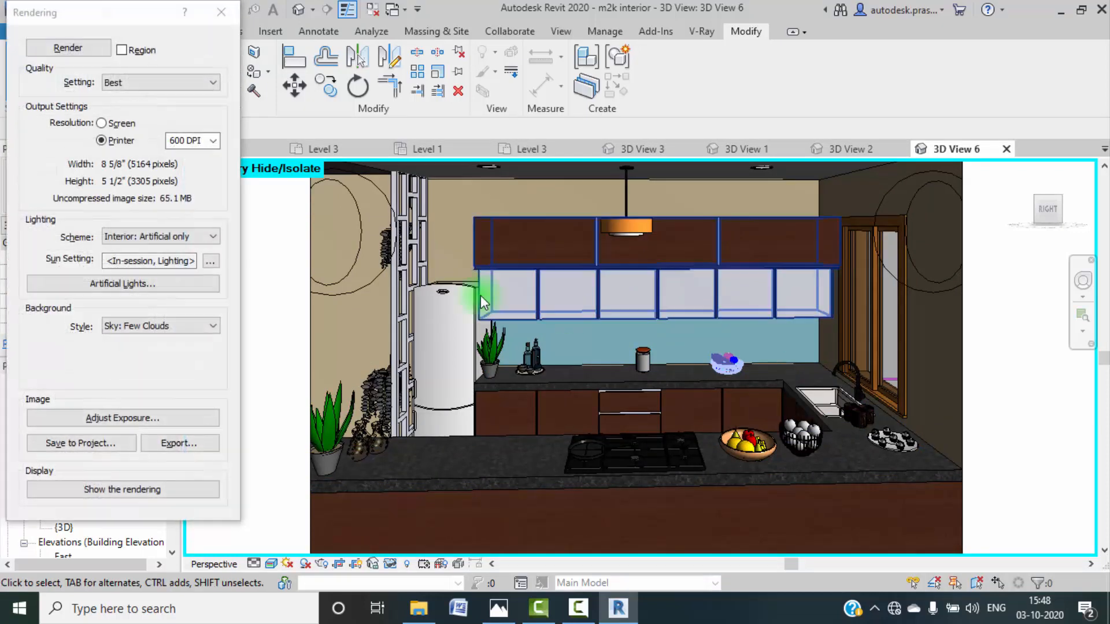
click(209, 237)
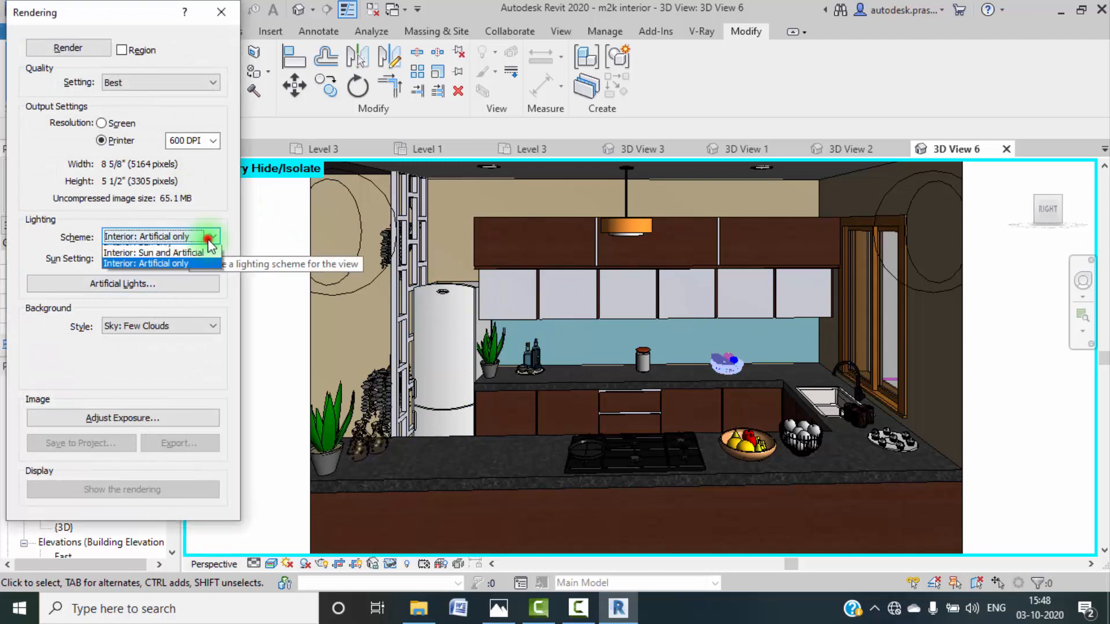
click(212, 237)
click(173, 82)
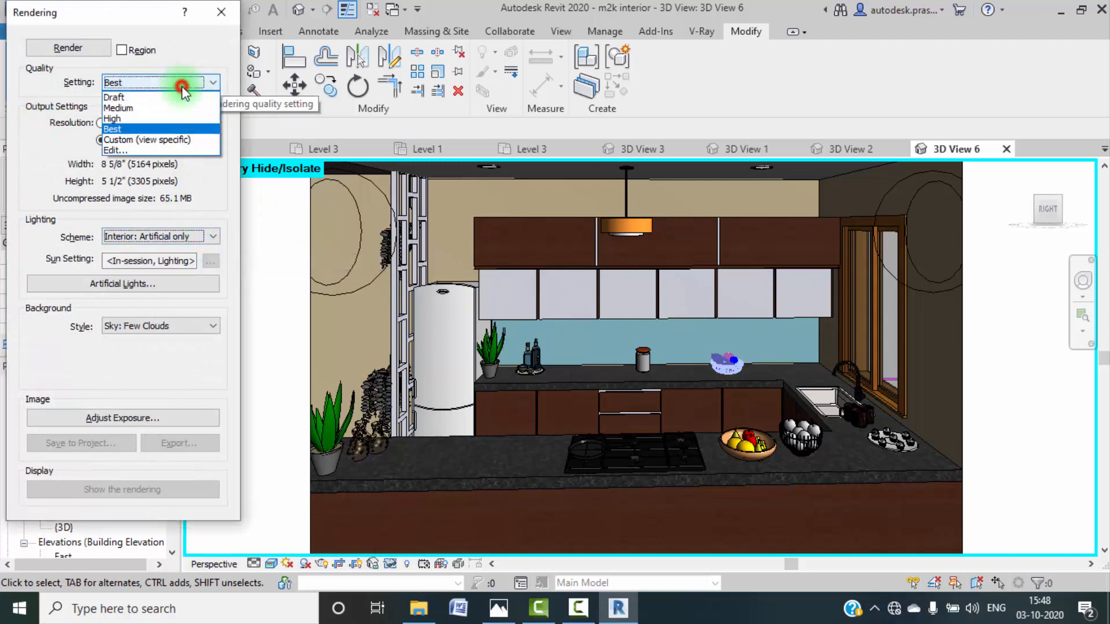
click(179, 82)
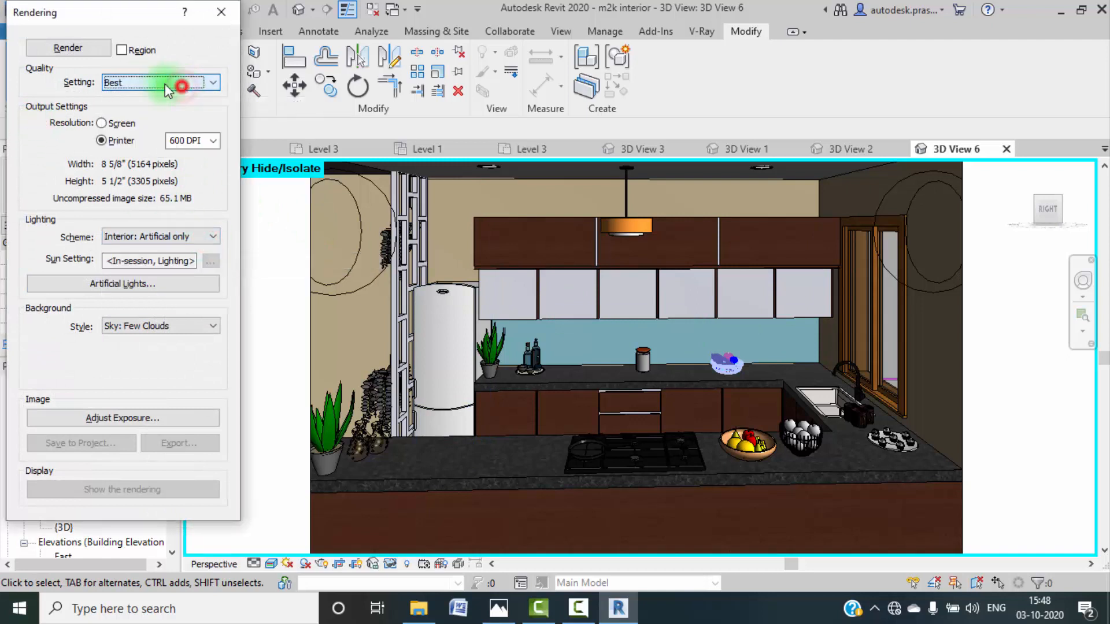
click(68, 48)
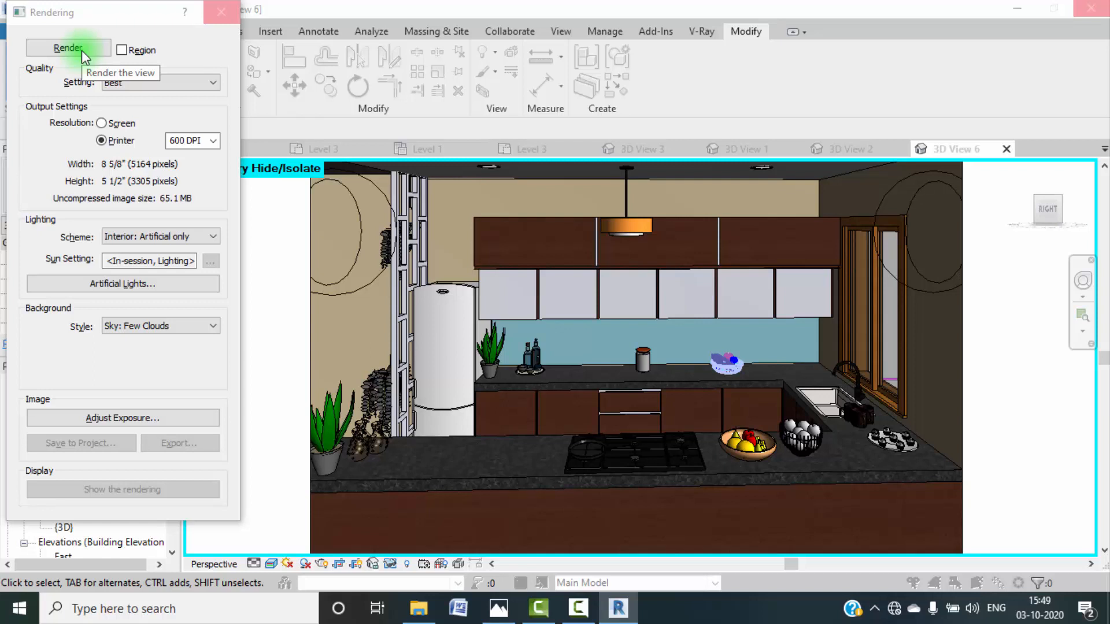
click(68, 48)
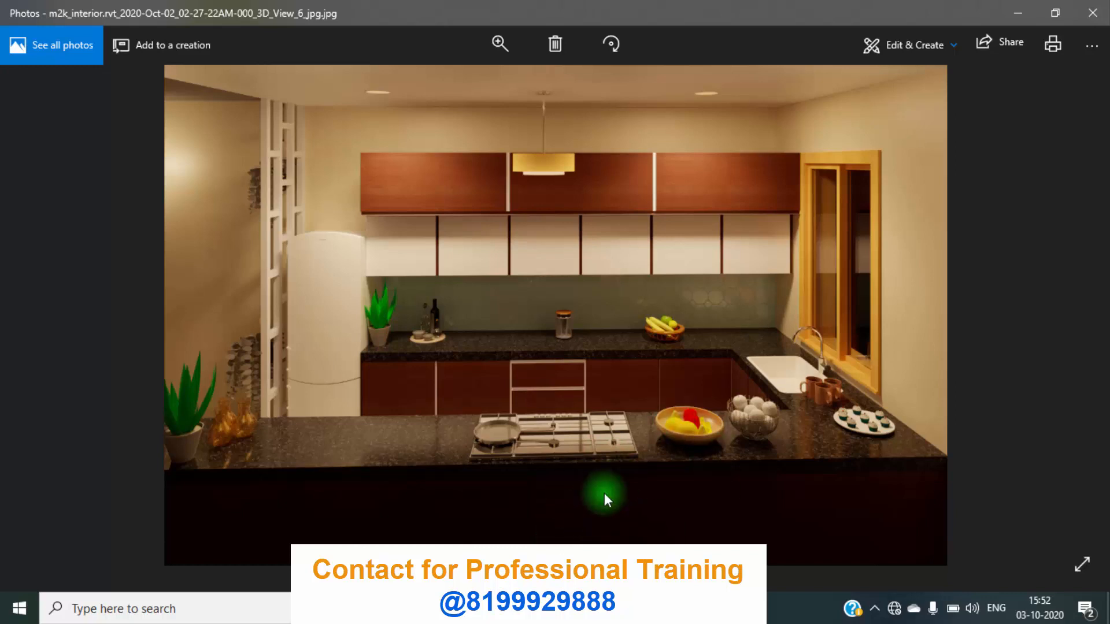
Step: Switch to Photos and review the saved m2k interior kitchen renderings of 3D View 6, 3D View 2 and 3D View 1
mouse_move(497, 612)
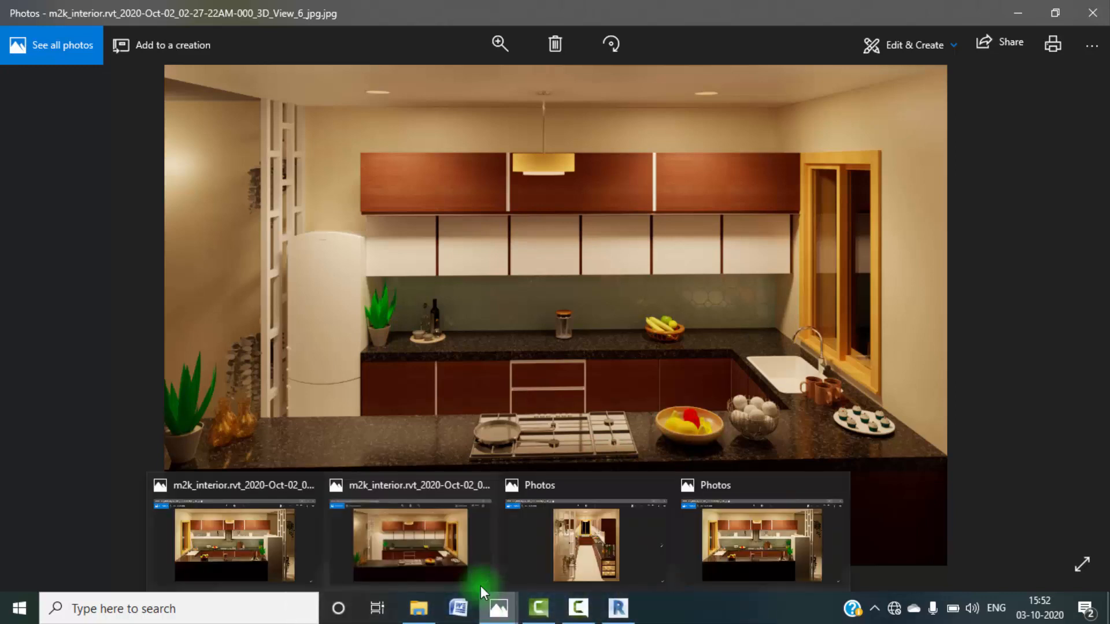
click(431, 530)
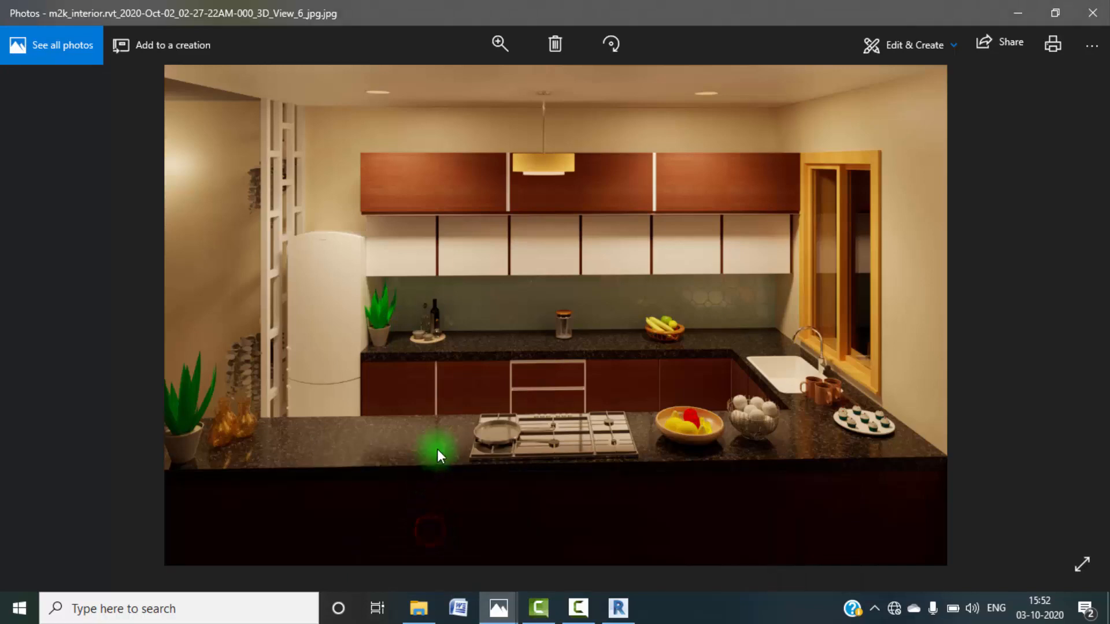
mouse_move(502, 616)
click(629, 516)
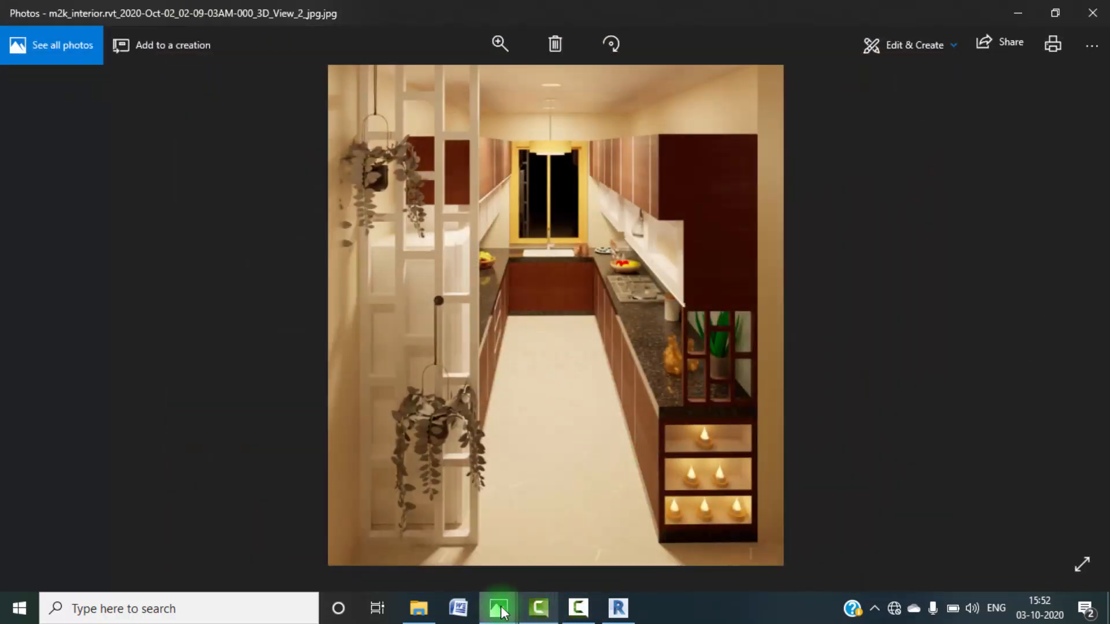
mouse_move(498, 610)
click(786, 529)
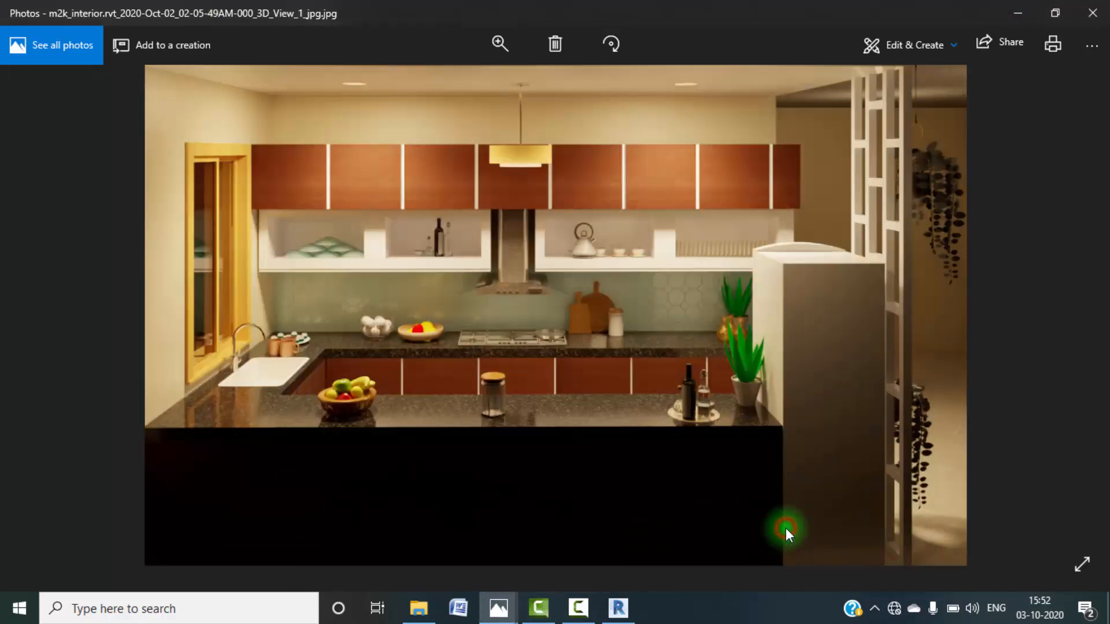